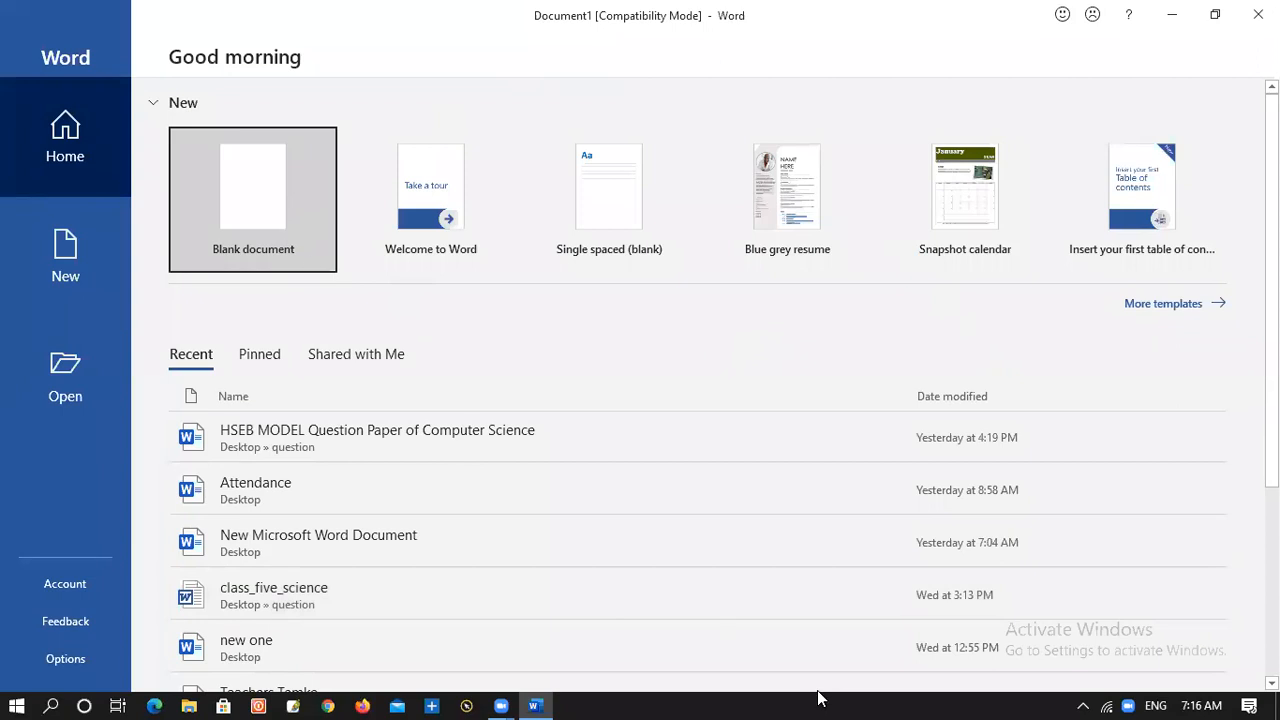
Leave header editing and draw an isosceles triangle about 1.64" high and 2.19" wide in the body of the page
key(ctrl+a)
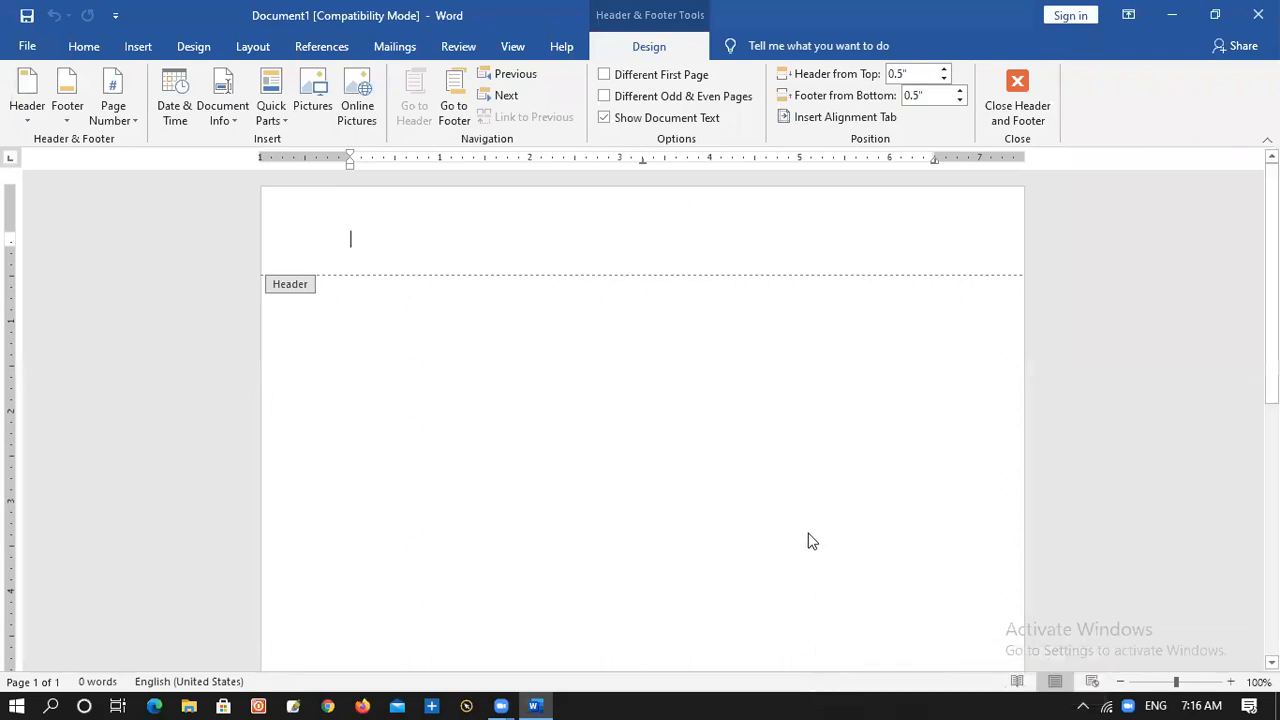
double_click(824, 562)
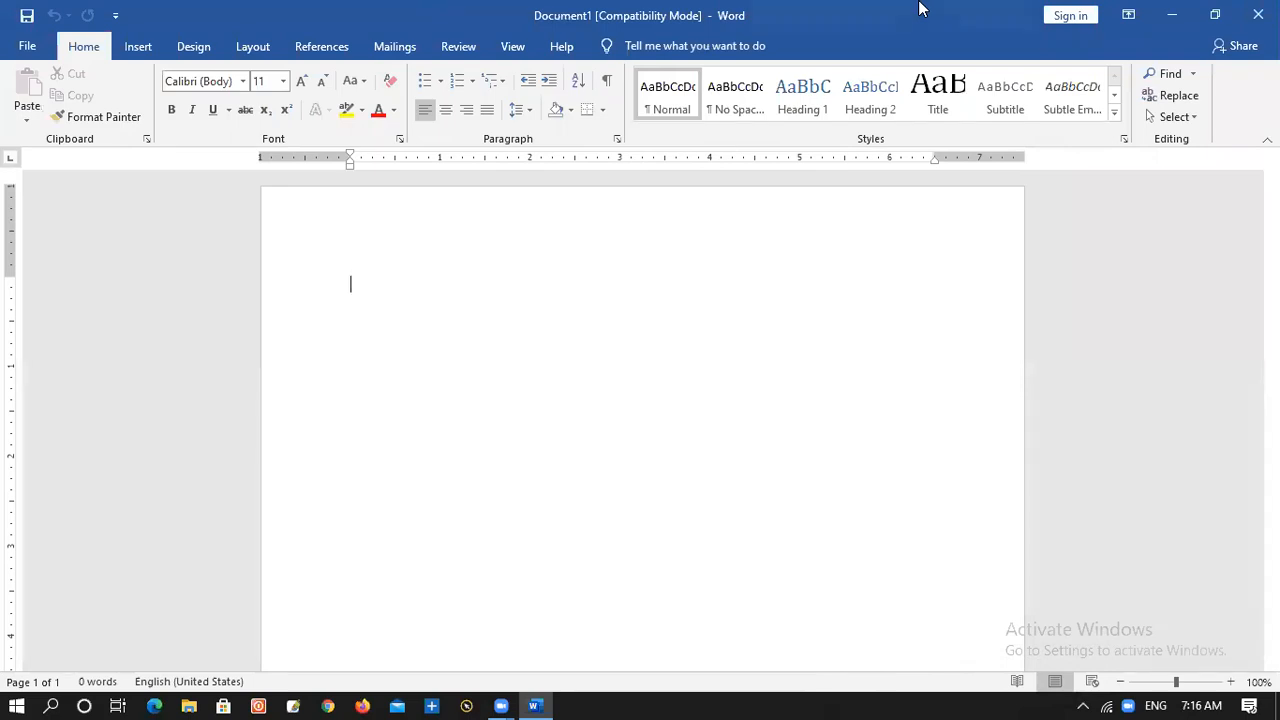
click(140, 49)
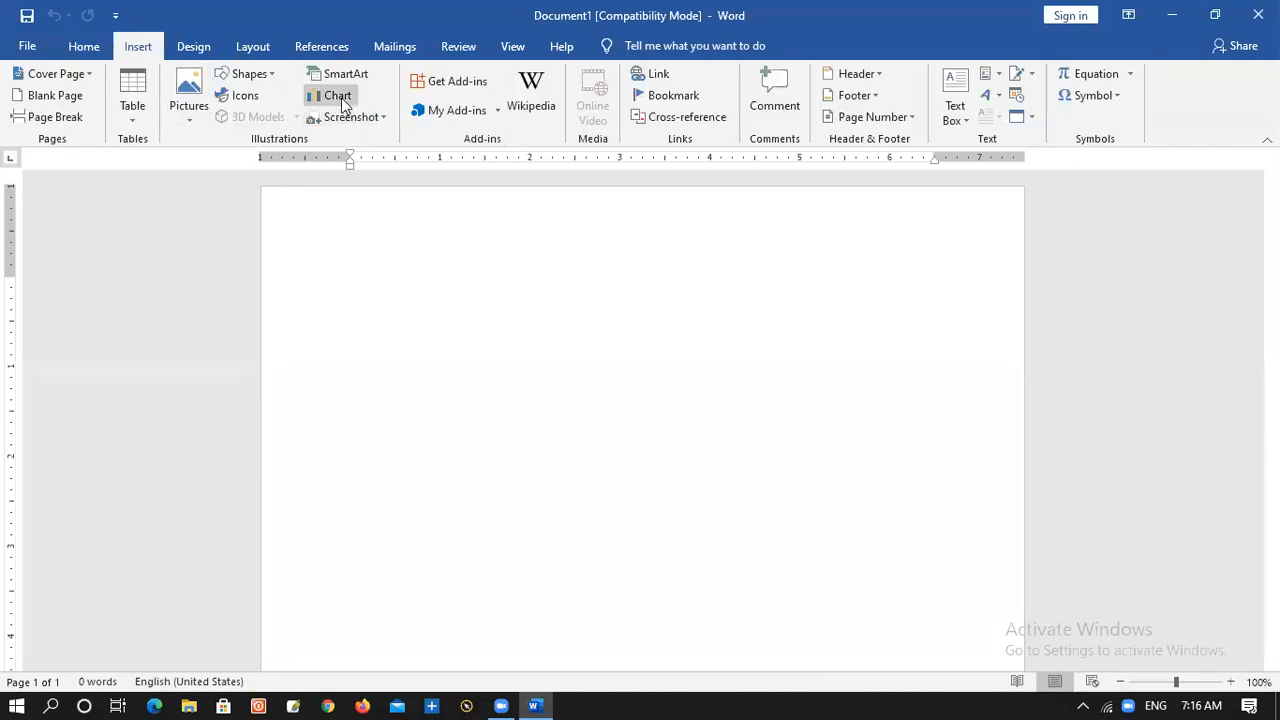
click(266, 79)
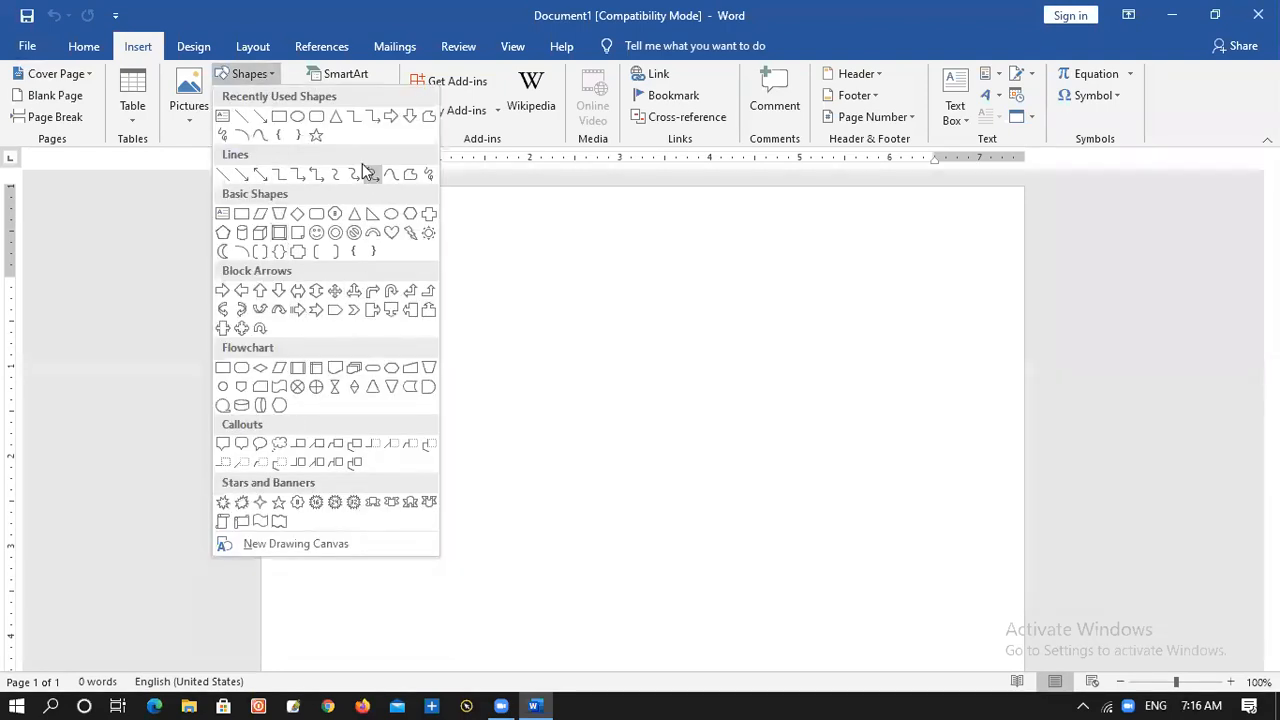
click(336, 118)
mouse_move(498, 344)
mouse_down()
mouse_move(583, 480)
mouse_move(697, 492)
mouse_up()
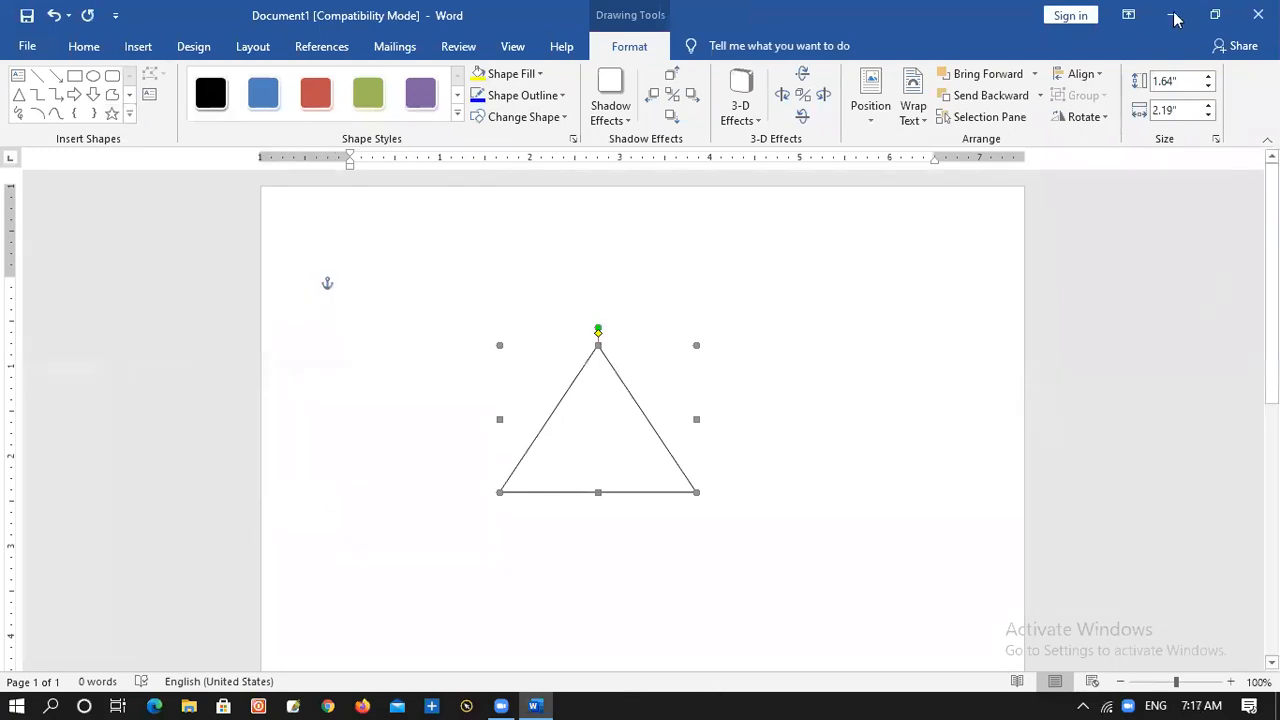
Minimise the document window and launch PointerFocus from the desktop
double_click(948, 17)
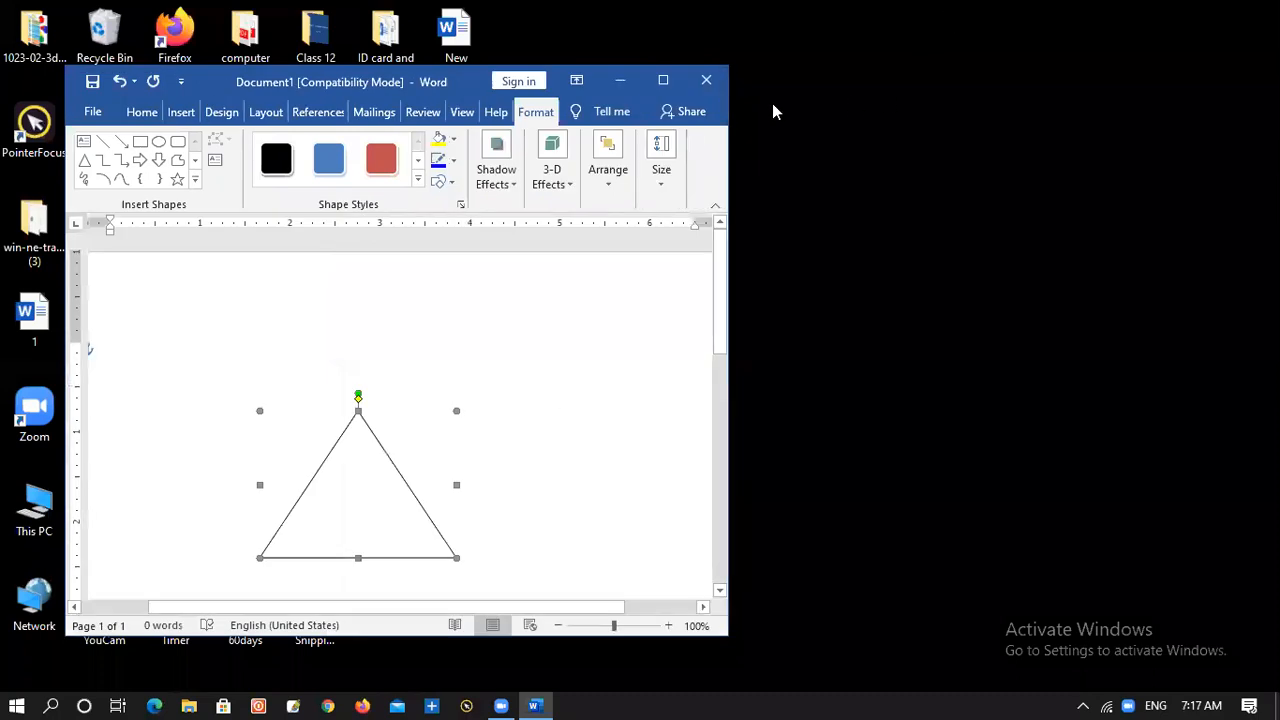
click(632, 79)
double_click(40, 145)
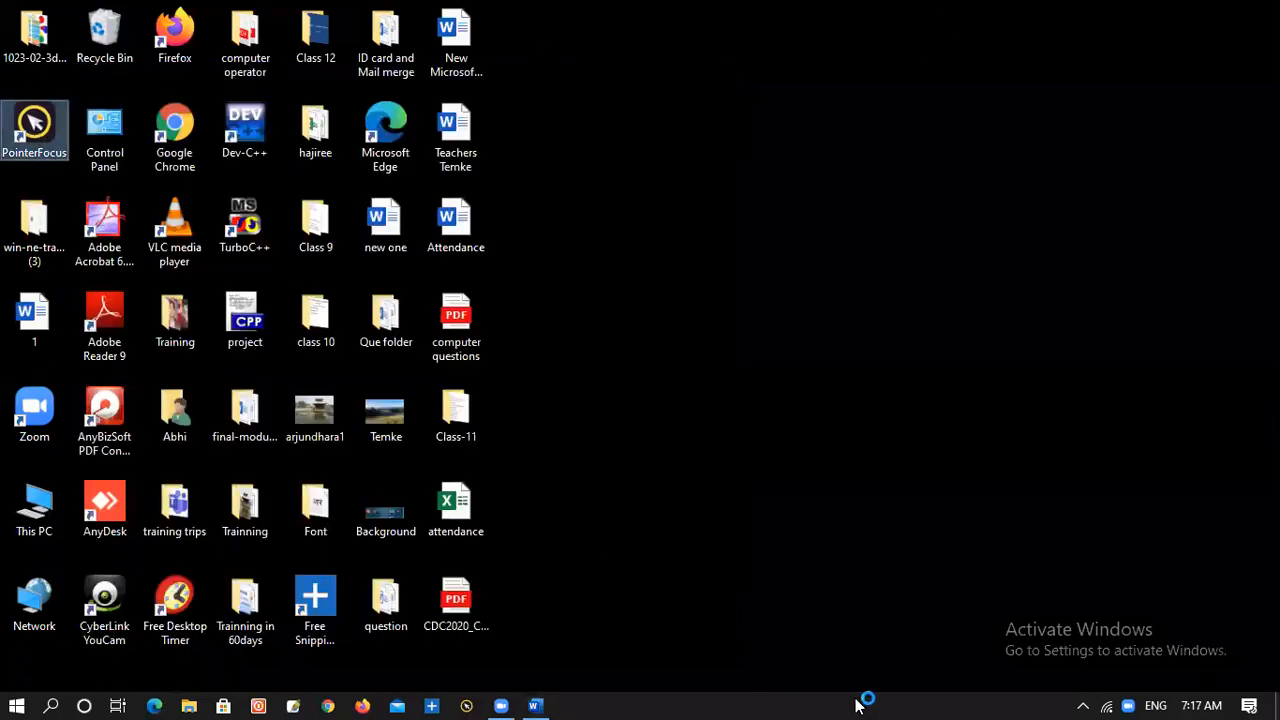
Refresh the desktop and bring the Word document back in a maximised window
right_click(682, 251)
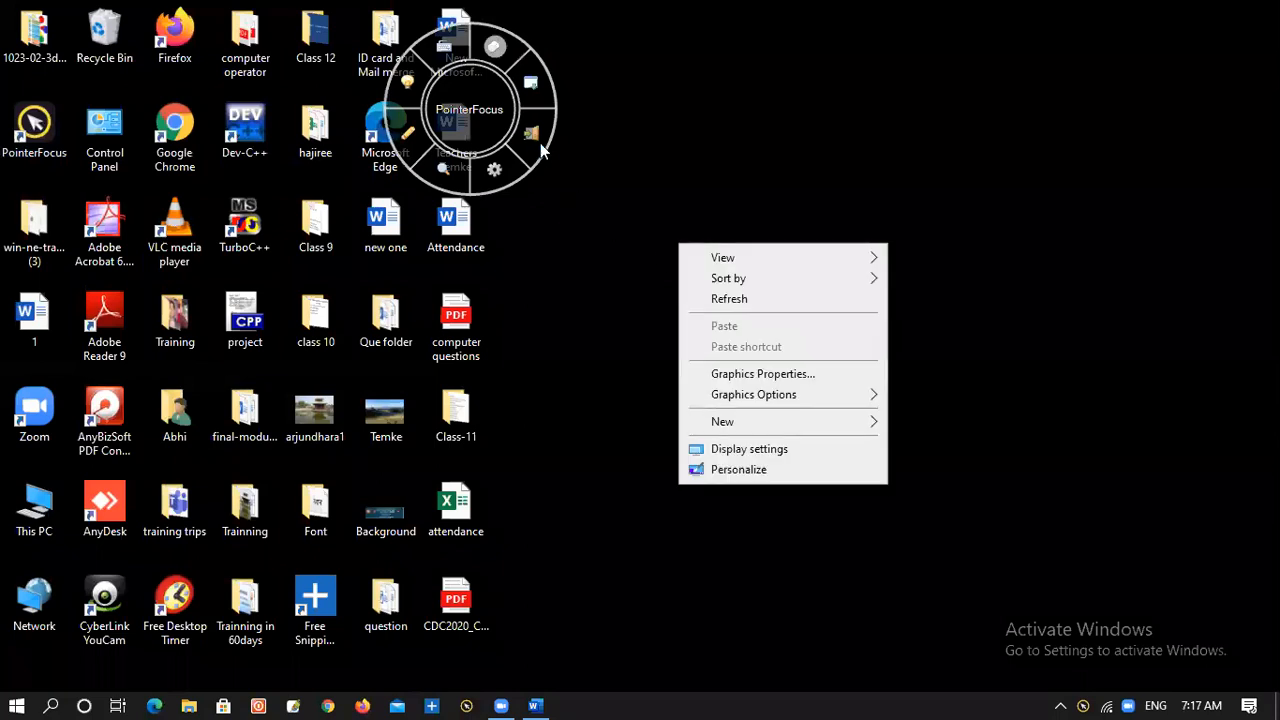
click(733, 298)
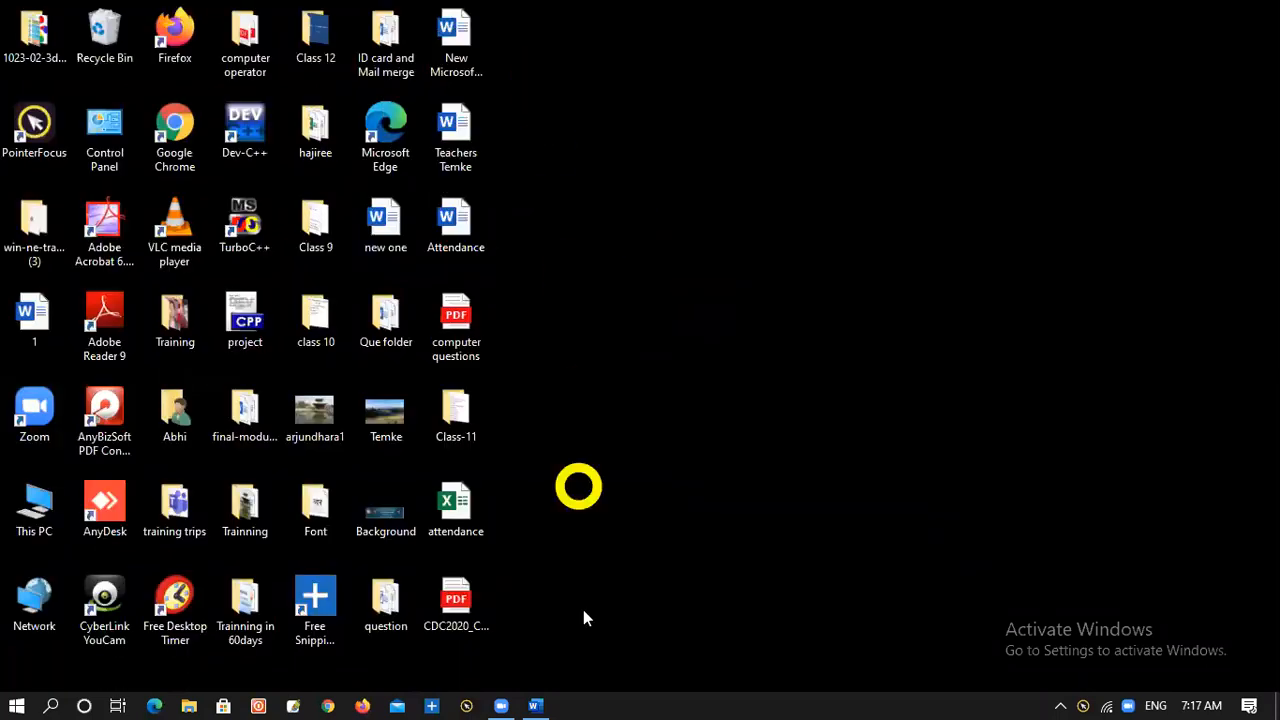
click(533, 703)
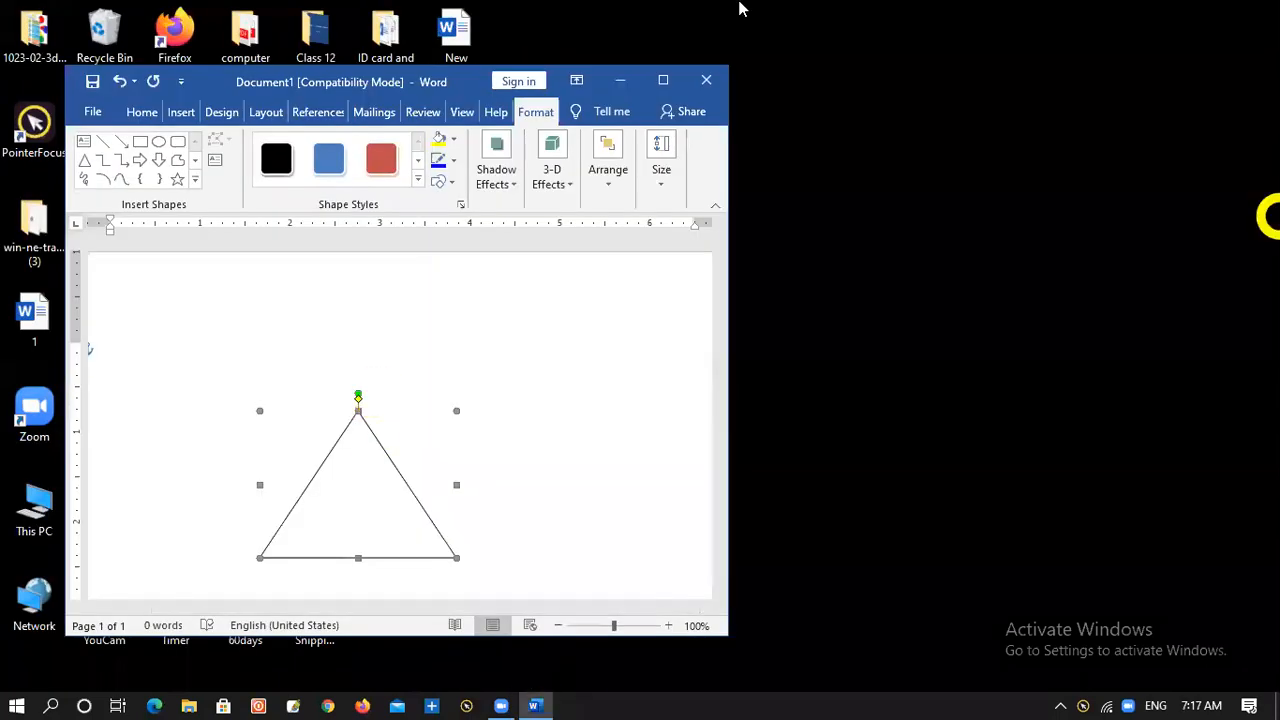
click(662, 80)
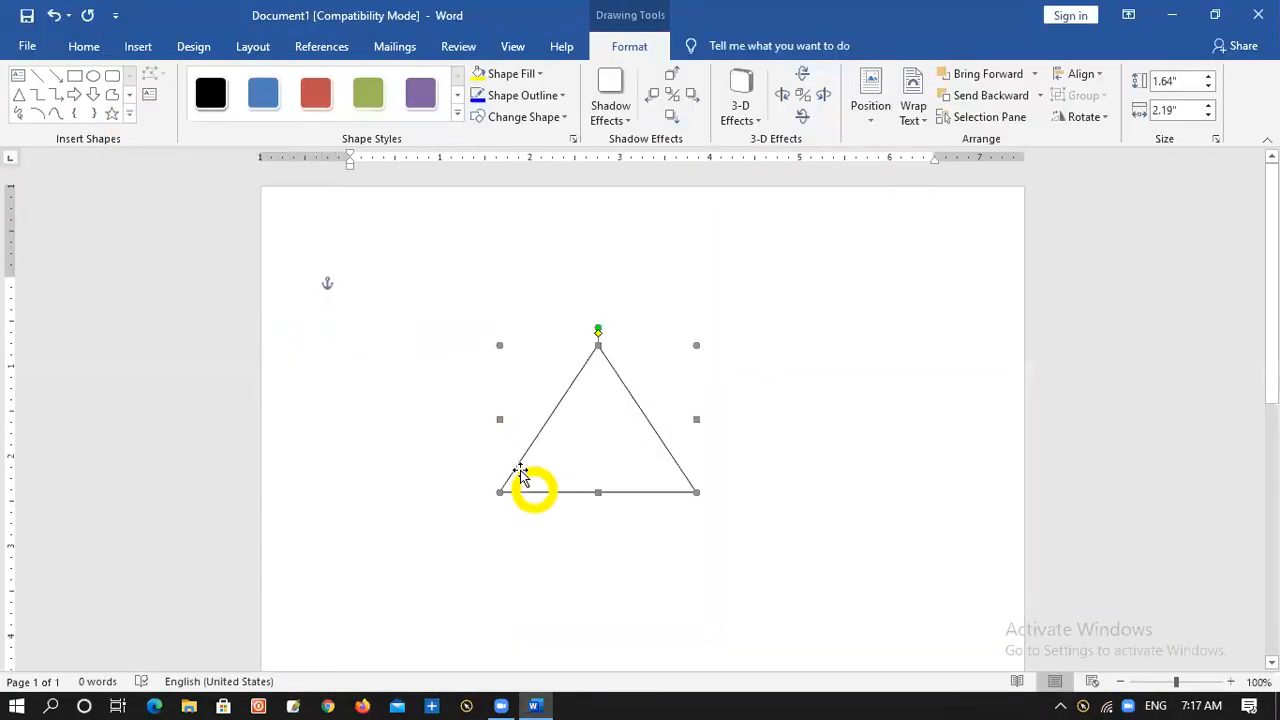
Draw a small arc across the triangle's lower-left corner as an angle mark
click(130, 113)
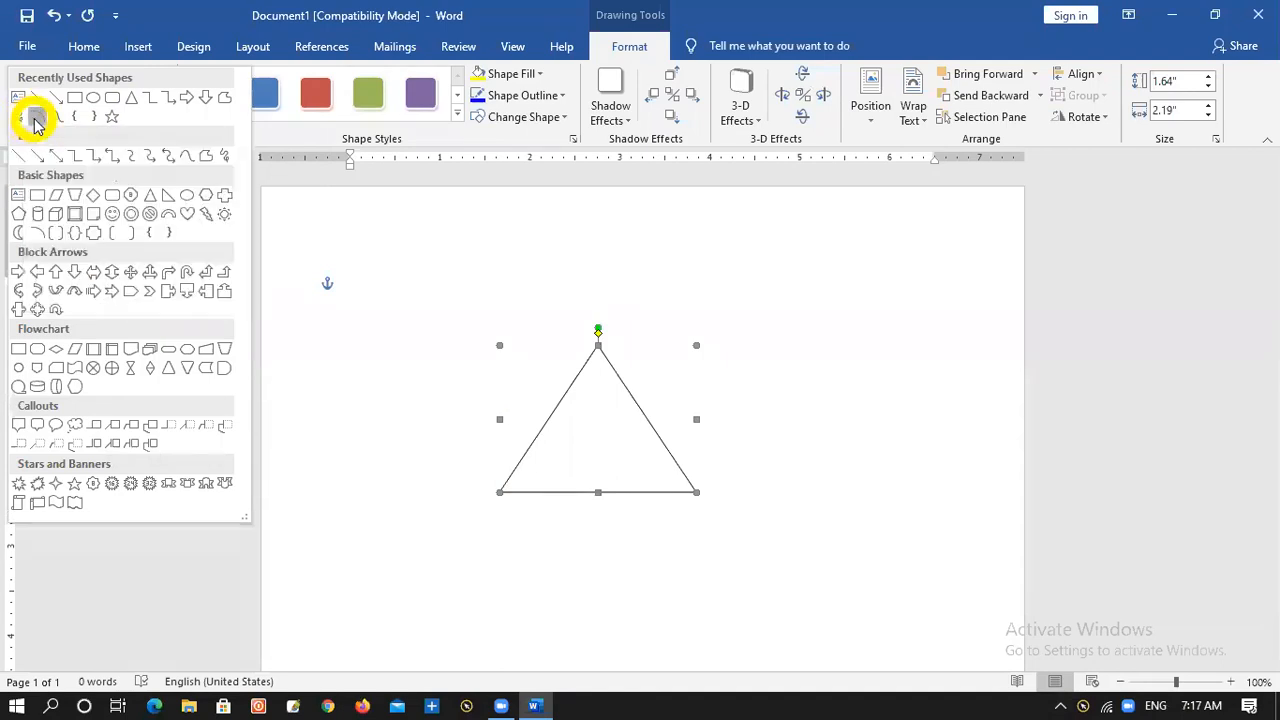
click(35, 120)
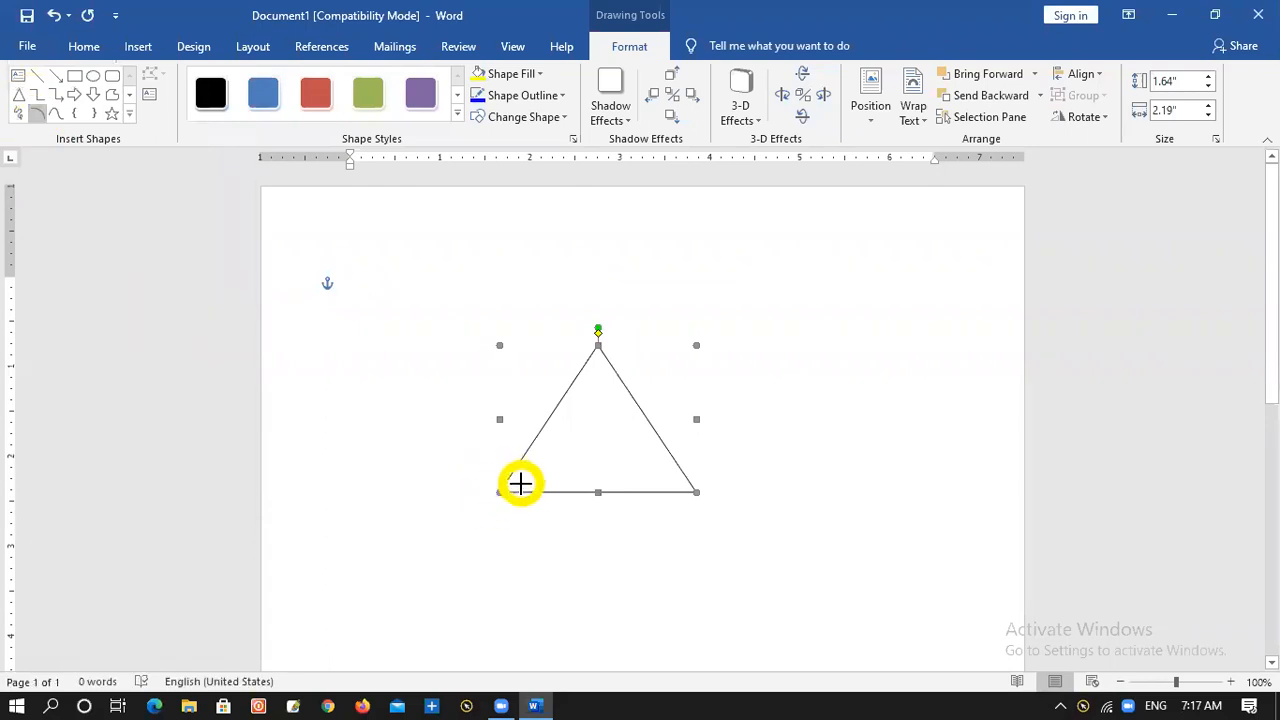
drag(522, 491, 511, 477)
click(597, 597)
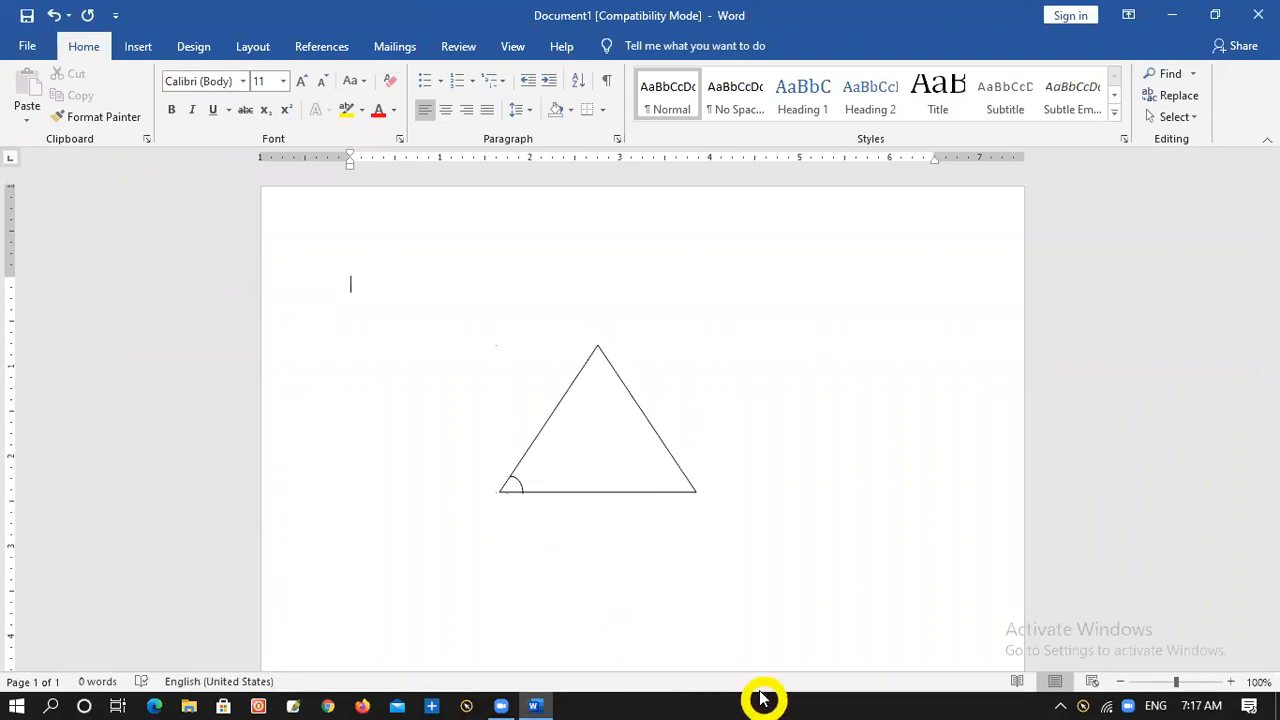
Draw a matching arc shape across the triangle's lower-right corner to mark that angle
click(137, 46)
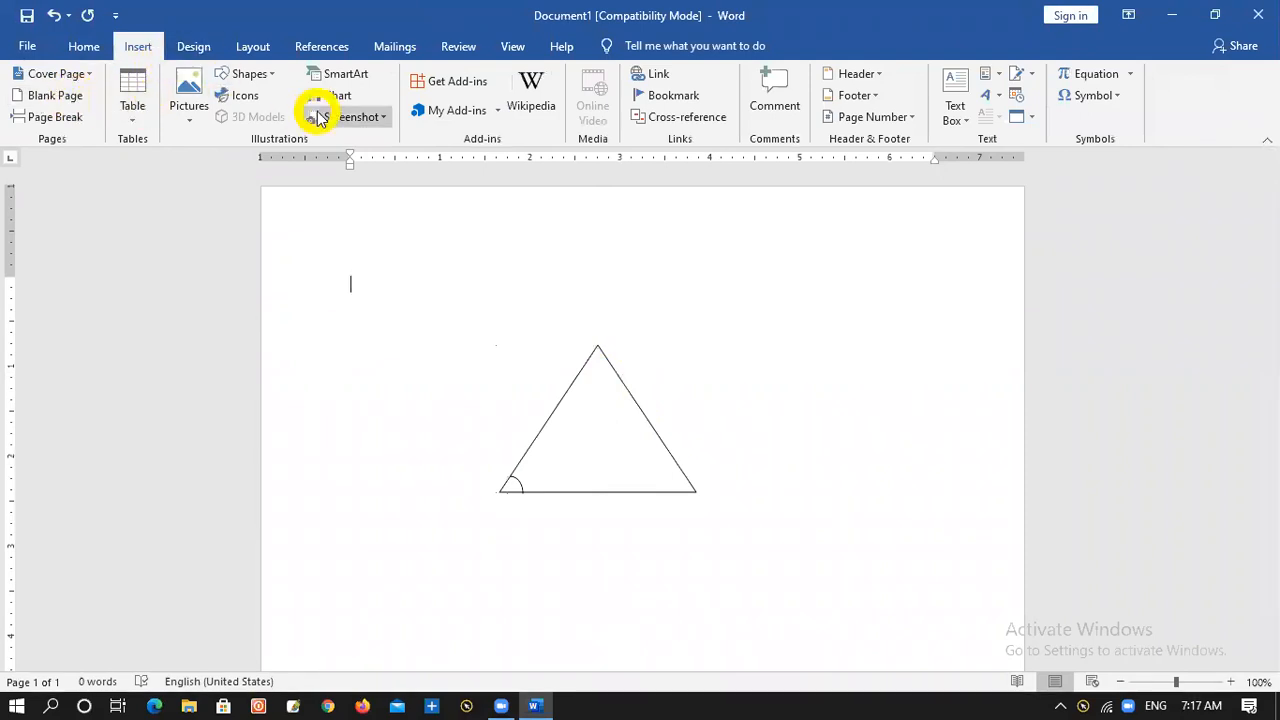
click(245, 74)
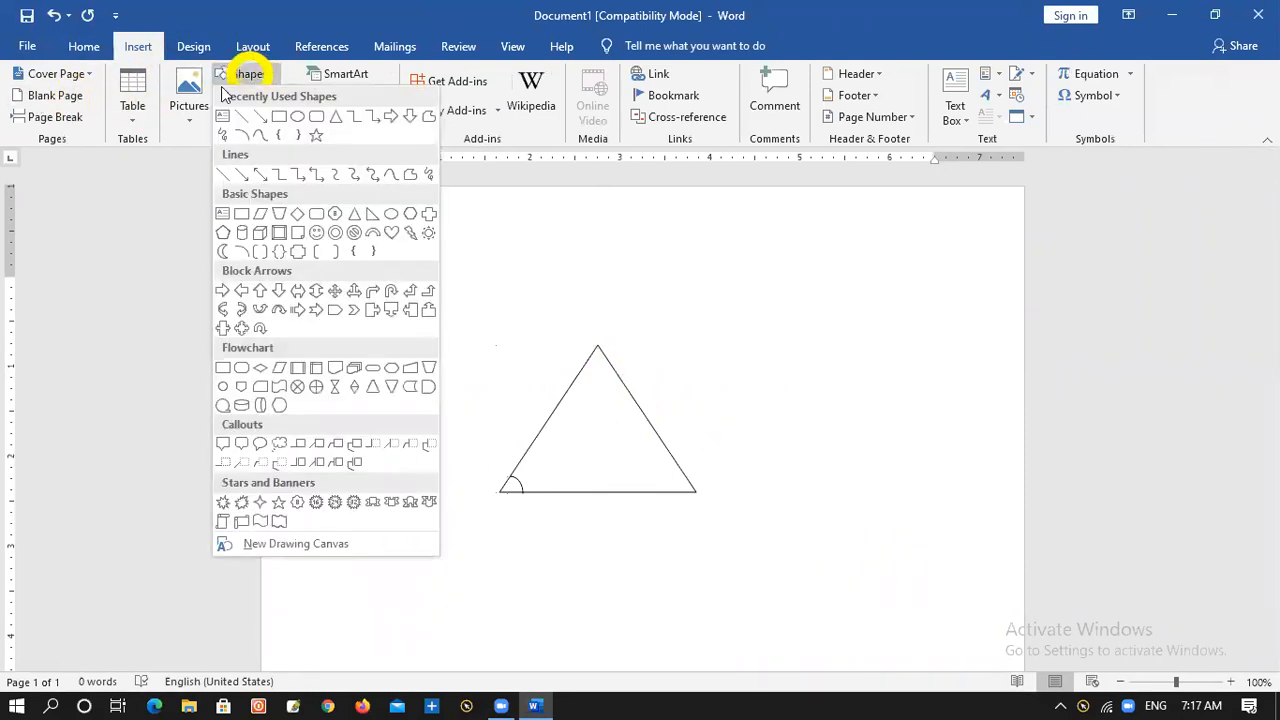
click(243, 135)
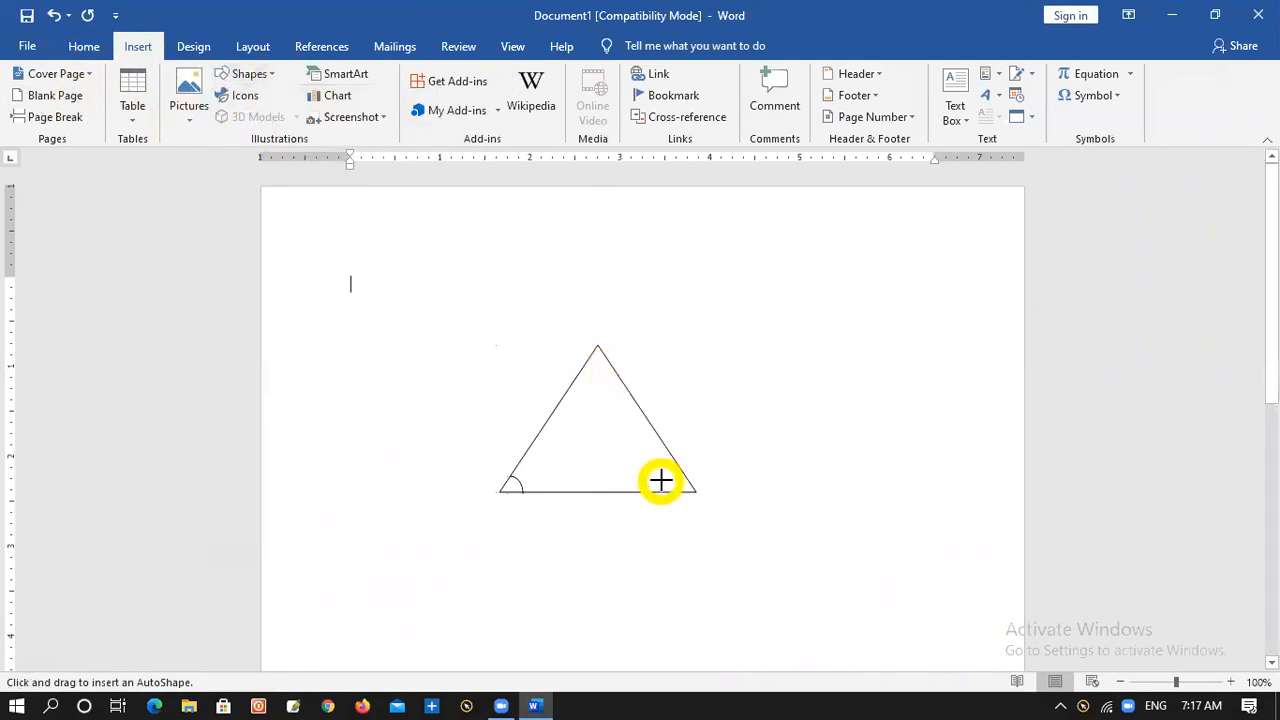
drag(678, 470, 678, 492)
click(909, 511)
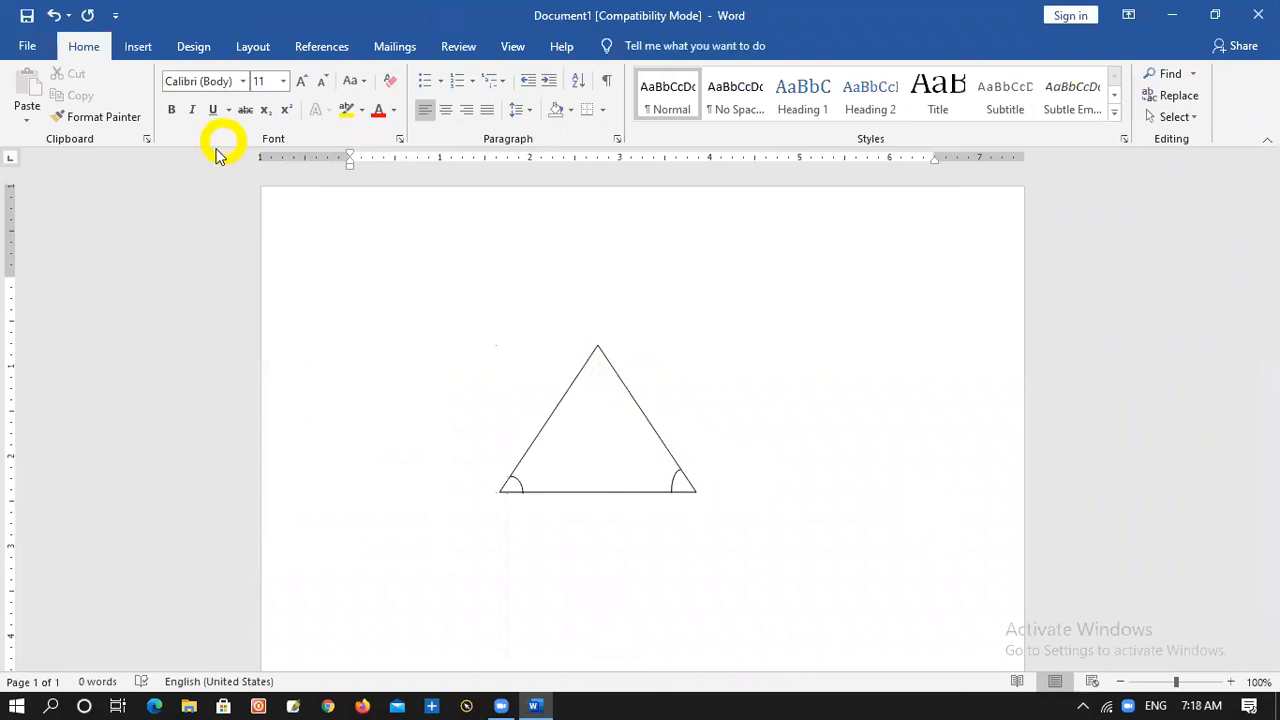
Draw an arc about 0.1" high and 0.26" wide across the triangle's apex as the third angle mark
click(136, 42)
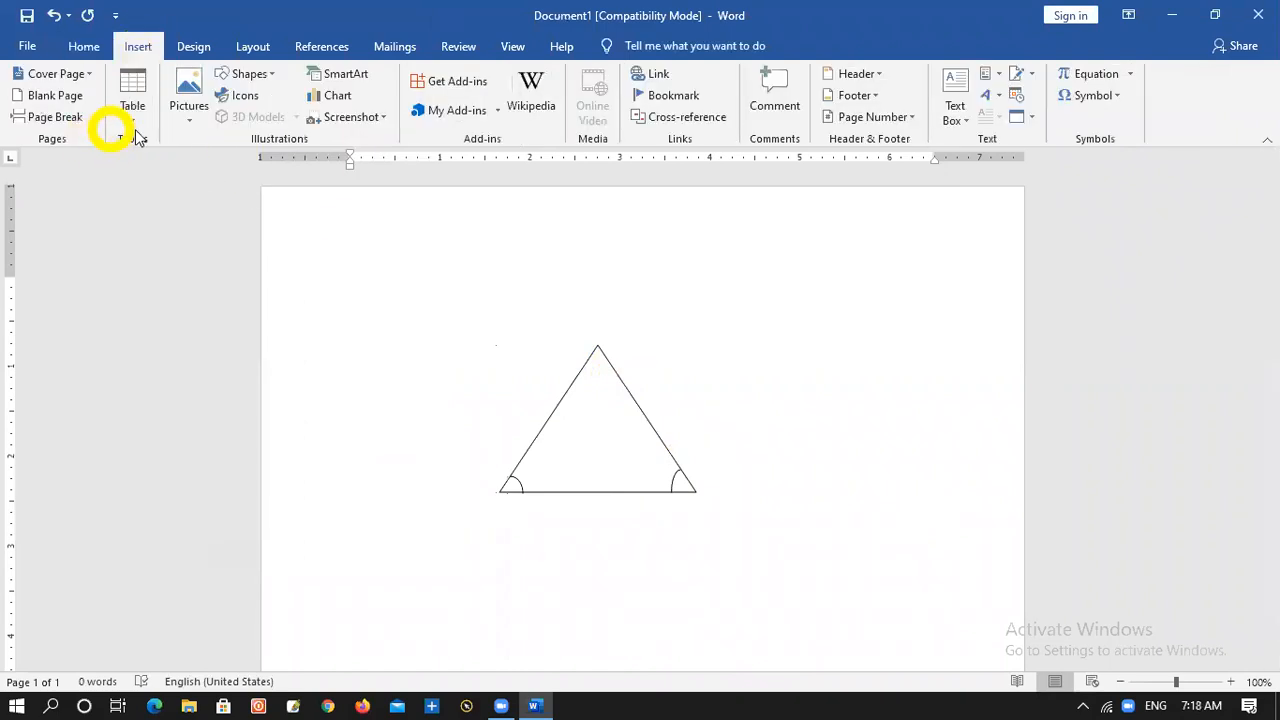
click(245, 78)
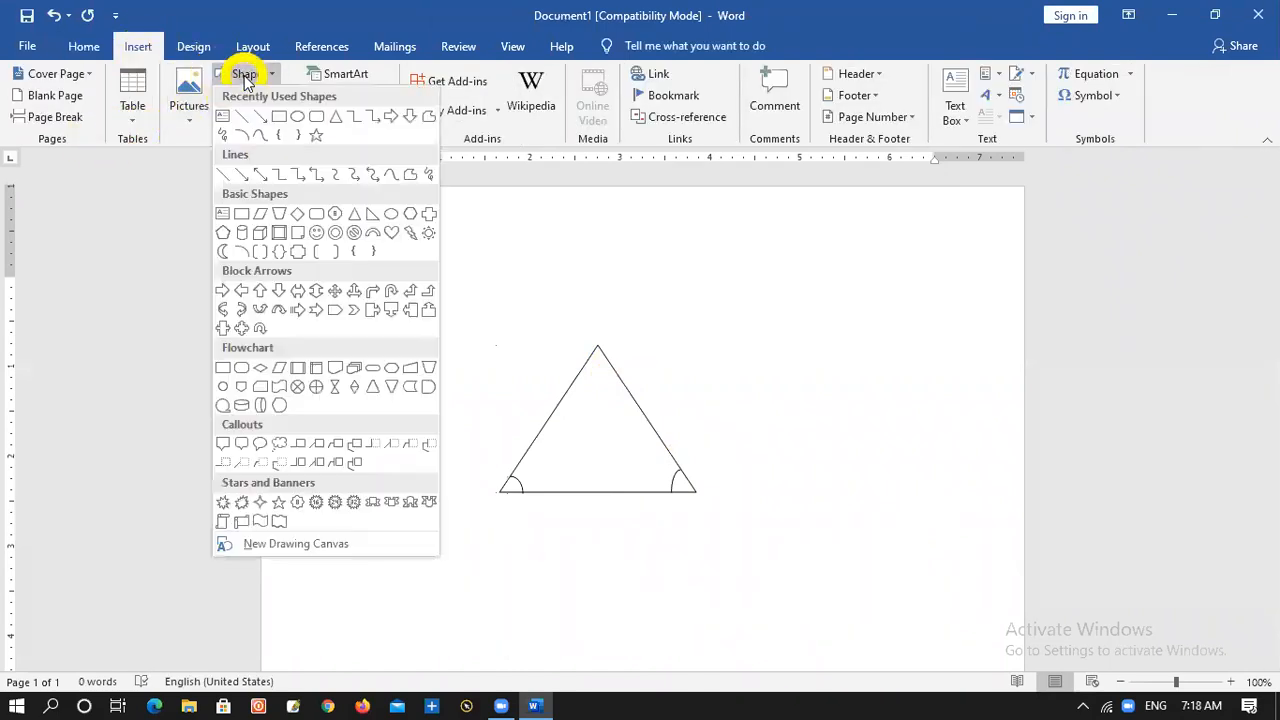
click(245, 142)
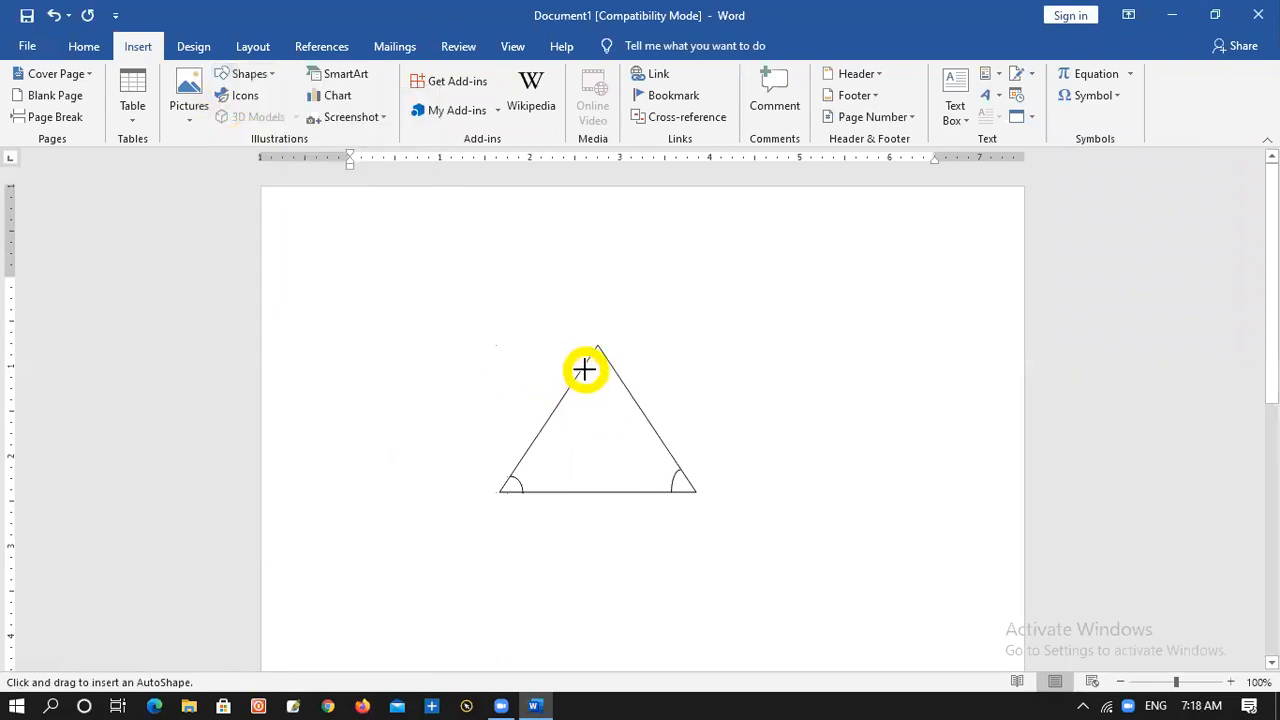
drag(594, 368, 609, 367)
click(720, 399)
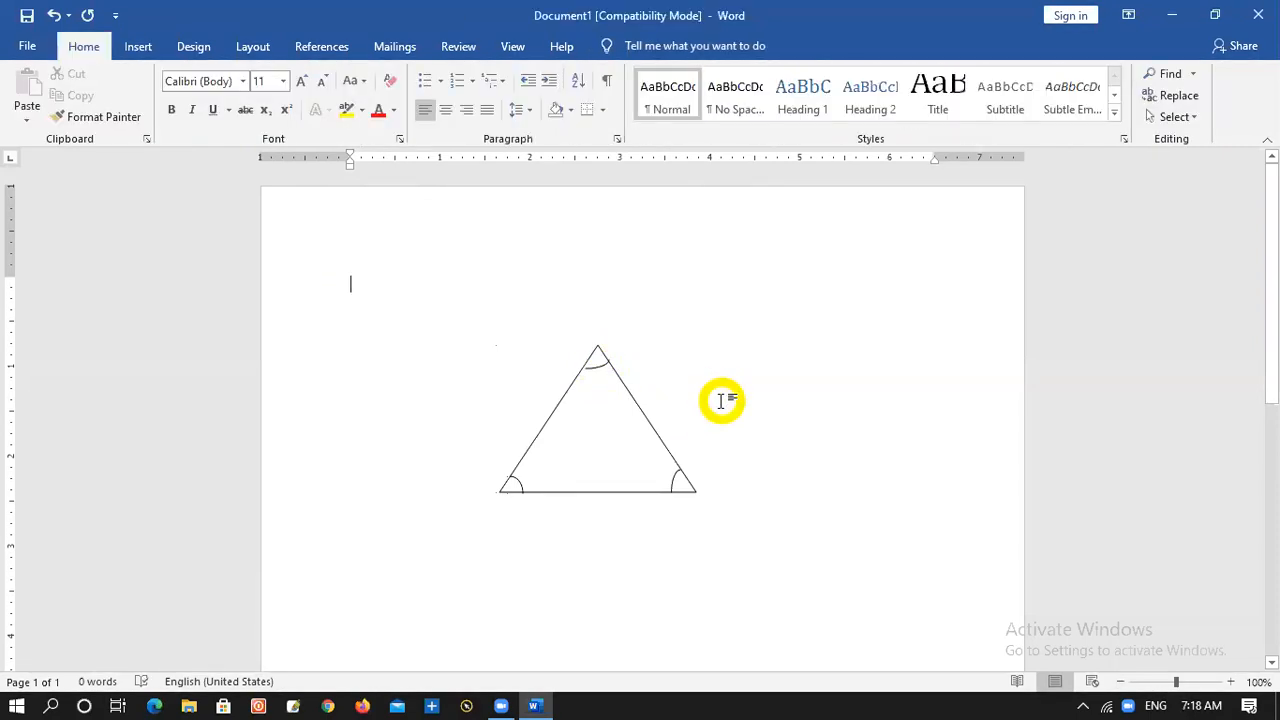
Resize the apex arc to about 0.18" high and 0.26" wide and rotate it slightly so it spans both sides
click(590, 367)
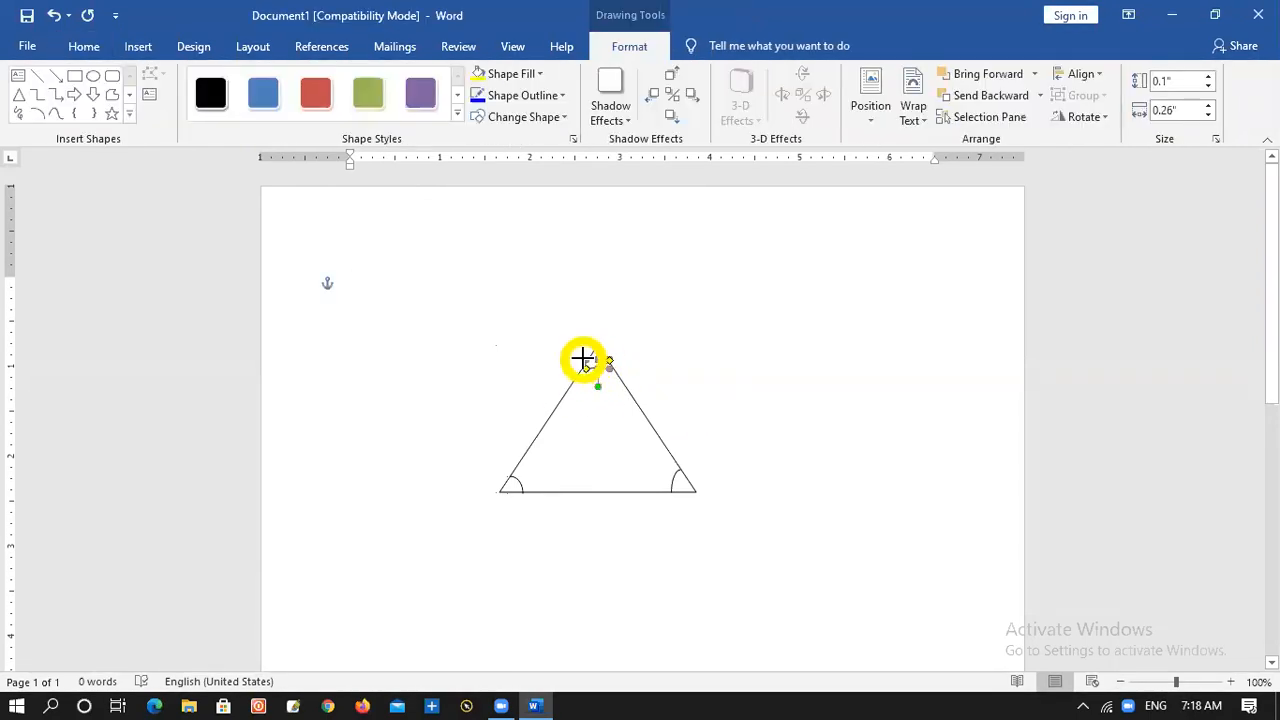
drag(585, 360, 584, 355)
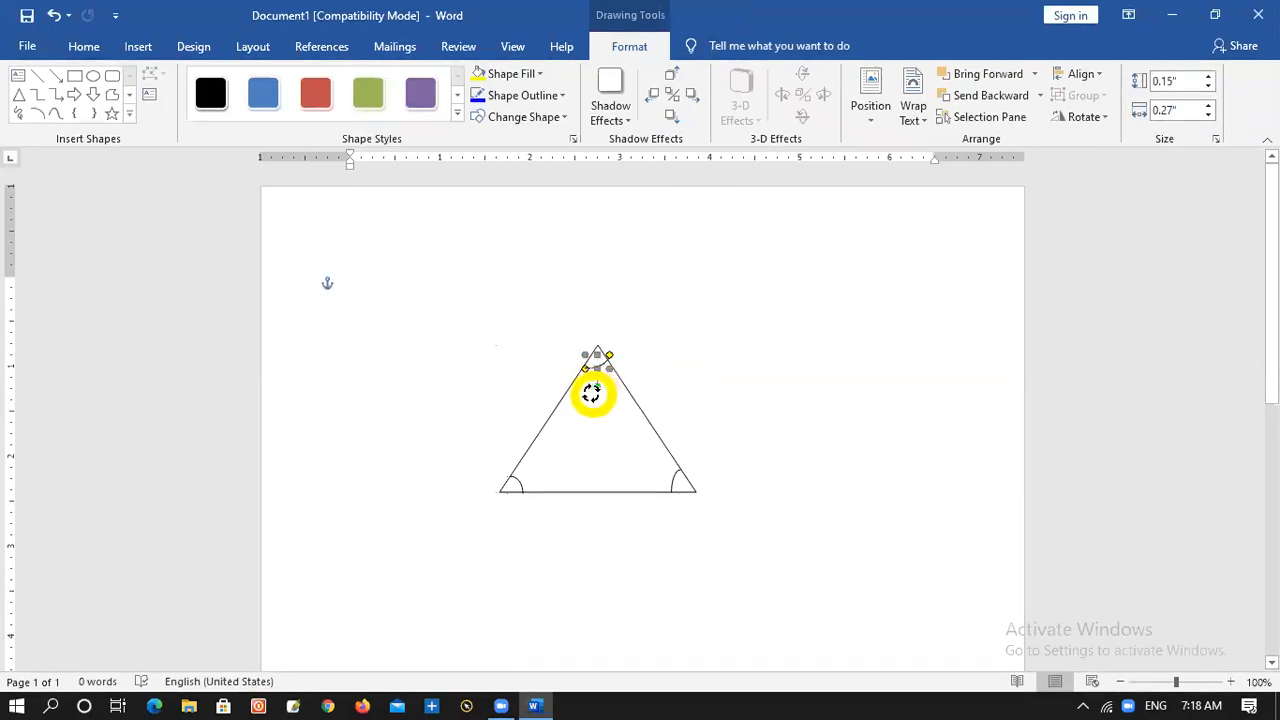
drag(591, 393, 589, 387)
click(680, 371)
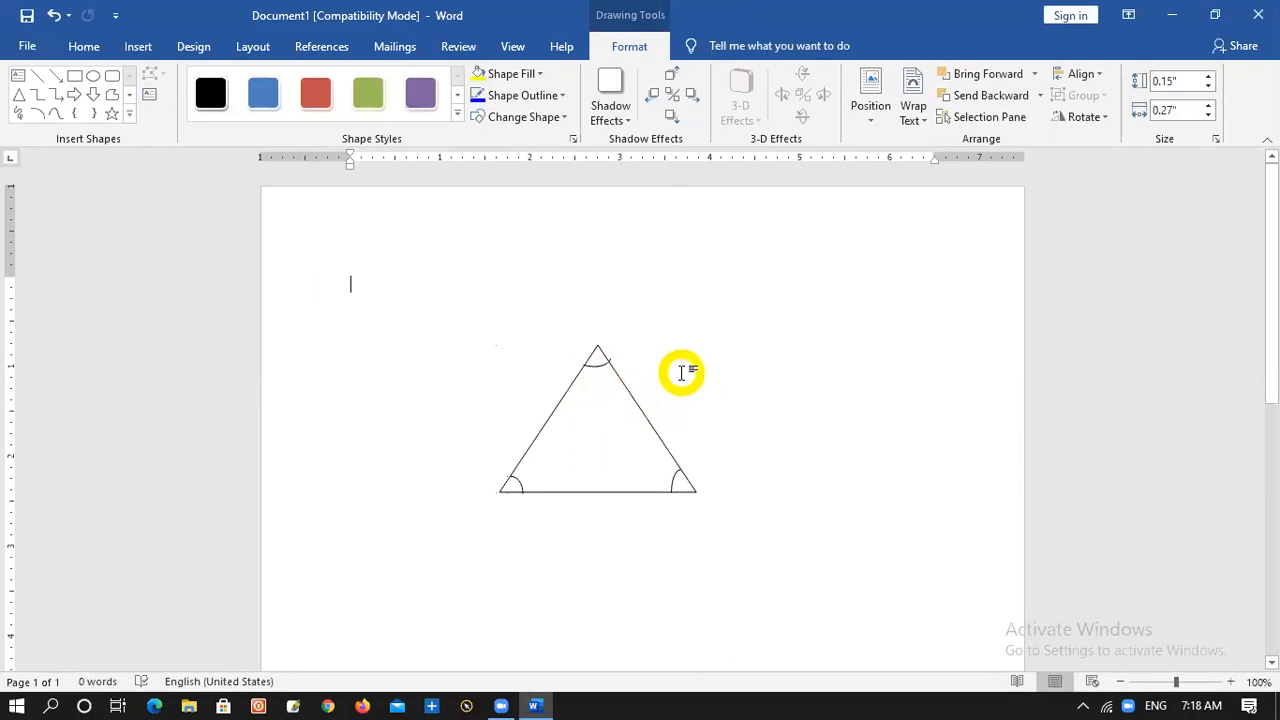
click(603, 366)
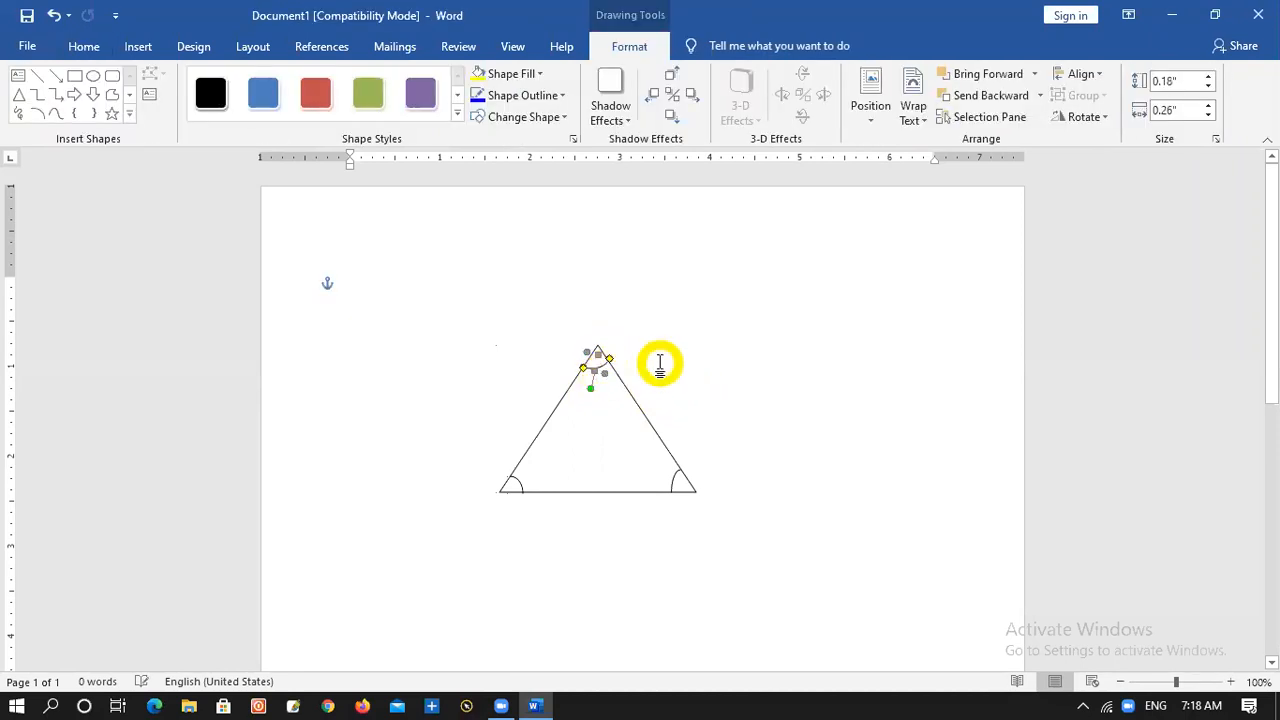
click(731, 371)
click(596, 368)
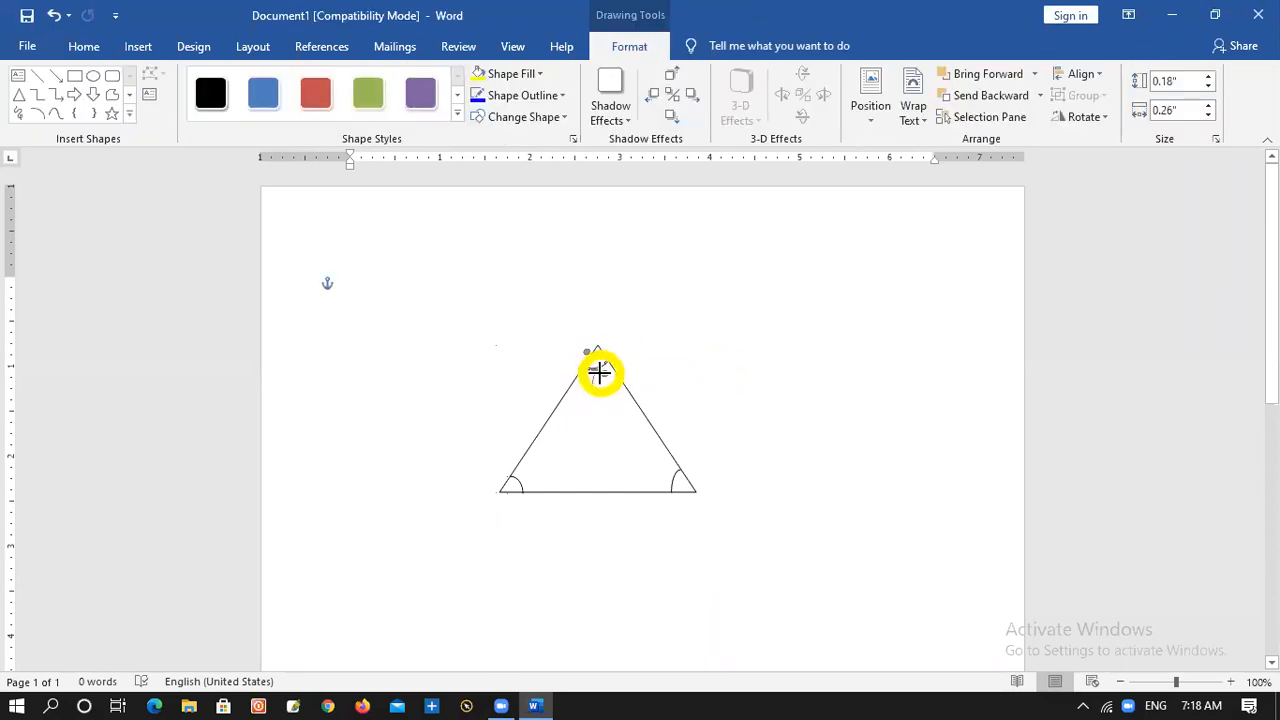
click(665, 366)
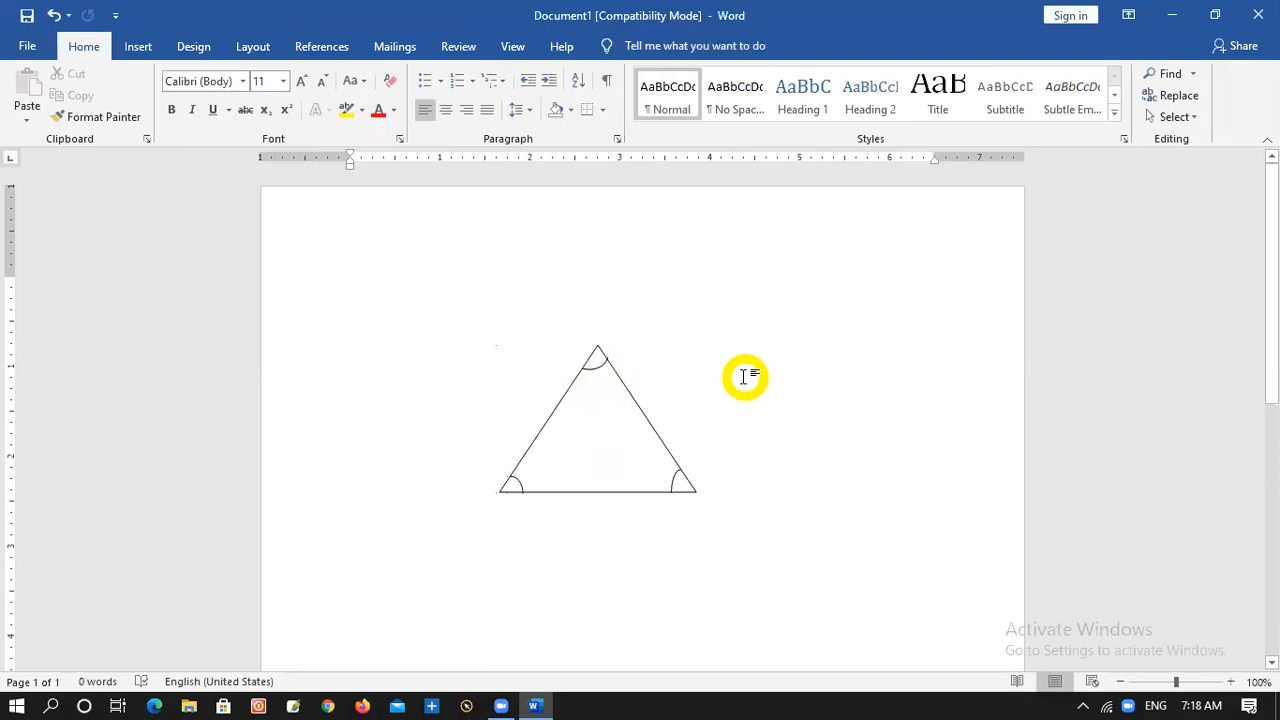
Draw a text box about 0.65" high and 1.06" wide beside the triangle and enter 60 with a superscript 0
click(141, 55)
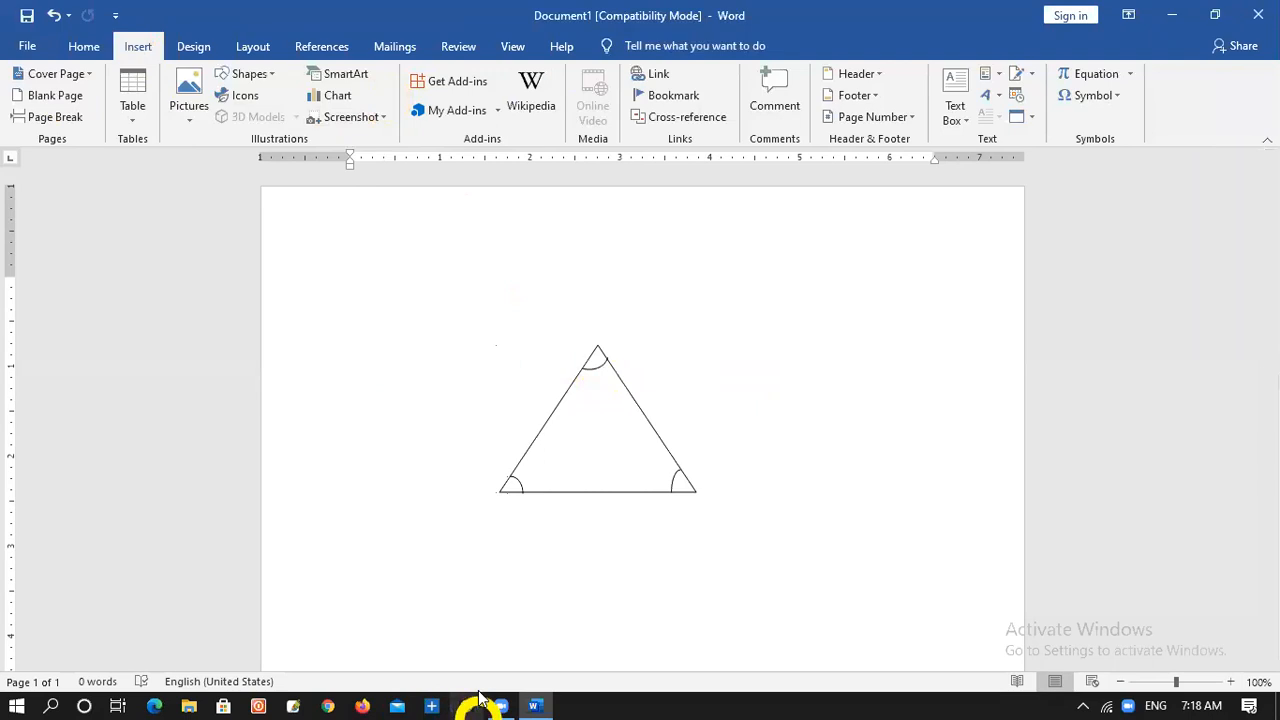
click(957, 118)
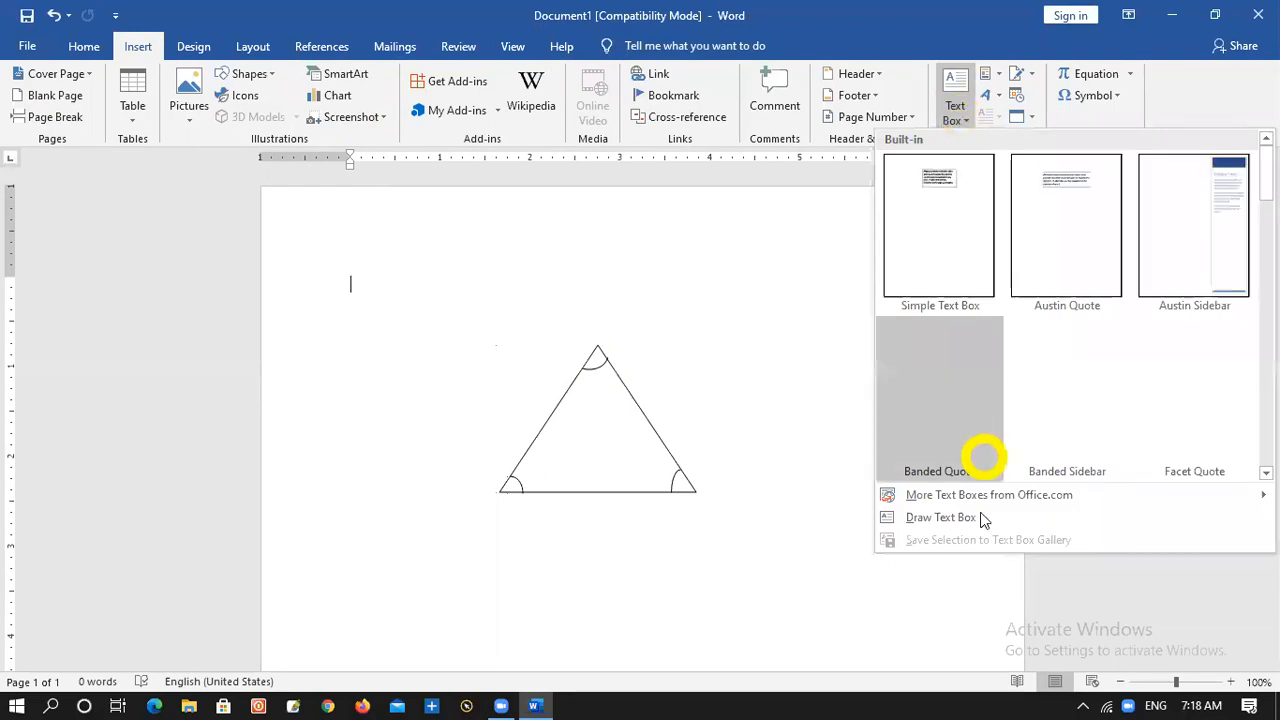
click(958, 518)
drag(763, 355, 860, 416)
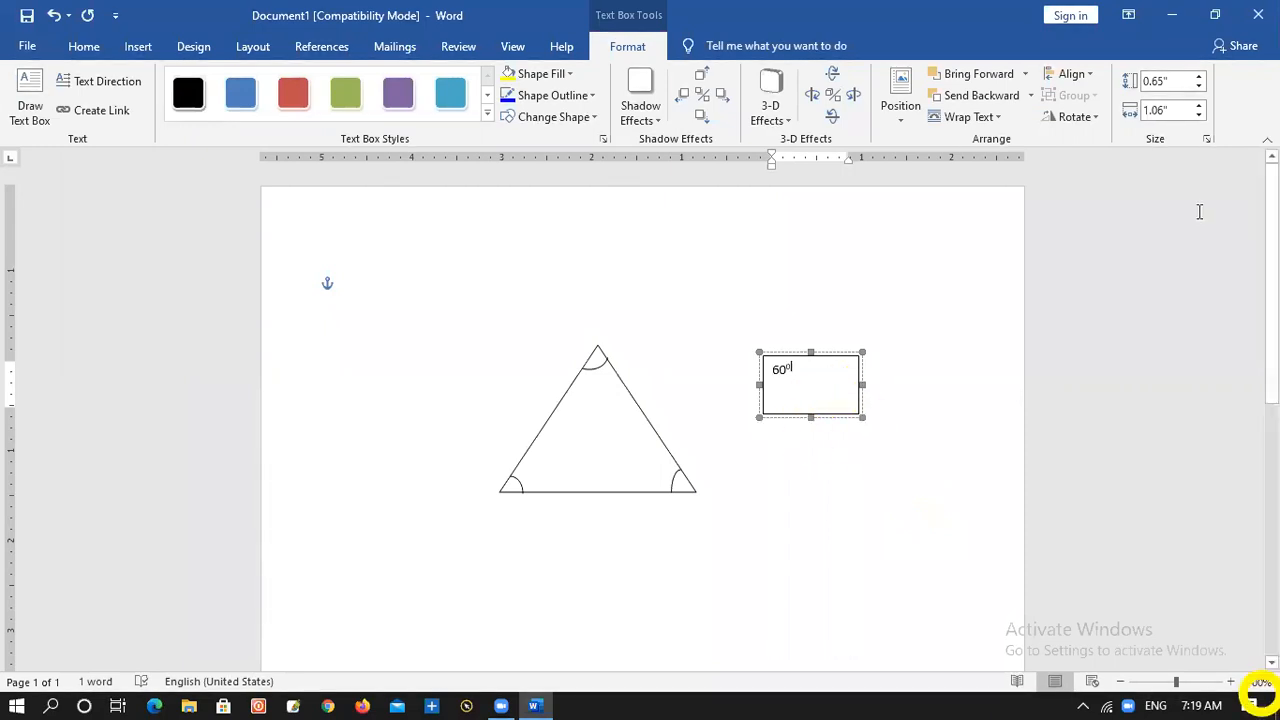
Move the 60⁰ text box up, clear of the triangle, and set its shape fill to No Fill
drag(817, 354, 855, 287)
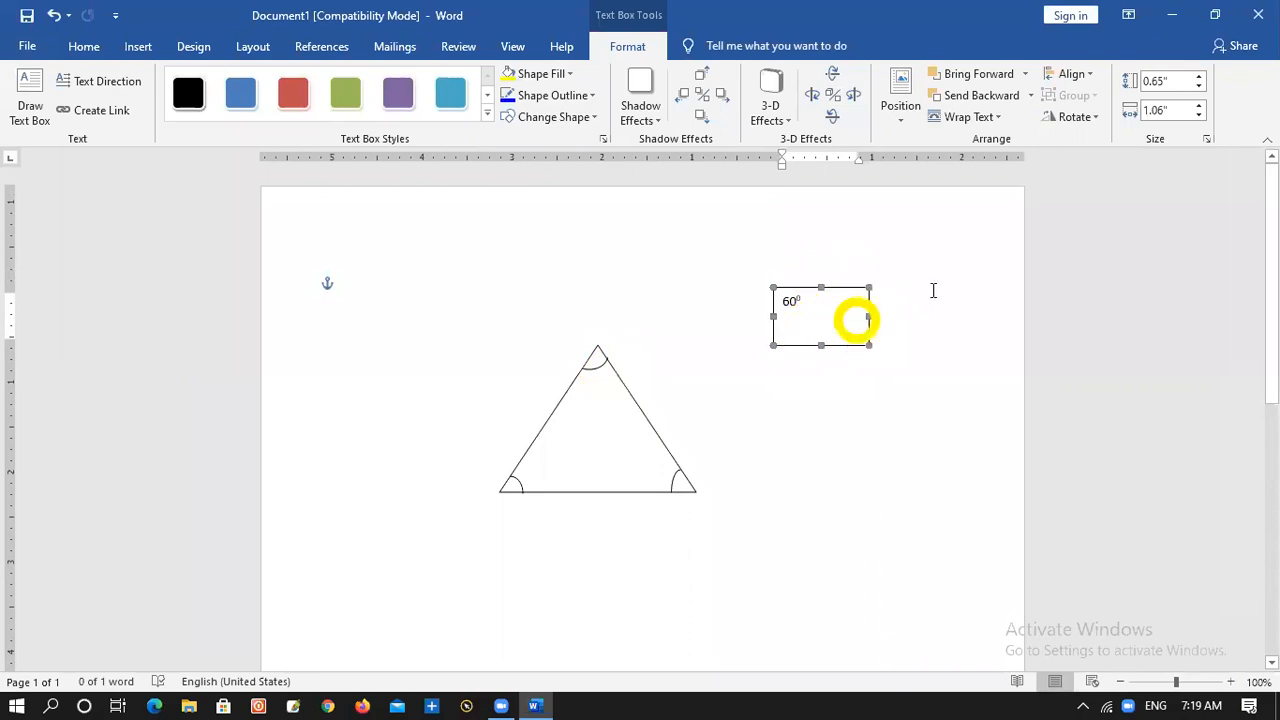
click(569, 75)
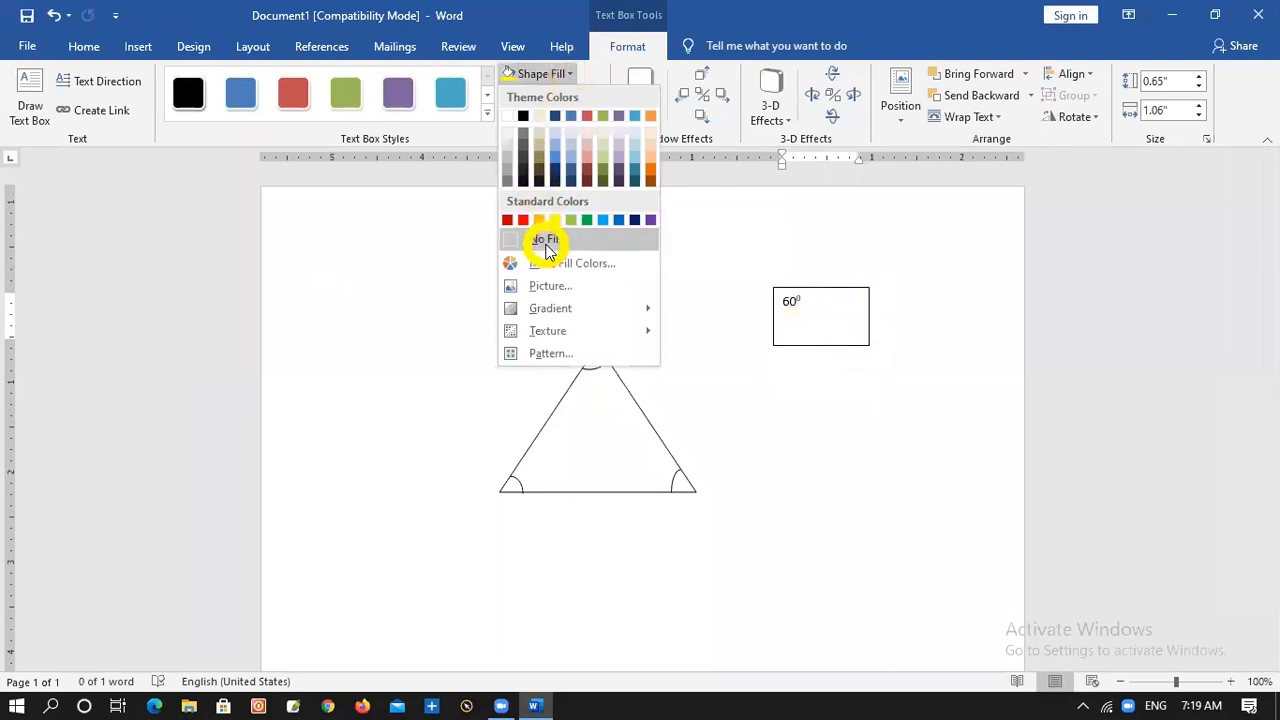
click(546, 243)
Move the 60⁰ text box onto the triangle and nudge it until the label sits just below the apex arc
drag(800, 289, 558, 393)
drag(534, 396, 632, 378)
key(Up)
key(Up)
key(Up)
key(Up)
key(Up)
key(Up)
key(Up)
key(Up)
key(Left)
key(Left)
key(Left)
key(Left)
key(Left)
key(Left)
key(Left)
key(Left)
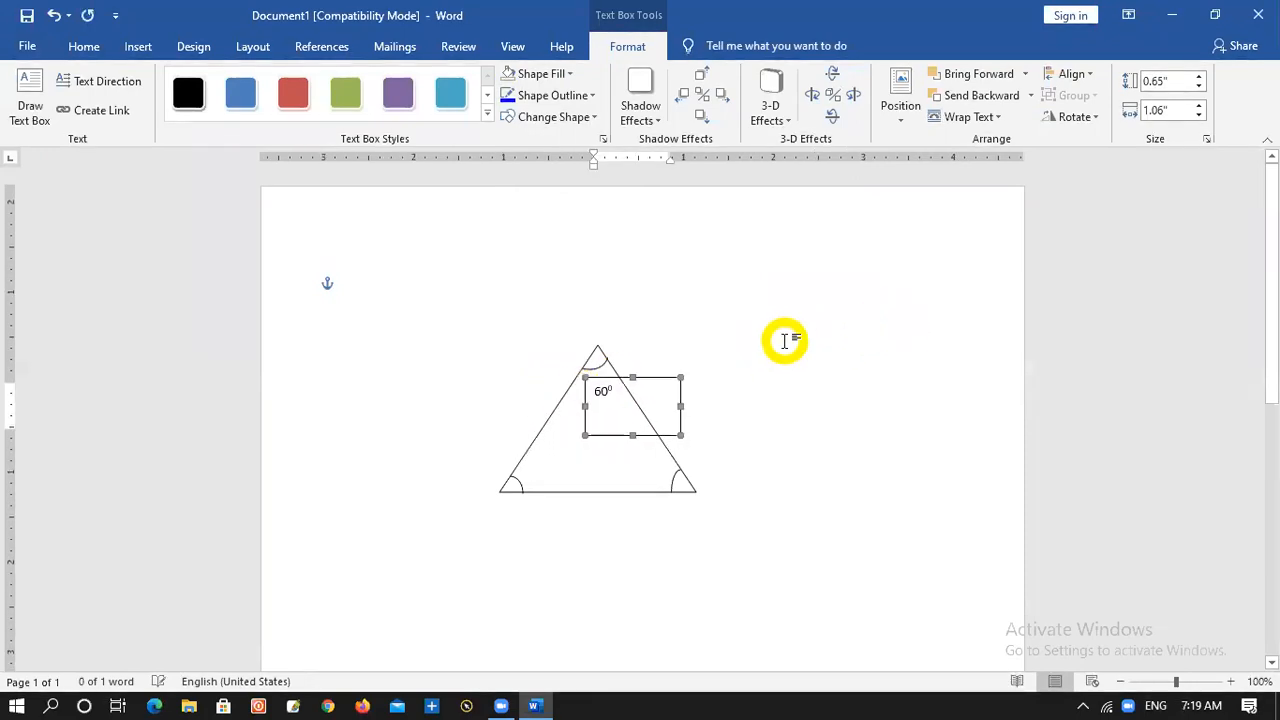
key(Up)
key(Up)
key(Up)
key(Up)
key(Up)
key(Up)
key(Up)
key(Up)
key(Up)
key(Up)
key(Up)
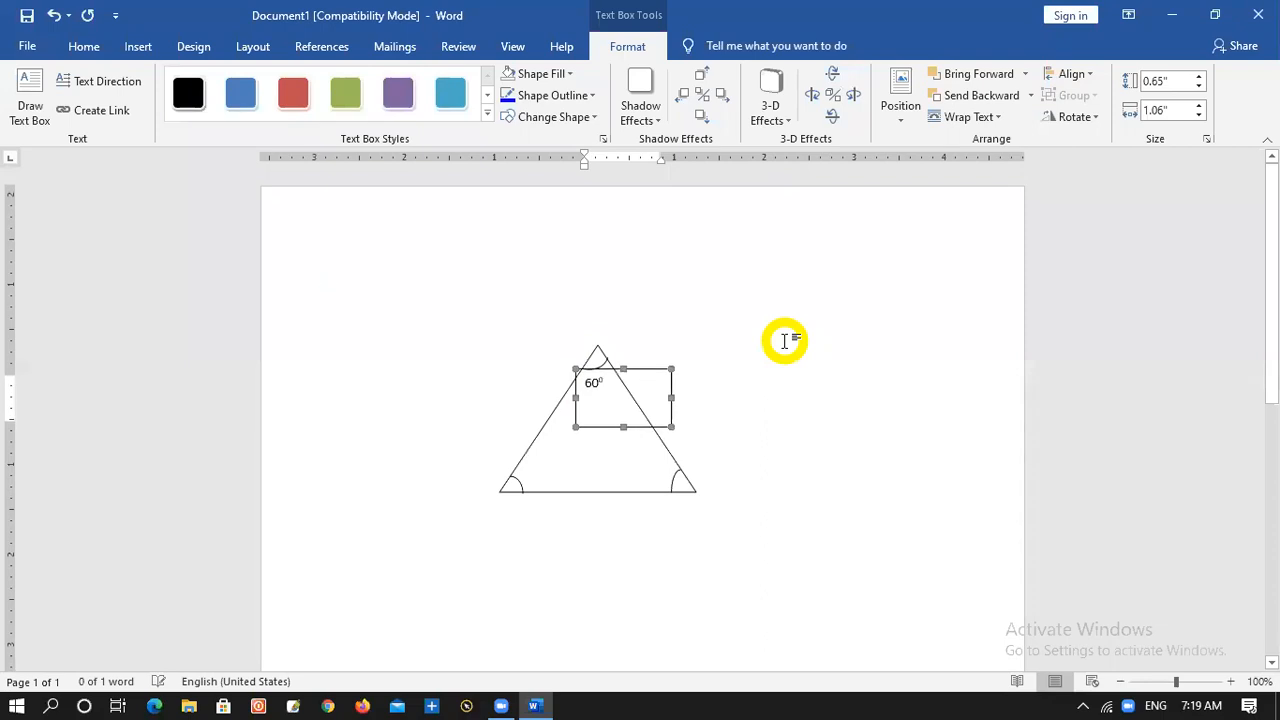
Nudge the 60⁰ text box up and slightly right so its label sits closely under the apex arc
key(Right)
key(Right)
key(Right)
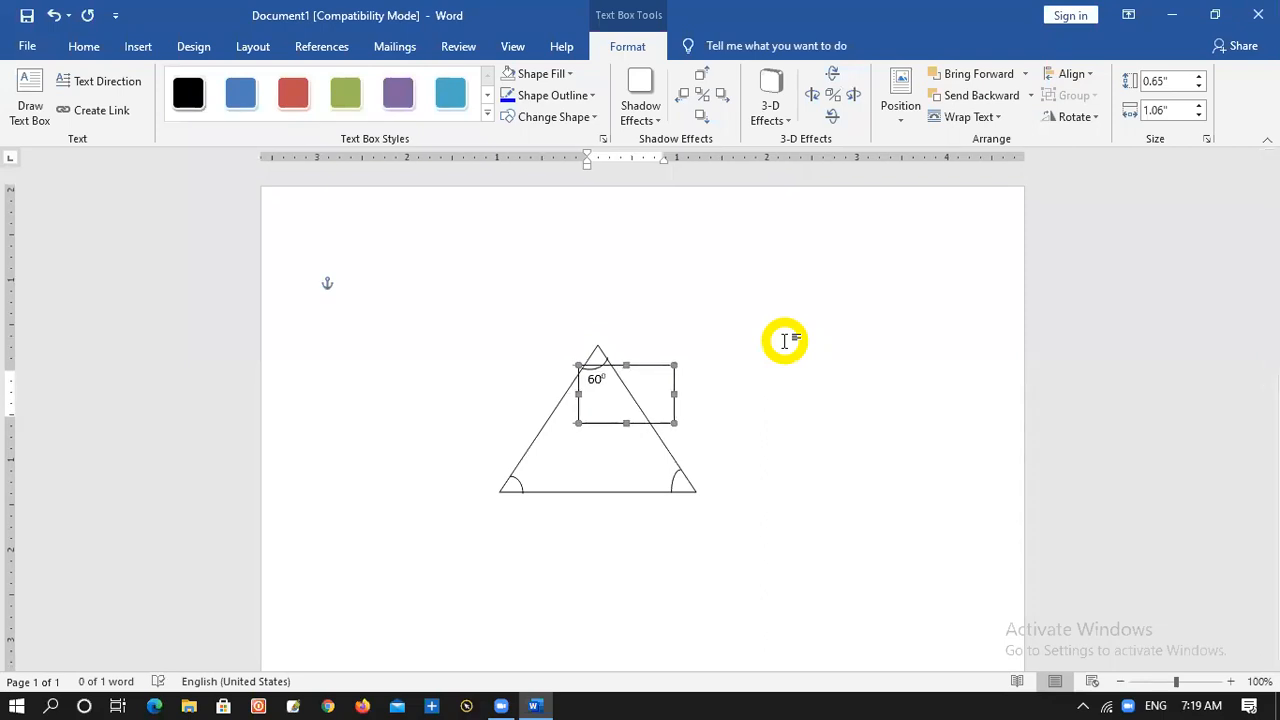
key(Left)
key(Left)
key(Up)
key(Up)
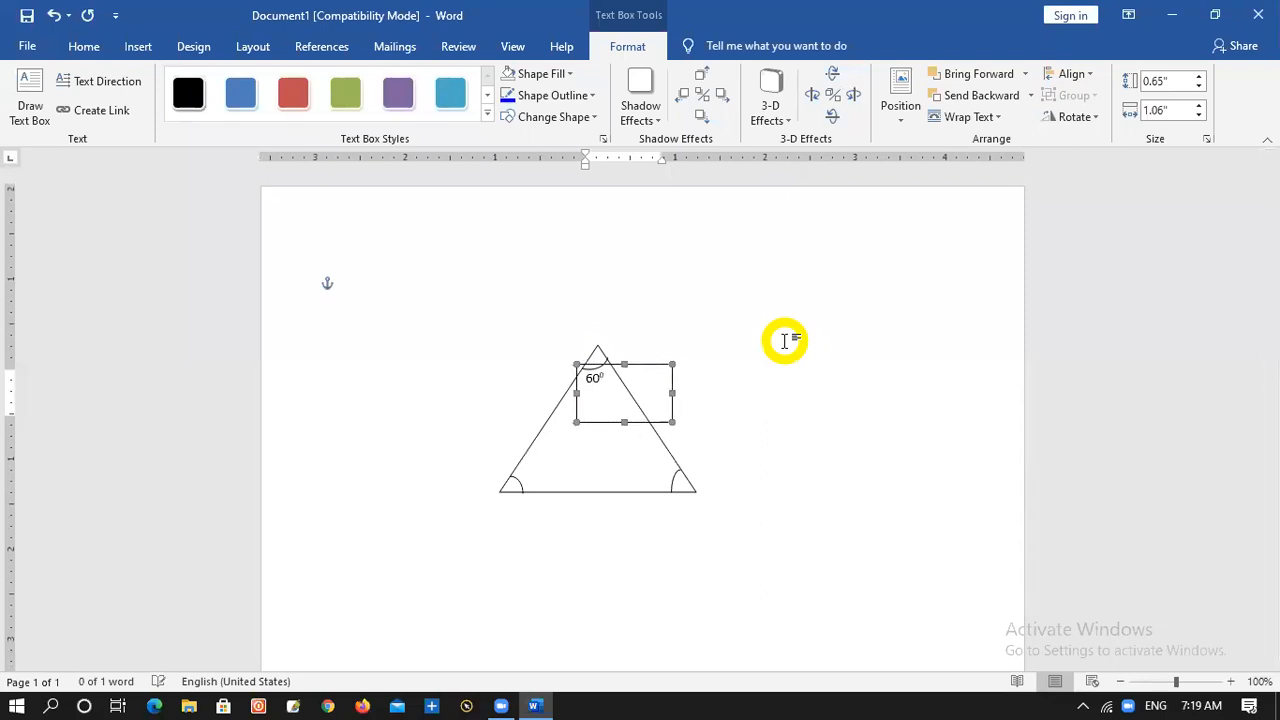
key(Right)
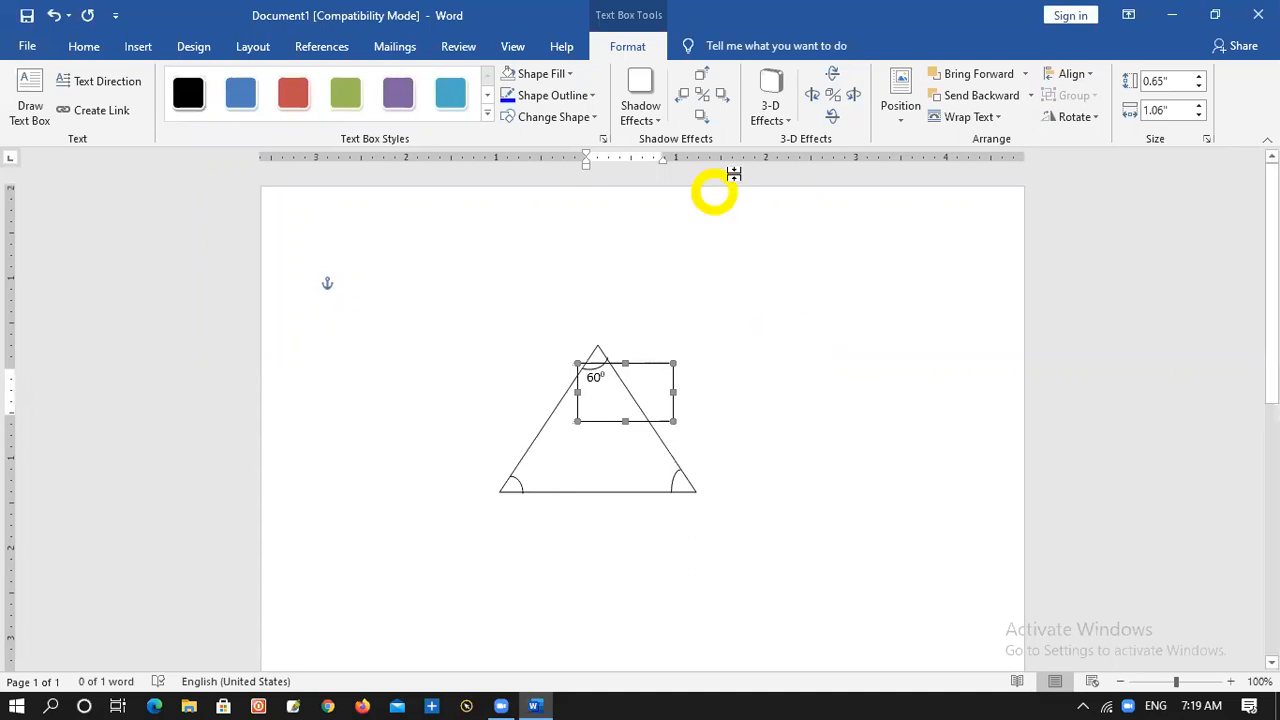
Set the 60⁰ text box's outline to No Outline and shrink the box to about 0.34" high and 0.47" wide beneath the apex arc
click(571, 95)
click(545, 264)
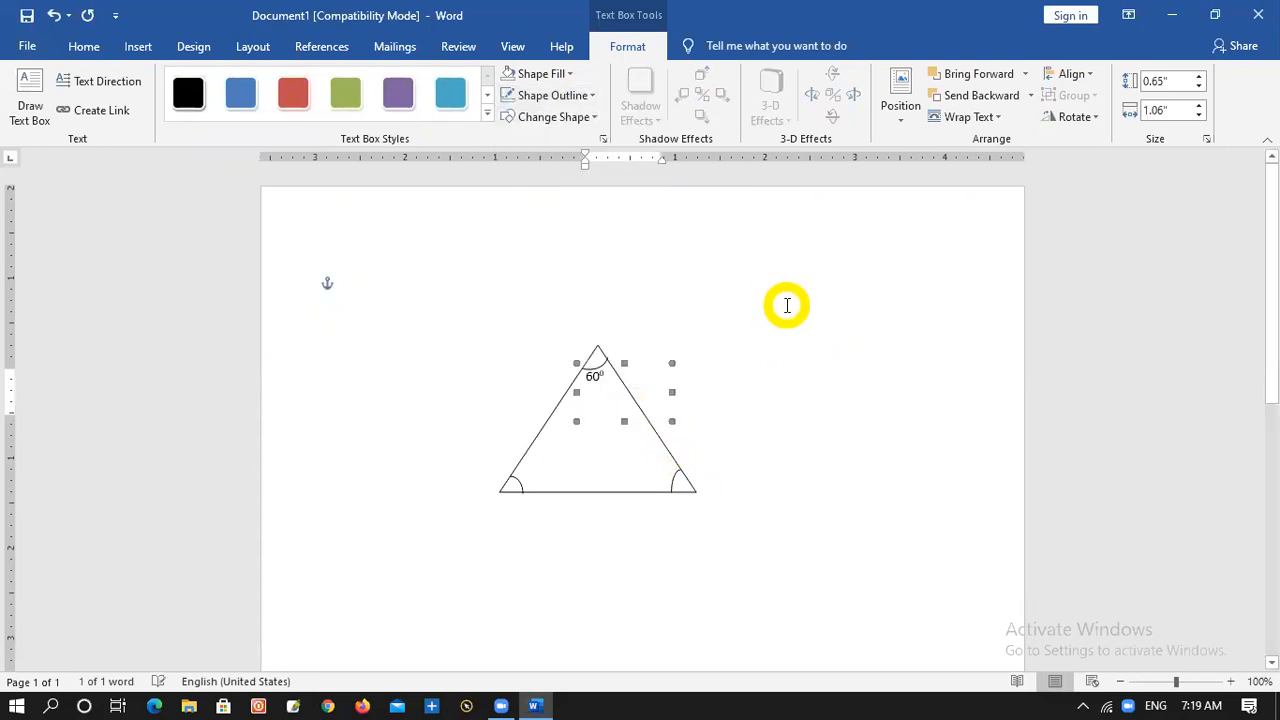
key(ctrl+Right)
key(ctrl+Right)
key(ctrl+Right)
key(ctrl+Right)
key(ctrl+Right)
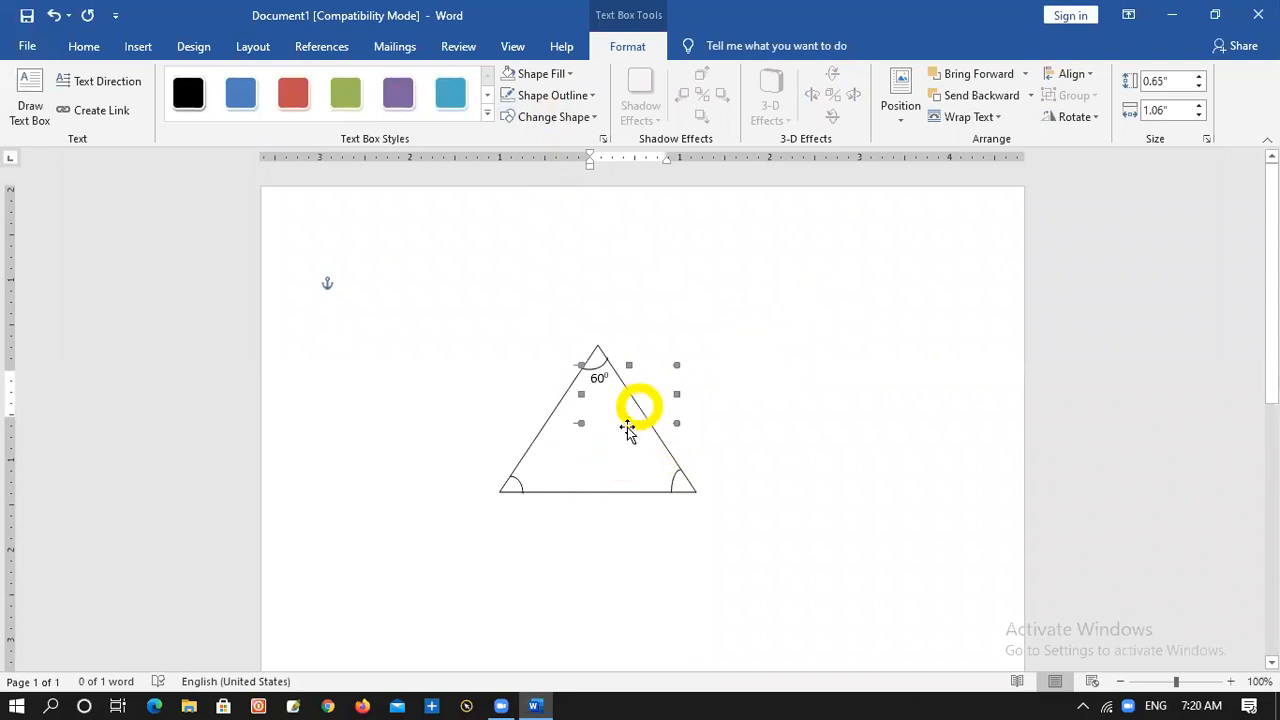
drag(628, 421, 624, 381)
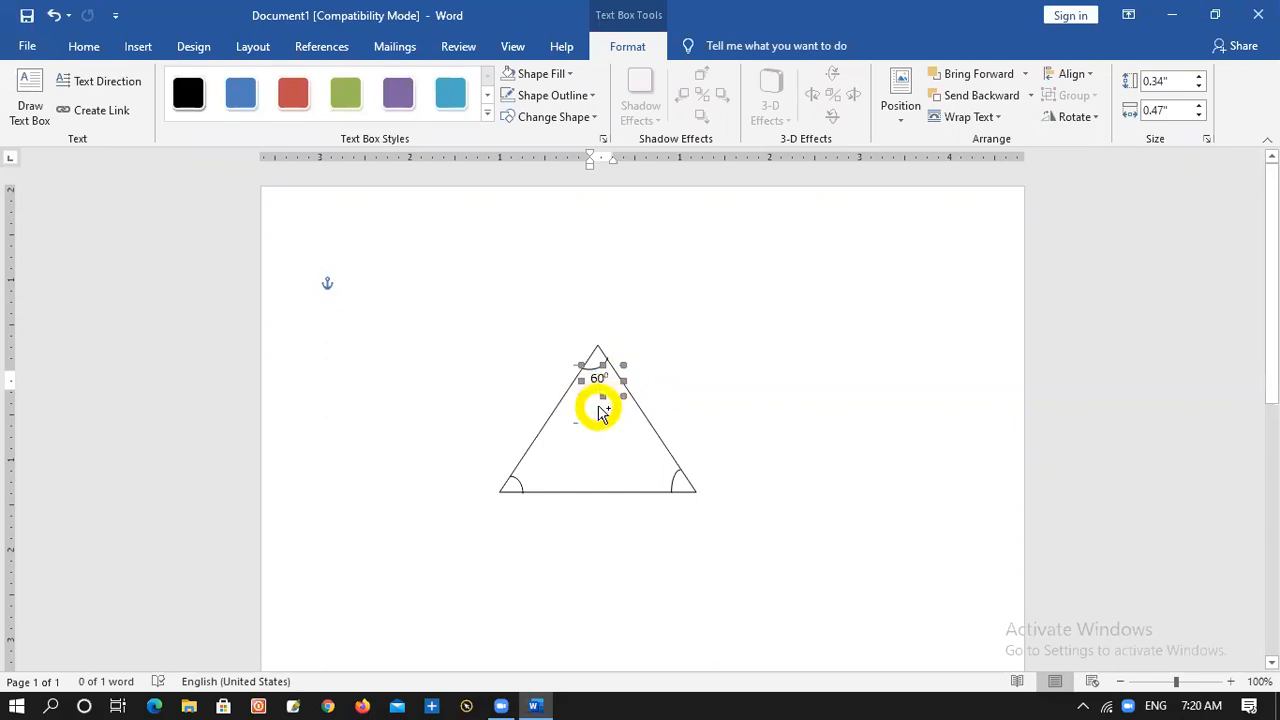
Duplicate the 60⁰ text box and position the copy beside the arc at the triangle's lower-left corner
drag(597, 400, 572, 434)
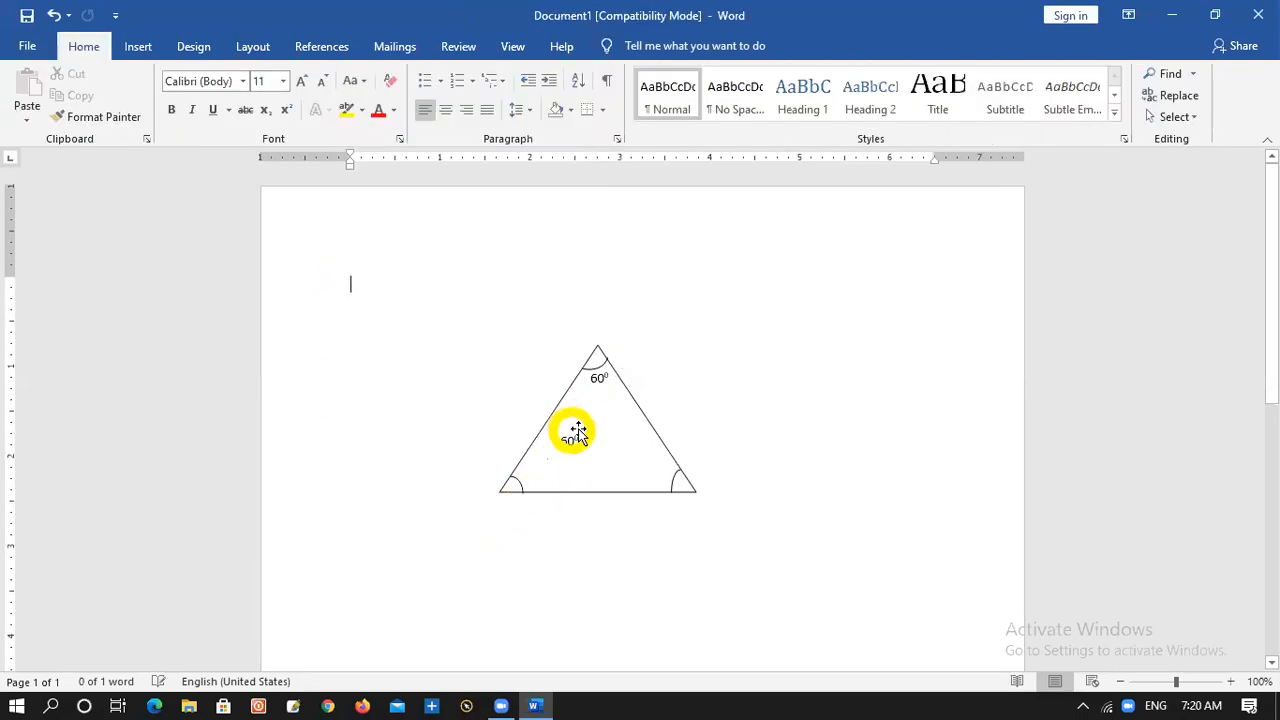
click(573, 437)
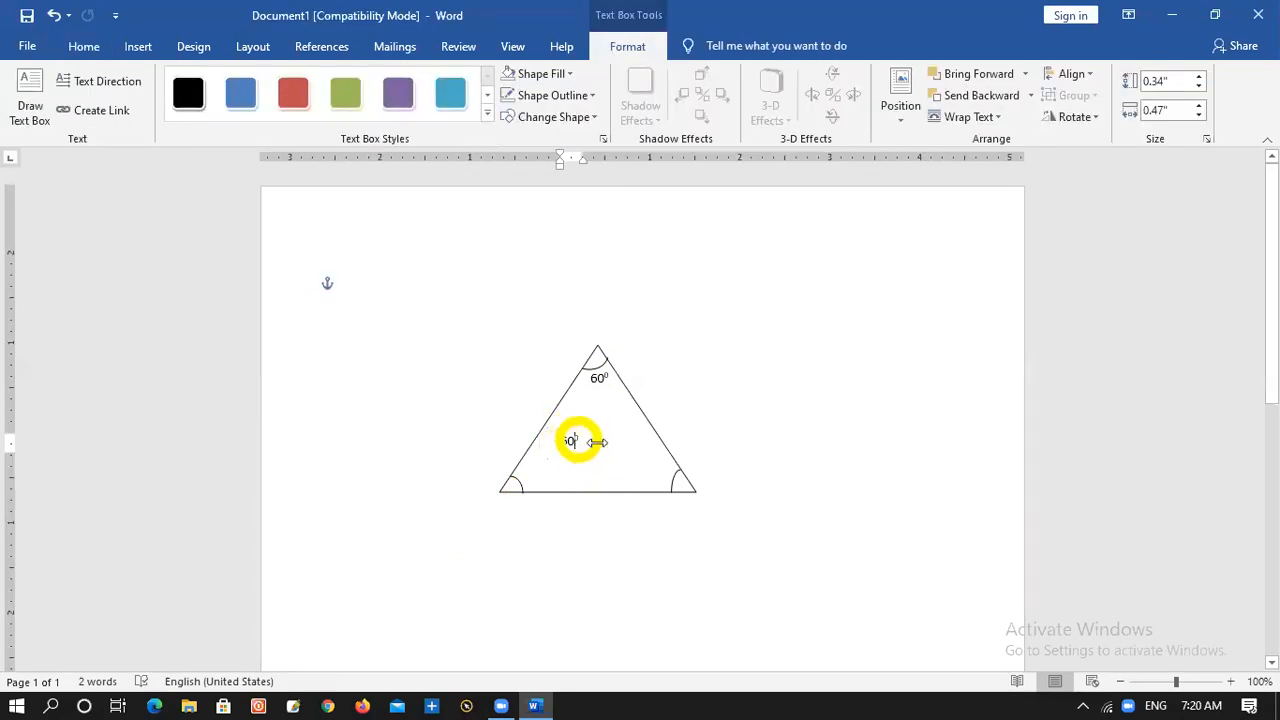
click(580, 443)
click(571, 434)
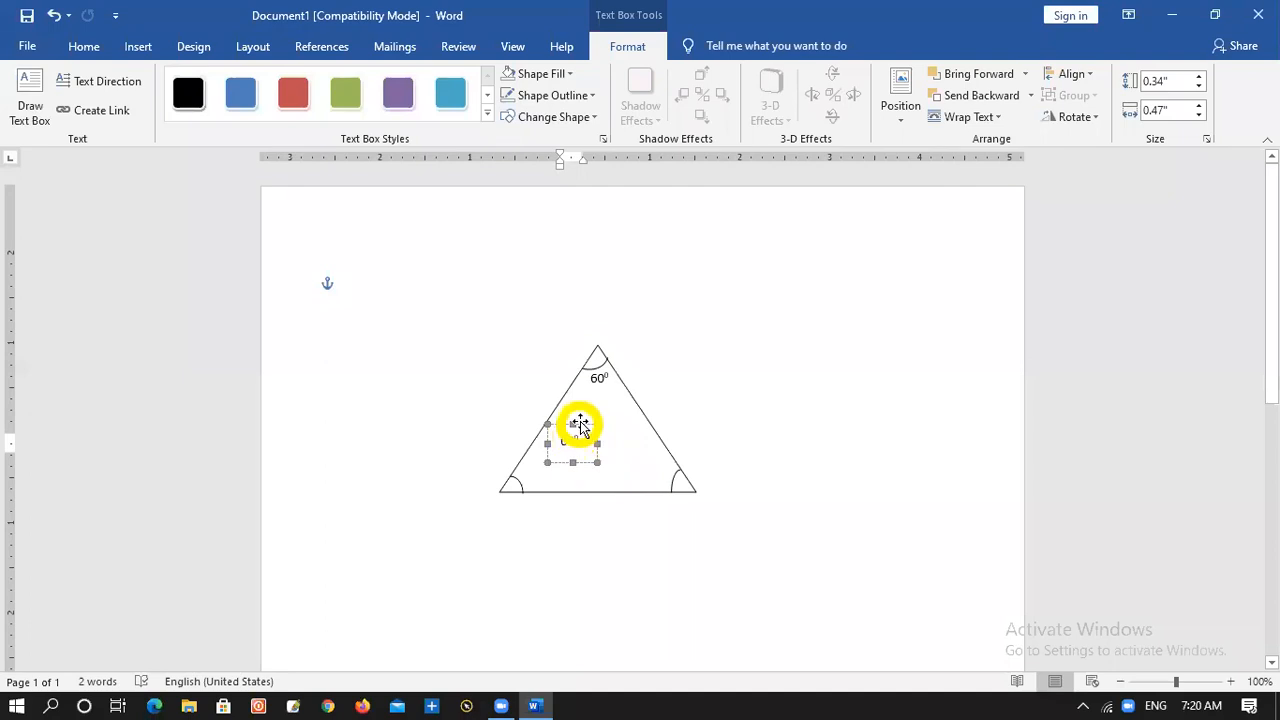
key(Left)
key(Left)
key(Down)
key(Down)
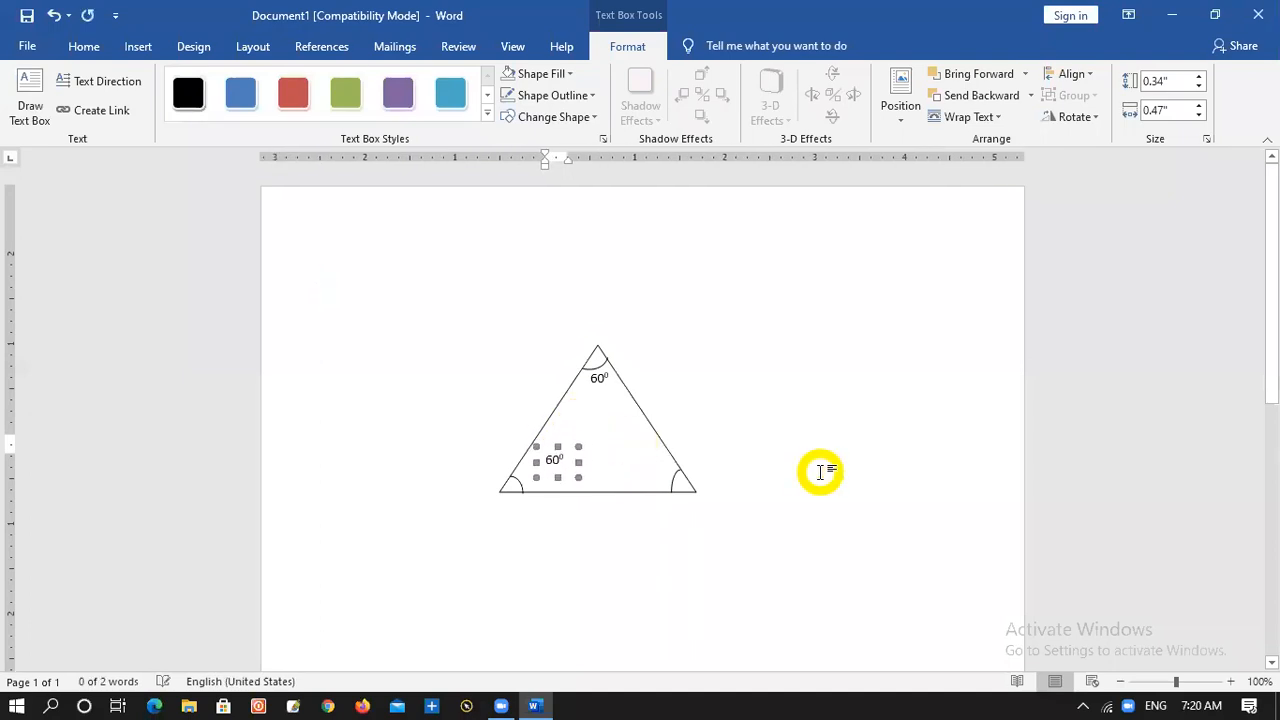
key(Down)
key(Down)
key(Left)
key(Left)
key(Left)
key(Left)
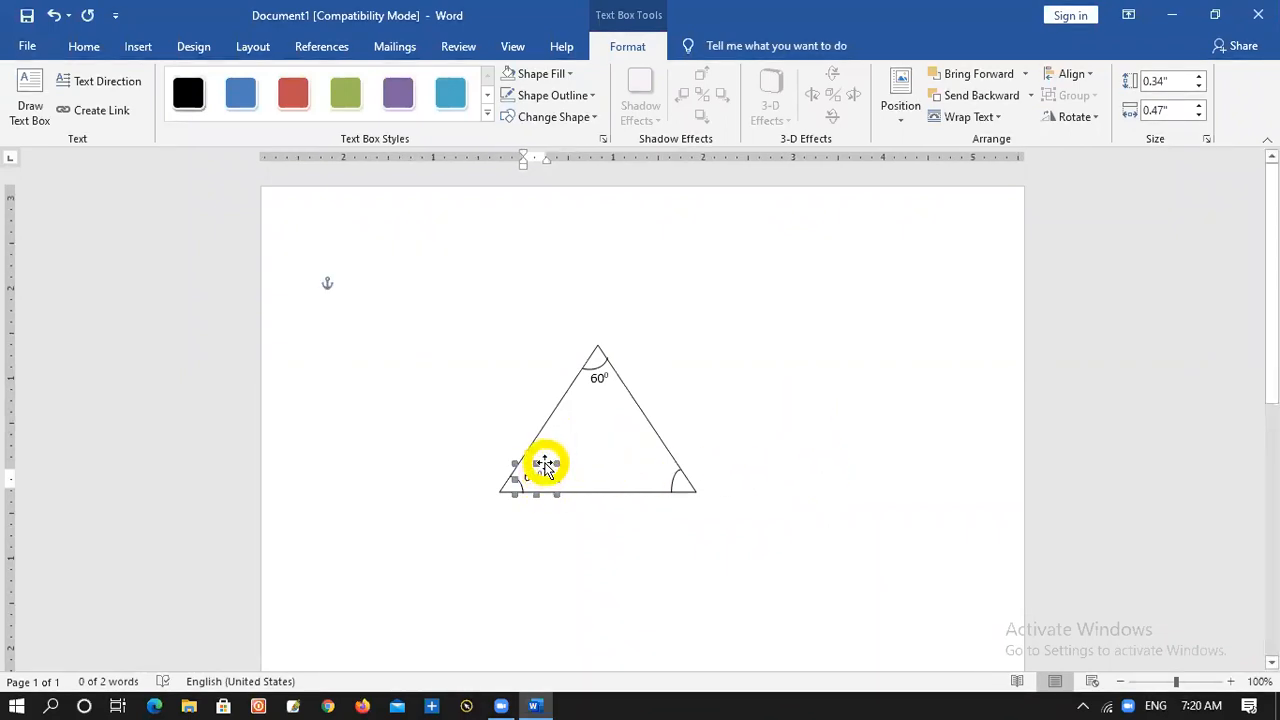
Duplicate the lower-left 60⁰ label and position the copy beside the arc at the triangle's lower-right corner
drag(548, 470, 658, 460)
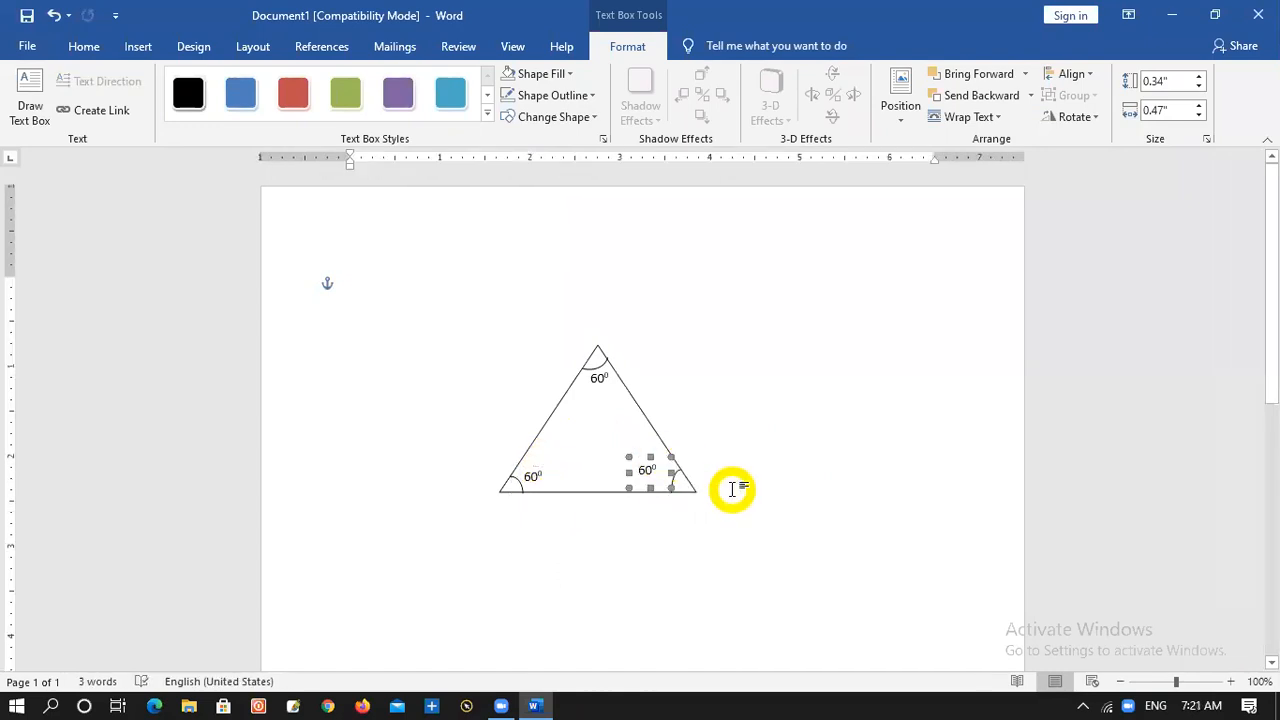
key(Down)
key(Down)
key(Down)
key(Right)
key(Right)
key(Right)
key(Right)
key(Right)
key(Up)
key(Up)
click(789, 577)
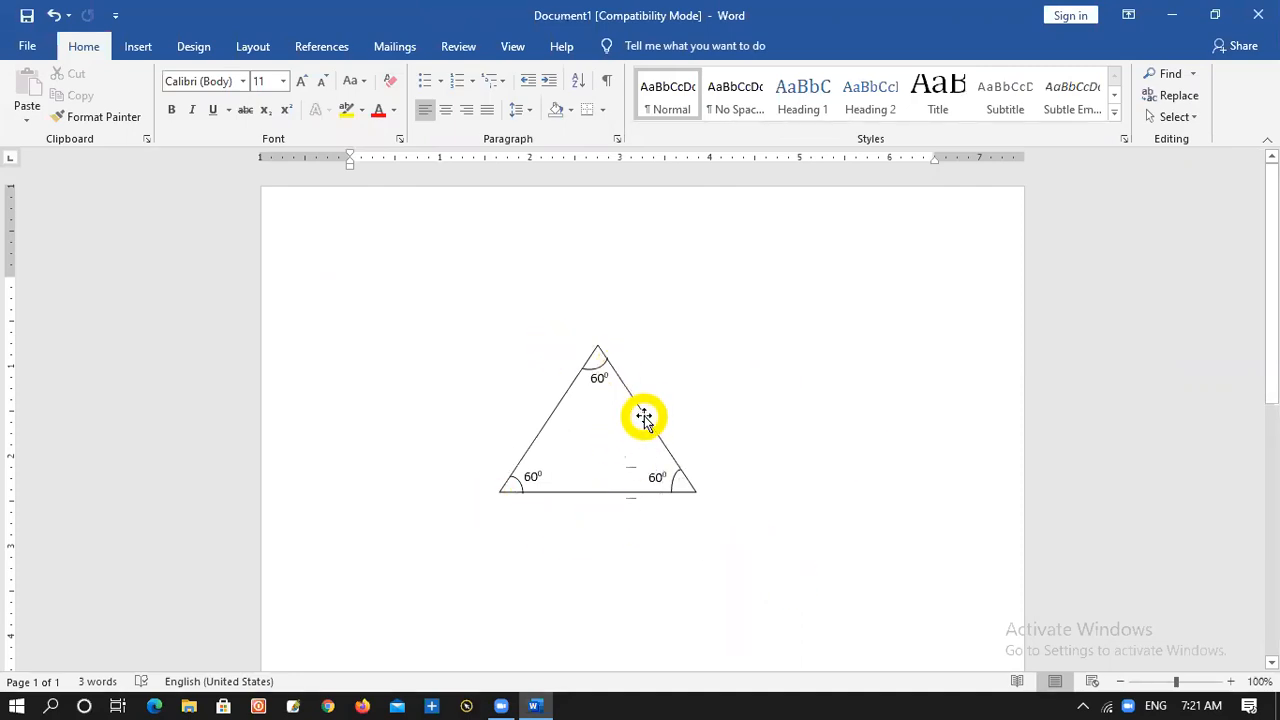
drag(643, 415, 749, 318)
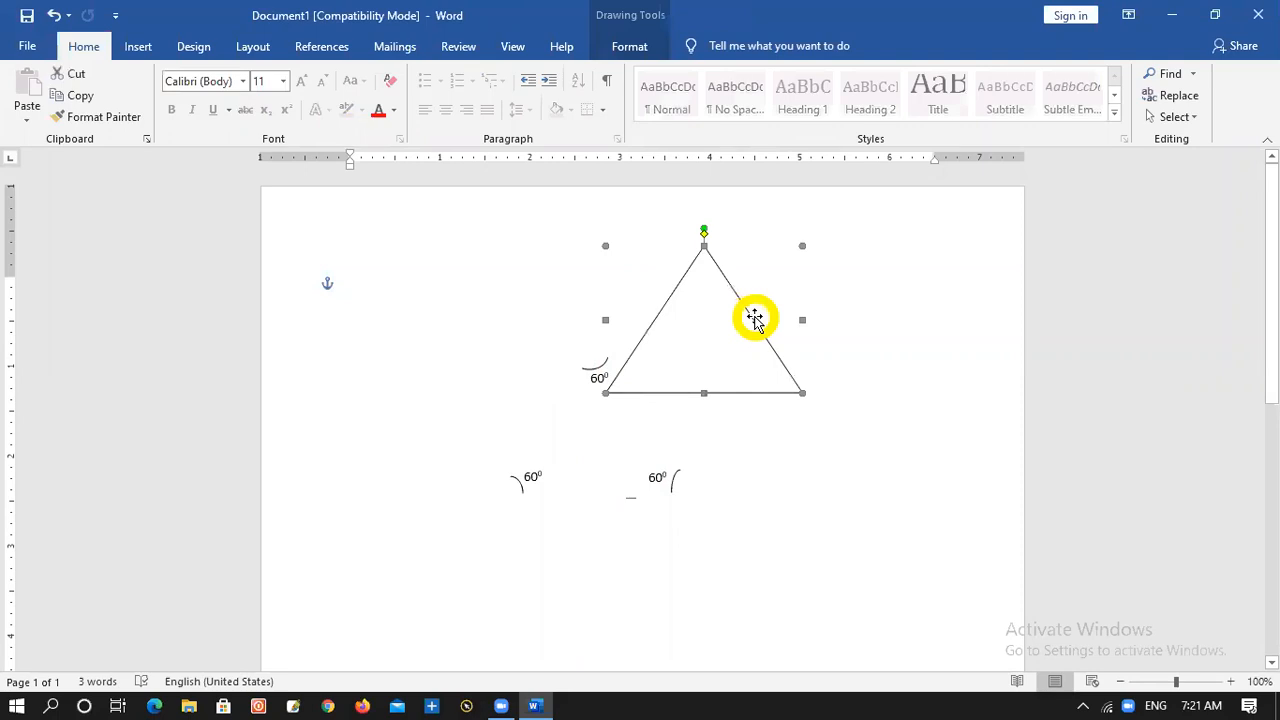
key(ctrl+z)
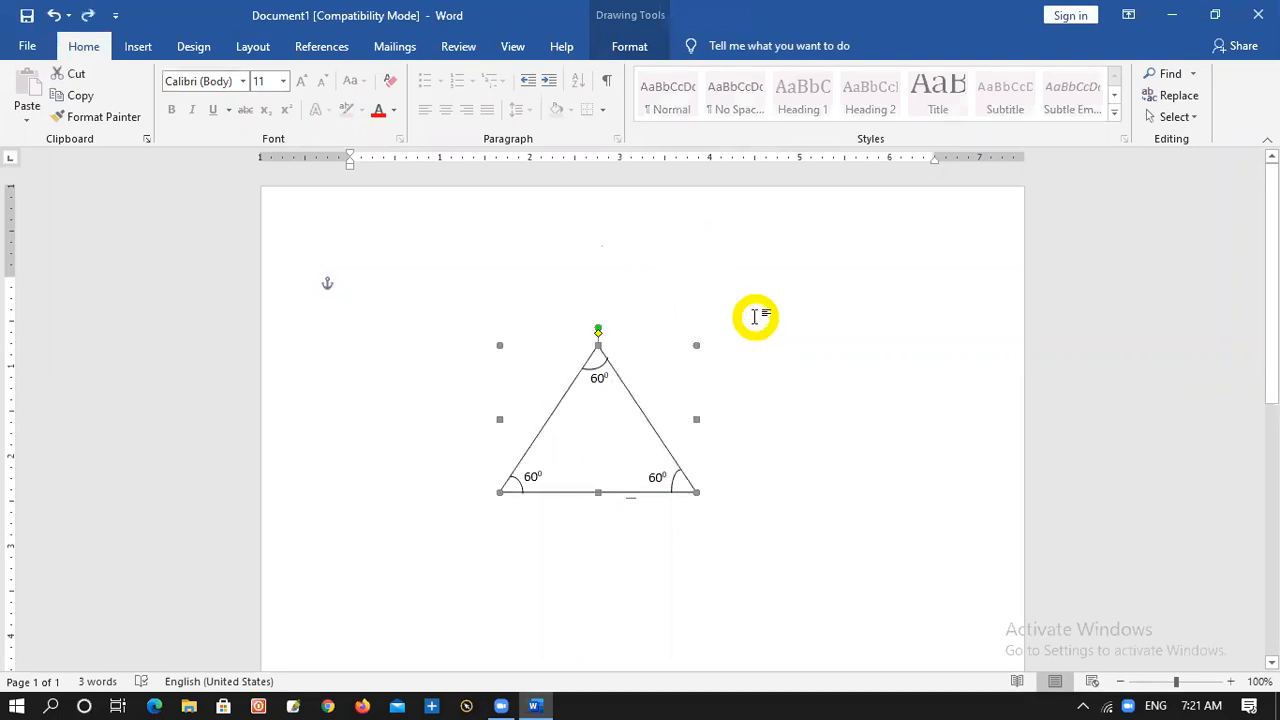
click(753, 524)
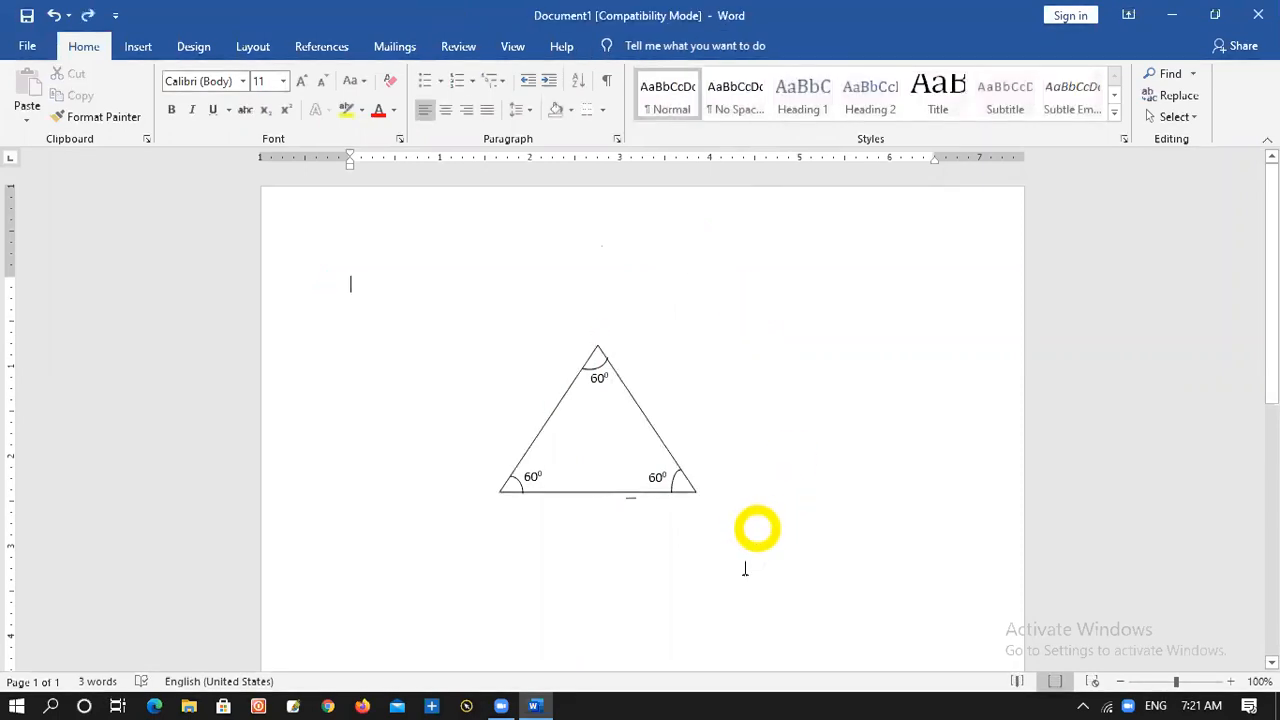
Select the triangle, its three arcs and the three 60⁰ labels together with Select Objects and group them
click(1183, 118)
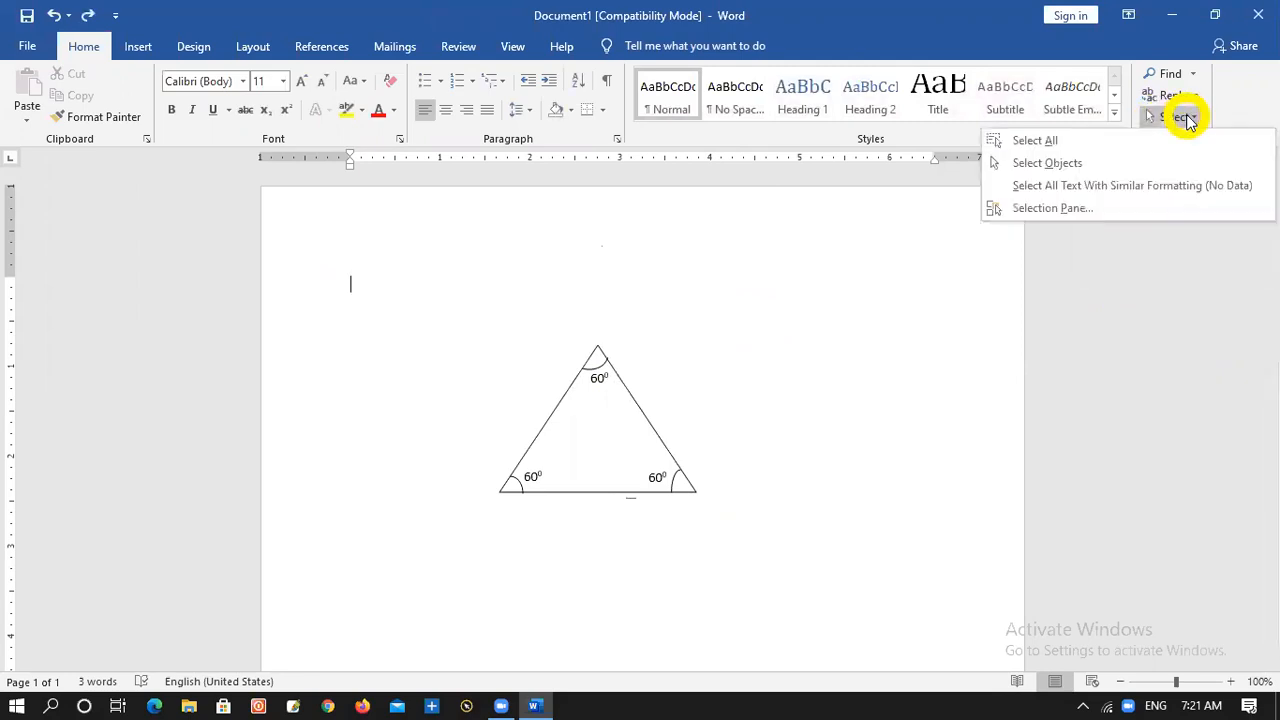
click(1050, 165)
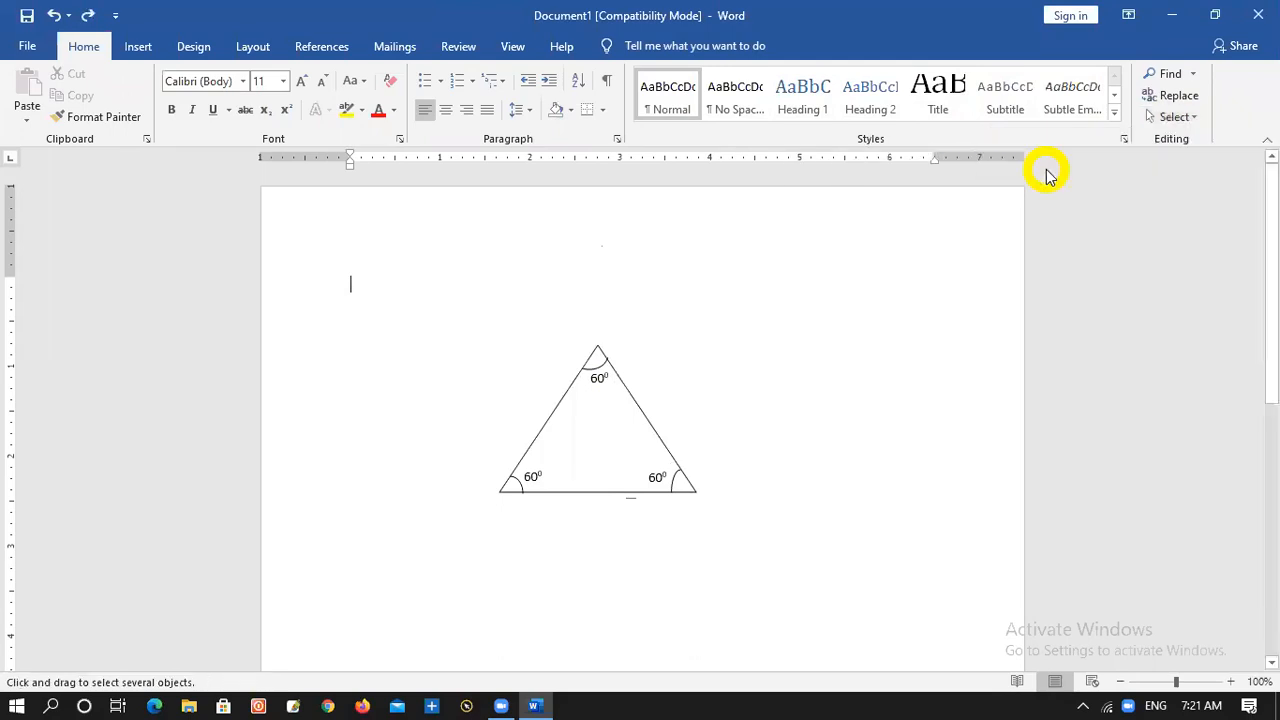
drag(425, 291, 816, 543)
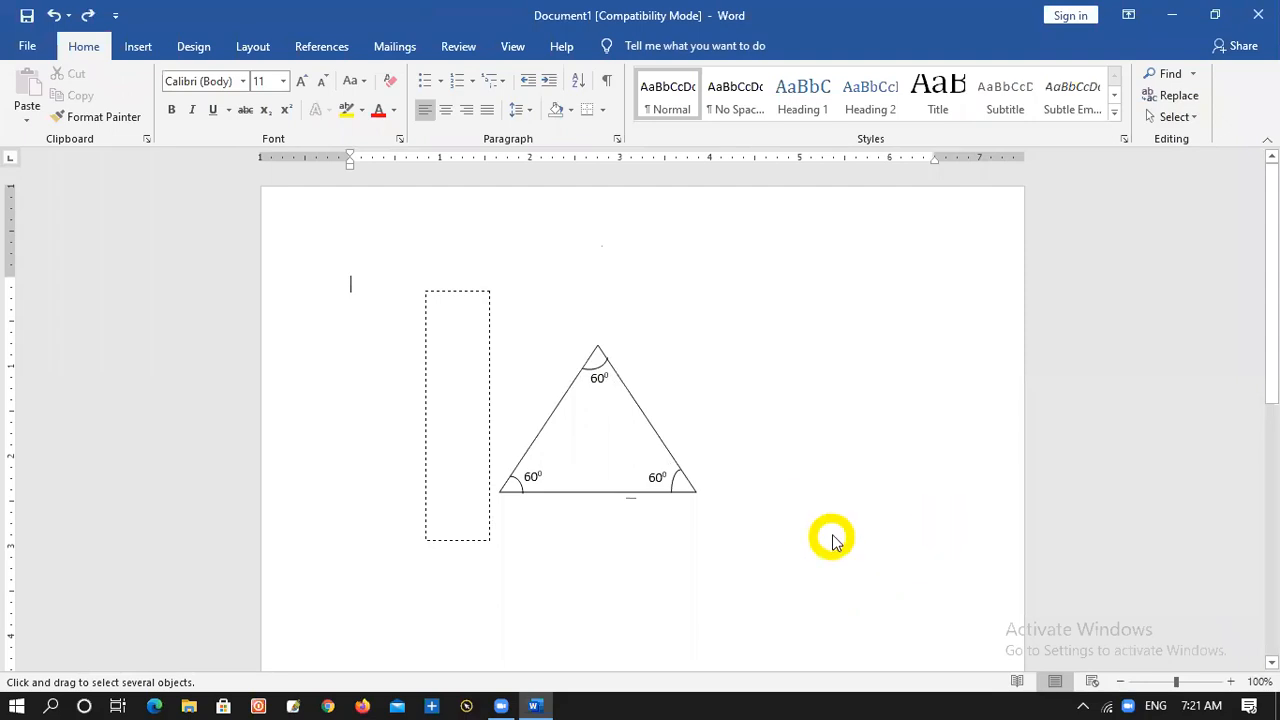
drag(793, 487, 800, 568)
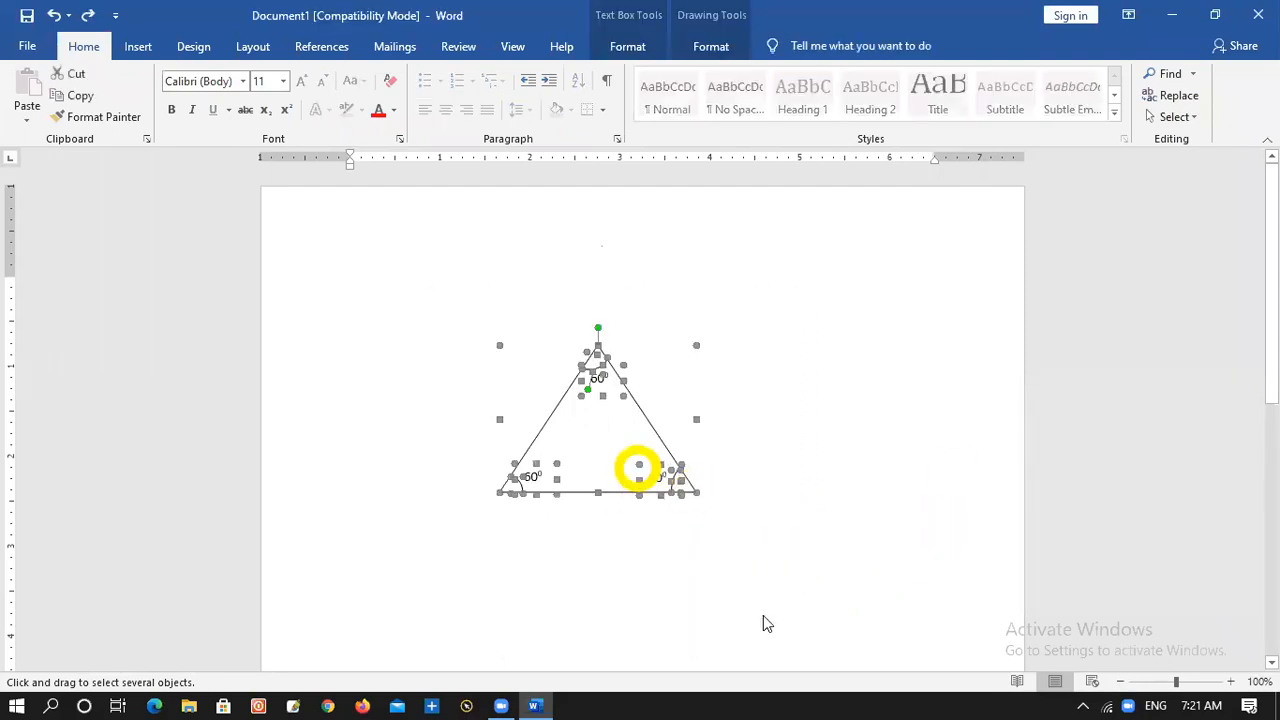
right_click(626, 392)
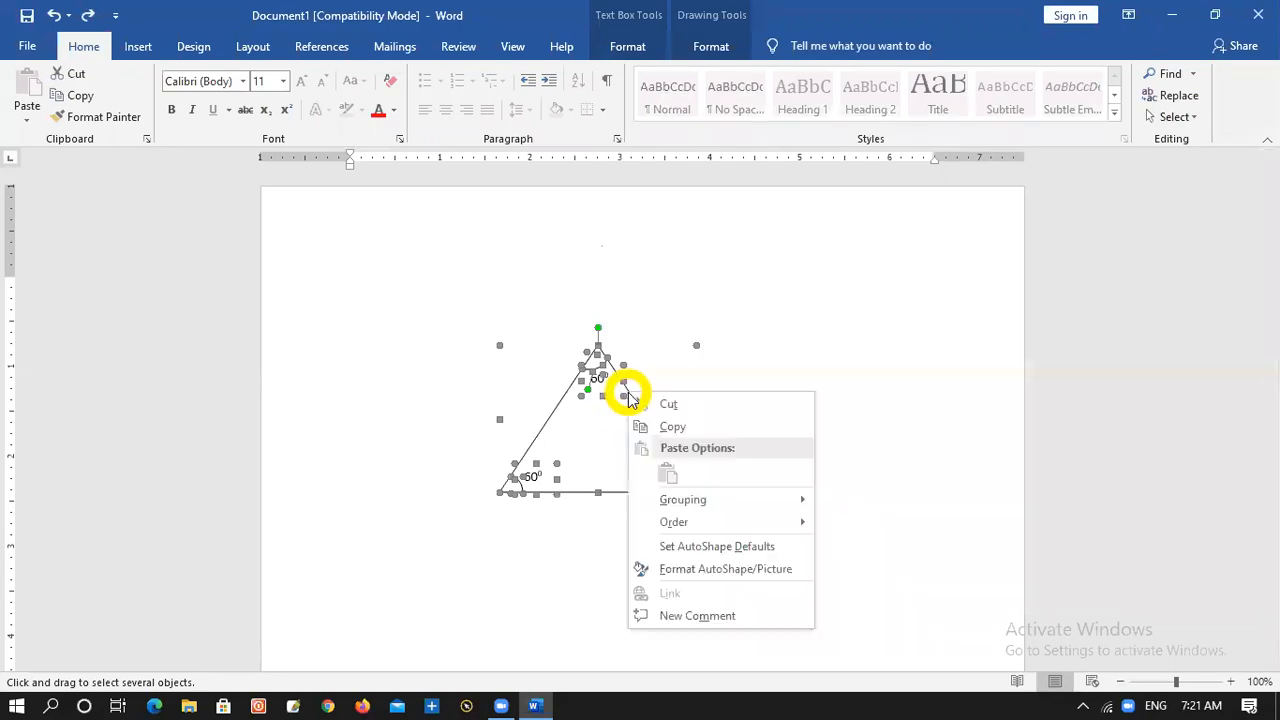
mouse_move(752, 508)
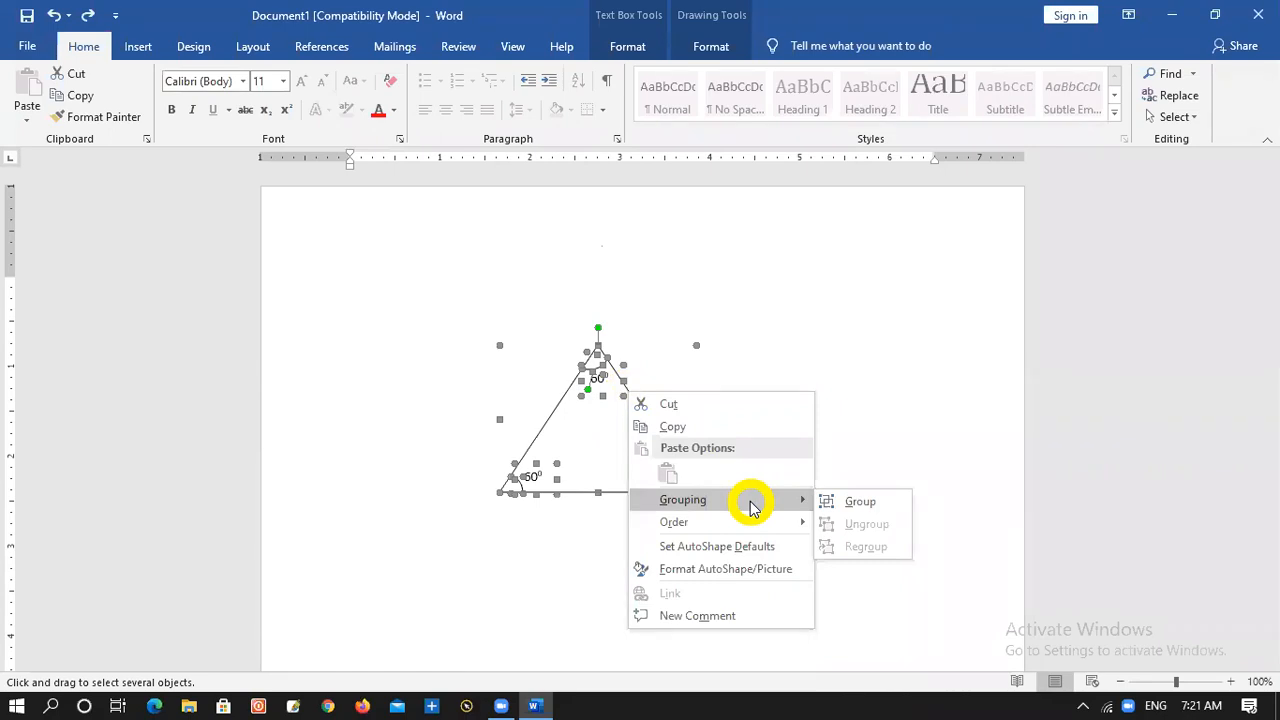
click(853, 503)
click(792, 498)
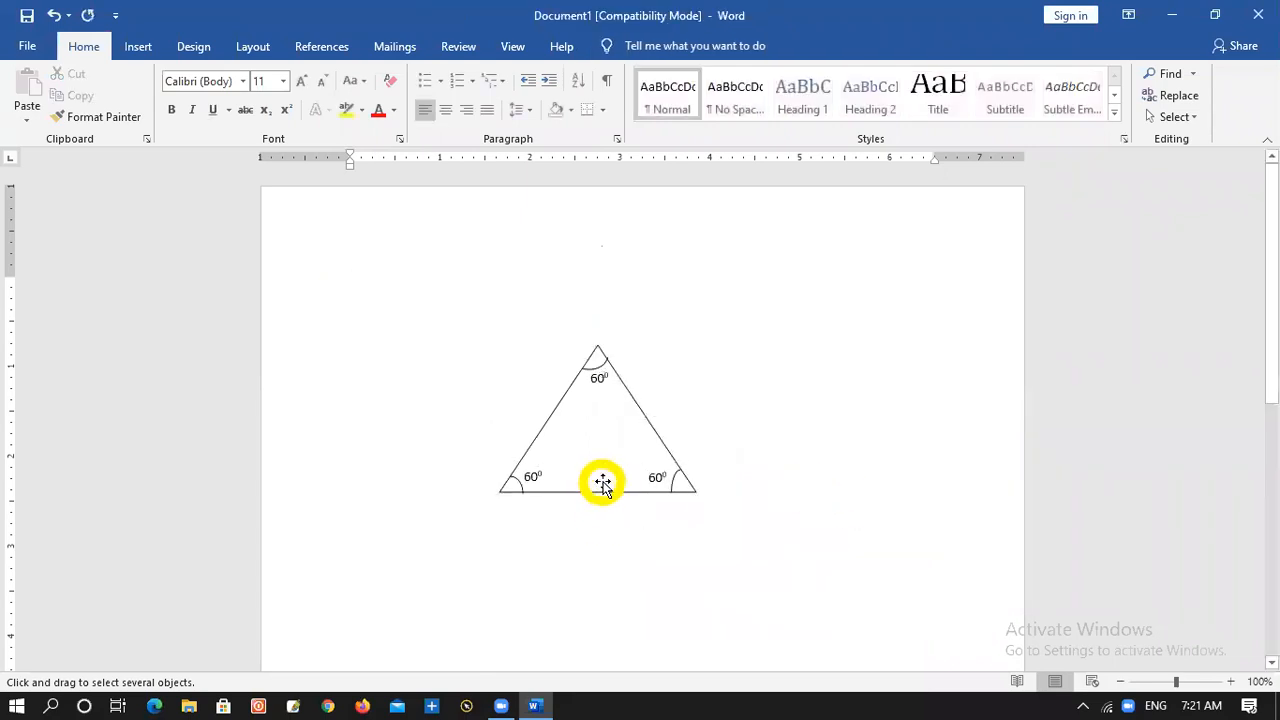
Scale down the grouped triangle from its lower-left corner and move the group down and to the left on the page
click(600, 491)
click(503, 489)
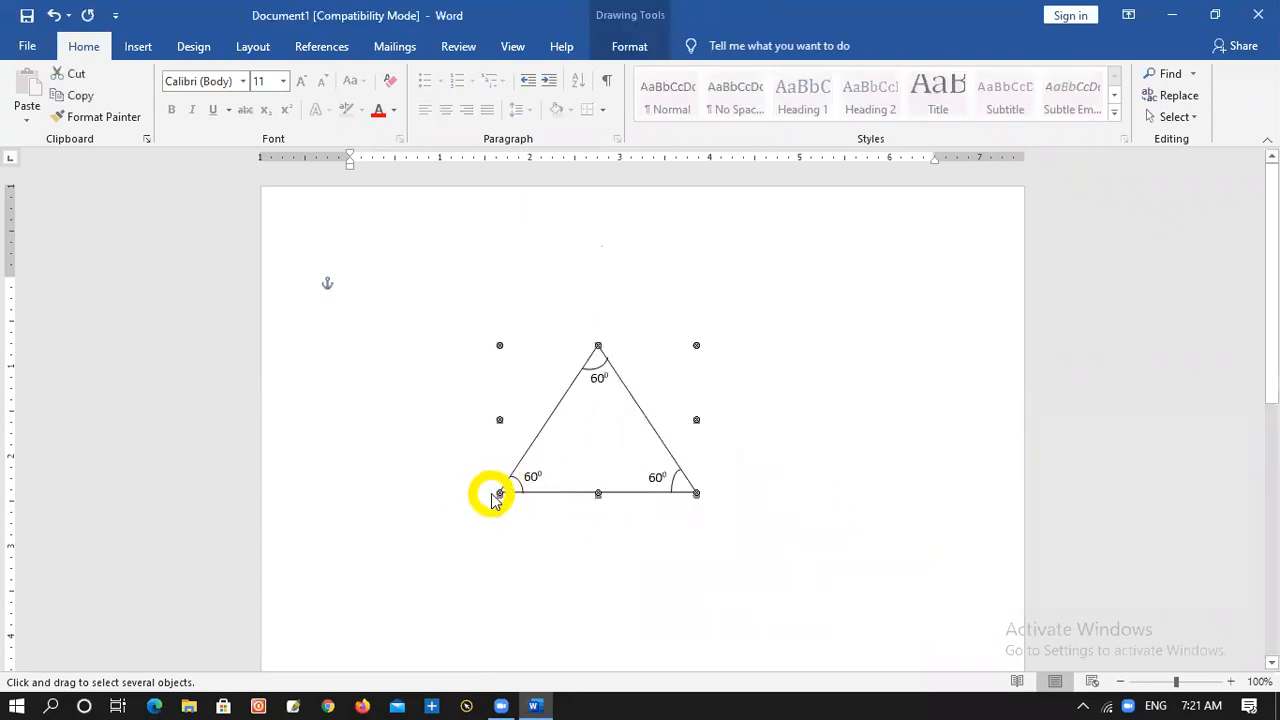
drag(499, 492, 546, 455)
click(645, 500)
drag(660, 422, 522, 498)
click(700, 572)
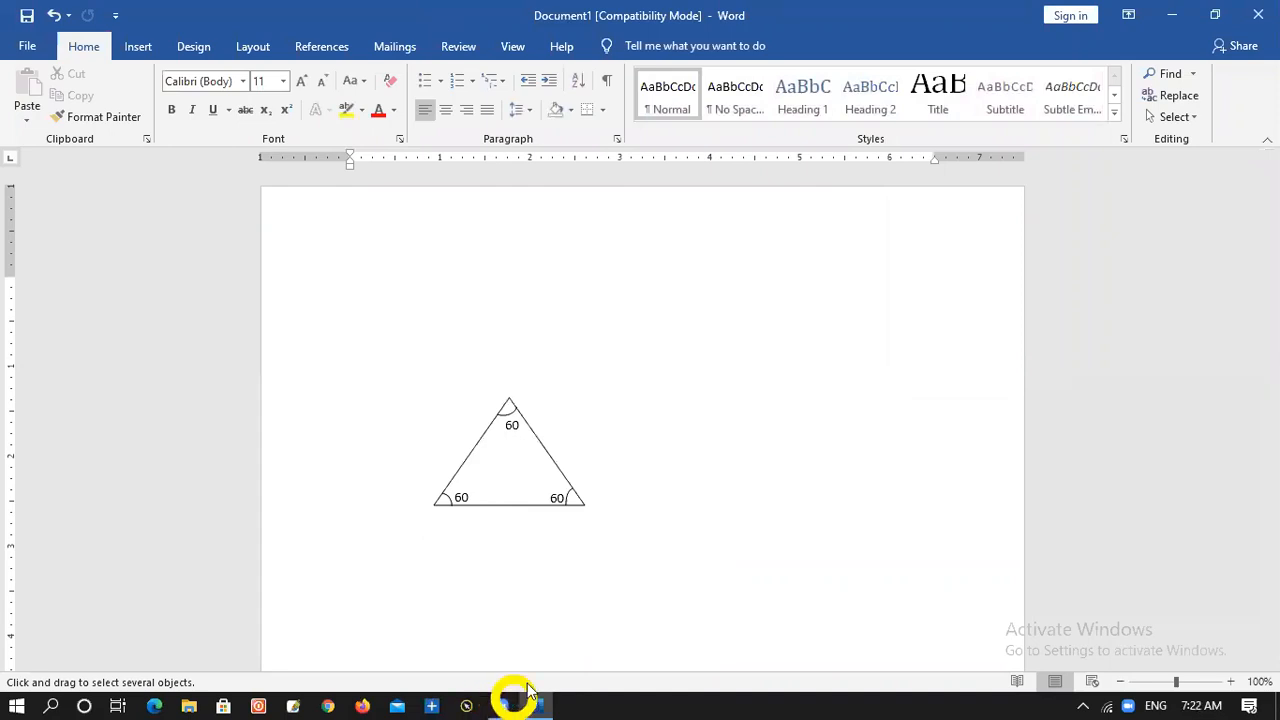
click(503, 704)
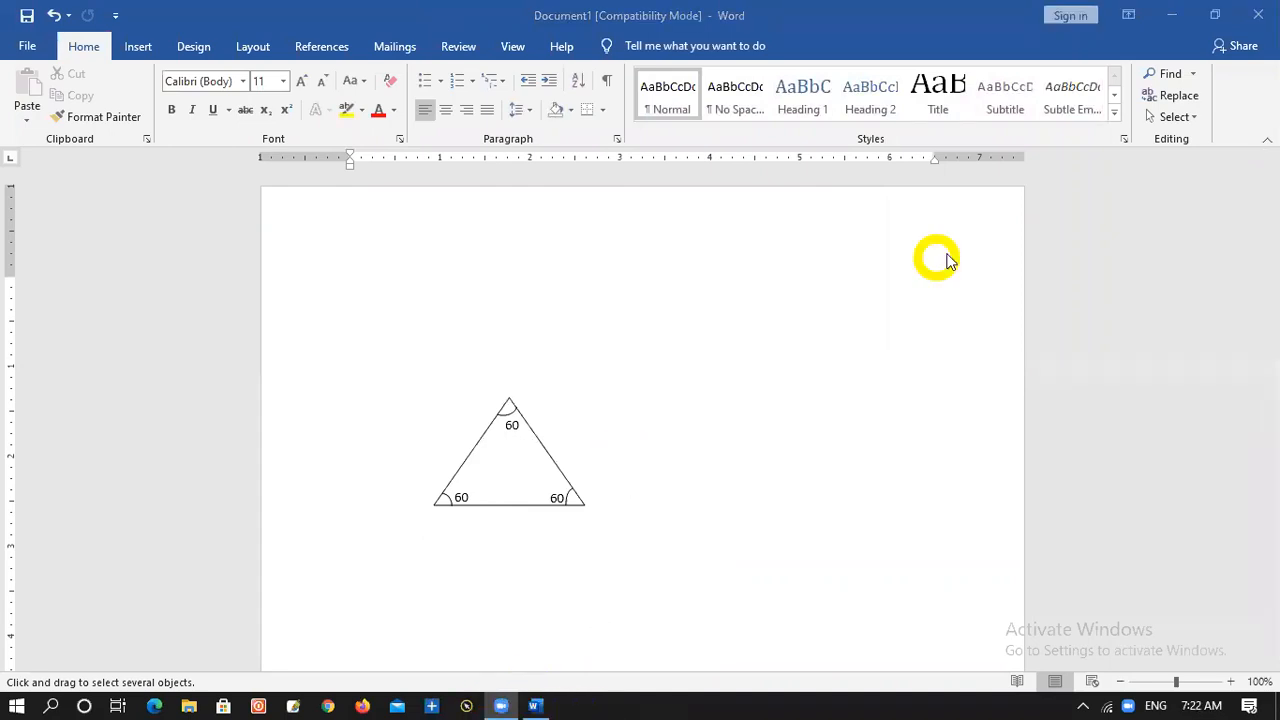
click(1136, 218)
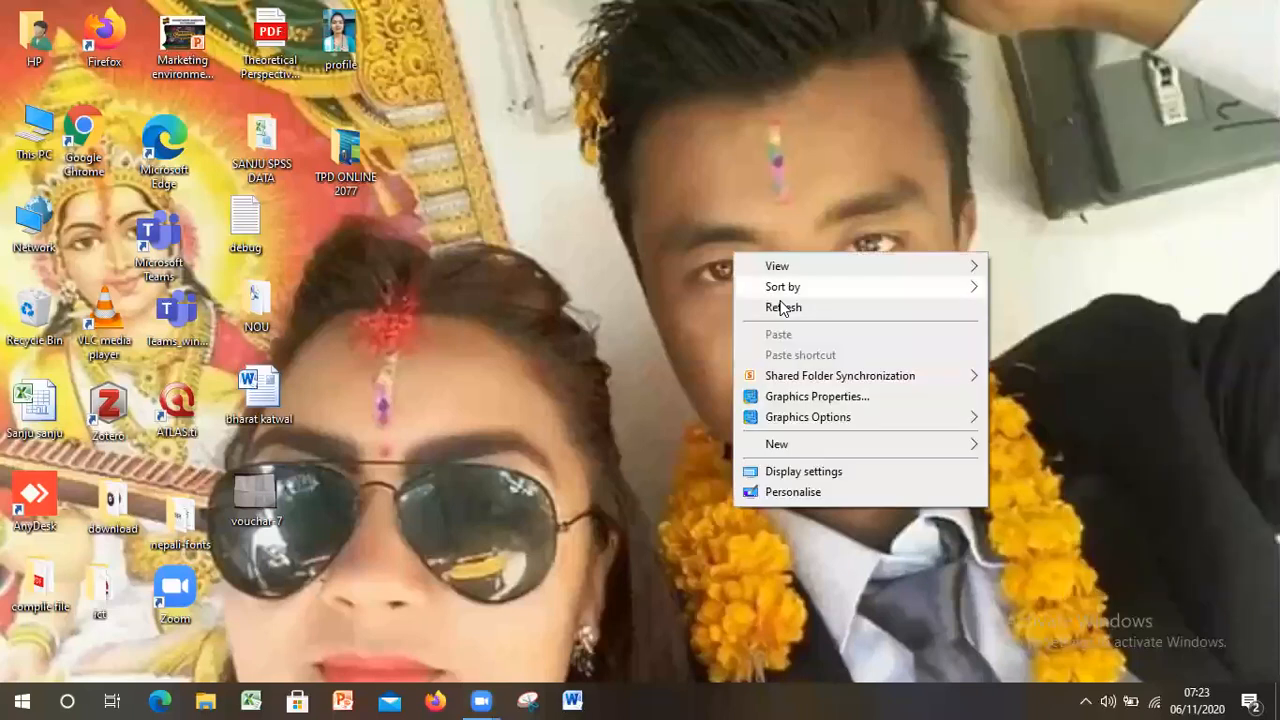
click(782, 308)
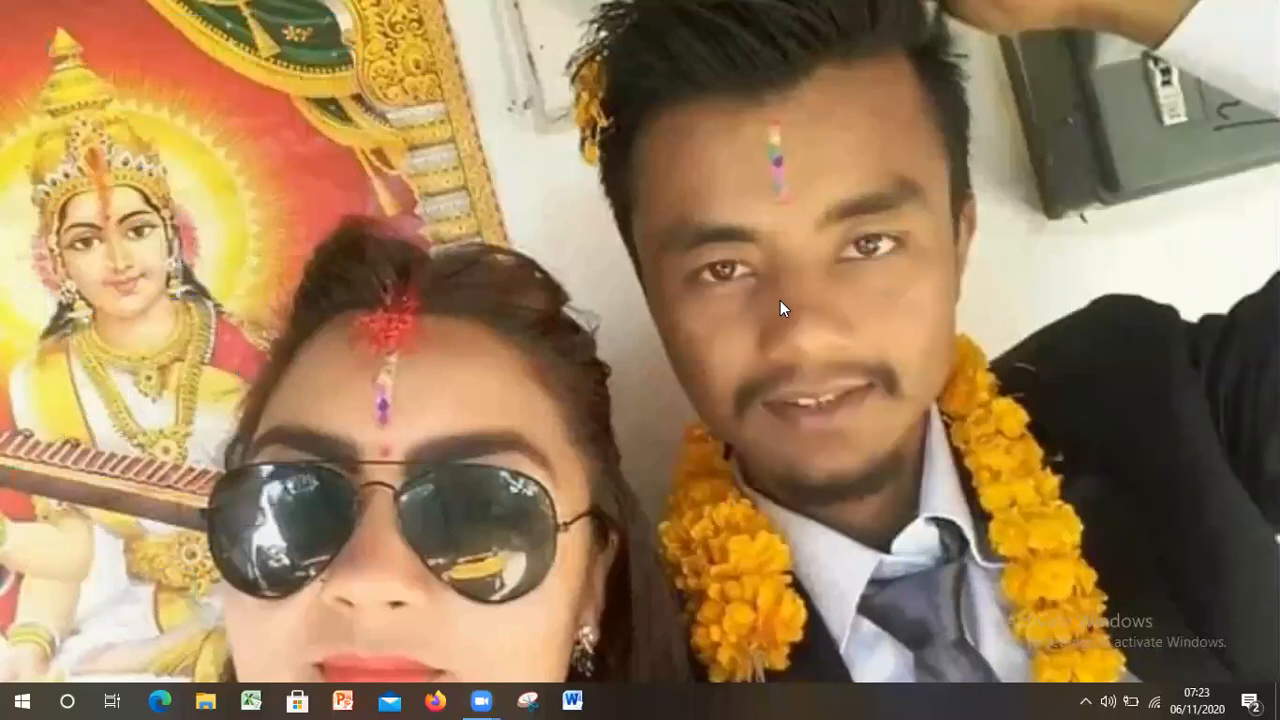
Switch to Microsoft Word with a blank document and dismiss the Office Activation Wizard
click(574, 700)
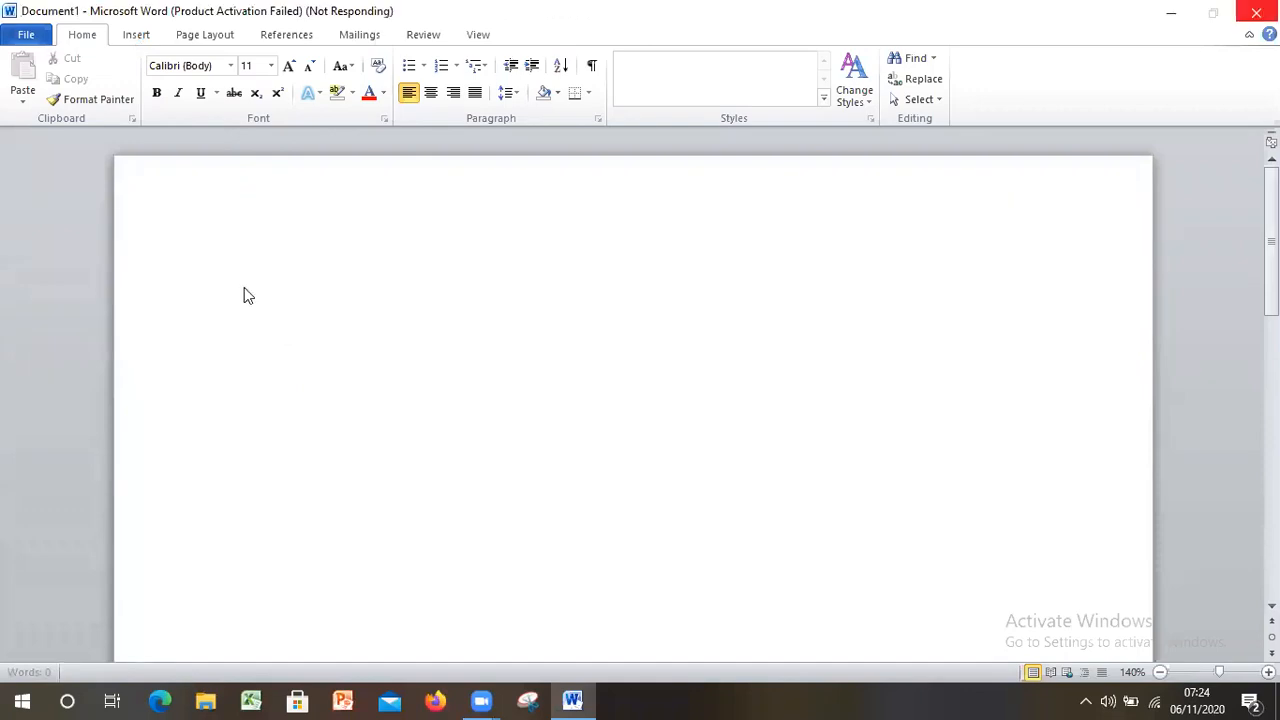
click(137, 33)
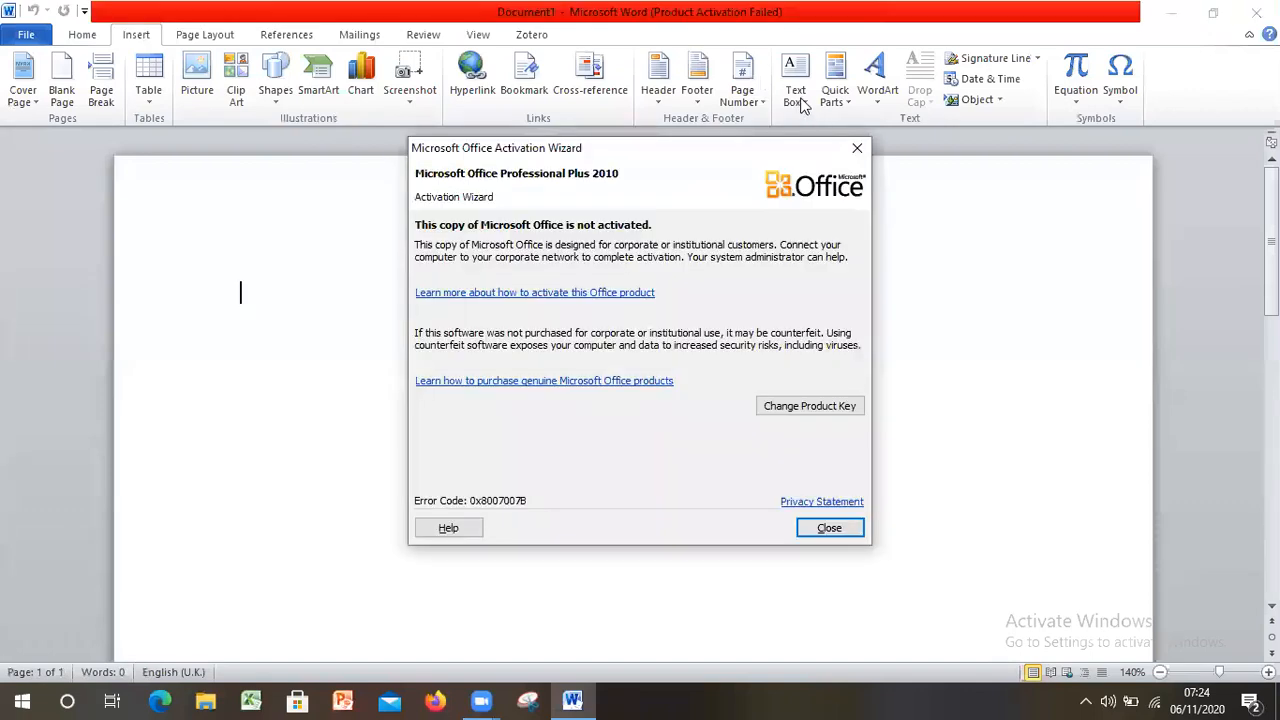
click(857, 148)
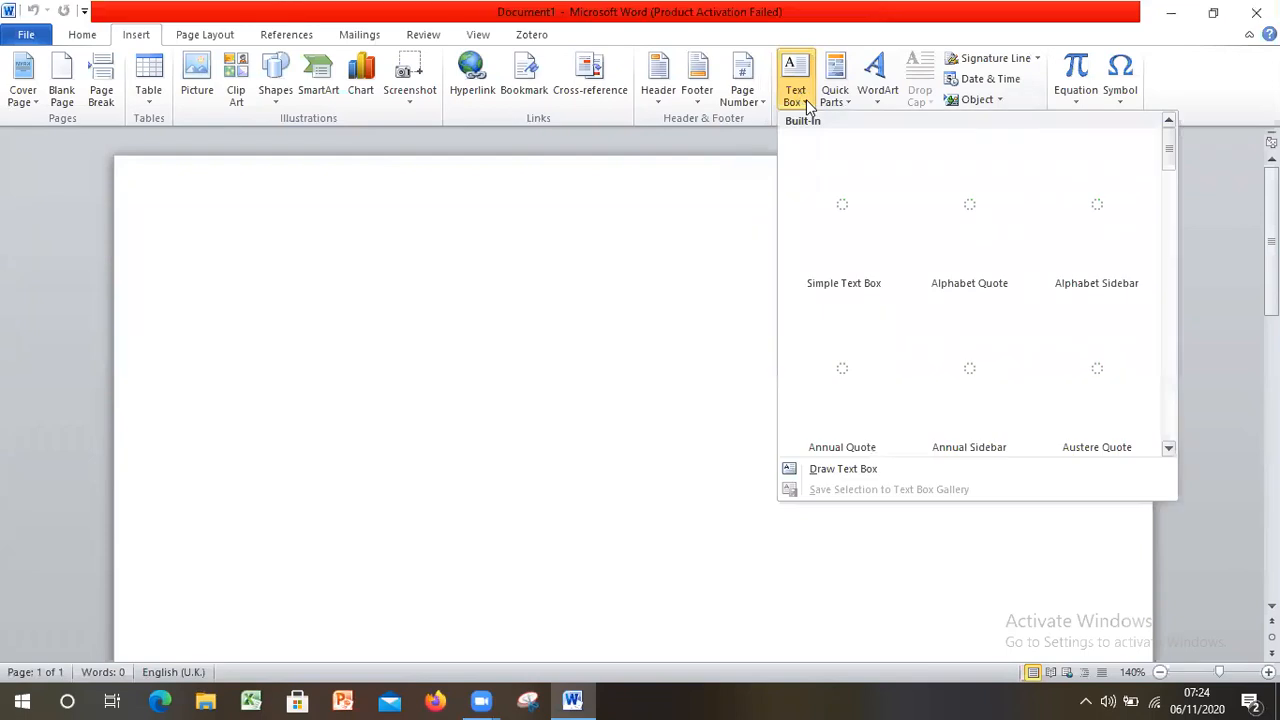
Draw a text box about 2.33 cm high and 3.13 cm wide near the page's top, and shrink it to about 1.02 by 1.5 cm
click(819, 471)
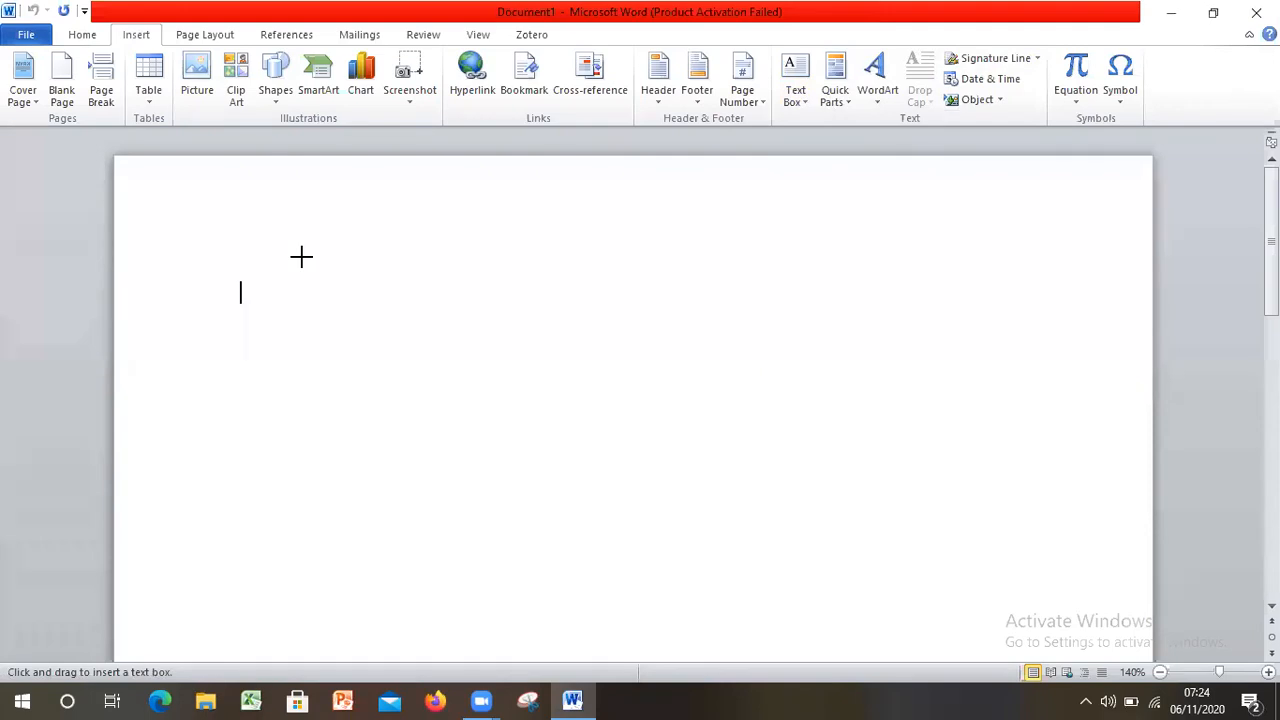
drag(302, 257, 456, 373)
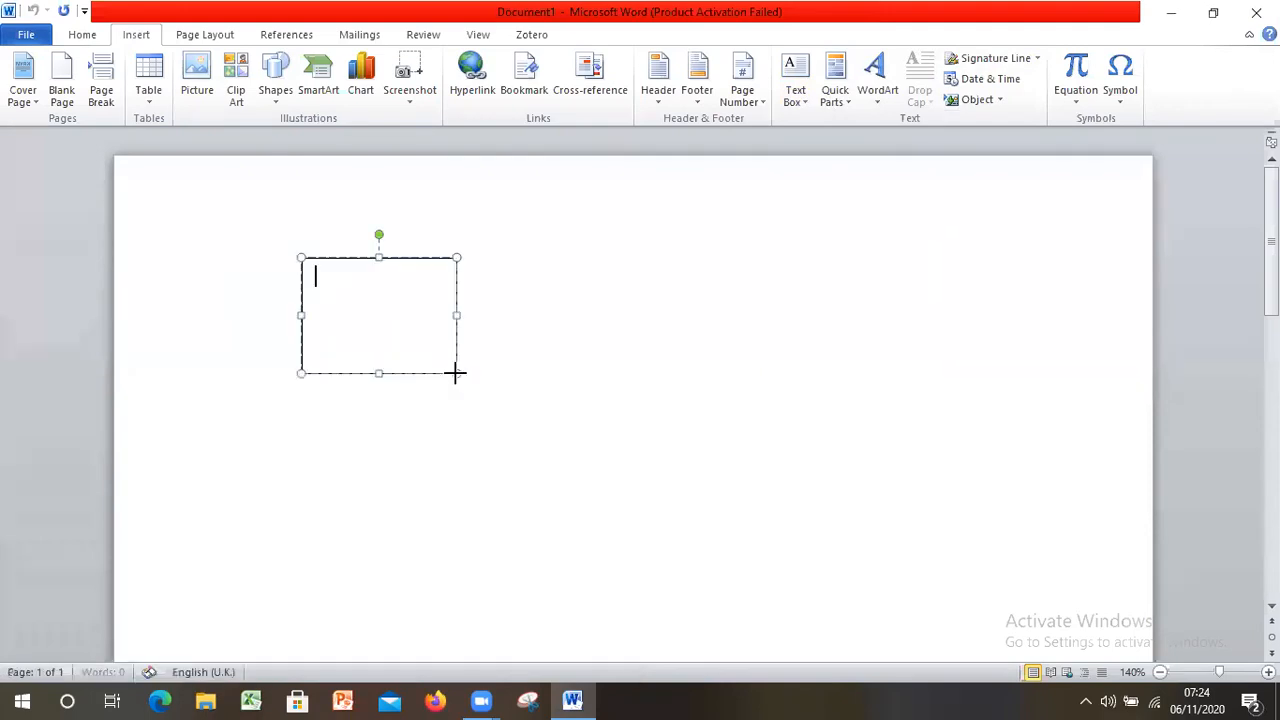
drag(457, 373, 375, 308)
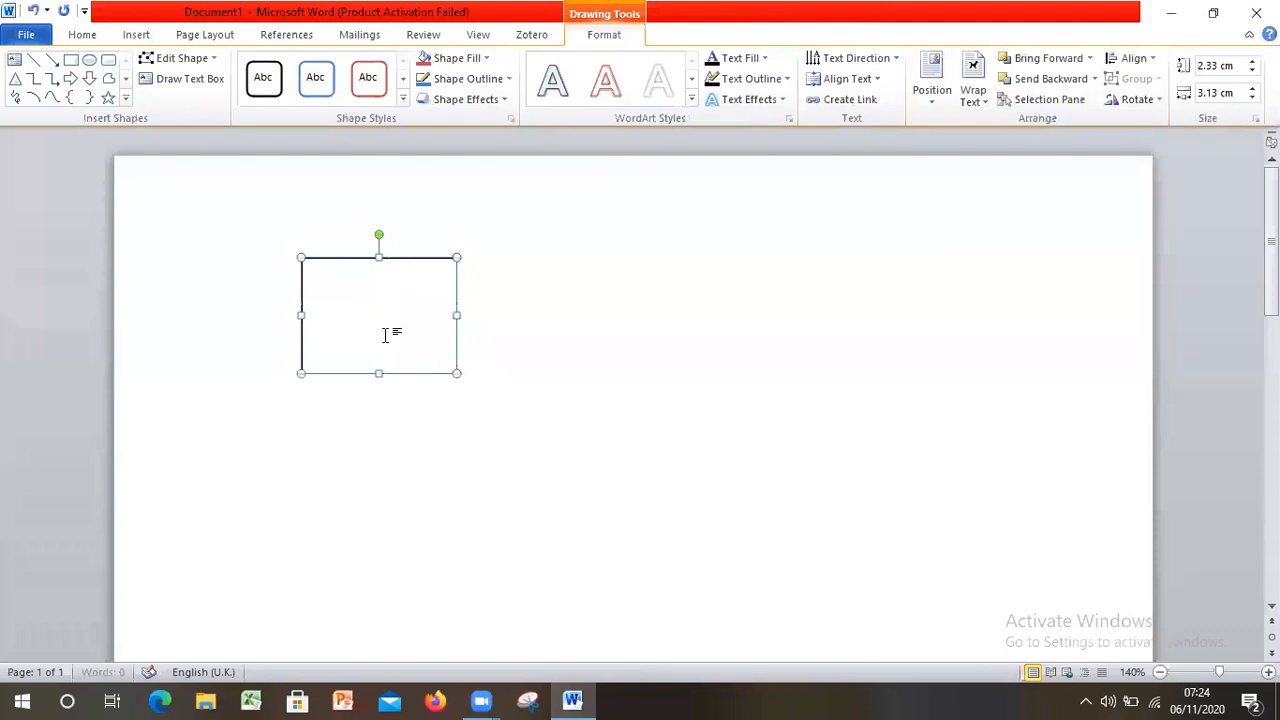
Enter the person's first name in the small text box
click(350, 288)
text(sa)
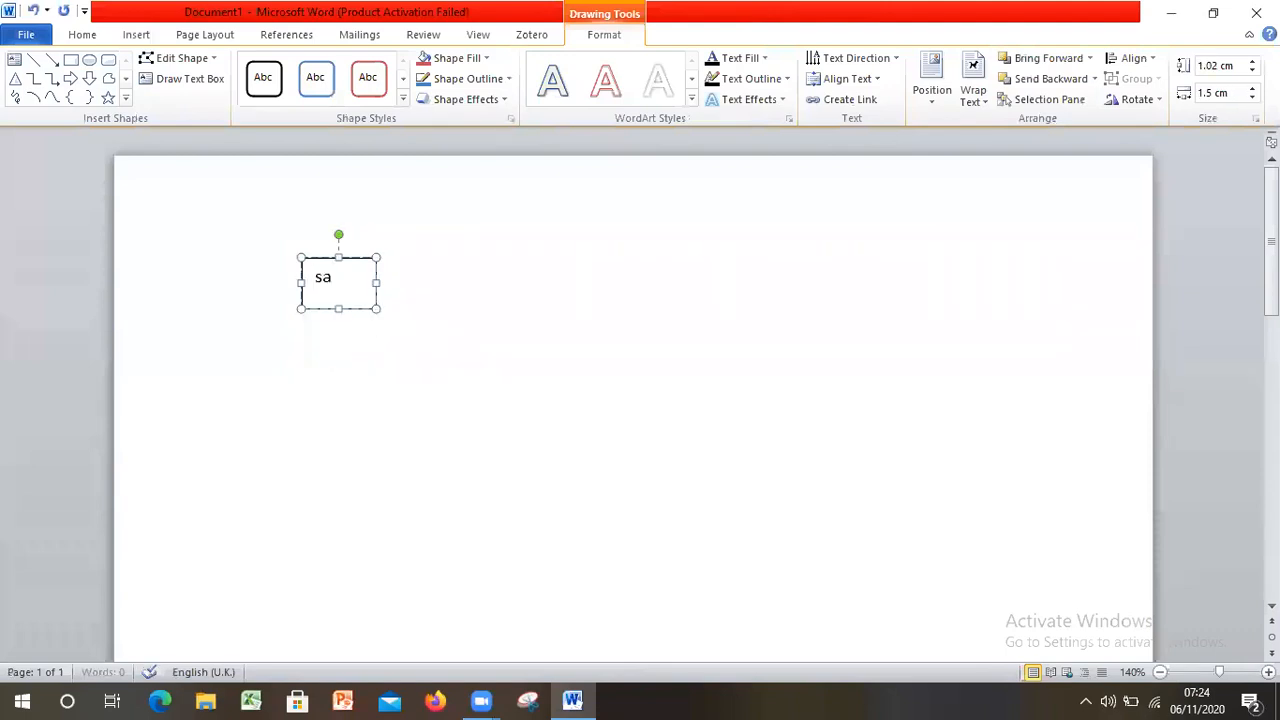
text(nju)
Select the text box containing the name as an object by its border
click(381, 277)
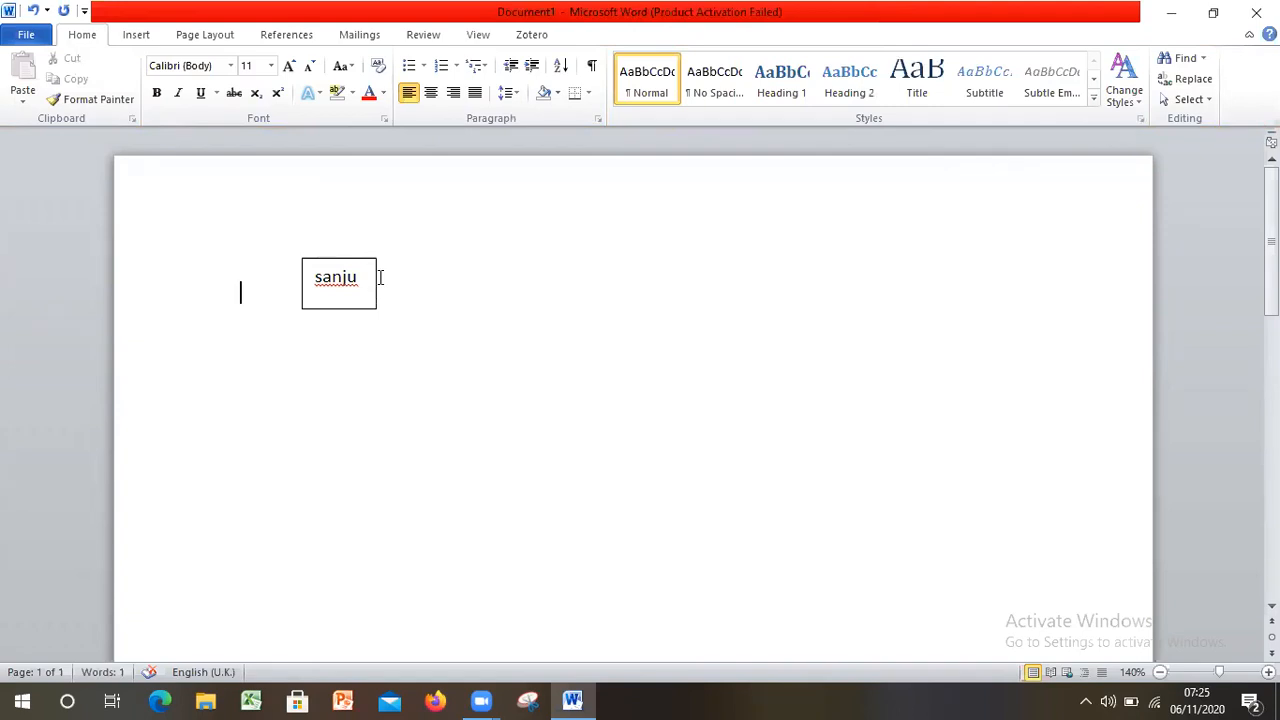
double_click(380, 277)
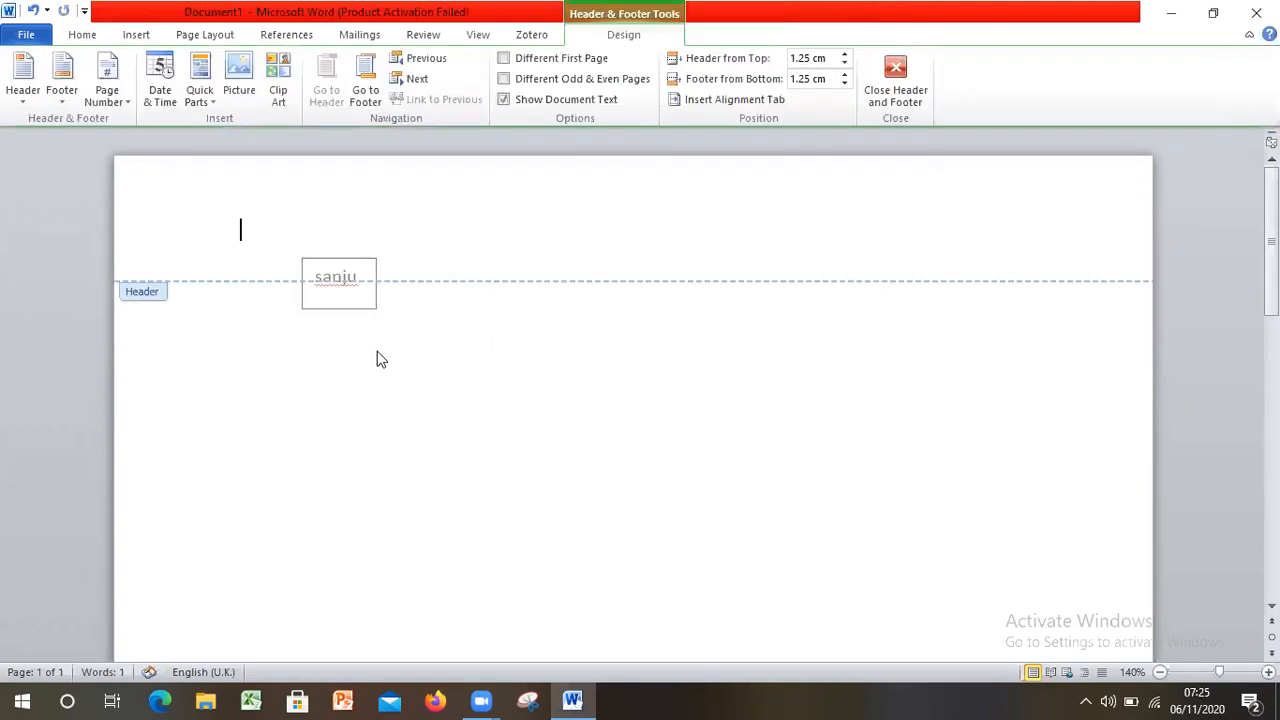
double_click(378, 359)
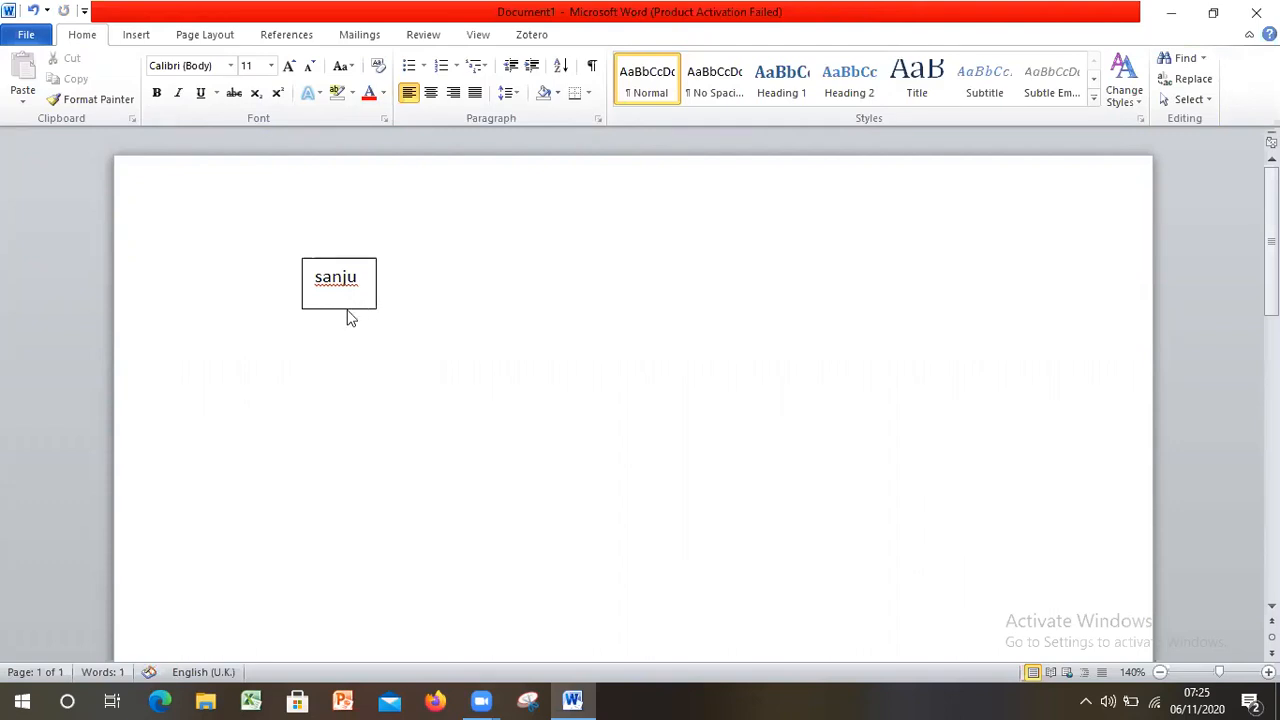
click(348, 307)
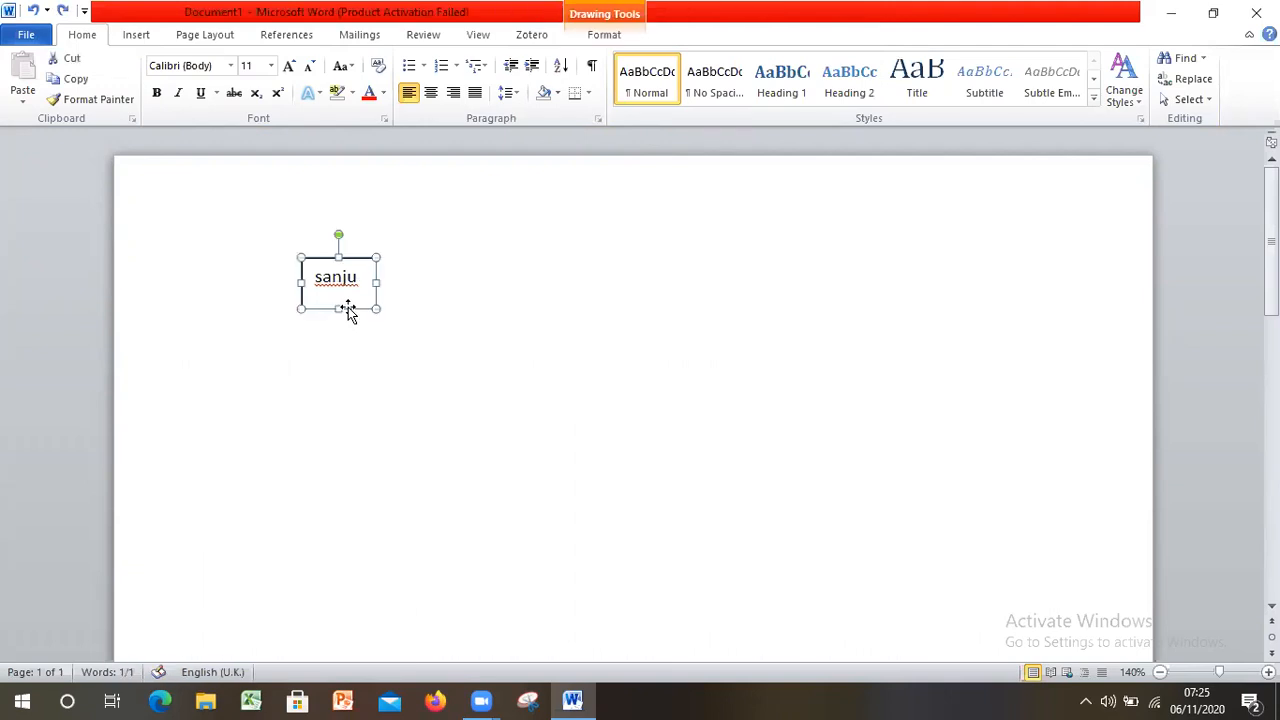
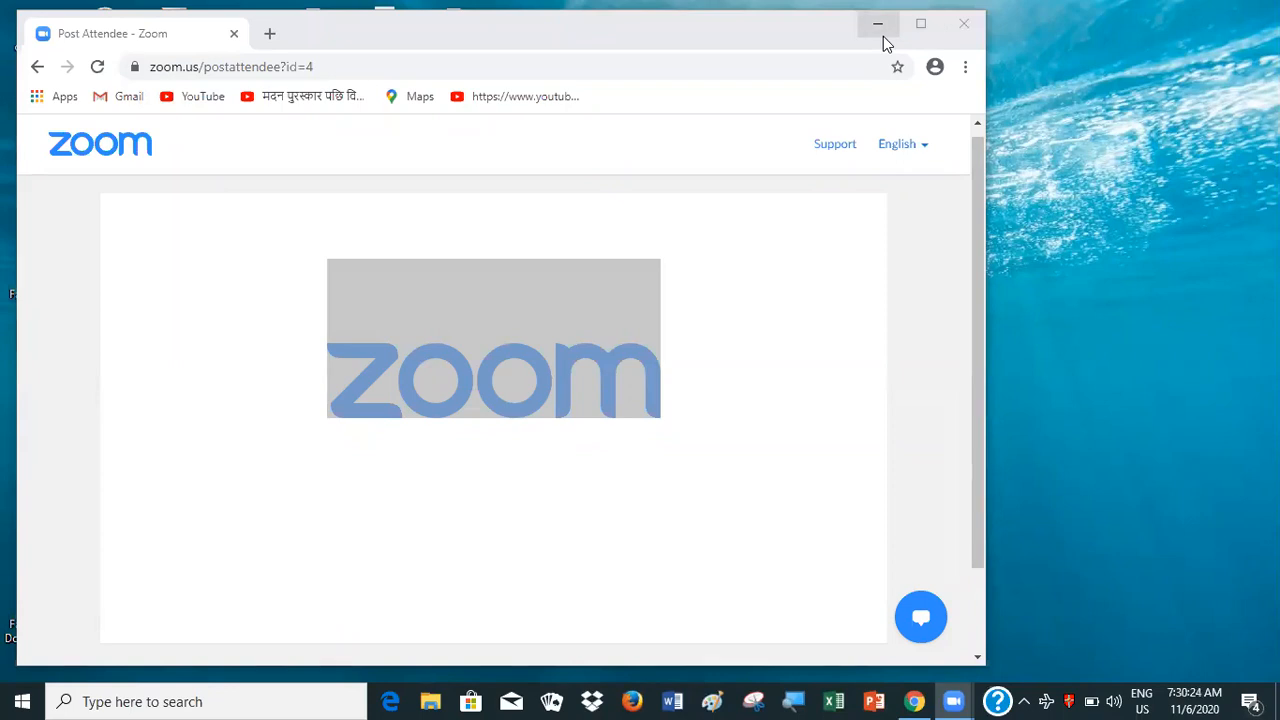
Minimize the browser, switch to Microsoft Word and open the recent document आ दा from the Desktop
click(880, 30)
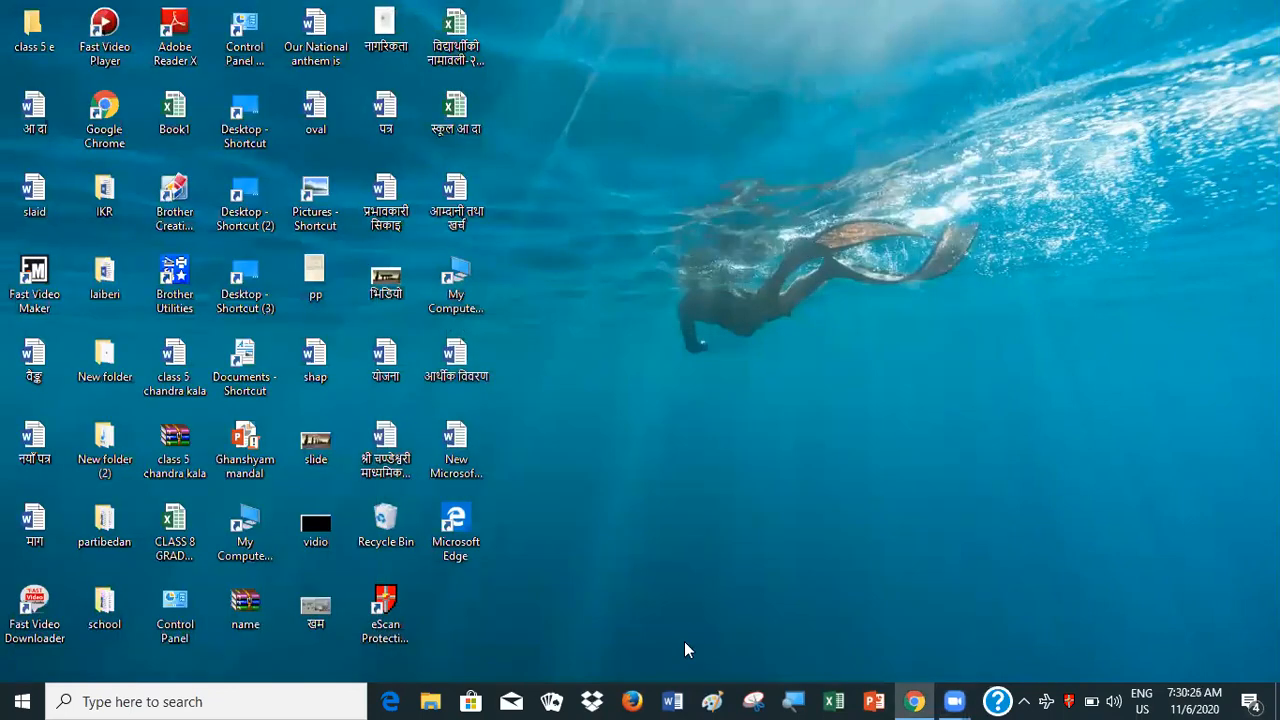
click(677, 700)
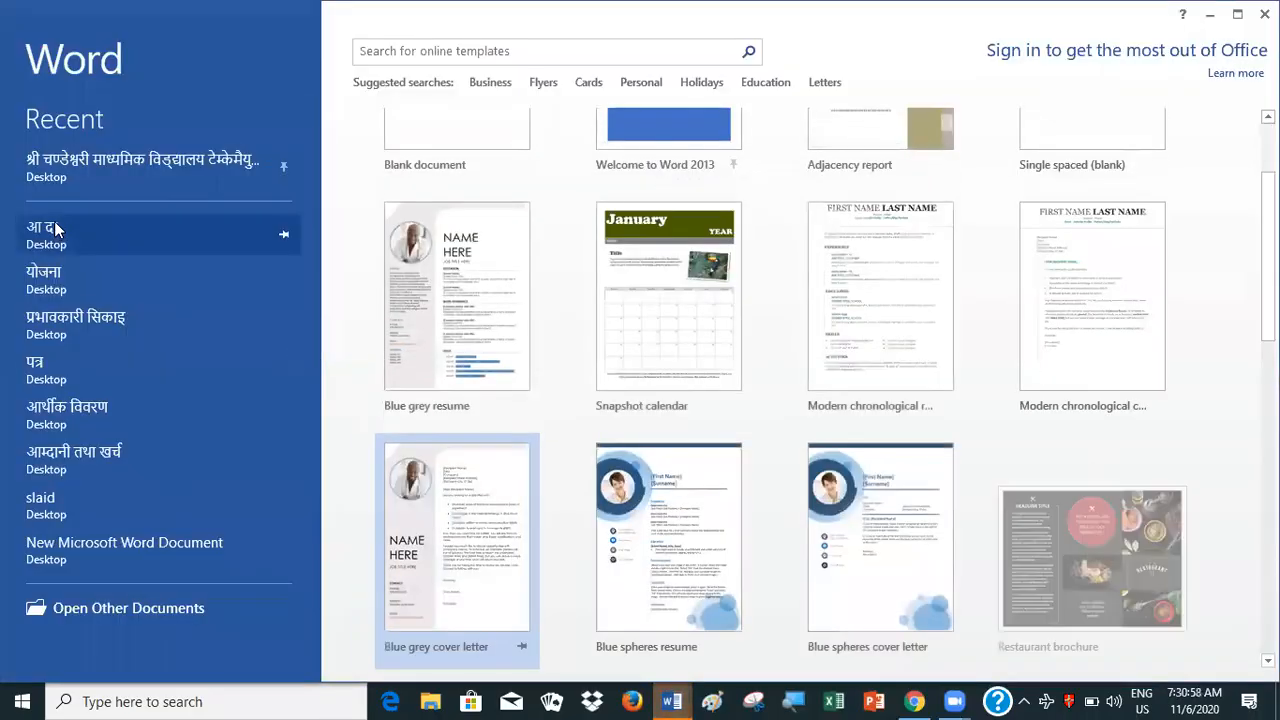
click(54, 231)
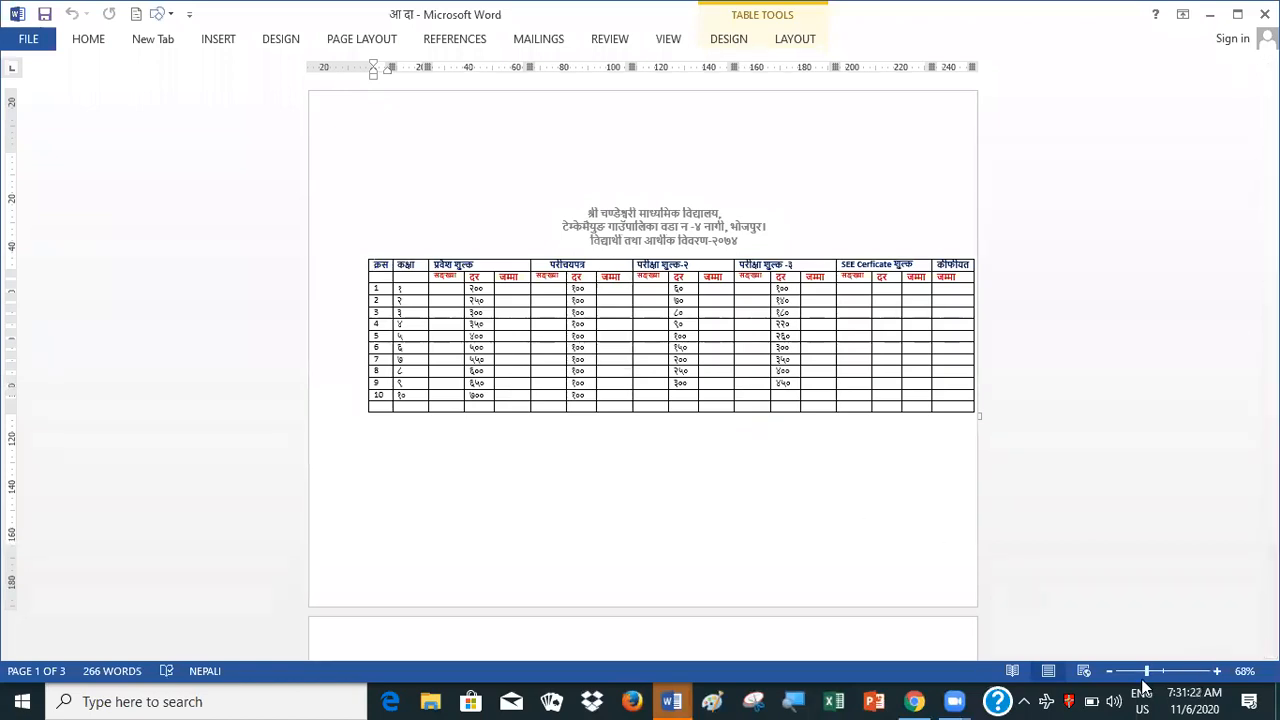
Insert the built-in Blank header into the document with the fee table
drag(1147, 672, 1159, 673)
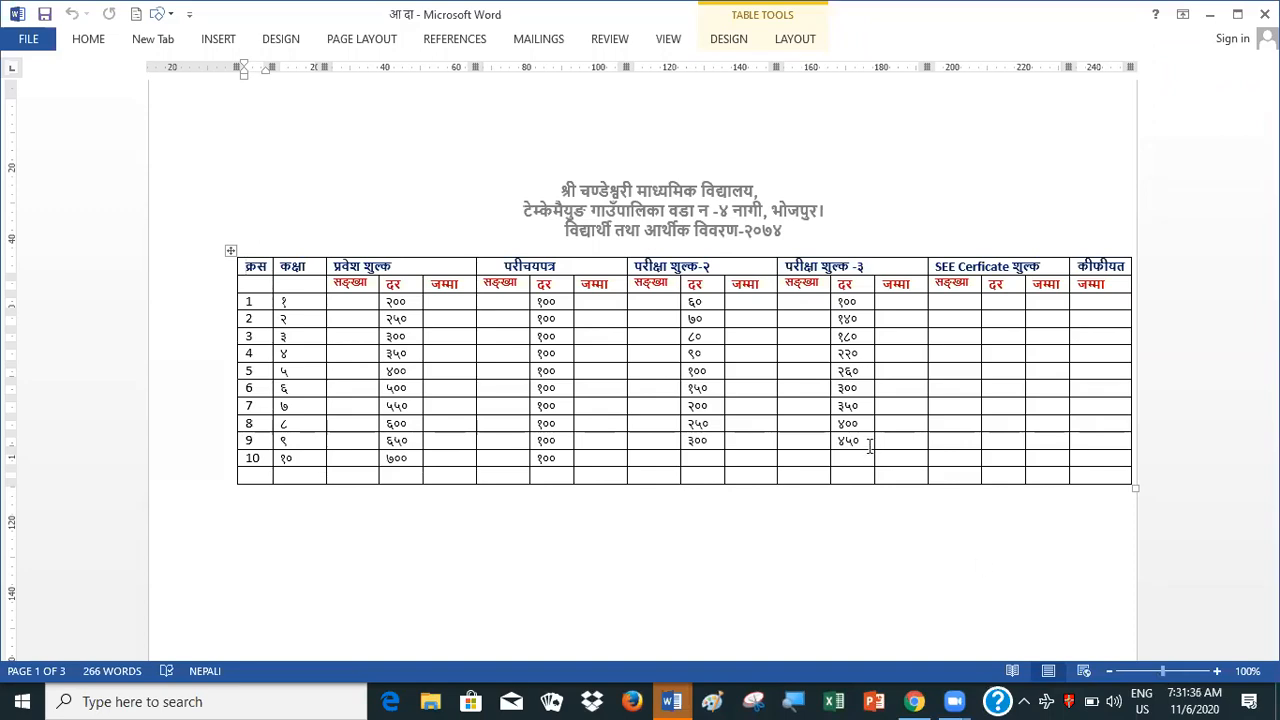
drag(1162, 671, 1158, 671)
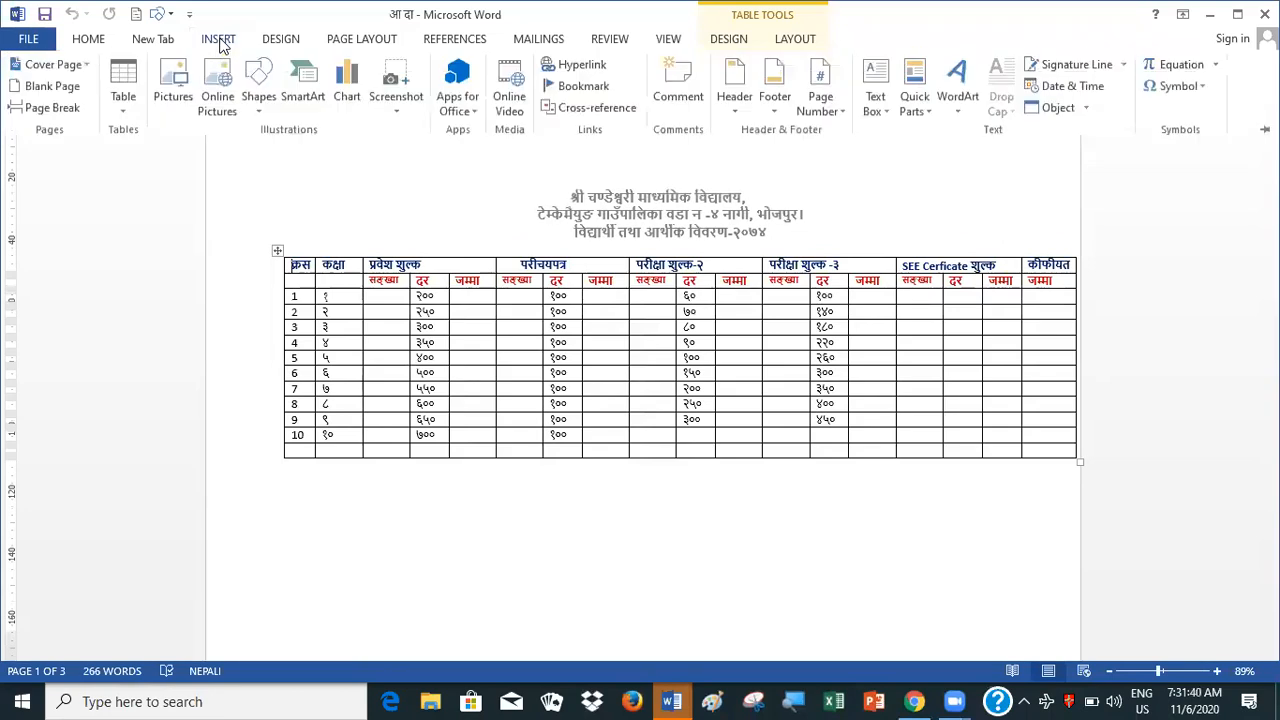
click(219, 40)
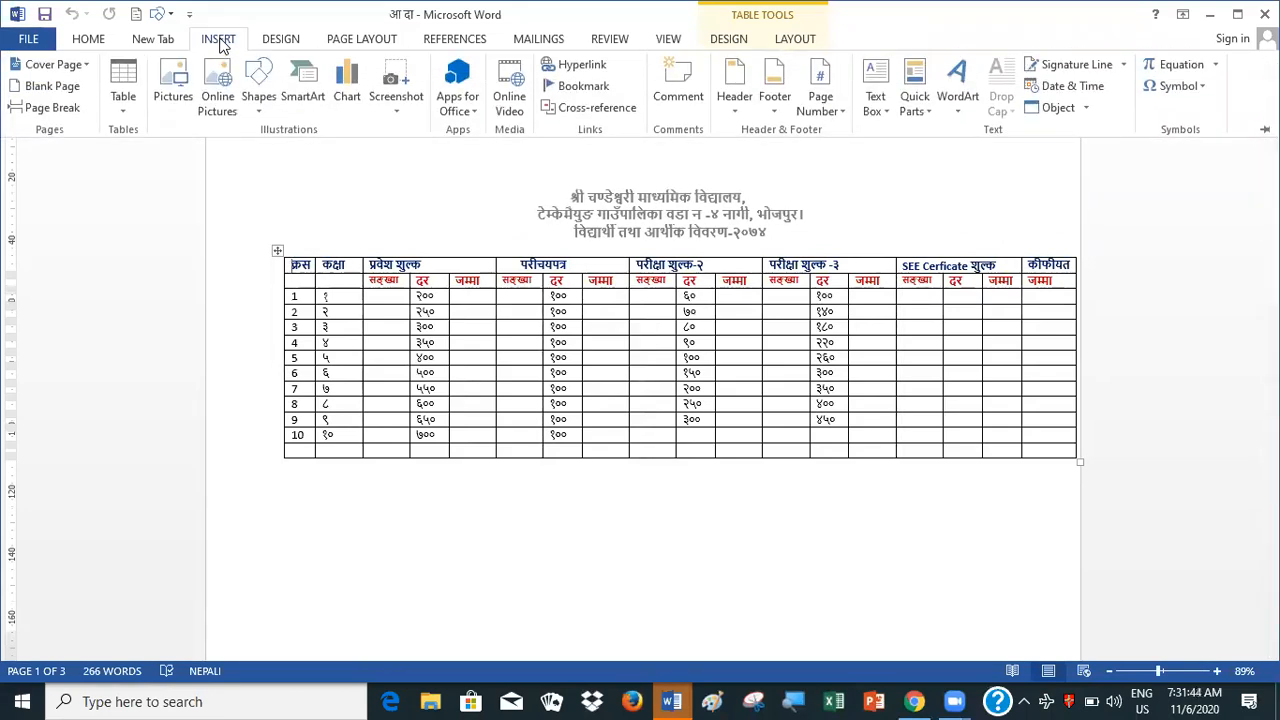
click(734, 110)
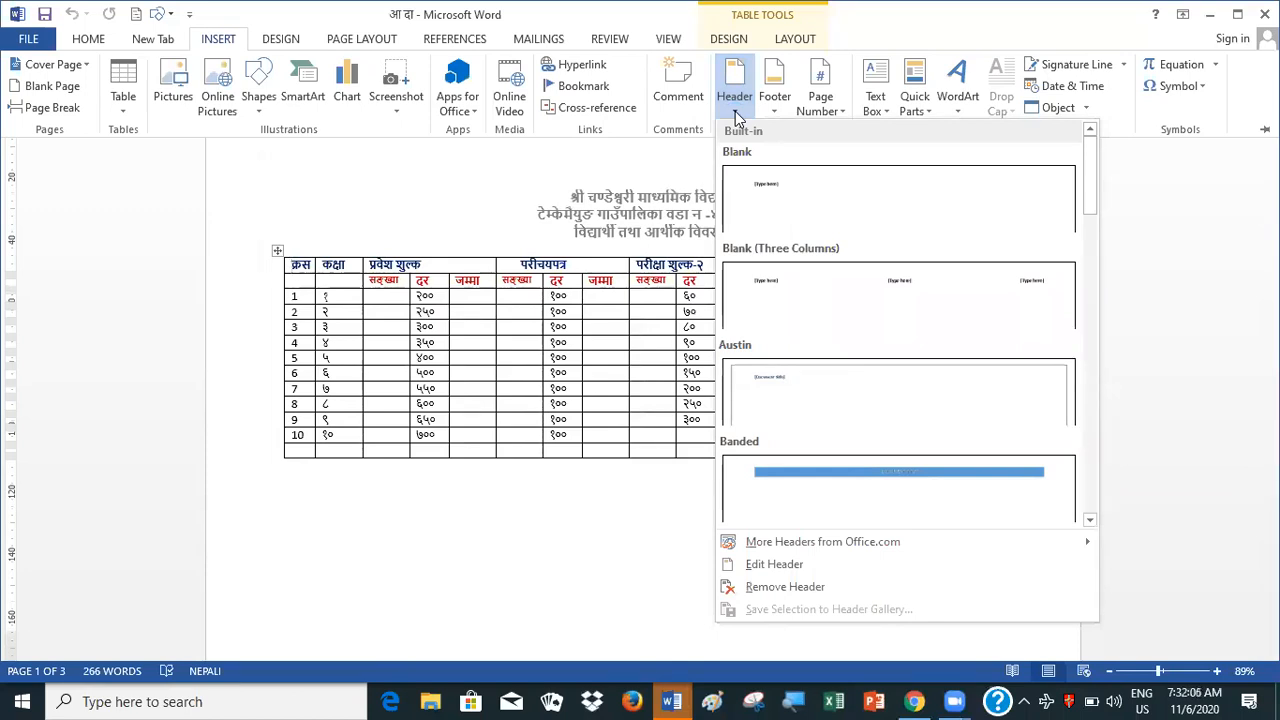
click(737, 115)
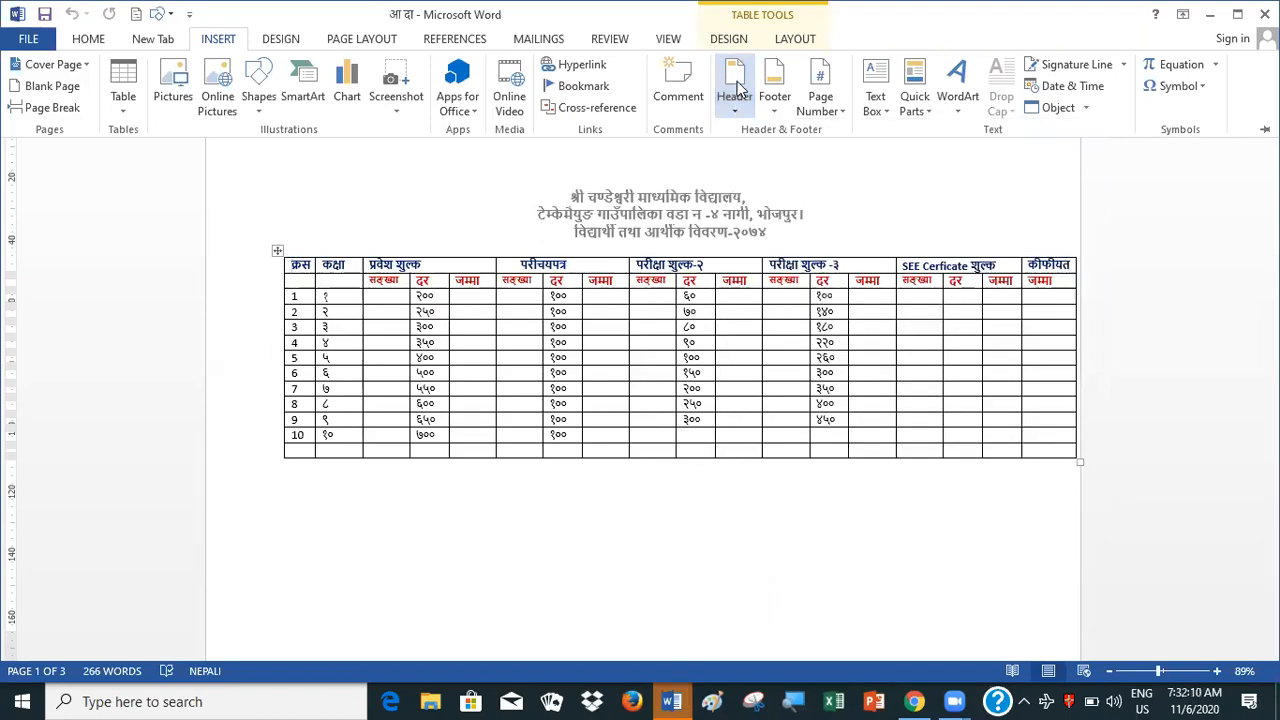
click(737, 84)
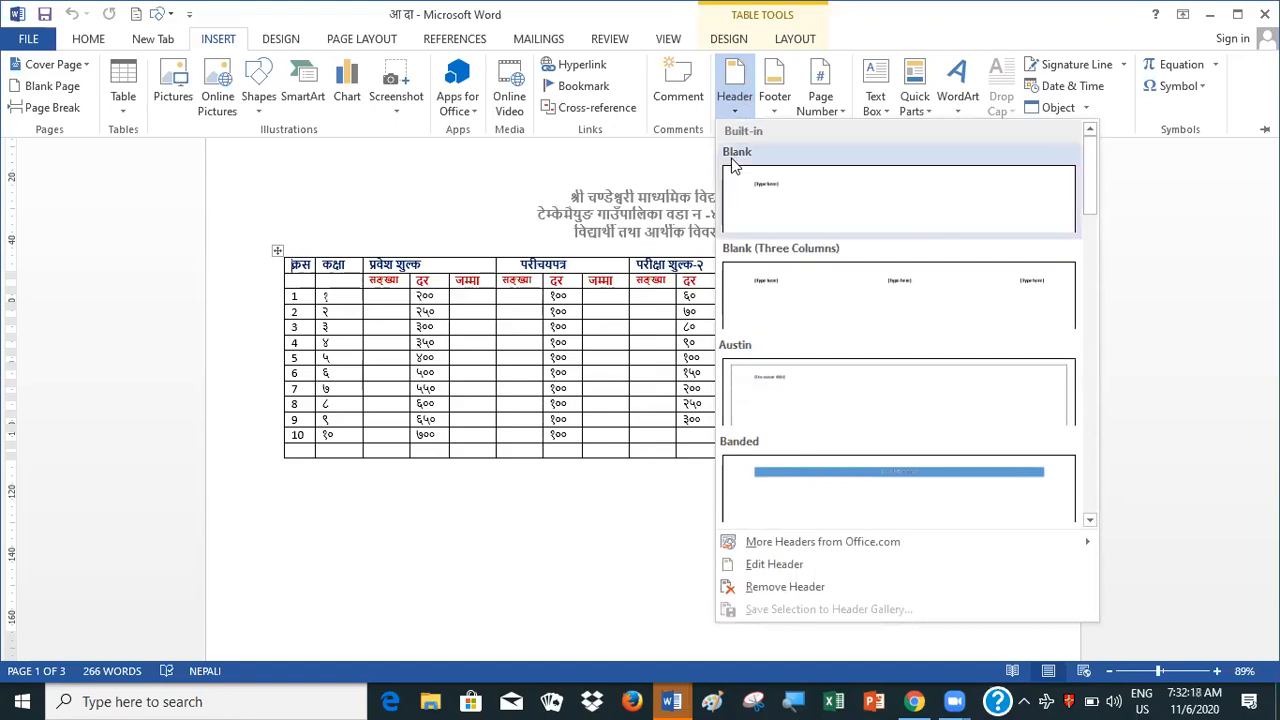
click(763, 212)
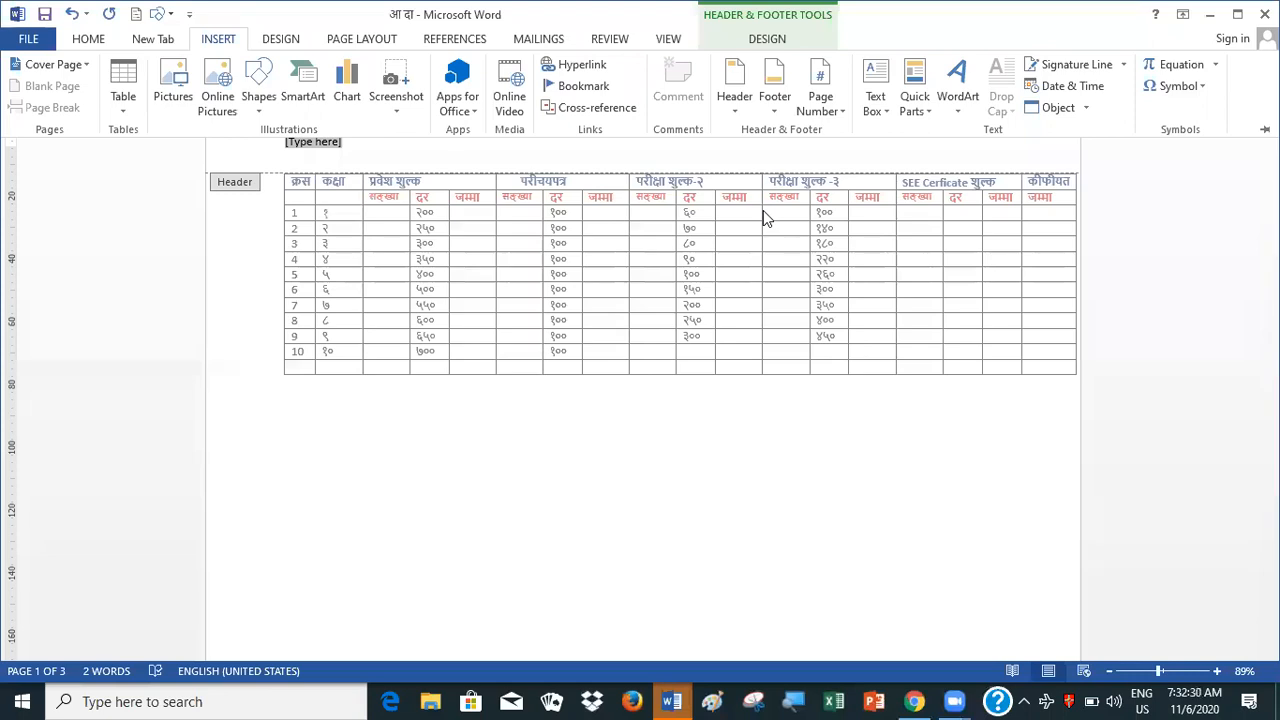
Replace the header's placeholder text with training
key(ctrl+F1)
text(trai)
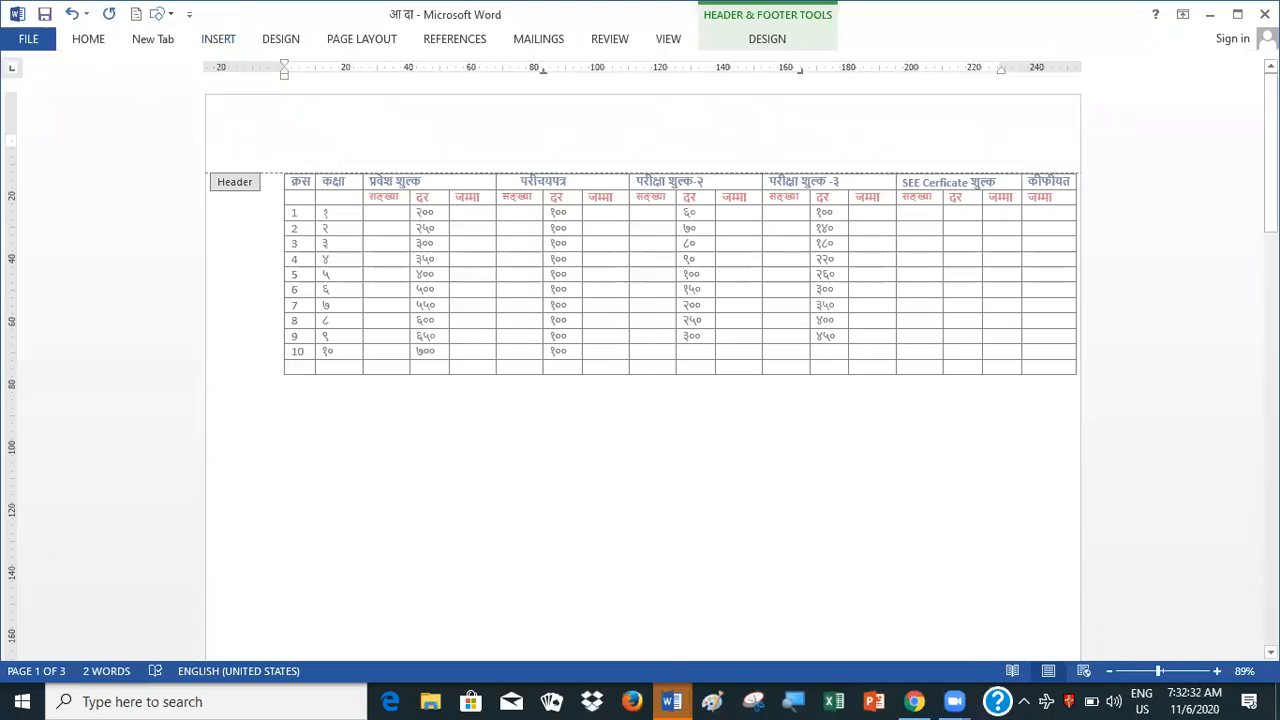
text(n)
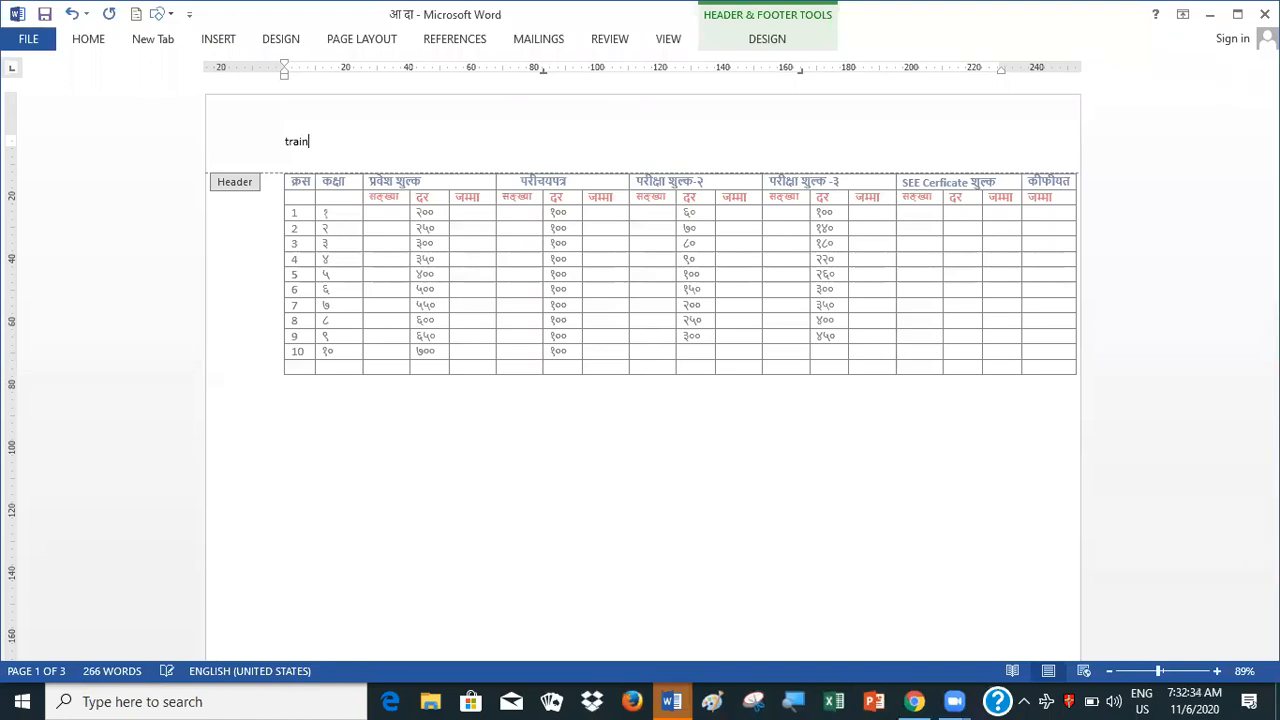
text(ing)
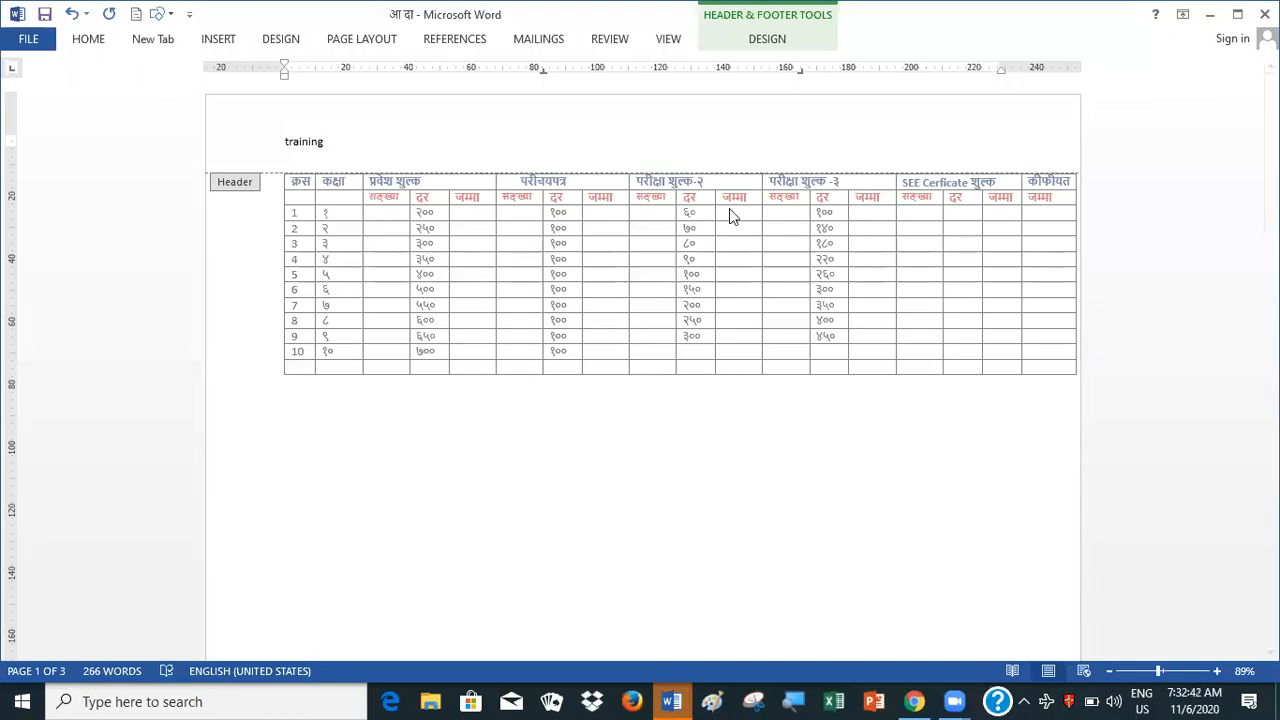
Set the header text training to font size 24 and return to the document body
click(88, 42)
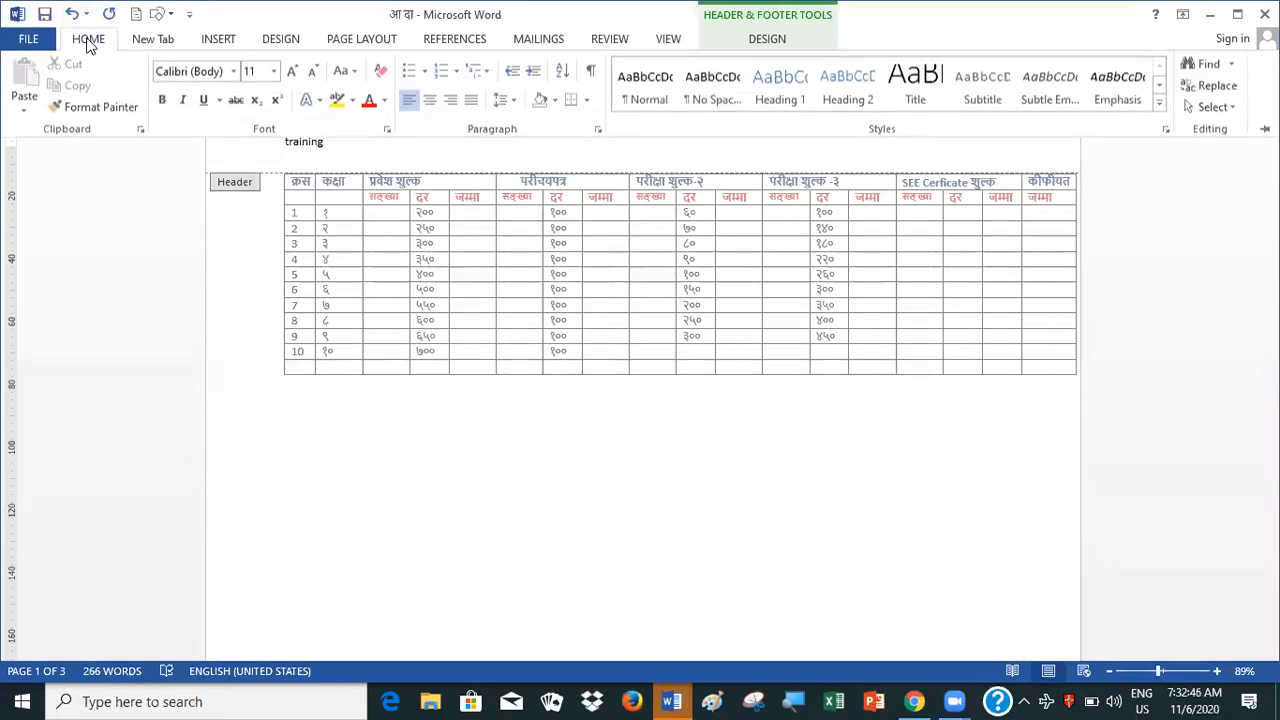
click(271, 78)
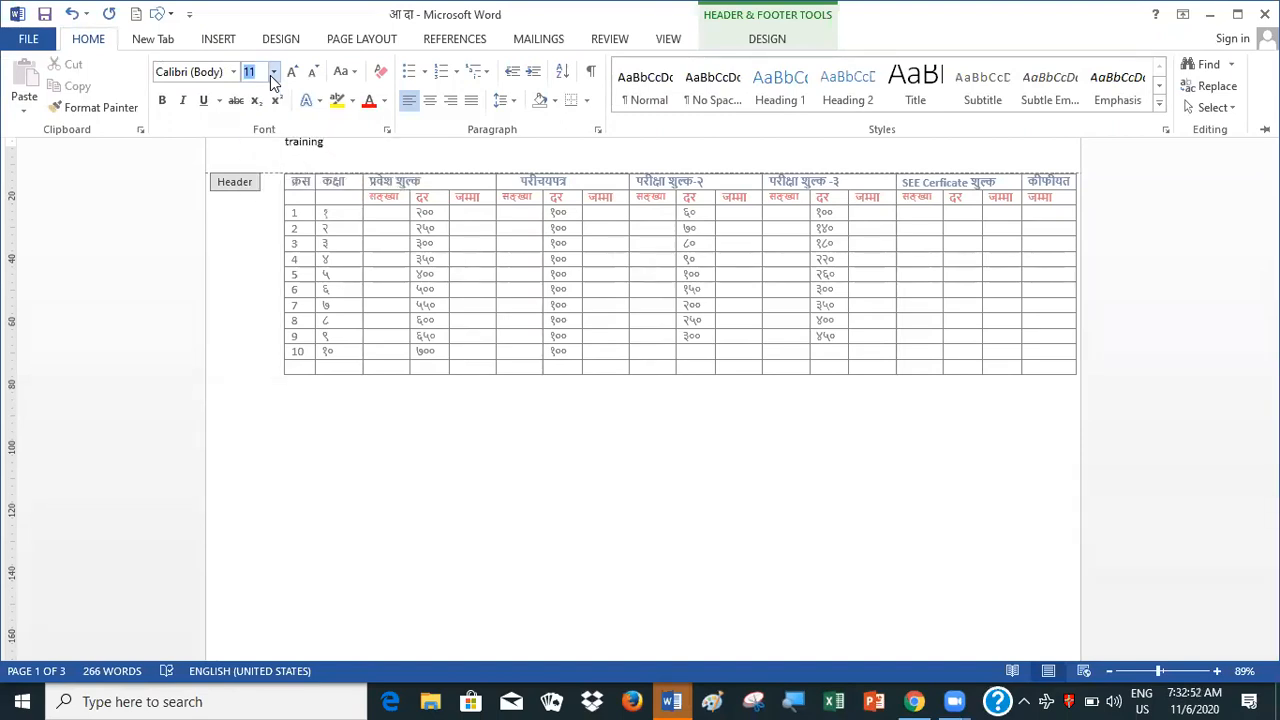
click(281, 142)
drag(281, 142, 339, 144)
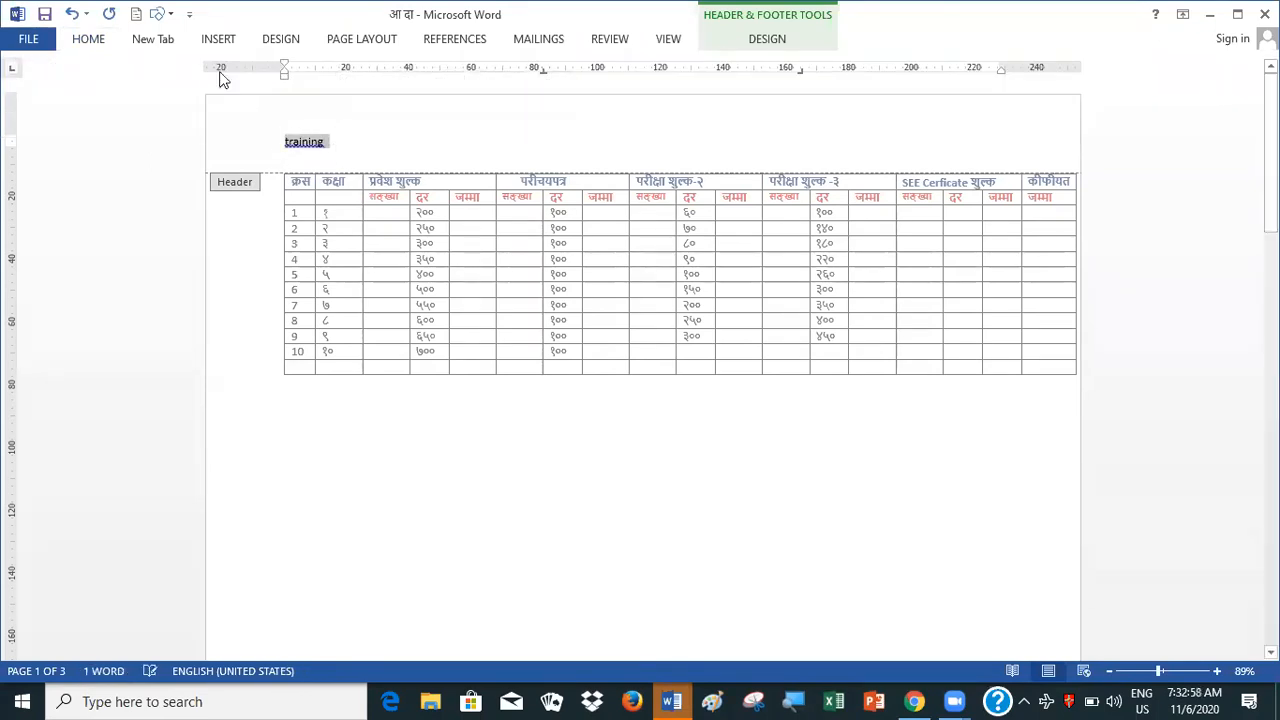
click(94, 48)
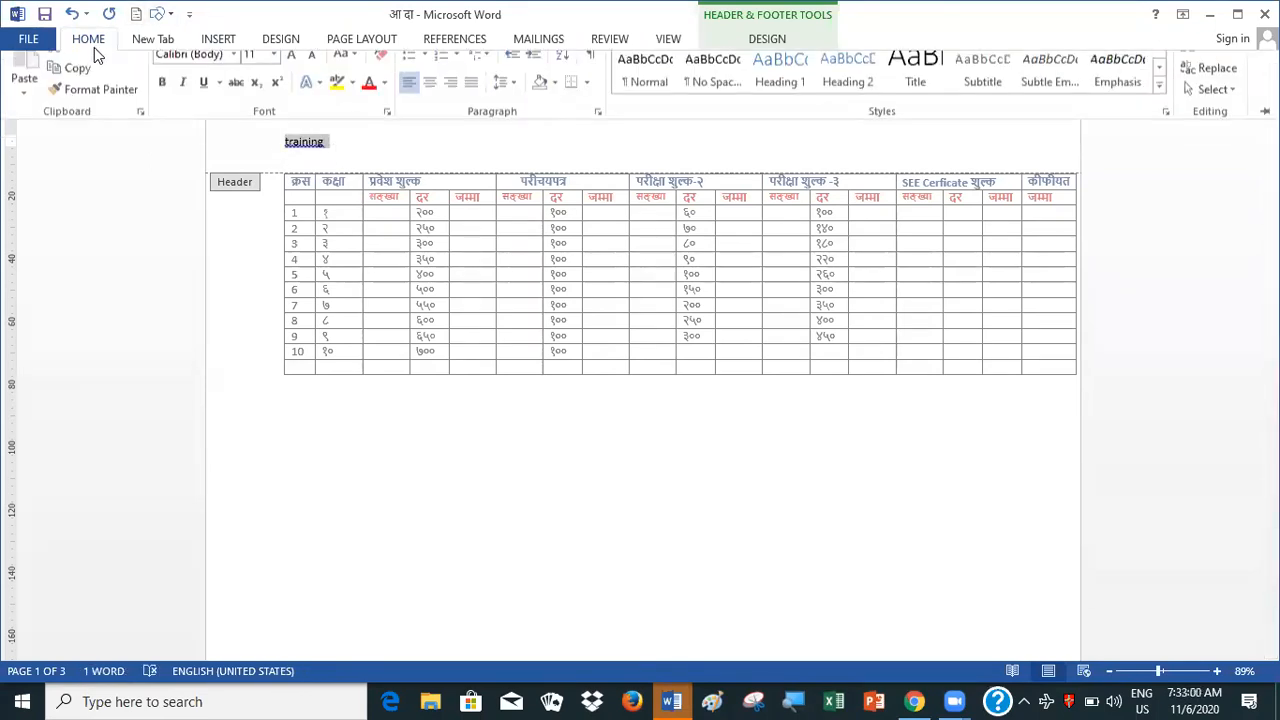
click(274, 73)
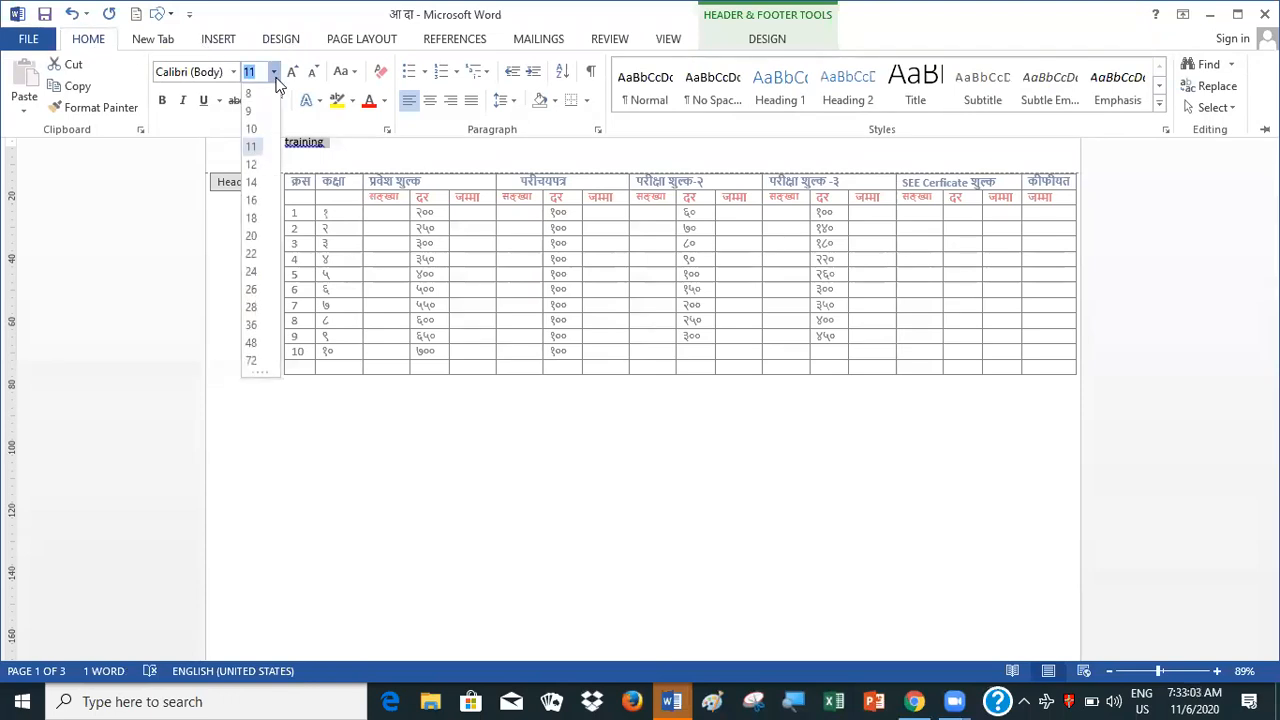
click(251, 199)
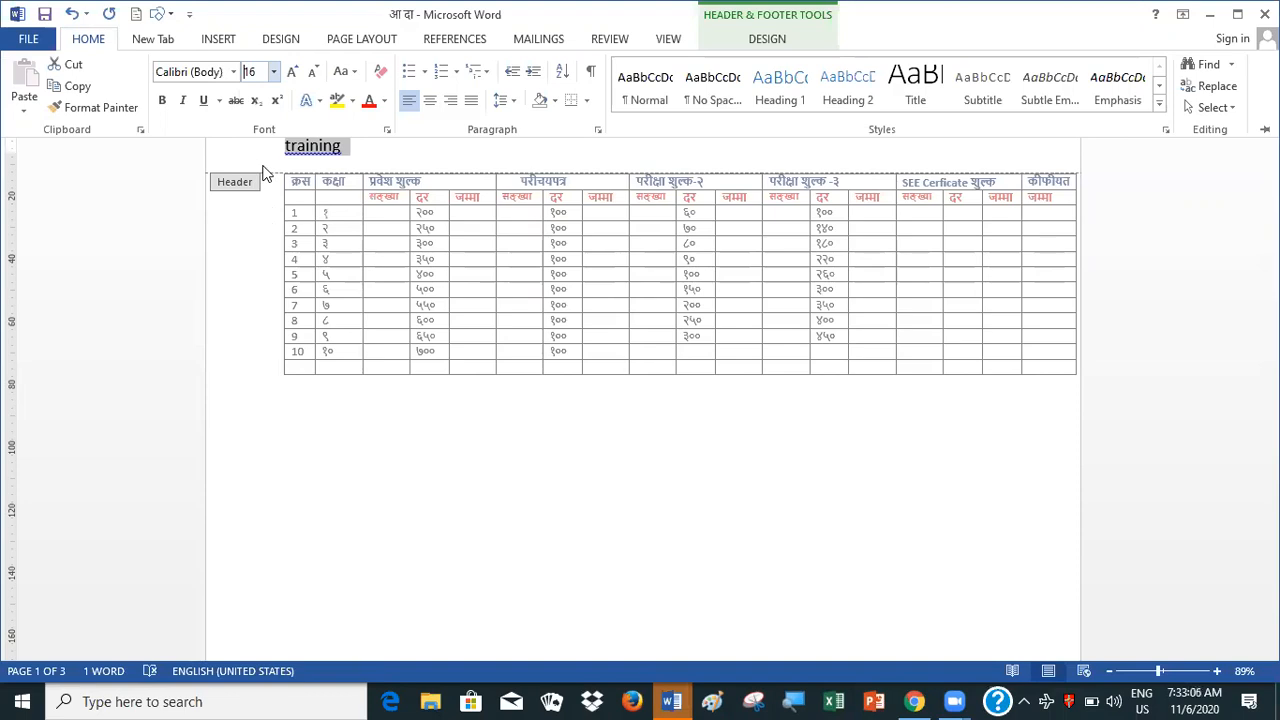
click(274, 72)
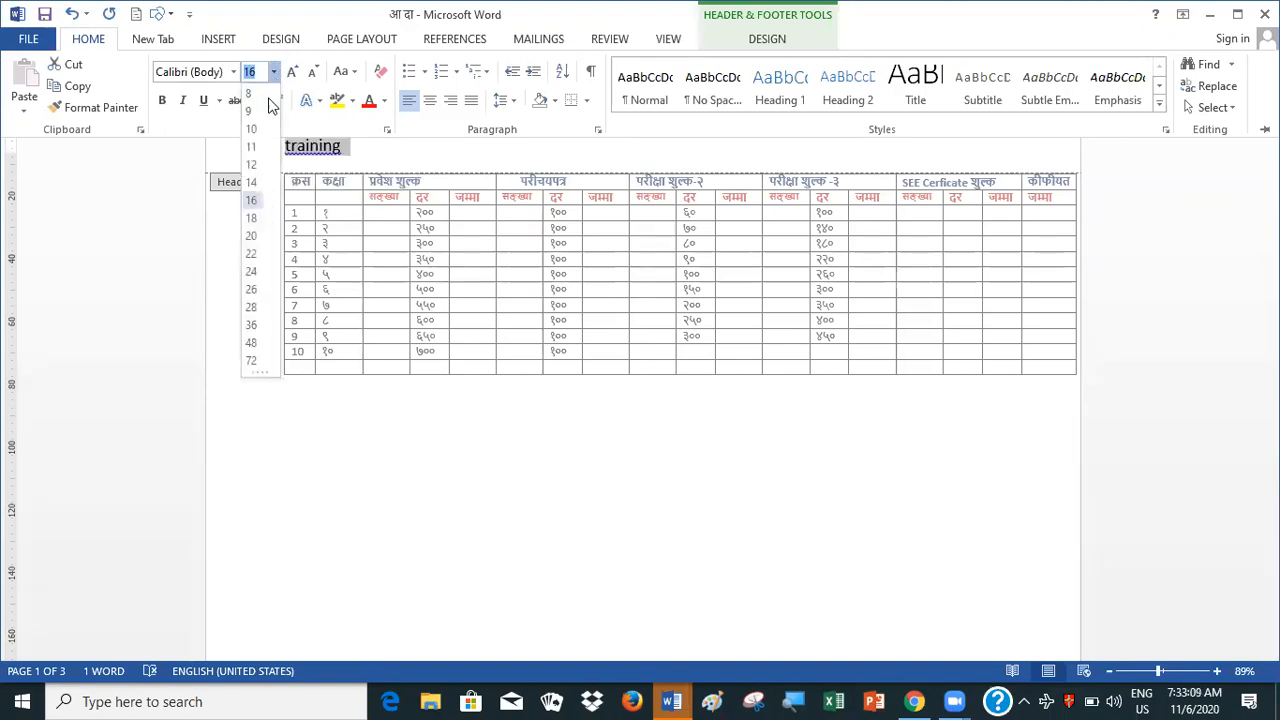
click(253, 273)
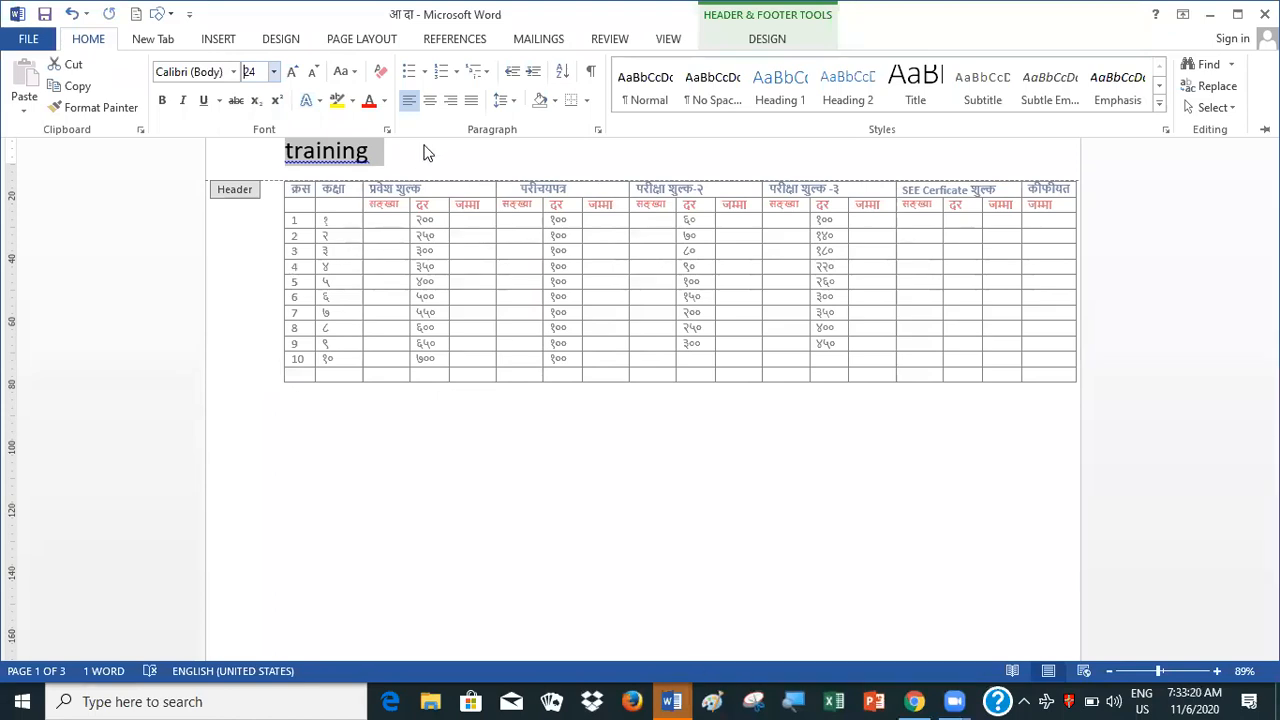
key(ctrl+F1)
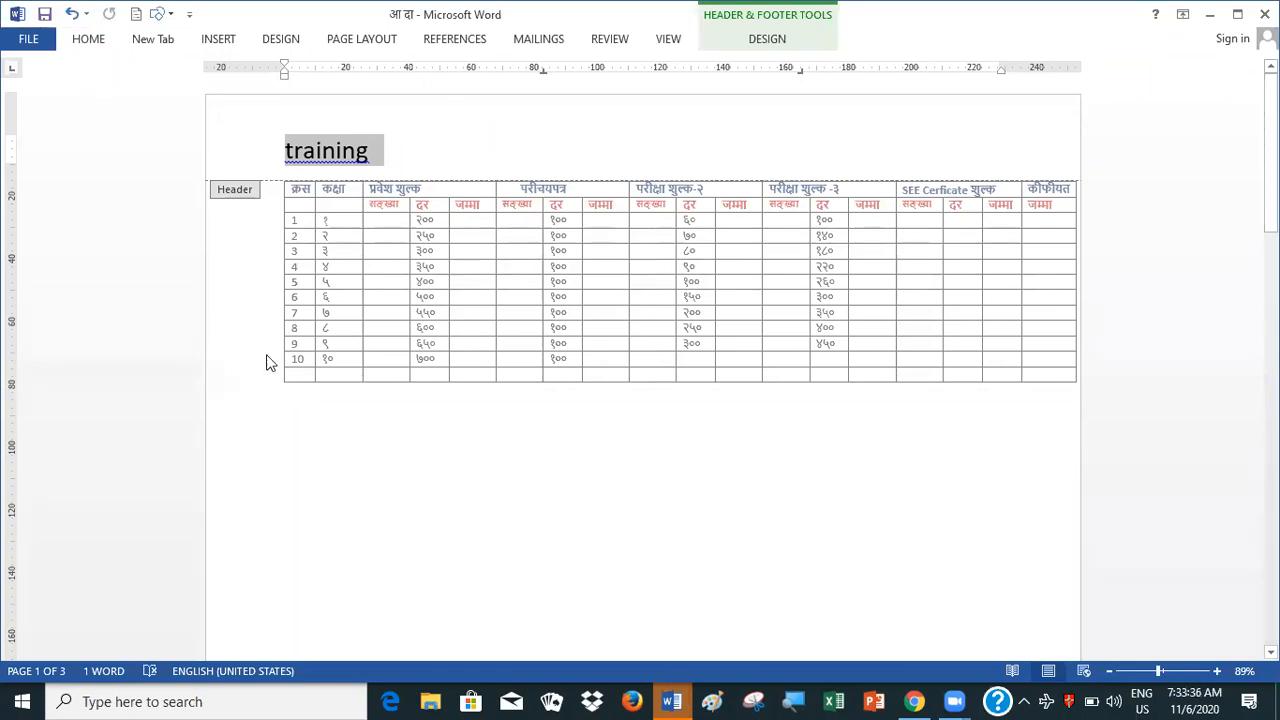
double_click(381, 472)
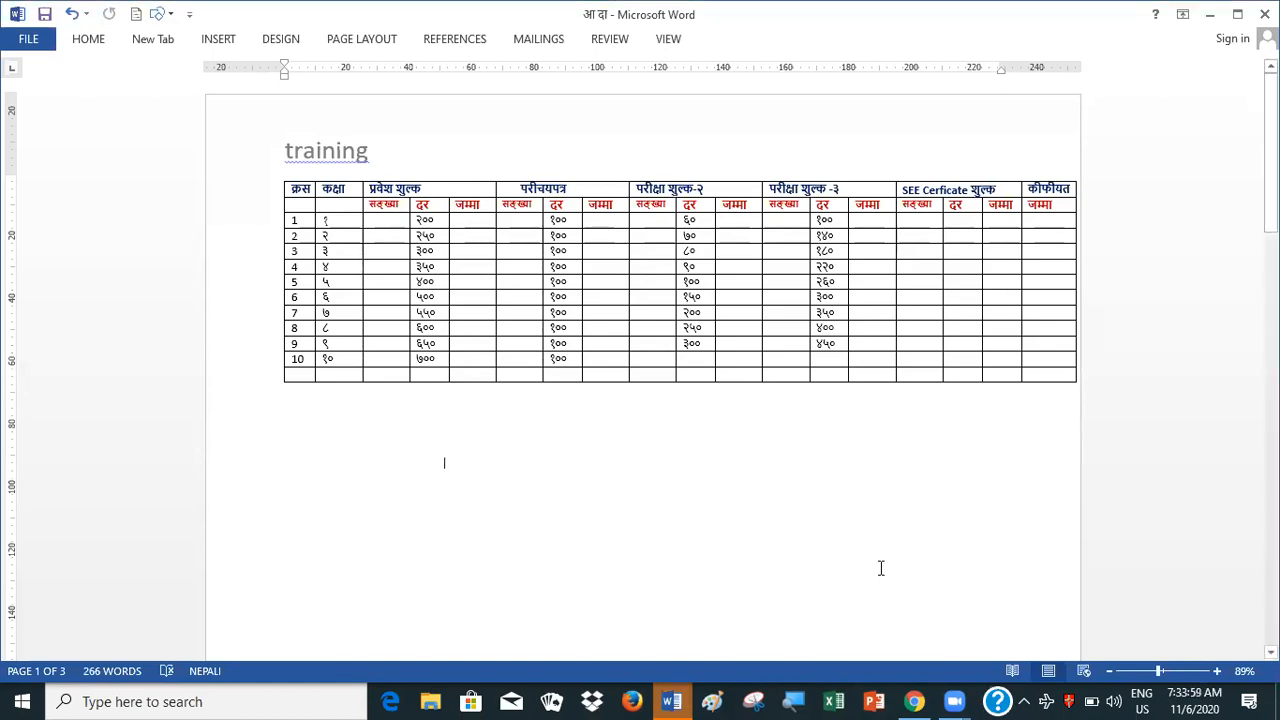
Open the header on page 2 for editing
scroll(640, 300, down, 1)
scroll(640, 300, down, 2)
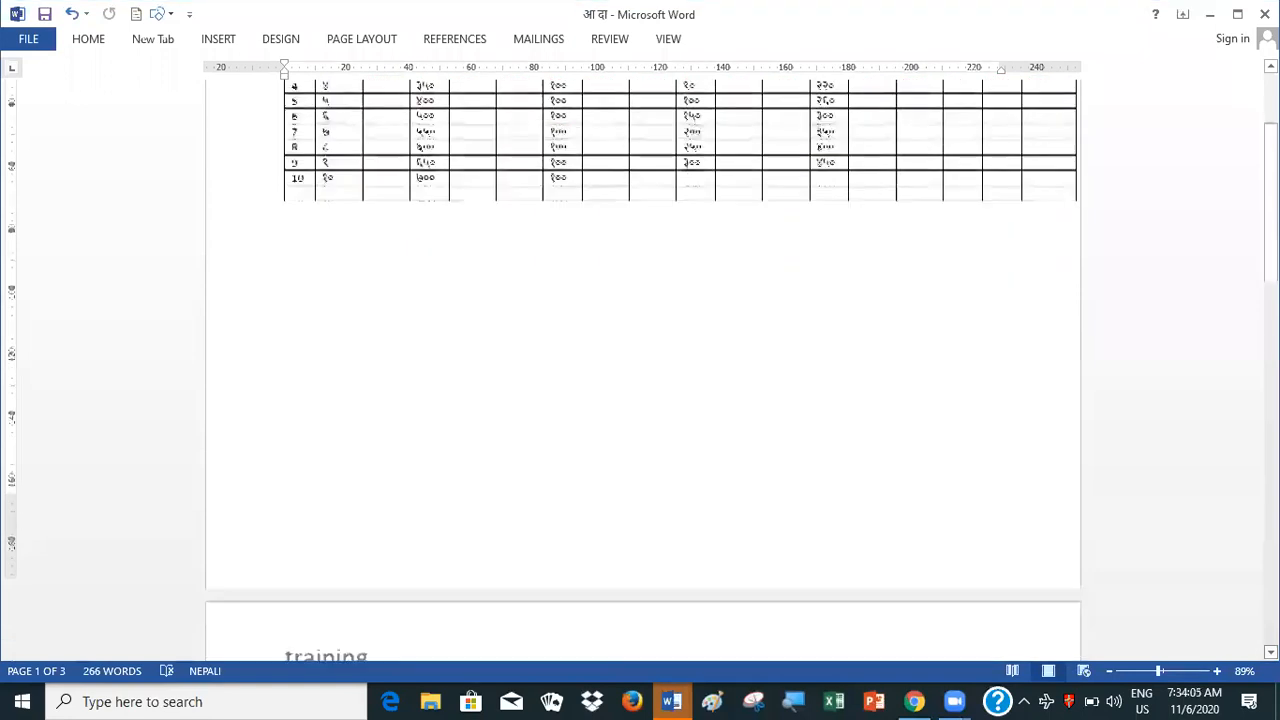
scroll(640, 370, down, 4)
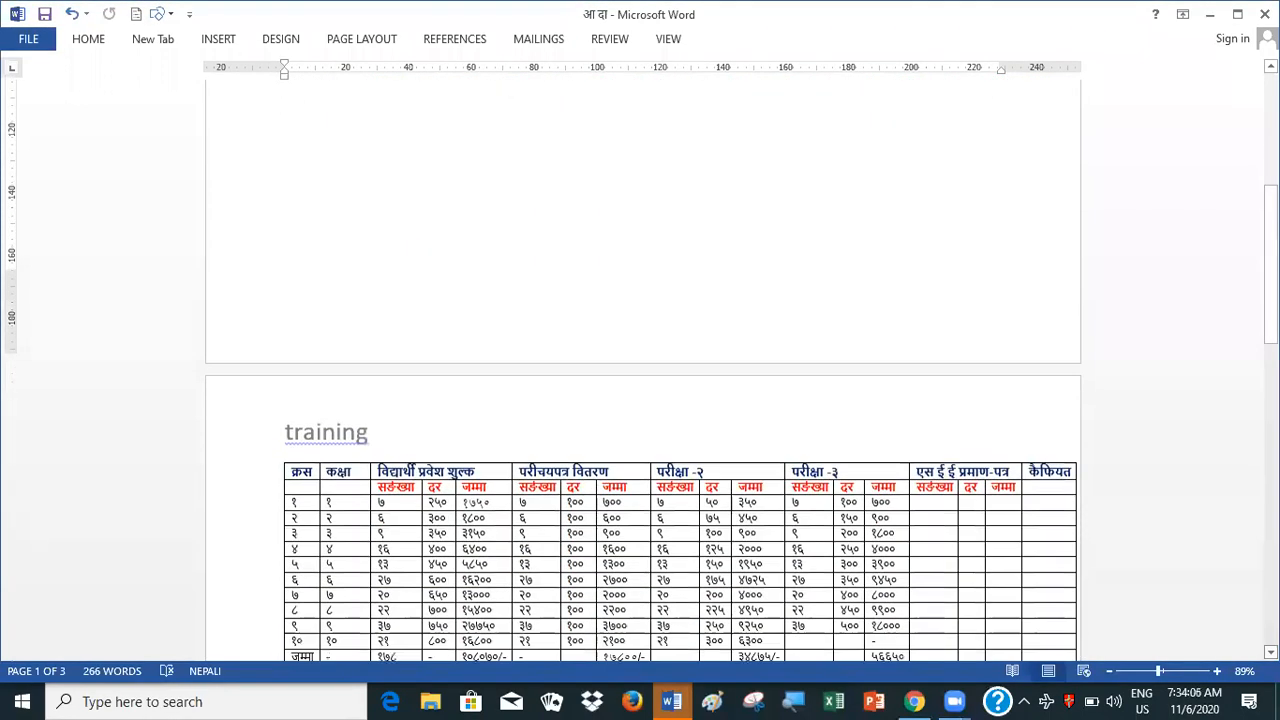
scroll(640, 400, down, 2)
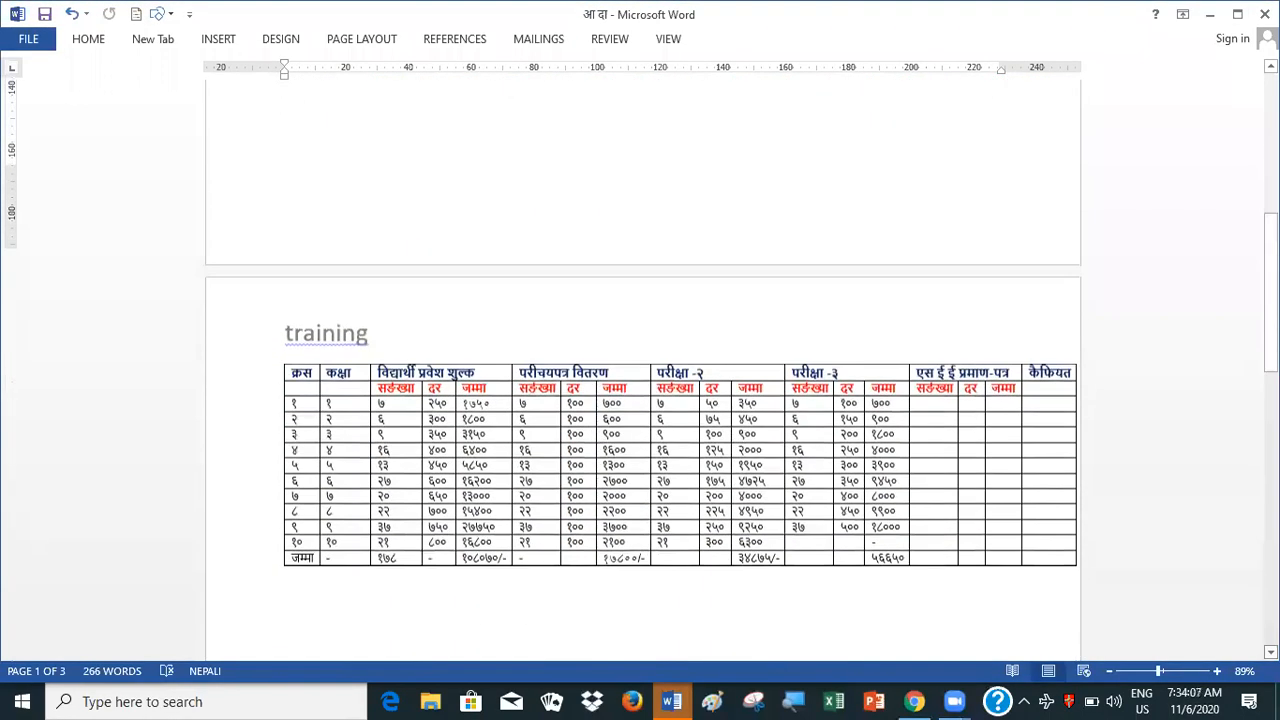
scroll(640, 400, down, 2)
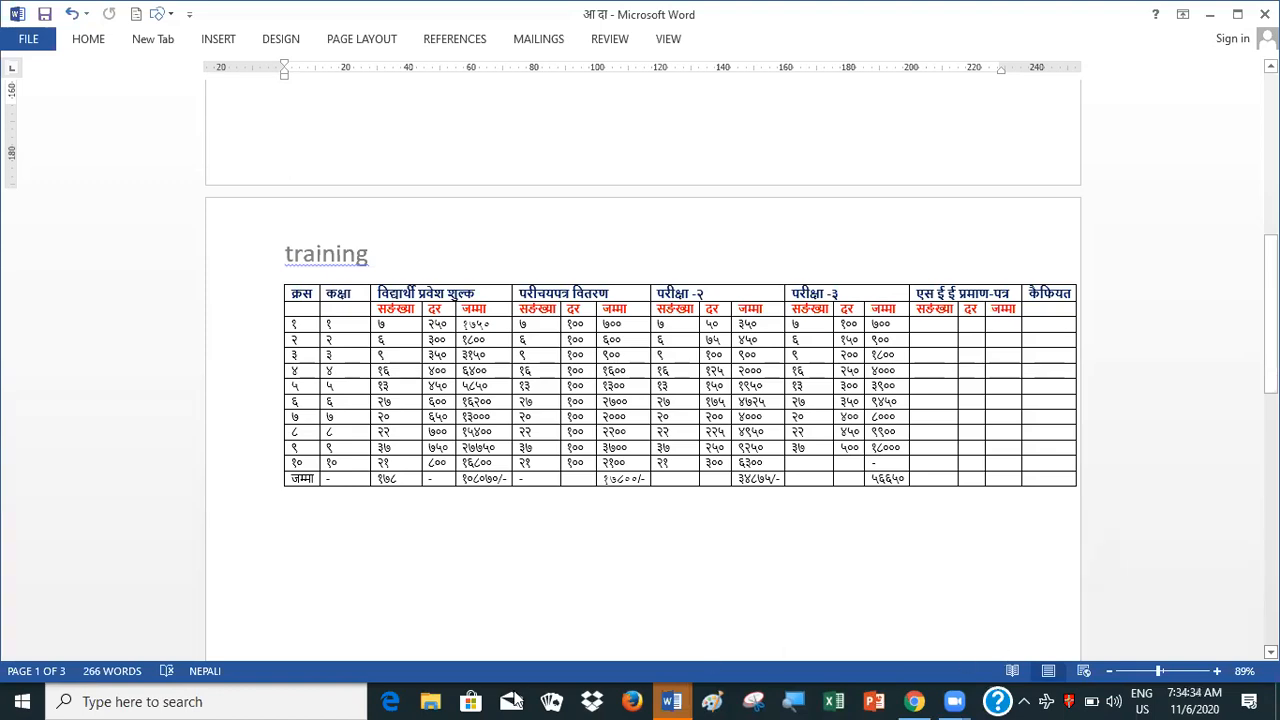
click(283, 258)
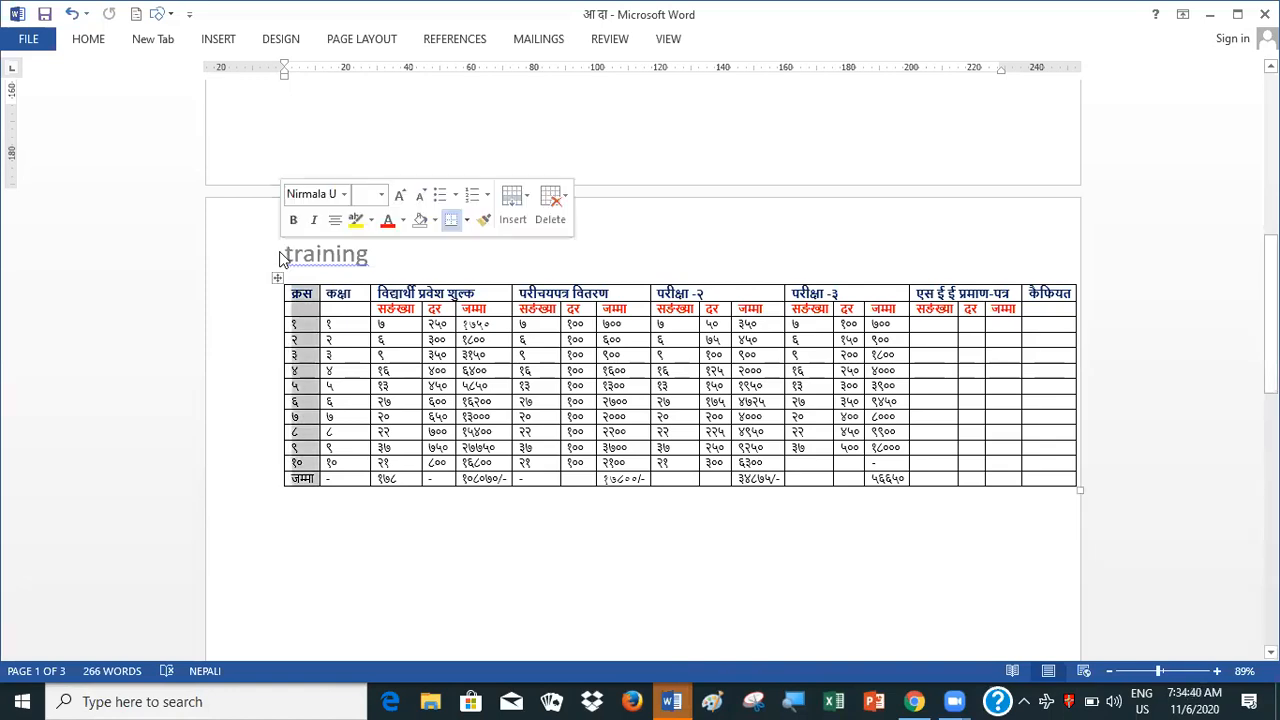
click(408, 250)
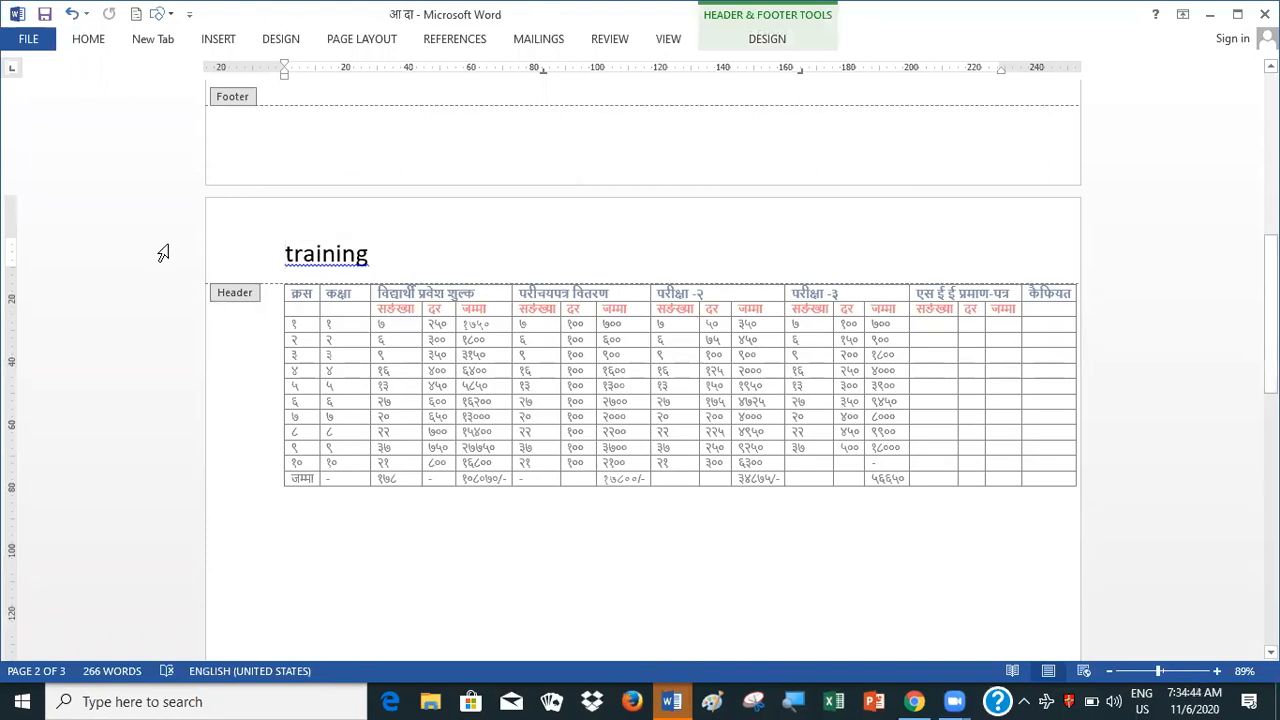
Change the font colour of the header text training to standard Red and return to the document body
click(284, 253)
drag(284, 249, 325, 251)
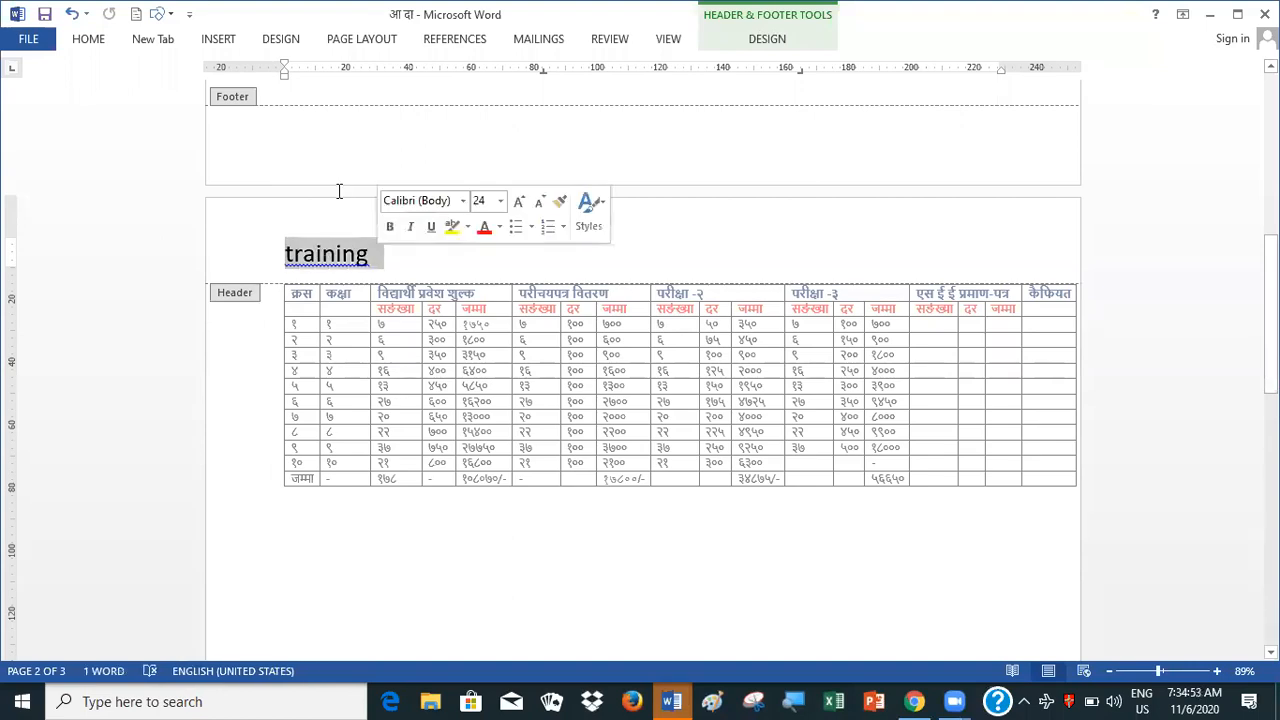
click(88, 39)
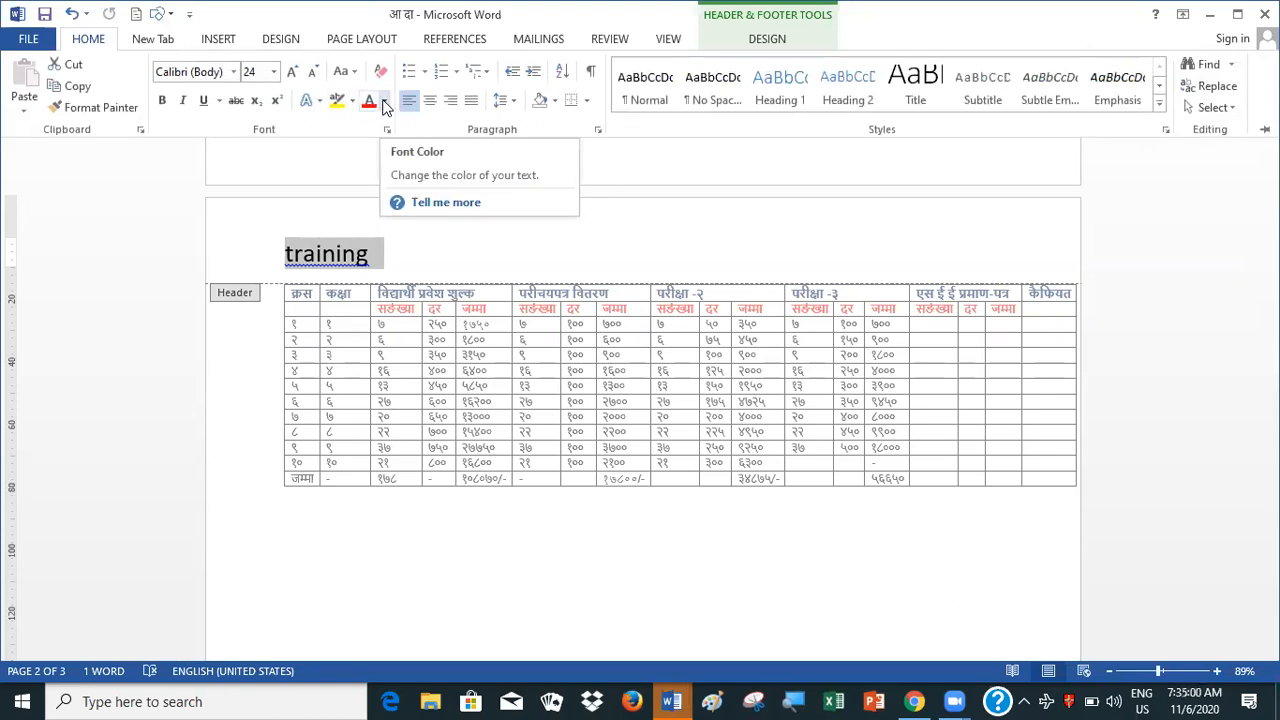
click(384, 102)
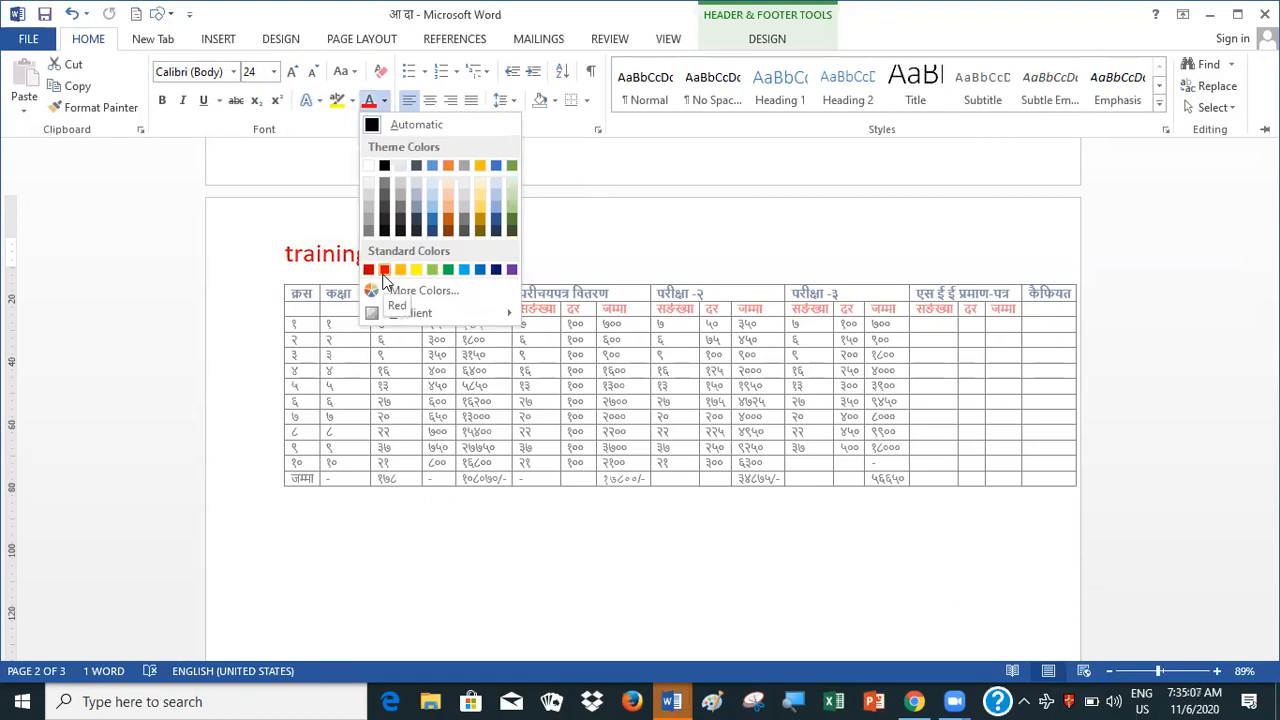
click(384, 270)
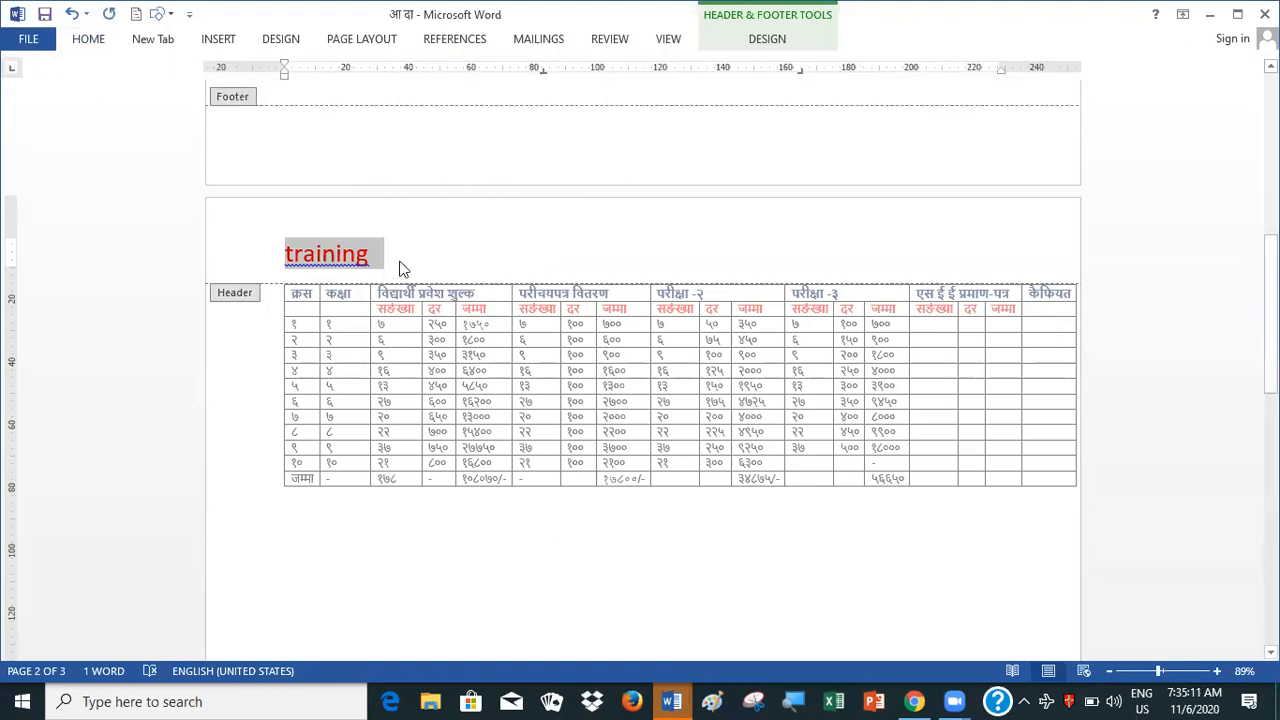
click(400, 262)
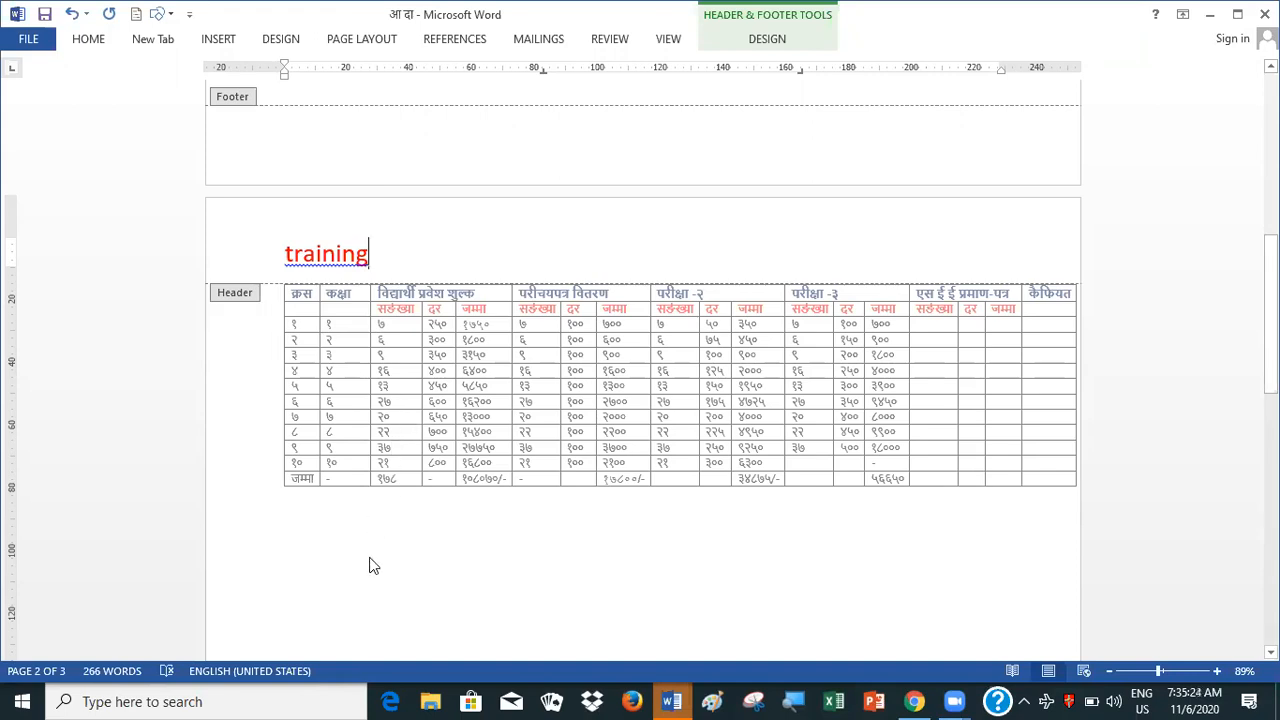
double_click(388, 523)
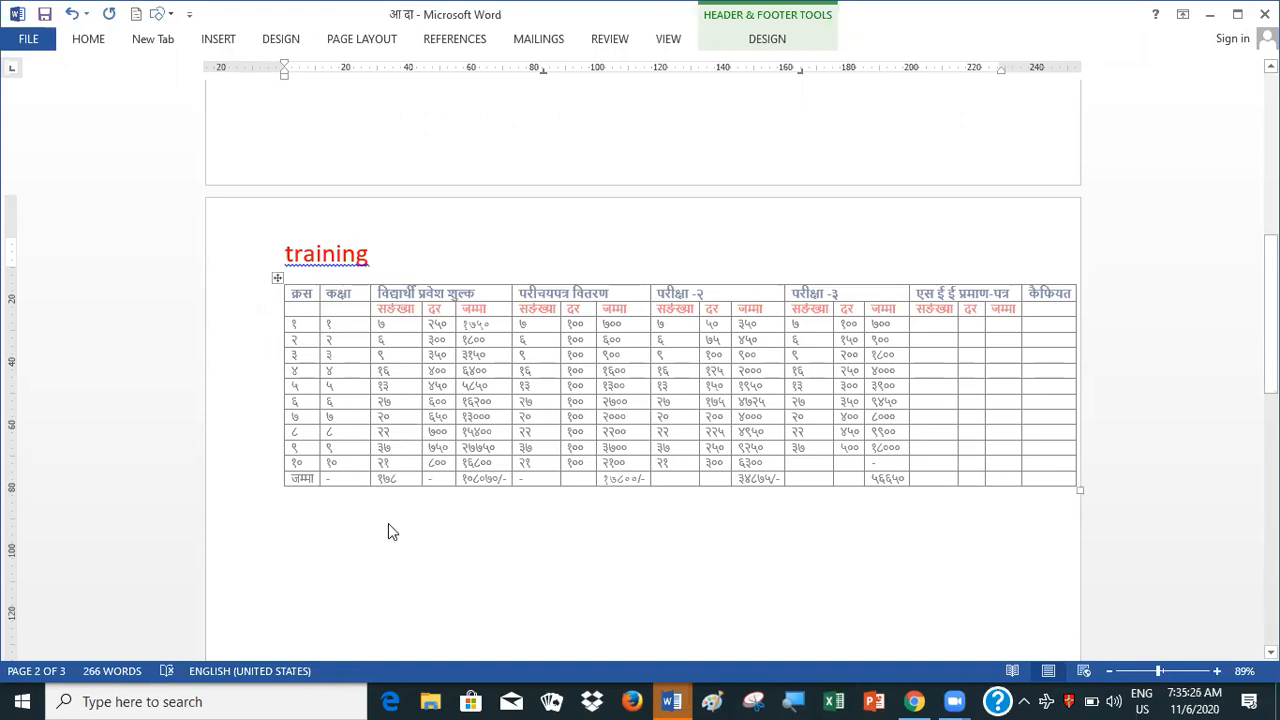
click(388, 523)
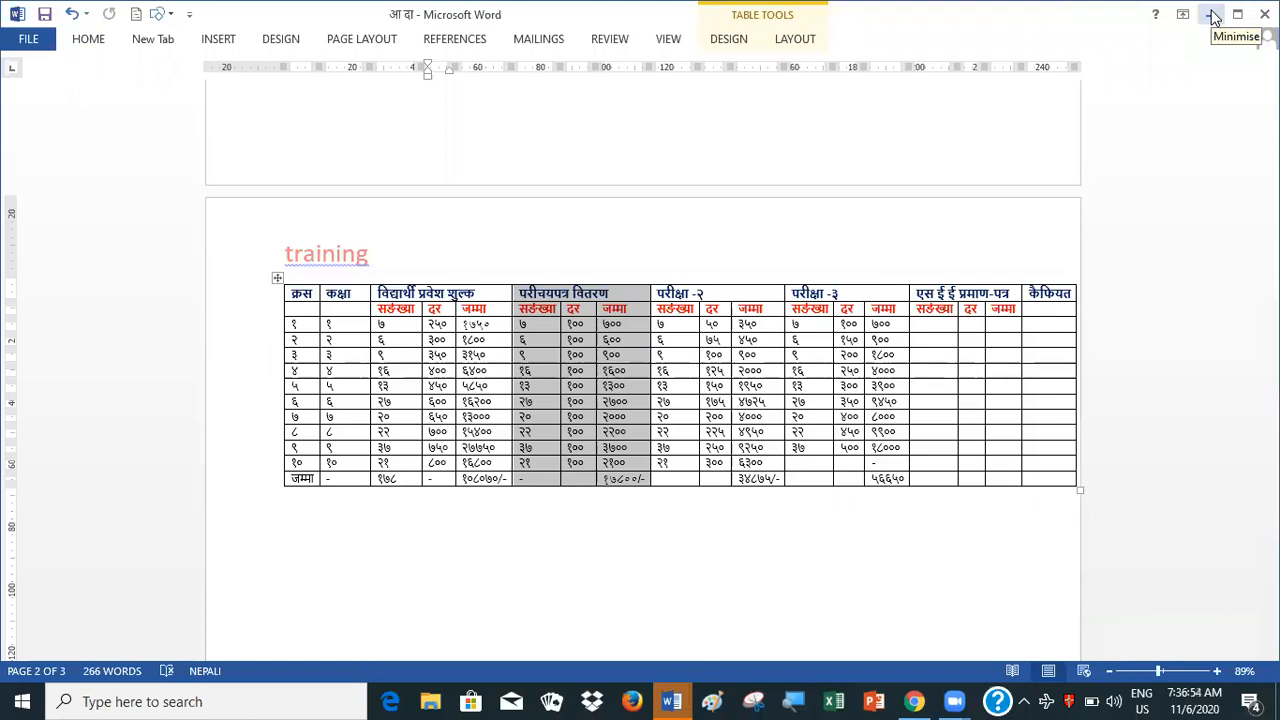
Enter the plain text 1+ 1/1+2 in the body of page 3, below the header
click(504, 564)
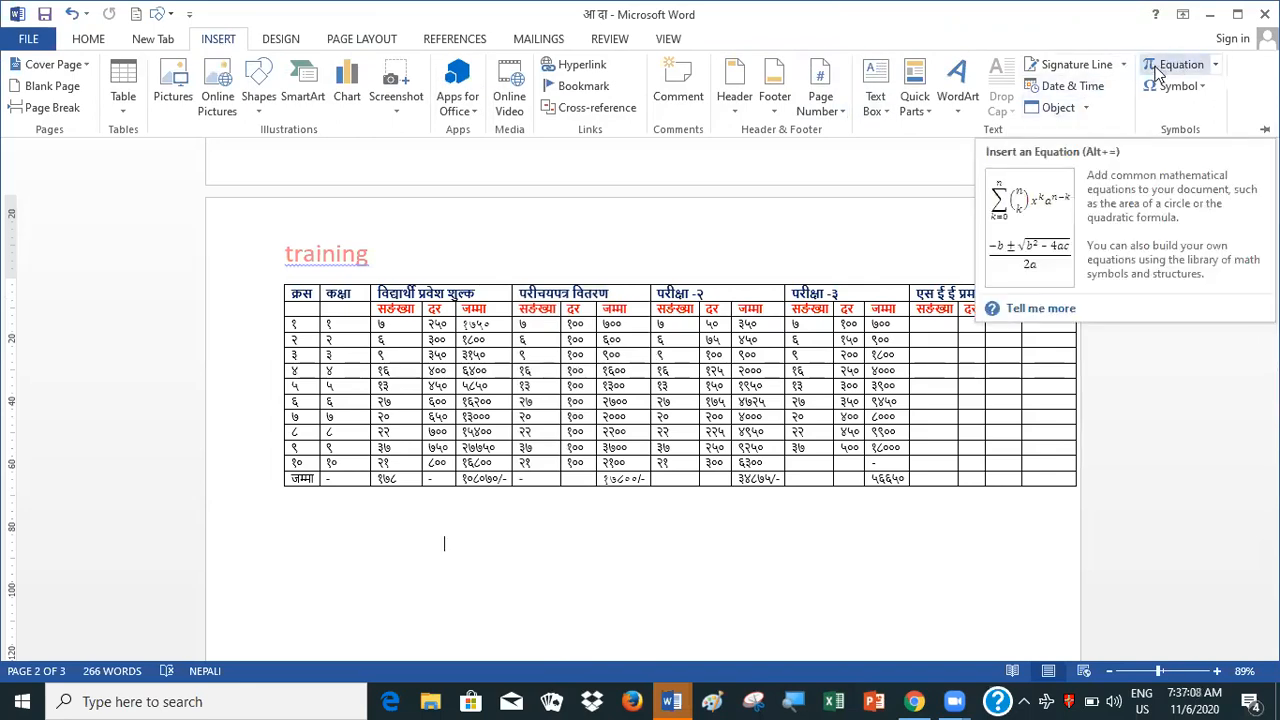
click(631, 627)
text(1)
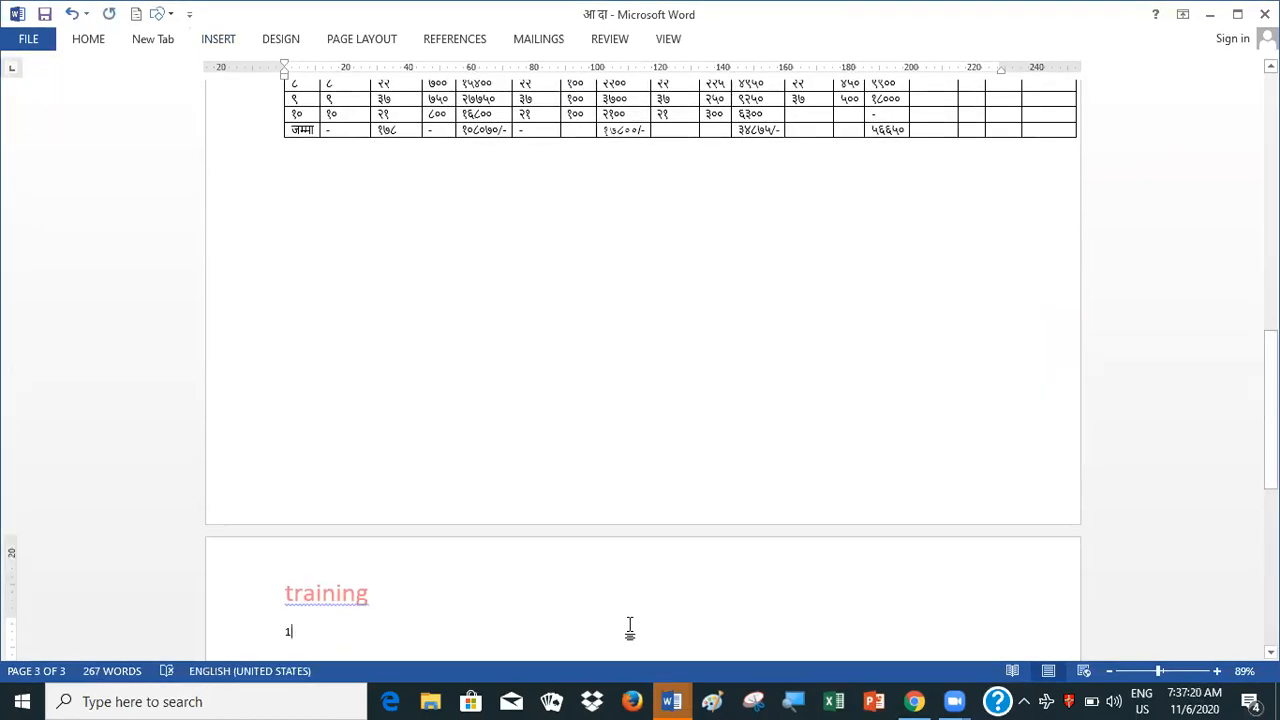
text(+ 1)
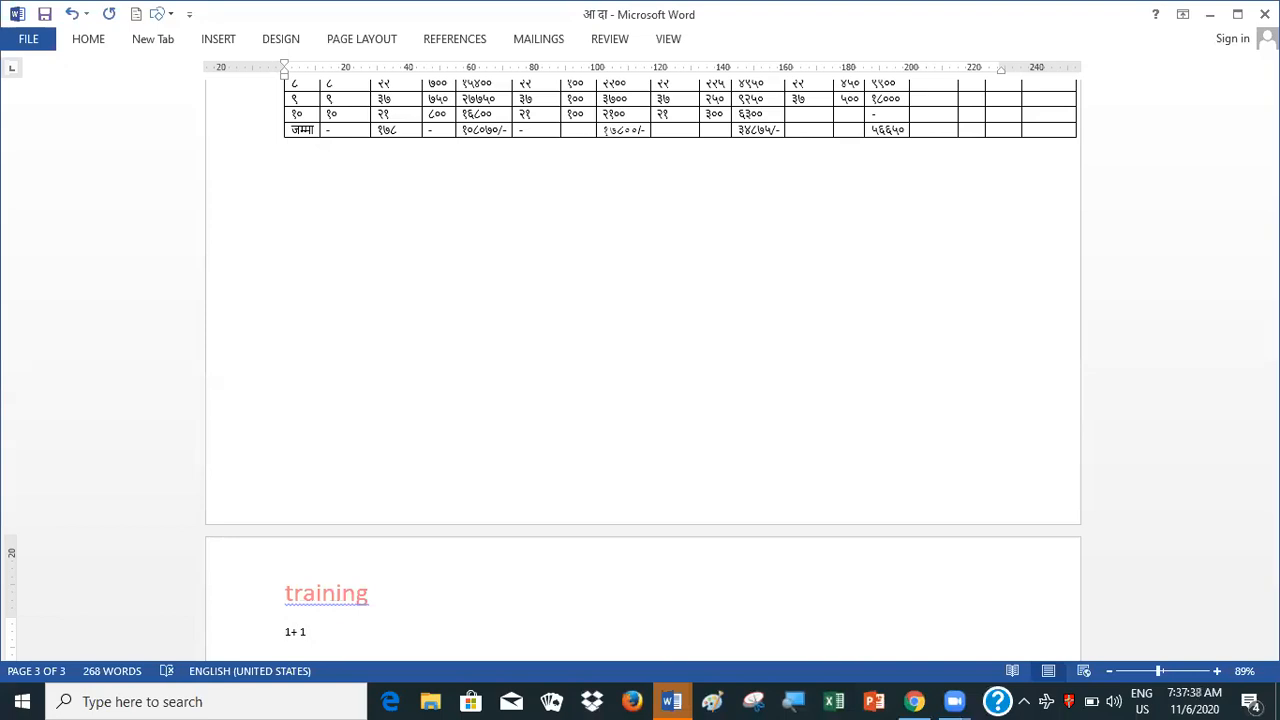
text(=)
key(BackSpace)
text(/1=)
key(BackSpace)
text(+2)
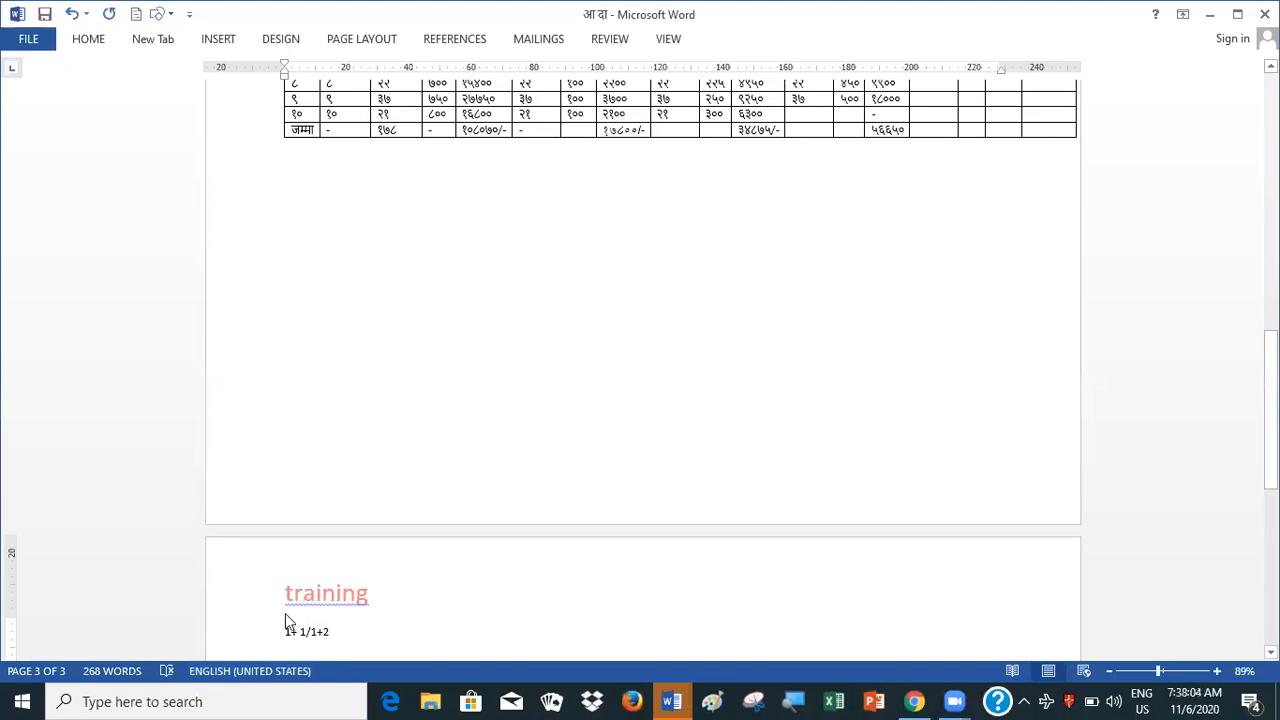
Enlarge the text 1+ 1/1+2 on page 3 to font size 22 and place the cursor at its end
drag(284, 631, 342, 632)
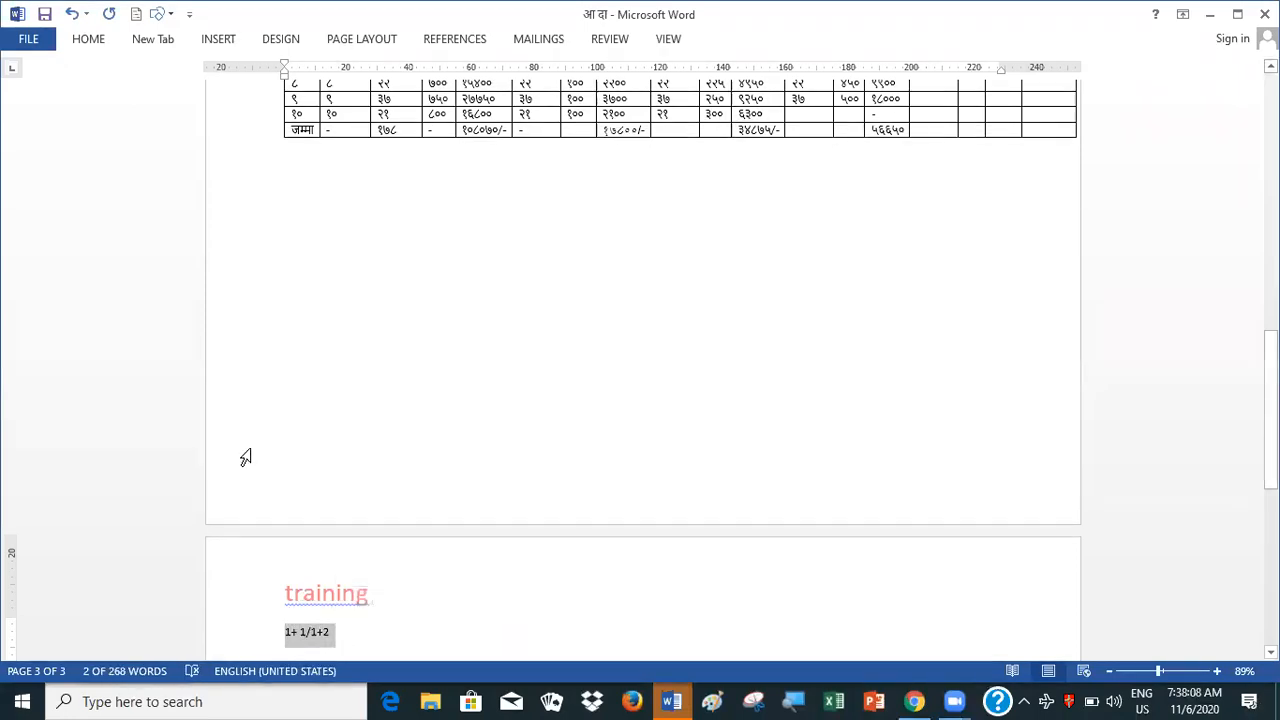
click(92, 44)
click(92, 44)
click(94, 45)
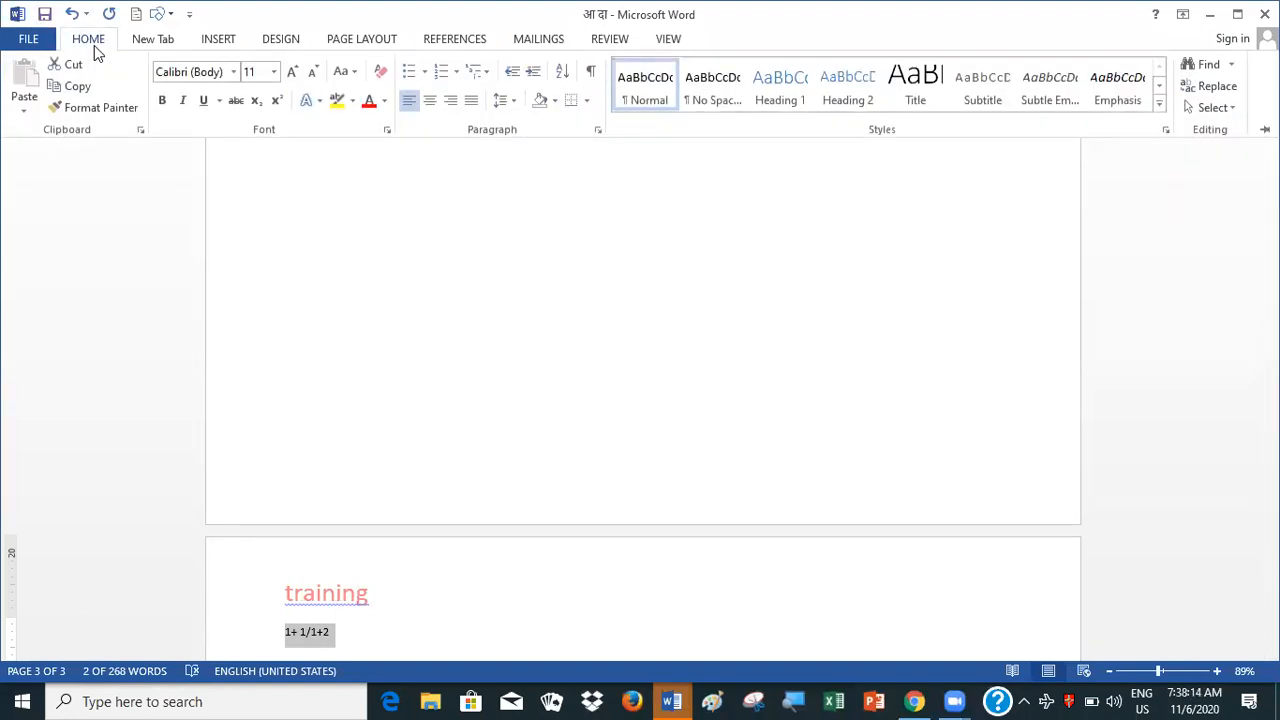
click(293, 74)
click(292, 74)
click(292, 74)
click(292, 74)
click(292, 74)
click(292, 74)
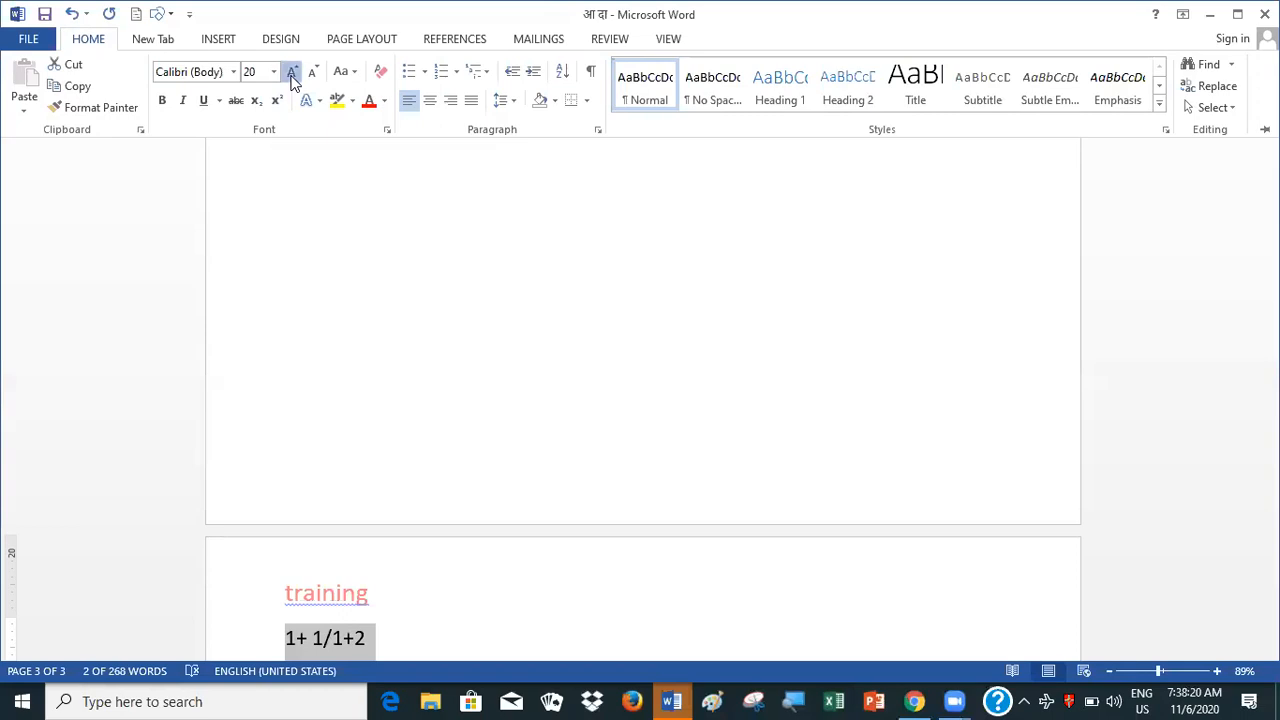
click(292, 74)
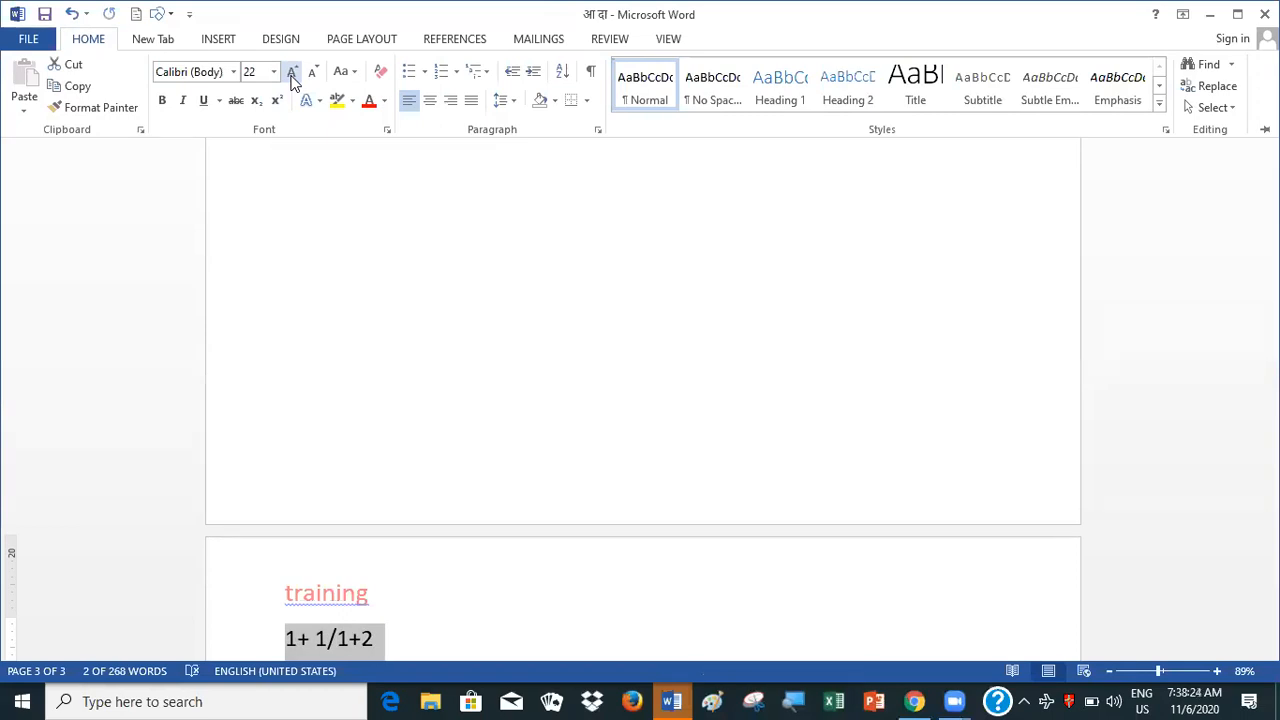
click(264, 267)
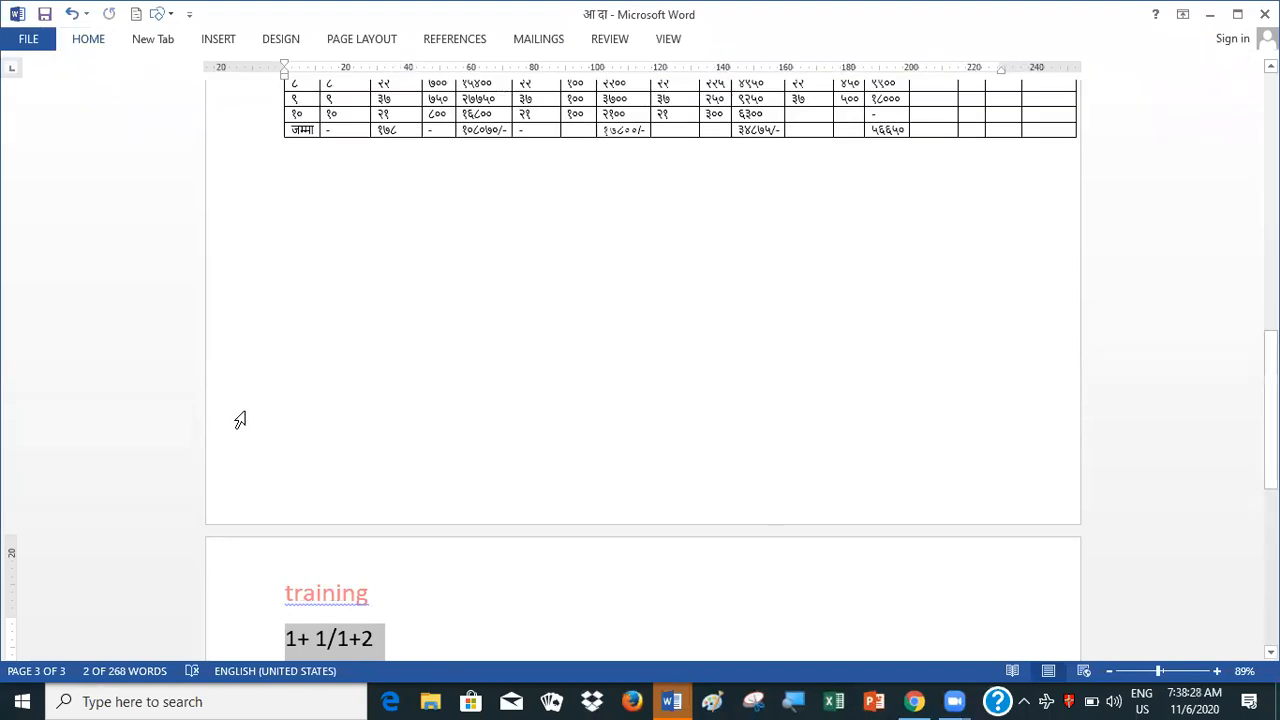
click(415, 633)
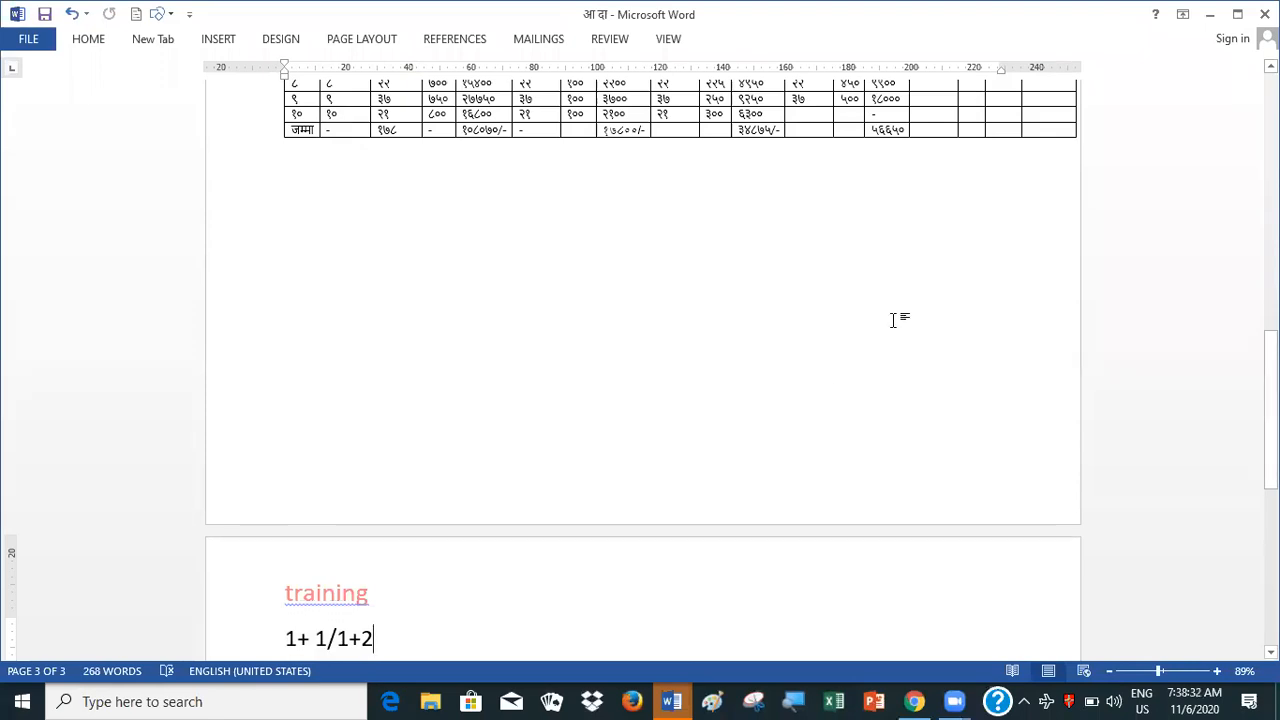
Insert a new equation at the end of the text 1+ 1/1+2 and enter 1+ in it
click(219, 45)
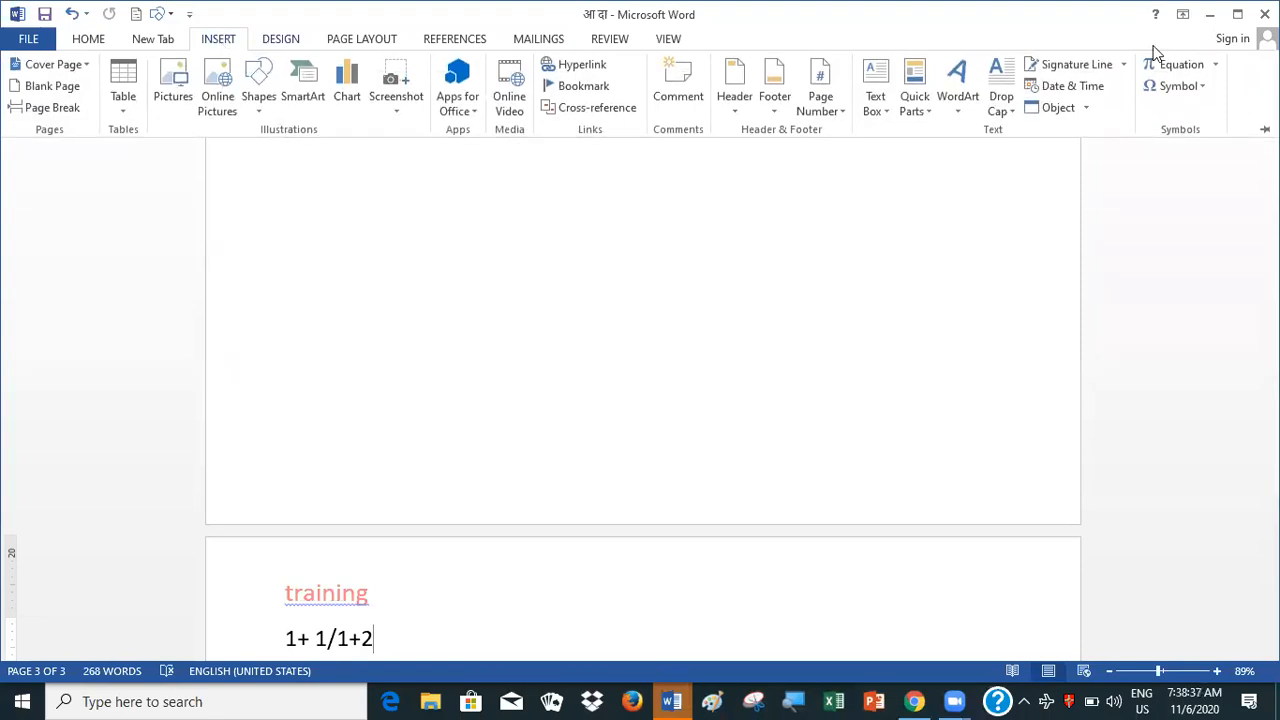
click(1172, 66)
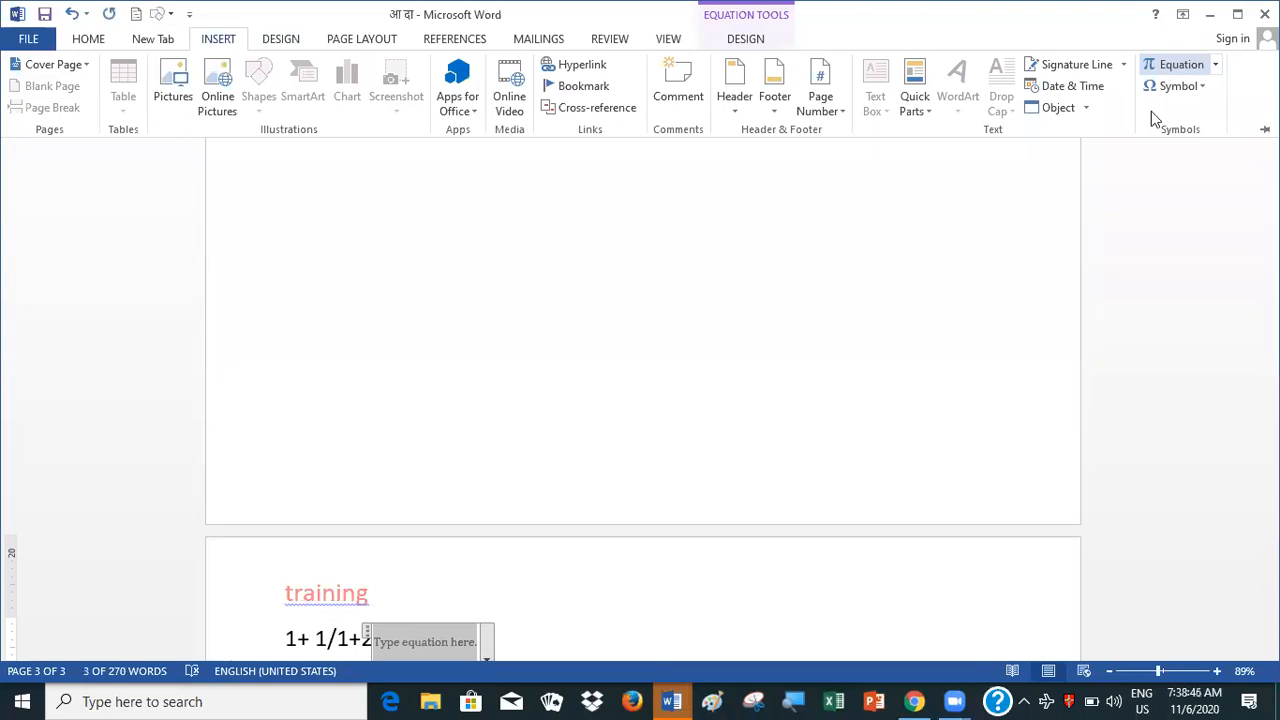
scroll(977, 489, up, 3)
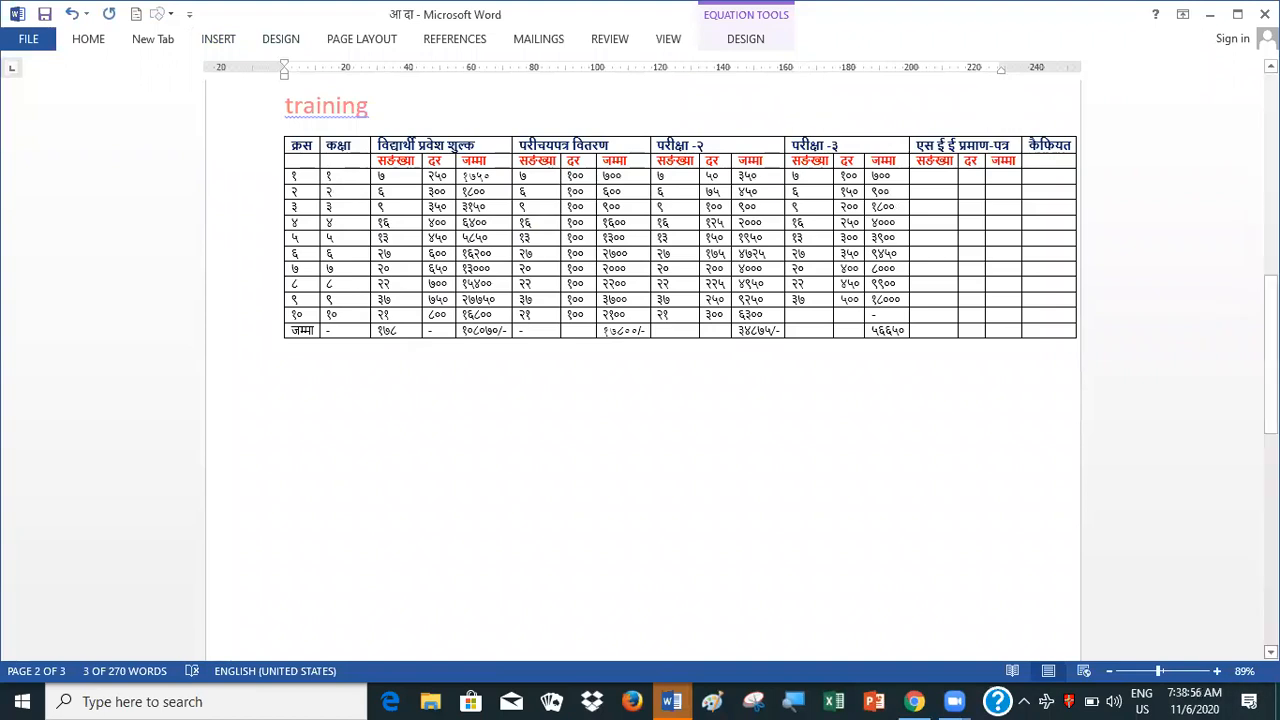
scroll(680, 360, down, 2)
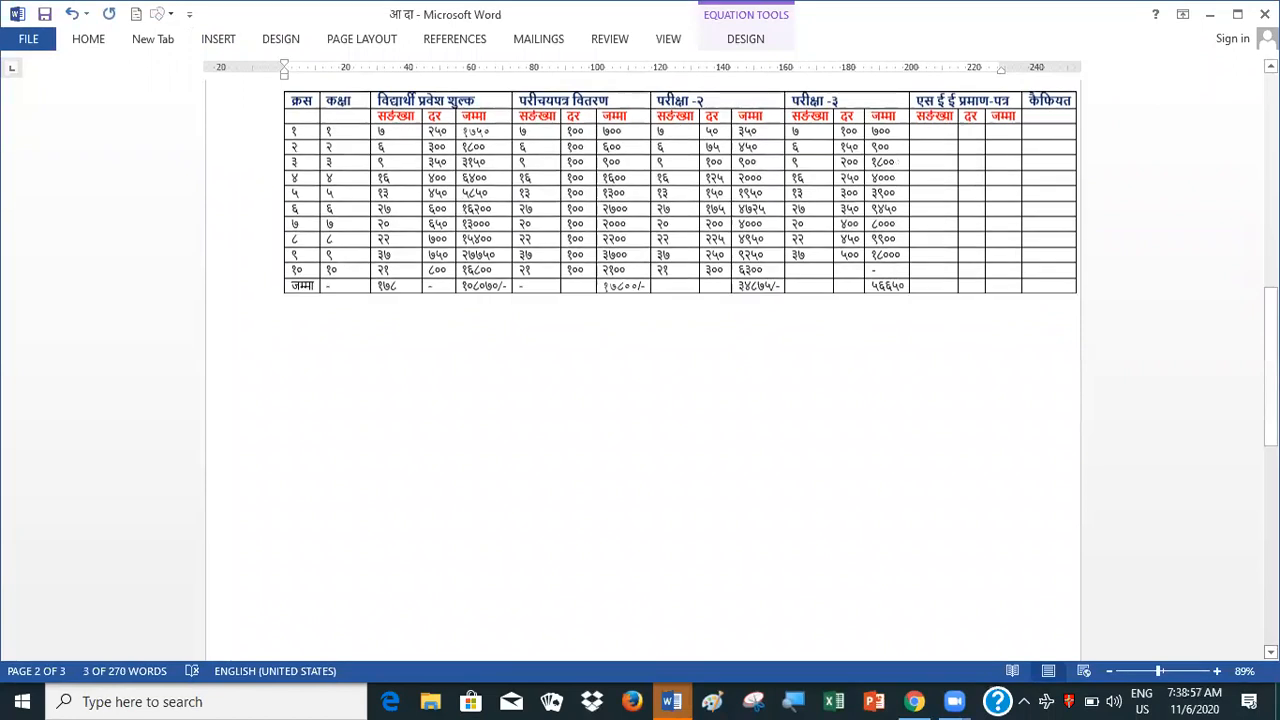
scroll(640, 360, down, 8)
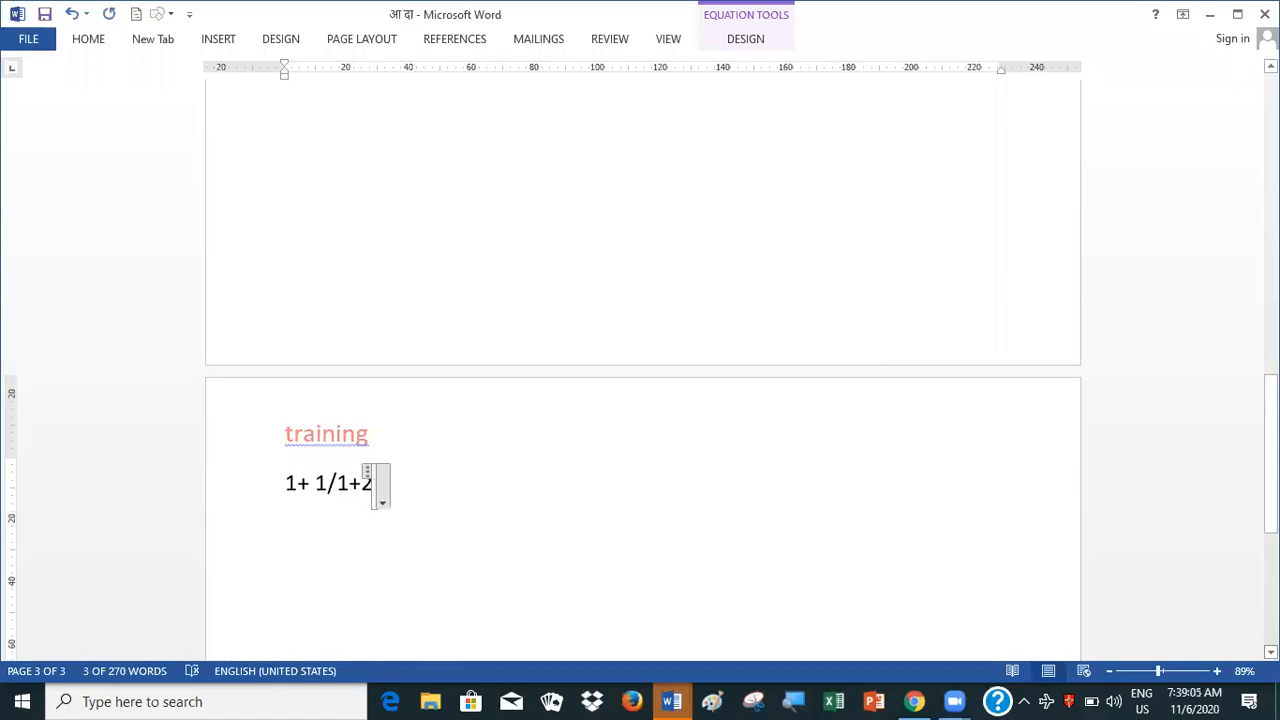
text(1)
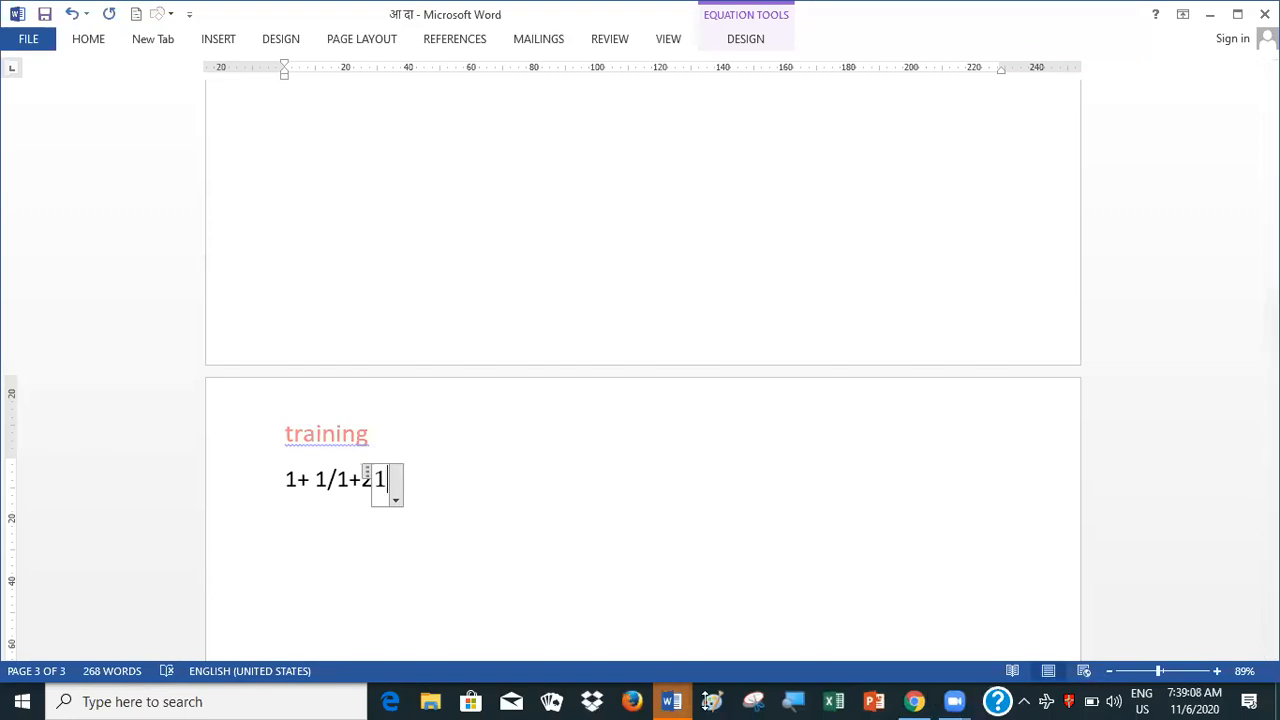
text(+)
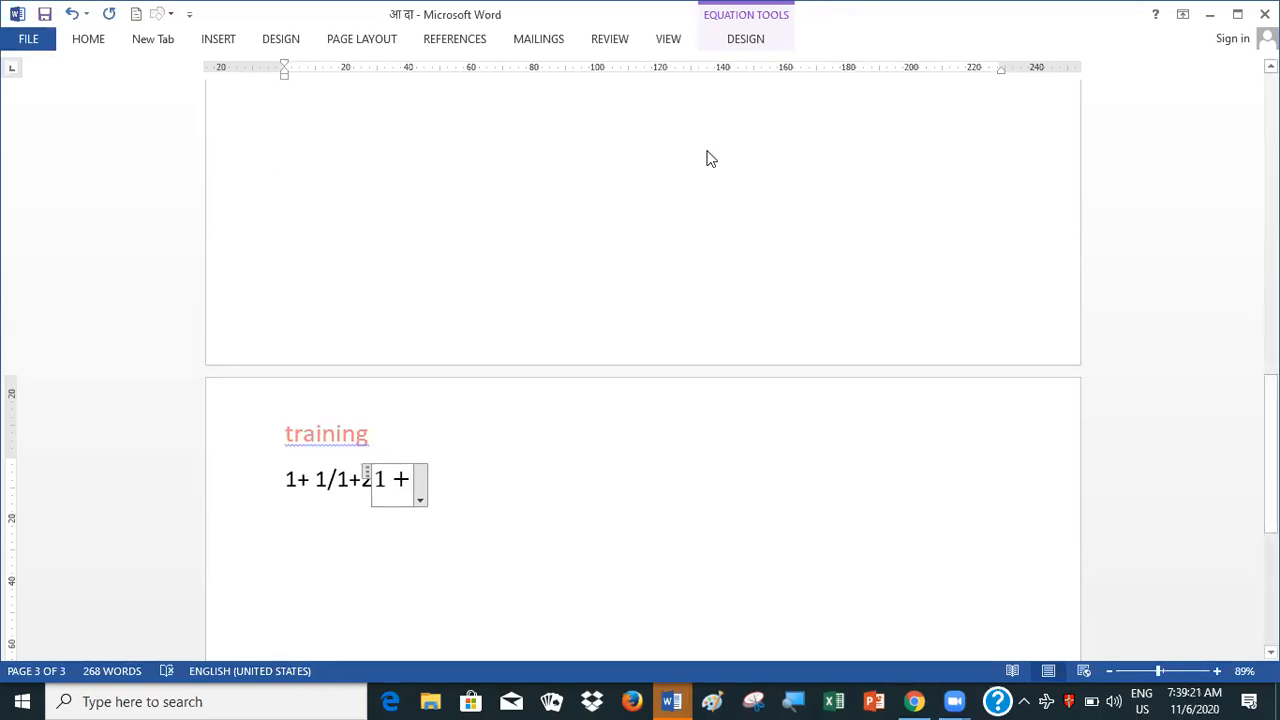
Add an empty stacked fraction after the plus sign in the equation
click(670, 42)
double_click(670, 42)
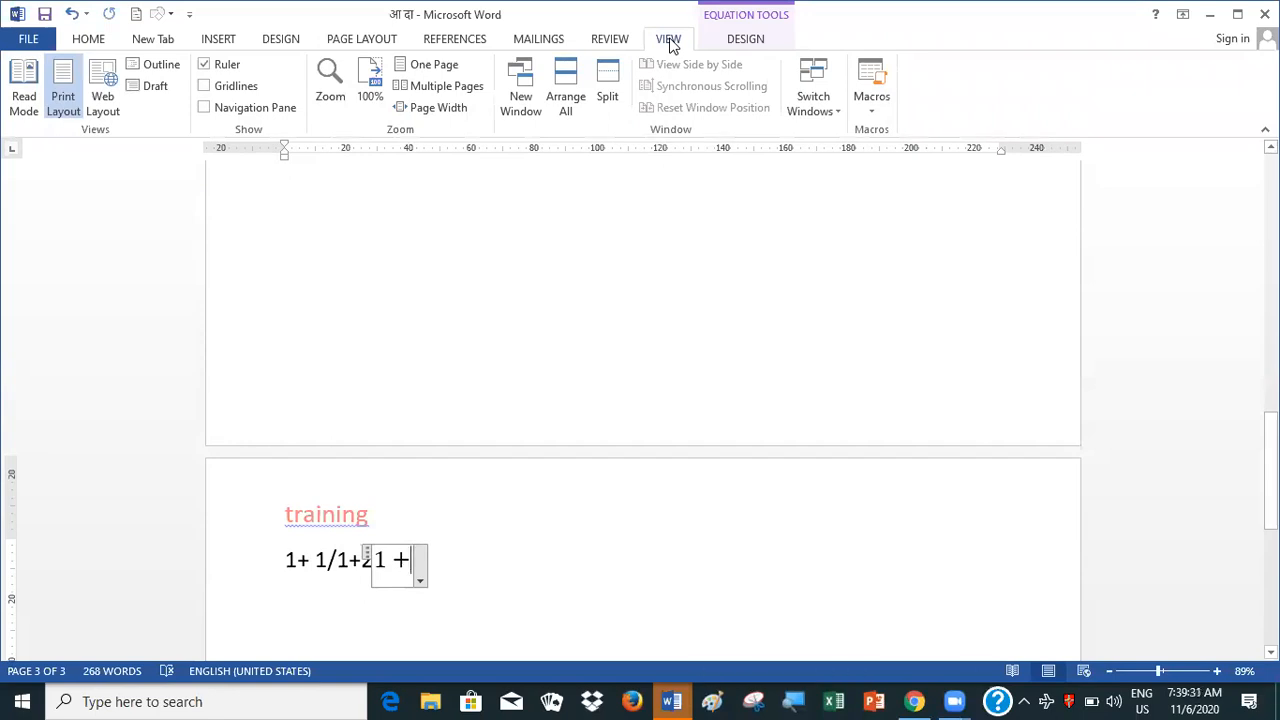
click(217, 42)
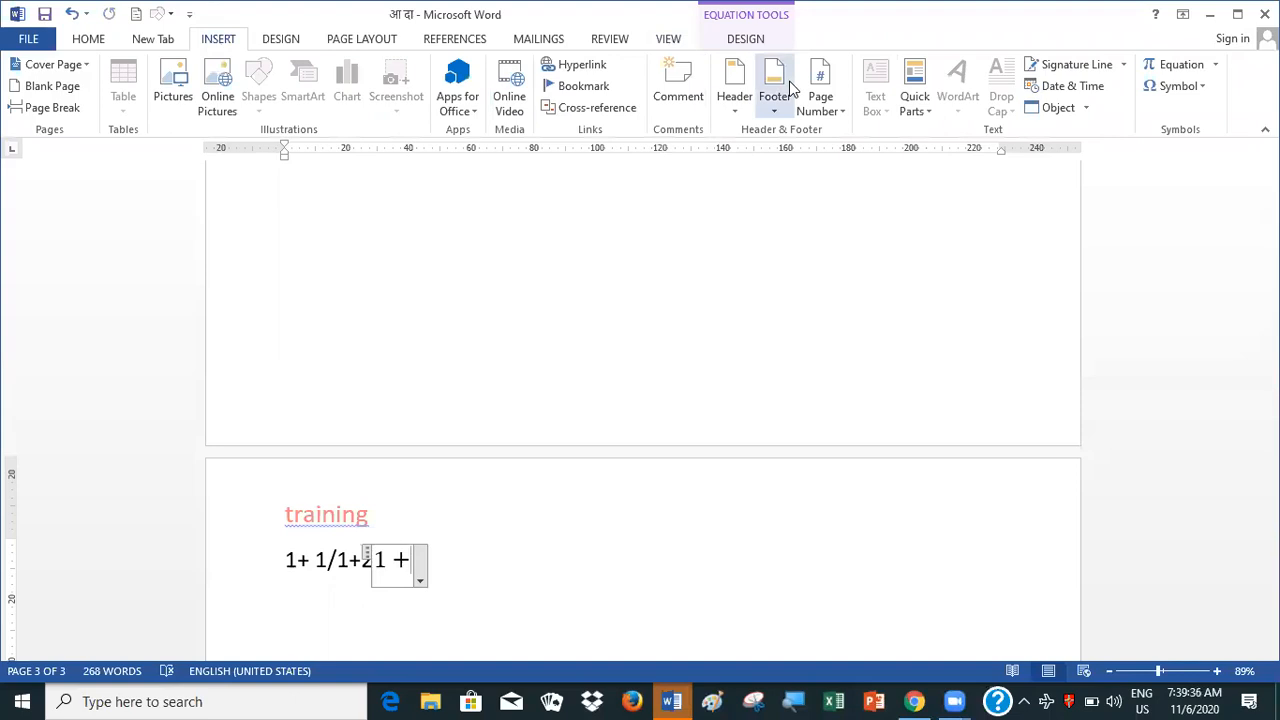
click(1168, 72)
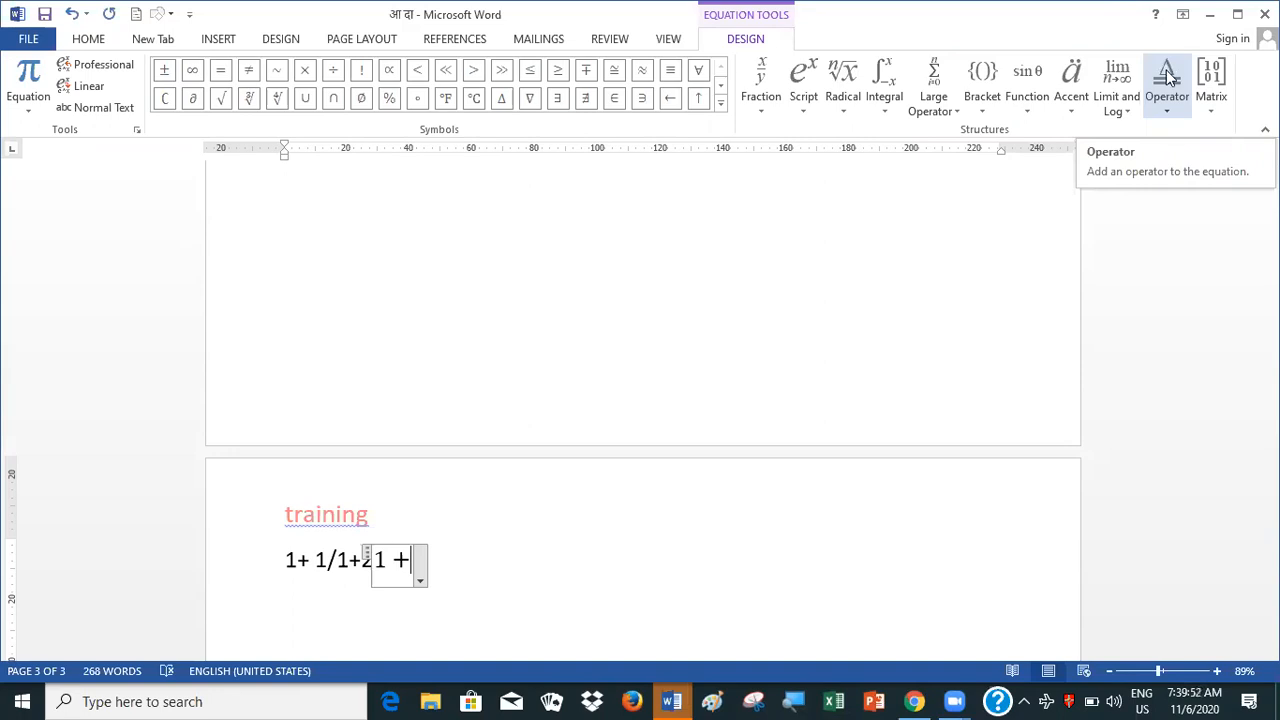
click(1166, 85)
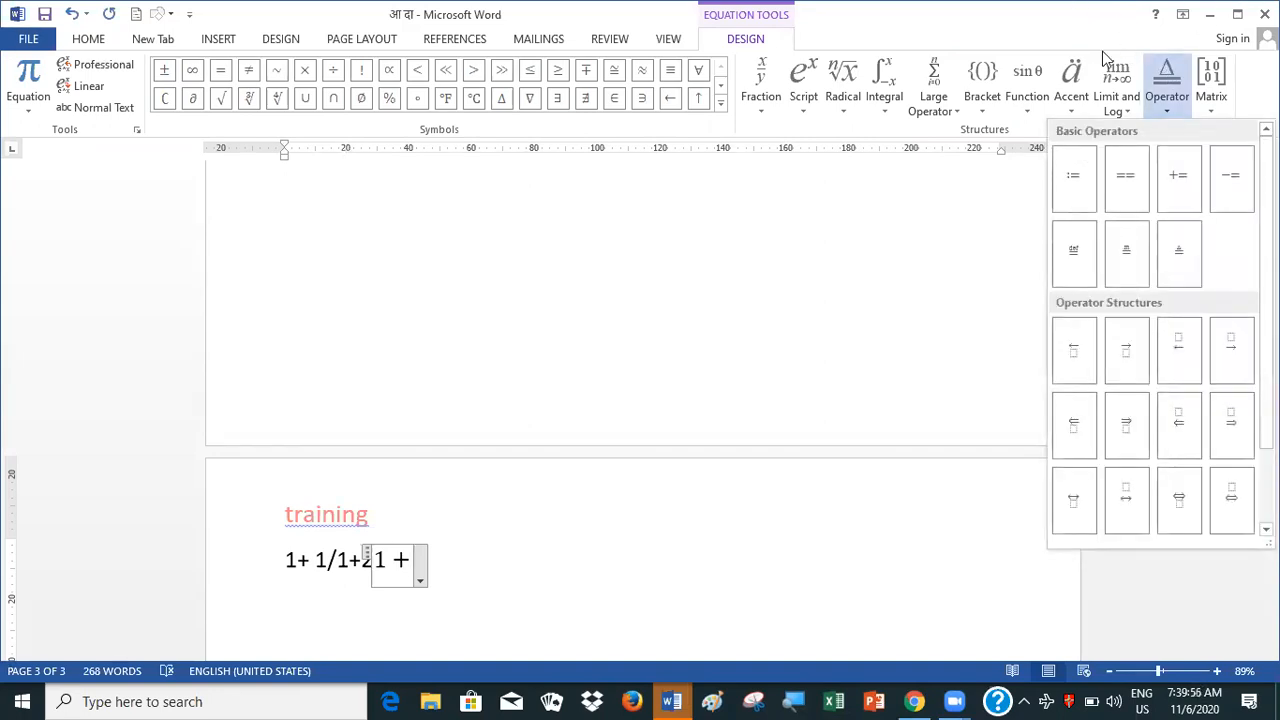
click(762, 85)
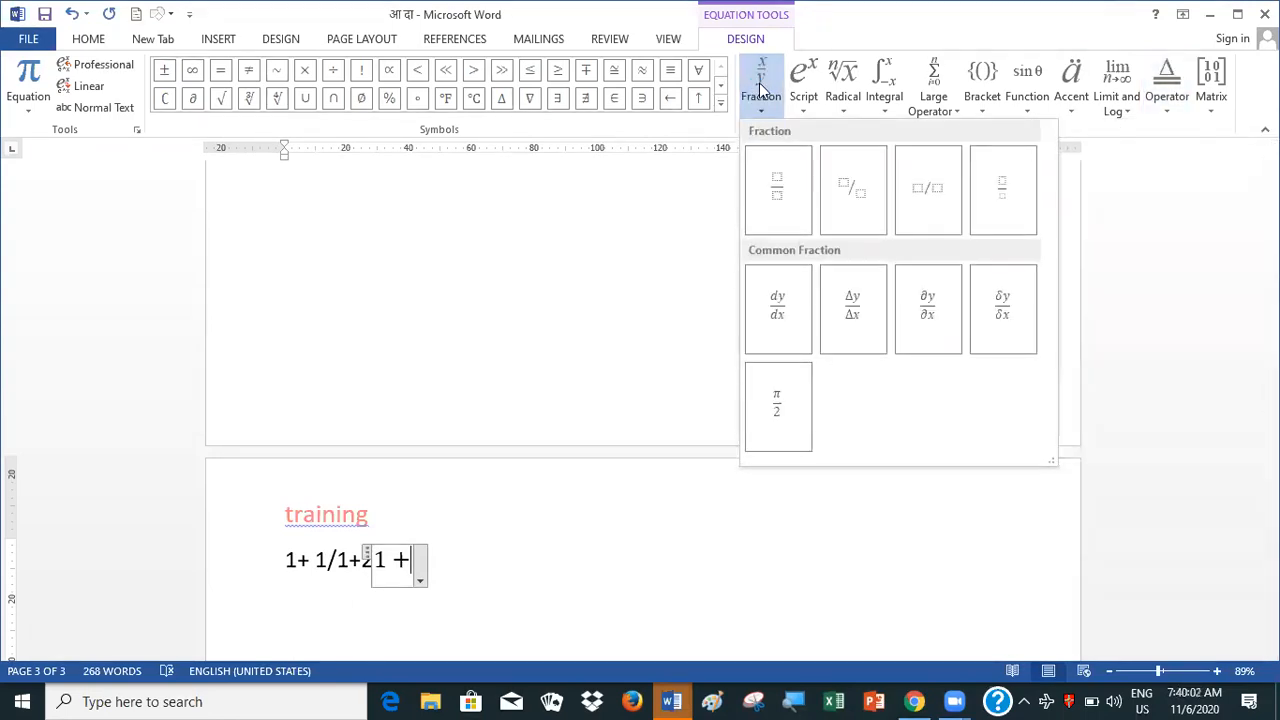
click(777, 176)
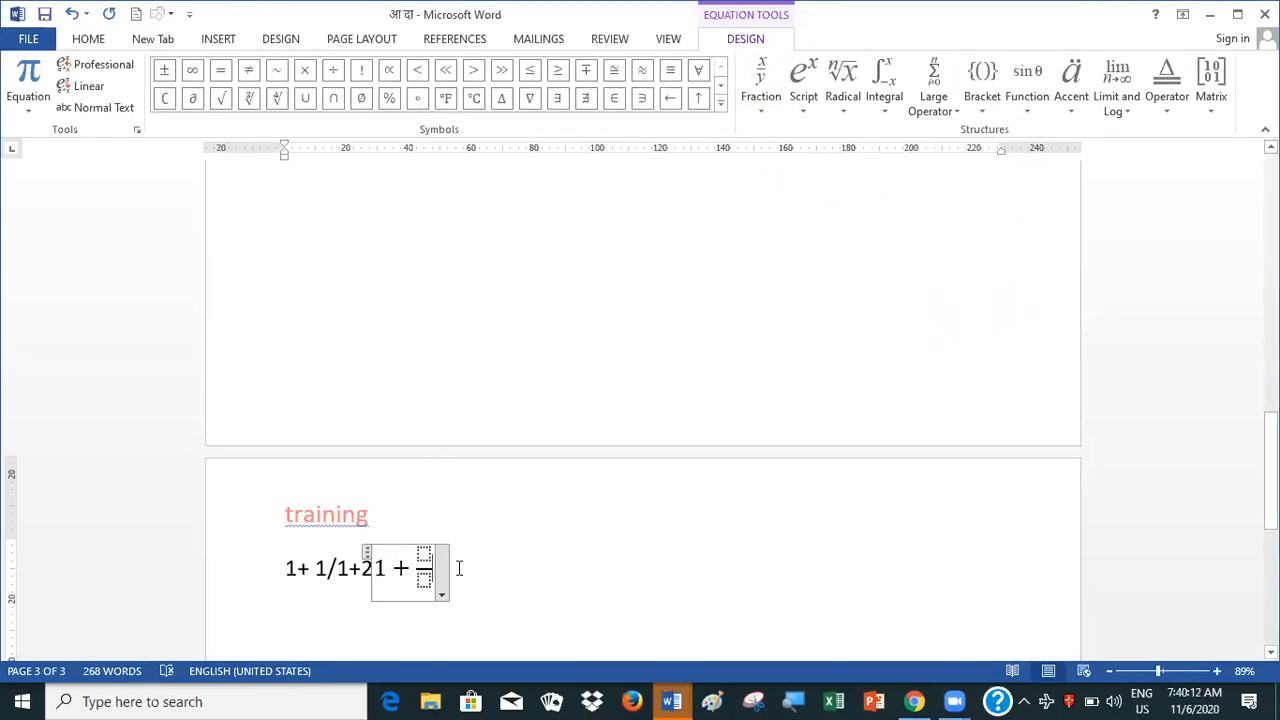
scroll(440, 572, down, 1)
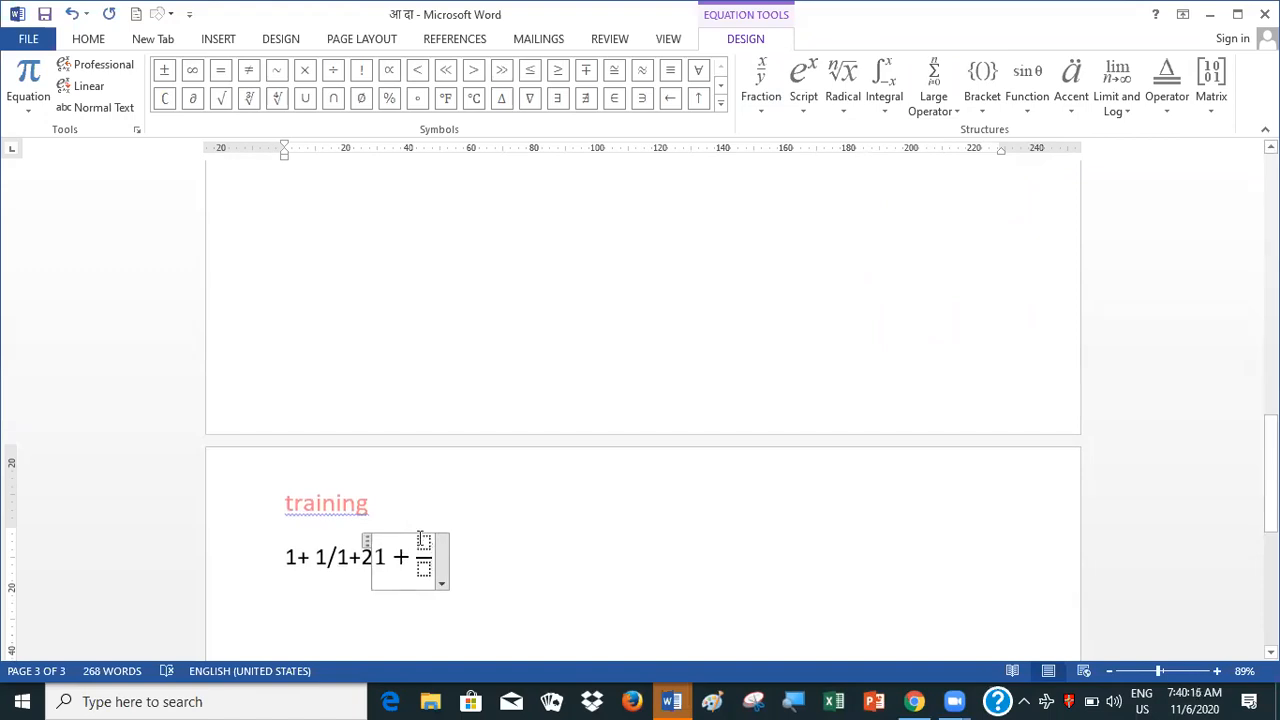
Fill the stacked fraction with numerator 1 and denominator 1
click(424, 540)
text(1)
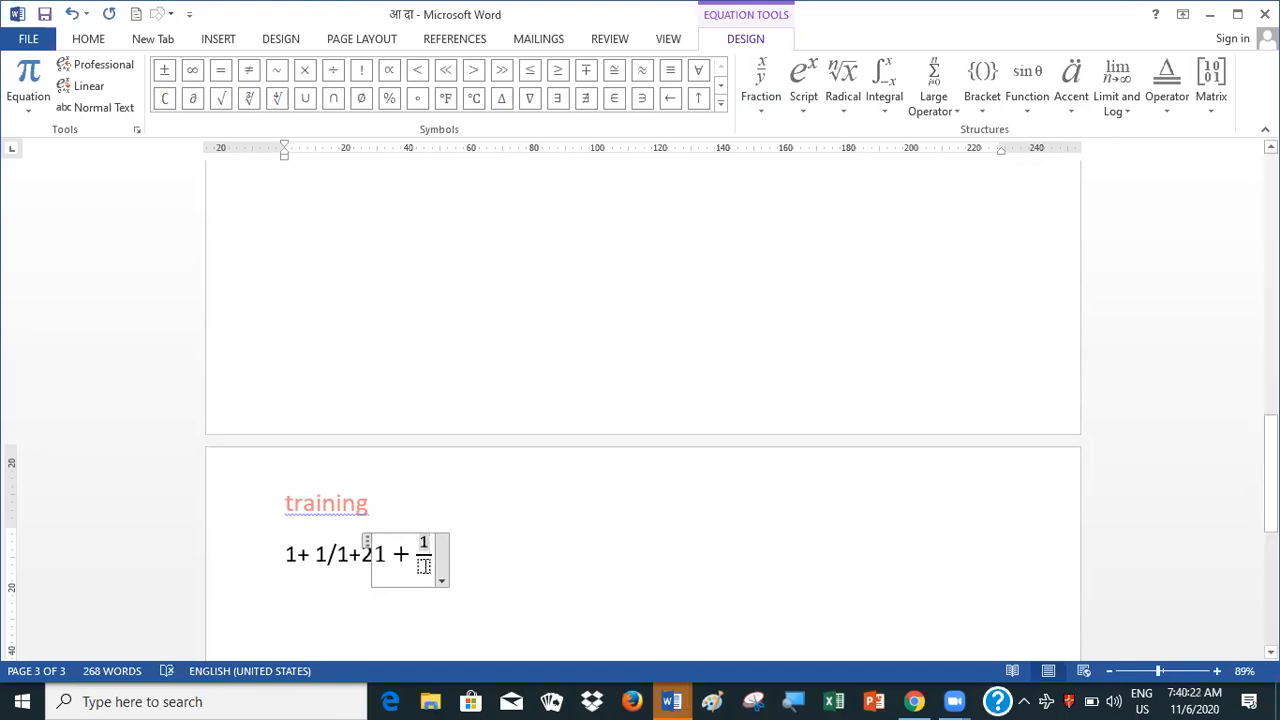
click(424, 566)
text(1)
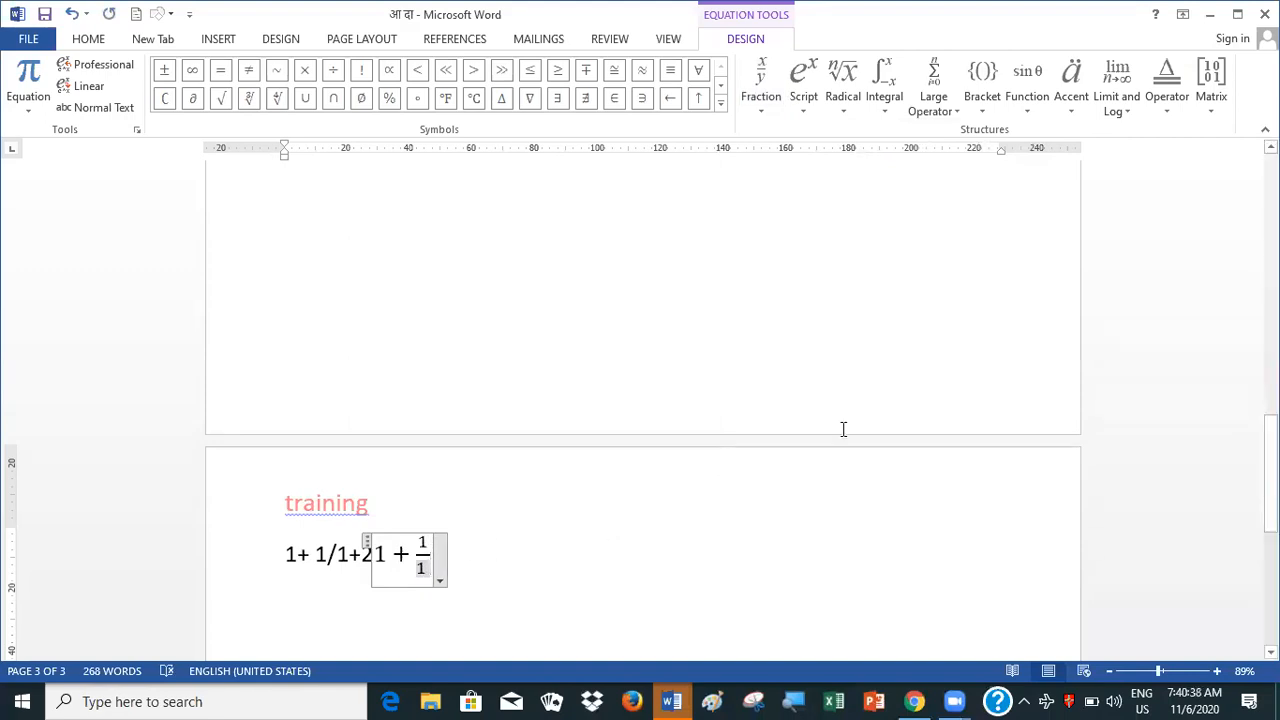
Append + 2 after the fraction in the equation and leave the equation
click(428, 545)
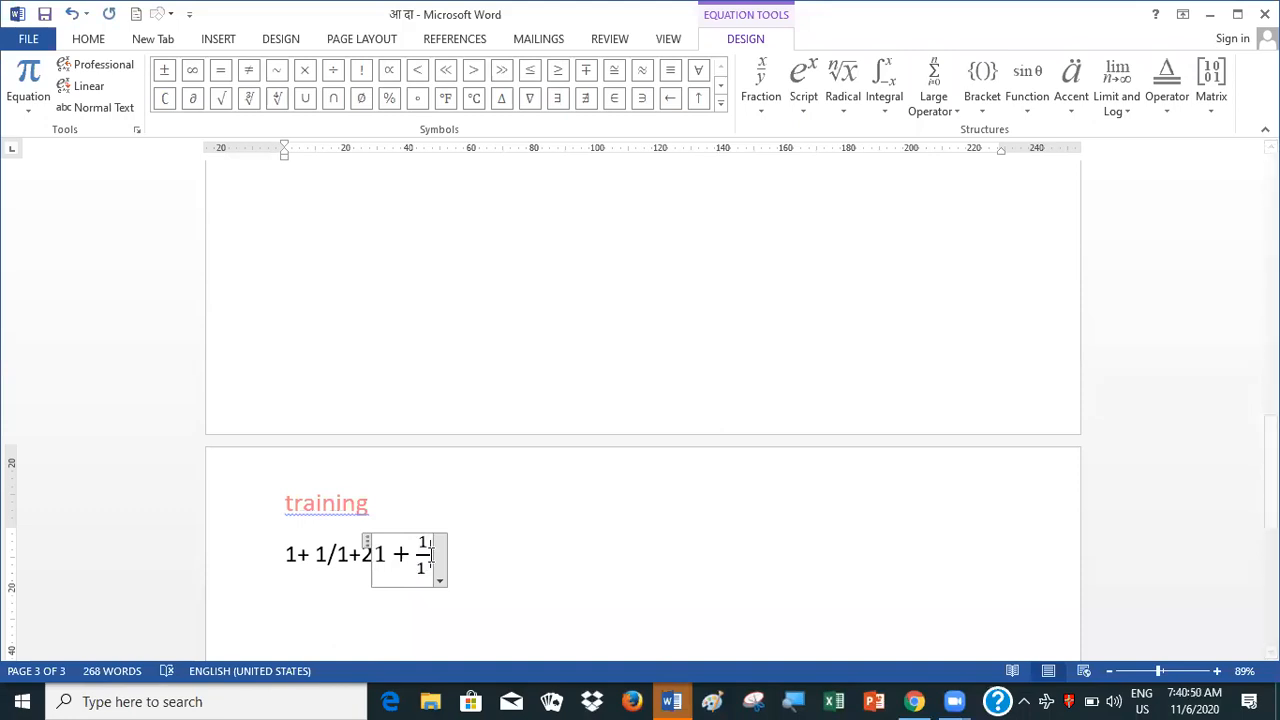
click(432, 553)
text(+ )
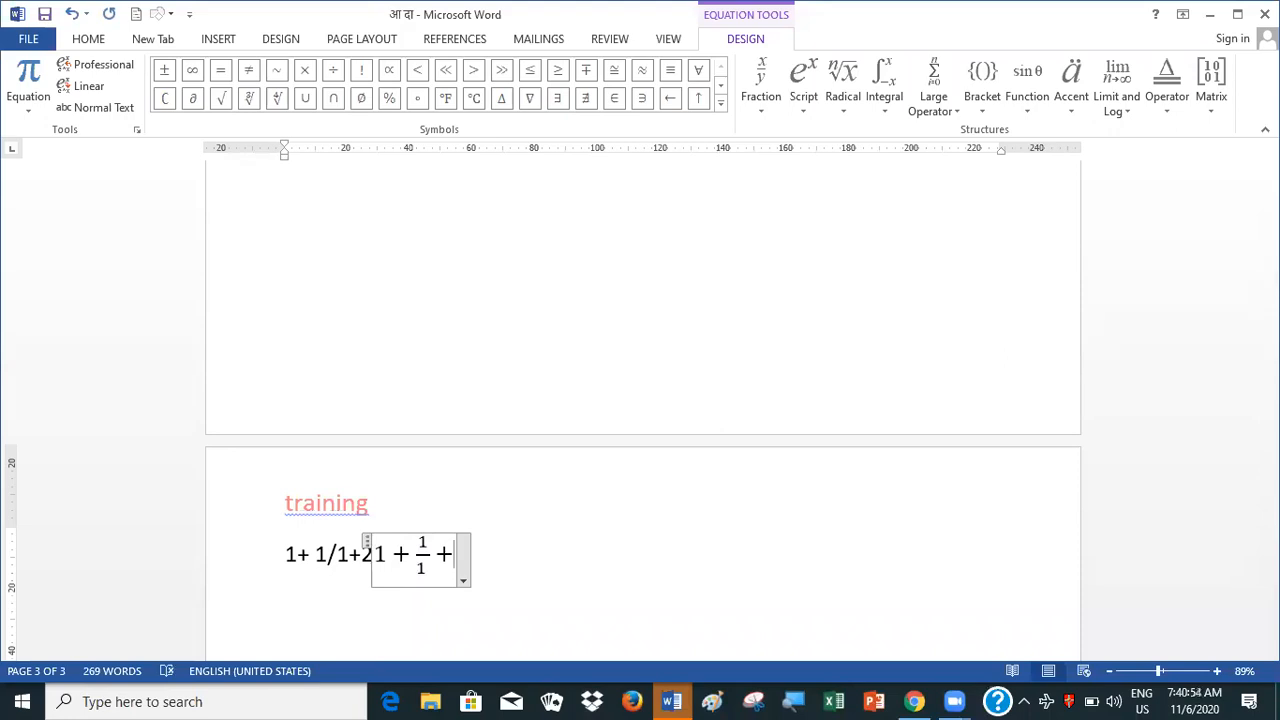
text(2)
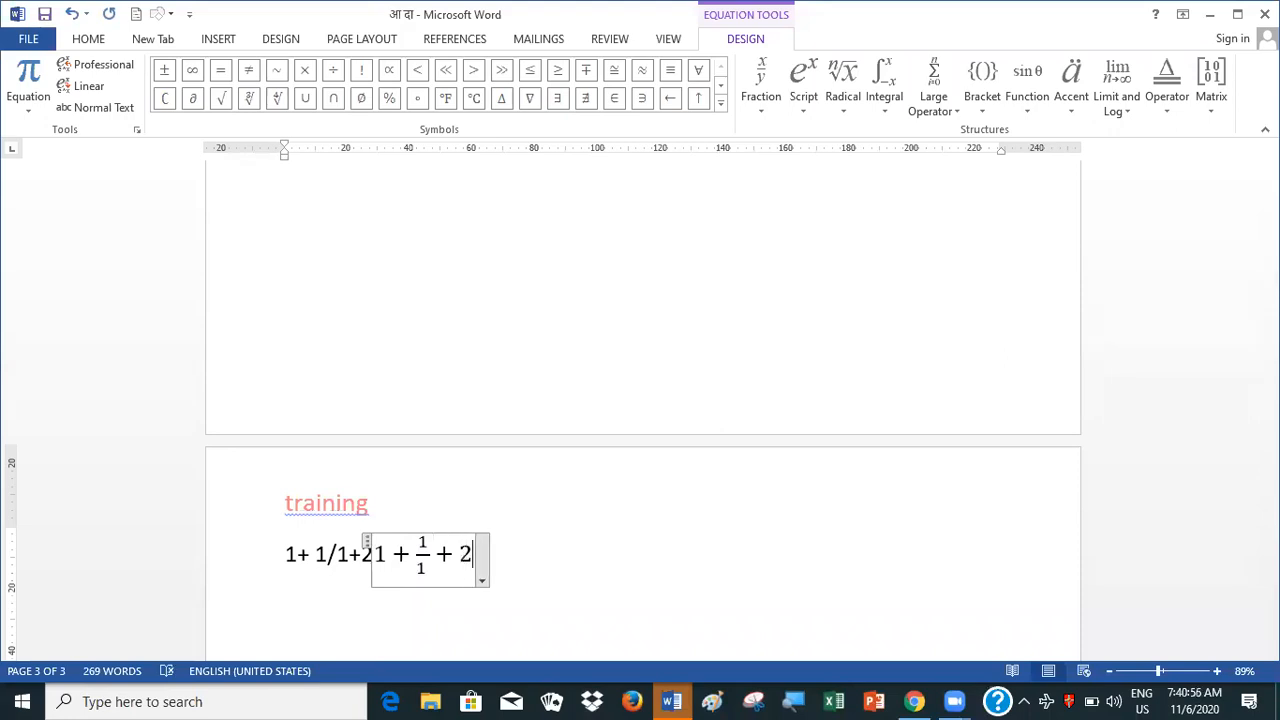
click(517, 562)
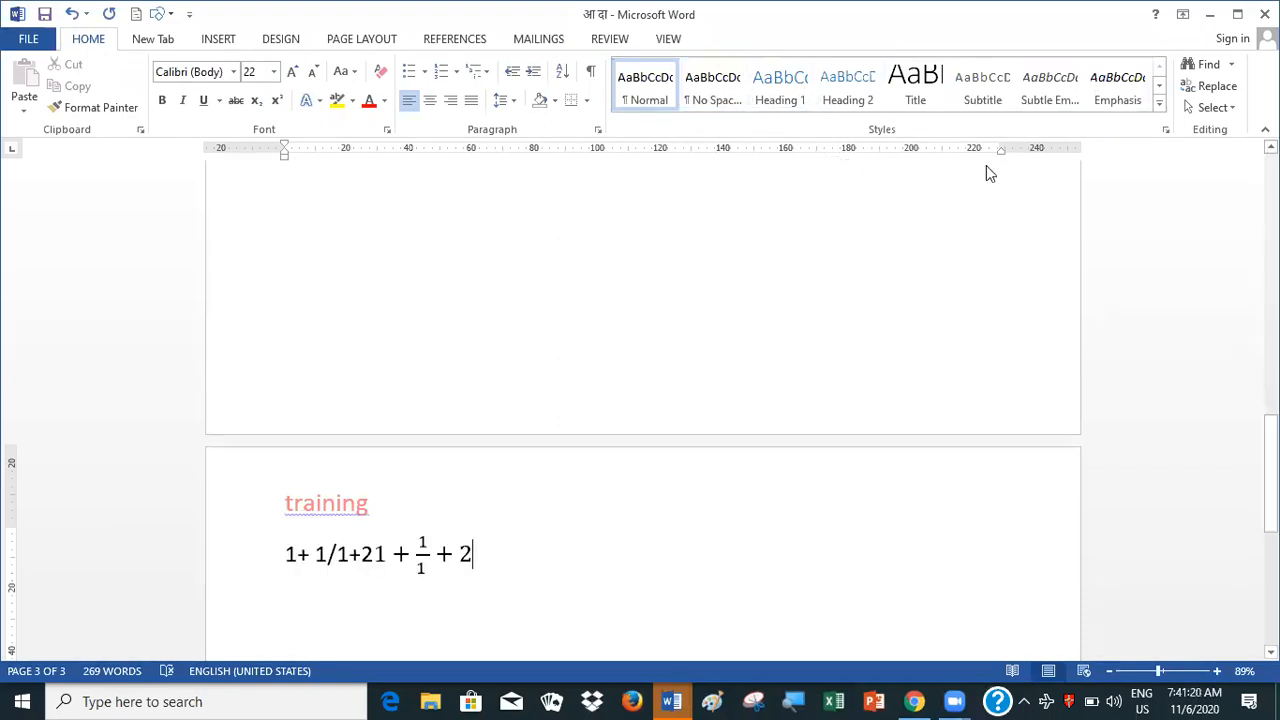
Append an empty integral with side limits after the final 2 in the equation
click(221, 39)
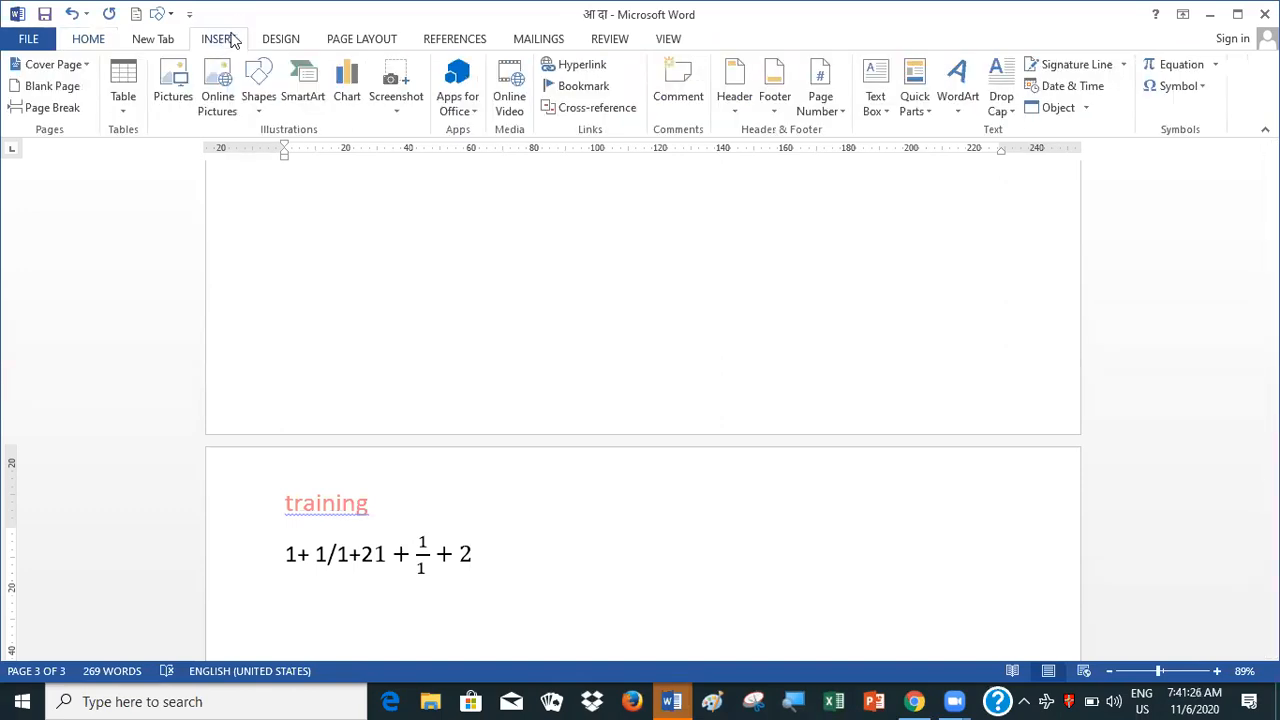
click(1203, 66)
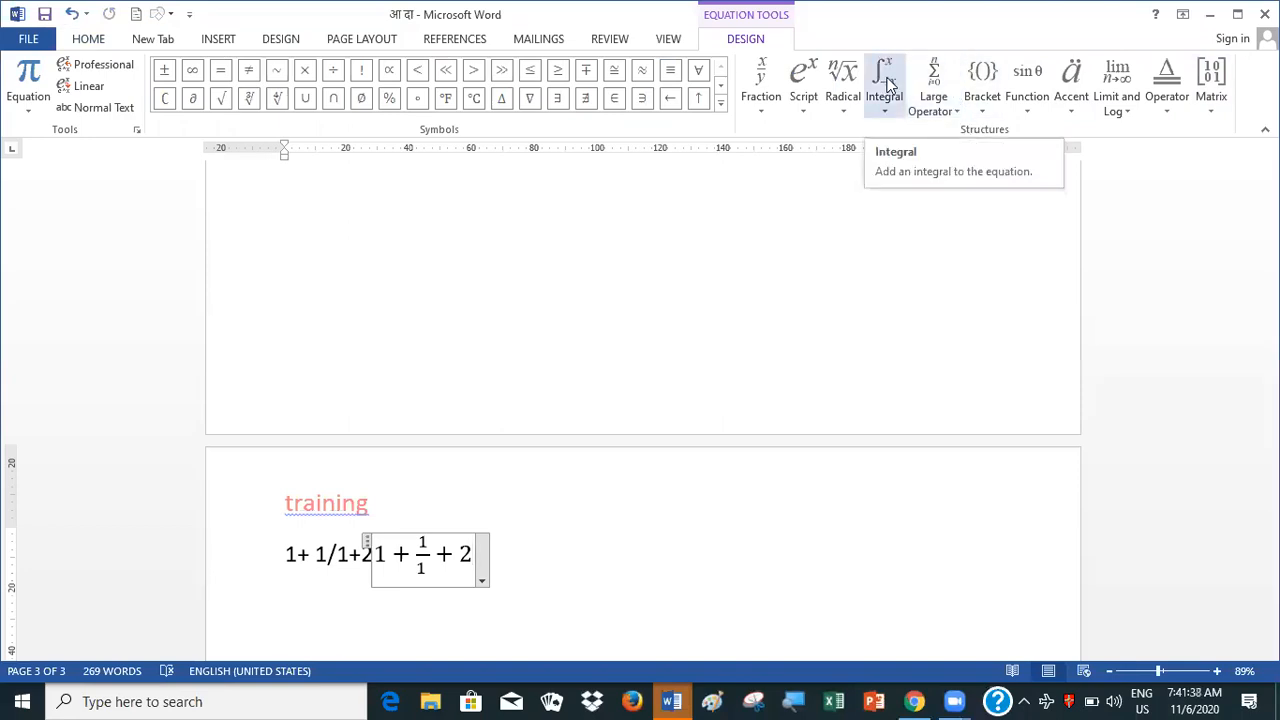
click(886, 82)
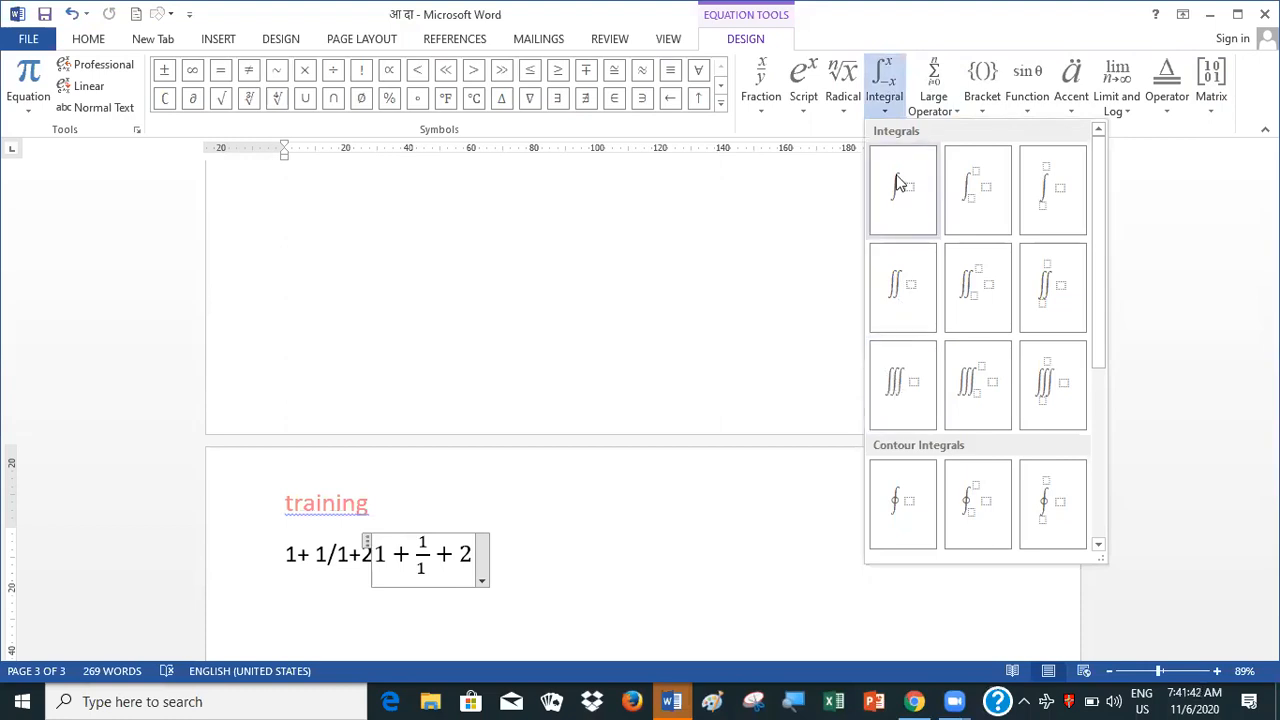
click(968, 192)
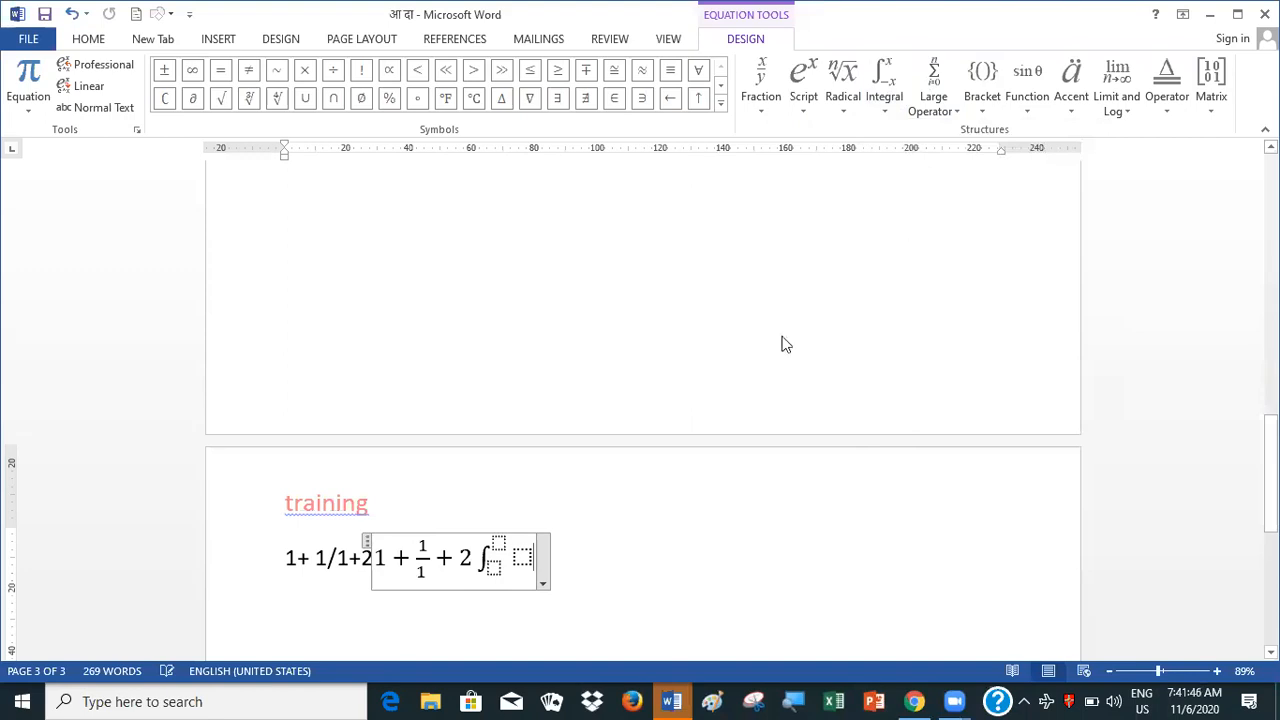
Set the integral's upper limit to 2 and its lower limit to 1
click(504, 541)
text(2)
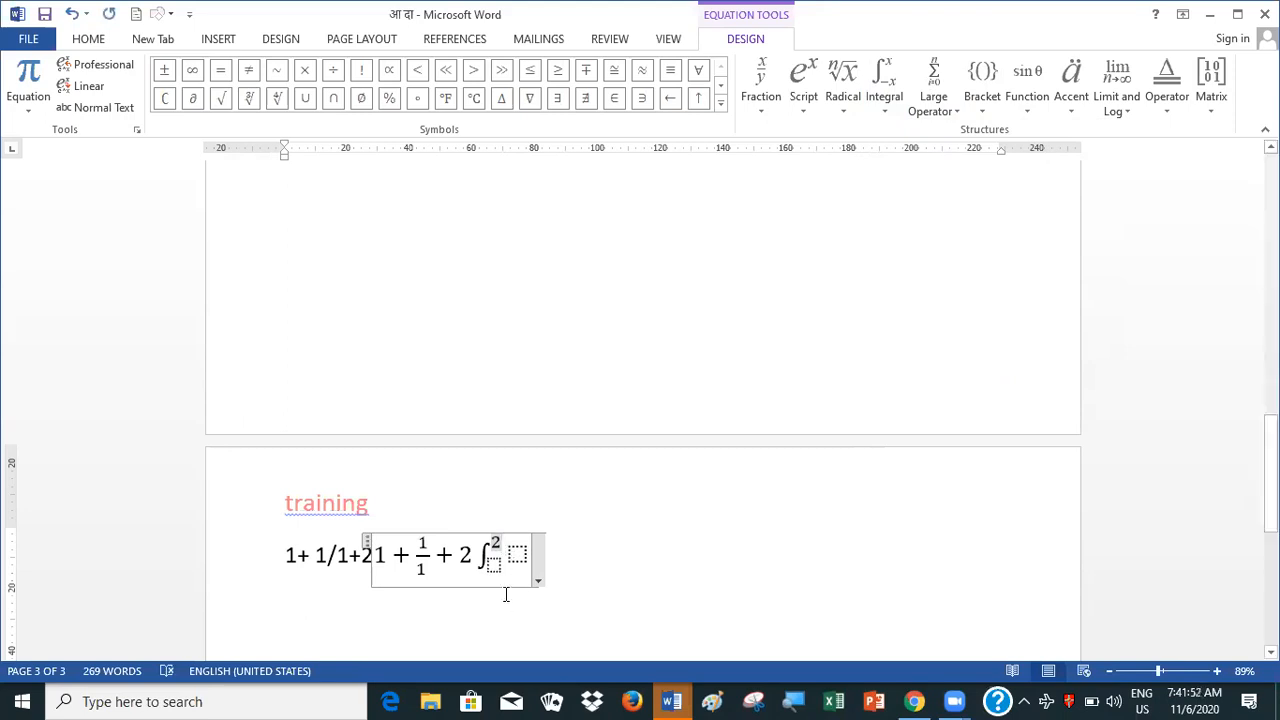
click(493, 564)
text(1)
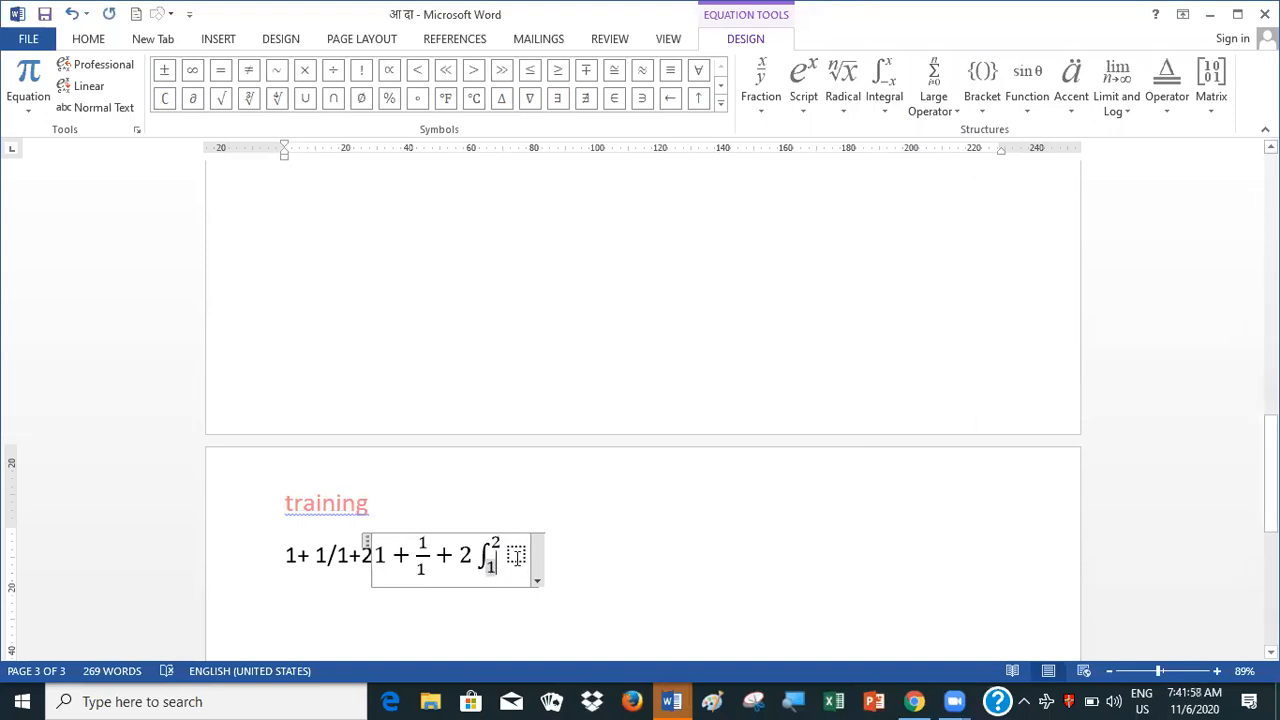
Enter dx as the integrand of the integral and leave the equation
double_click(517, 560)
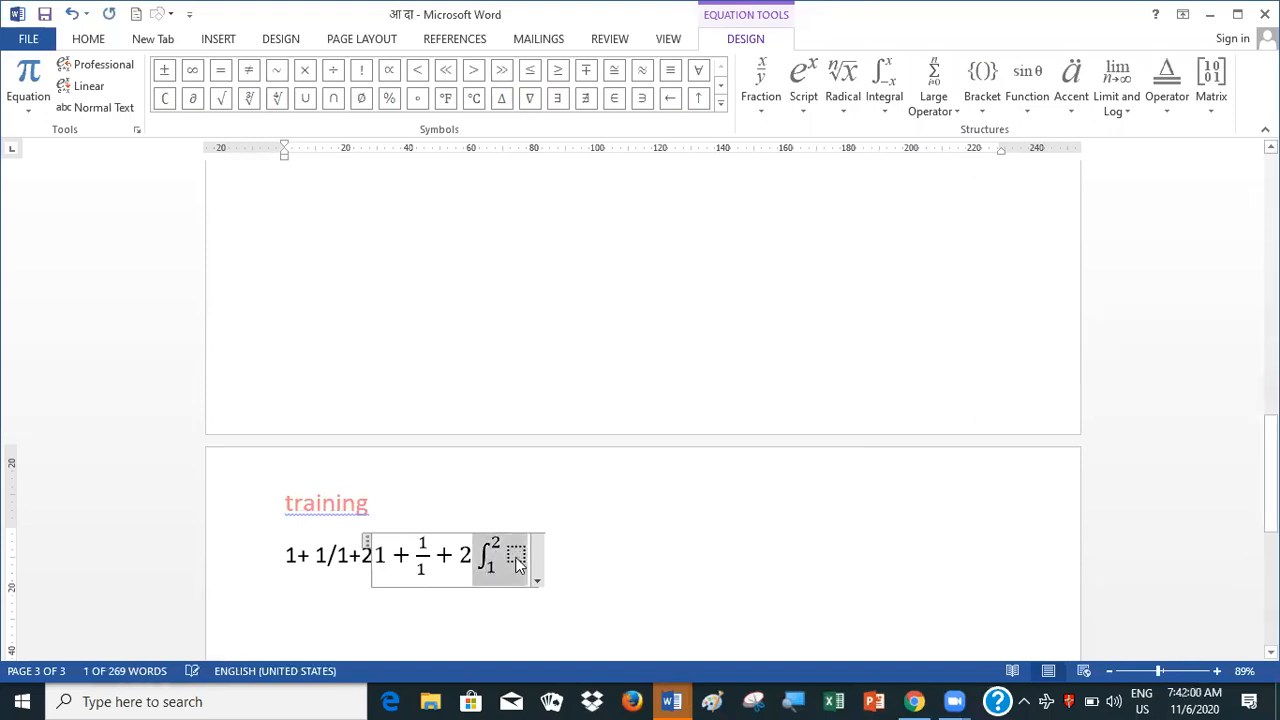
click(516, 558)
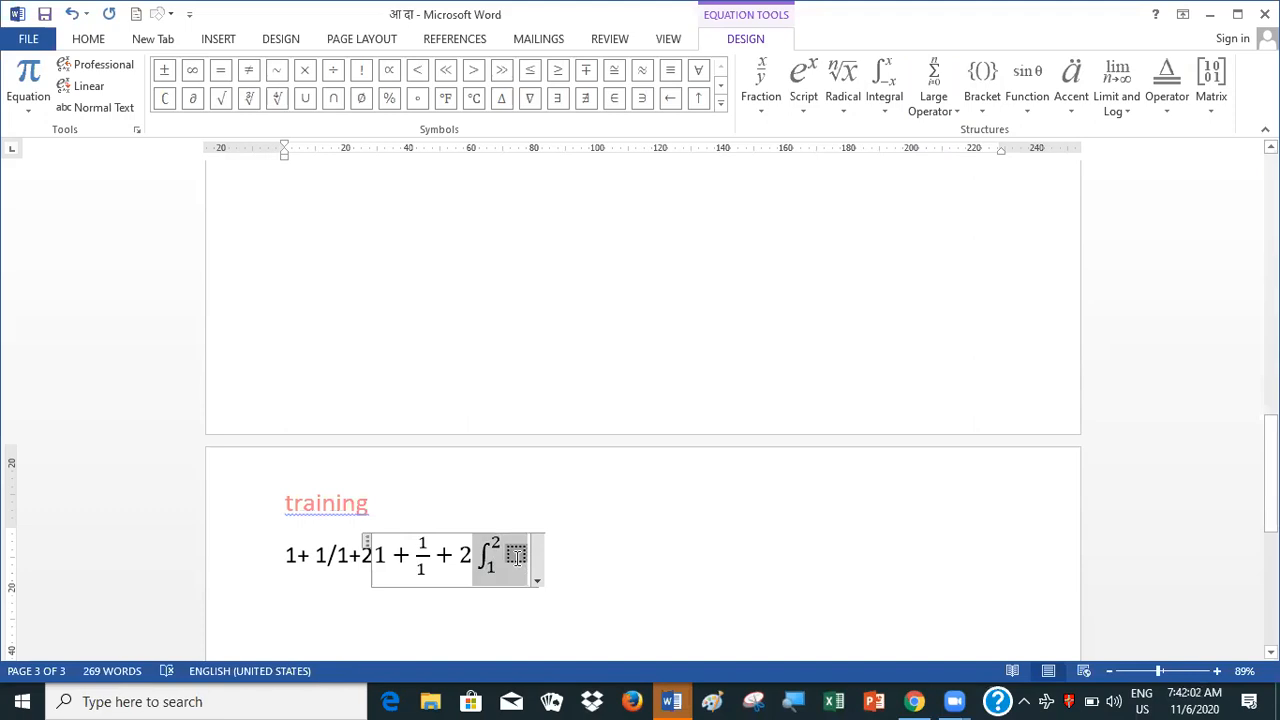
text(d)
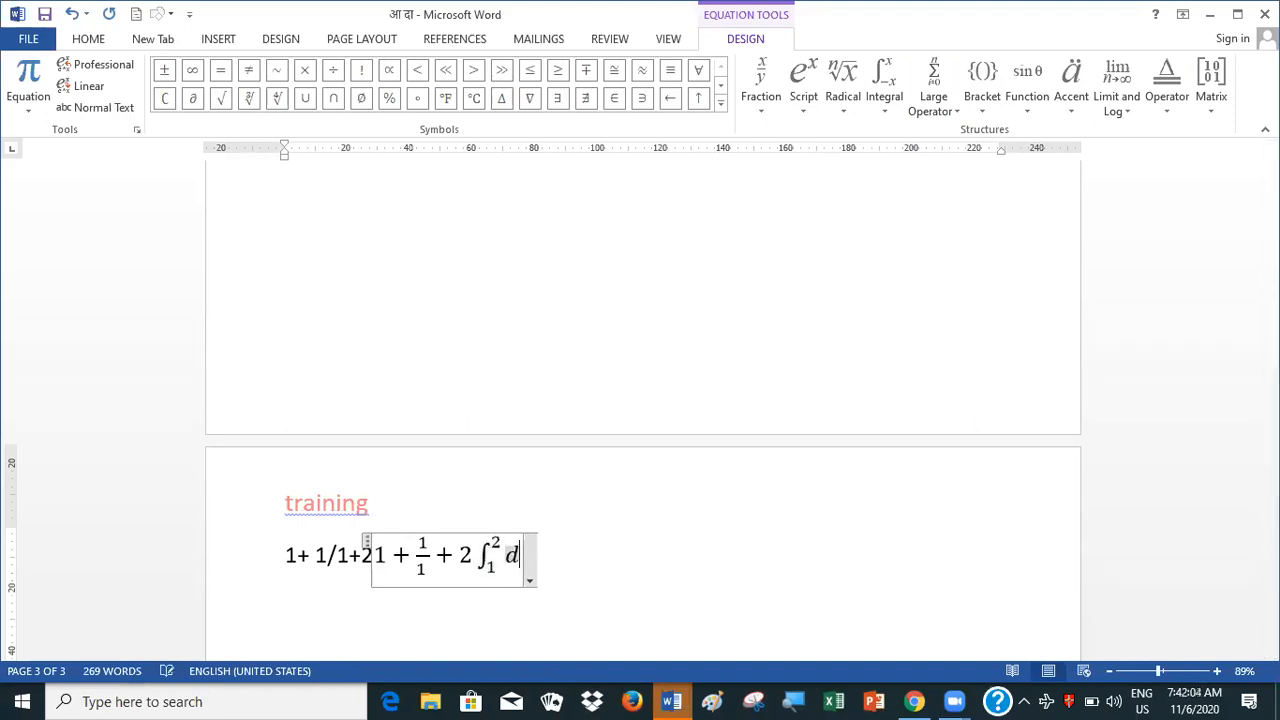
text(x)
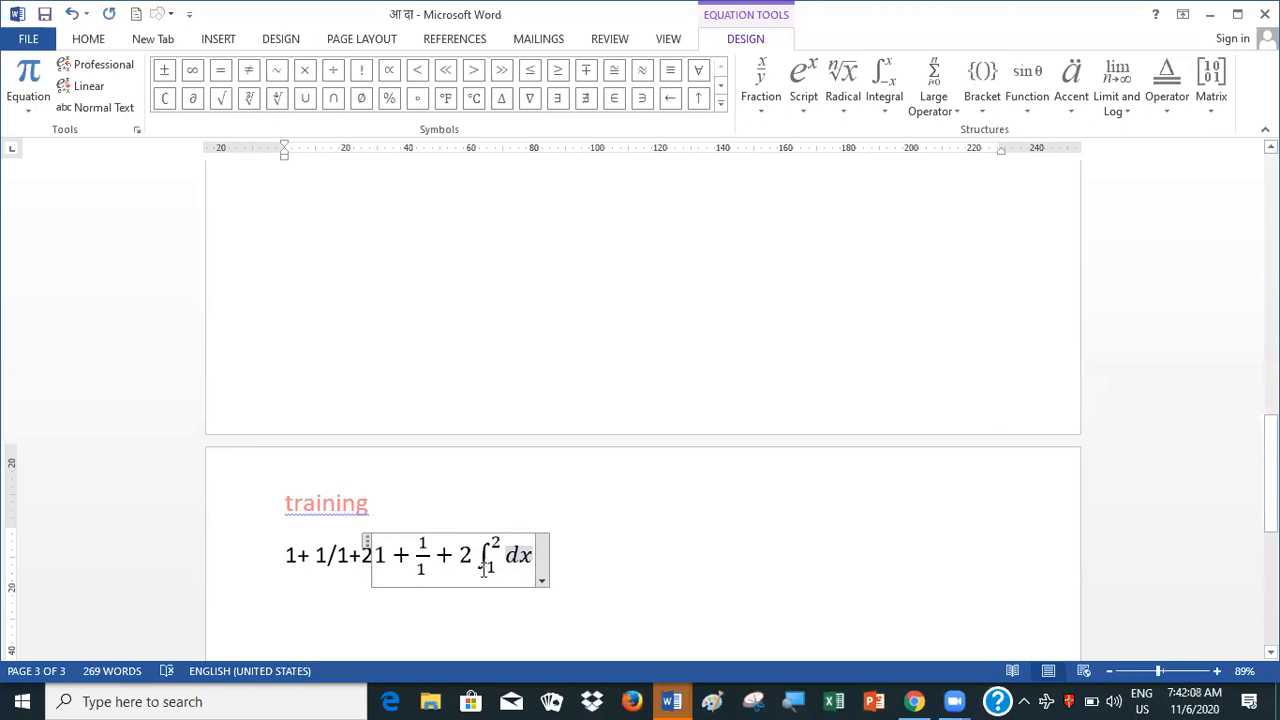
click(645, 567)
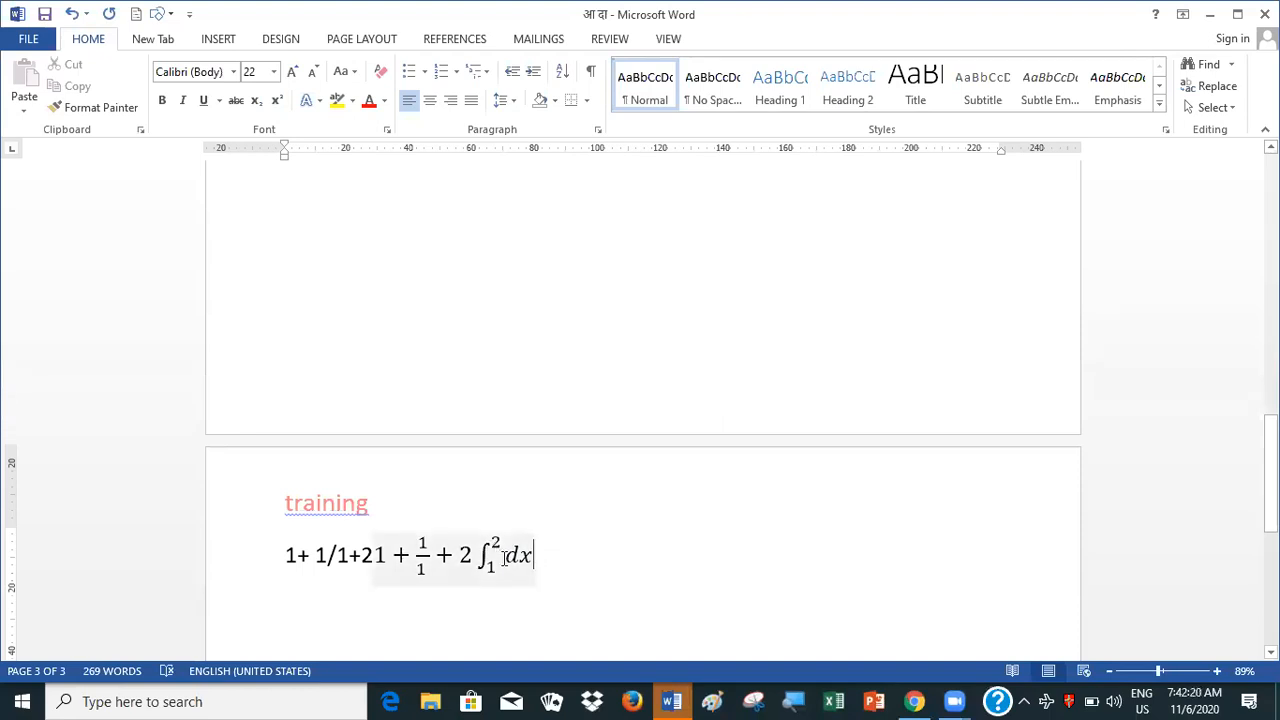
Examine the integral structures and the Basic Math symbols available for the equation
click(505, 556)
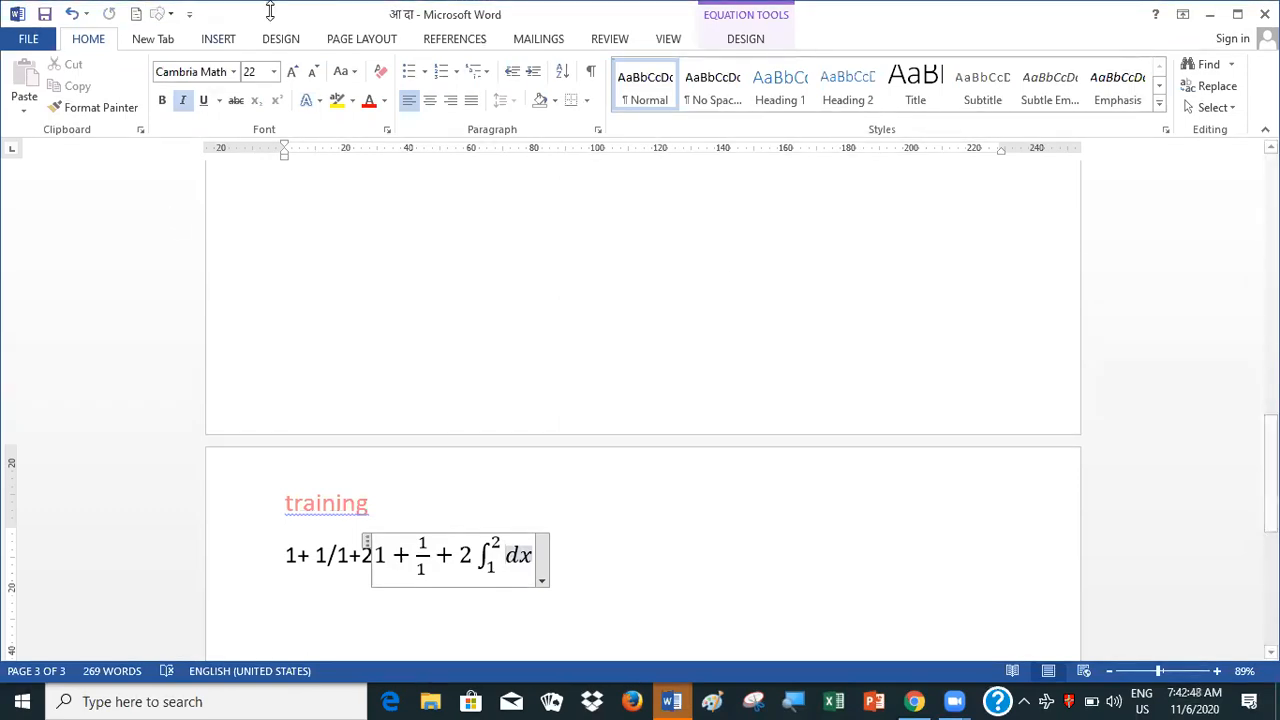
click(227, 39)
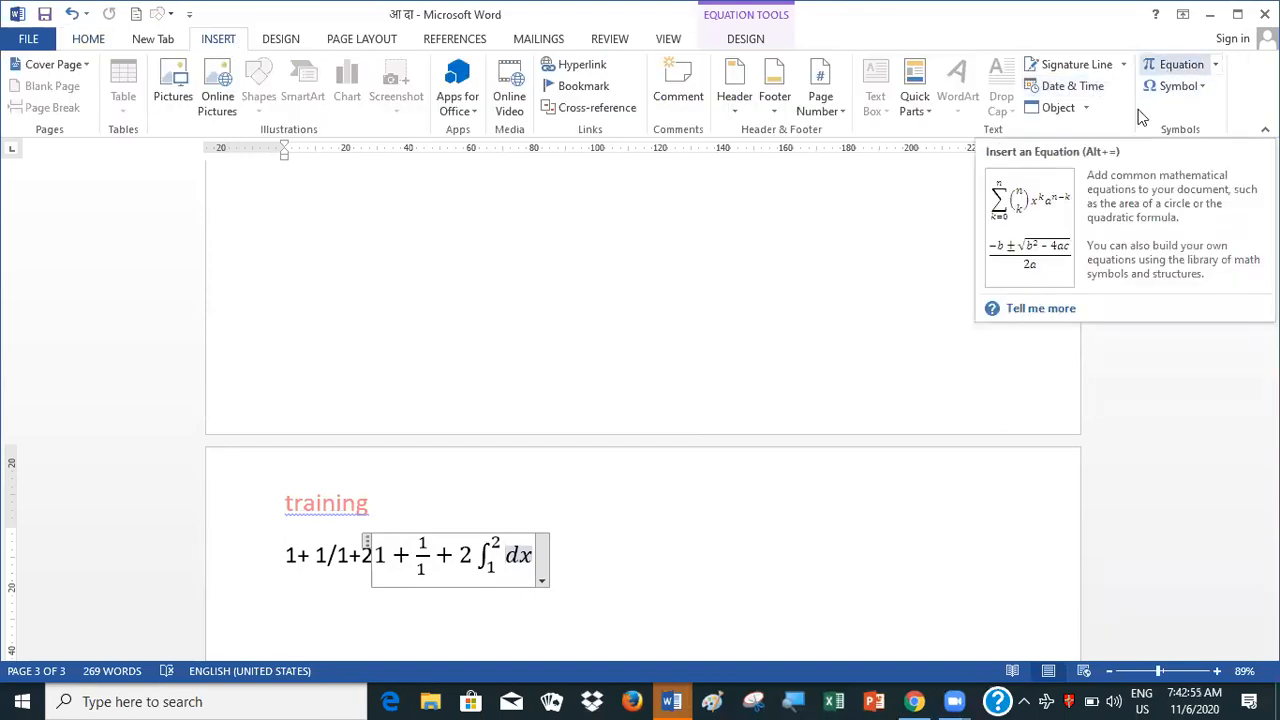
click(1153, 74)
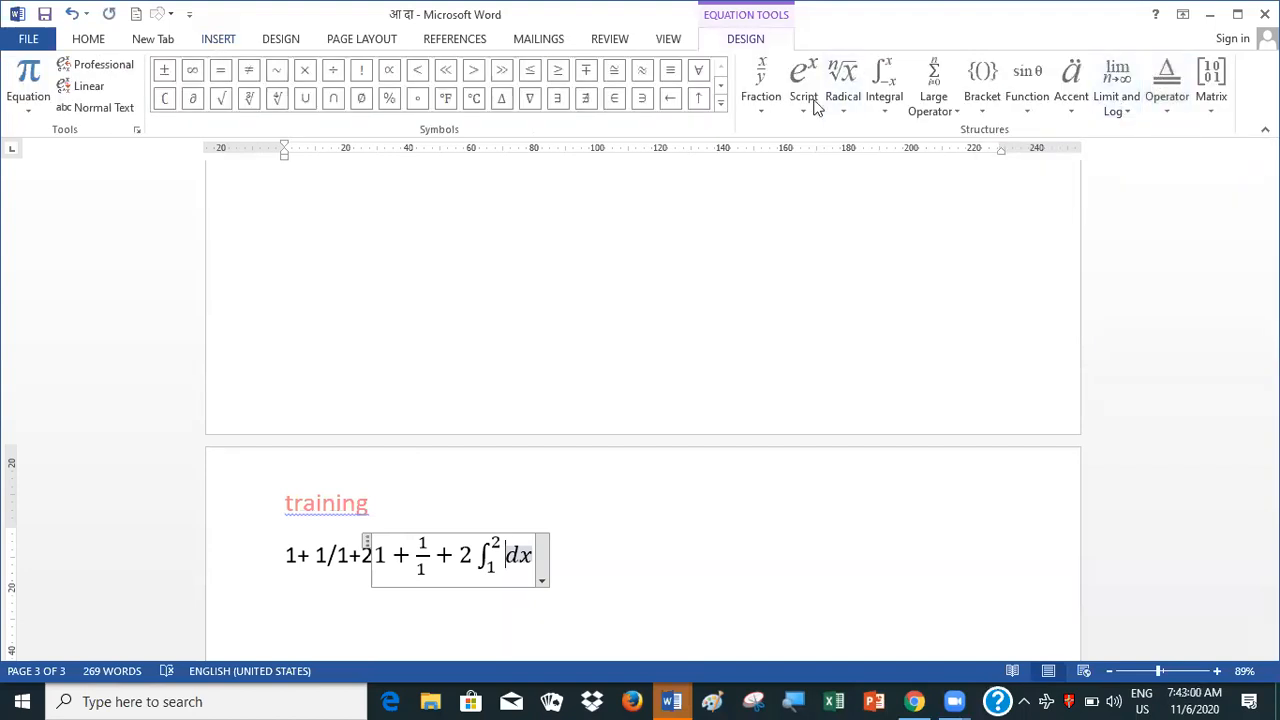
click(885, 100)
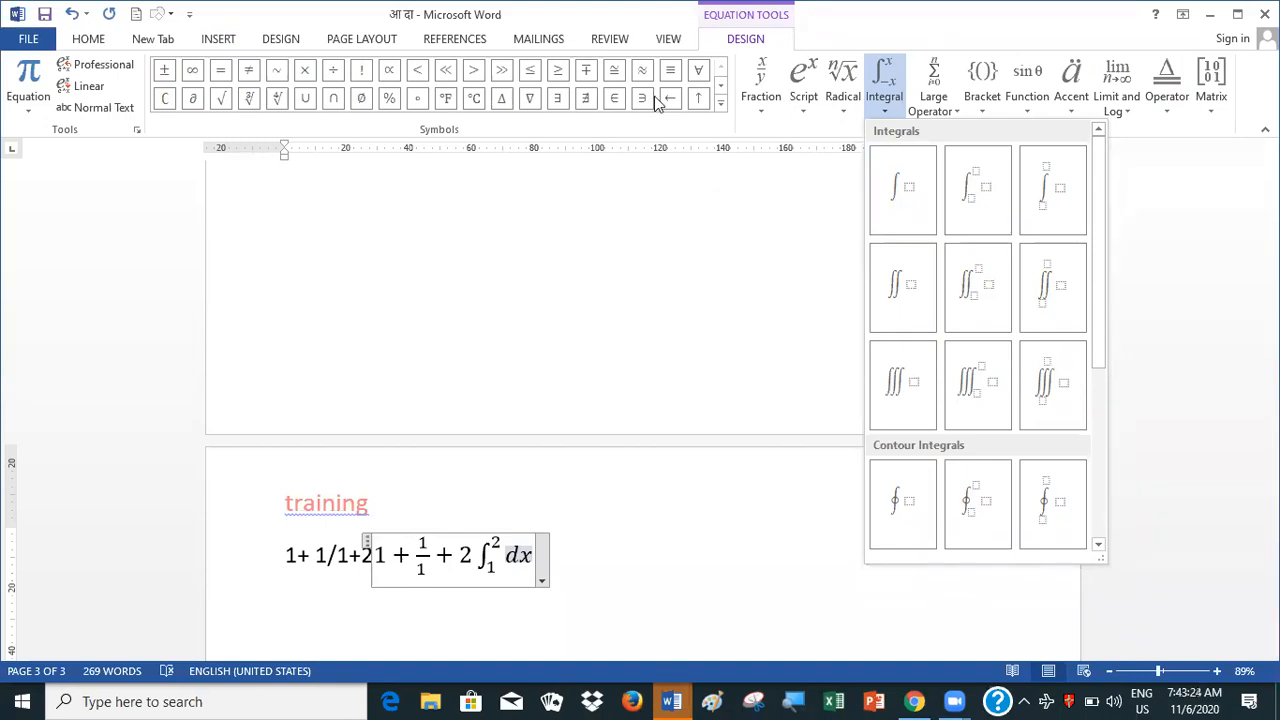
click(668, 39)
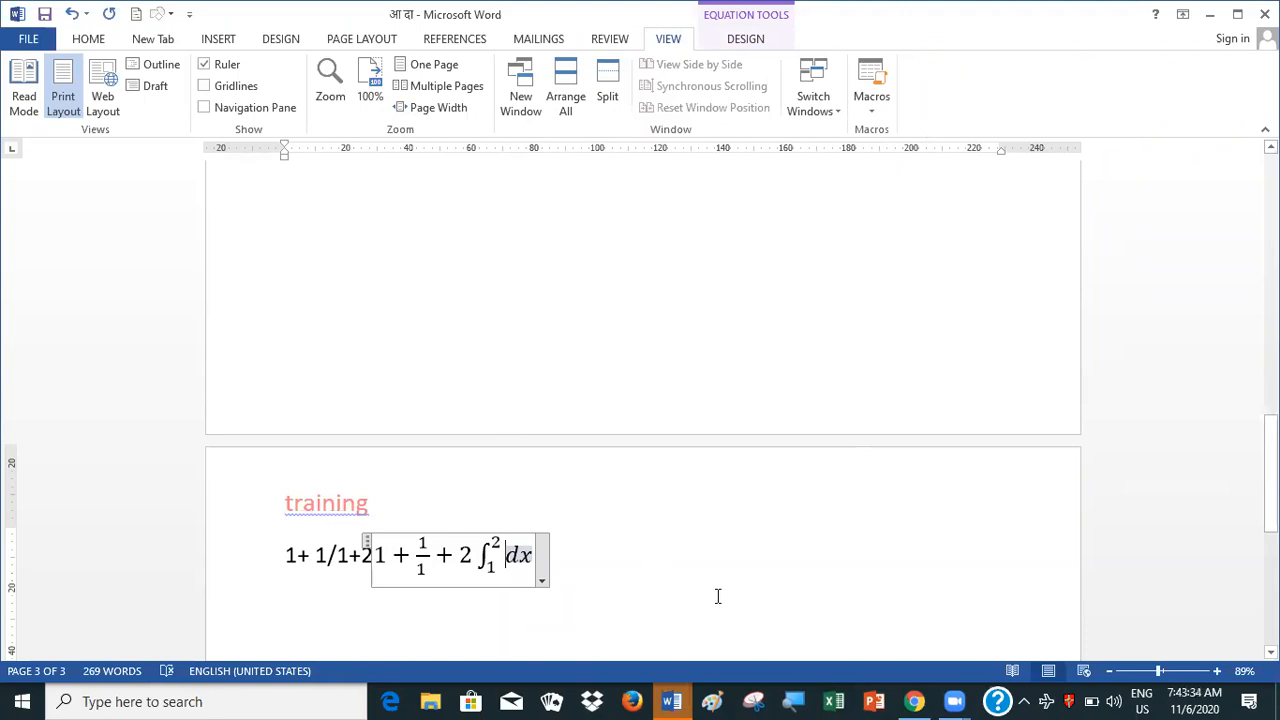
click(689, 417)
scroll(830, 222, up, 1)
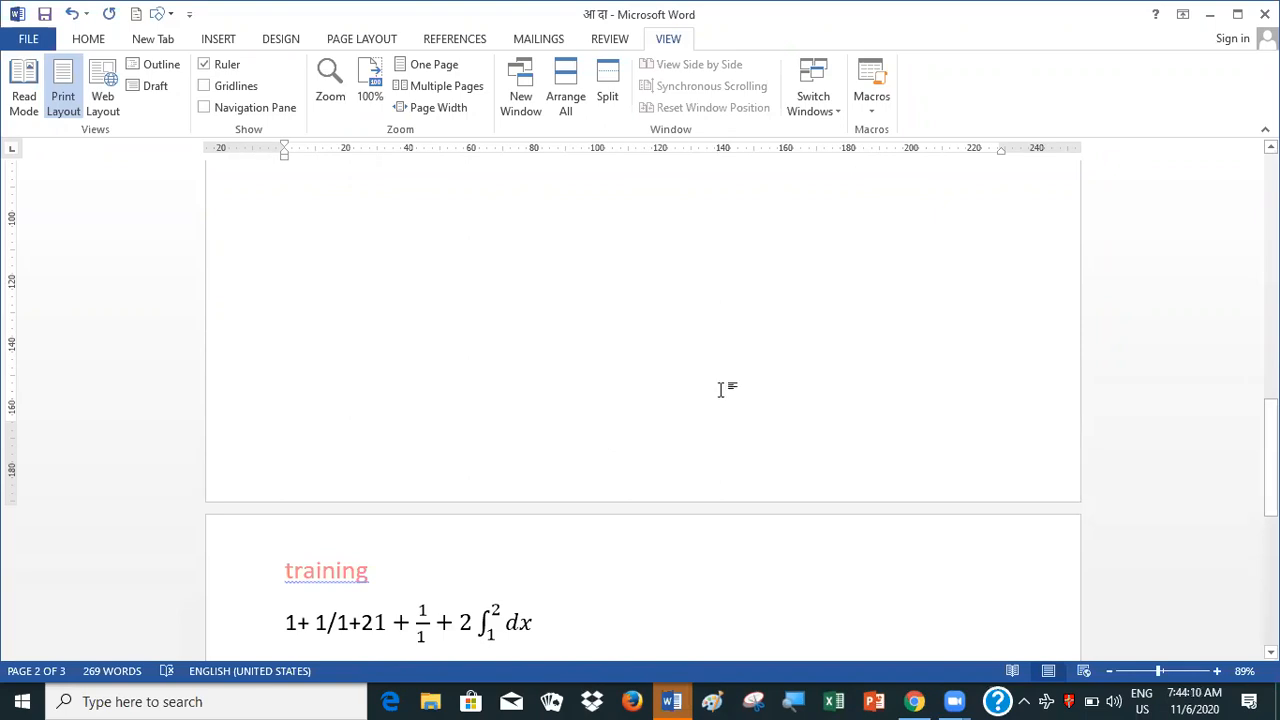
click(540, 618)
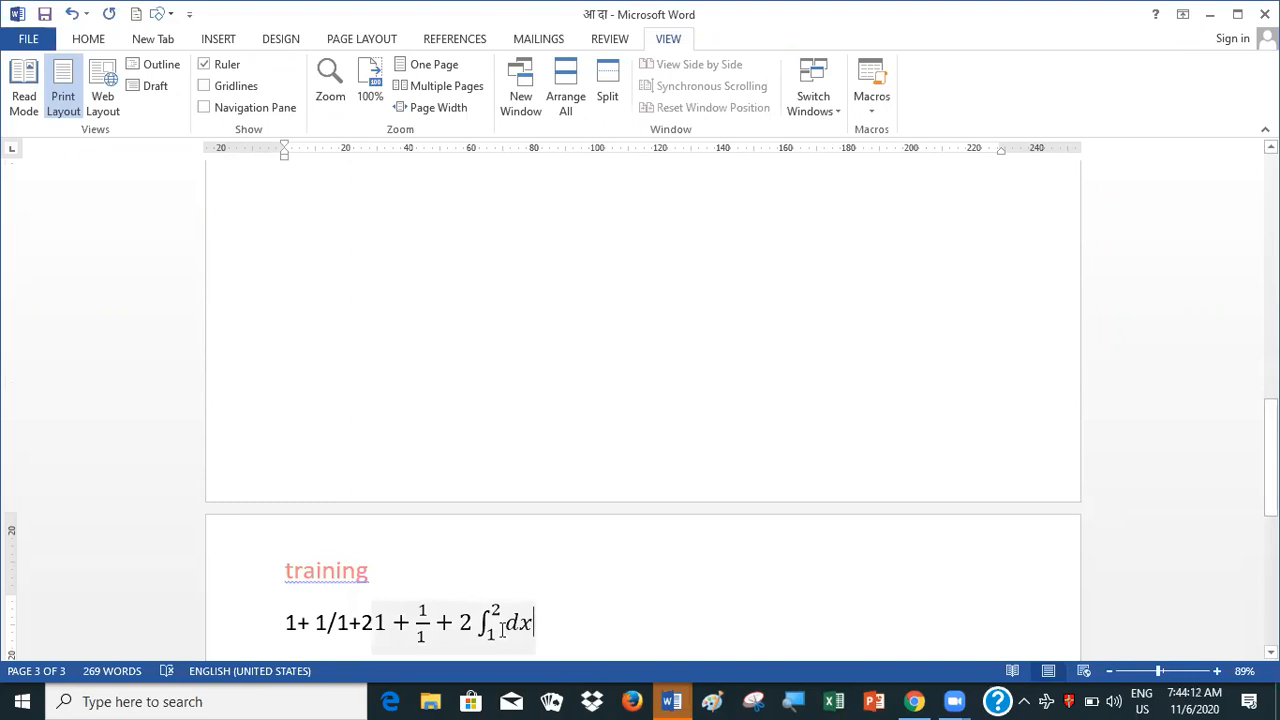
click(495, 610)
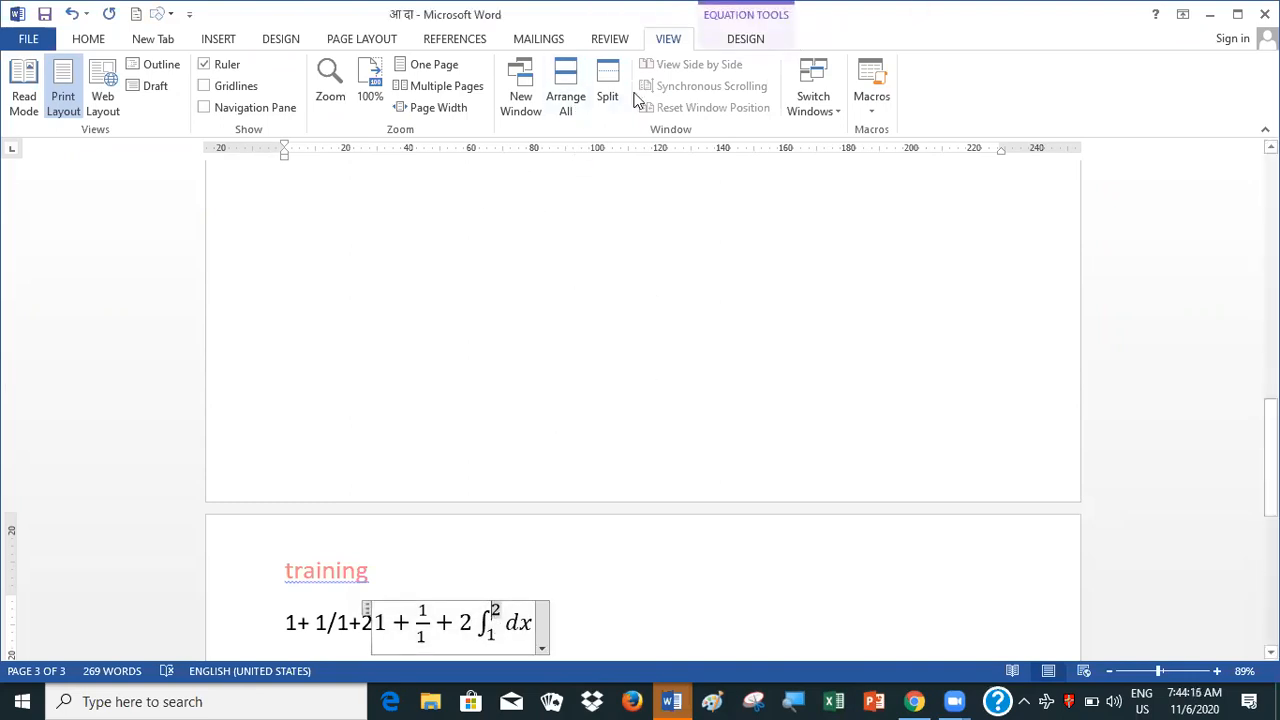
click(218, 40)
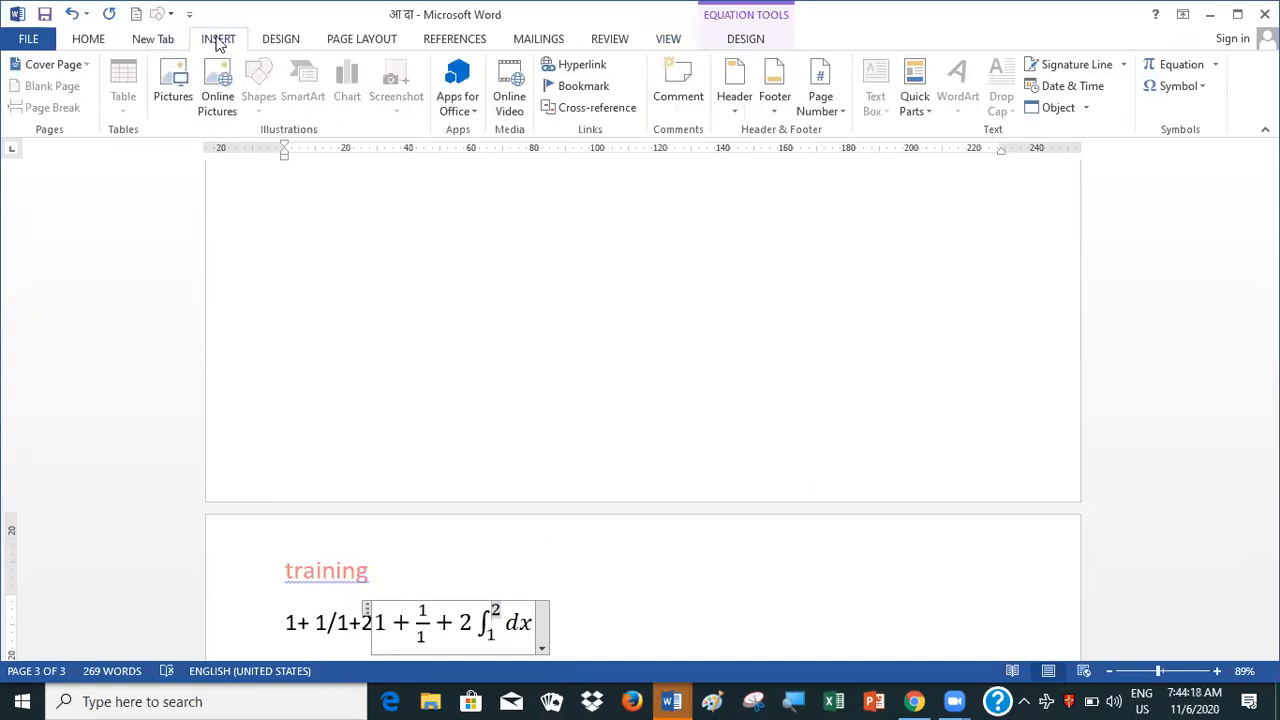
click(1165, 70)
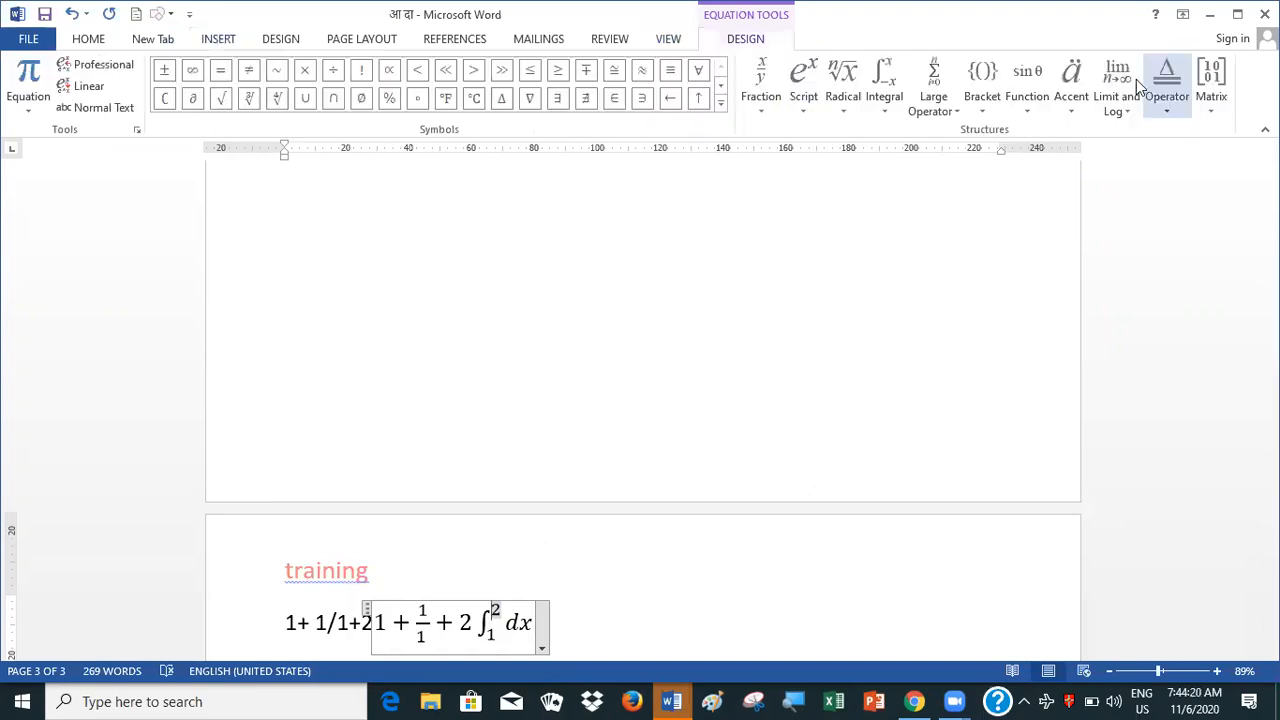
click(720, 104)
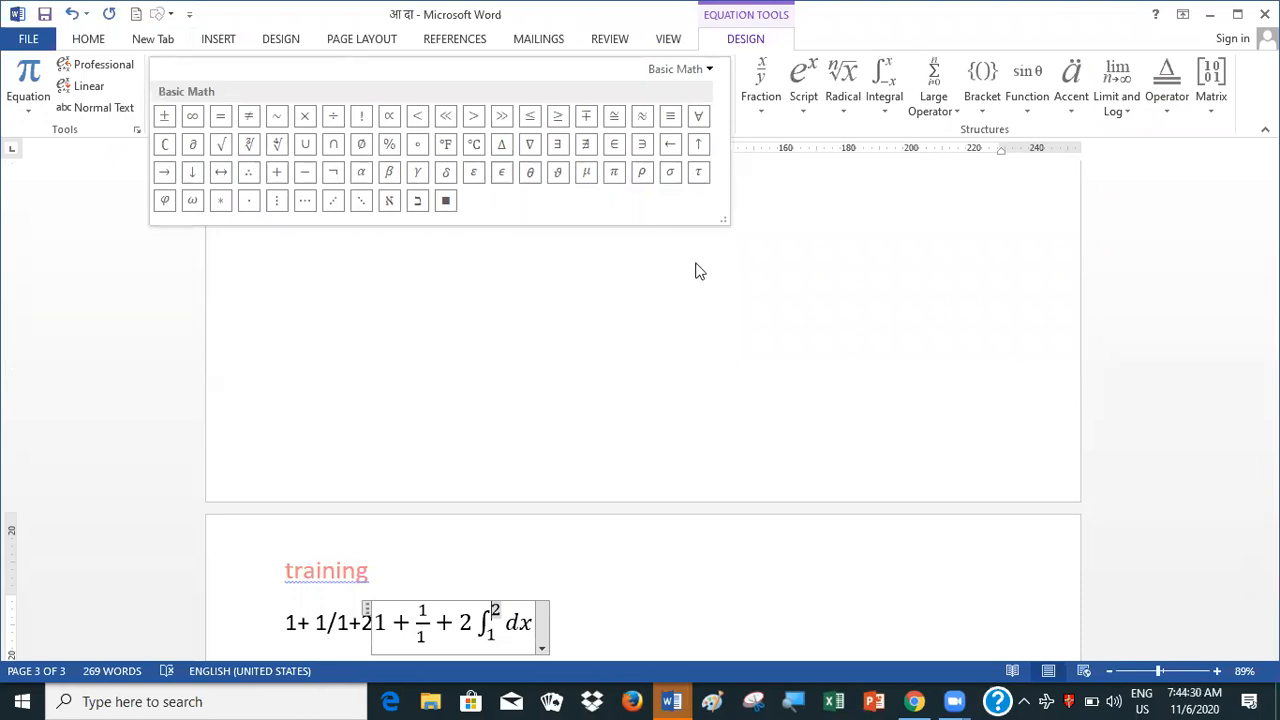
click(883, 103)
click(883, 105)
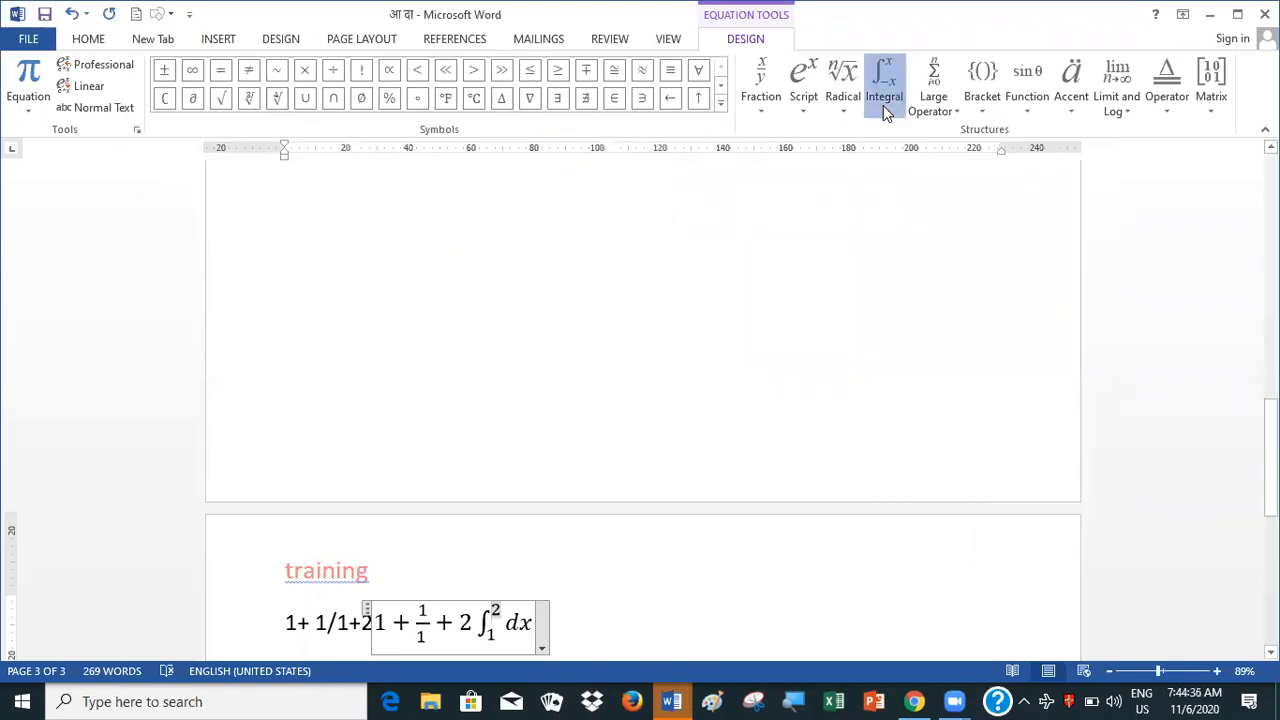
click(883, 105)
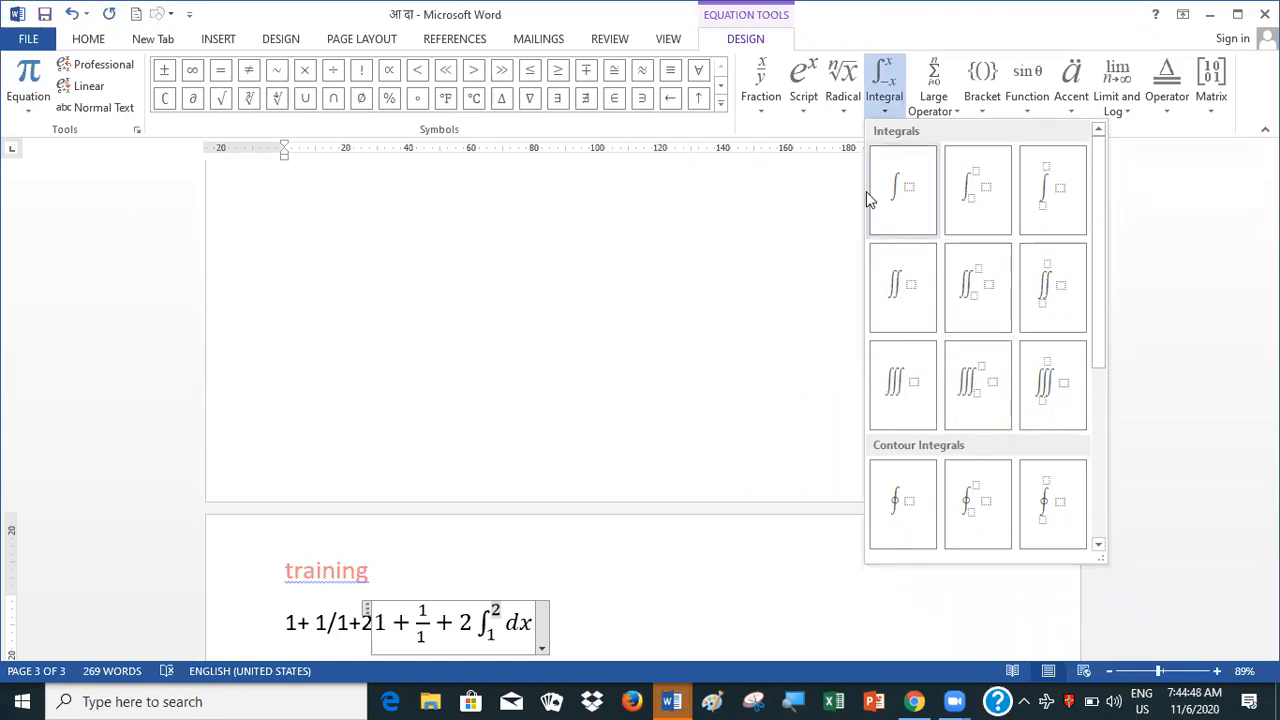
Insert a second integral with side limits directly before dx in the equation
click(497, 620)
click(508, 624)
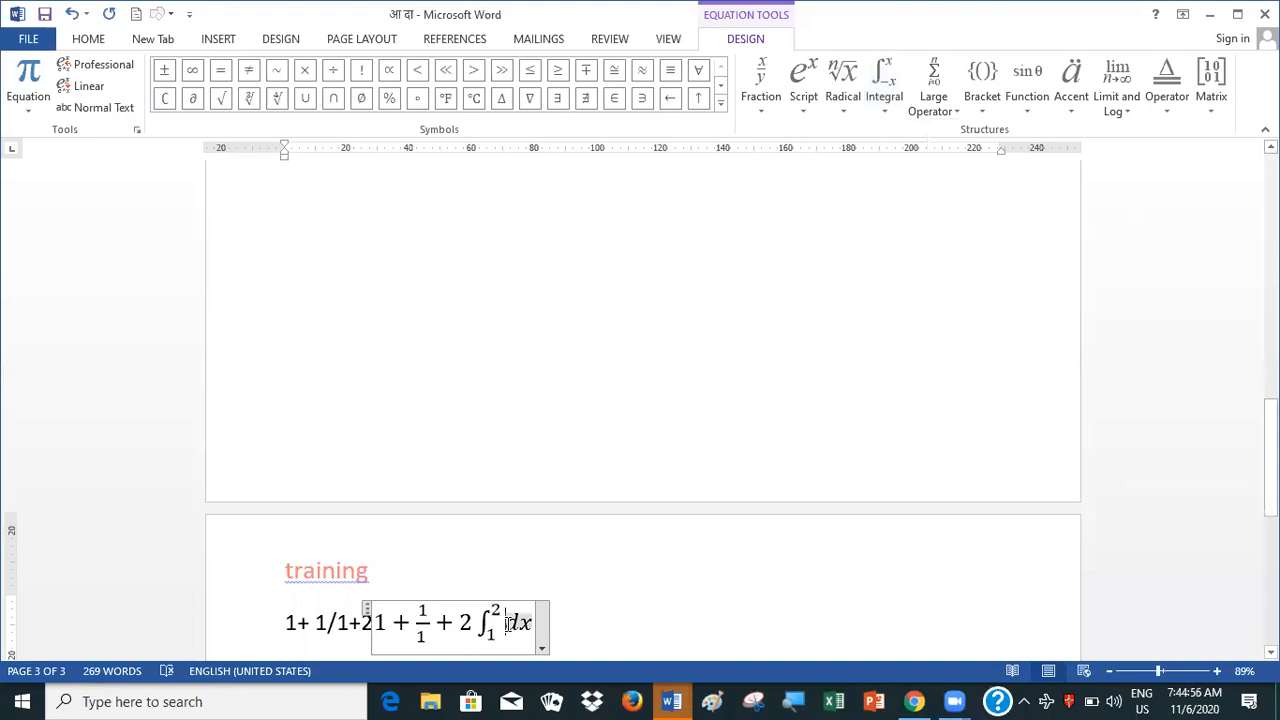
click(885, 110)
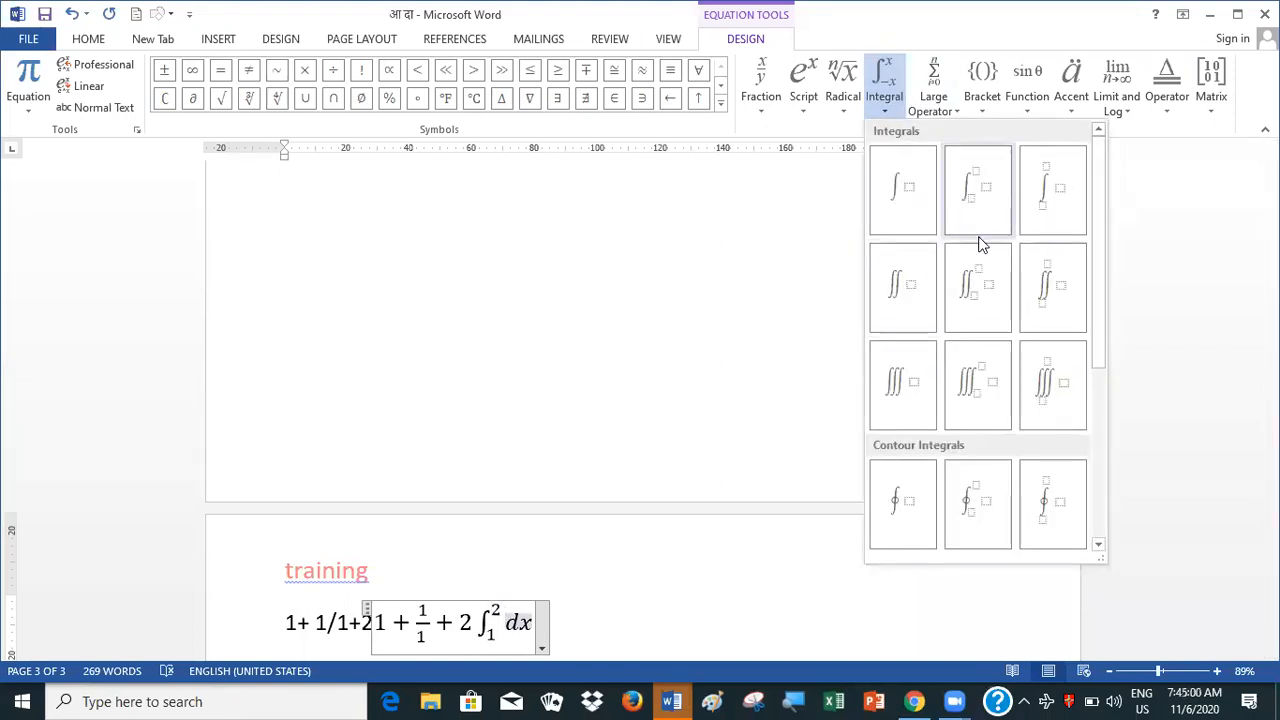
click(980, 196)
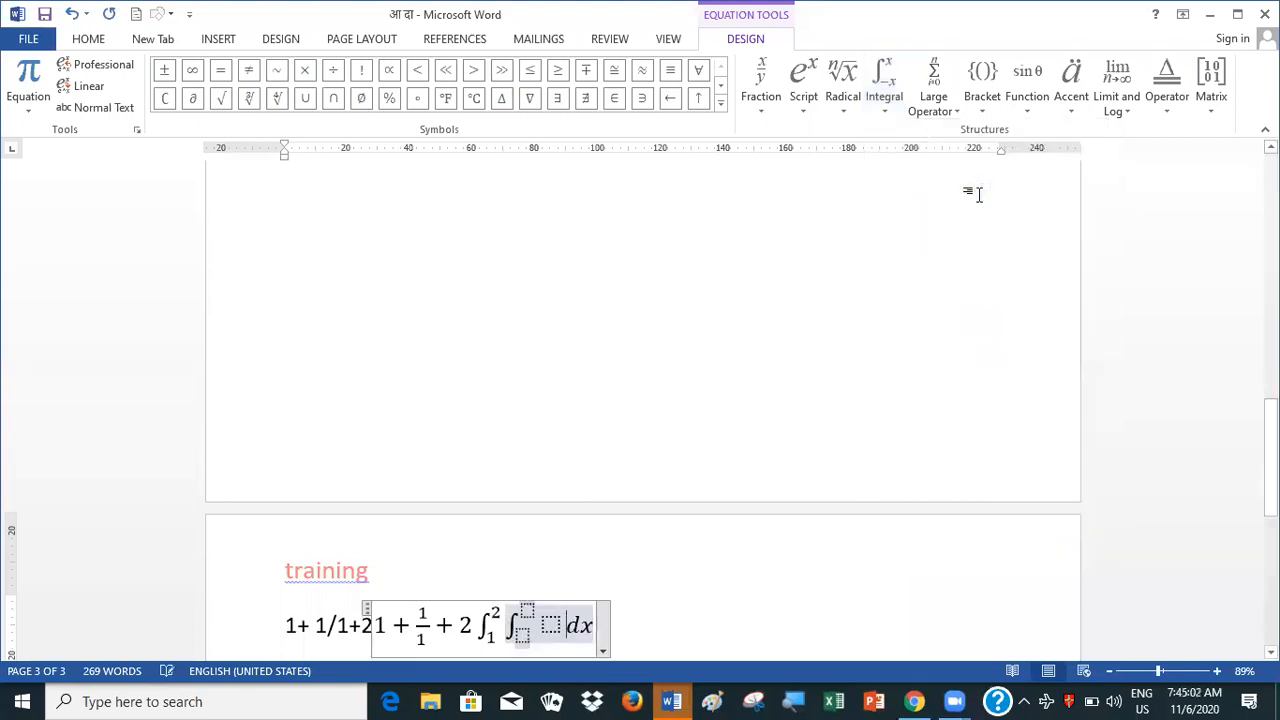
Fill the second integral with upper limit 3, lower limit 4 and integrand 5
click(528, 610)
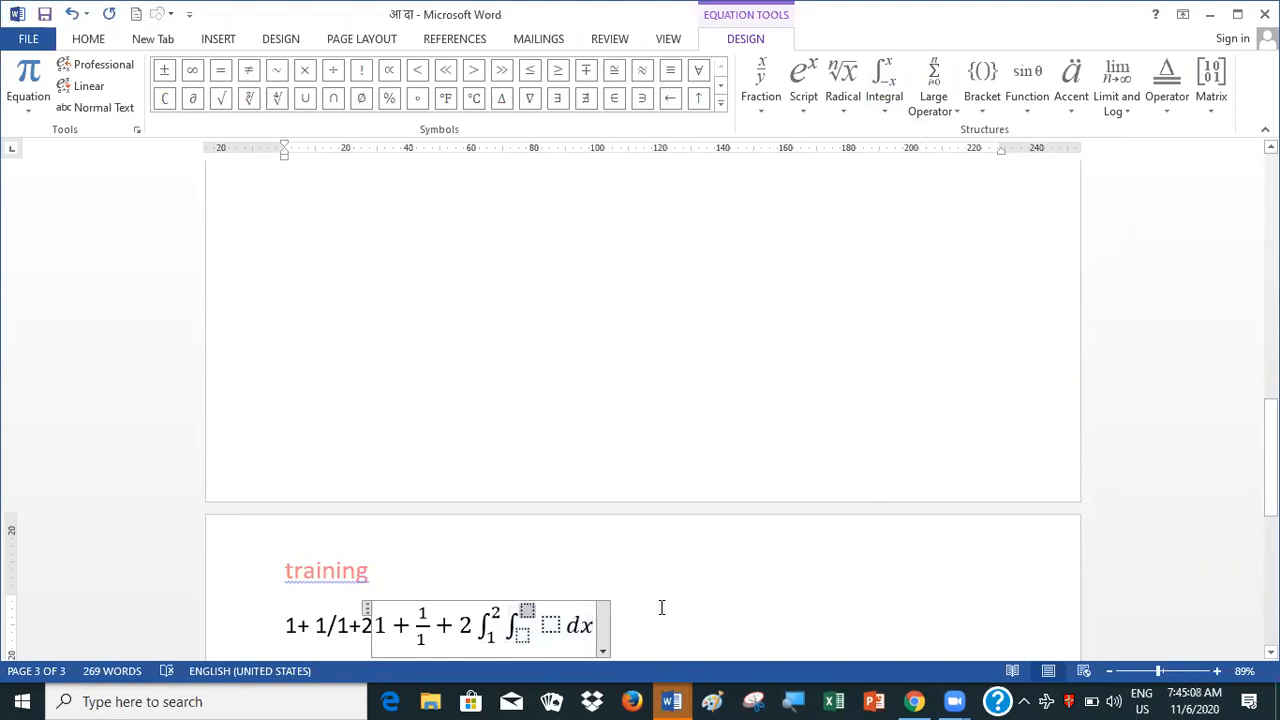
text(3)
key(Down)
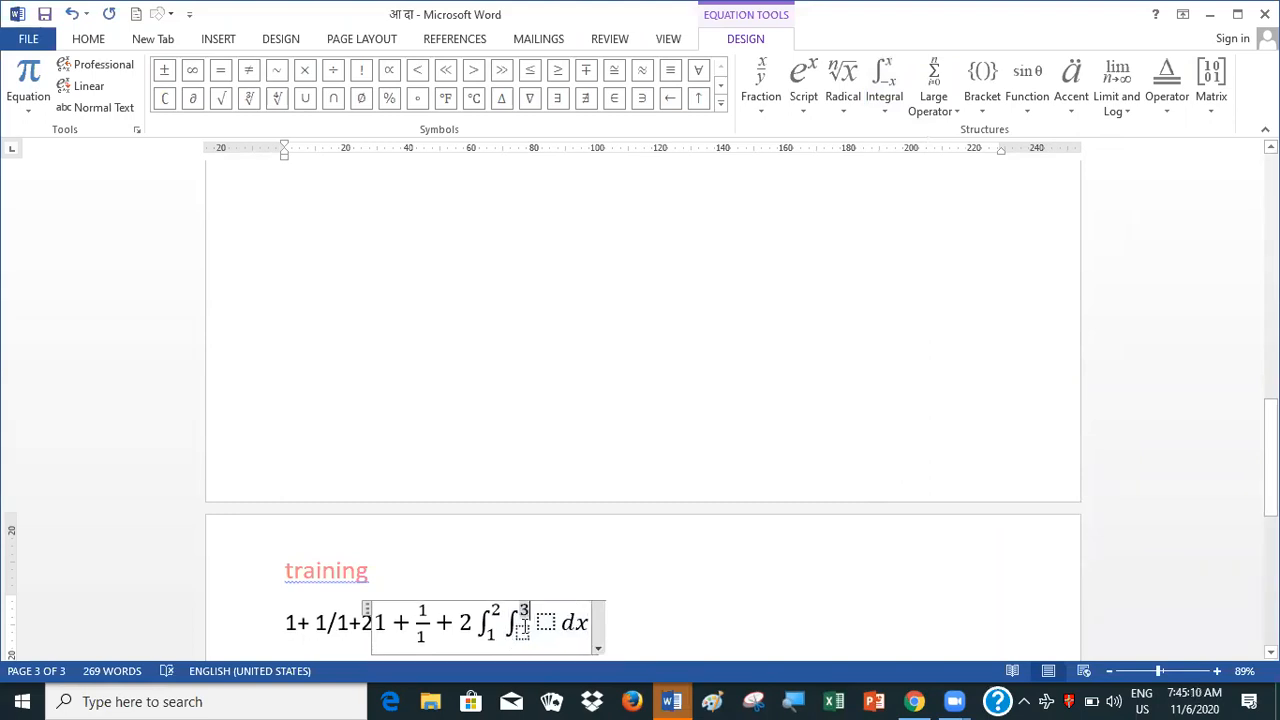
text(4)
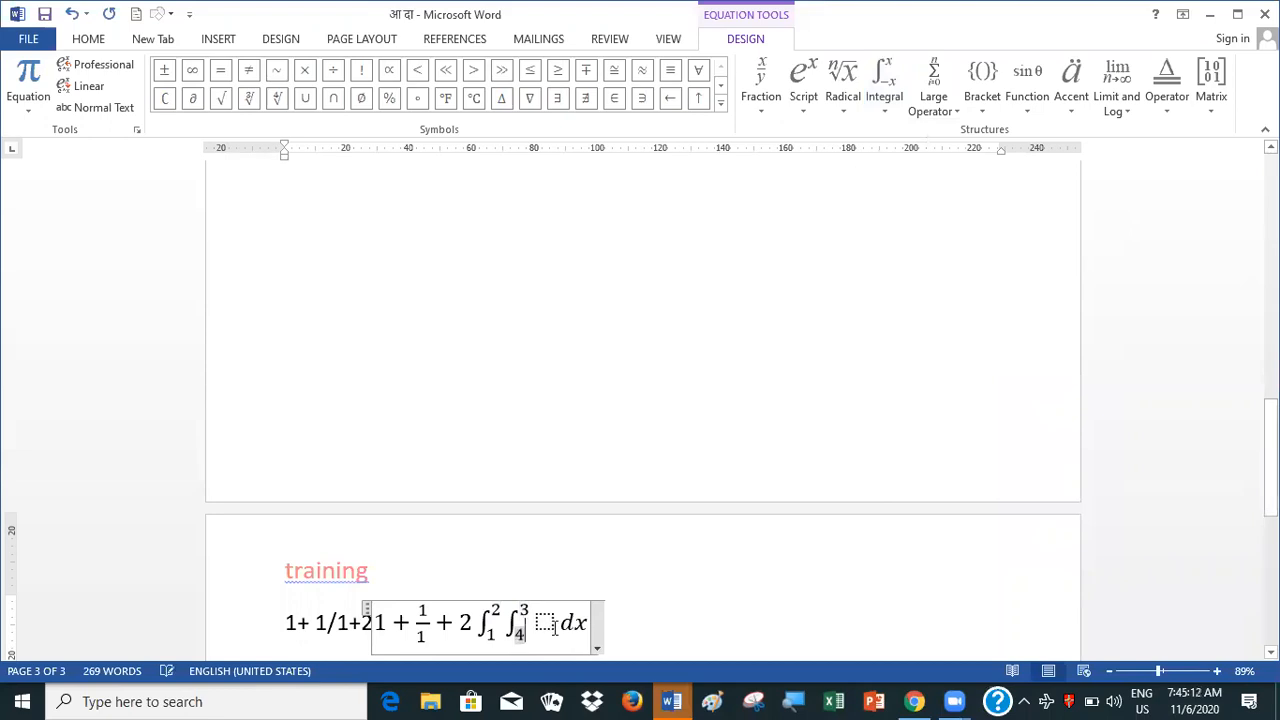
key(Right)
text(5)
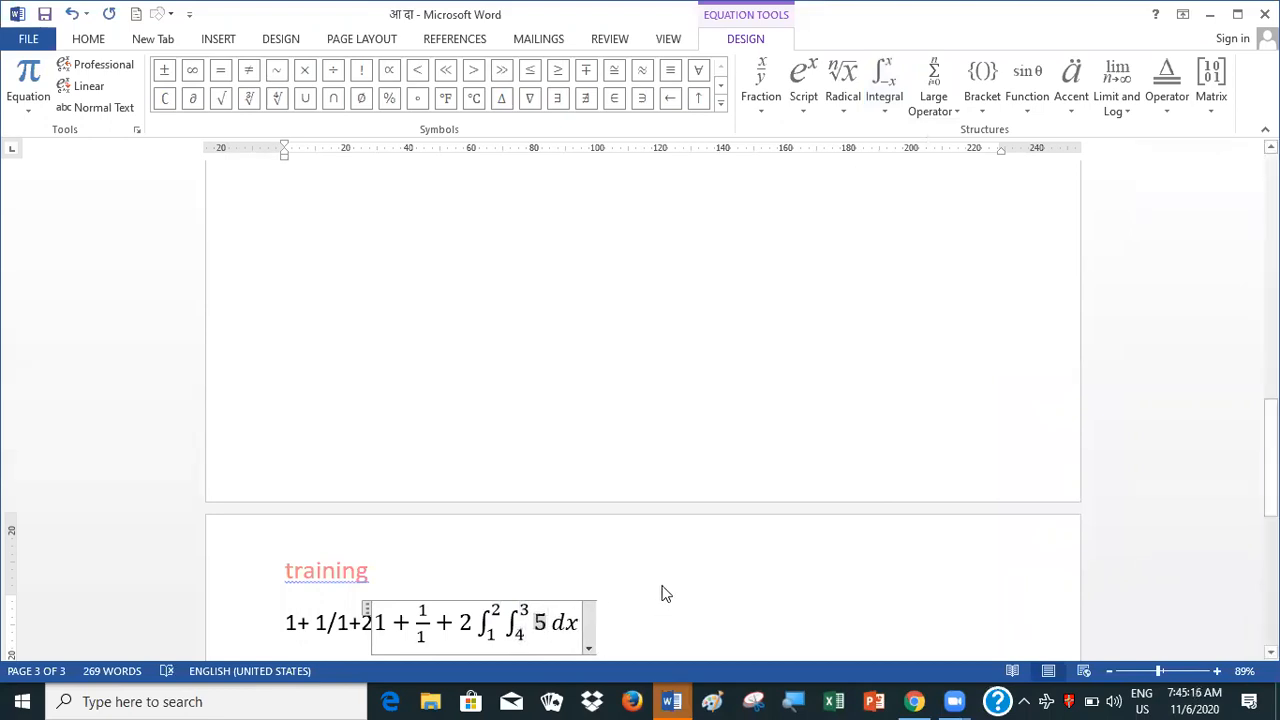
Insert another integral with side limits after the 5 in the equation
click(890, 105)
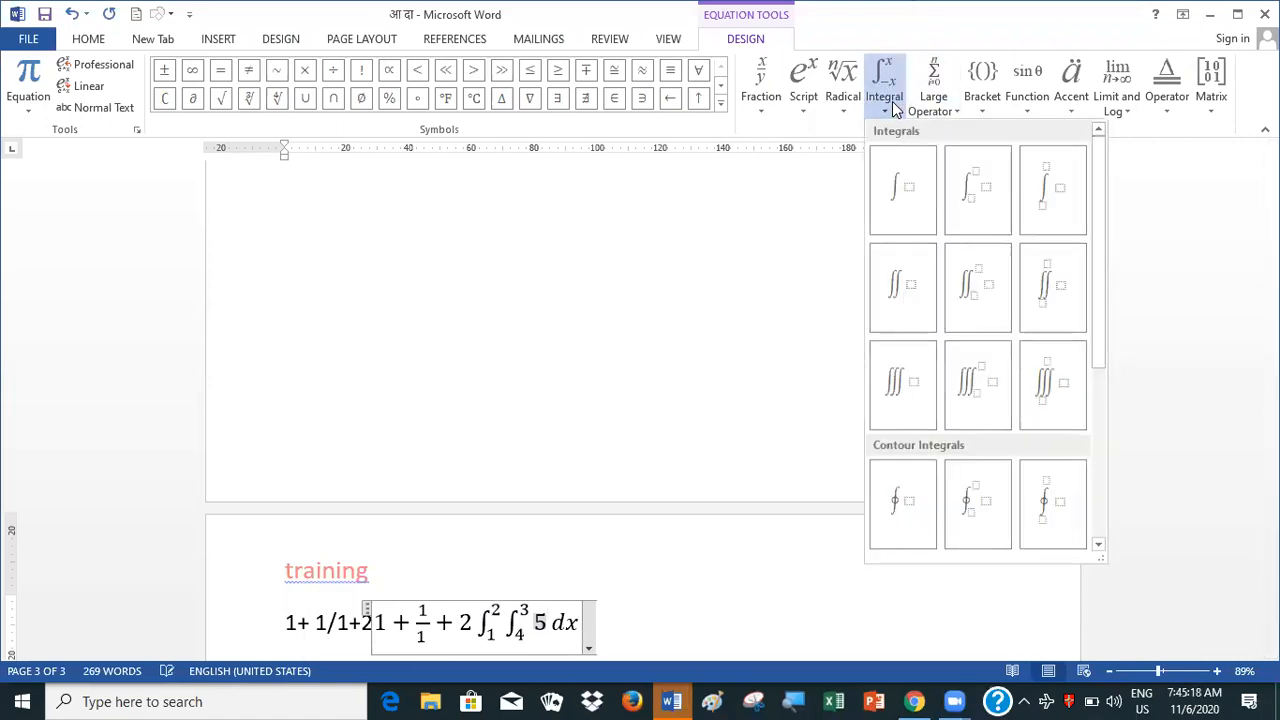
click(964, 196)
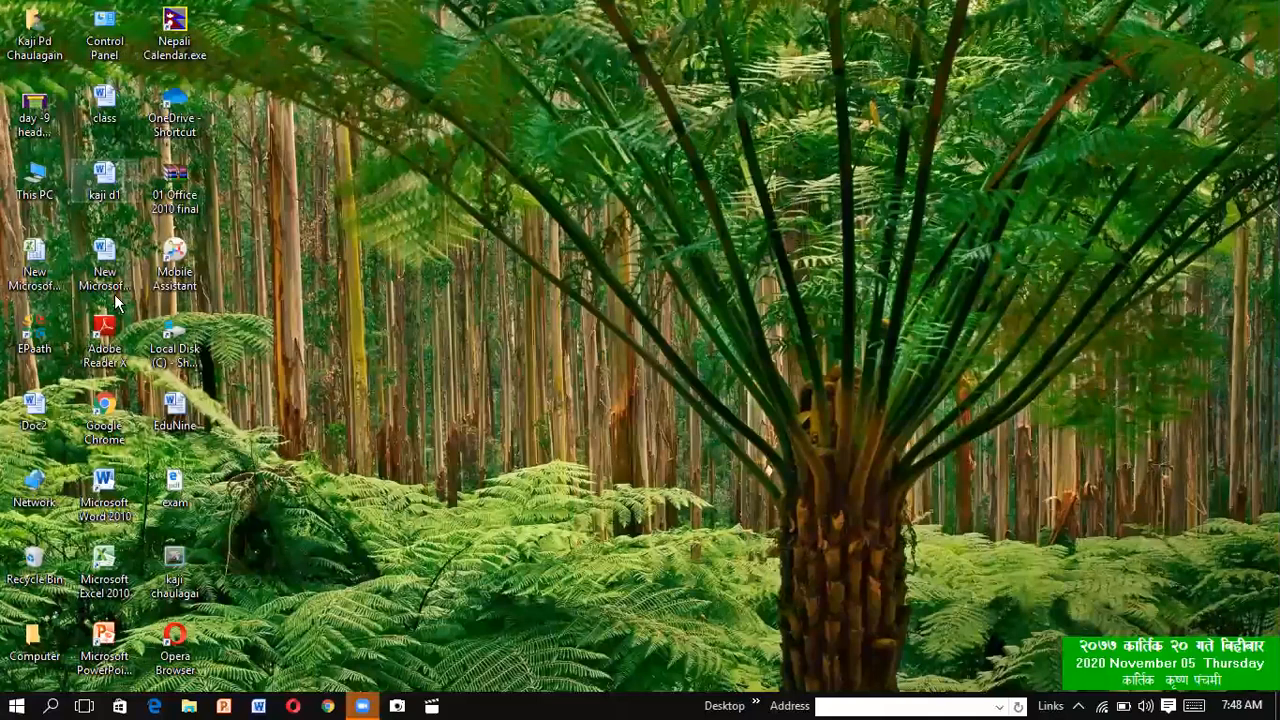
Start Microsoft Word 2010 from the desktop with a new blank document
click(113, 496)
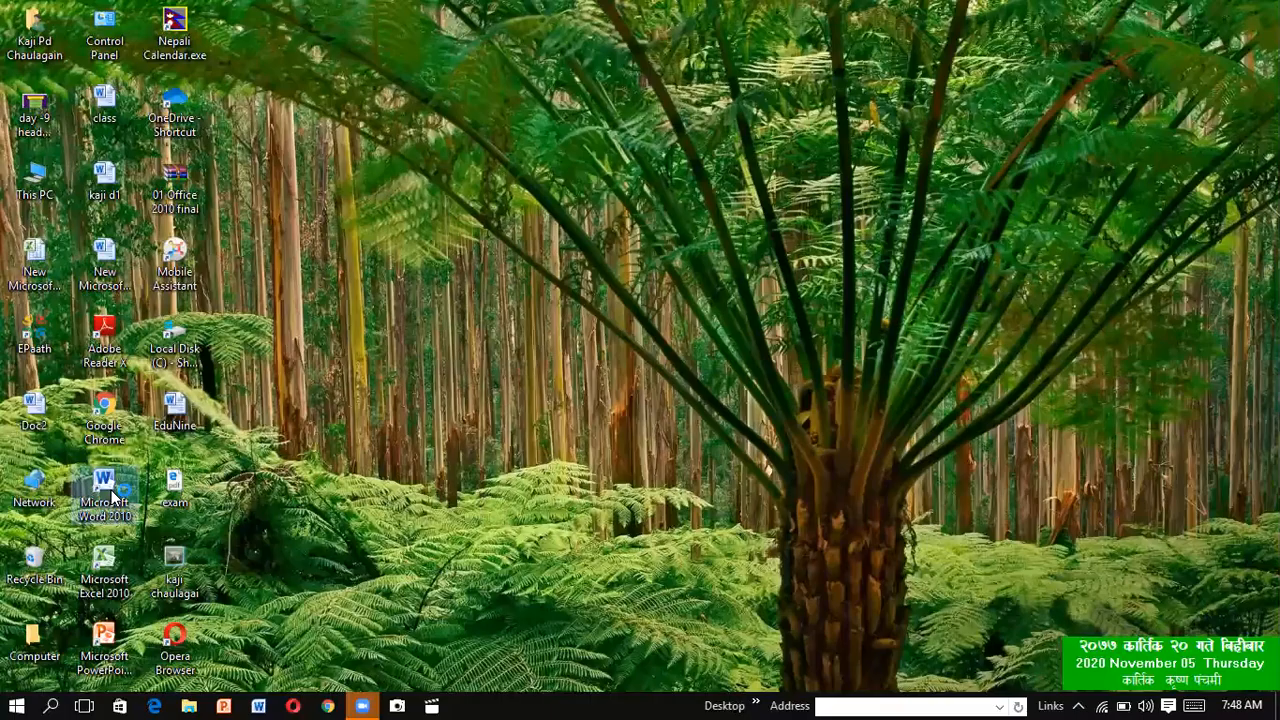
double_click(113, 496)
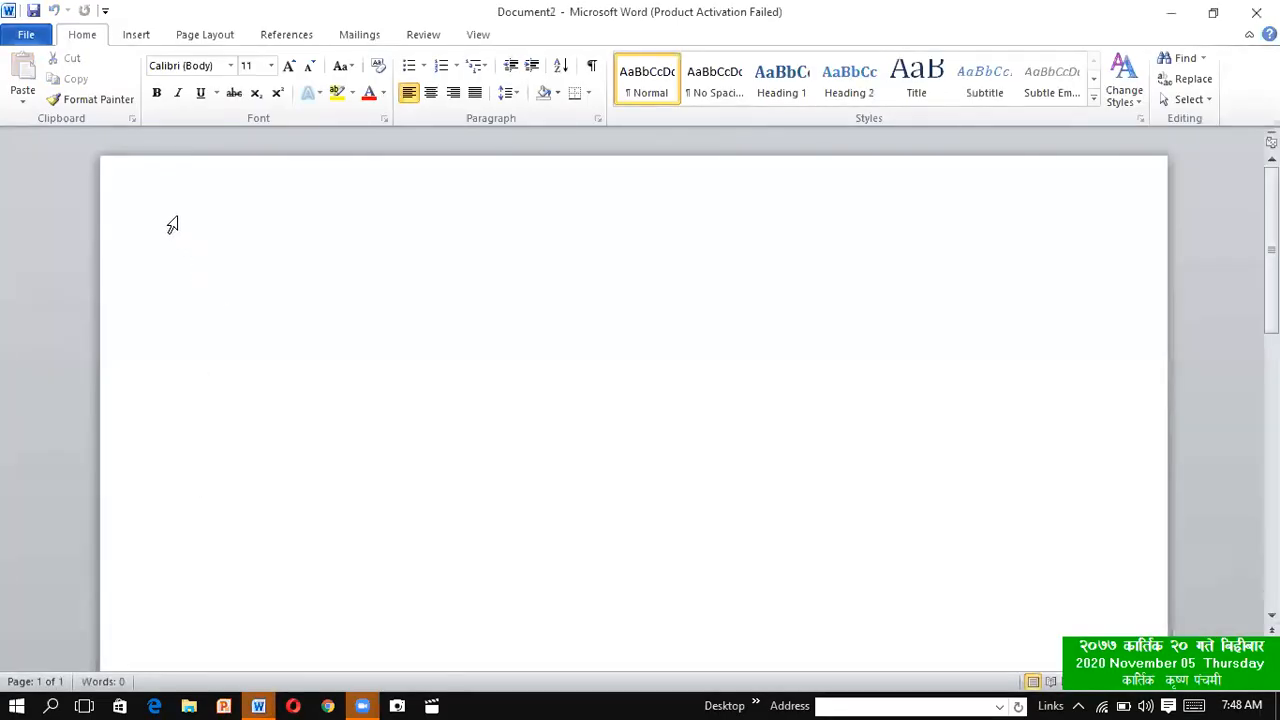
Dismiss the Office activation wizard and insert a new equation containing the ∇ symbol in the blank document
click(136, 38)
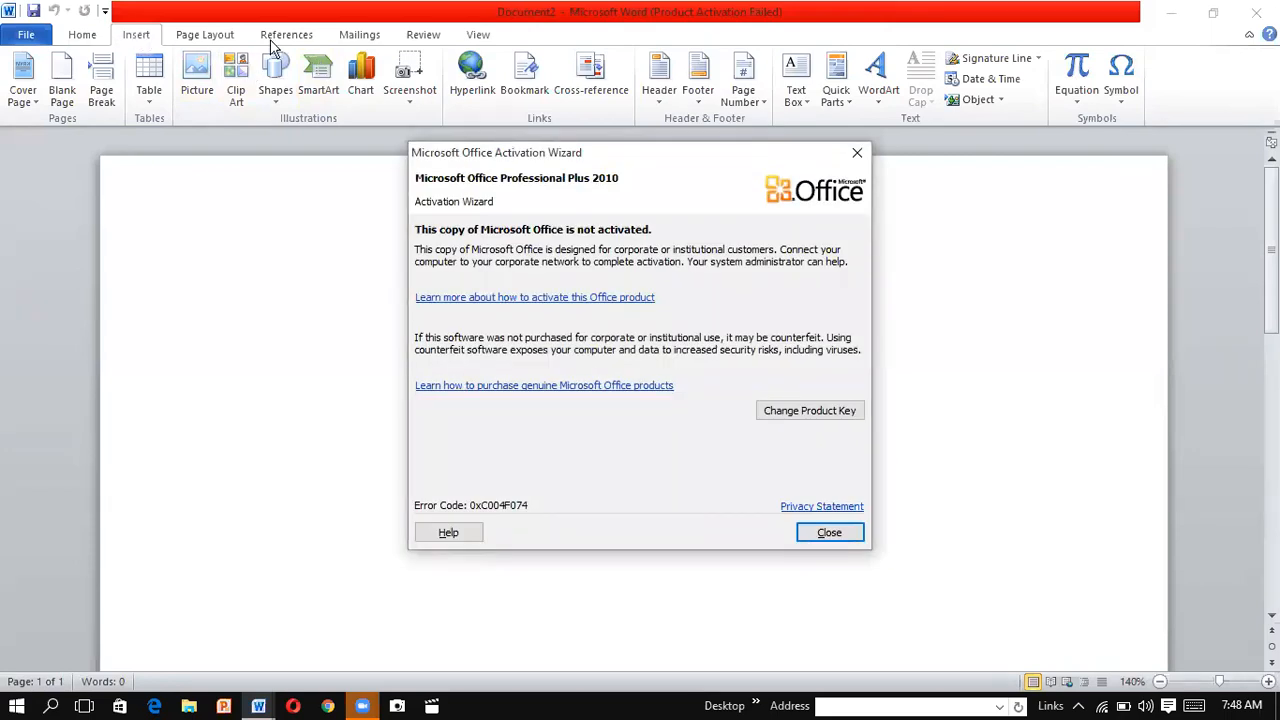
click(1077, 70)
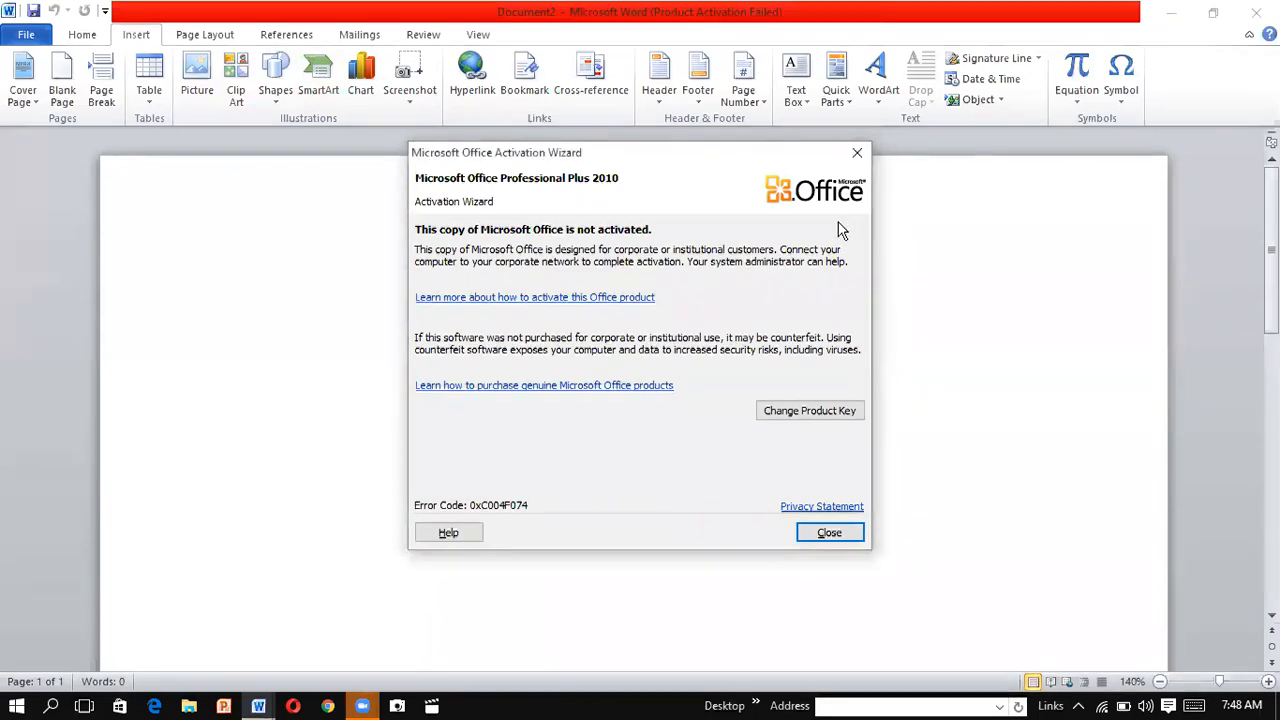
click(855, 153)
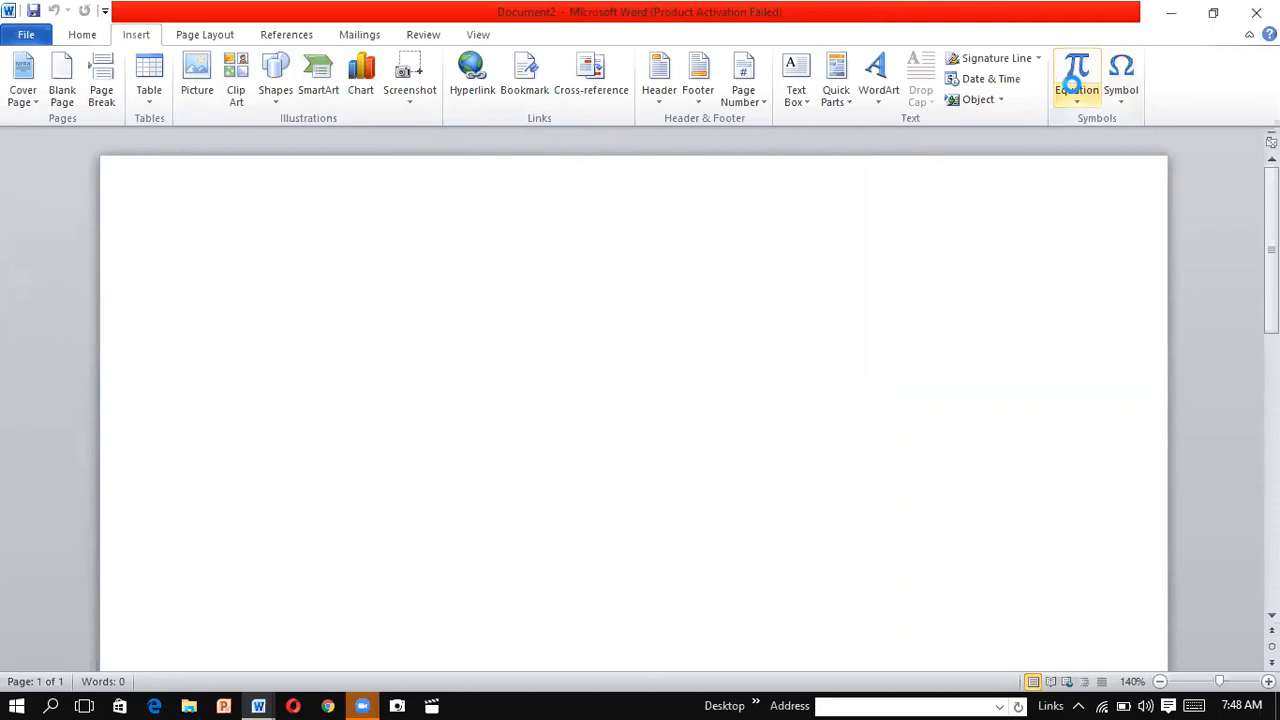
click(1073, 85)
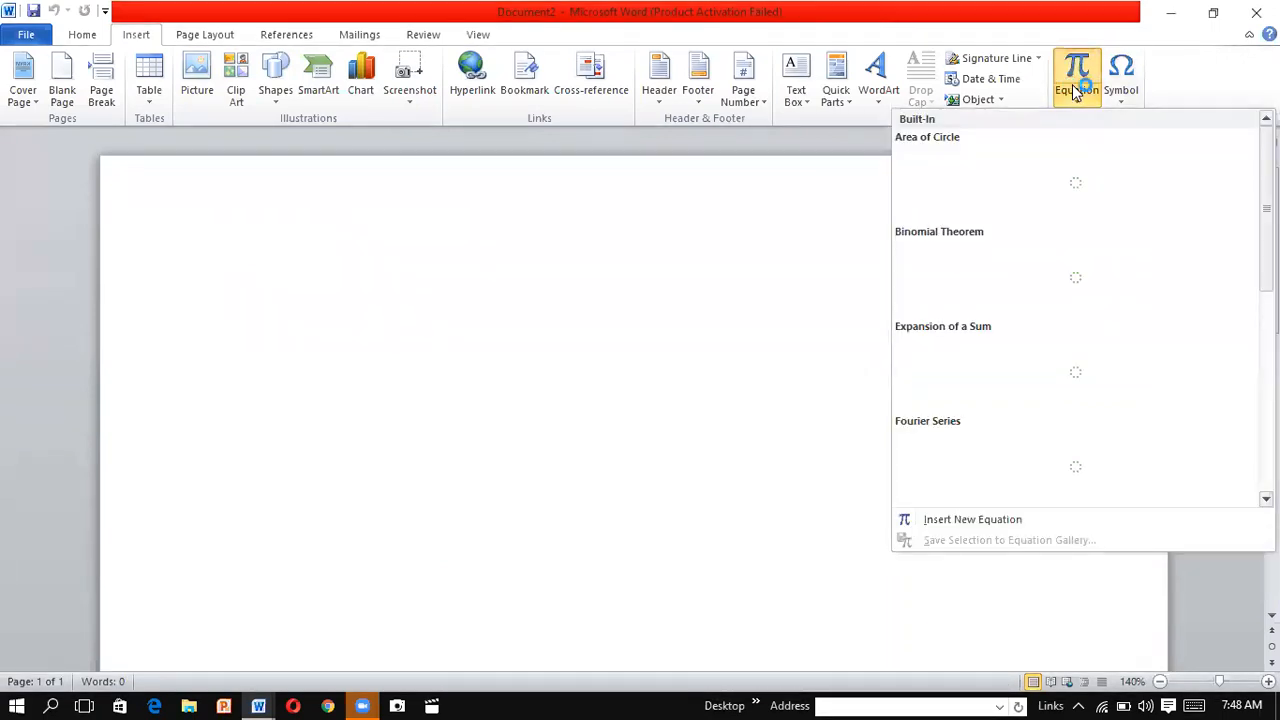
click(1073, 85)
click(1073, 85)
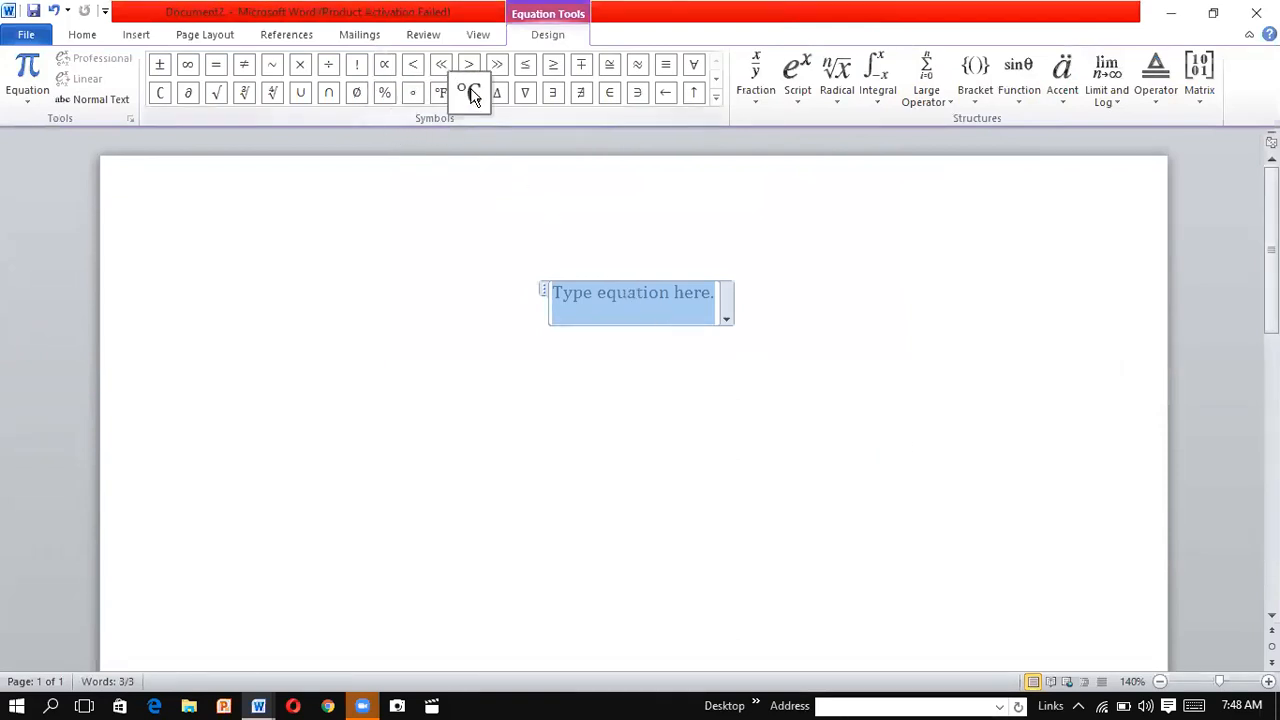
click(524, 92)
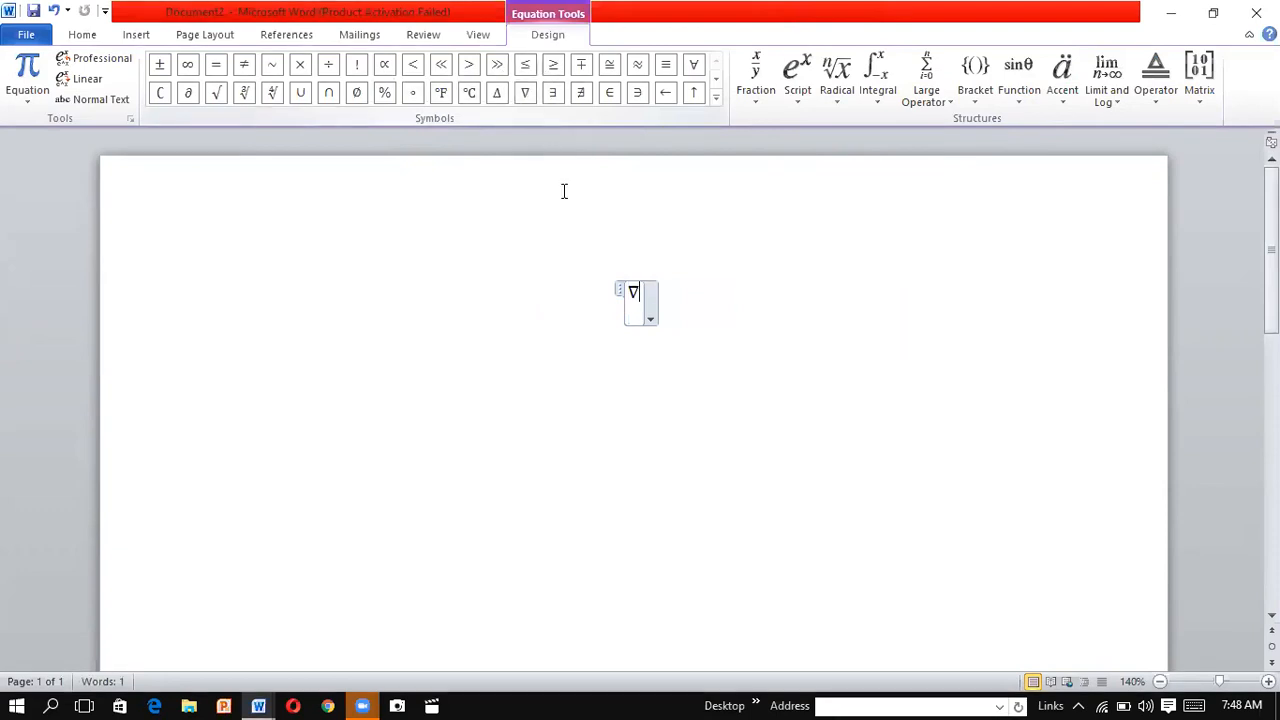
double_click(646, 279)
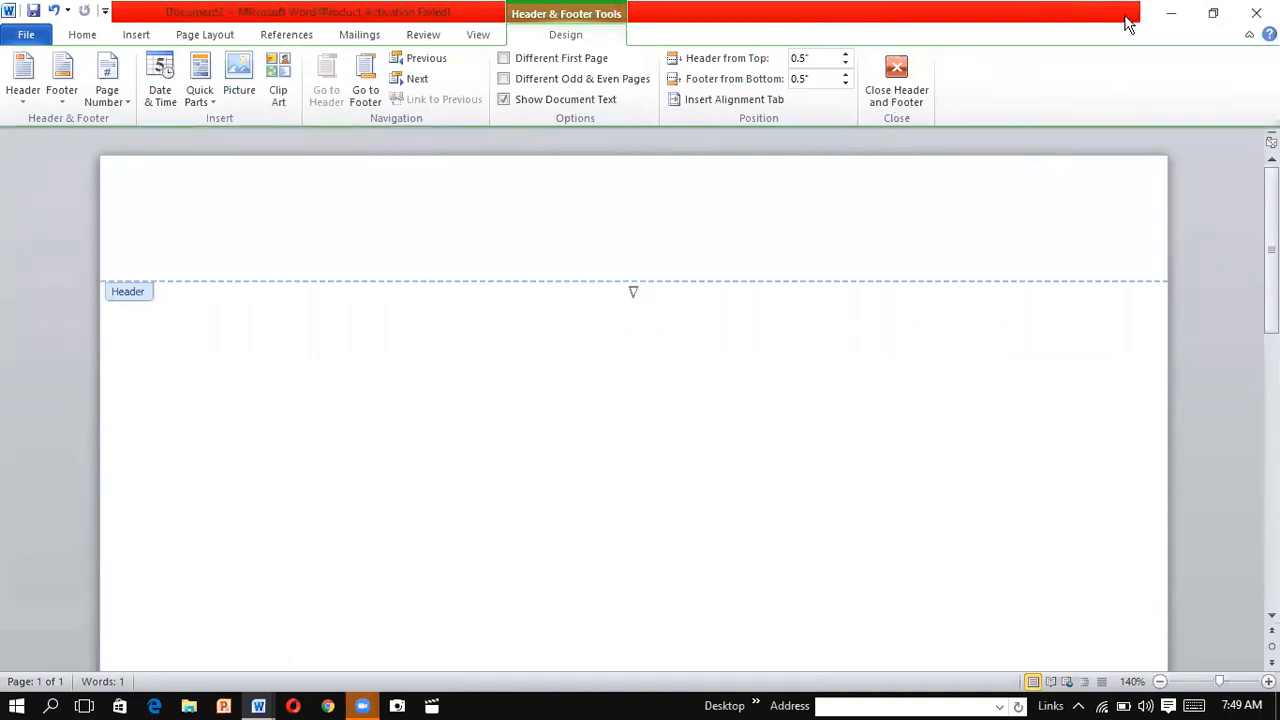
click(901, 88)
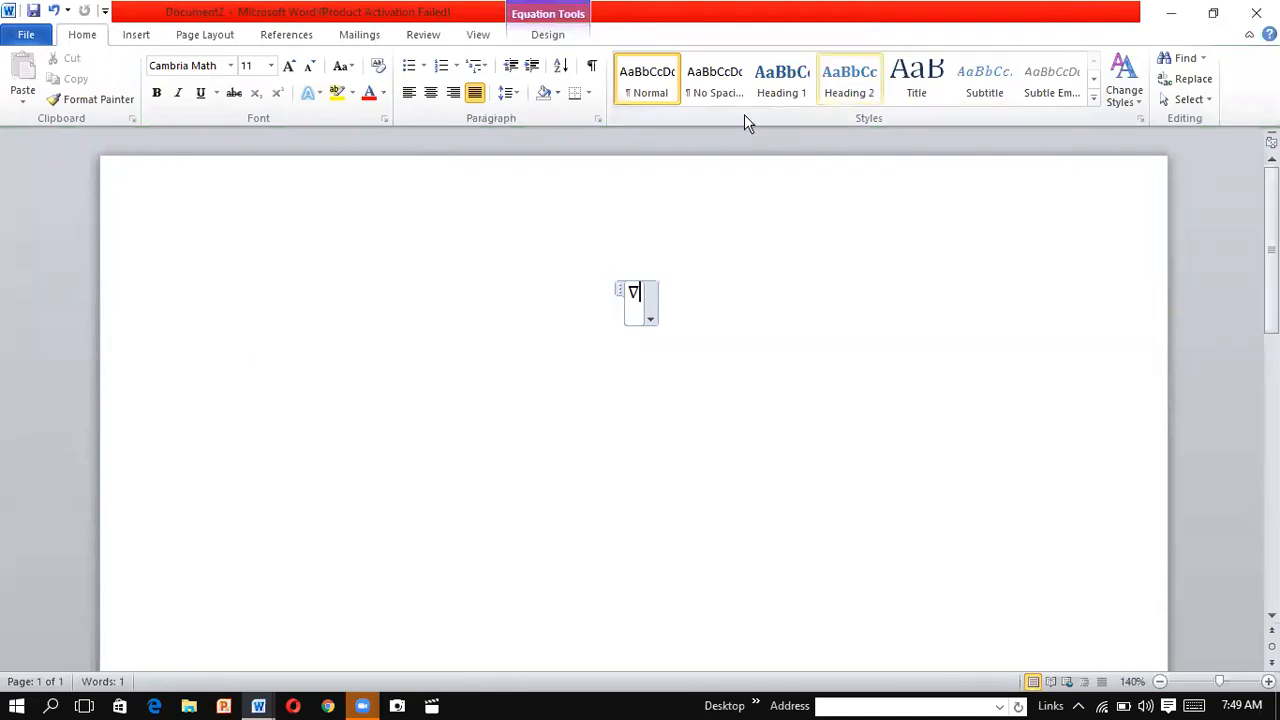
click(137, 35)
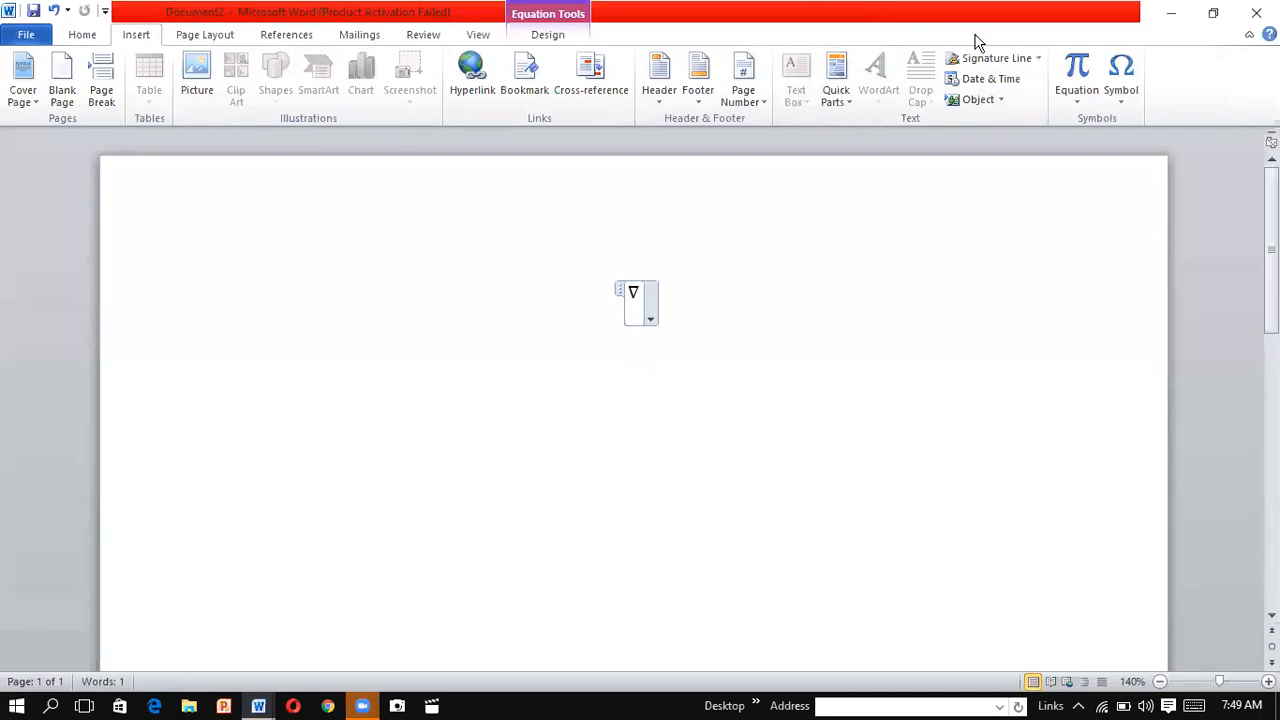
click(1083, 80)
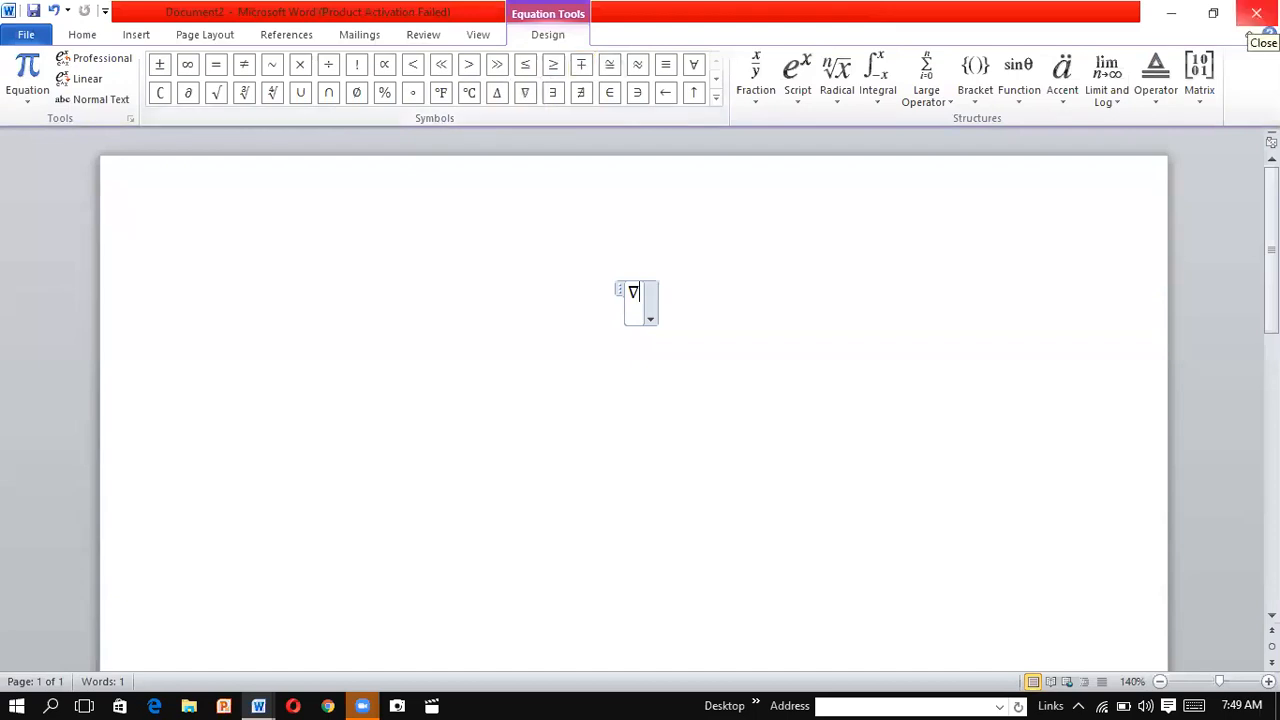
click(1256, 13)
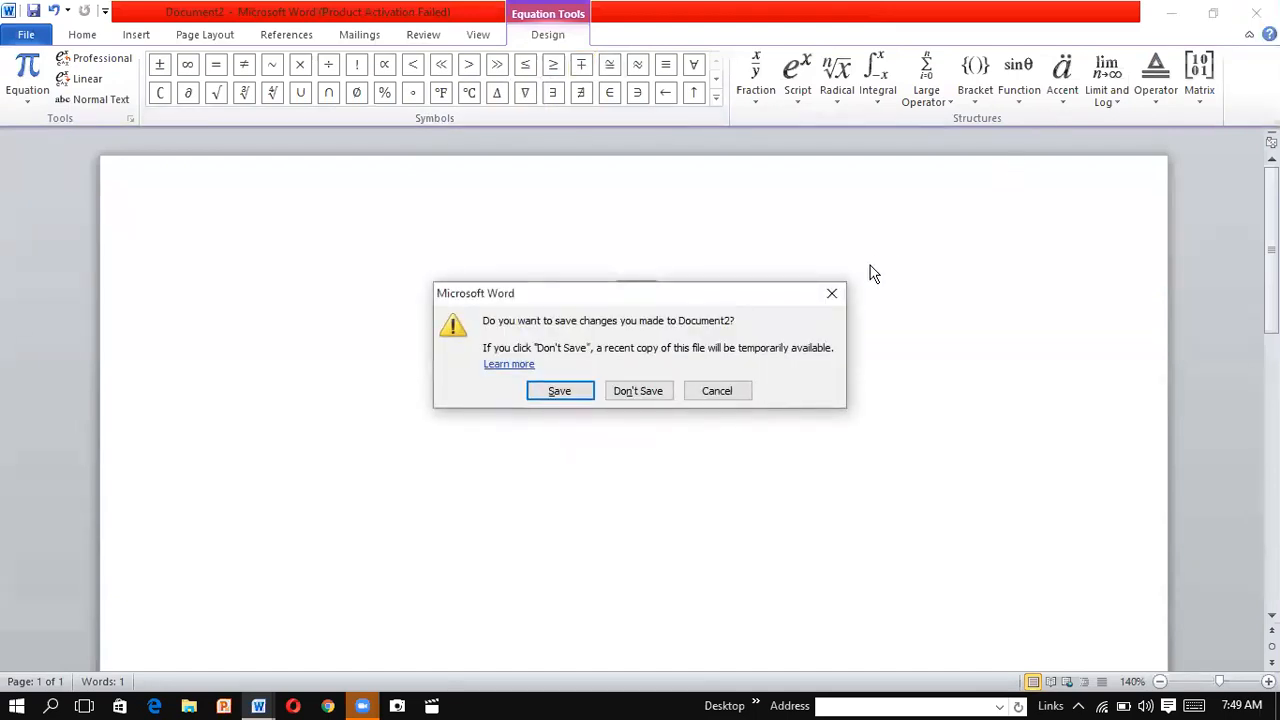
click(832, 295)
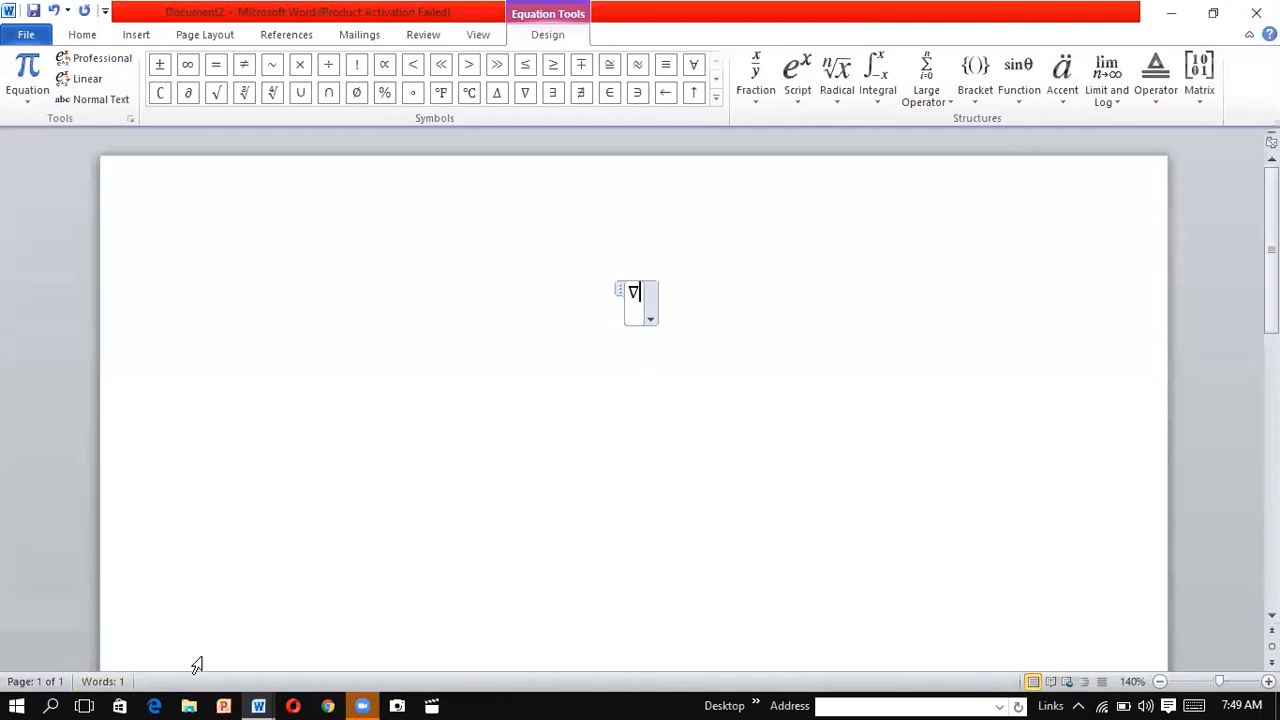
key(ctrl+a)
drag(197, 664, 603, 706)
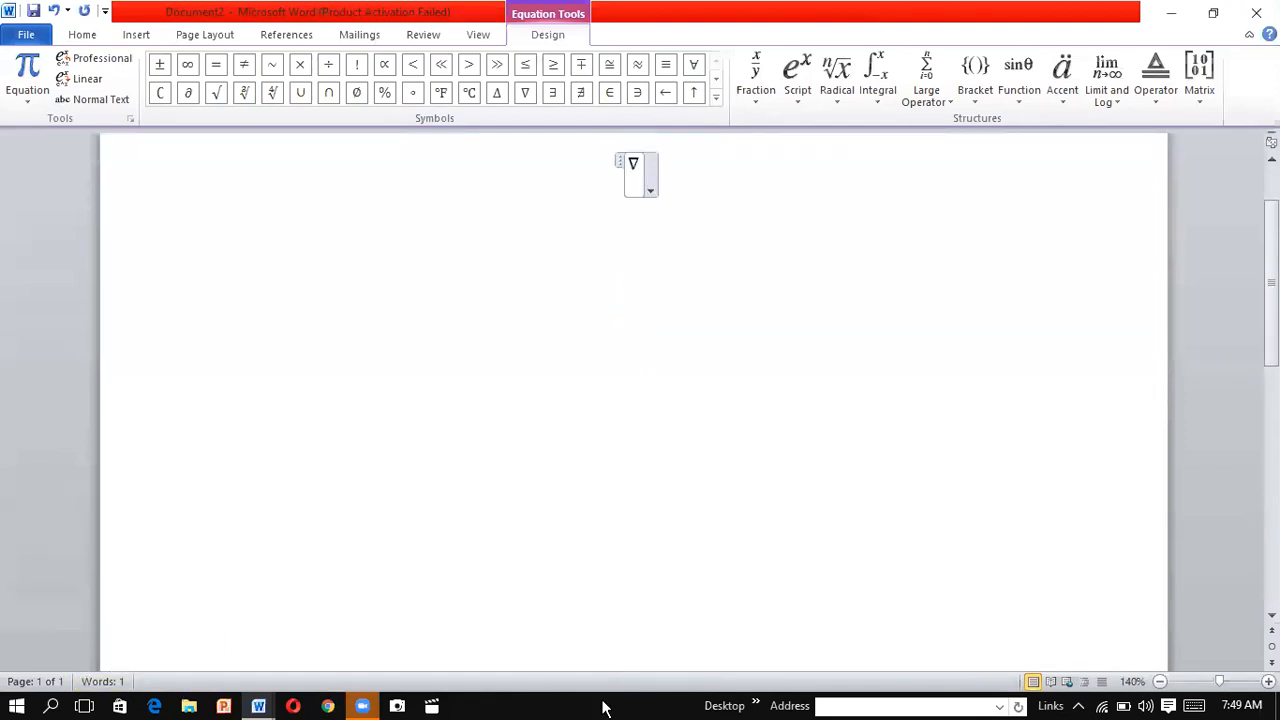
click(603, 706)
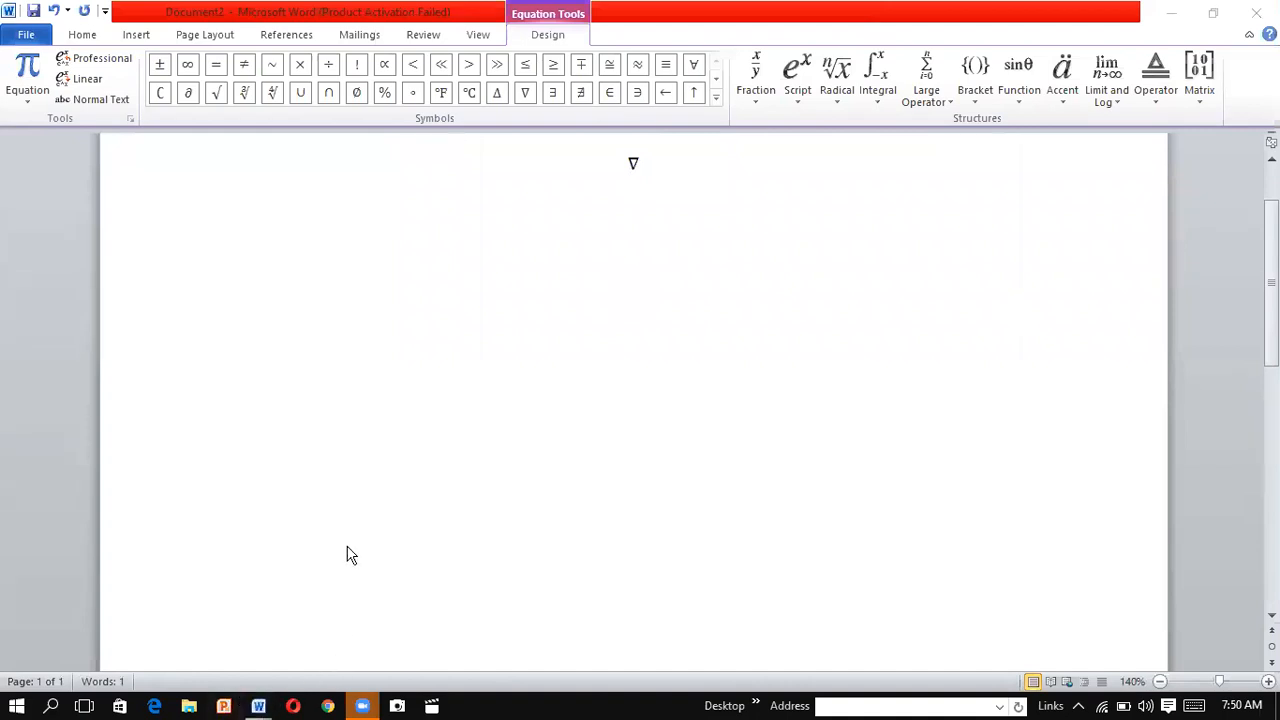
click(185, 663)
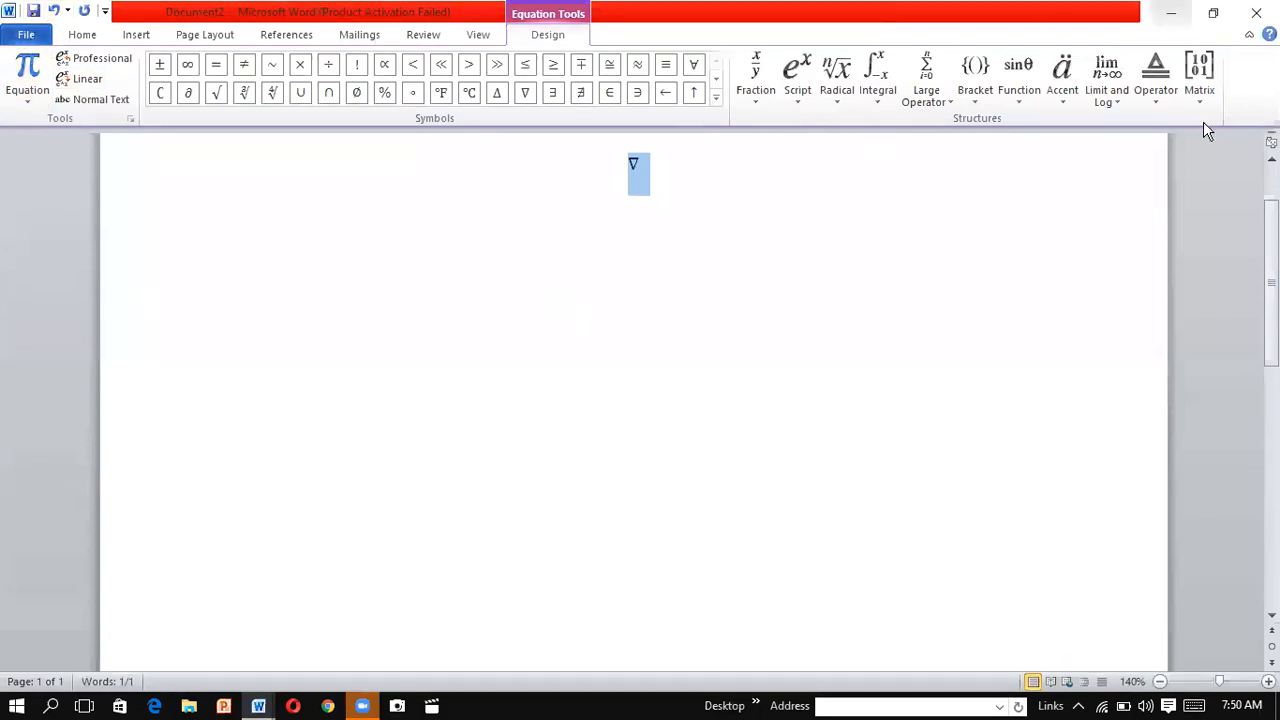
Close both open Word documents, discarding the changes in the one with the ∇ equation
click(1256, 13)
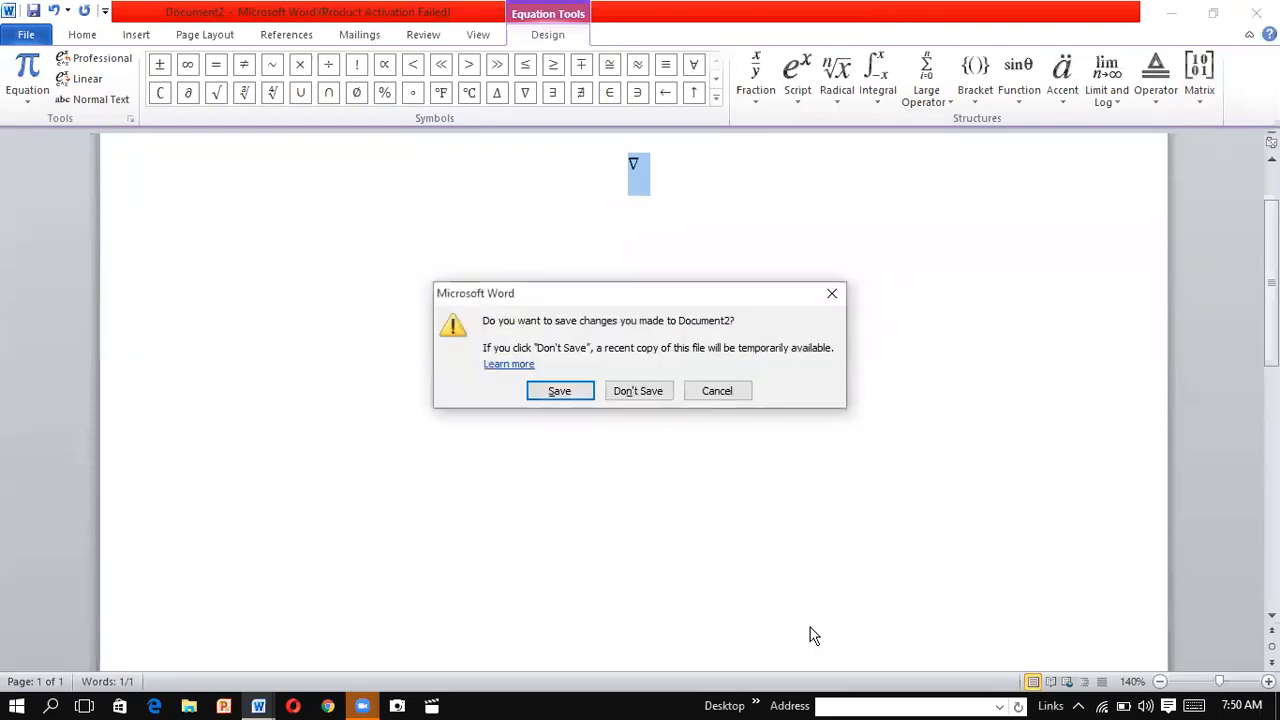
click(657, 397)
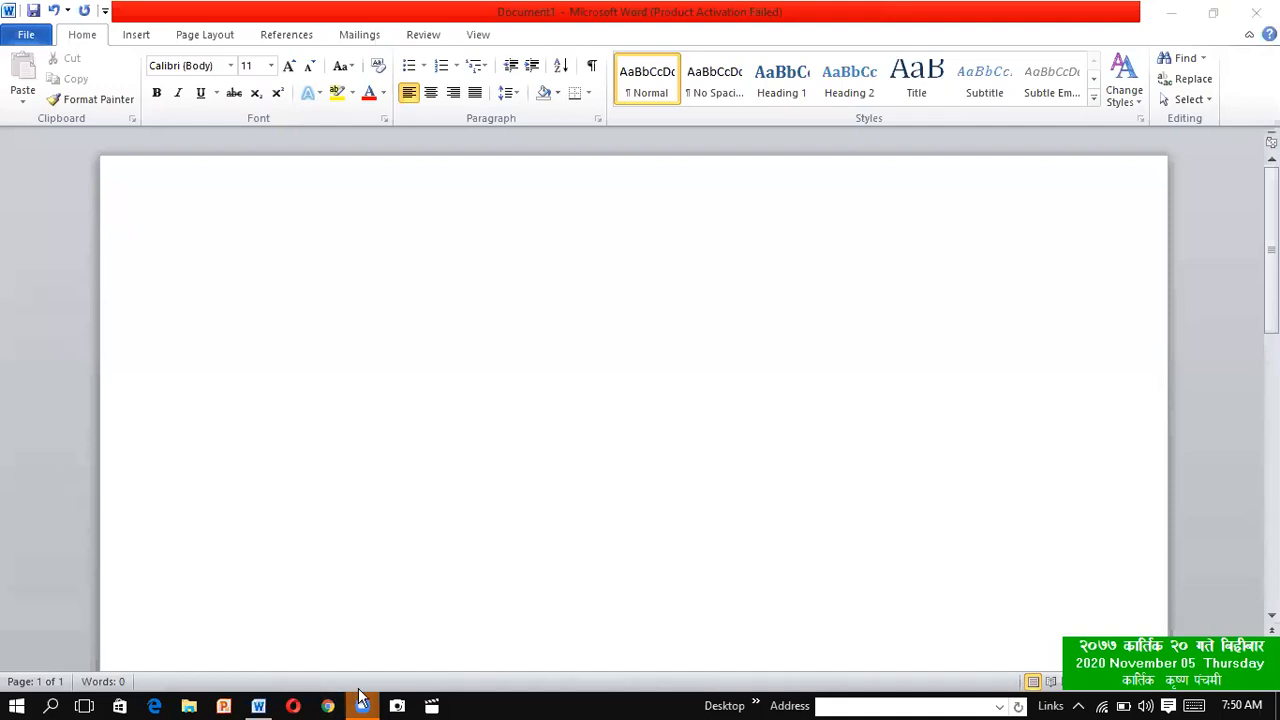
mouse_move(365, 708)
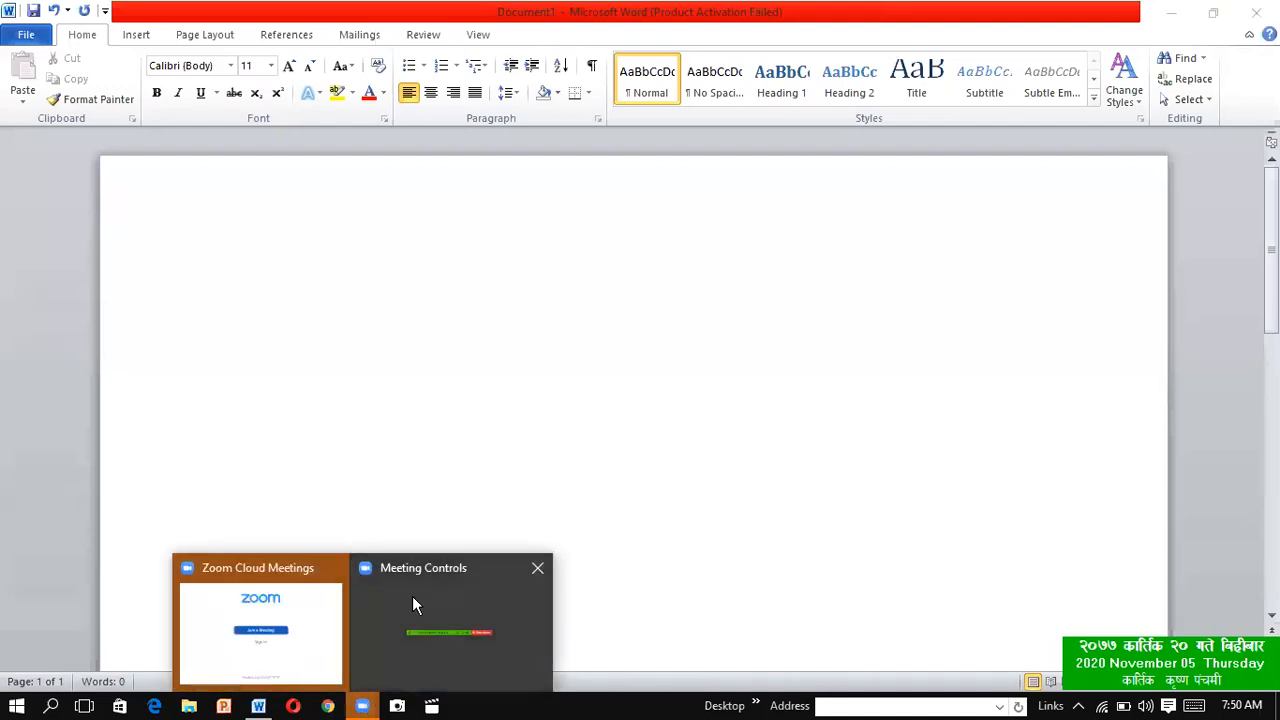
click(305, 657)
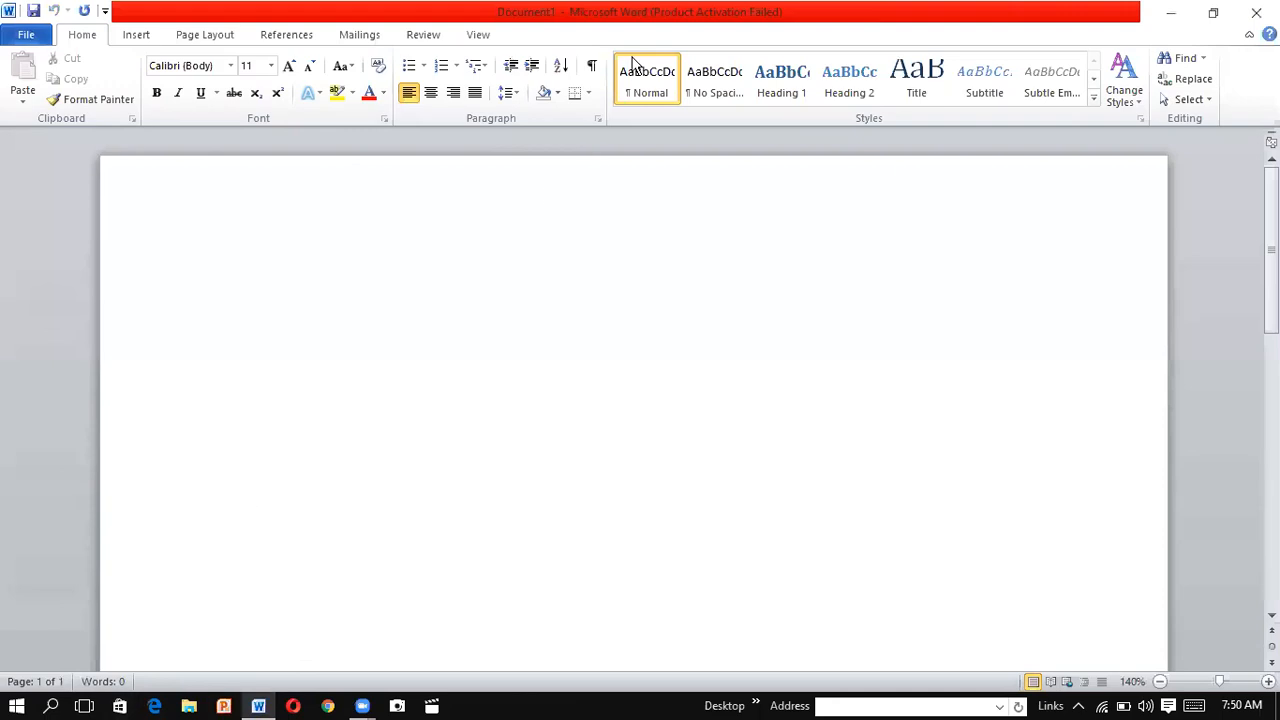
click(1215, 20)
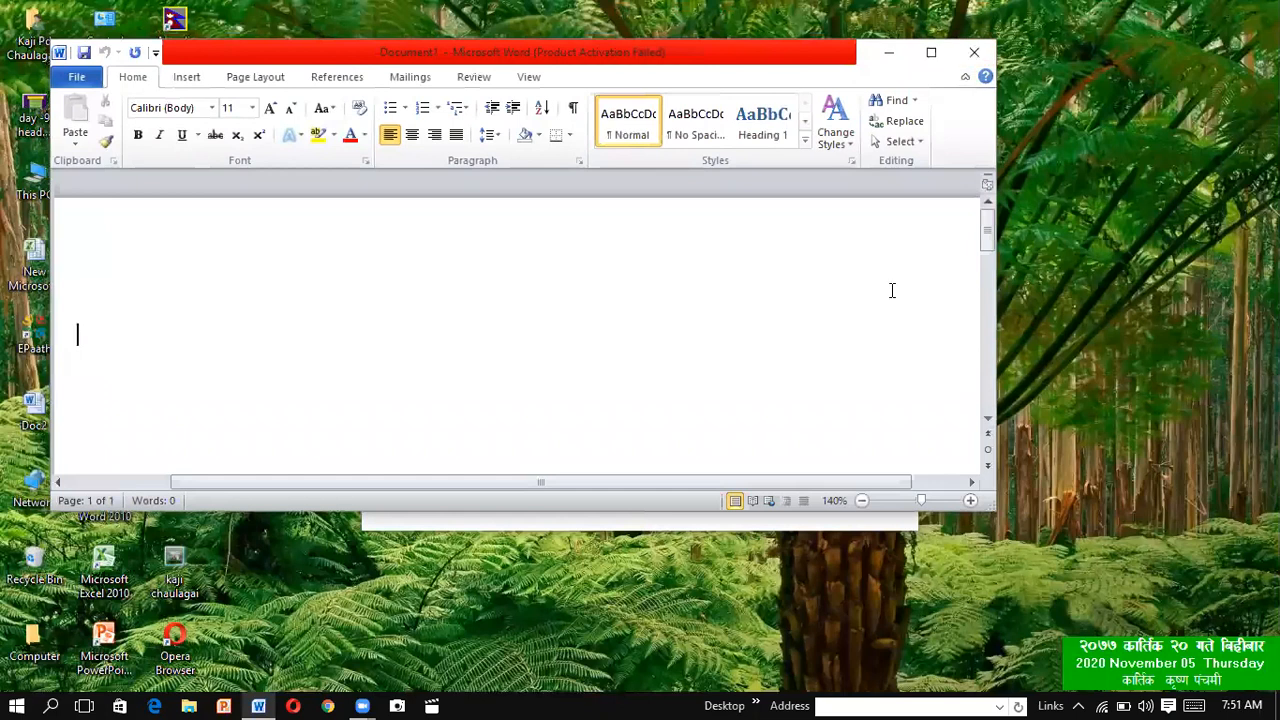
click(978, 52)
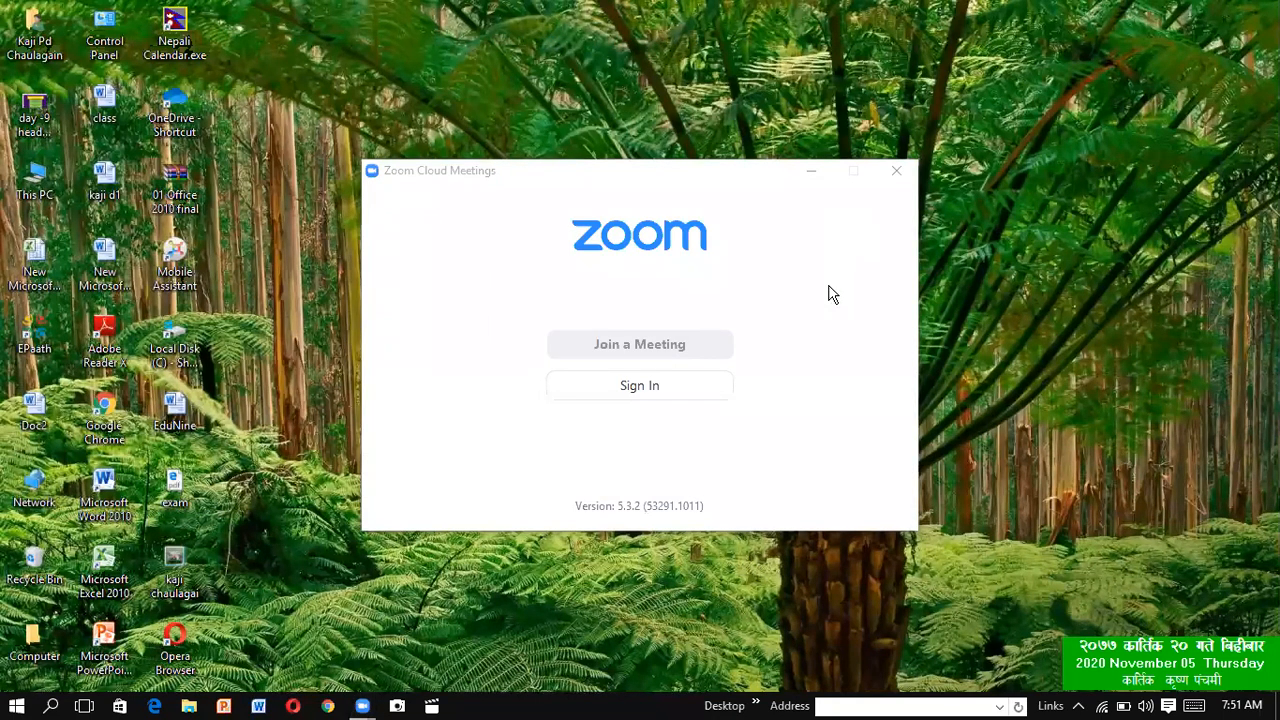
Close the Zoom Cloud Meetings start window left open on the desktop
click(902, 171)
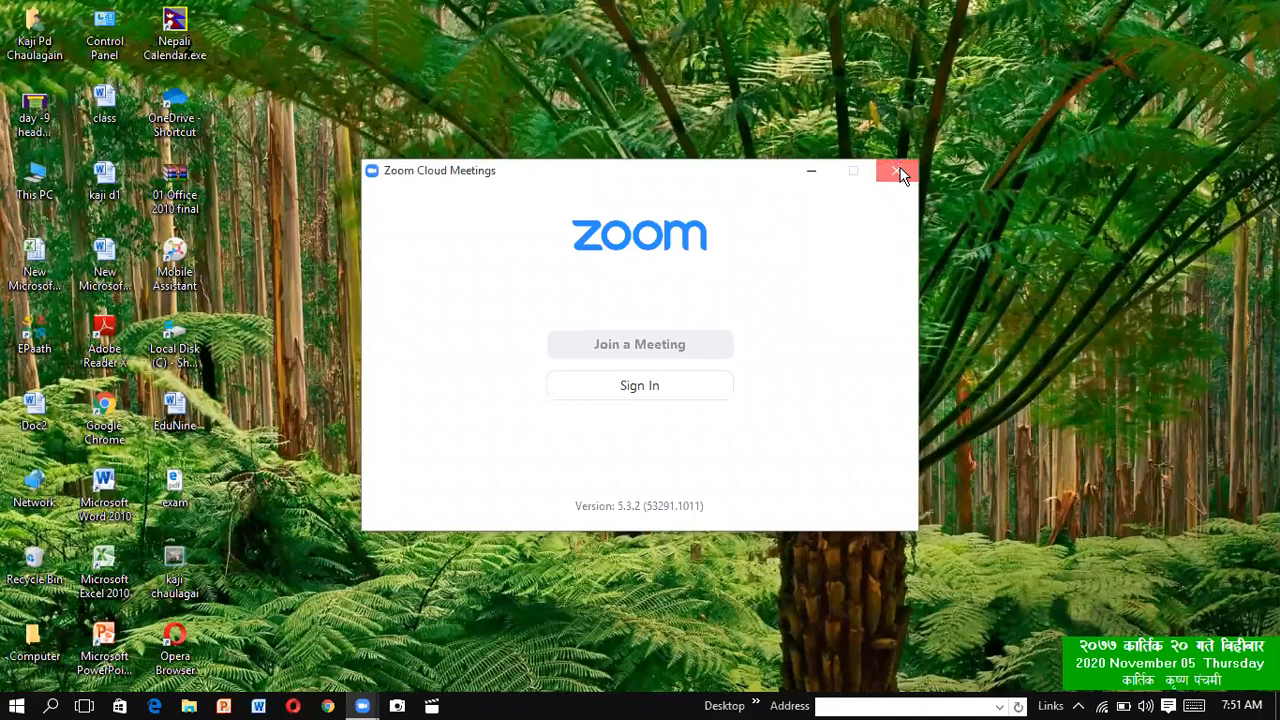
click(905, 172)
click(362, 705)
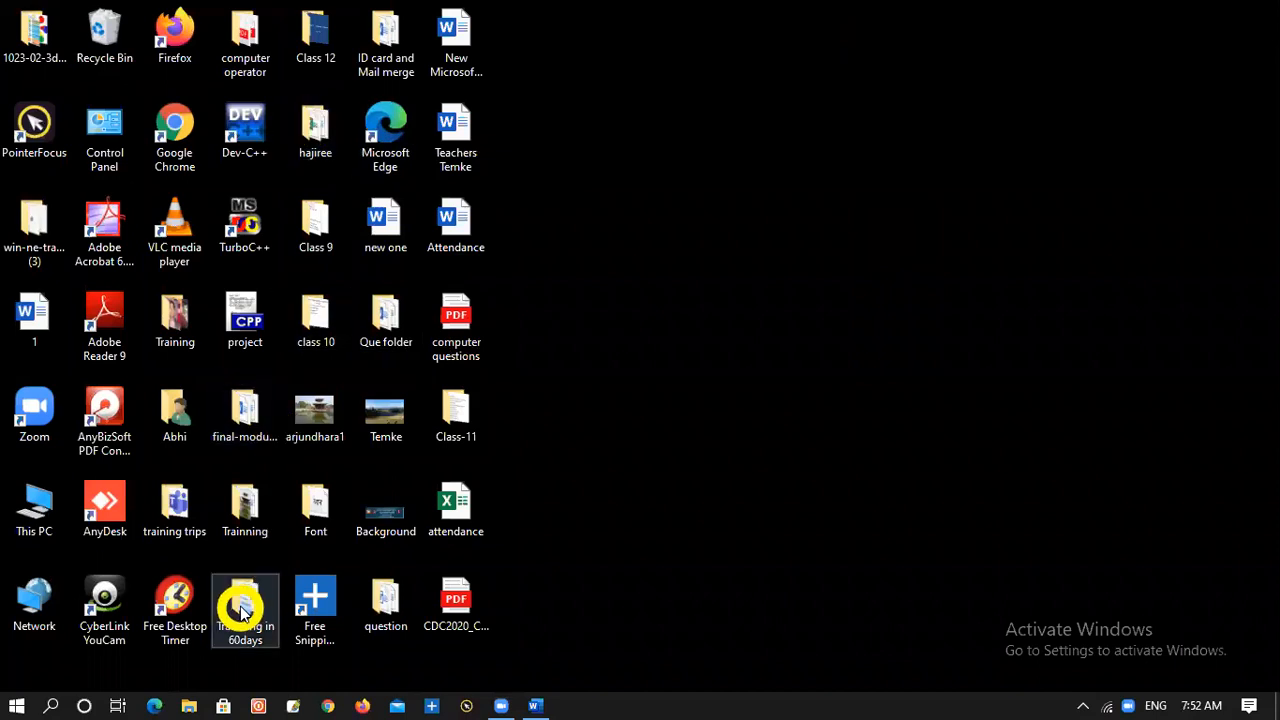
Open the day 9-table presentation from the Trainning in 60days folder in PowerPoint and start its slide show from the beginning
key(super+e)
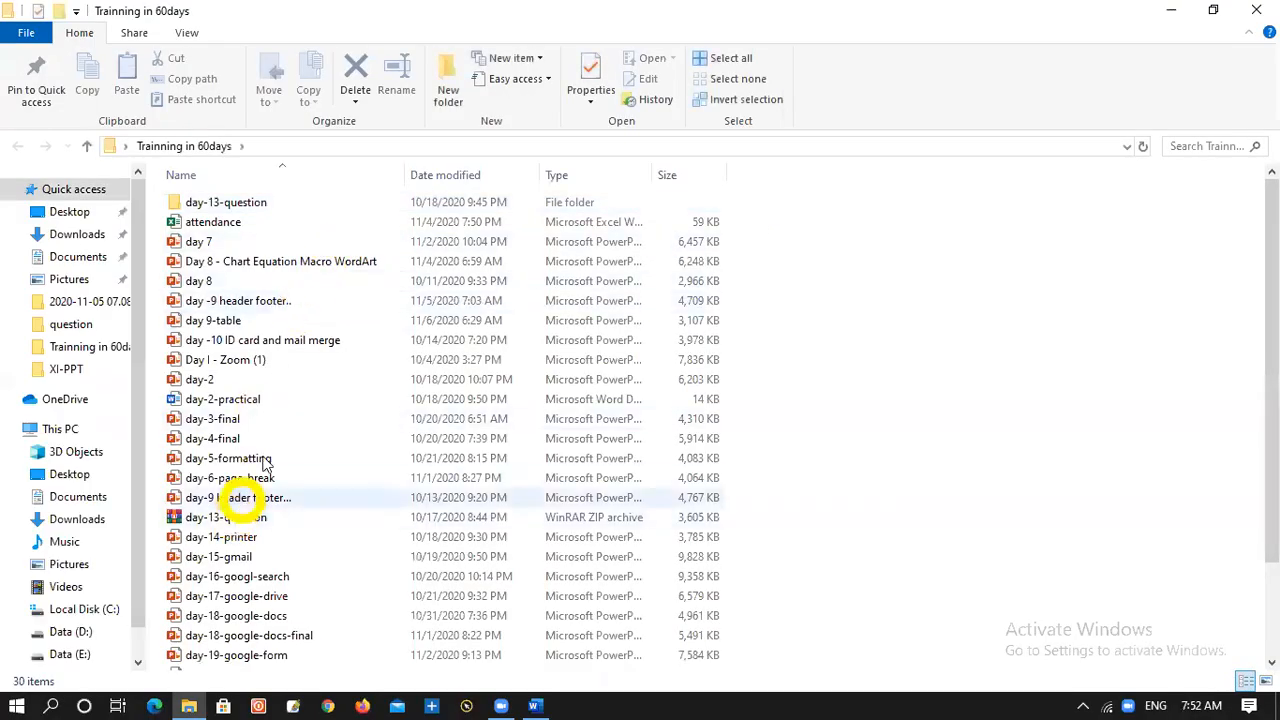
double_click(230, 325)
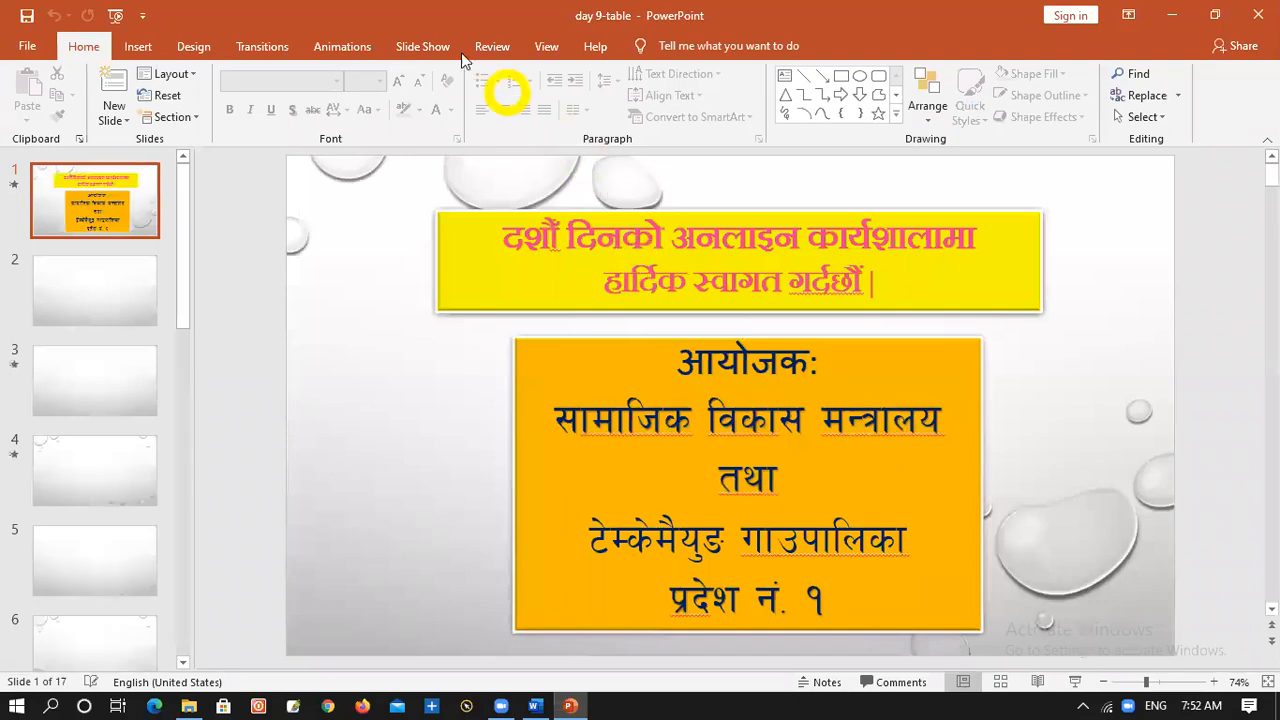
click(422, 47)
click(30, 100)
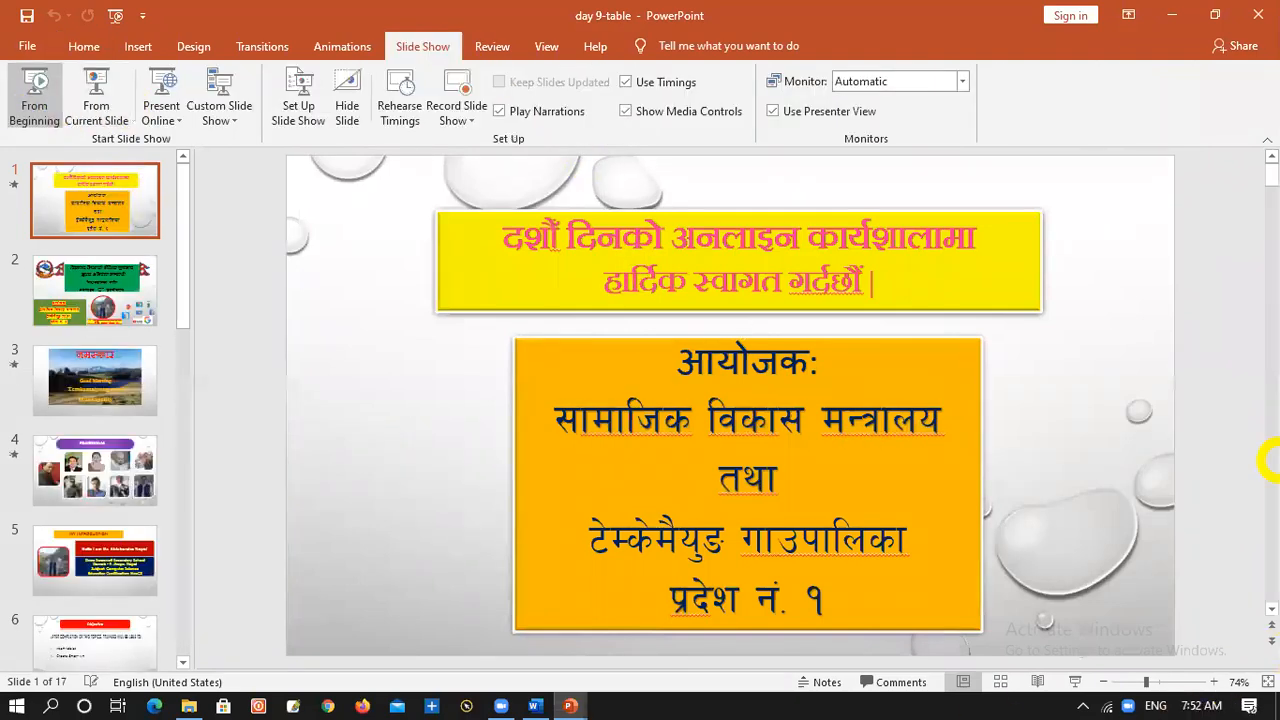
click(30, 95)
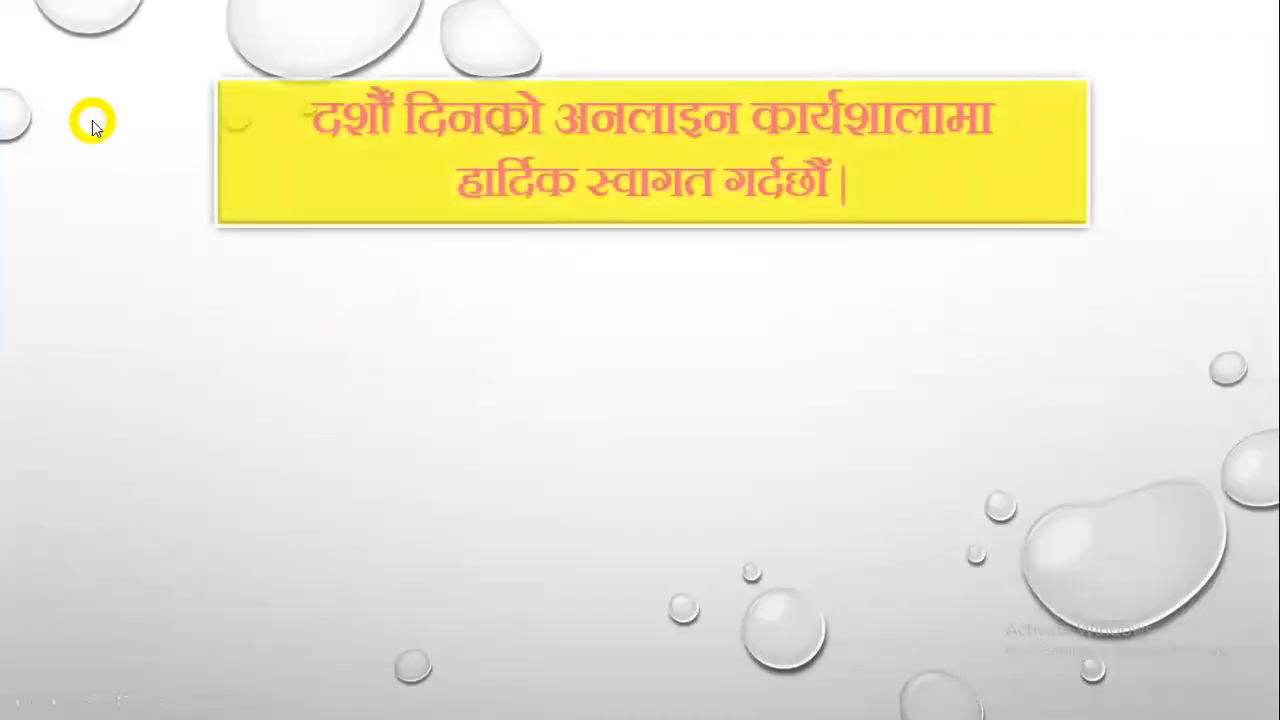
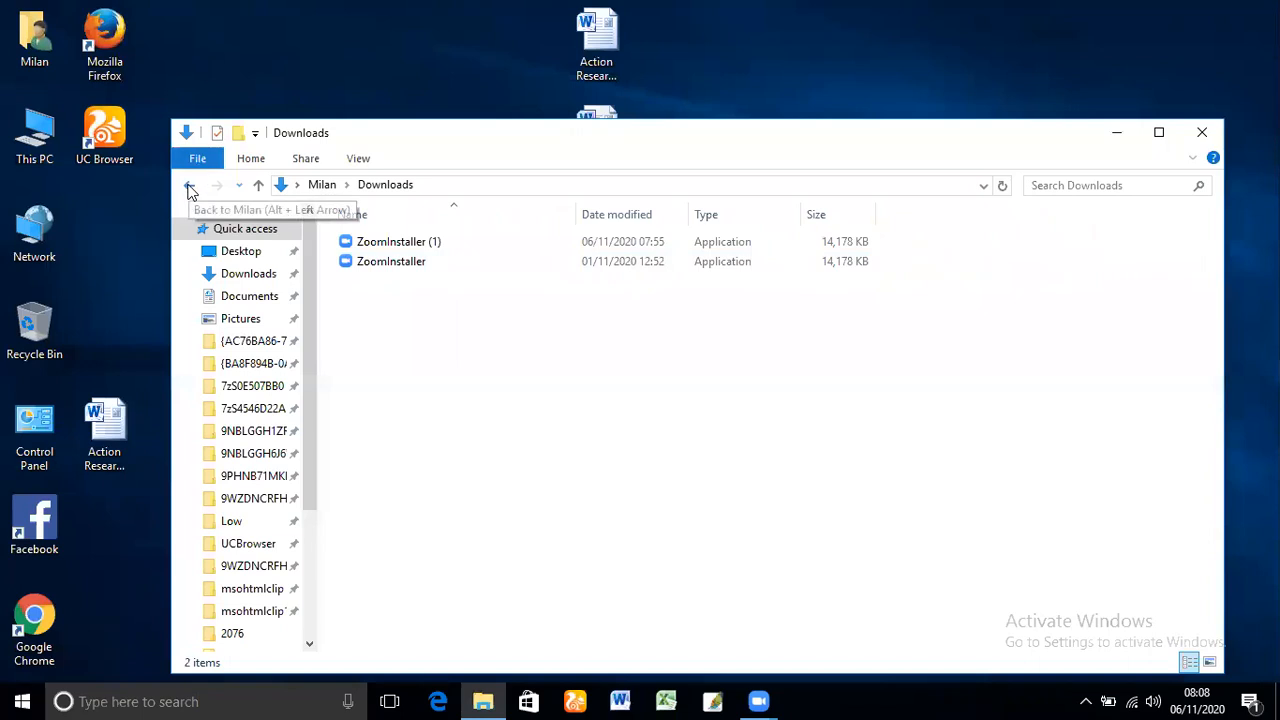
Open the practice document from the Documents folder, select its WordArt text, and display the gallery of WordArt styles
click(518, 243)
double_click(518, 243)
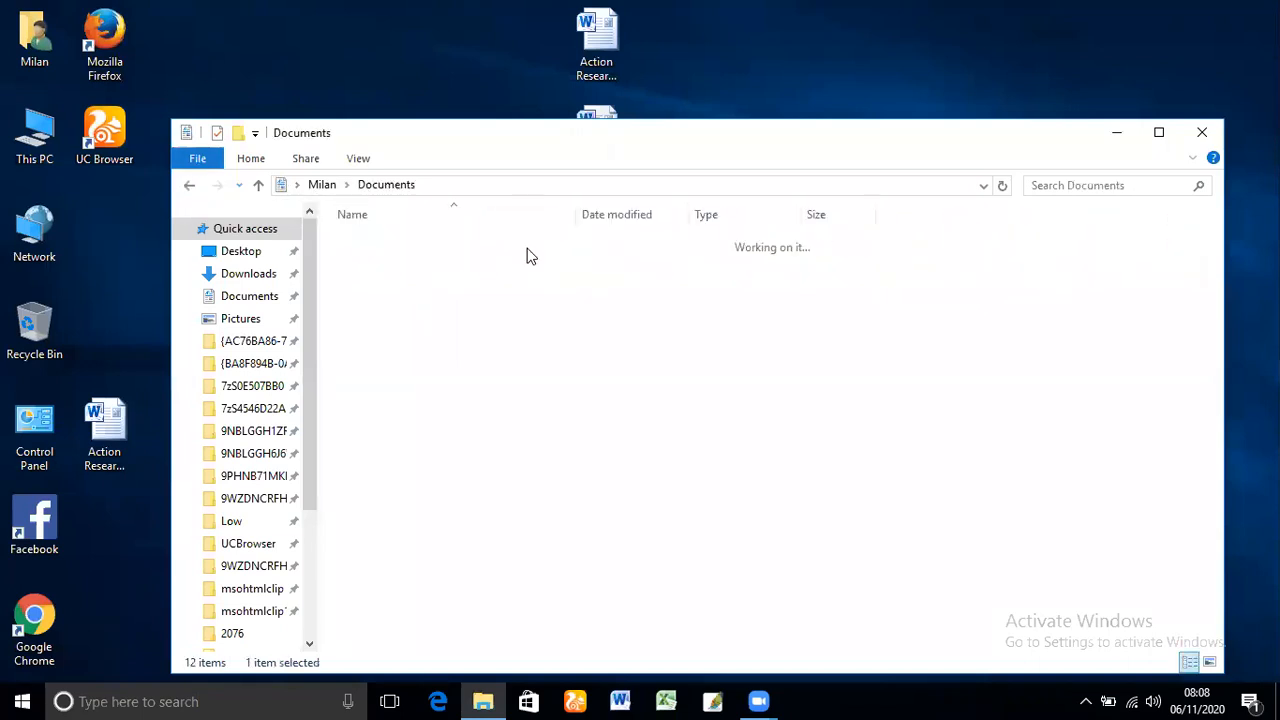
double_click(566, 264)
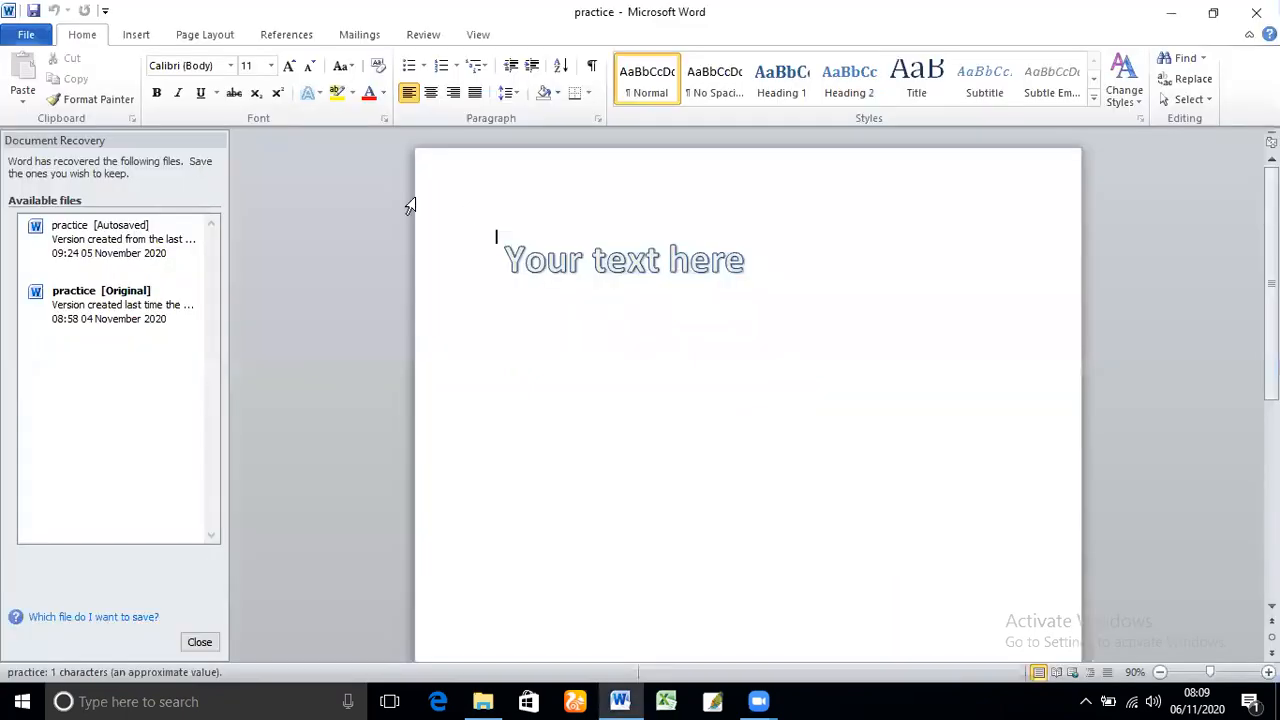
click(726, 262)
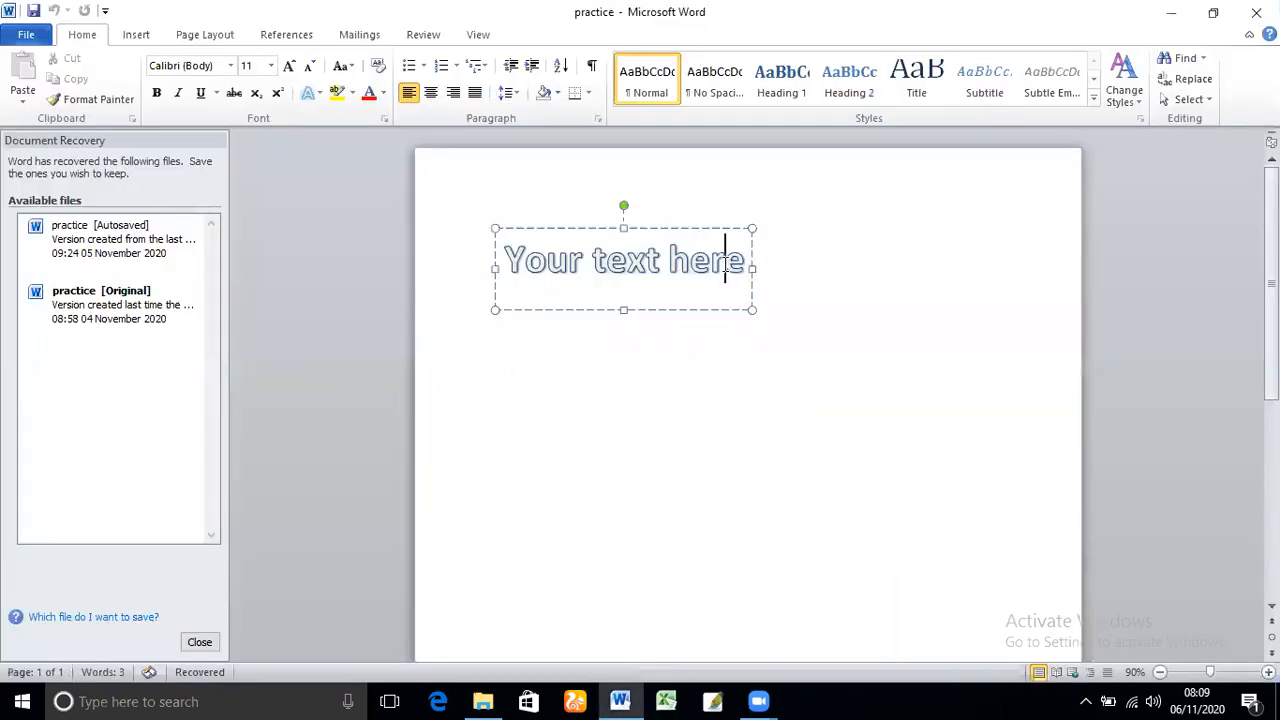
click(134, 34)
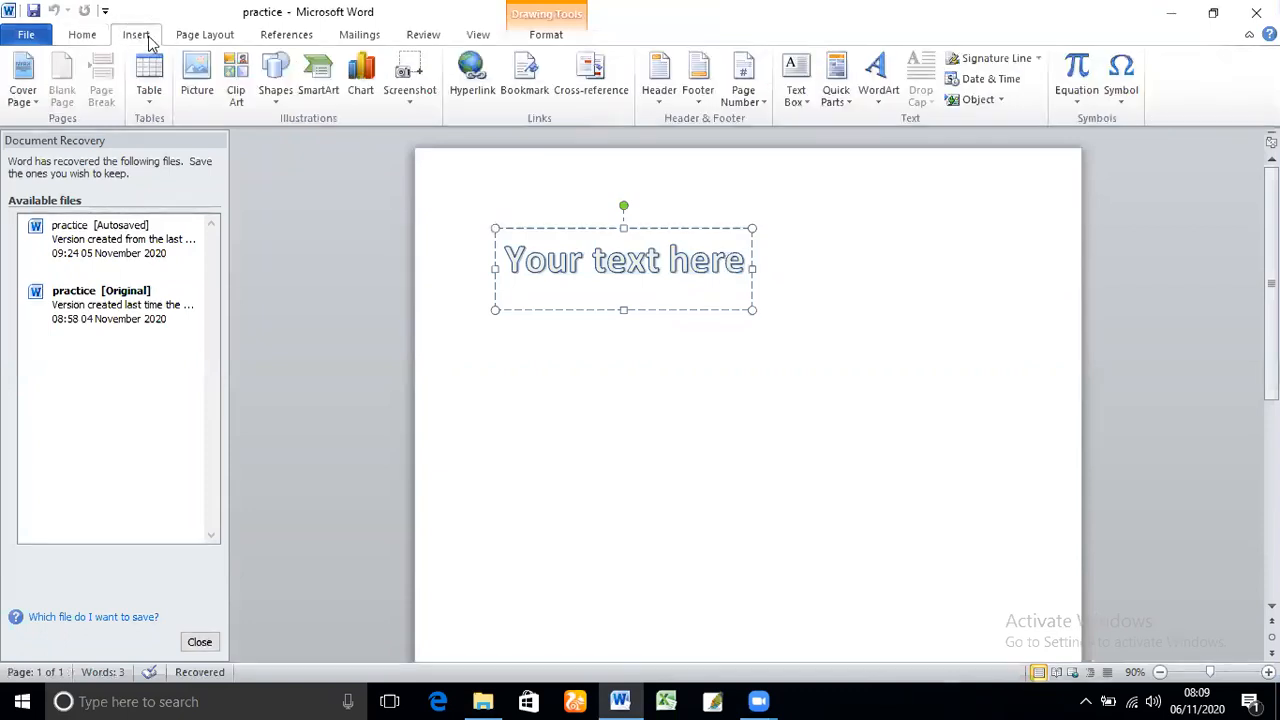
click(881, 99)
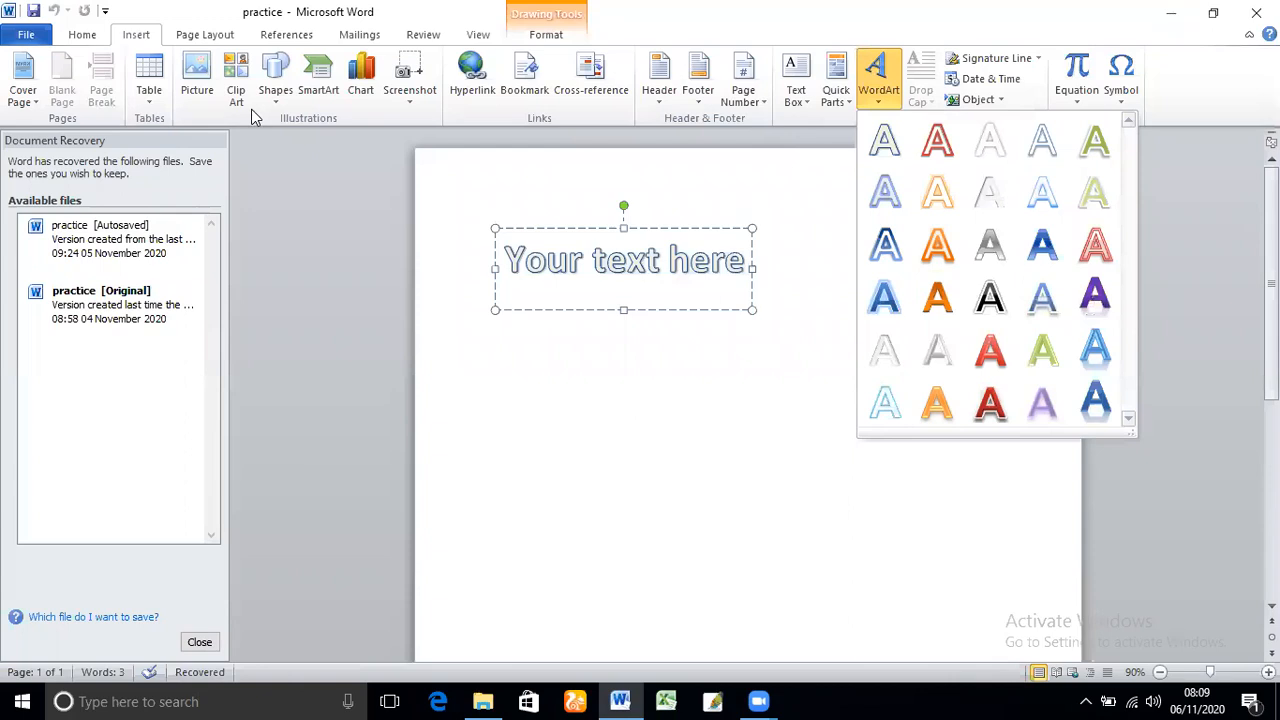
Save the document as practice in Word 97-2003 Document format and close Word, removing the recovered files
click(24, 37)
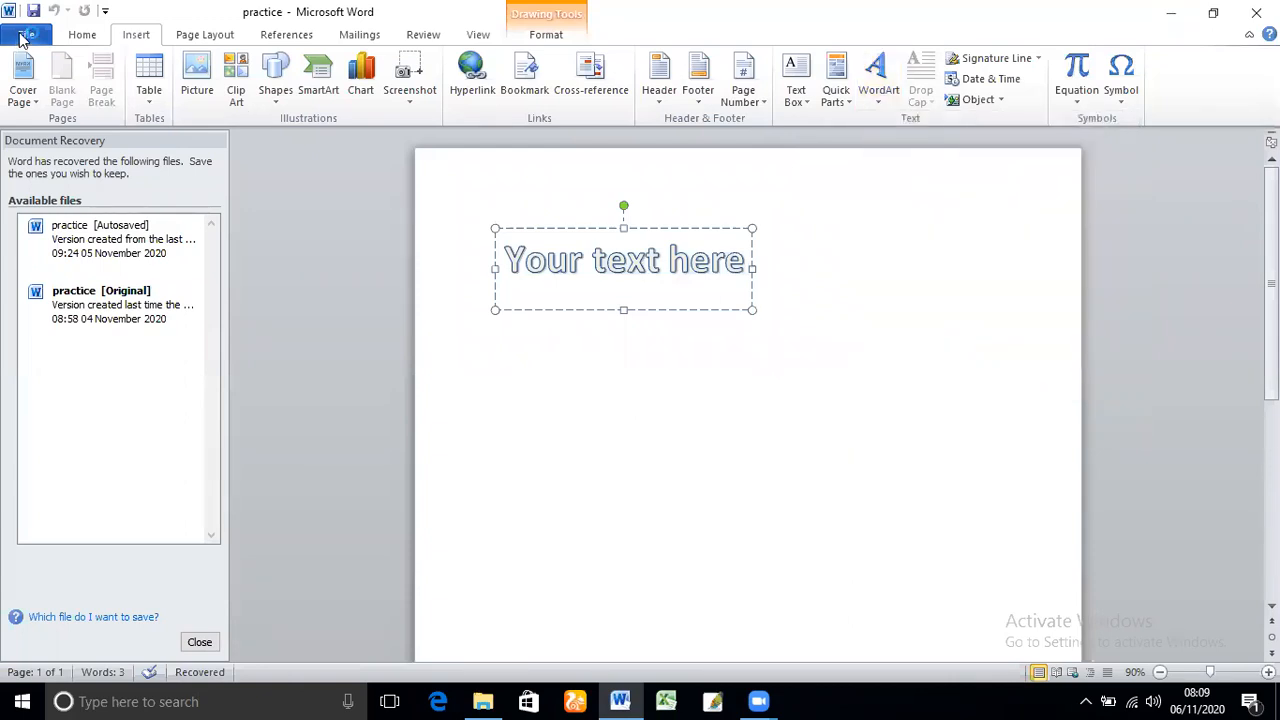
click(24, 37)
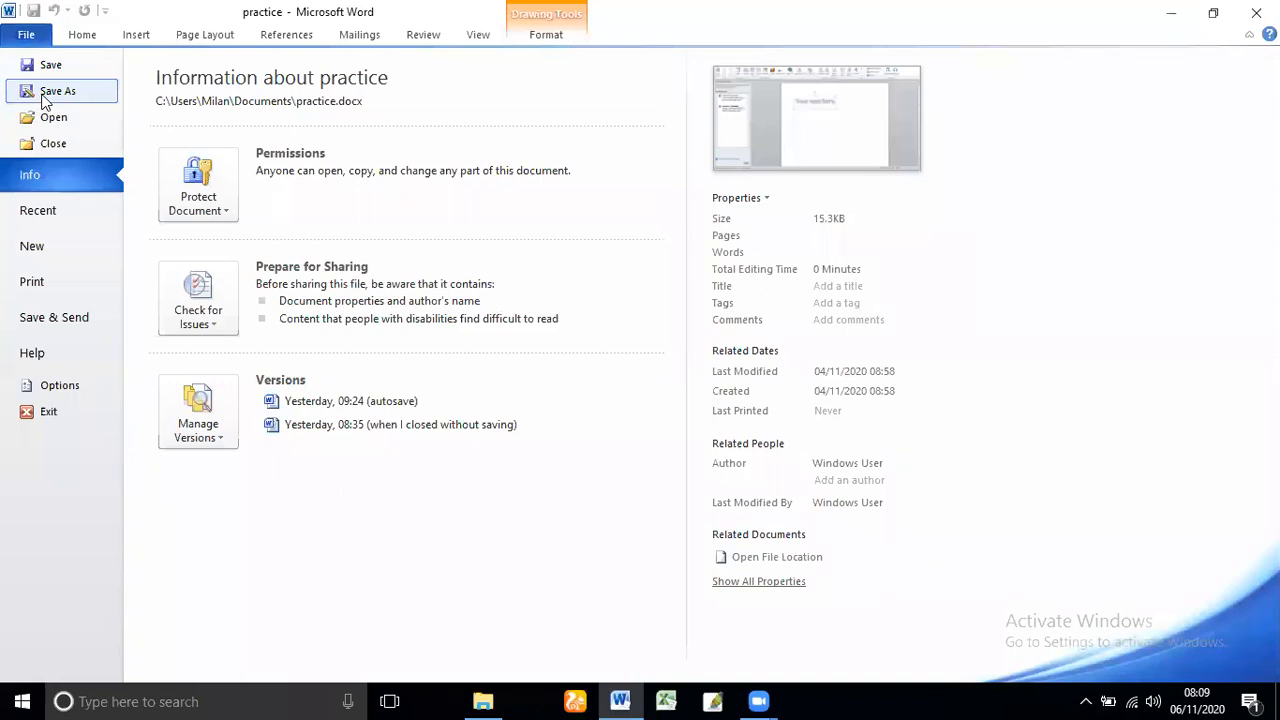
key(Escape)
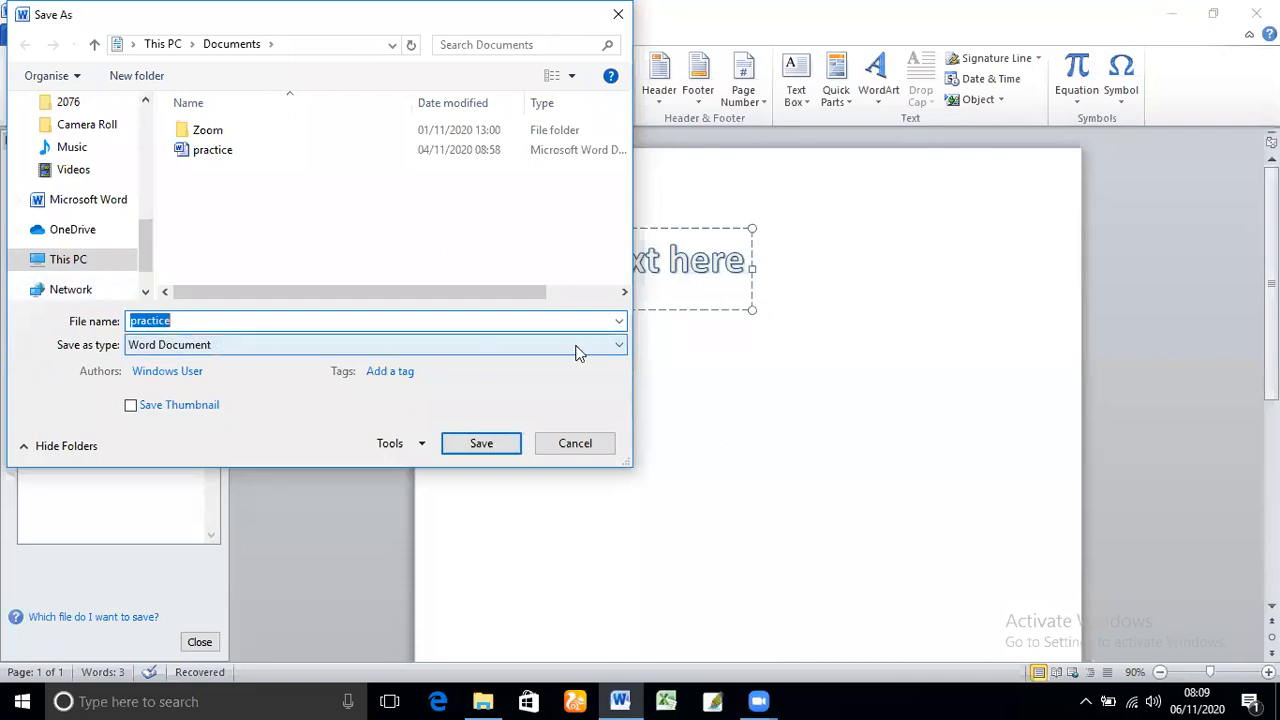
click(617, 348)
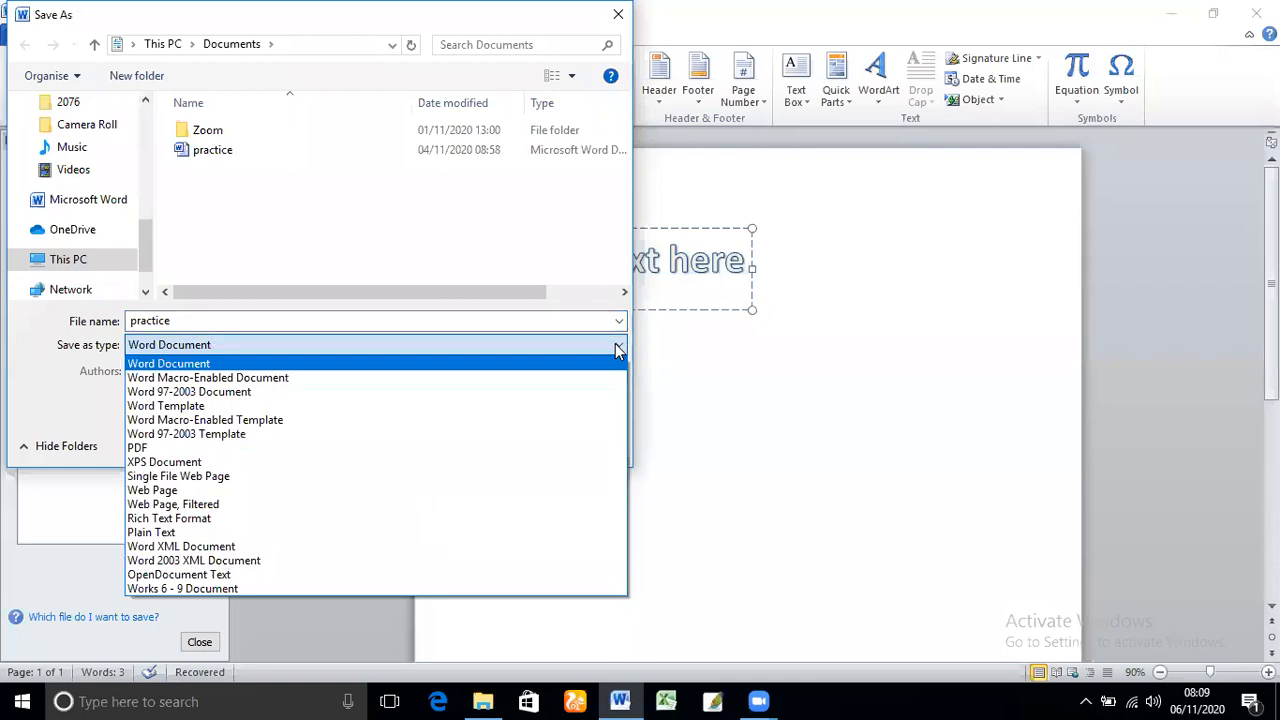
click(367, 392)
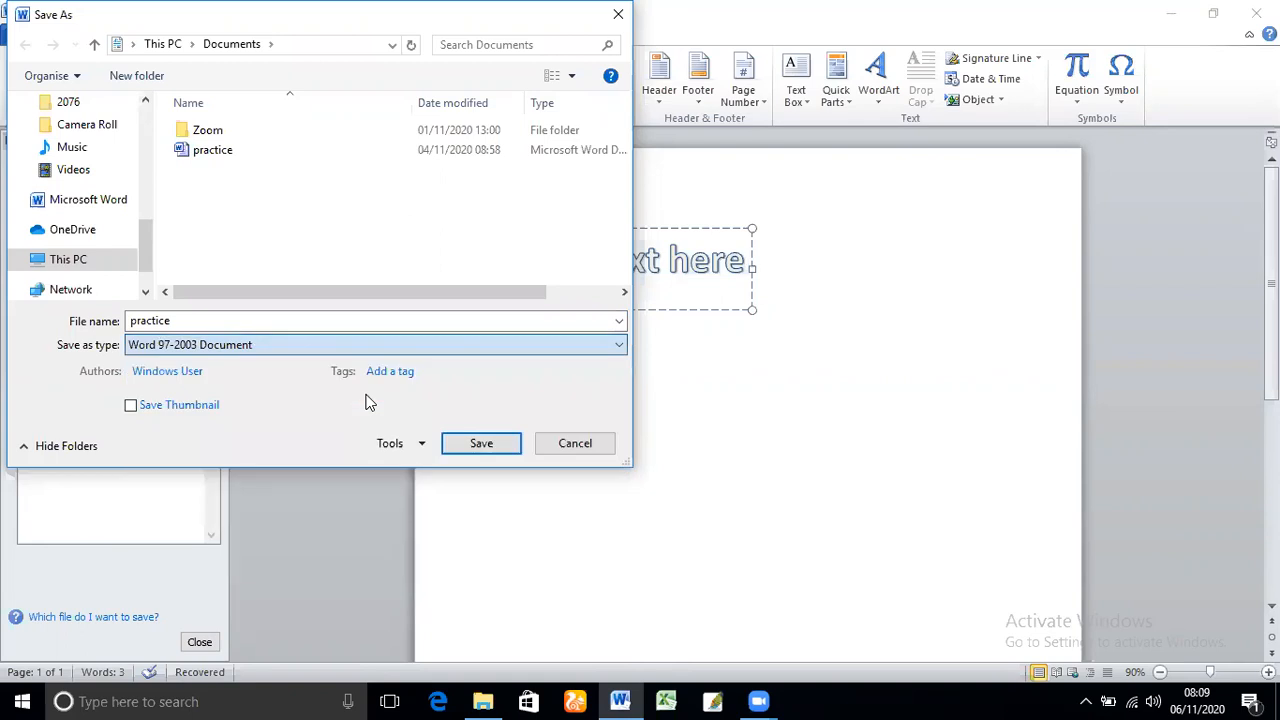
click(459, 443)
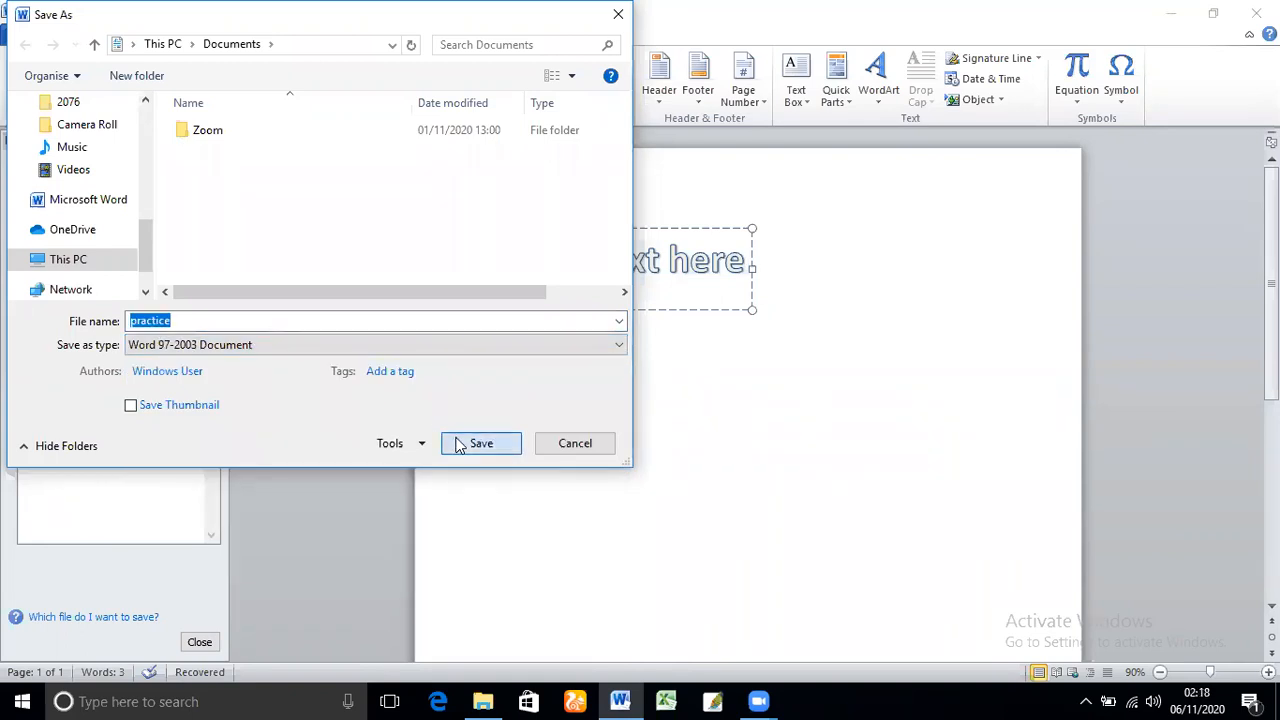
click(705, 471)
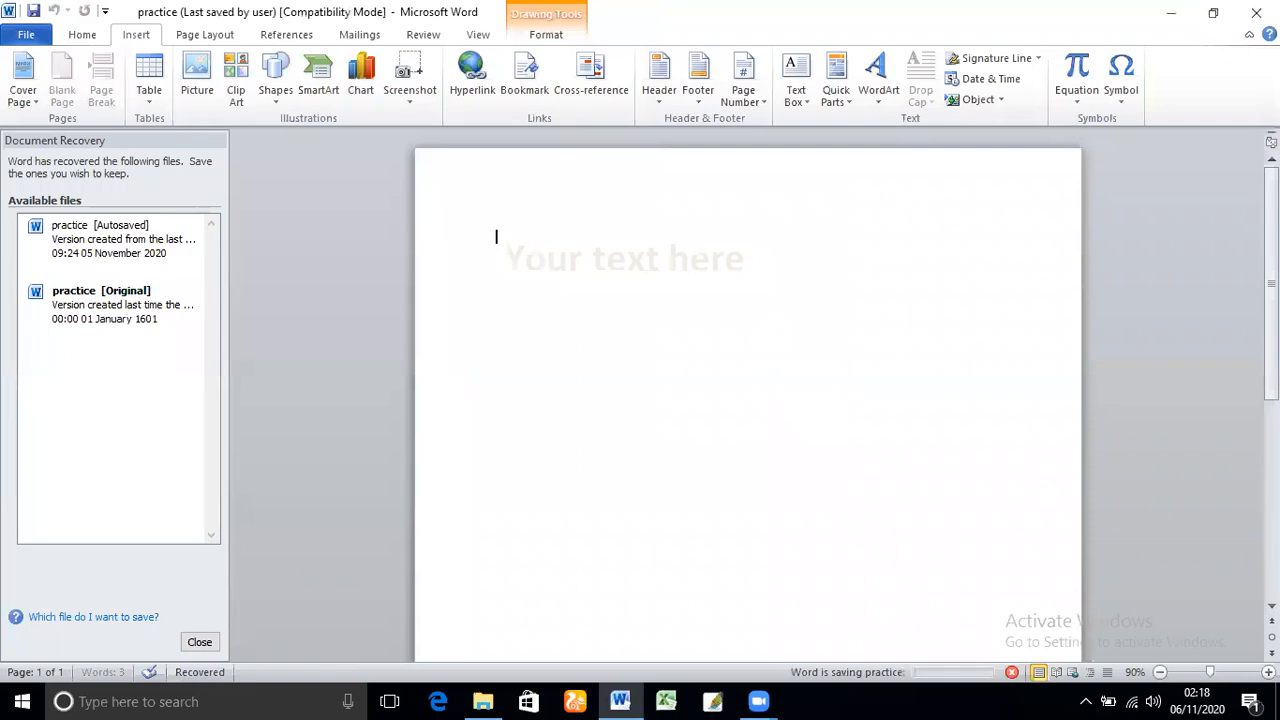
click(1256, 13)
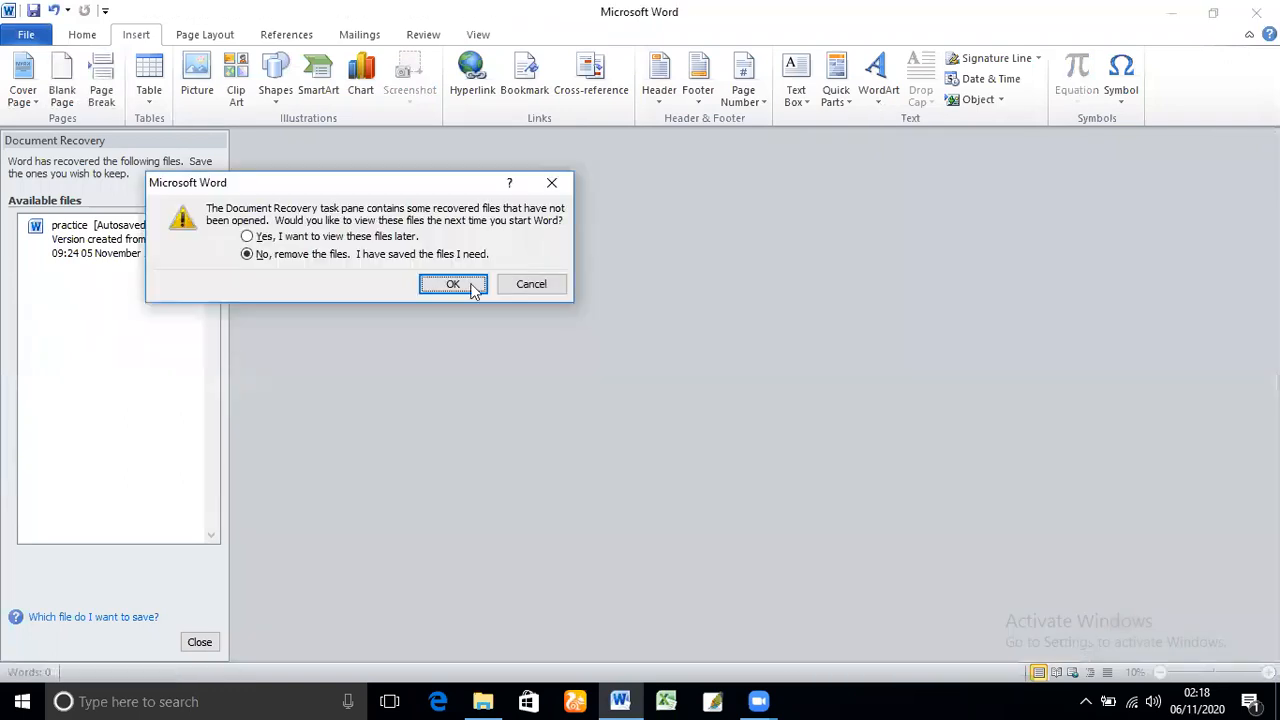
click(470, 286)
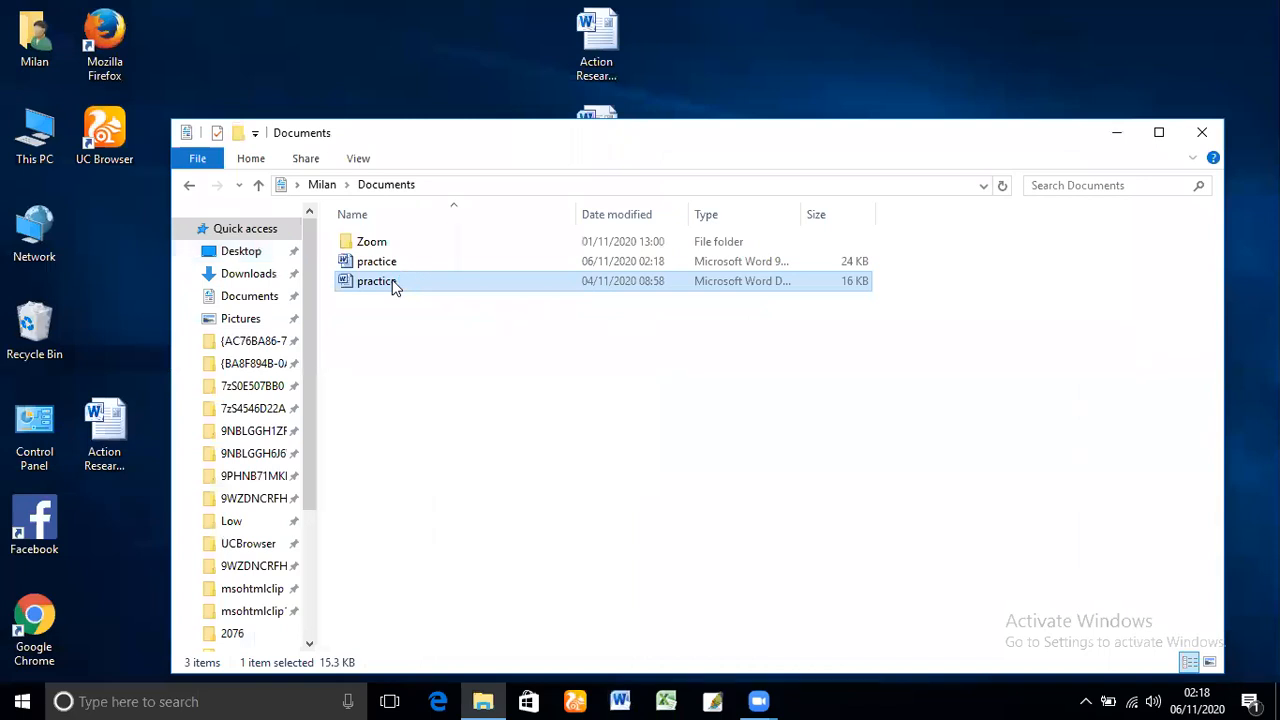
Open the original Word Document version of practice, view its WordArt styles and file information, and close it
double_click(393, 285)
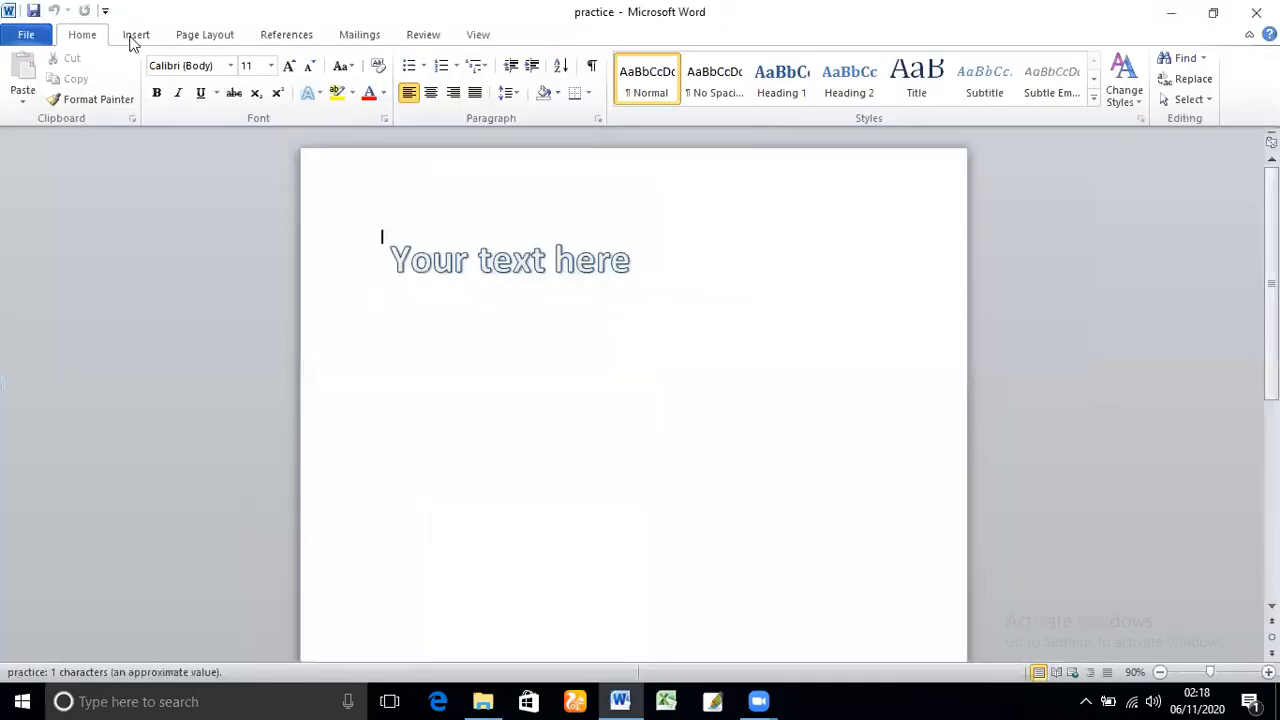
scroll(868, 107, down, 1)
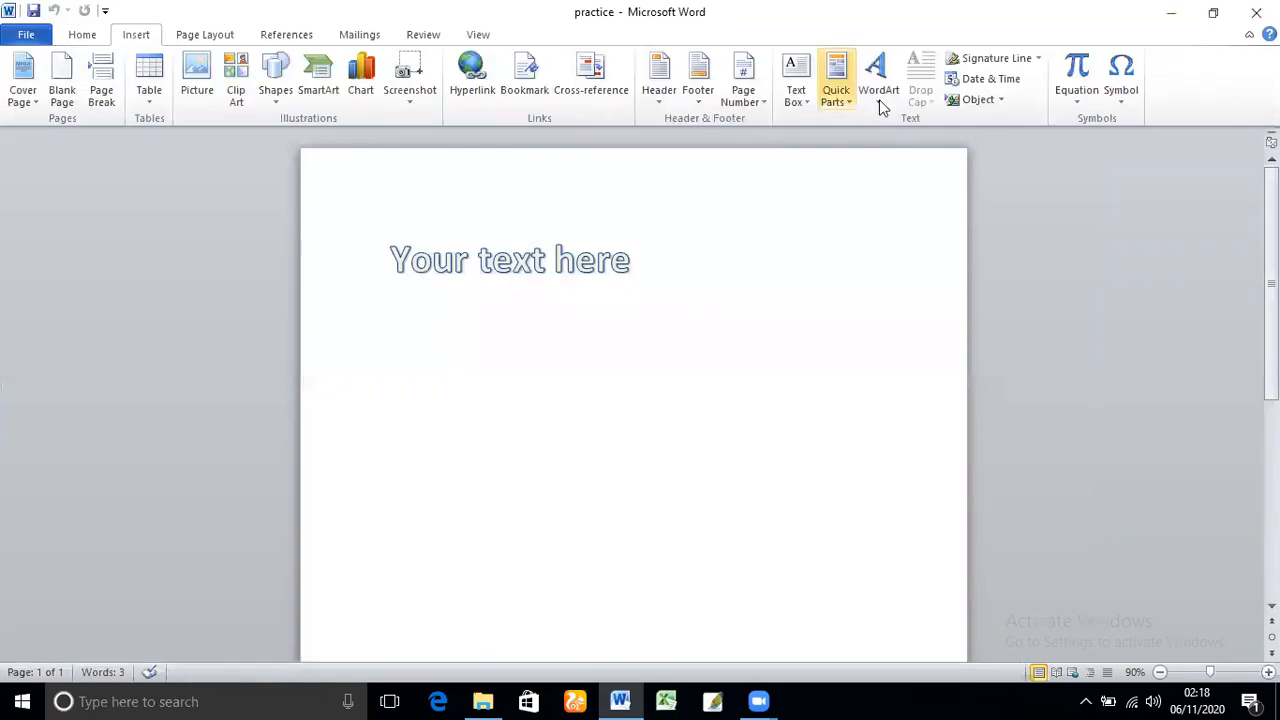
click(879, 100)
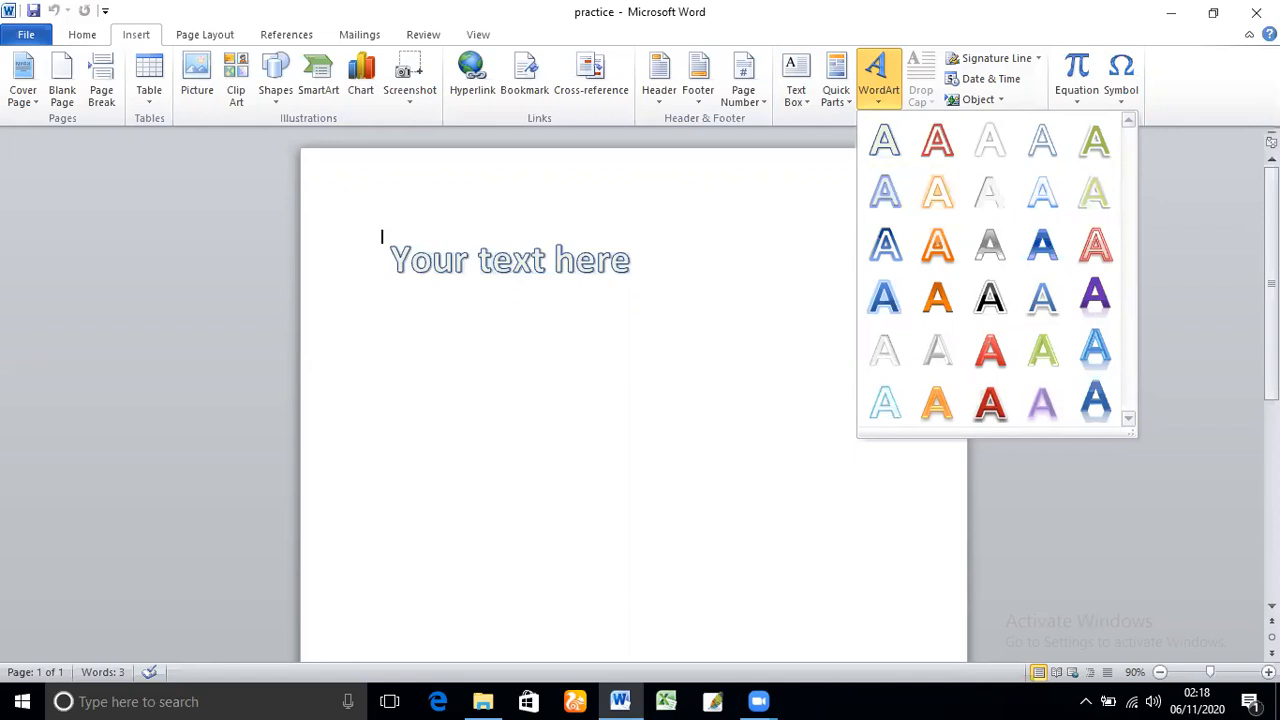
click(27, 36)
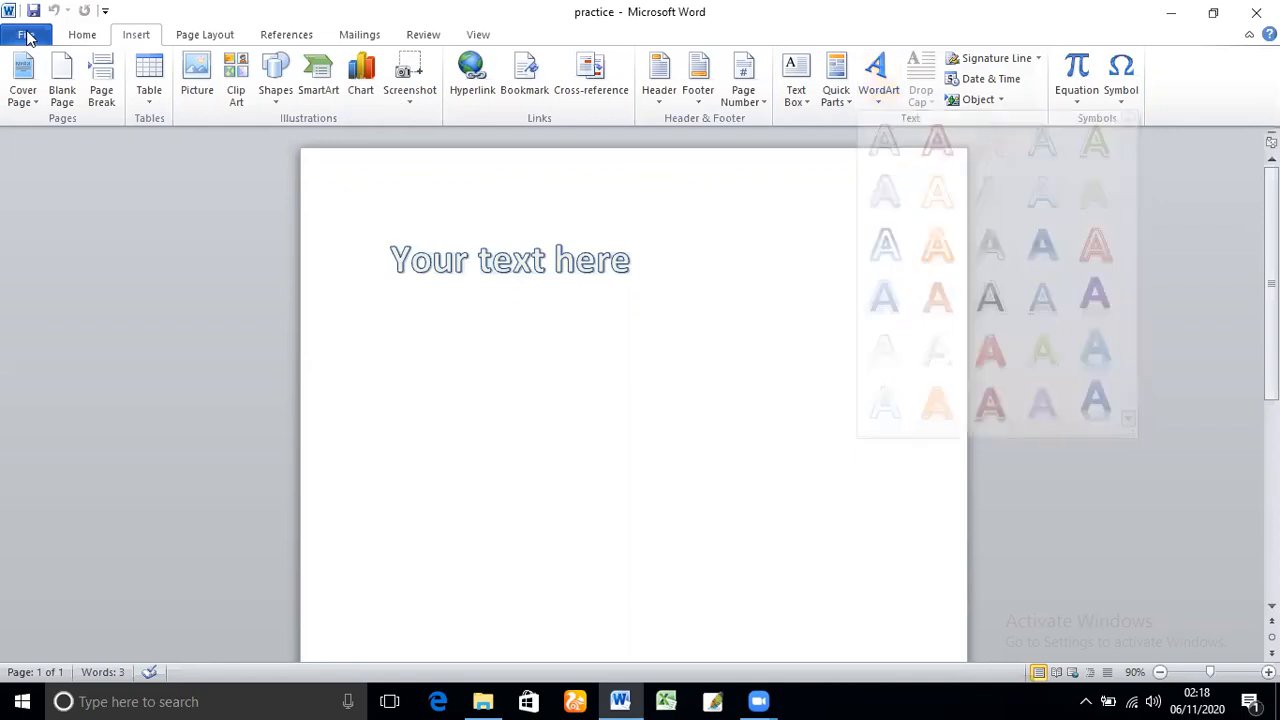
click(27, 36)
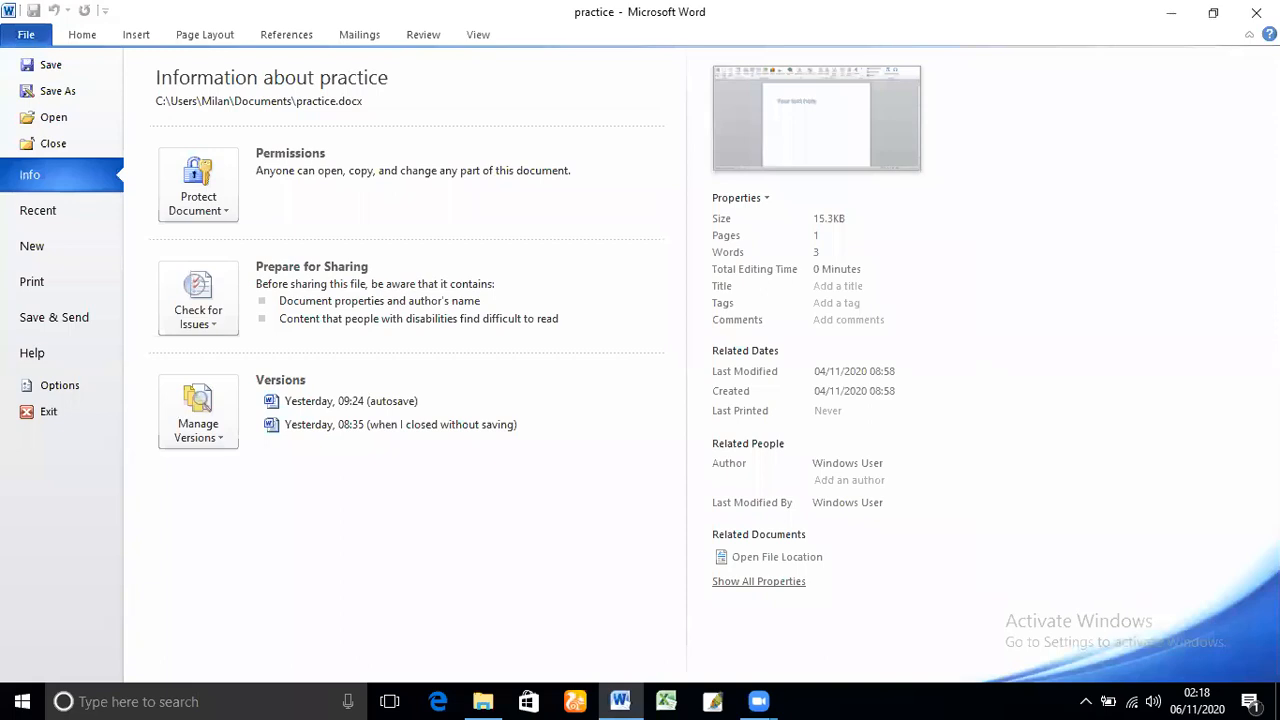
click(1256, 13)
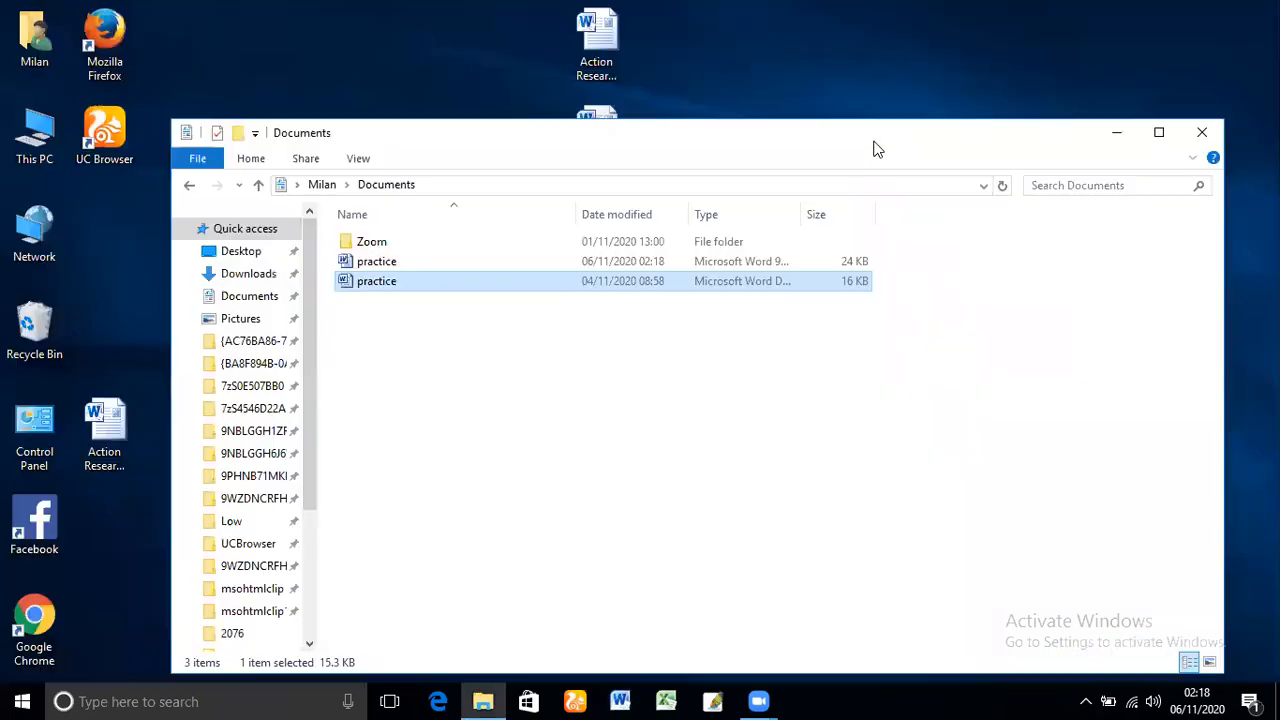
Open the Word 97-2003 version of practice and display the WordArt styles available in compatibility mode
double_click(536, 255)
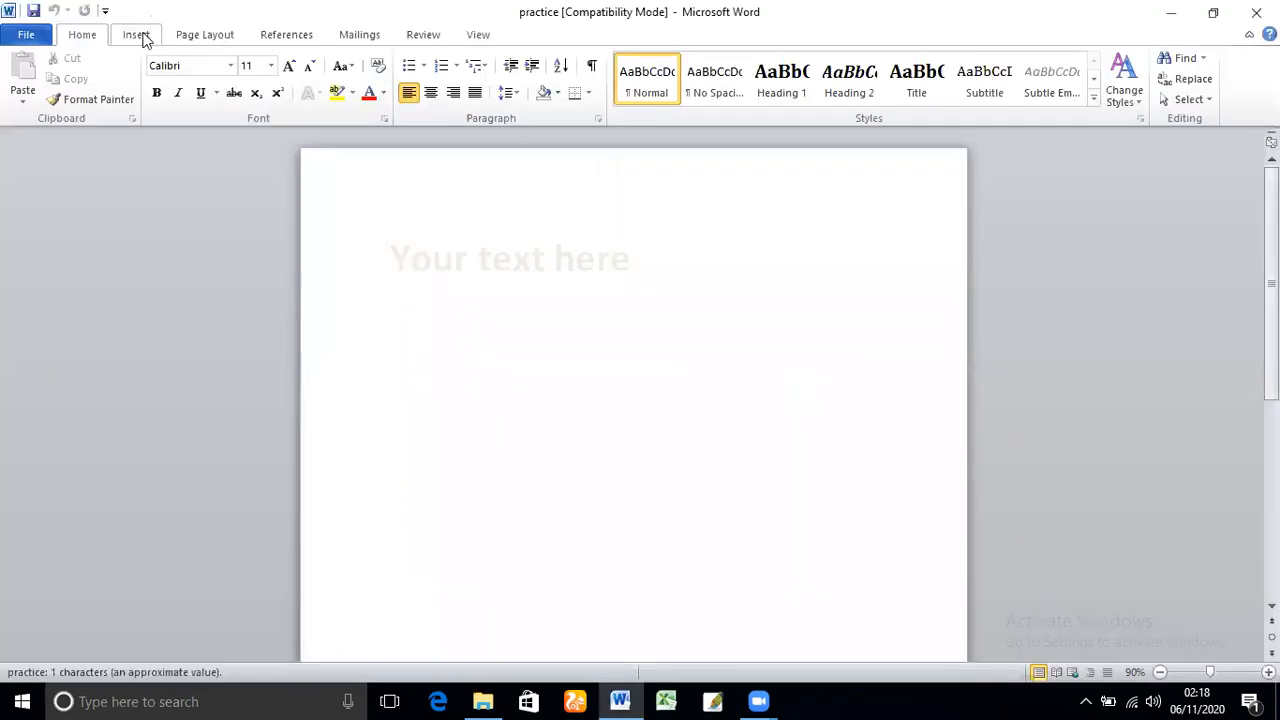
click(143, 38)
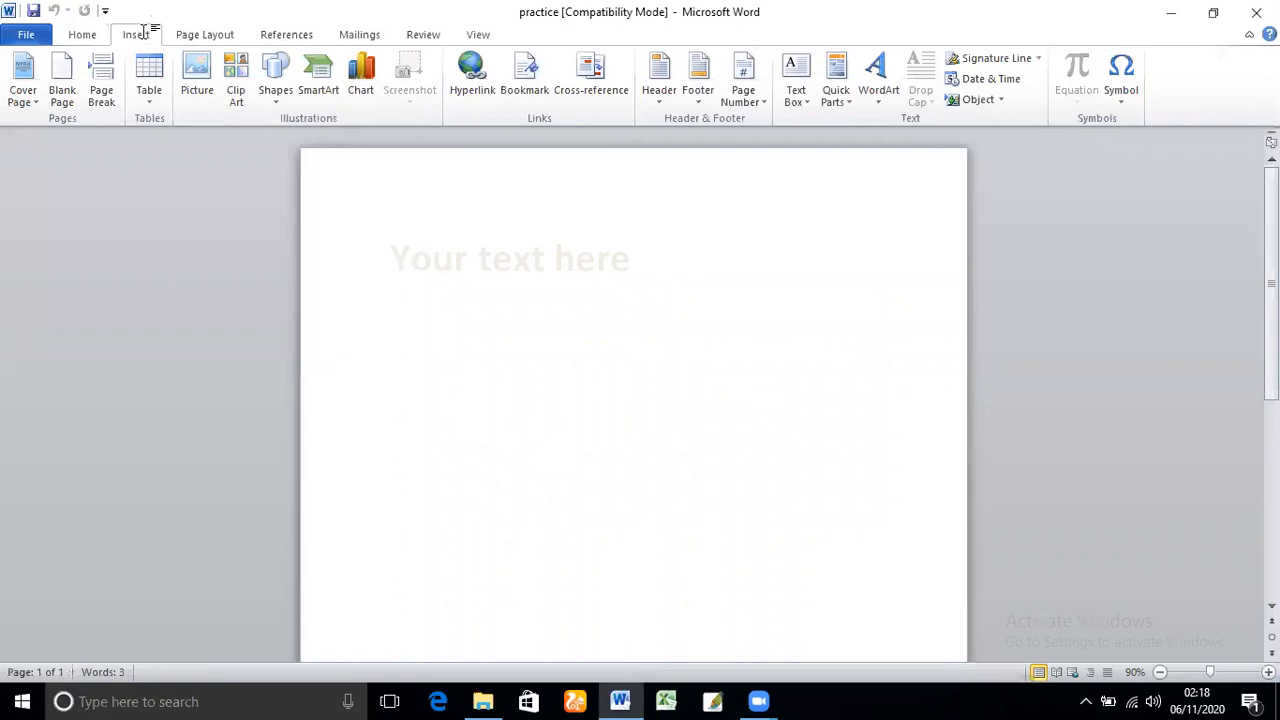
click(883, 105)
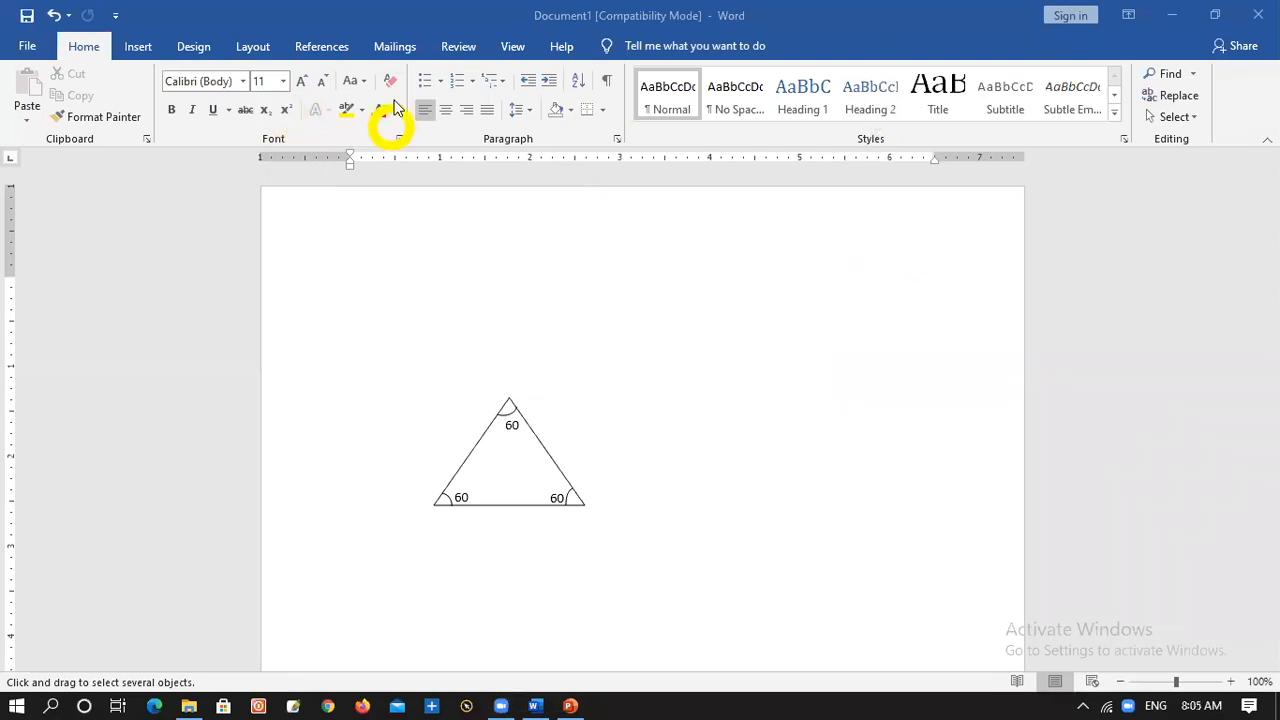
View the WordArt styles available in Document1 and dismiss the gallery without inserting any
click(136, 52)
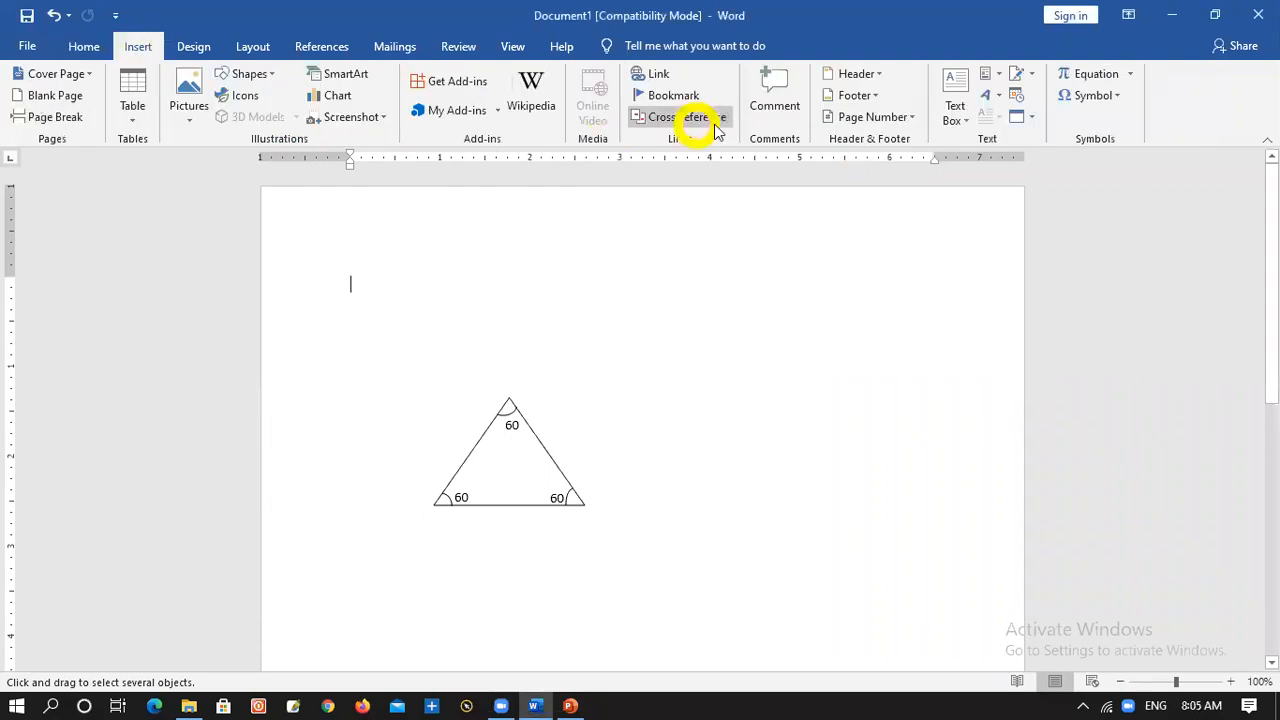
click(994, 95)
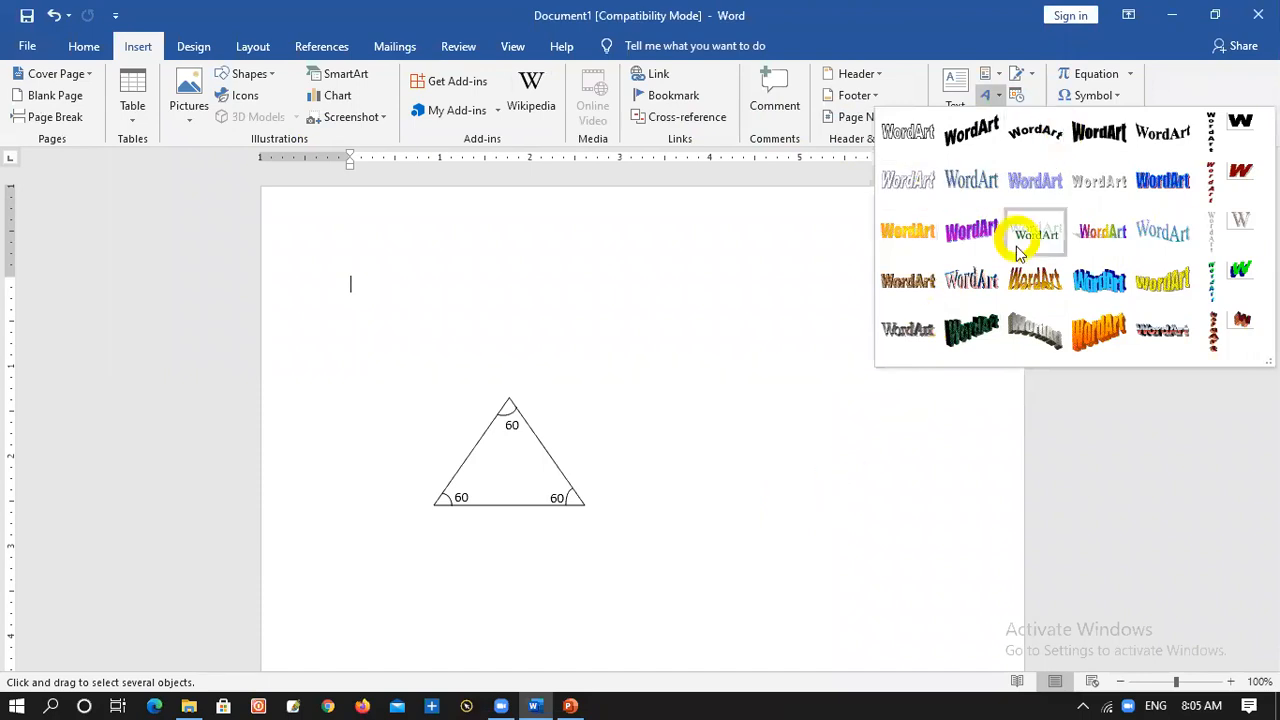
click(930, 483)
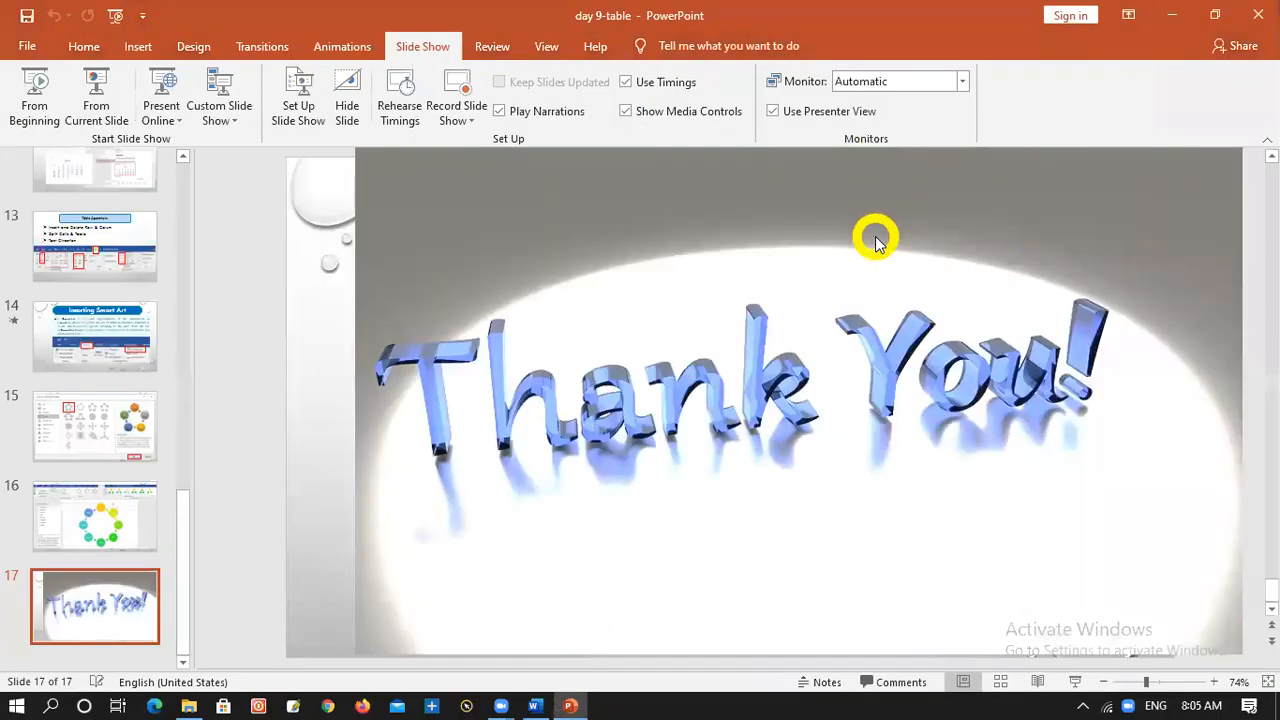
Shrink the day 9-table PowerPoint window beside Word, display the Objective slide 6, and minimize the window
click(1213, 17)
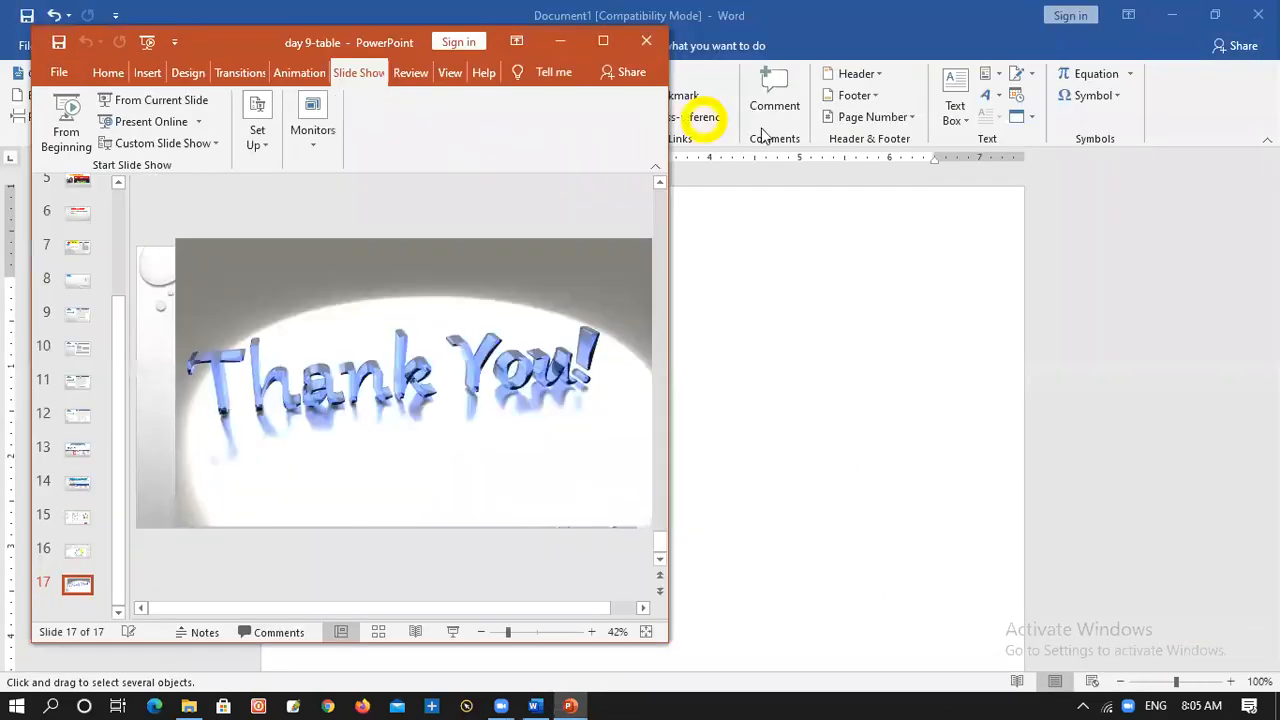
drag(668, 233, 388, 263)
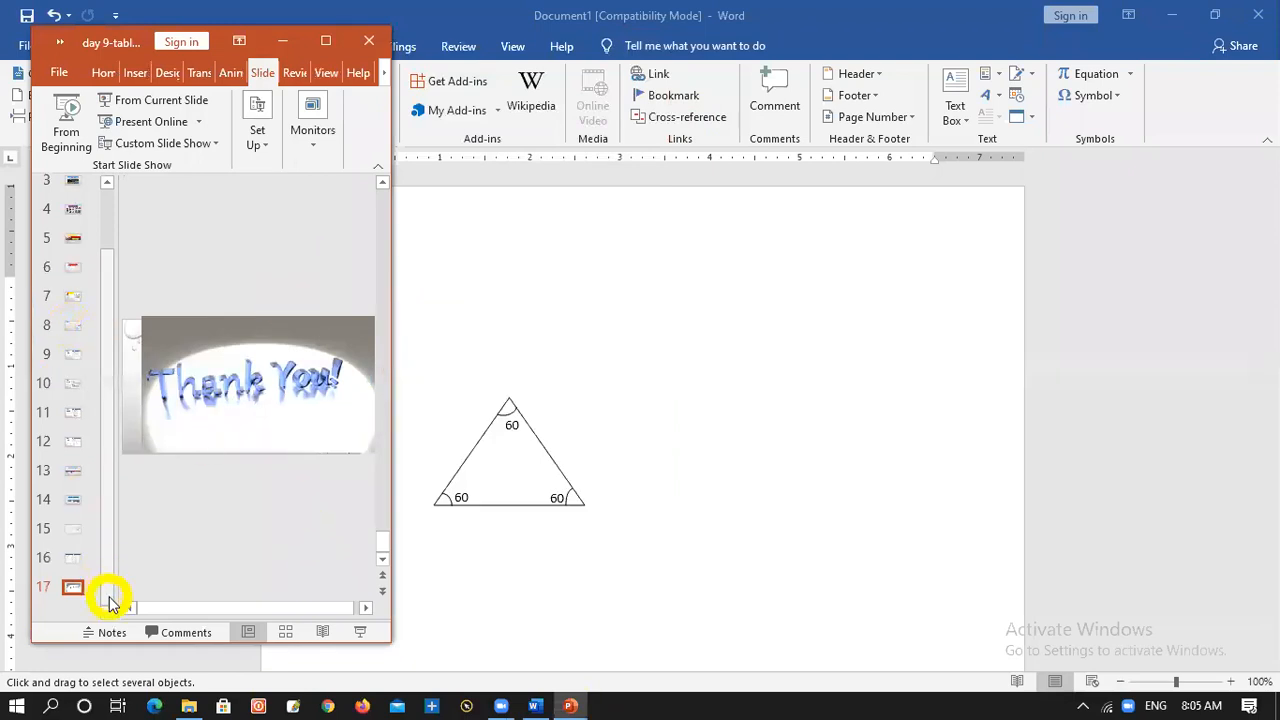
drag(109, 571, 97, 309)
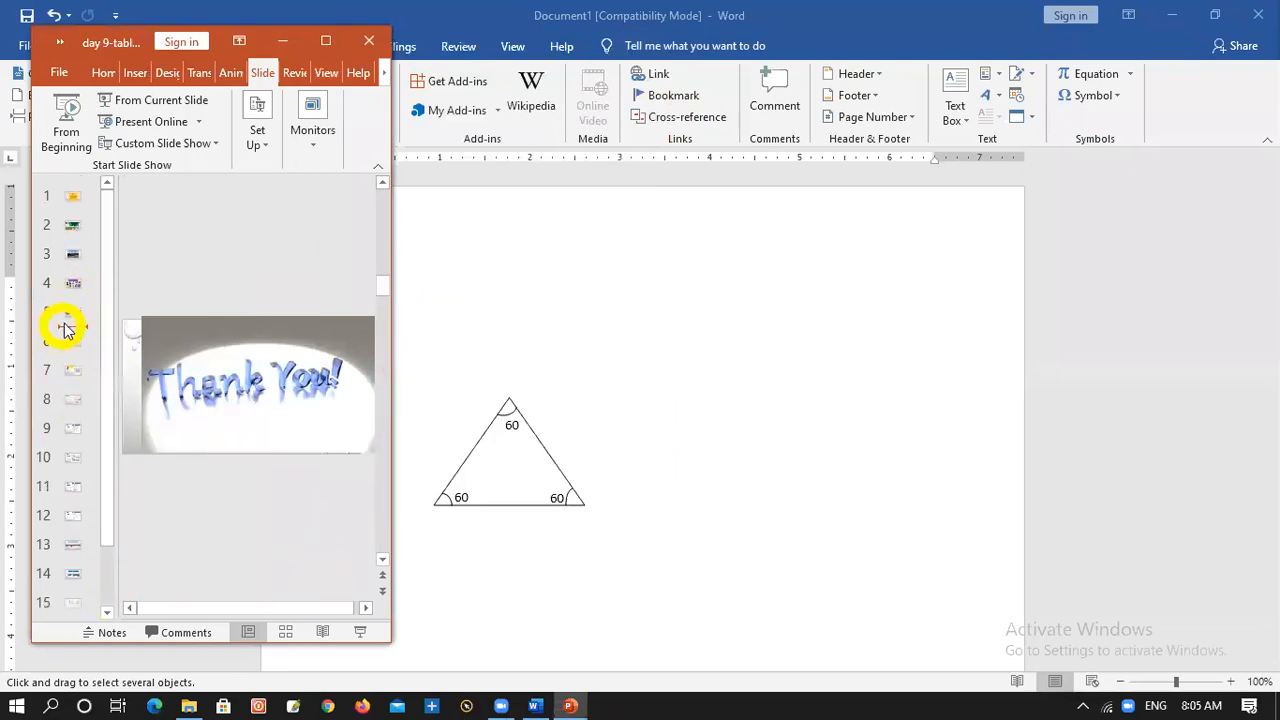
click(66, 318)
key(Down)
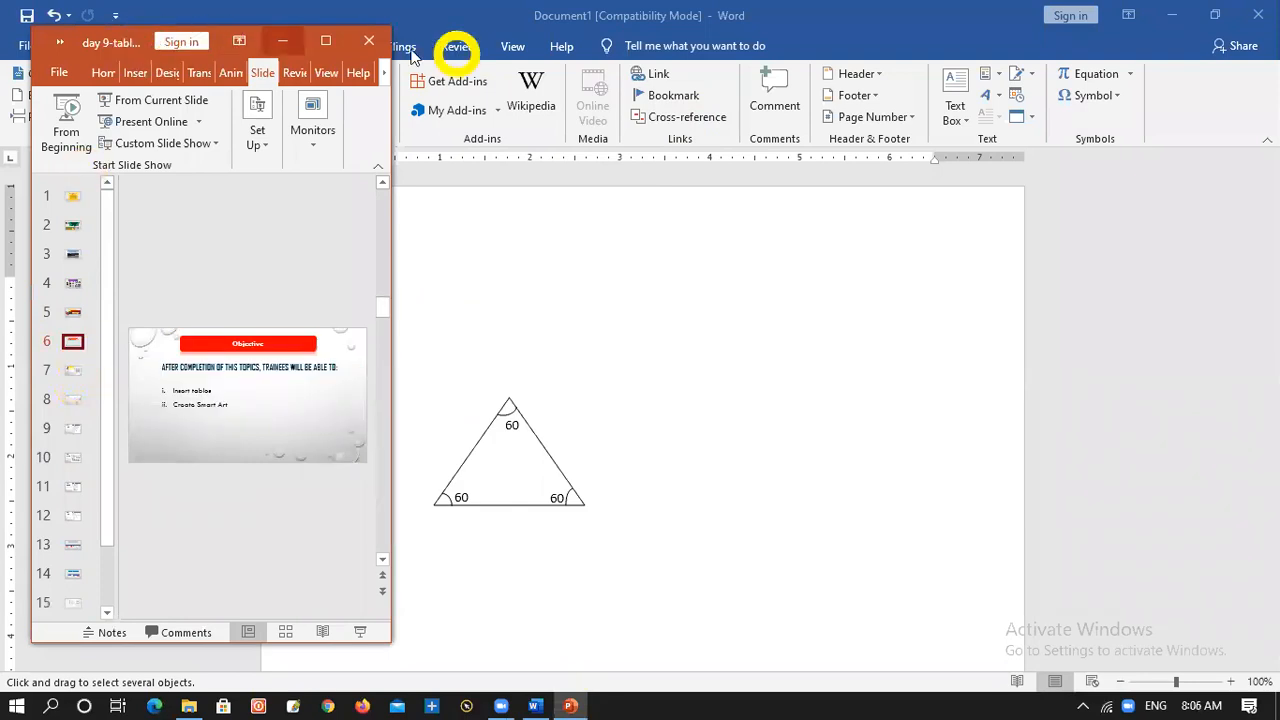
click(281, 42)
Delete the triangle drawing with the 60 angle labels from Document1
click(518, 492)
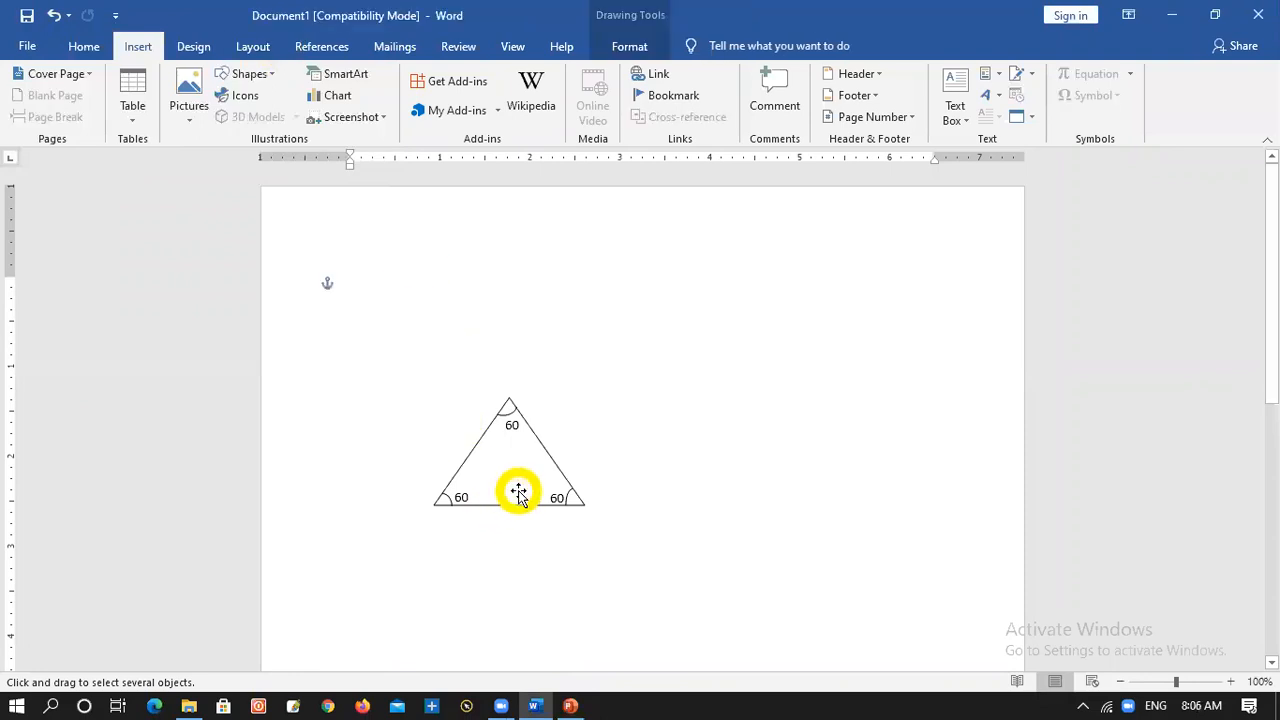
click(527, 461)
key(Delete)
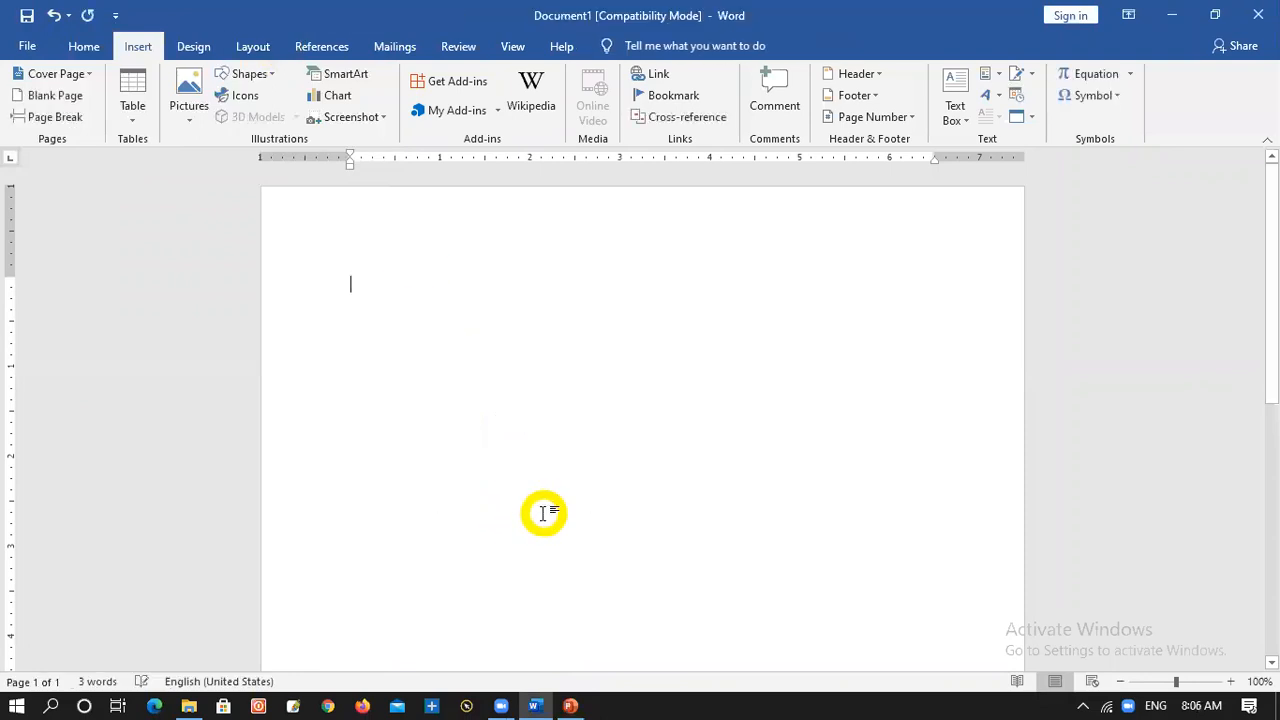
Insert a table with five columns and five rows into the empty document
mouse_move(490, 699)
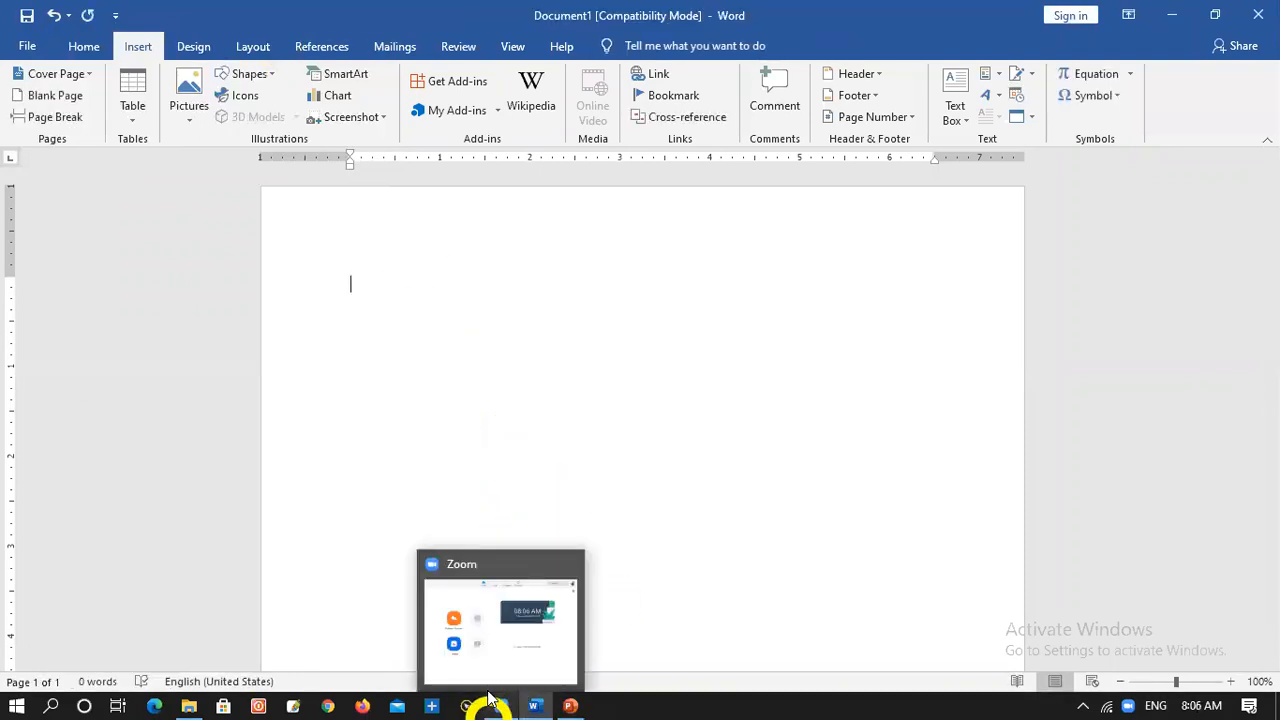
click(139, 112)
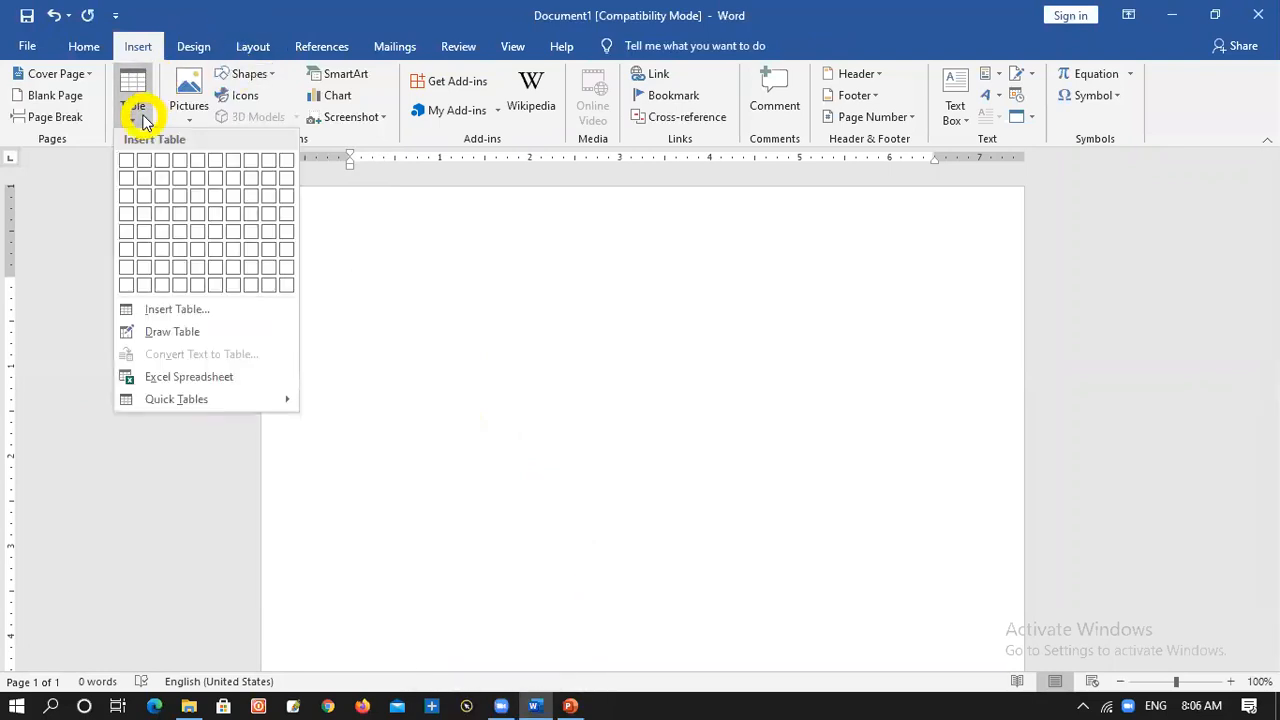
click(197, 234)
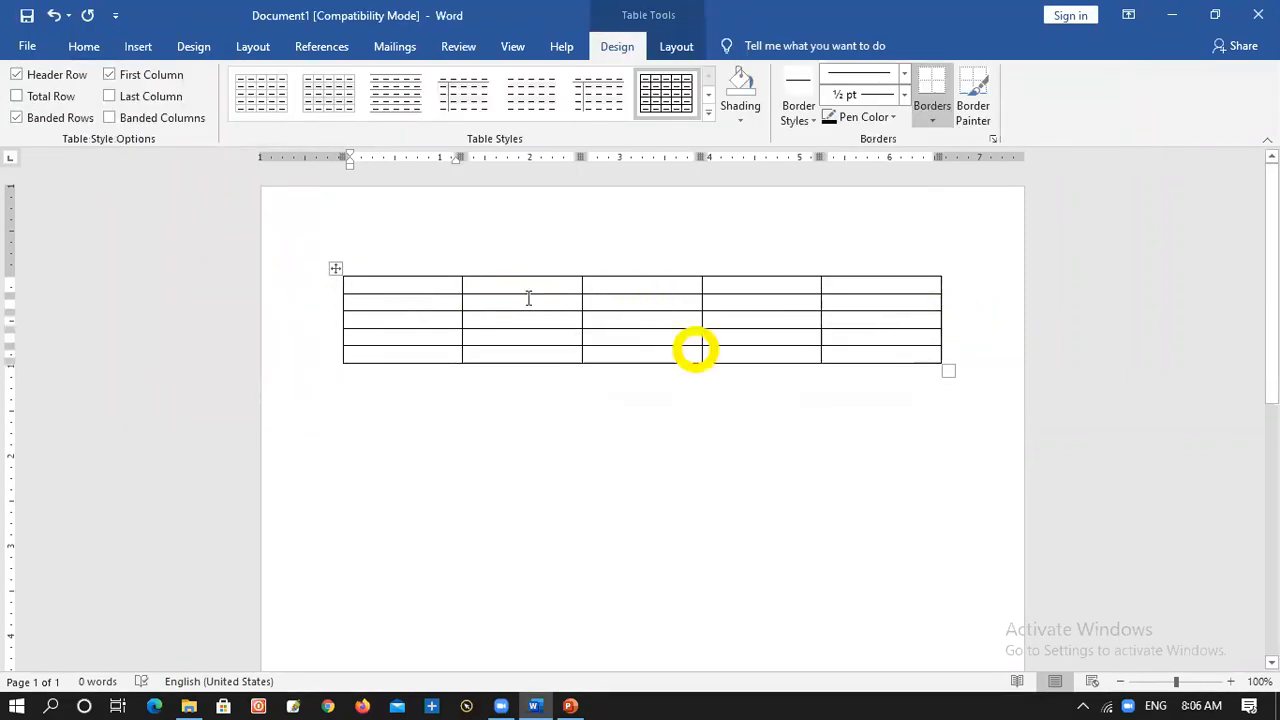
Shade the entire five-column table light orange
click(341, 270)
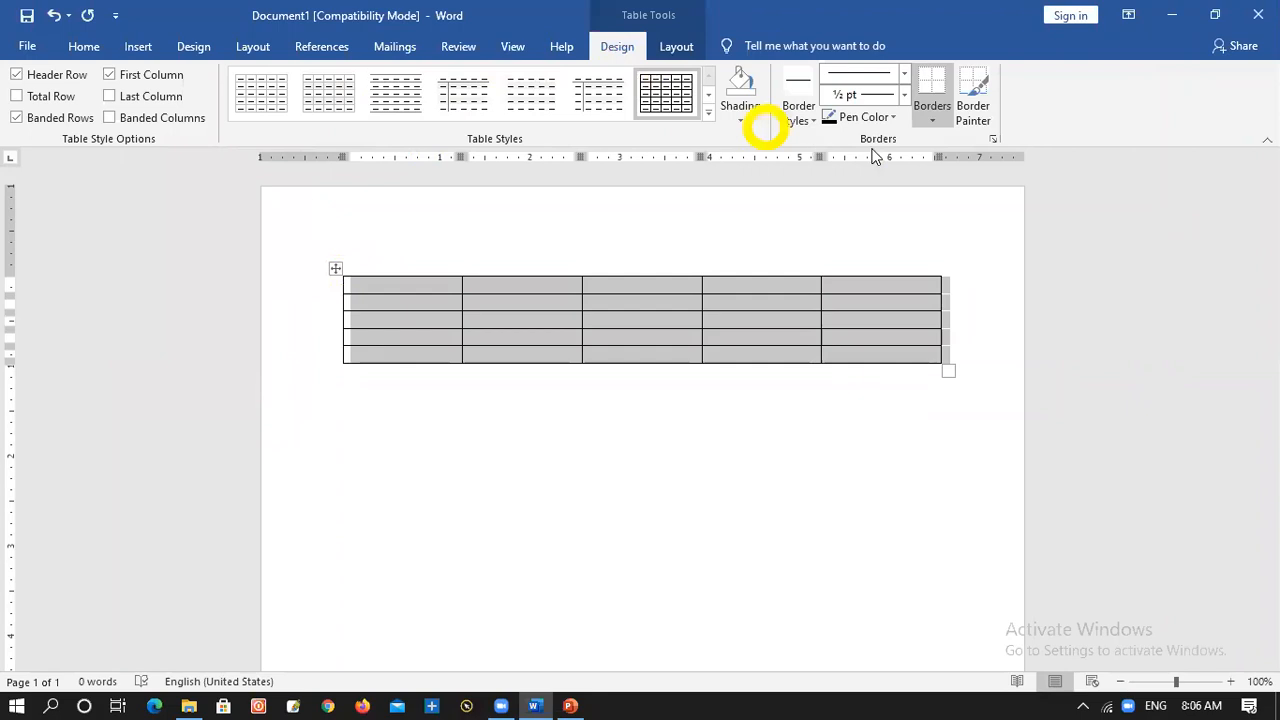
click(737, 121)
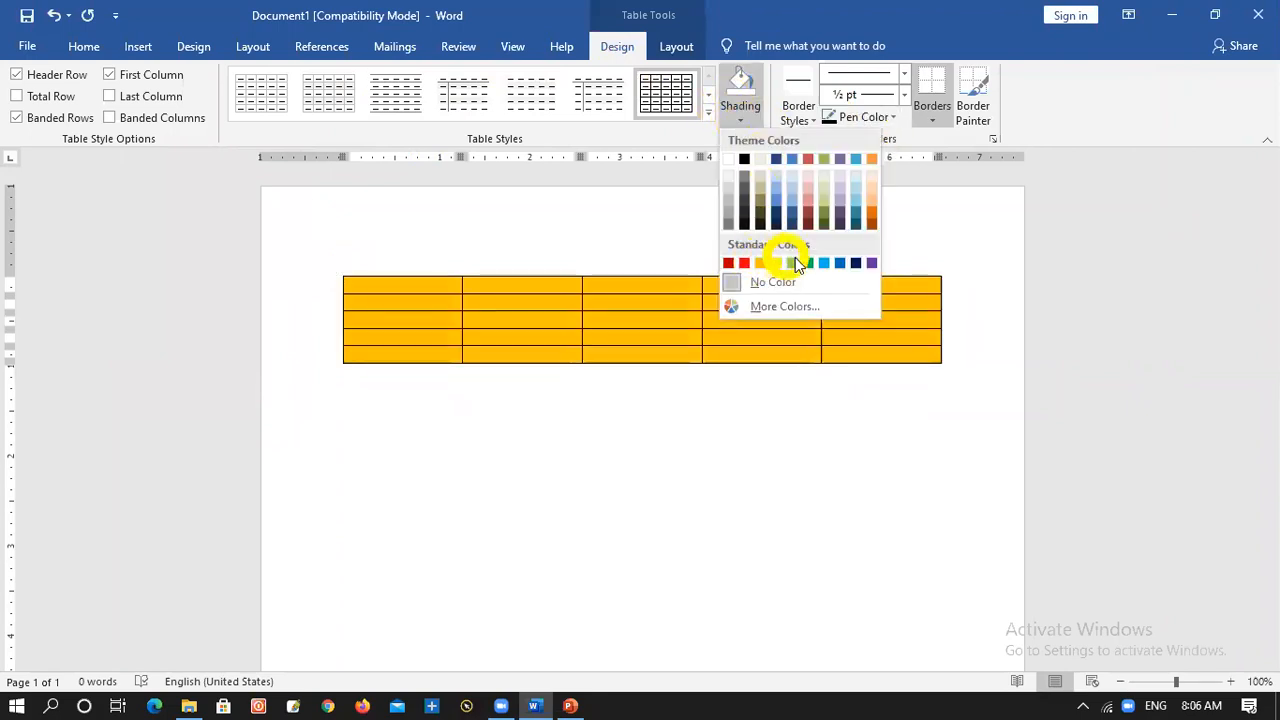
click(871, 197)
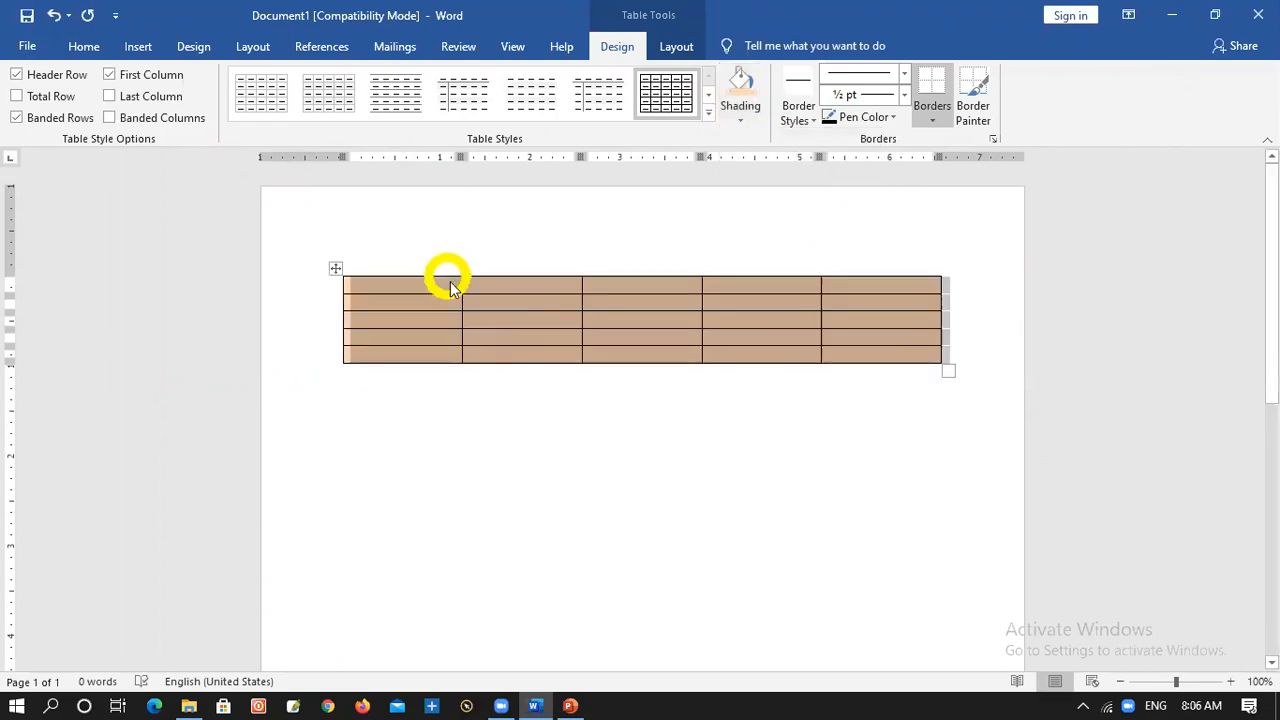
Fill the table's first row with the headings ID, Name, Class, Address and Contact
click(450, 287)
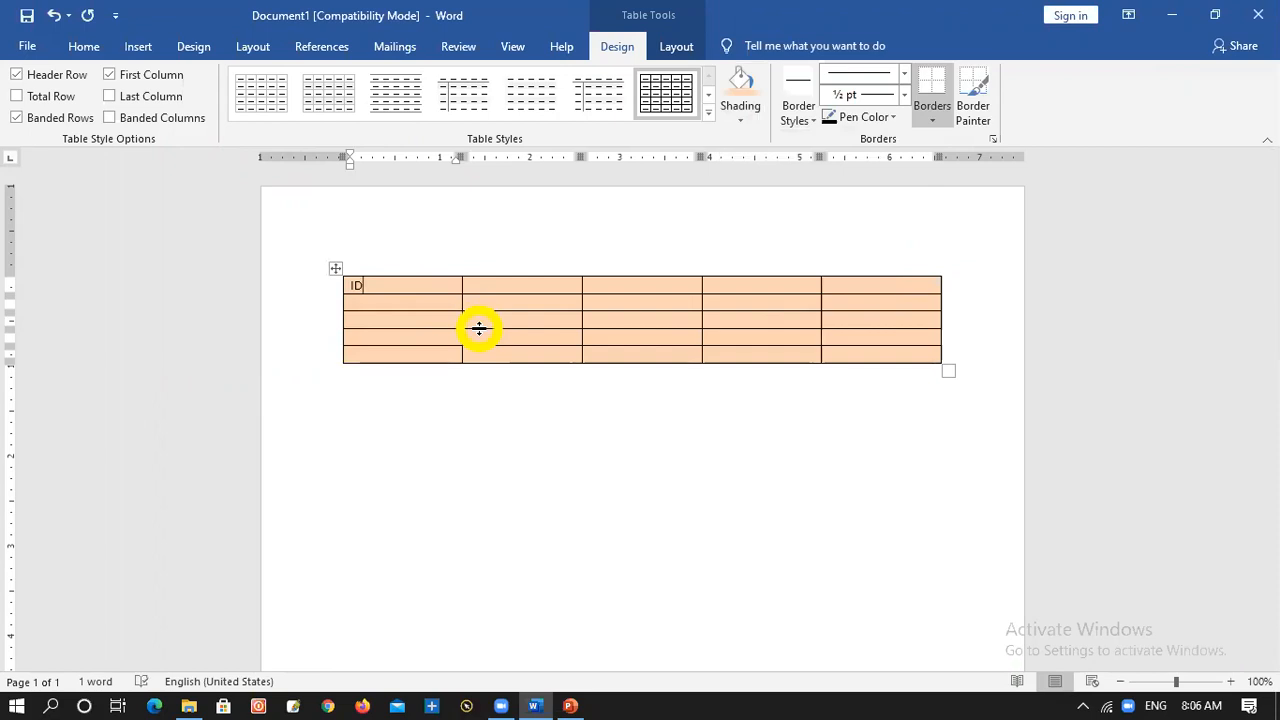
key(Tab)
key(Tab)
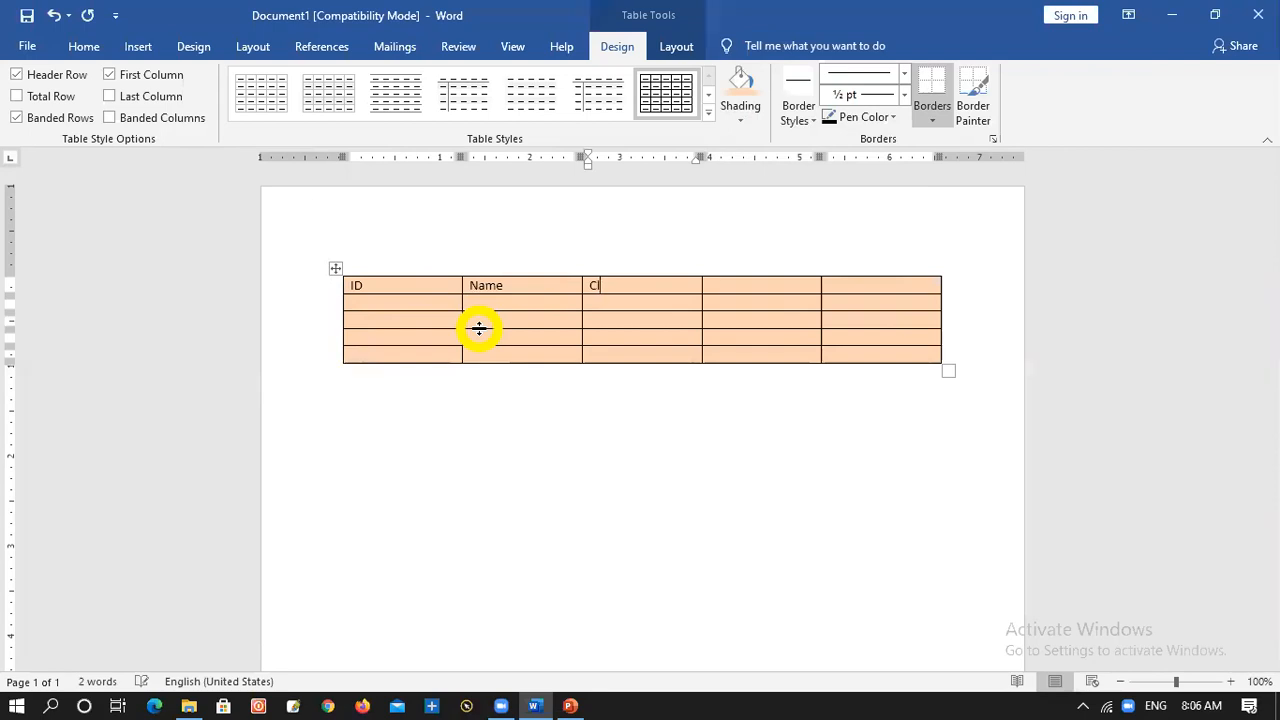
key(Tab)
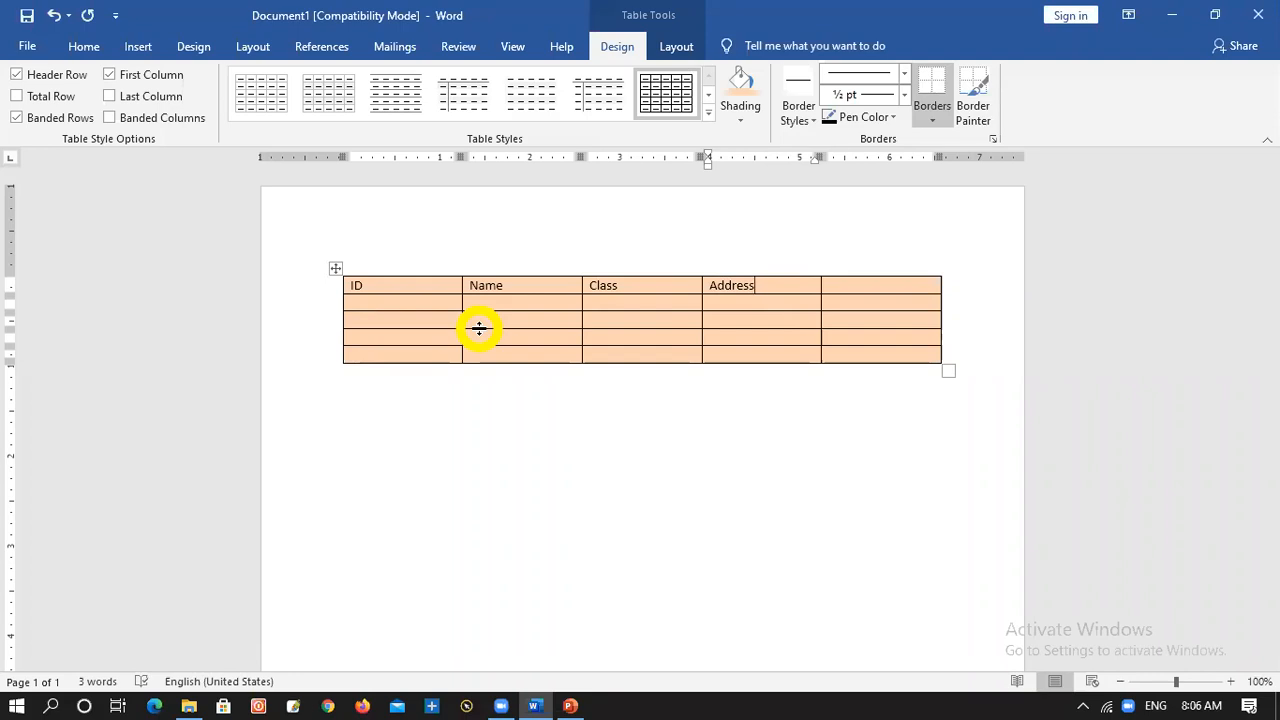
key(Tab)
click(492, 393)
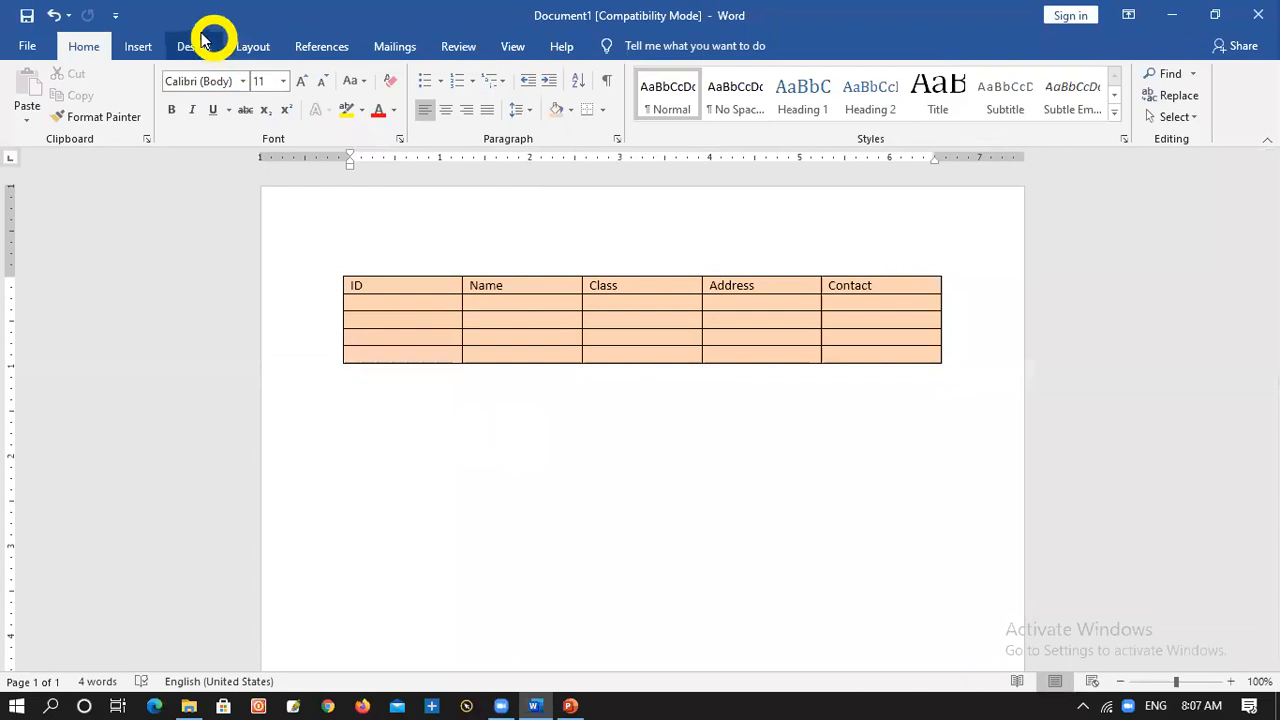
Add blank lines below the table and draw a new table outline there, about 6.48" wide and 1.77" high
click(143, 49)
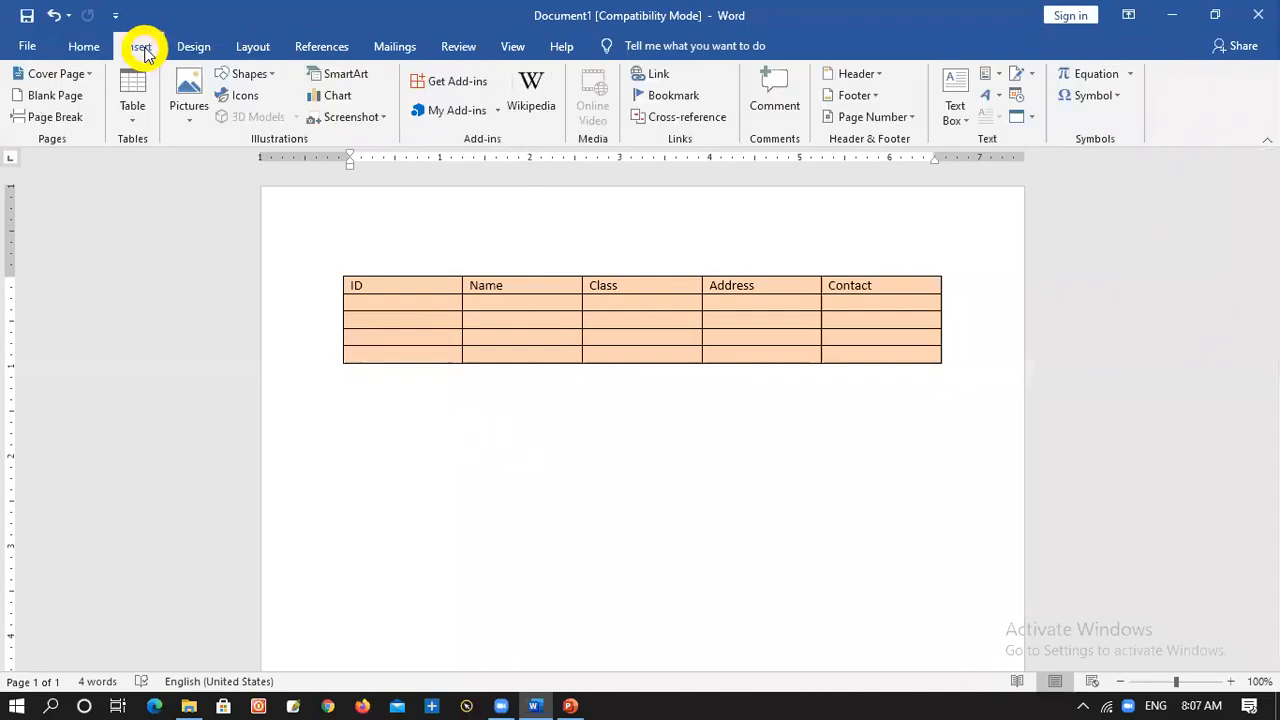
click(133, 118)
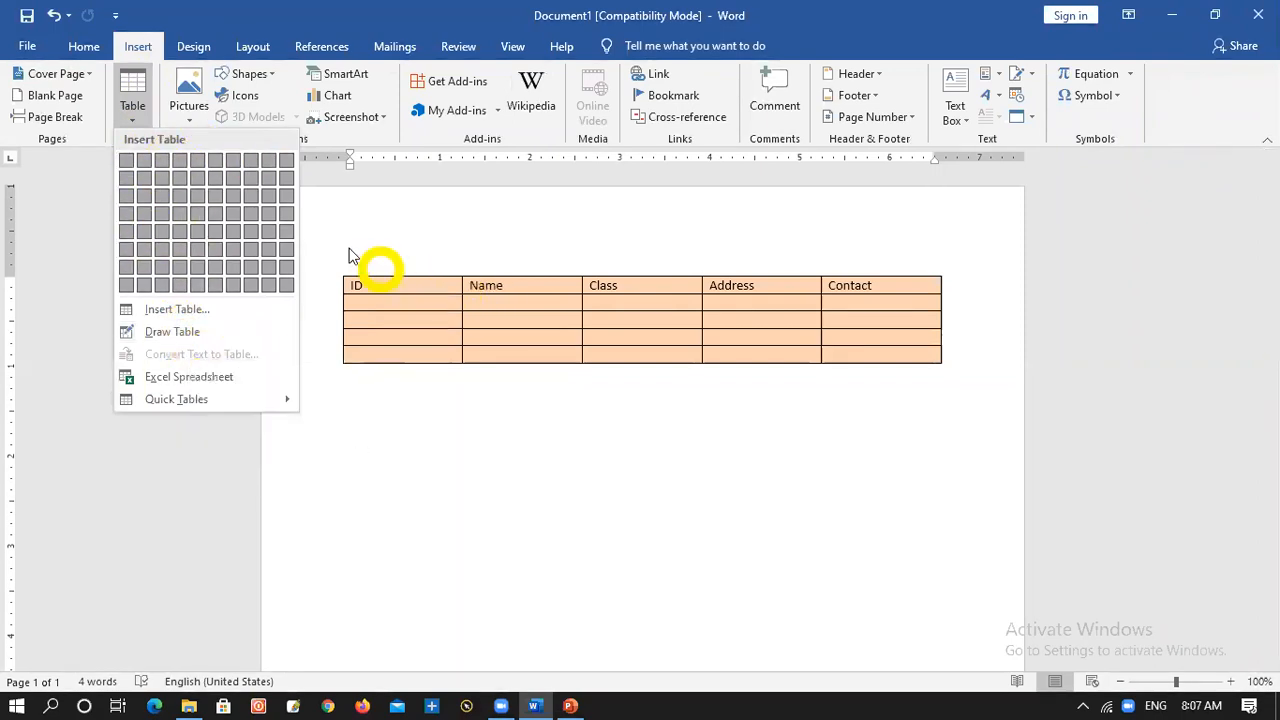
click(513, 444)
key(Return)
key(Return)
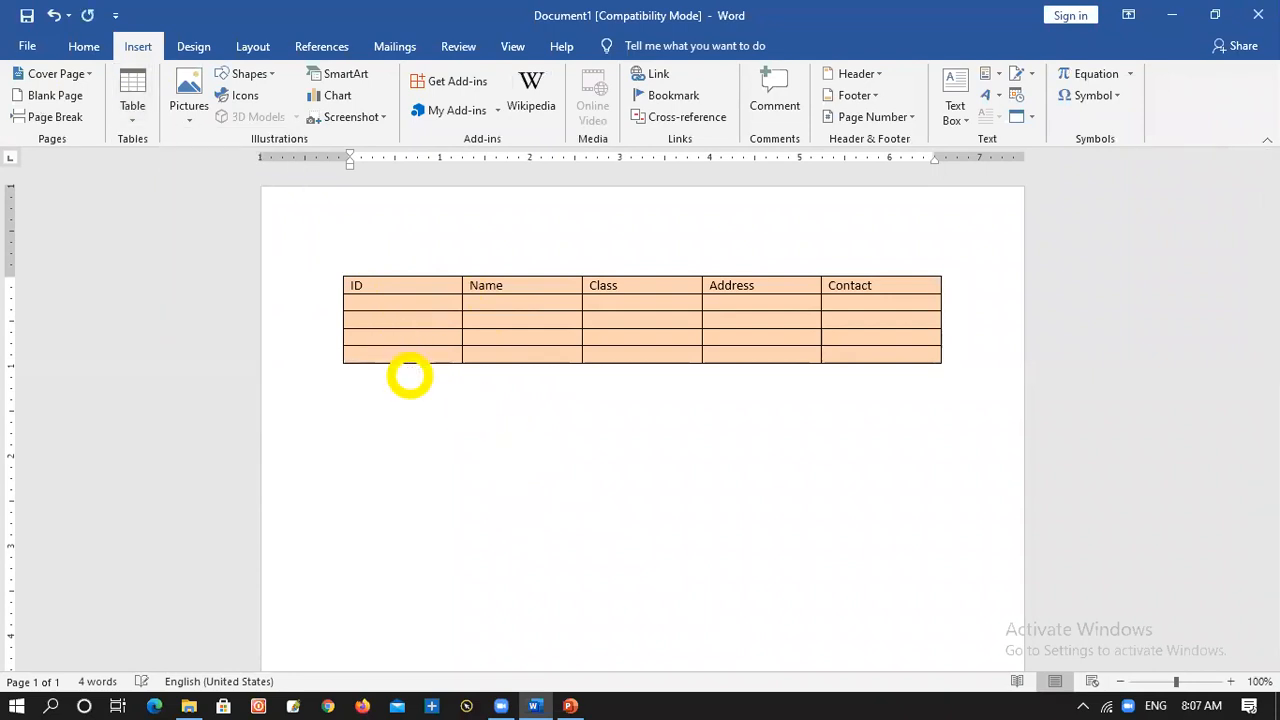
click(133, 116)
click(183, 335)
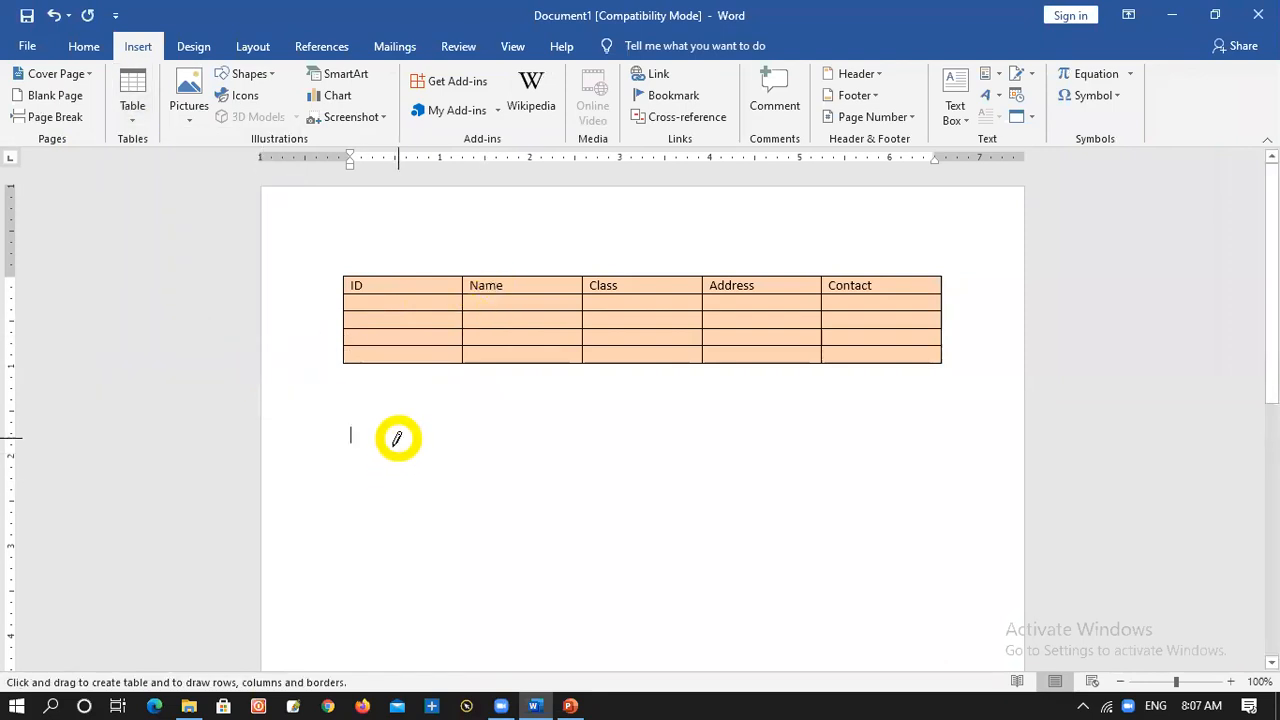
mouse_move(356, 438)
mouse_down()
mouse_move(903, 460)
mouse_move(908, 434)
mouse_move(933, 482)
mouse_move(940, 600)
mouse_up()
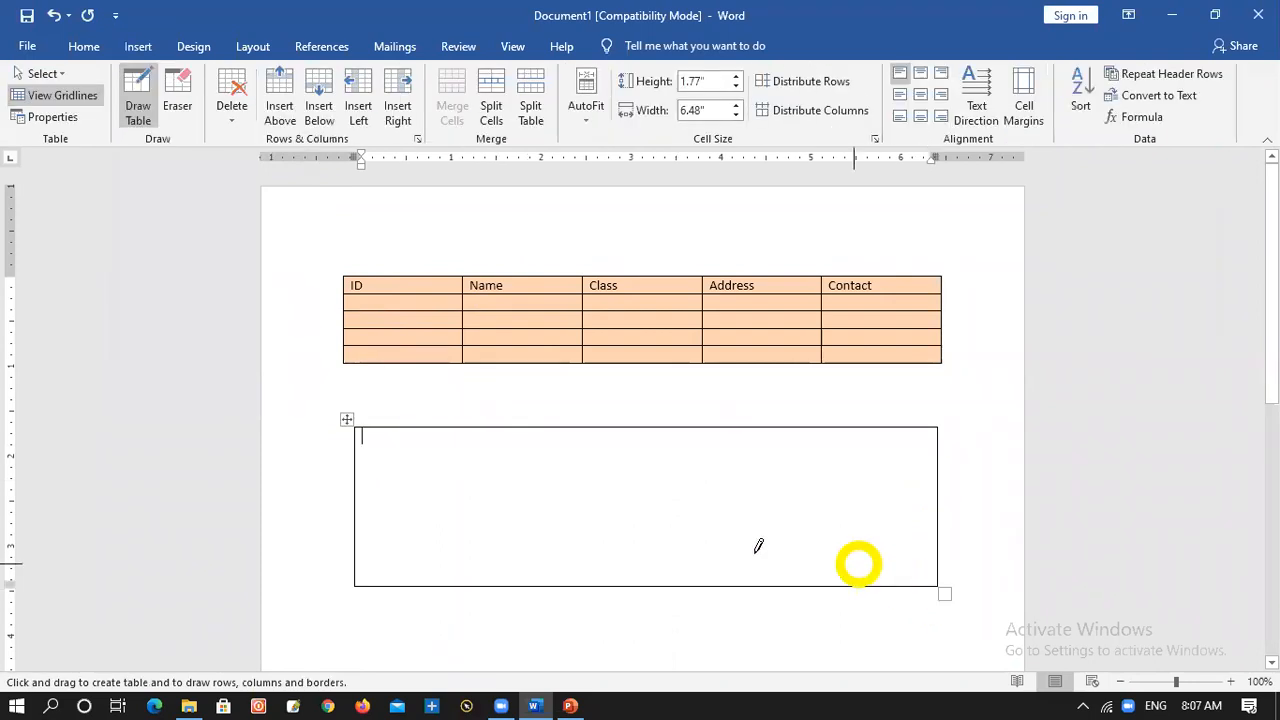
Divide the drawn table into two rows and four columns by drawing one horizontal and three vertical lines
mouse_move(358, 490)
mouse_down()
mouse_move(607, 508)
mouse_move(815, 485)
mouse_up()
mouse_move(500, 426)
mouse_down()
mouse_move(523, 600)
mouse_move(508, 600)
mouse_up()
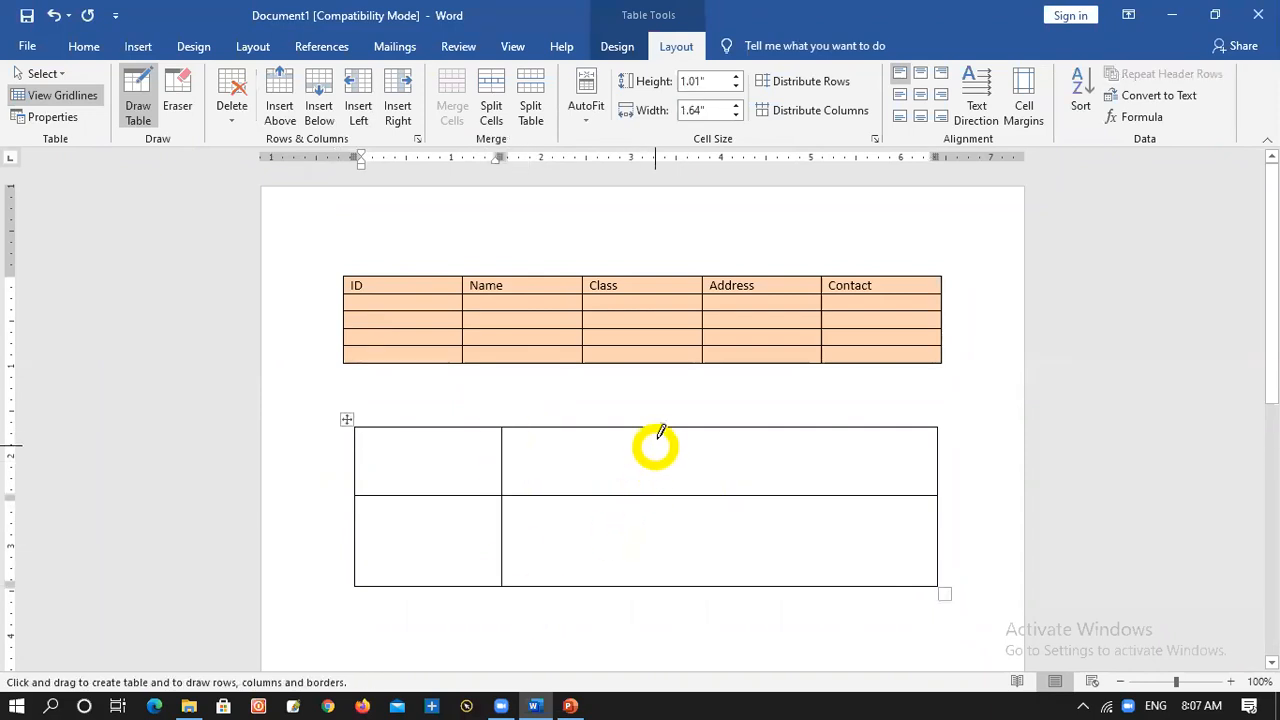
drag(666, 466, 671, 557)
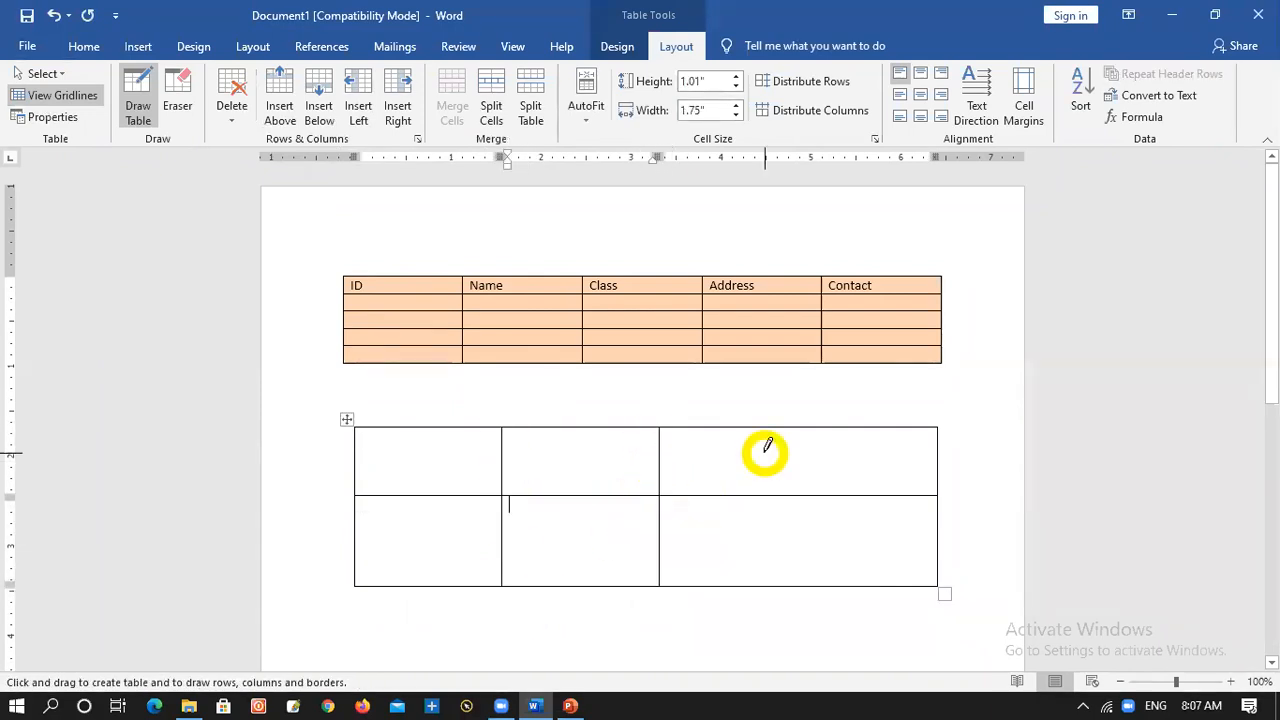
drag(797, 430, 811, 540)
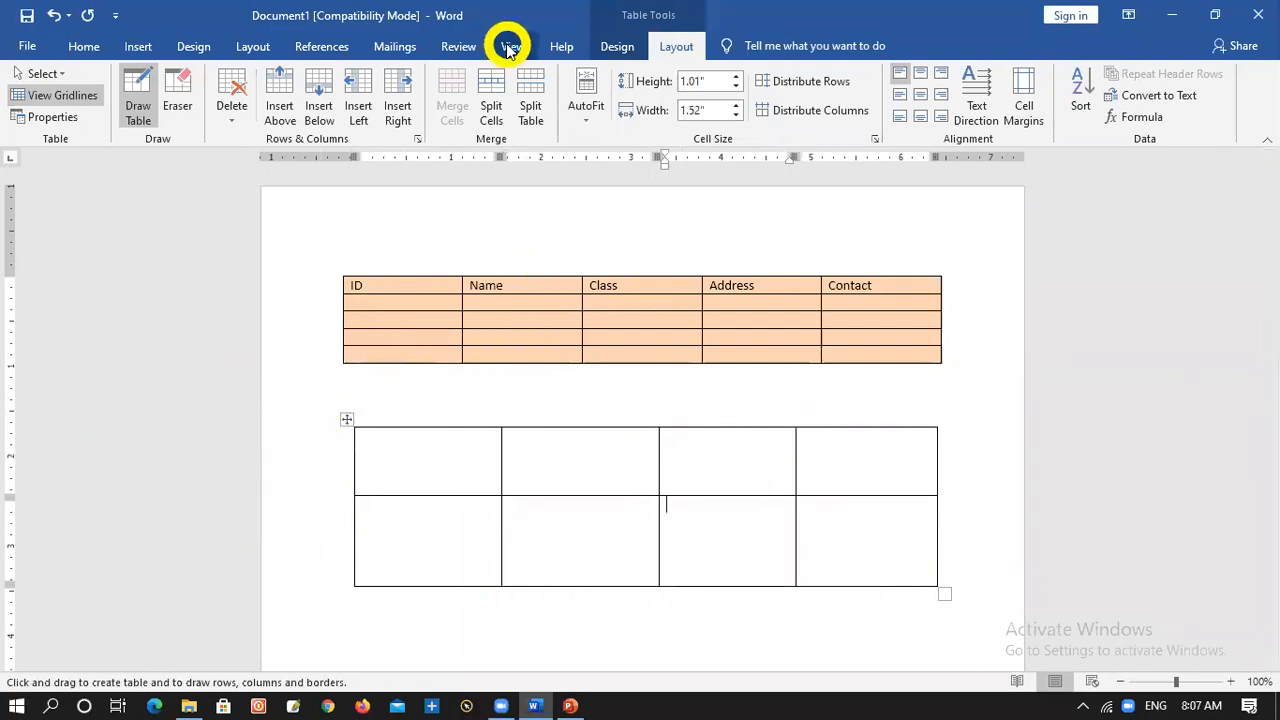
Shade the drawn table's third cell in the second row orange and its second cell in the first row dark purple
click(617, 47)
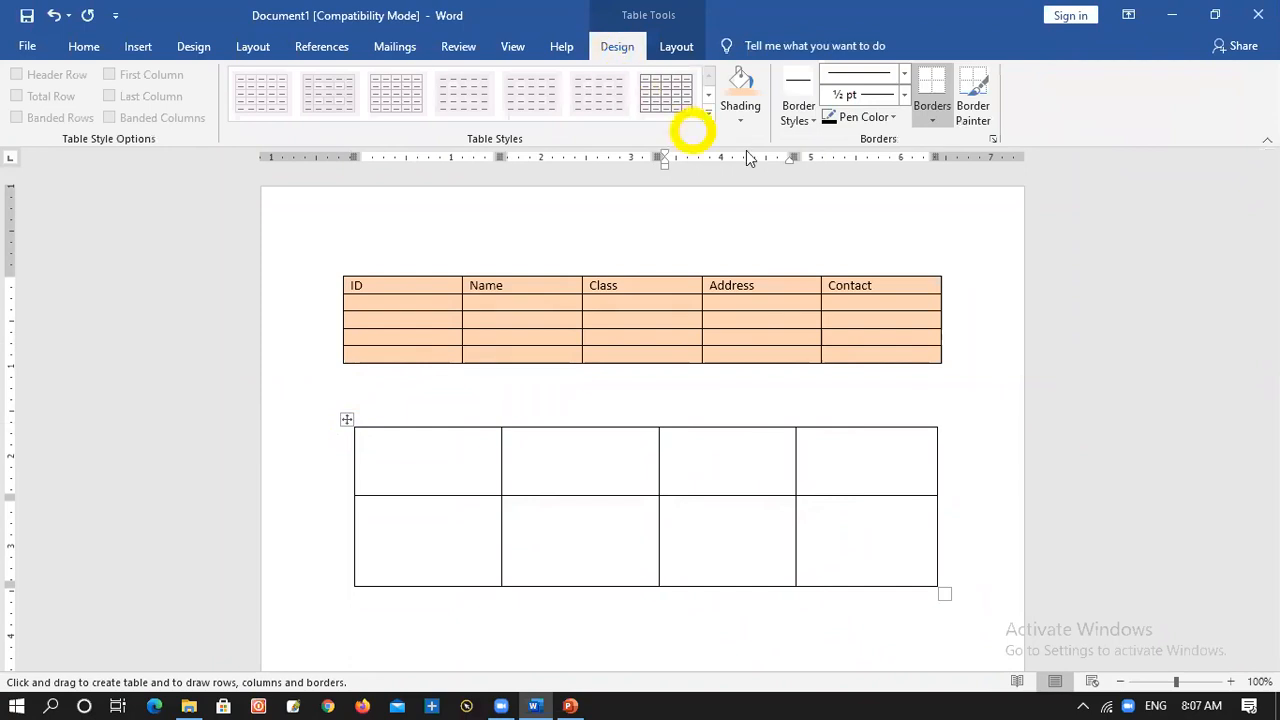
click(744, 120)
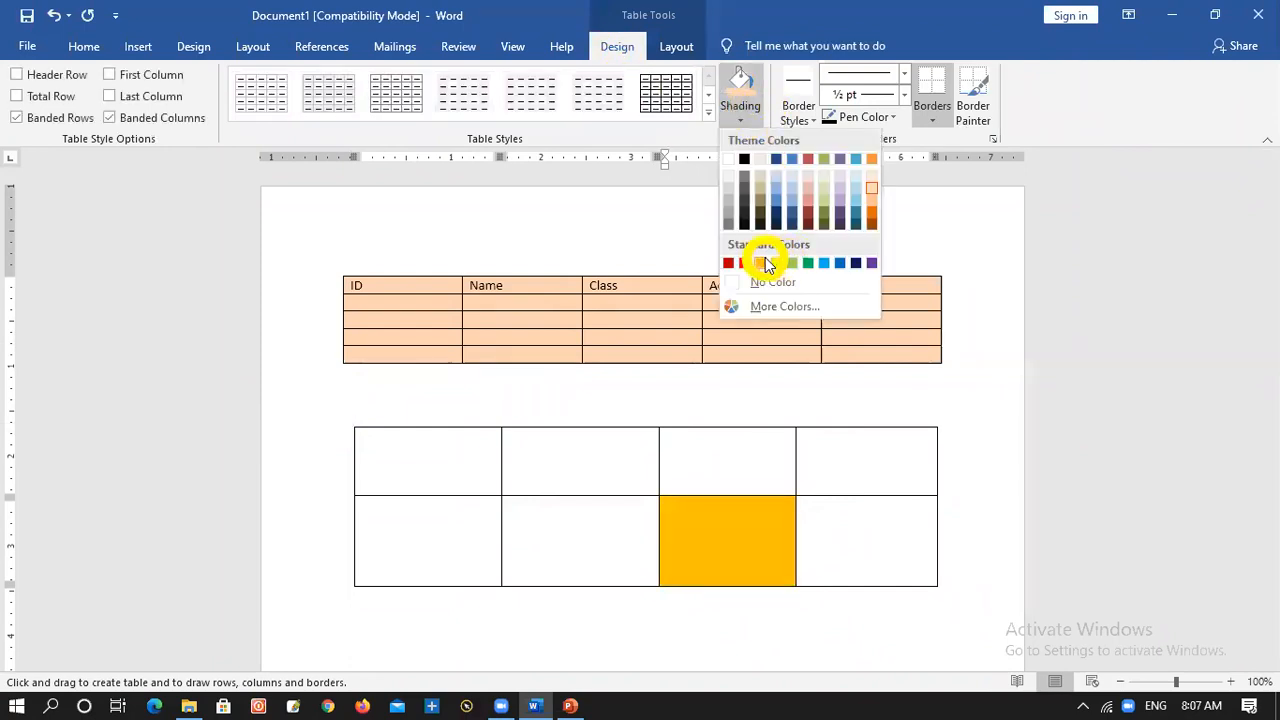
click(765, 261)
click(590, 450)
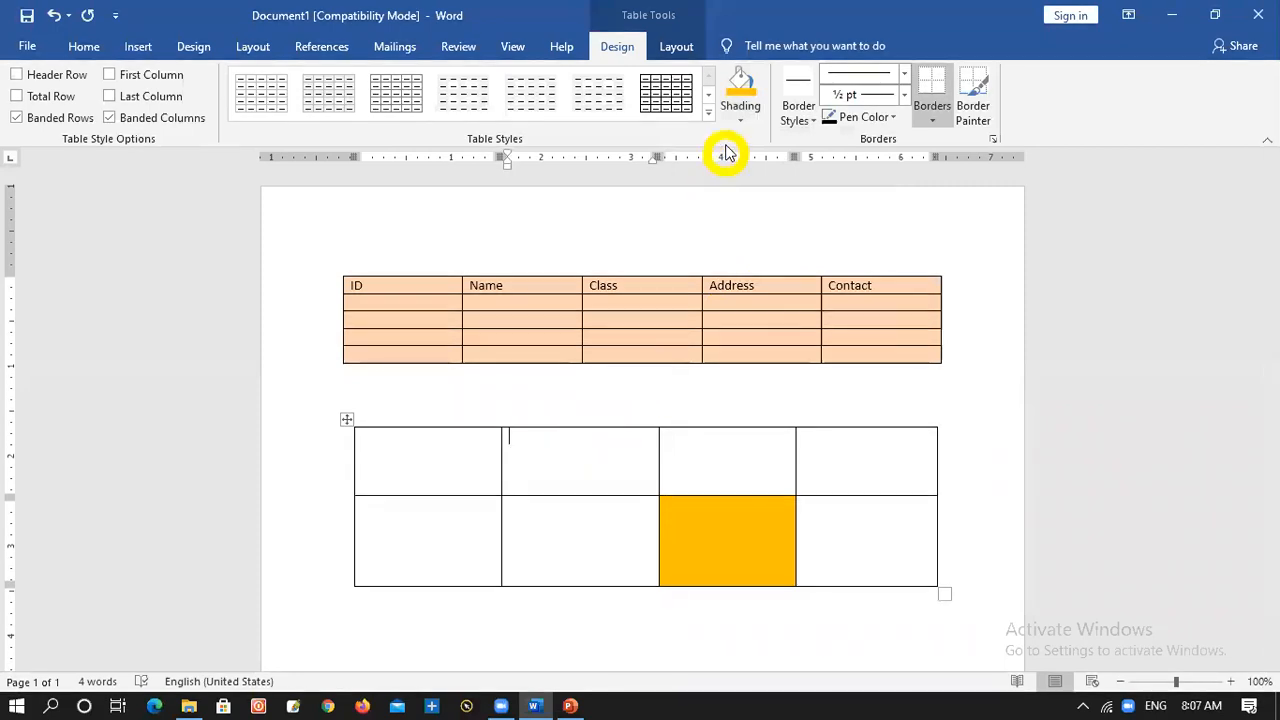
click(744, 118)
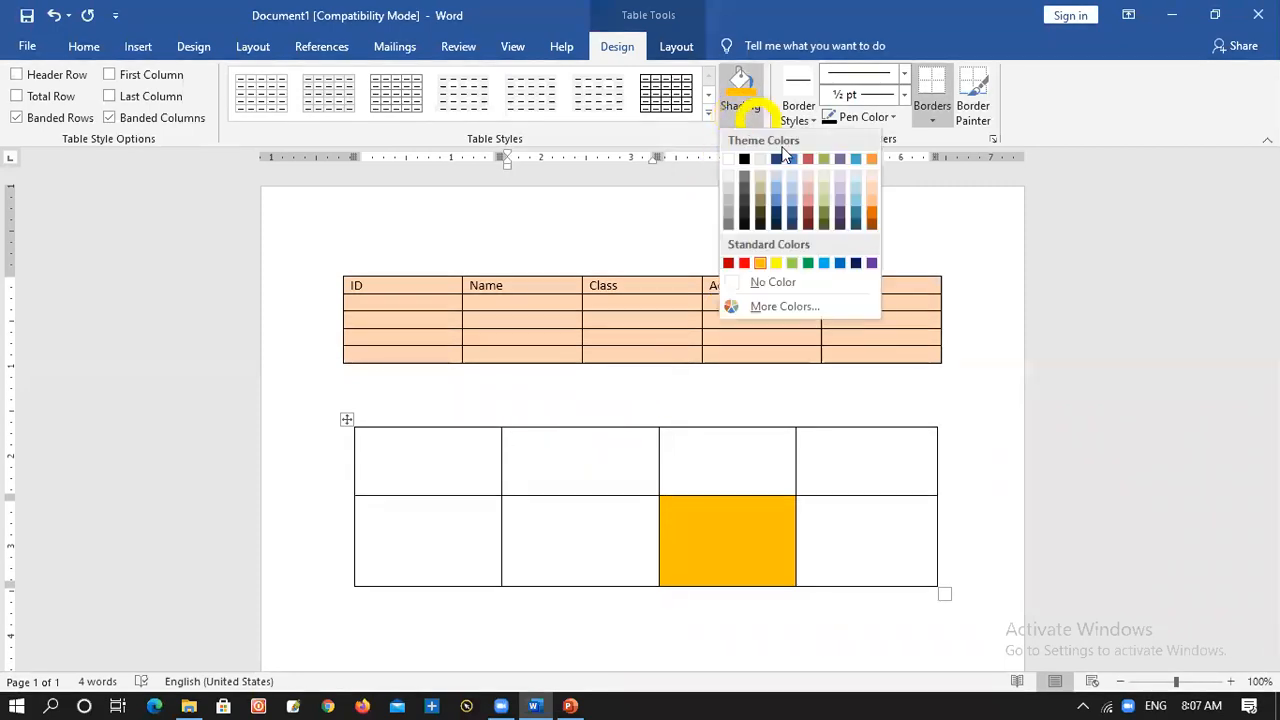
click(838, 219)
Set the border pen color to red and paint the drawn table's top border with it
click(457, 531)
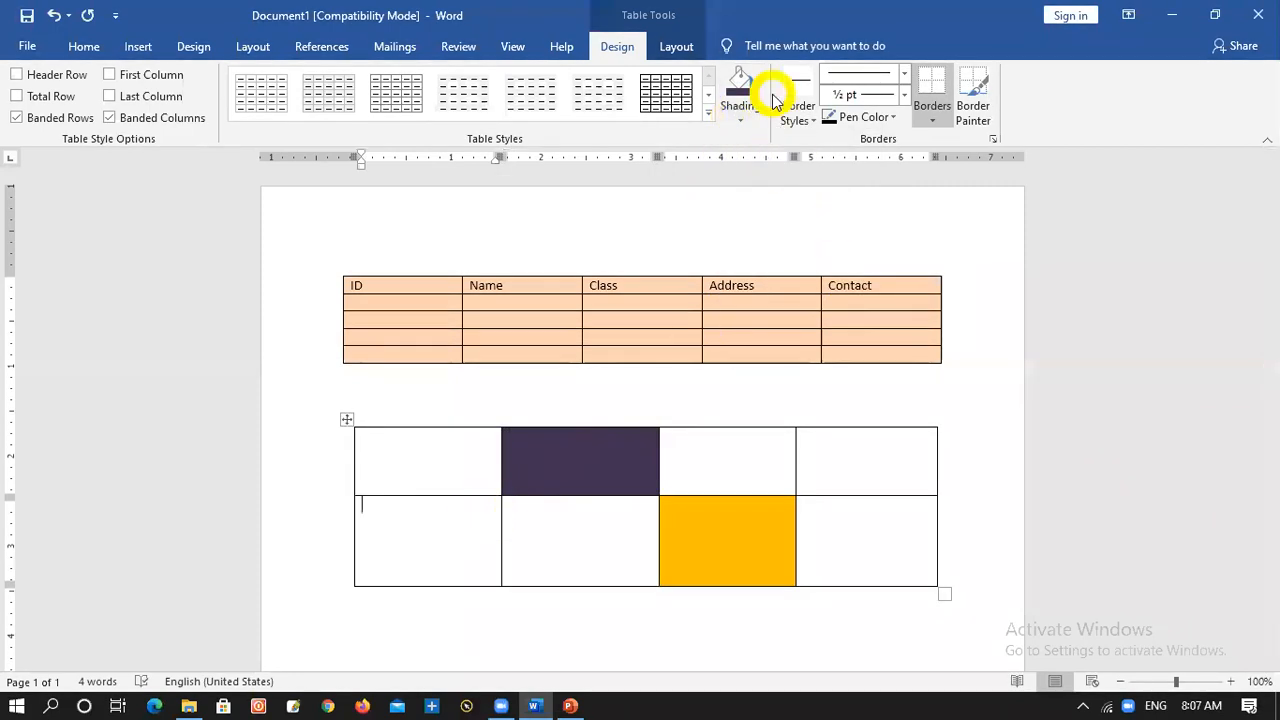
click(836, 117)
click(880, 117)
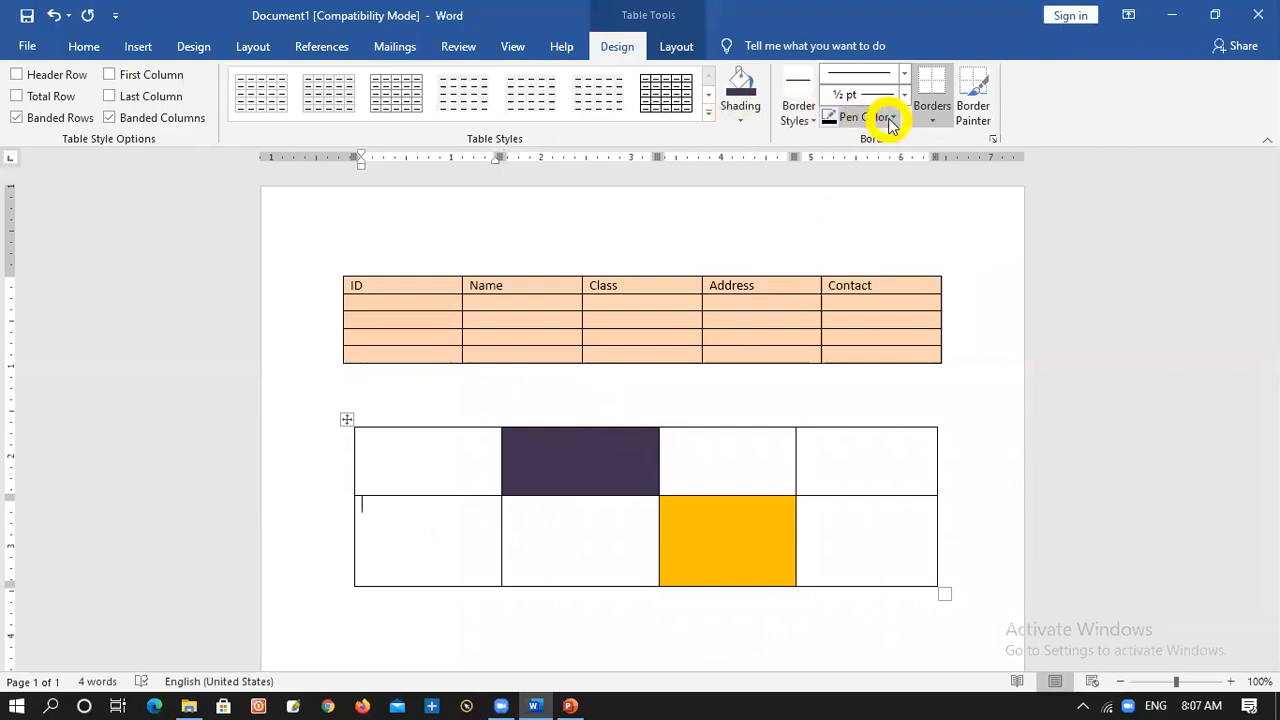
click(830, 286)
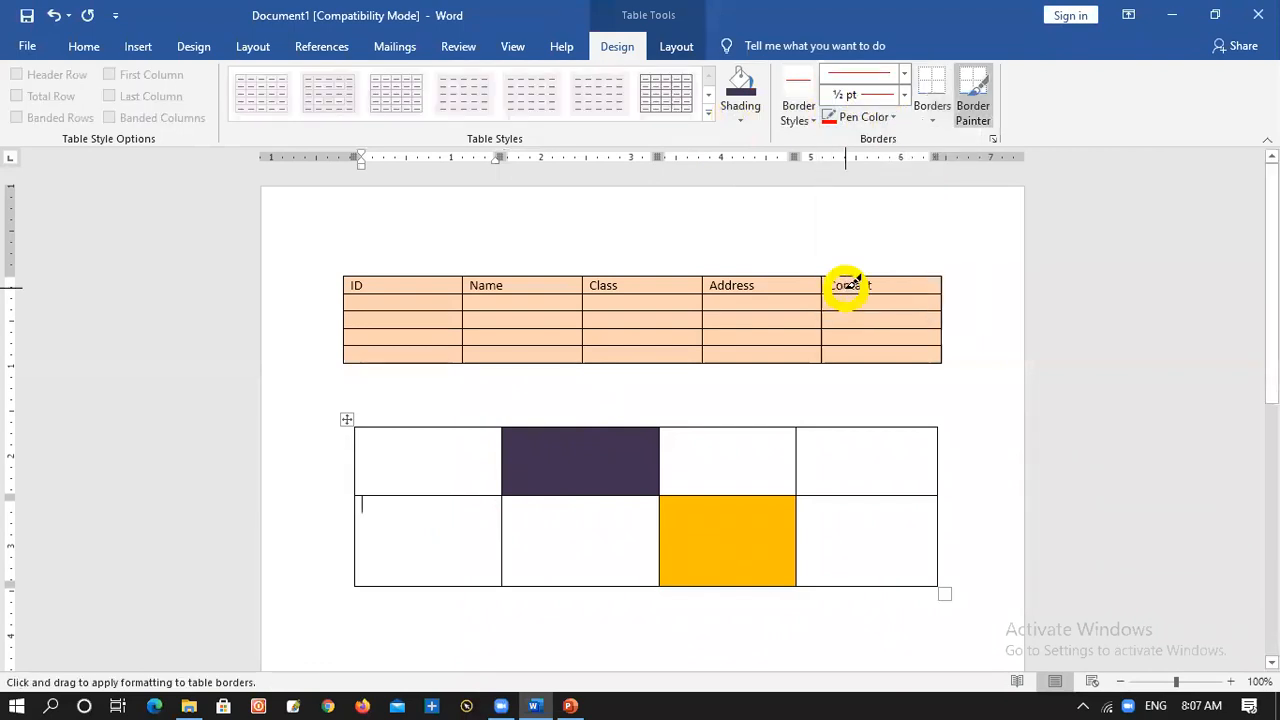
mouse_move(356, 428)
mouse_down()
mouse_move(886, 403)
mouse_move(894, 429)
mouse_up()
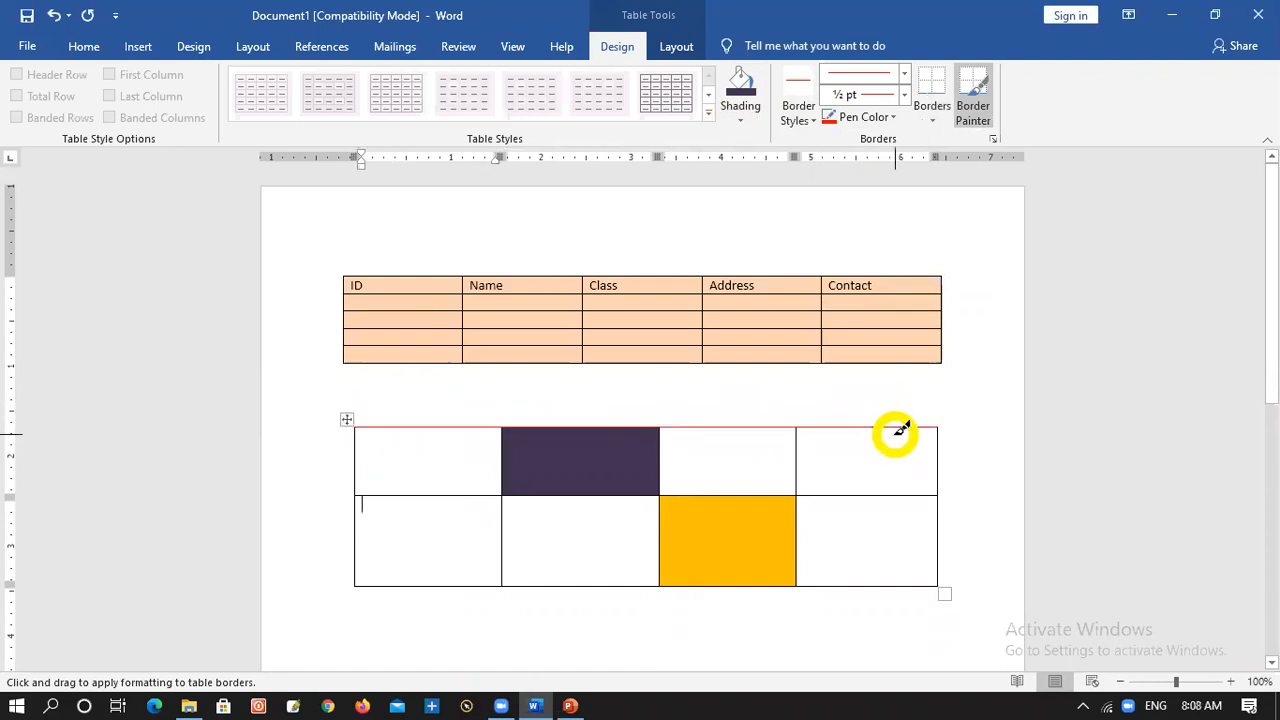
Set the border weight to 4 ½ pt and repaint the drawn table's top border
click(905, 95)
click(882, 290)
drag(300, 416, 936, 428)
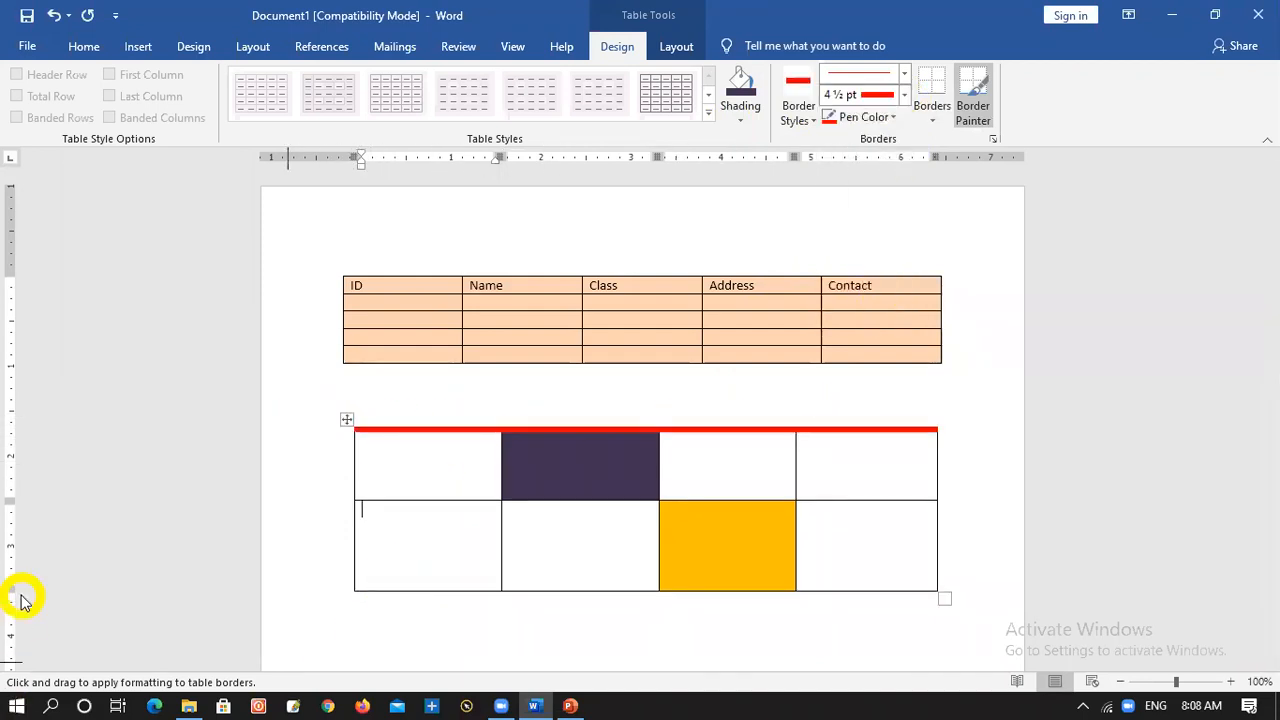
View the available ways to insert a table and dismiss them without inserting one
click(138, 46)
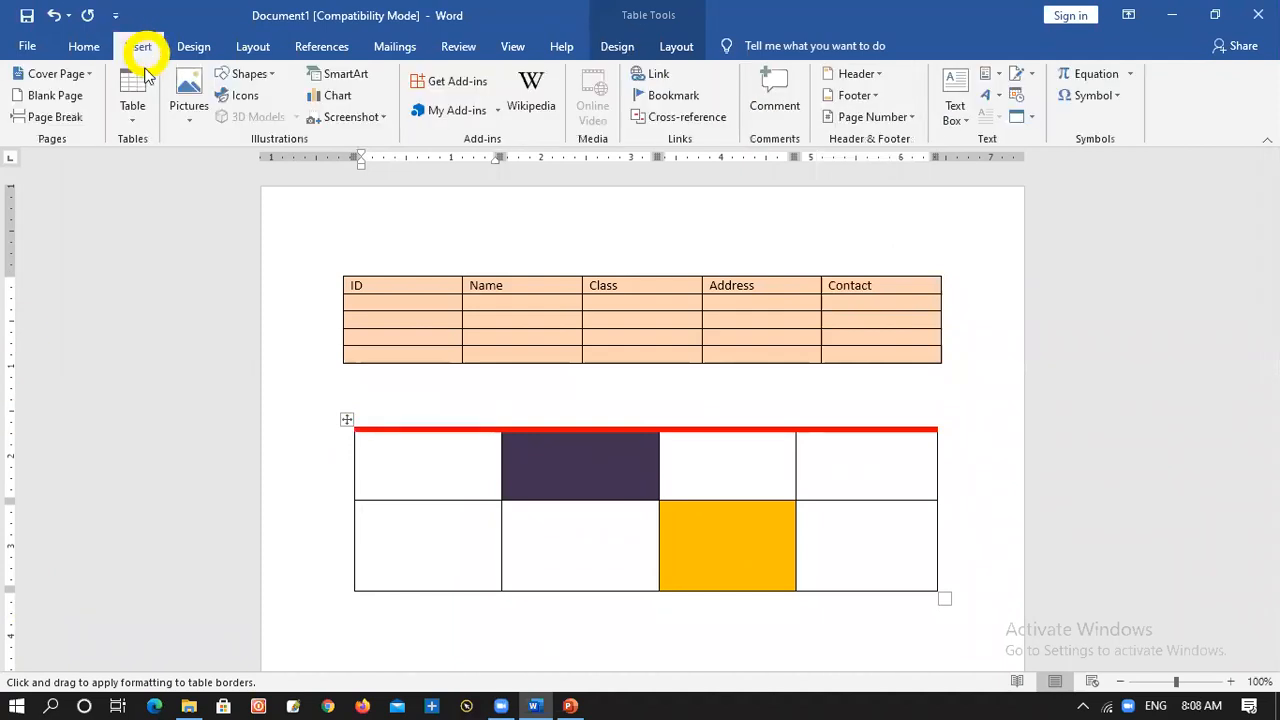
click(147, 118)
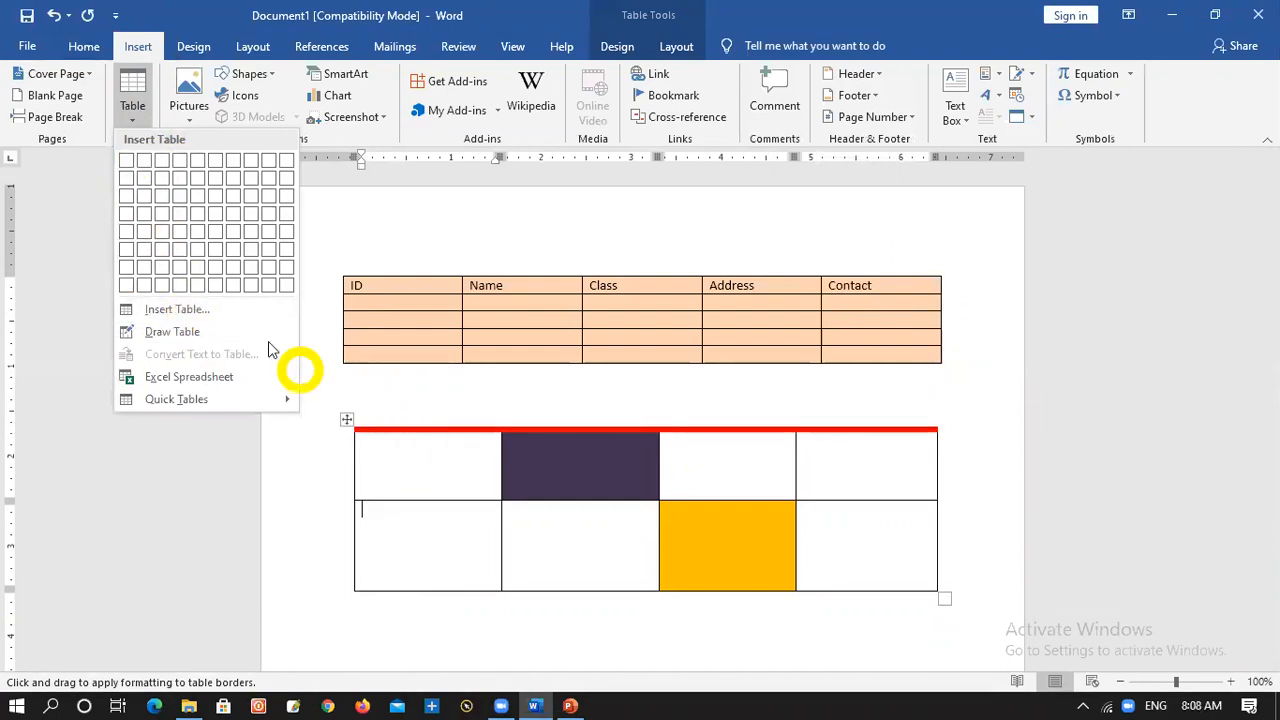
click(451, 641)
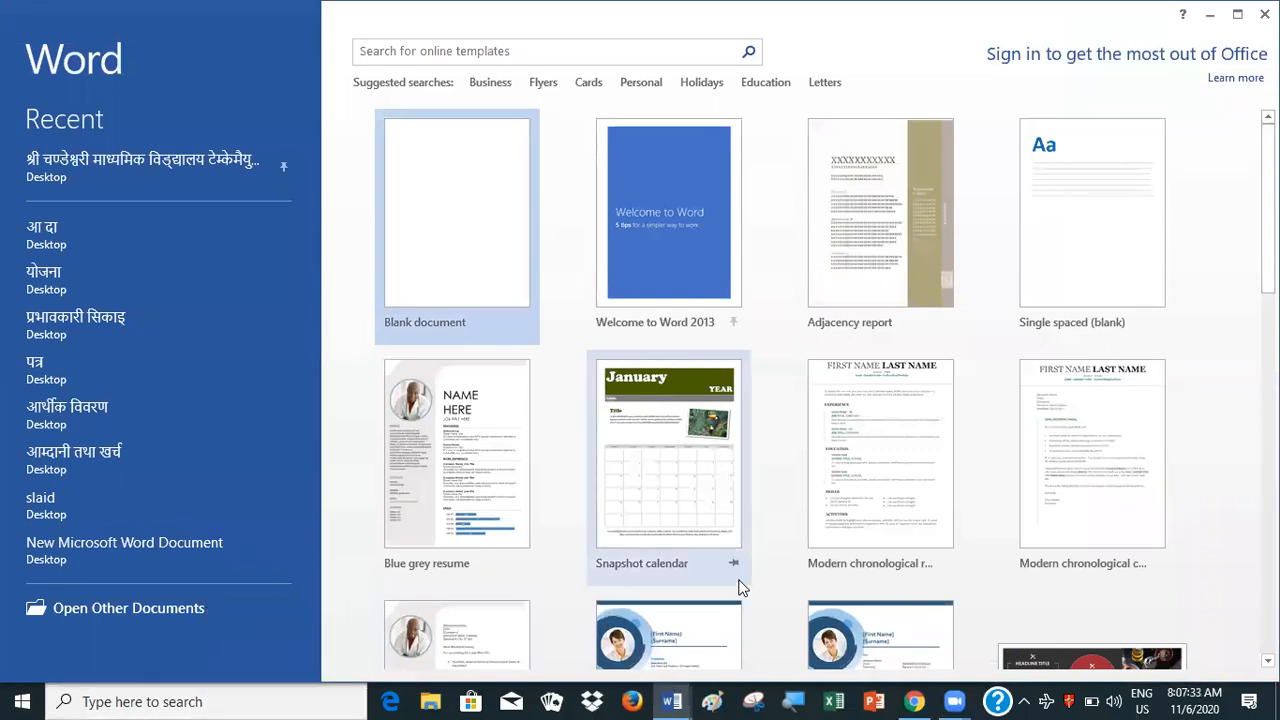
Preview the Snapshot calendar template, close the preview and create a blank document instead
click(611, 510)
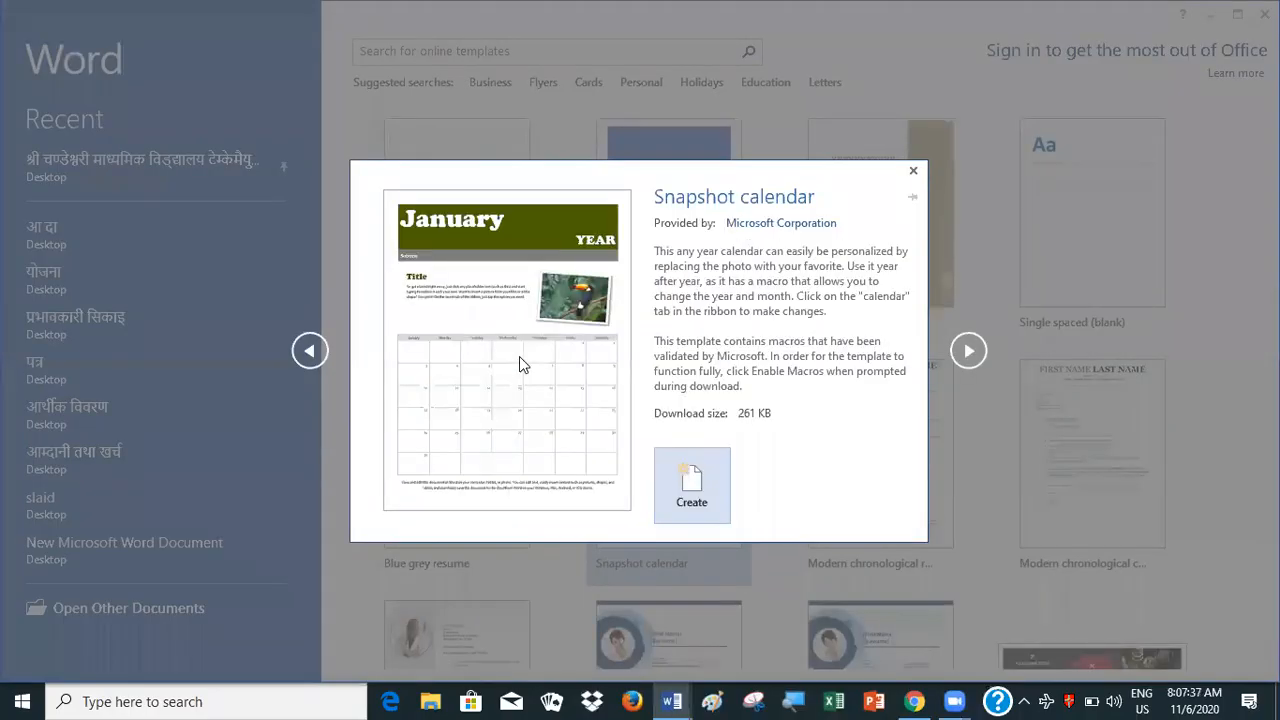
click(913, 170)
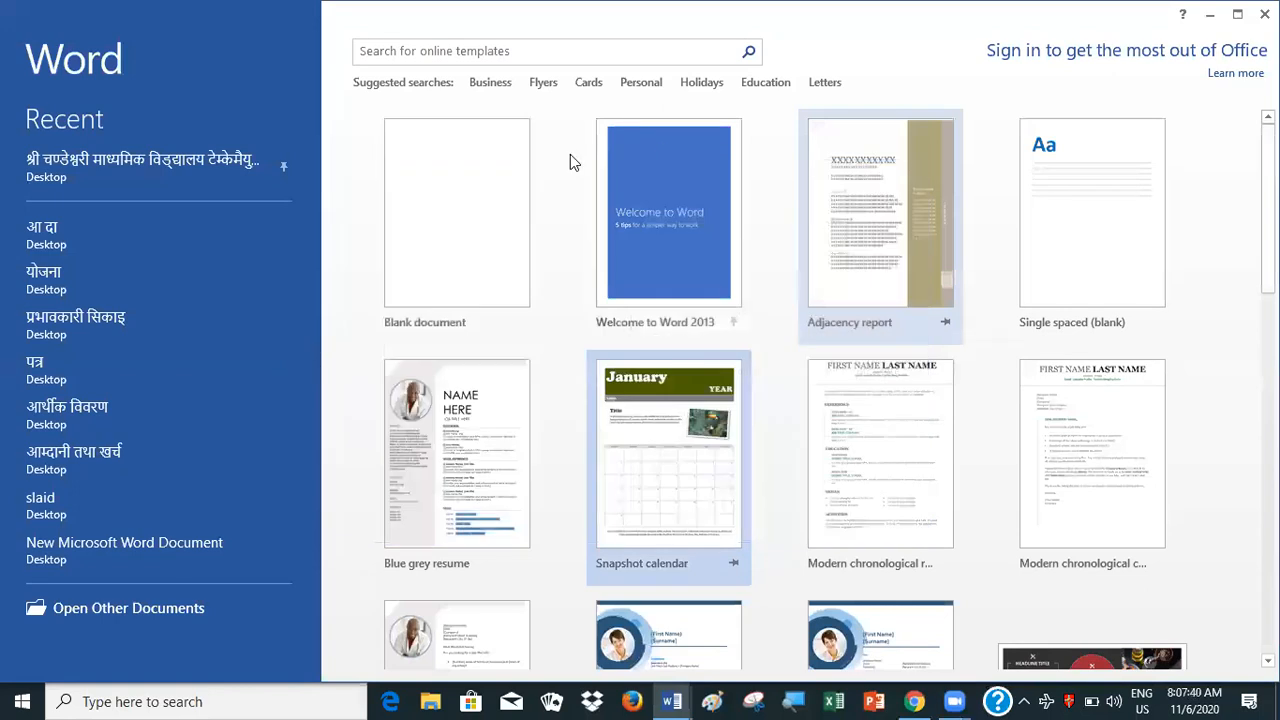
click(489, 248)
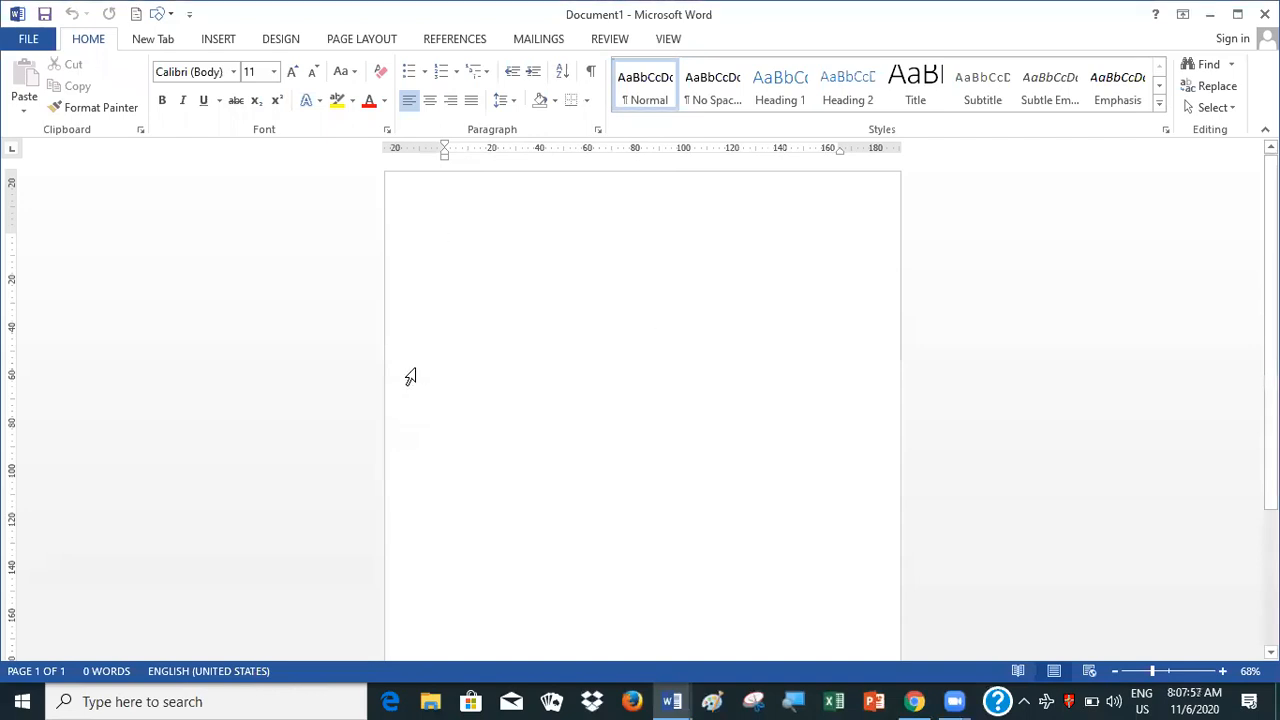
Open the table insertion options in the blank document and start the Draw Table tool
click(220, 40)
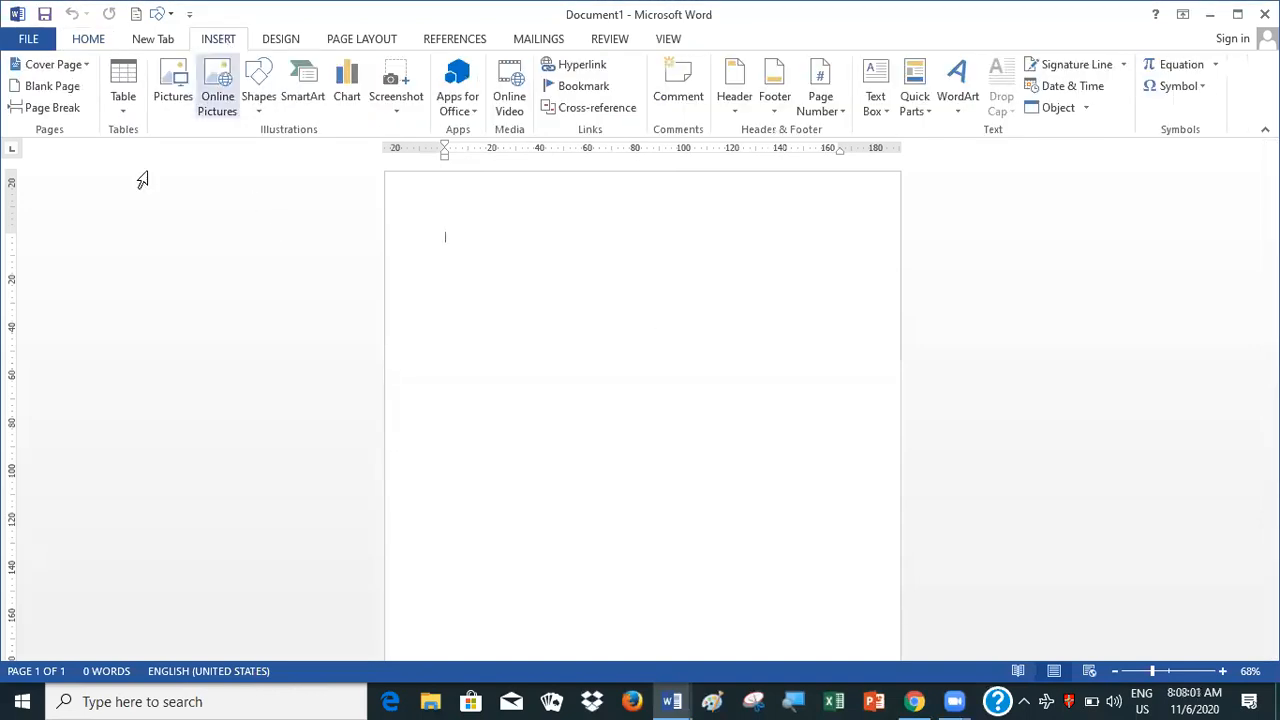
click(124, 117)
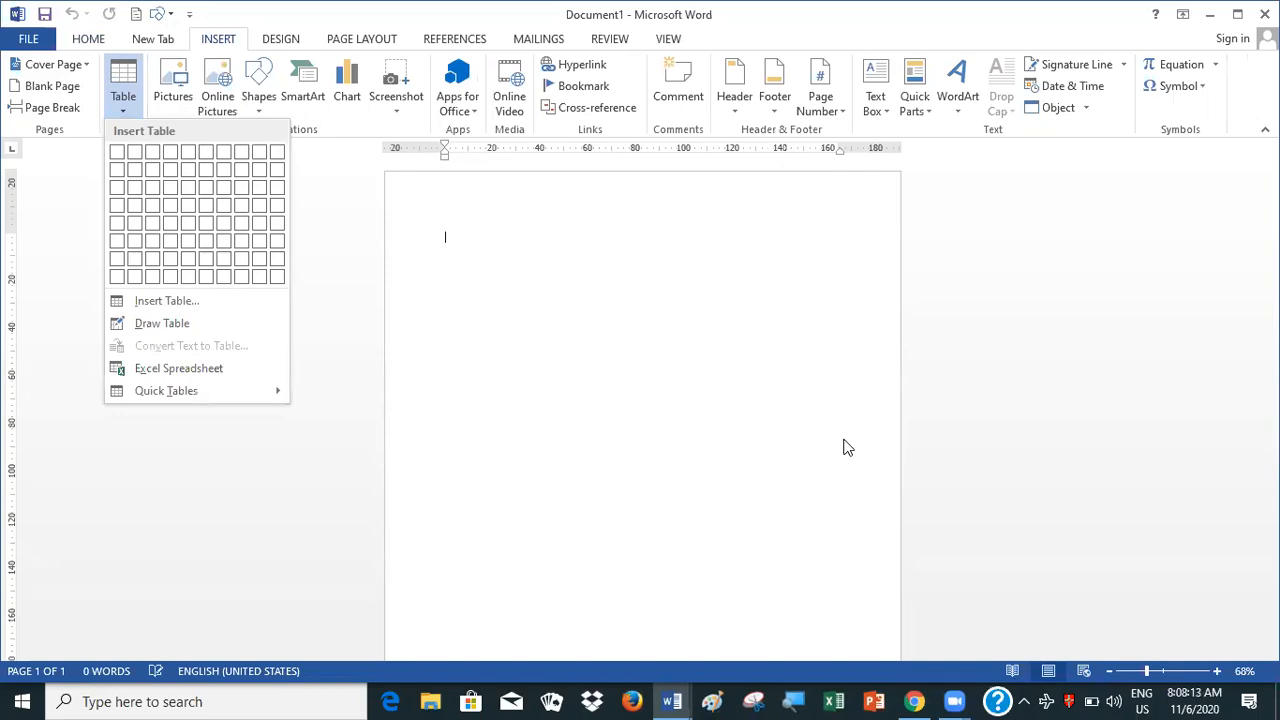
click(686, 403)
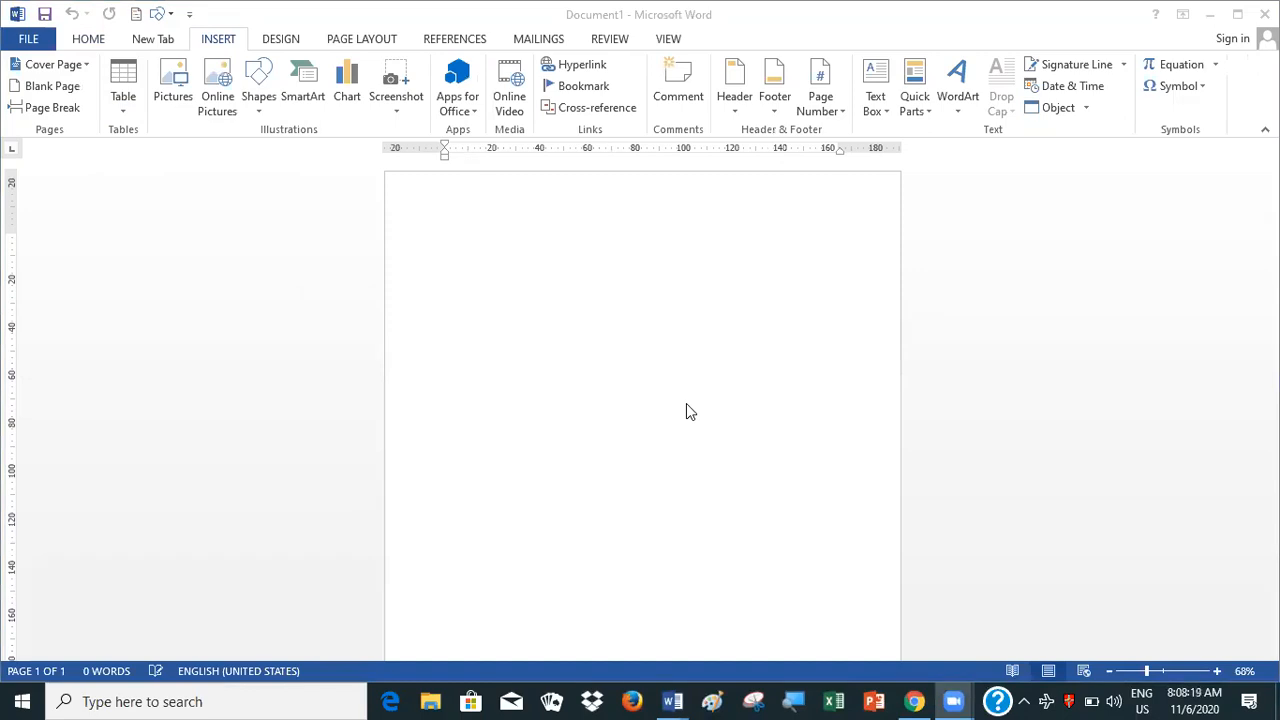
click(122, 107)
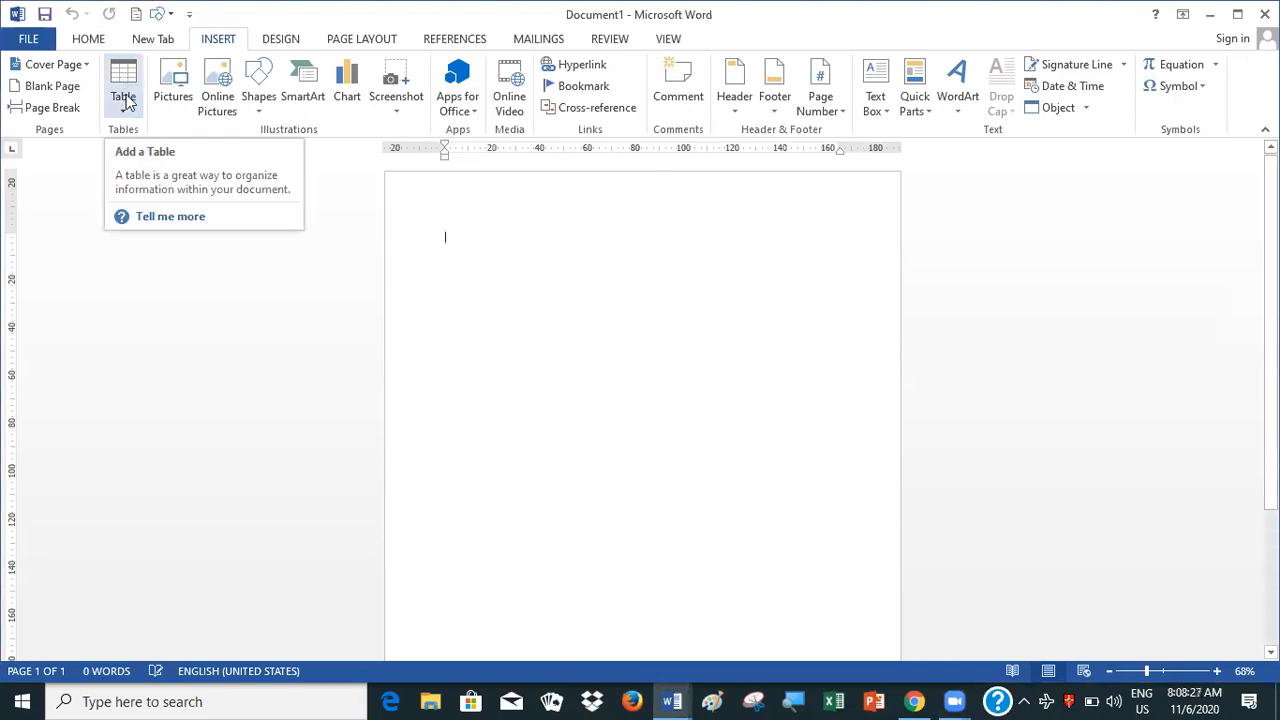
click(125, 100)
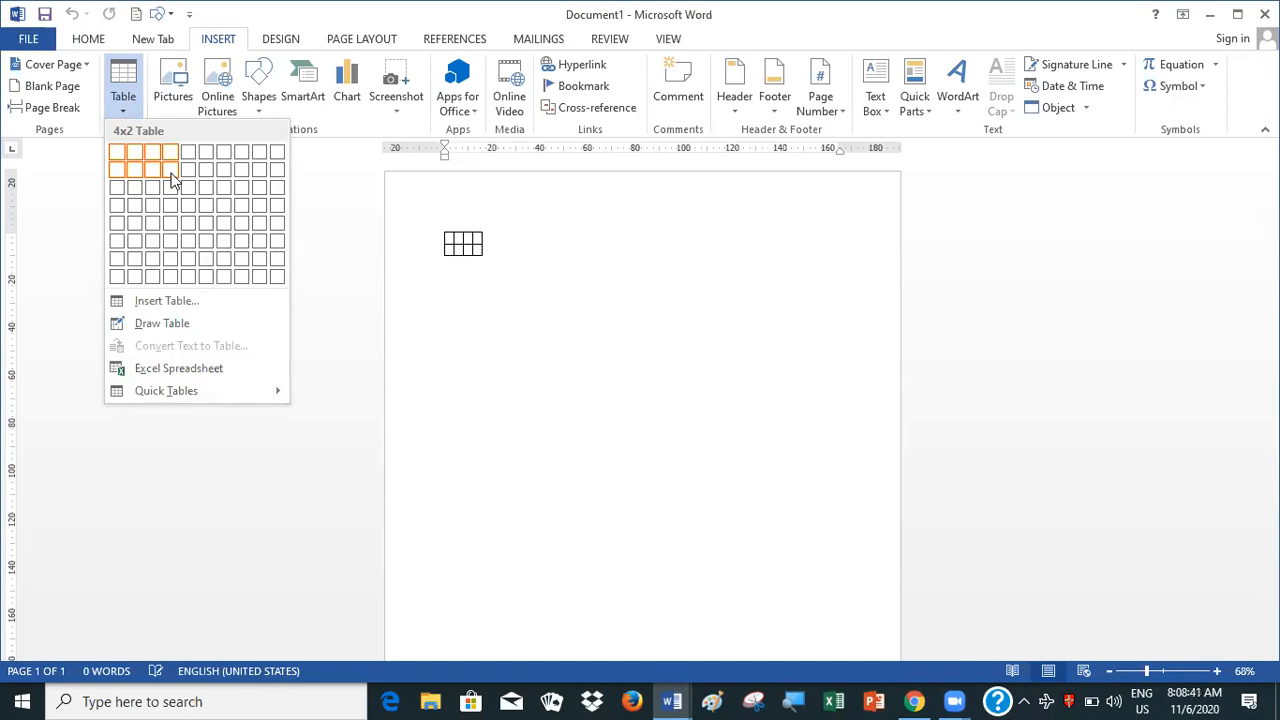
click(121, 323)
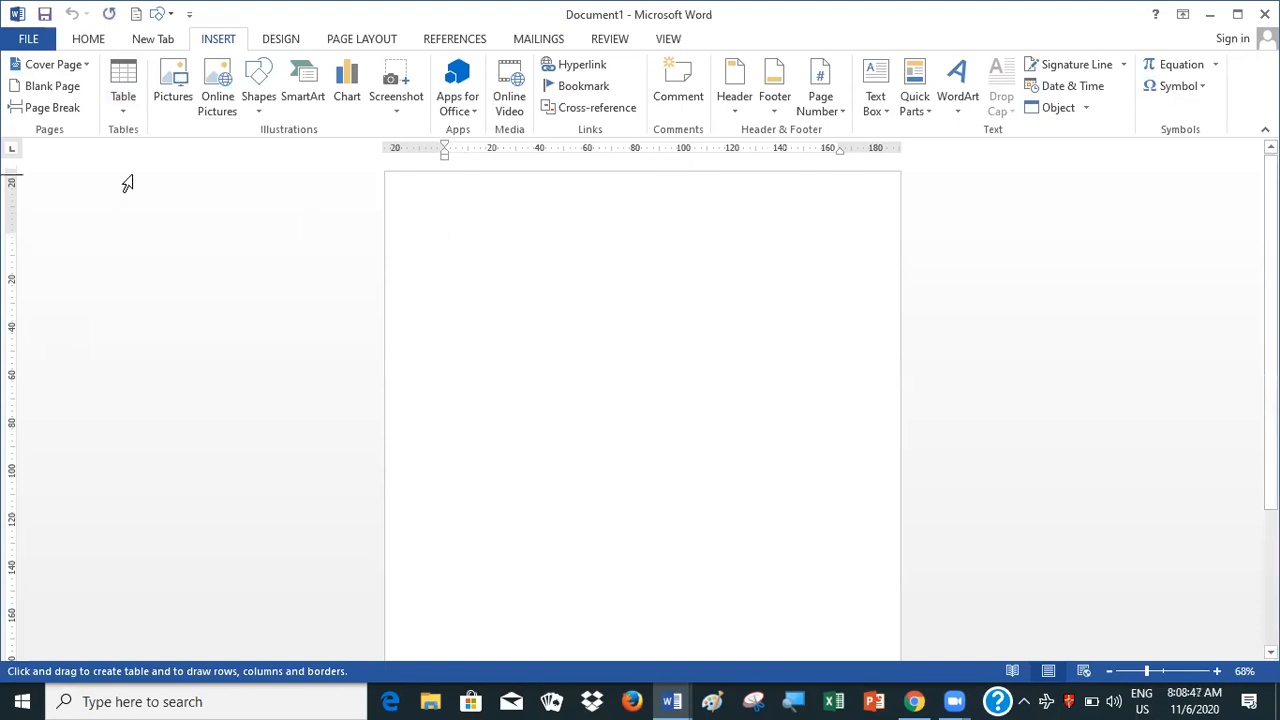
Insert the built-in Austin cover page into the blank document
click(82, 66)
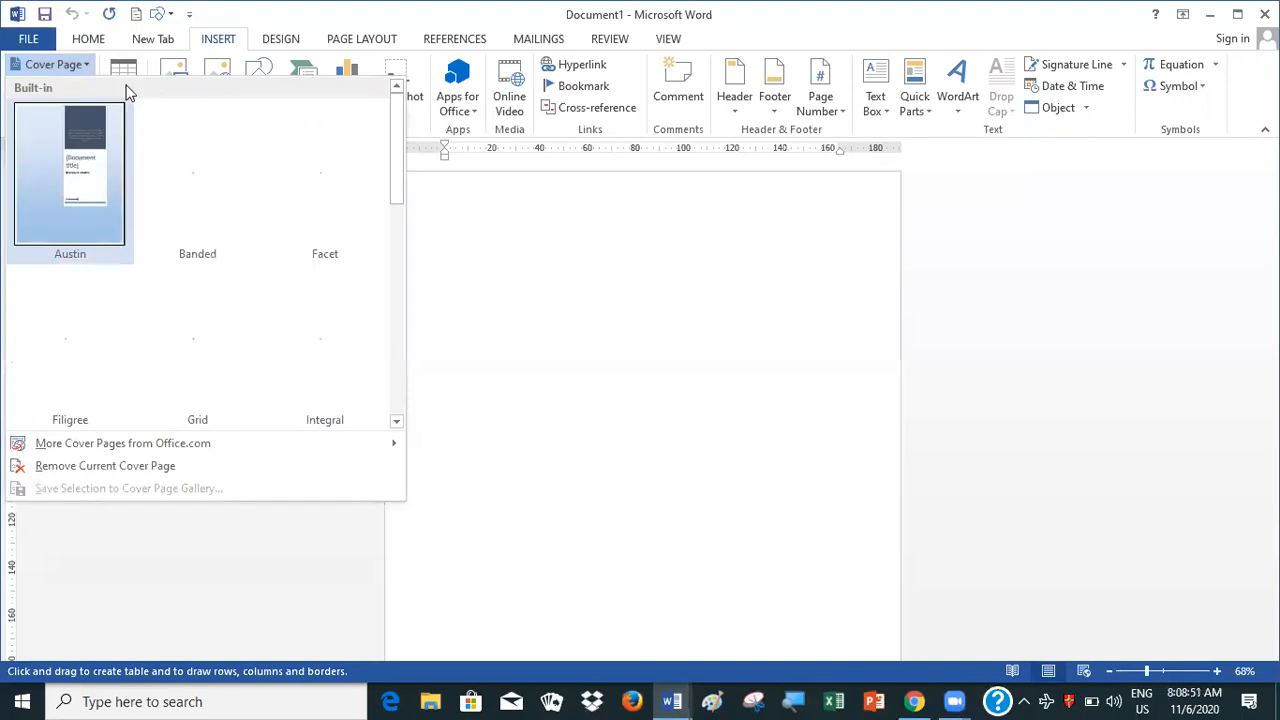
click(121, 107)
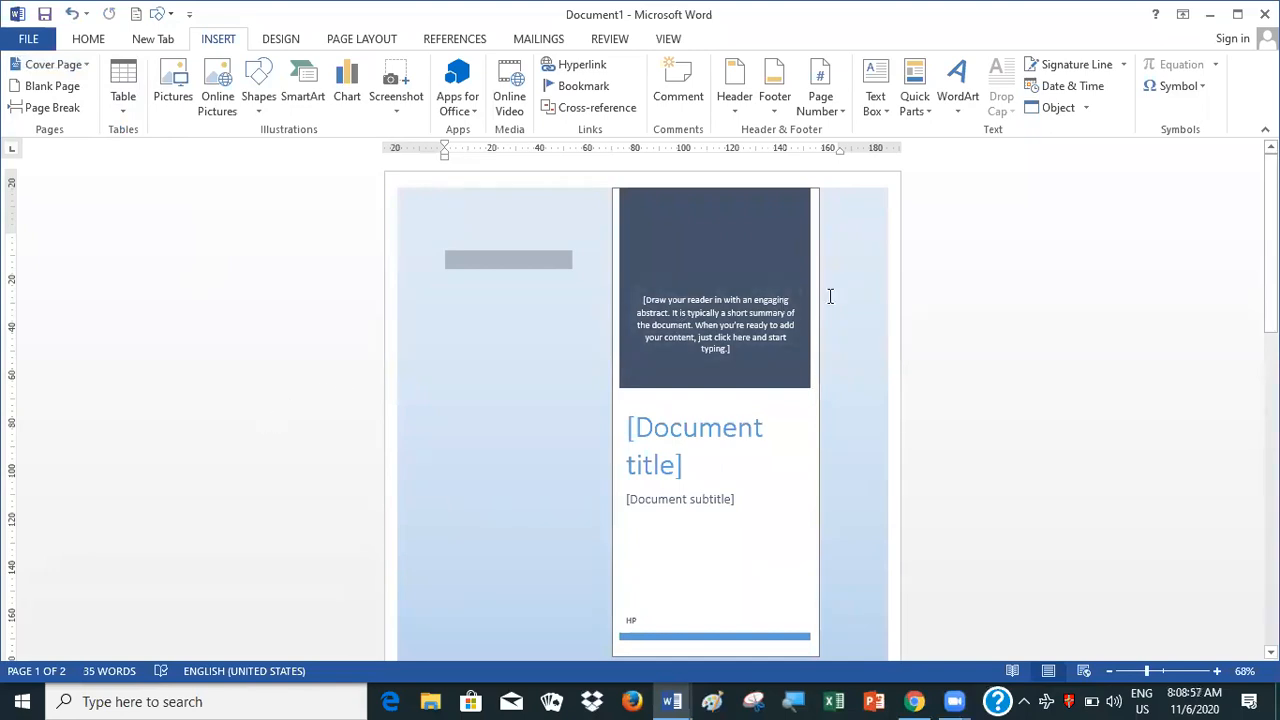
click(1033, 258)
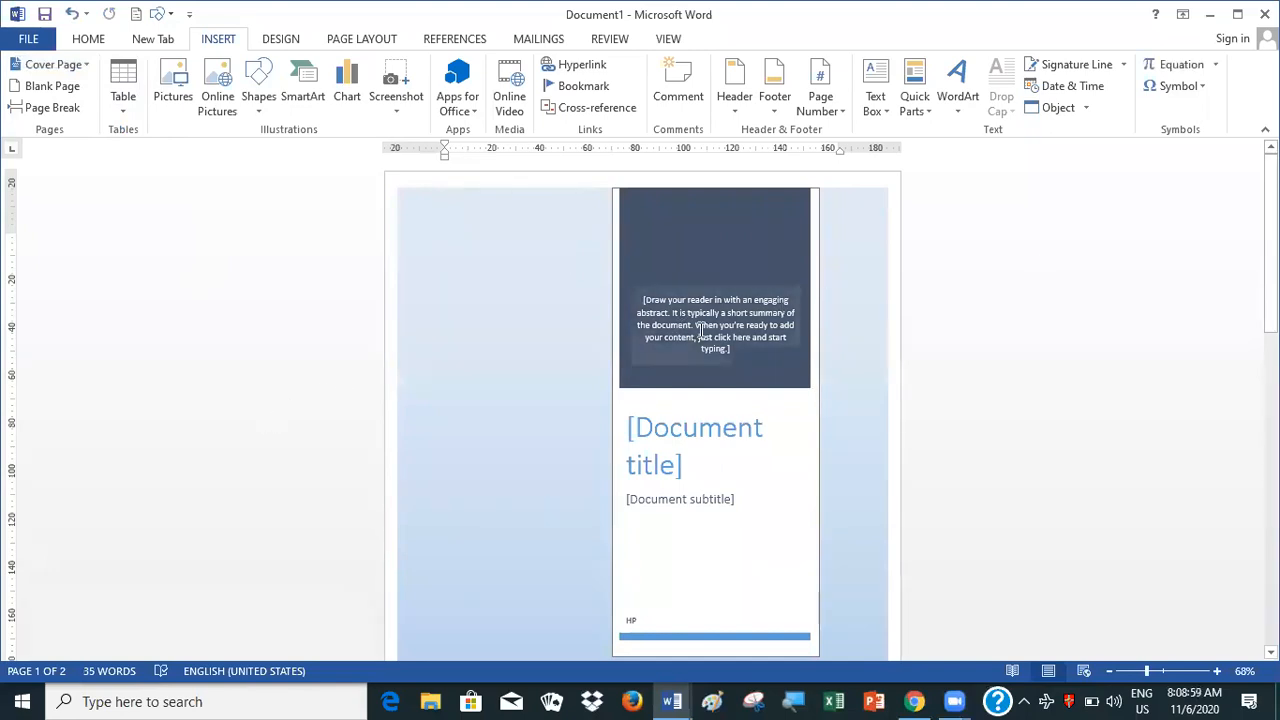
Examine the cover page's parts by selecting its title placeholder, abstract placeholder and light blue background shape
click(714, 444)
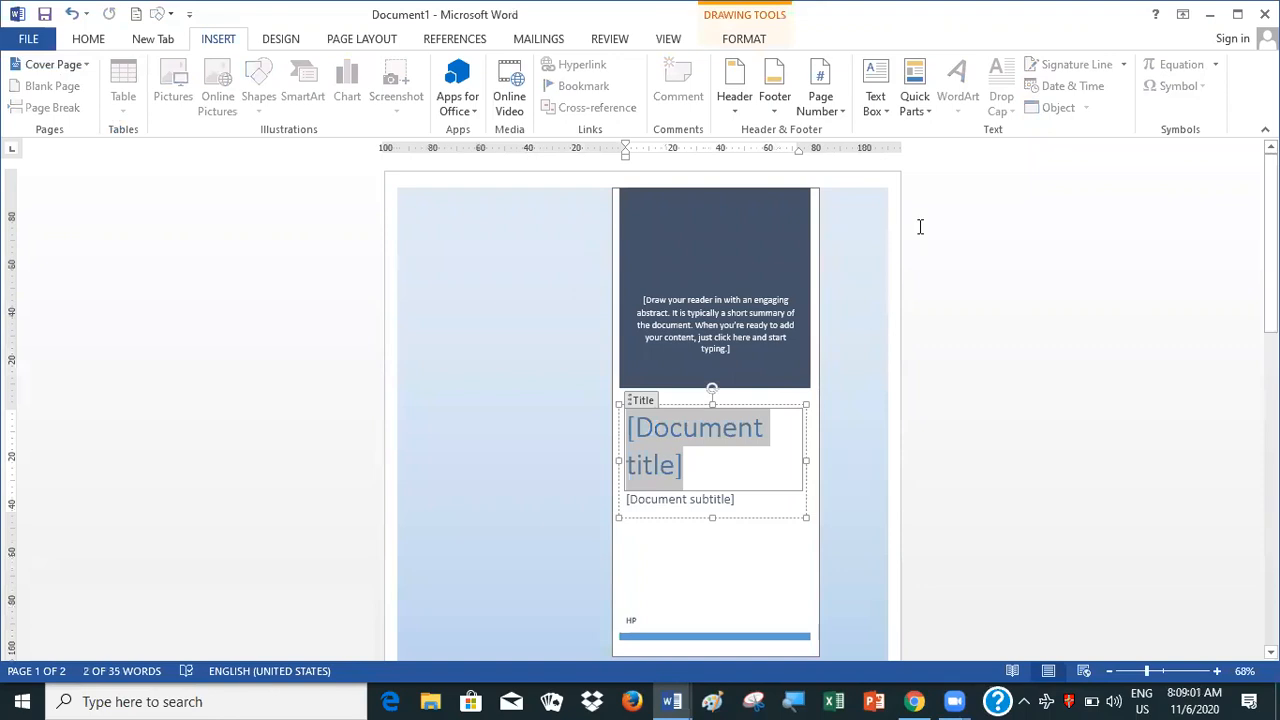
click(860, 317)
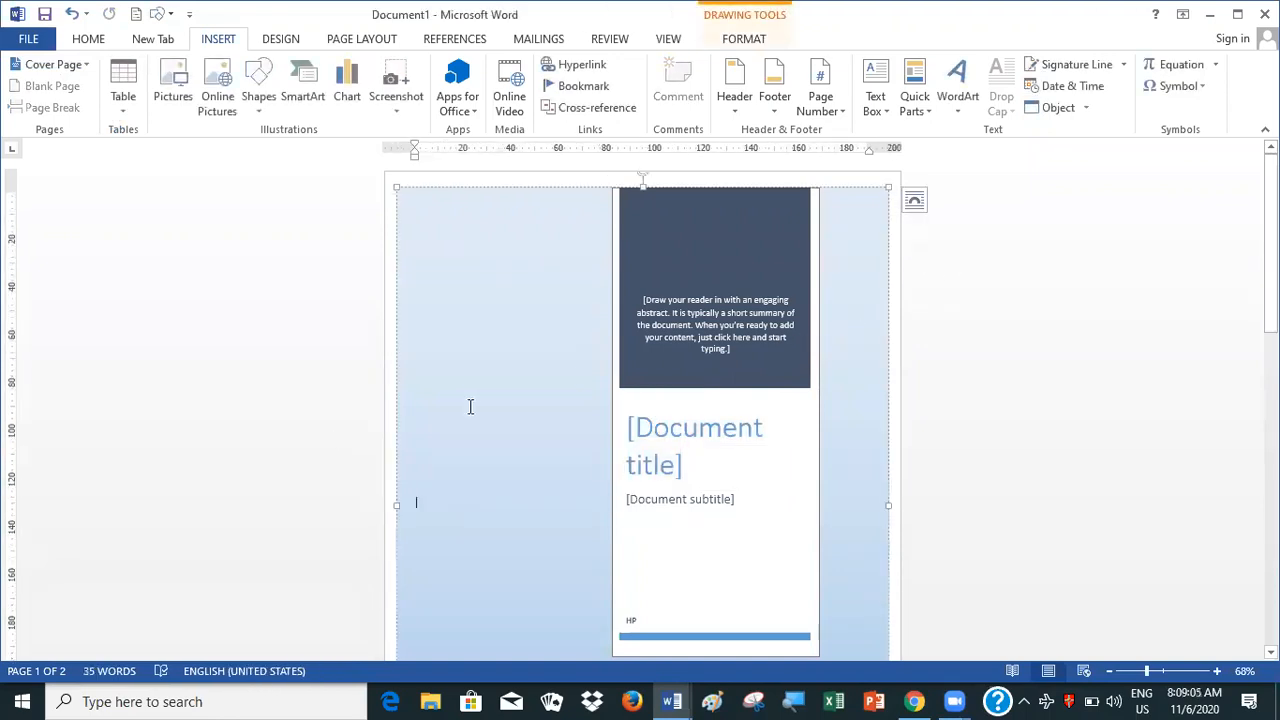
click(362, 444)
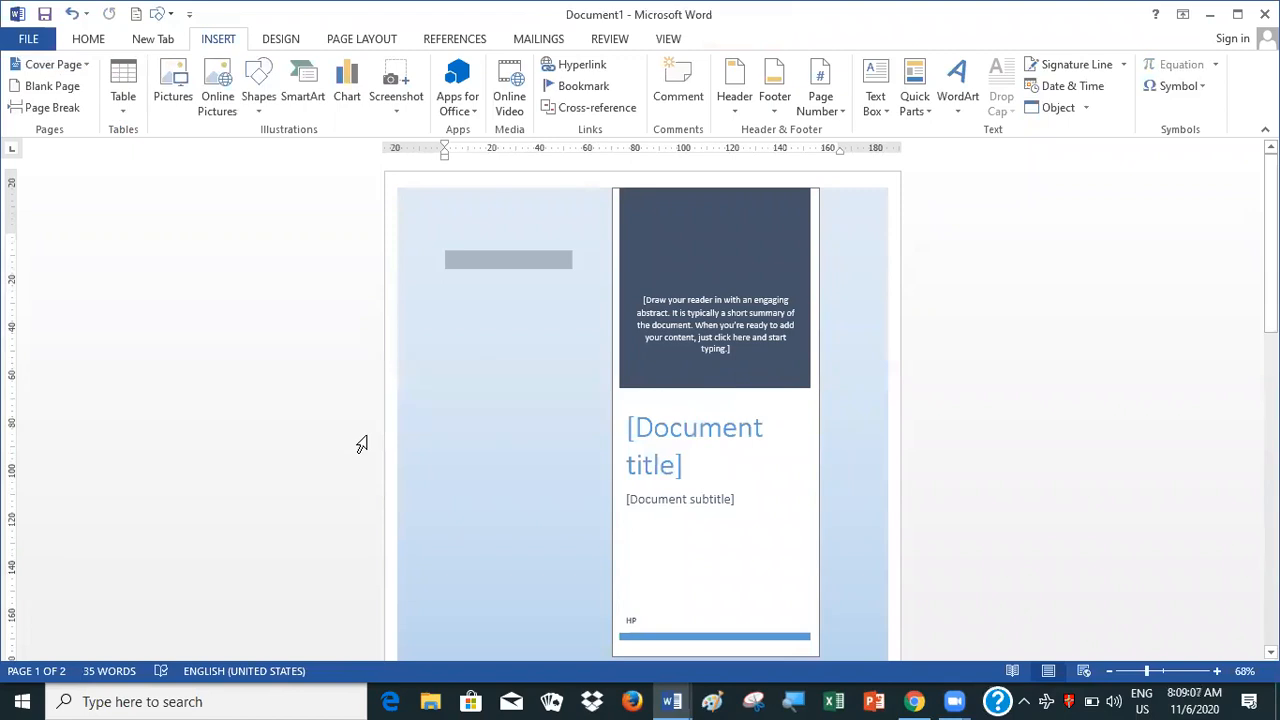
click(444, 436)
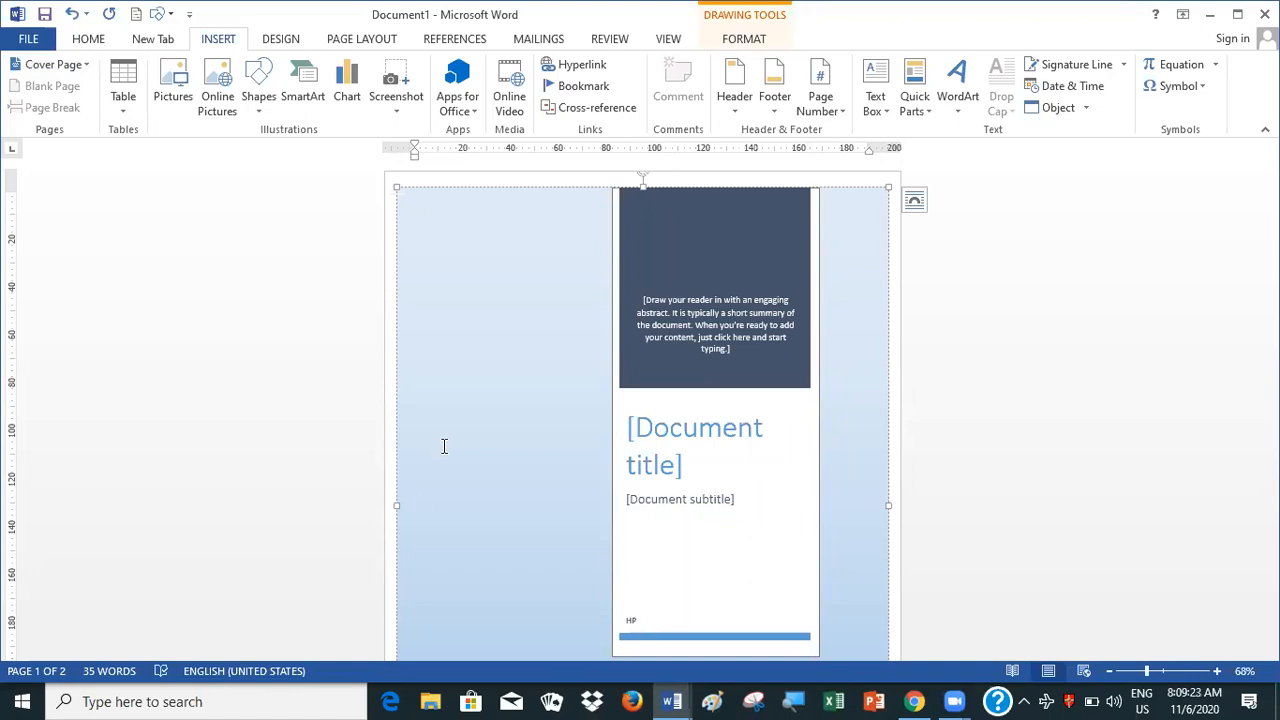
click(445, 523)
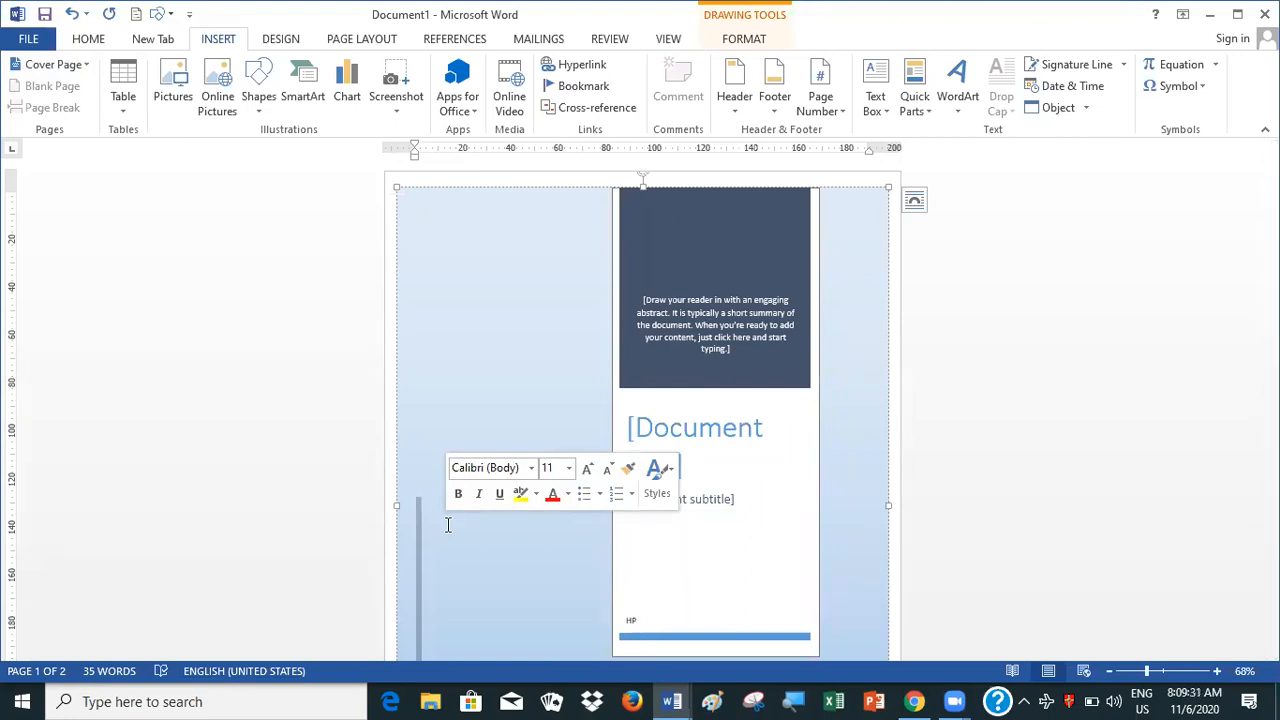
click(696, 440)
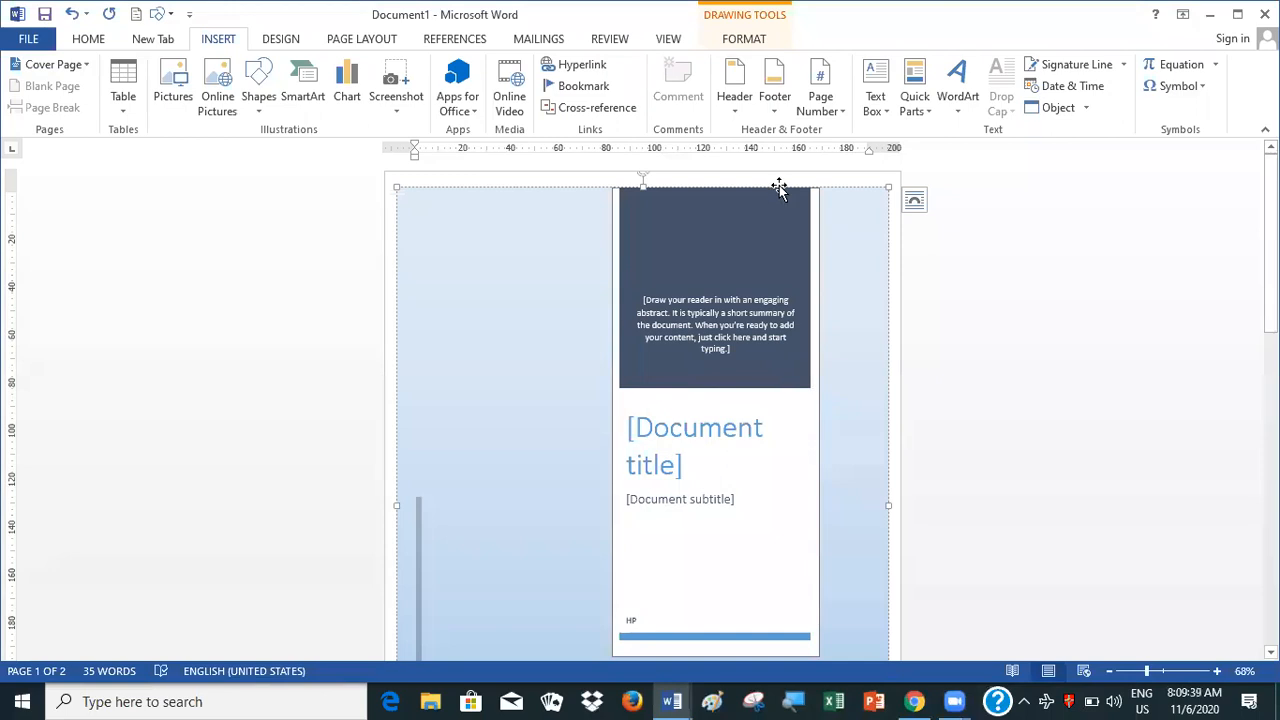
click(772, 358)
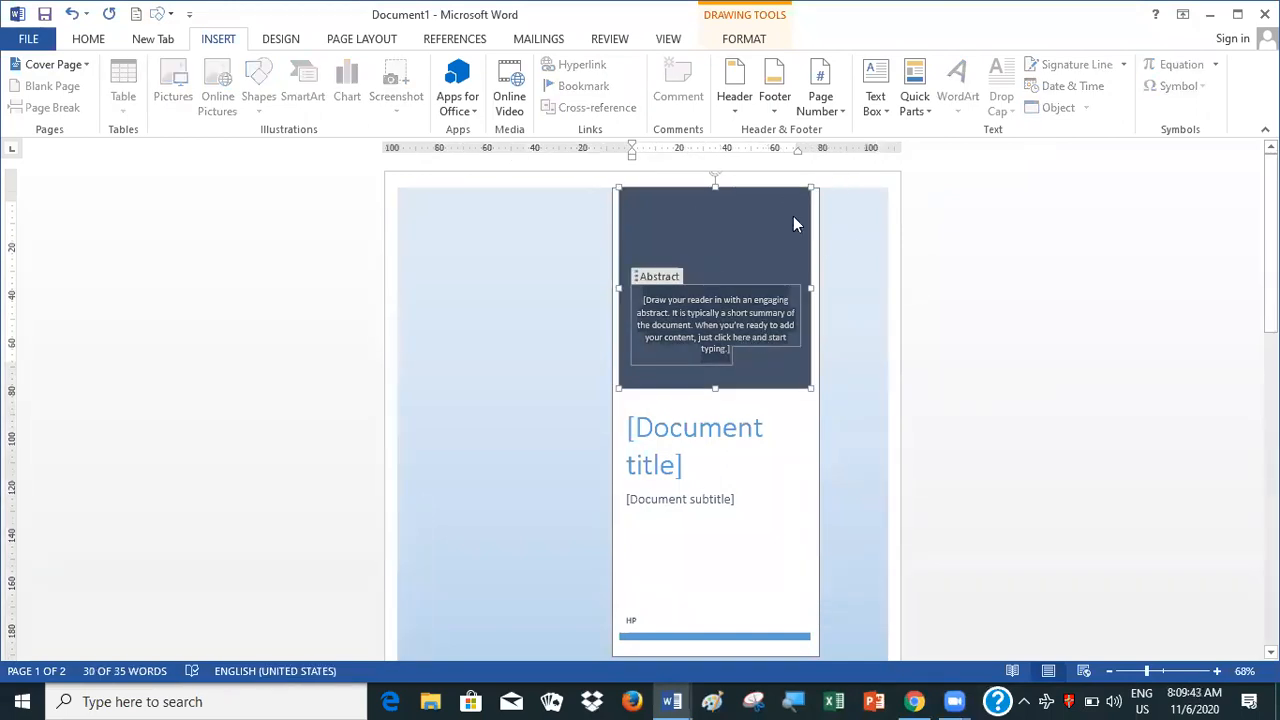
click(858, 285)
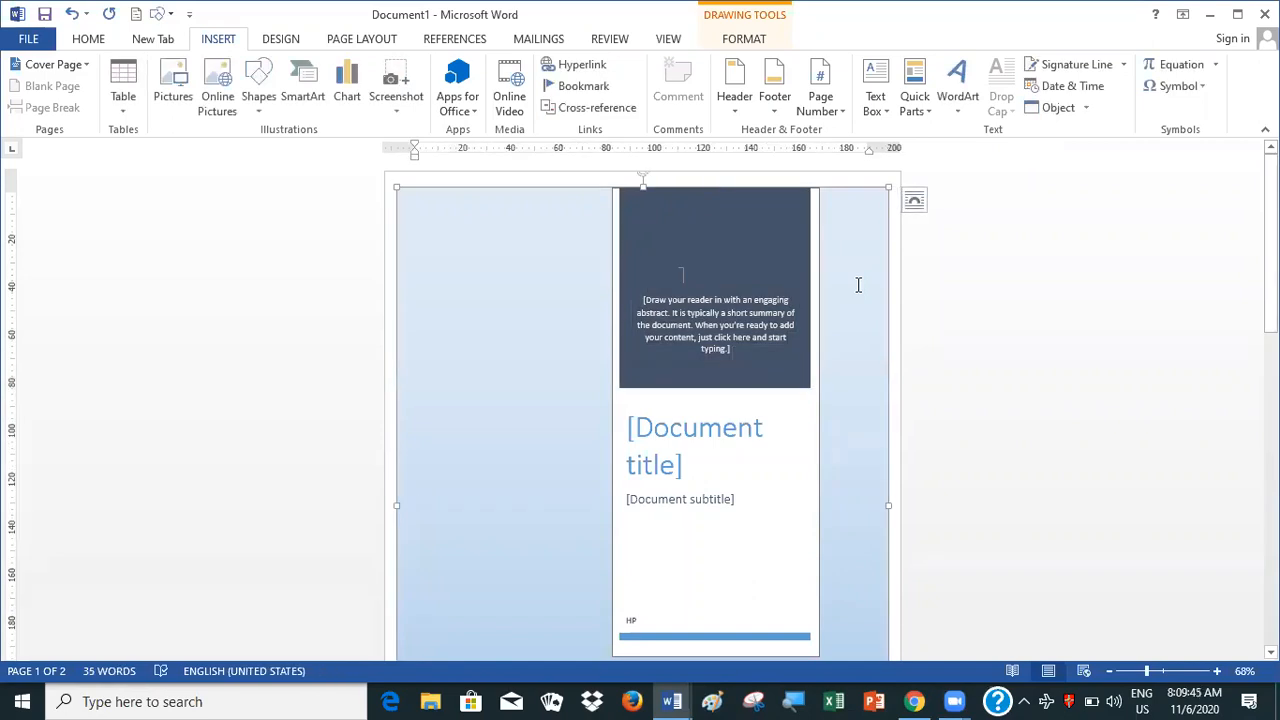
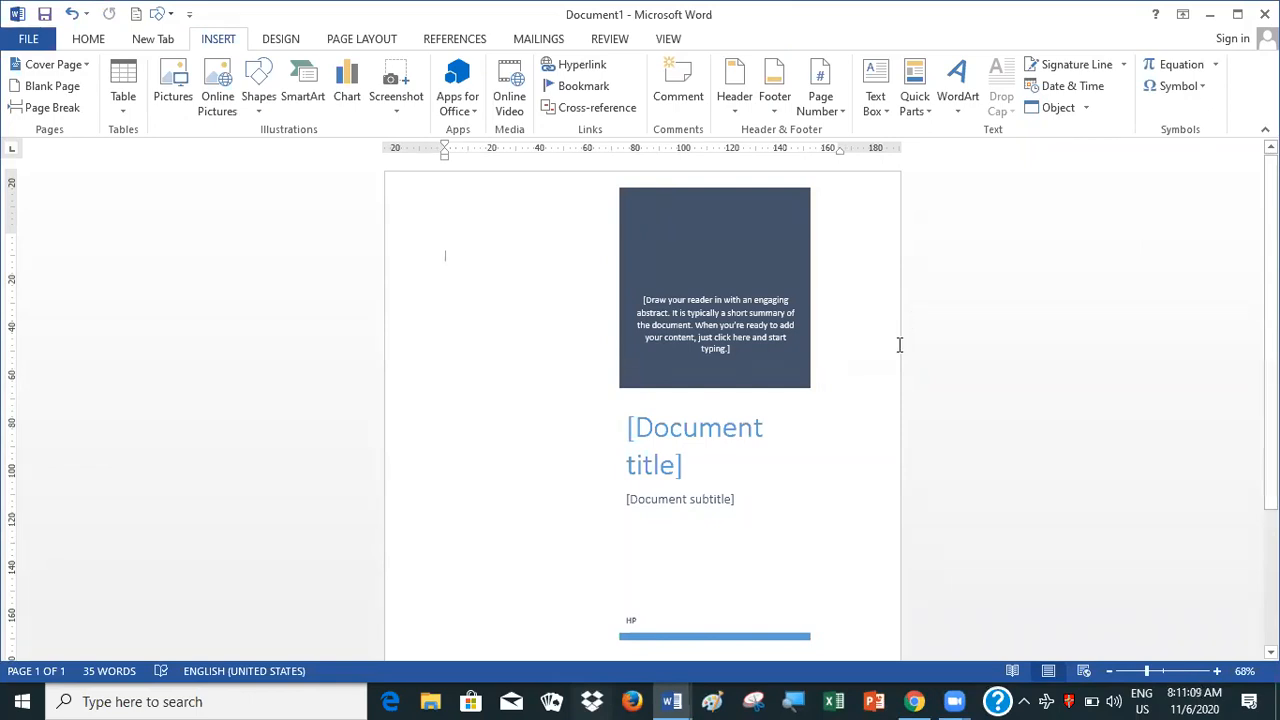
Clear the abstract placeholder text from the cover page's dark blue box
click(808, 322)
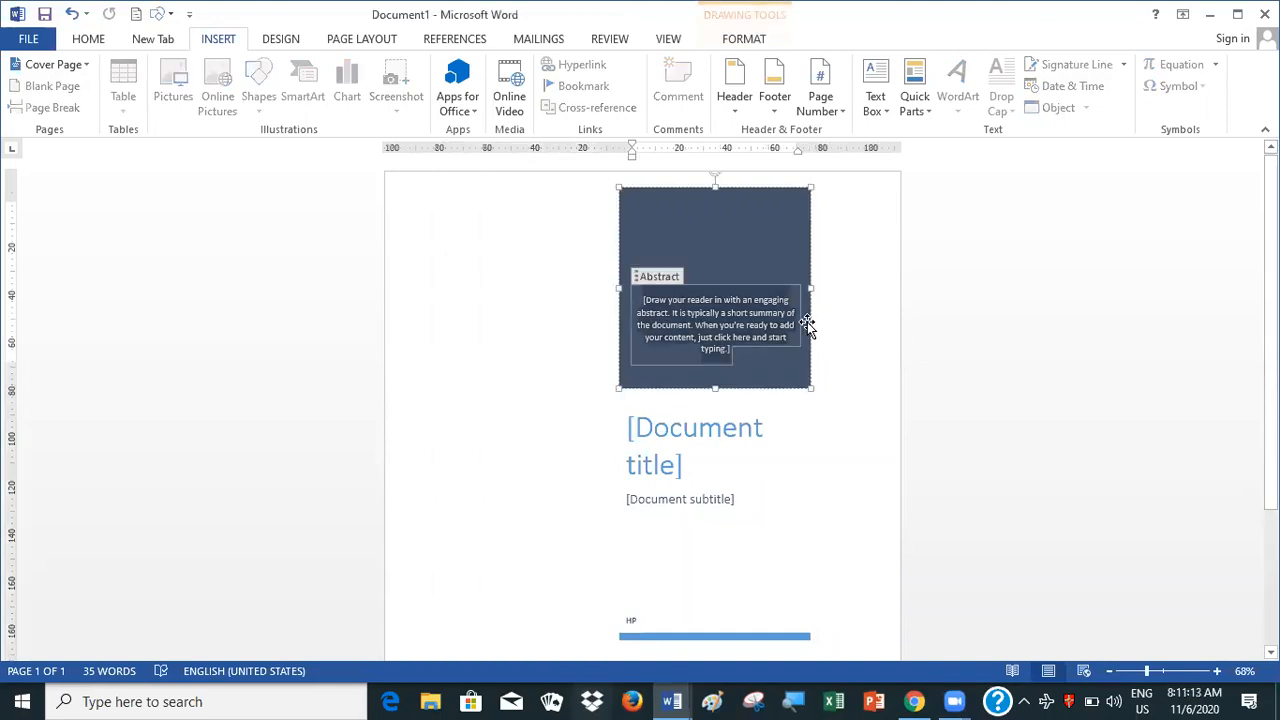
key(Delete)
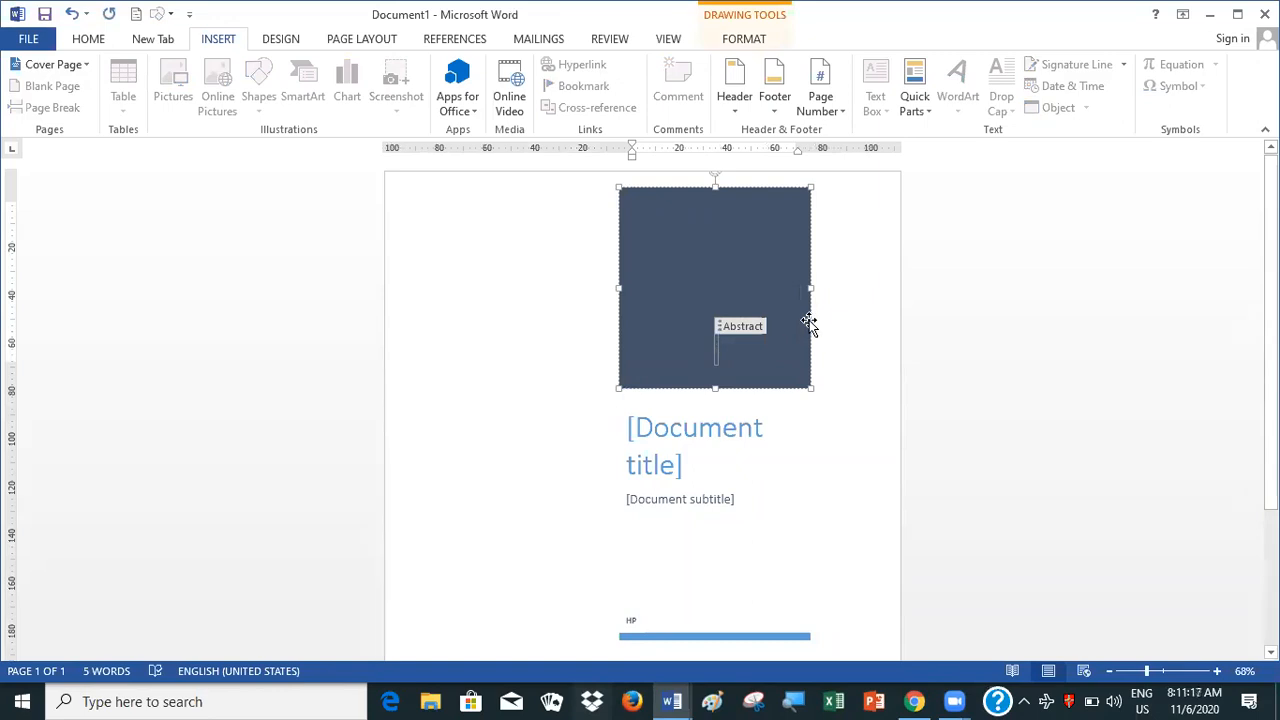
click(840, 331)
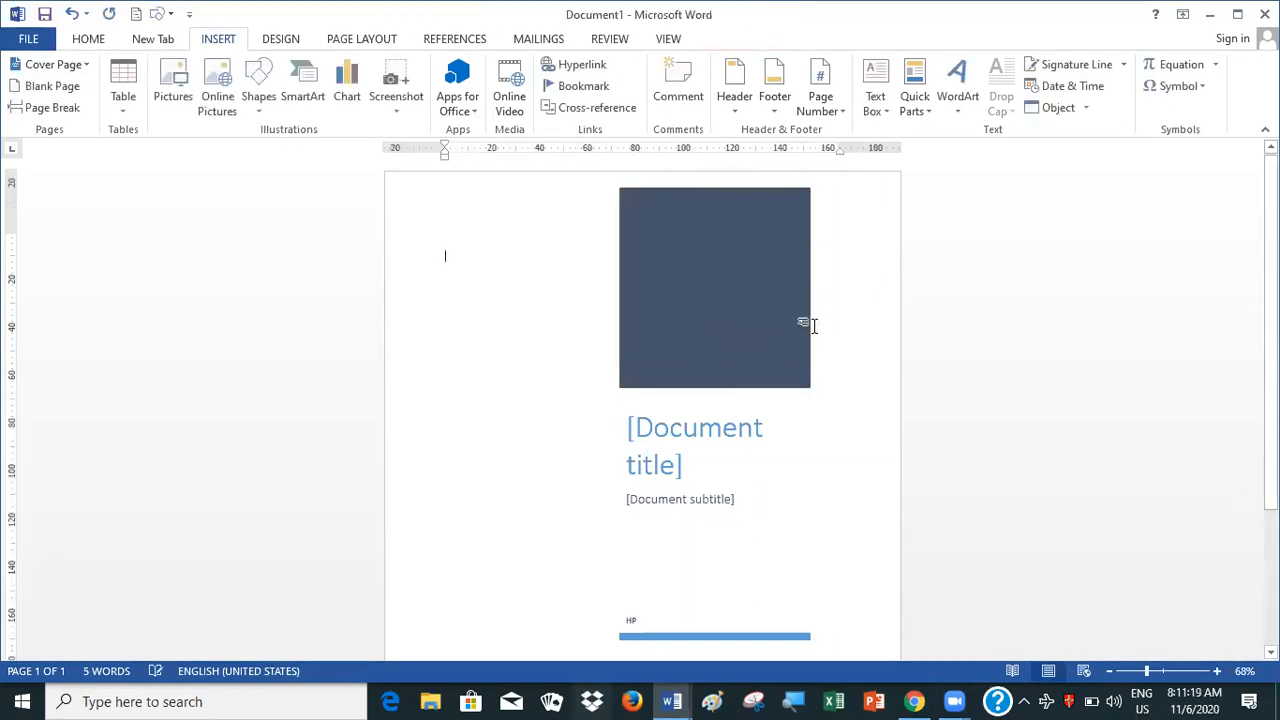
click(809, 314)
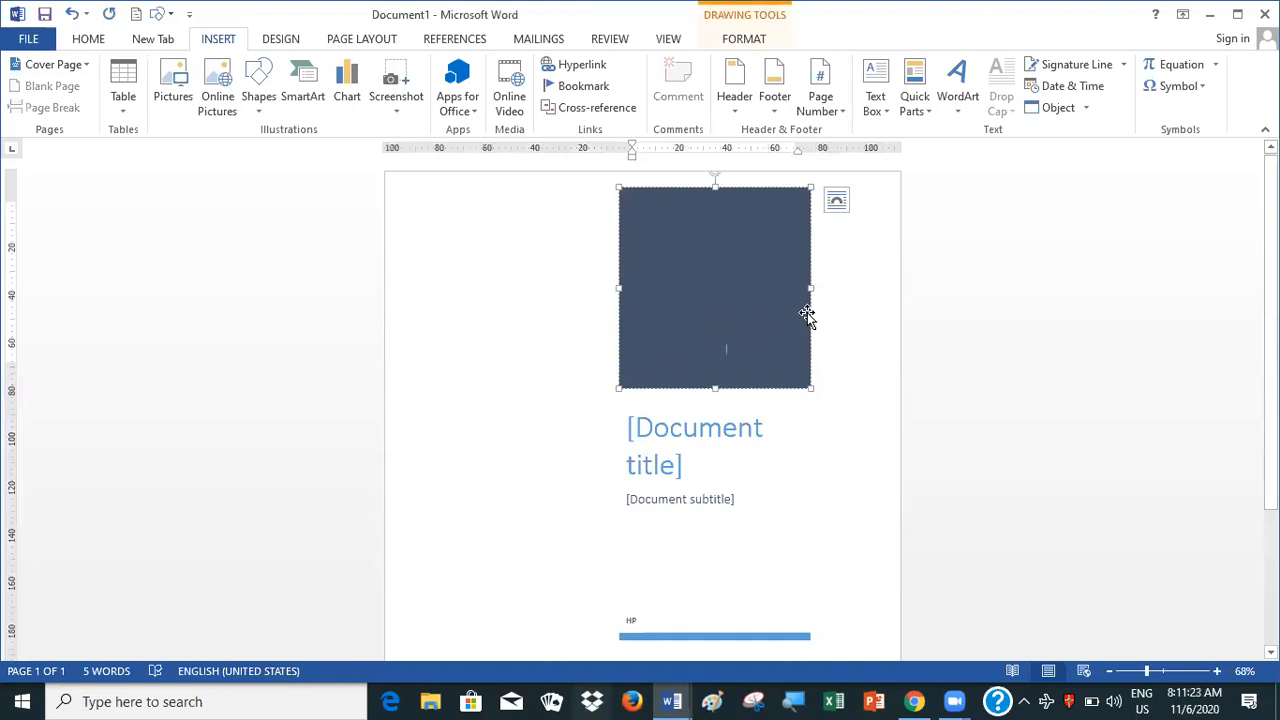
key(ctrl+a)
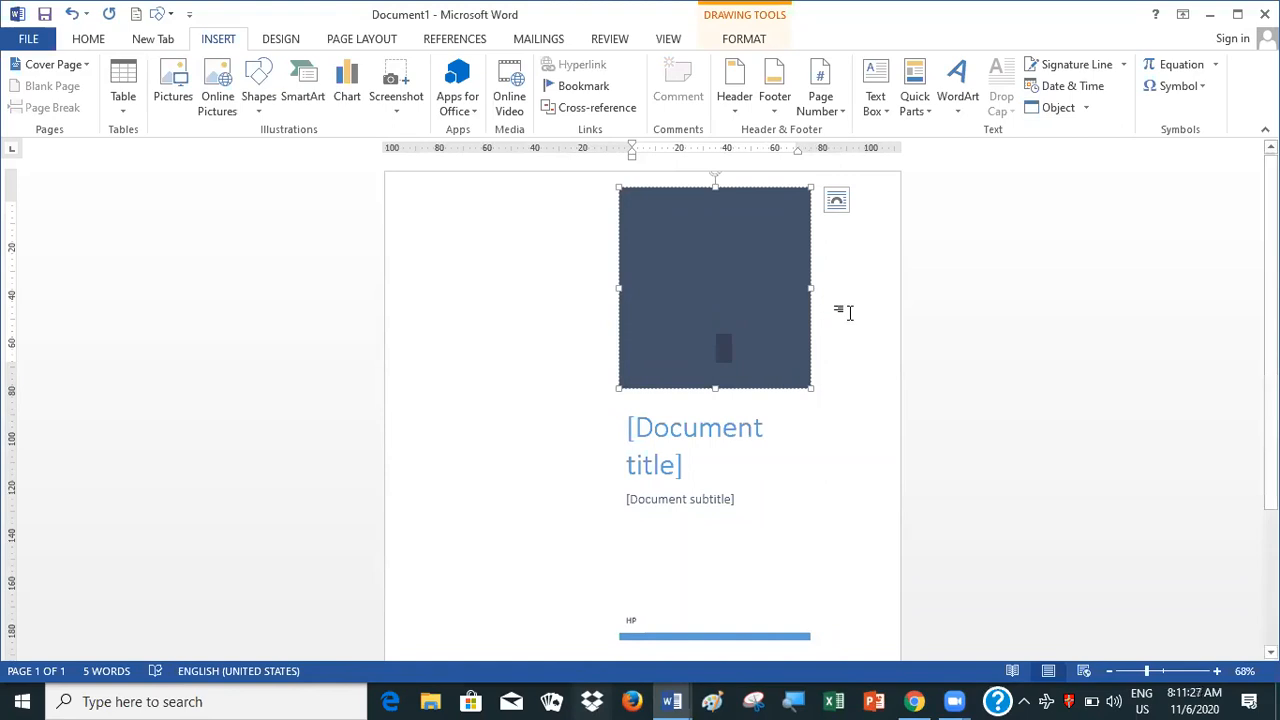
click(736, 318)
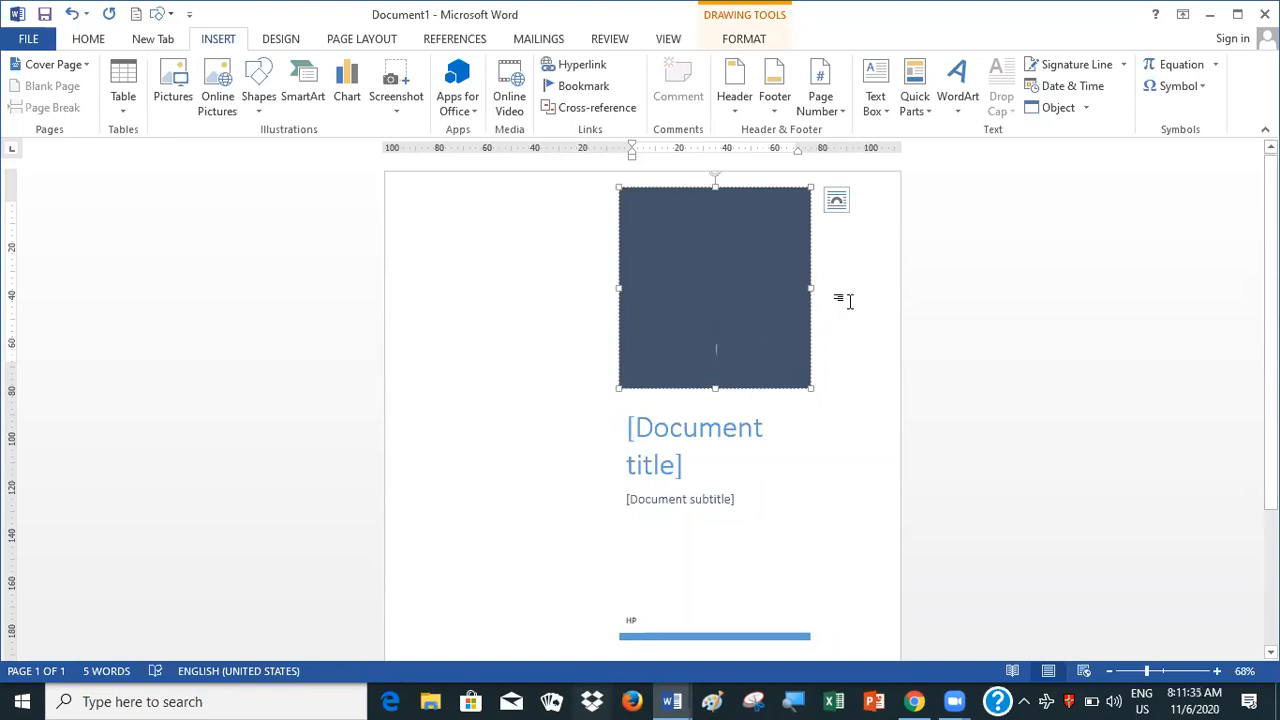
View the dark blue box's layout options, close them and select the document subtitle placeholder
click(837, 200)
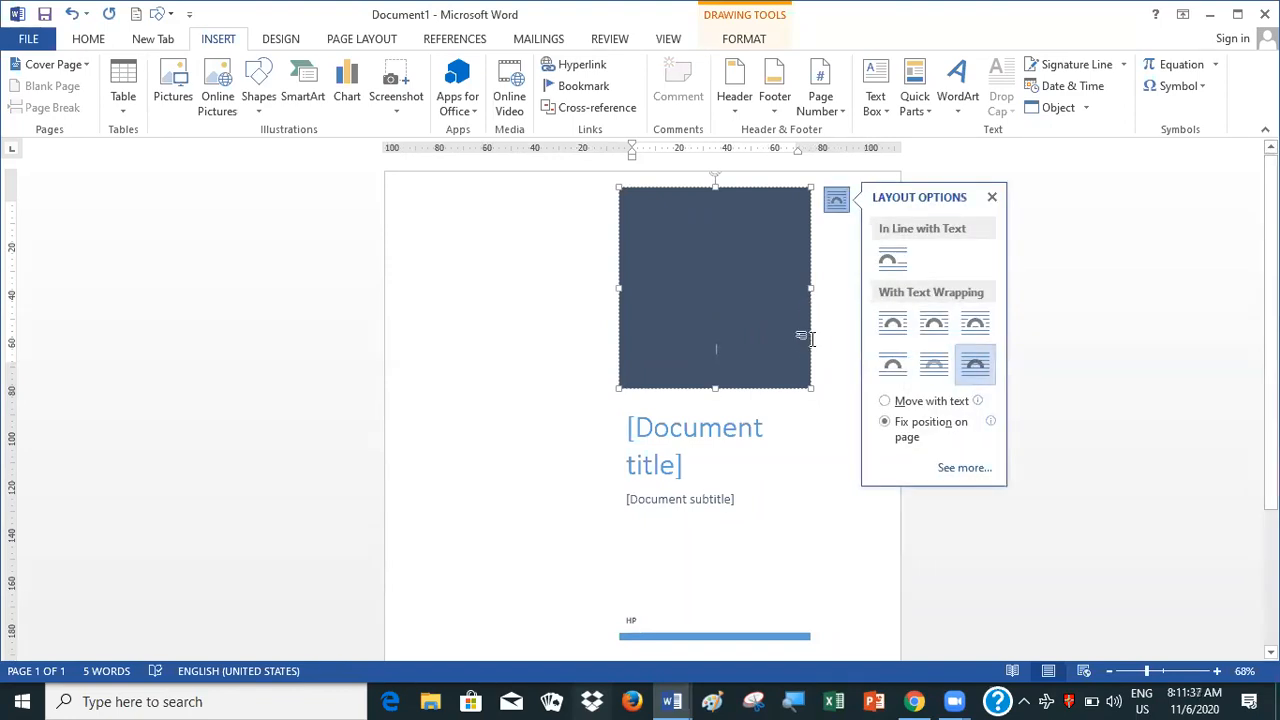
click(992, 198)
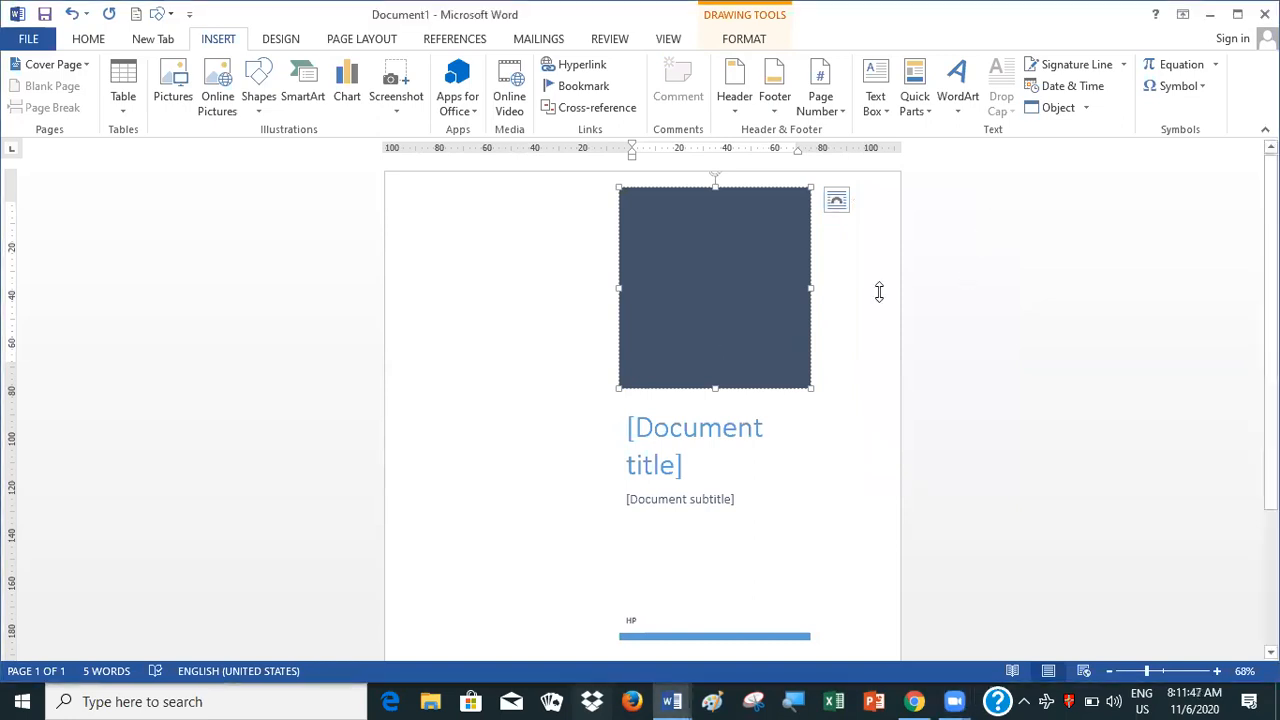
click(657, 526)
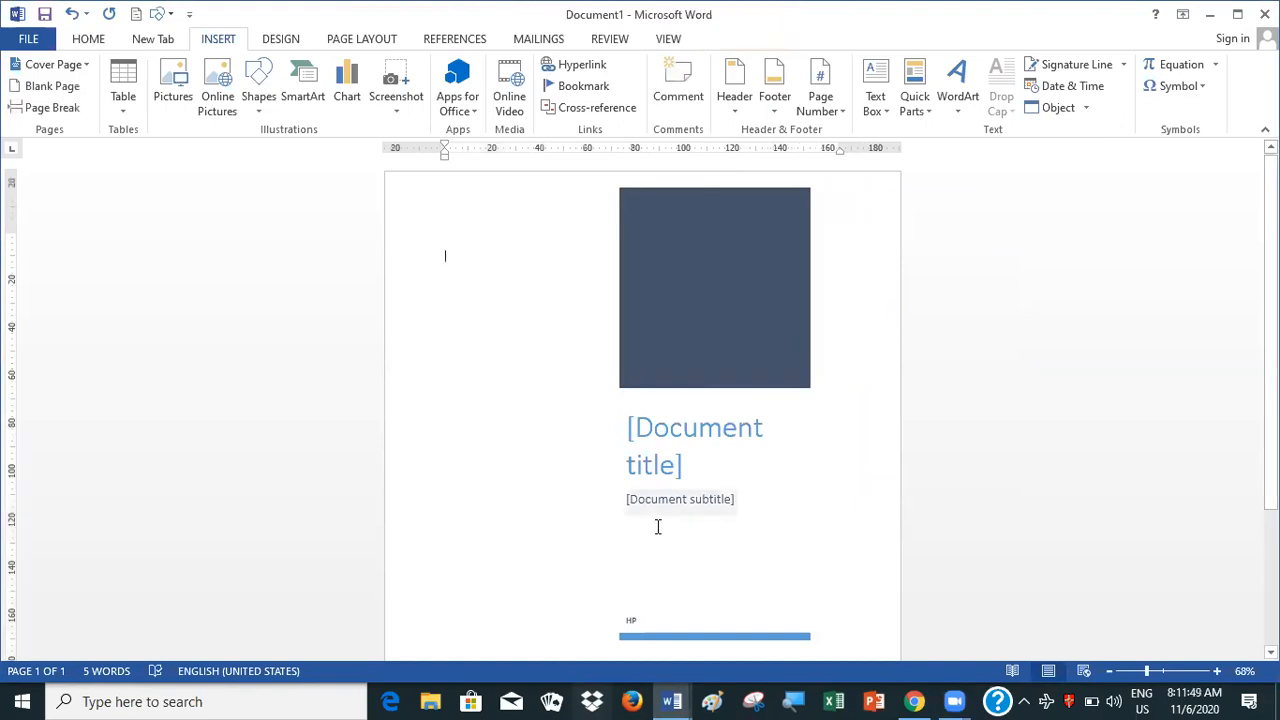
click(651, 504)
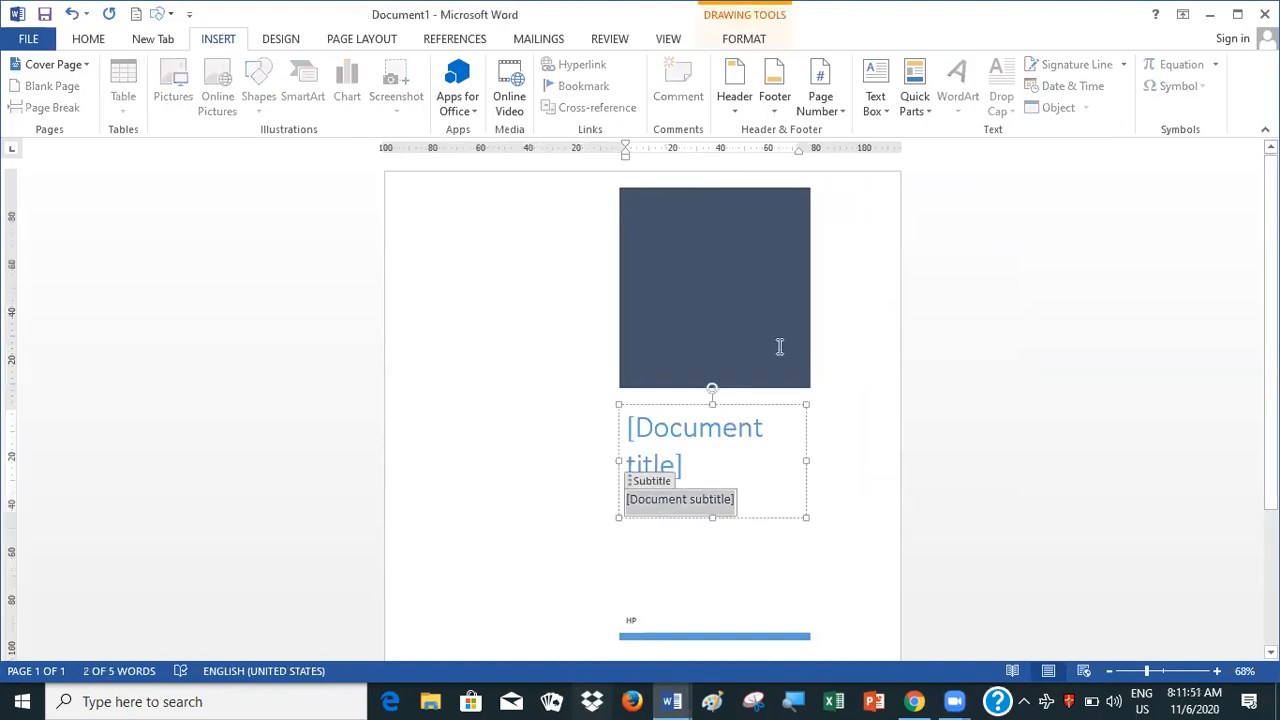
click(803, 579)
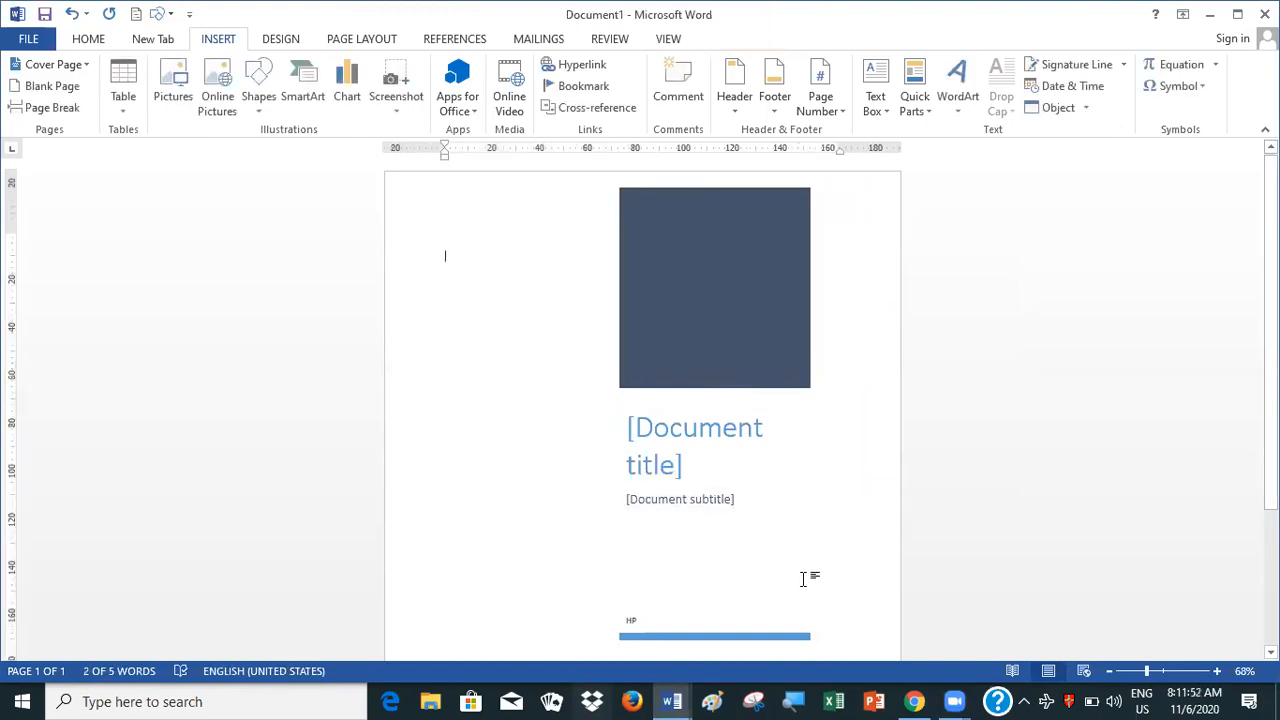
Delete the dark blue box and the text box holding the title and subtitle from the cover page
click(768, 193)
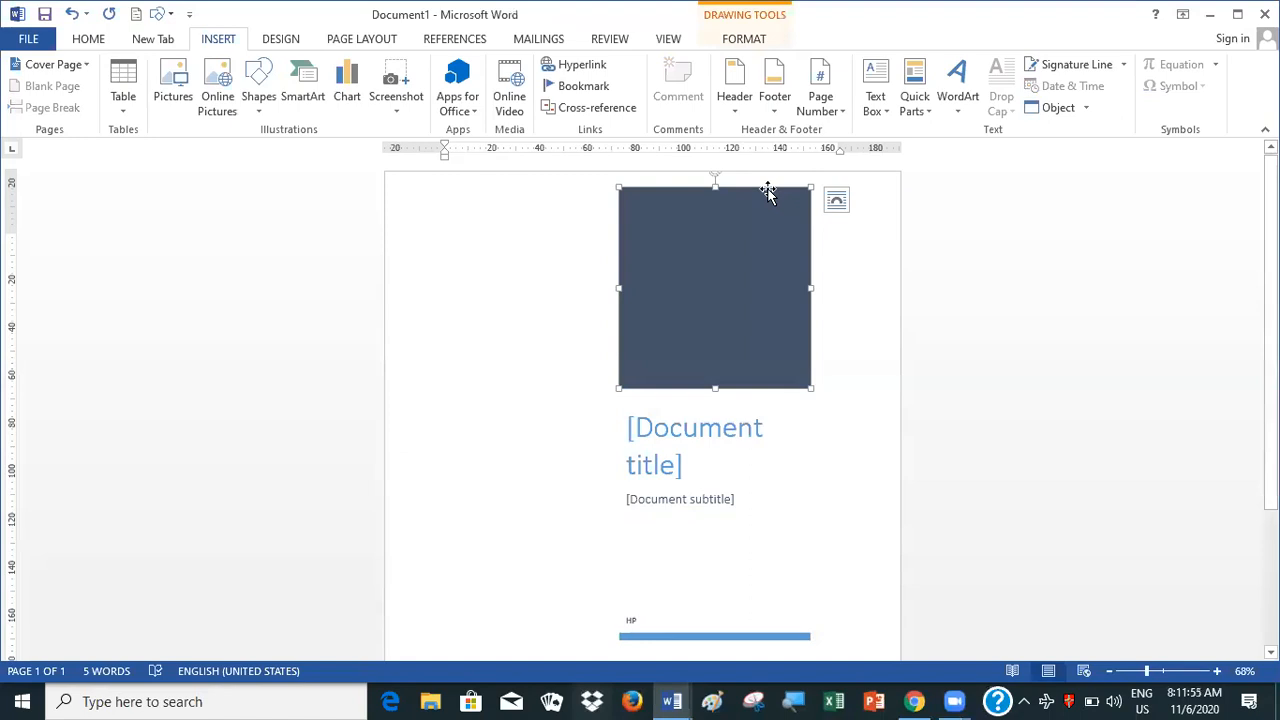
key(Delete)
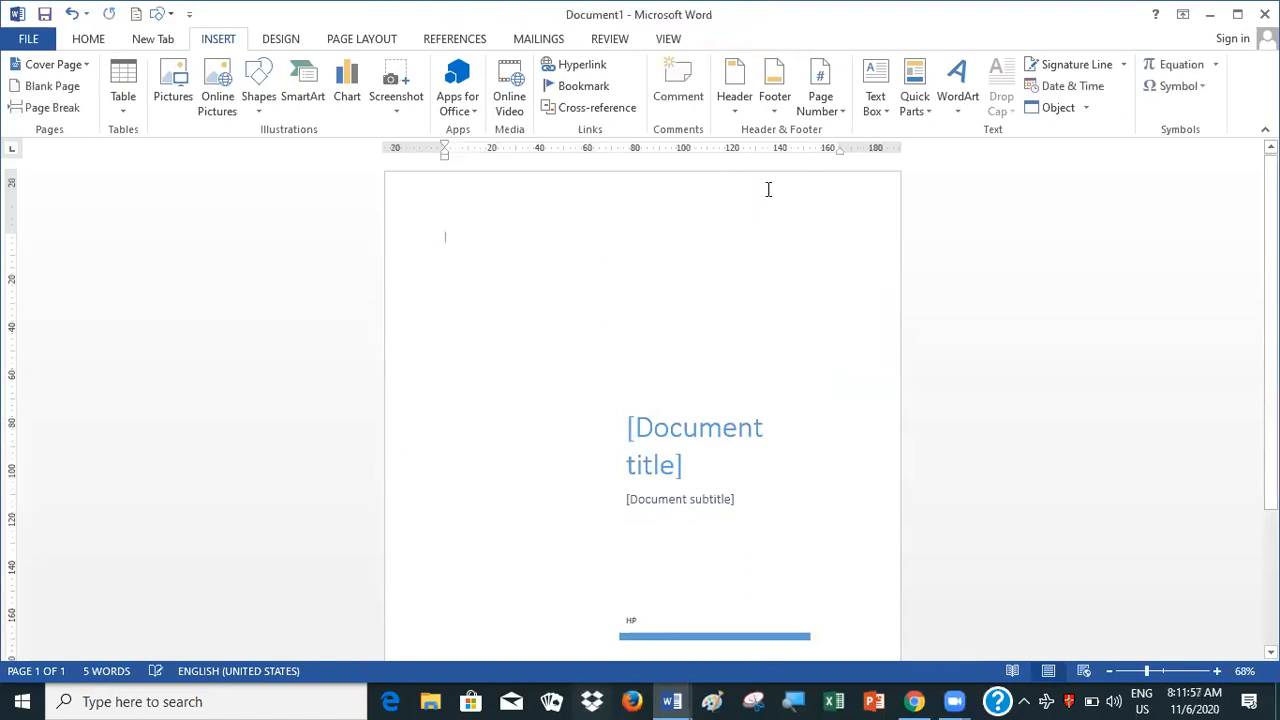
click(735, 477)
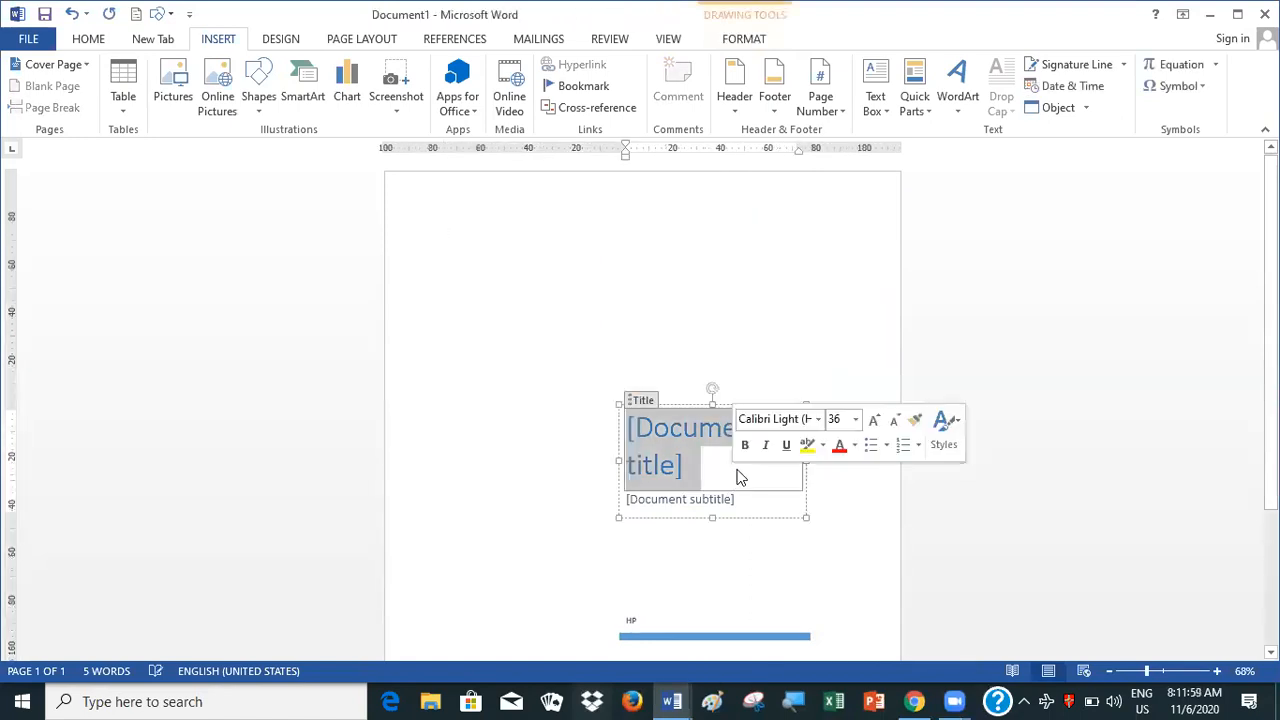
click(699, 404)
key(Delete)
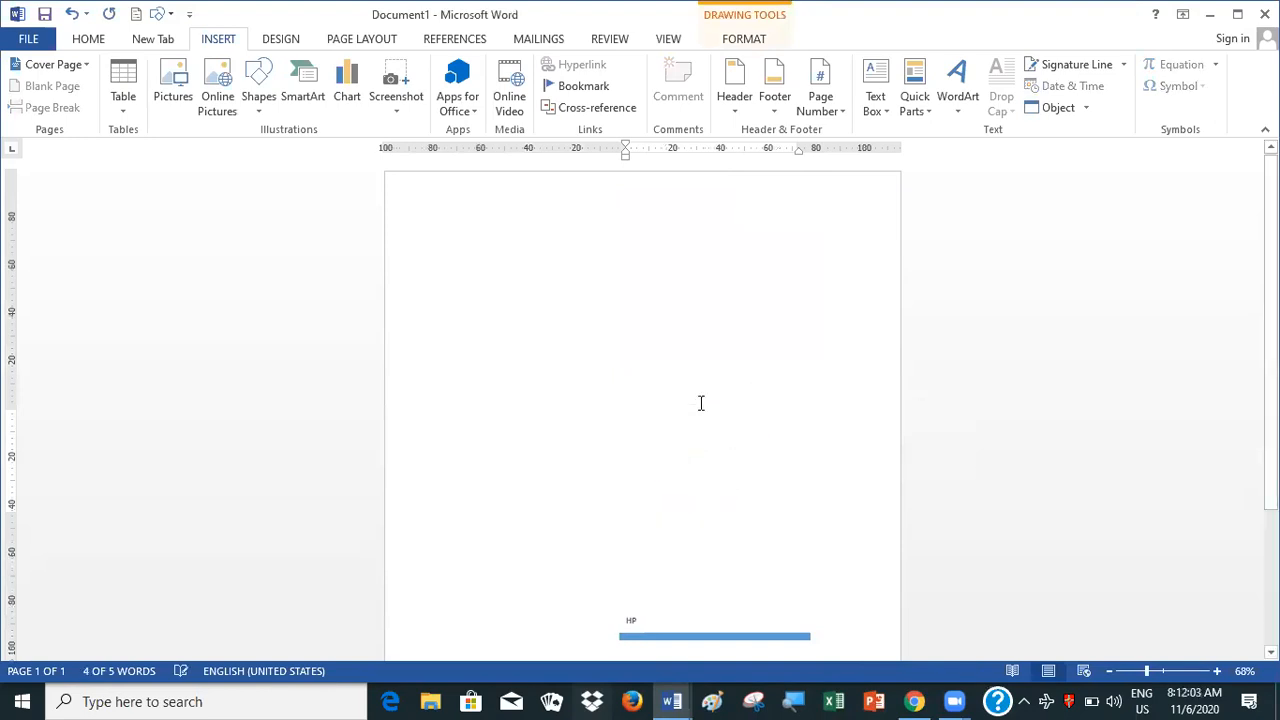
Delete the light blue bar and the author text box that remain on the cover page
click(727, 636)
key(Delete)
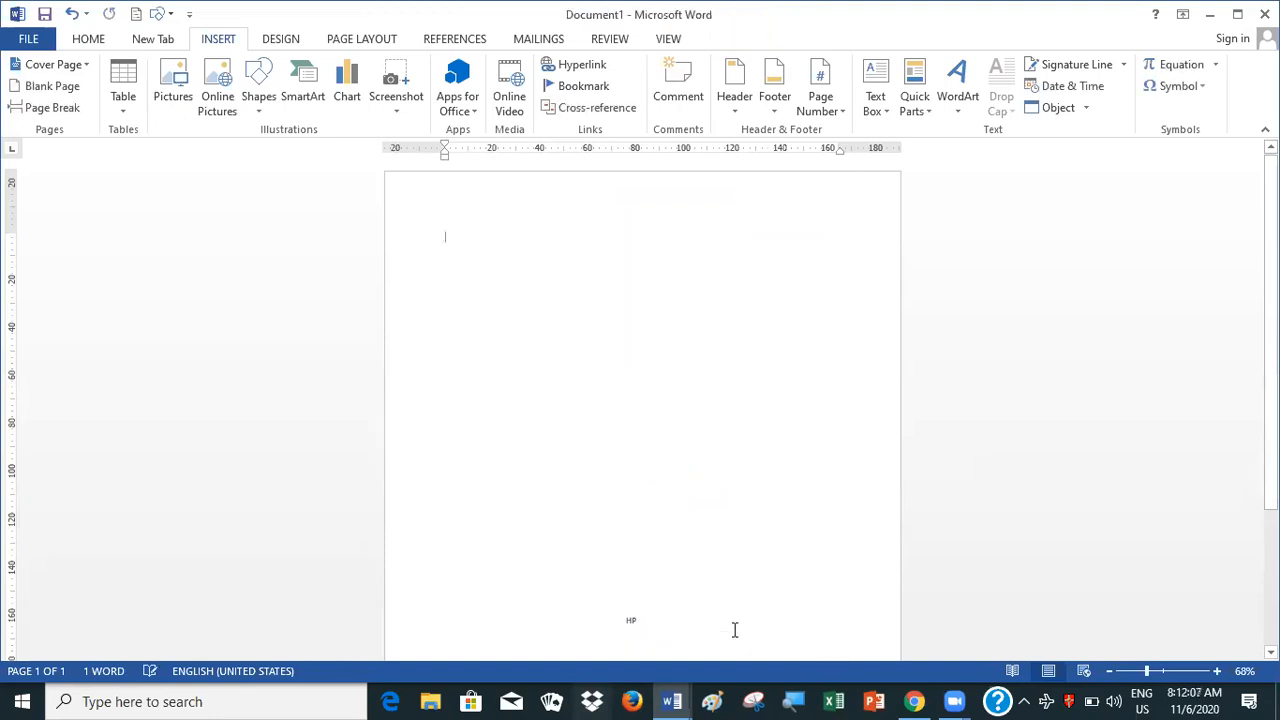
click(634, 622)
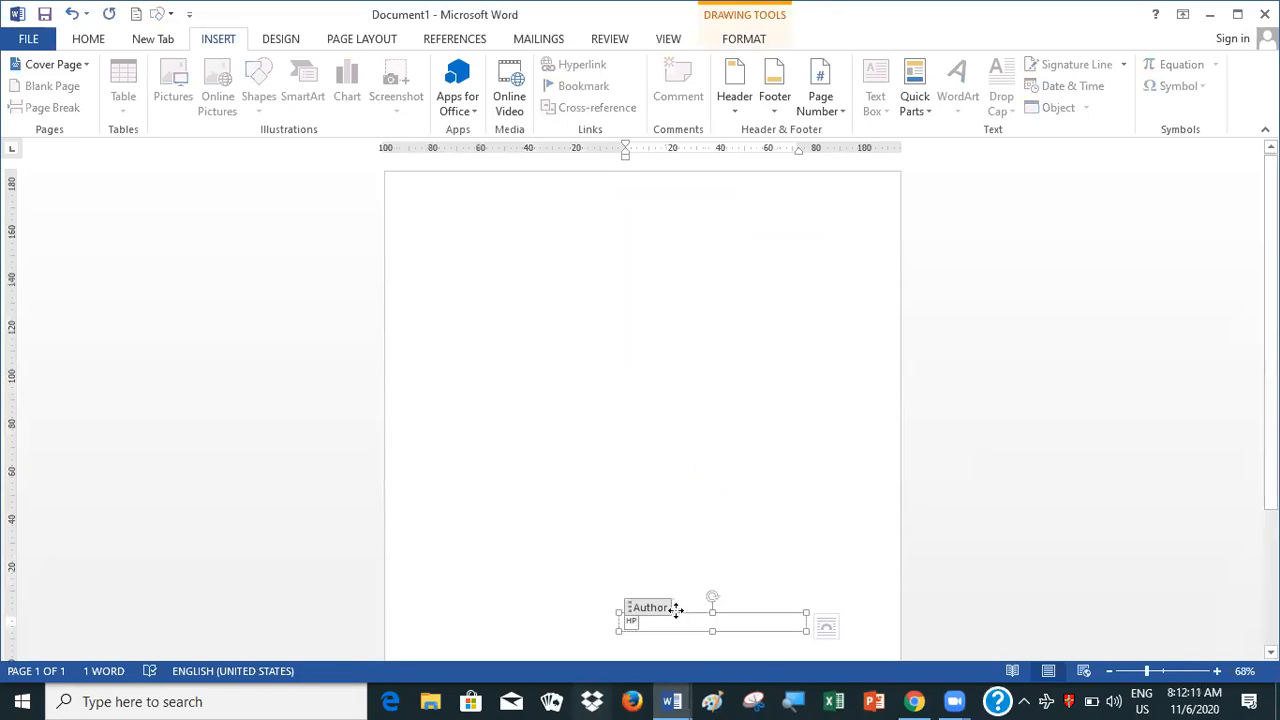
click(676, 609)
key(Delete)
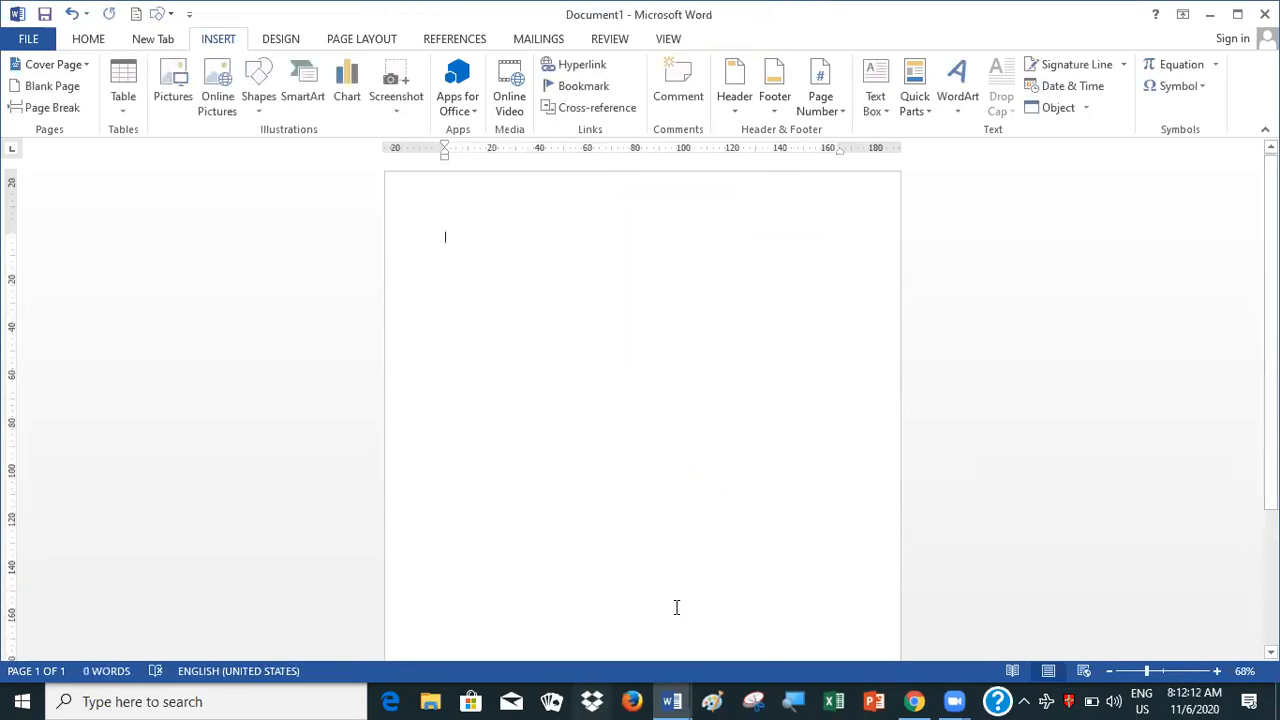
Insert a table with three columns and two rows and enlarge it to about 130 mm wide
click(1160, 671)
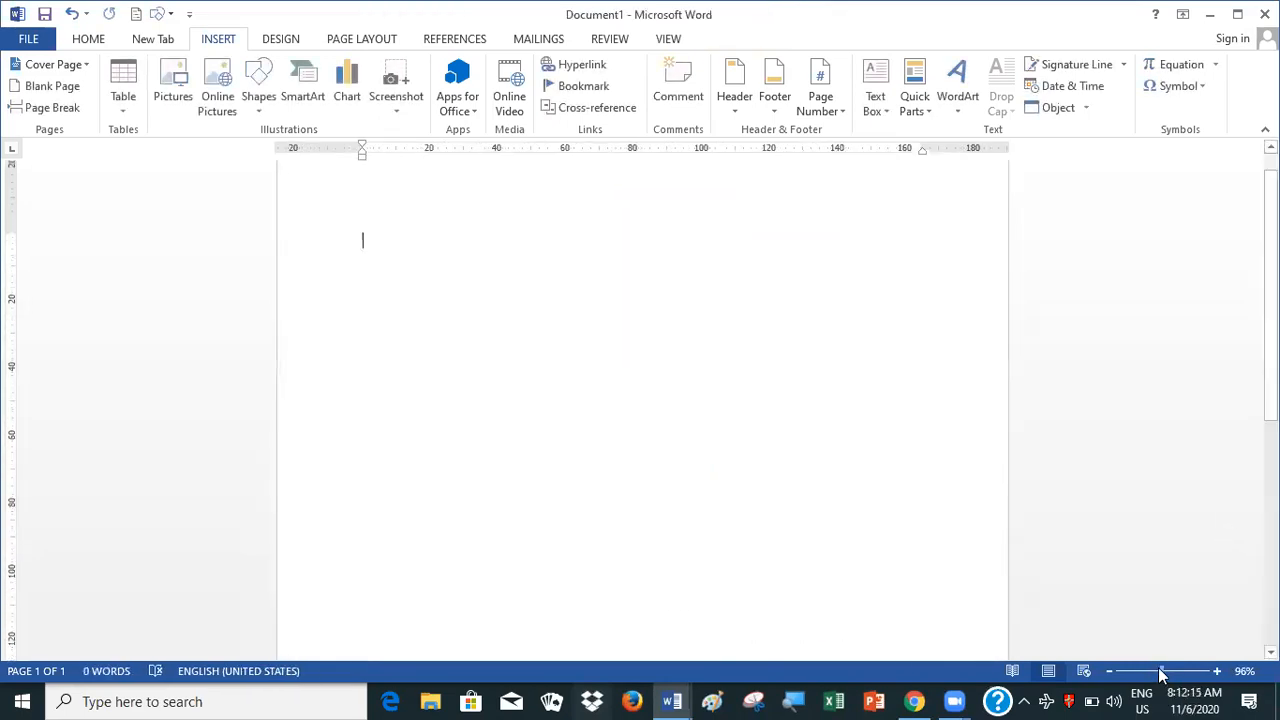
drag(1163, 674, 820, 414)
click(1162, 670)
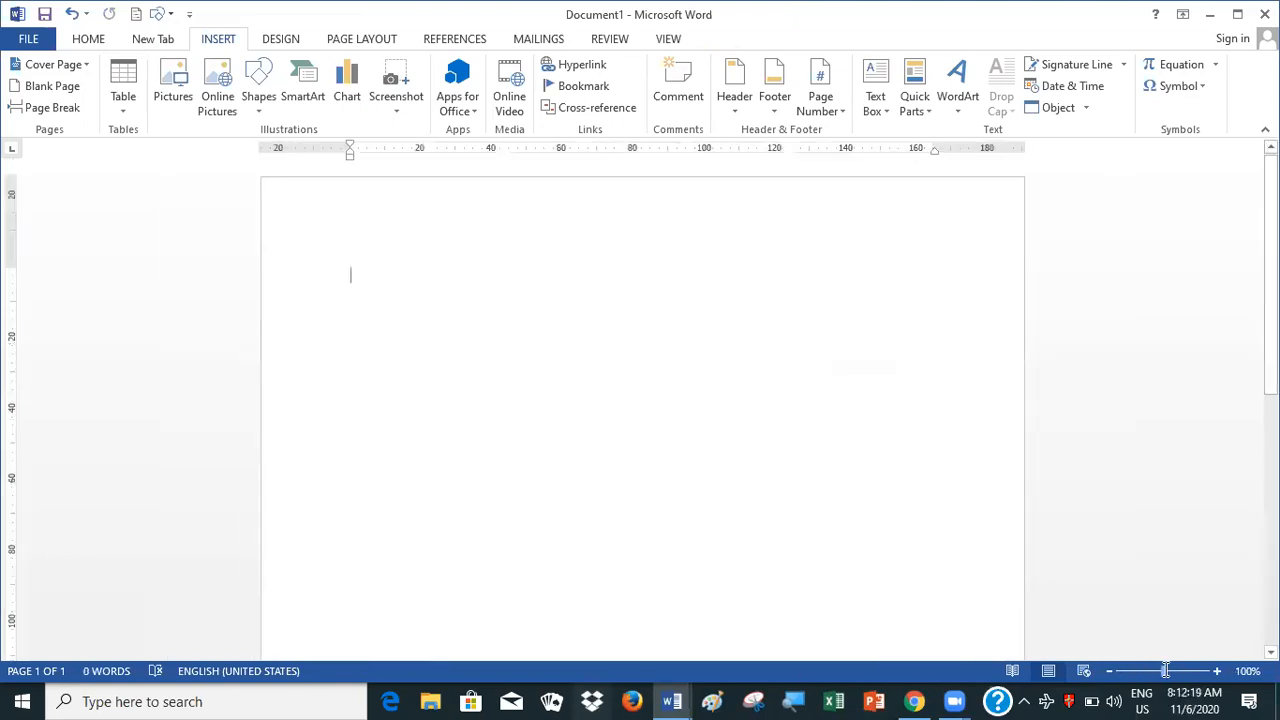
click(1168, 671)
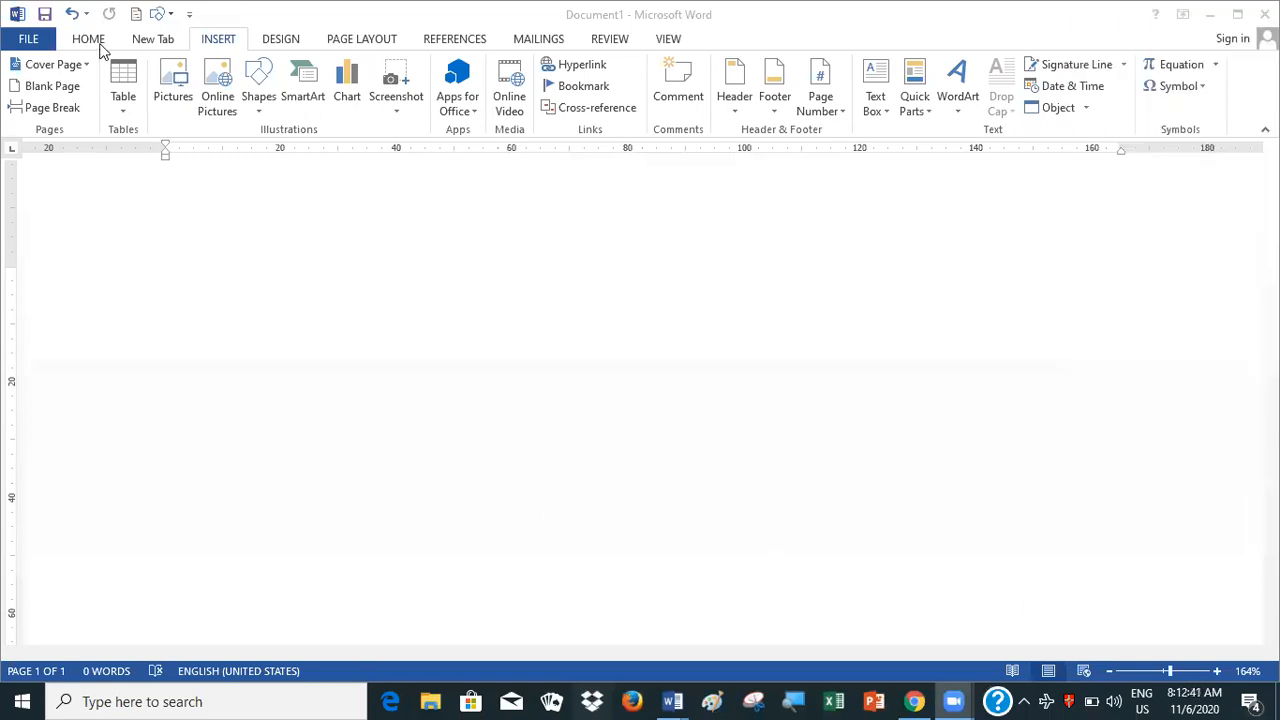
click(119, 112)
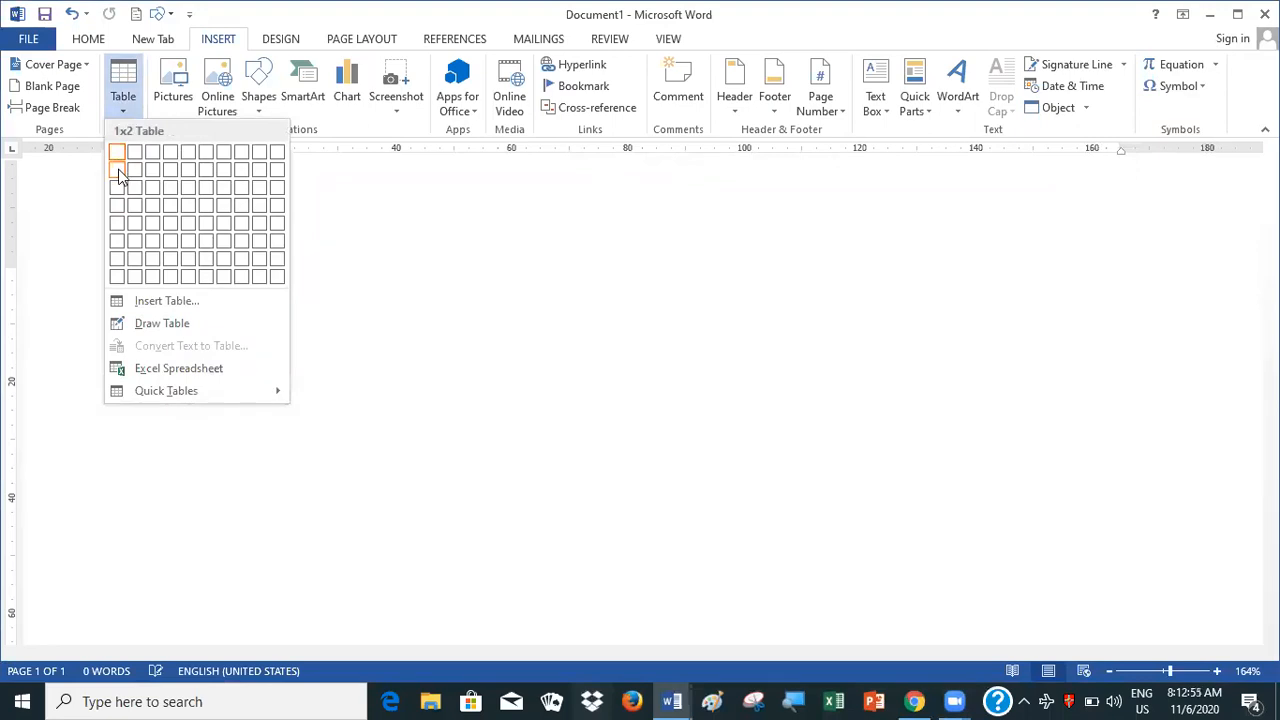
click(155, 179)
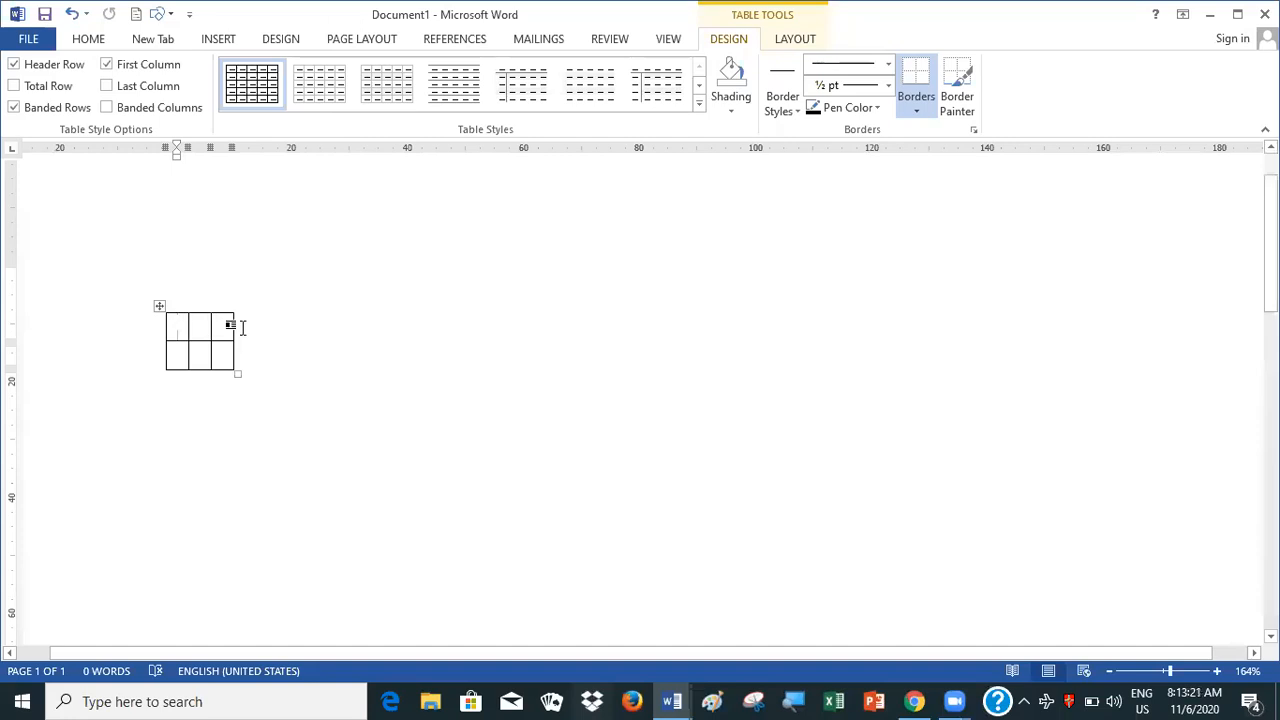
drag(238, 376, 925, 543)
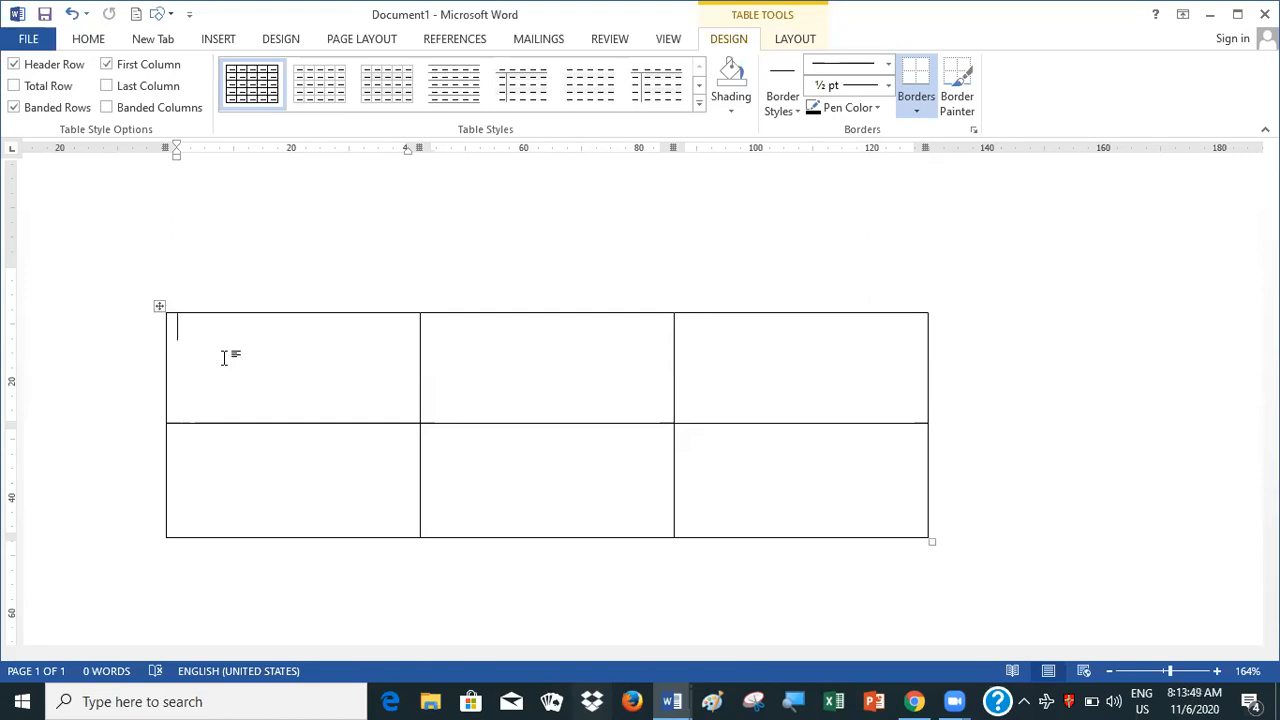
Enter the headings "sn" and "name" in the first two cells of the table's top row
text(sn)
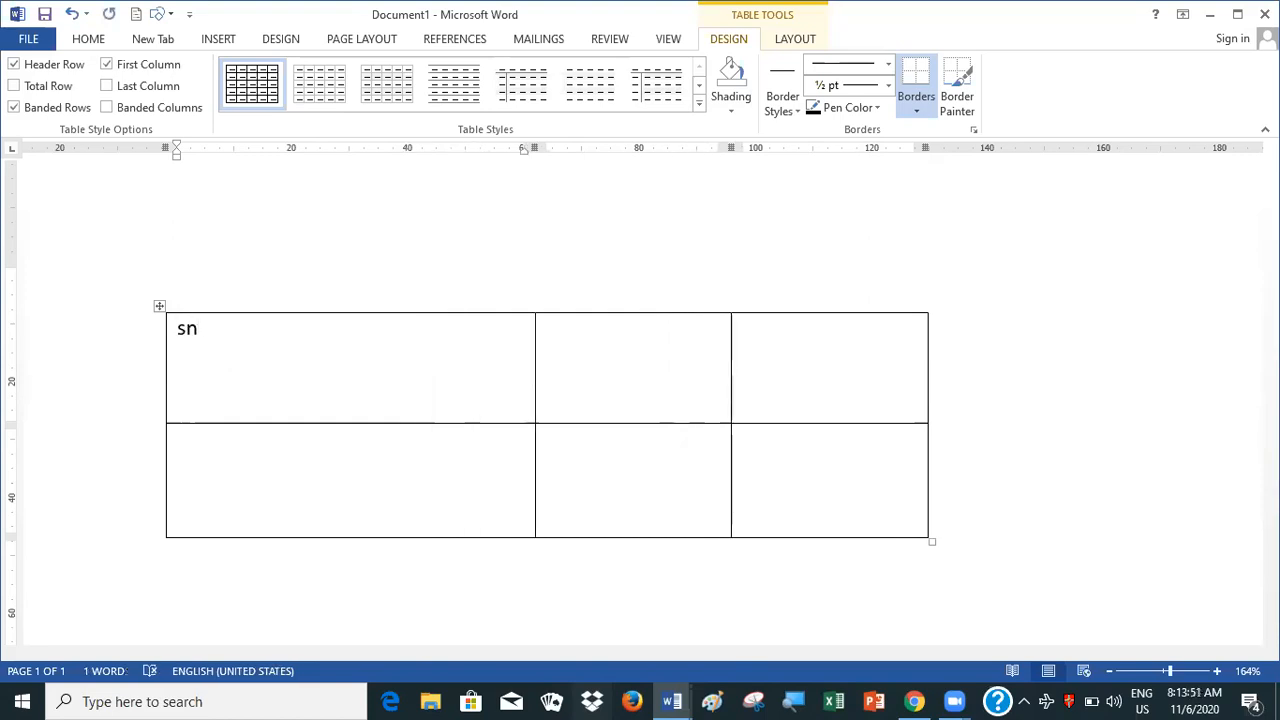
key(Tab)
key(Tab)
key(shift+Tab)
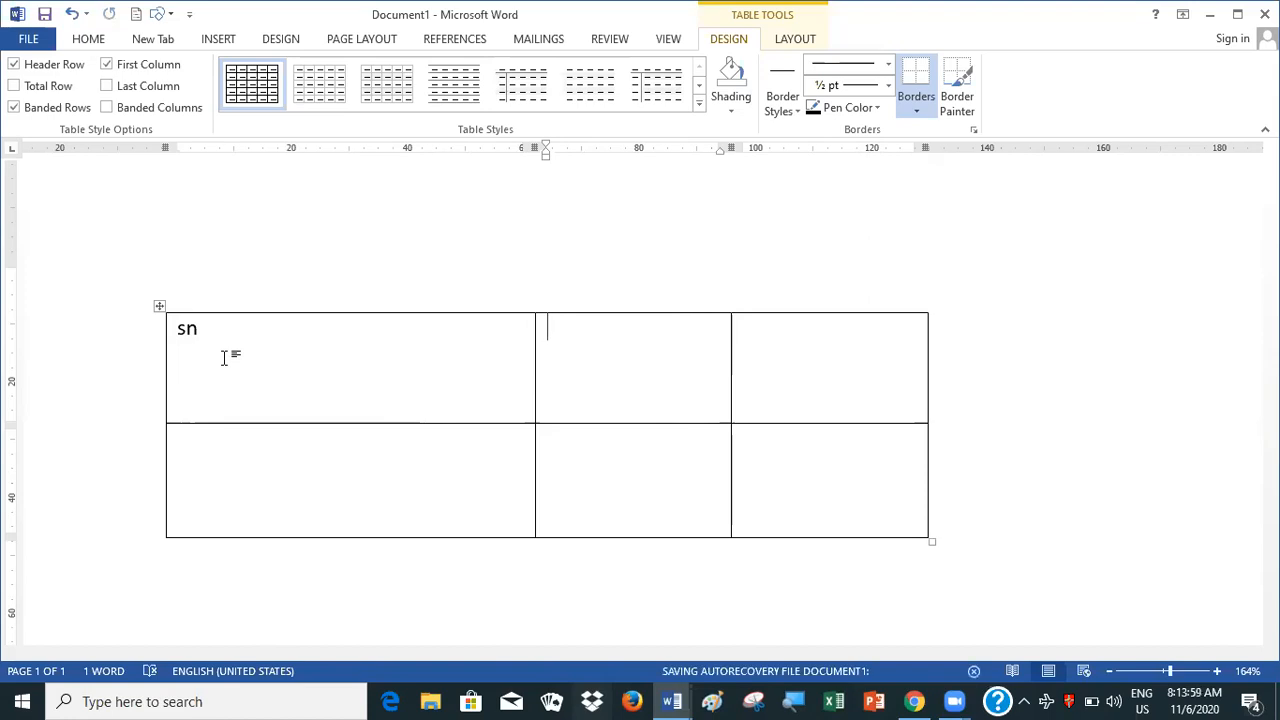
text(name)
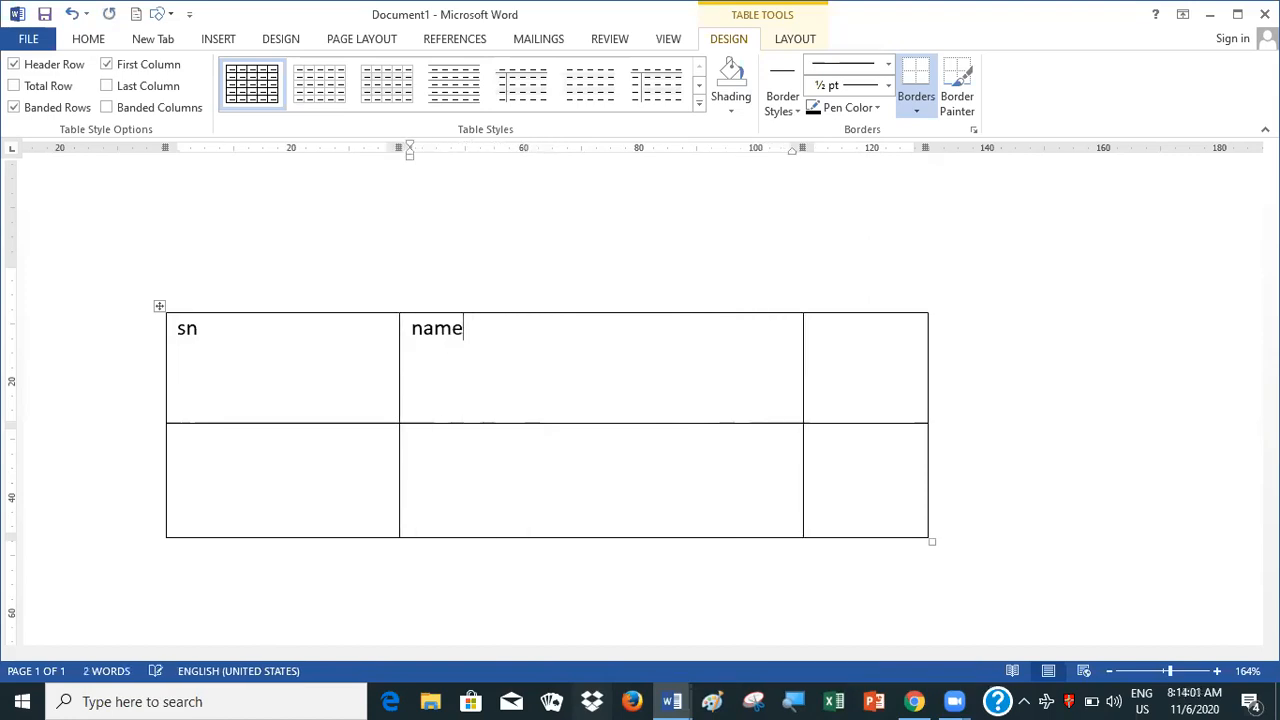
Enter the heading "contact" in the third cell of the table's top row
key(Tab)
text(c)
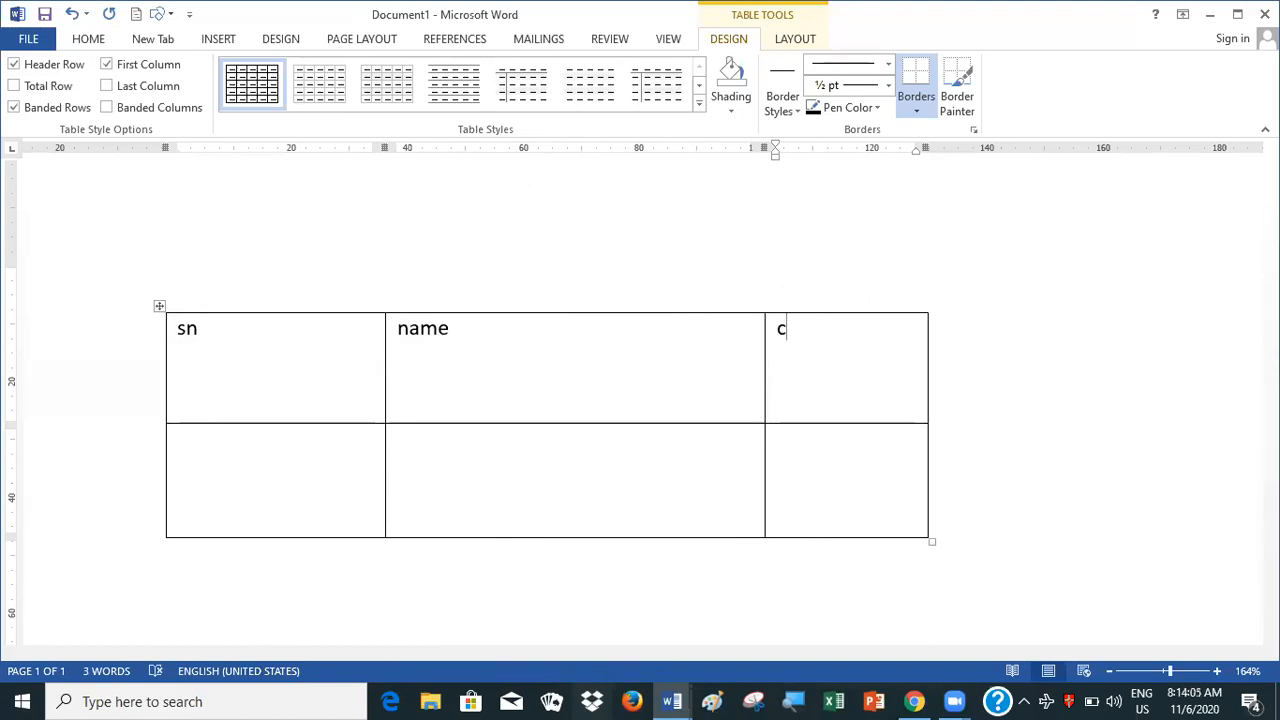
text(on)
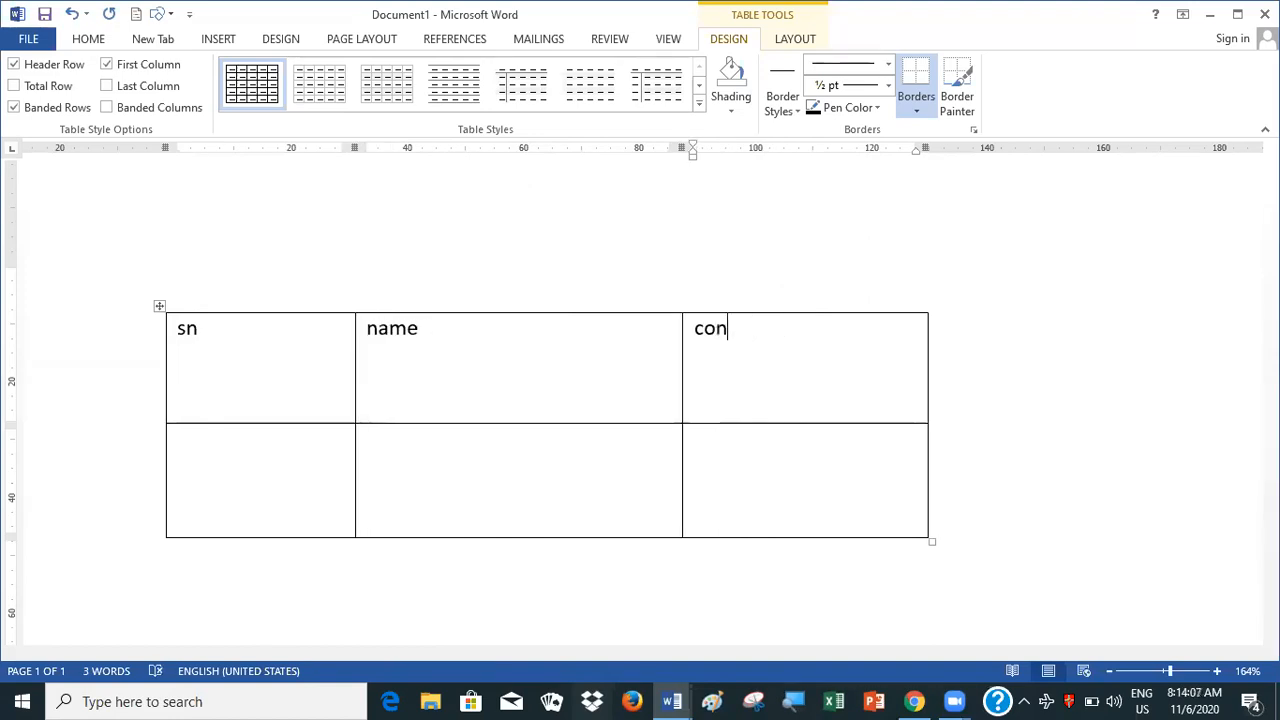
text(tra)
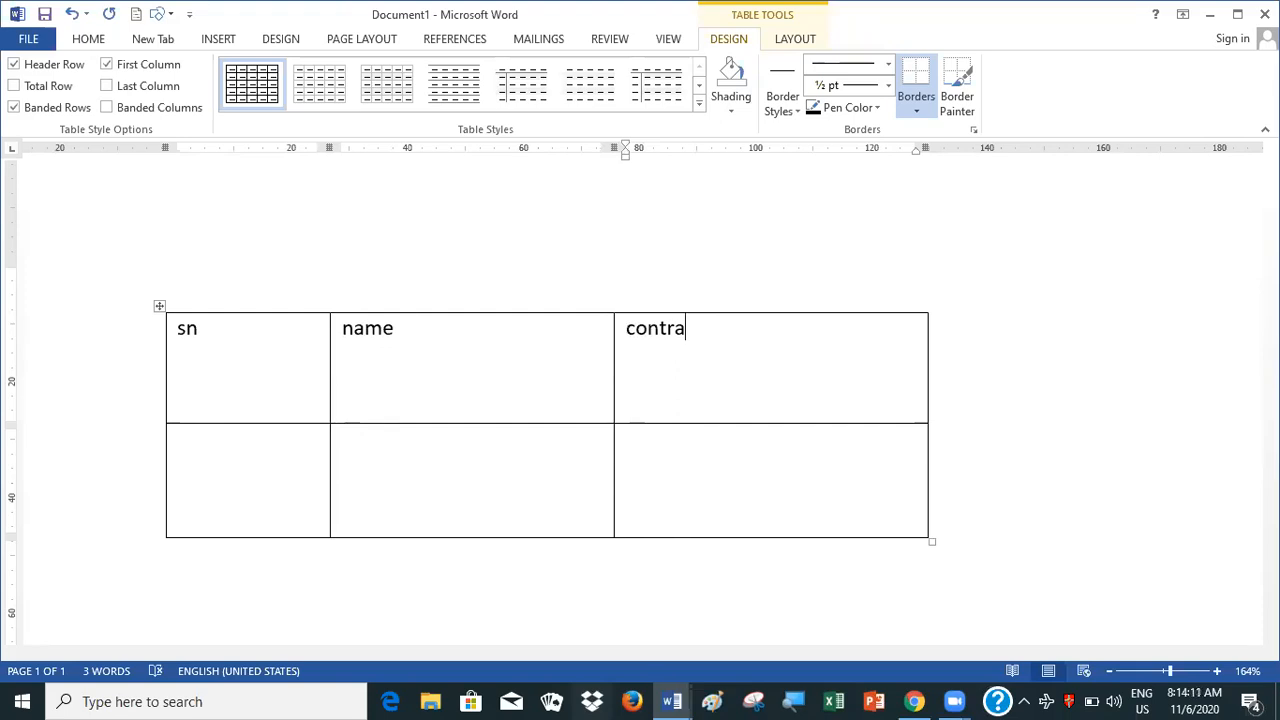
key(BackSpace)
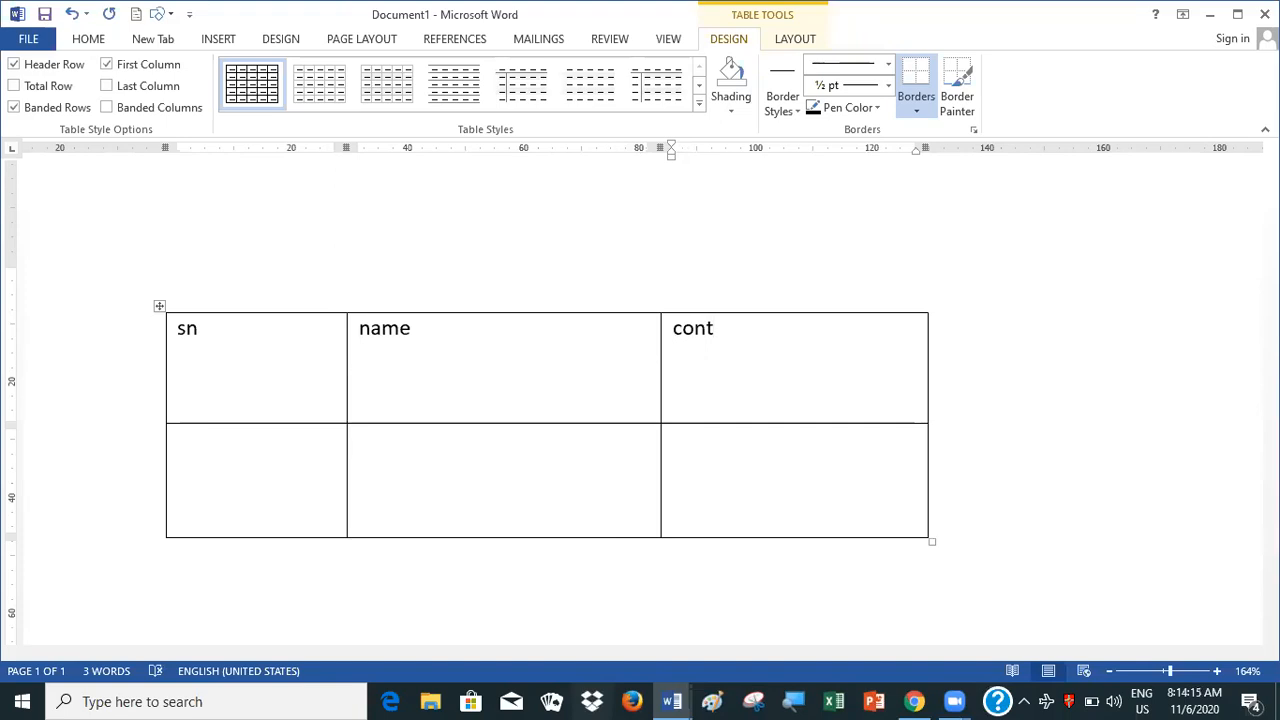
text(a)
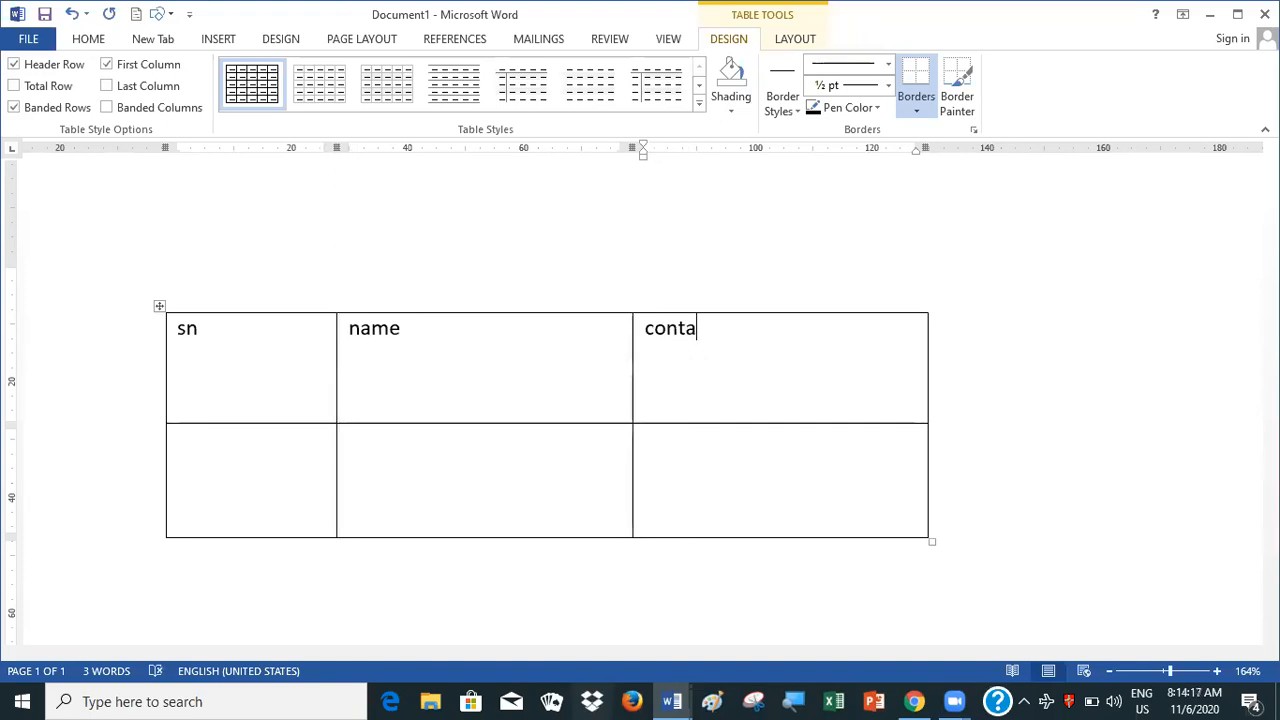
text(ct)
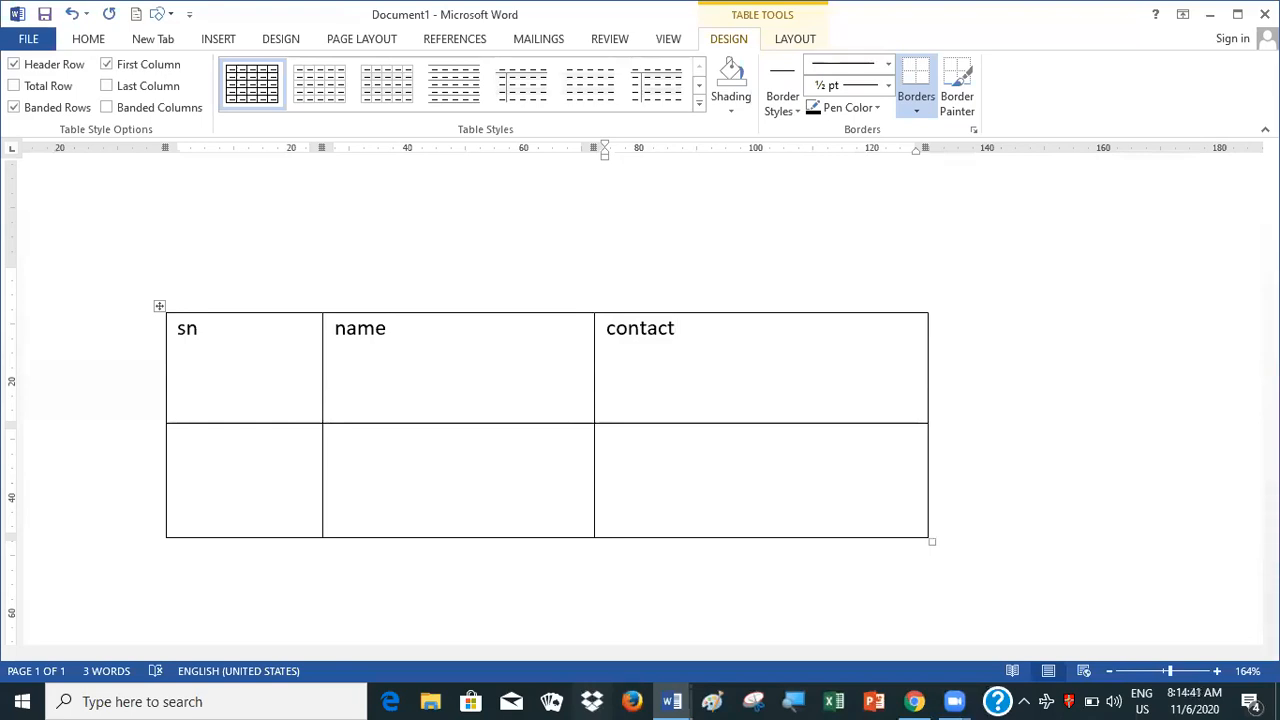
Move through the cells of the second row and append a third row to the table
key(Tab)
key(Tab)
key(Tab)
key(Tab)
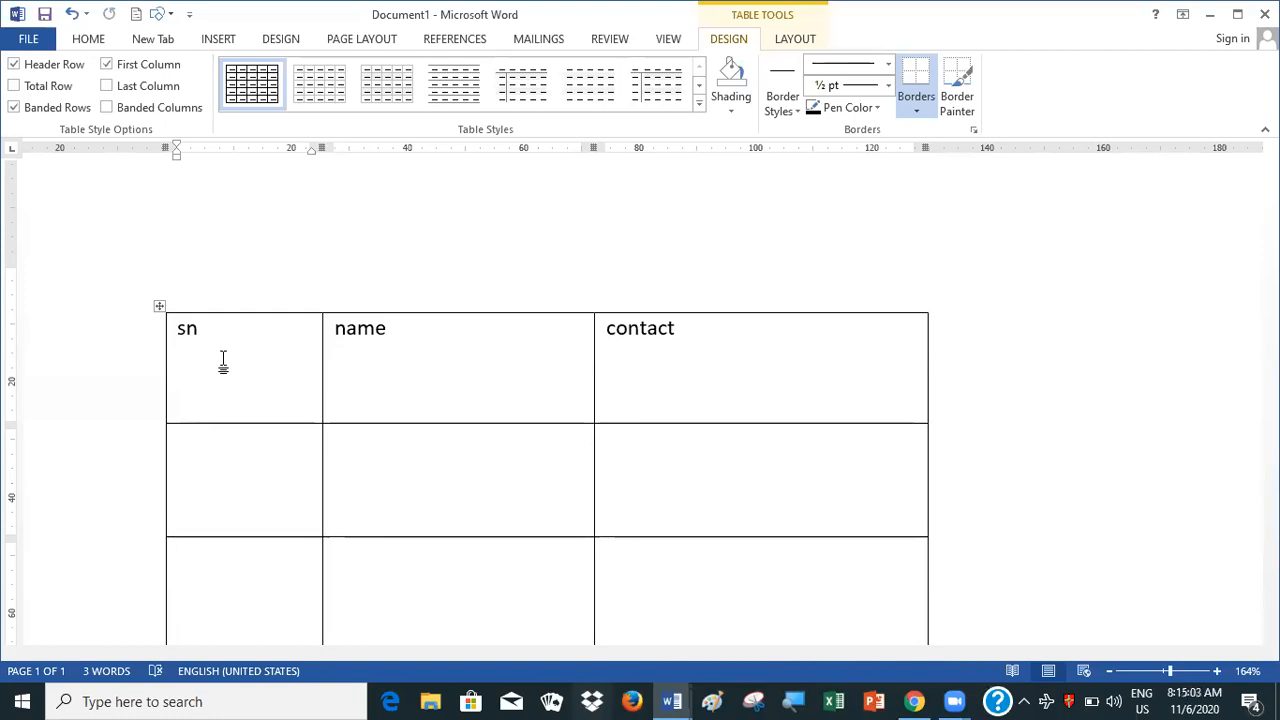
Shade the table's "sn" heading cell with the standard colour Dark Red
click(215, 350)
click(732, 118)
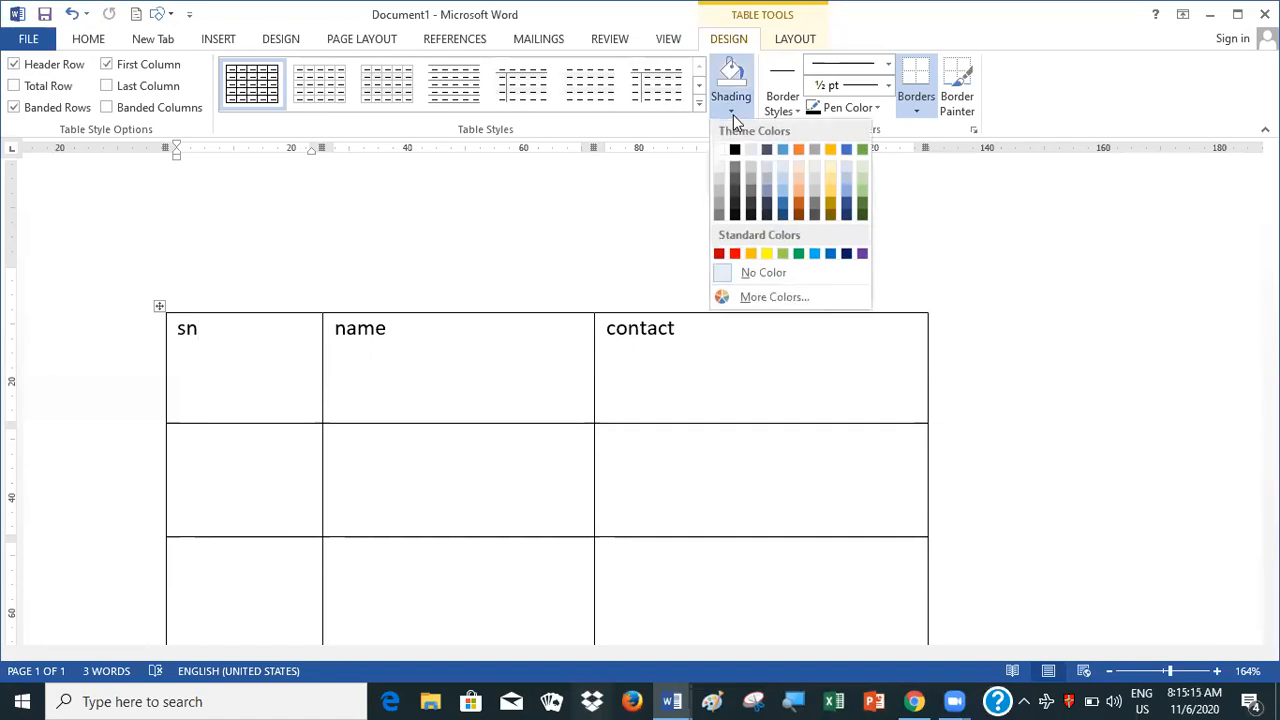
click(718, 255)
click(513, 360)
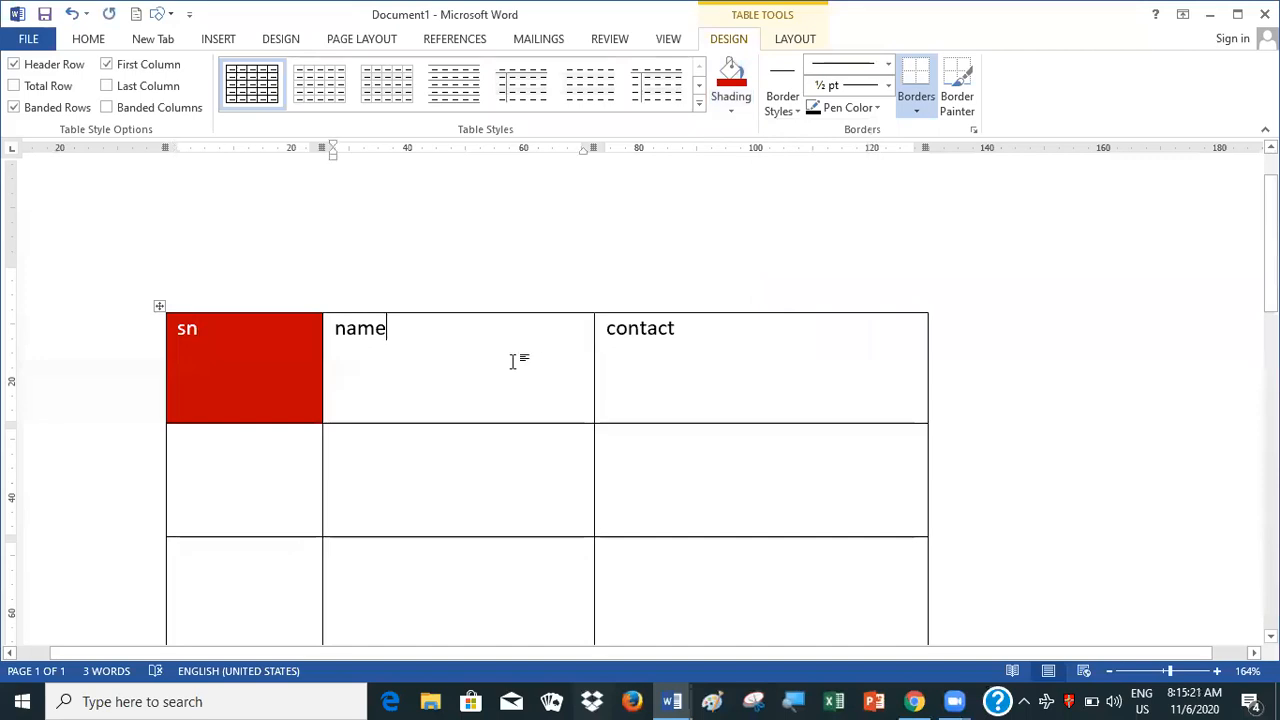
click(731, 112)
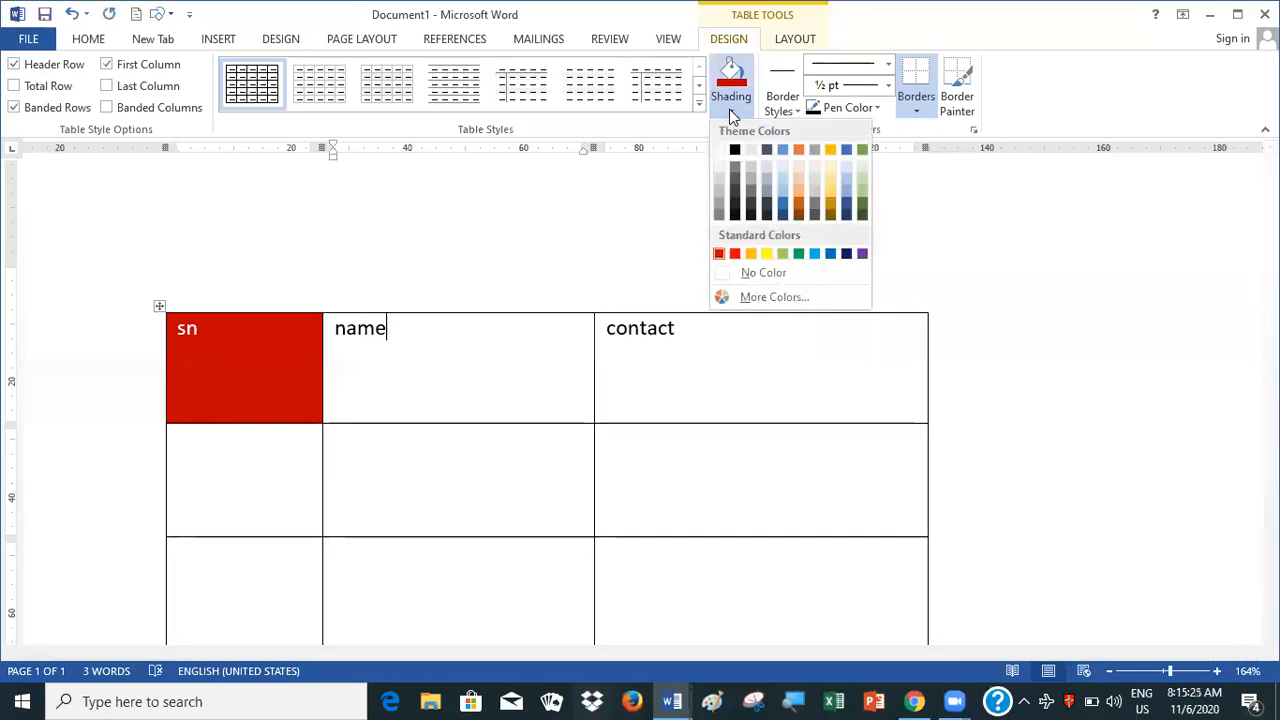
click(272, 384)
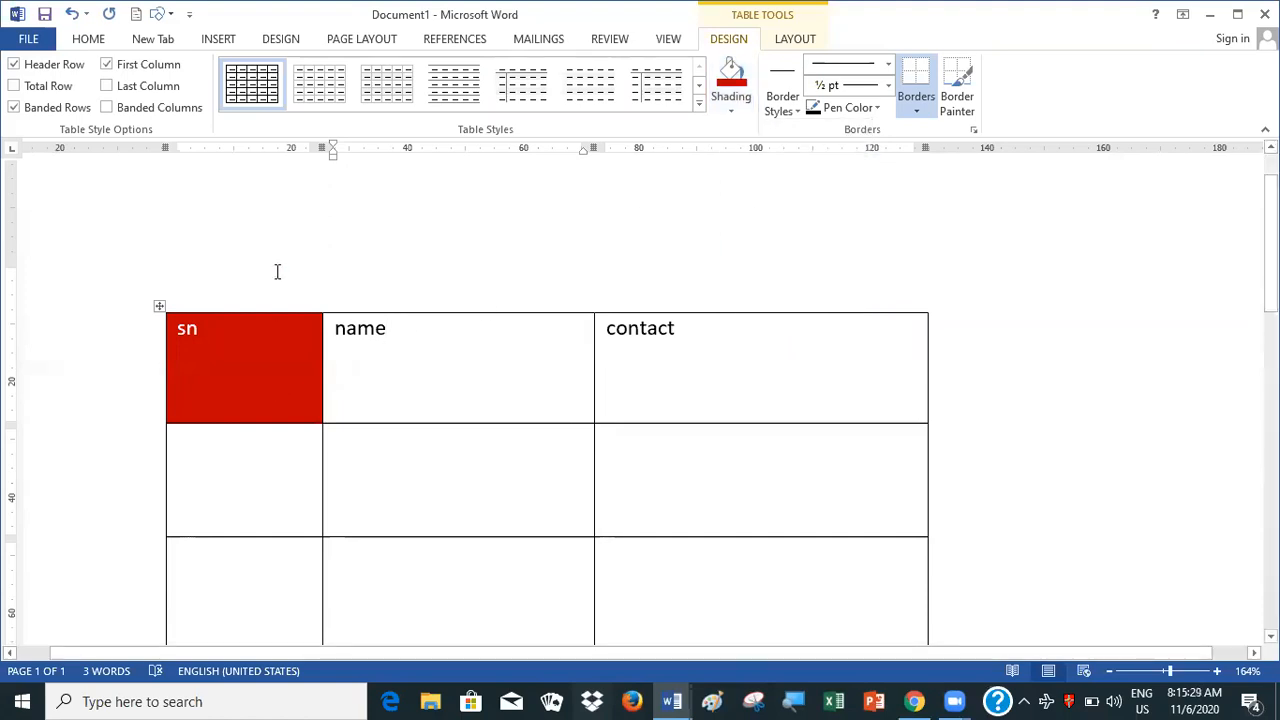
Shade all cells of the table with the standard light green colour
click(157, 307)
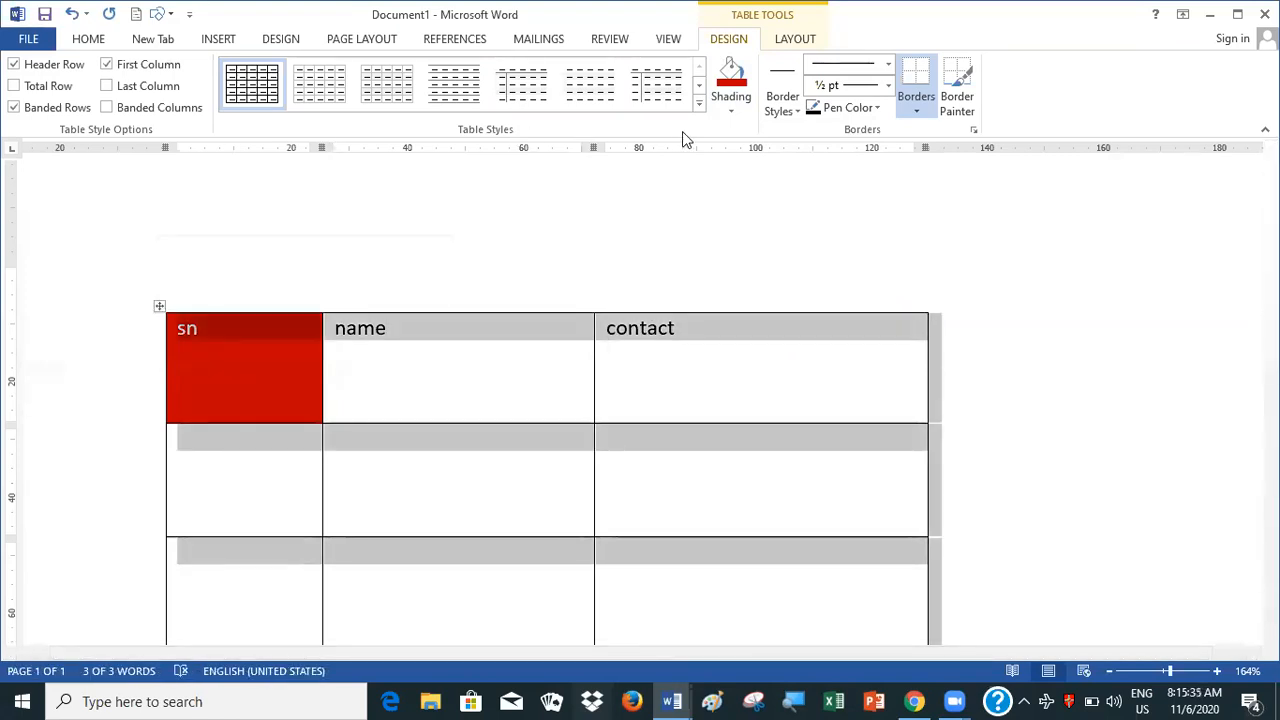
click(729, 110)
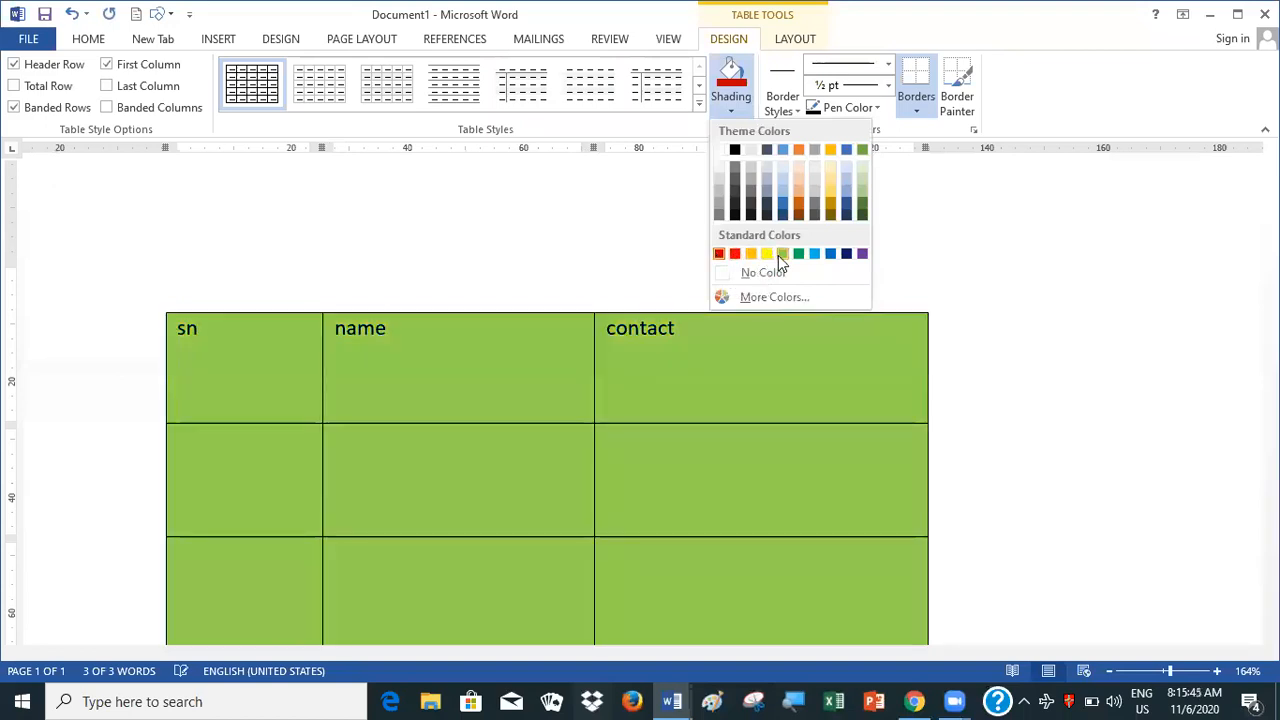
click(780, 254)
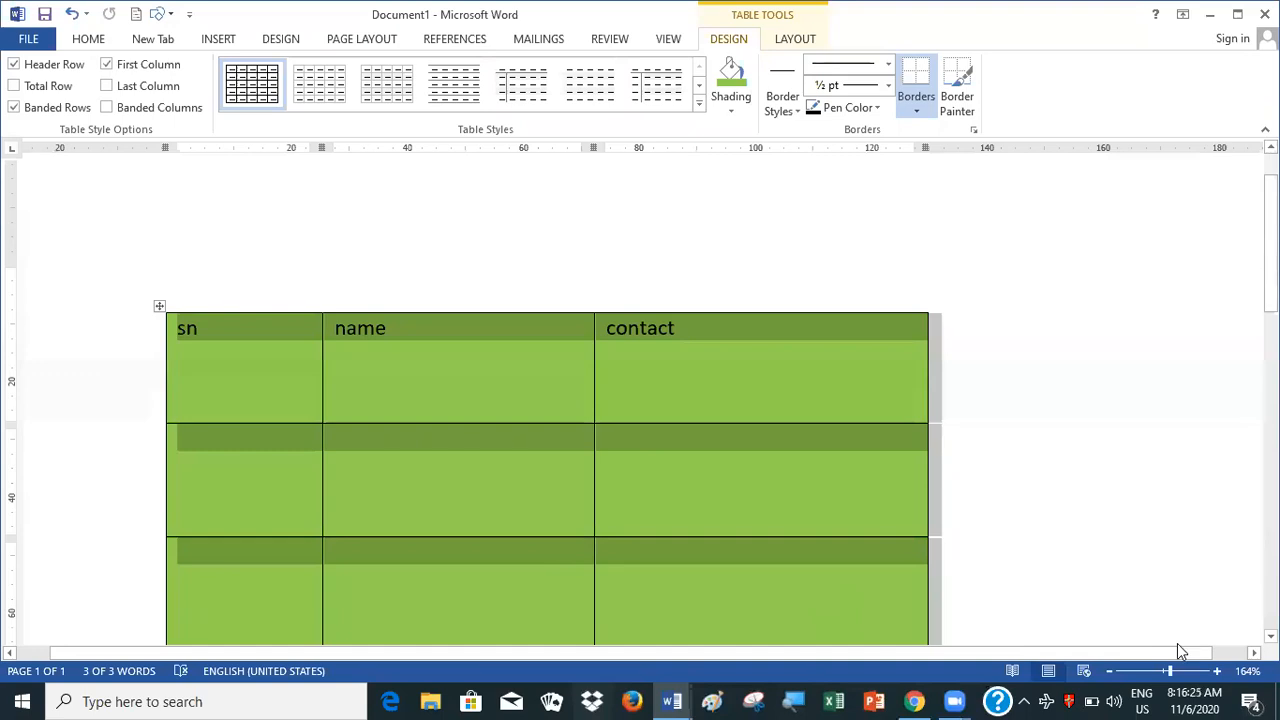
Resize the green table to about 147 mm wide and 23 mm tall
click(1270, 636)
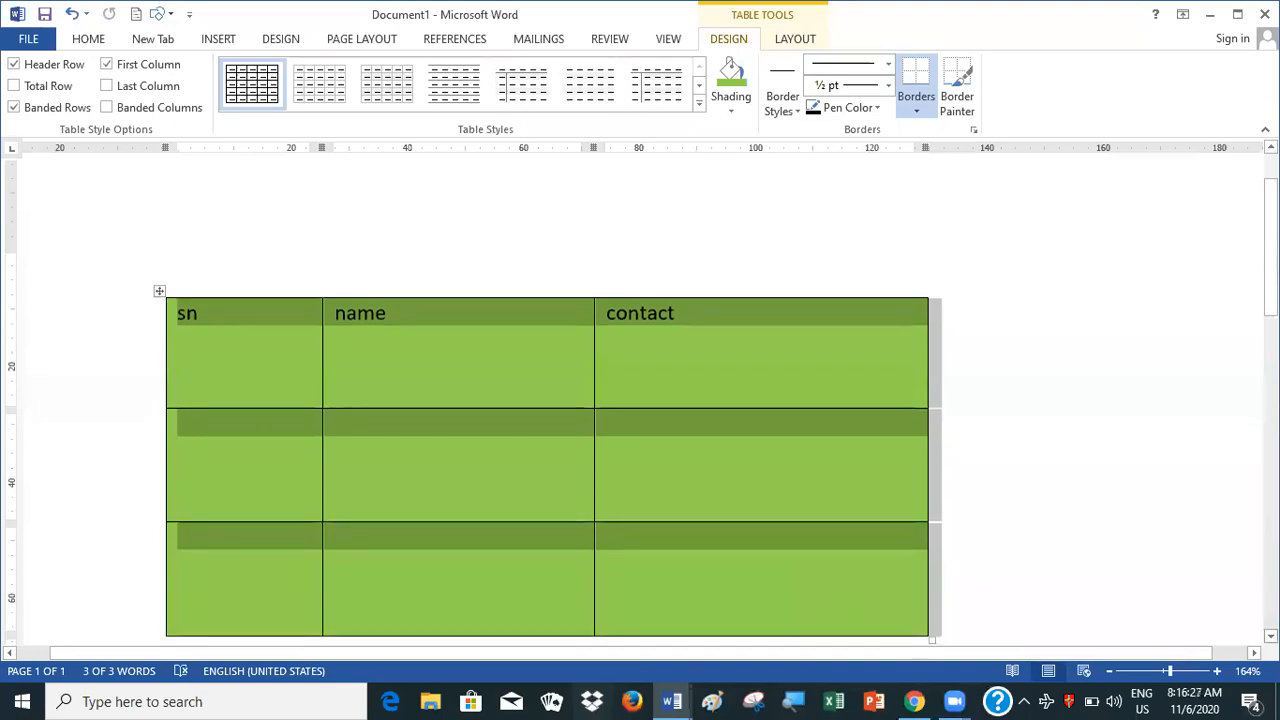
click(1270, 636)
click(1270, 636)
click(1270, 636)
click(1270, 636)
scroll(640, 400, down, 3)
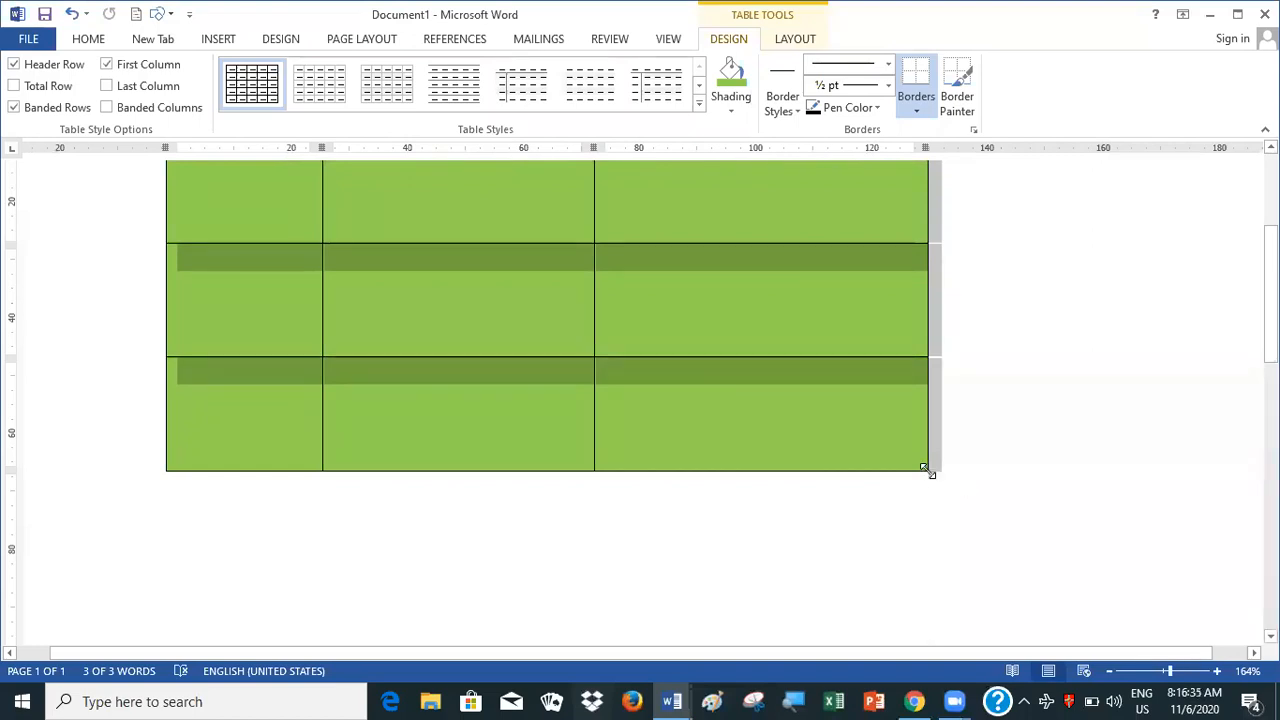
drag(930, 474, 929, 471)
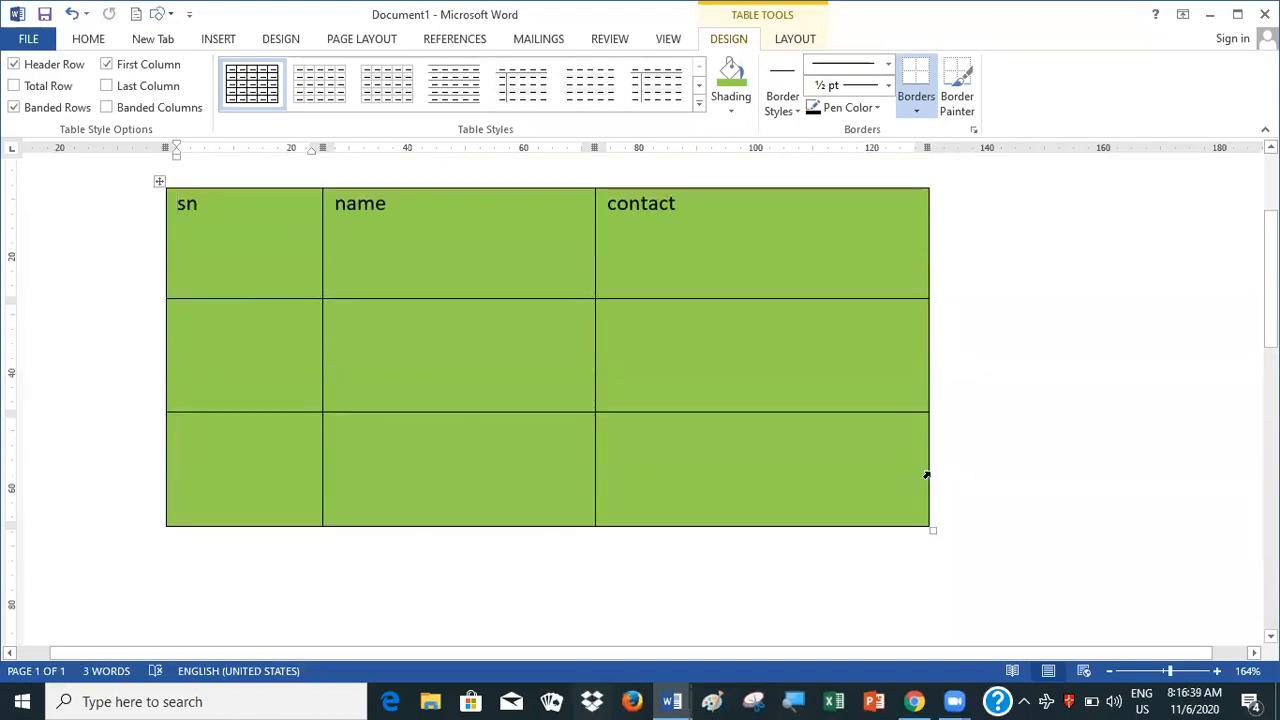
drag(933, 548, 926, 514)
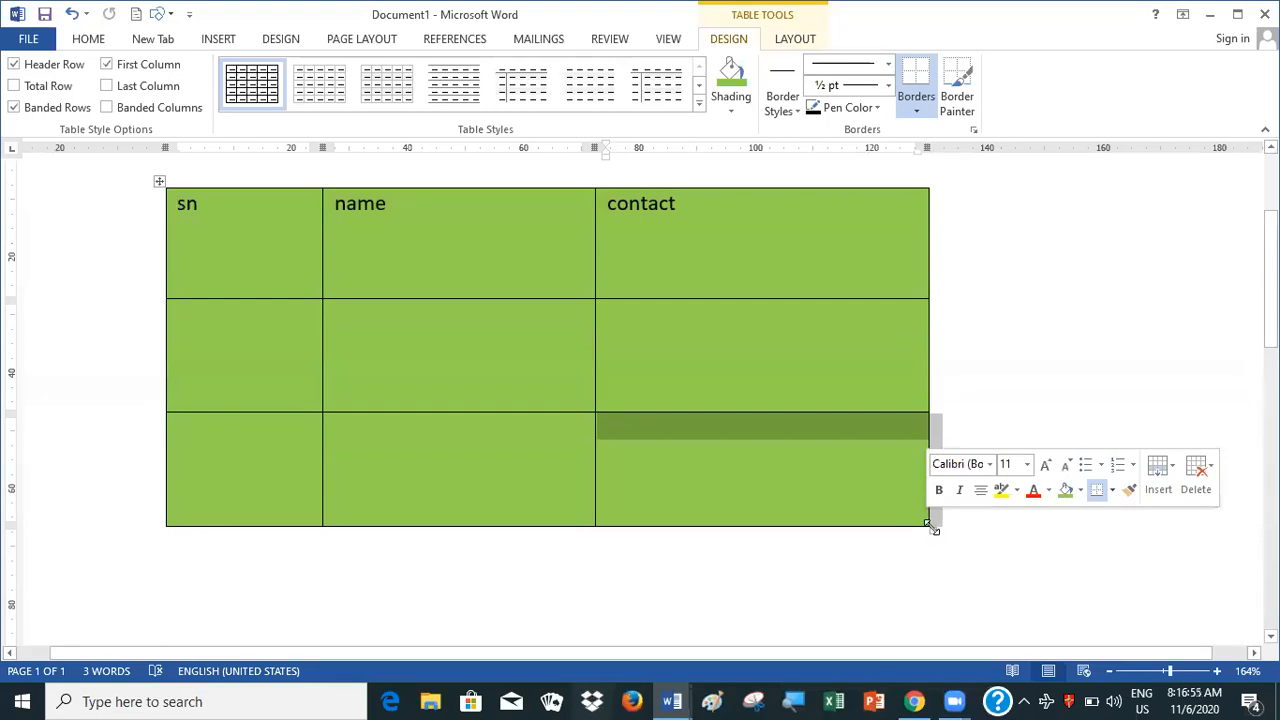
drag(928, 525, 802, 316)
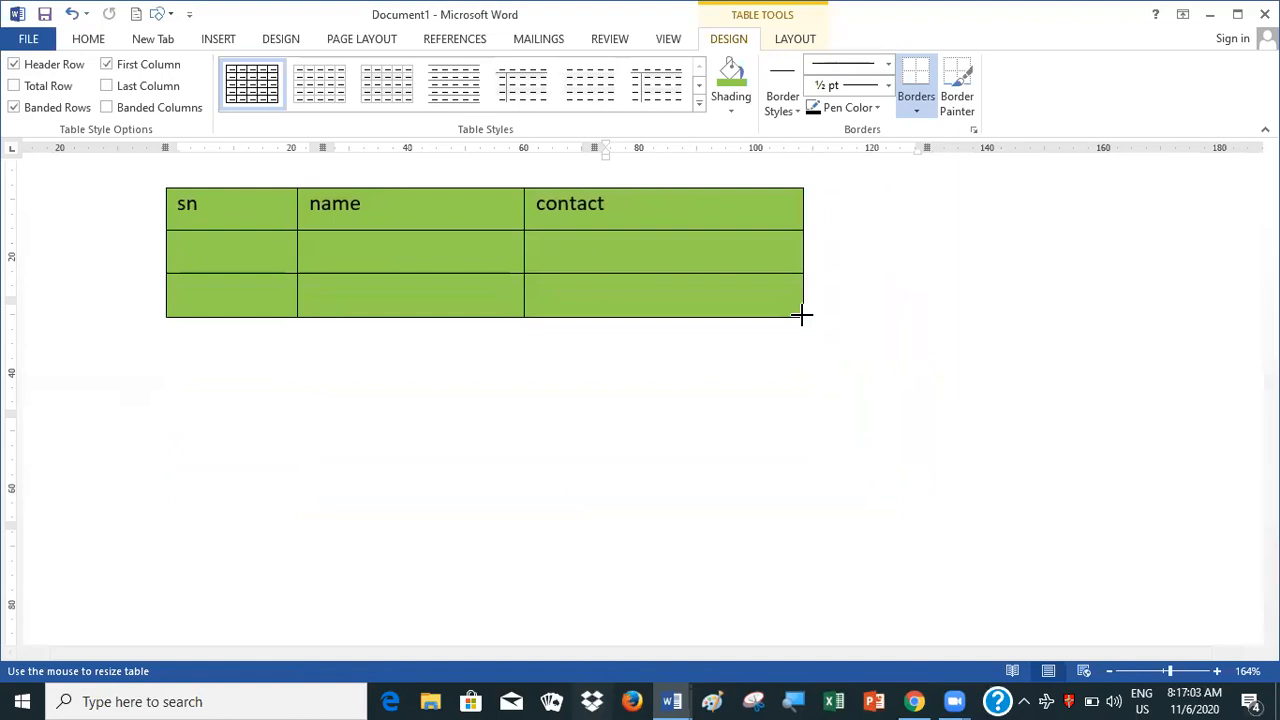
drag(802, 316, 1015, 320)
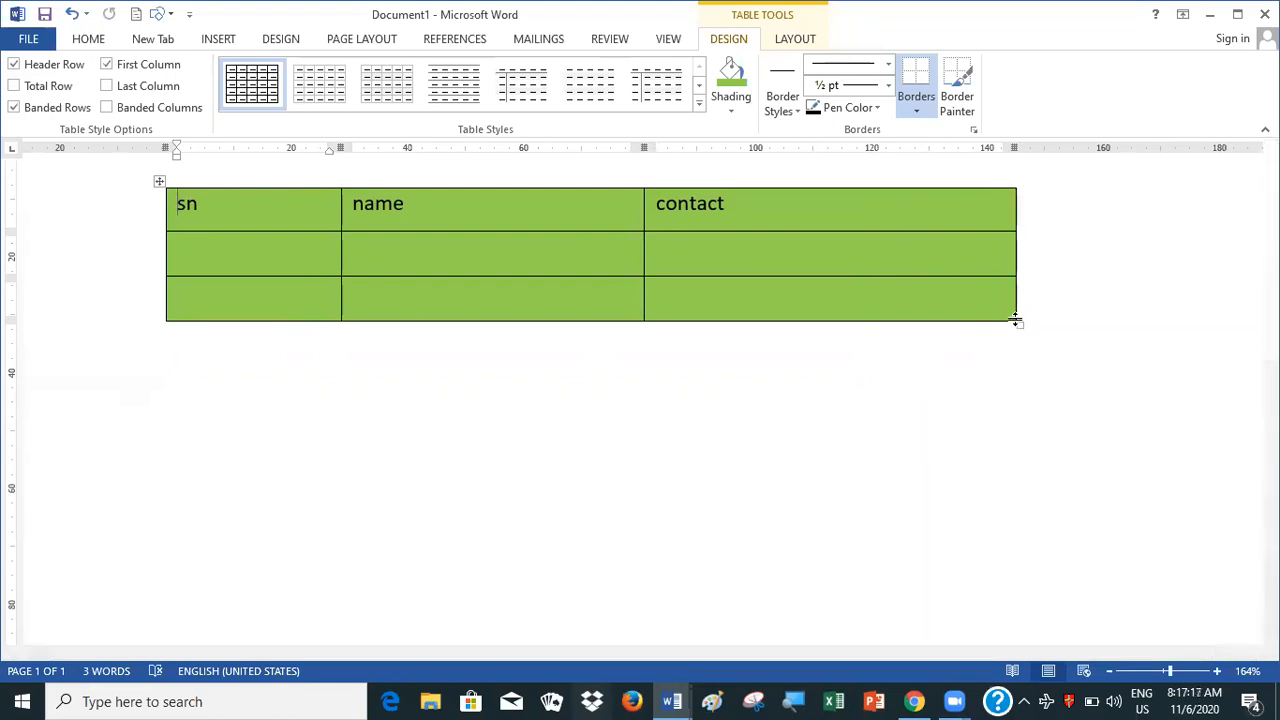
Insert a blank line above the green table and move the whole table slightly down the page
key(Return)
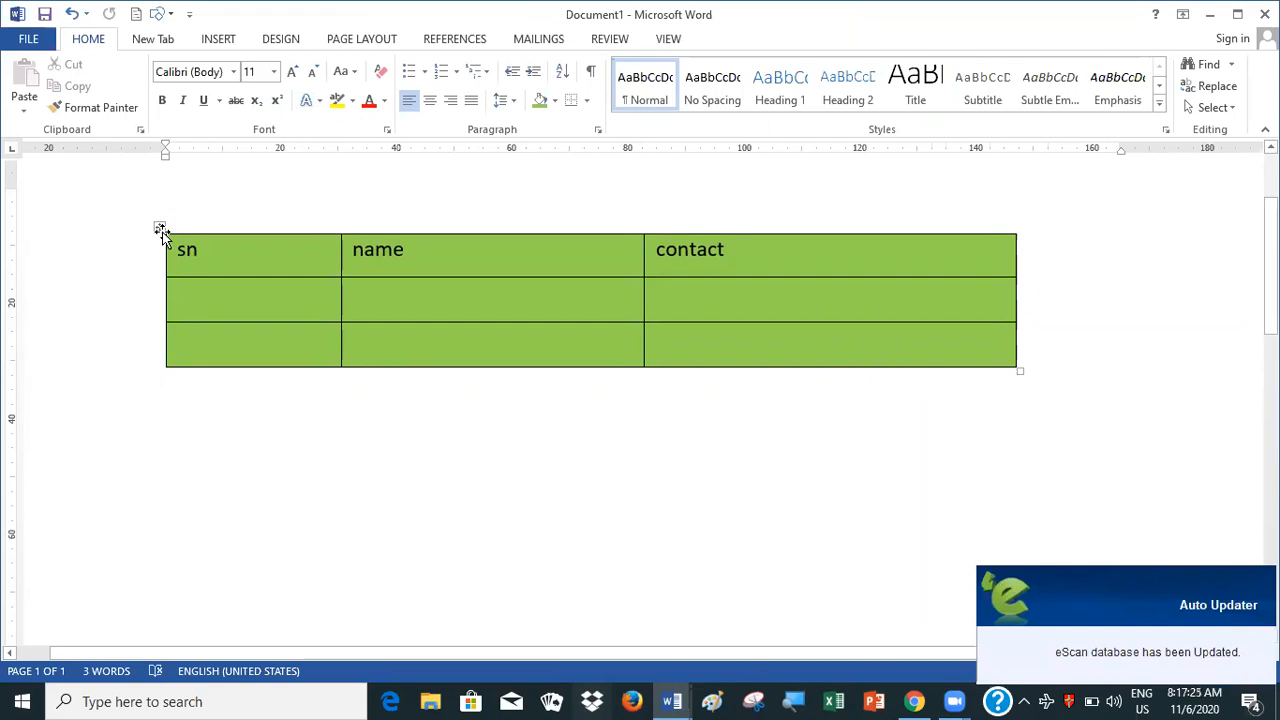
click(160, 230)
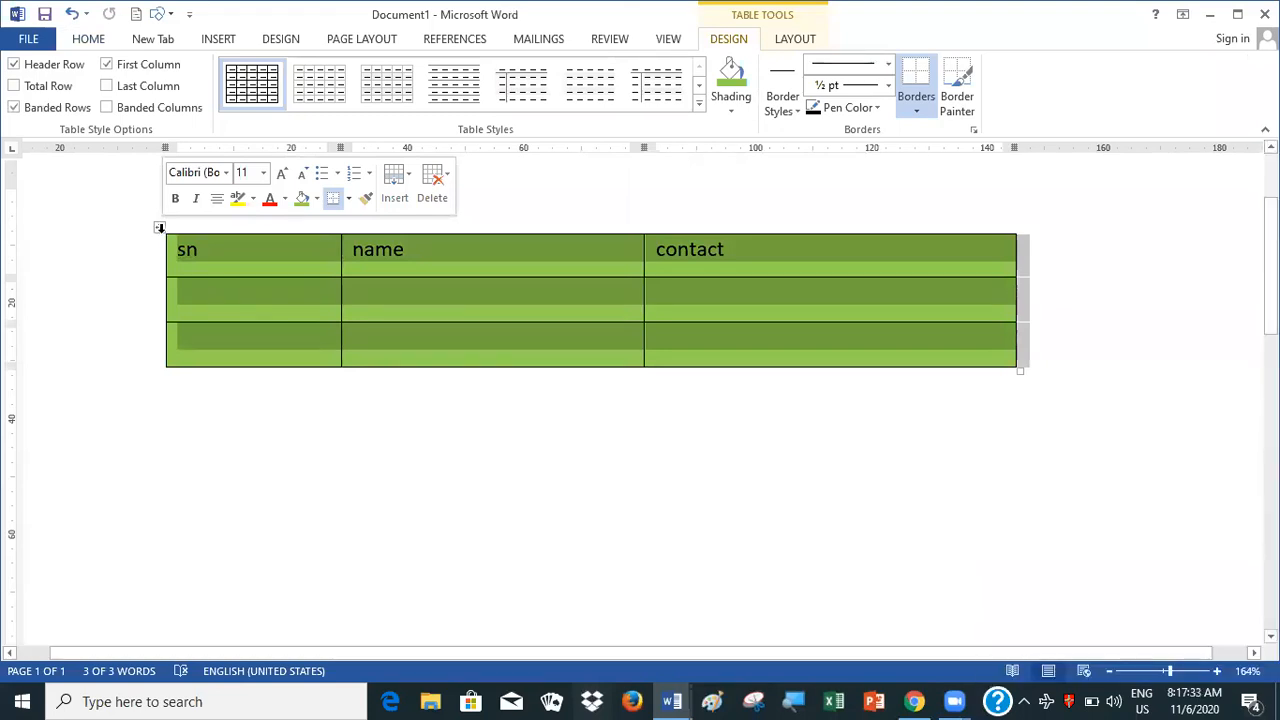
drag(159, 226, 165, 369)
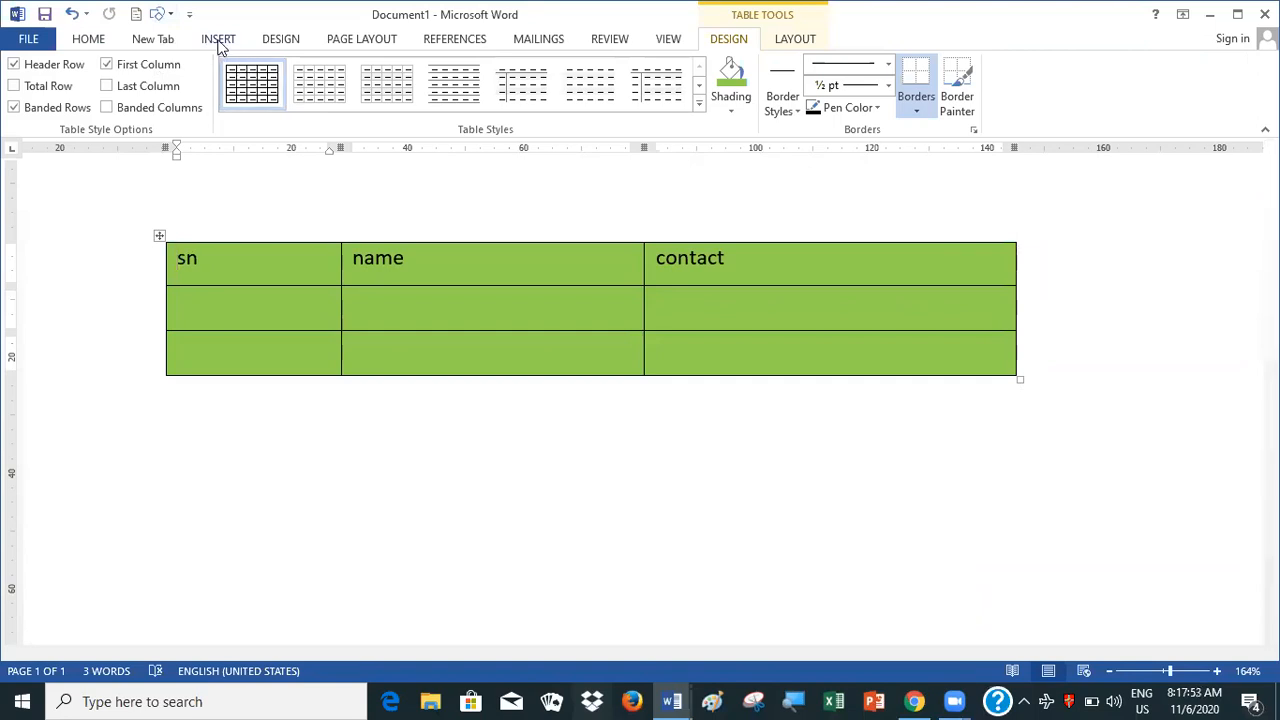
right_click(224, 484)
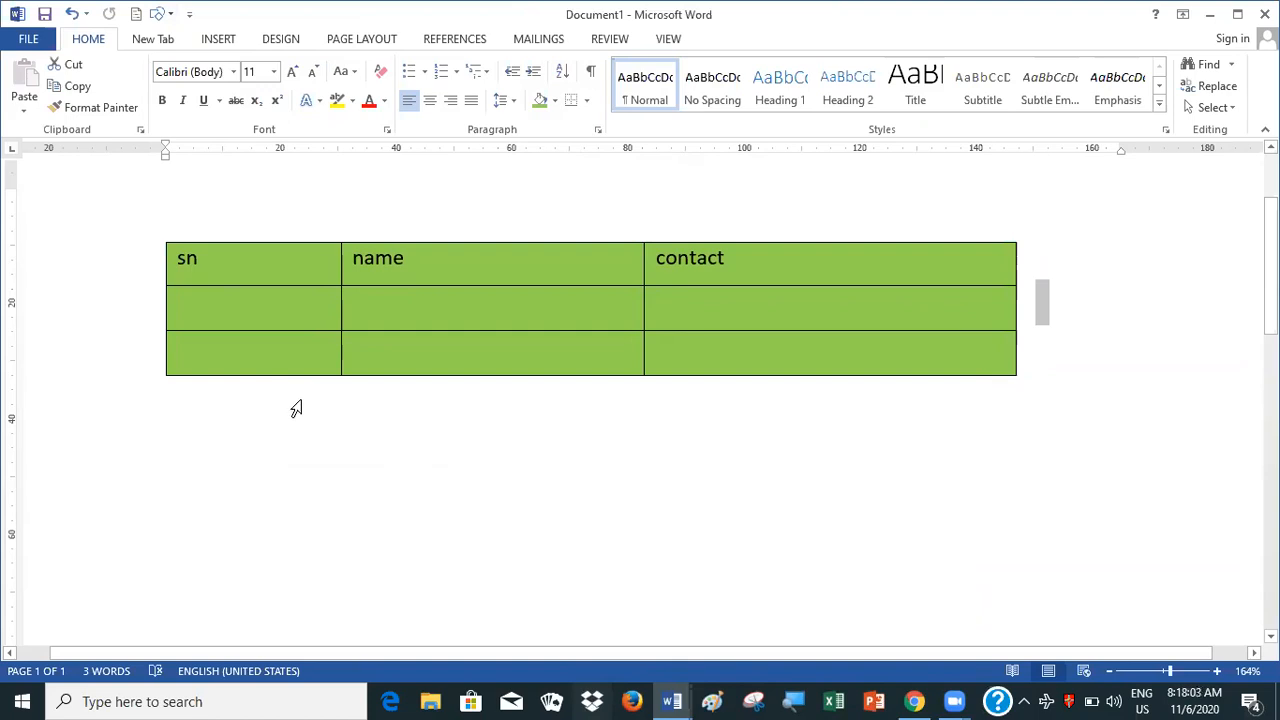
right_click(296, 410)
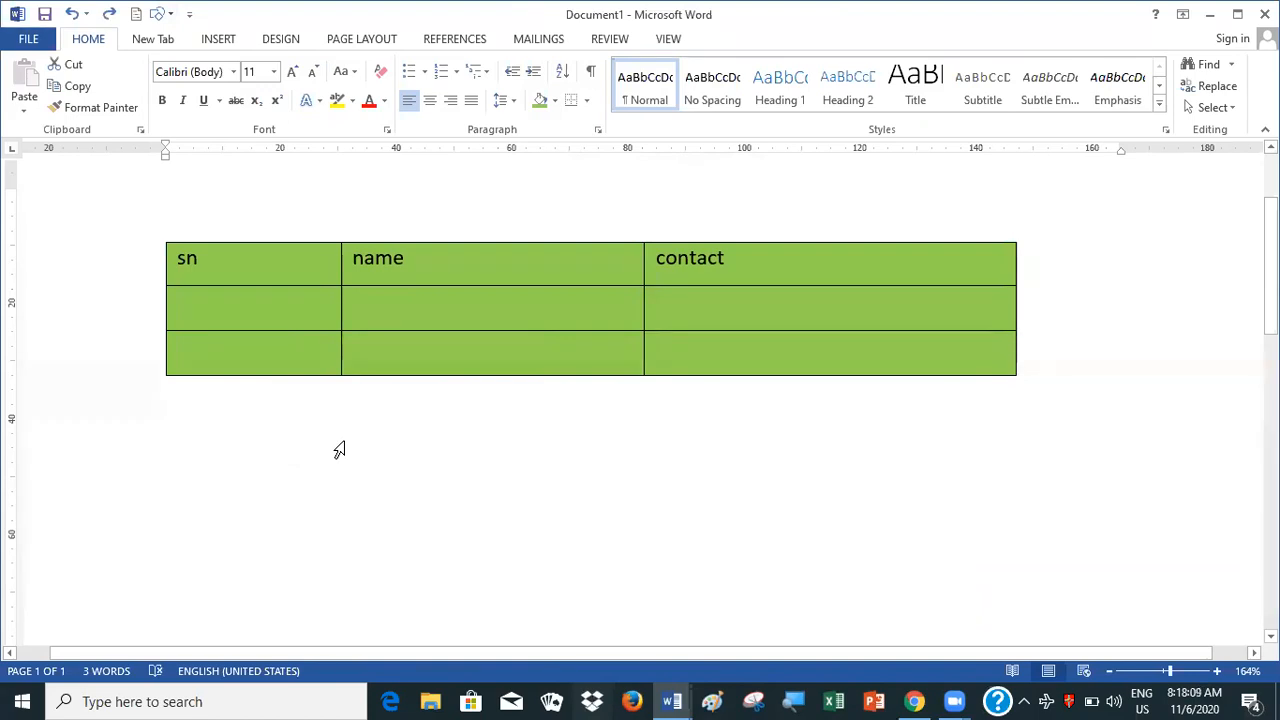
double_click(344, 441)
double_click(344, 441)
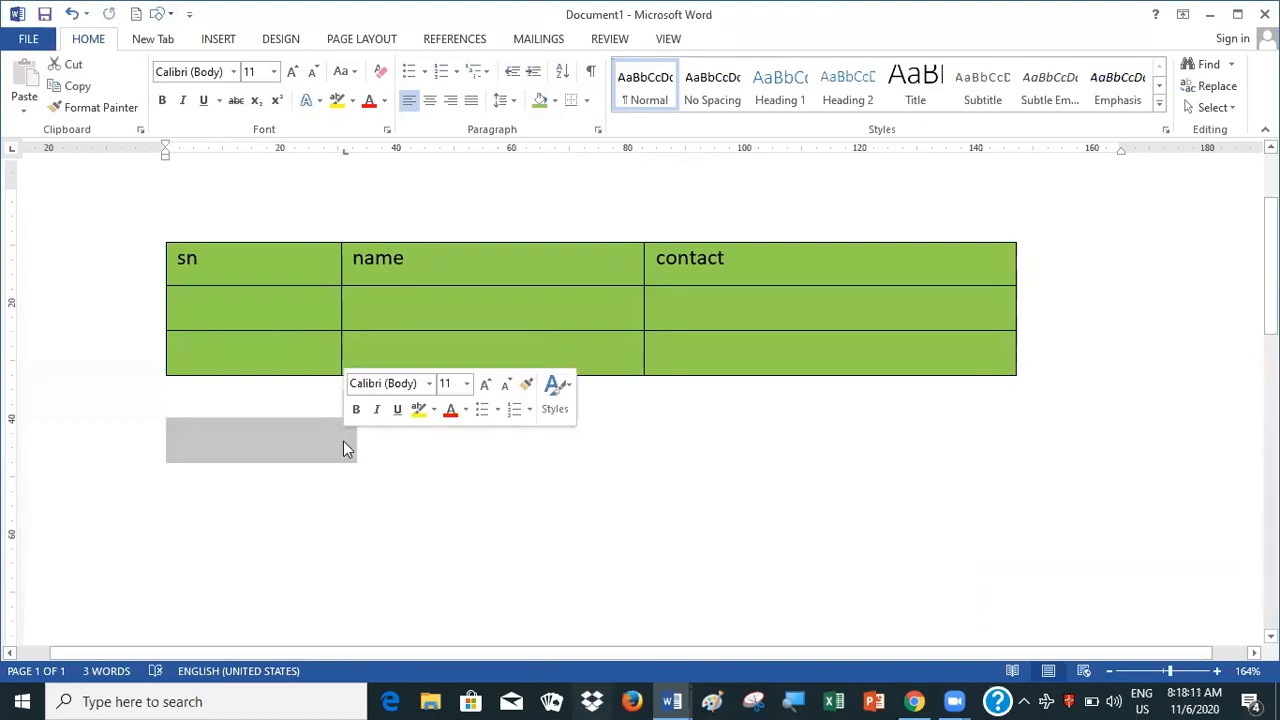
click(380, 452)
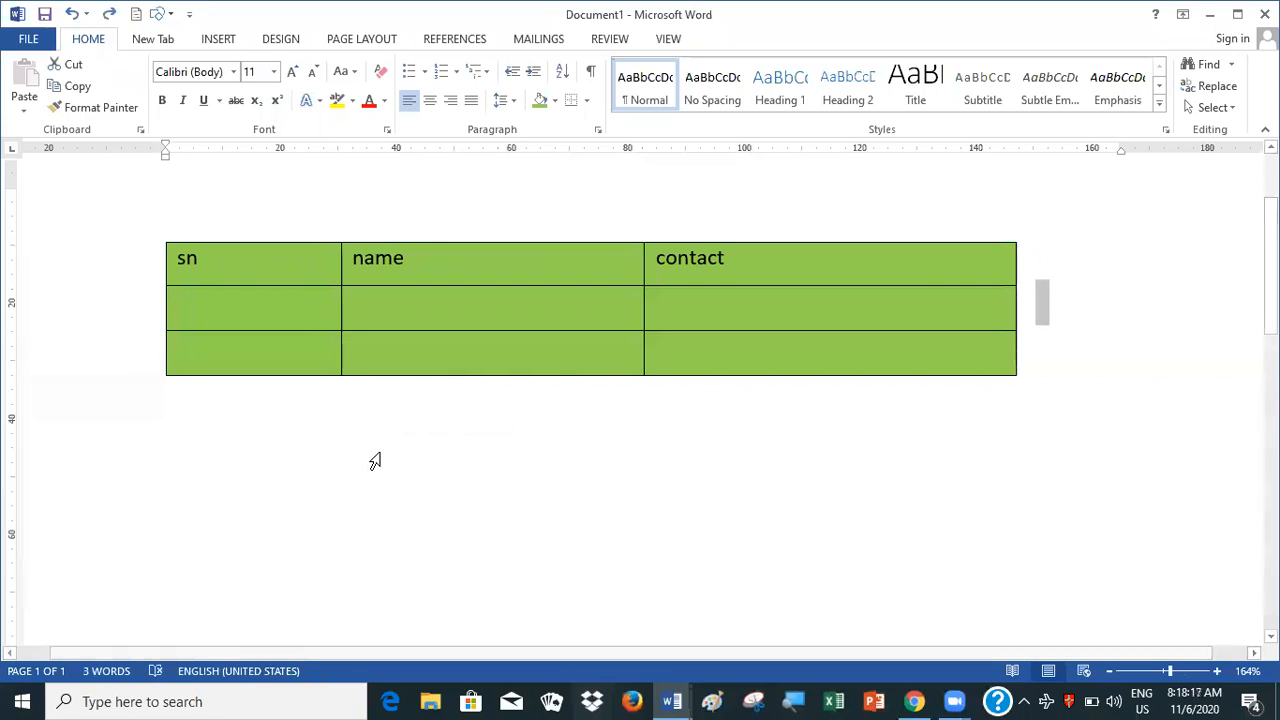
Draw a single-cell table about 125.5 mm wide and 17.5 mm tall below the green table and align its left edge with the green table's
click(213, 42)
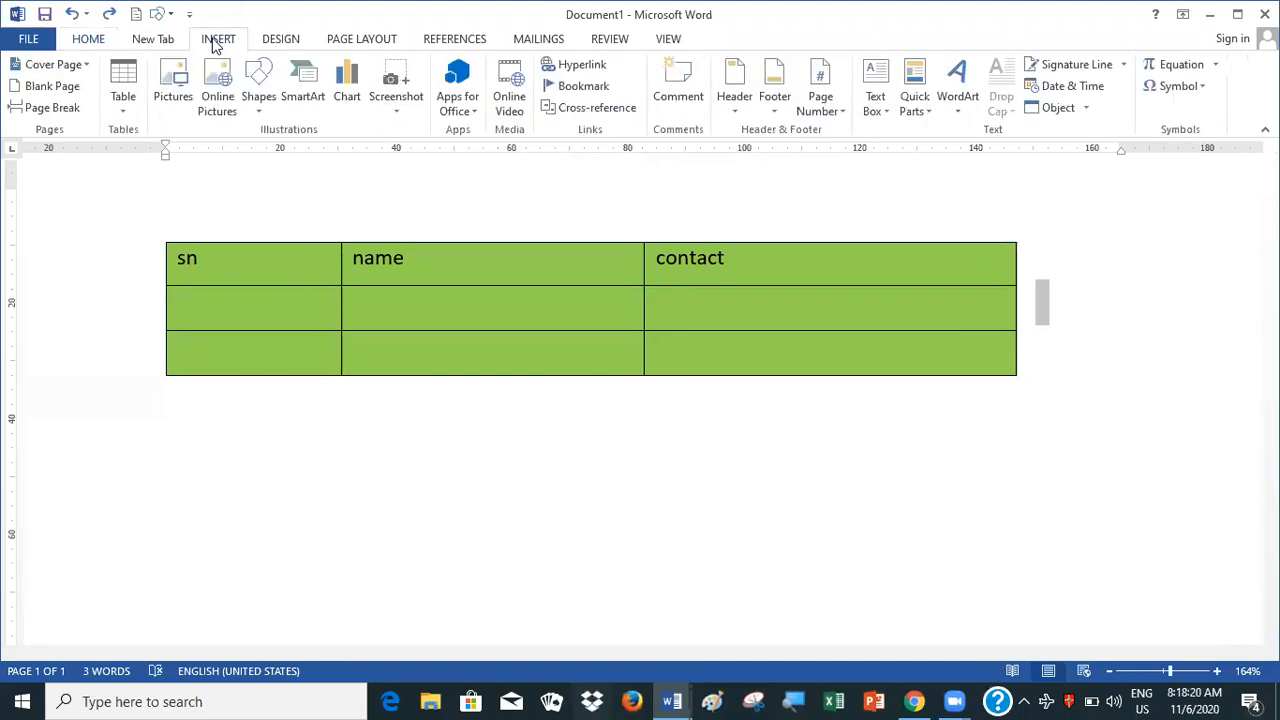
click(123, 110)
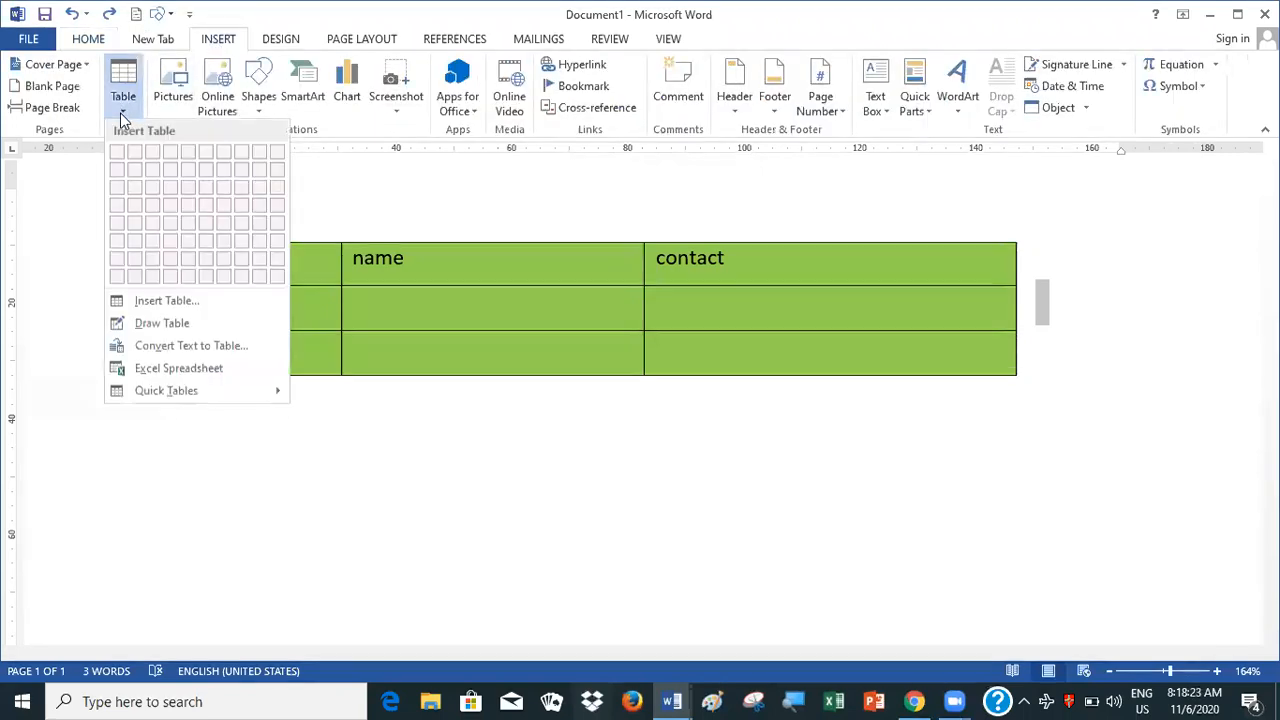
click(140, 323)
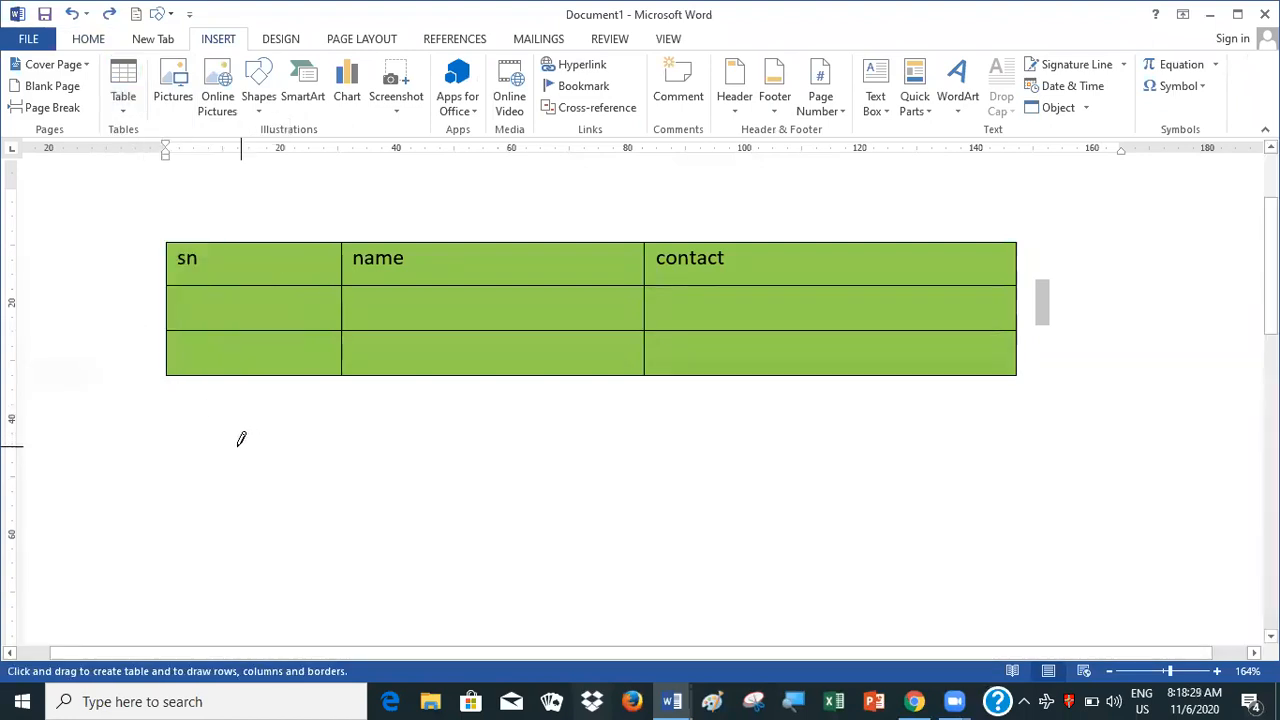
mouse_move(221, 445)
mouse_down()
mouse_move(480, 528)
mouse_move(849, 560)
mouse_move(914, 560)
mouse_move(946, 528)
mouse_move(947, 547)
mouse_up()
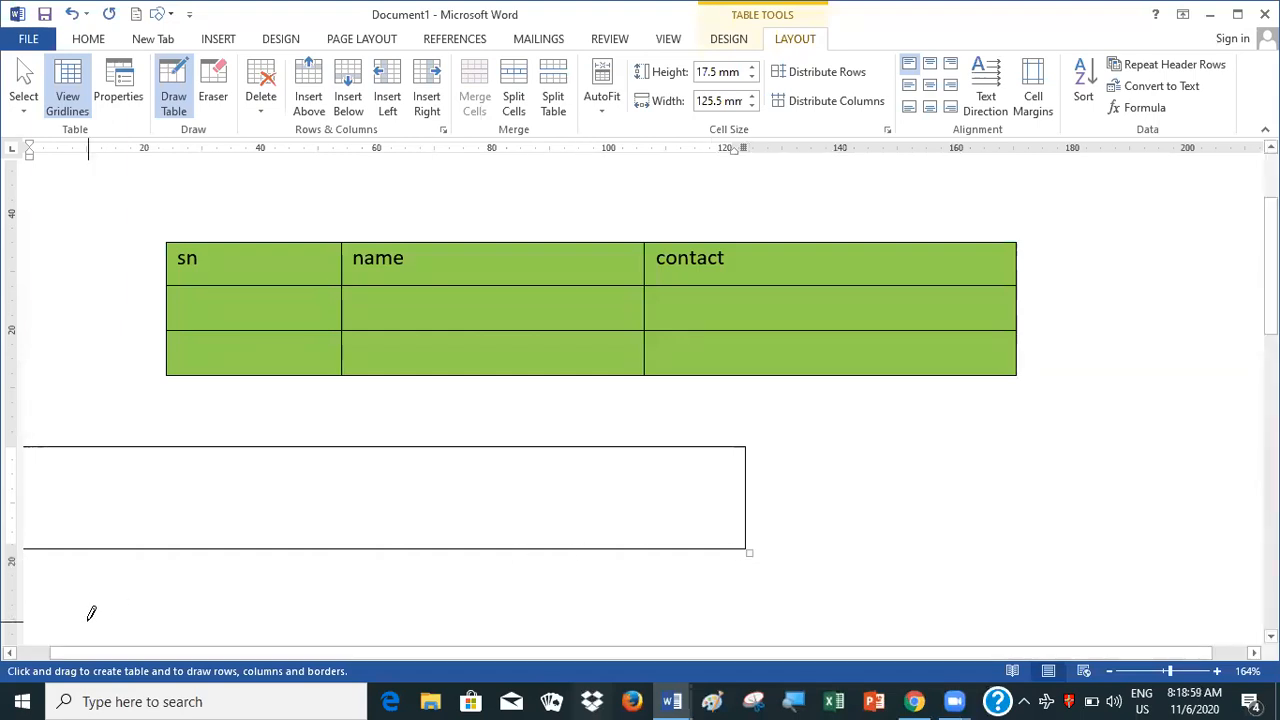
click(8, 653)
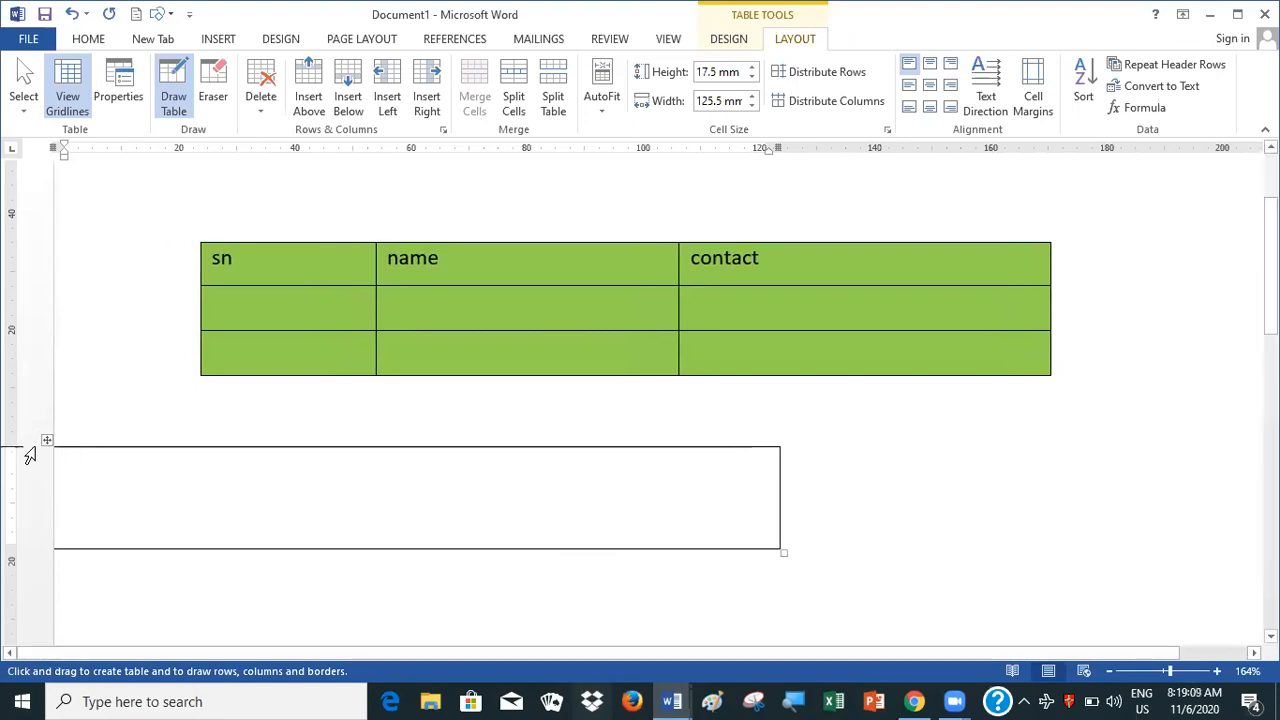
key(Escape)
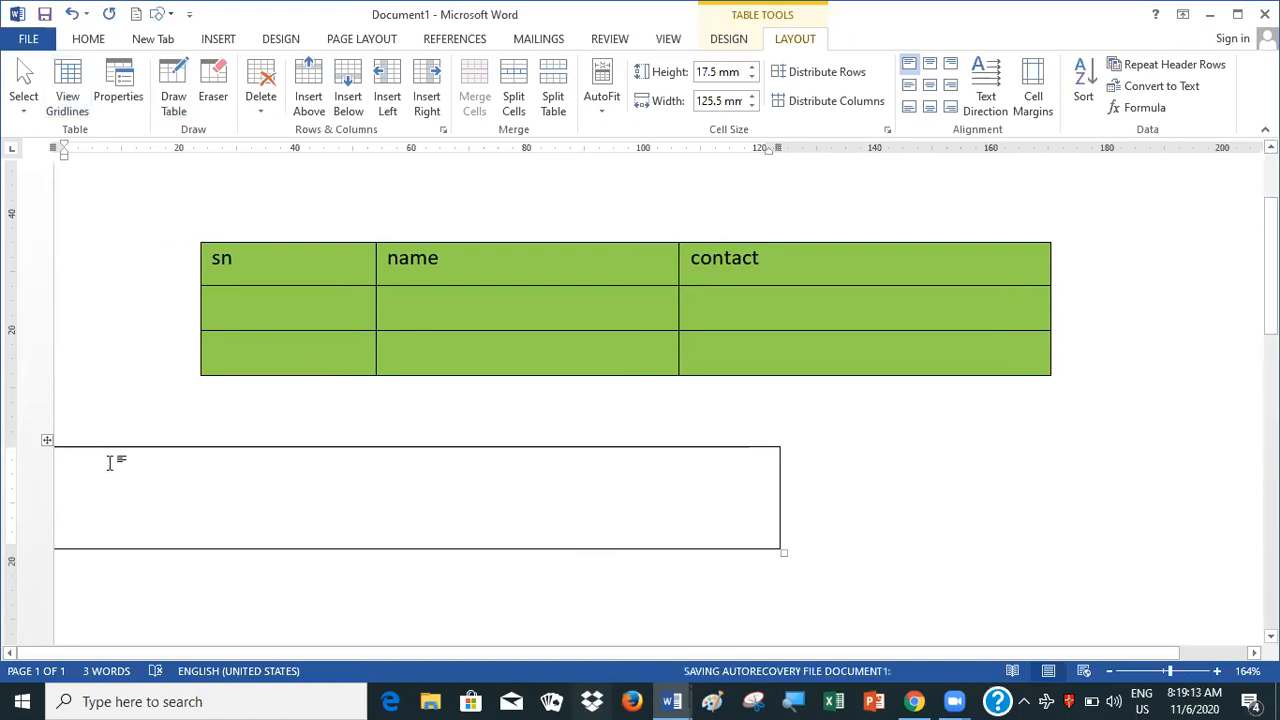
click(47, 441)
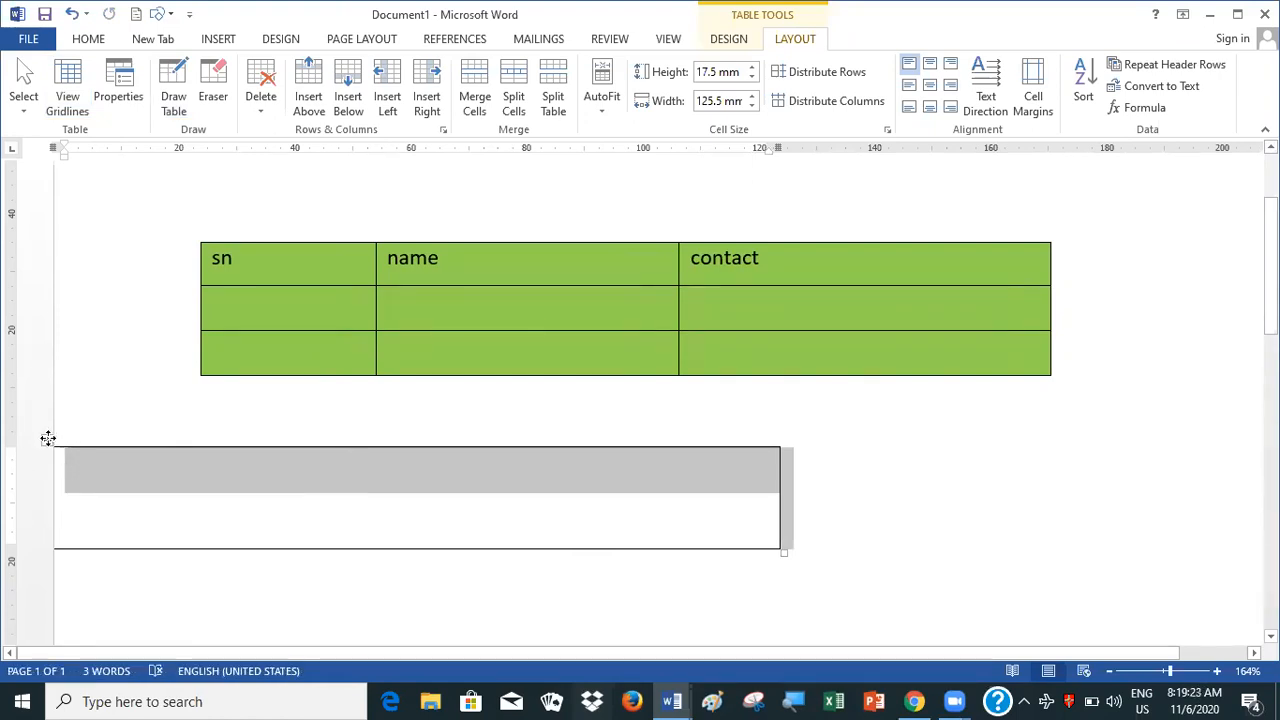
drag(48, 438, 159, 450)
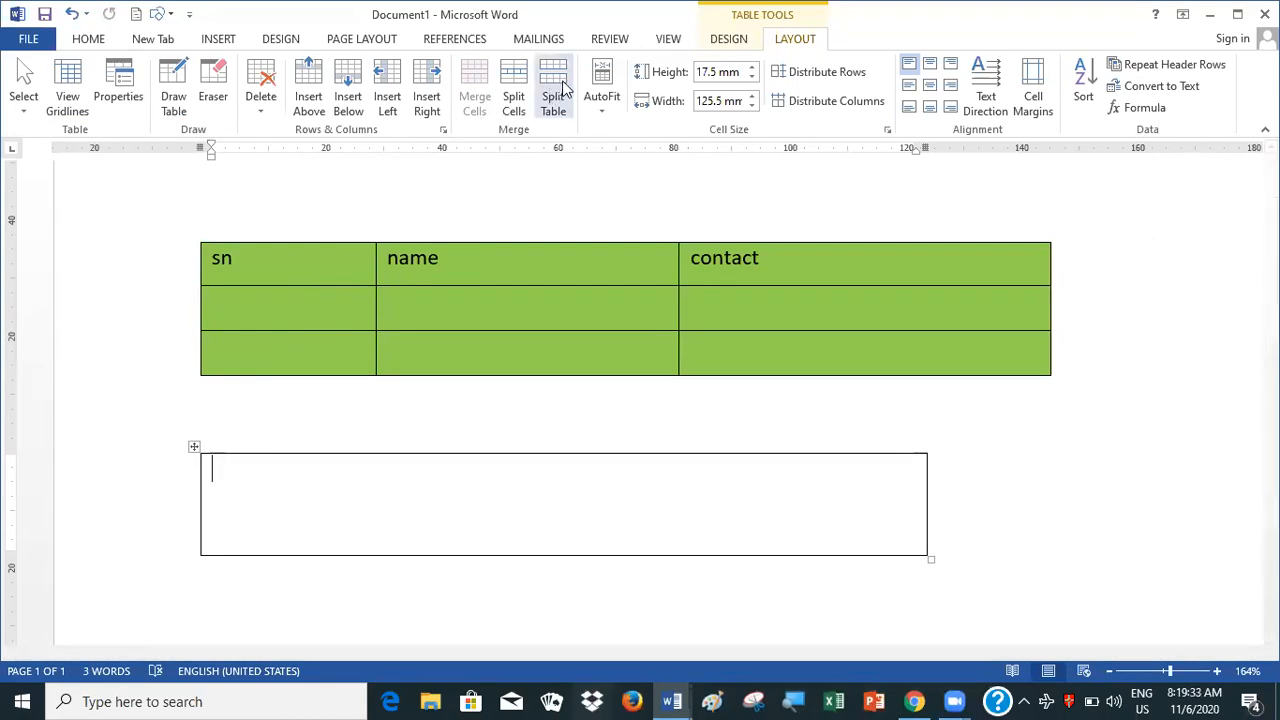
Set the border pen colour to blue and try to draw a horizontal line across the drawn table, starting at its left border
click(743, 40)
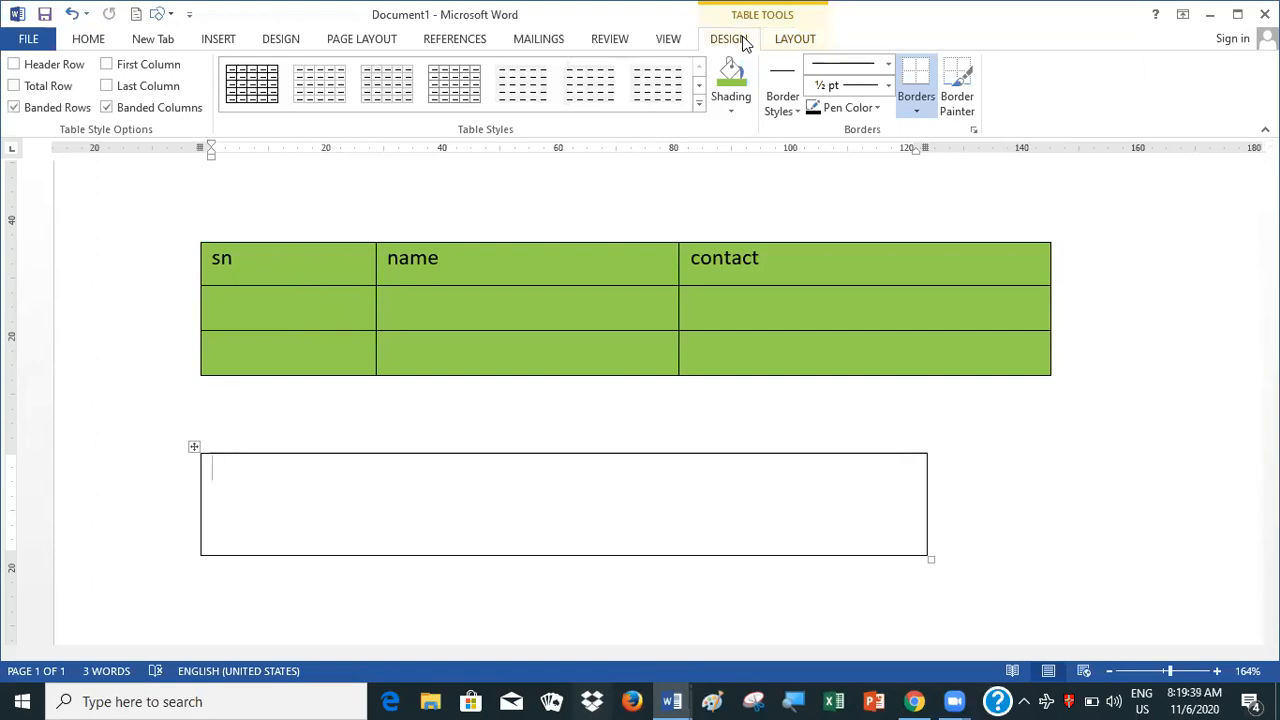
click(845, 110)
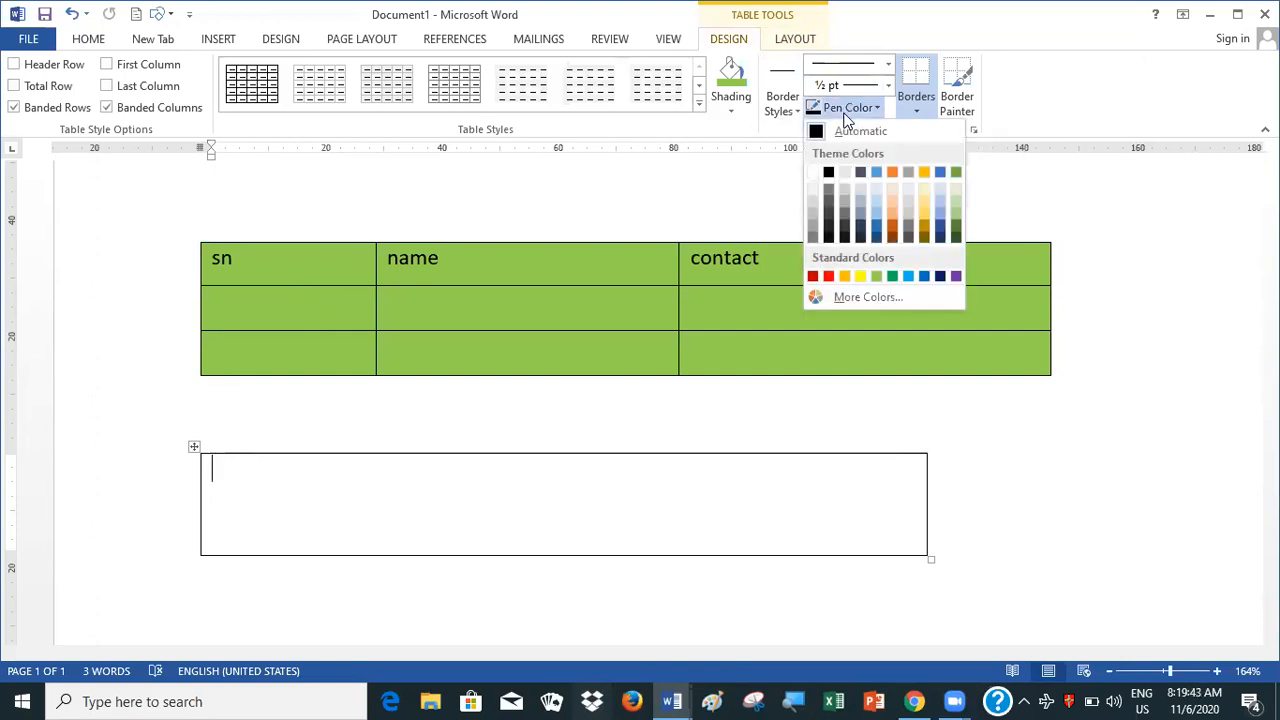
click(938, 173)
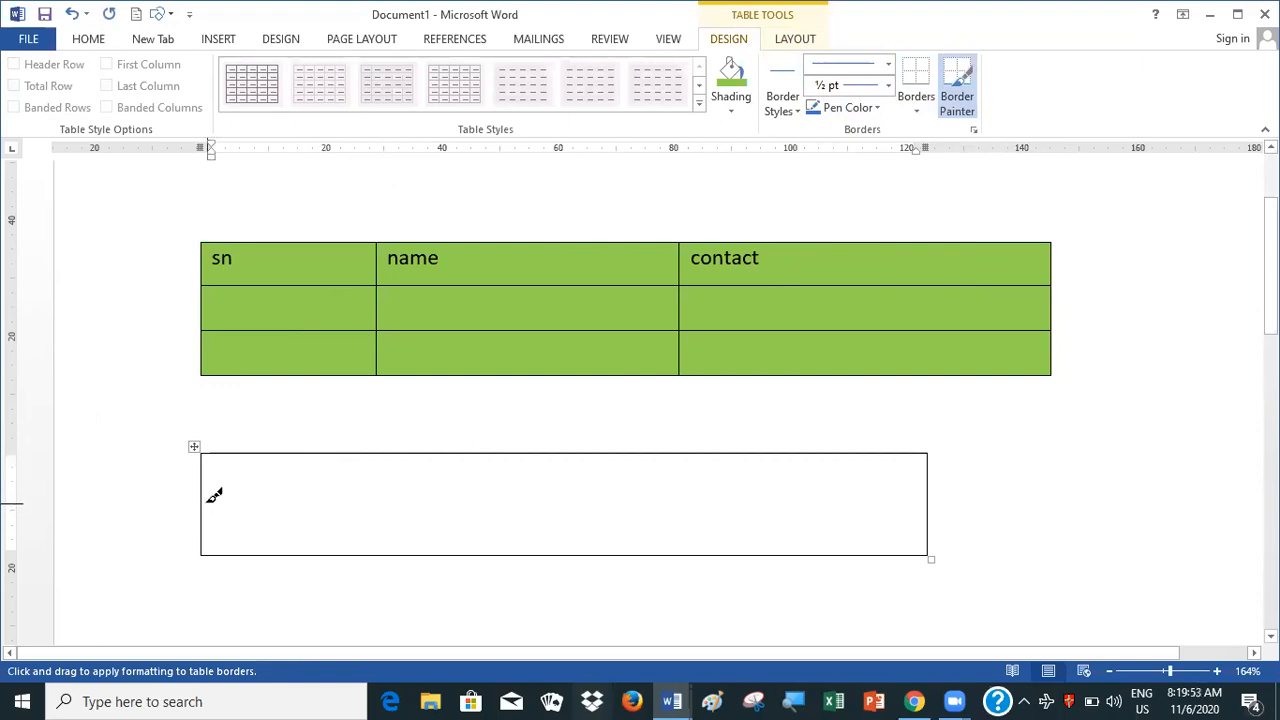
mouse_move(207, 495)
mouse_down()
mouse_move(660, 489)
mouse_move(666, 506)
mouse_move(629, 506)
mouse_move(932, 496)
mouse_up()
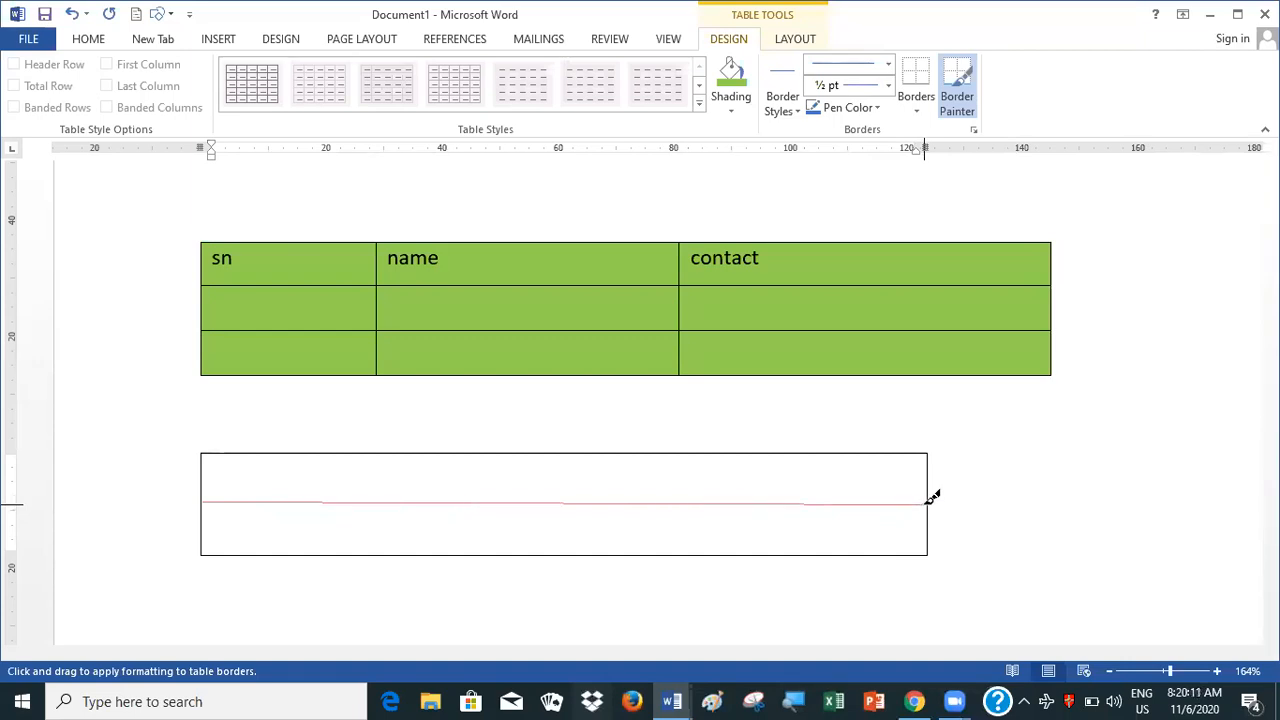
drag(932, 496, 932, 497)
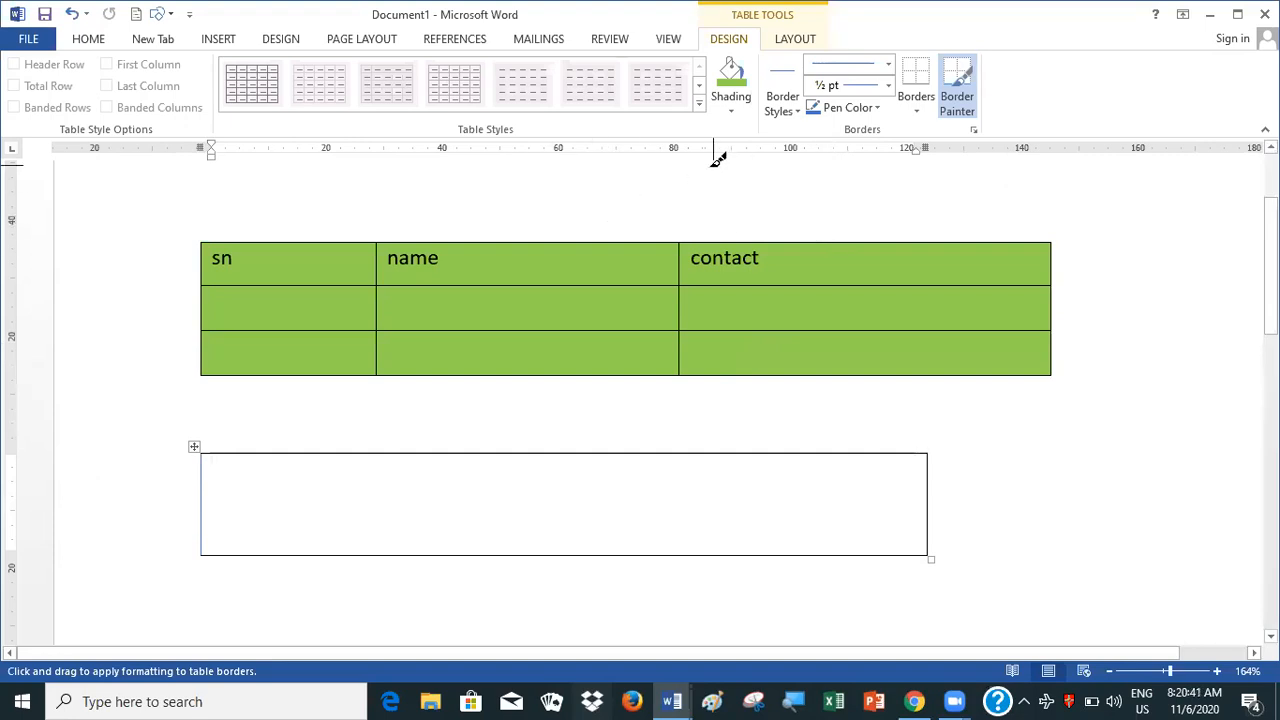
key(Escape)
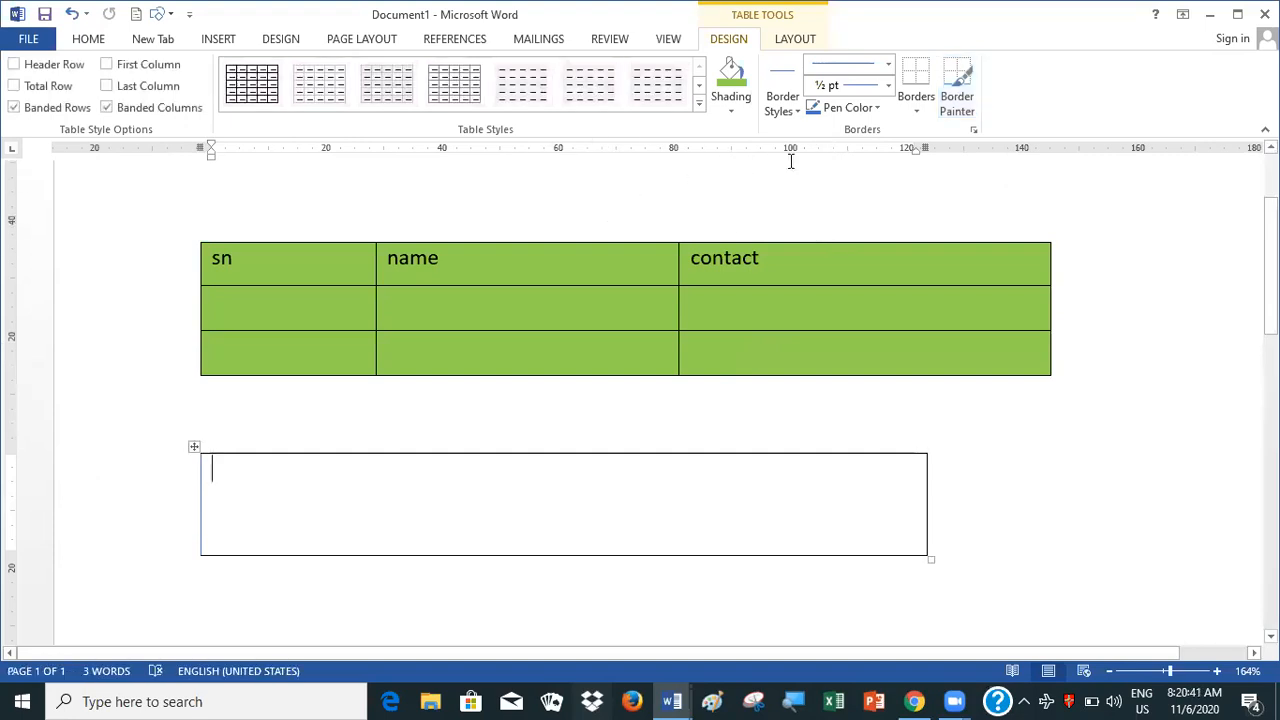
Try again to draw a blue horizontal line across the middle of the drawn table with the Border Painter
click(814, 115)
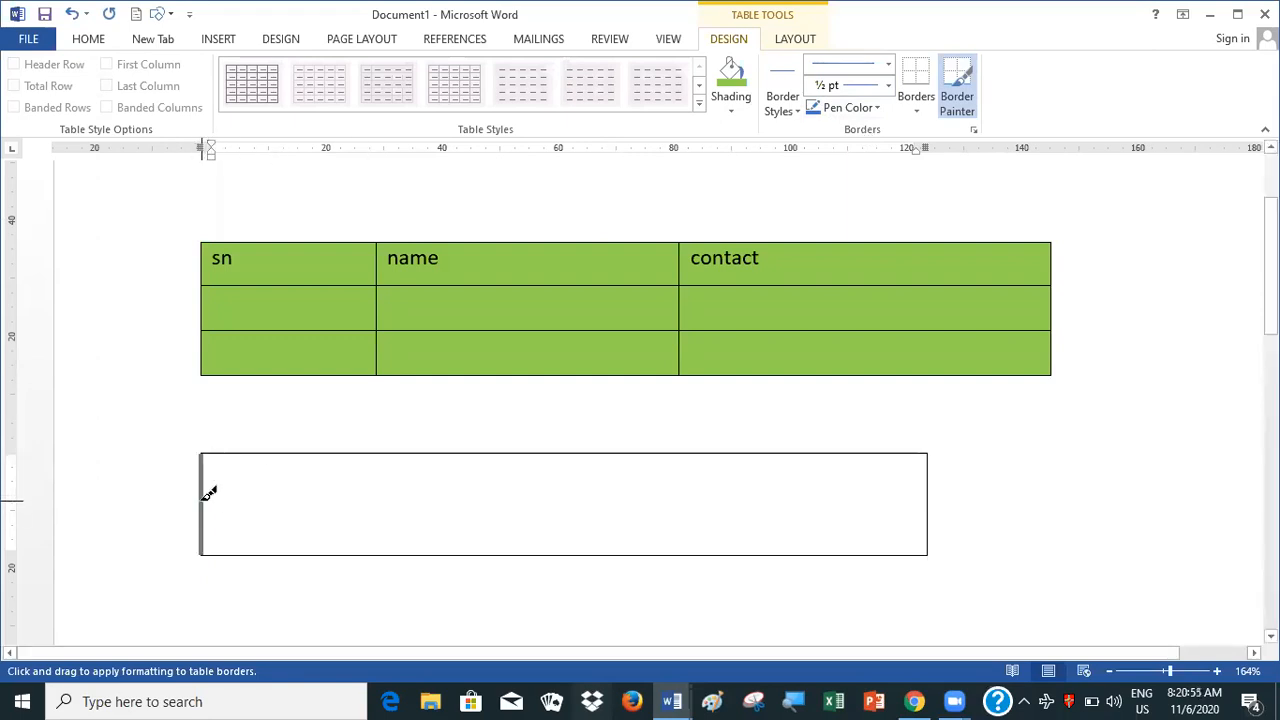
mouse_move(208, 493)
mouse_down()
mouse_move(763, 489)
mouse_move(908, 474)
mouse_move(934, 495)
mouse_up()
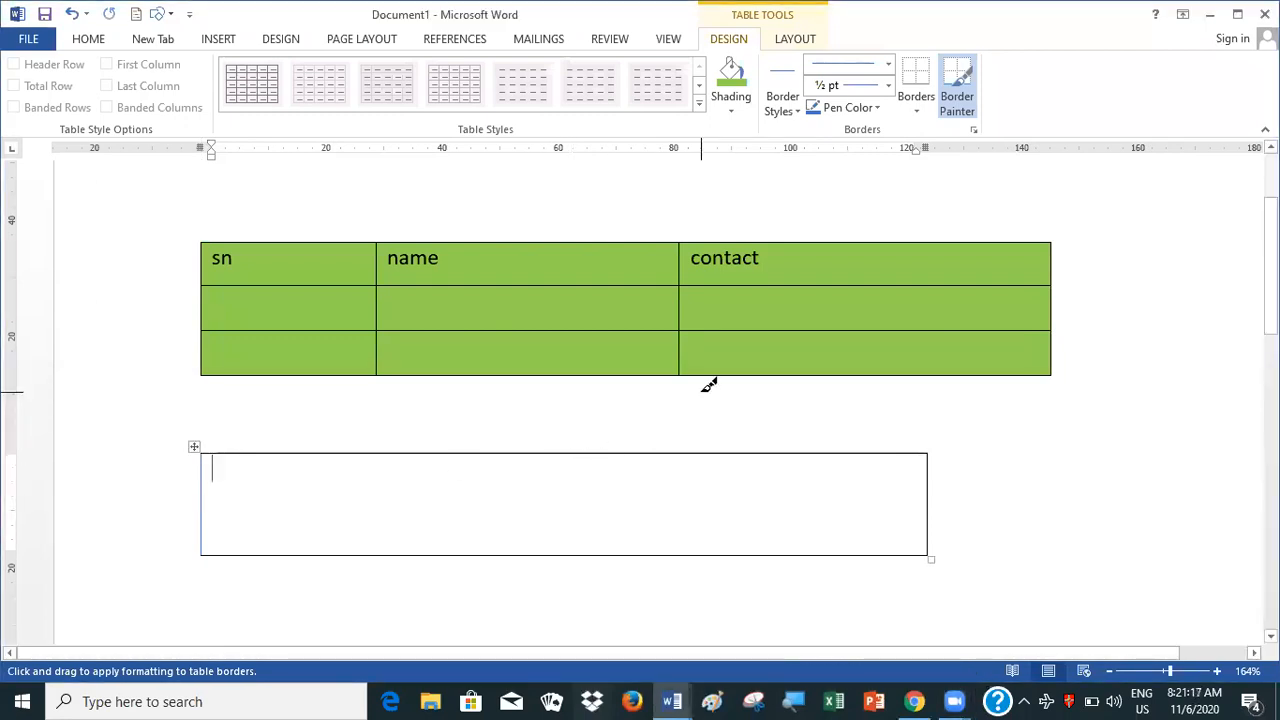
Set the border pen colour to red and its line weight to 2 ¼ pt
click(876, 107)
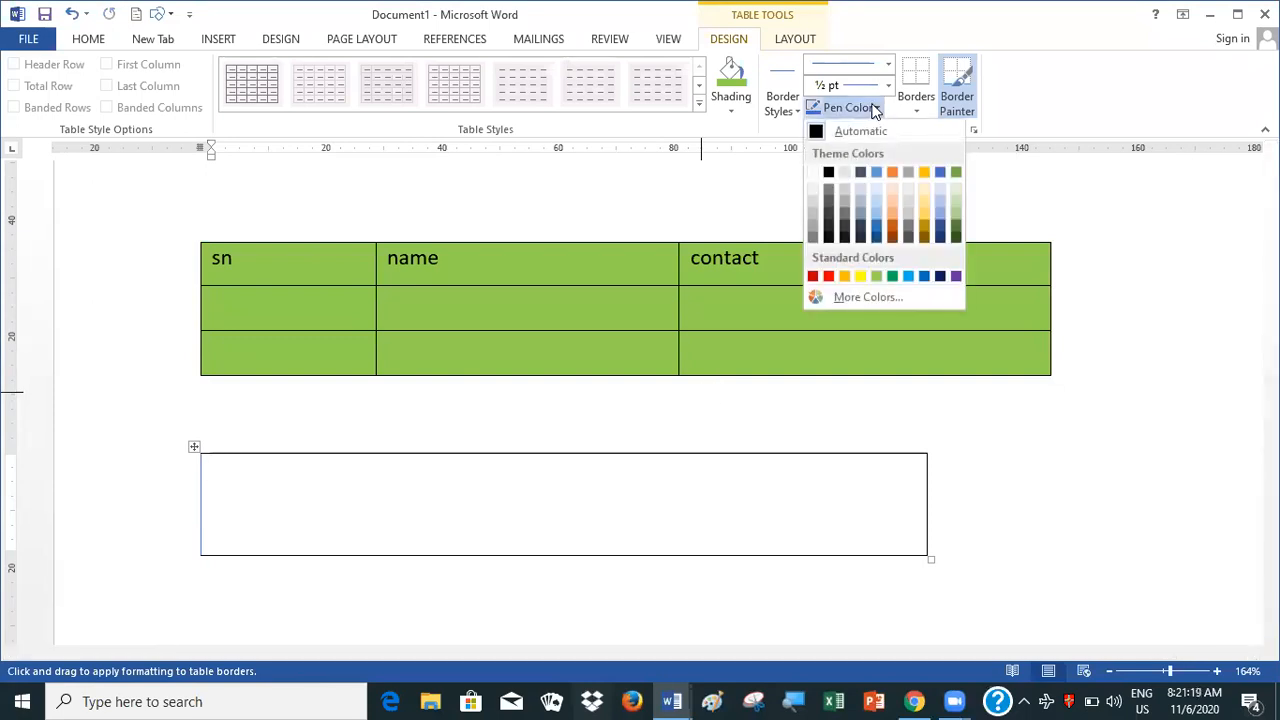
click(828, 278)
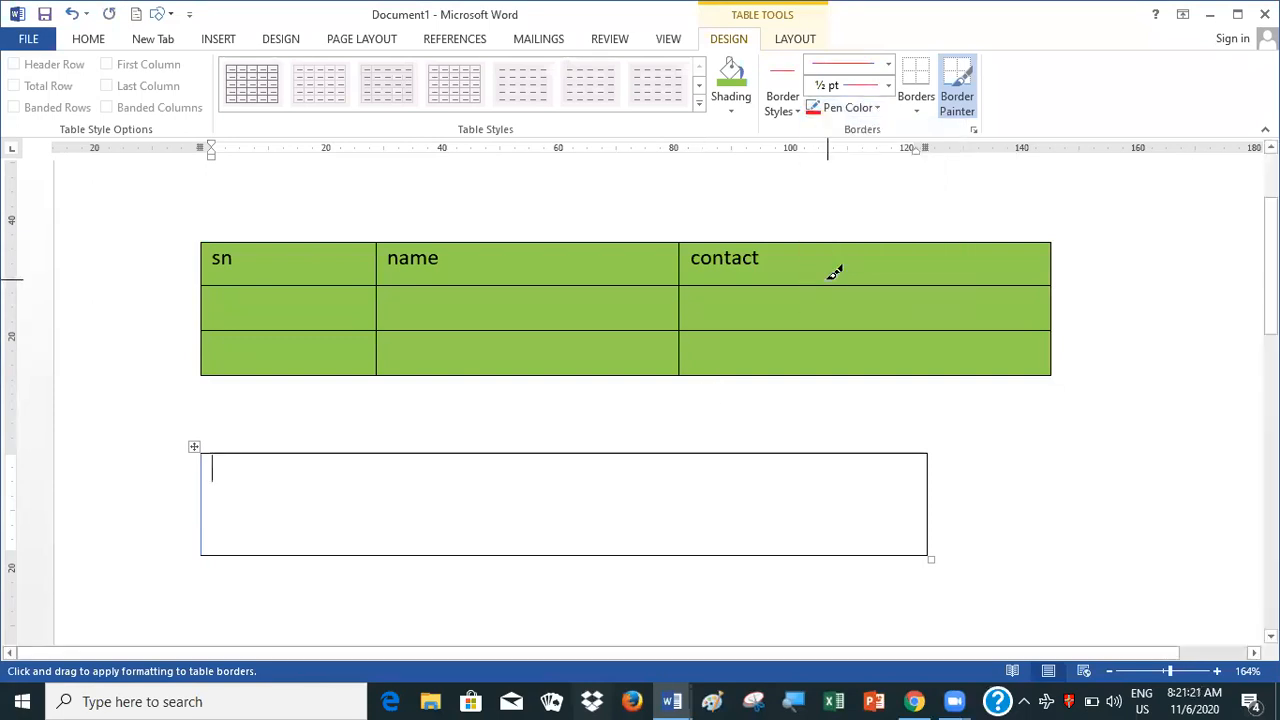
click(889, 87)
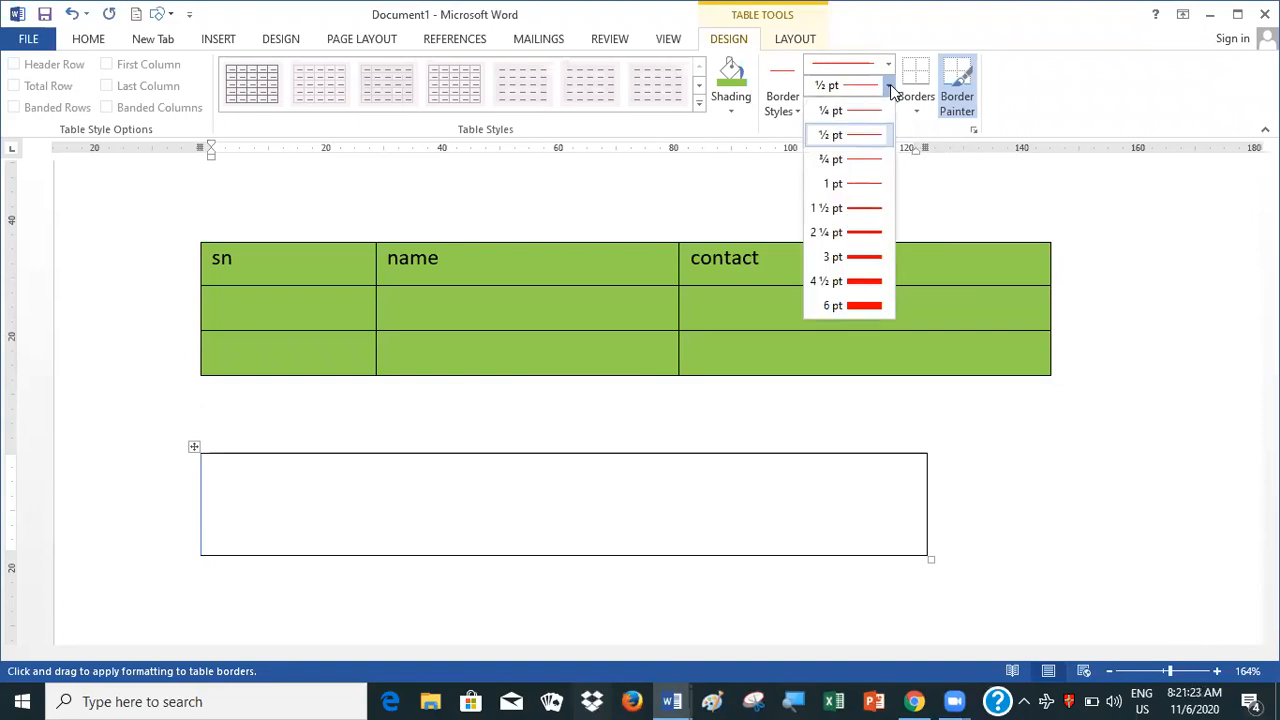
click(862, 231)
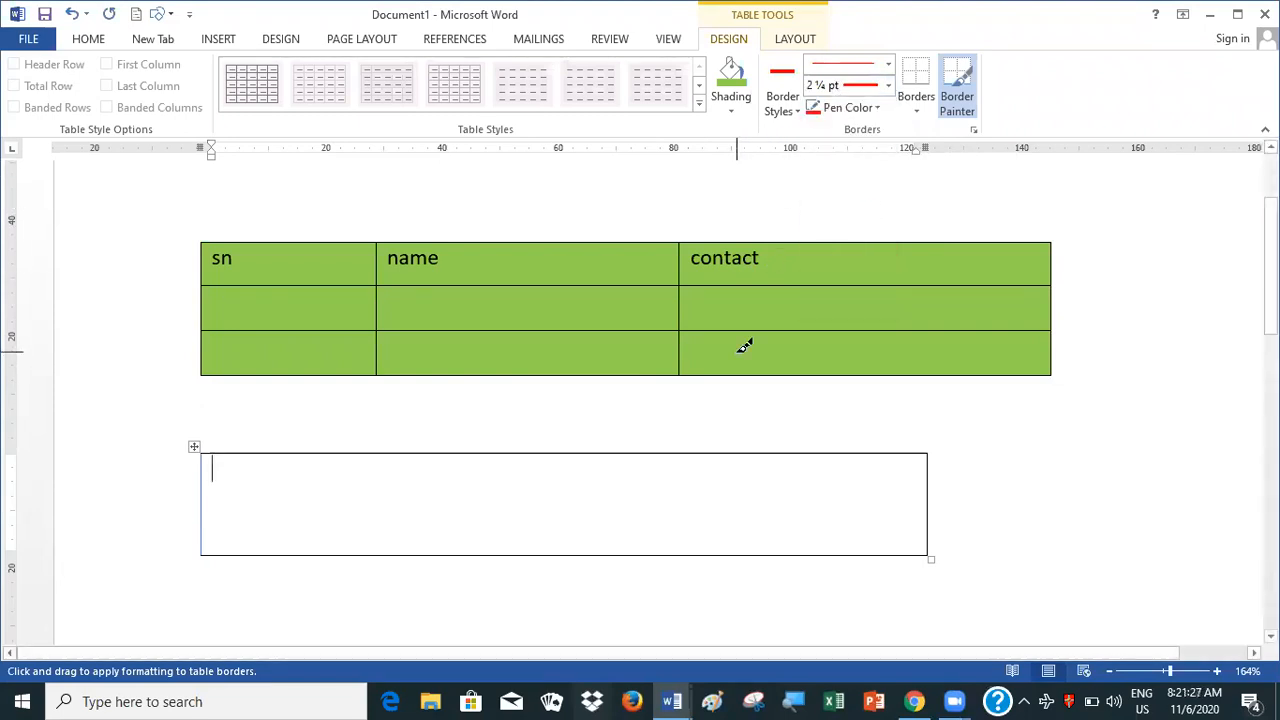
Try to draw a red vertical line through the drawn table with the Border Painter, about a quarter of the way across
mouse_move(397, 456)
mouse_down()
mouse_move(389, 545)
mouse_move(405, 551)
mouse_move(371, 557)
mouse_move(399, 560)
mouse_up()
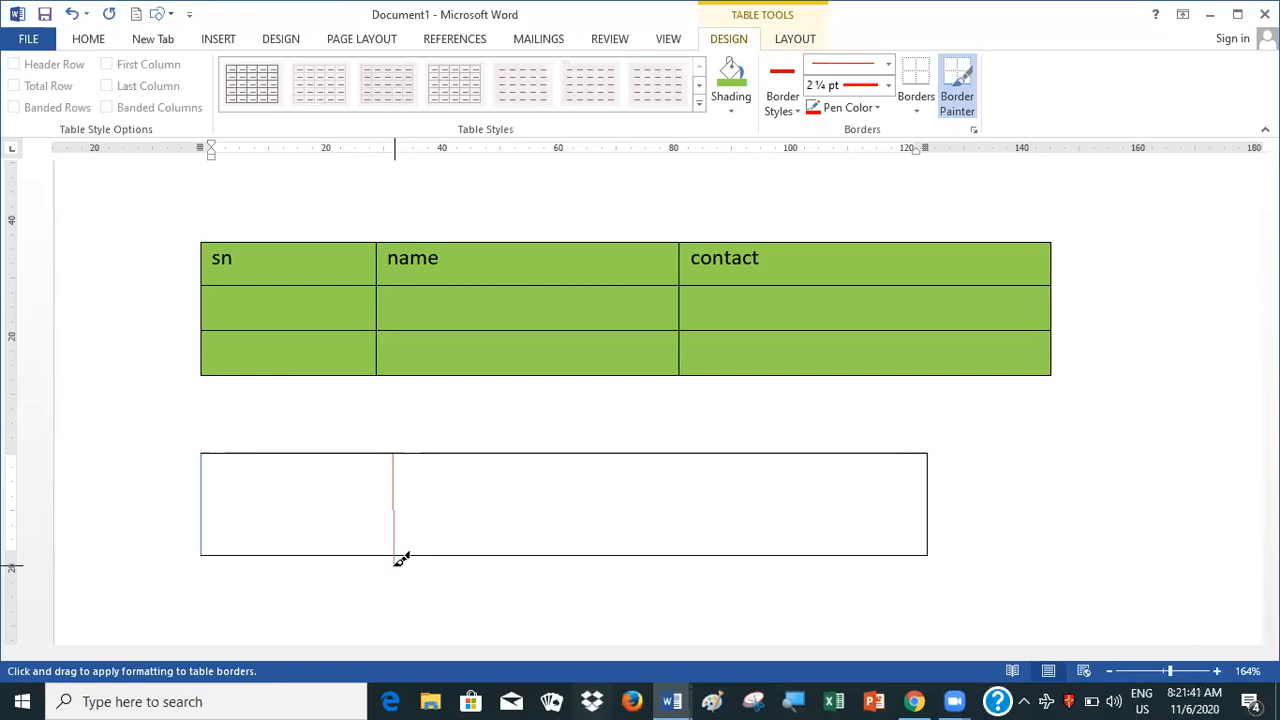
drag(400, 559, 400, 552)
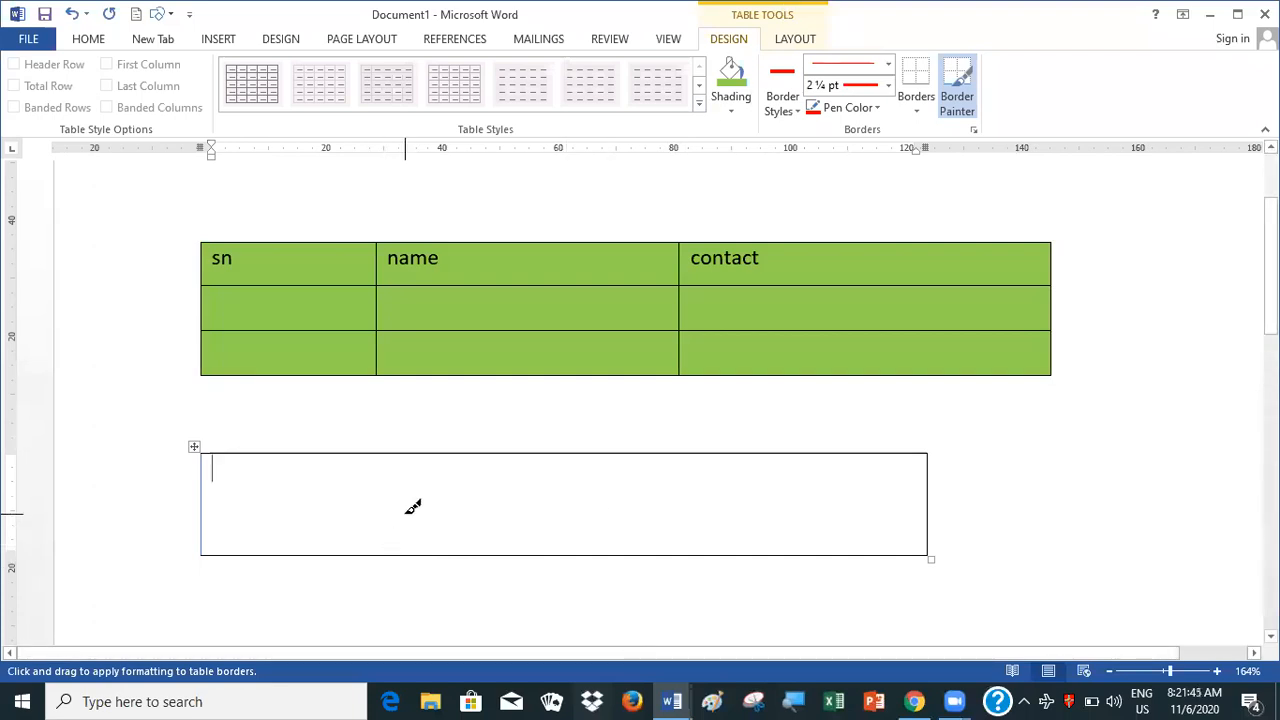
mouse_move(372, 452)
mouse_down()
mouse_move(363, 534)
mouse_move(391, 557)
mouse_move(371, 543)
mouse_move(375, 560)
mouse_up()
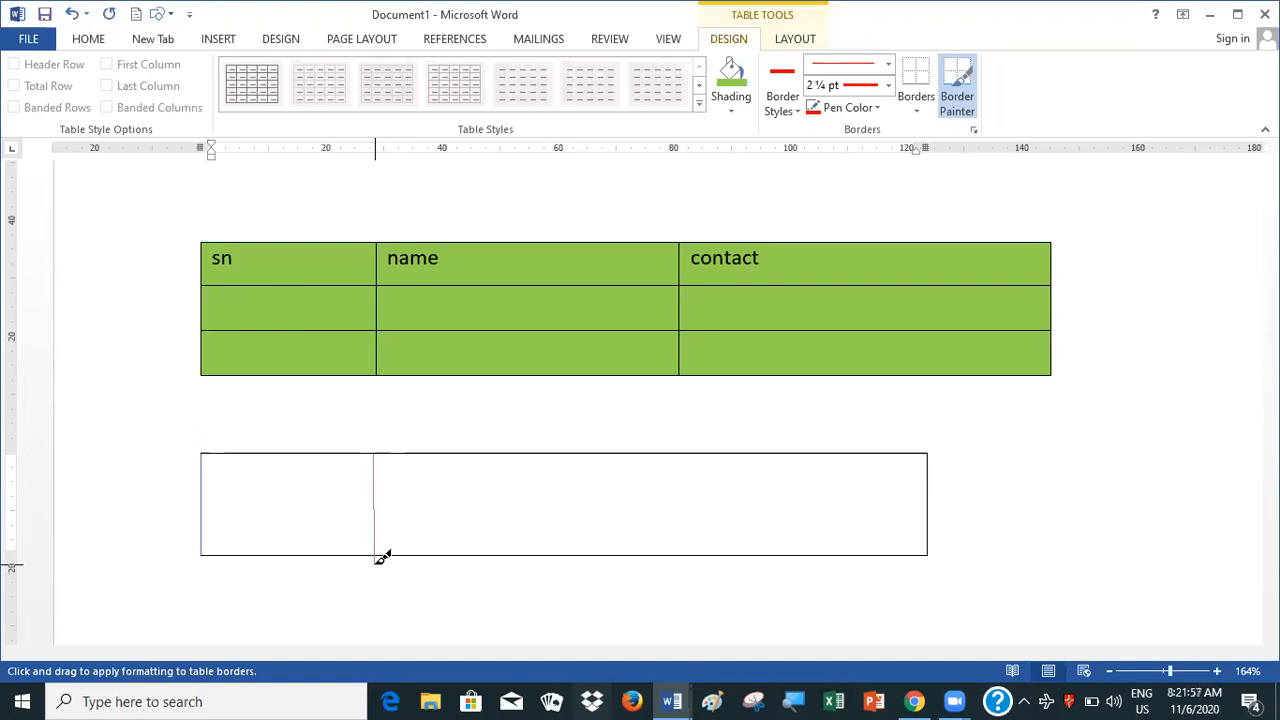
drag(382, 557, 382, 555)
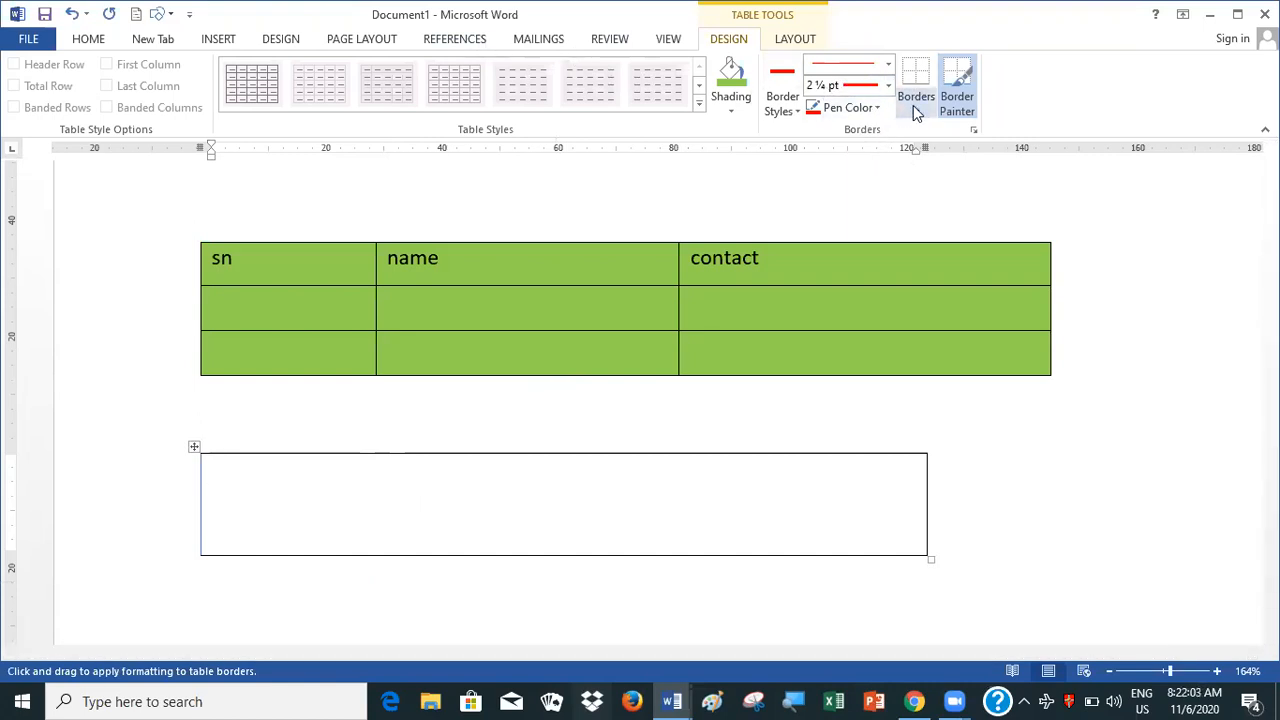
Apply the red 2 ¼ pt line to all borders of the drawn table
click(916, 108)
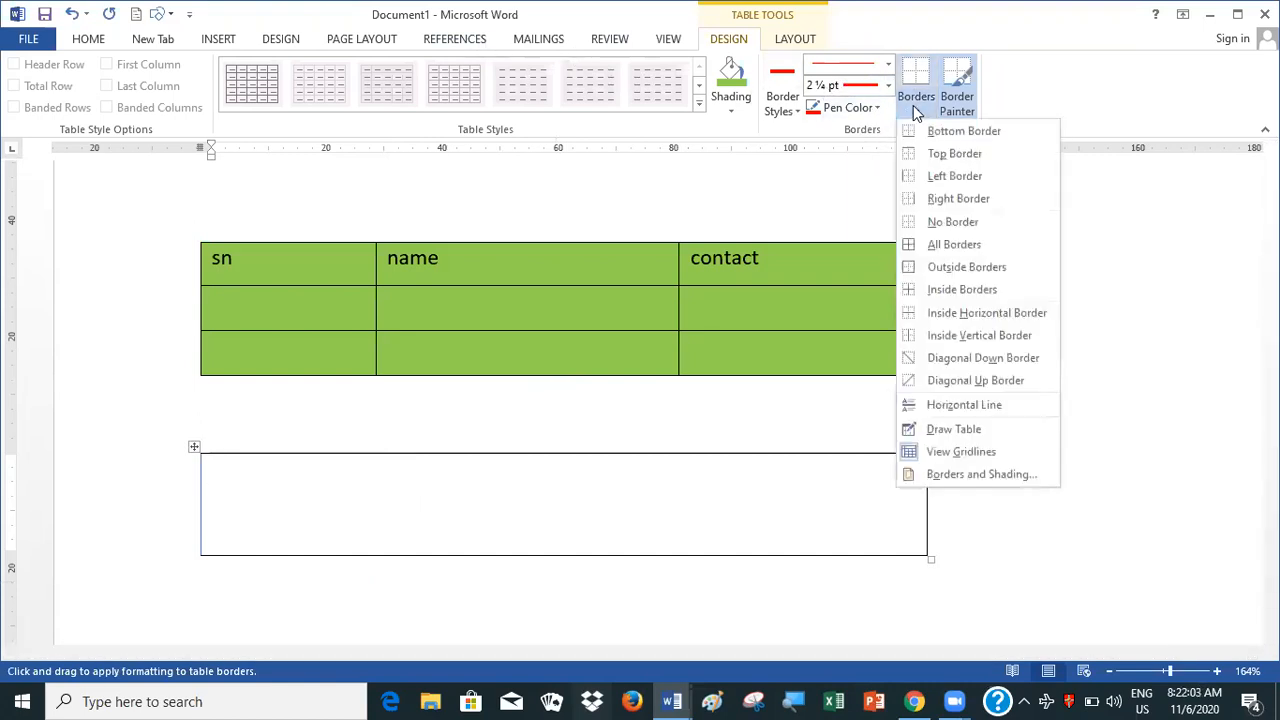
click(947, 248)
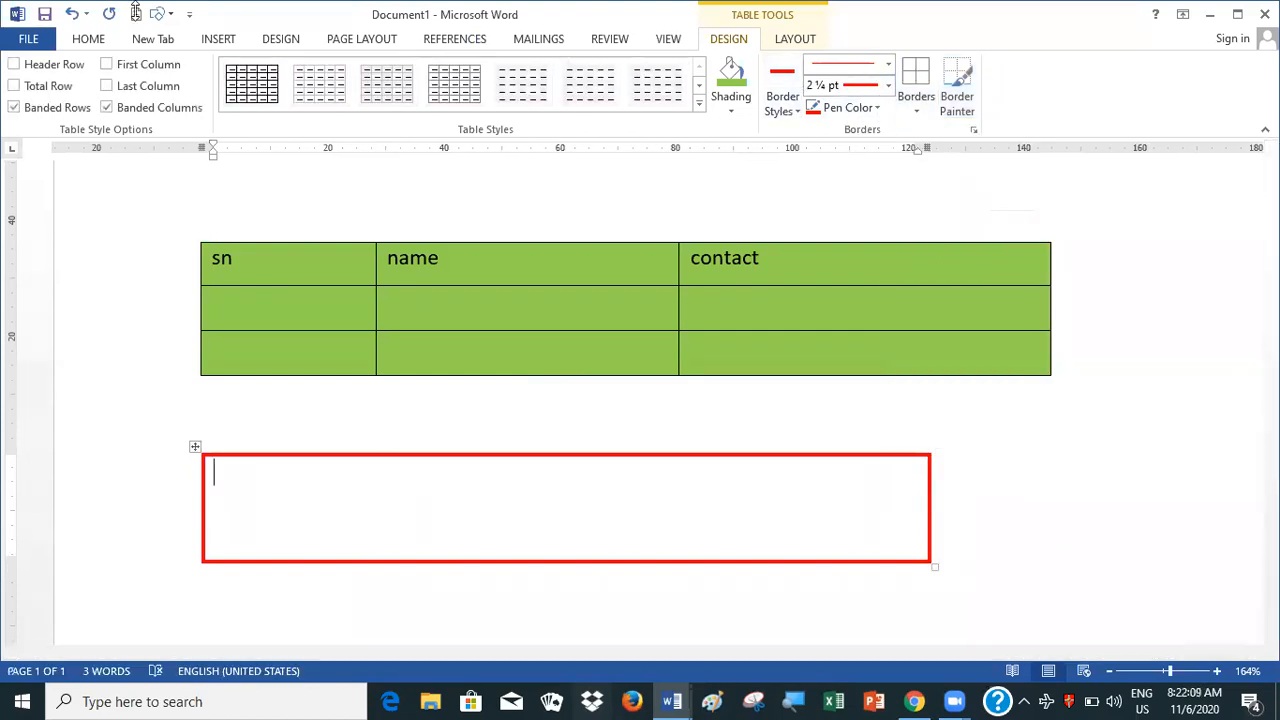
Draw two light blue 2 ¼ pt horizontal lines across the red-bordered table with Draw Table, dividing it into three rows
click(220, 44)
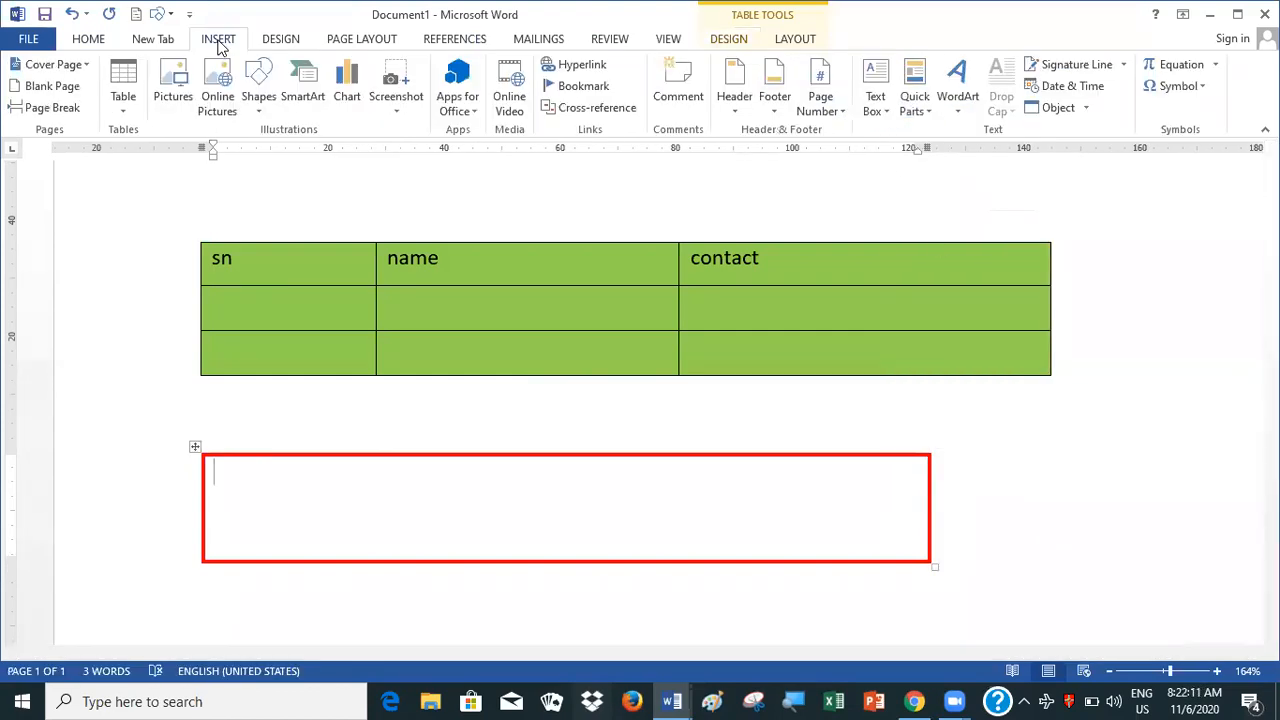
click(124, 112)
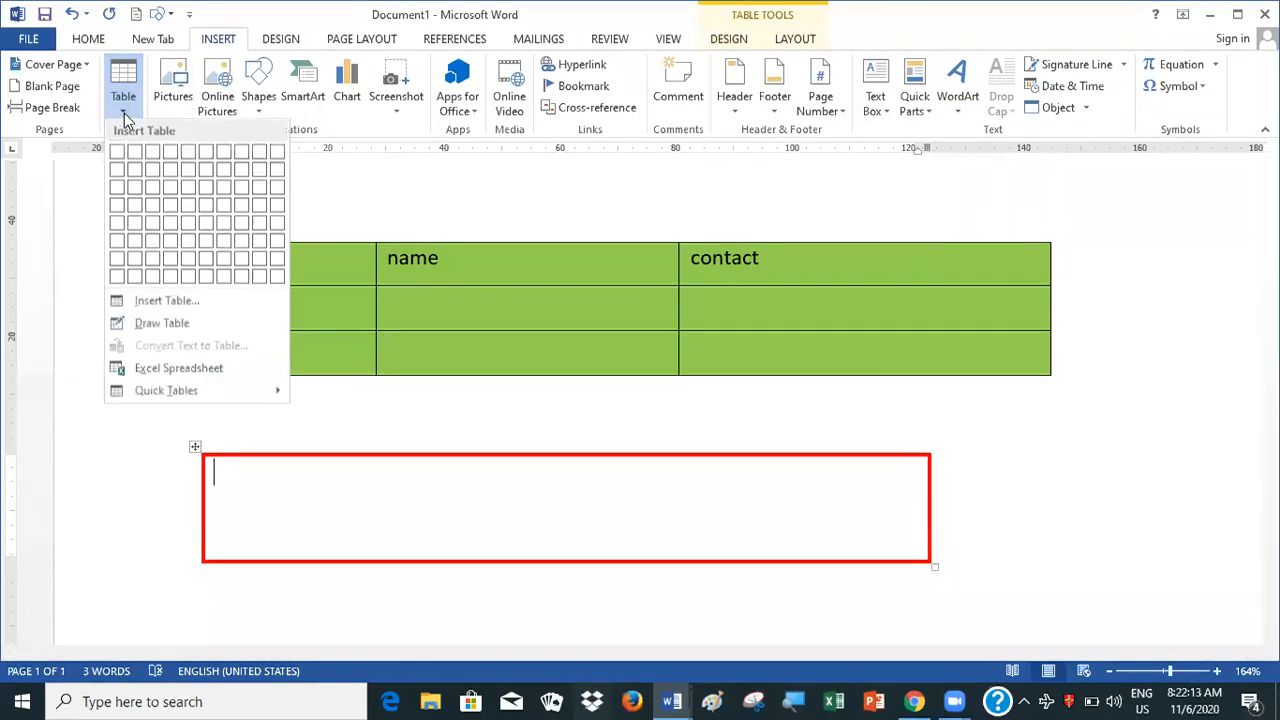
click(150, 323)
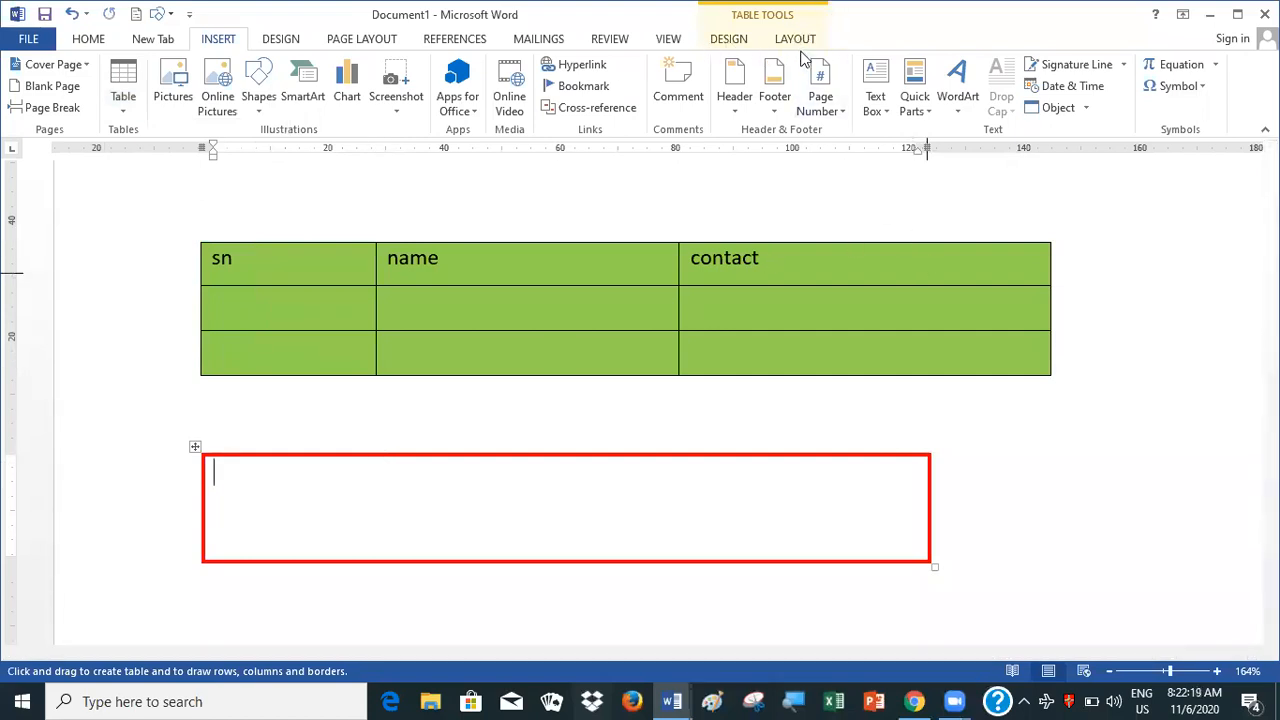
click(728, 39)
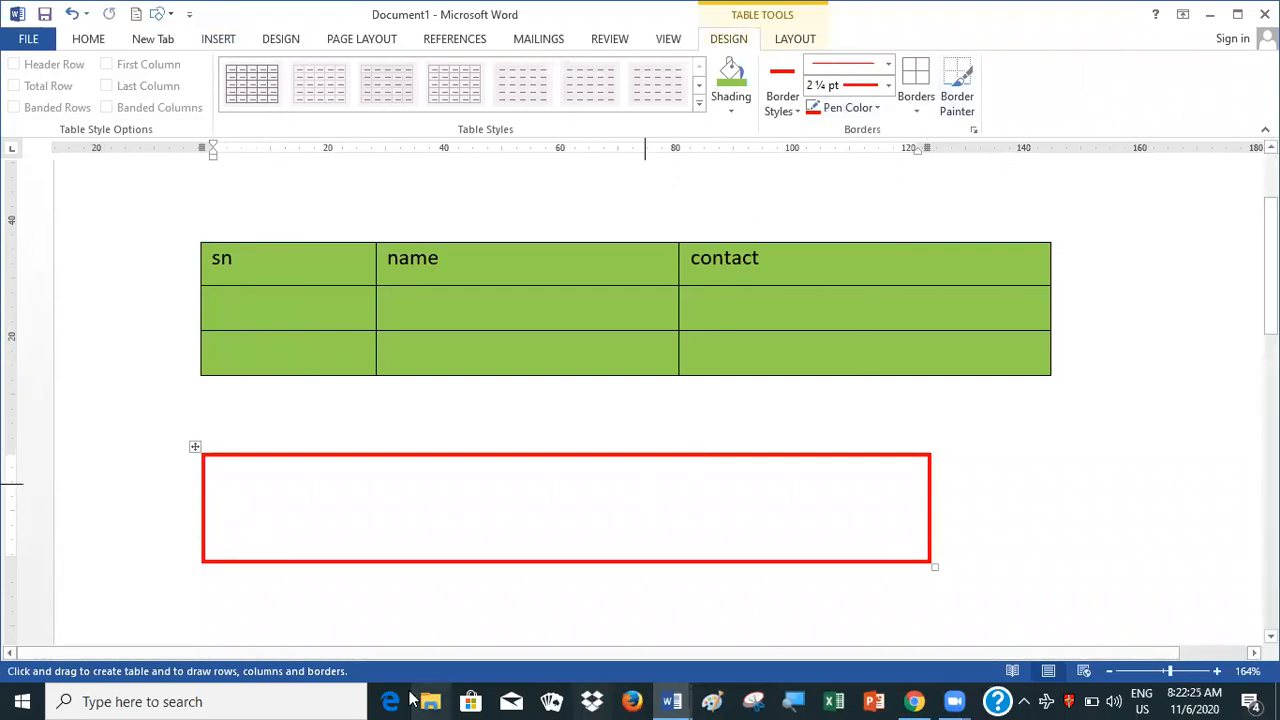
click(877, 107)
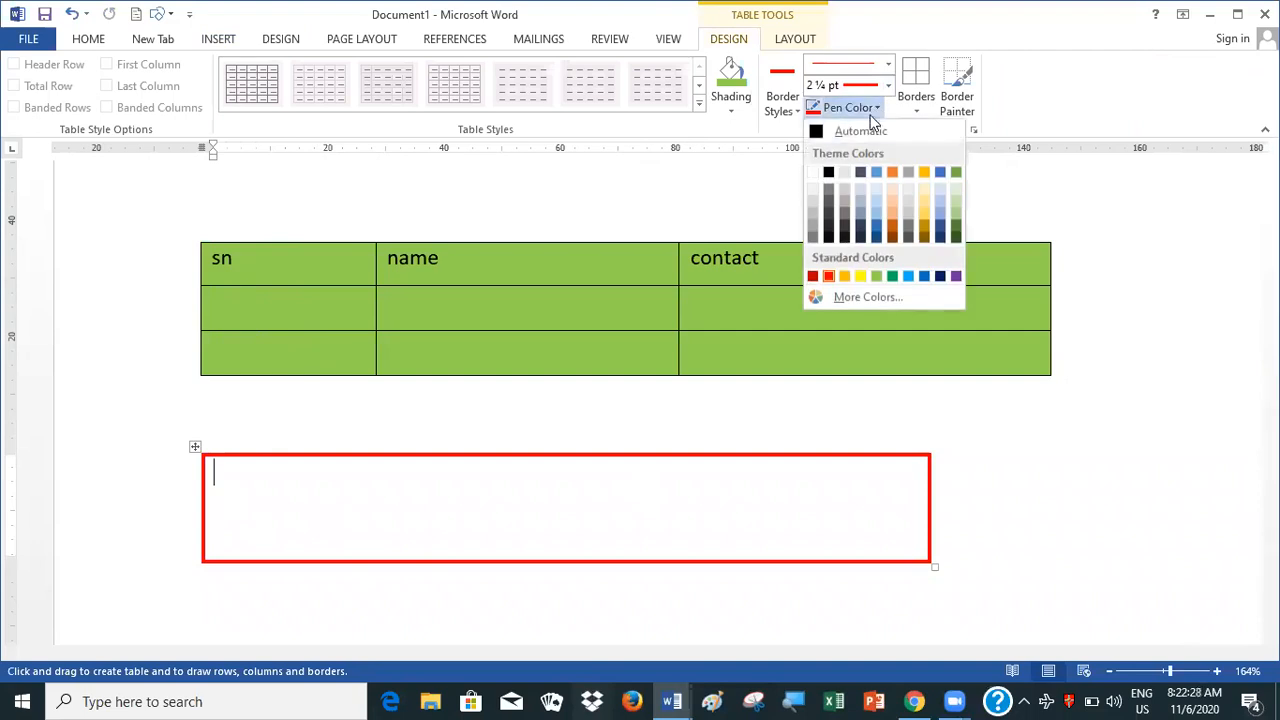
click(907, 277)
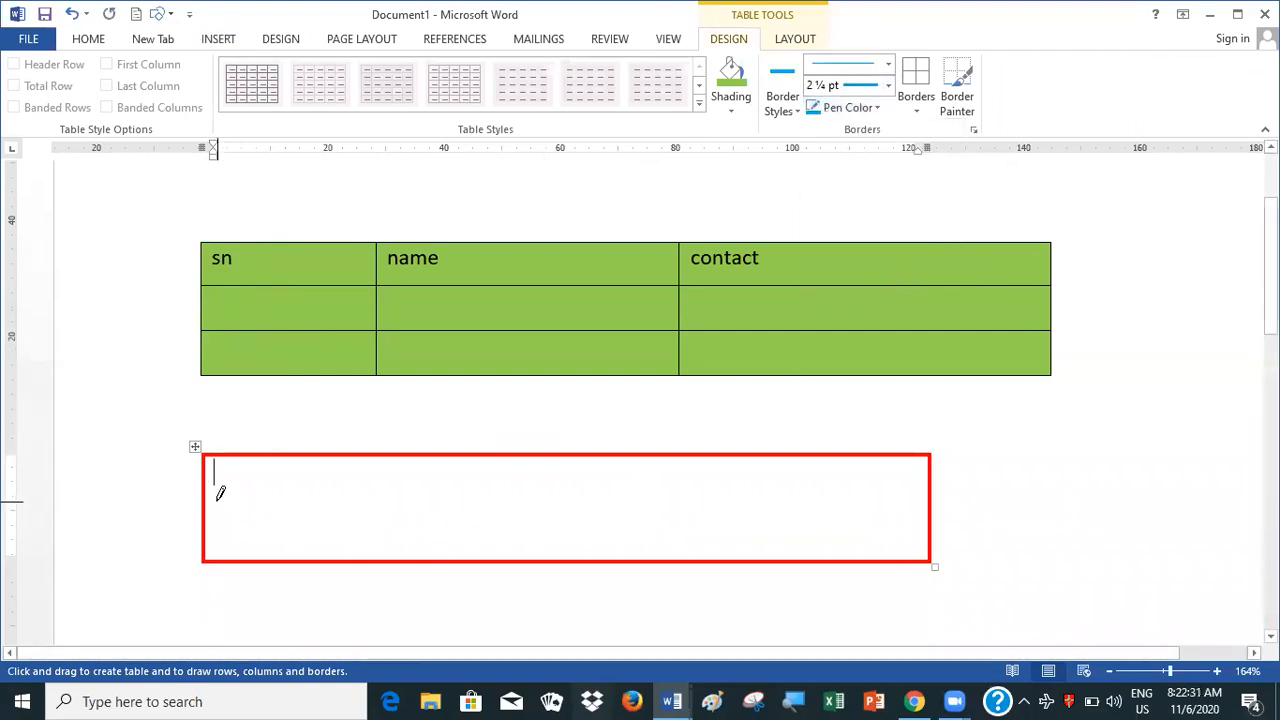
drag(208, 483, 866, 490)
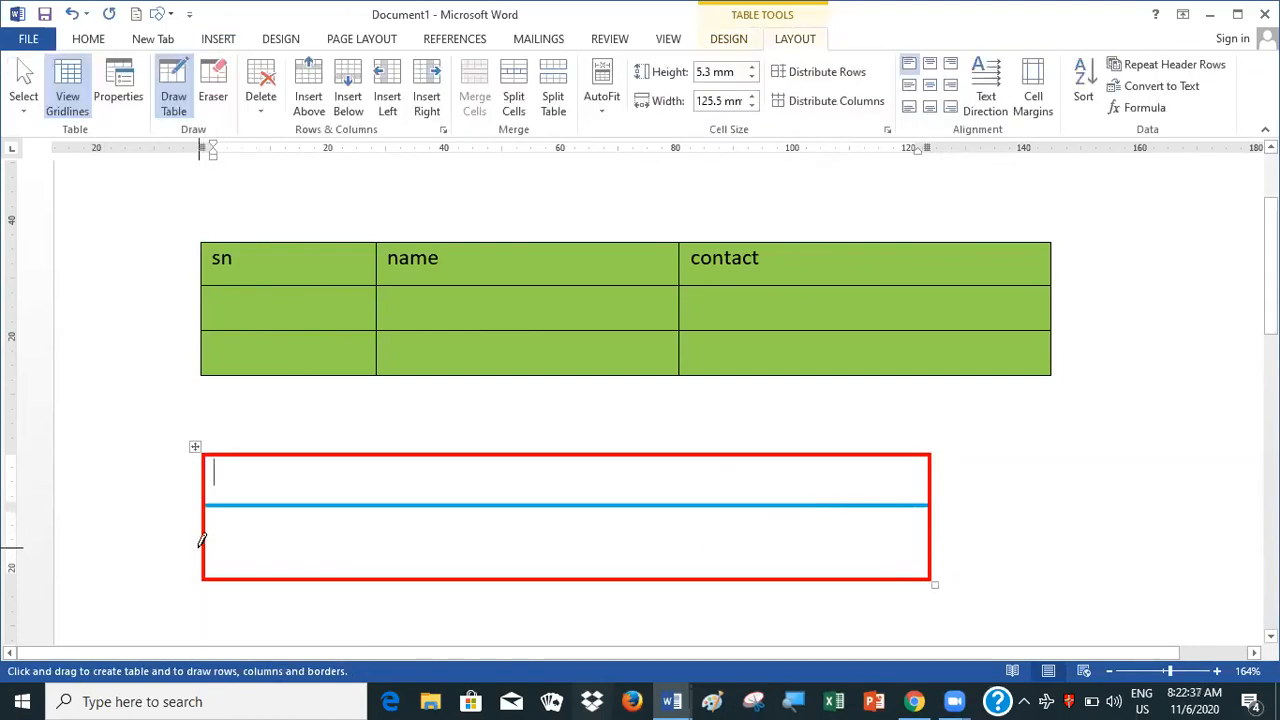
drag(206, 534, 835, 533)
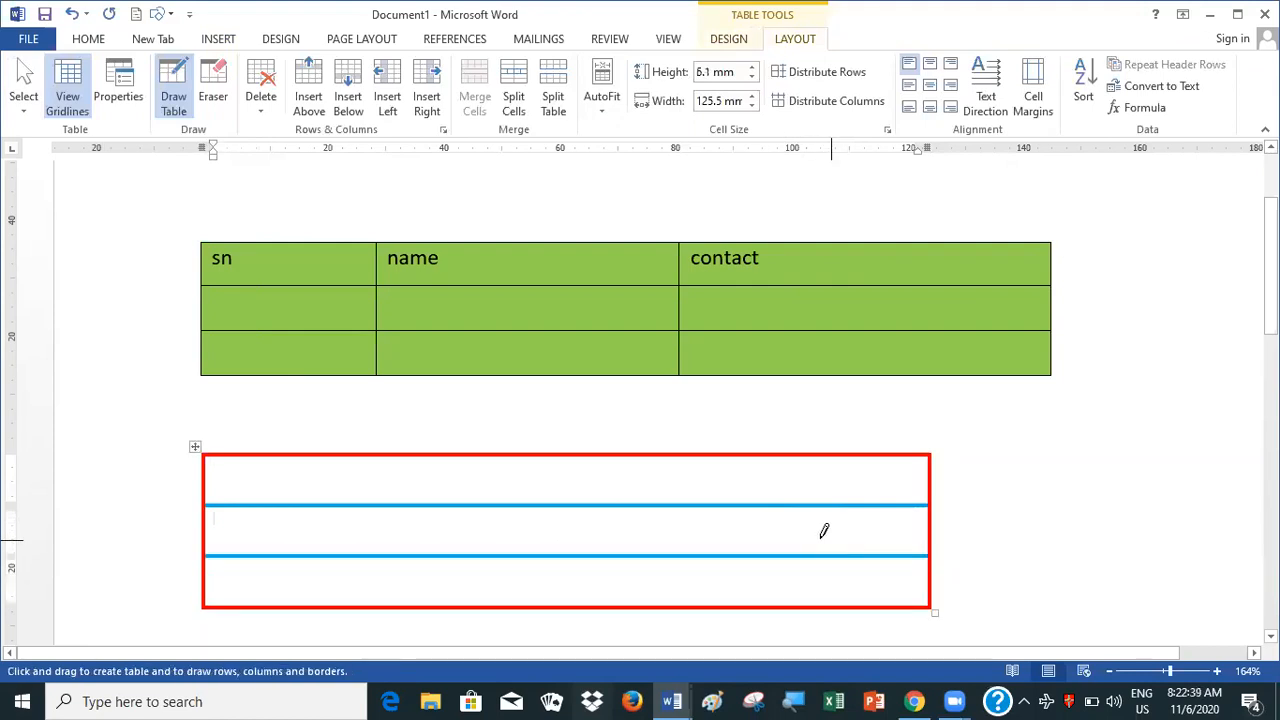
Draw three light blue vertical lines down through the red-bordered table to divide it into four columns
drag(383, 456, 383, 603)
drag(598, 457, 605, 577)
drag(783, 452, 792, 604)
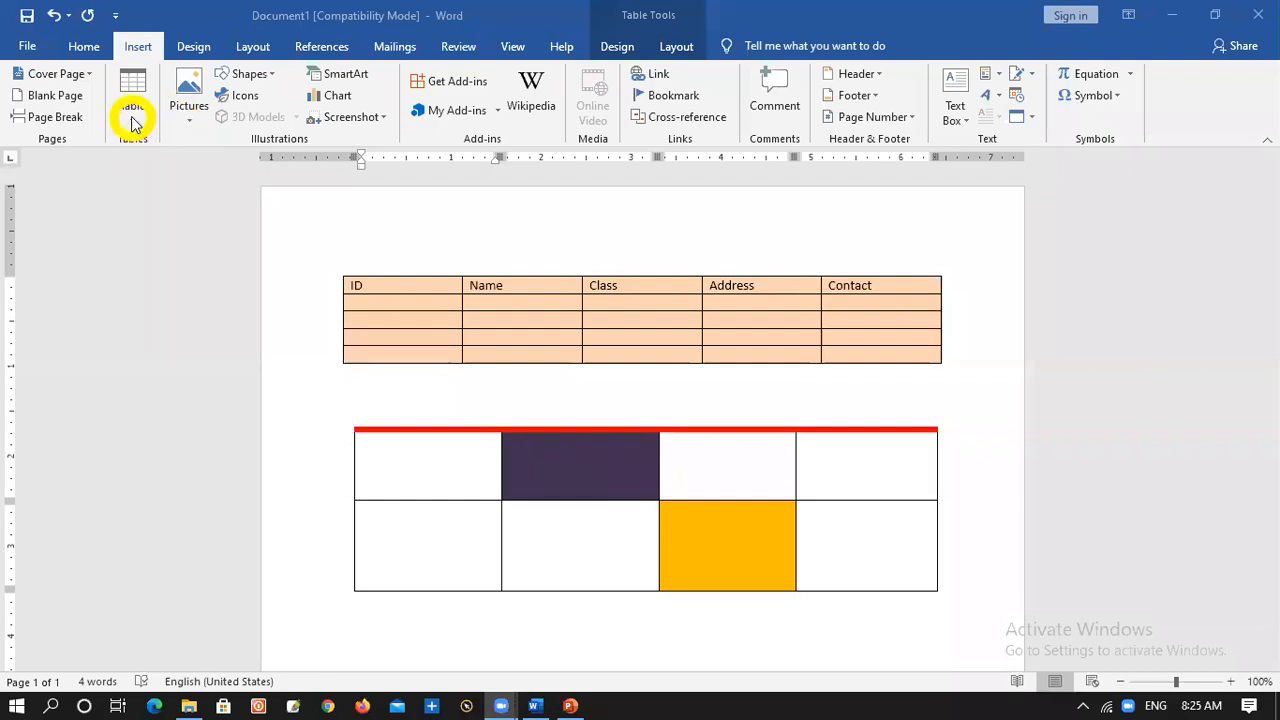
click(133, 115)
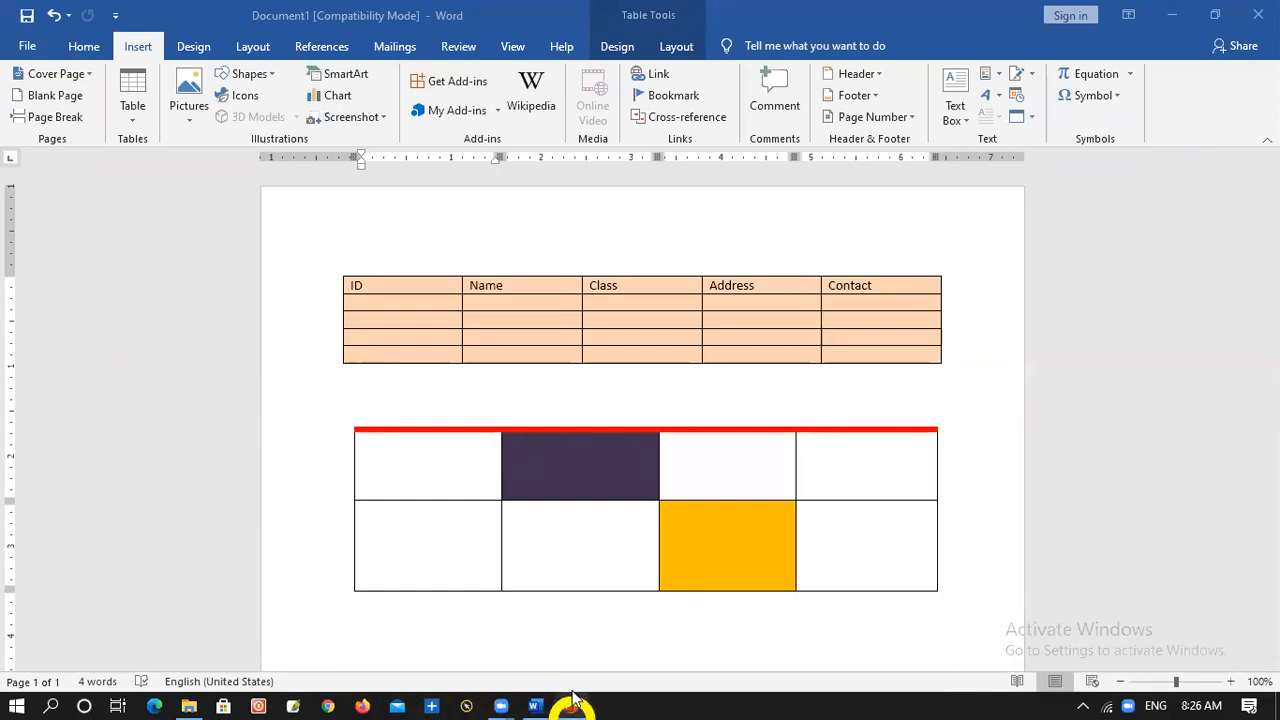
mouse_move(503, 698)
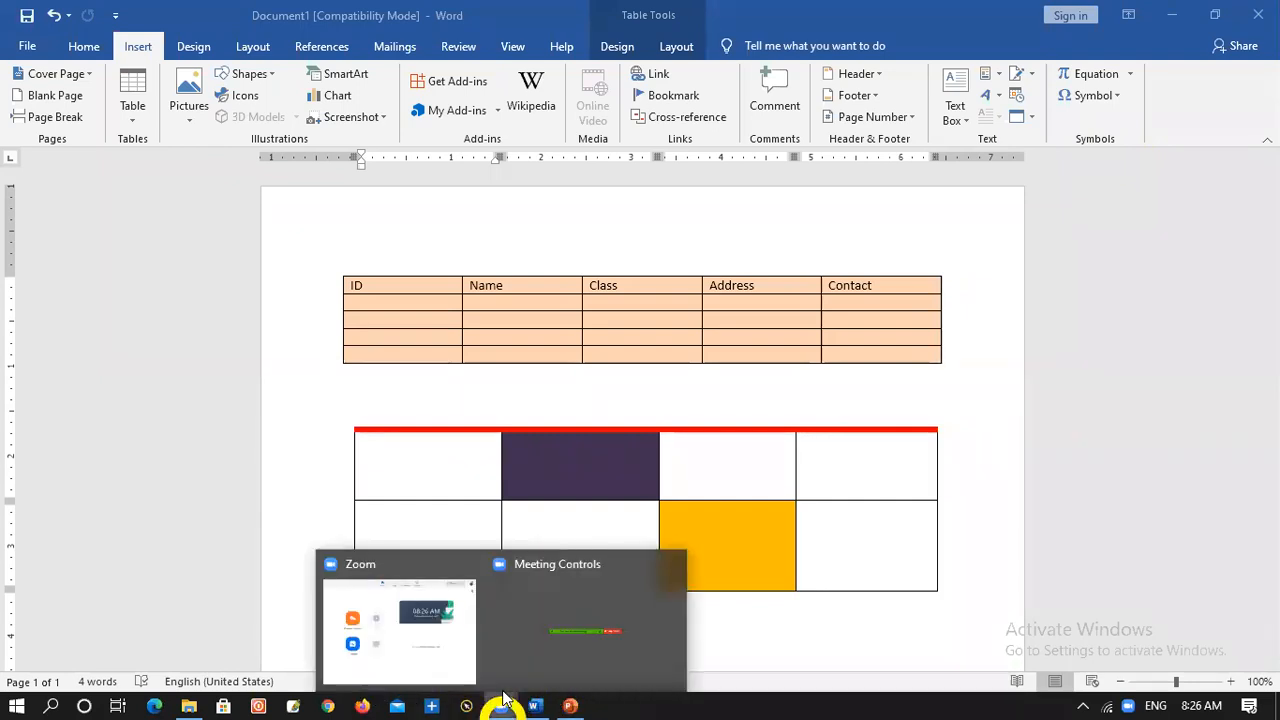
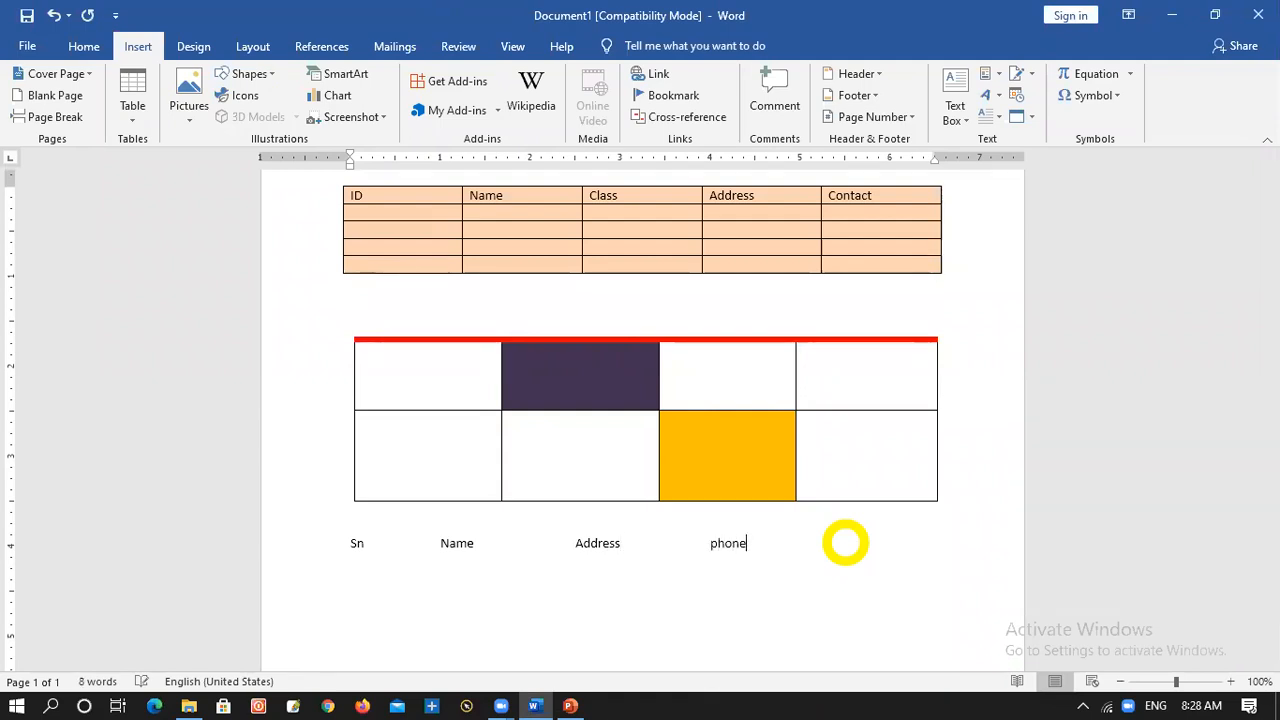
Add a data line under the Sn, Name, Address and phone headings: 1, the person's name, address and phone number, separated by tabs
key(Return)
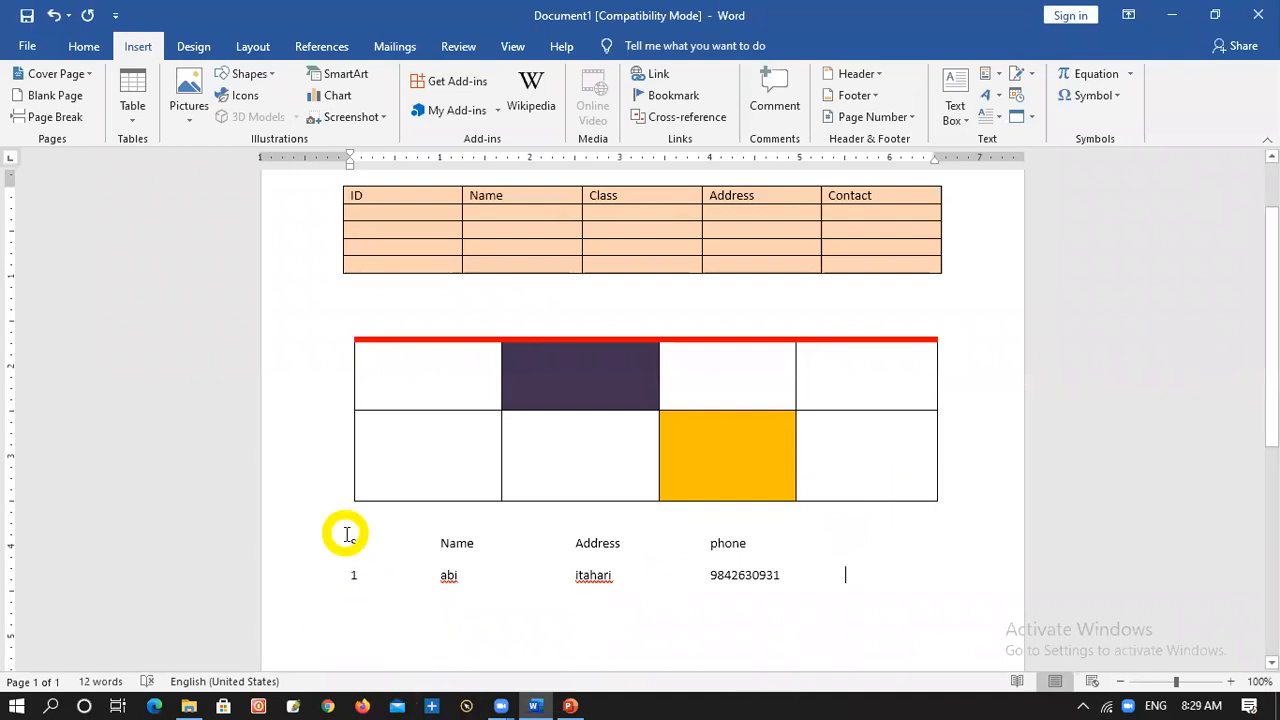
Try to convert the heading line and data line into a 3-column table separated at tabs, and undo the conversion
drag(346, 543, 850, 580)
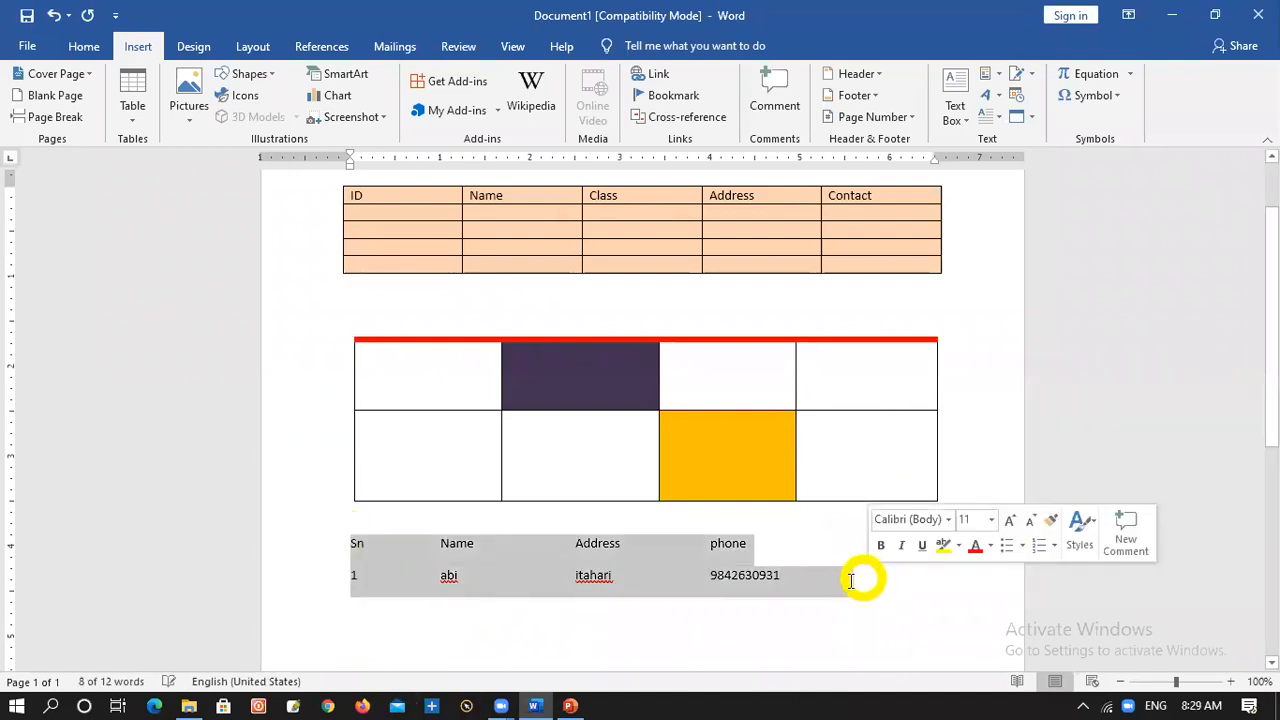
click(800, 590)
drag(353, 545, 771, 577)
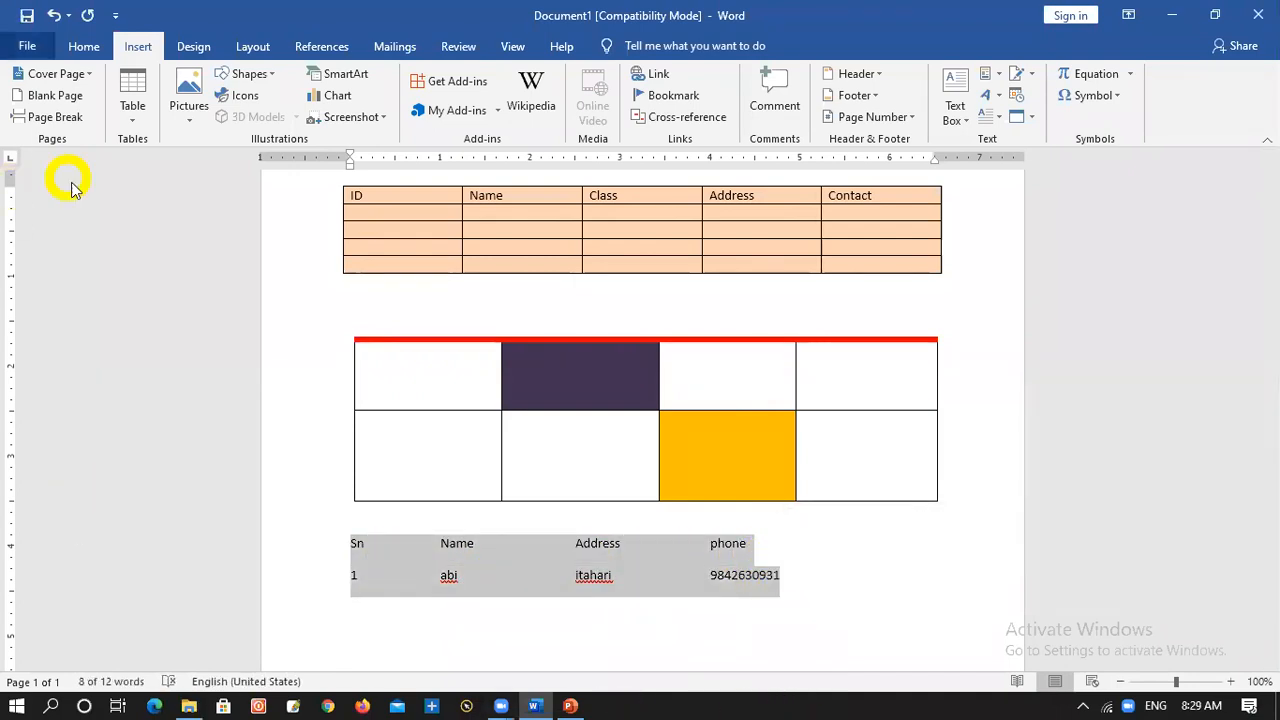
click(128, 112)
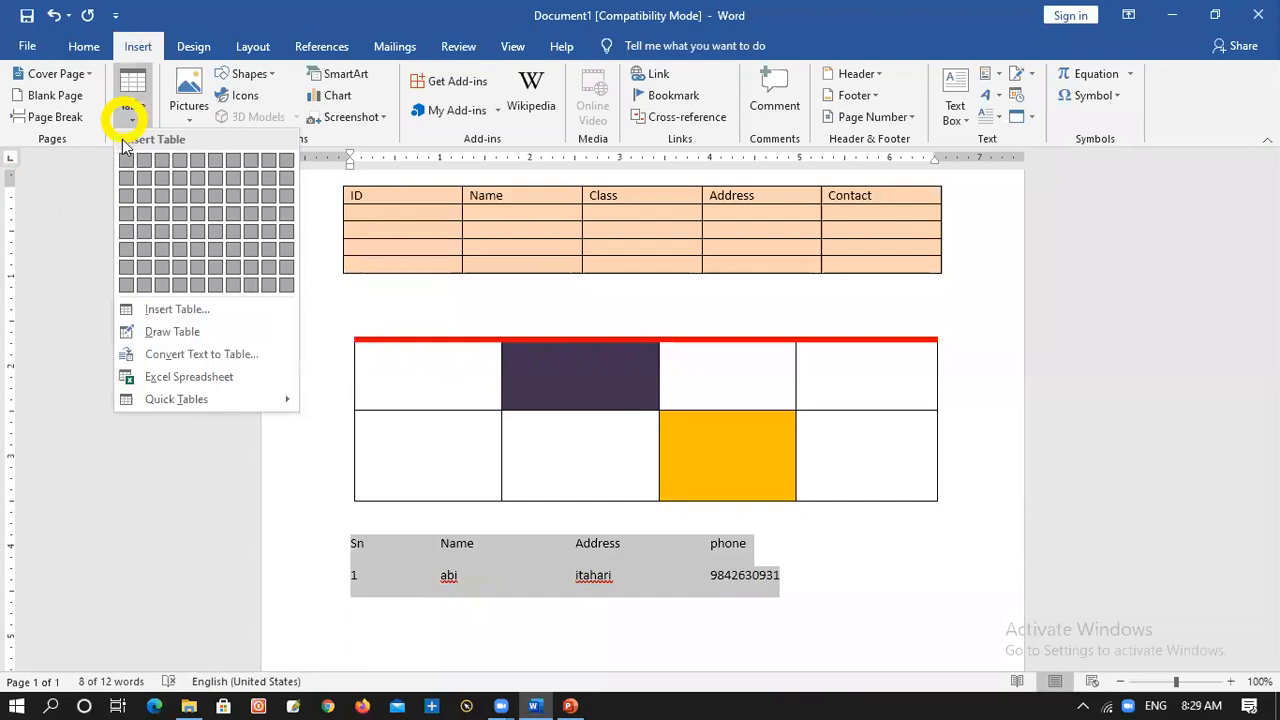
click(163, 356)
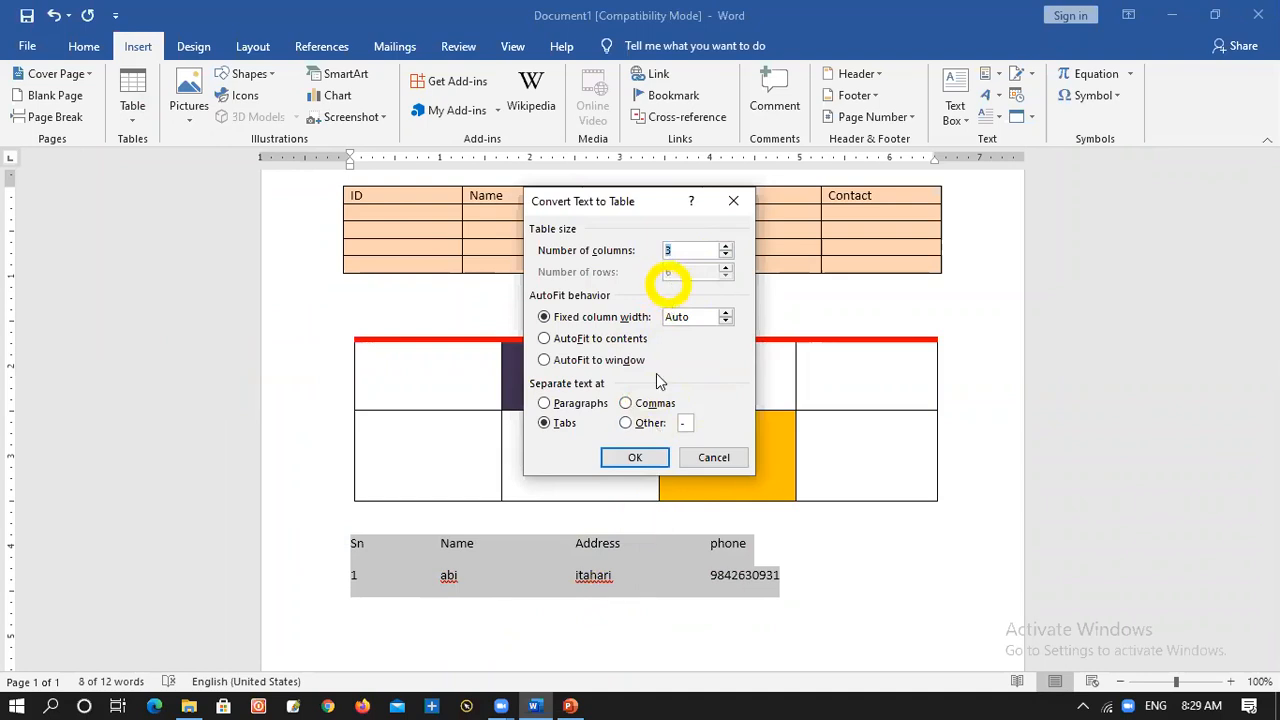
click(632, 459)
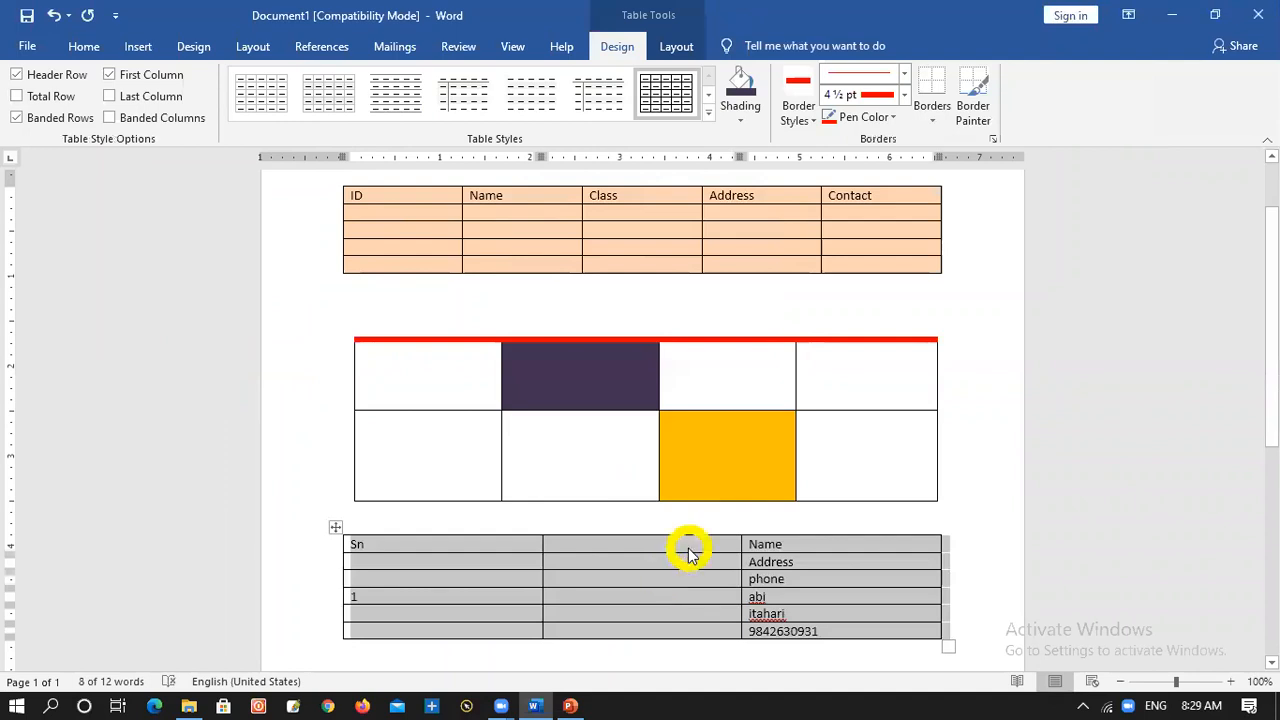
key(ctrl+z)
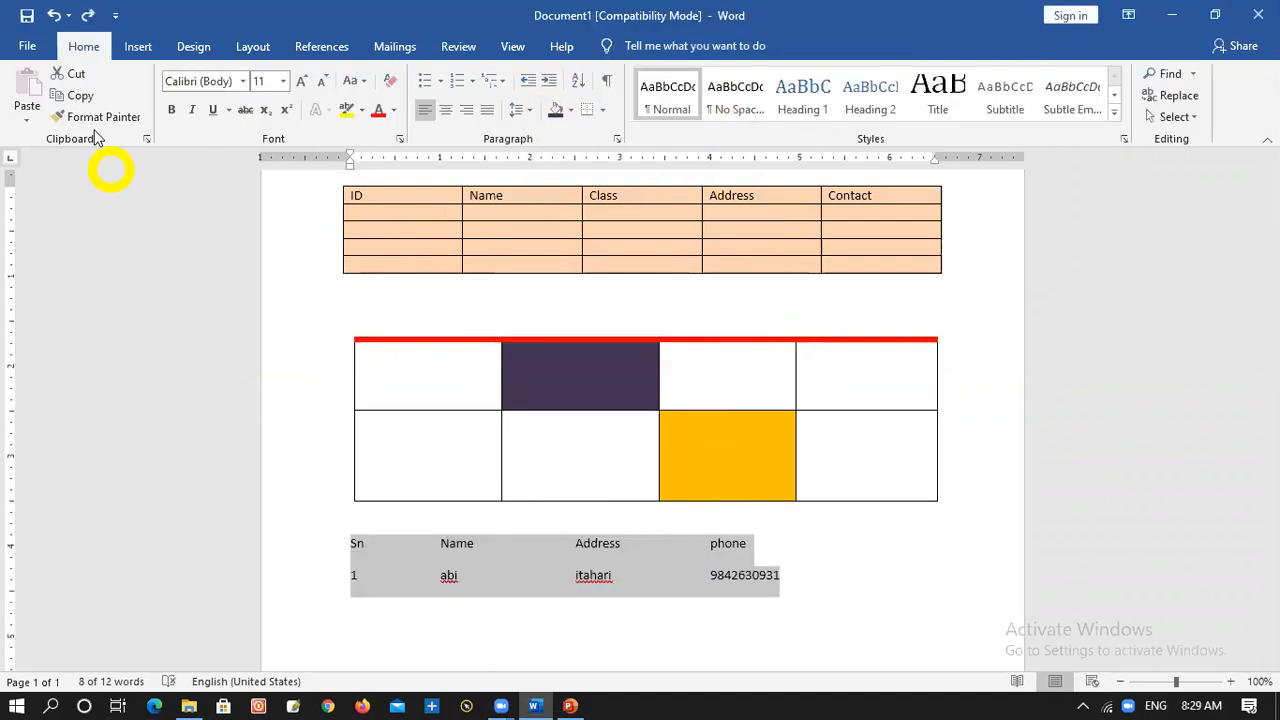
Try to convert the two text lines into a 4-column table separated at paragraphs, and undo the conversion
click(141, 52)
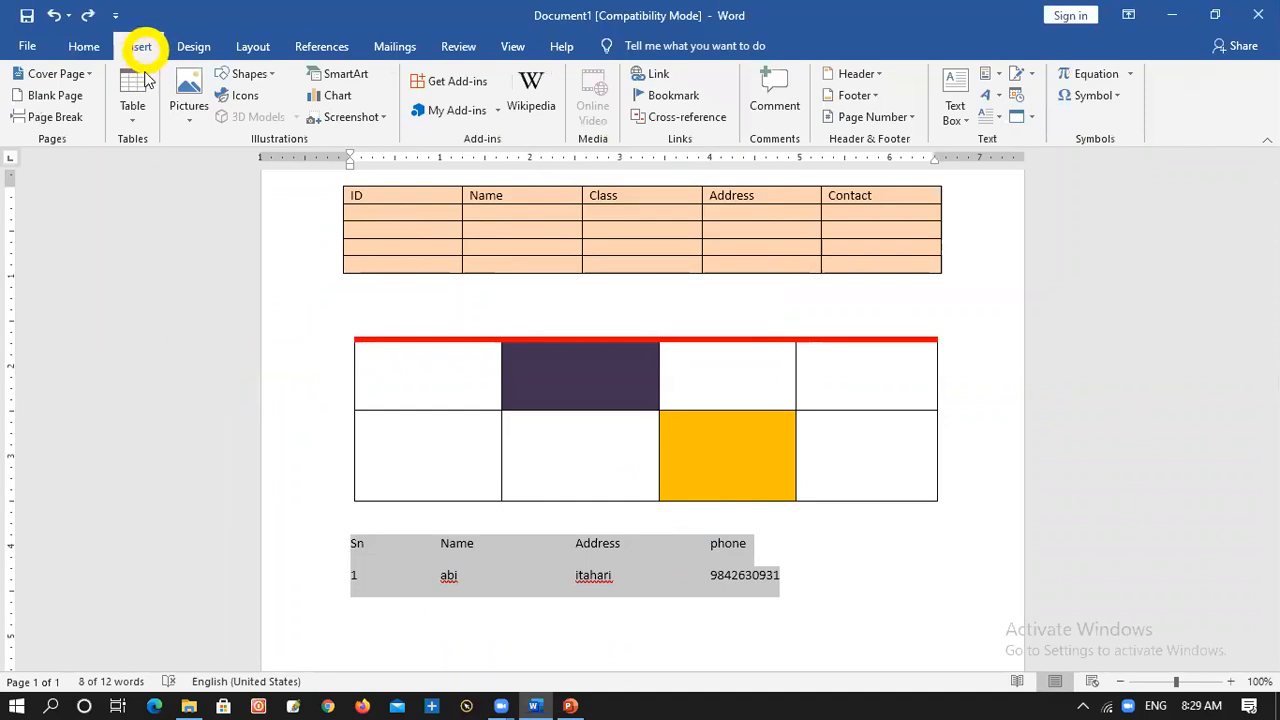
click(133, 112)
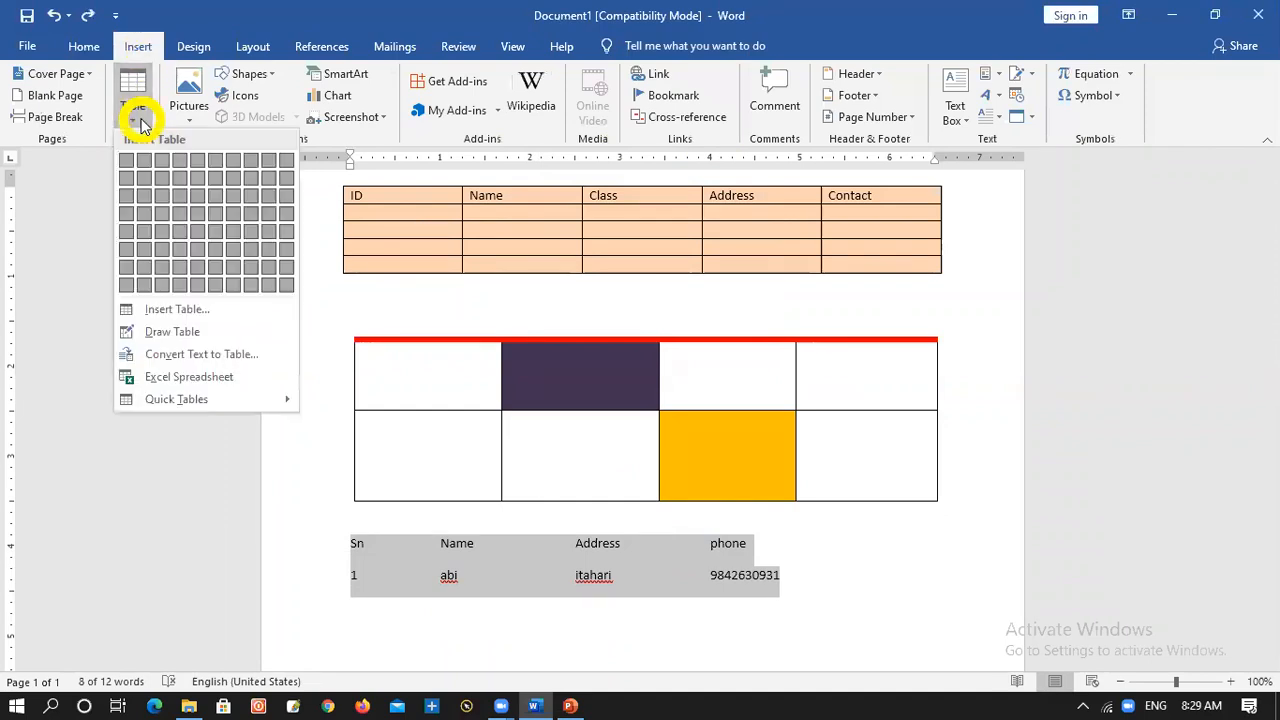
click(218, 356)
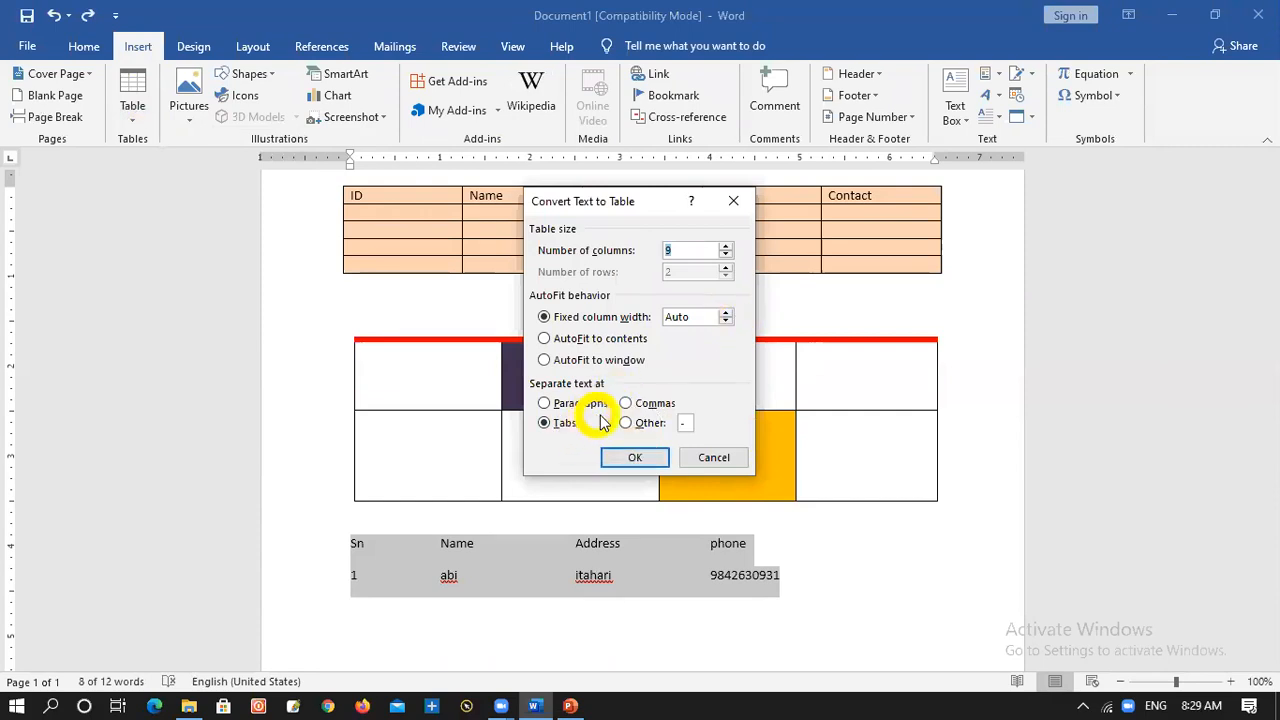
click(544, 403)
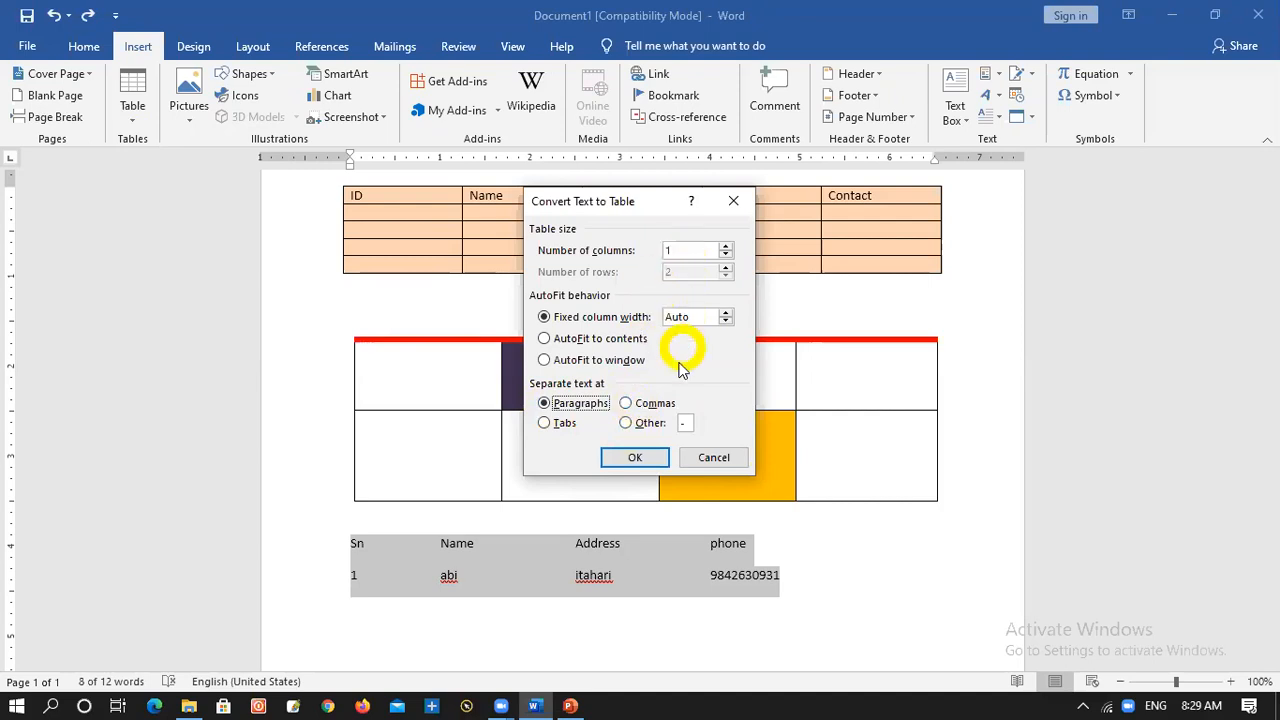
click(726, 247)
click(726, 247)
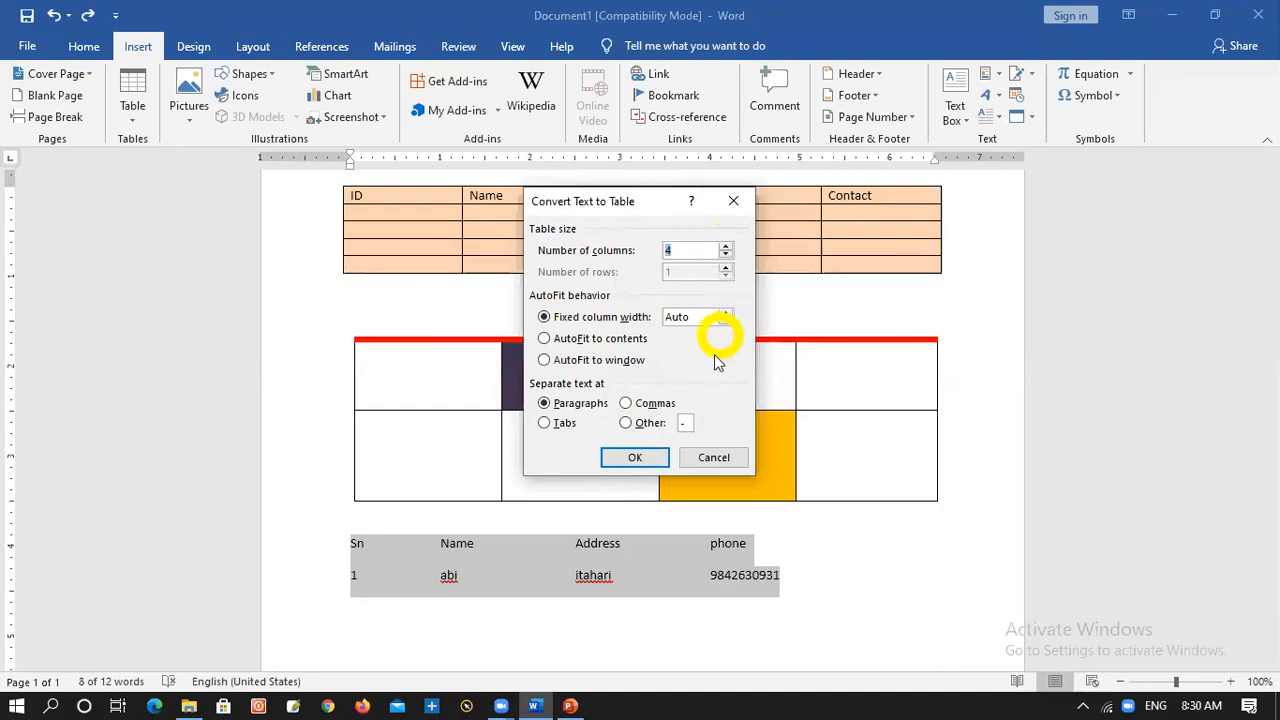
click(627, 462)
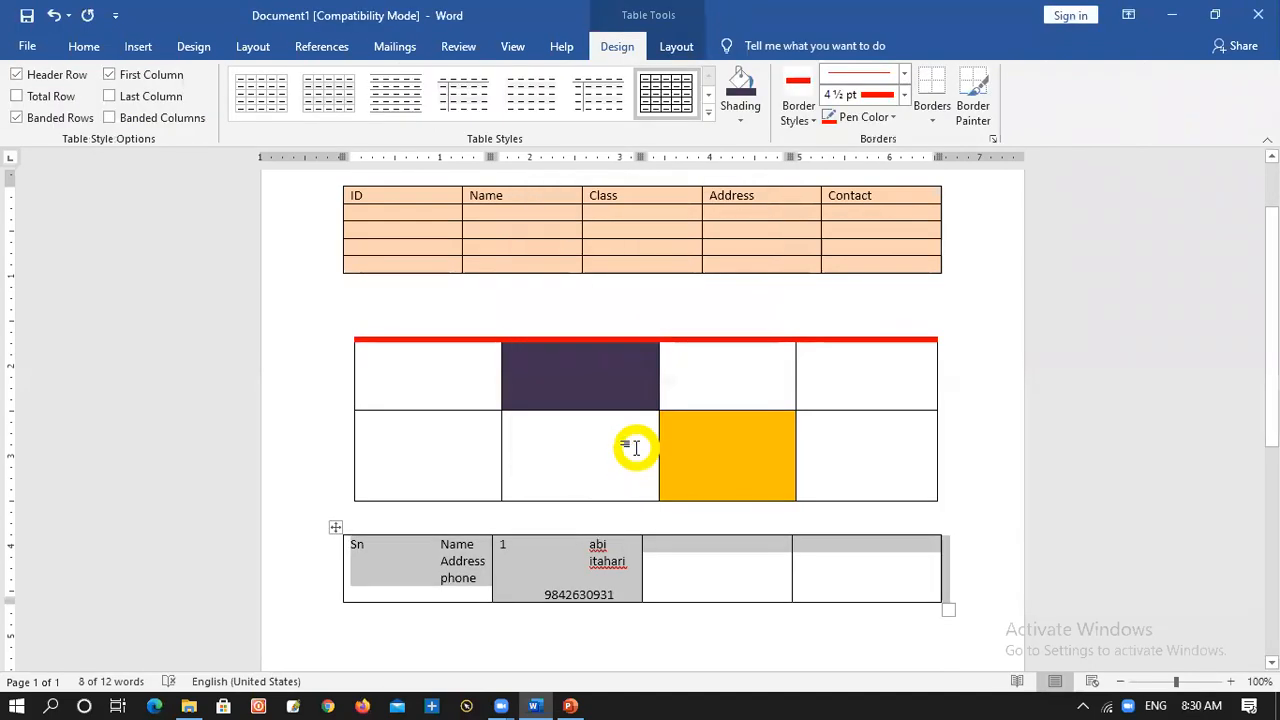
key(ctrl+z)
Replace the tabs between Sn, Name, Address and phone in the heading line with single spaces
click(440, 541)
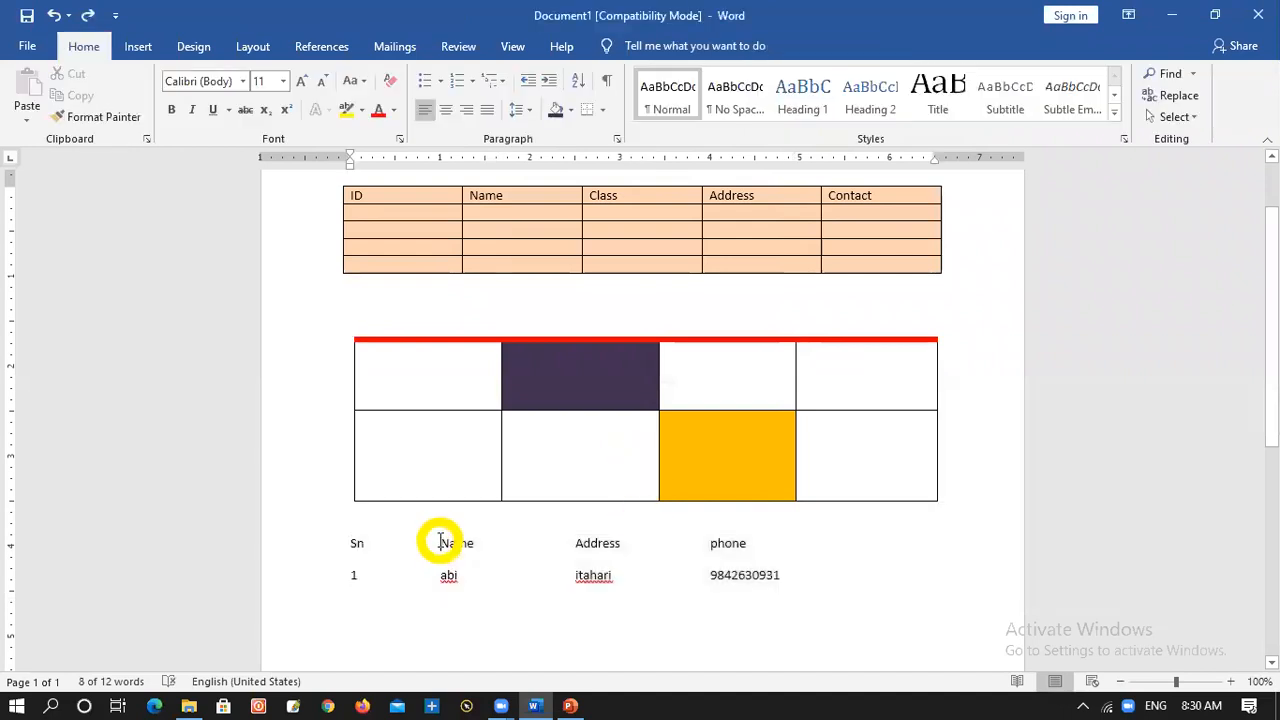
key(BackSpace)
key(BackSpace)
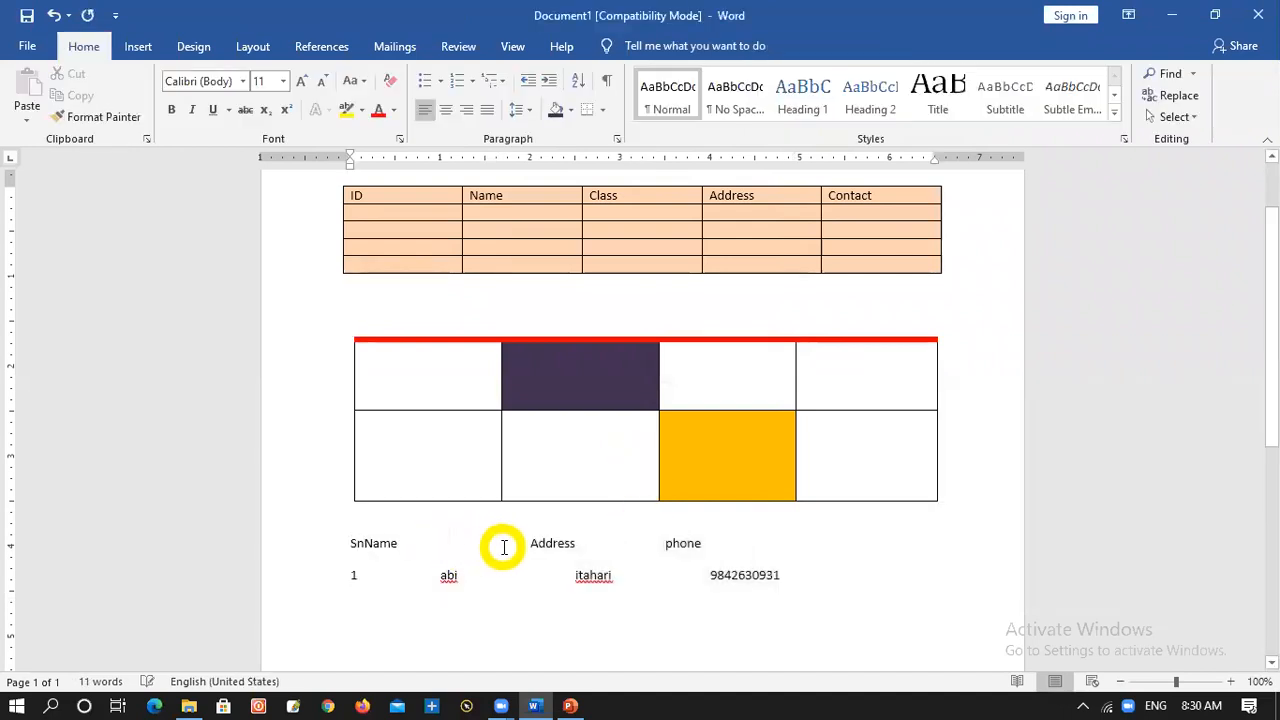
key(space)
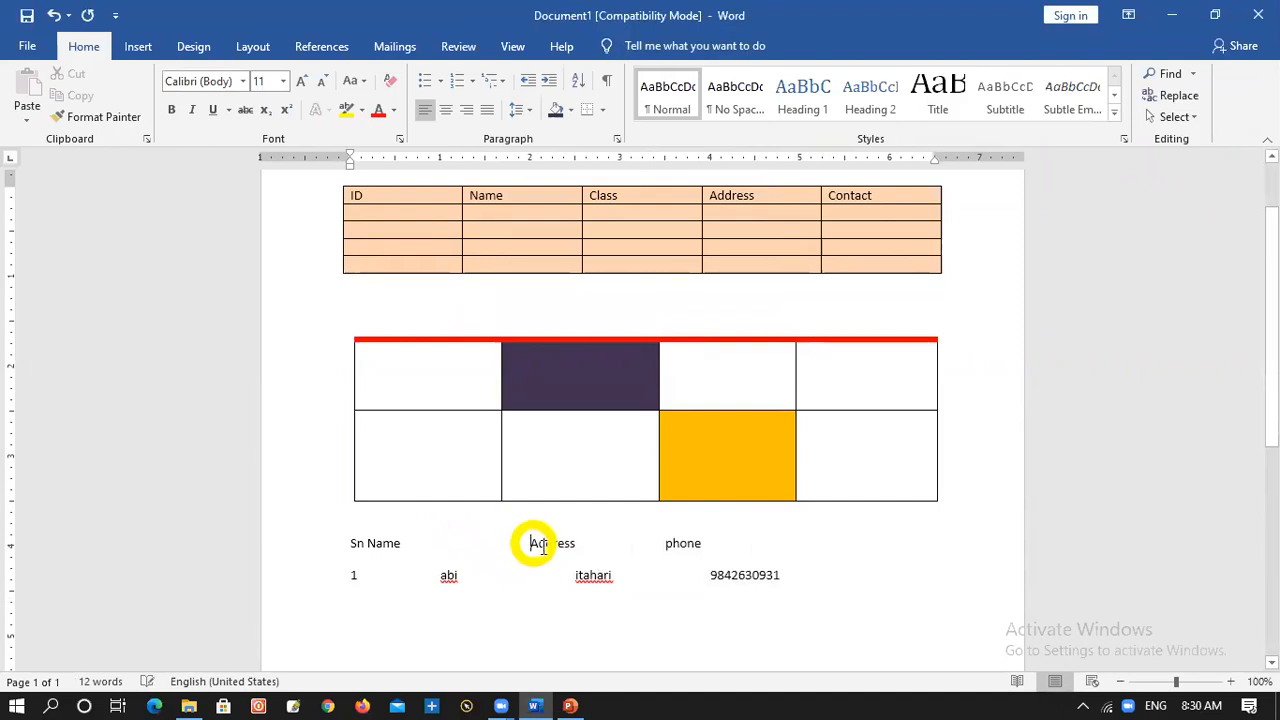
key(BackSpace)
key(BackSpace)
key(BackSpace)
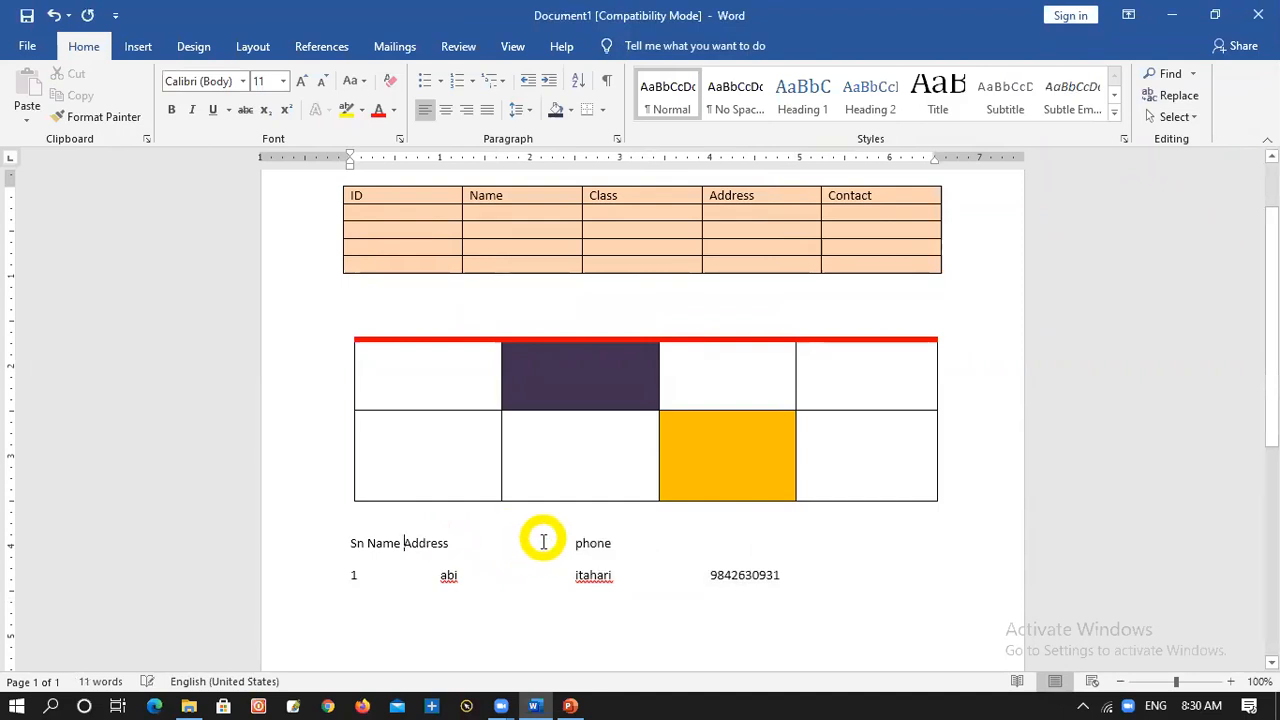
click(575, 544)
key(BackSpace)
key(BackSpace)
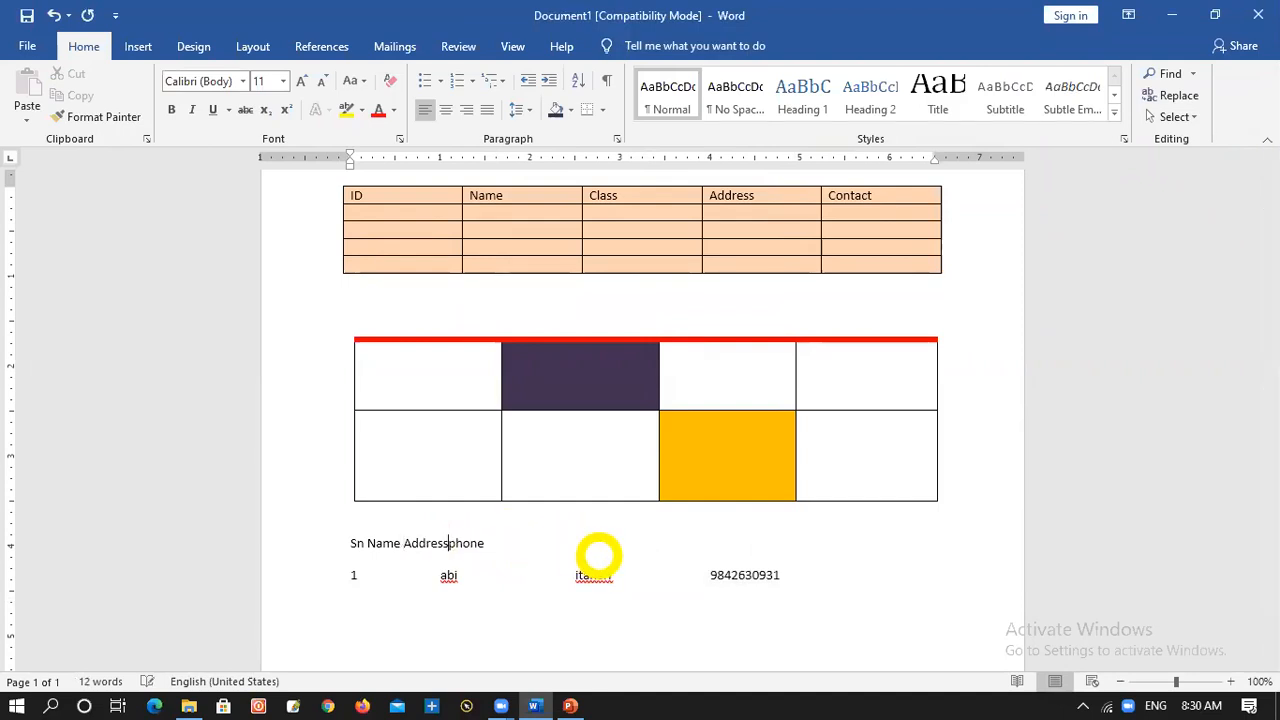
Replace the tabs between the serial number, name, address and phone number in the data line with single spaces
click(442, 575)
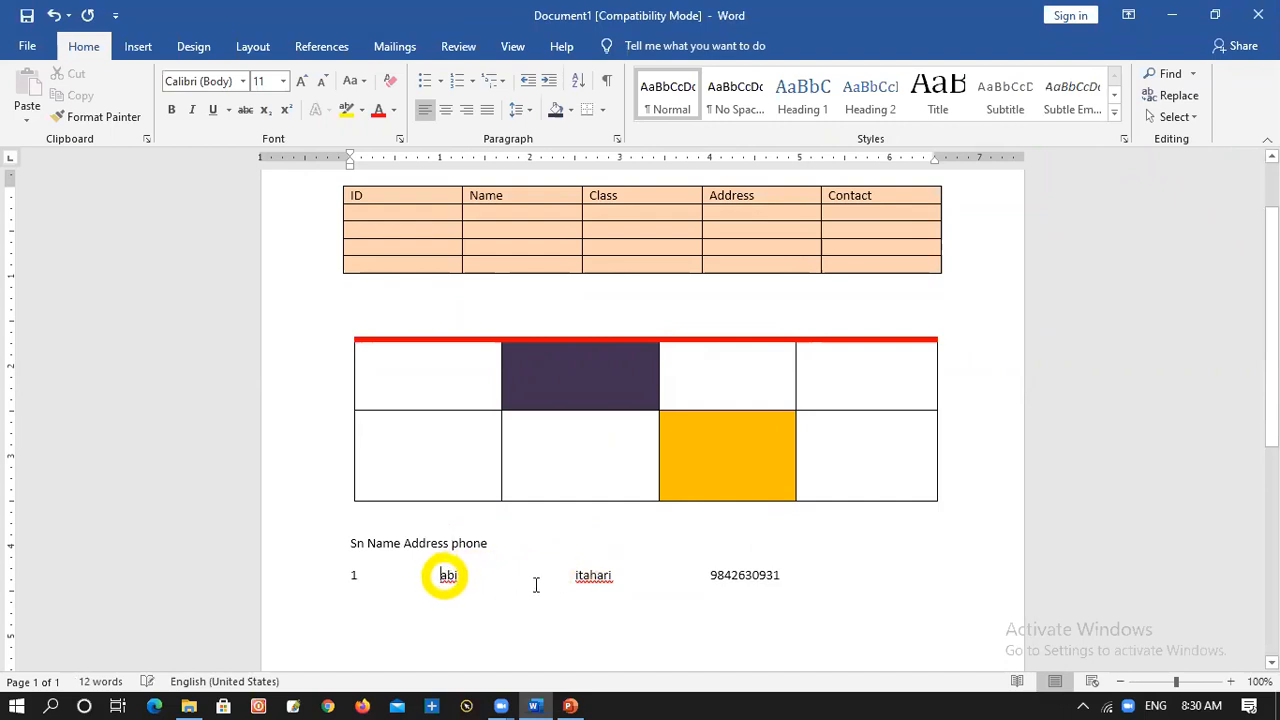
key(BackSpace)
key(BackSpace)
click(486, 577)
key(BackSpace)
key(BackSpace)
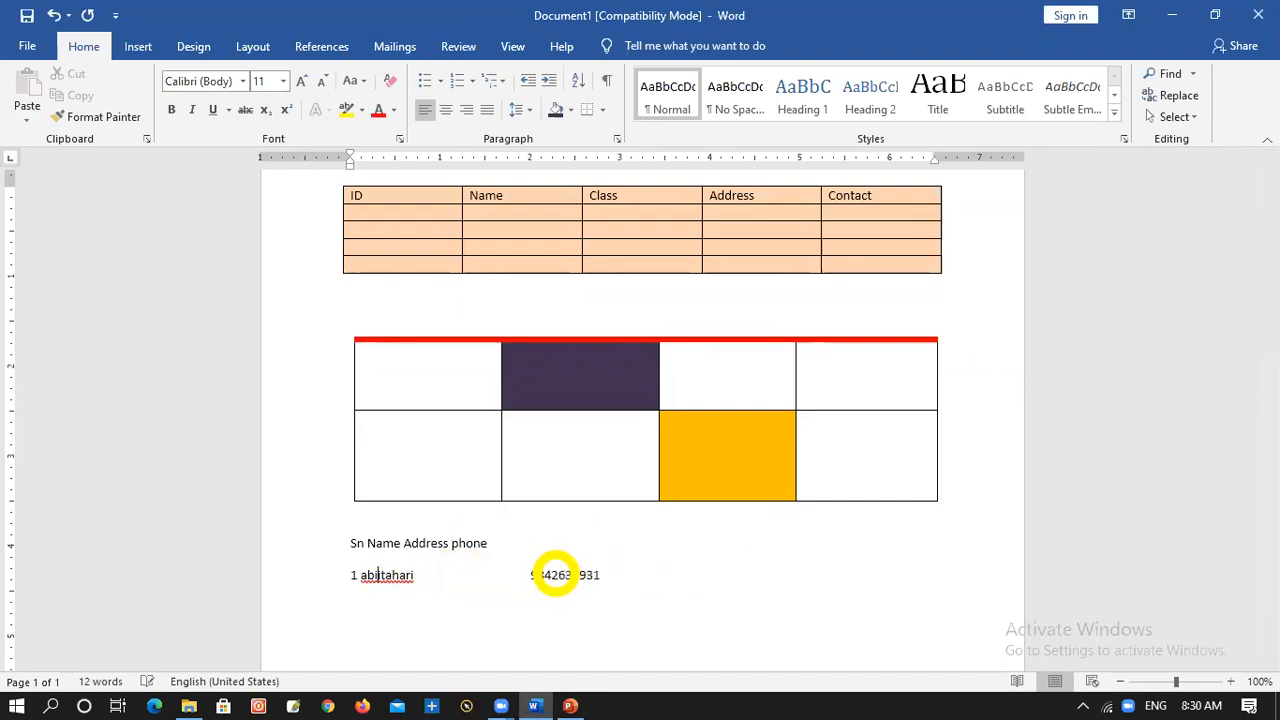
click(531, 575)
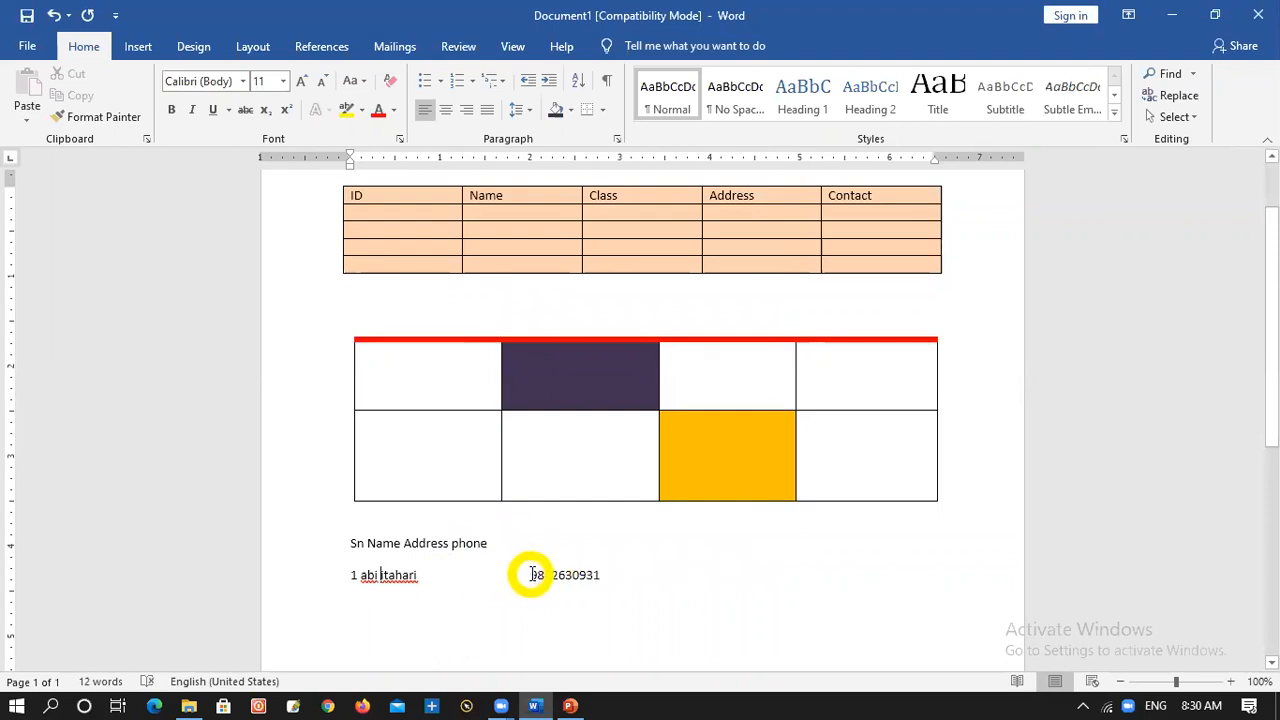
key(BackSpace)
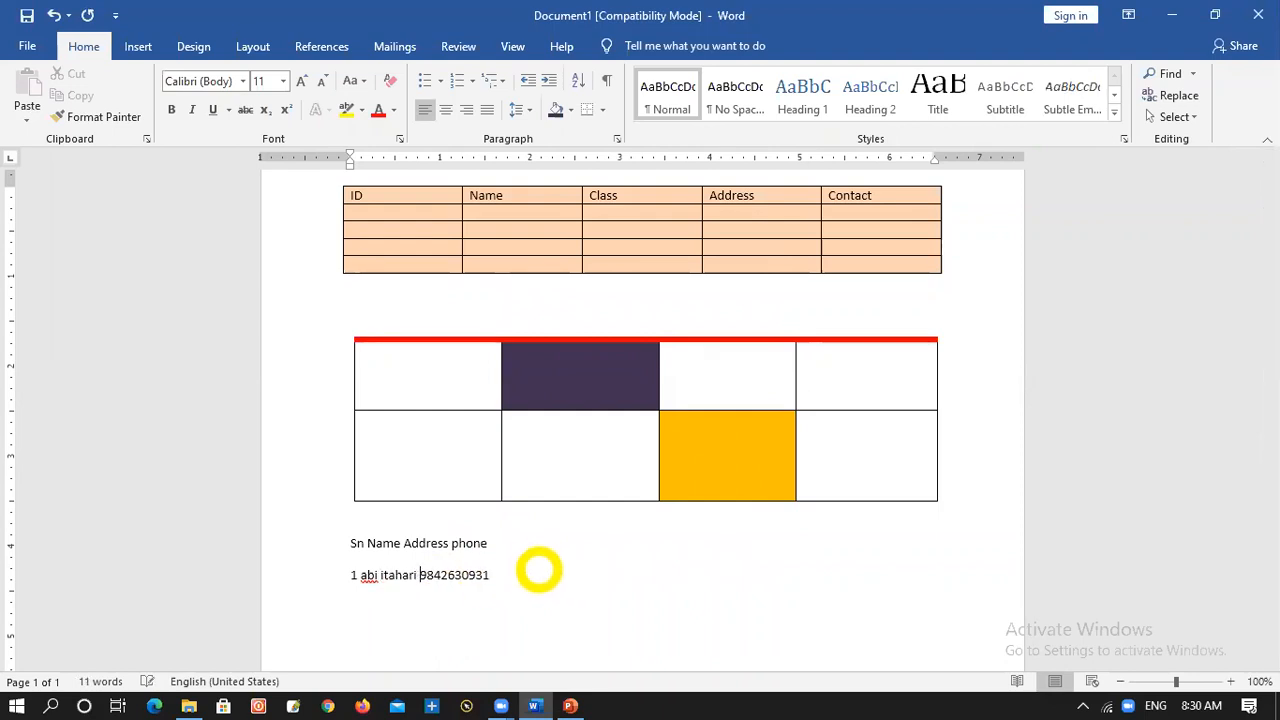
Try converting the two space-separated lines into a 1-column table separated at paragraphs with automatic fixed column width, and undo the conversion
drag(350, 543, 506, 603)
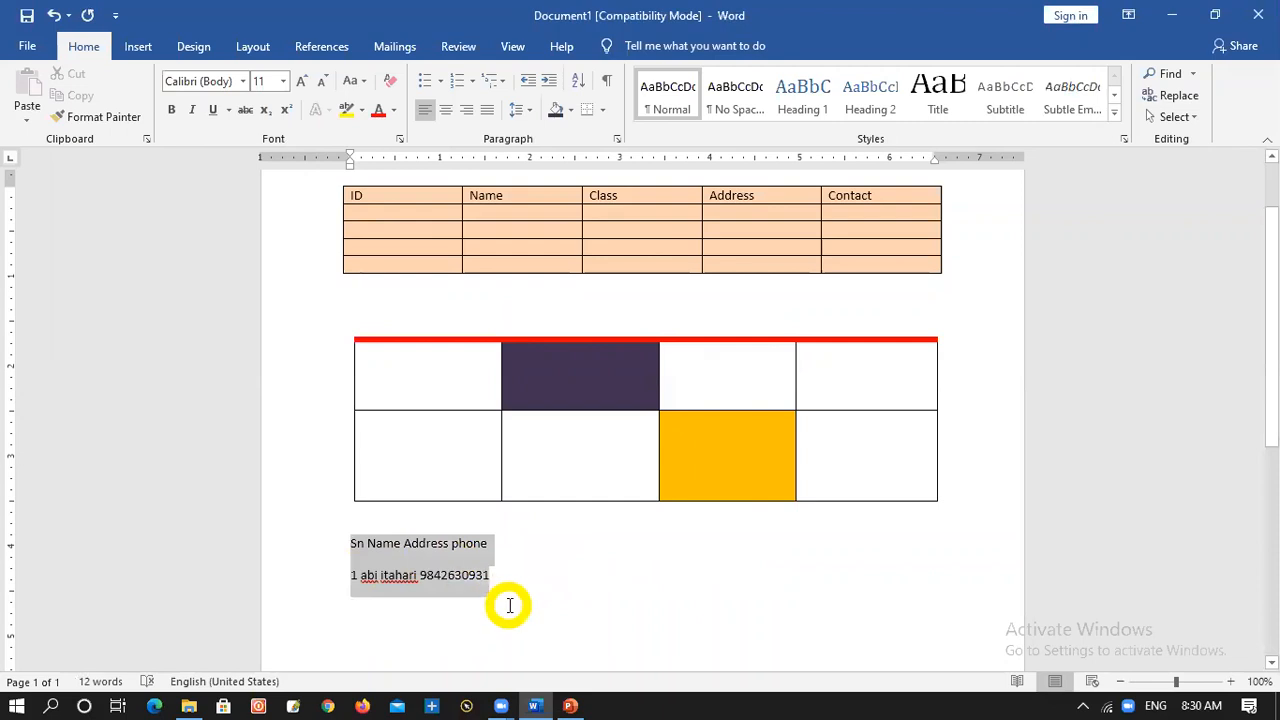
click(140, 47)
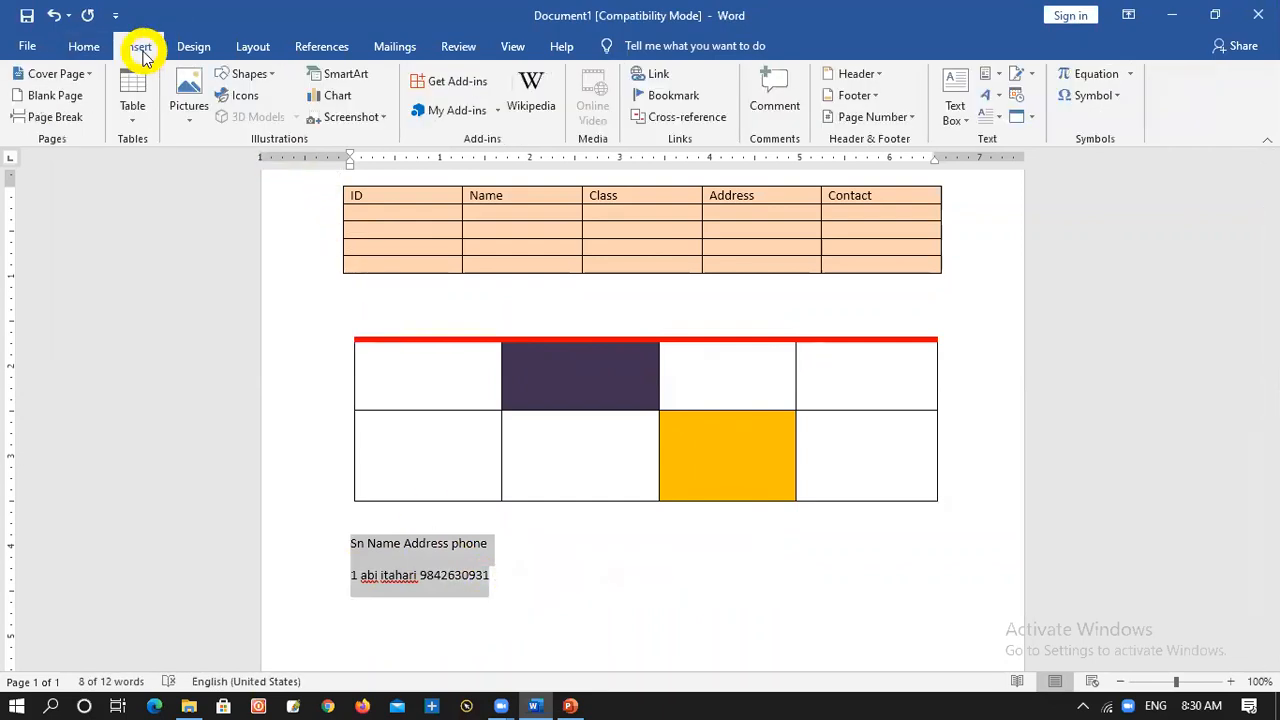
click(132, 115)
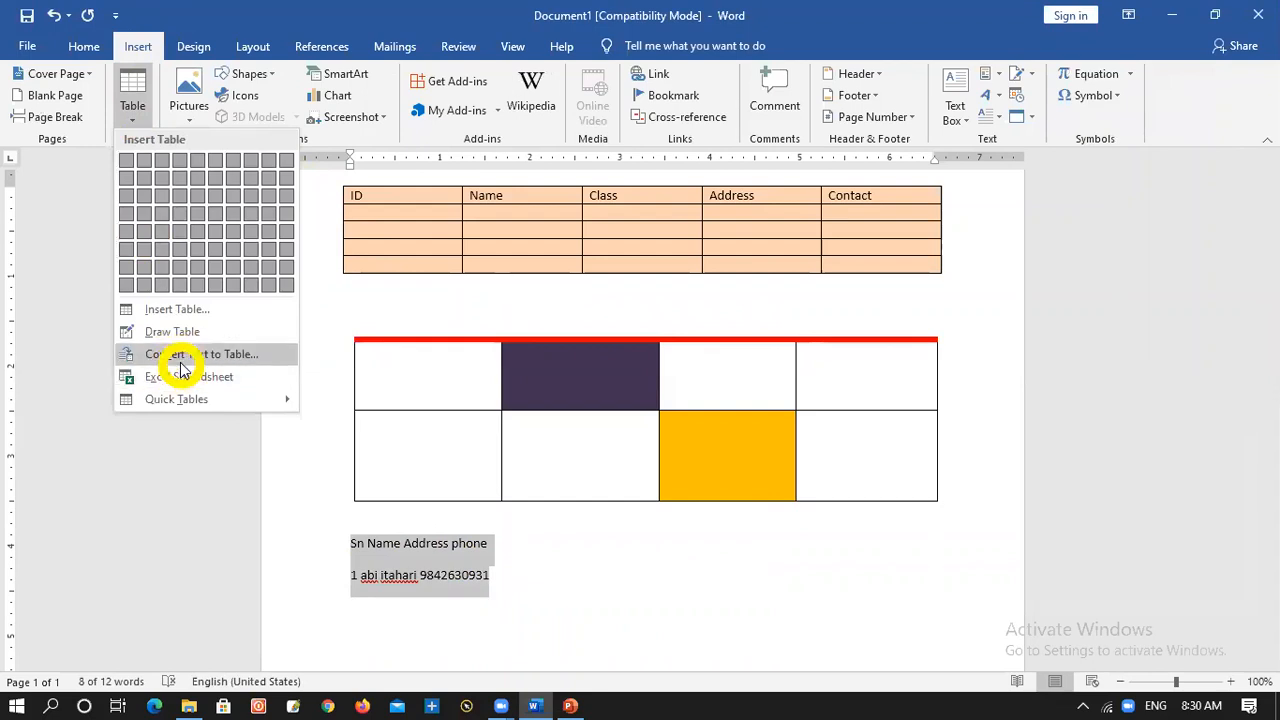
click(181, 360)
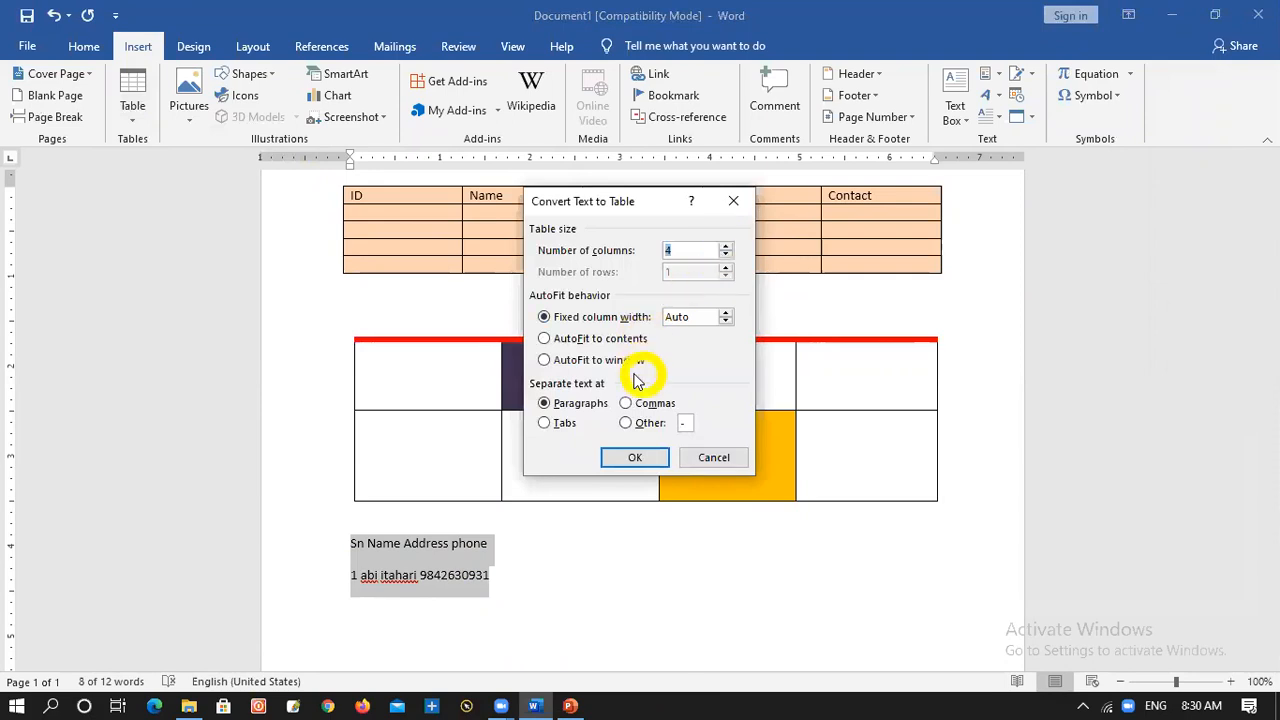
click(617, 342)
click(595, 362)
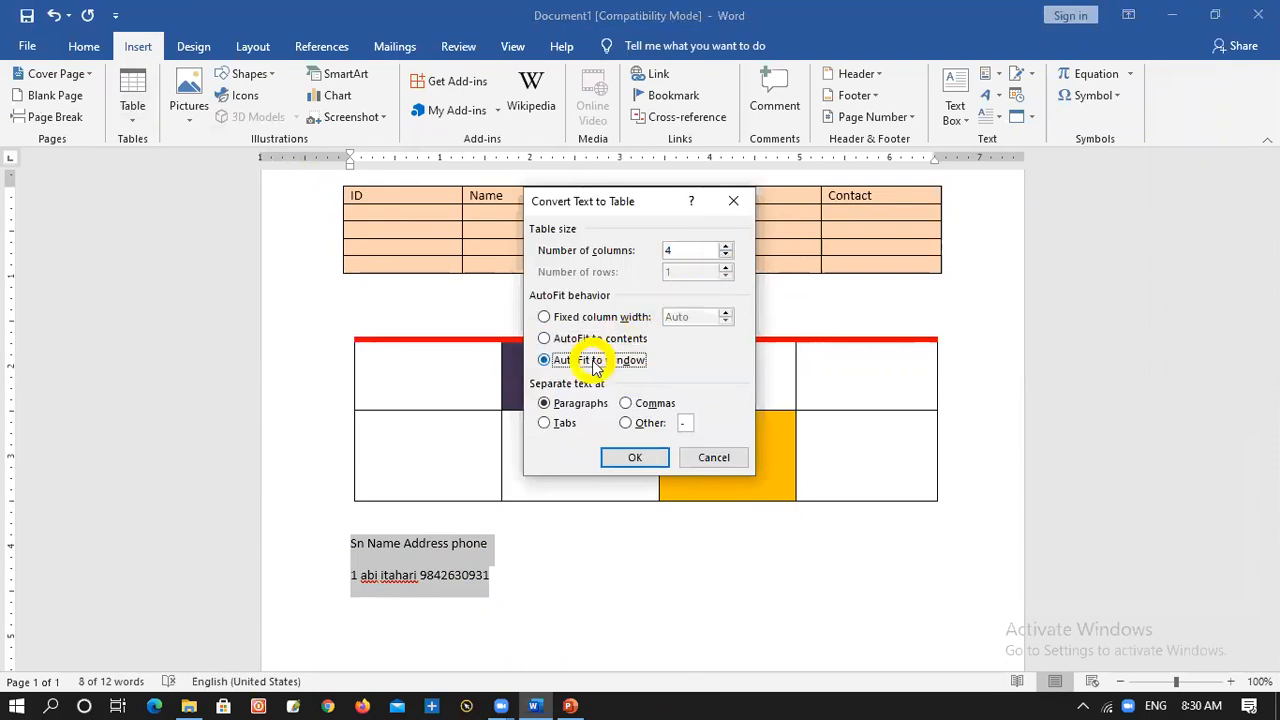
click(548, 317)
click(563, 423)
click(644, 405)
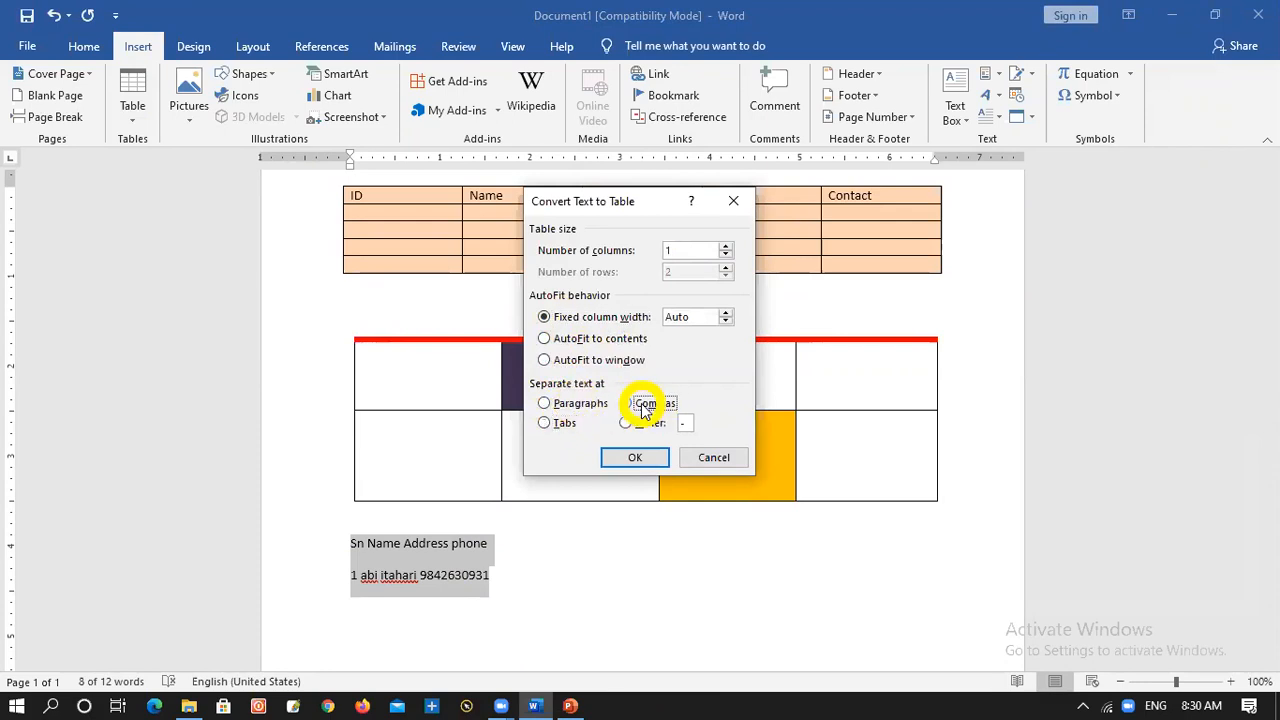
click(626, 424)
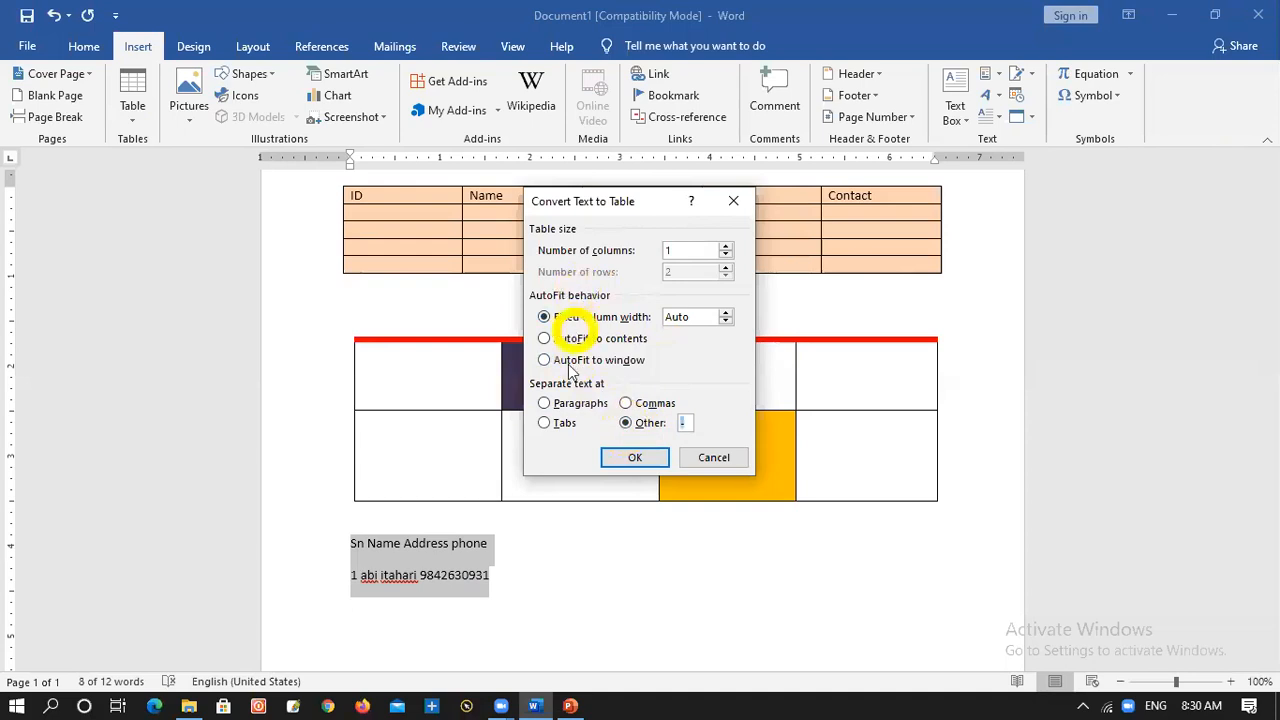
click(544, 403)
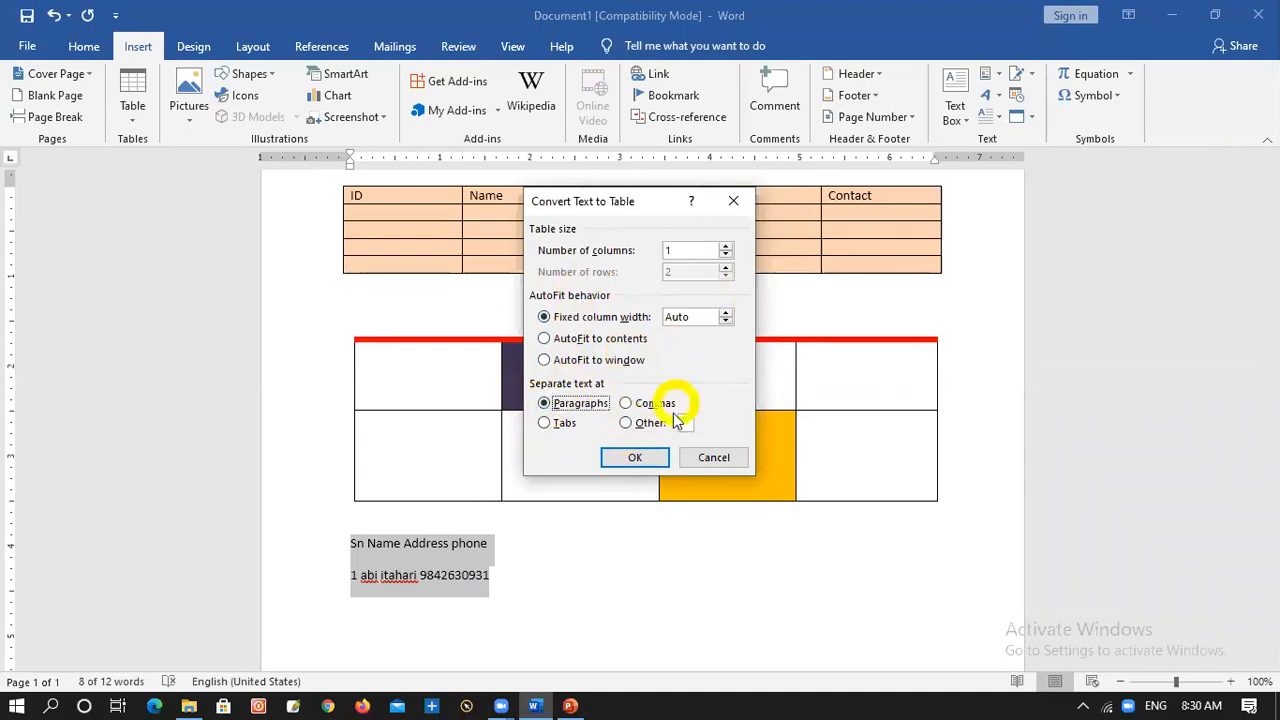
click(650, 455)
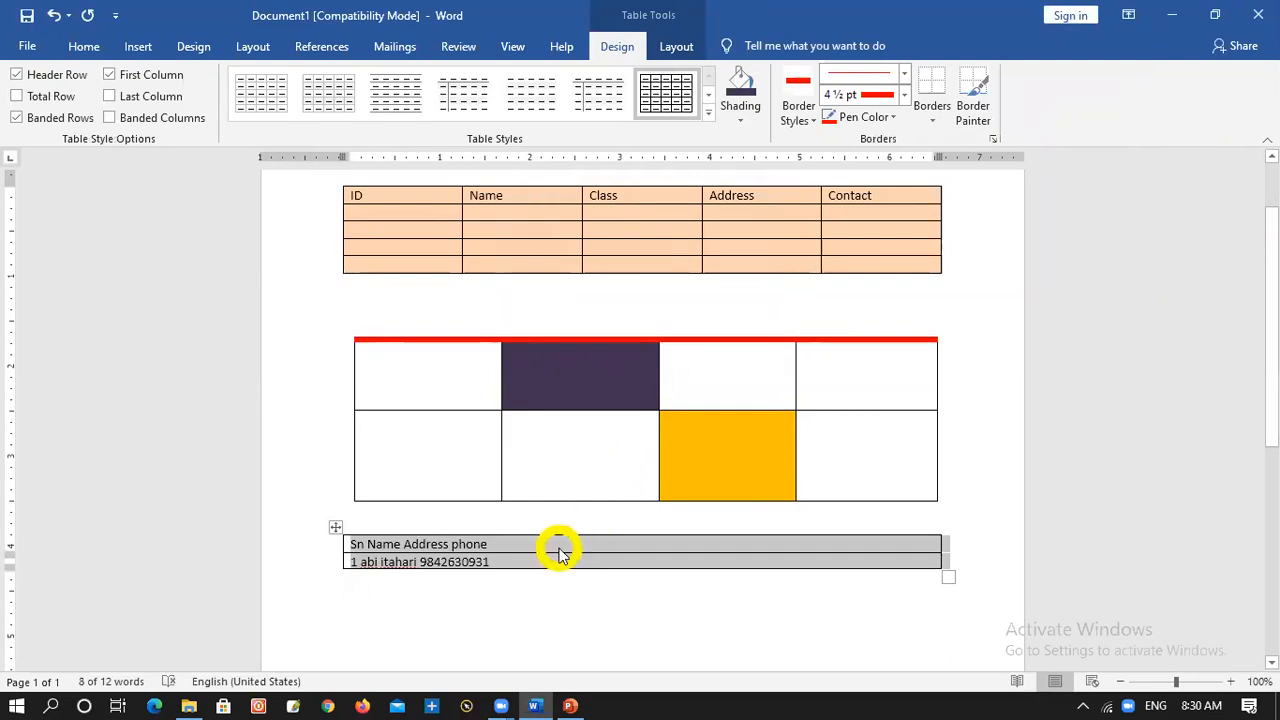
key(ctrl+z)
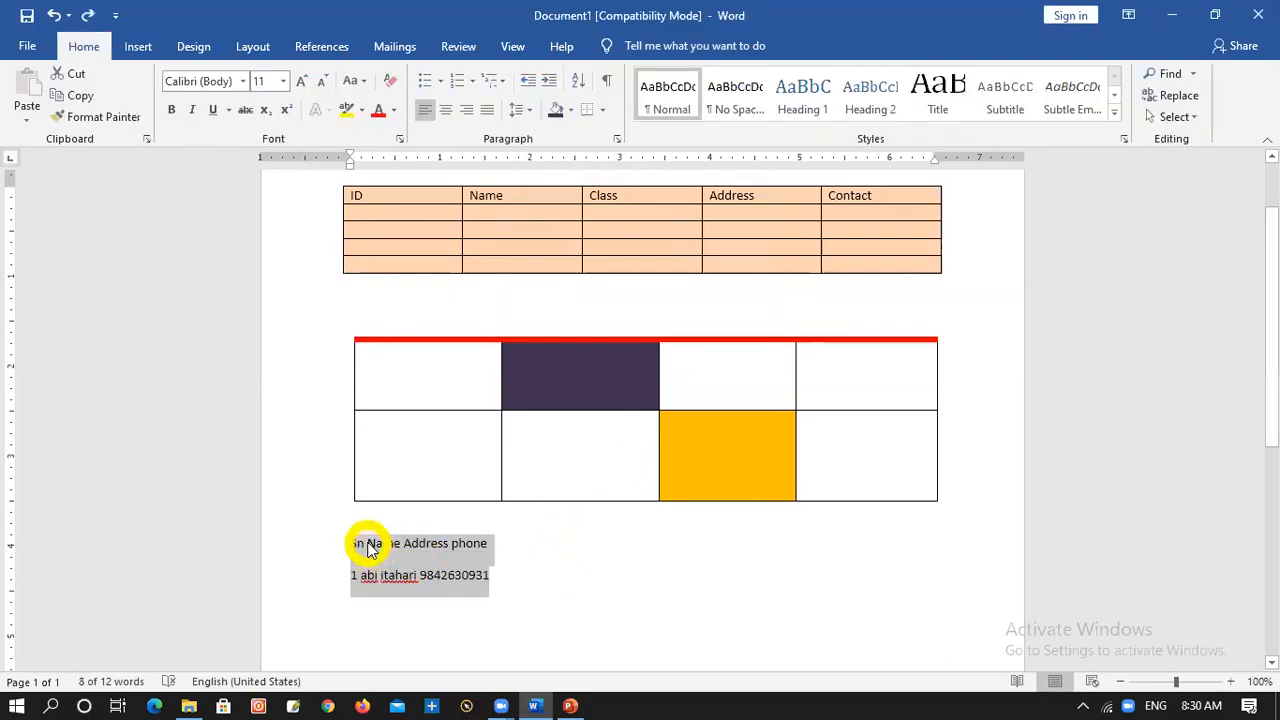
Insert tabs before Name, Address and phone to space out the heading line
click(367, 545)
key(Tab)
click(428, 545)
key(Tab)
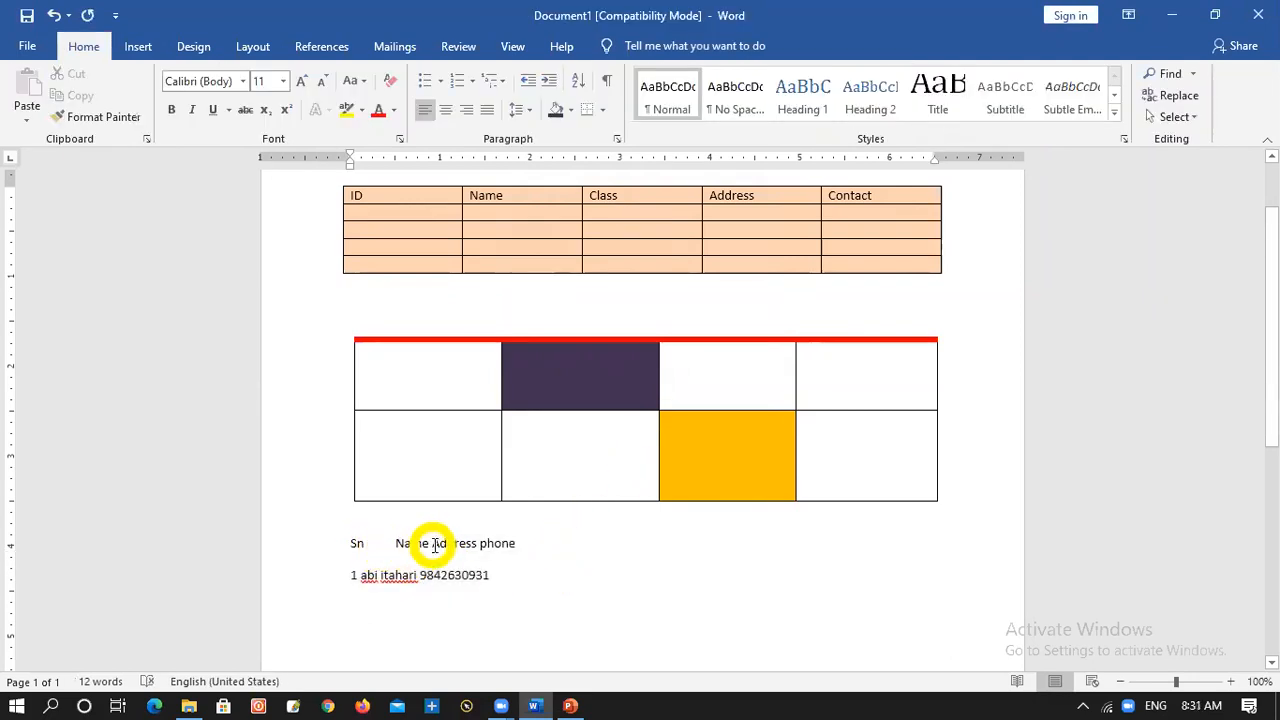
key(Tab)
click(487, 543)
key(Tab)
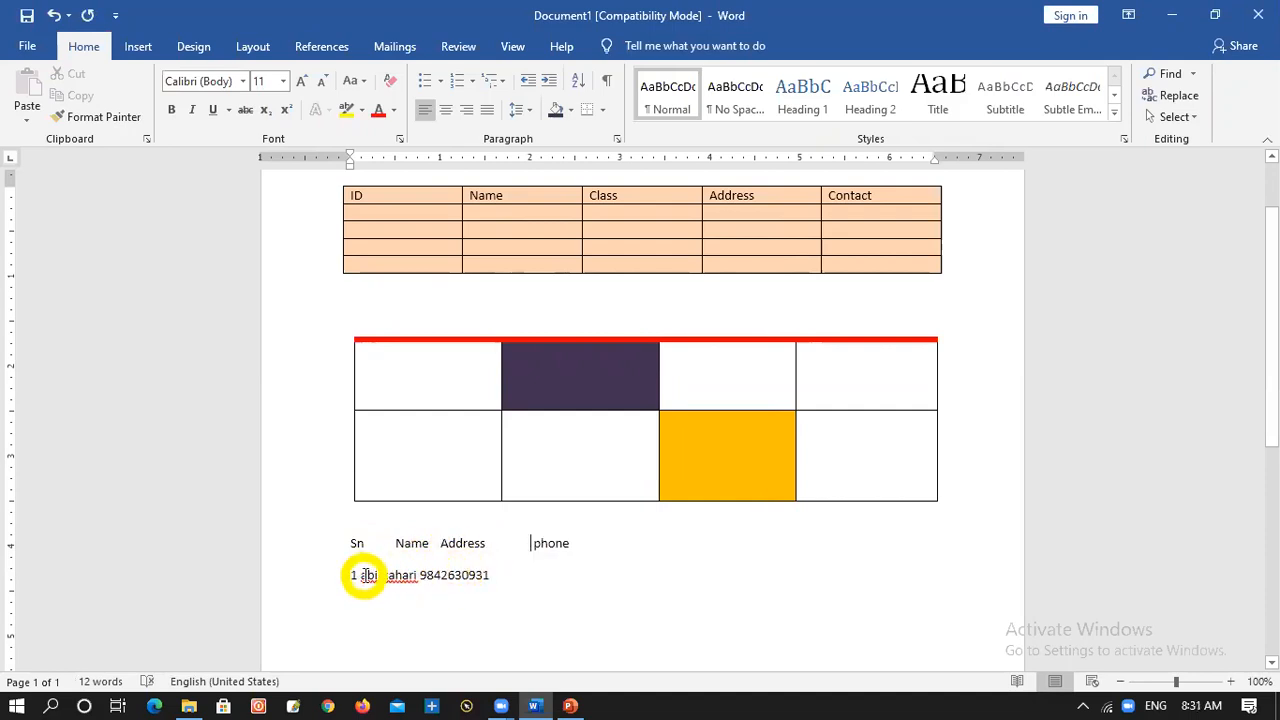
Insert tabs before the name, address and phone number in the data line to separate its entries
click(364, 575)
key(Tab)
key(Tab)
click(481, 577)
Add another tab before the phone number and convert both lines into a 5-column table separated at tabs, with automatic fixed column width
key(Tab)
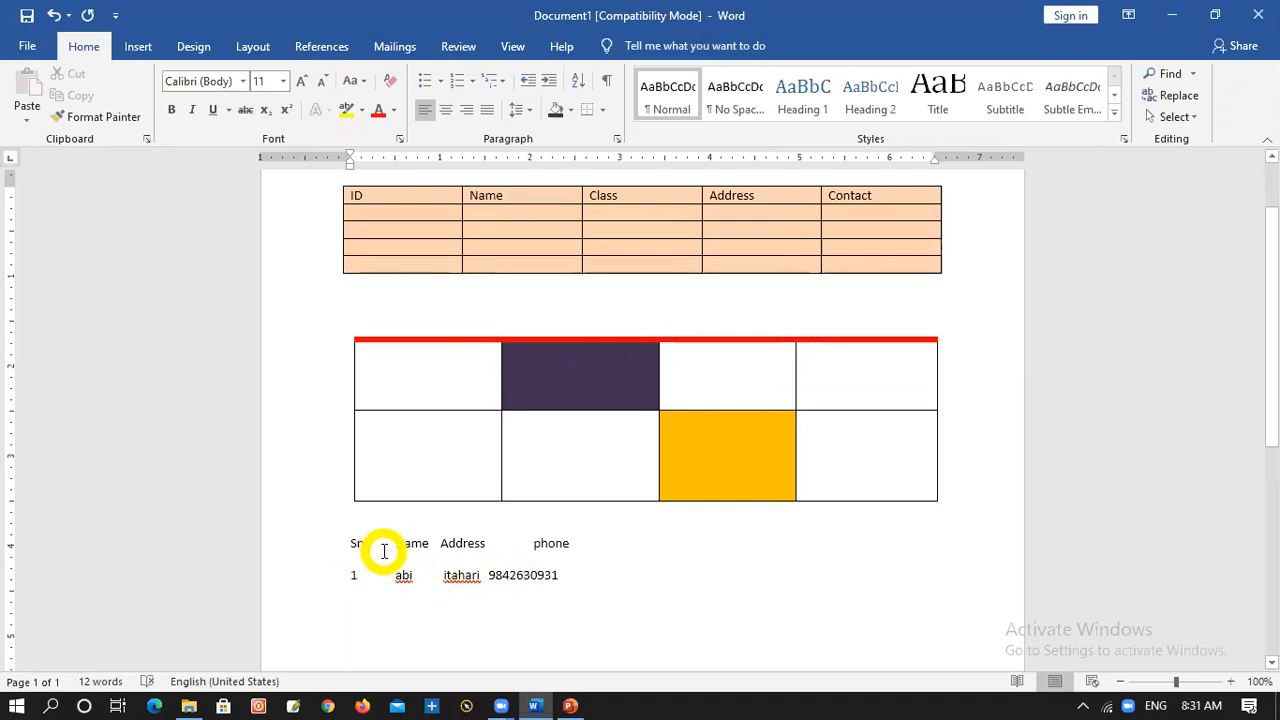
key(Tab)
drag(350, 543, 555, 577)
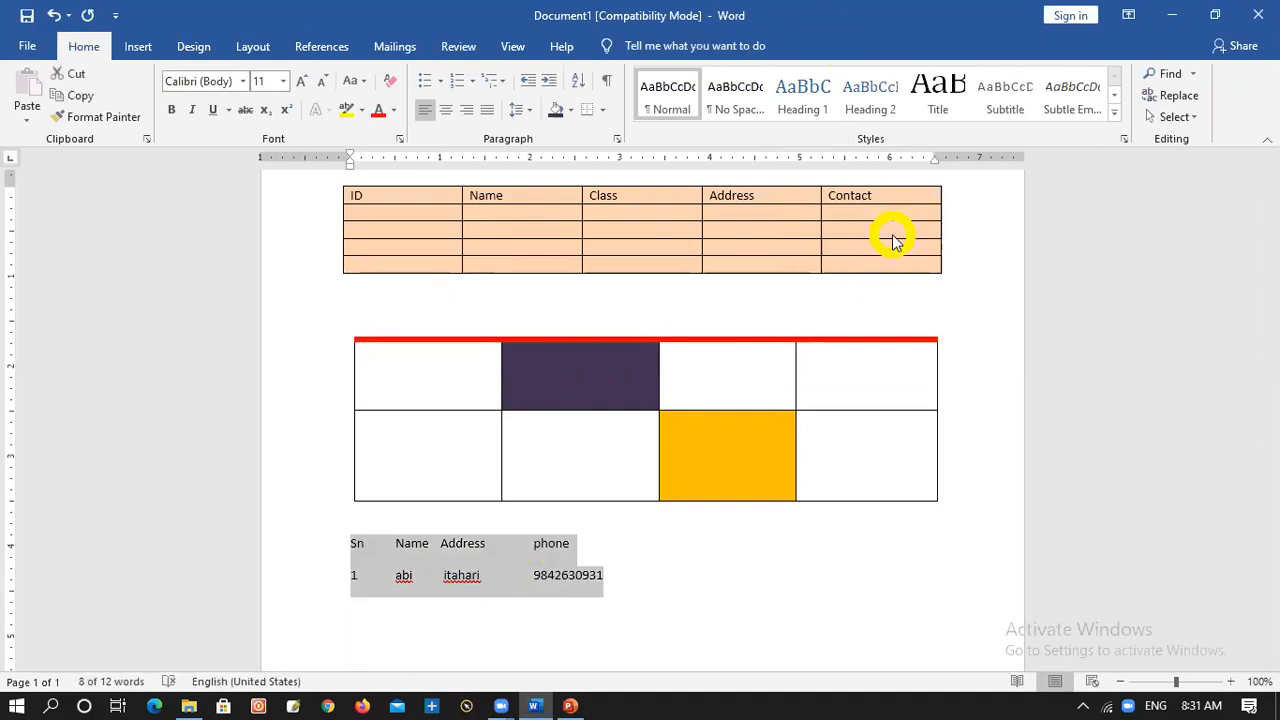
click(140, 50)
click(134, 118)
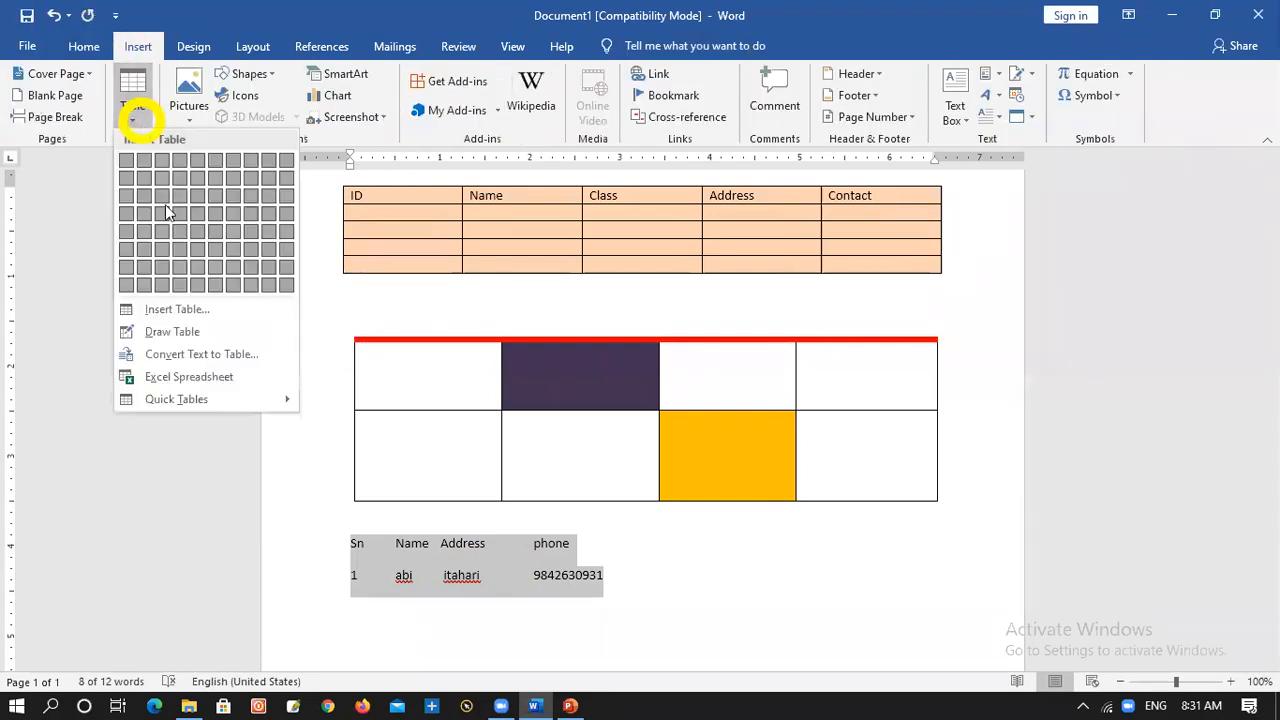
click(213, 356)
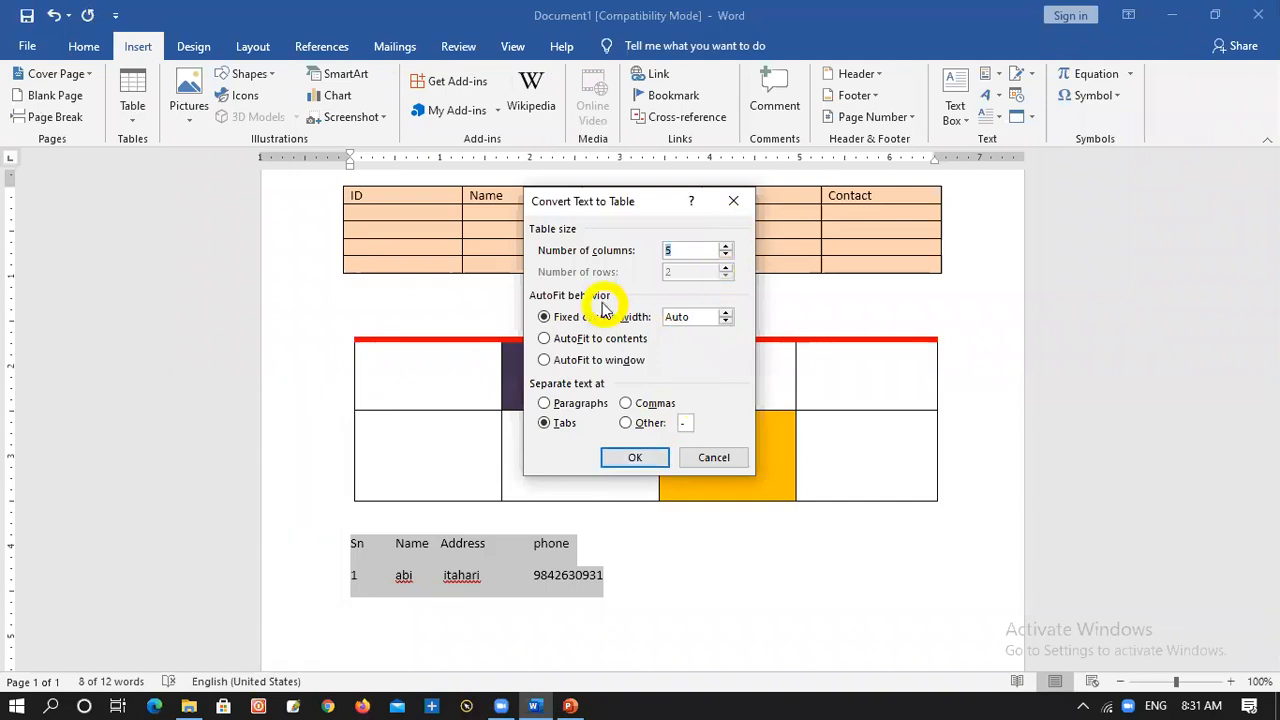
click(727, 247)
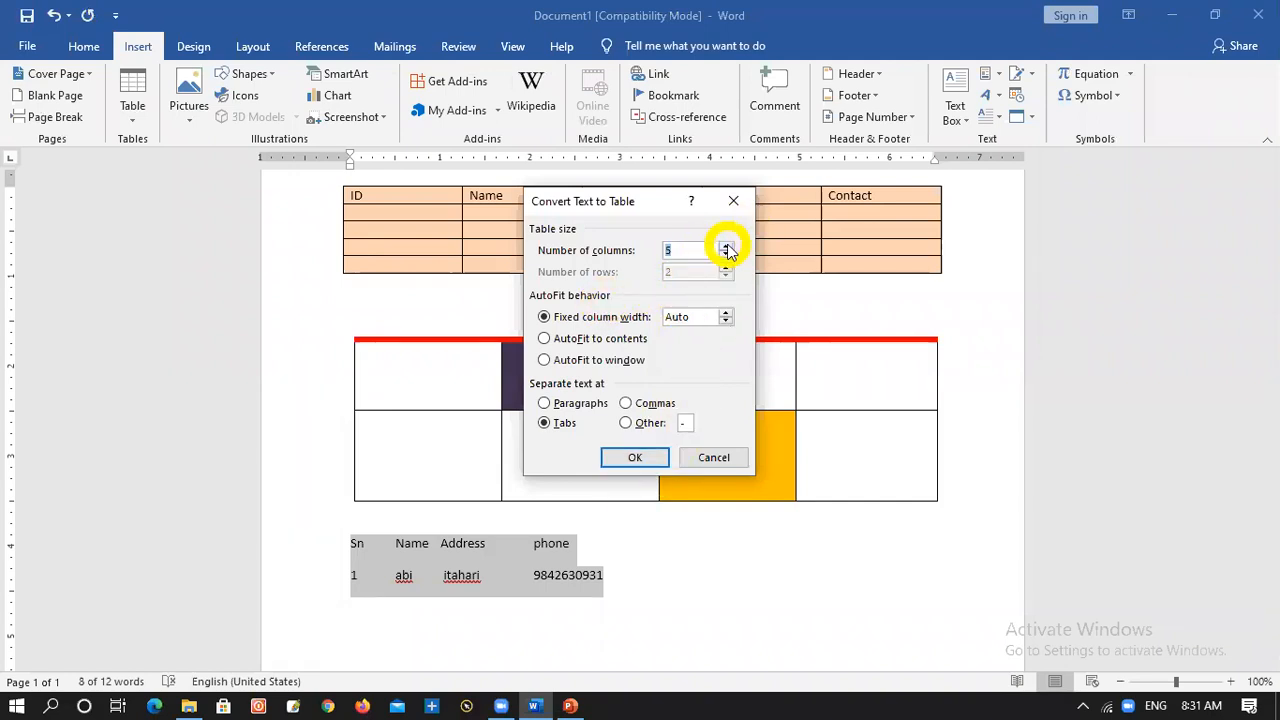
click(645, 454)
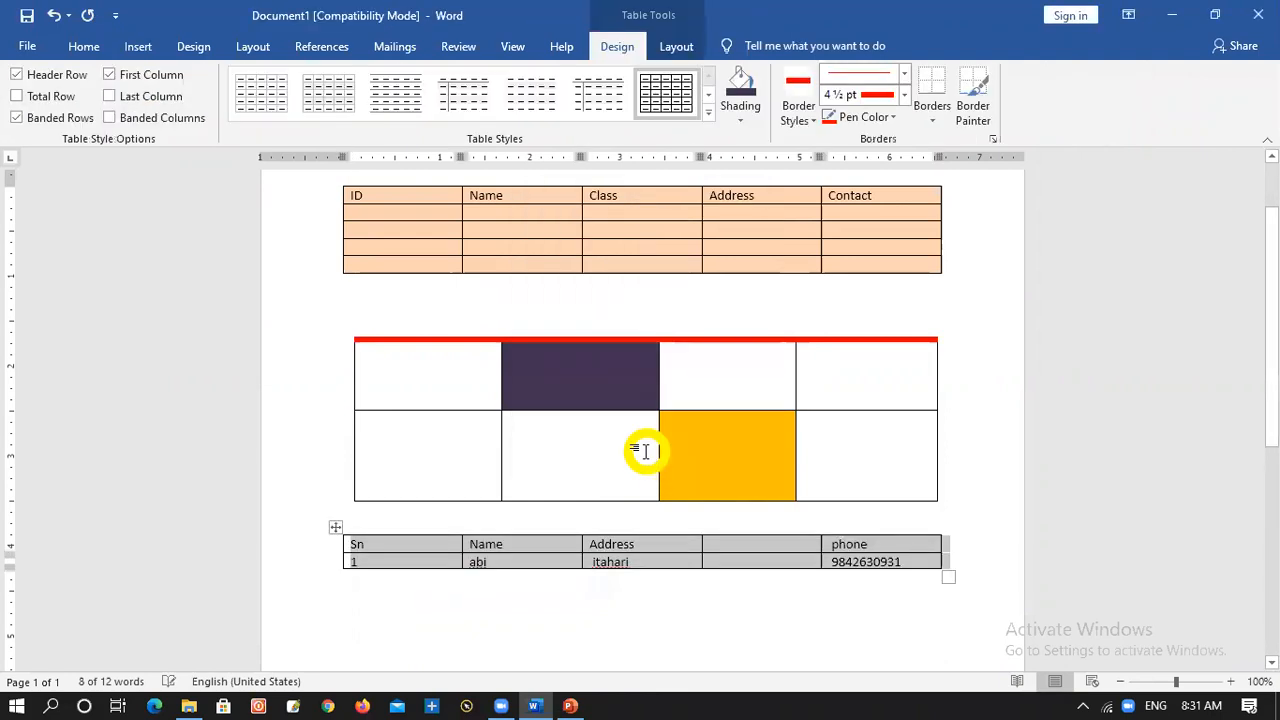
Delete the empty column between Address and phone in the converted table
click(765, 548)
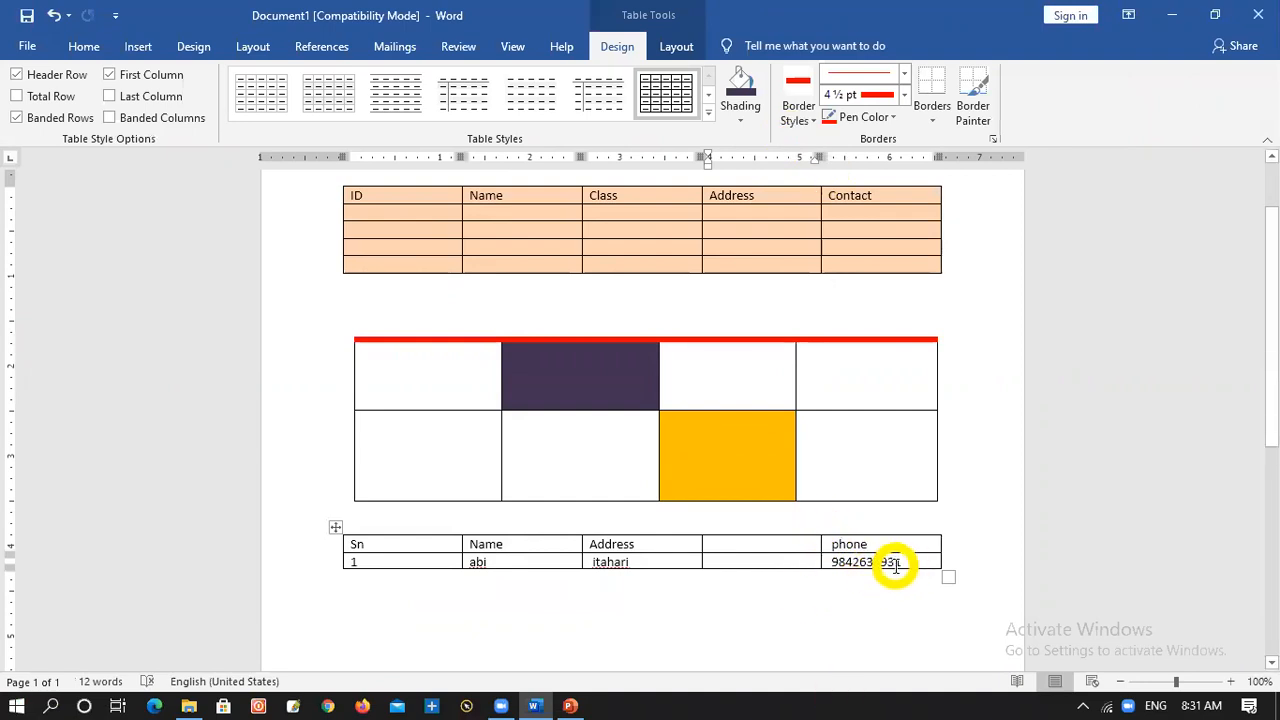
click(772, 530)
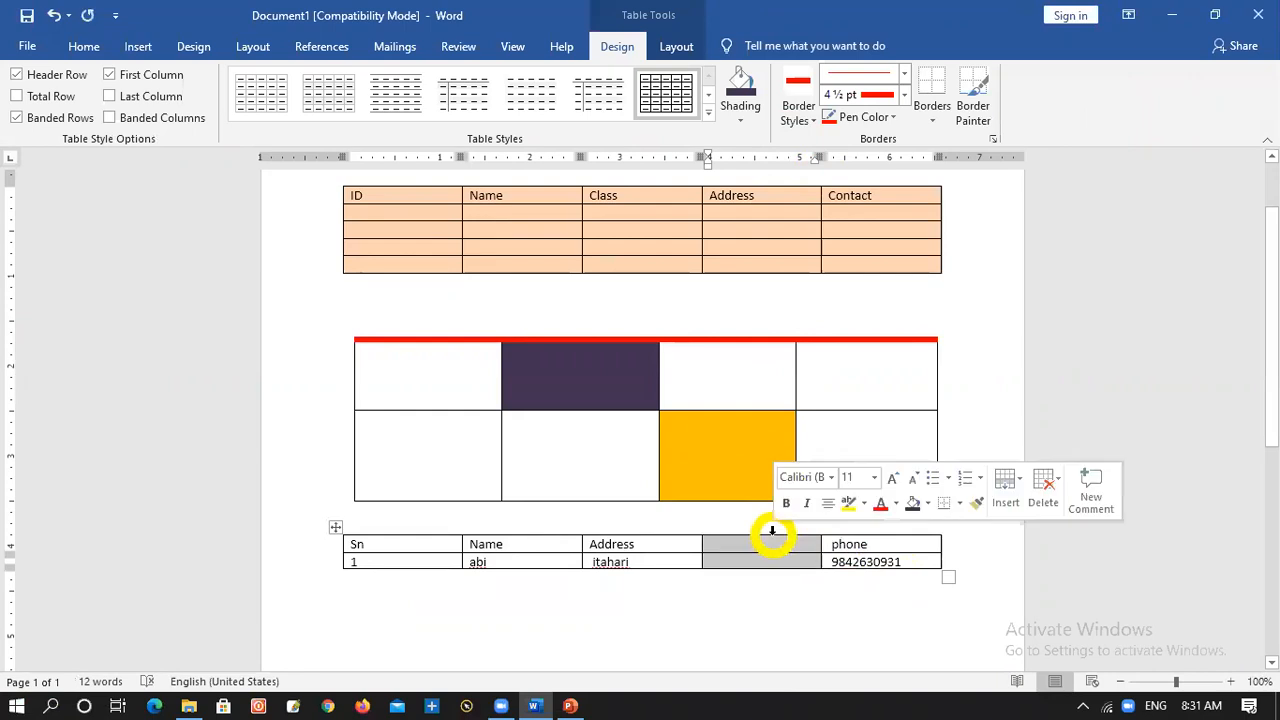
right_click(772, 533)
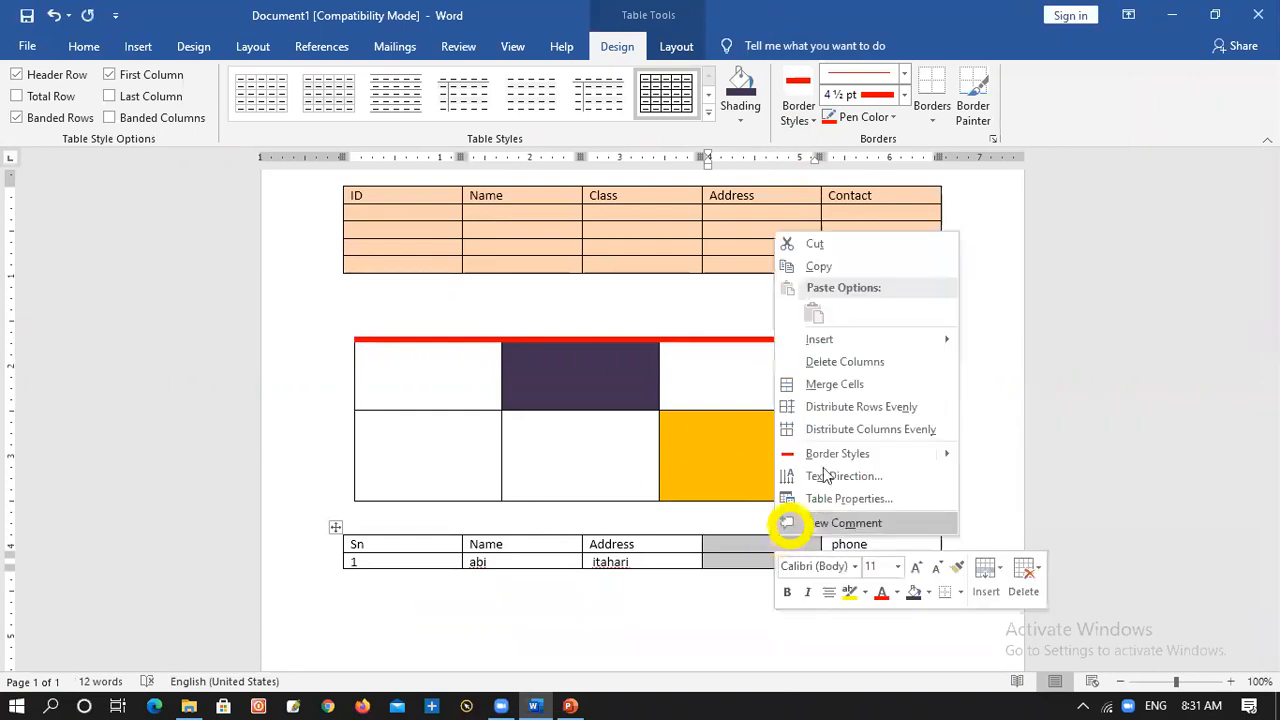
click(840, 362)
click(788, 615)
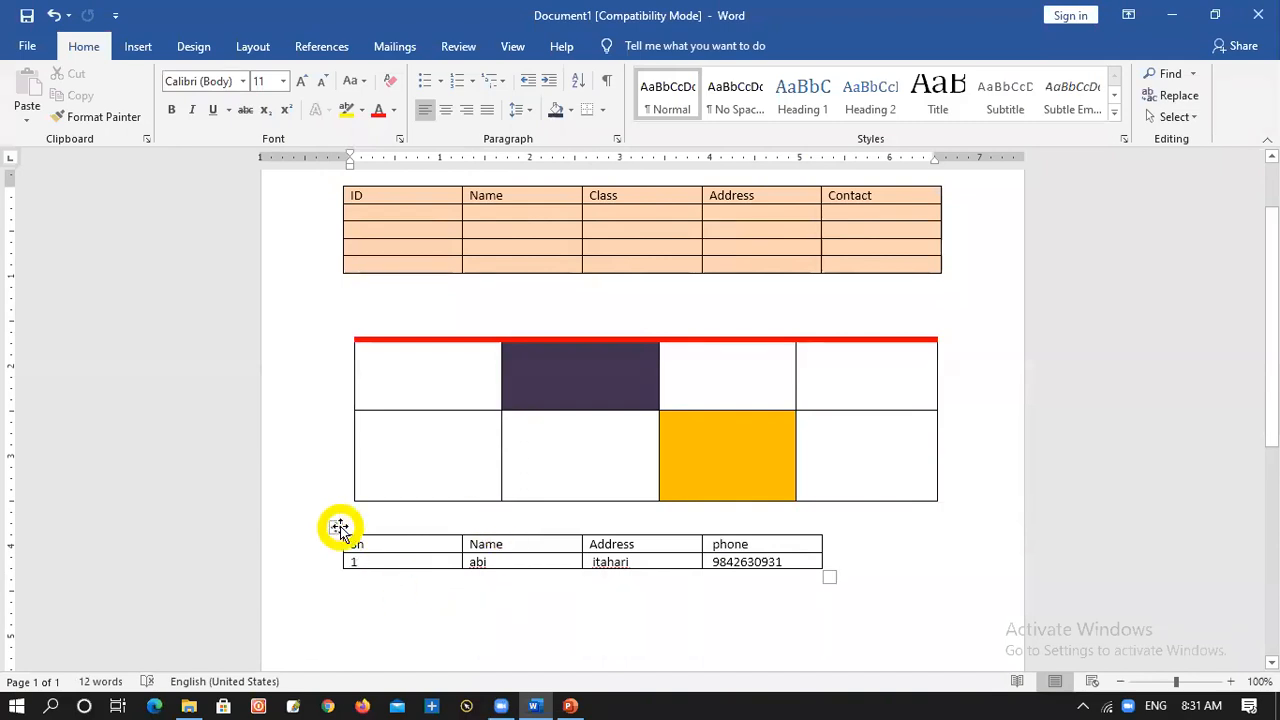
Apply a 4½ pt red bottom border to the whole converted table and shade all its cells standard green
click(337, 527)
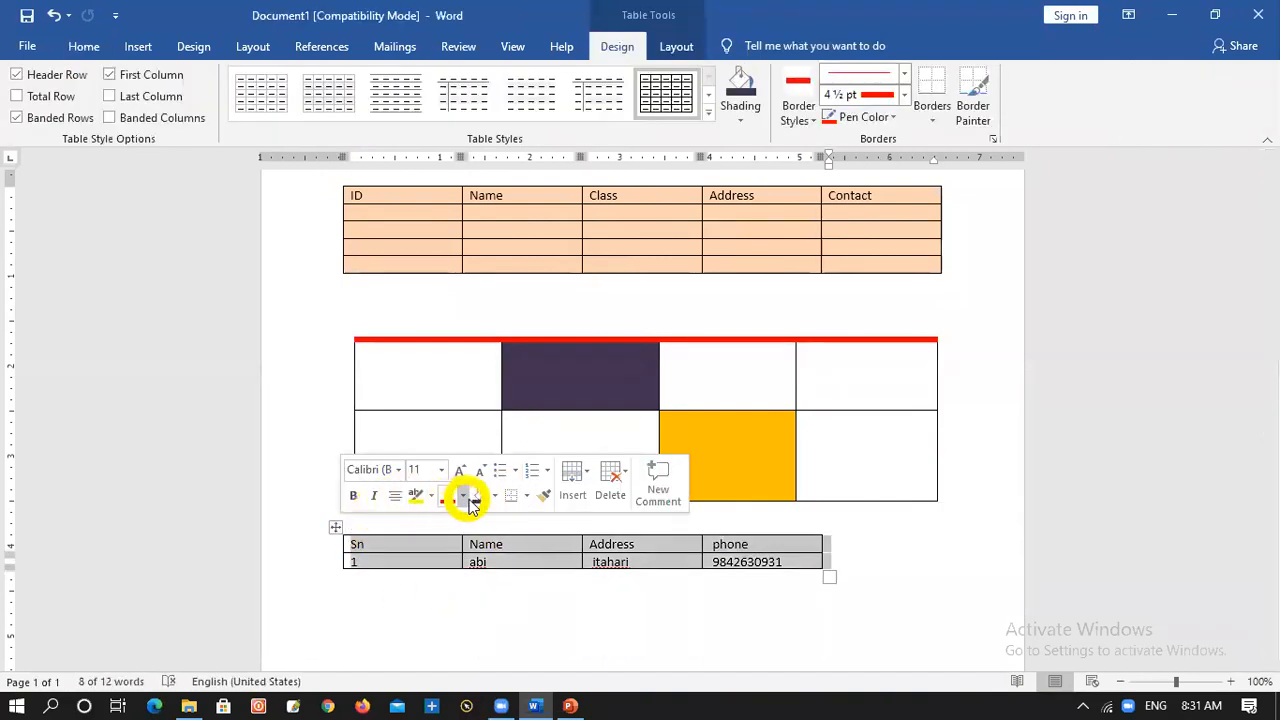
click(505, 499)
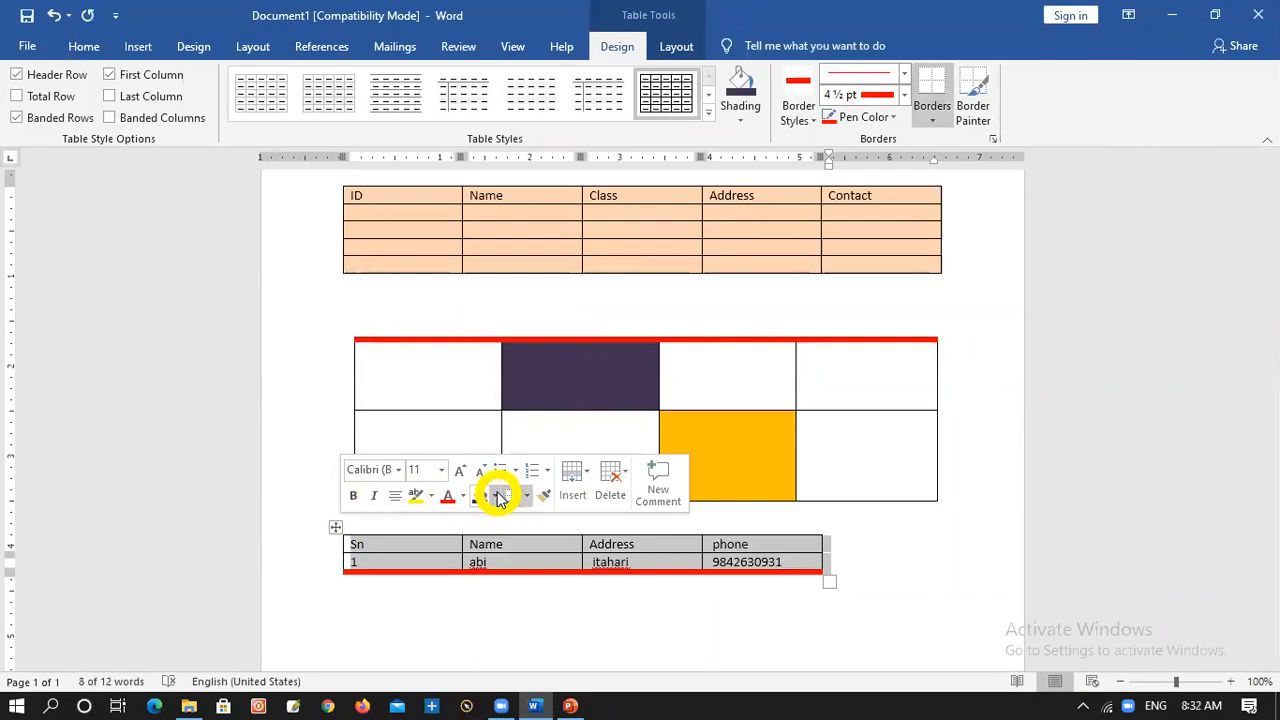
click(500, 497)
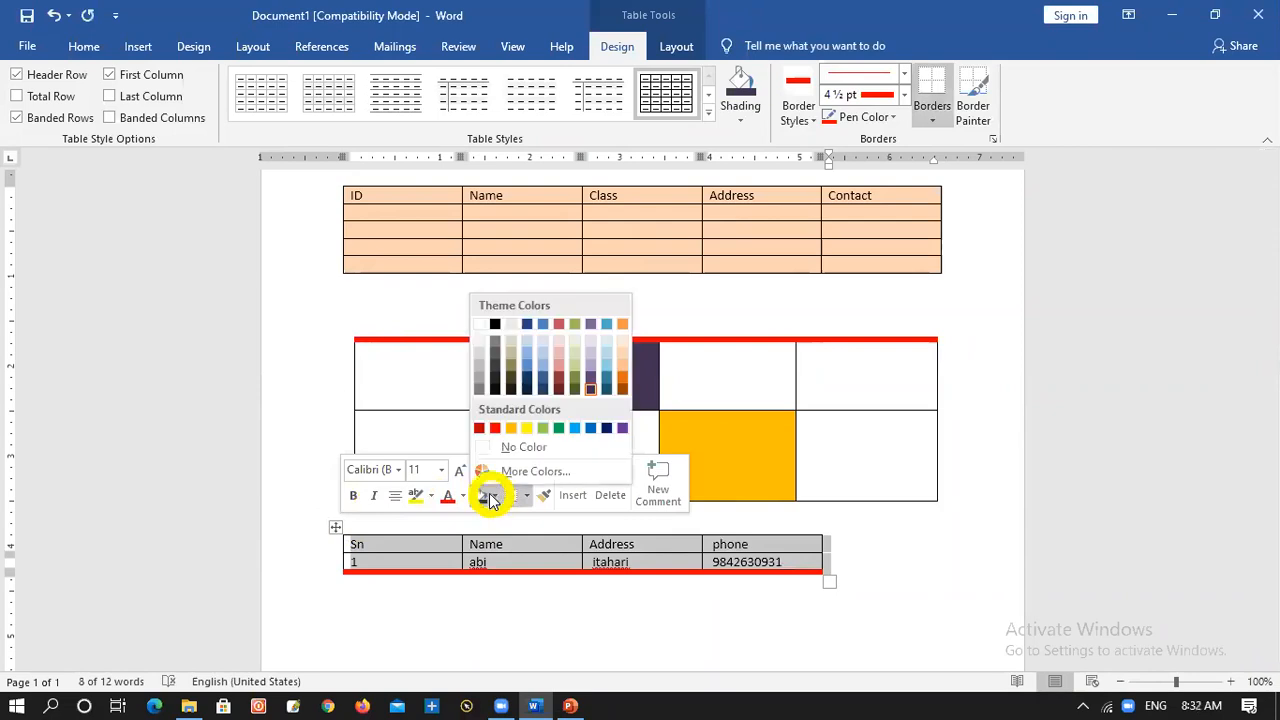
click(559, 429)
click(634, 631)
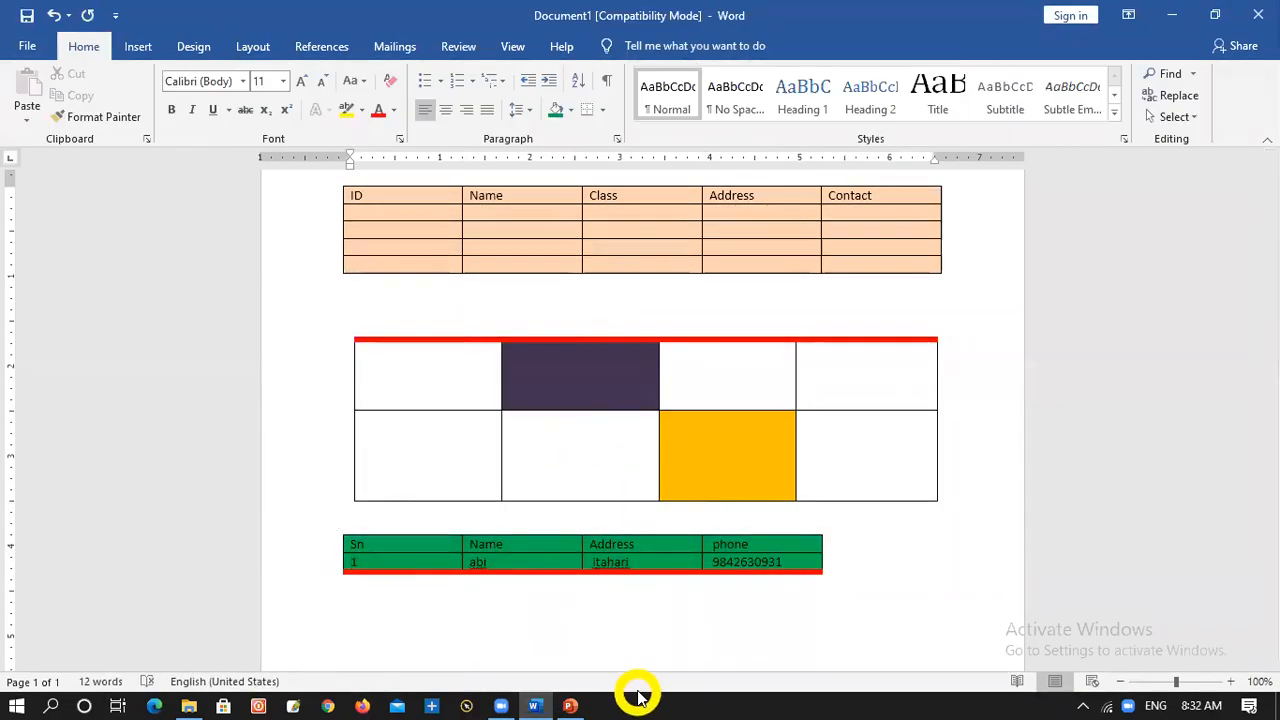
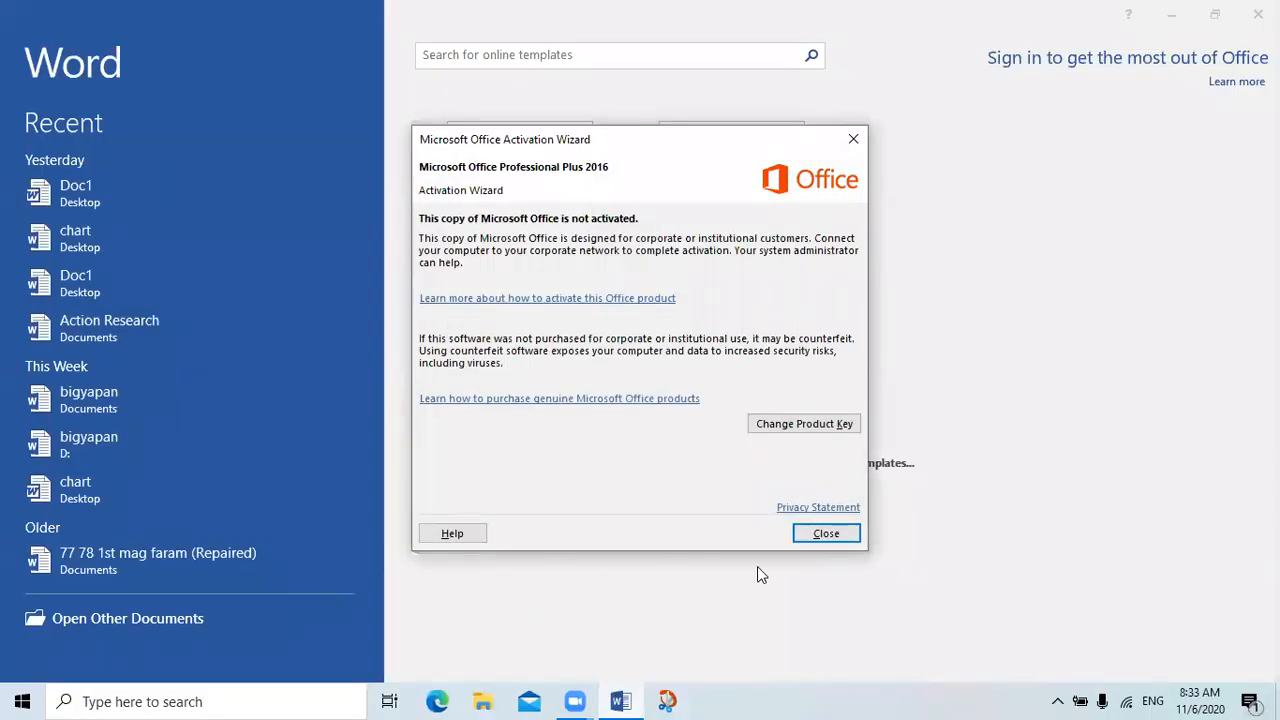
Close the activation wizard and create a blank document
click(826, 533)
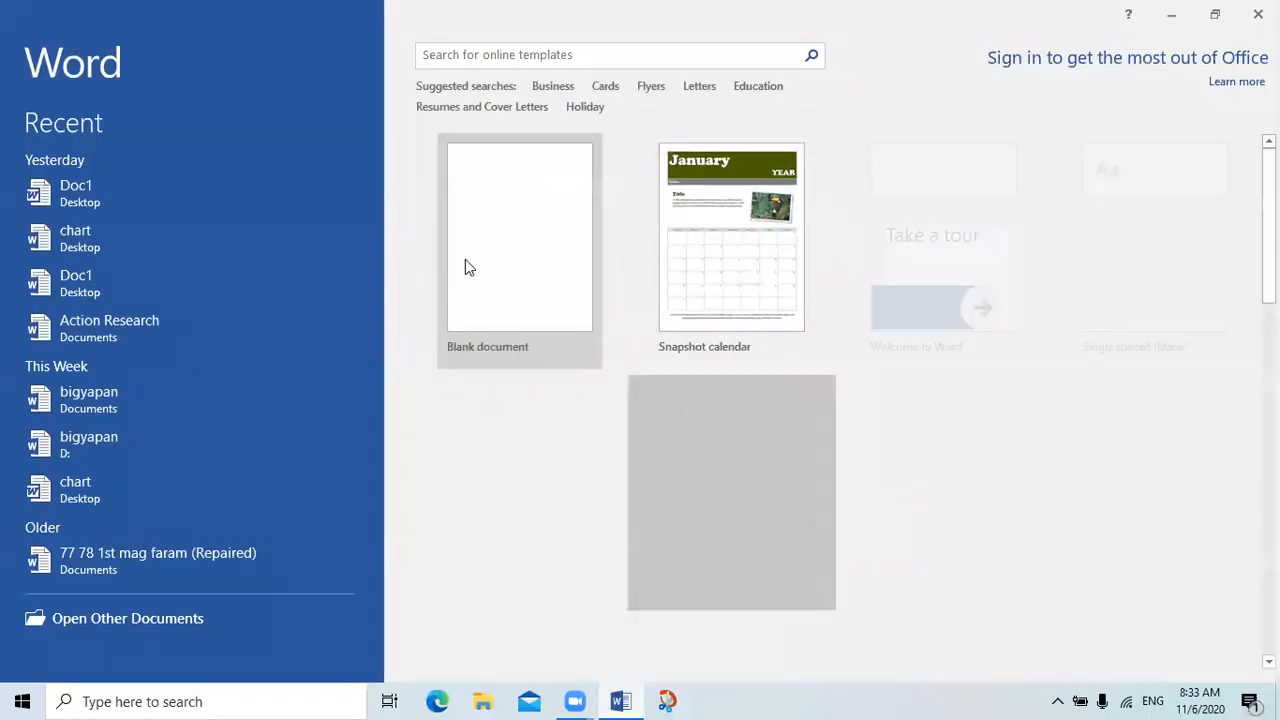
click(495, 238)
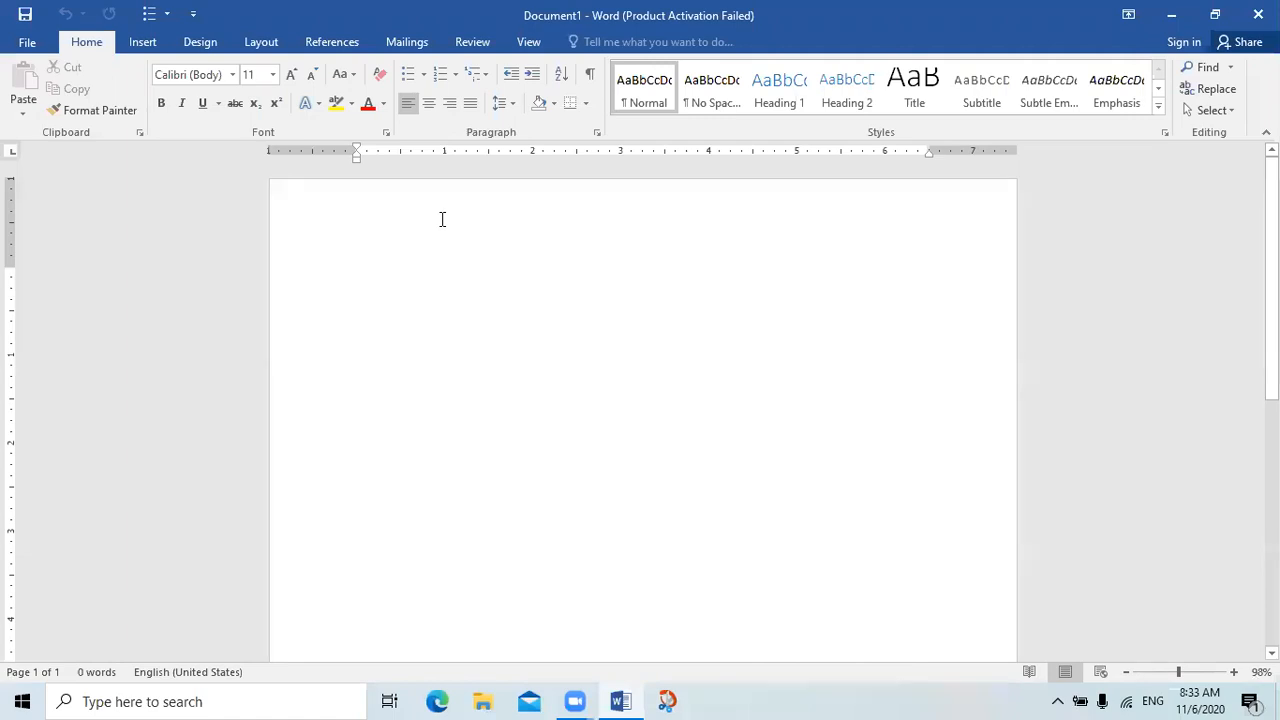
click(143, 43)
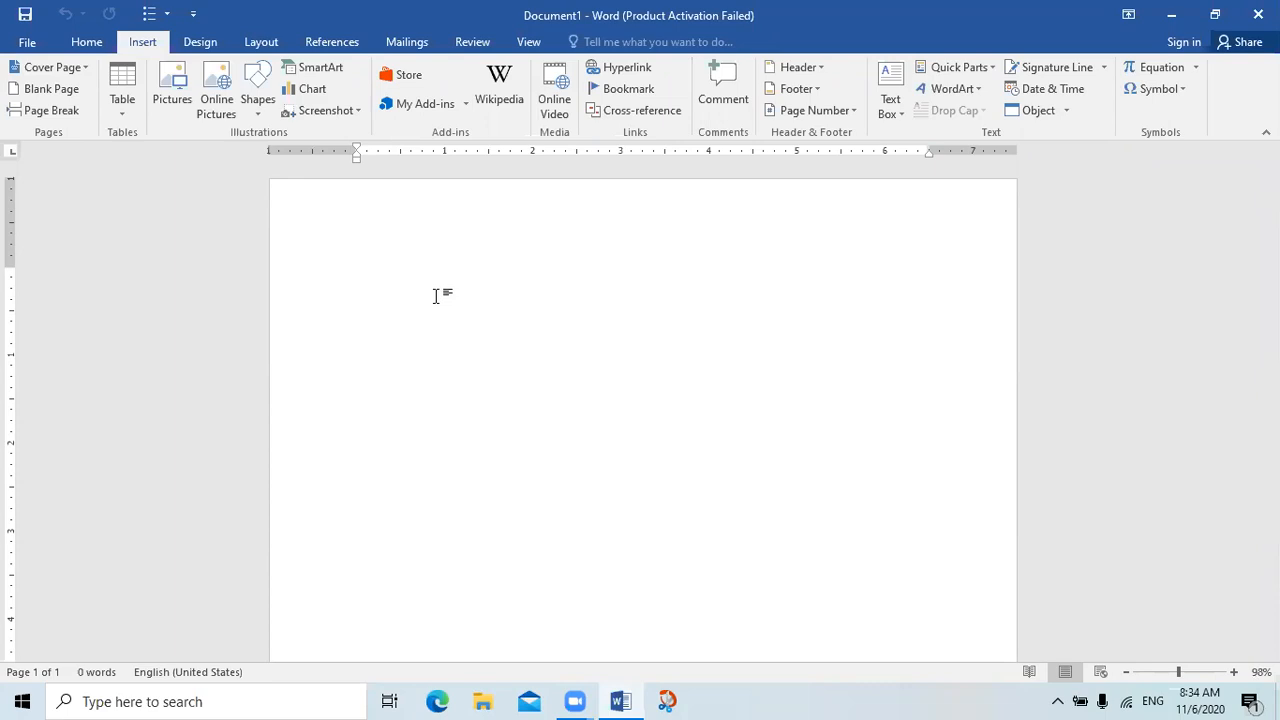
Enter the headings Sn, name and address on one line, separated by tabs, and start a new line
text(sn)
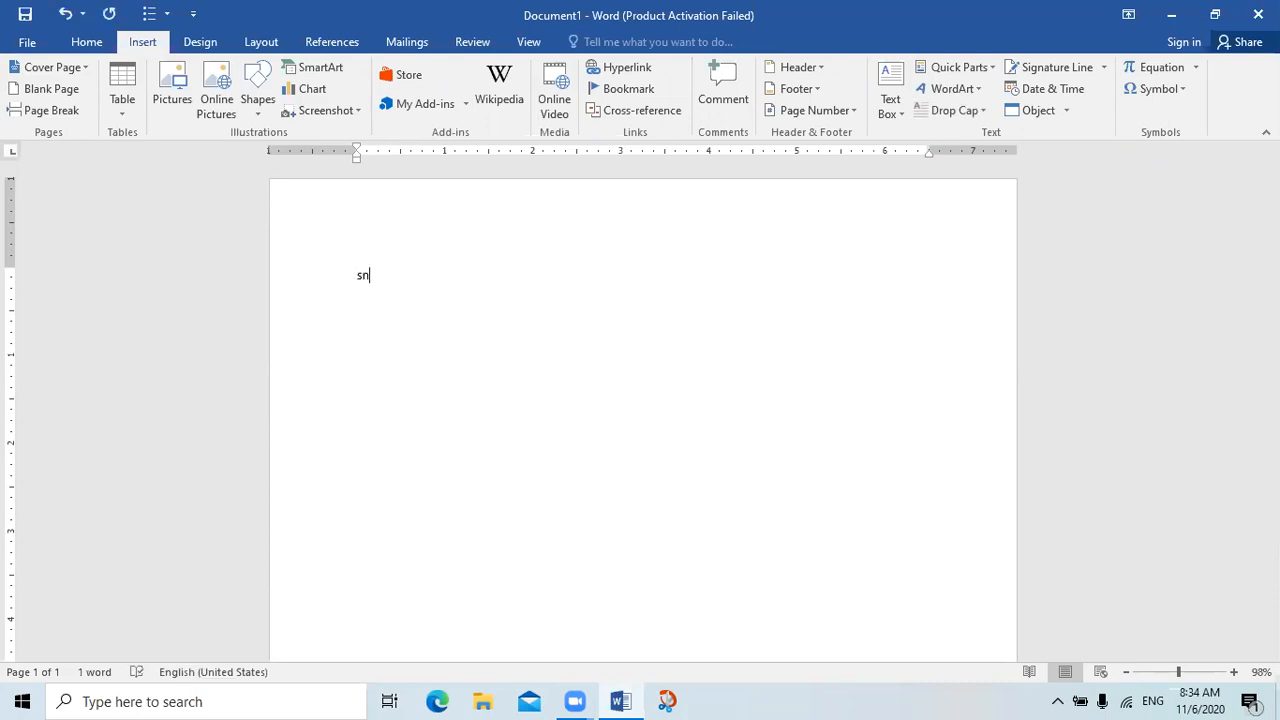
key(Tab)
text(name	)
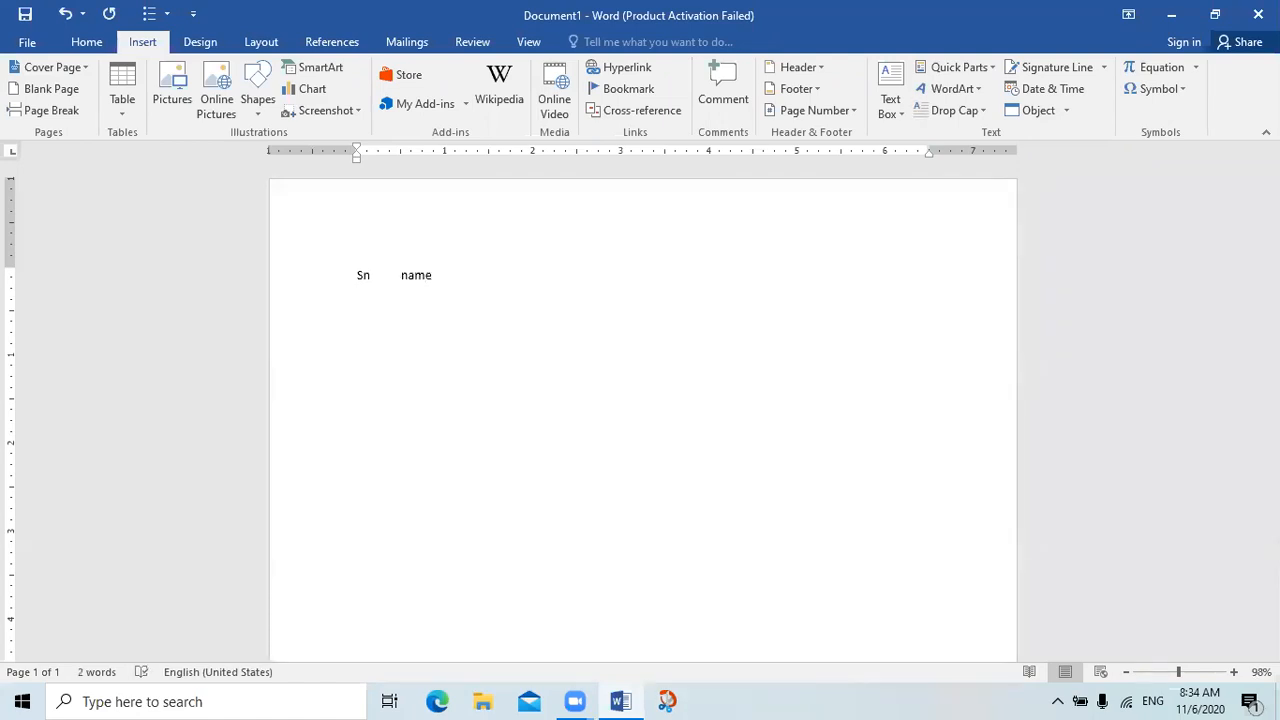
text(adress)
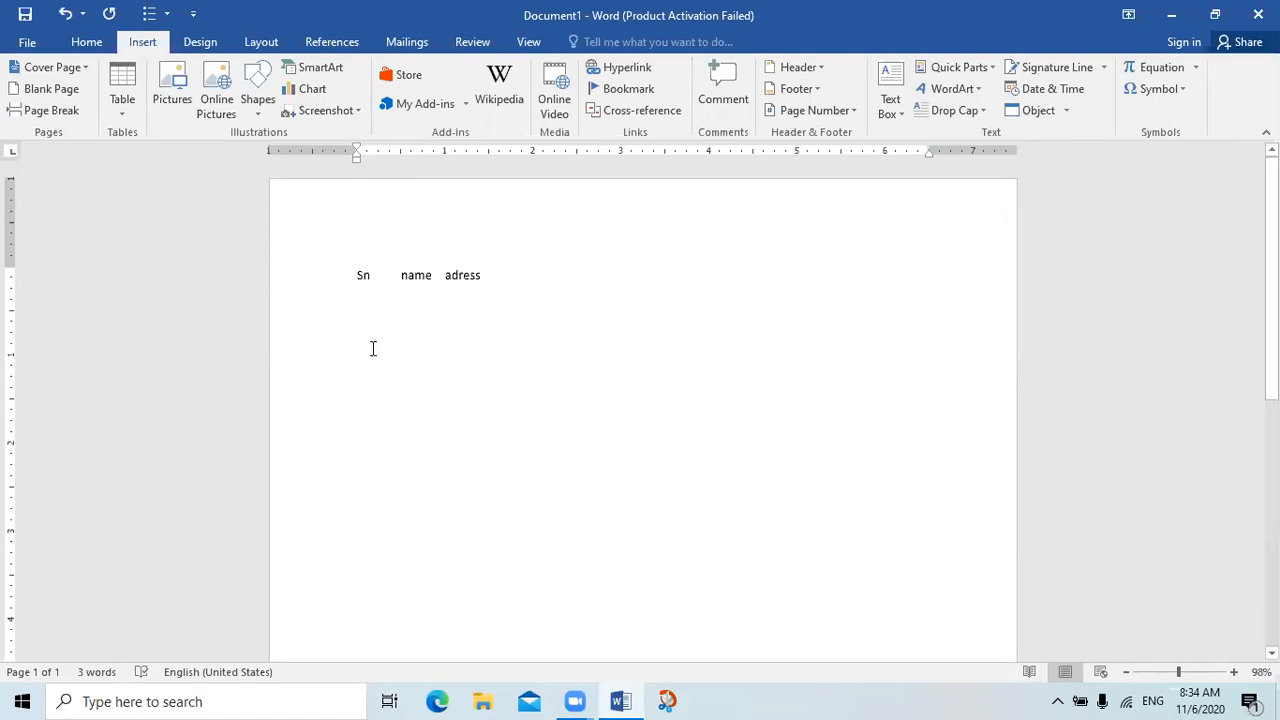
key(Return)
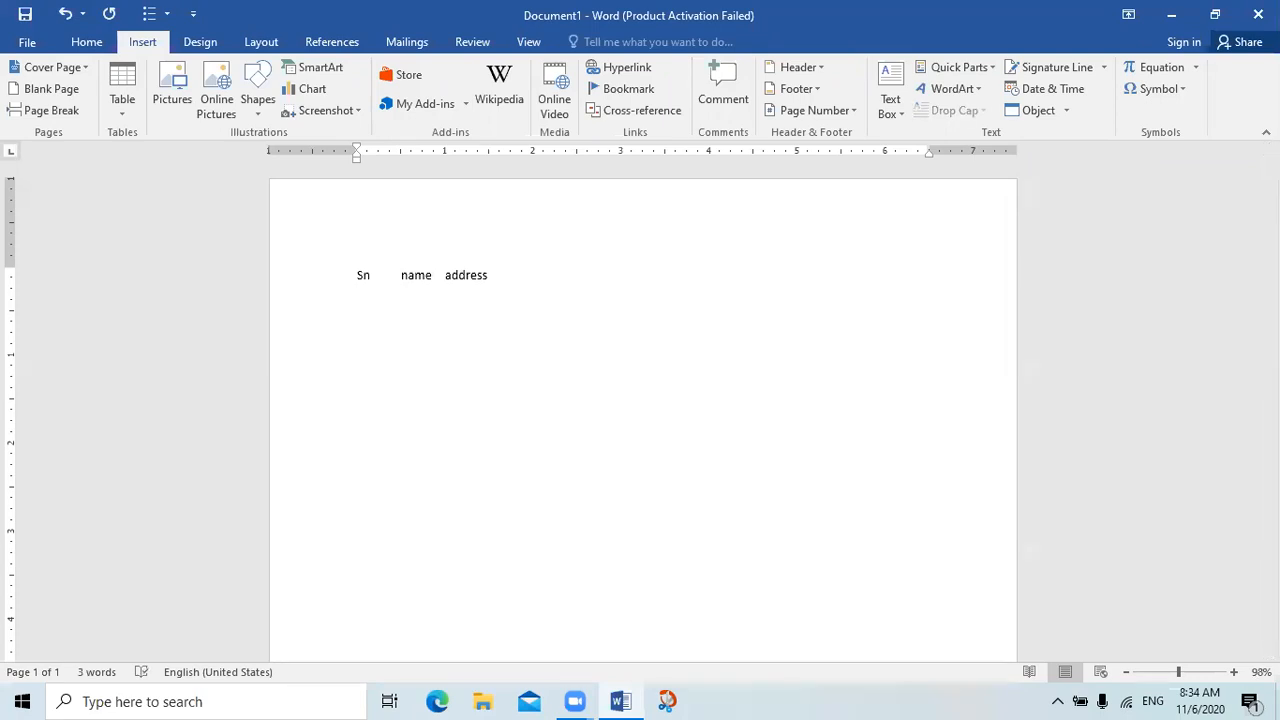
Enter a tab-separated data line with number 1, the name entry ab and a sample address
text(1)
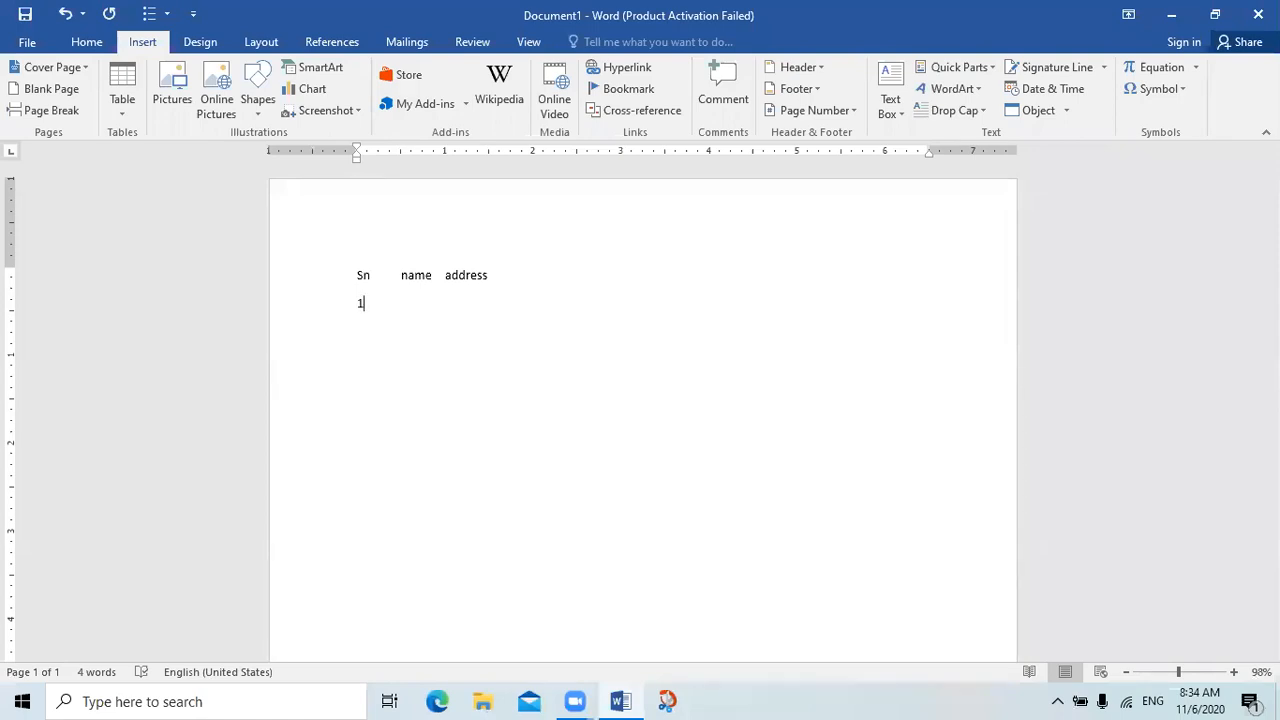
key(Tab)
text(ab	timma)
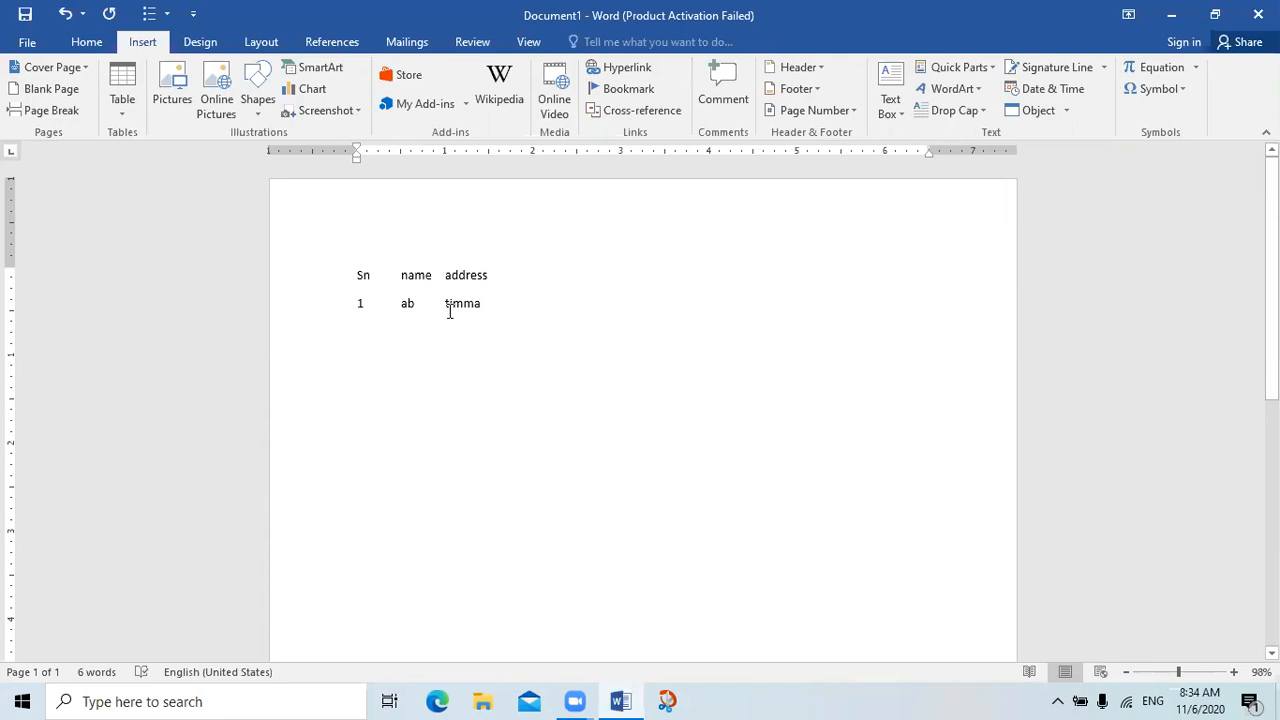
Convert both lines into a 3-column table separated at tabs with automatic fixed column width, and close the document without saving
click(358, 275)
drag(358, 275, 500, 323)
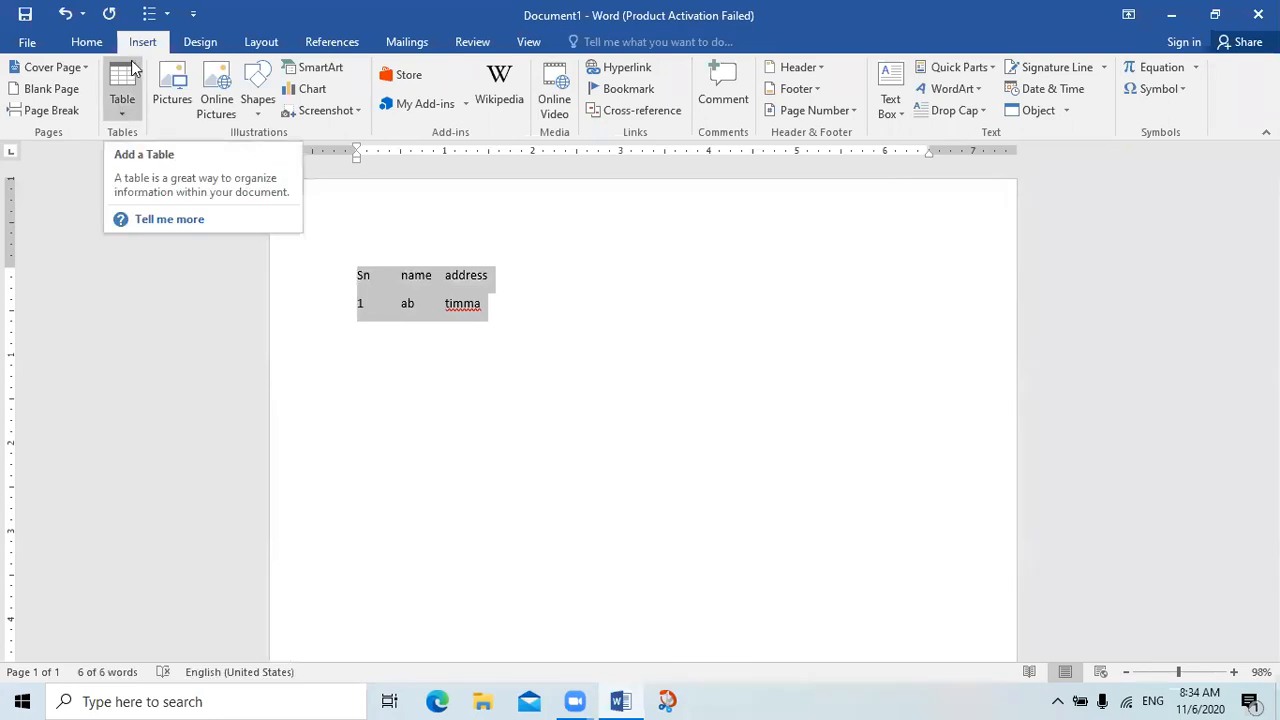
click(121, 95)
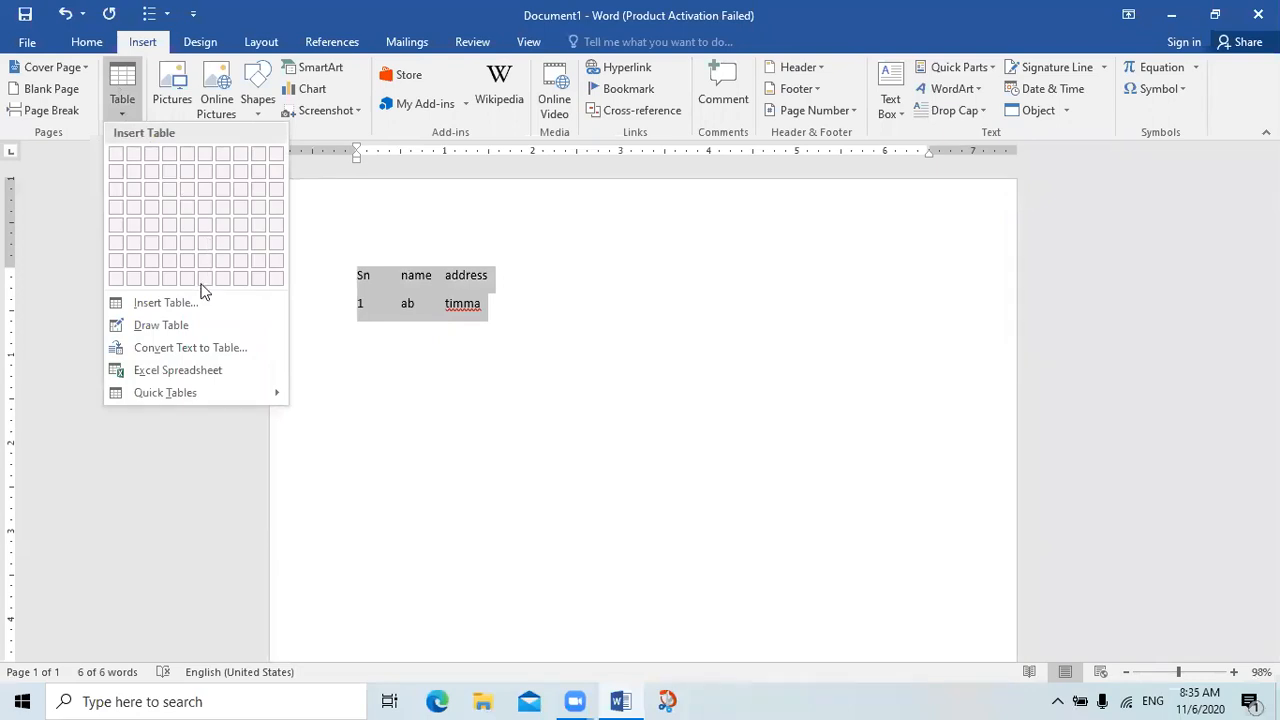
click(195, 350)
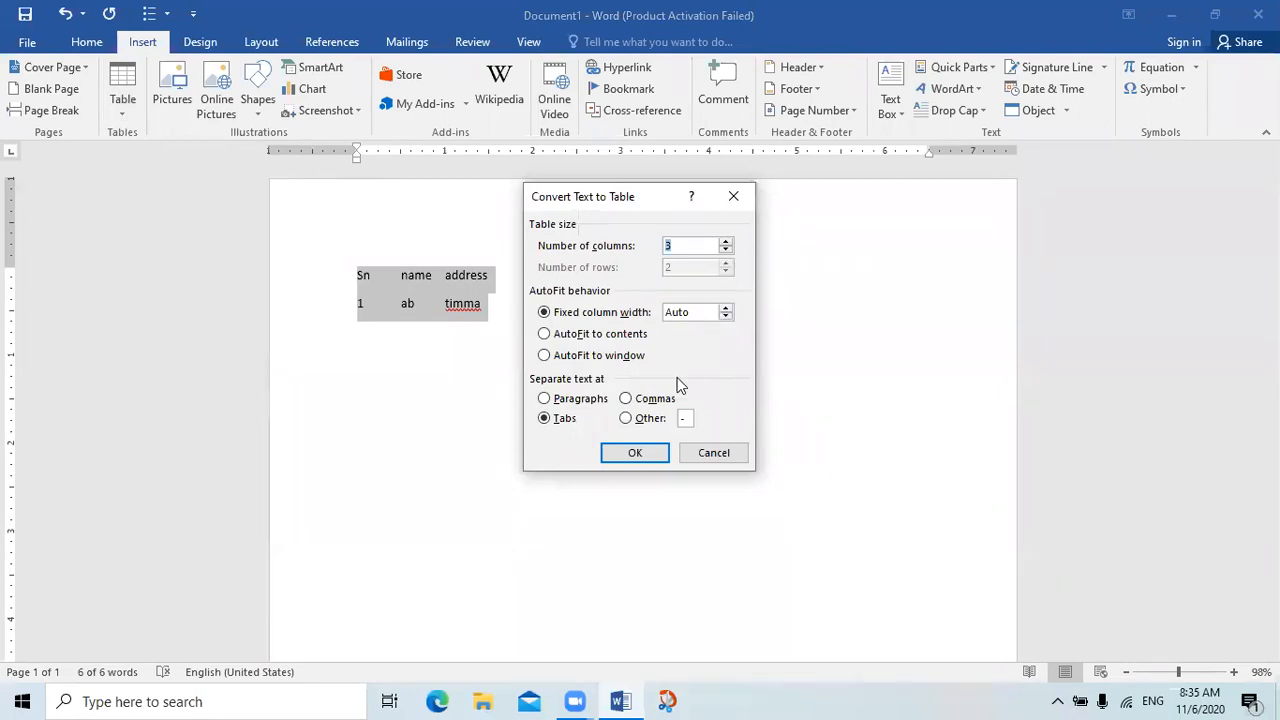
click(656, 454)
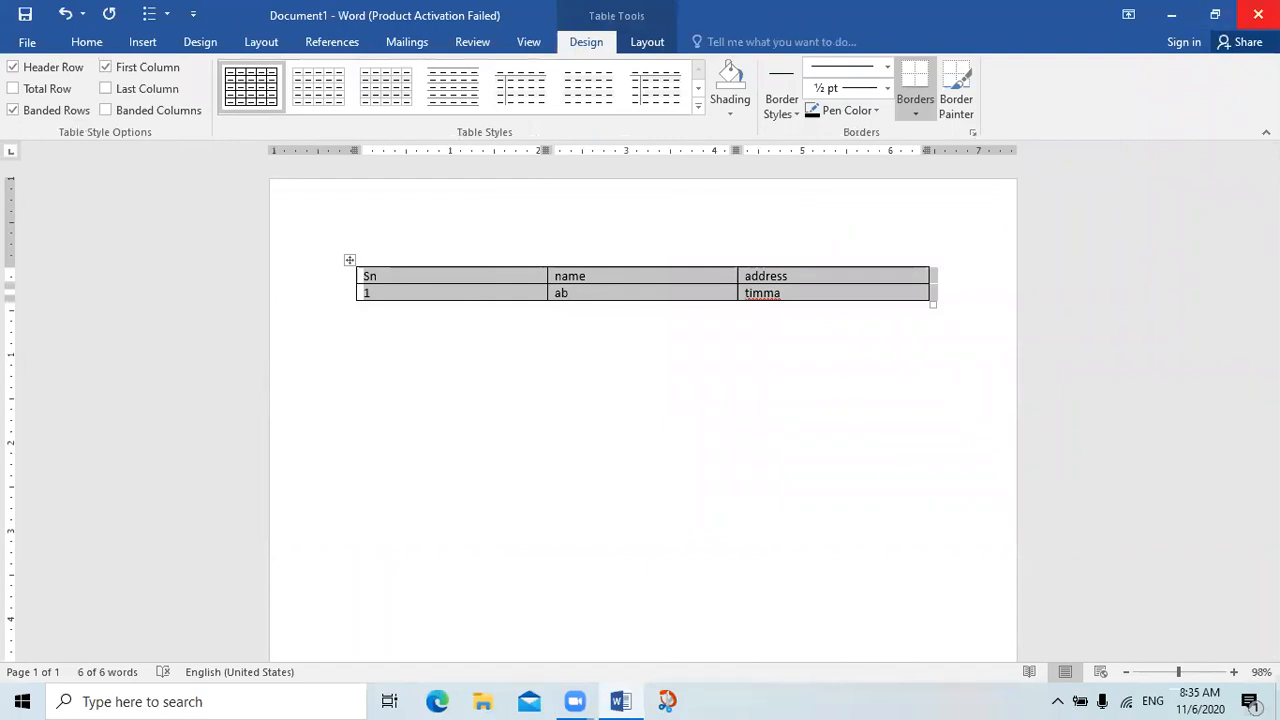
click(1258, 14)
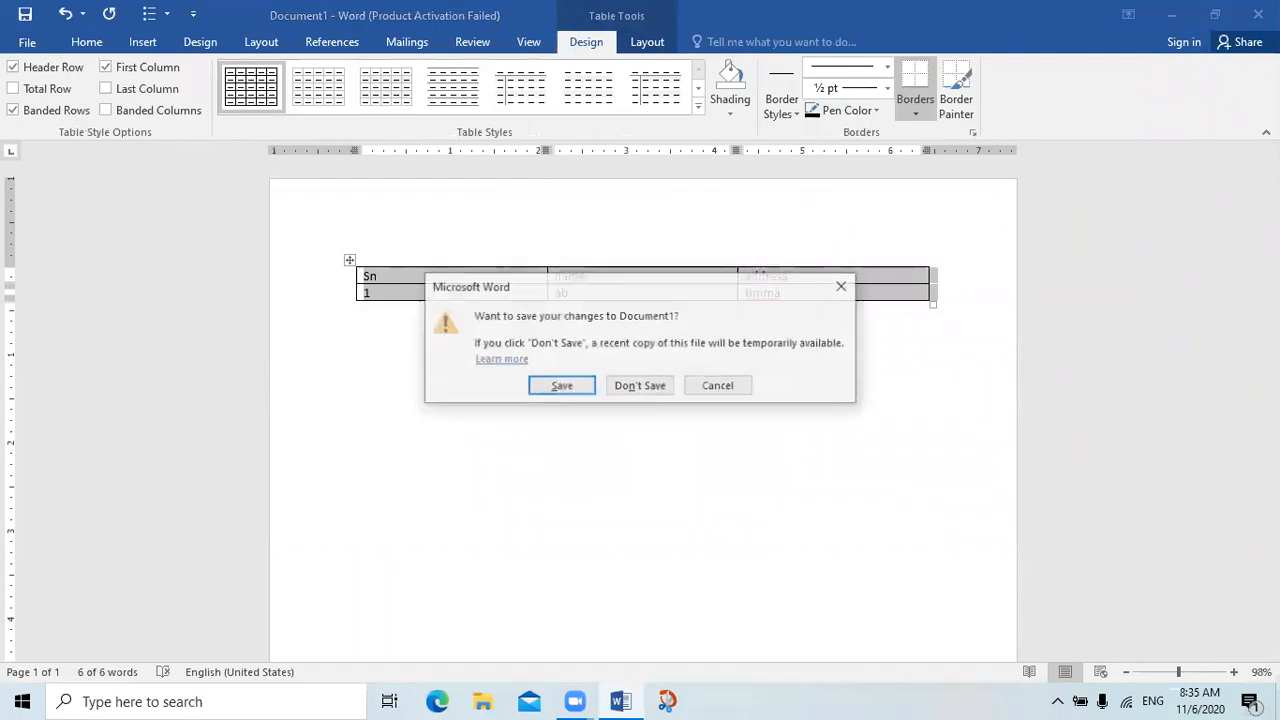
click(652, 387)
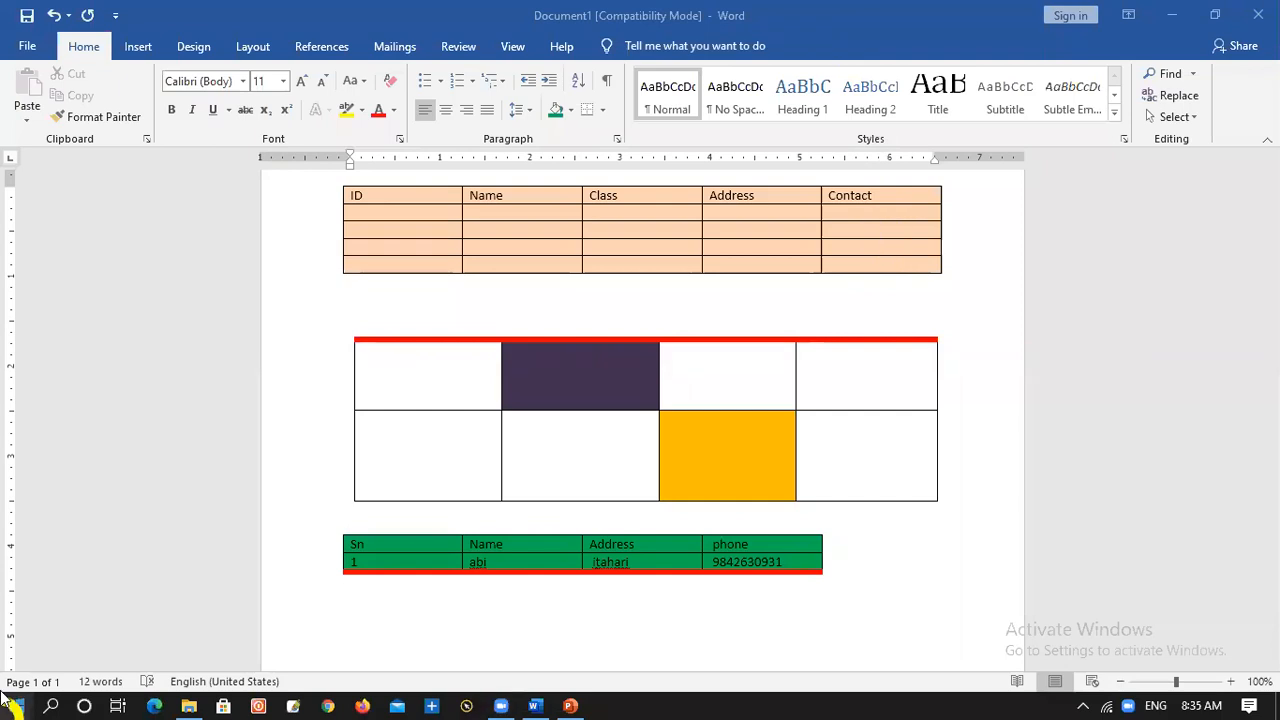
Insert an embedded Excel spreadsheet below the green Sn, Name, Address and phone table
click(373, 617)
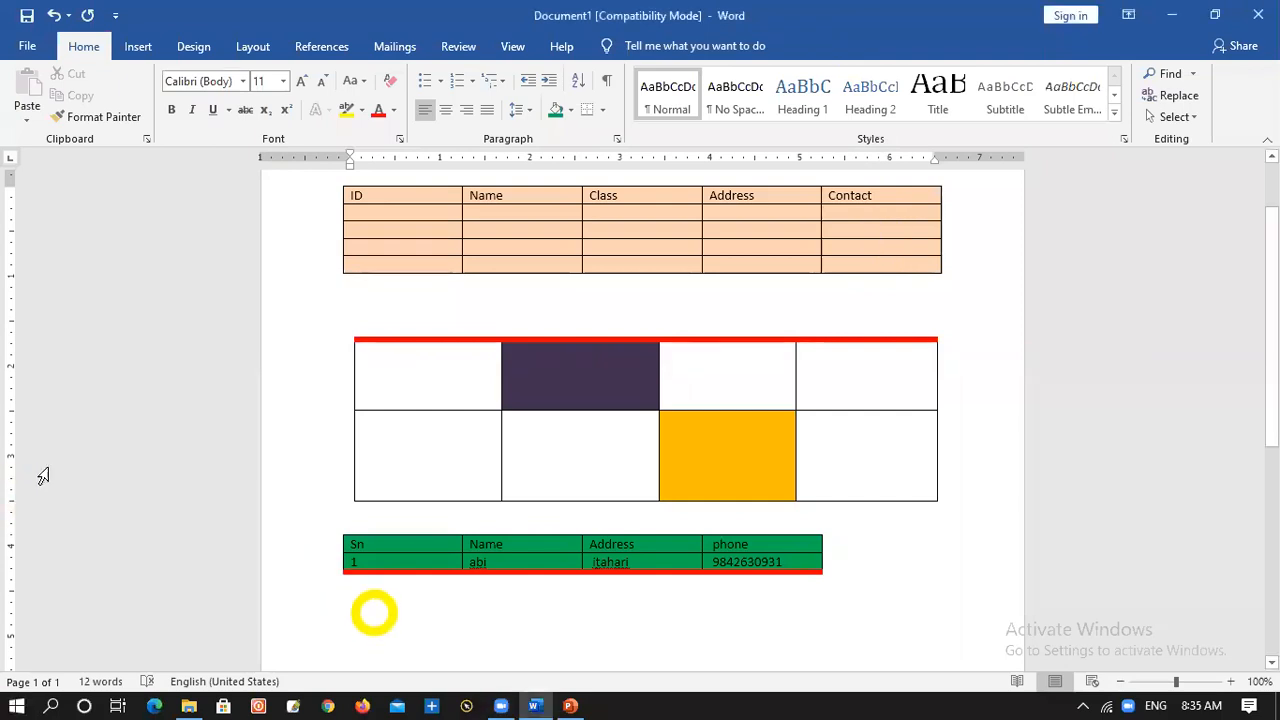
click(138, 56)
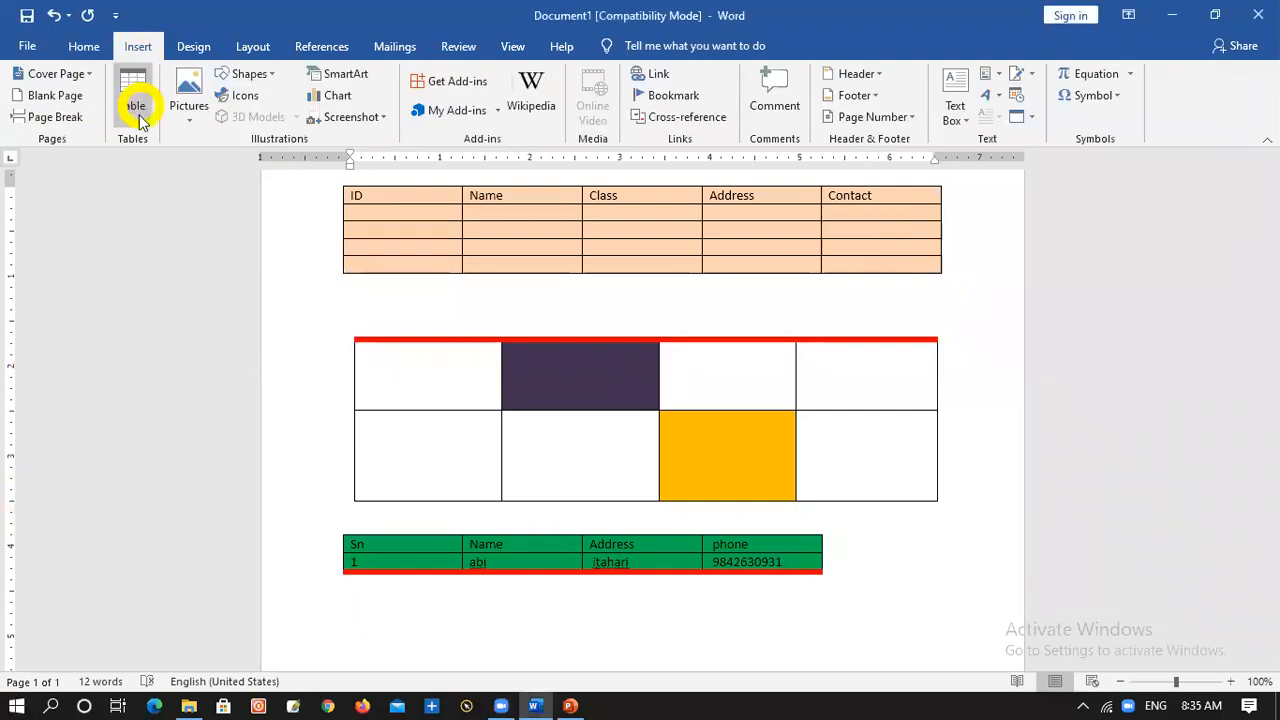
click(131, 102)
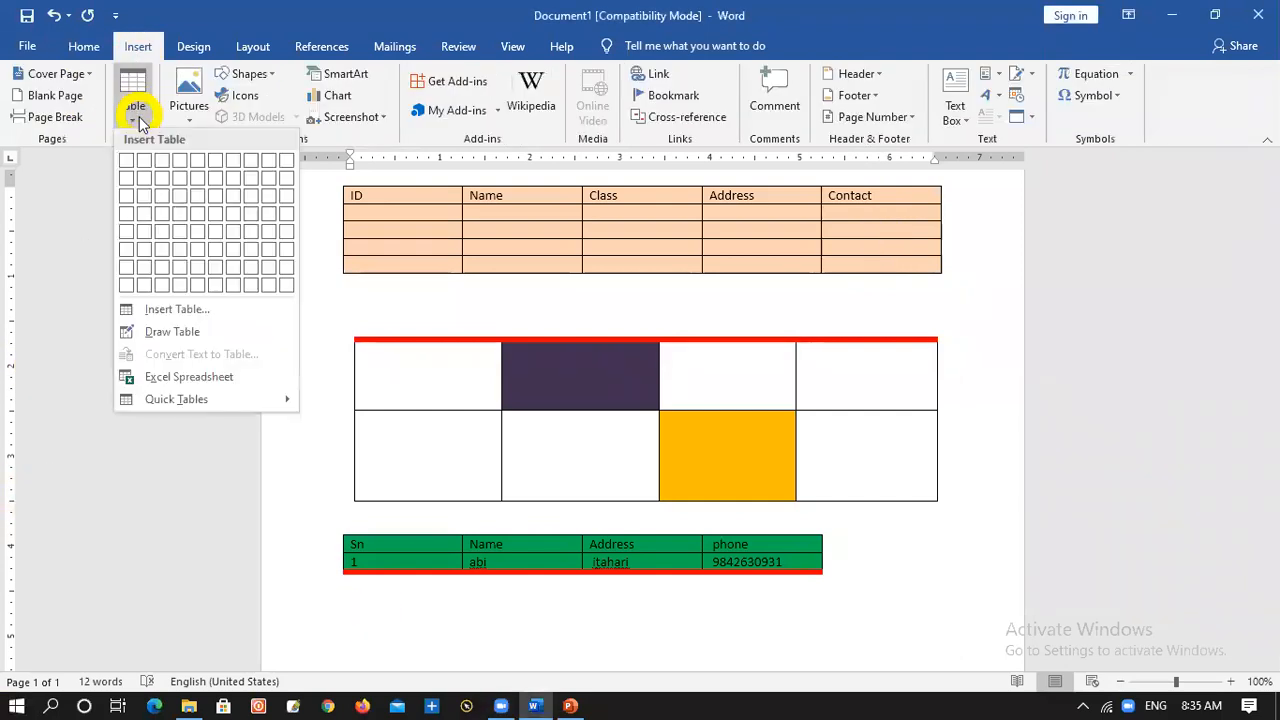
click(220, 386)
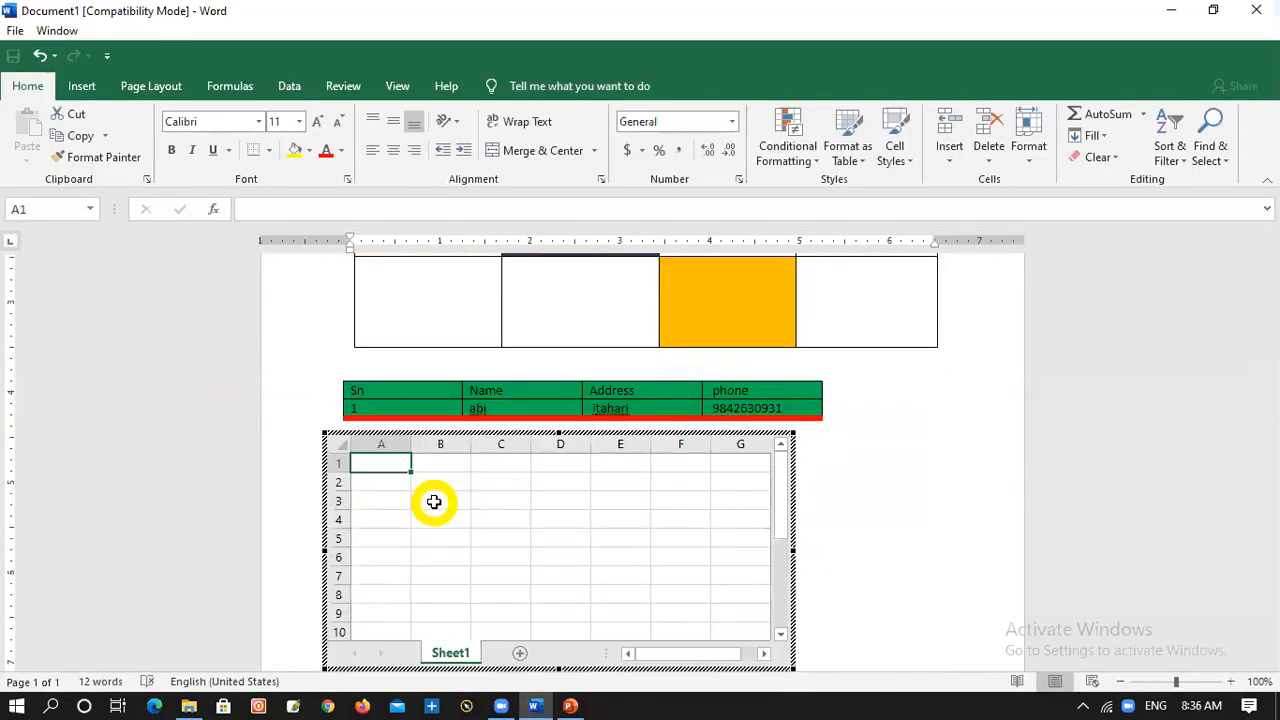
Enter the headings Sn, name and address in cells A1 to C1 of the embedded worksheet
text(Sn)
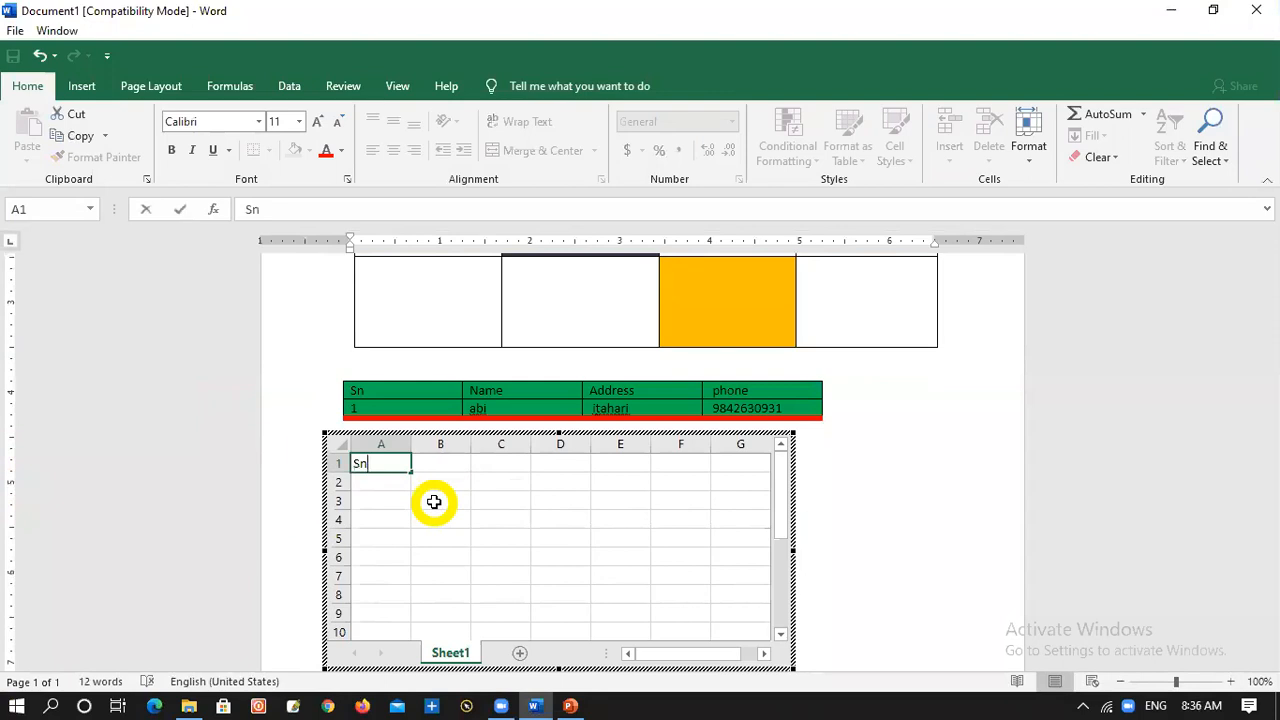
key(Tab)
text(name)
key(Tab)
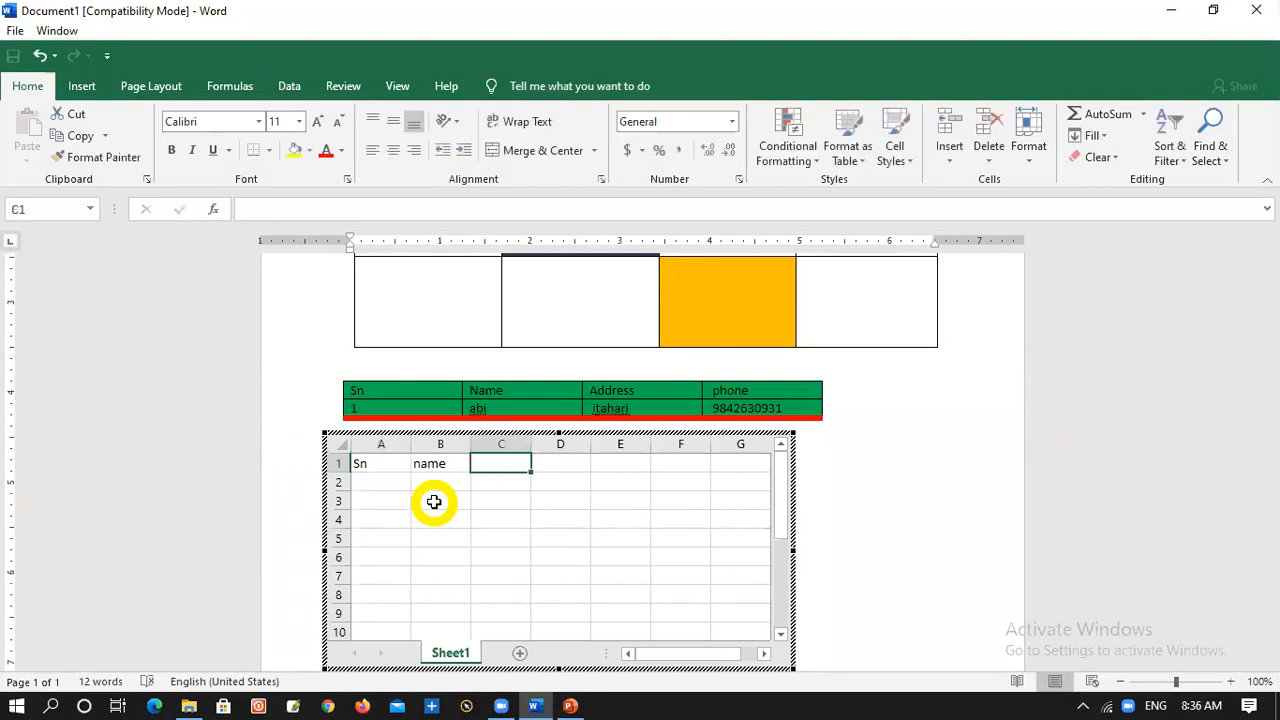
text(ad)
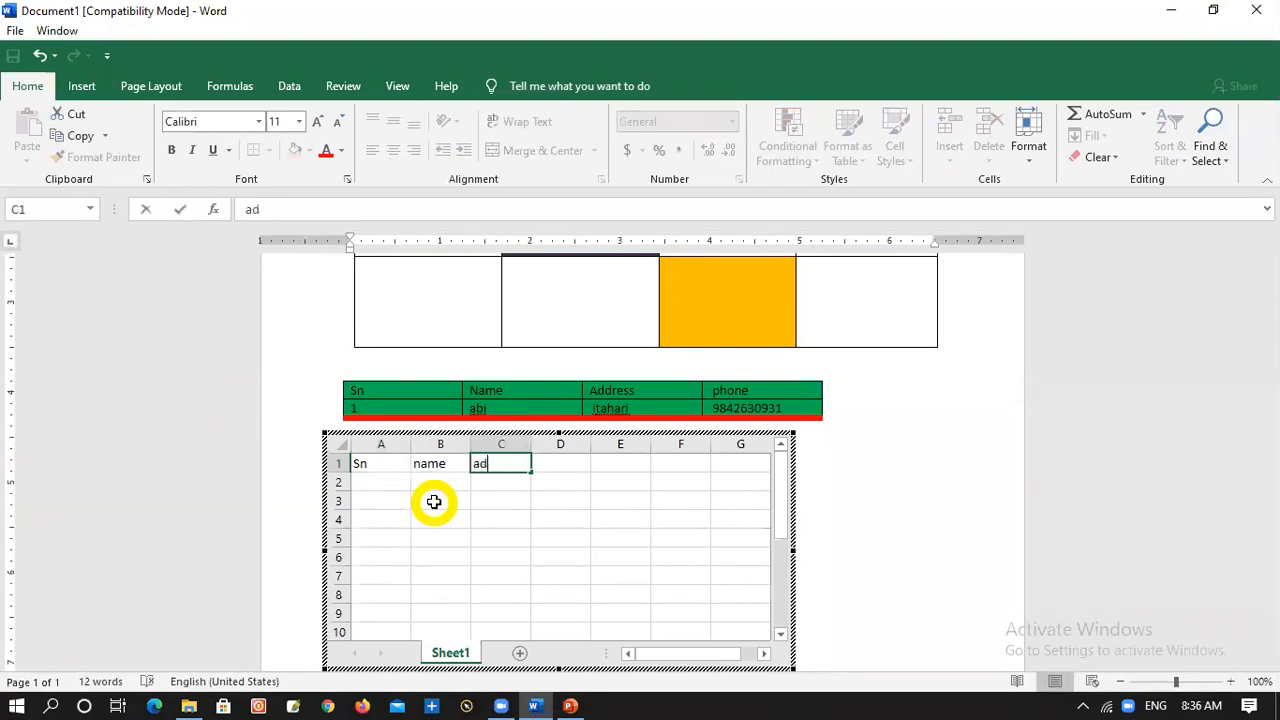
text(dress)
key(Return)
Fill row 2 of the worksheet with 1, an and tn under the three headings
text(1)
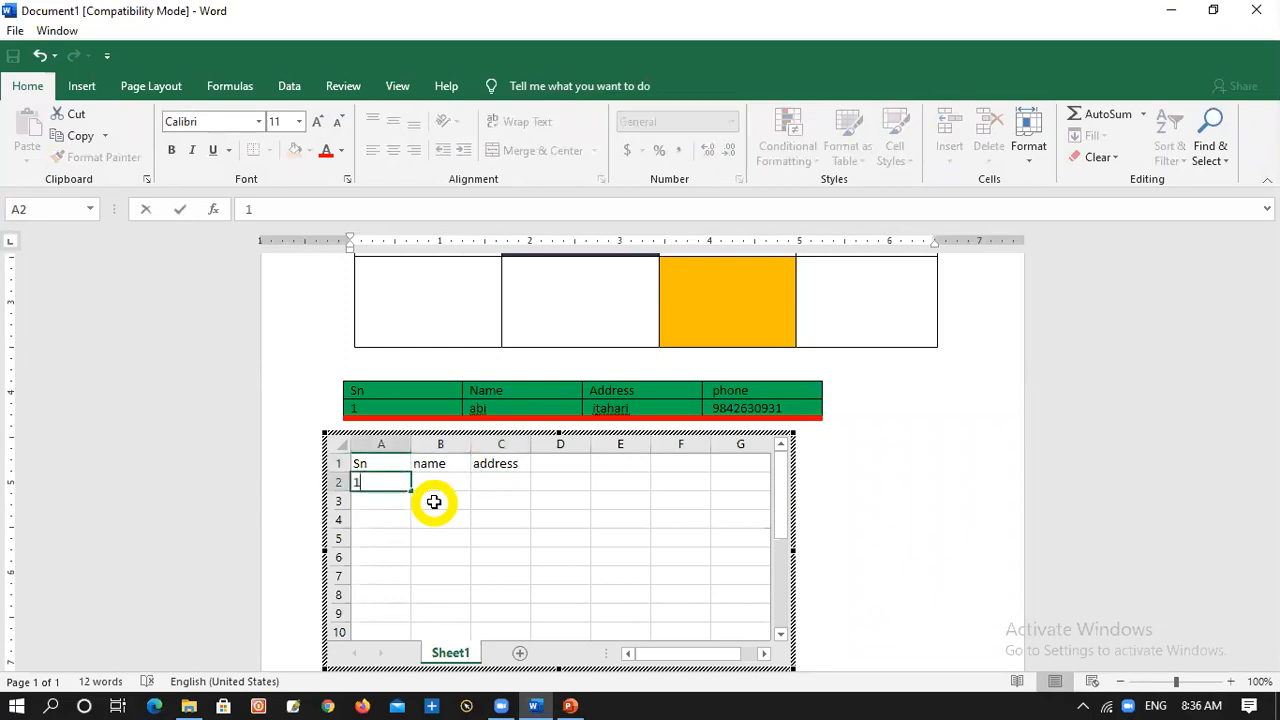
key(Tab)
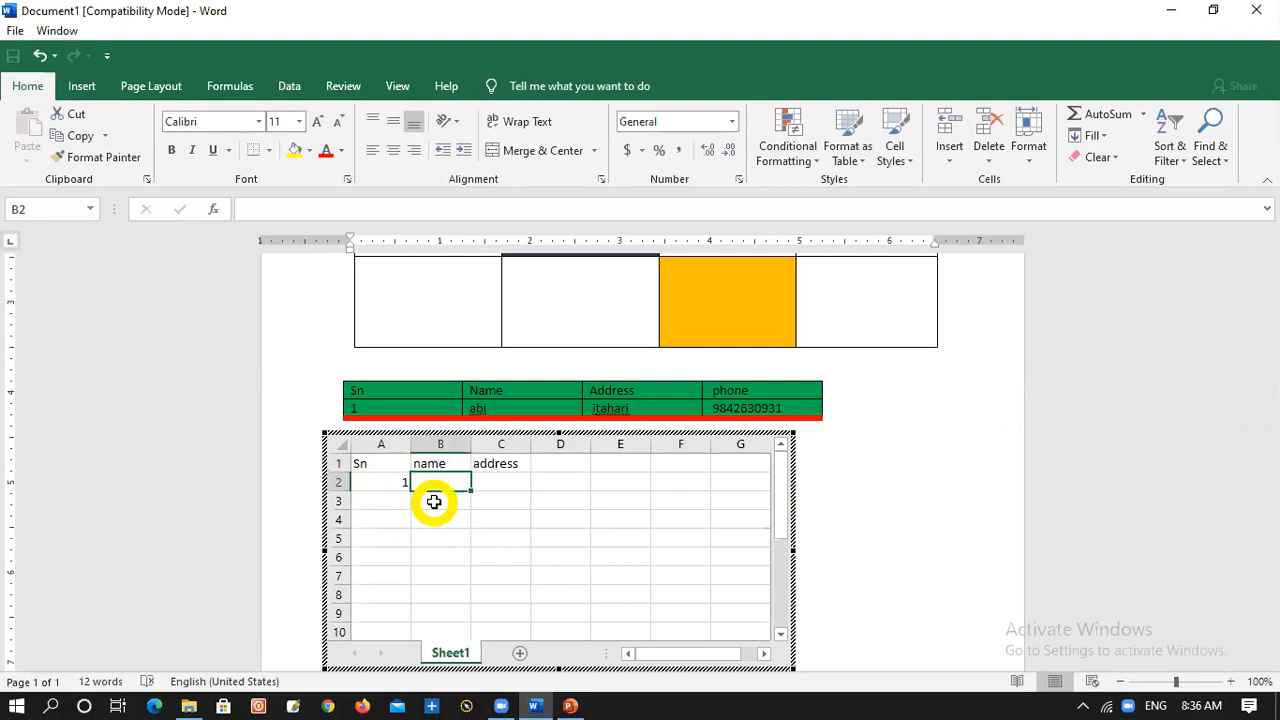
text(an)
key(Tab)
text(tn)
key(Return)
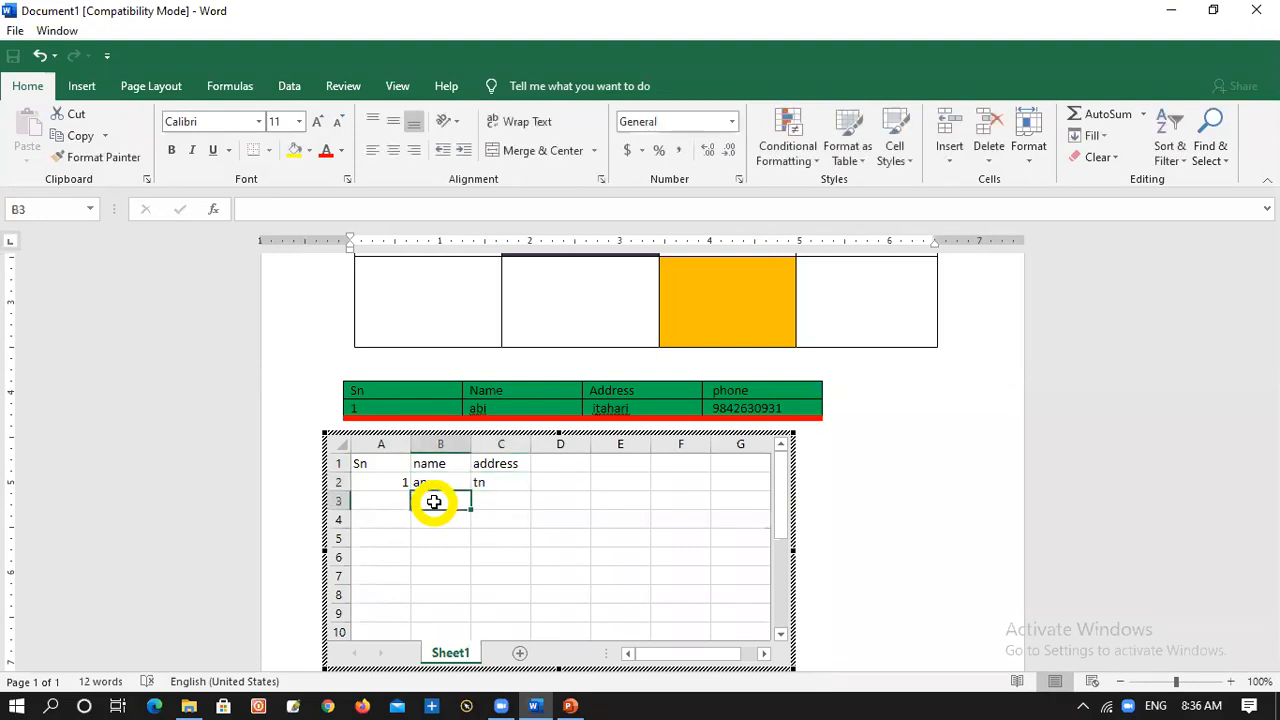
Fill row 3 of the worksheet with 2, tb and TT, and return to the Word document
key(Left)
text(2)
key(Tab)
text(to)
key(Tab)
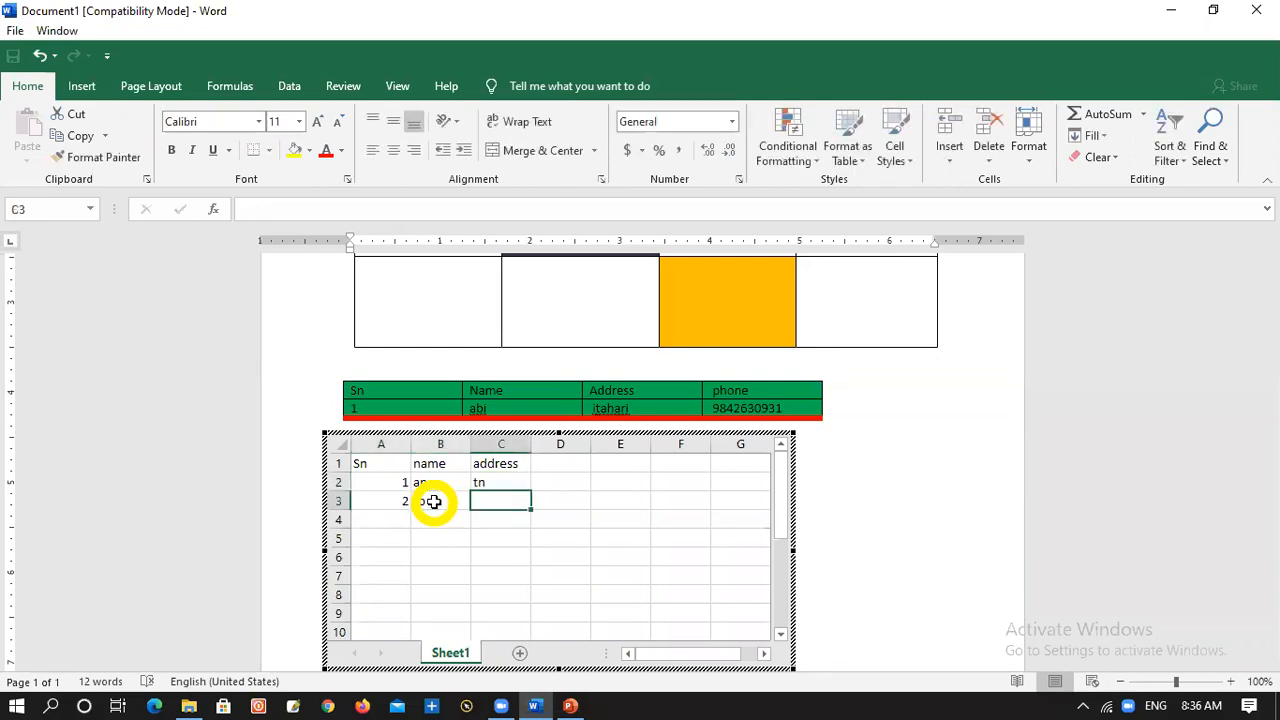
text(TT)
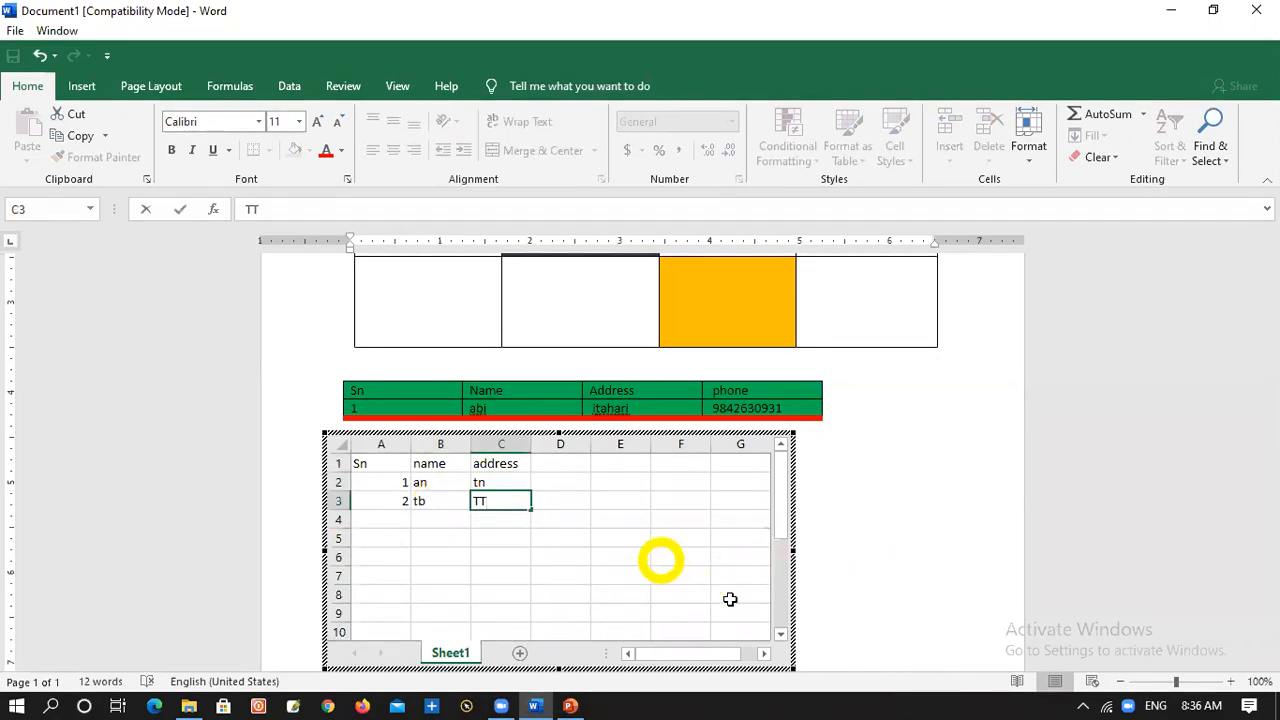
click(870, 530)
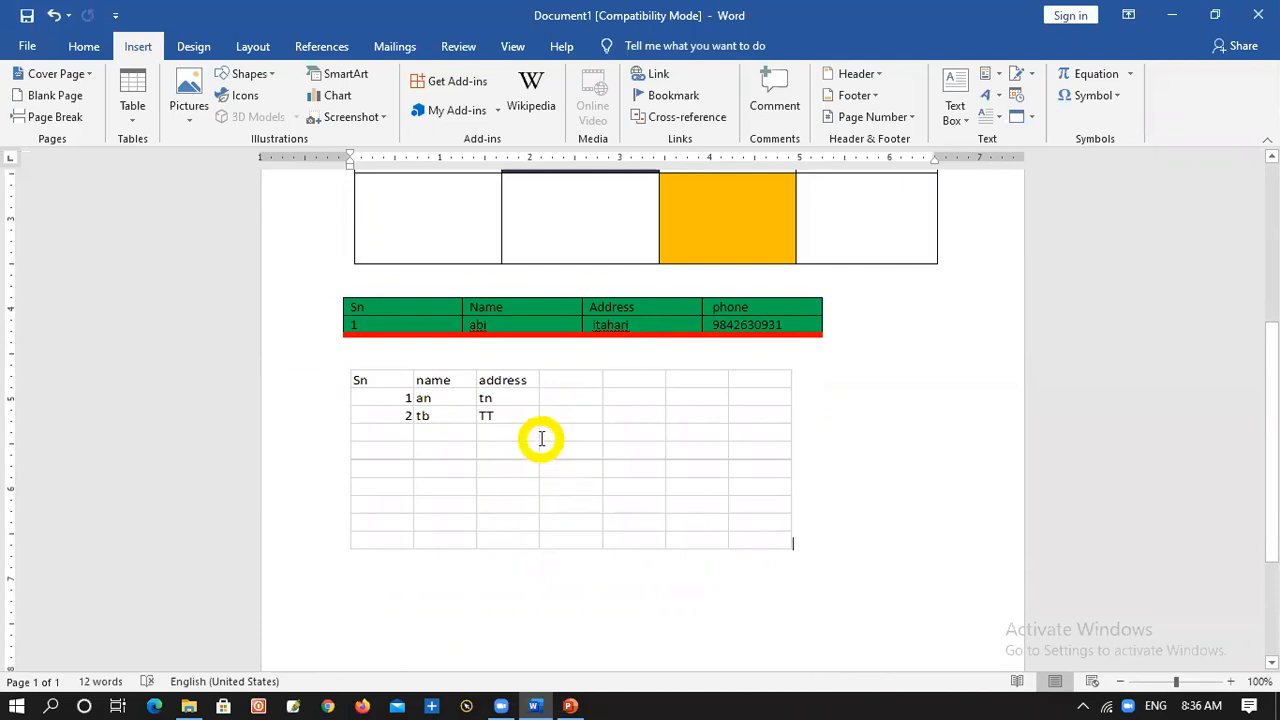
Try to hand-draw a table cell about 1.24" wide and 1.93" high over the embedded worksheet, and undo it
click(380, 403)
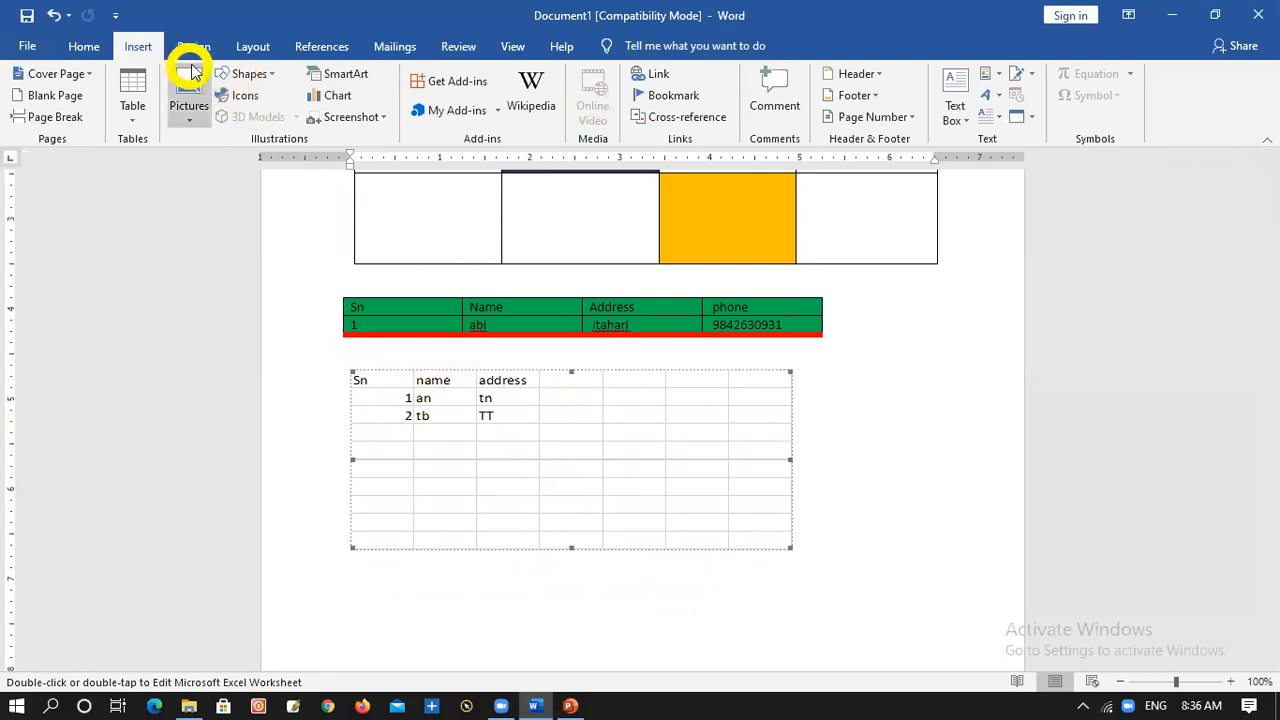
click(135, 120)
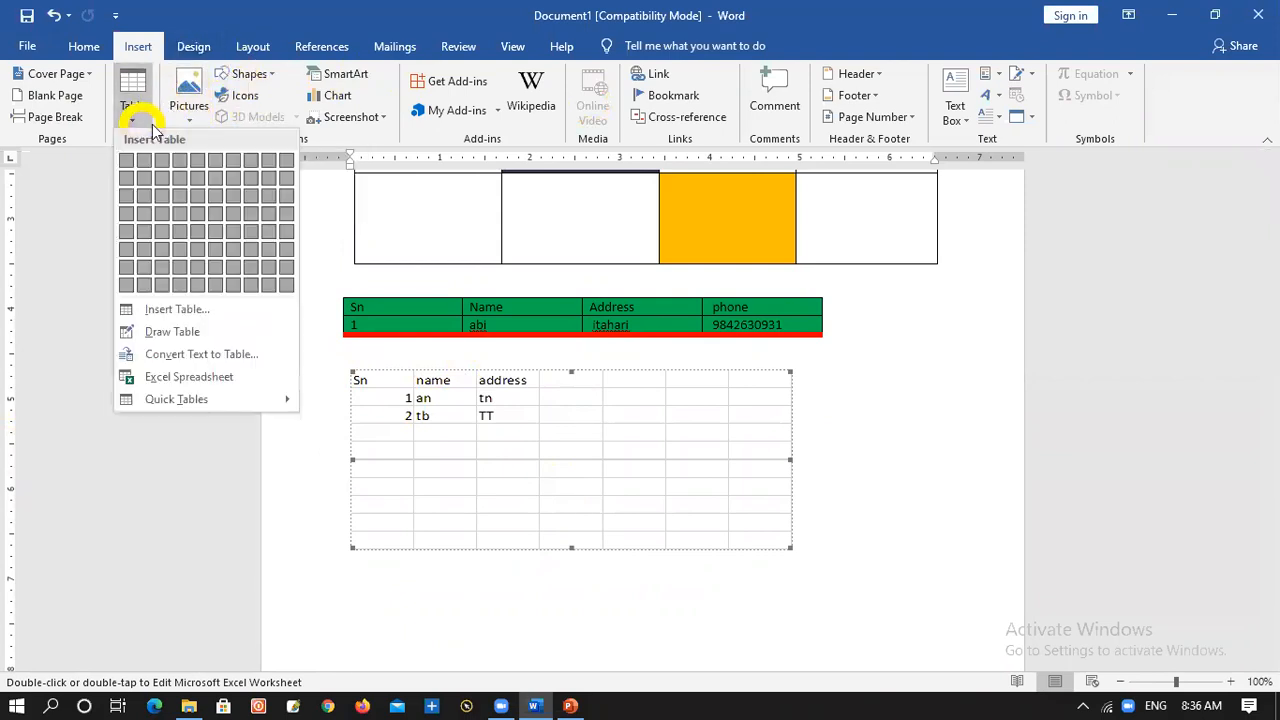
click(200, 331)
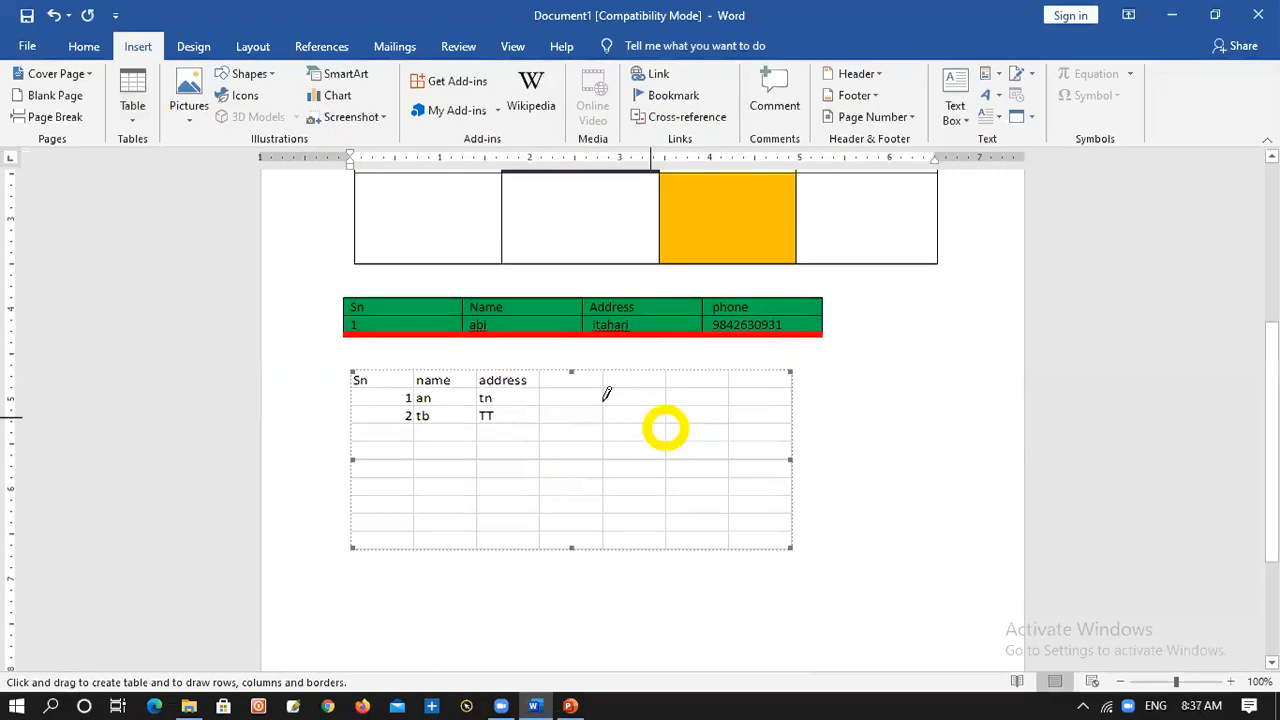
mouse_move(360, 372)
mouse_down()
mouse_move(500, 529)
mouse_move(429, 543)
mouse_move(474, 548)
mouse_up()
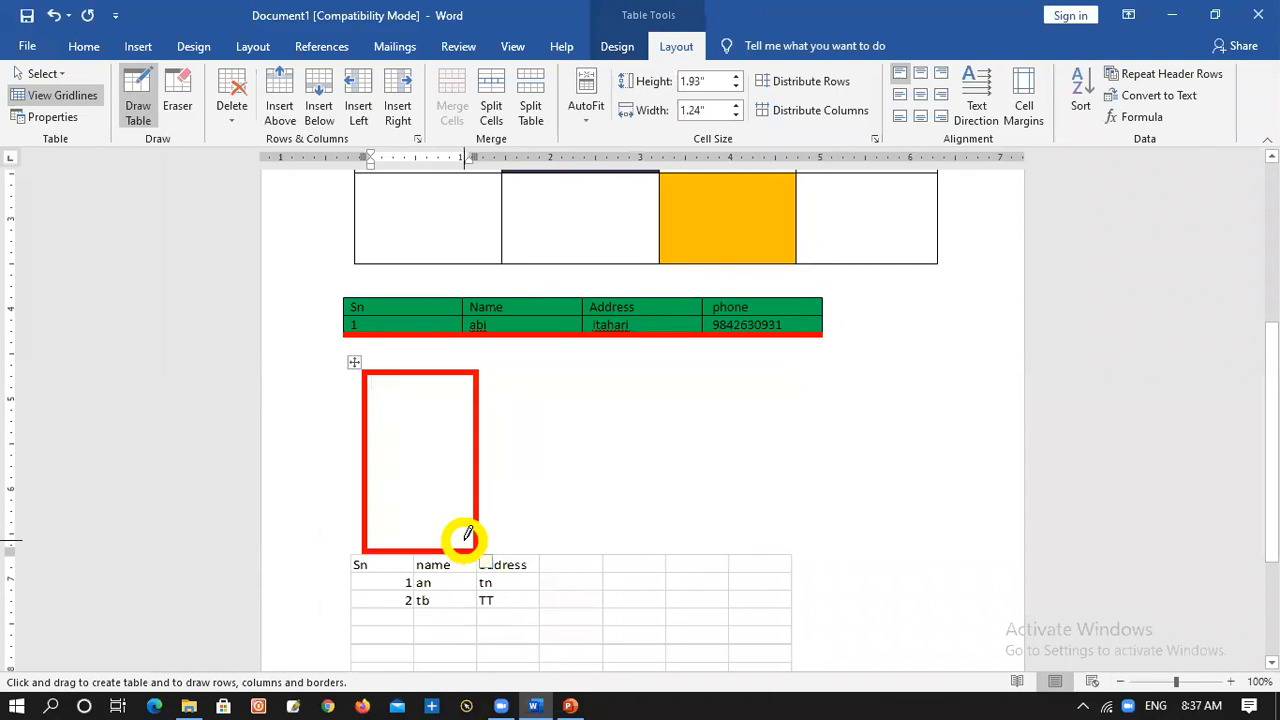
key(ctrl+z)
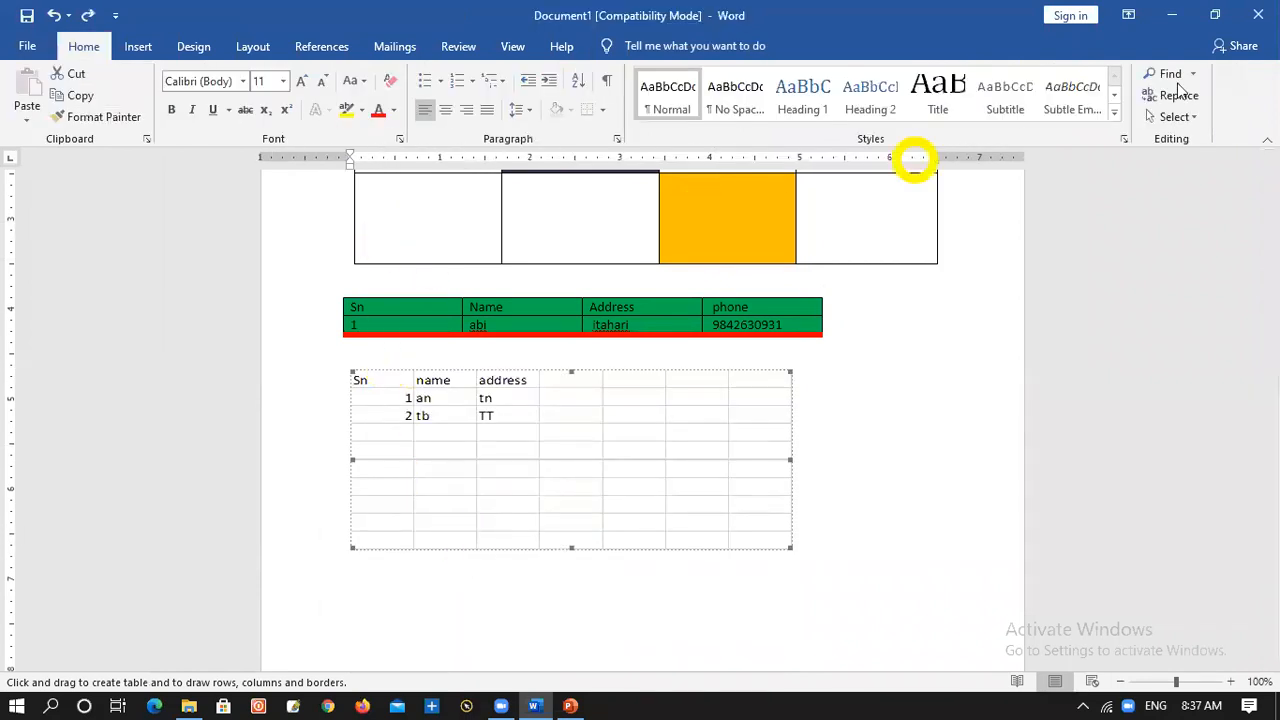
click(134, 46)
click(136, 118)
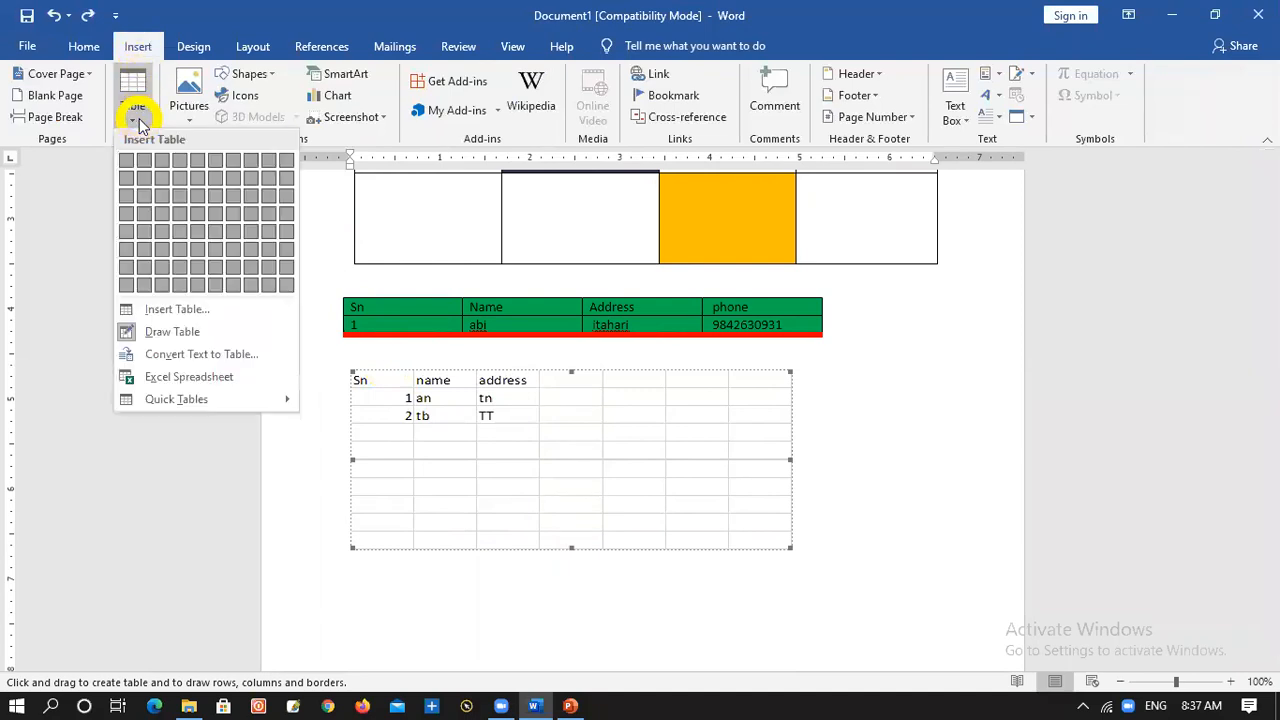
click(167, 338)
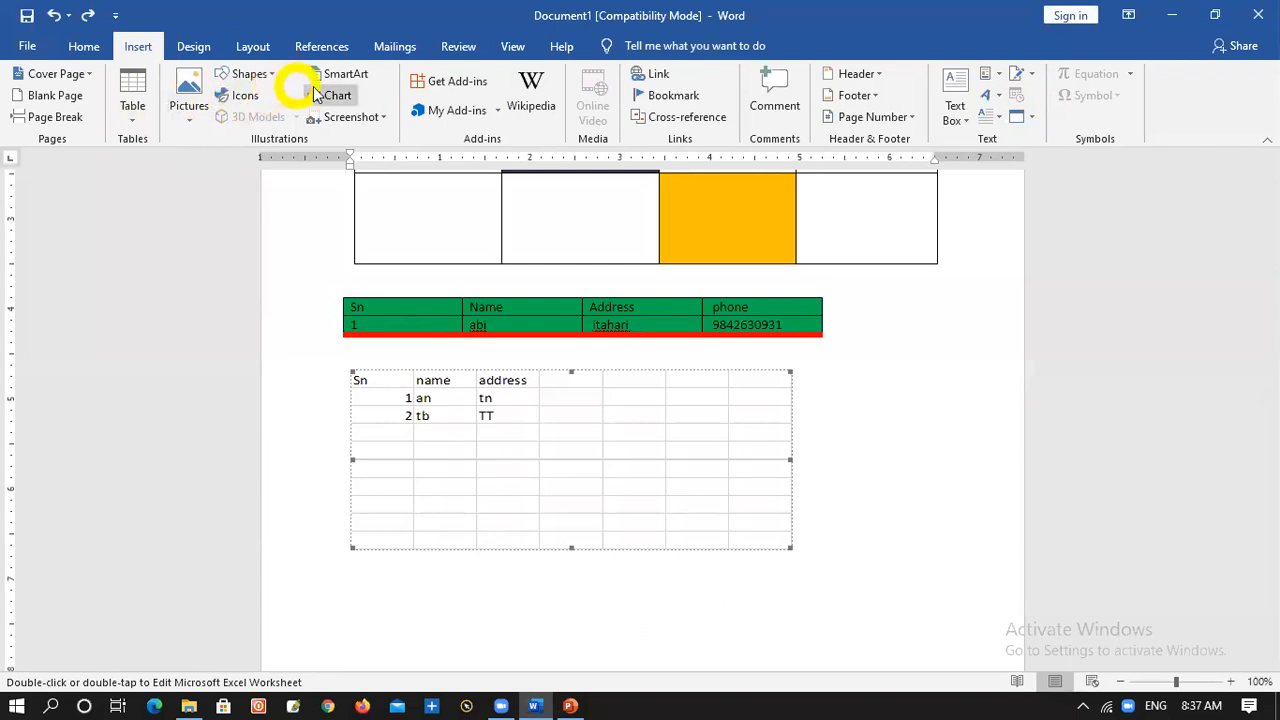
Toggle the display of table gridlines in the Word document with View Gridlines
click(84, 46)
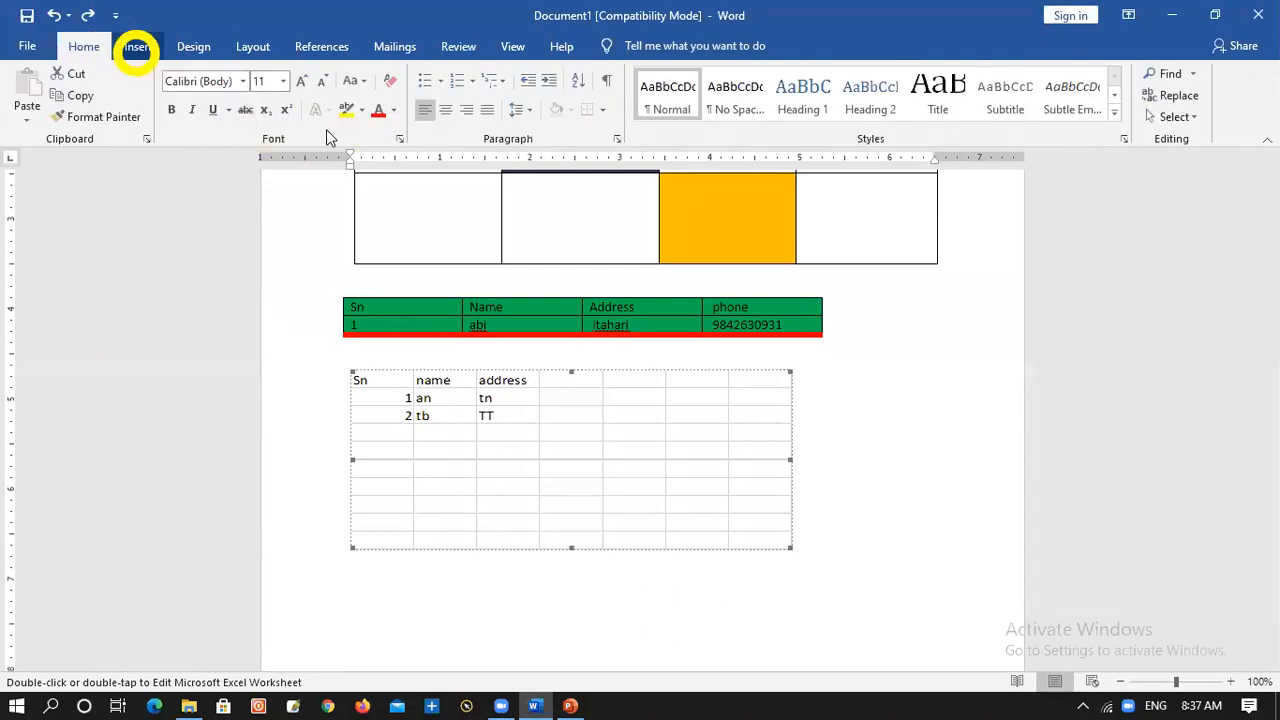
click(603, 112)
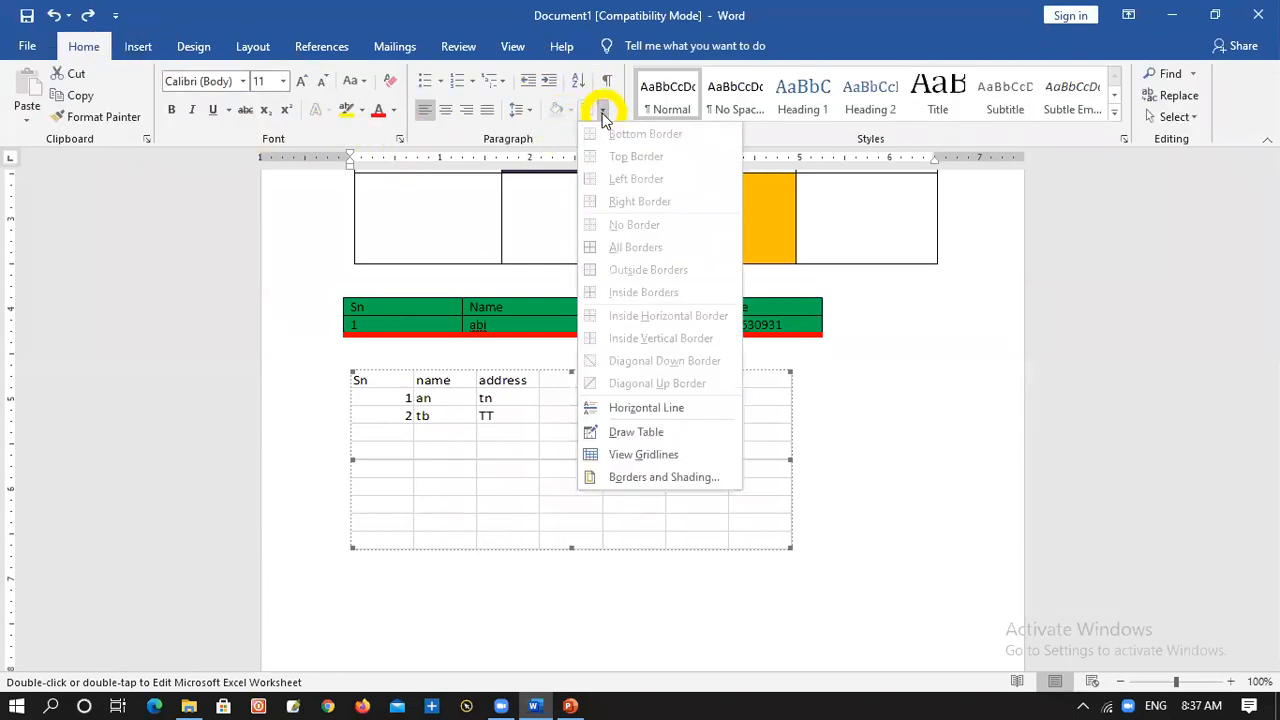
click(605, 455)
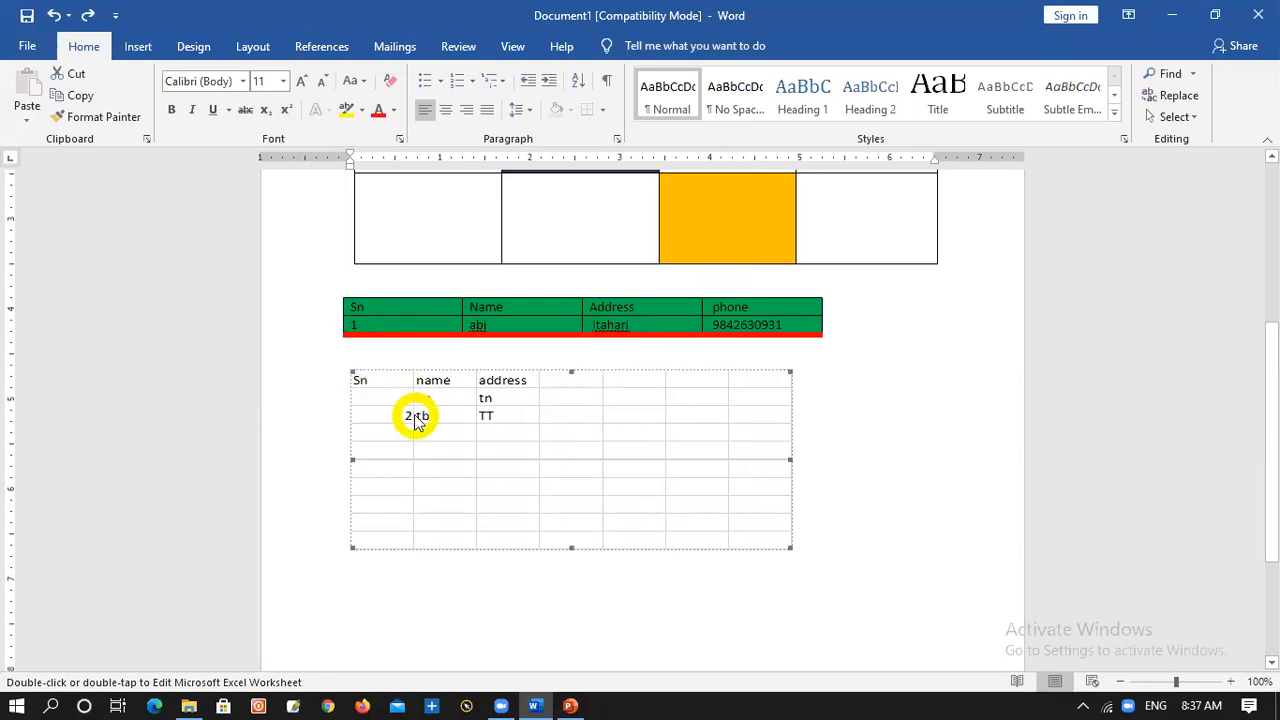
Open the embedded worksheet, give cell C3 outside borders and apply all borders to the range A1:D5
double_click(389, 393)
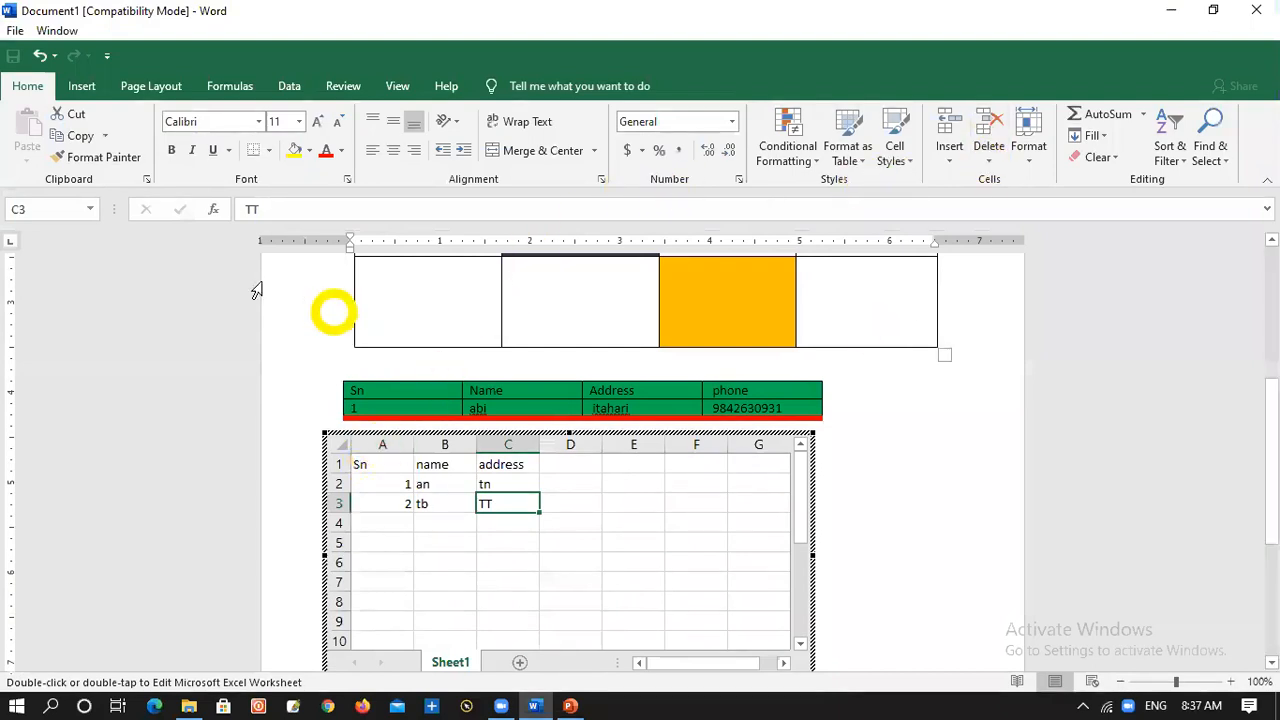
click(269, 150)
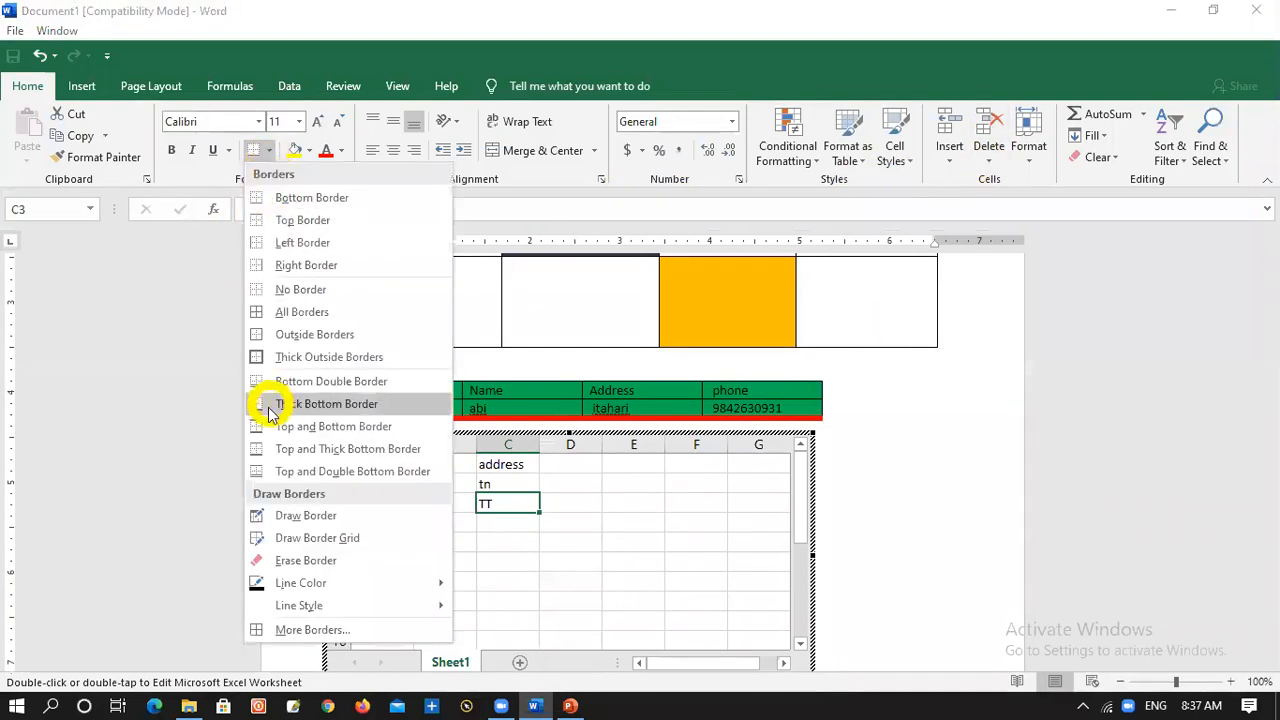
click(266, 334)
drag(356, 460, 591, 549)
click(269, 150)
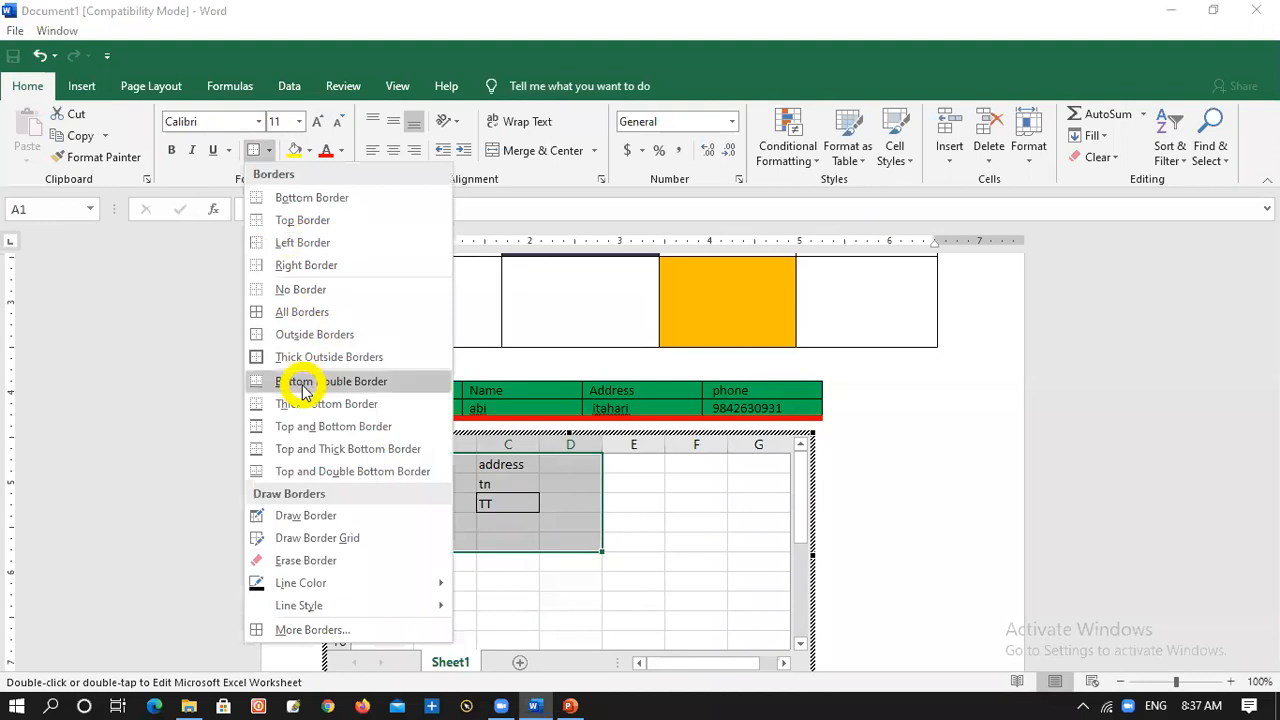
click(301, 312)
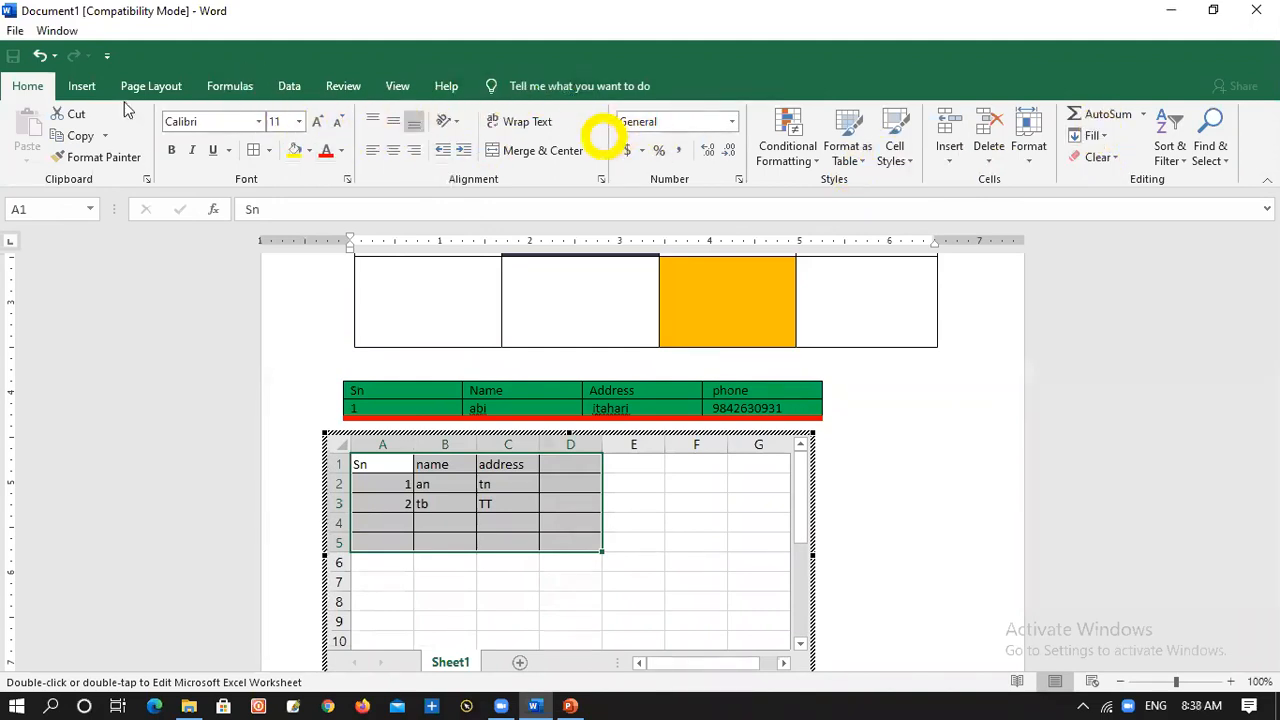
click(270, 152)
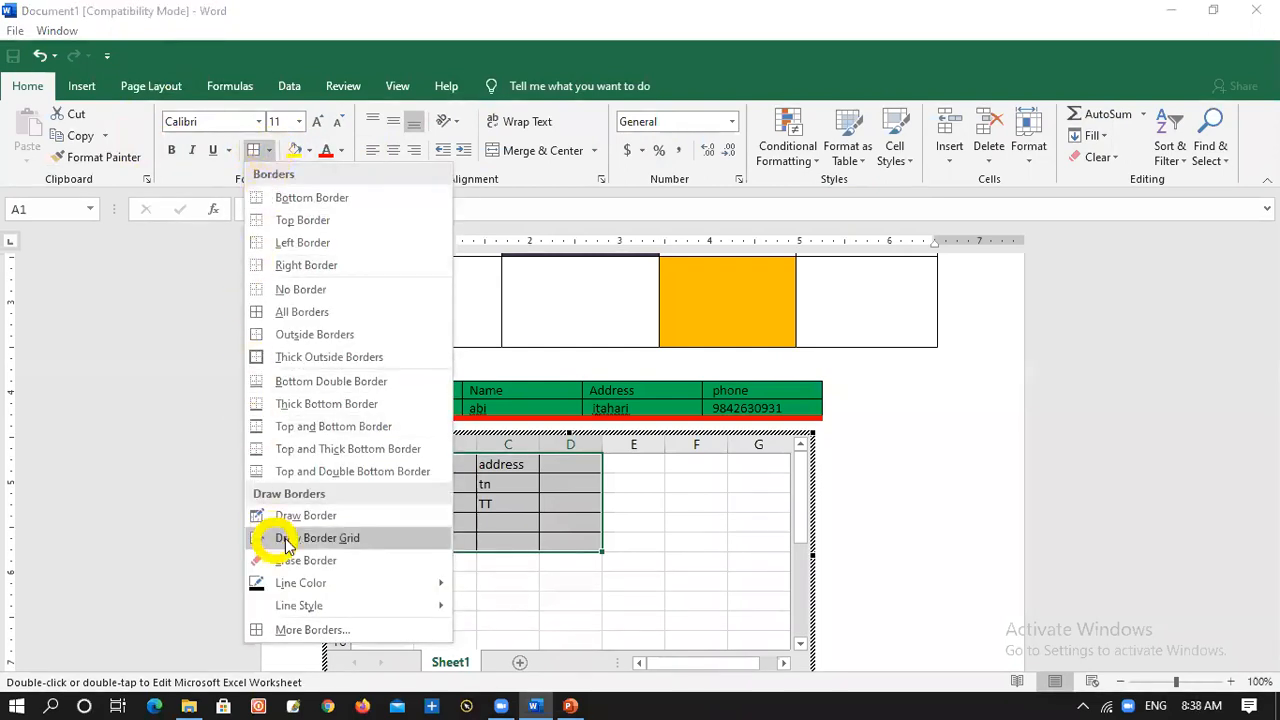
click(98, 90)
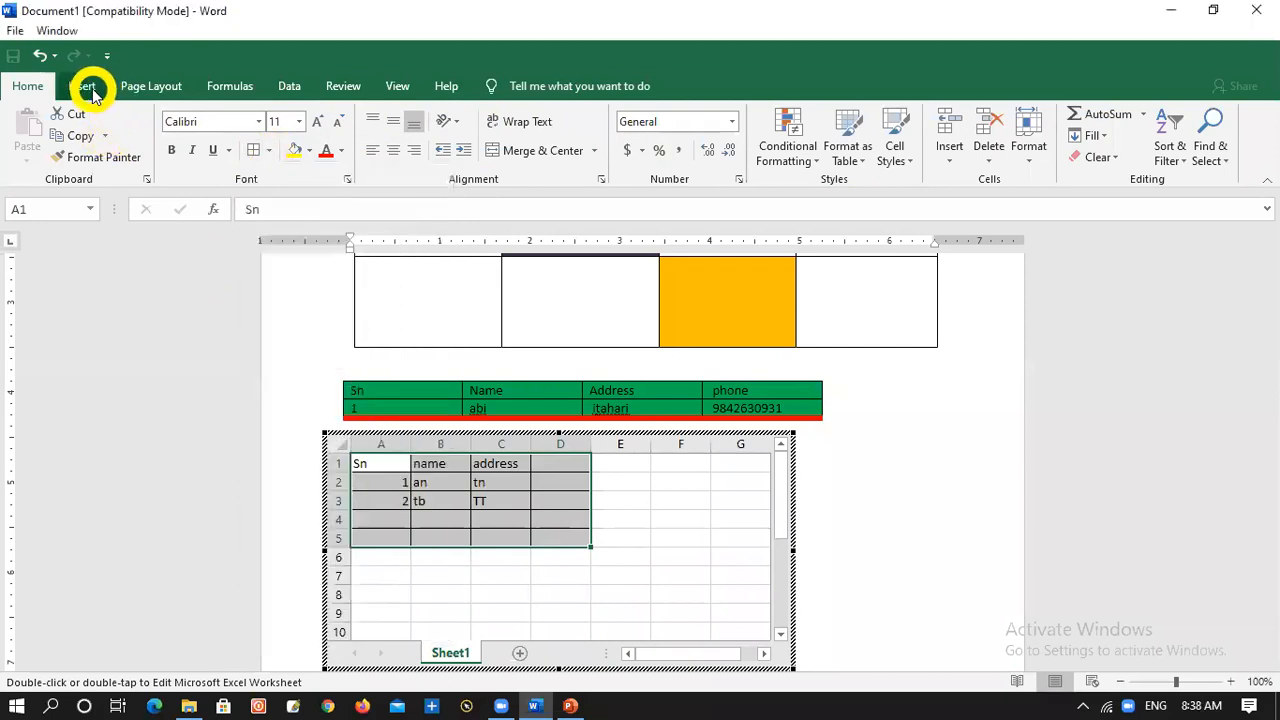
click(88, 88)
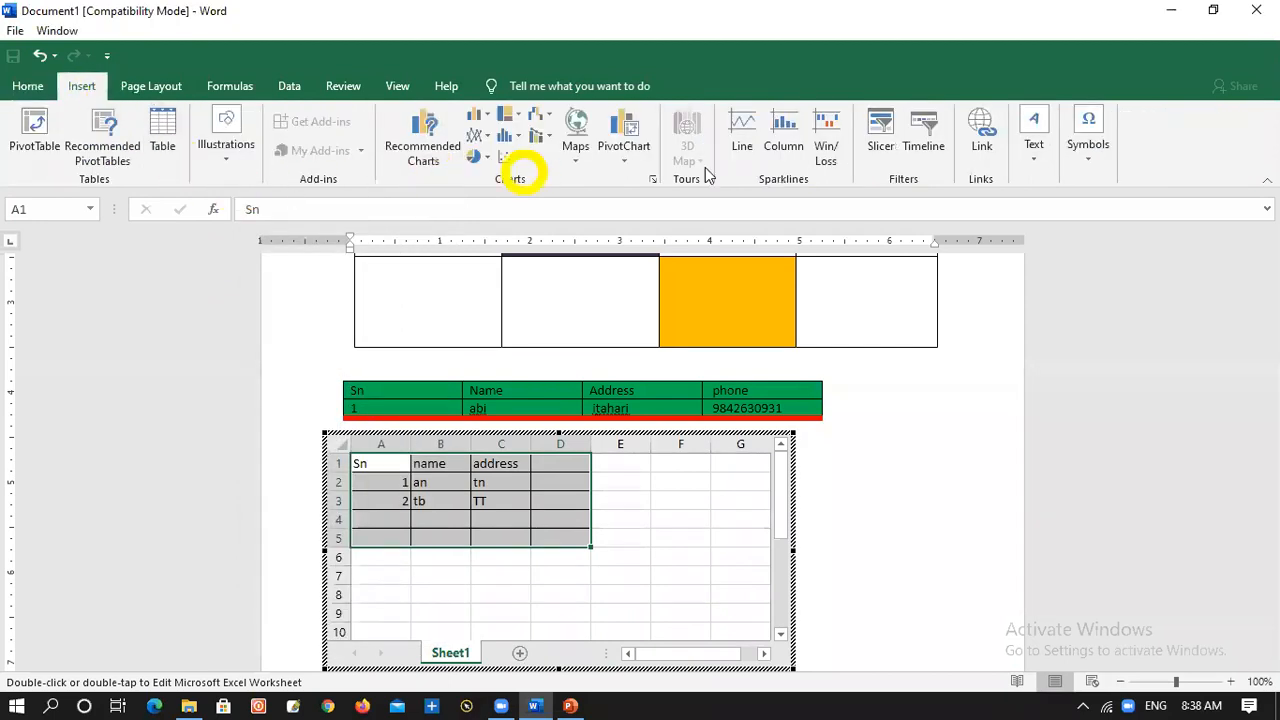
Leave the embedded worksheet and close the separate blank Book1 Excel window
click(605, 561)
click(903, 509)
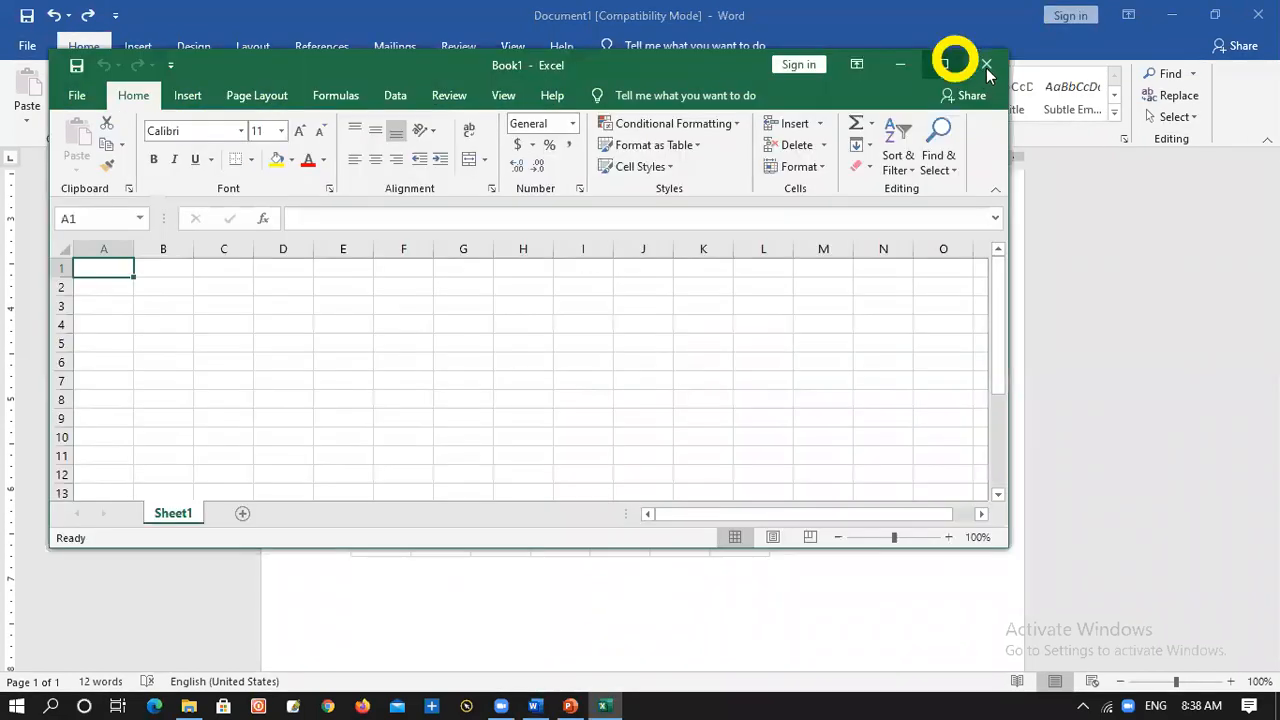
click(986, 64)
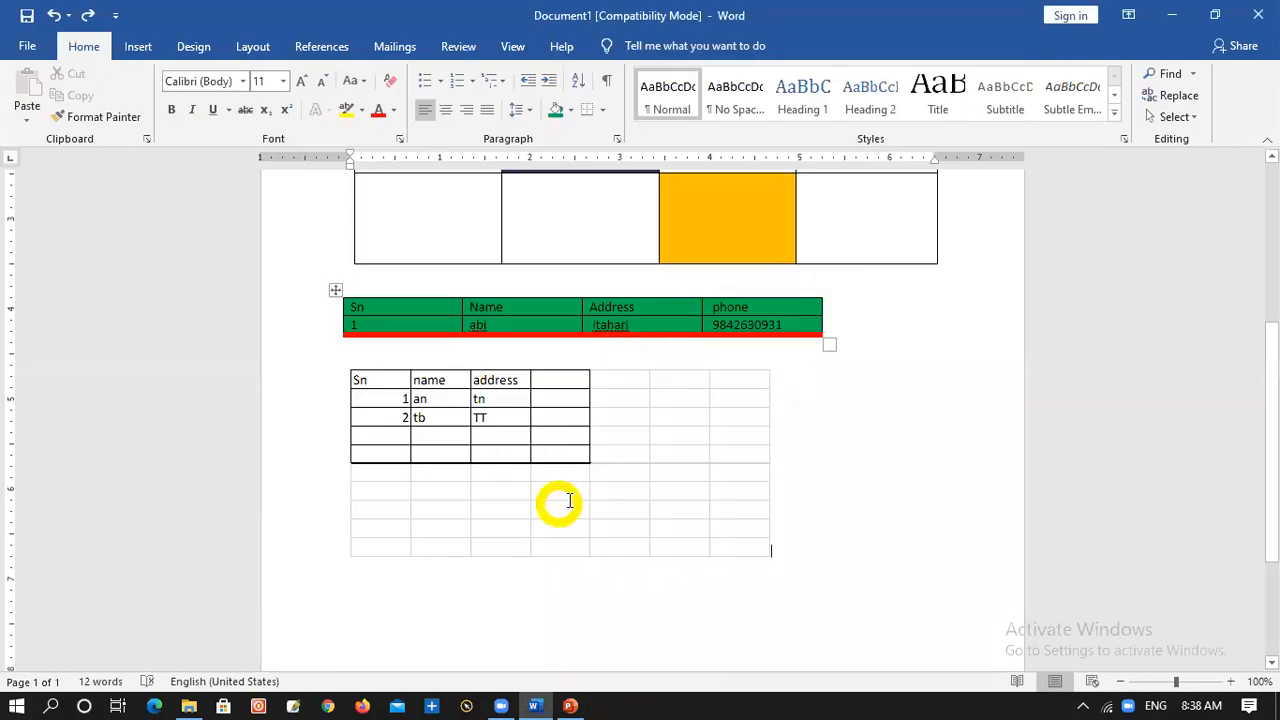
Reopen the embedded worksheet, insert a blank column at column E and return to the Word document
click(540, 402)
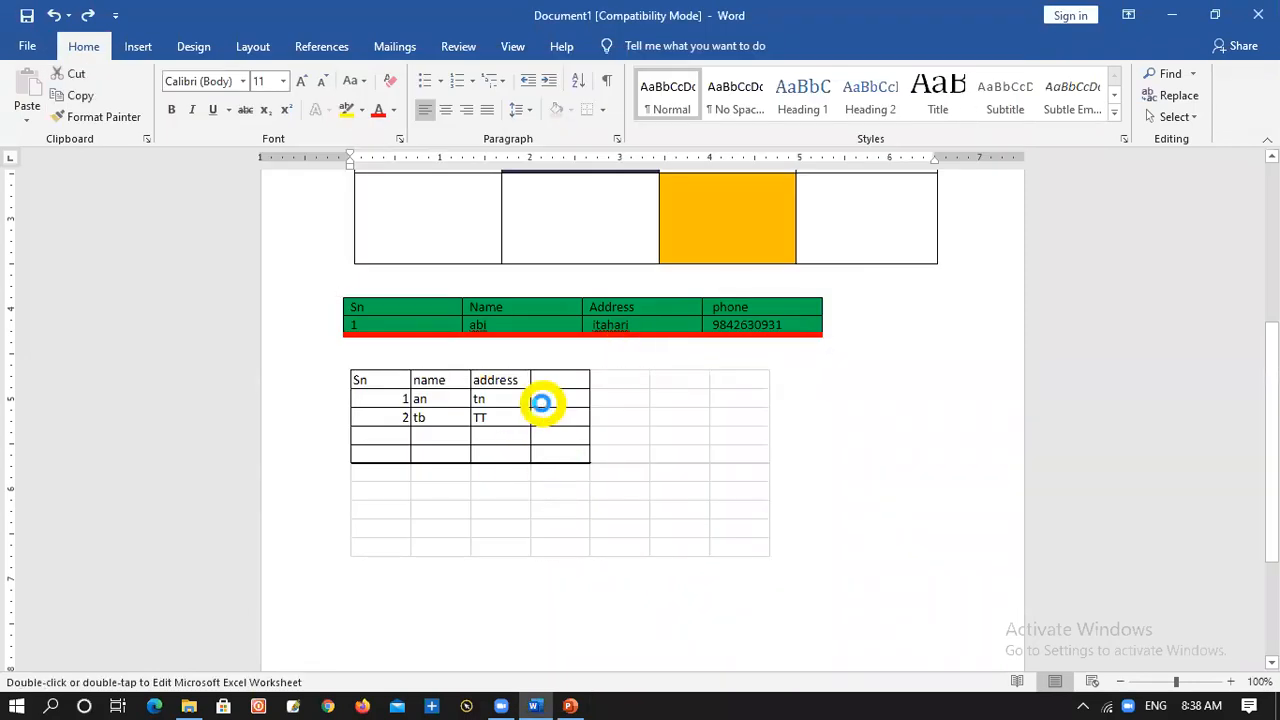
double_click(543, 408)
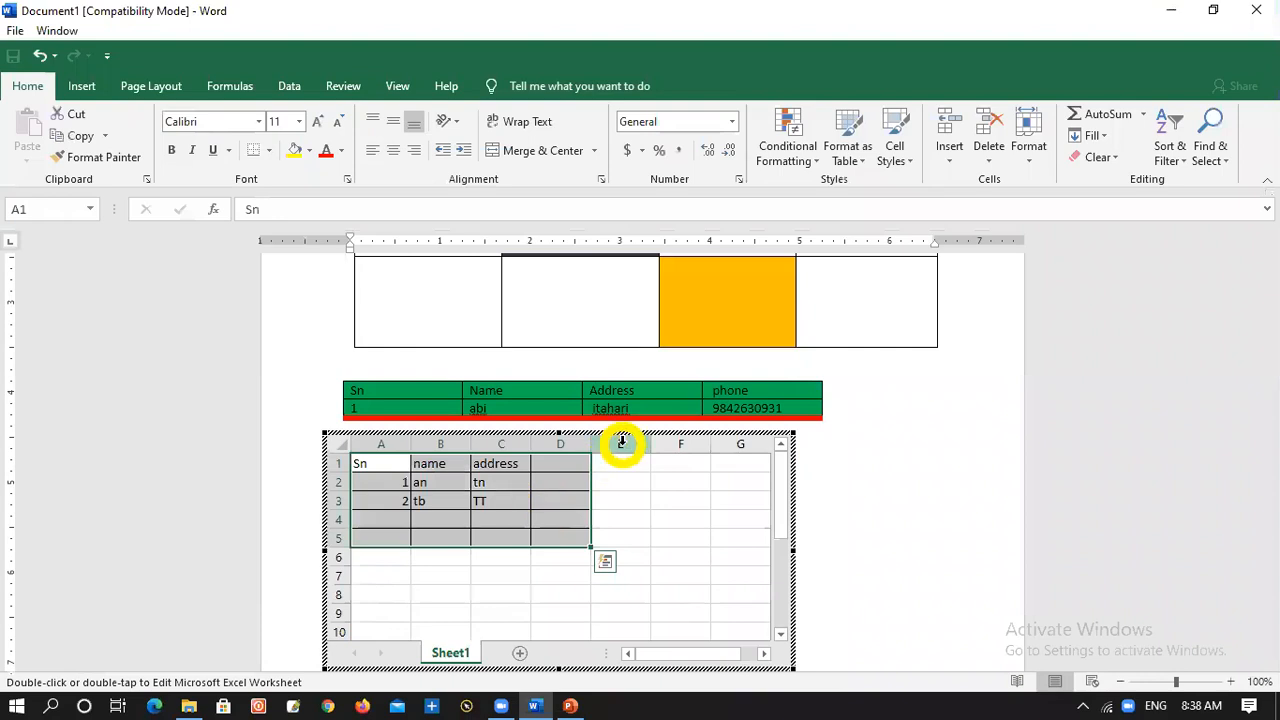
click(621, 441)
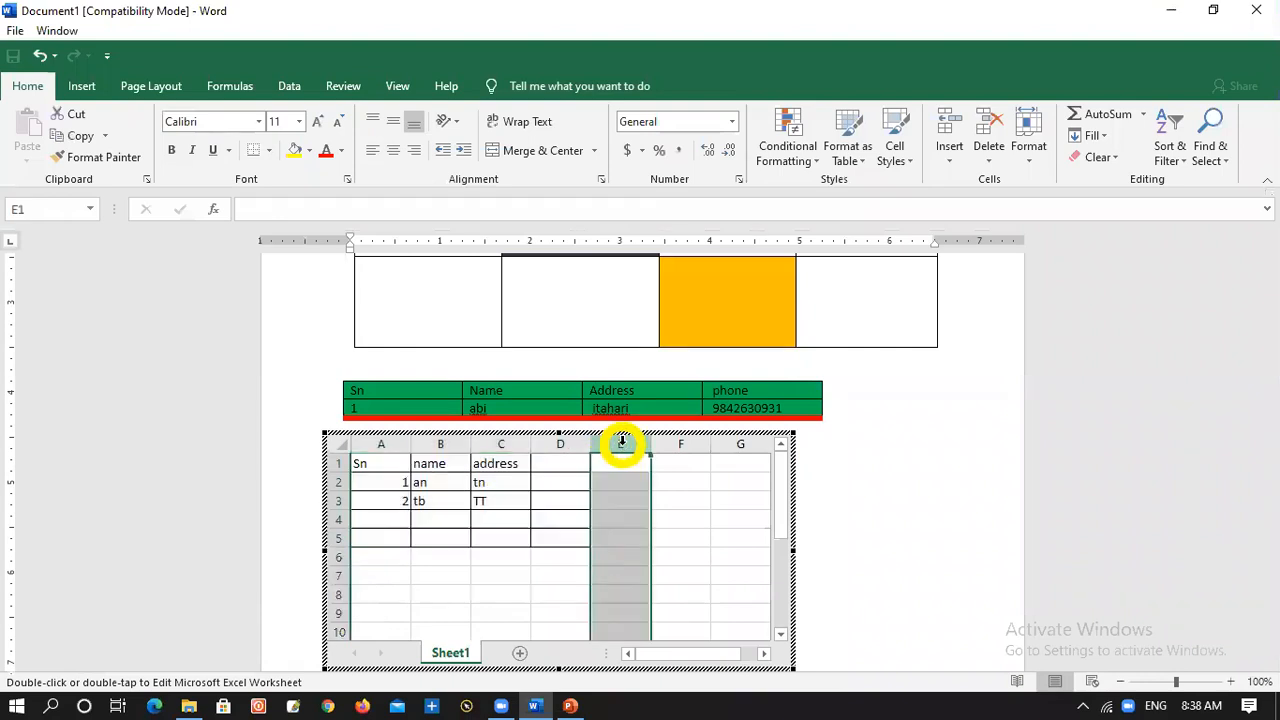
right_click(621, 441)
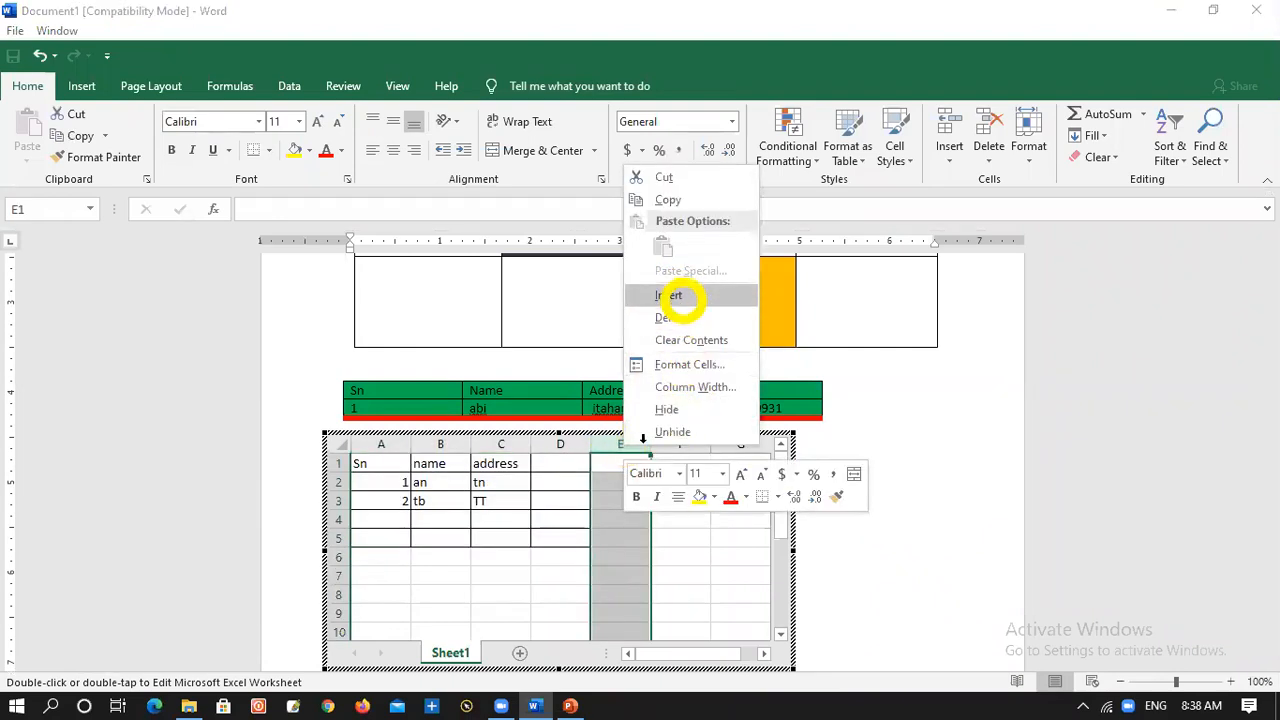
click(675, 296)
drag(775, 537, 783, 508)
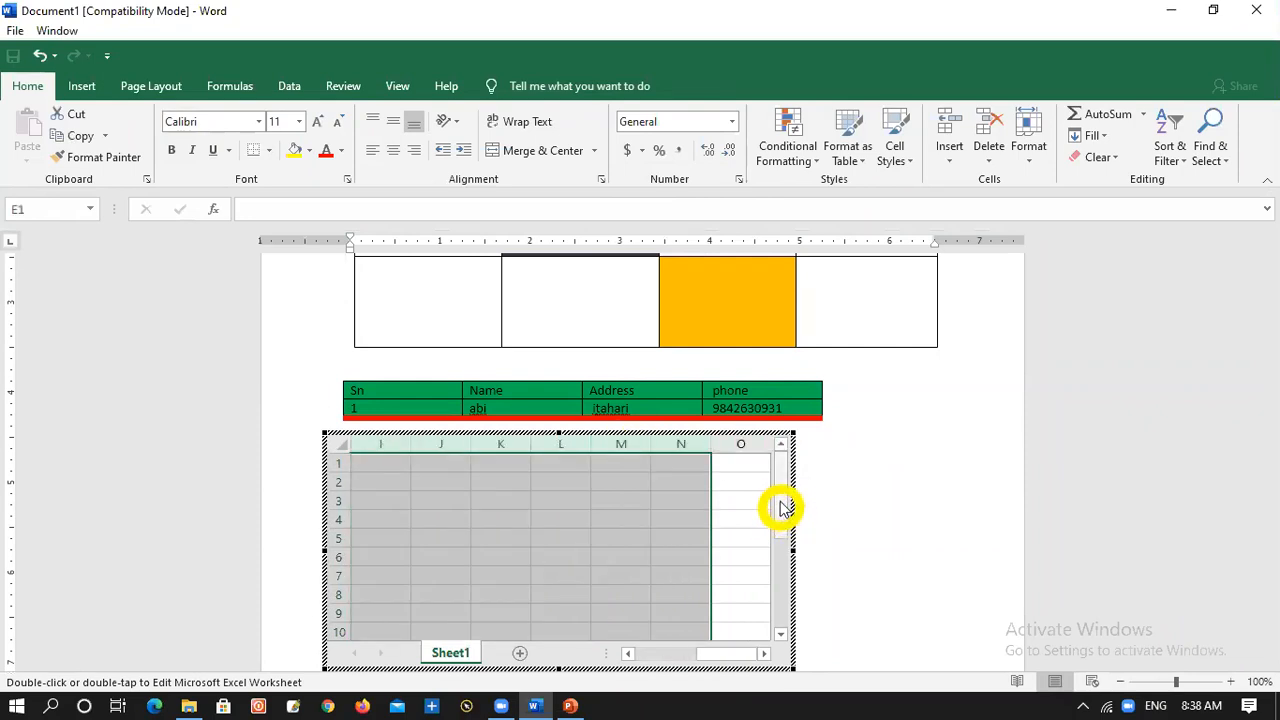
click(835, 482)
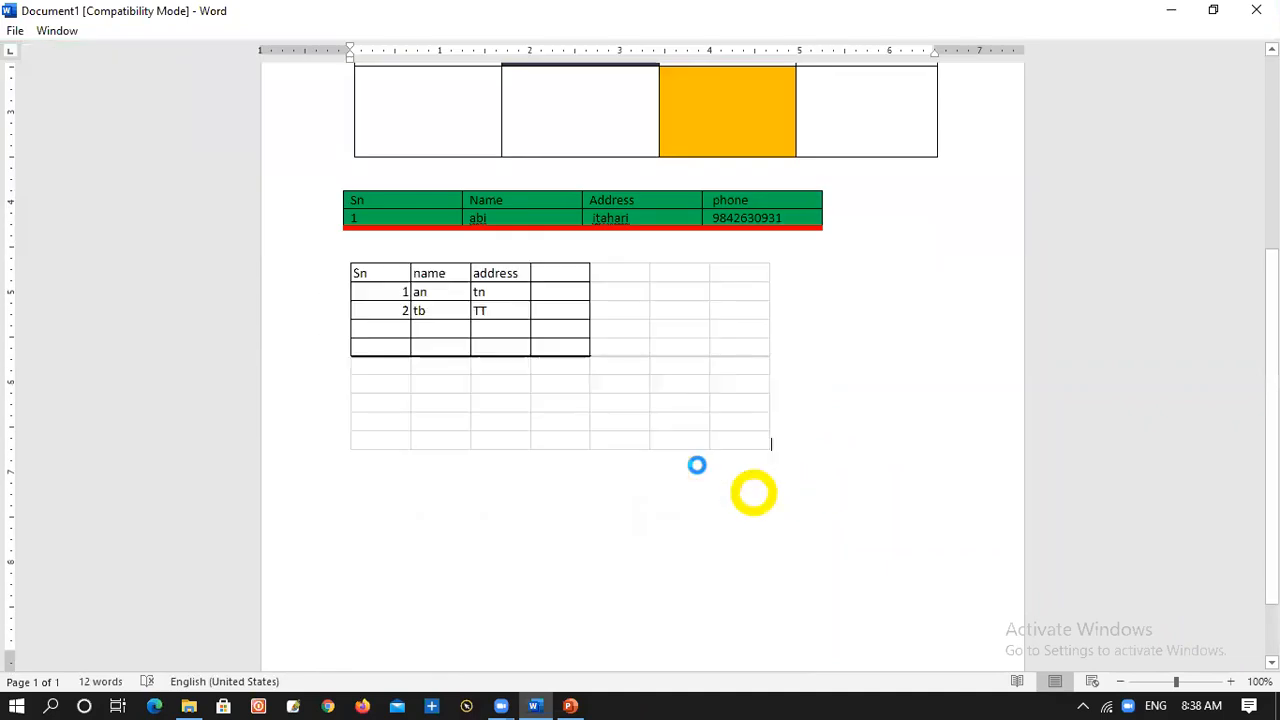
Reopen the embedded worksheet to bring columns A to G back into its displayed area, and return to the document
click(572, 462)
double_click(574, 464)
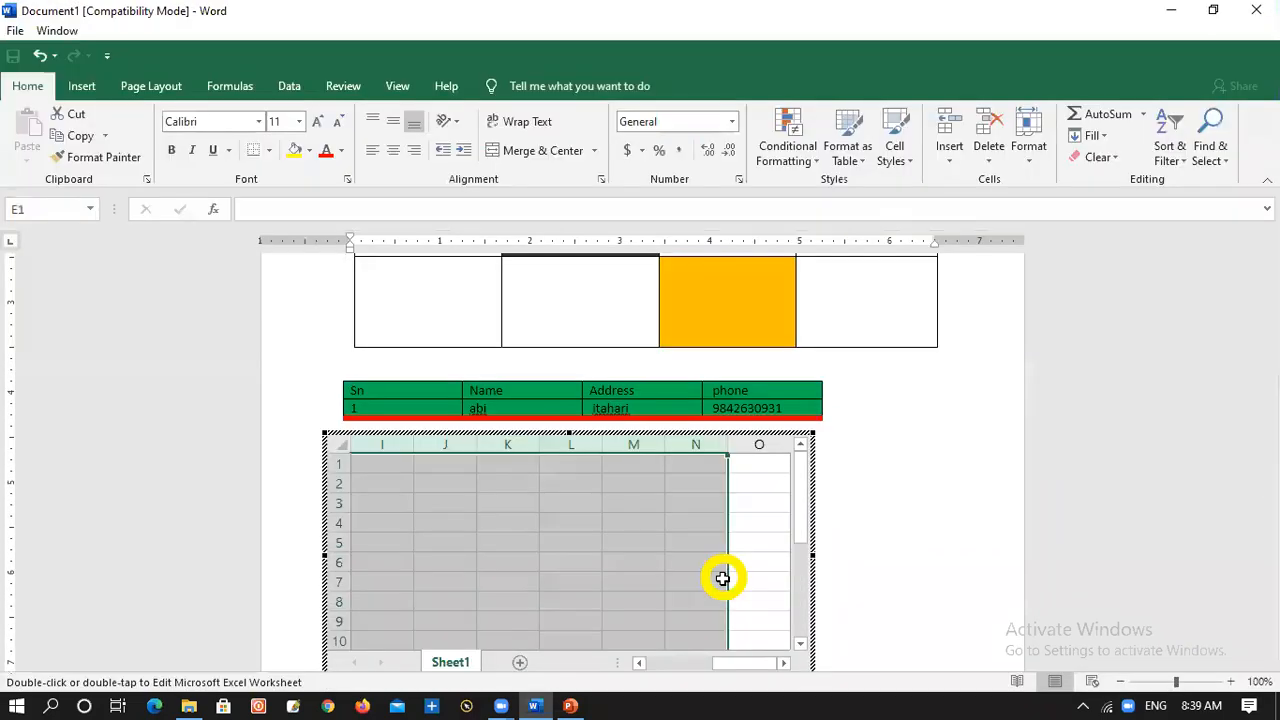
drag(731, 663, 645, 663)
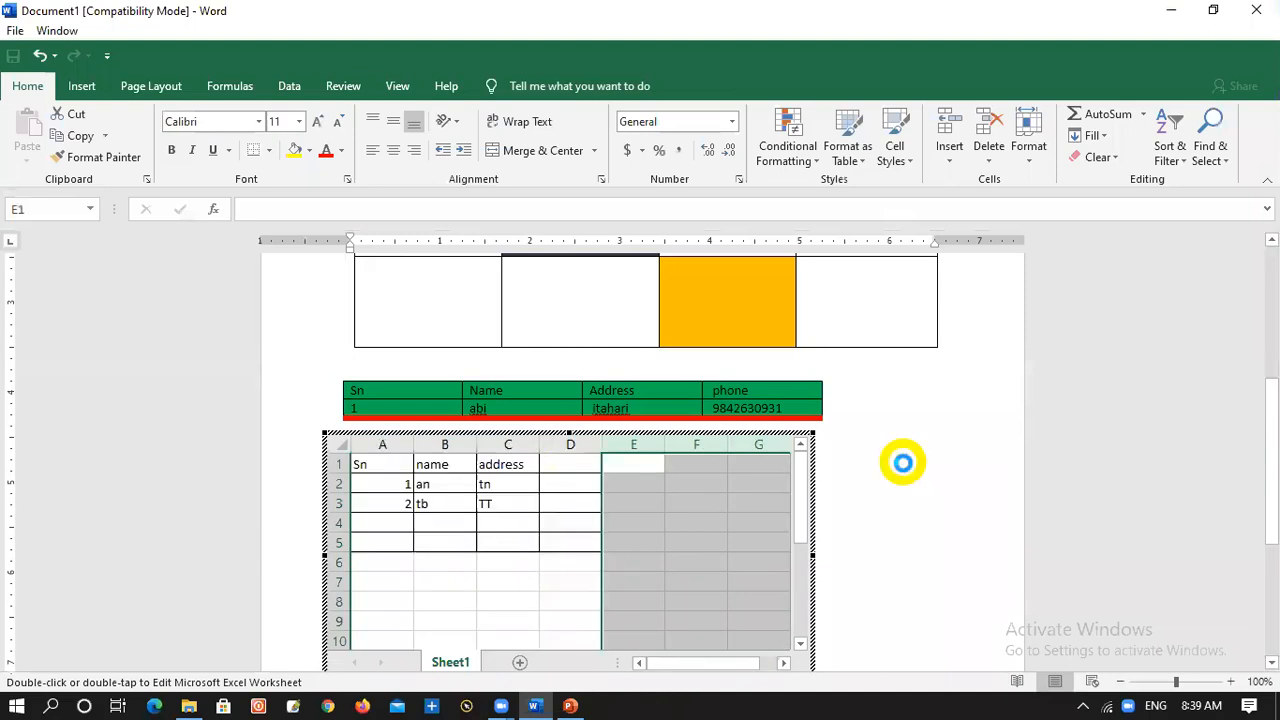
click(848, 514)
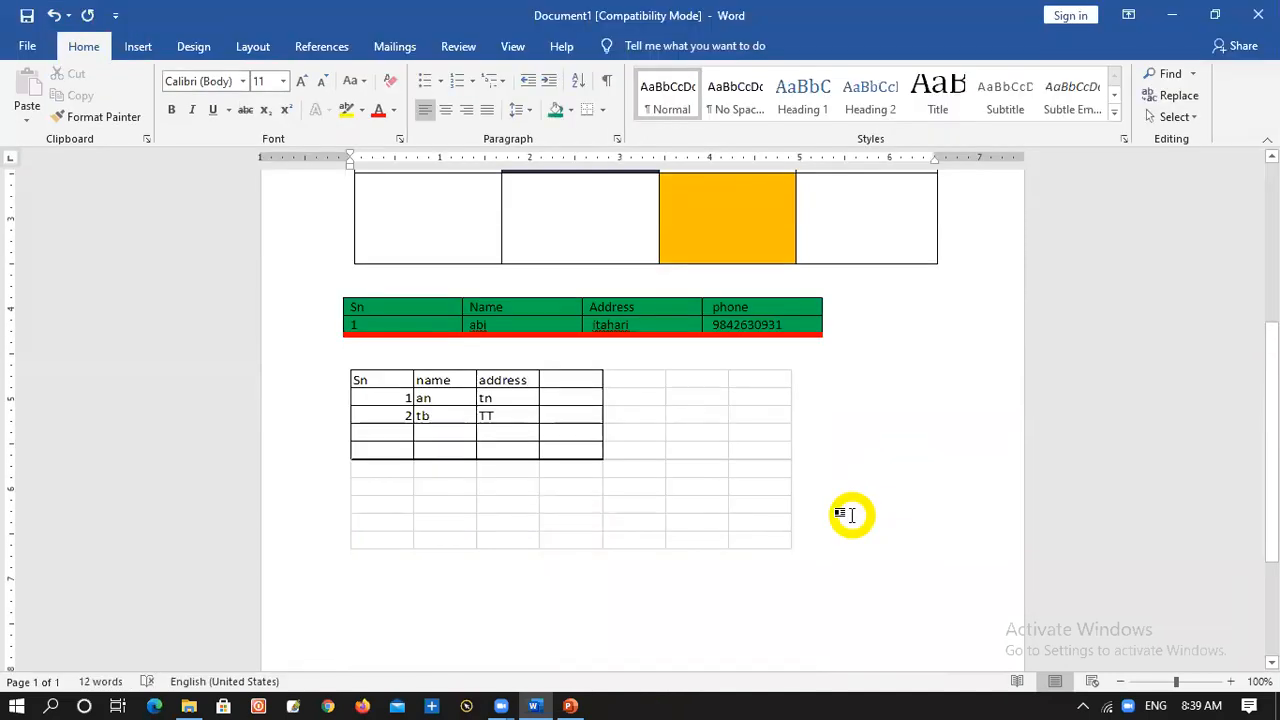
Reopen the embedded worksheet and enter 2 in cell A11 and 2 in cell B11
click(569, 411)
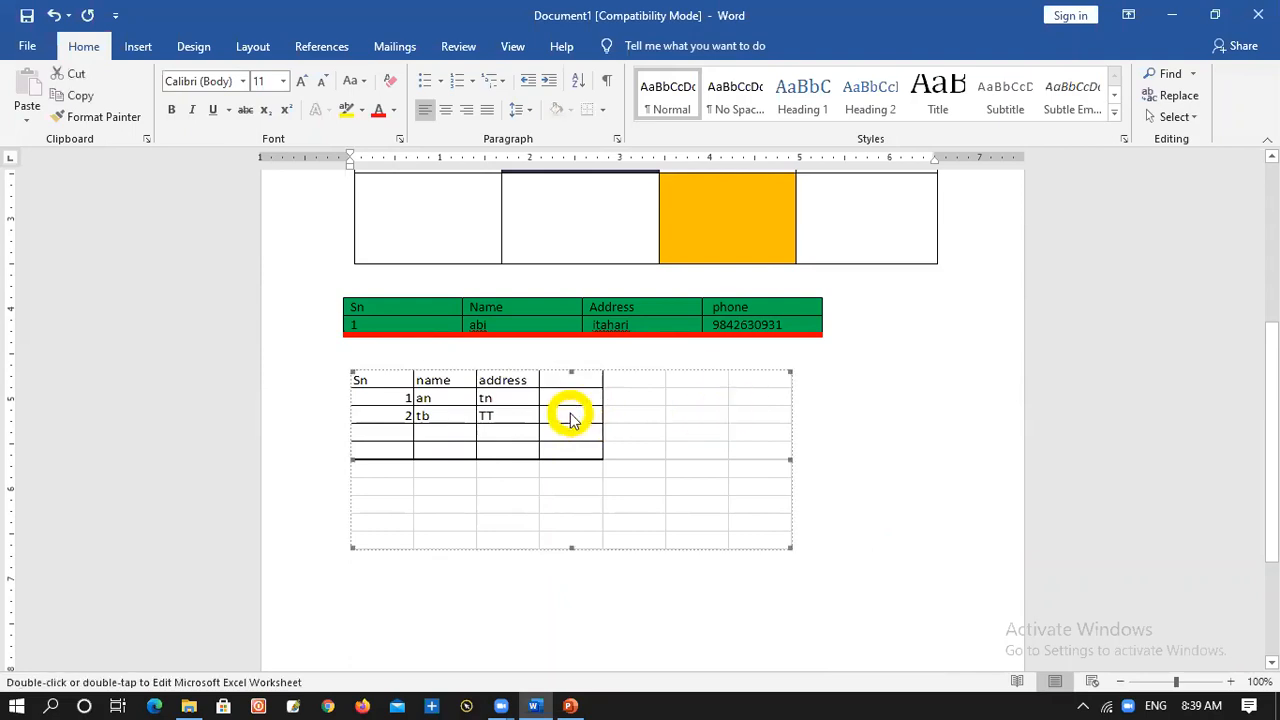
double_click(569, 411)
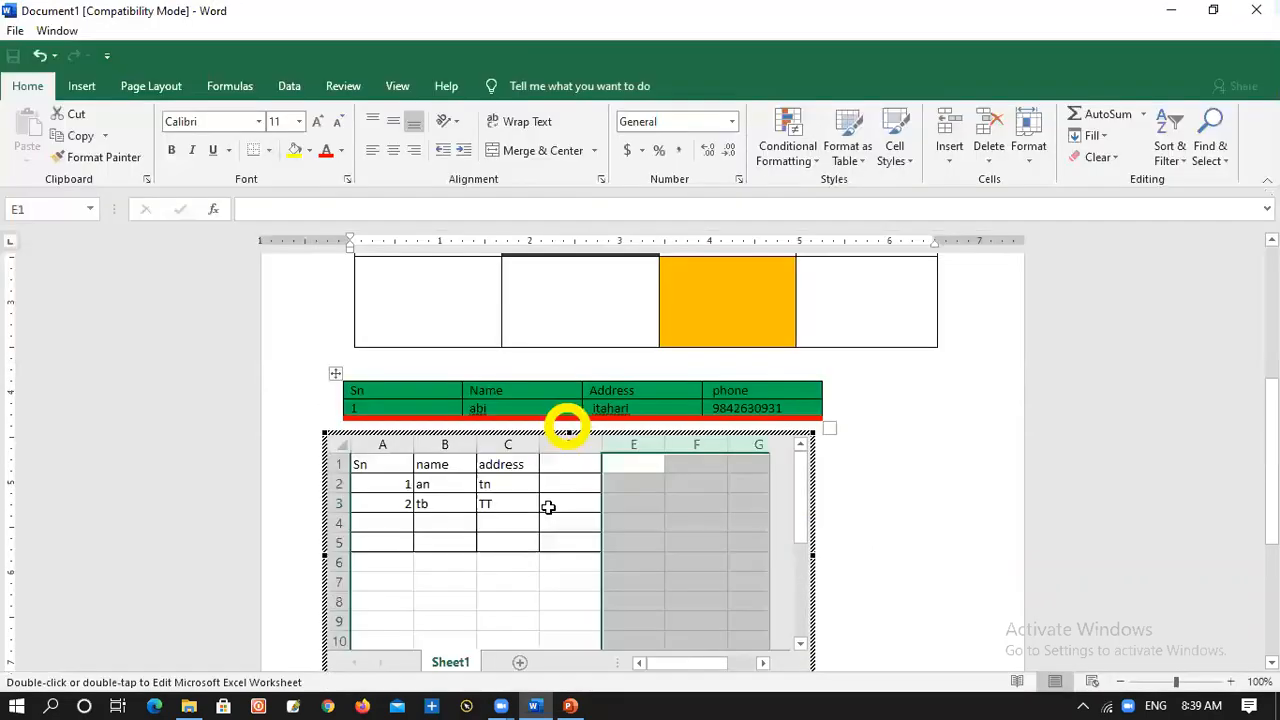
scroll(710, 500, down, 3)
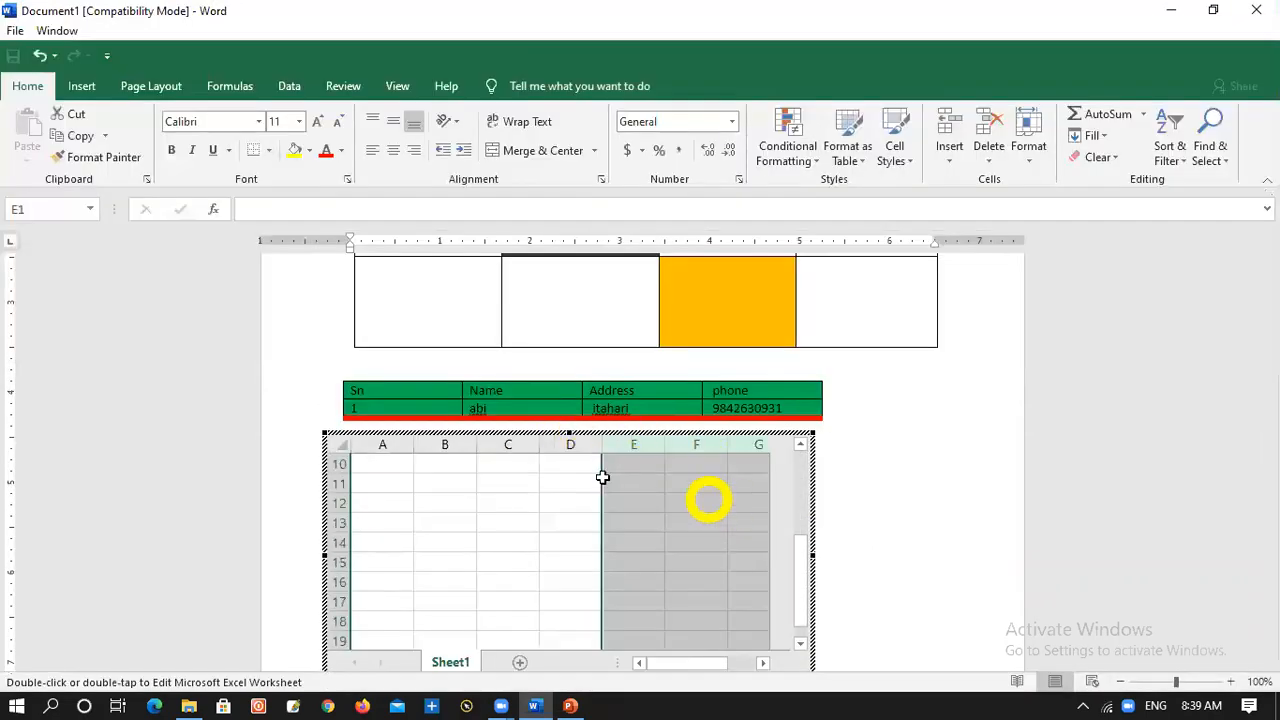
click(398, 481)
text(2)
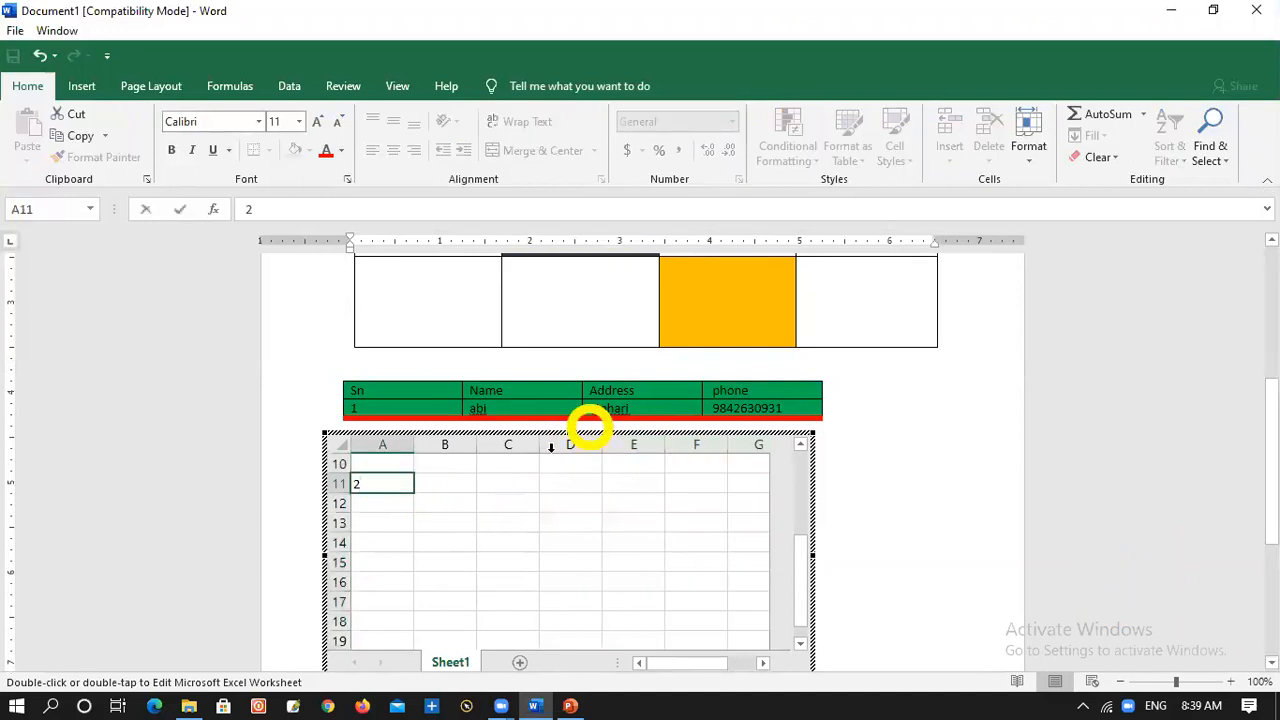
key(Tab)
text(2)
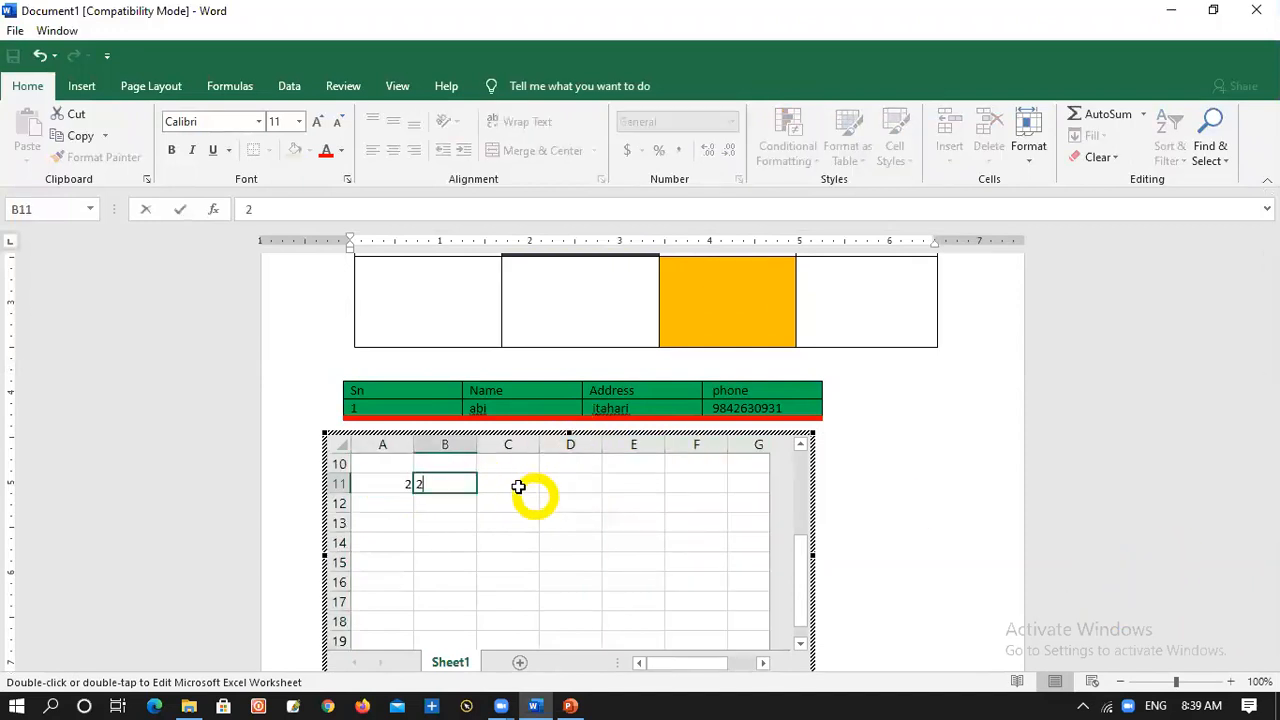
Enter the formula =A11*B11 in cell C11 and return to the Word document
key(Tab)
text(=)
click(389, 486)
text(*)
click(462, 484)
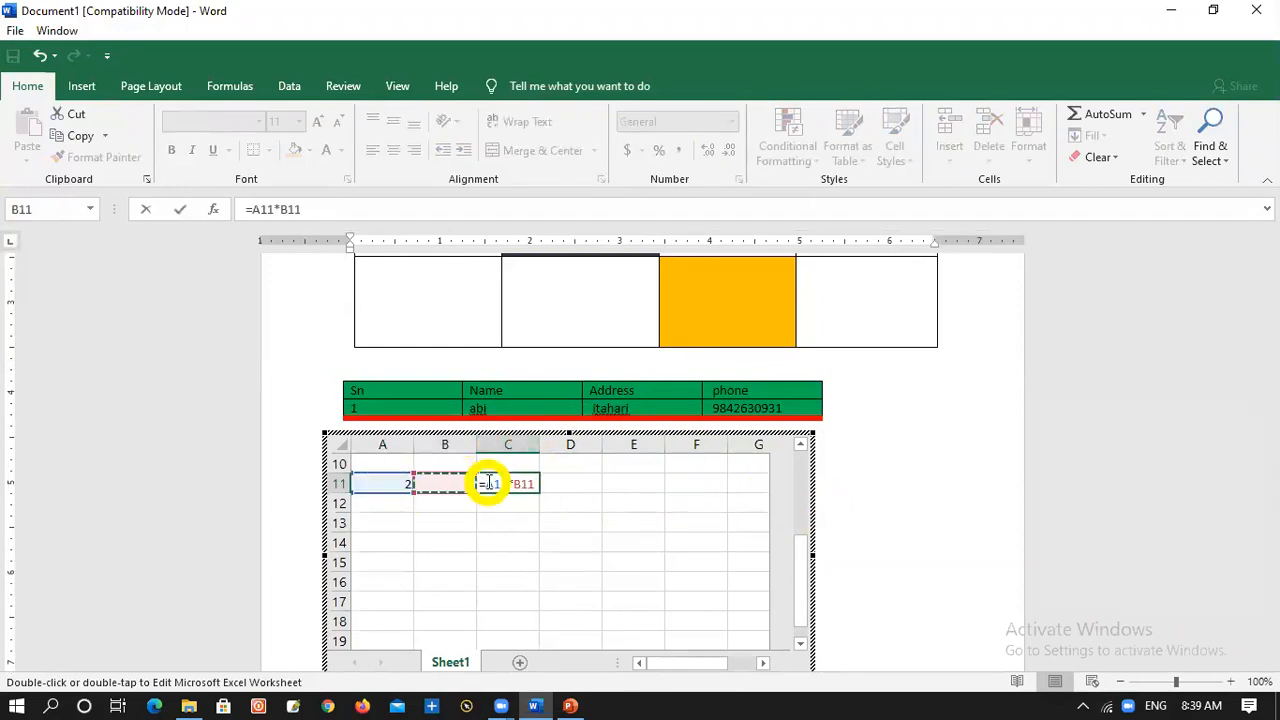
key(Return)
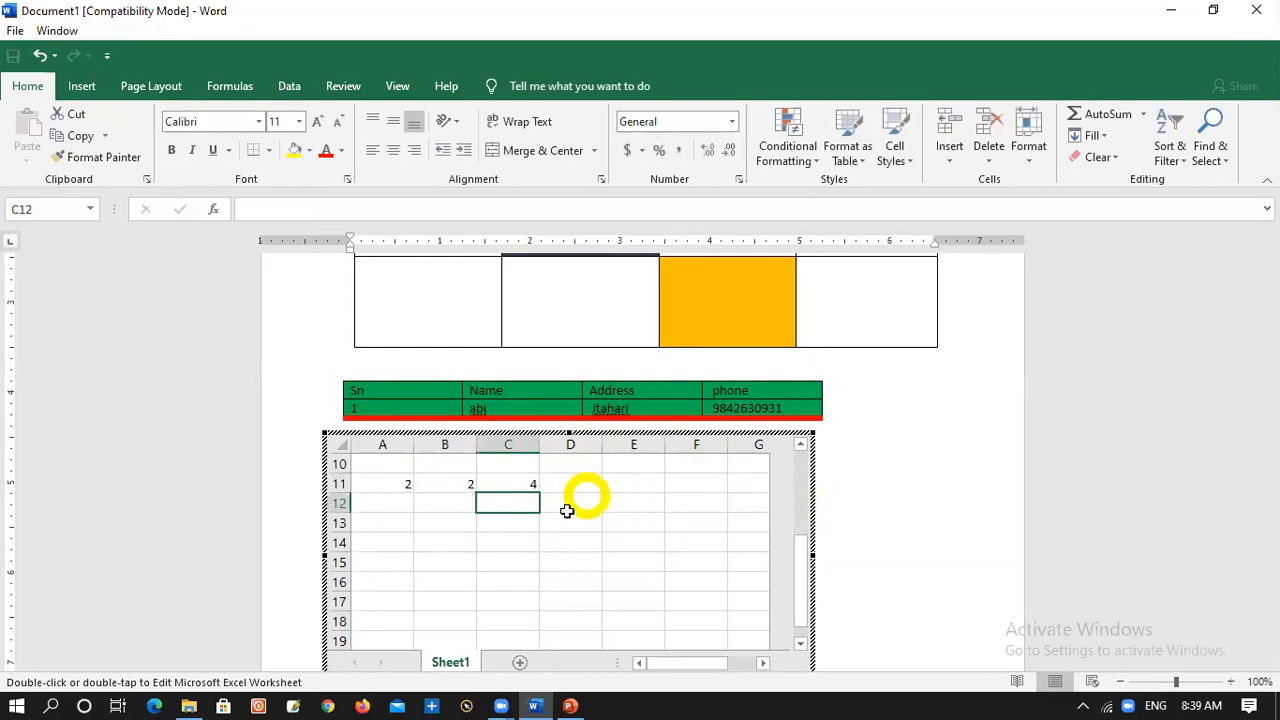
click(880, 522)
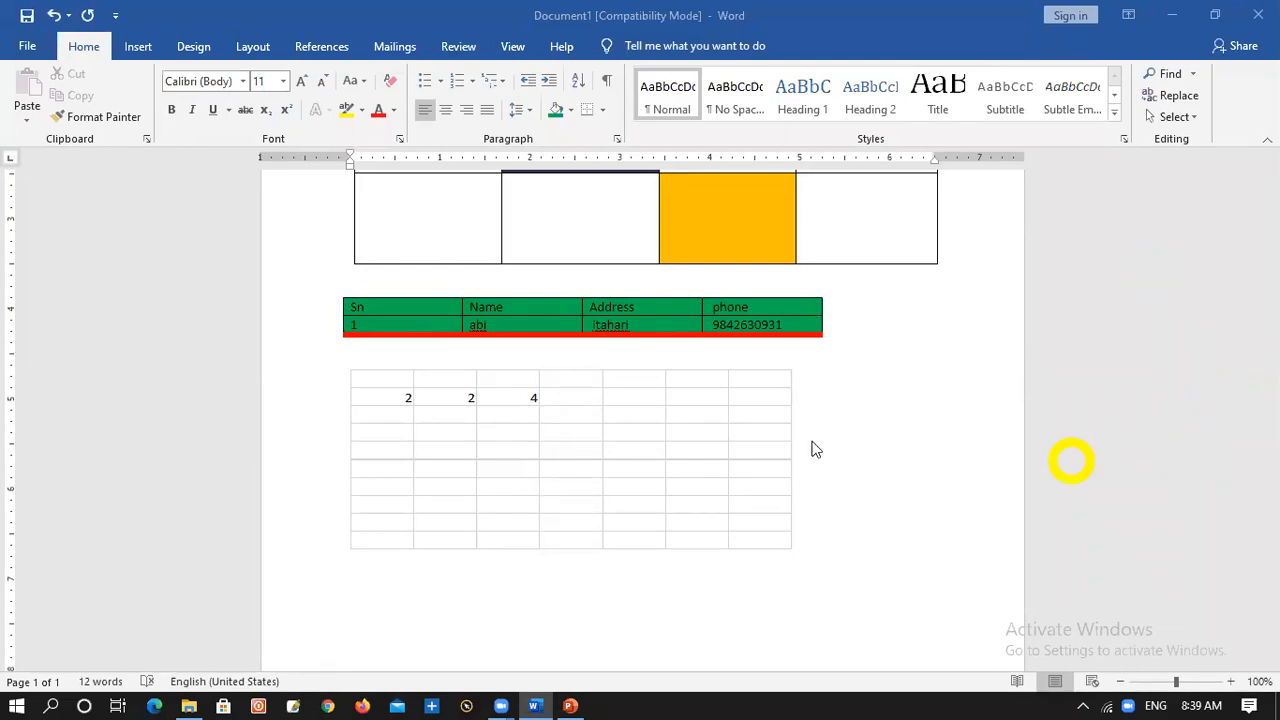
Insert the built-in Calendar 2 quick table below the worksheet and select the text of its MAY heading
click(143, 46)
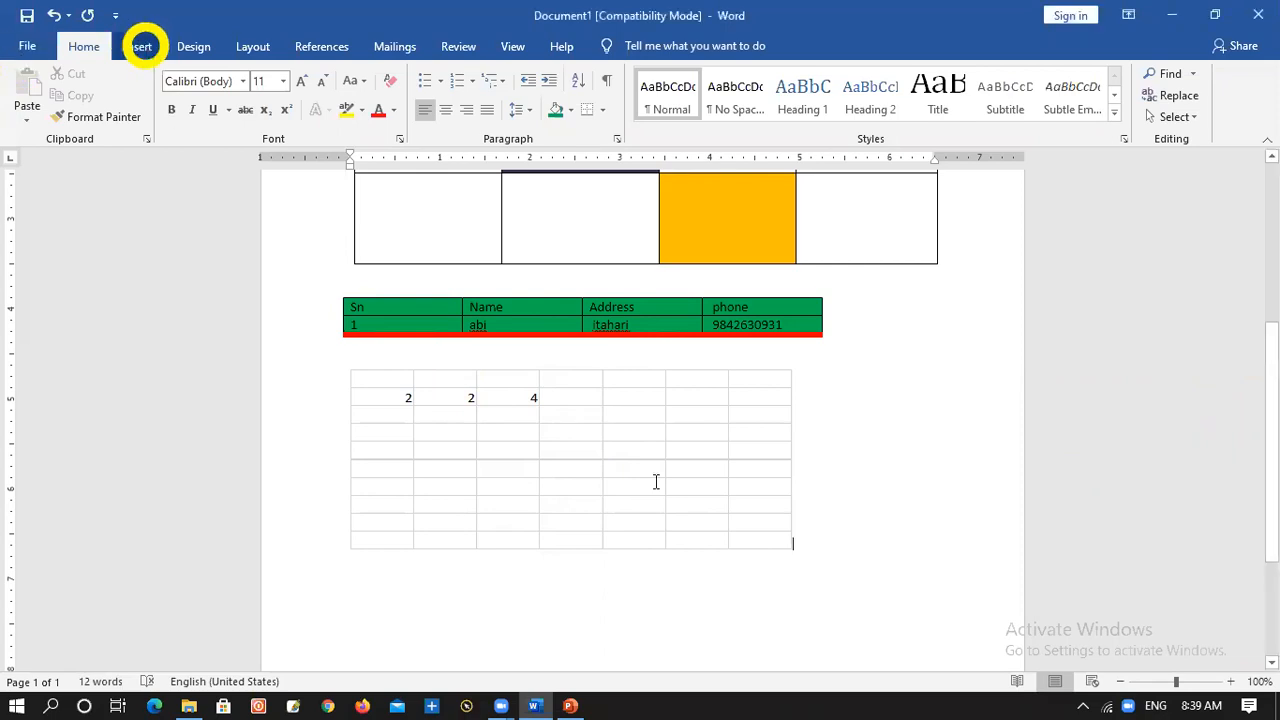
click(140, 50)
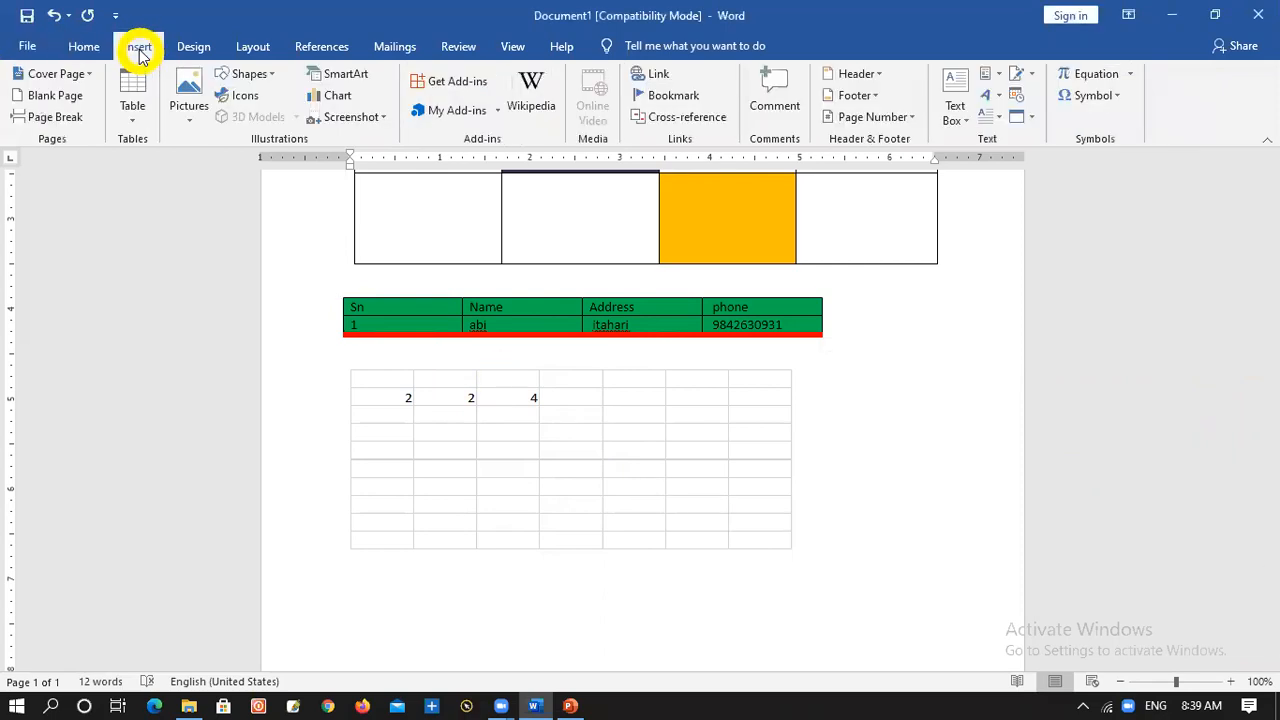
click(126, 114)
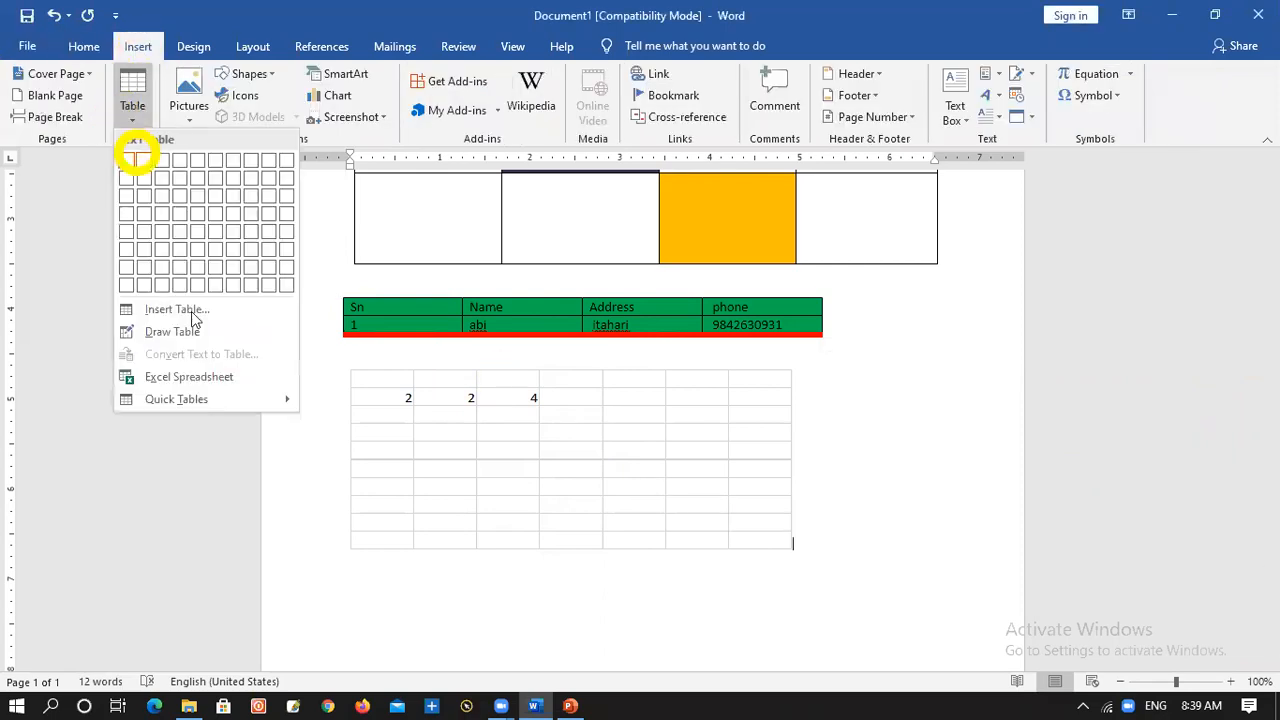
mouse_move(211, 410)
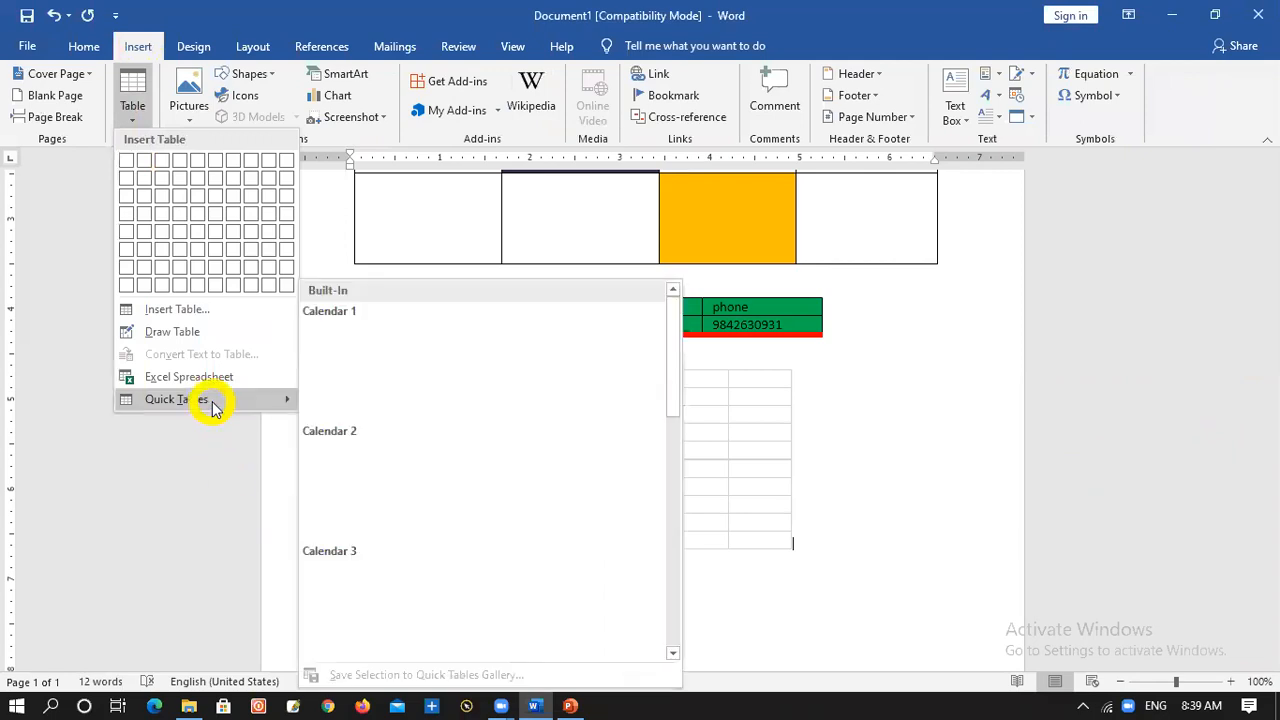
click(390, 495)
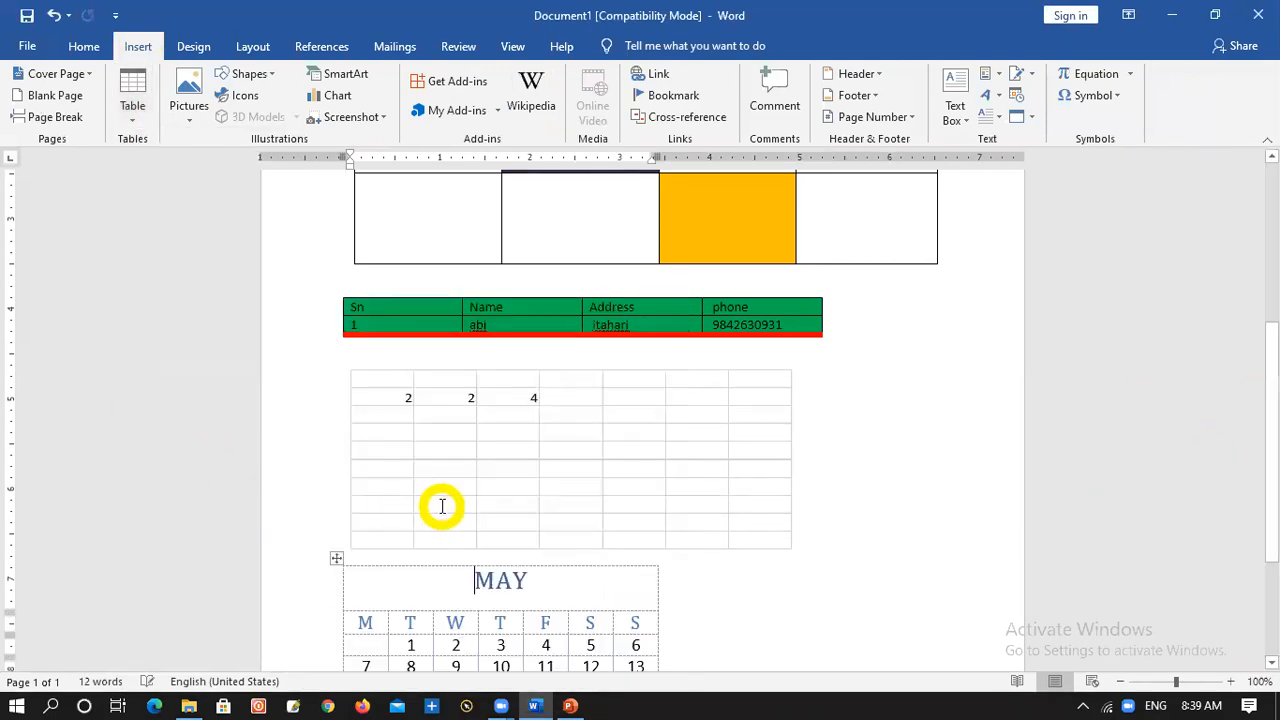
scroll(463, 501, down, 2)
drag(517, 491, 354, 484)
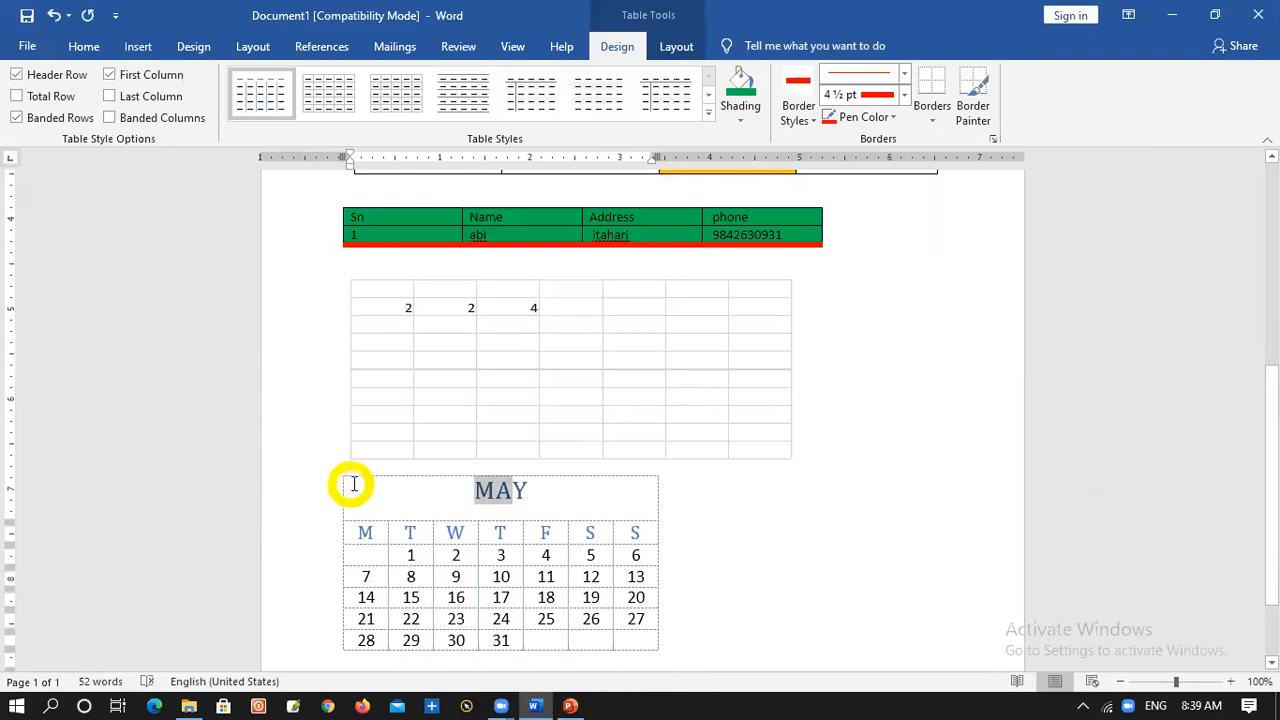
Insert the built-in City or Town quick table with Point A to Point E rows and columns after the MAY calendar
click(530, 491)
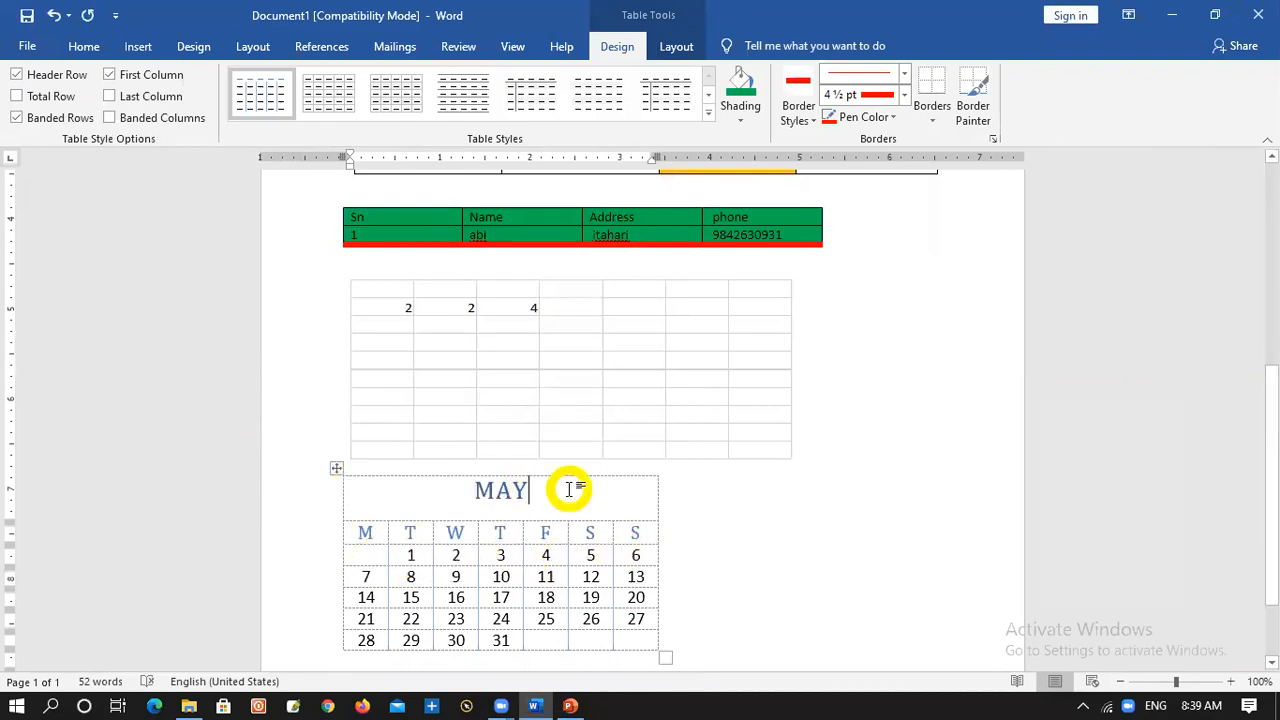
click(720, 566)
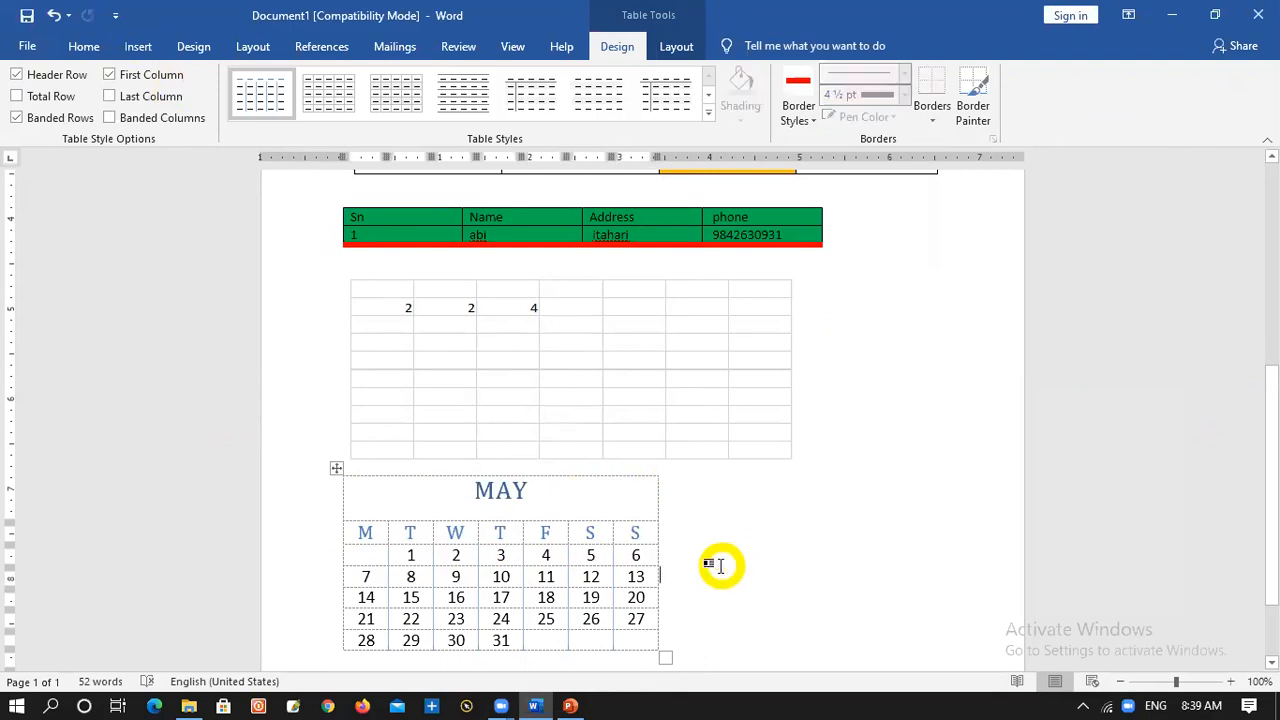
click(718, 562)
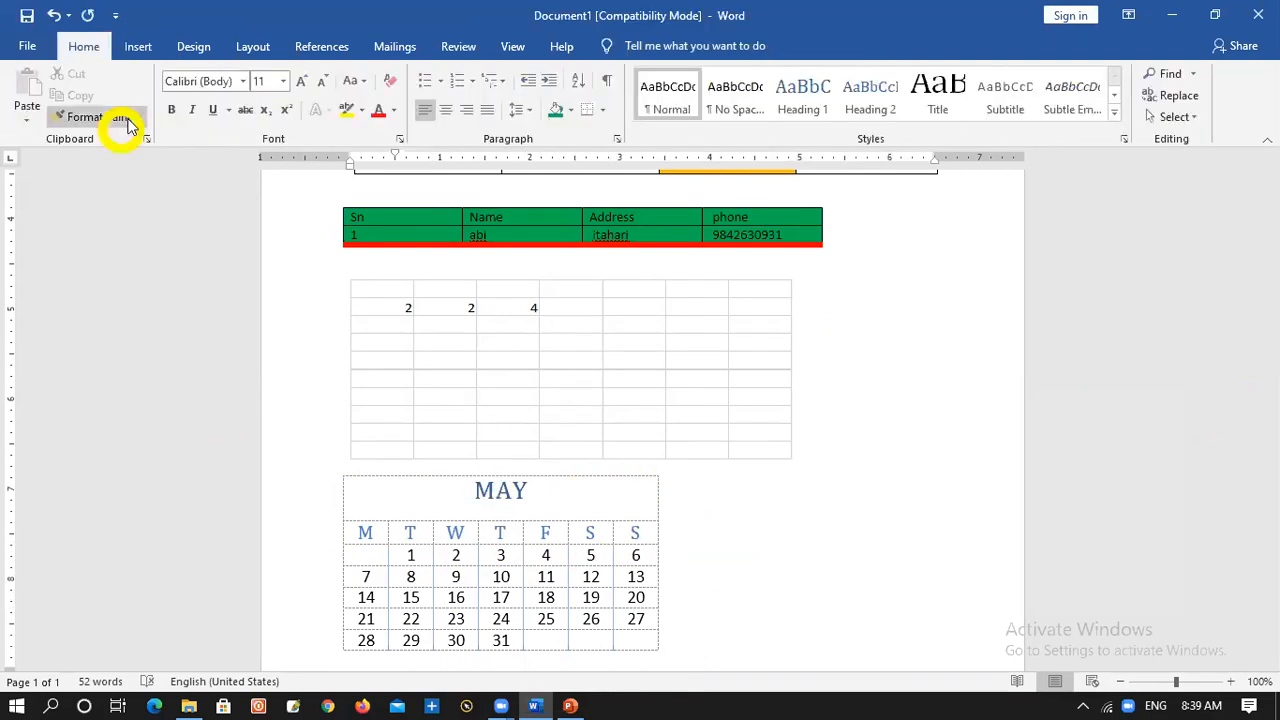
click(146, 48)
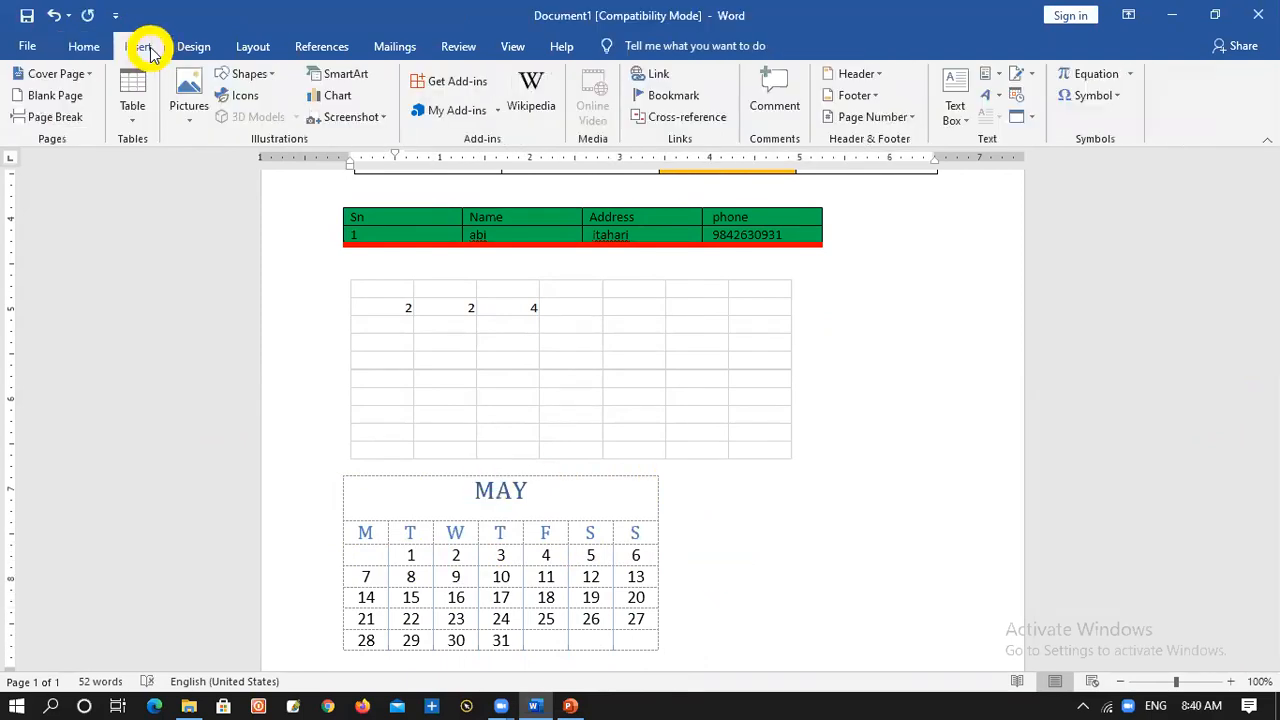
click(122, 112)
mouse_move(171, 400)
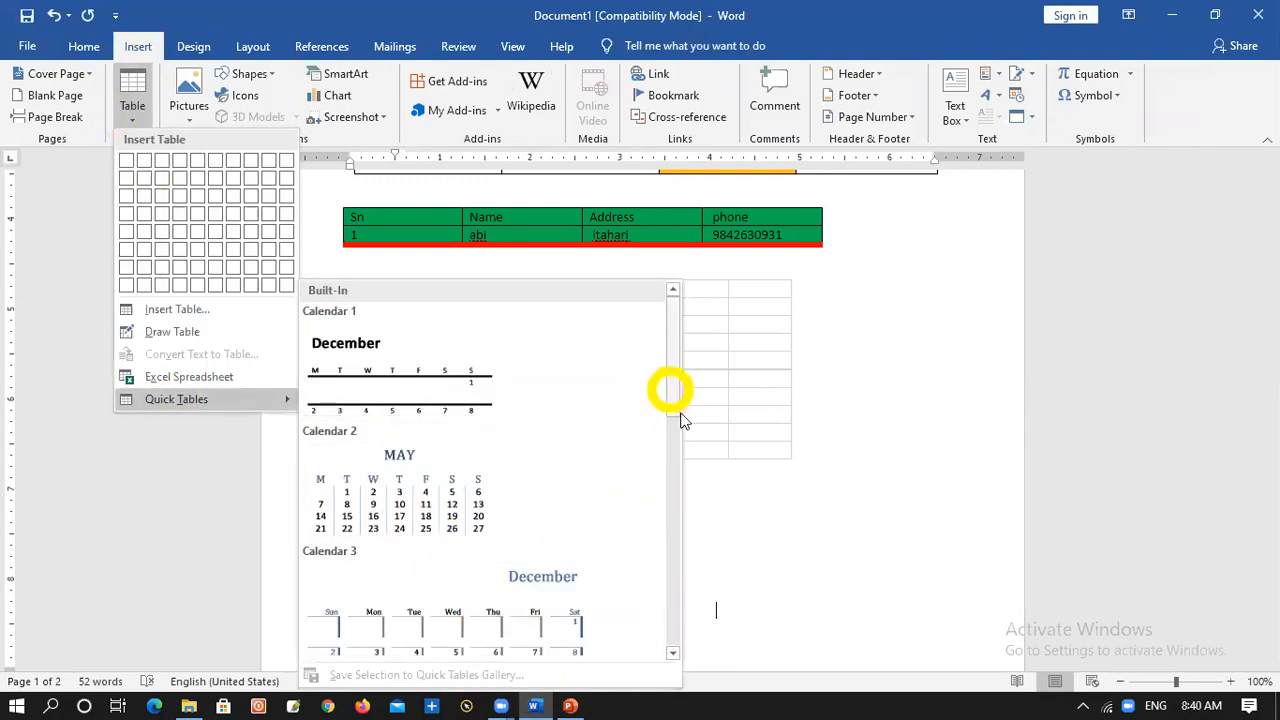
scroll(669, 388, down, 1)
scroll(352, 600, down, 2)
click(352, 600)
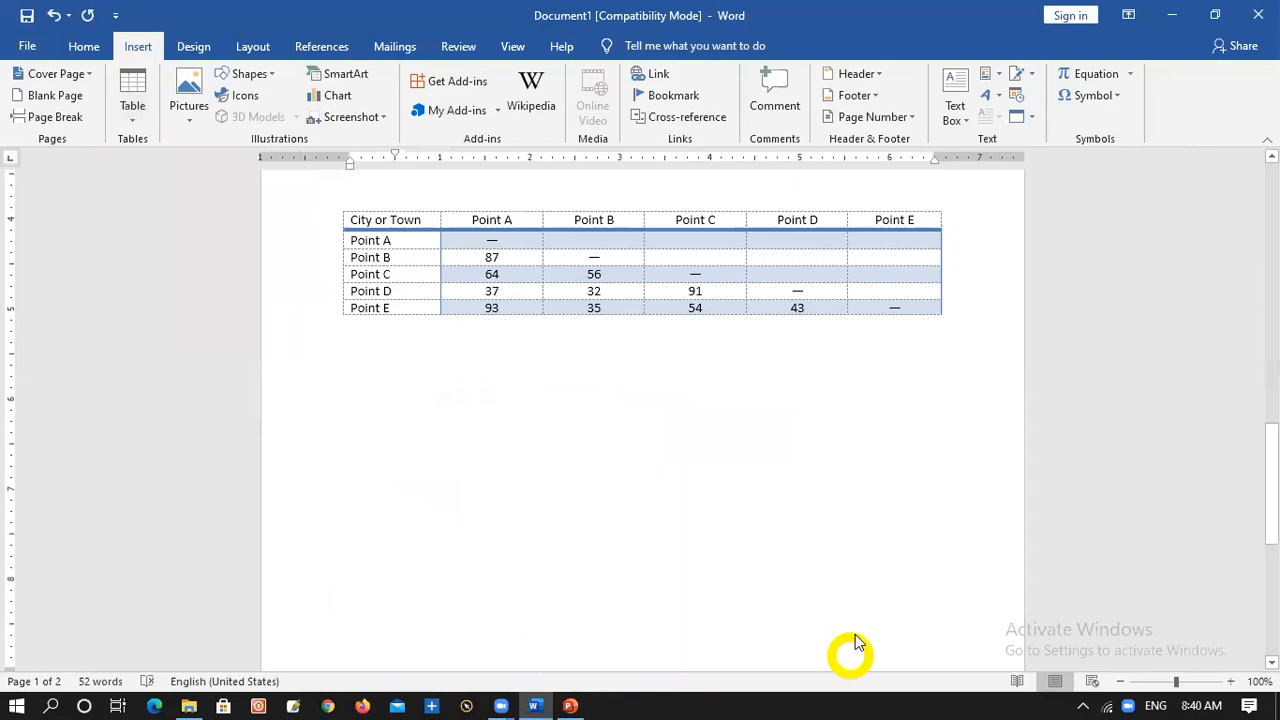
Insert an embedded Excel spreadsheet below the City or Town table
click(611, 444)
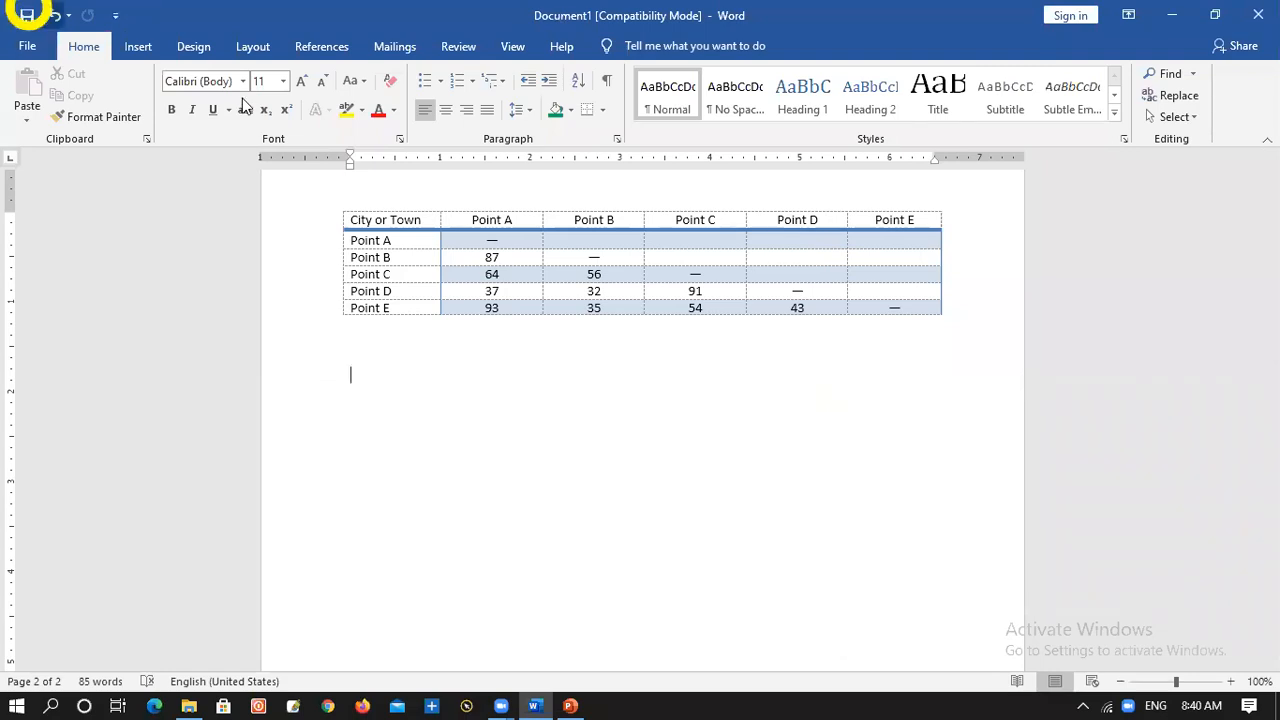
click(133, 48)
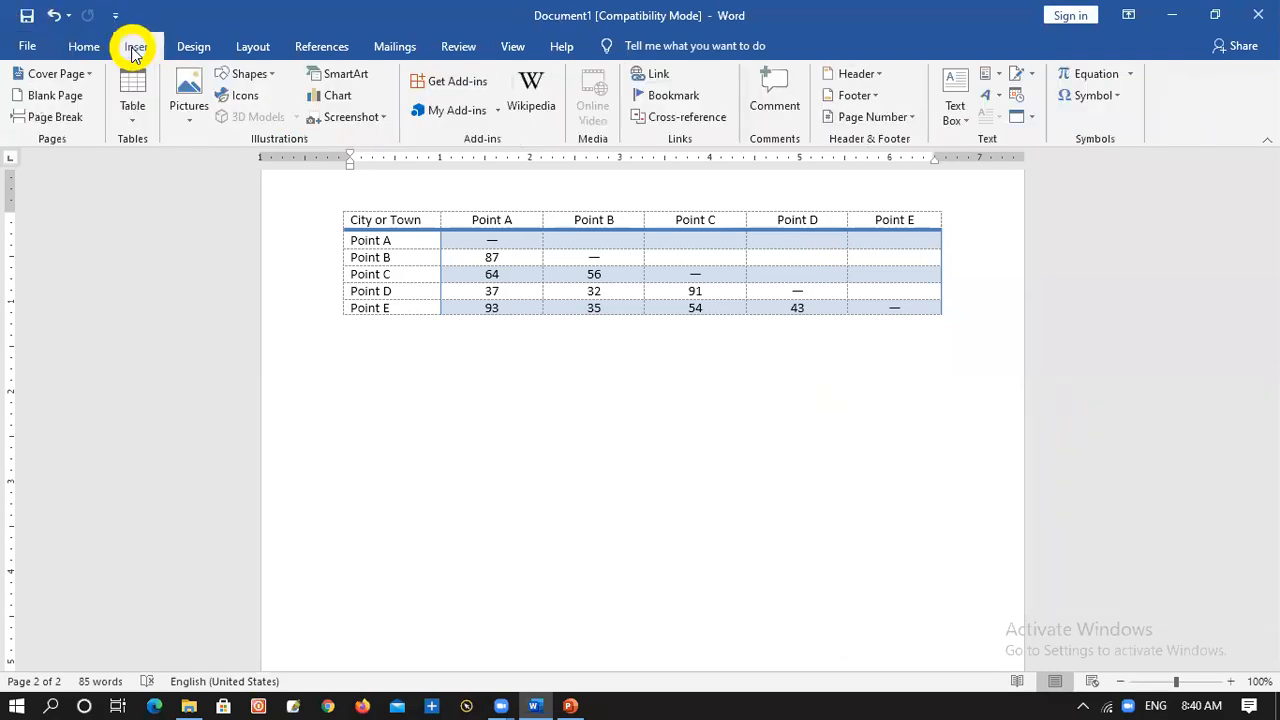
click(132, 105)
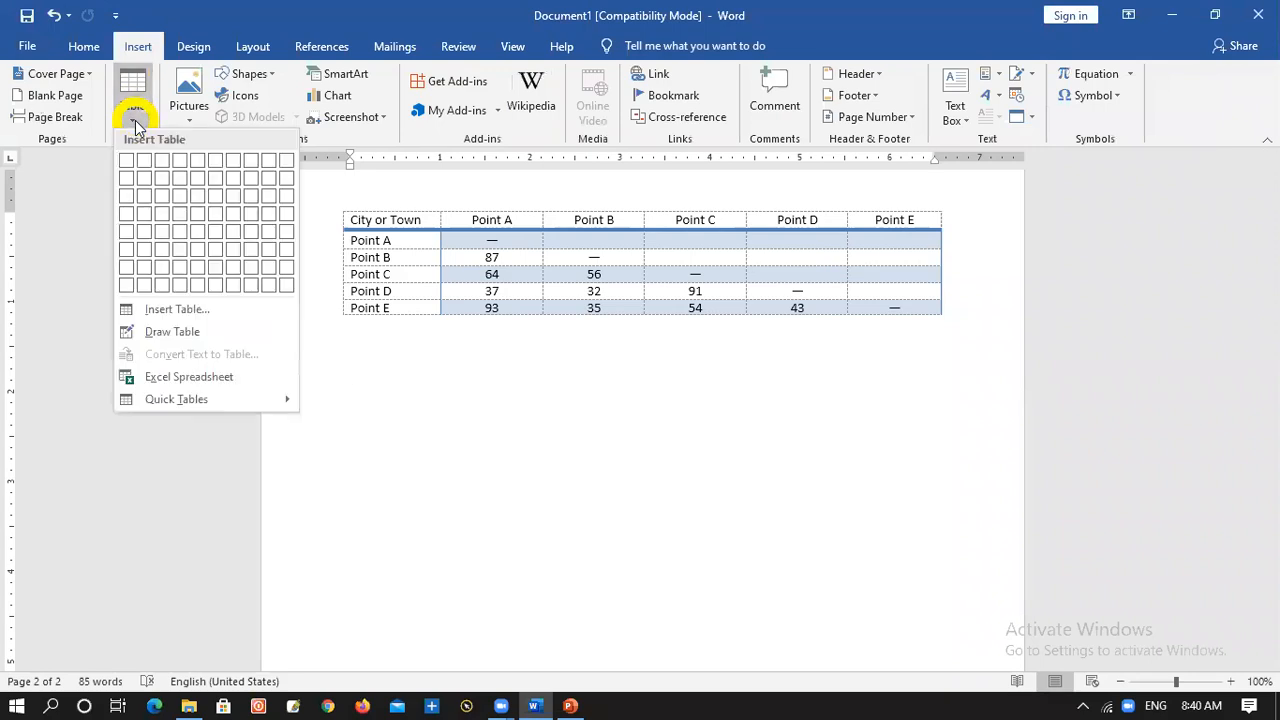
click(171, 376)
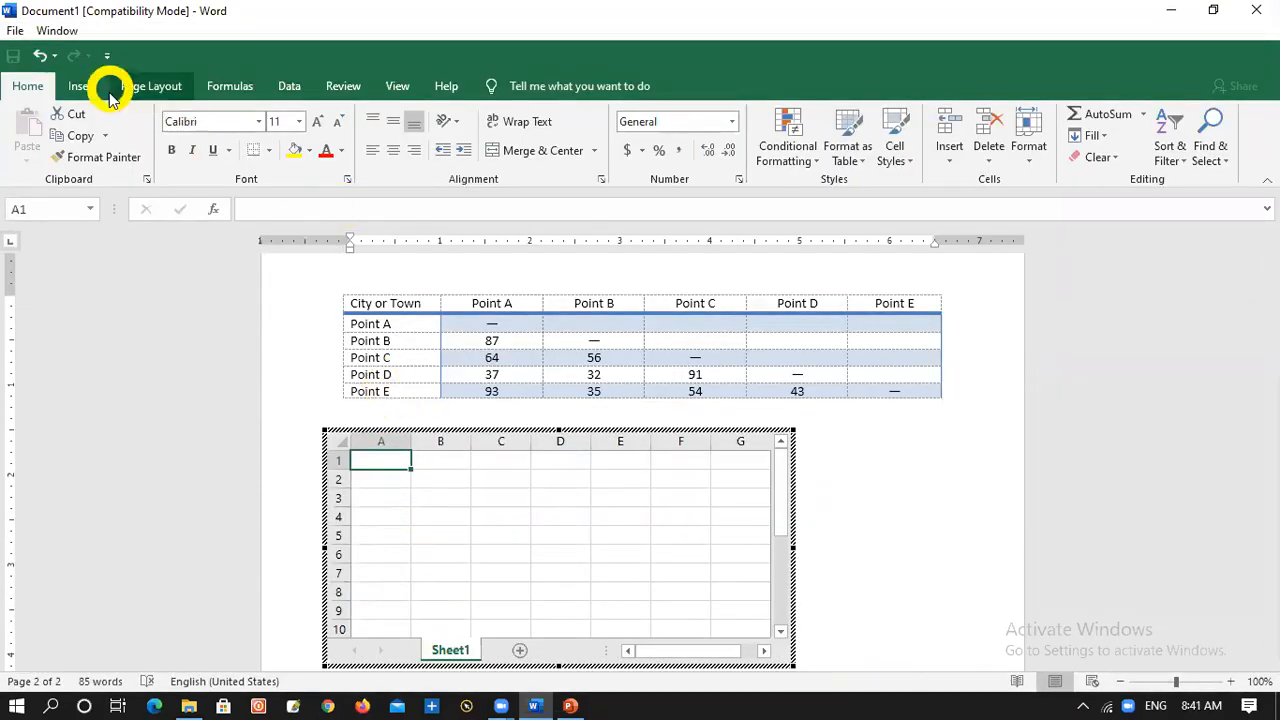
Apply All Borders to cells A1 to F9 of the embedded worksheet
click(268, 152)
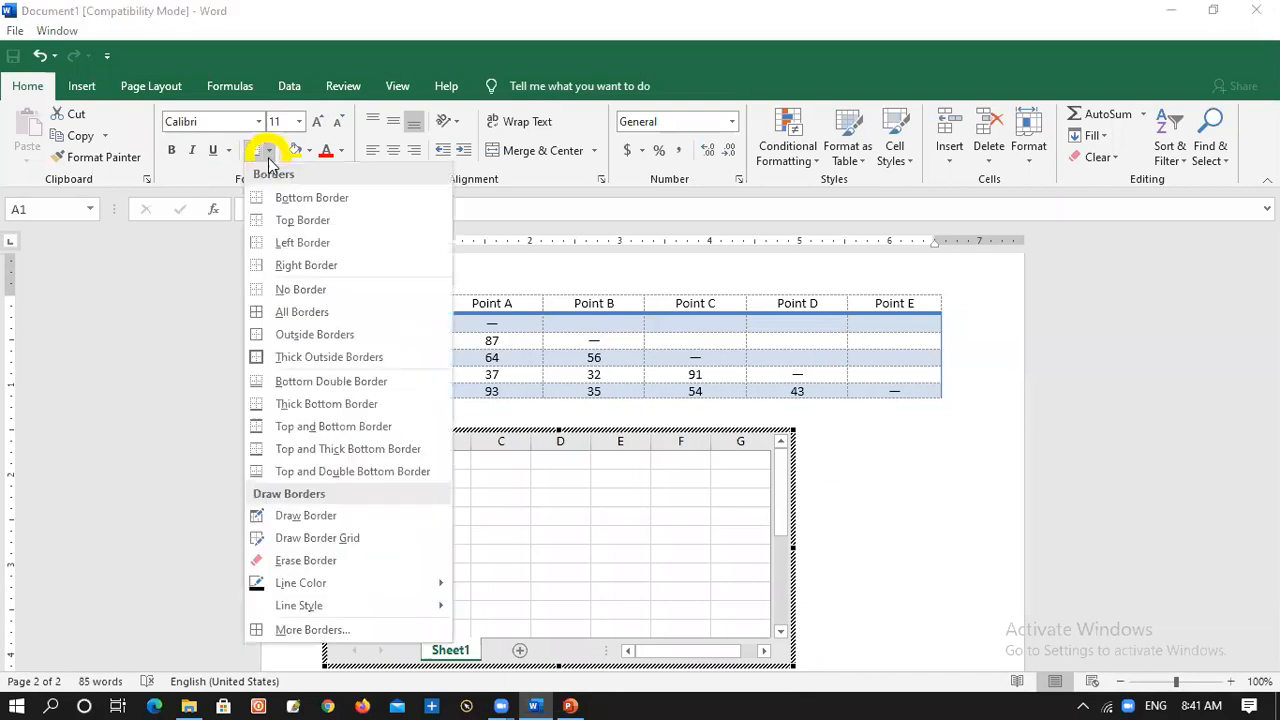
click(280, 318)
drag(388, 470, 657, 603)
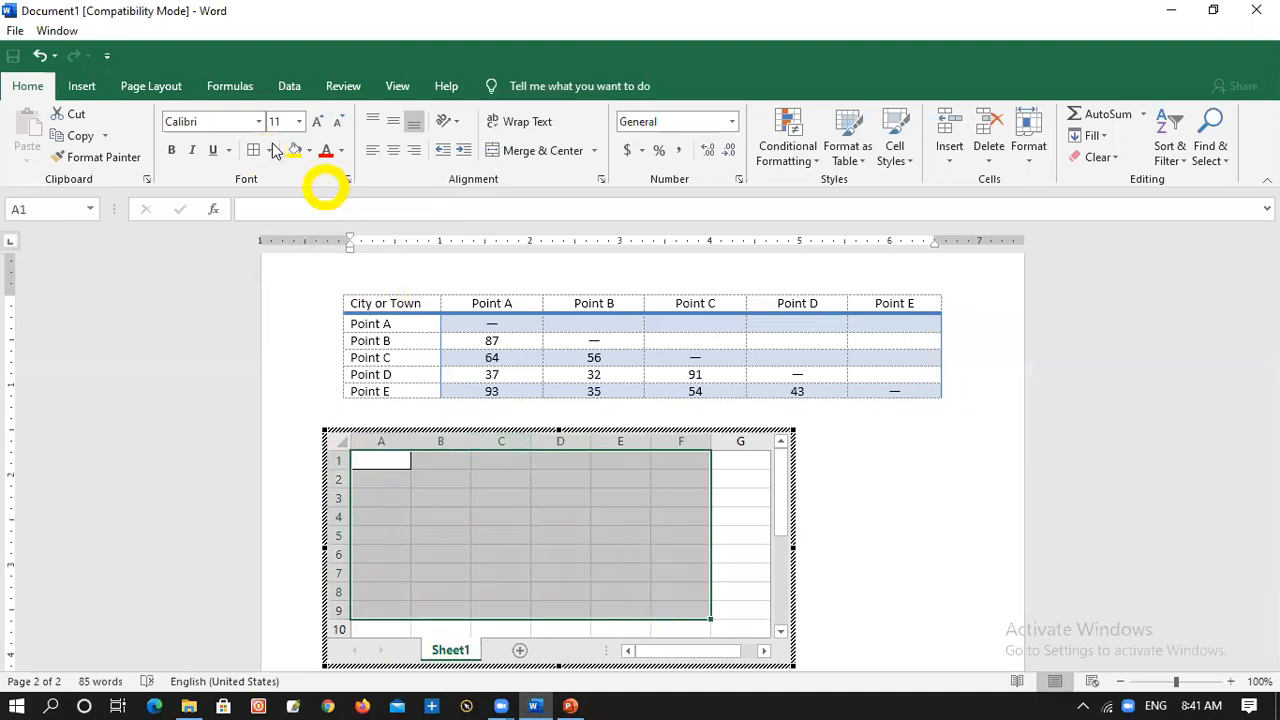
click(255, 150)
click(754, 592)
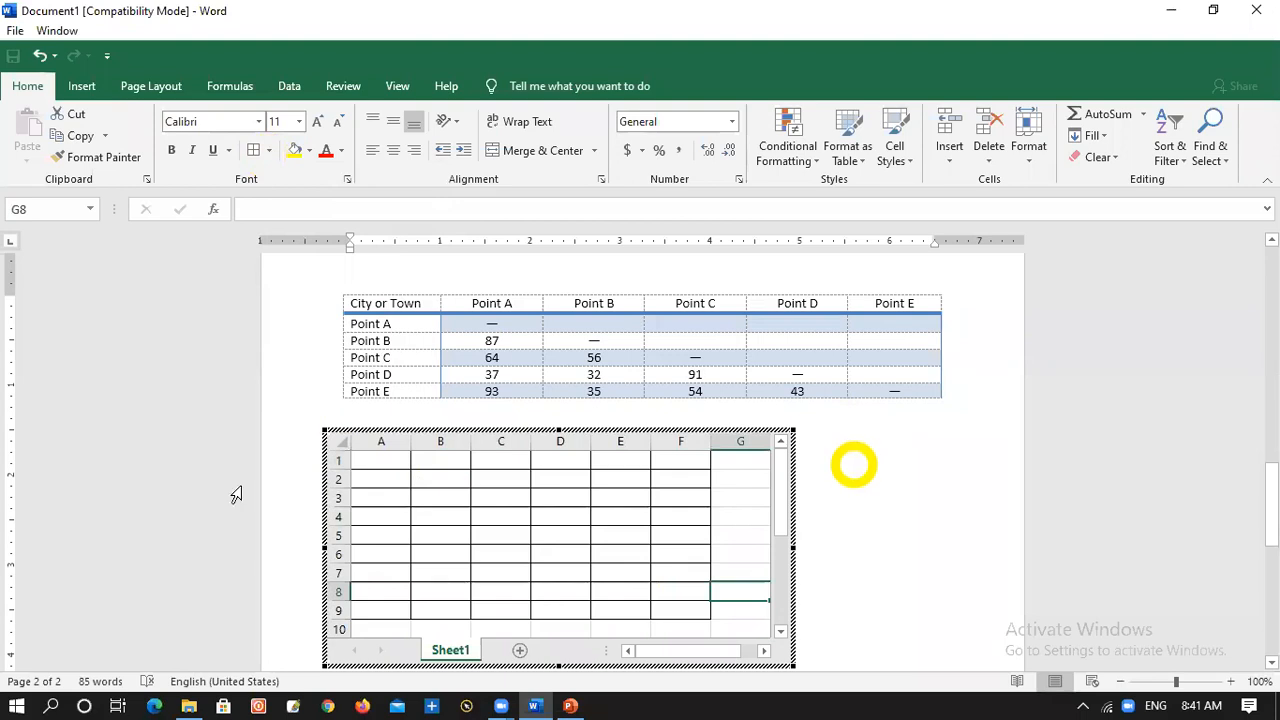
Enter 2, 4, 9 and 16 in cells A1 to A4 of the embedded worksheet
click(388, 462)
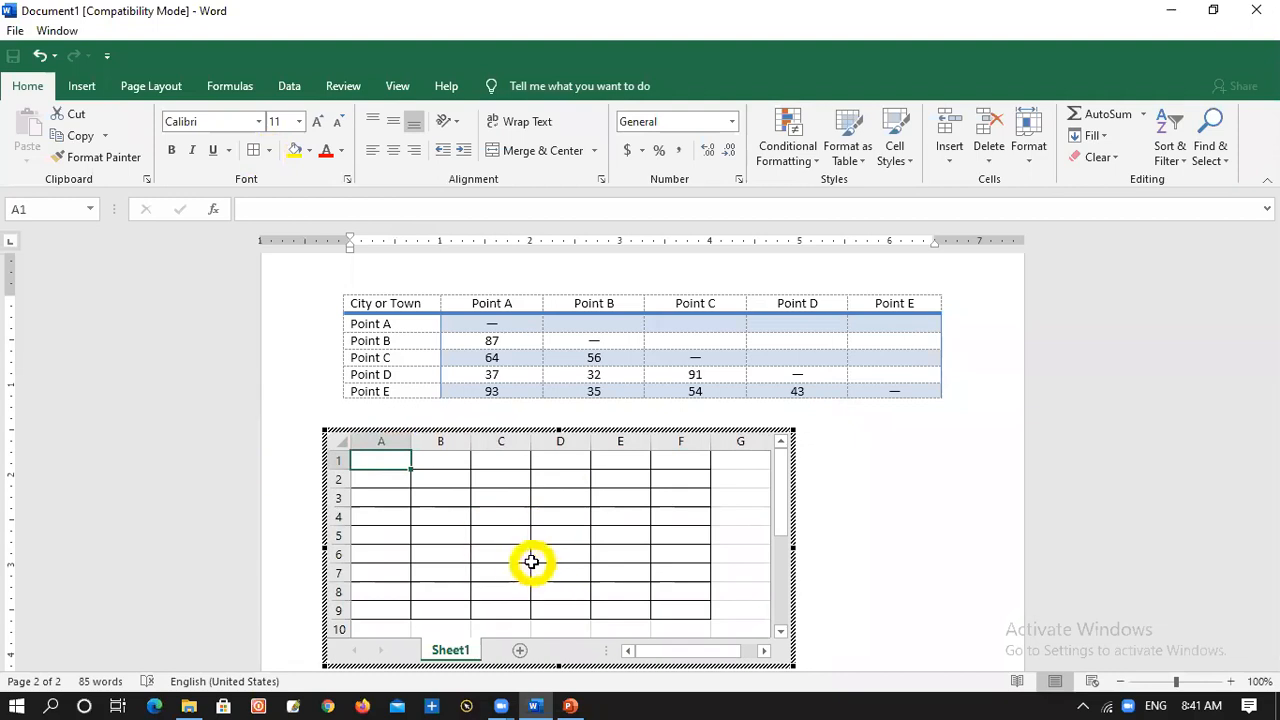
text(2)
key(Return)
text(4)
key(Return)
text(9)
key(Return)
text(16)
key(Tab)
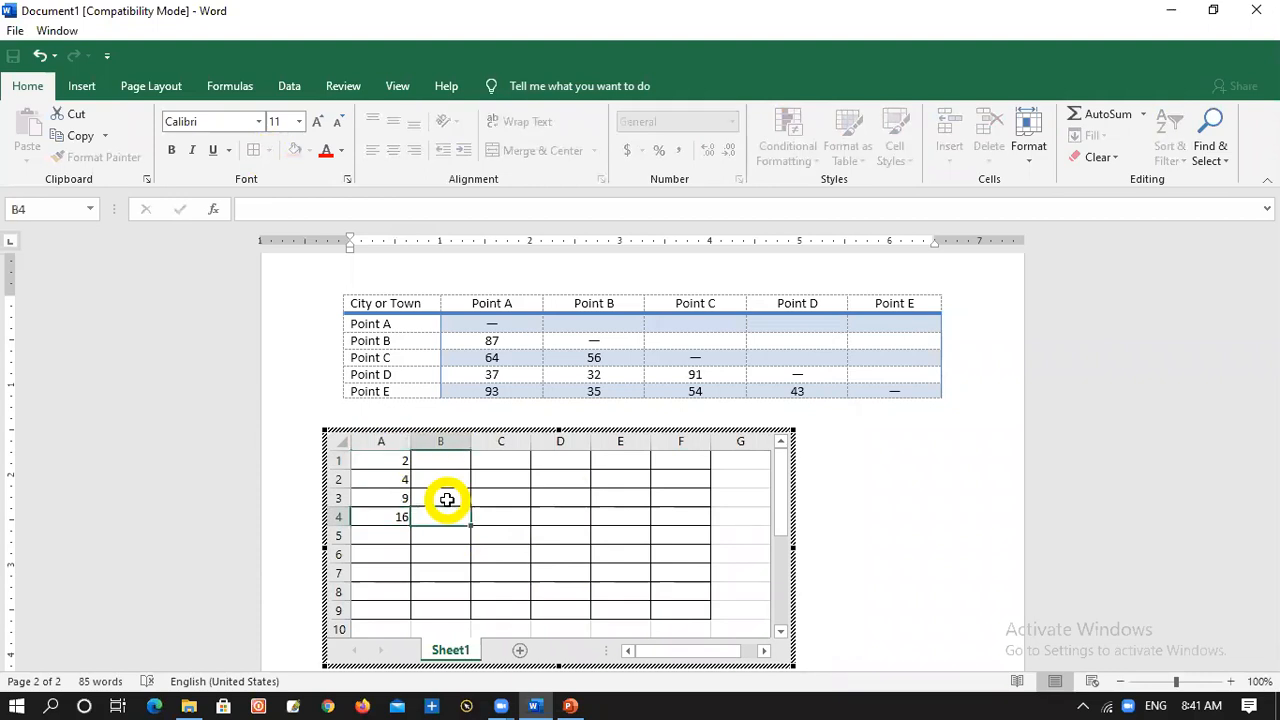
Enter the formula =sum(A1:A4) in cell A5 and return to the Word document
drag(391, 462, 392, 520)
click(391, 532)
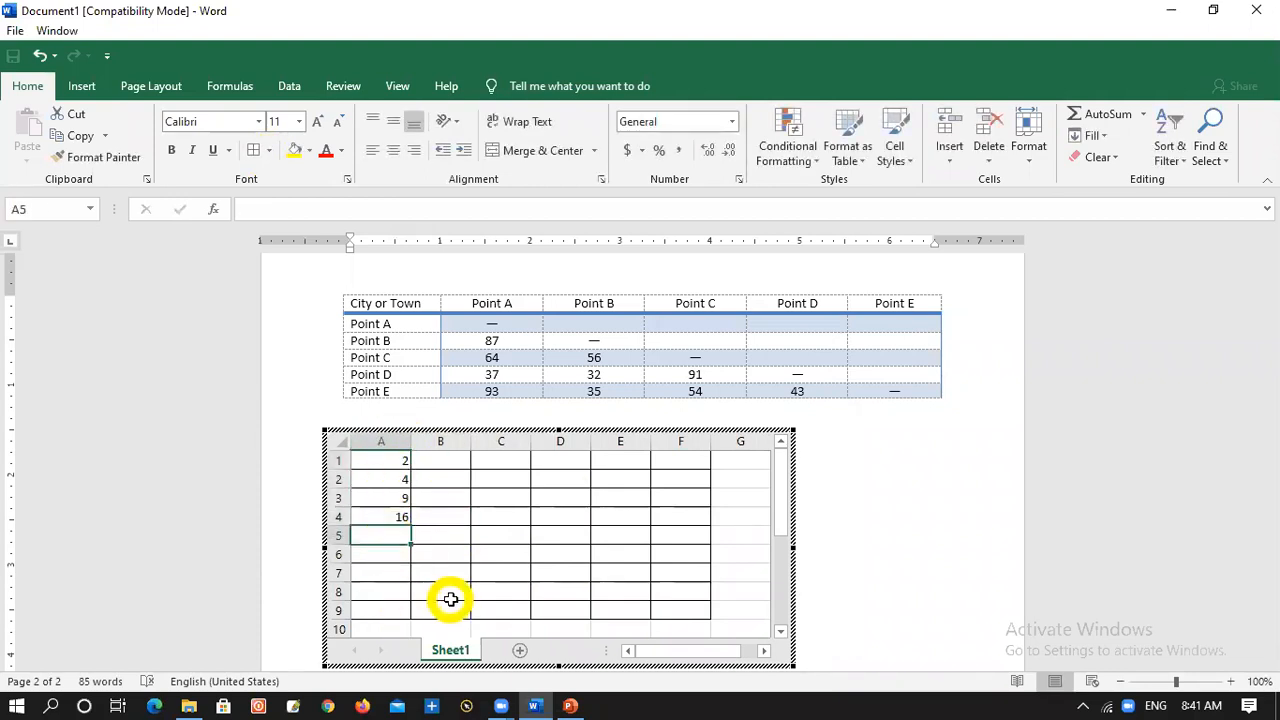
text(=)
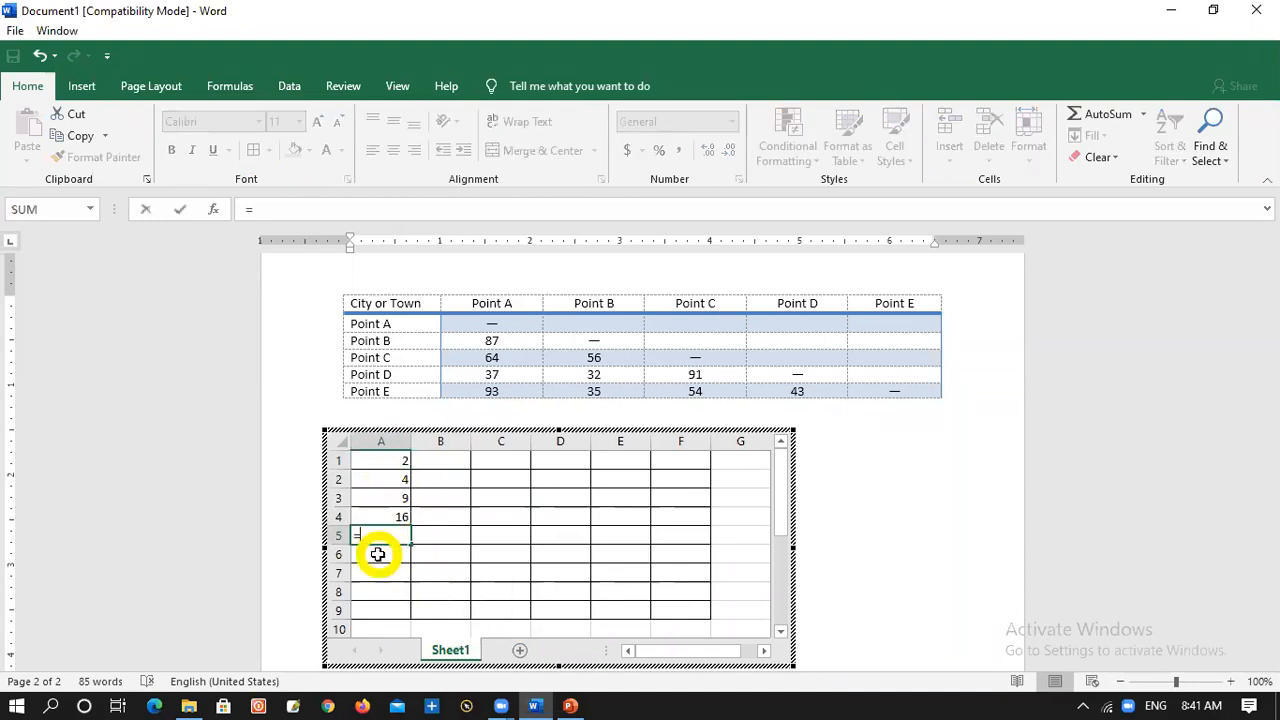
text(s)
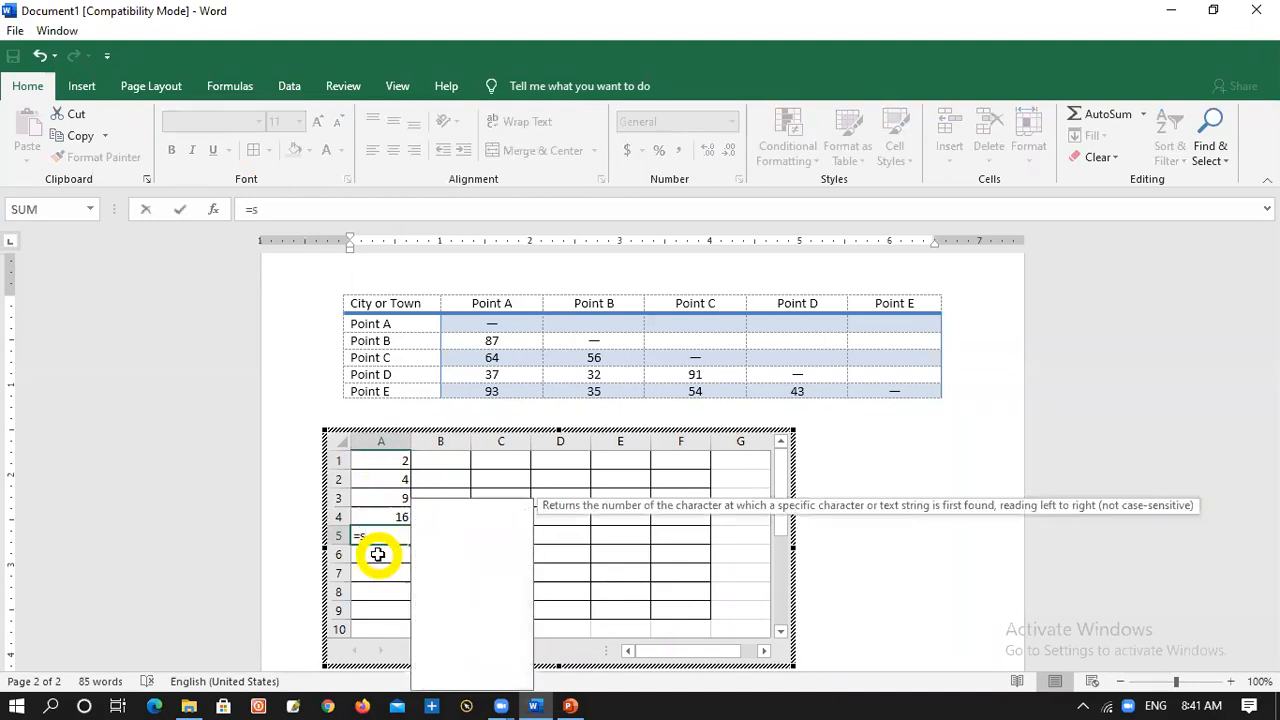
text(um()
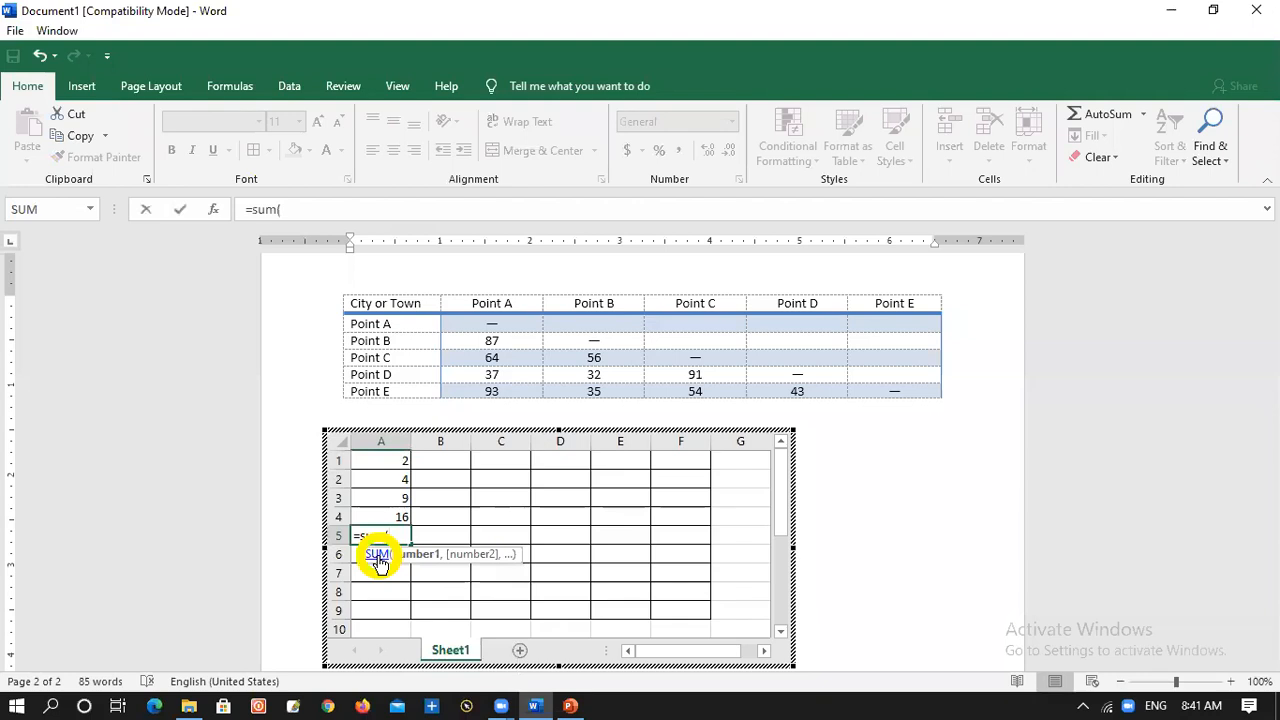
drag(377, 460, 386, 509)
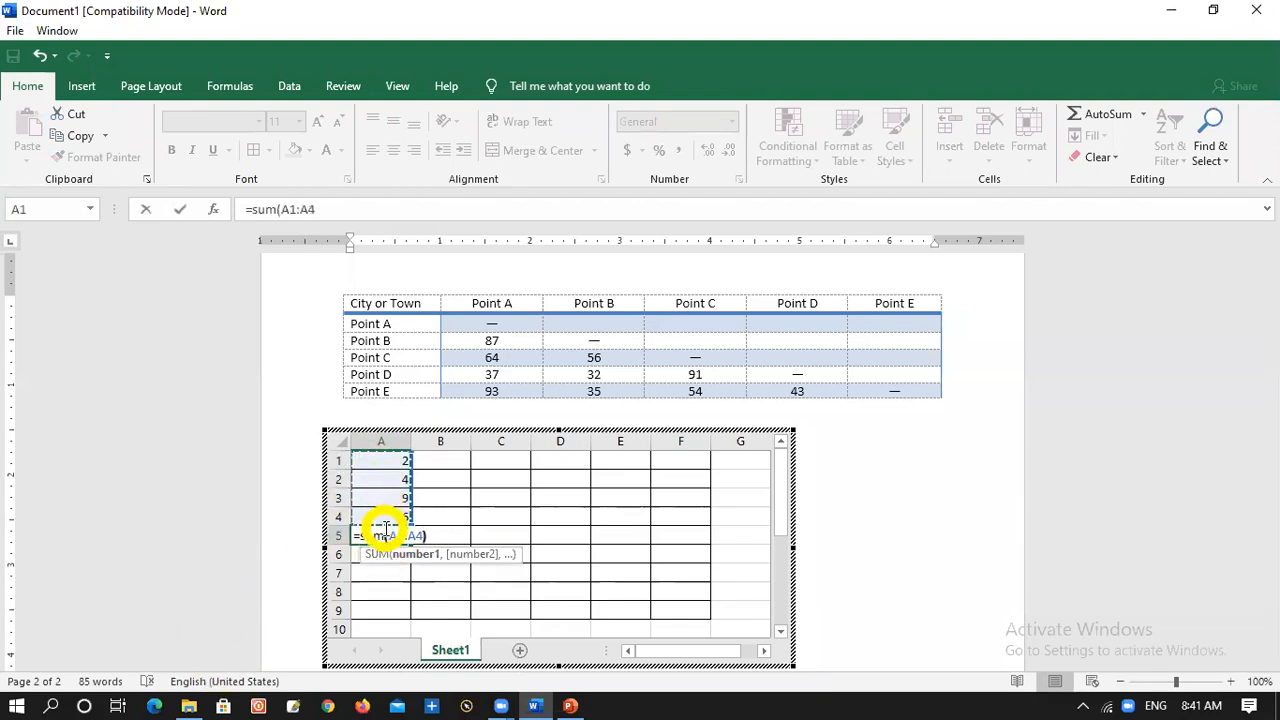
text())
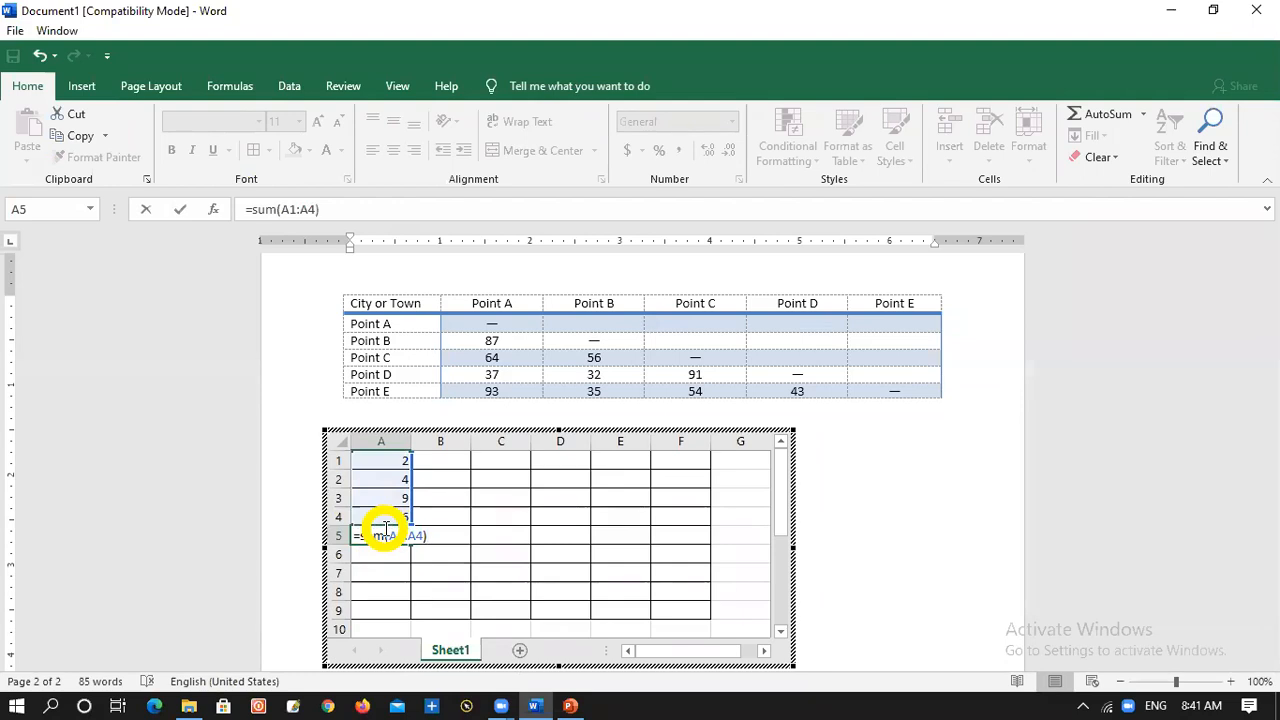
key(Return)
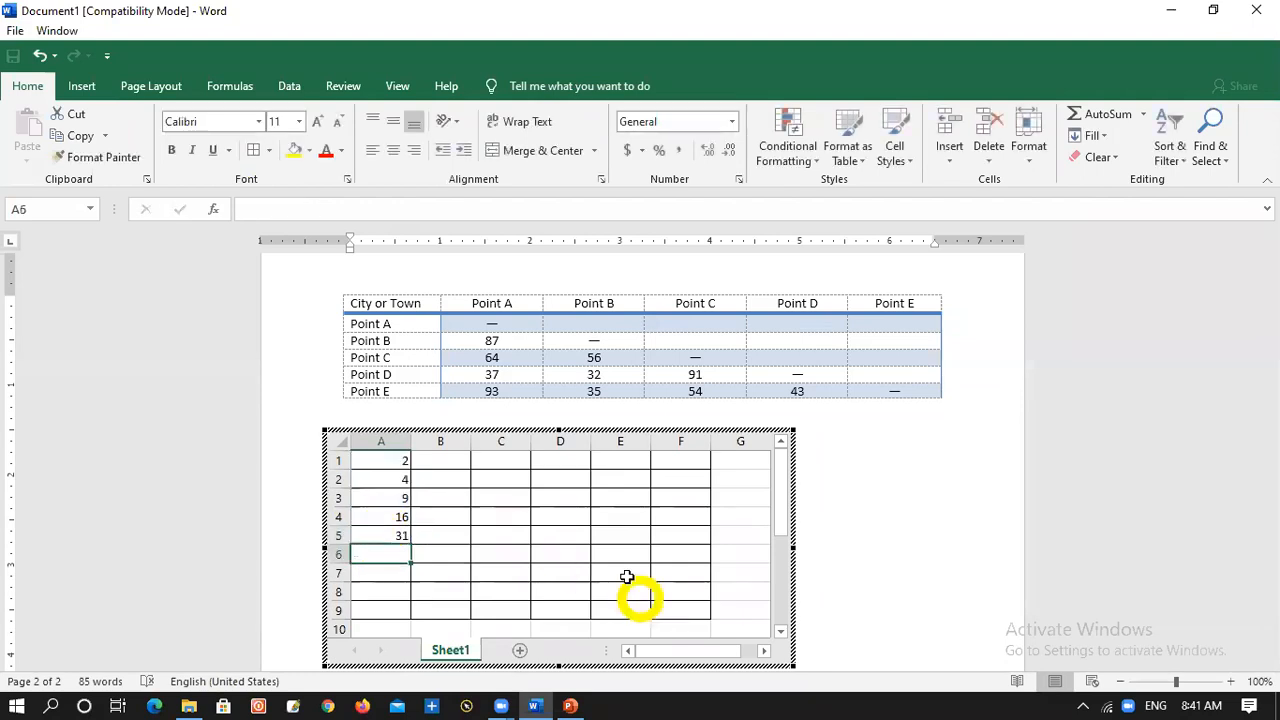
click(824, 508)
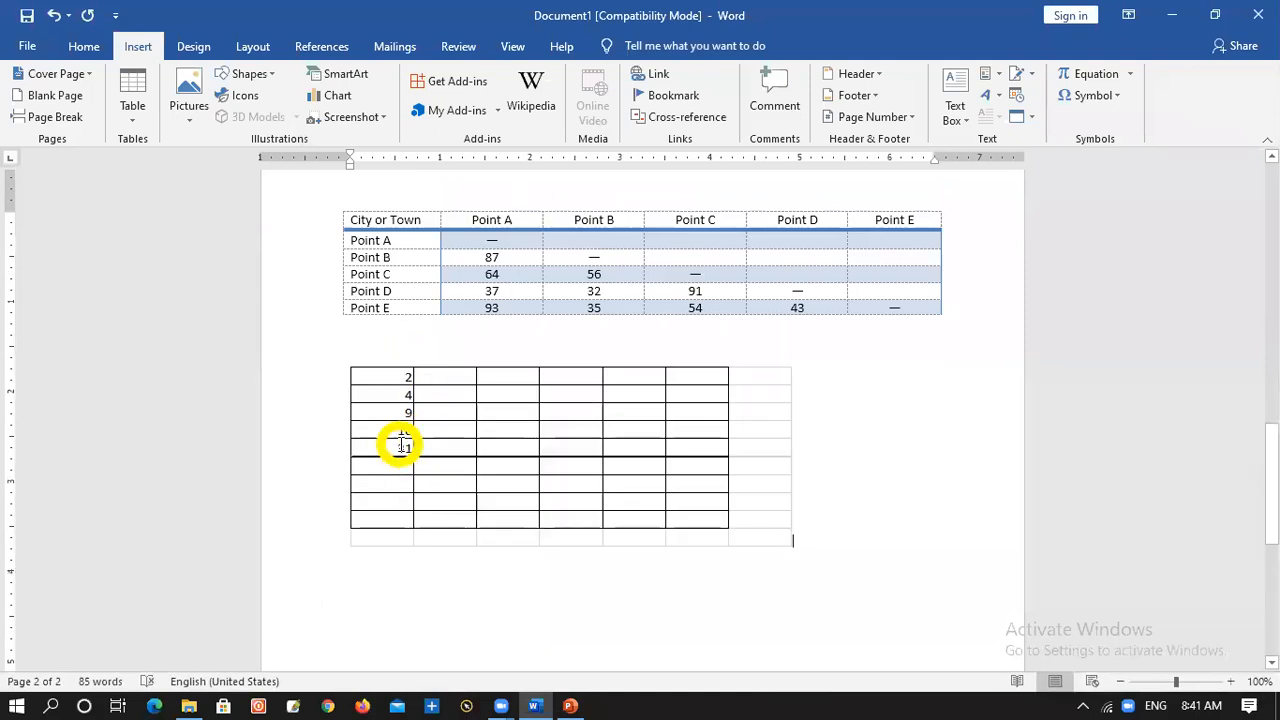
Reopen the bordered worksheet, enter Total in cell B5, and return to the document
click(432, 450)
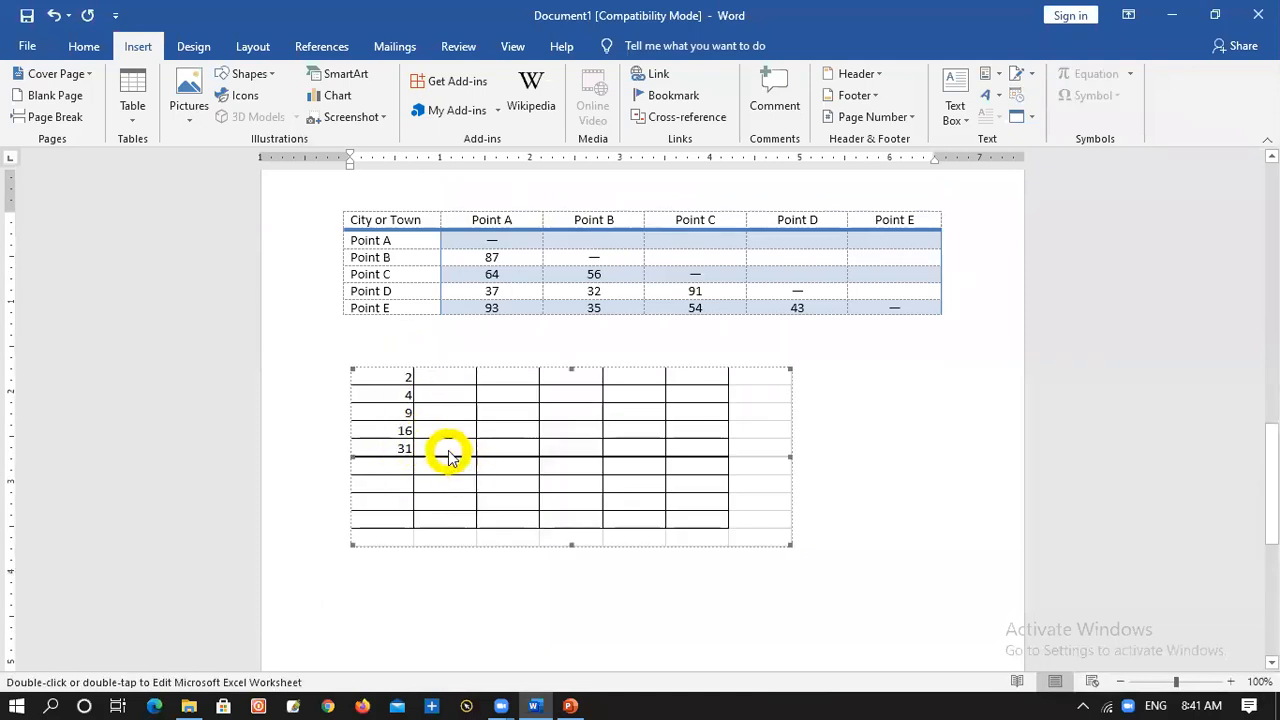
double_click(440, 446)
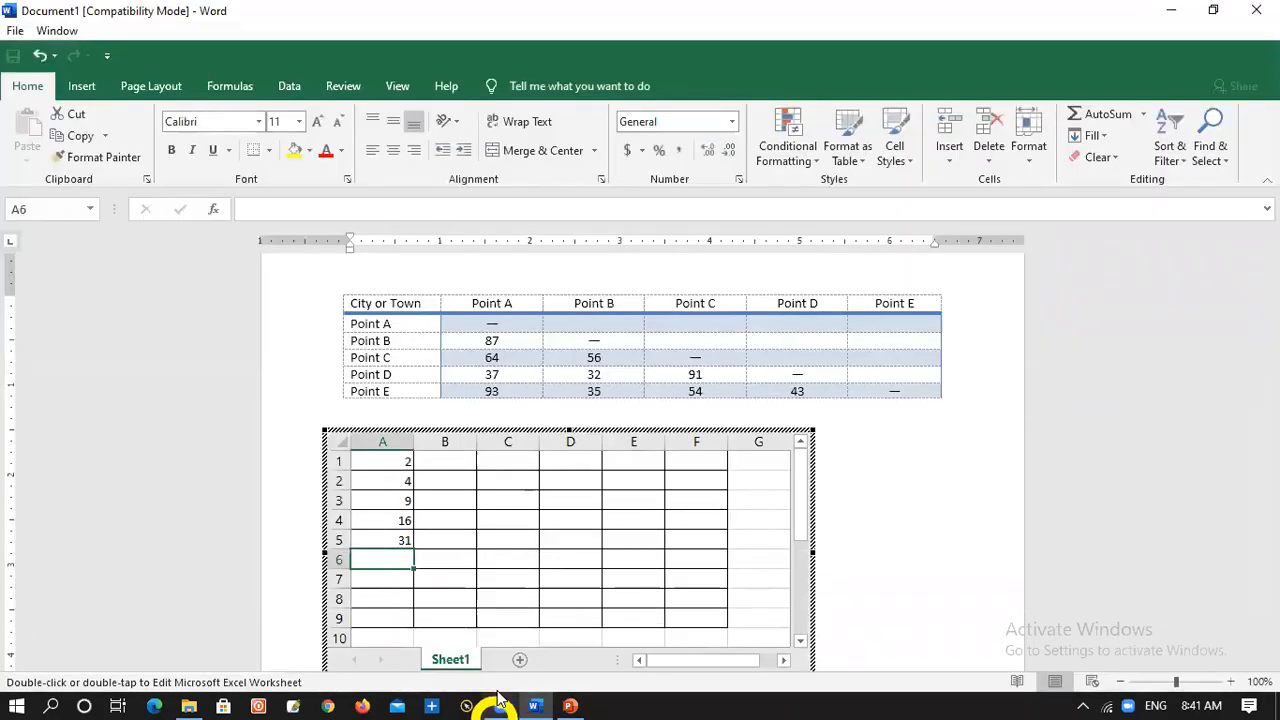
click(454, 541)
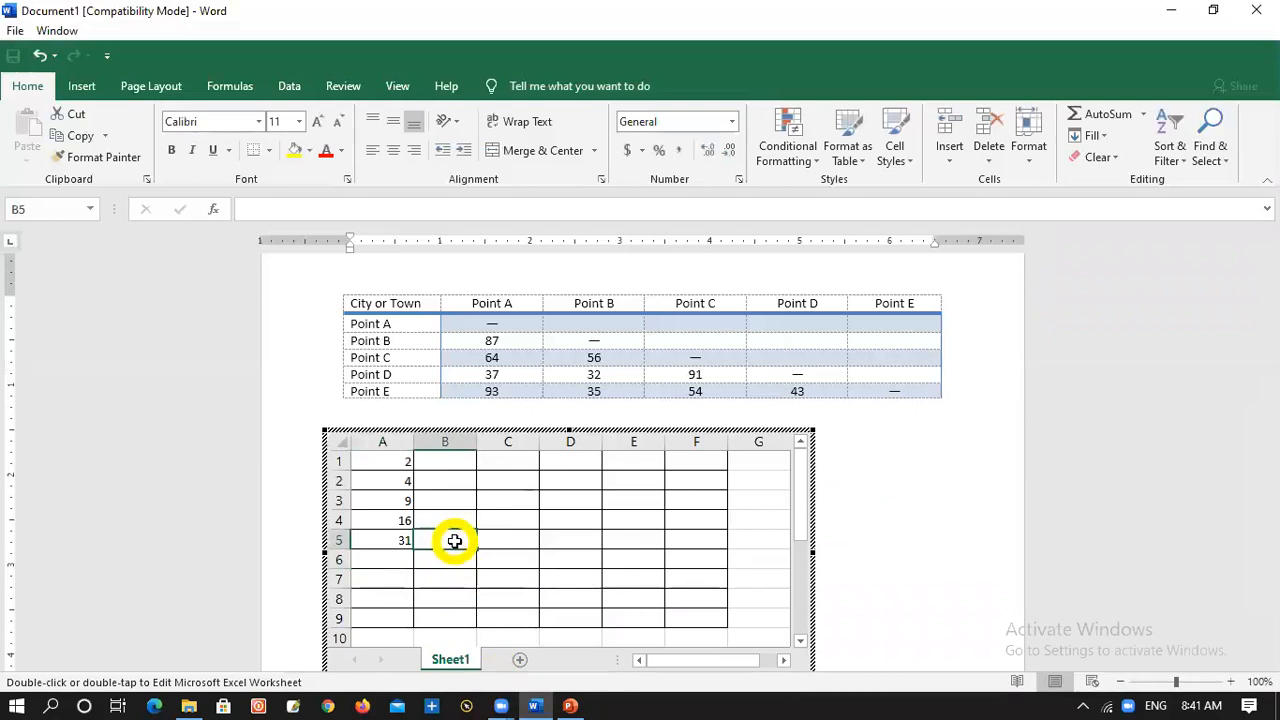
text(Total)
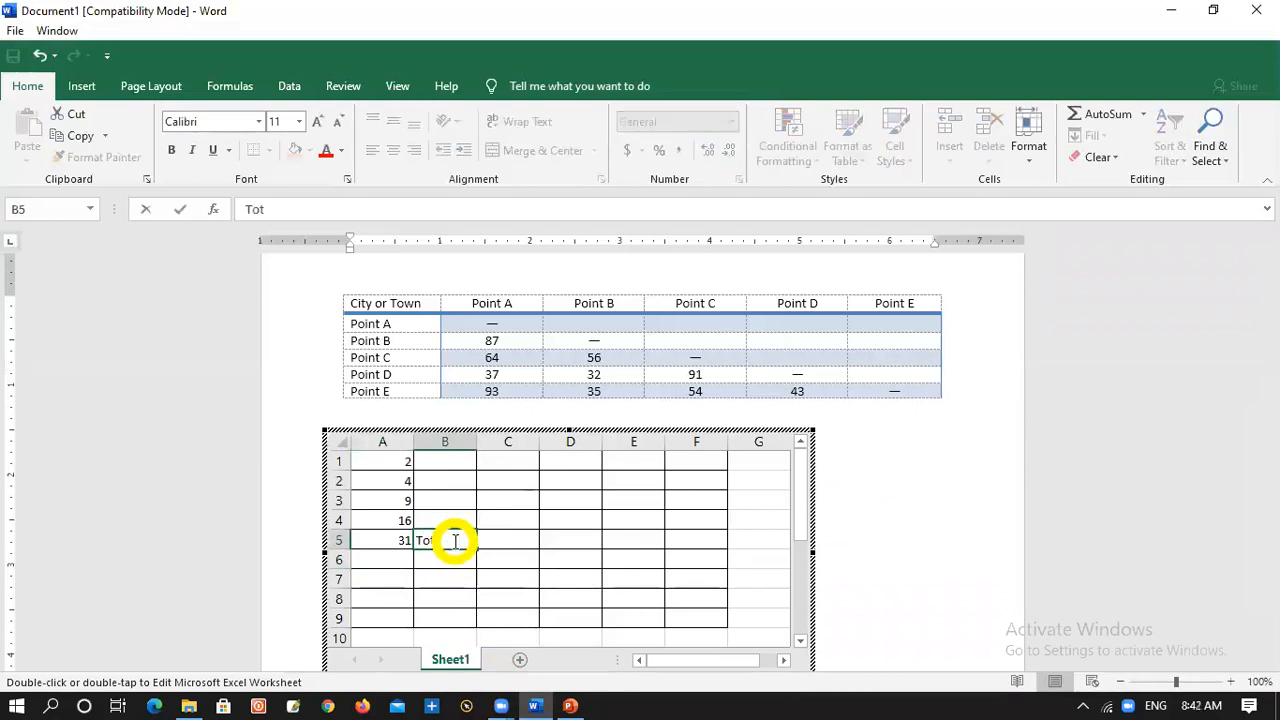
click(849, 517)
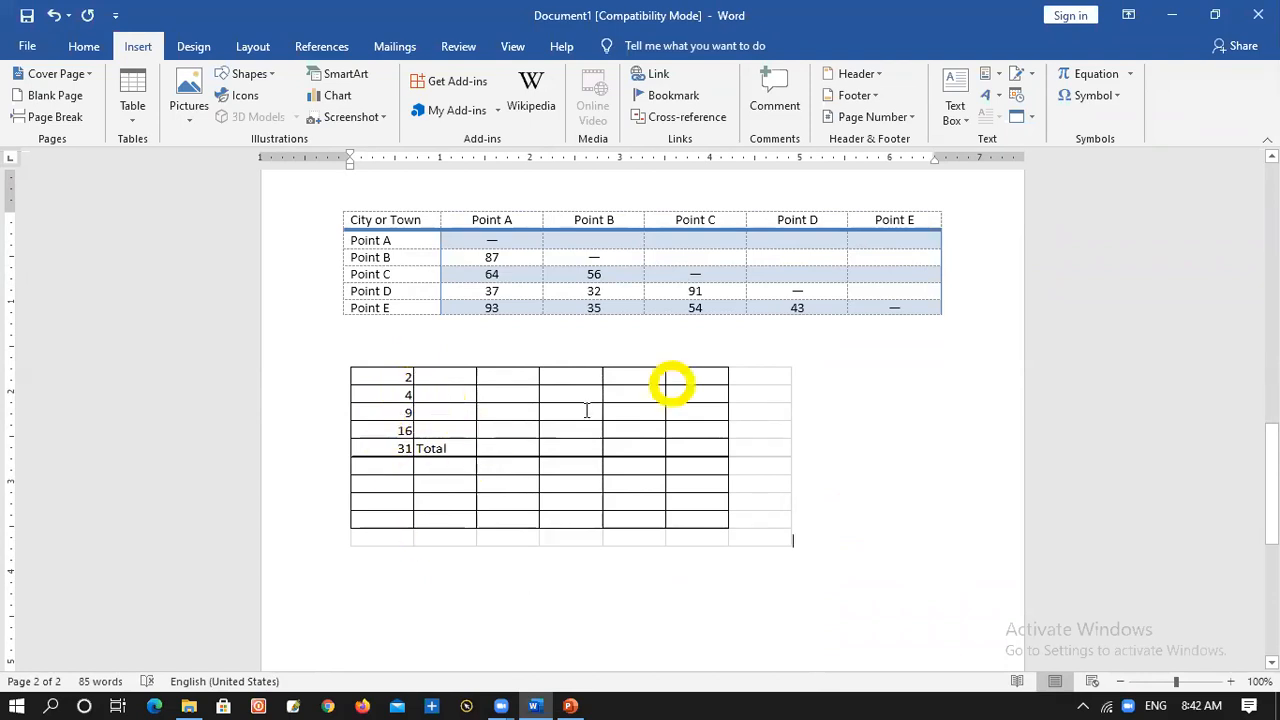
right_click(521, 378)
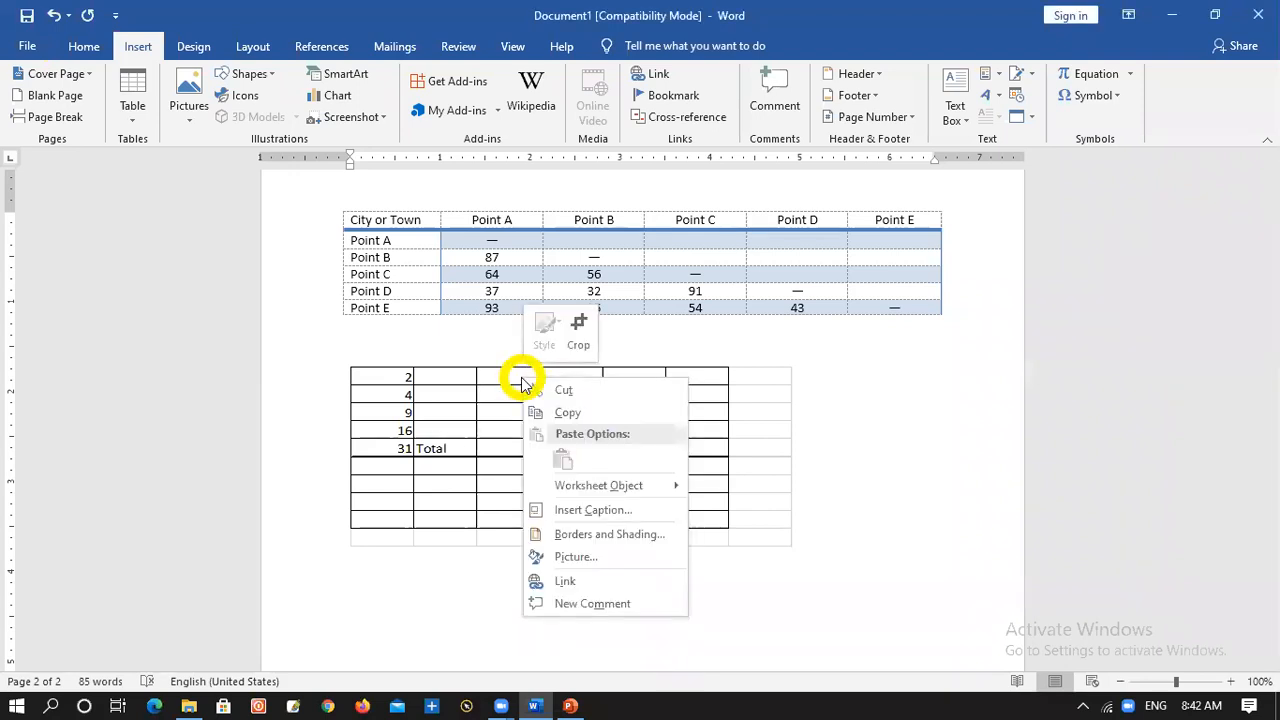
click(502, 376)
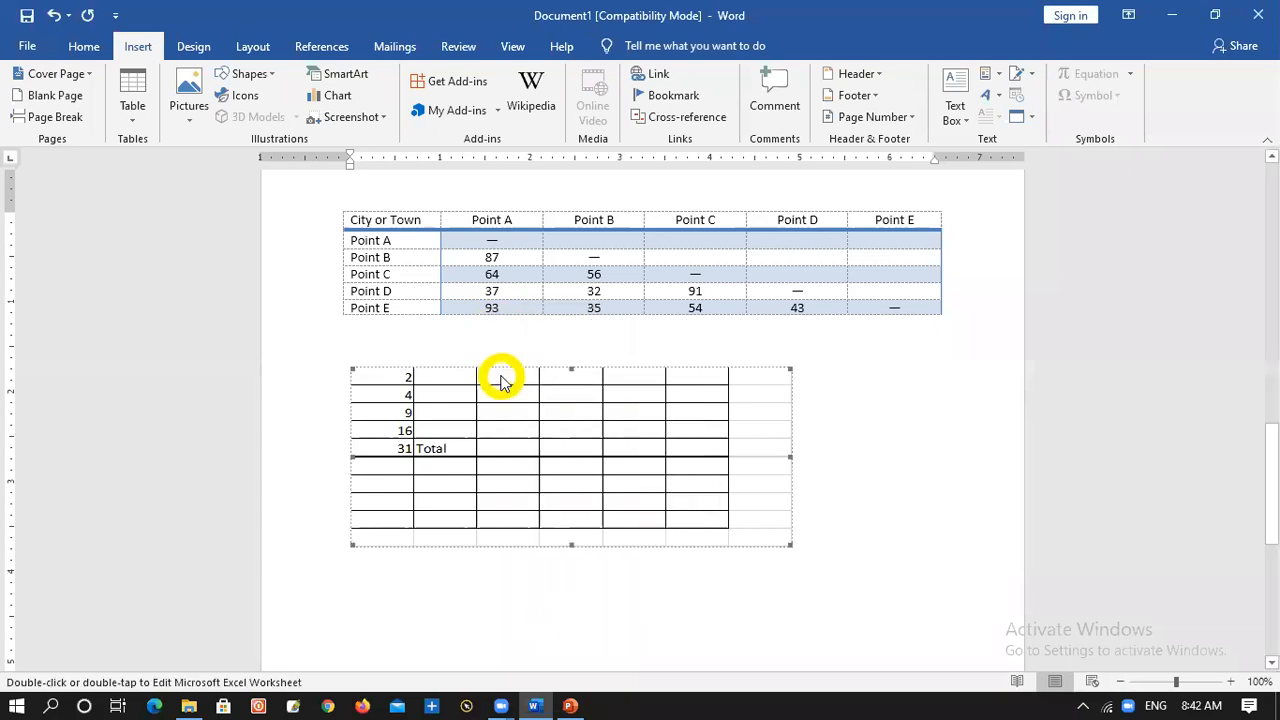
right_click(502, 376)
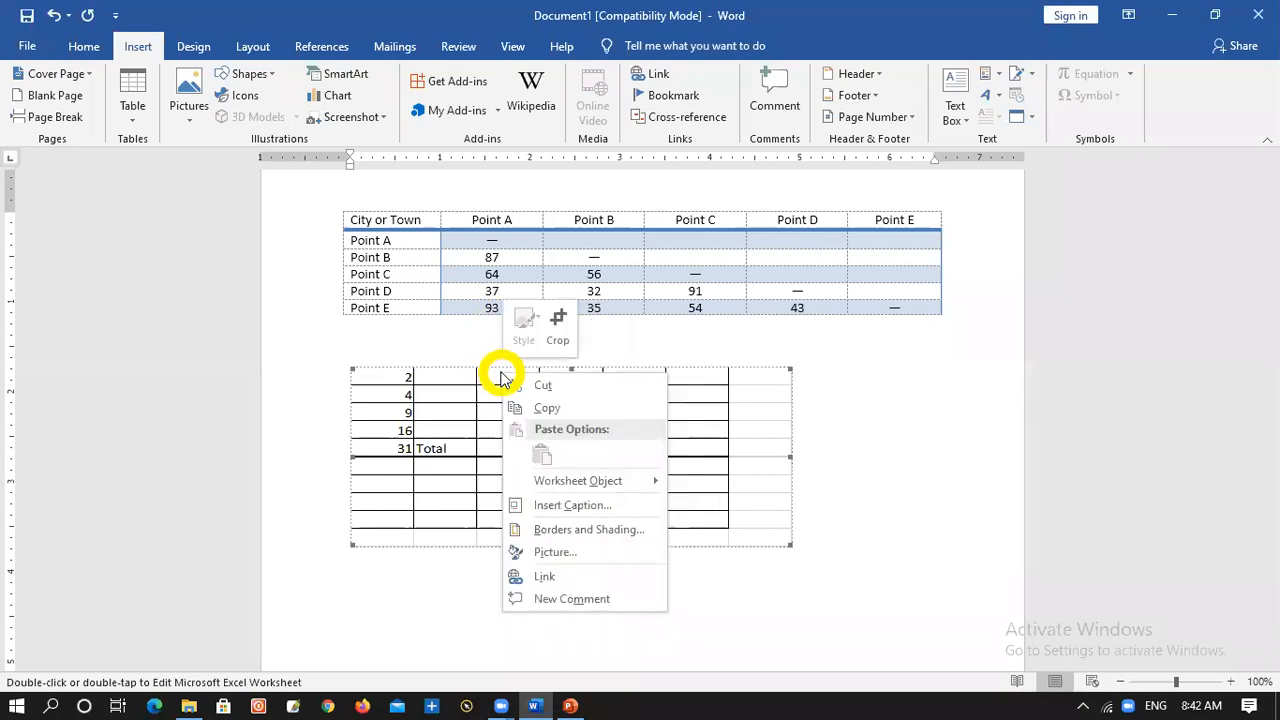
click(887, 623)
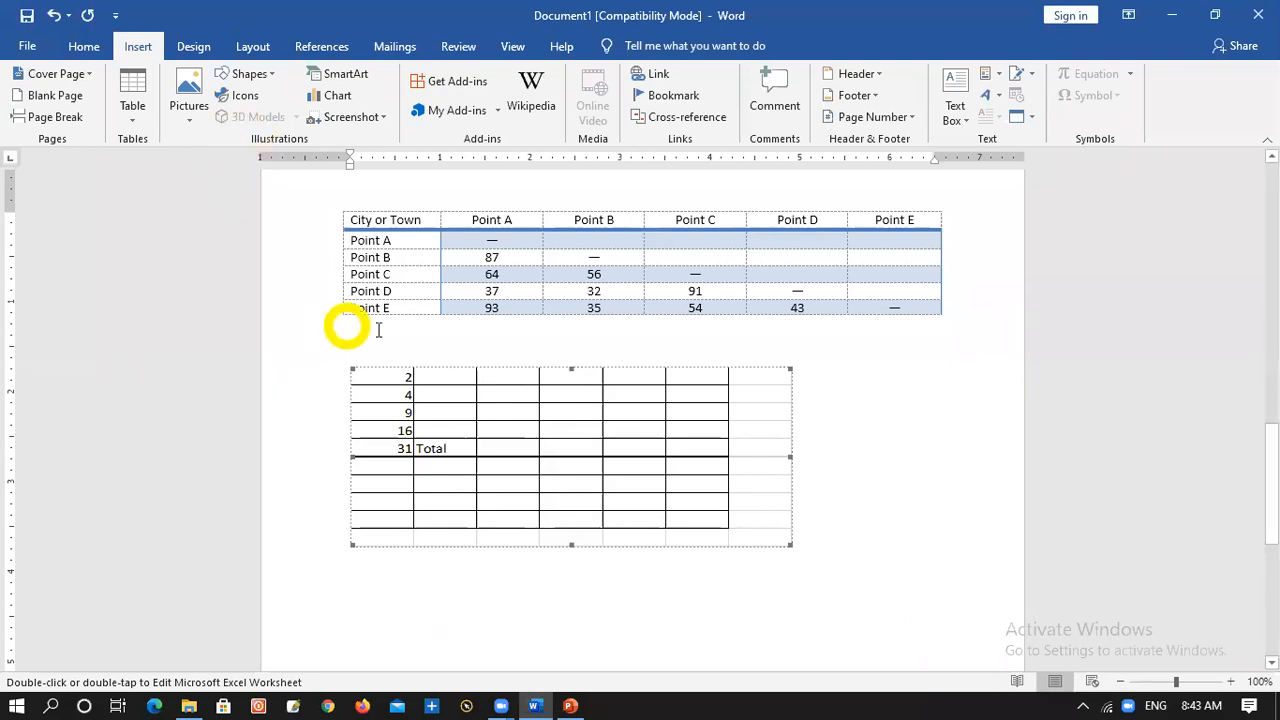
click(129, 124)
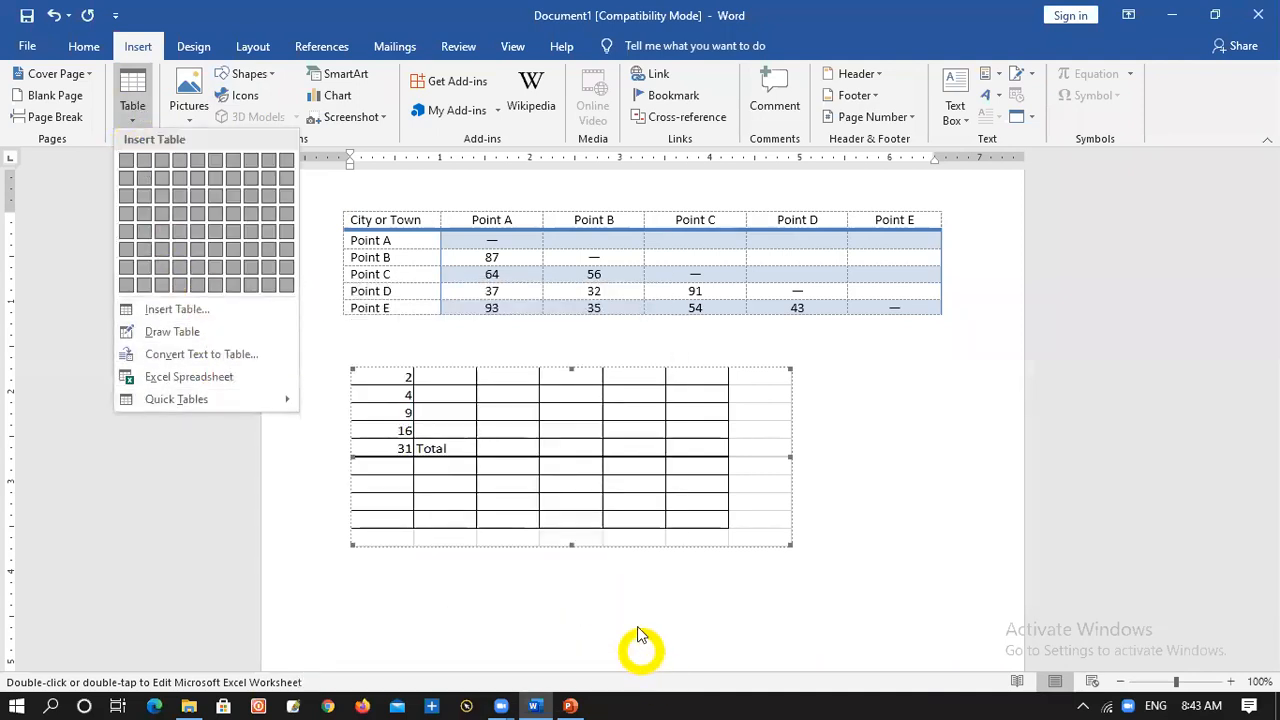
click(594, 531)
scroll(708, 437, up, 6)
scroll(713, 440, up, 7)
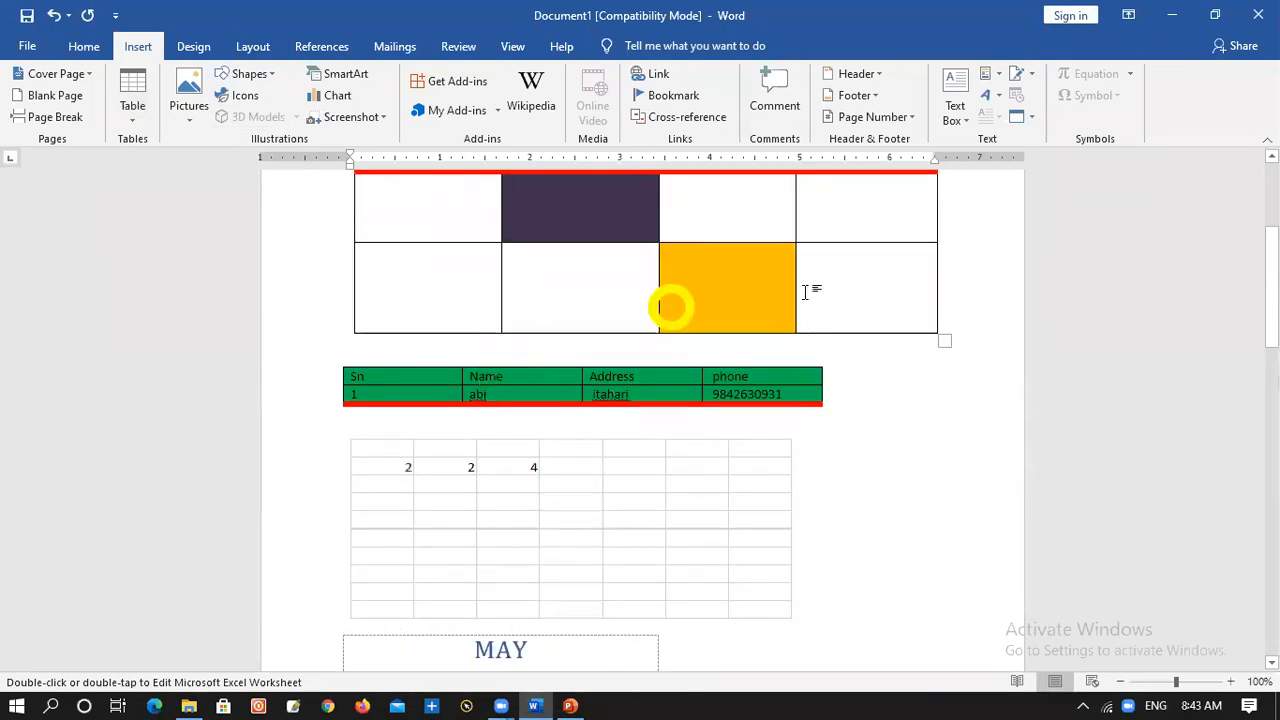
scroll(700, 350, up, 4)
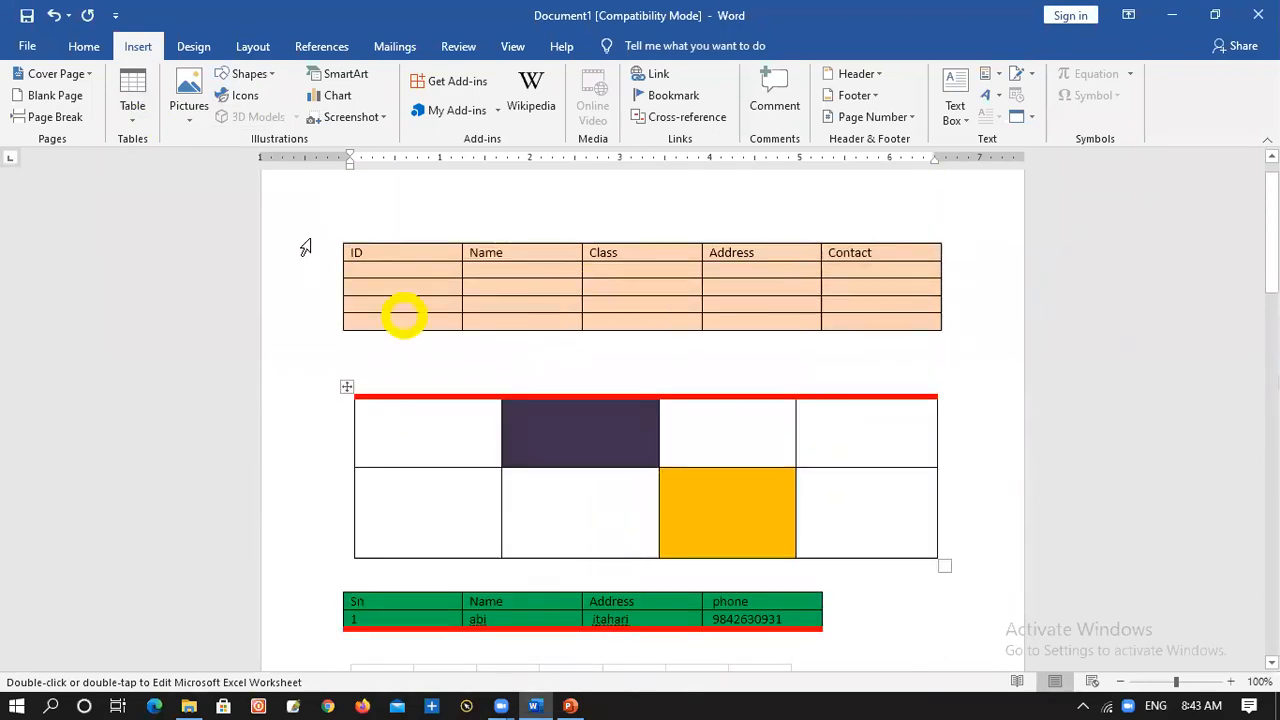
Extend the ID, Name, Class, Address, Contact table with nine empty rows at its end
click(437, 268)
key(Tab)
key(Tab)
key(Tab)
key(Tab)
key(Tab)
key(Tab)
key(Tab)
key(Tab)
key(Tab)
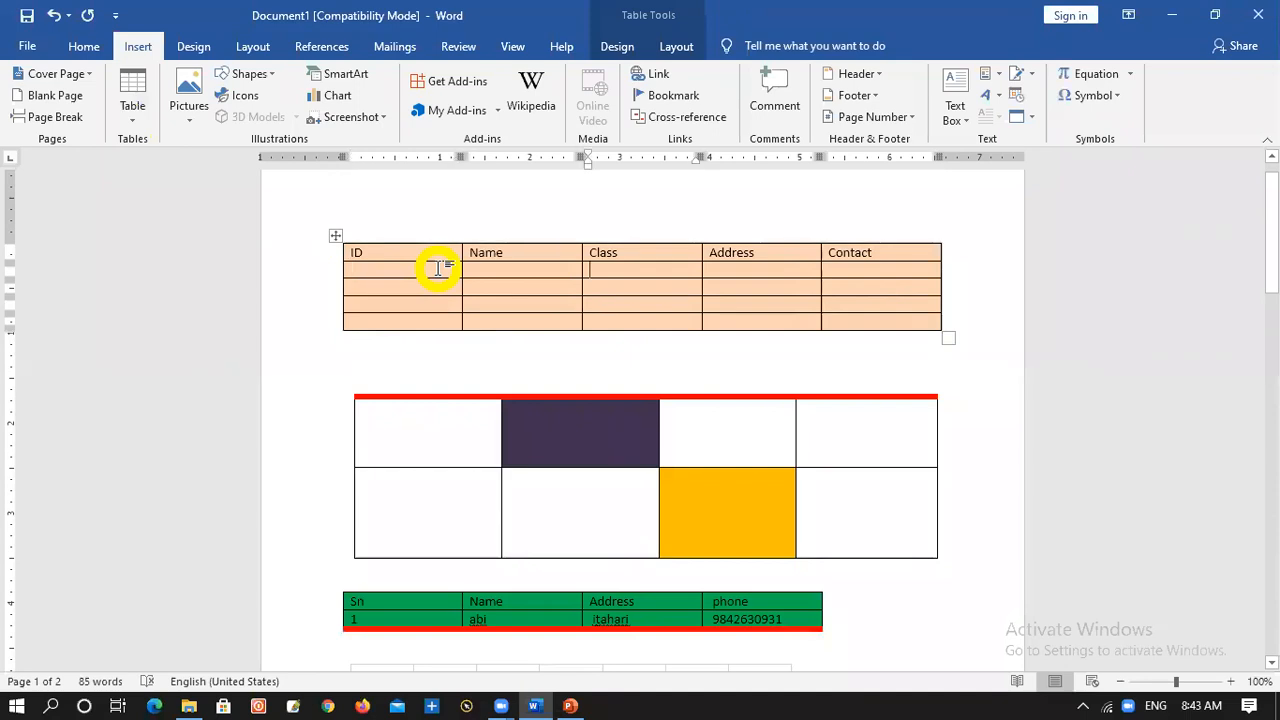
key(Tab)
key(Tab)
key(Tab)
key(Tab)
key(Tab)
key(Tab)
key(Tab)
key(Tab)
key(Tab)
key(Tab)
key(Tab)
key(Tab)
key(Tab)
key(Tab)
key(Tab)
key(Tab)
key(Tab)
key(Tab)
key(Tab)
key(Tab)
key(Tab)
key(Tab)
key(Tab)
key(Tab)
key(Tab)
key(Tab)
key(Tab)
key(Tab)
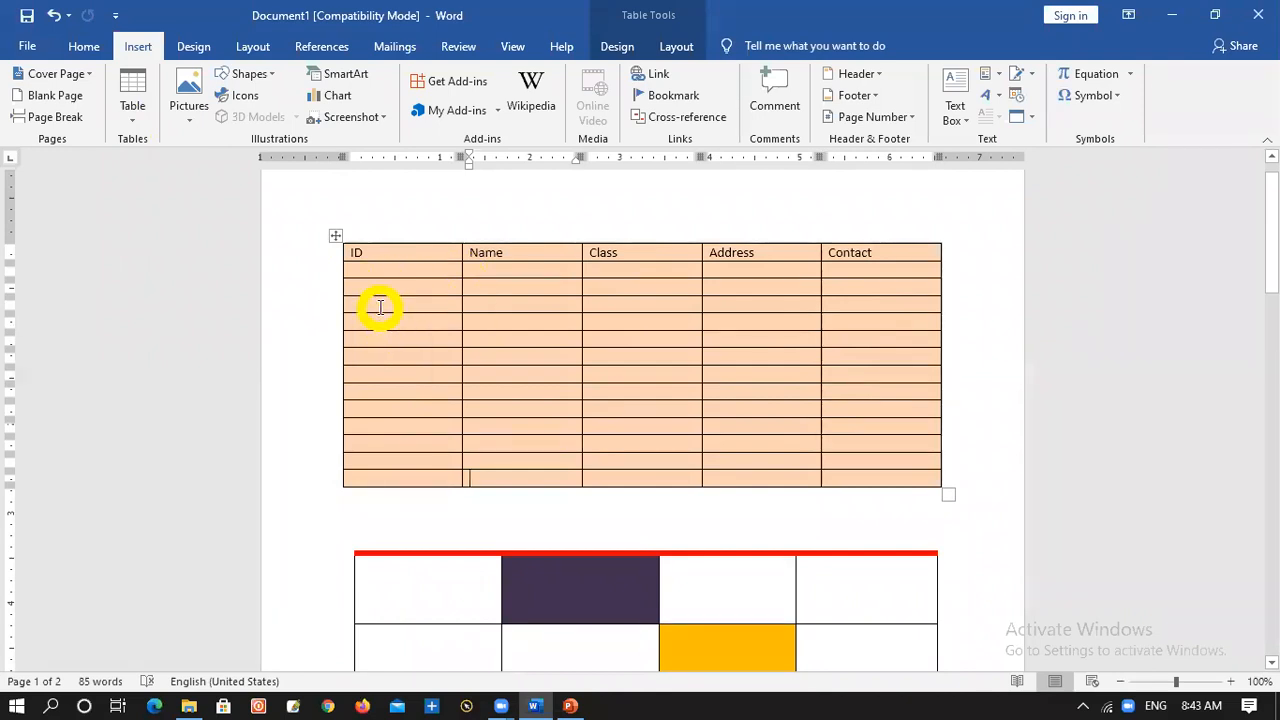
Split the ID table into two at its sixth row and undo the split
click(390, 342)
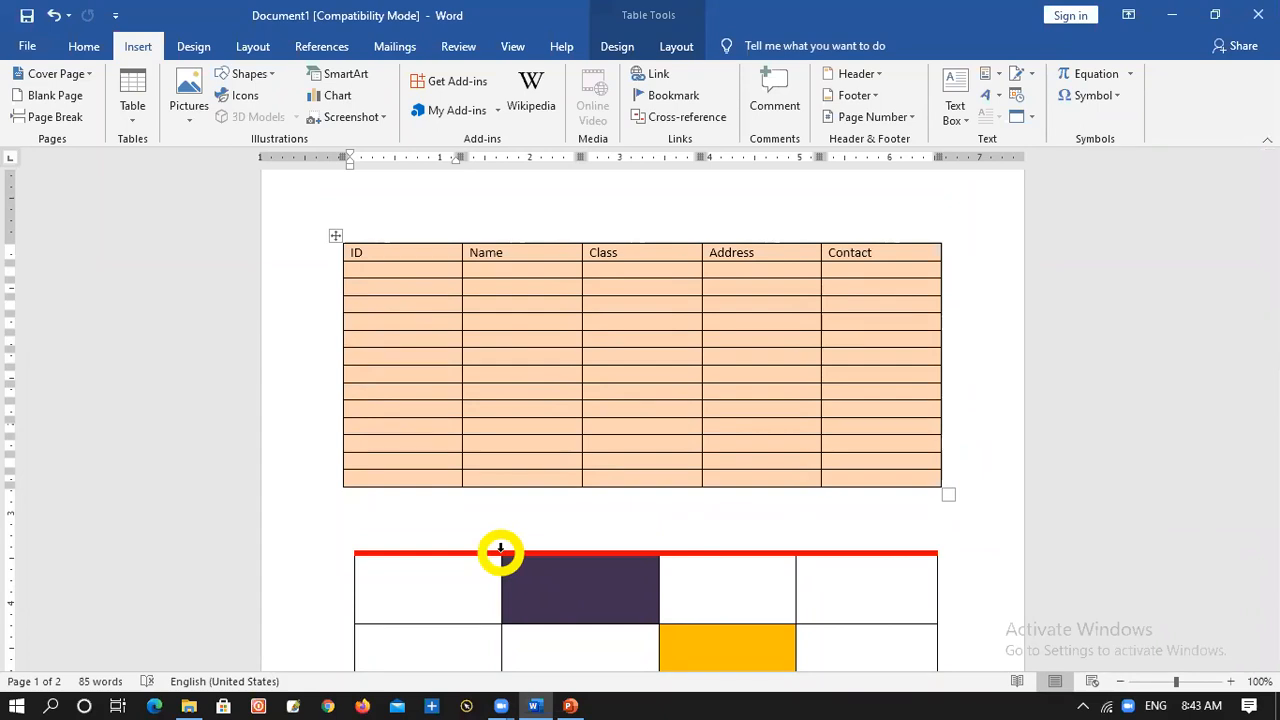
key(ctrl+shift+Return)
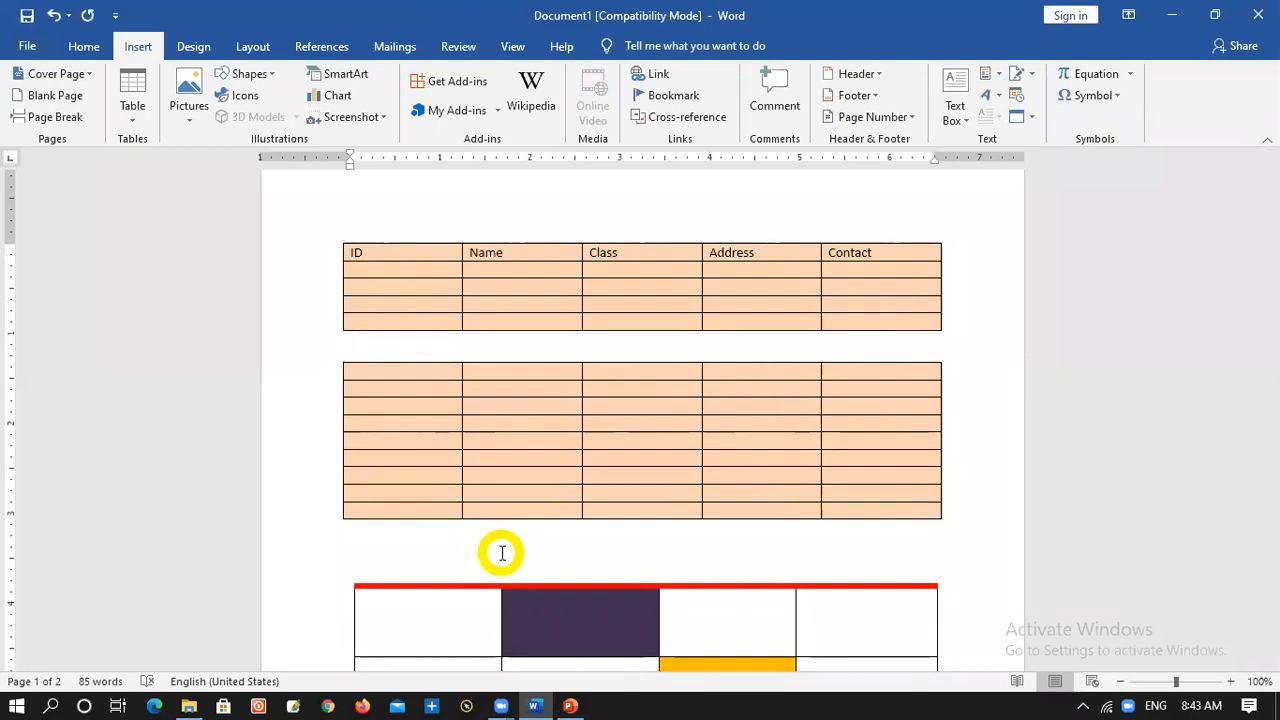
key(Delete)
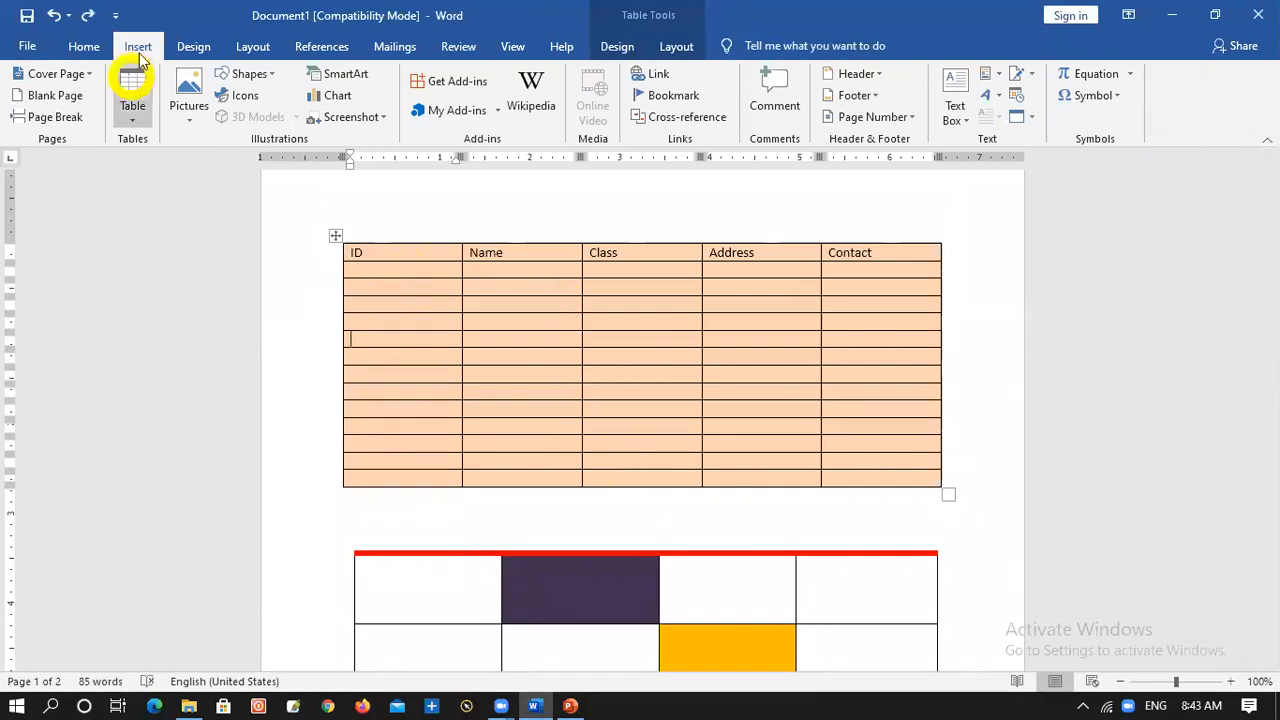
click(139, 126)
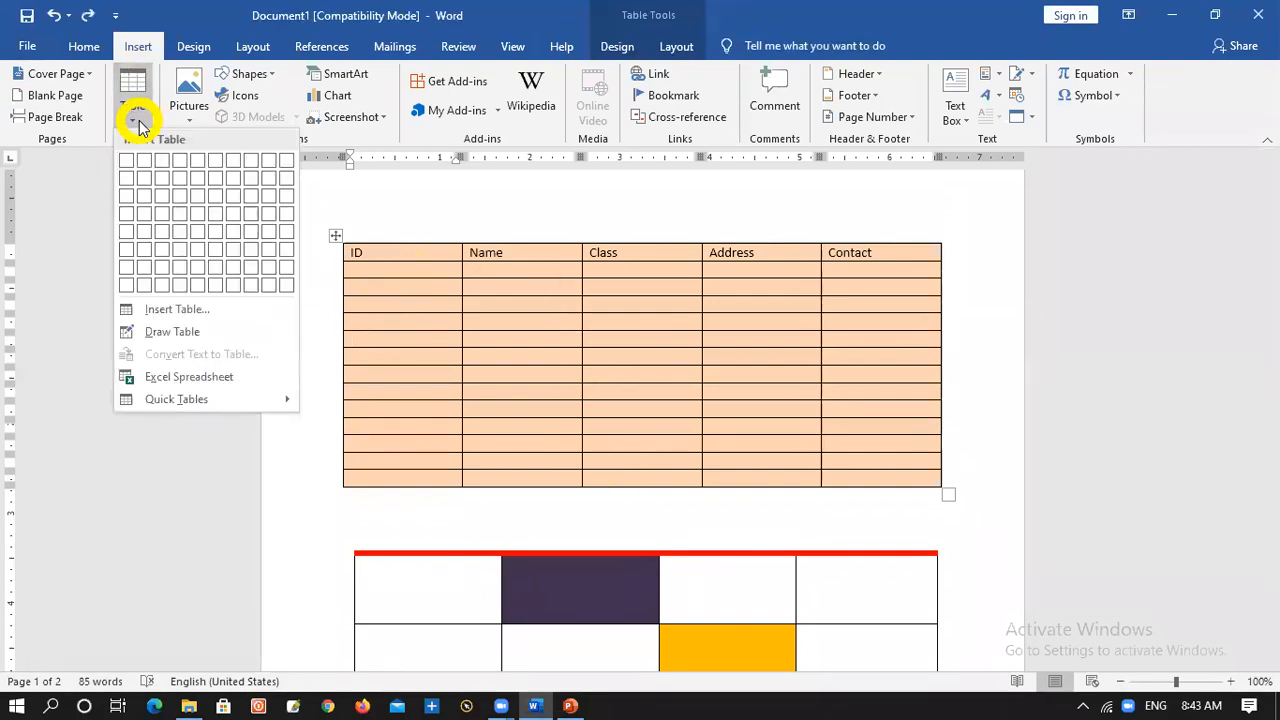
click(427, 345)
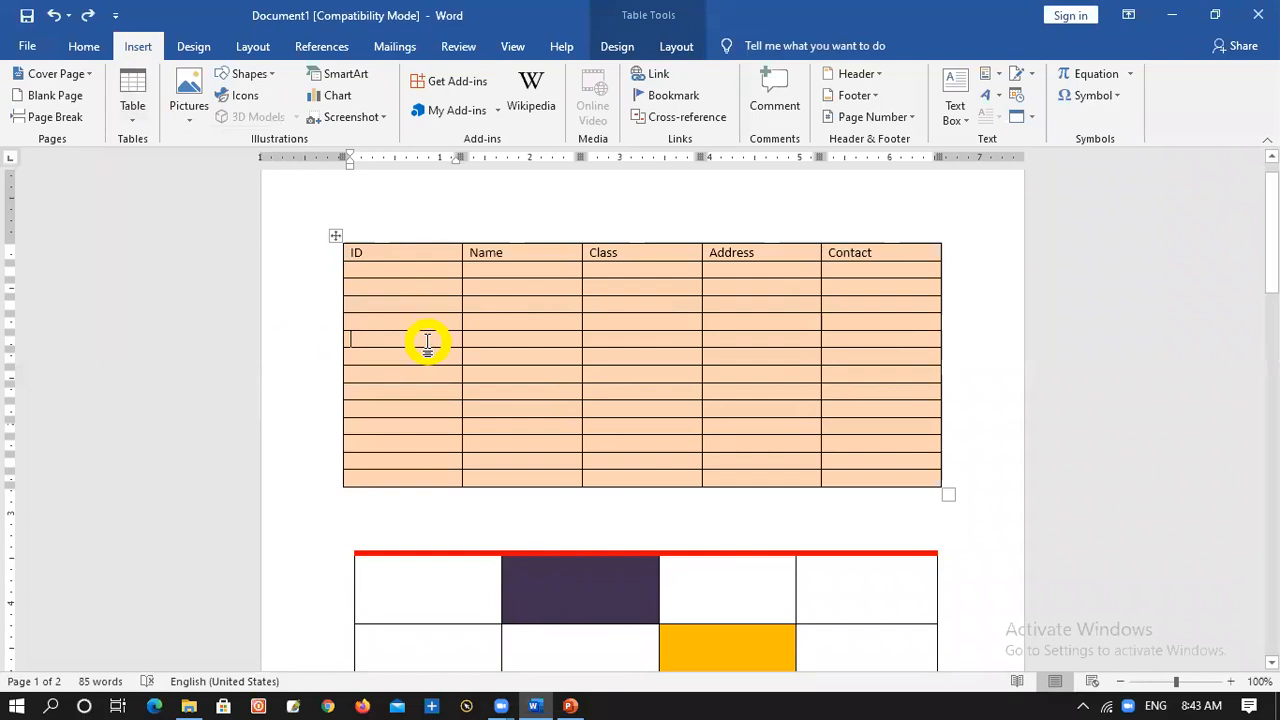
right_click(426, 343)
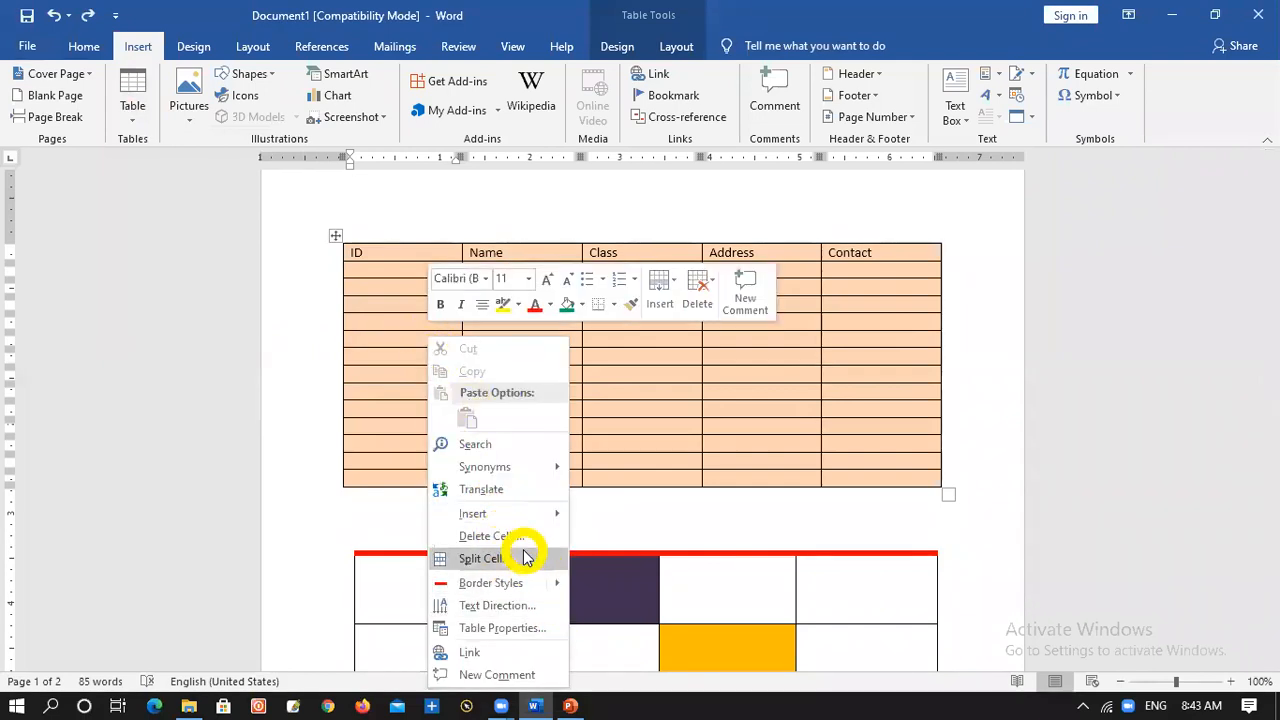
mouse_move(560, 515)
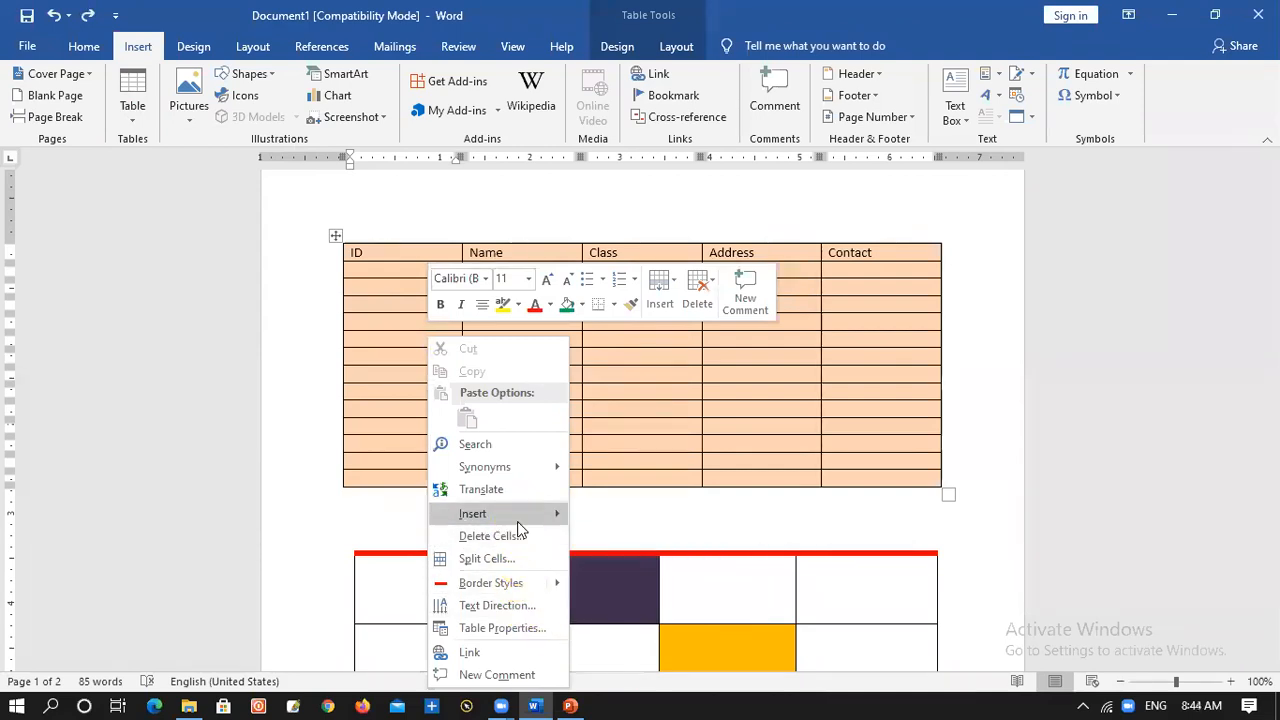
mouse_move(518, 524)
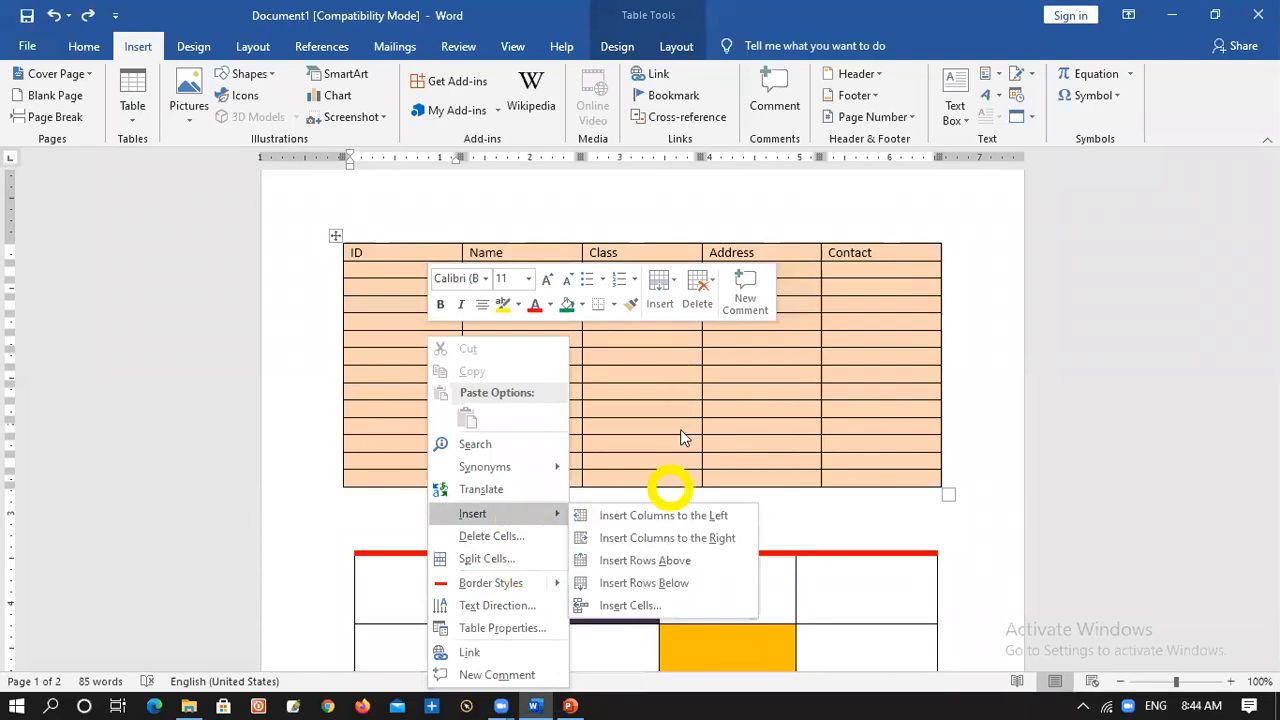
click(685, 382)
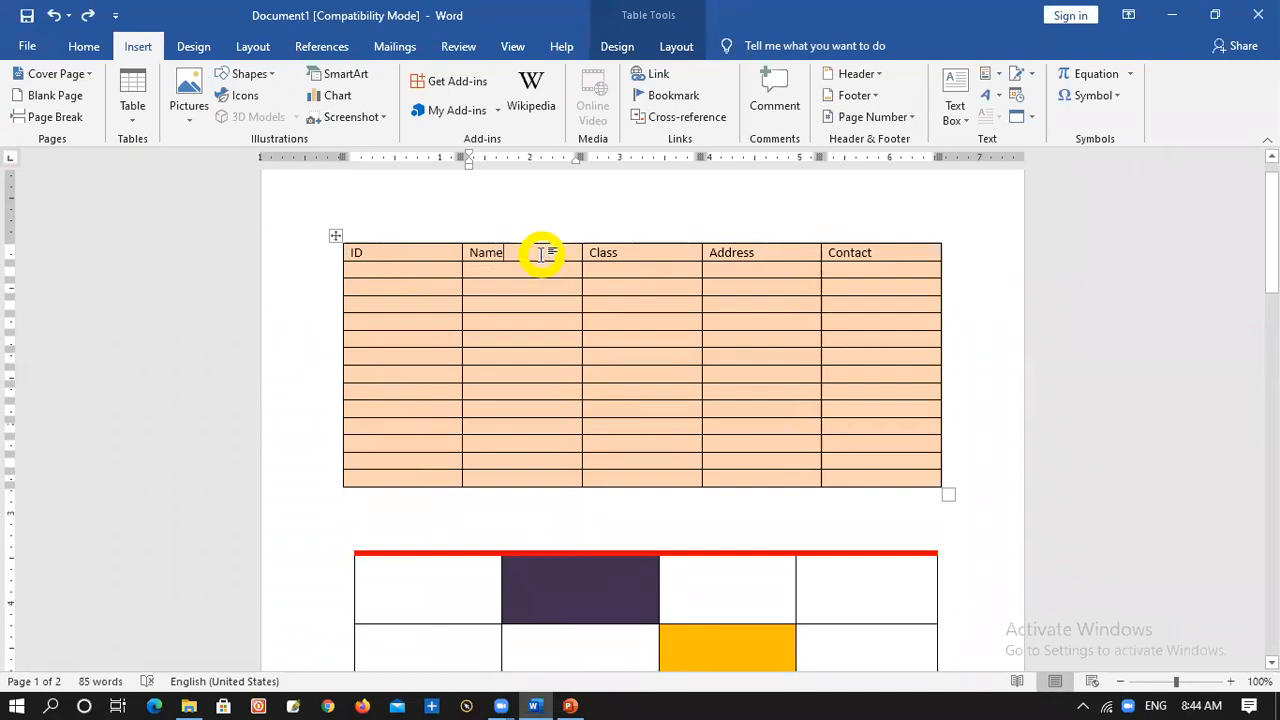
Insert an empty column to the left of the Name column and delete that column again
right_click(541, 254)
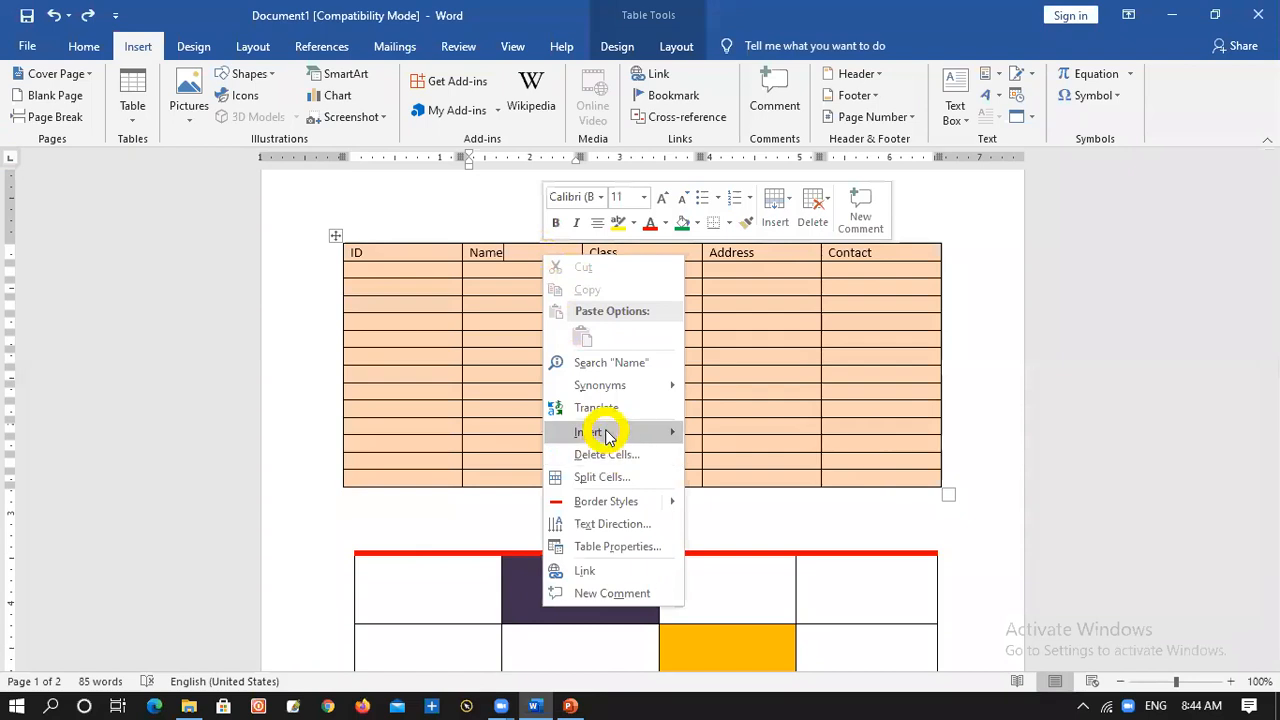
mouse_move(605, 437)
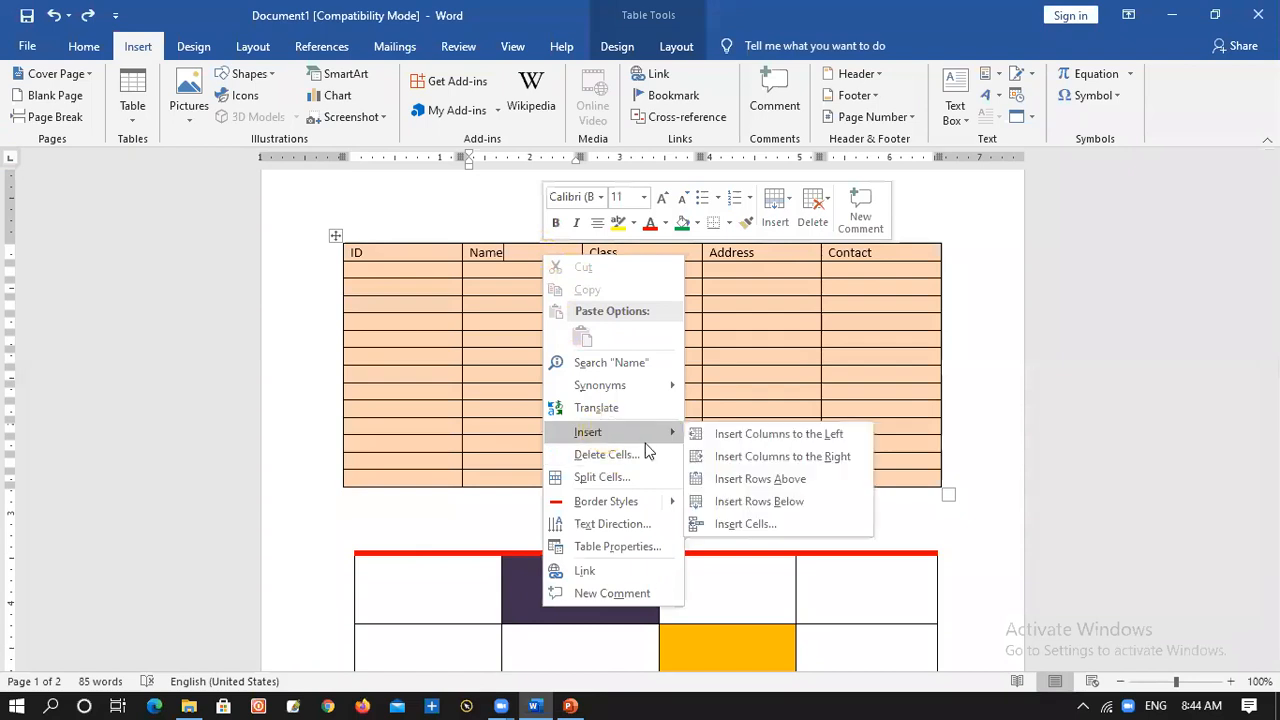
click(790, 434)
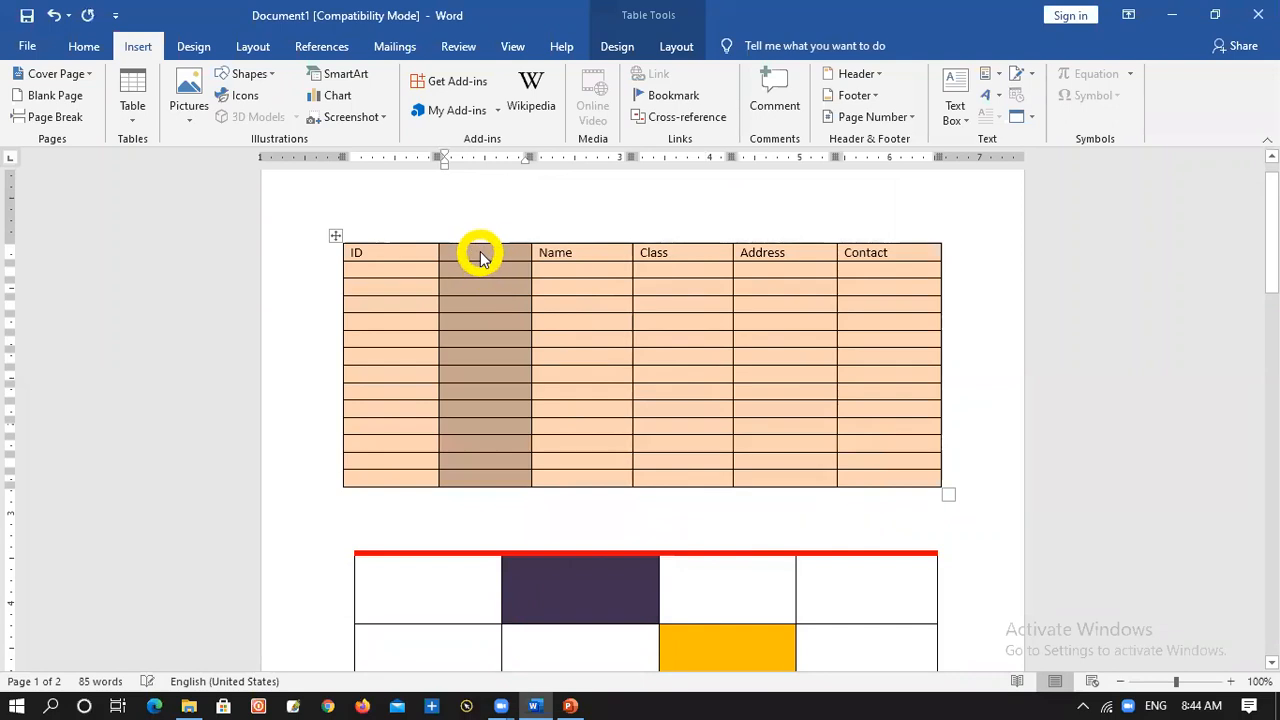
right_click(474, 253)
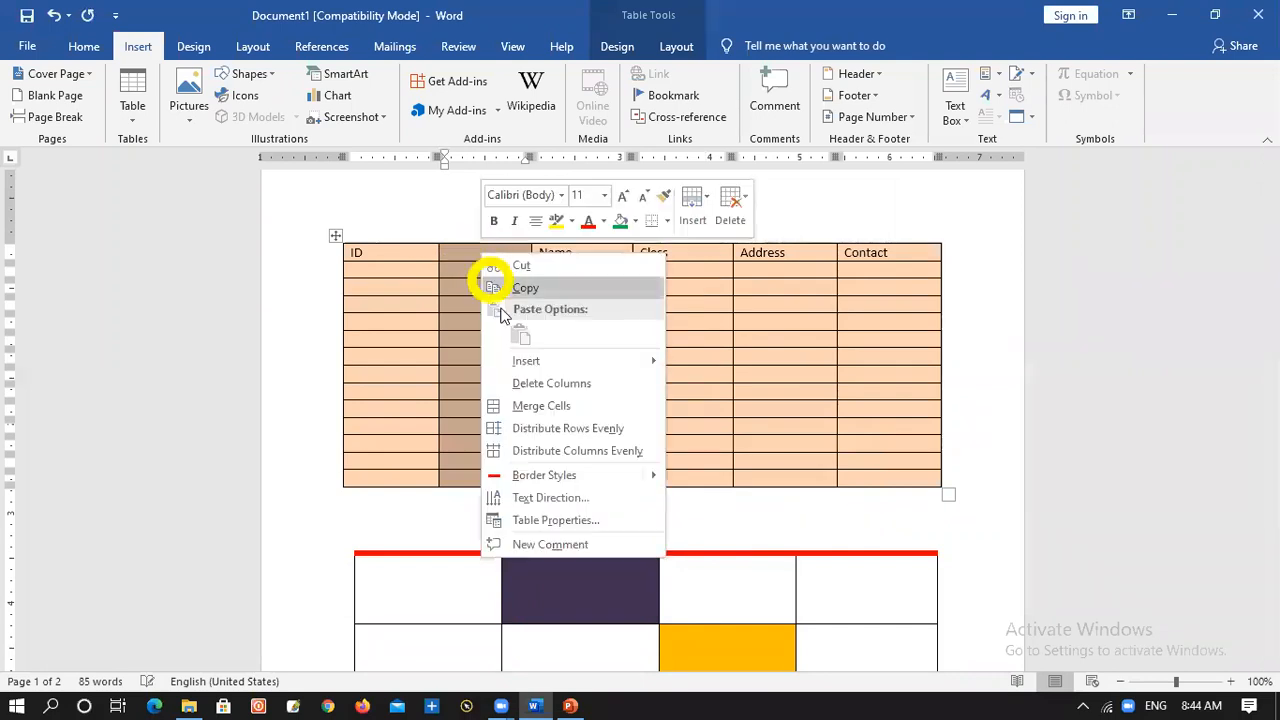
click(560, 382)
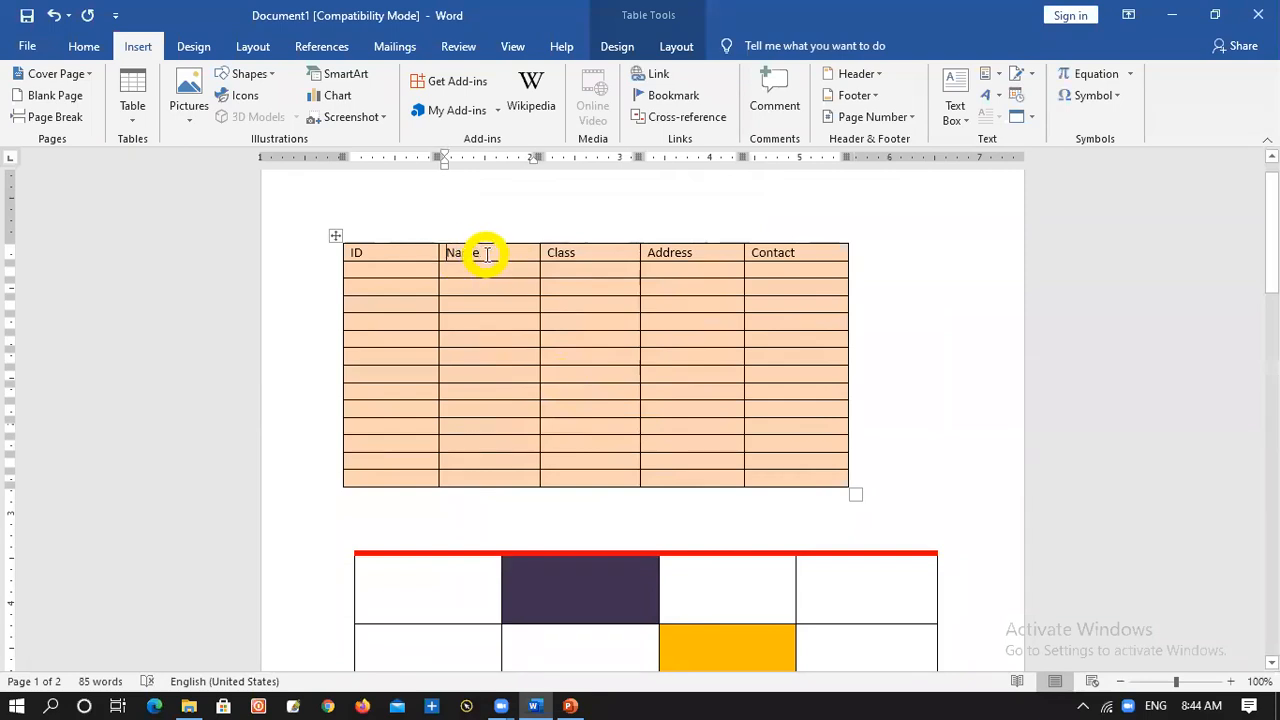
Insert an empty row above the table's header row
right_click(486, 253)
mouse_move(558, 436)
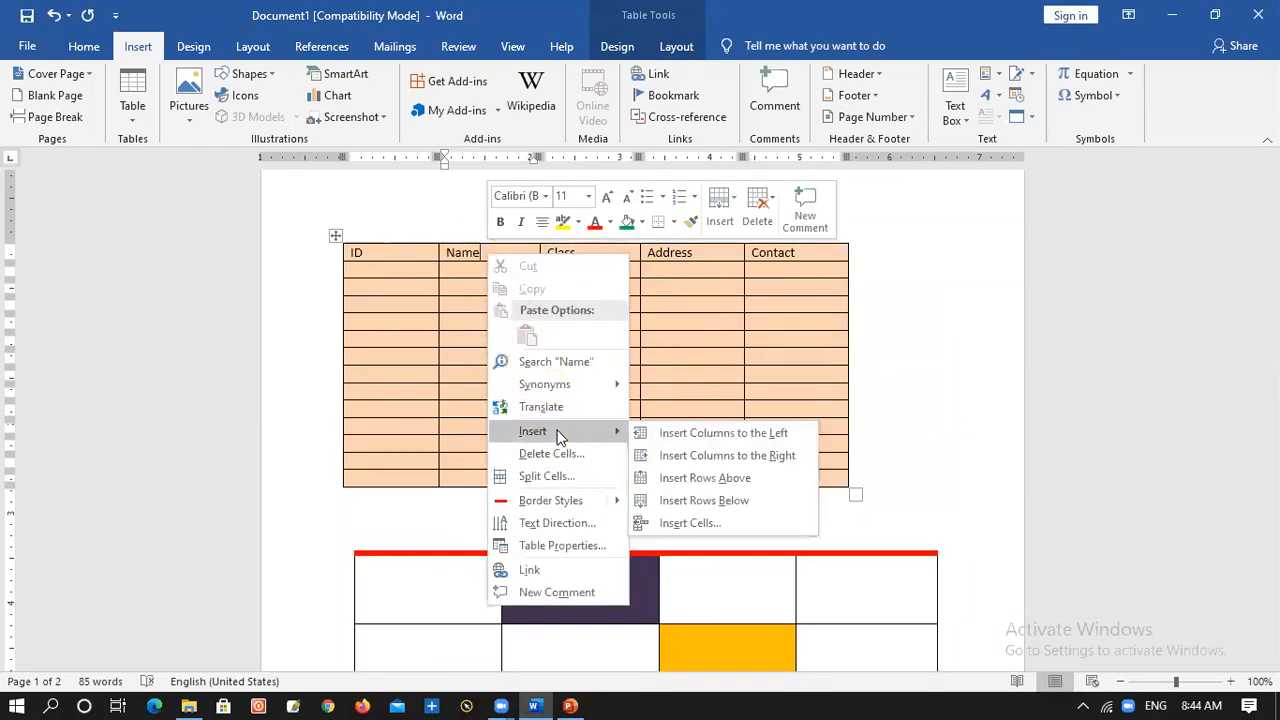
click(738, 481)
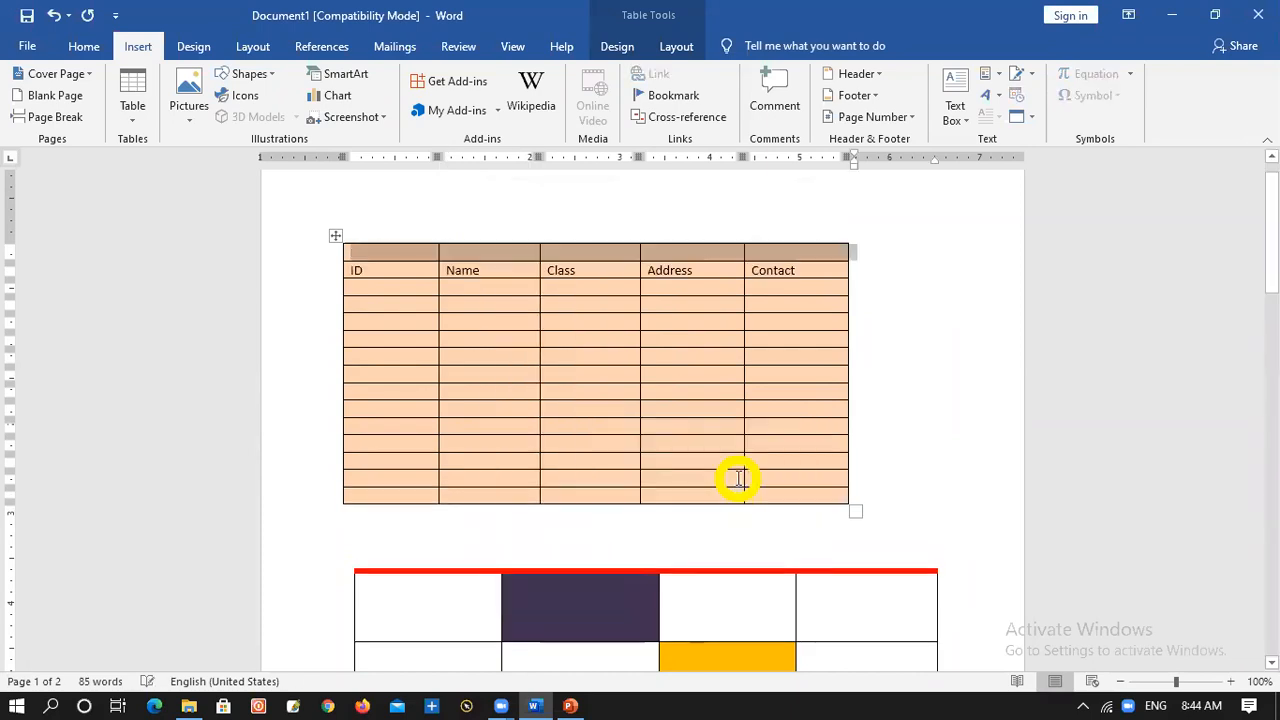
Delete the empty row above the table's header row
click(410, 256)
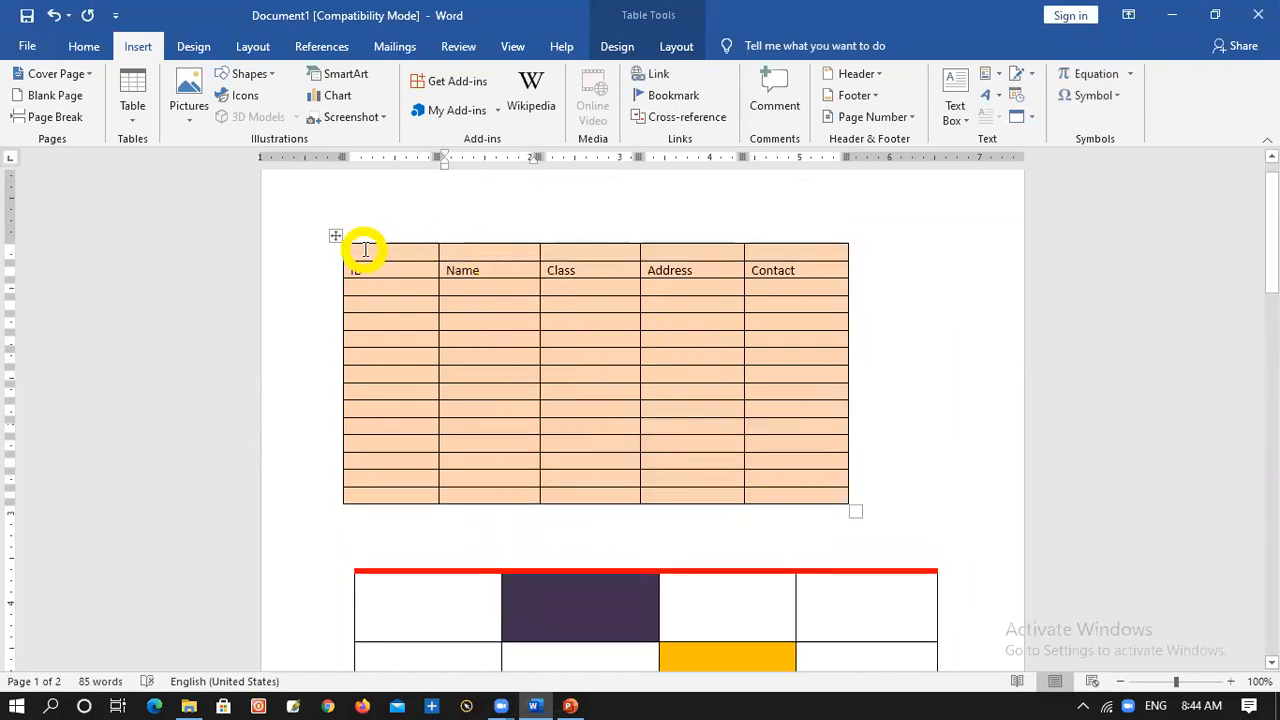
right_click(363, 251)
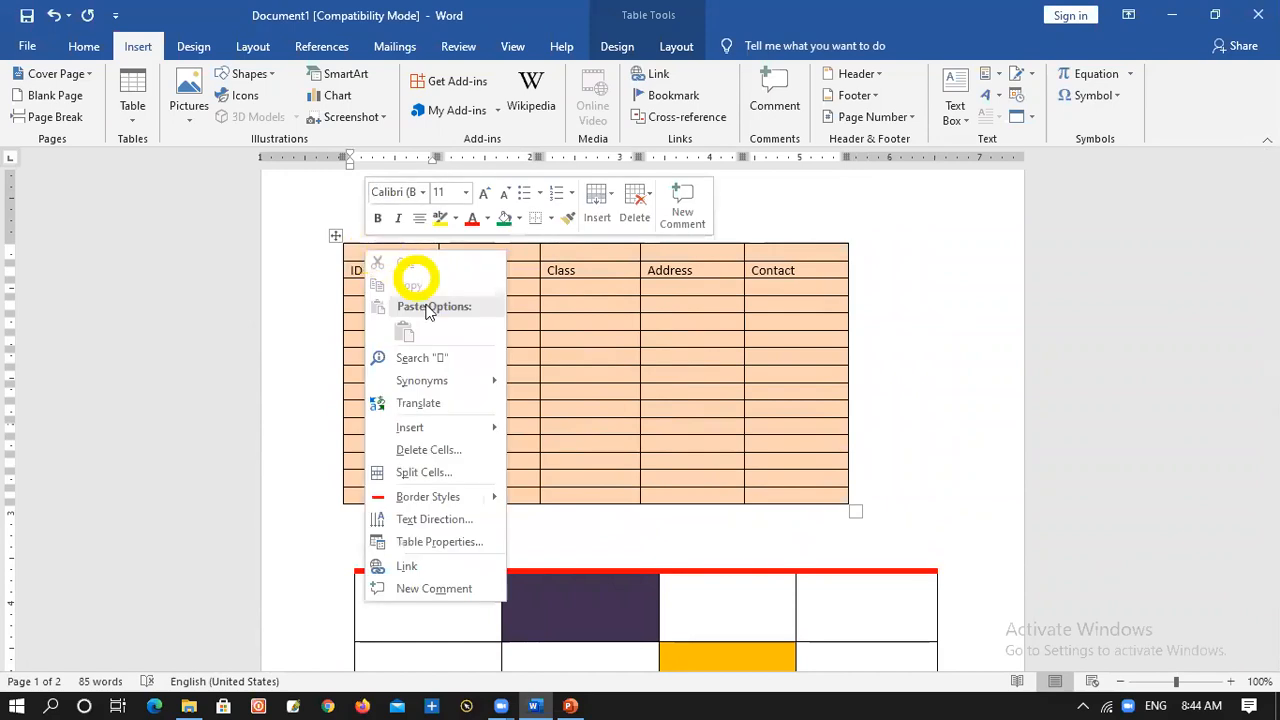
mouse_move(453, 428)
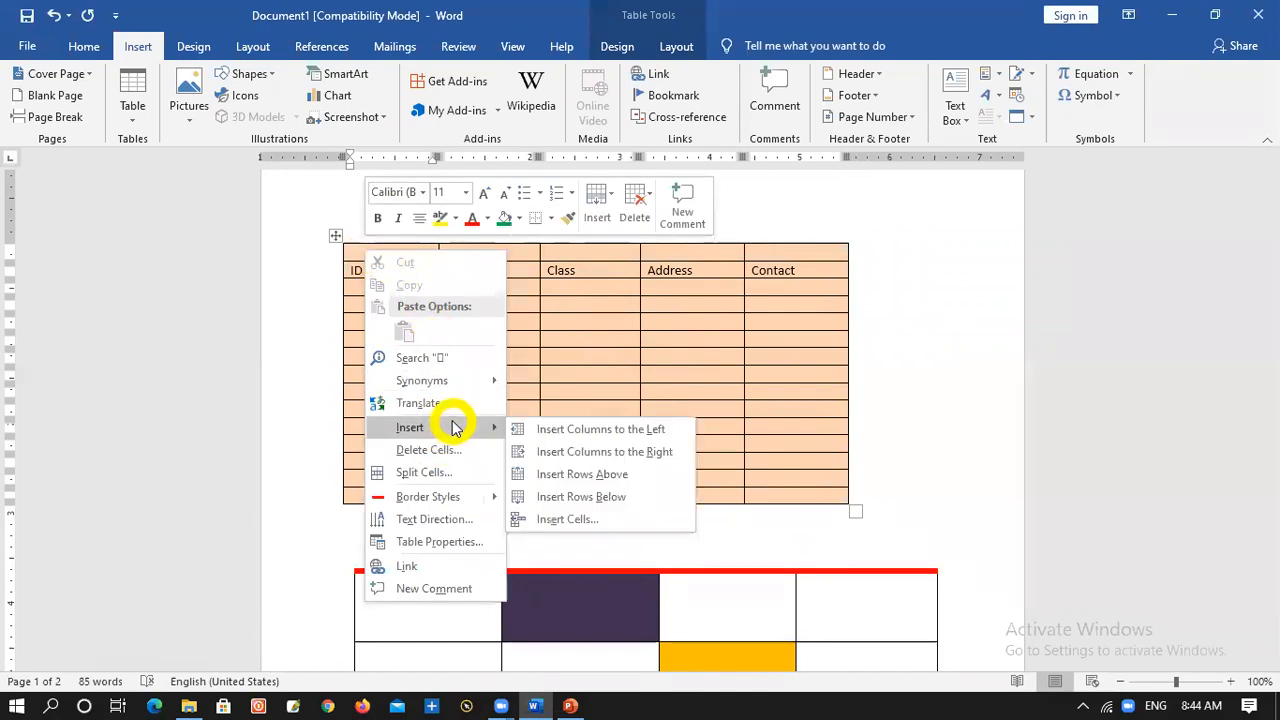
key(Escape)
key(Escape)
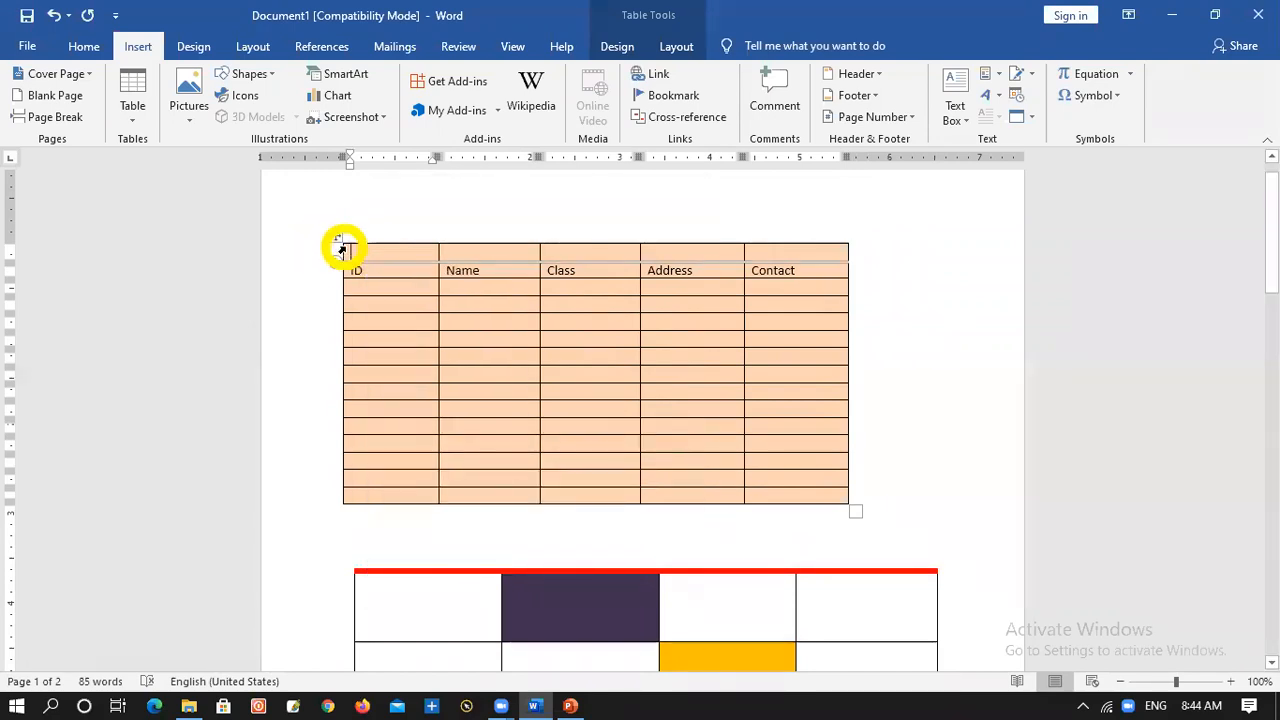
click(341, 250)
click(345, 248)
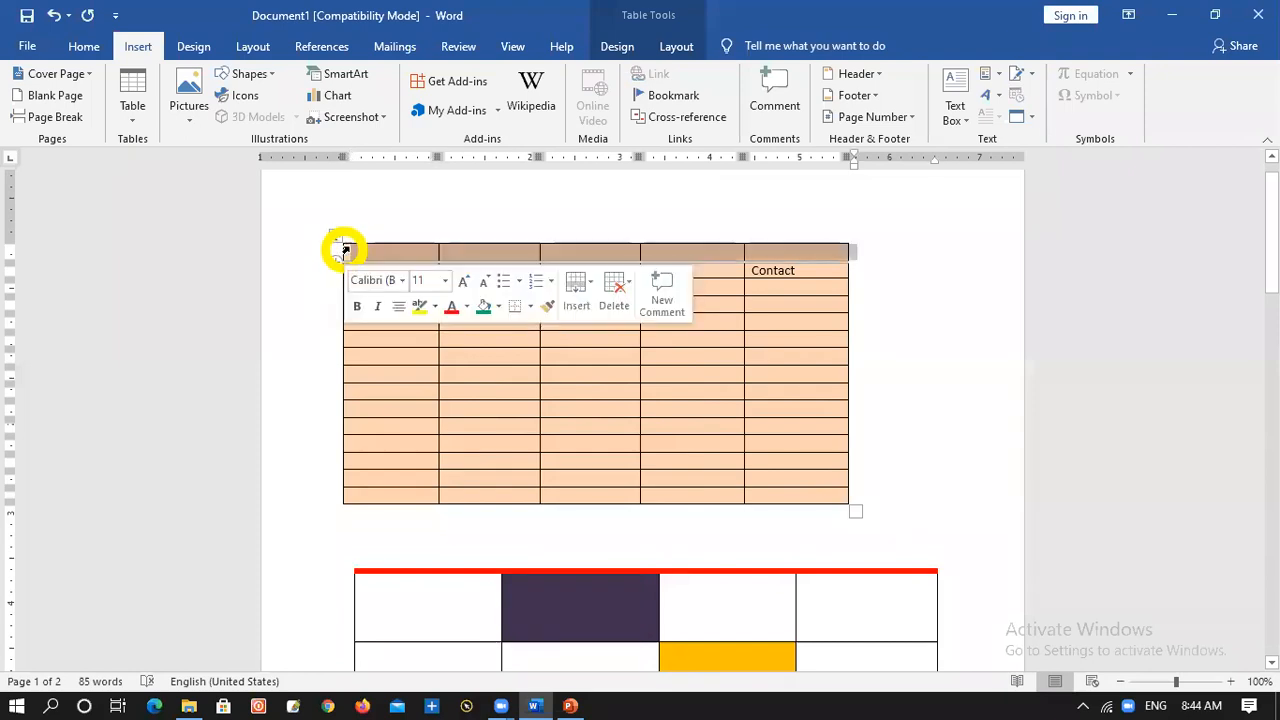
right_click(345, 248)
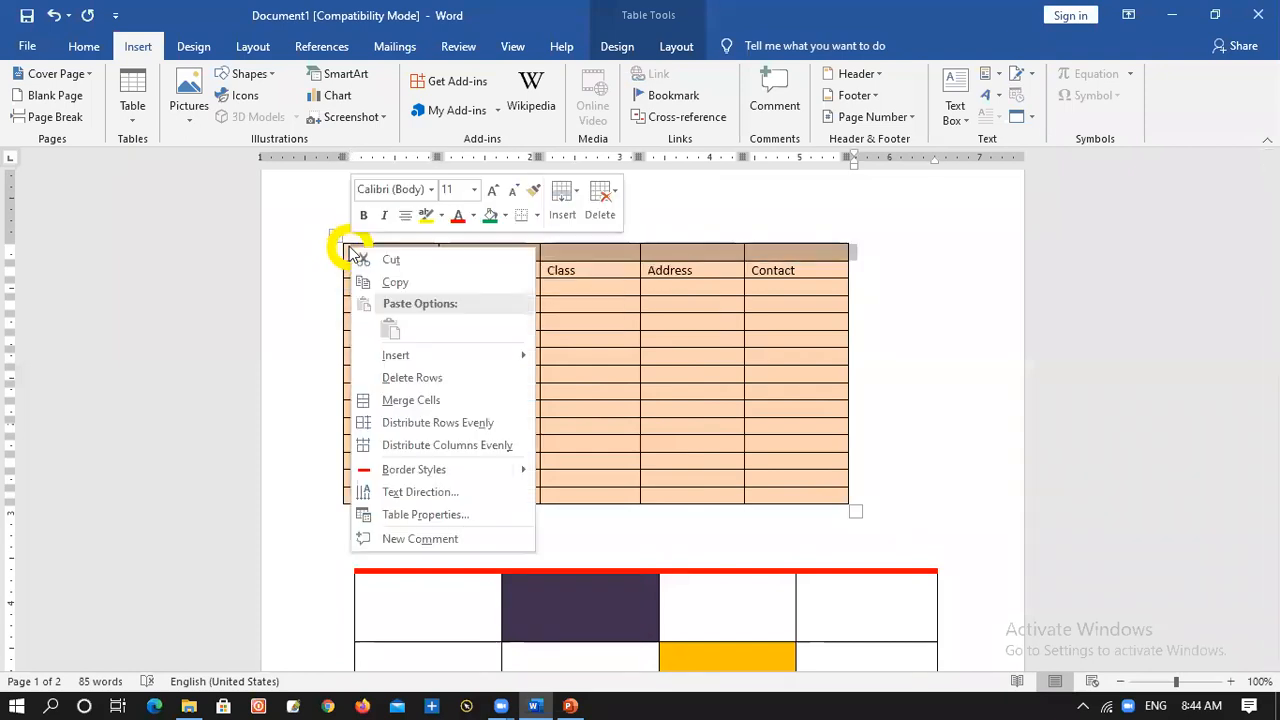
click(414, 379)
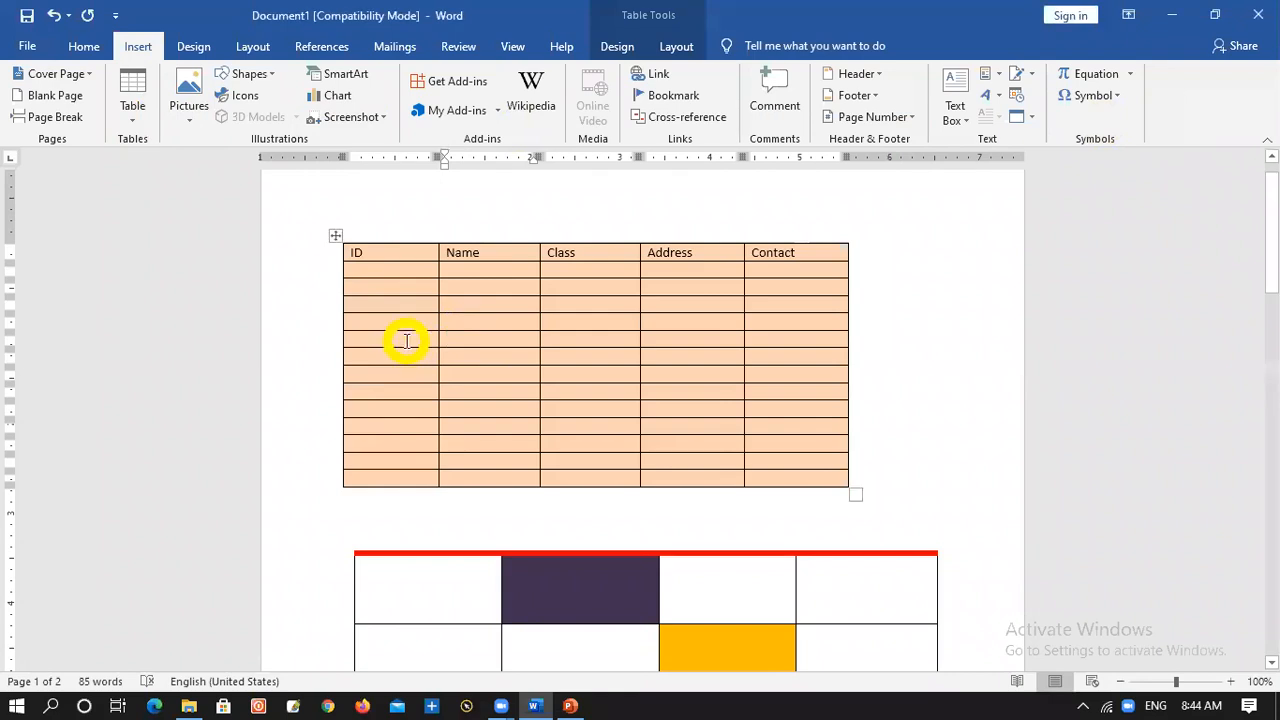
Split the ID table again at its sixth row and undo that split
right_click(405, 343)
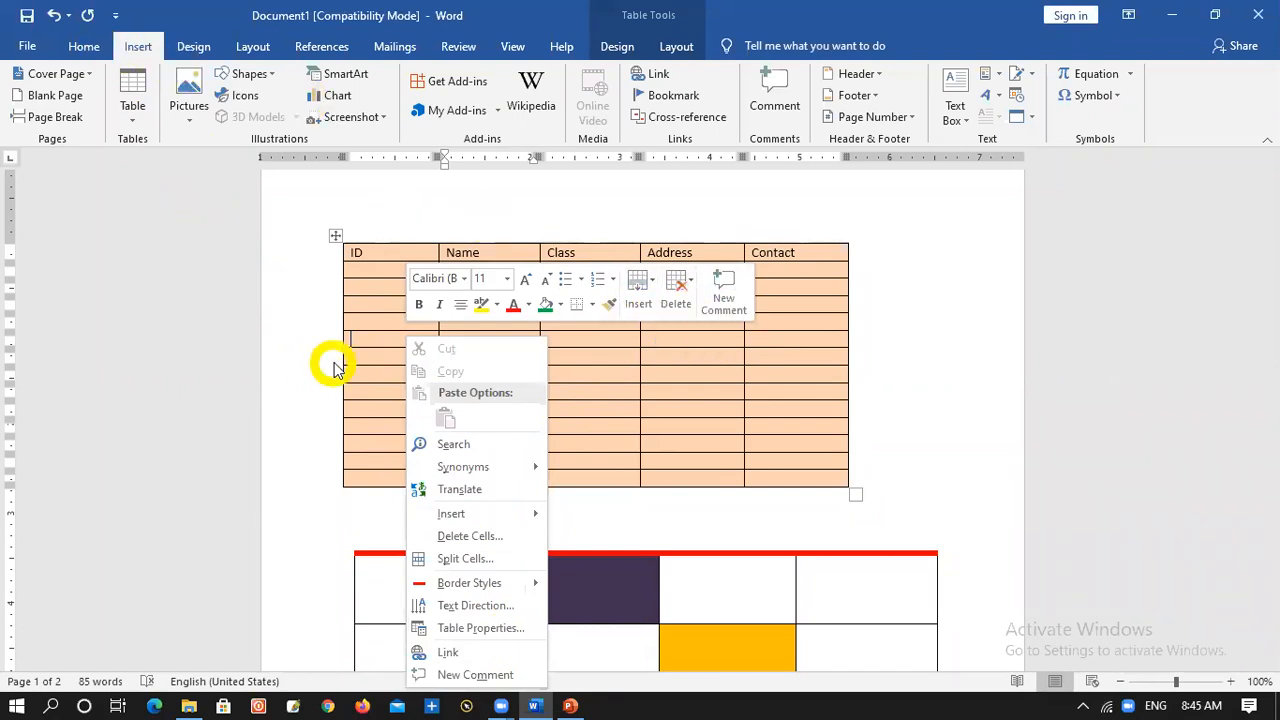
click(363, 340)
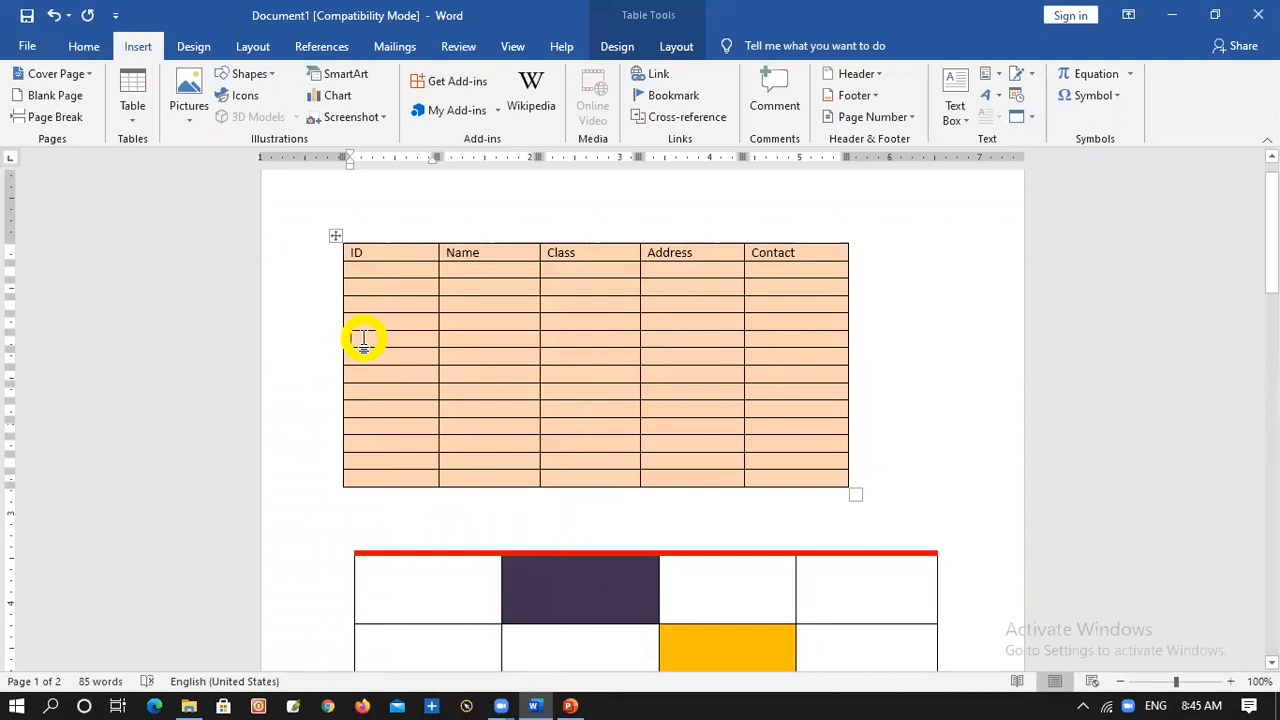
key(ctrl+shift+Return)
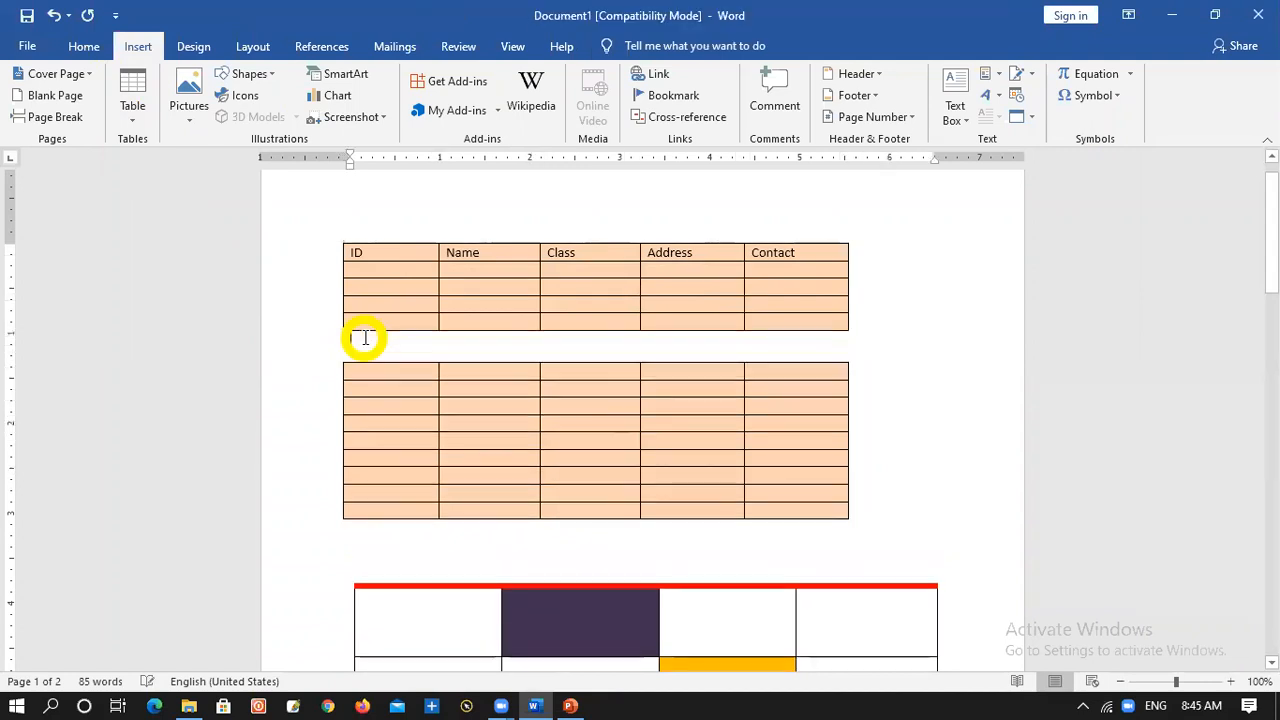
key(ctrl+z)
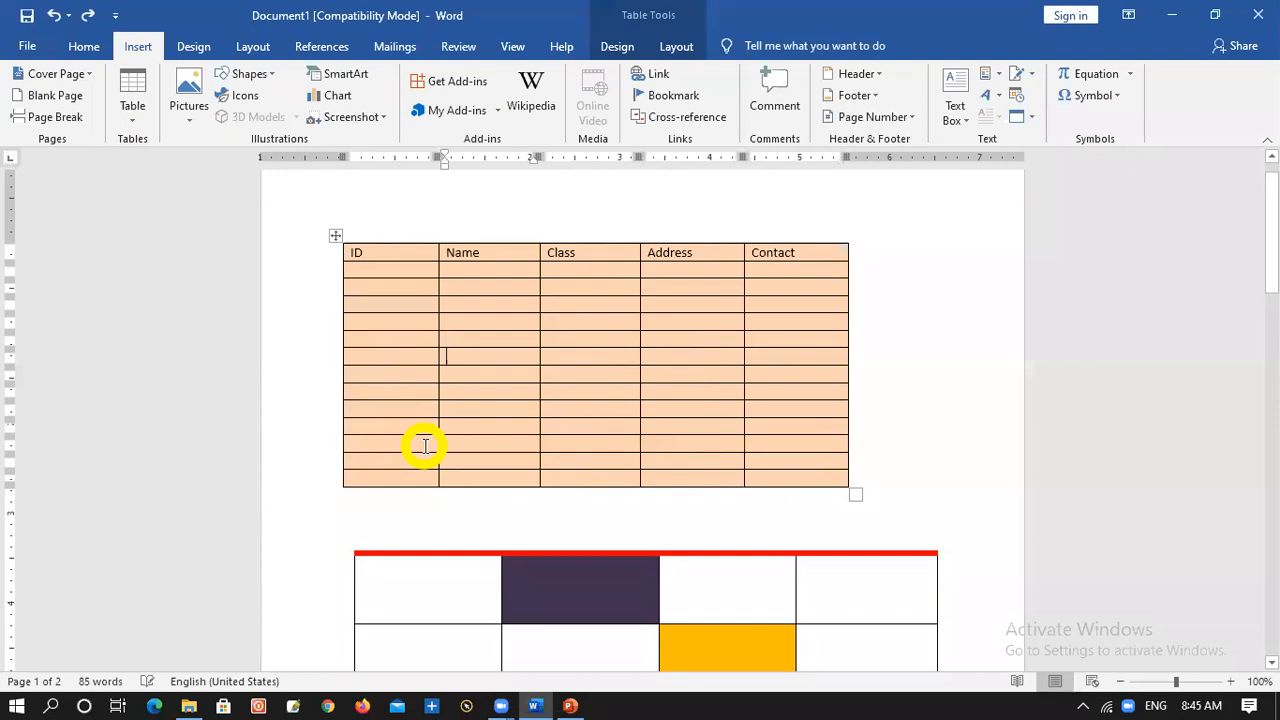
Keep adding empty rows to the end of the ID table until it continues onto the second page
key(Tab)
key(Tab)
key(Tab)
key(Tab)
key(Tab)
key(Tab)
key(Tab)
key(Tab)
key(Tab)
key(Tab)
key(Tab)
key(Tab)
key(Tab)
key(Tab)
key(Tab)
key(Tab)
key(Tab)
key(Tab)
key(Tab)
key(Tab)
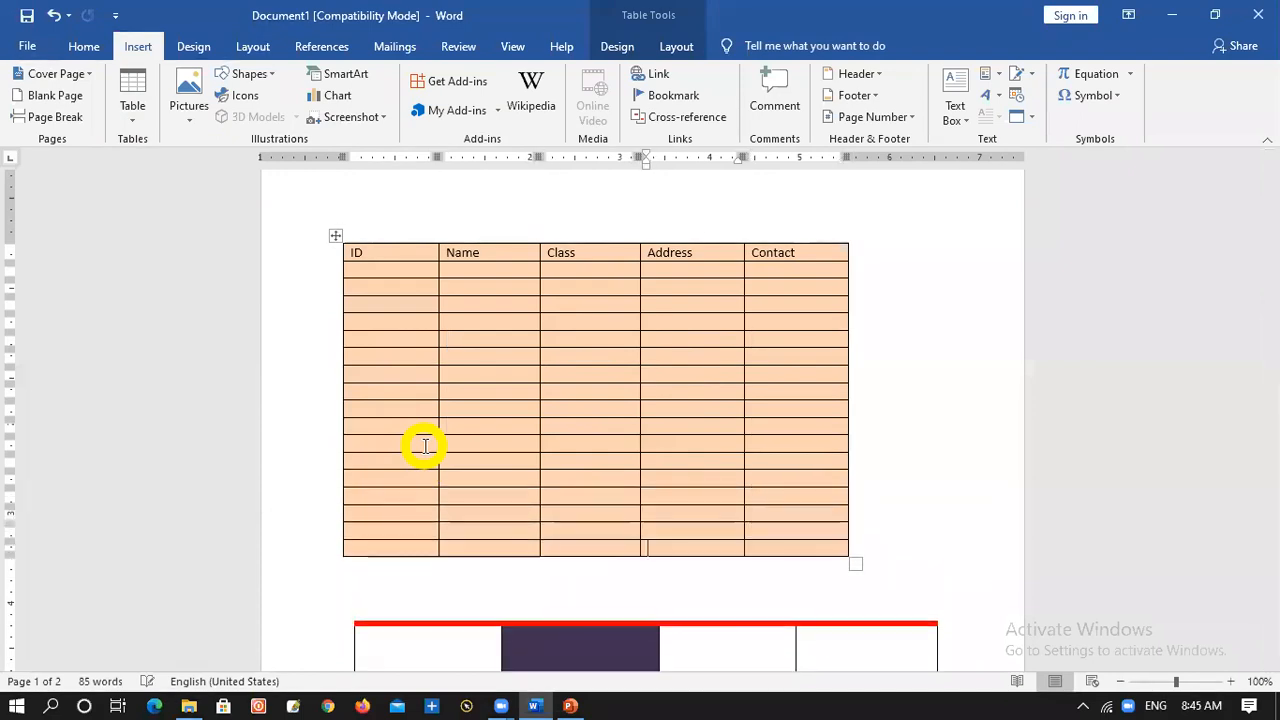
key(Tab)
key(Tab)
key(Tab)
key(Tab)
key(Tab)
key(Tab)
key(Tab)
key(Tab)
key(Tab)
key(Tab)
key(Tab)
key(Tab)
key(Tab)
key(Tab)
key(Tab)
key(Tab)
key(Tab)
key(Tab)
key(Tab)
key(Tab)
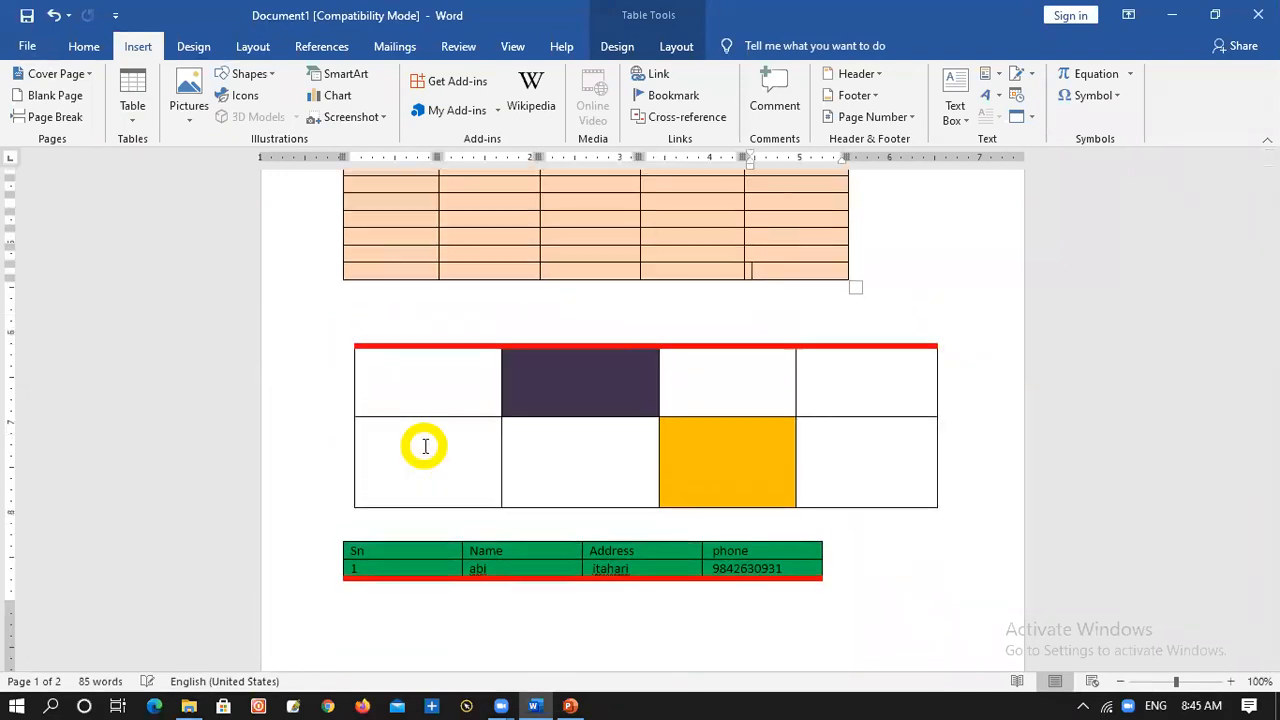
key(Tab)
key(Tab)
key(Tab)
key(Tab)
key(Tab)
key(Tab)
key(Tab)
key(Tab)
key(Tab)
key(Tab)
key(Tab)
key(Tab)
key(Tab)
key(Tab)
key(Tab)
key(Tab)
key(Tab)
key(Tab)
key(Tab)
key(Tab)
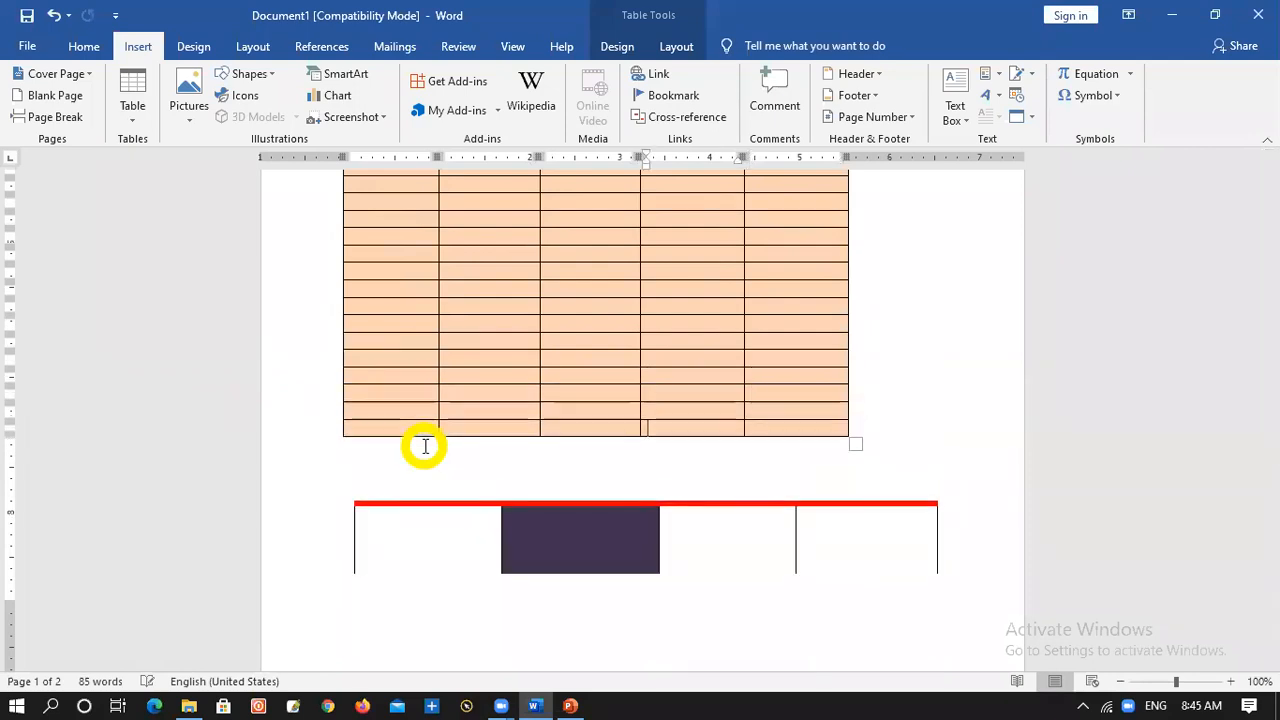
key(Tab)
key(Tab)
key(Tab)
key(Tab)
key(Tab)
key(Tab)
key(Tab)
key(Tab)
key(Tab)
key(Tab)
key(Tab)
key(Tab)
key(Tab)
key(Tab)
key(Tab)
key(Tab)
key(Tab)
key(Tab)
key(Tab)
key(Tab)
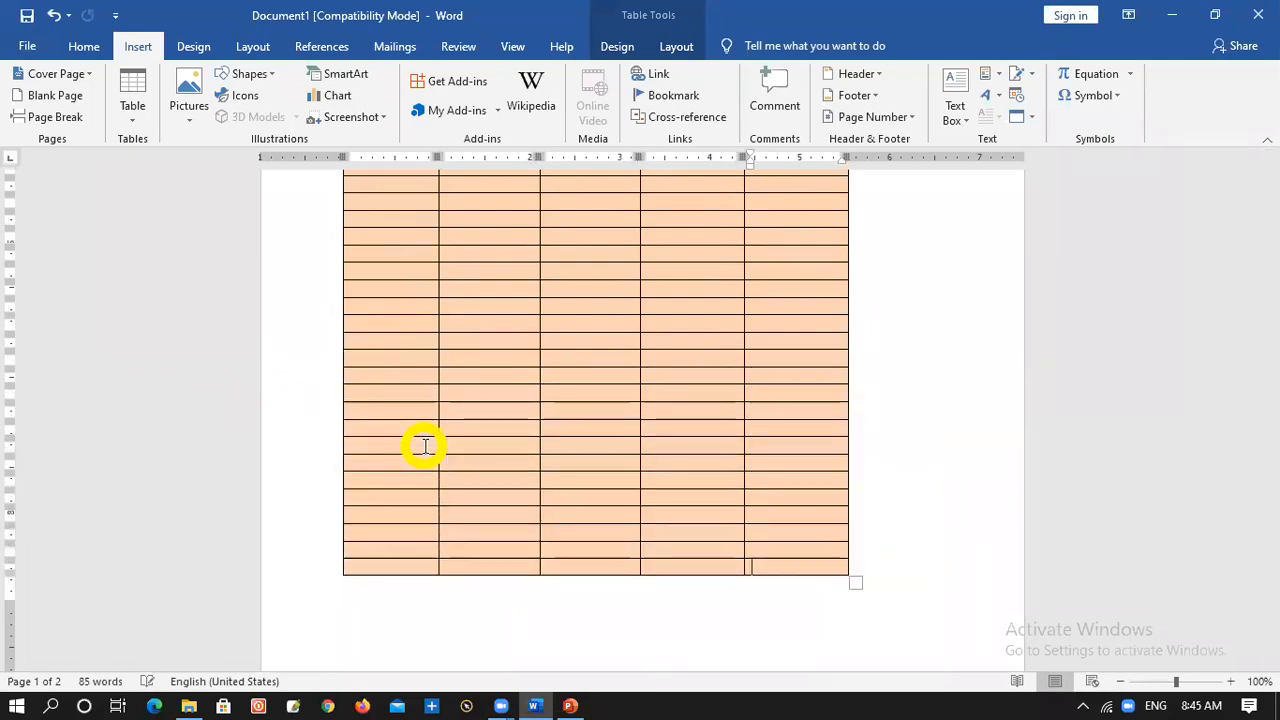
key(Tab)
key(Tab)
key(Tab)
key(Tab)
key(Tab)
key(Tab)
key(Tab)
key(Tab)
key(Tab)
key(Tab)
key(Tab)
key(Tab)
key(Tab)
key(Tab)
key(Tab)
key(Tab)
key(Tab)
key(Tab)
key(Tab)
key(Tab)
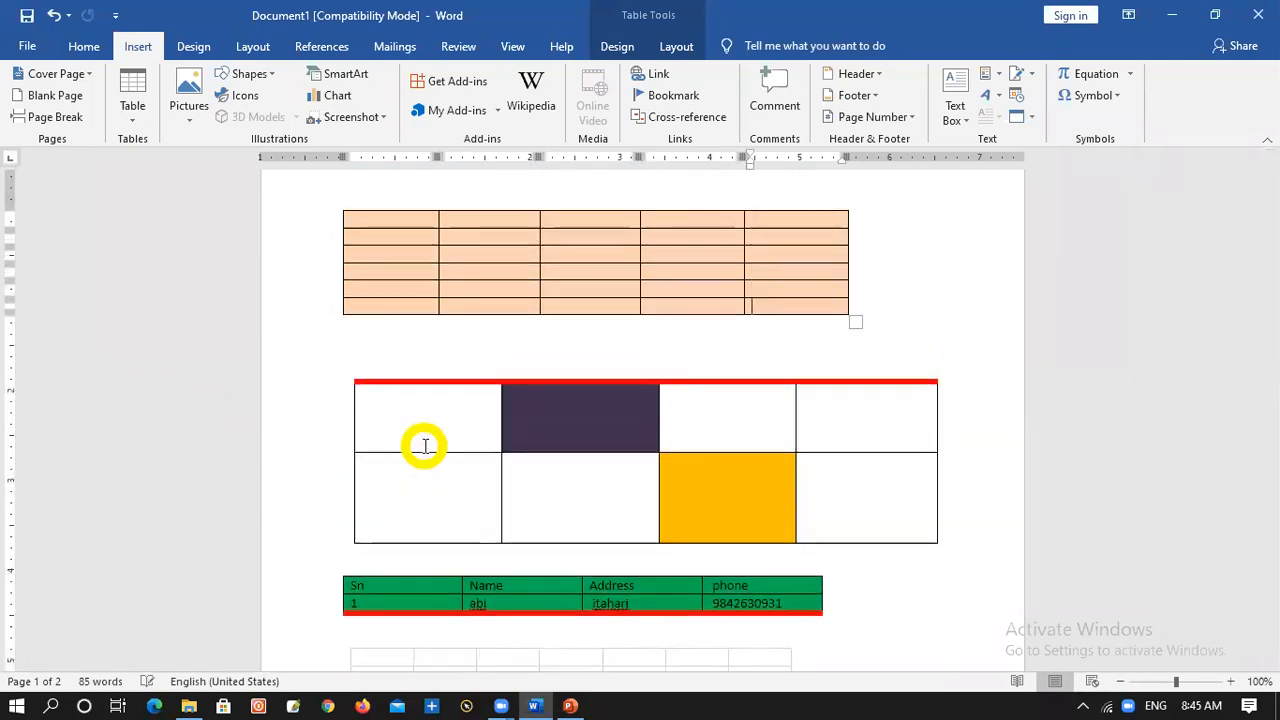
key(Tab)
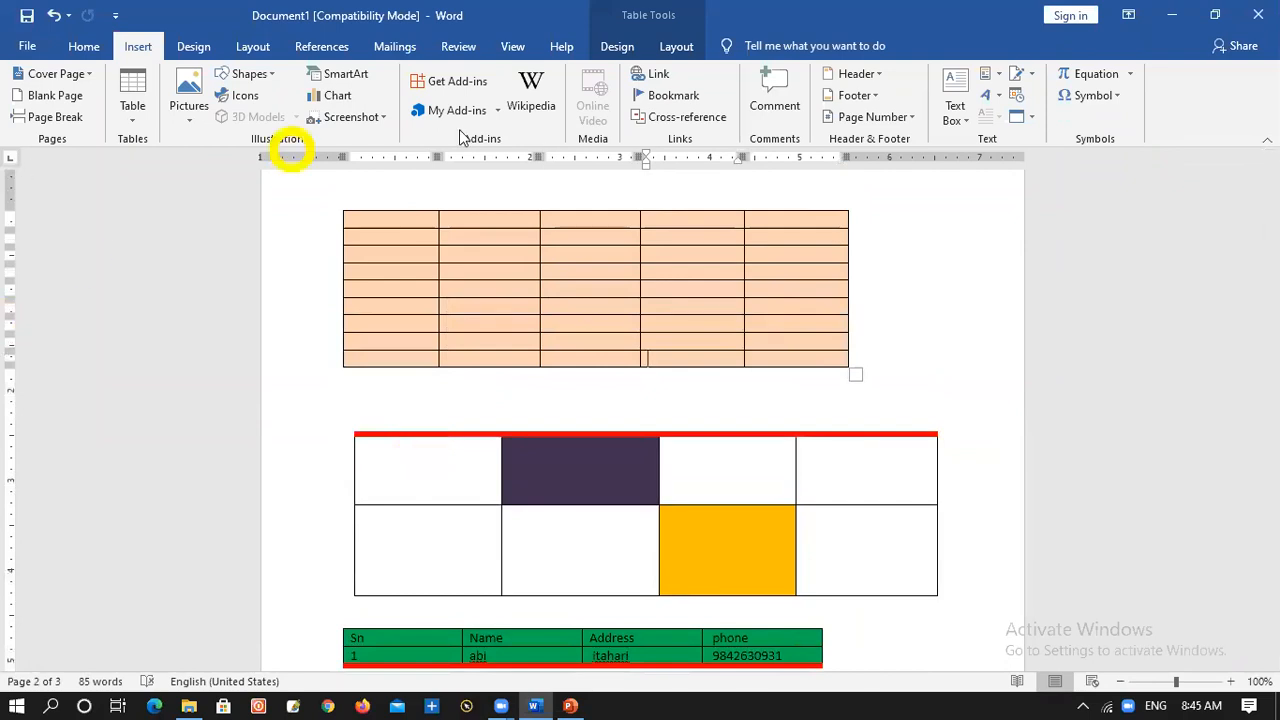
Append five more empty rows to the end of the ID table on the second page
scroll(805, 340, up, 10)
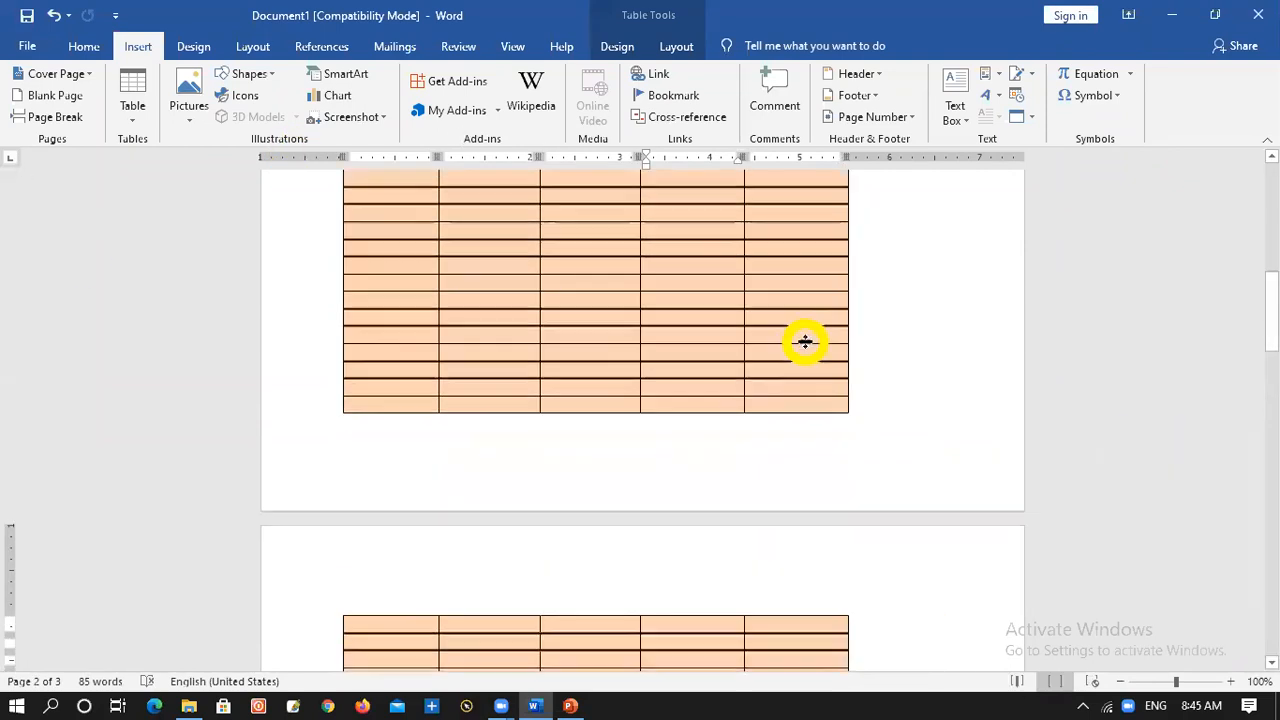
scroll(805, 340, up, 5)
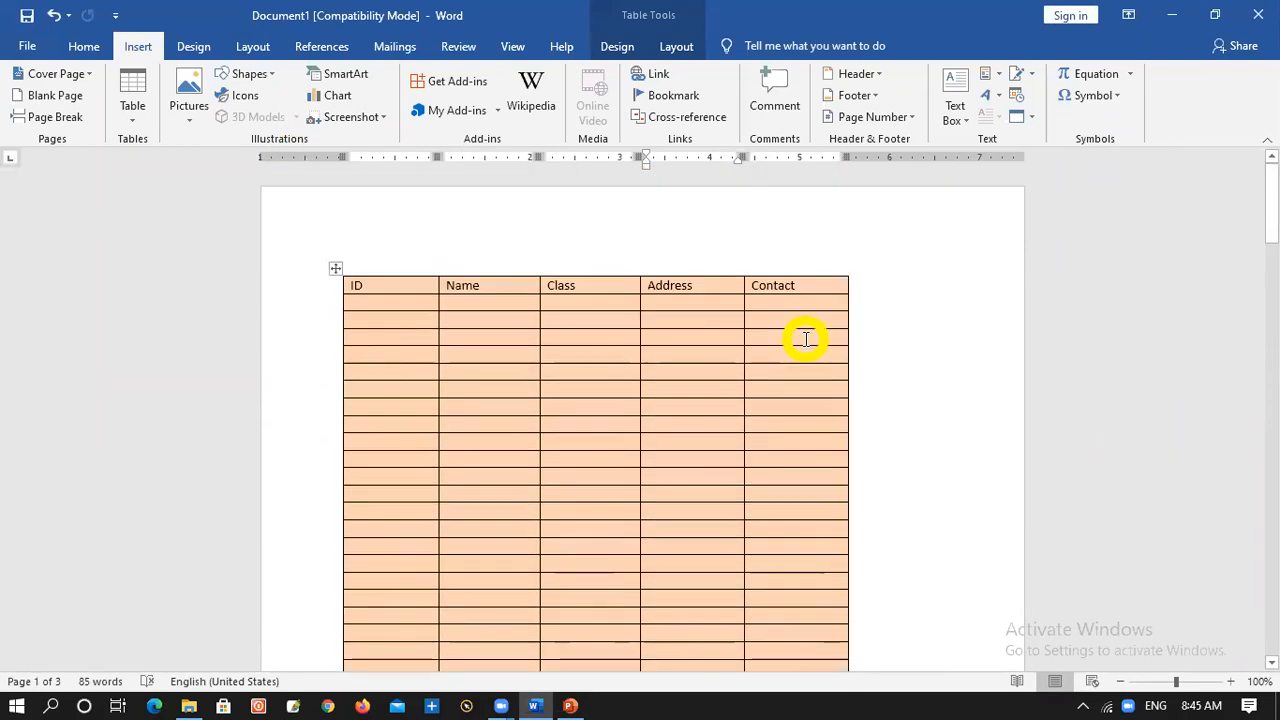
scroll(805, 340, down, 10)
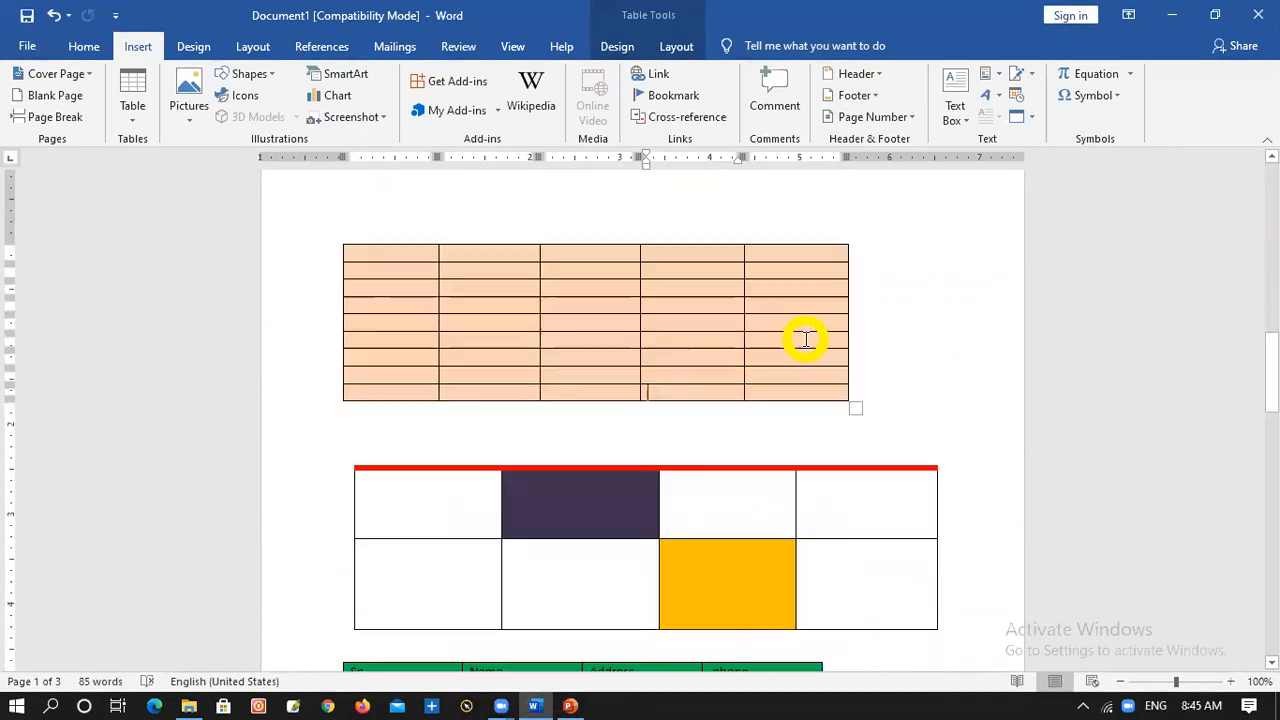
key(Tab)
key(Tab)
key(Tab)
key(Tab)
key(Tab)
key(Tab)
key(Tab)
key(Tab)
key(Tab)
key(Tab)
key(Tab)
key(Tab)
key(Tab)
key(Tab)
key(Tab)
key(Tab)
key(Tab)
key(Tab)
key(Tab)
key(Tab)
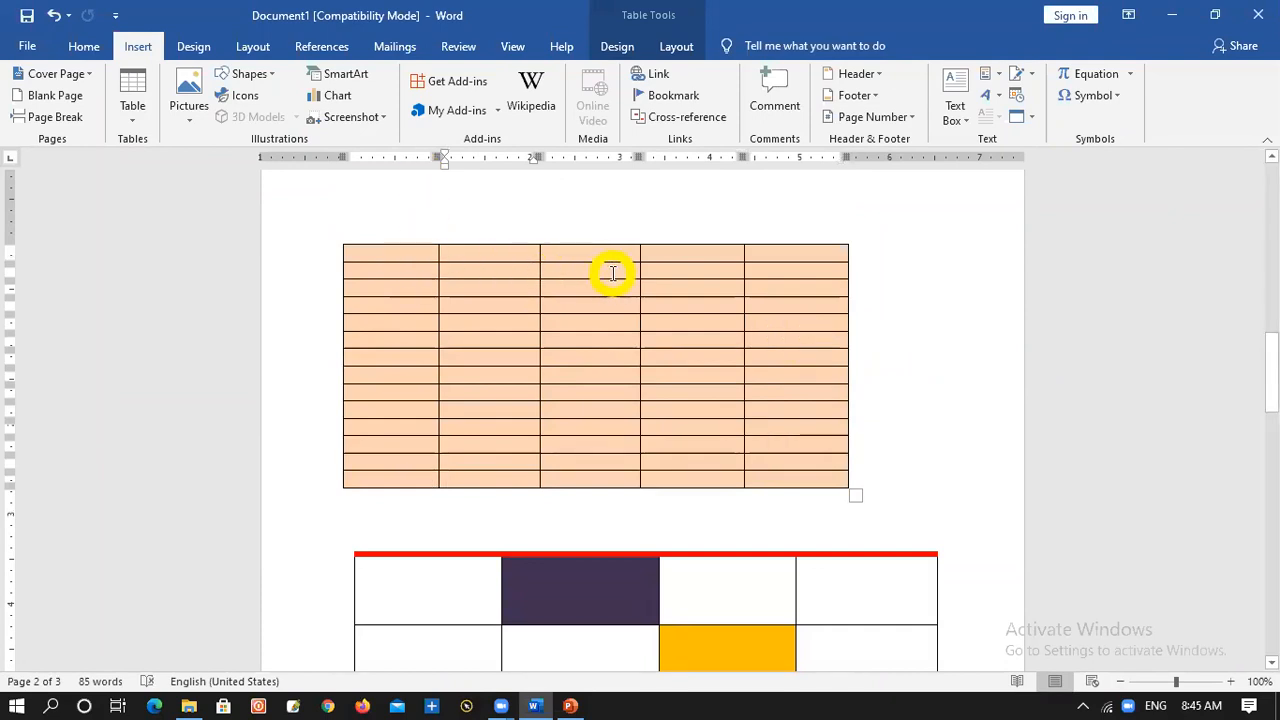
Set all rows of the ID table to repeat as header row at the top of each page
scroll(512, 228, up, 10)
scroll(498, 236, up, 5)
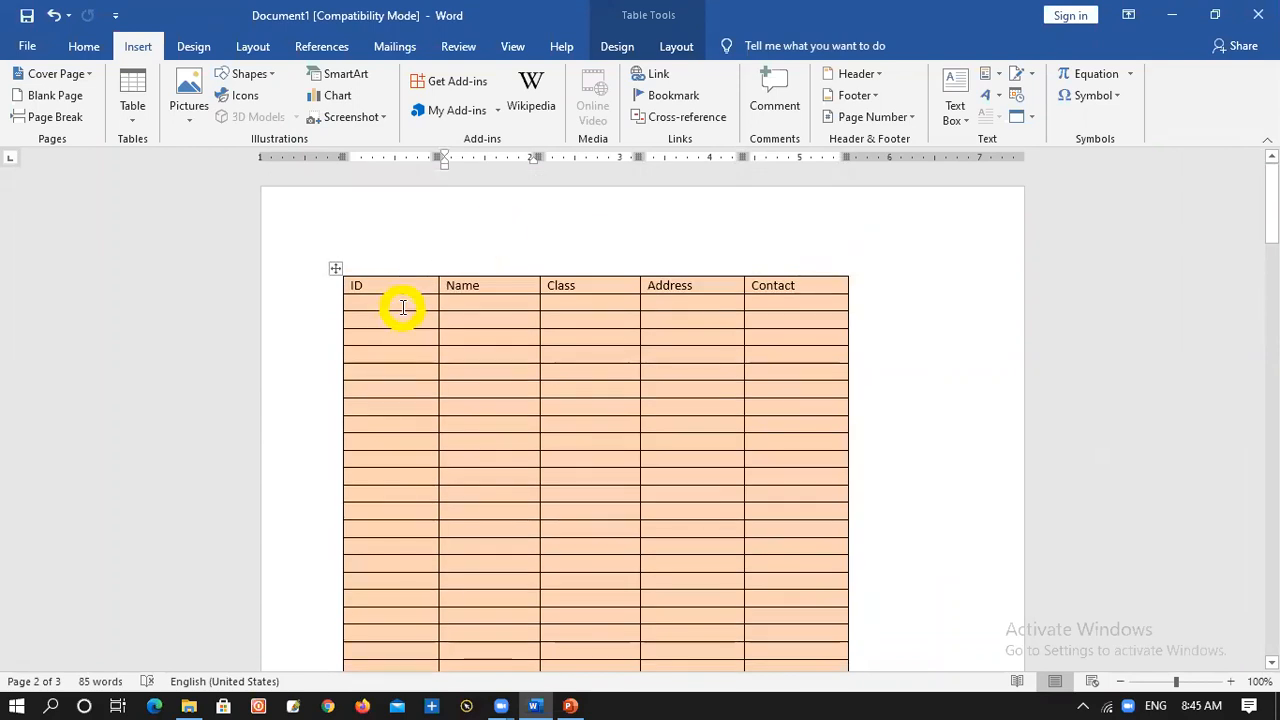
click(402, 308)
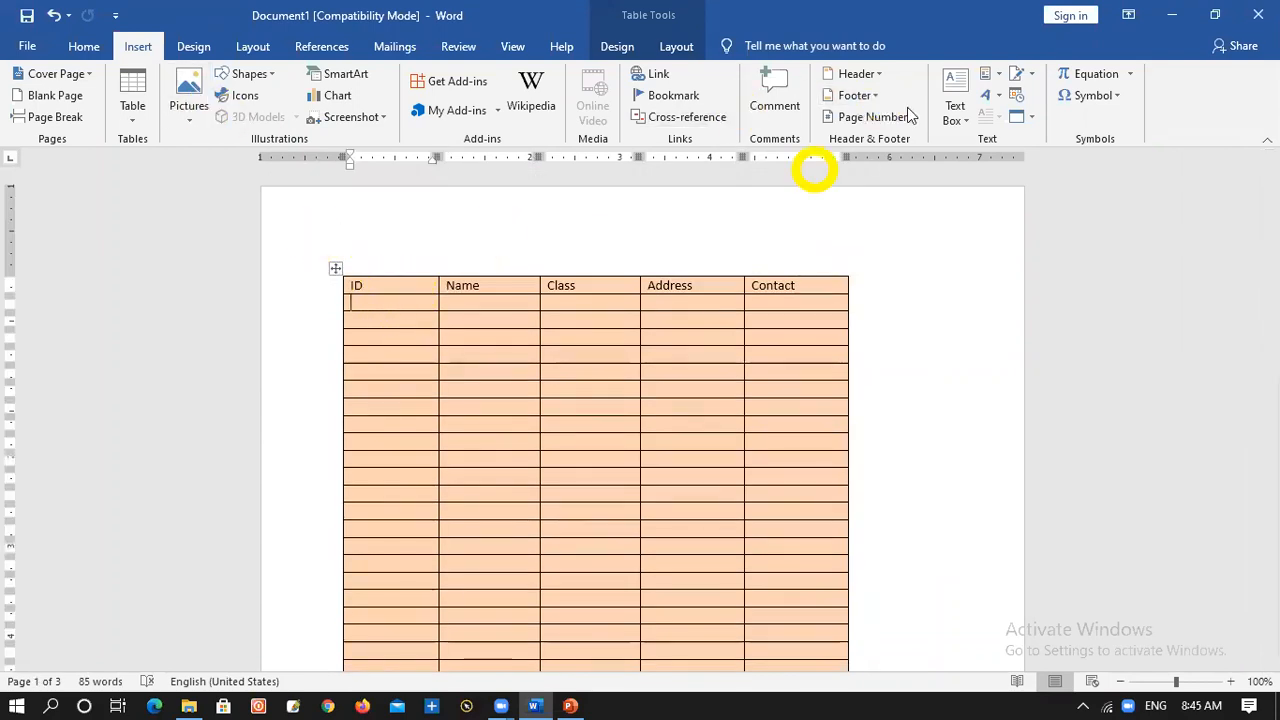
click(335, 268)
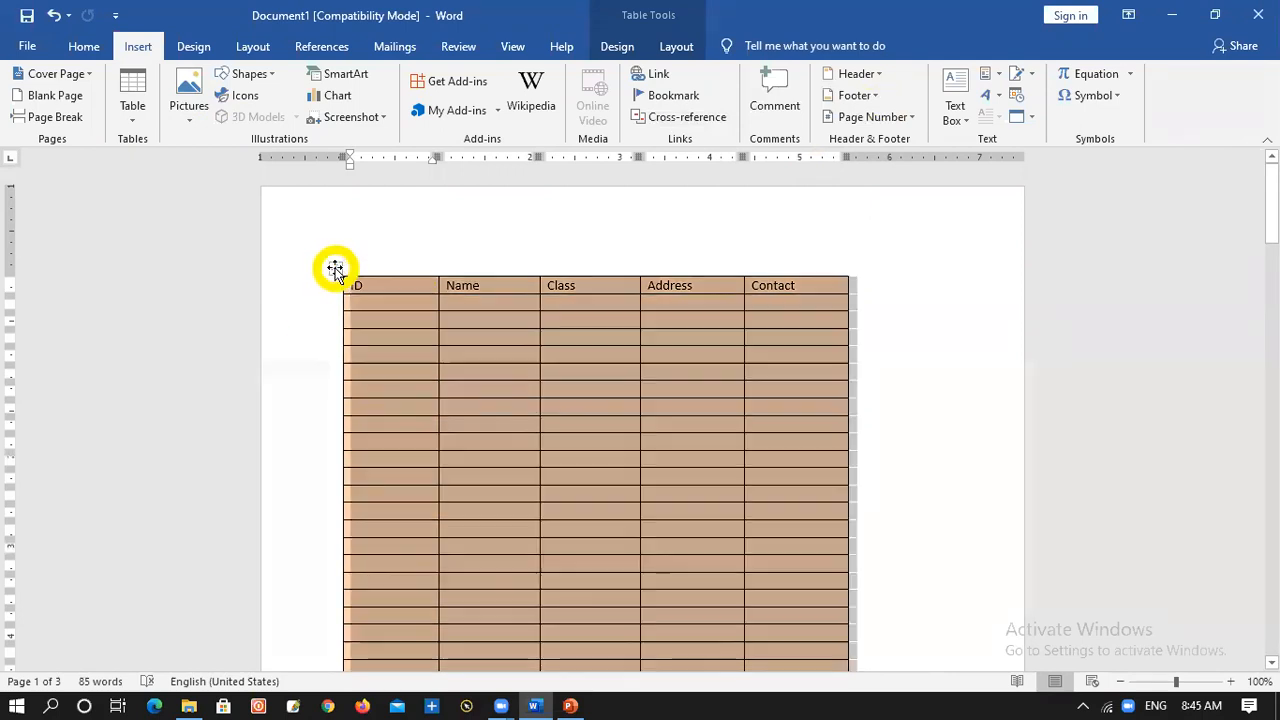
right_click(335, 268)
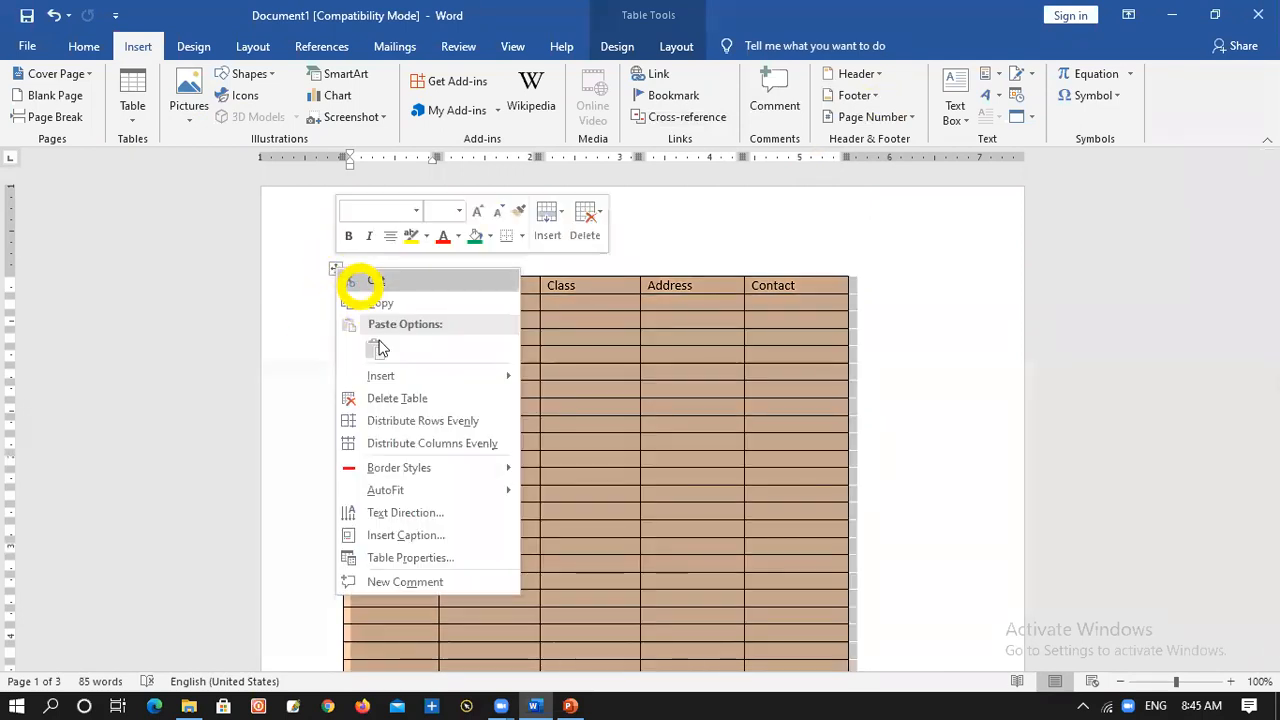
click(412, 558)
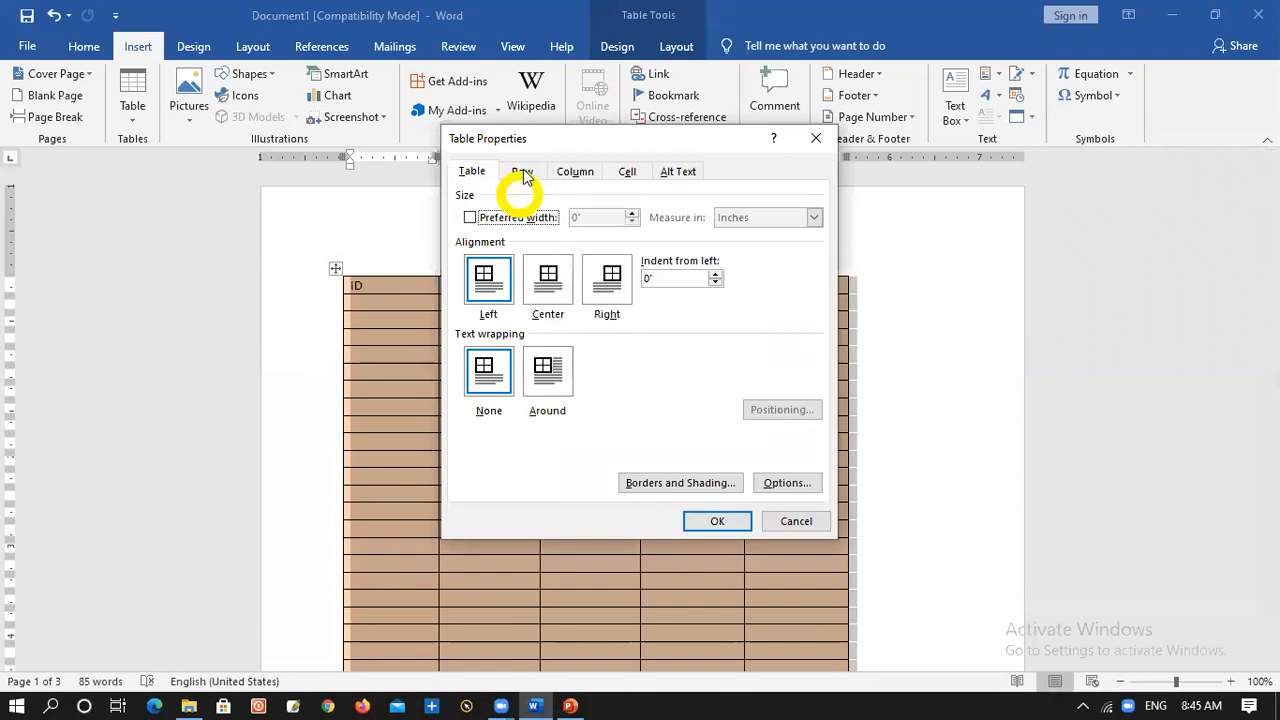
click(522, 172)
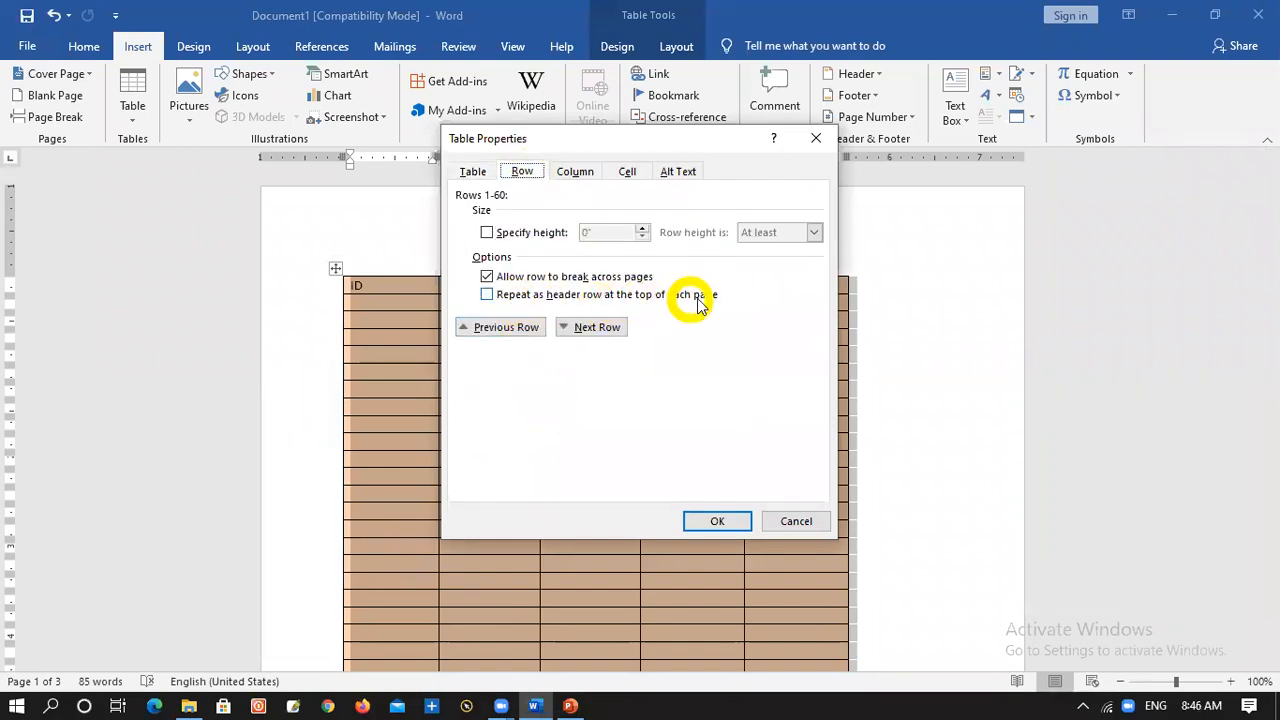
click(703, 521)
Check across the page break whether the ID table's header row repeats on the second page
scroll(443, 400, down, 1)
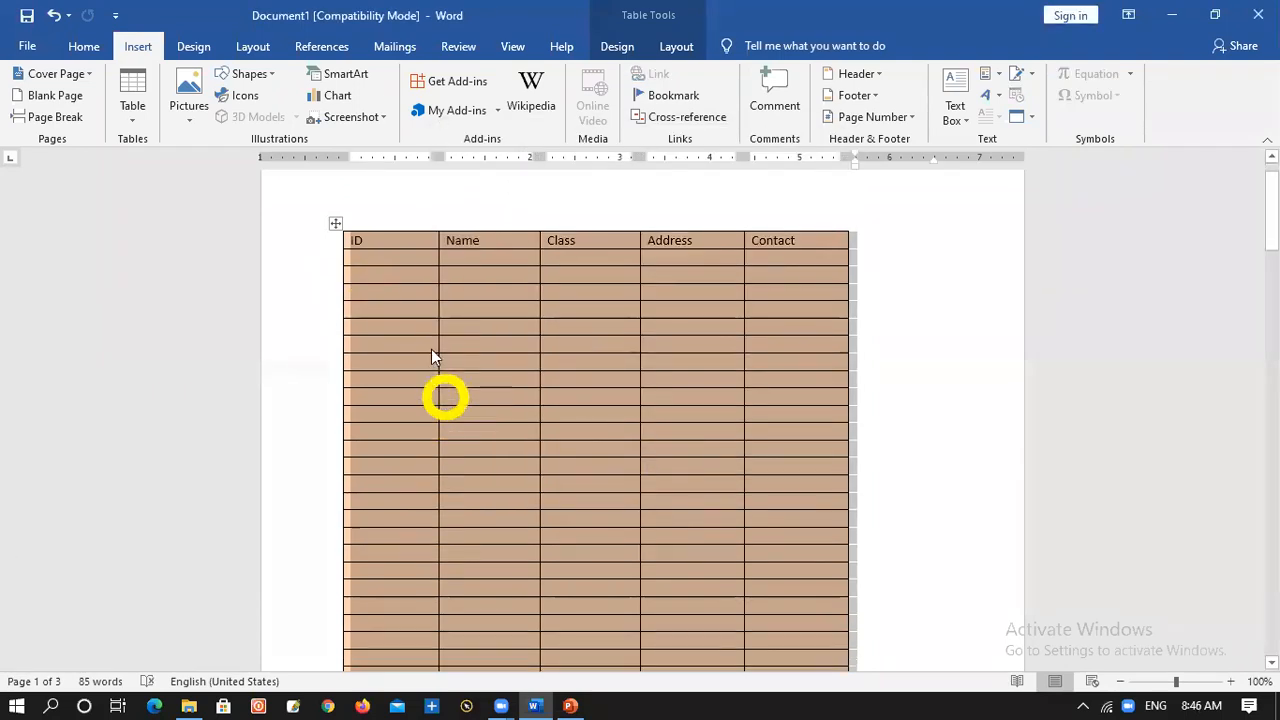
click(422, 258)
scroll(447, 321, down, 10)
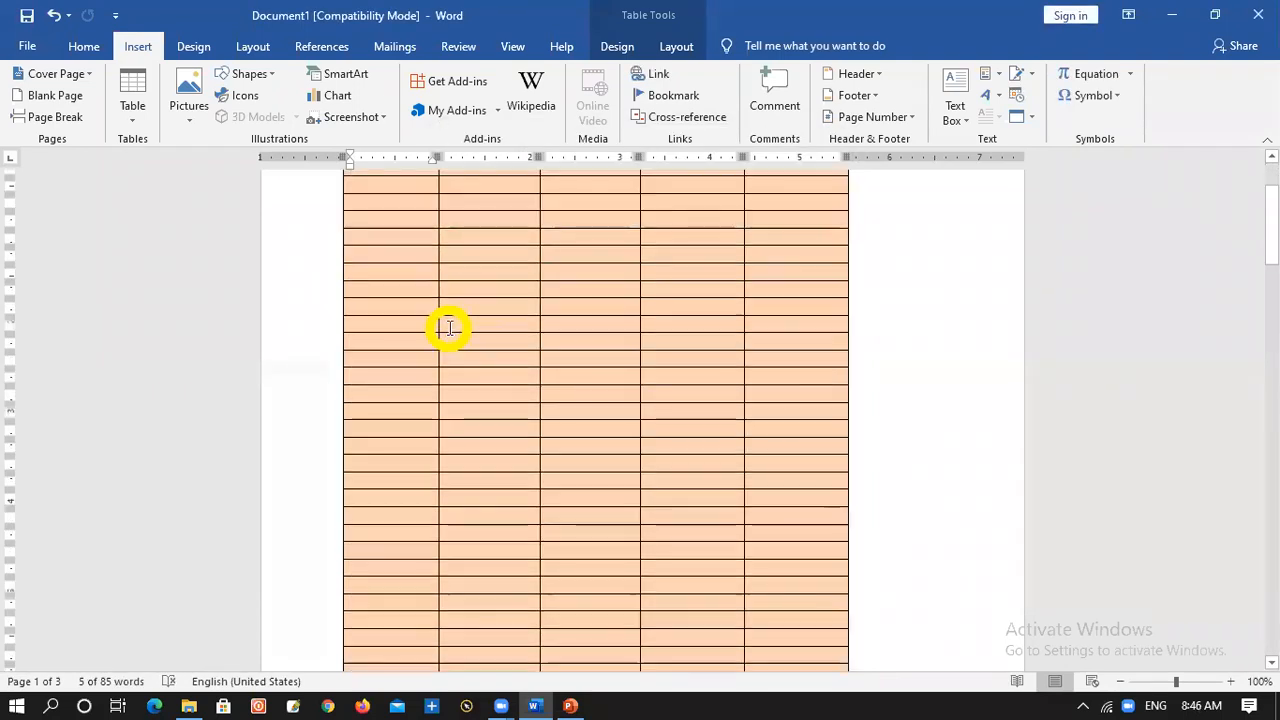
scroll(447, 321, down, 5)
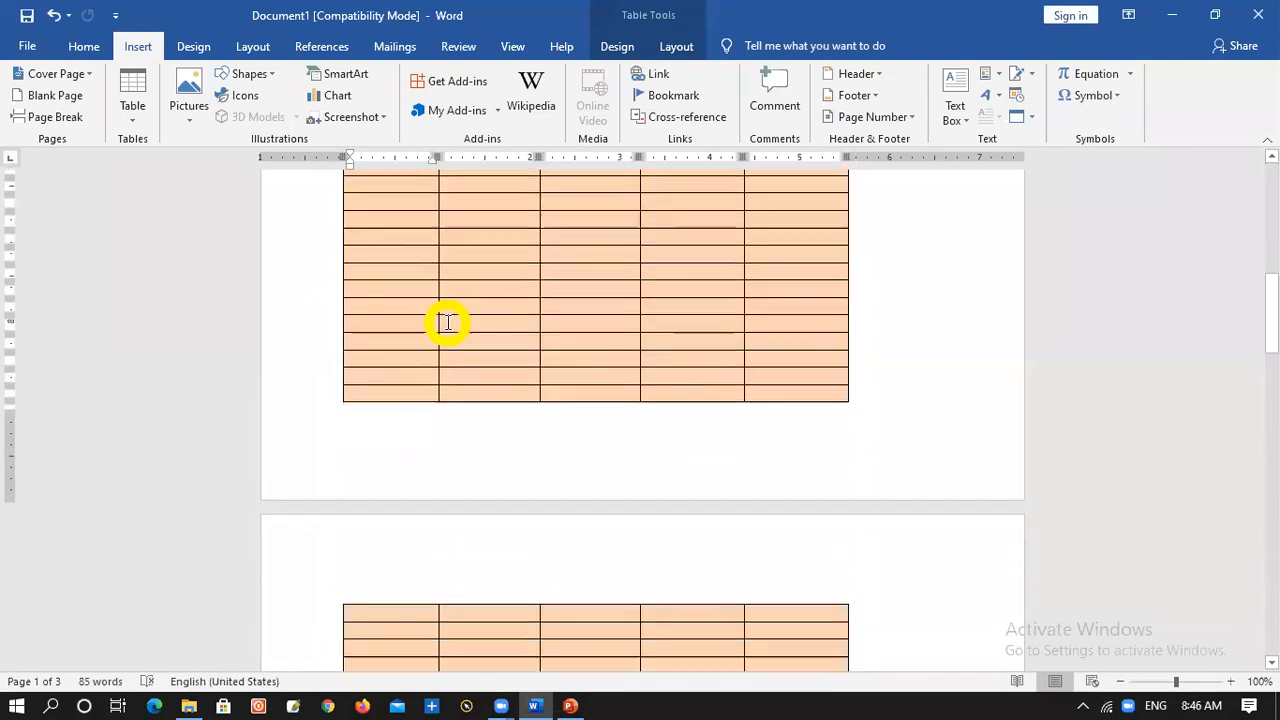
scroll(428, 518, down, 2)
scroll(428, 518, down, 3)
scroll(423, 505, up, 5)
scroll(425, 490, down, 8)
scroll(425, 484, up, 4)
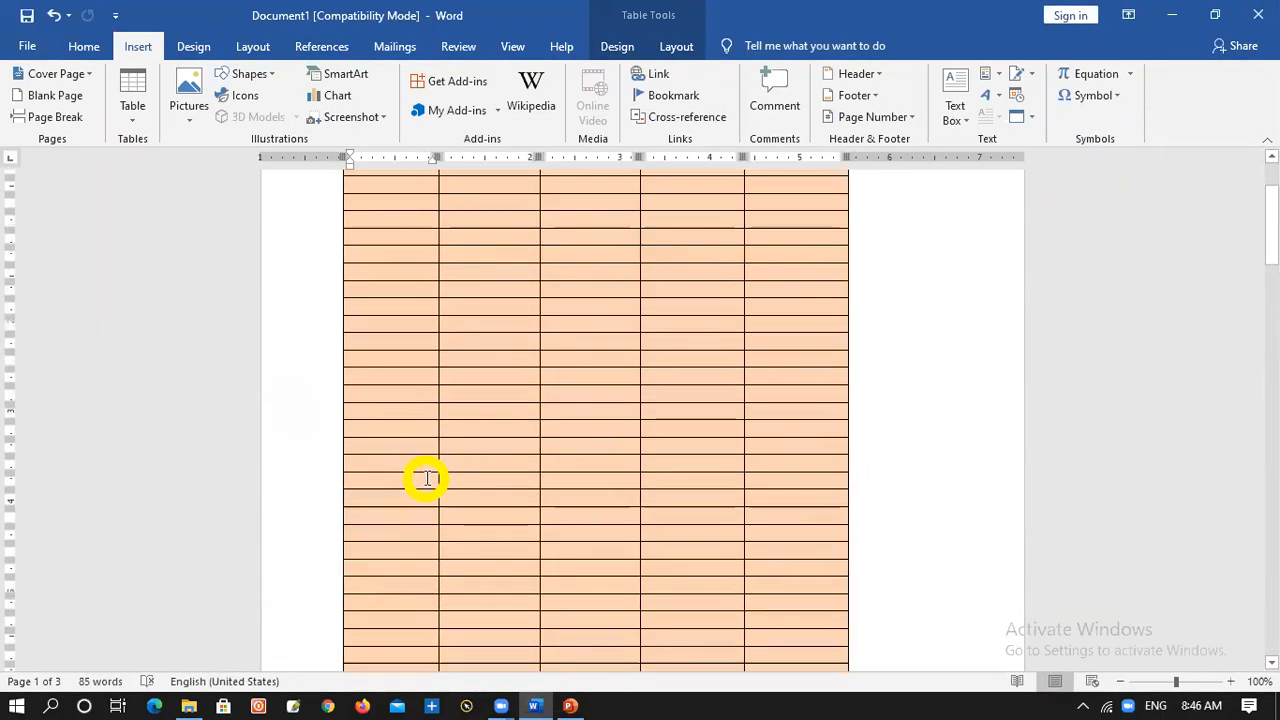
Set only the ID table's header row to repeat at the top of each page, and check the page break
drag(447, 280, 794, 271)
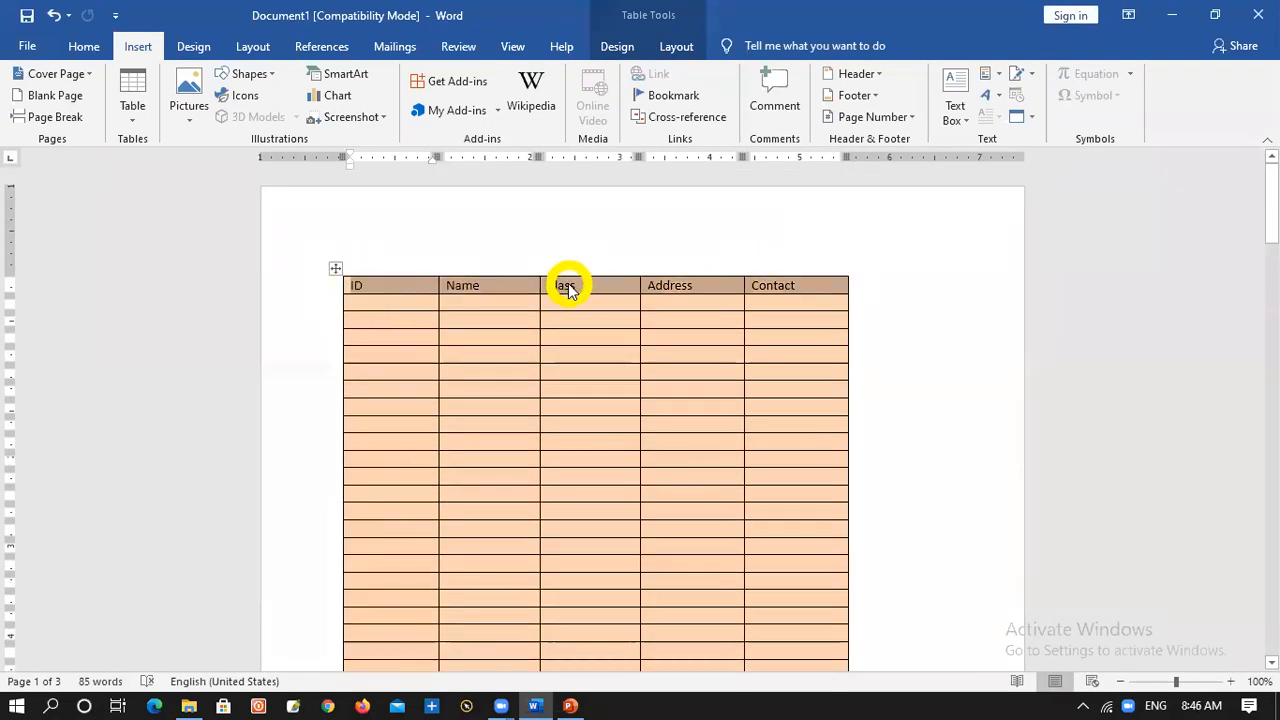
right_click(567, 289)
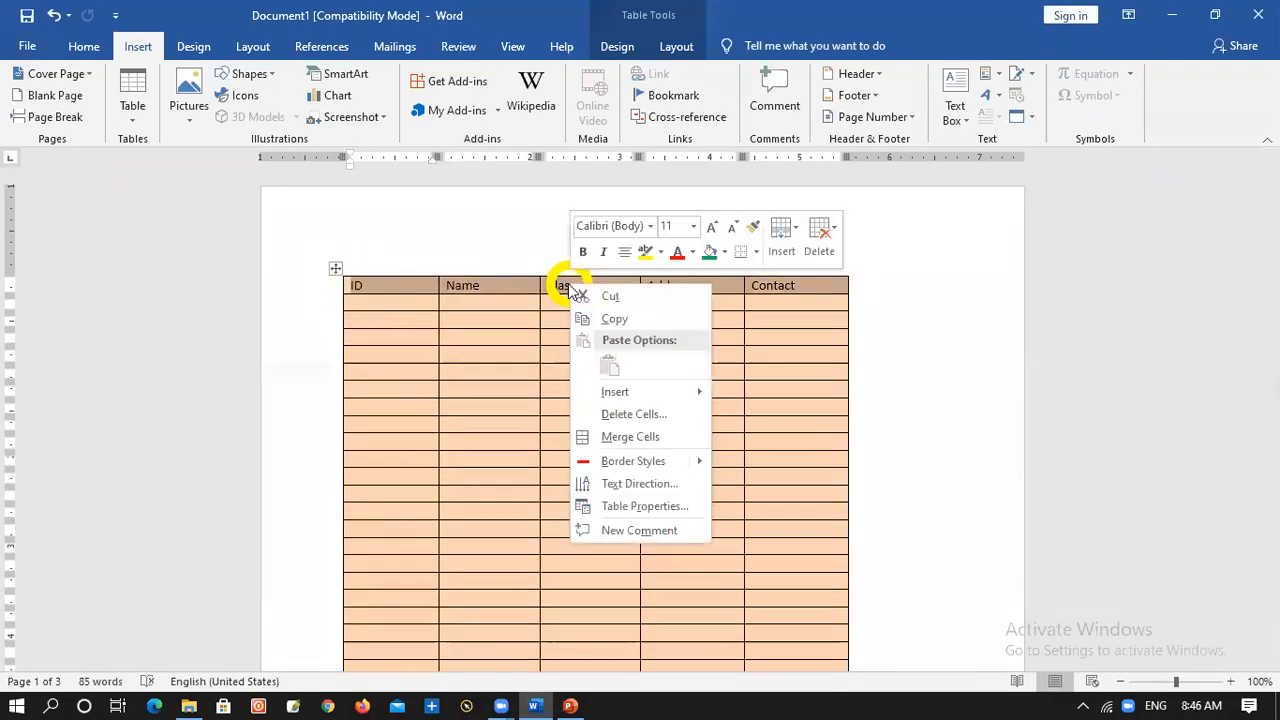
click(652, 508)
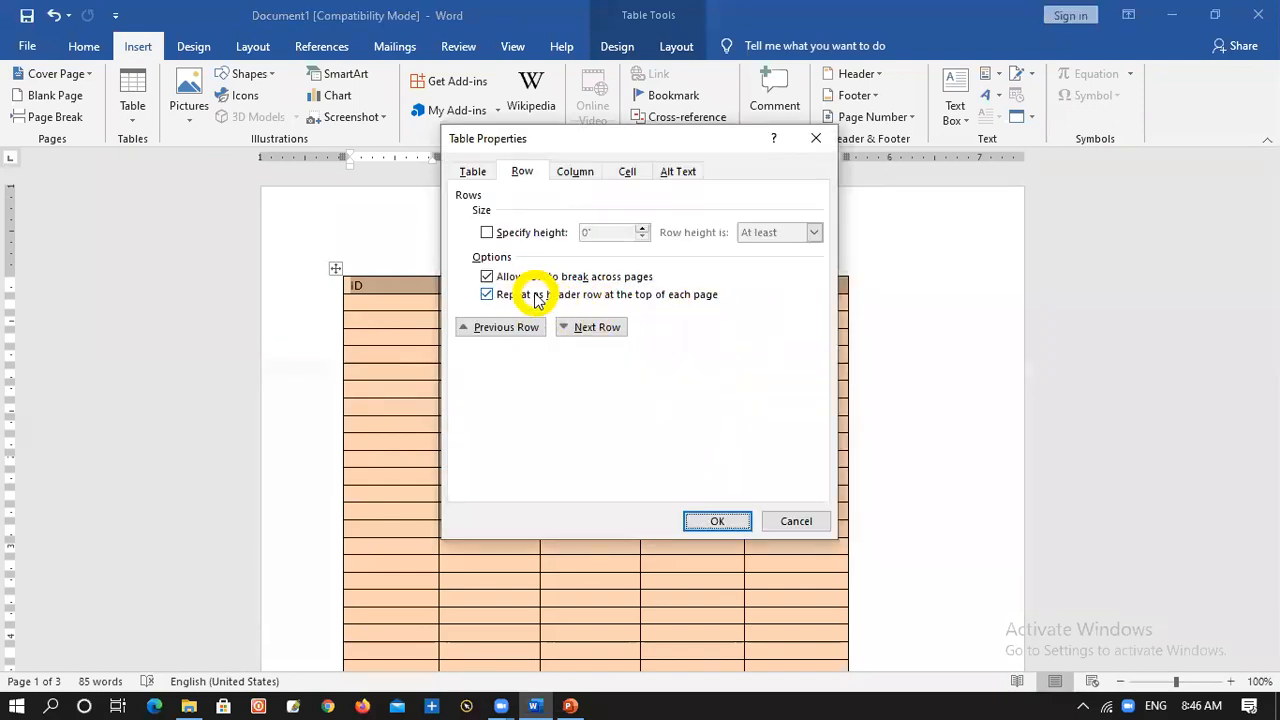
click(487, 295)
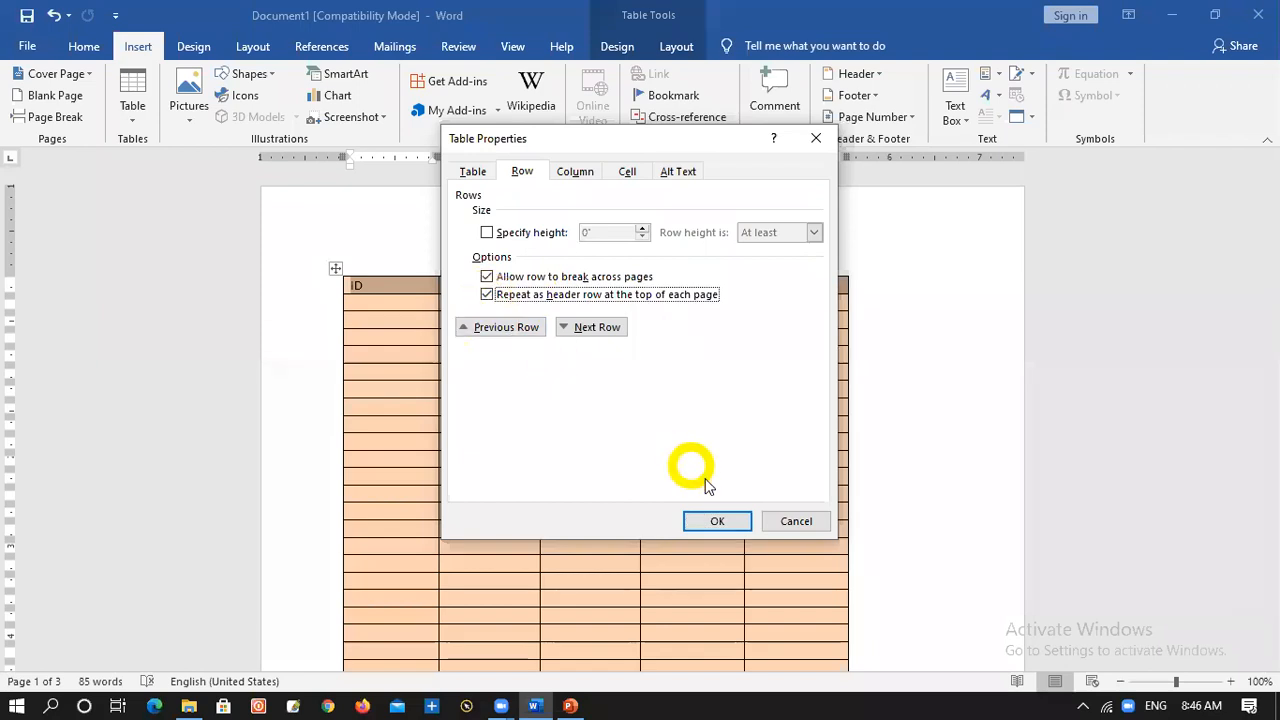
click(720, 521)
scroll(694, 450, down, 5)
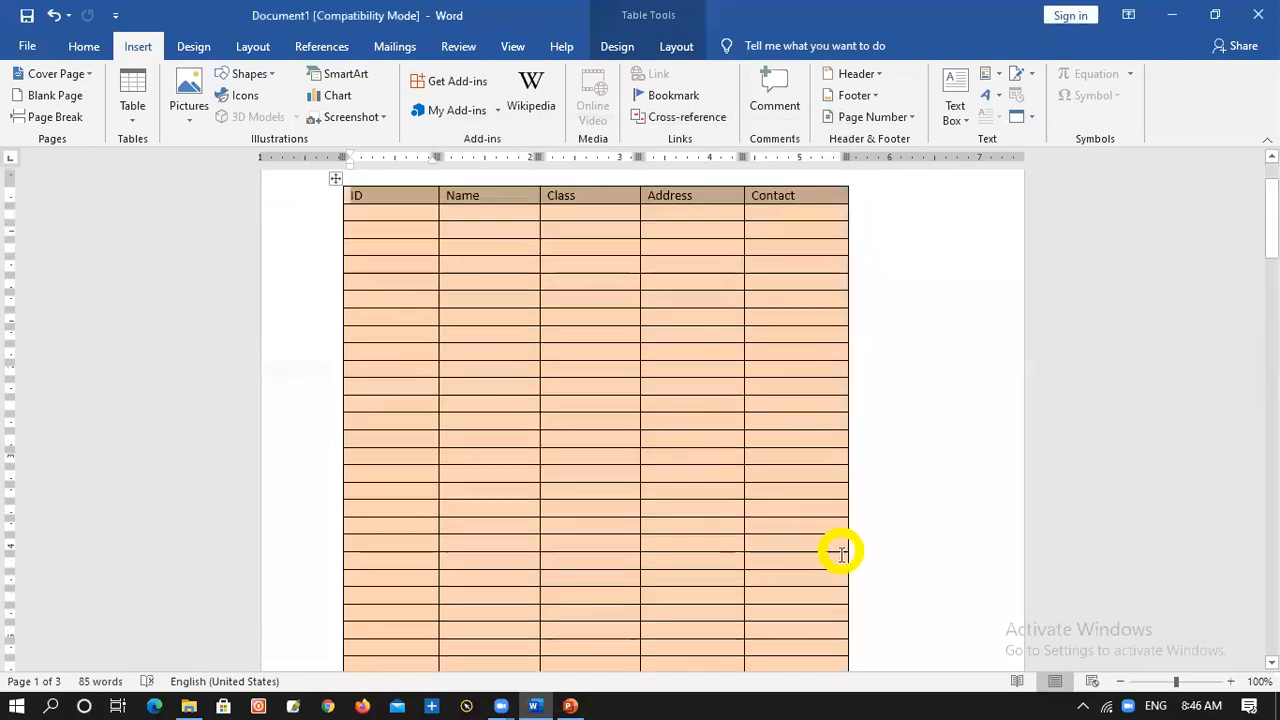
scroll(838, 542, down, 5)
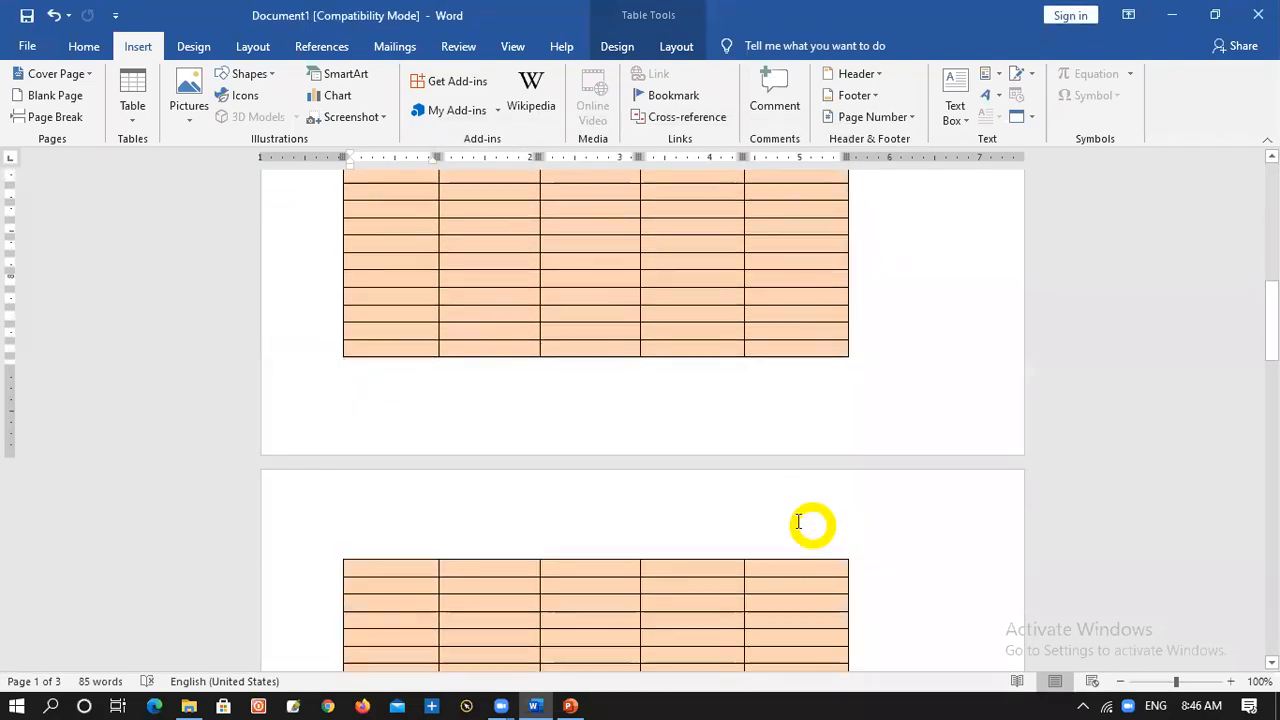
click(562, 416)
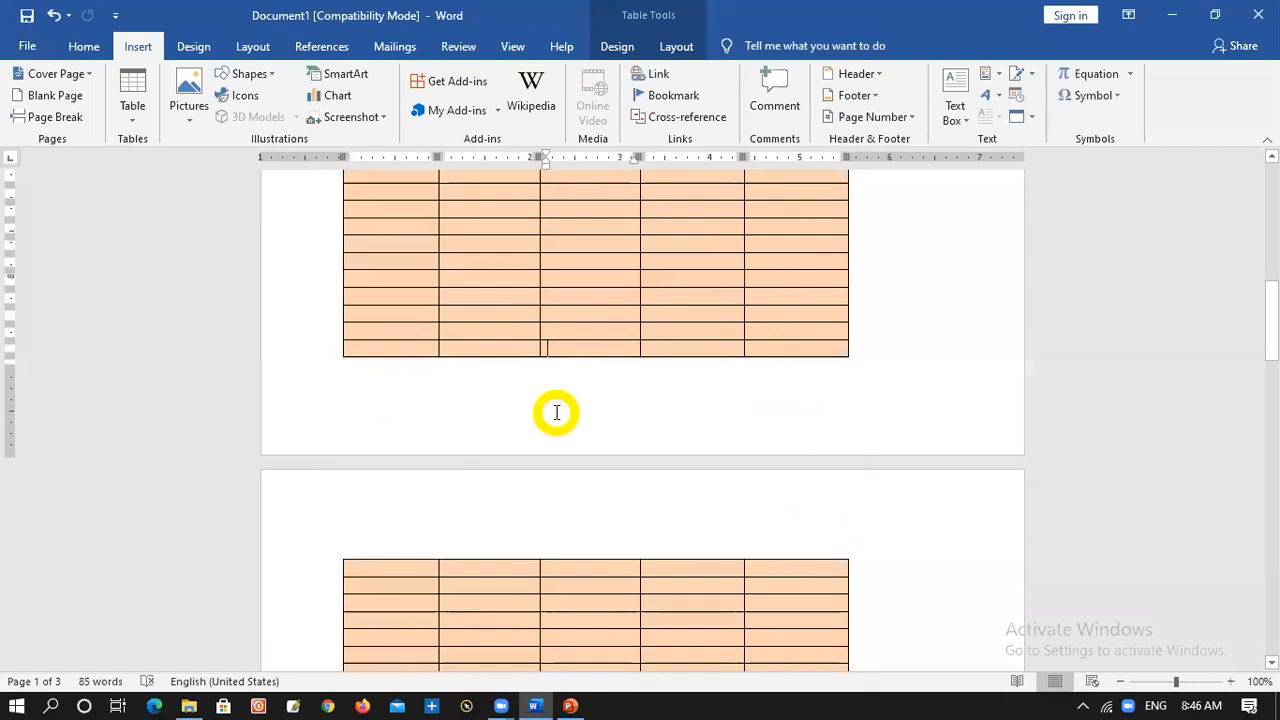
scroll(531, 345, up, 5)
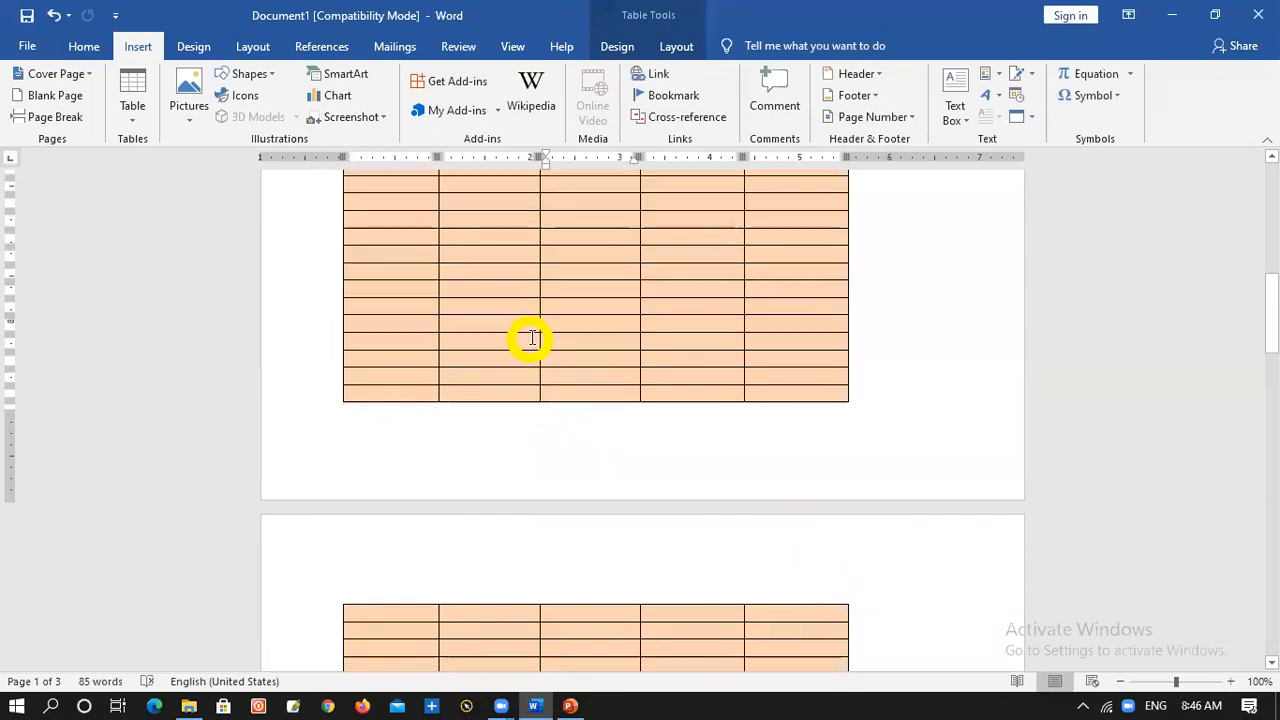
Delete the entire ID table from the first page
scroll(522, 315, up, 5)
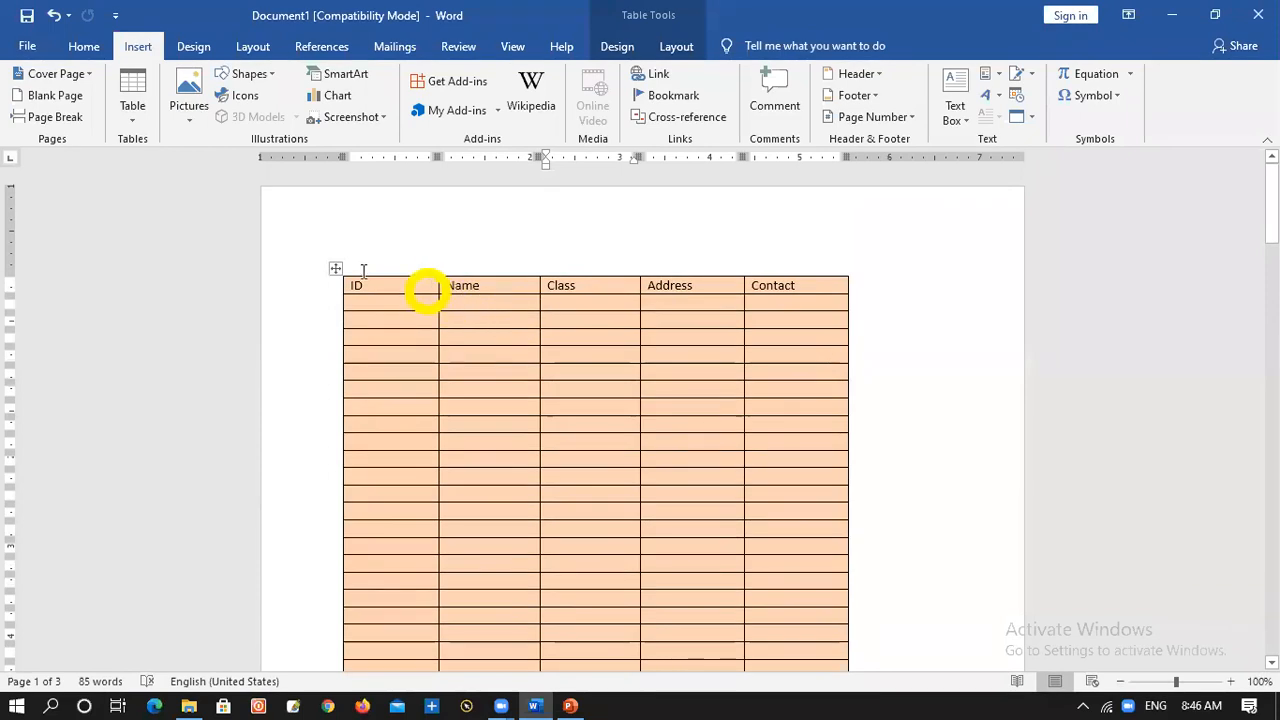
click(338, 268)
right_click(337, 269)
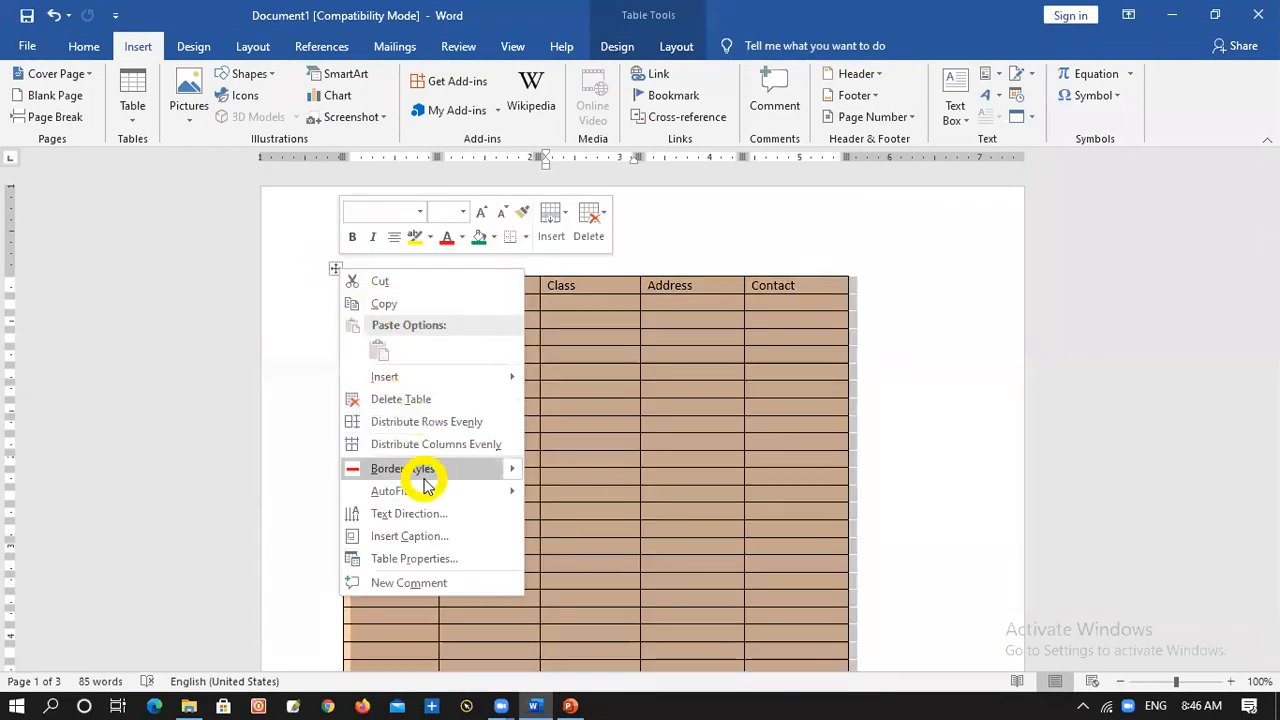
click(417, 400)
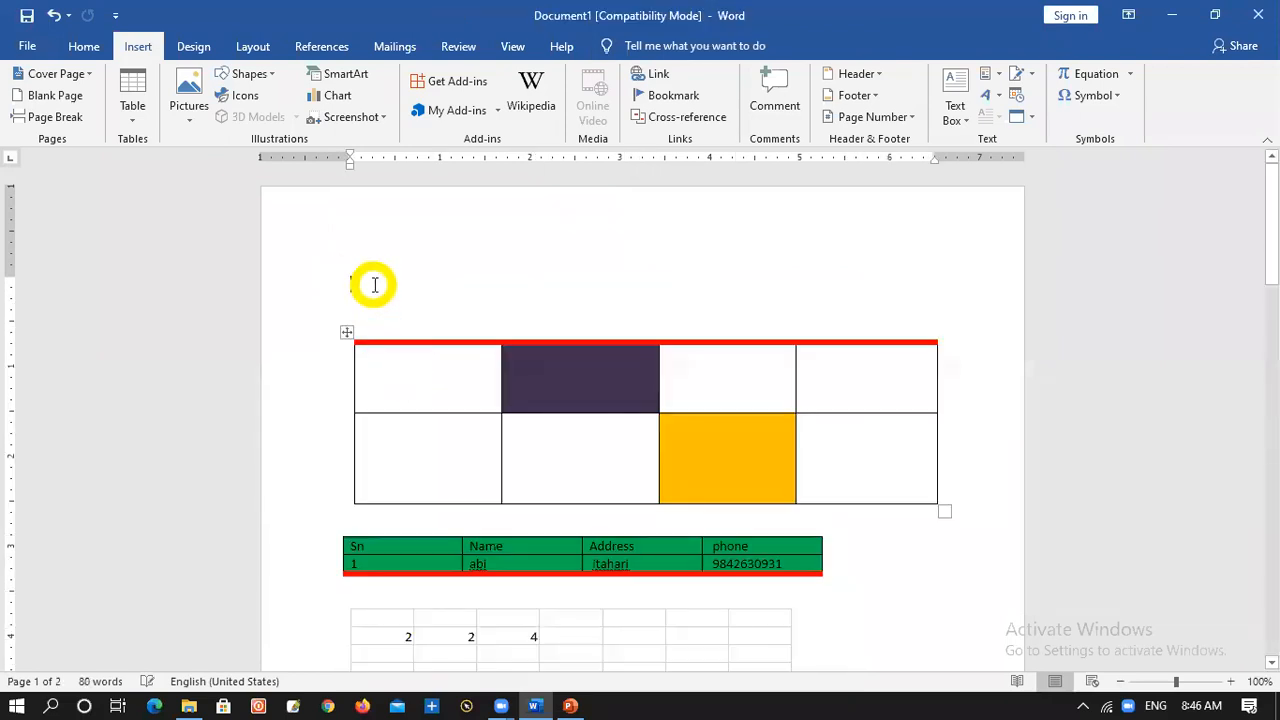
Insert a 5x7 table at the start of the document and enter the headings sn, Name and Address in its first row
click(132, 102)
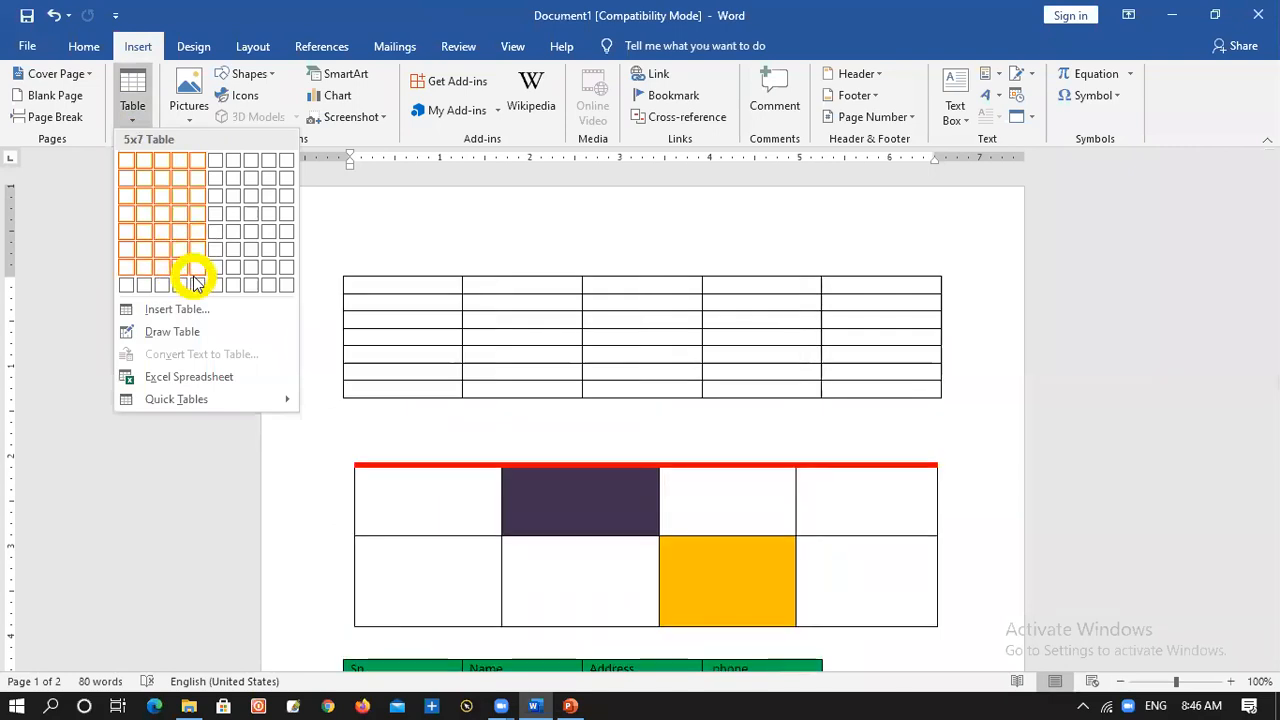
click(196, 284)
text(S)
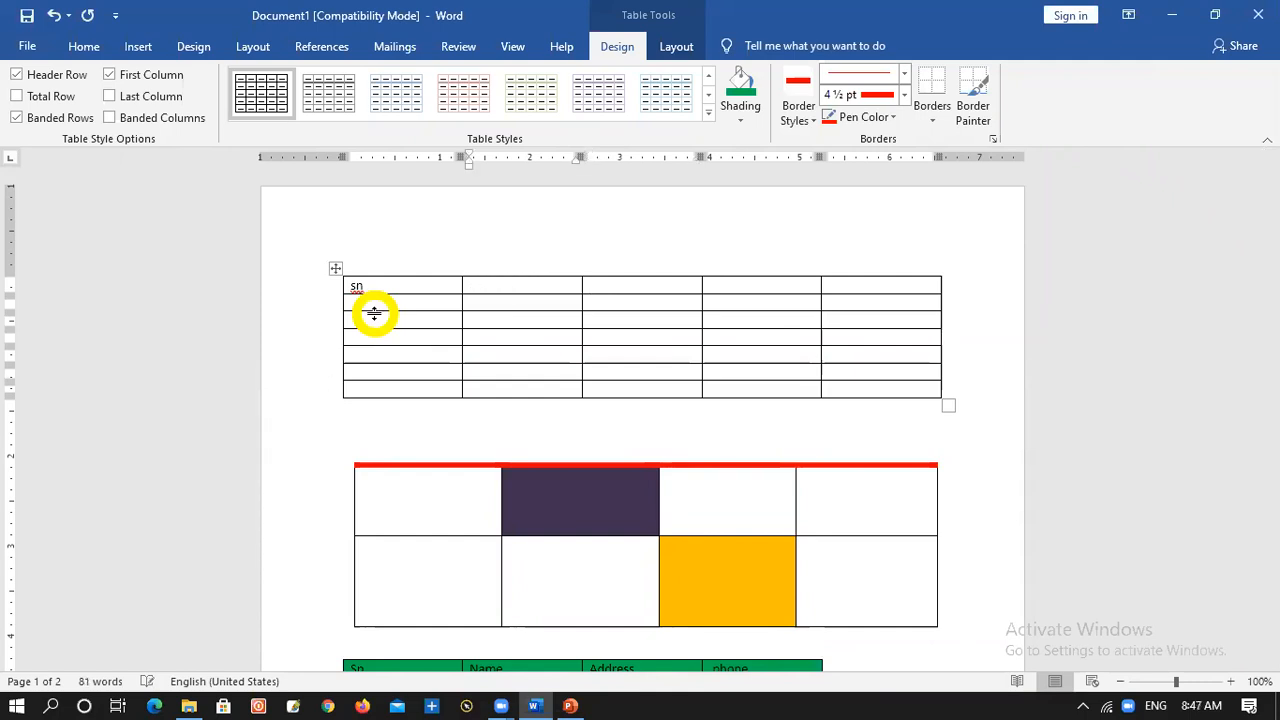
text(ame)
key(Tab)
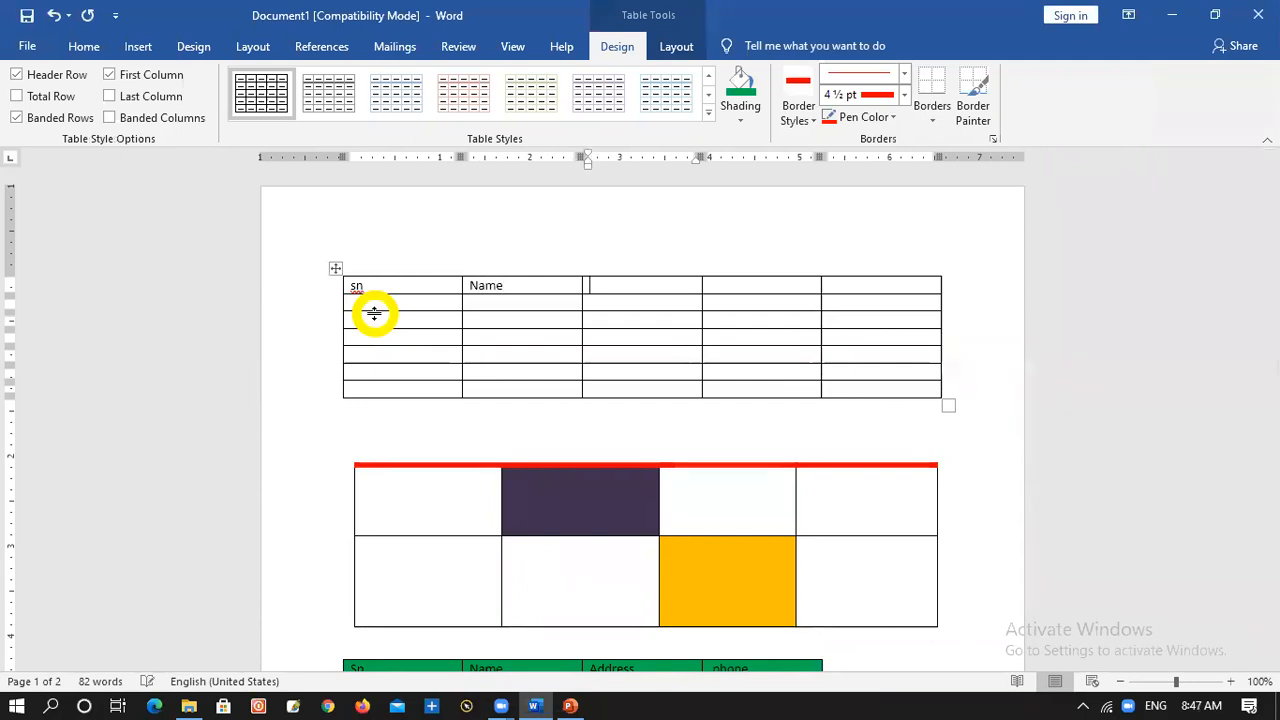
text(Adress)
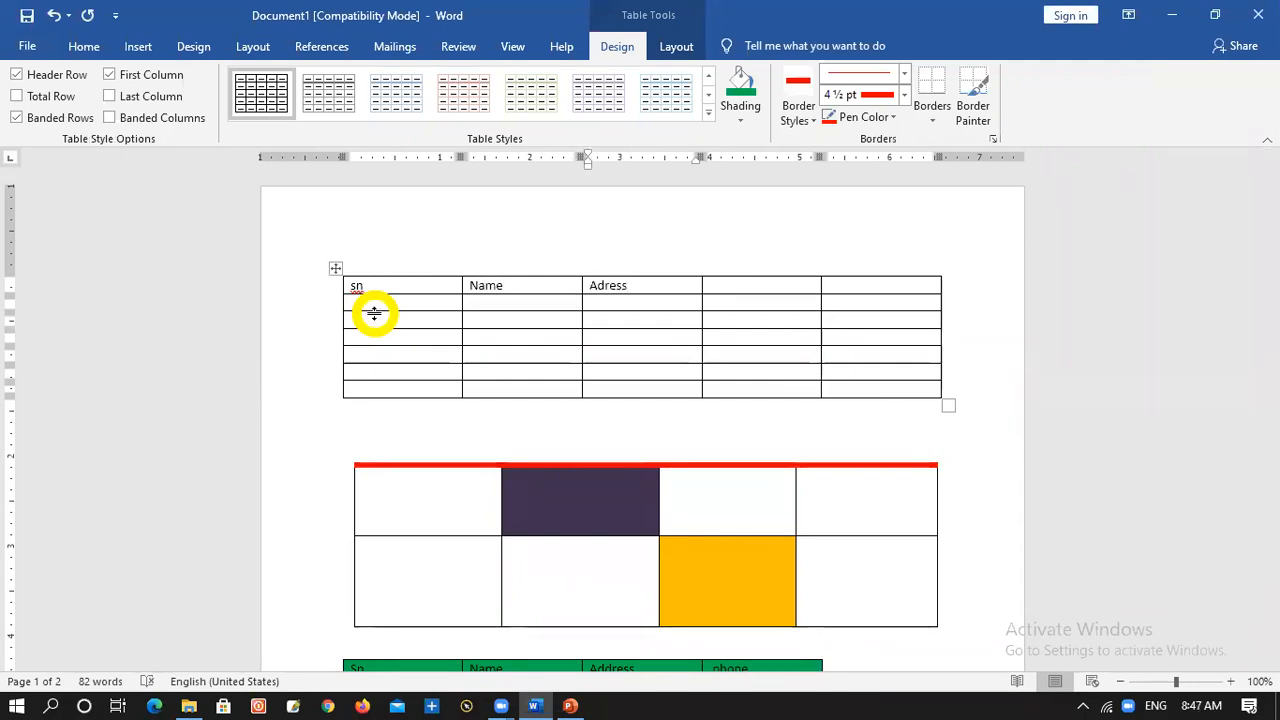
text(d)
Append empty rows to the end of the new sn table until it continues onto the second page
key(Right)
key(Right)
key(Right)
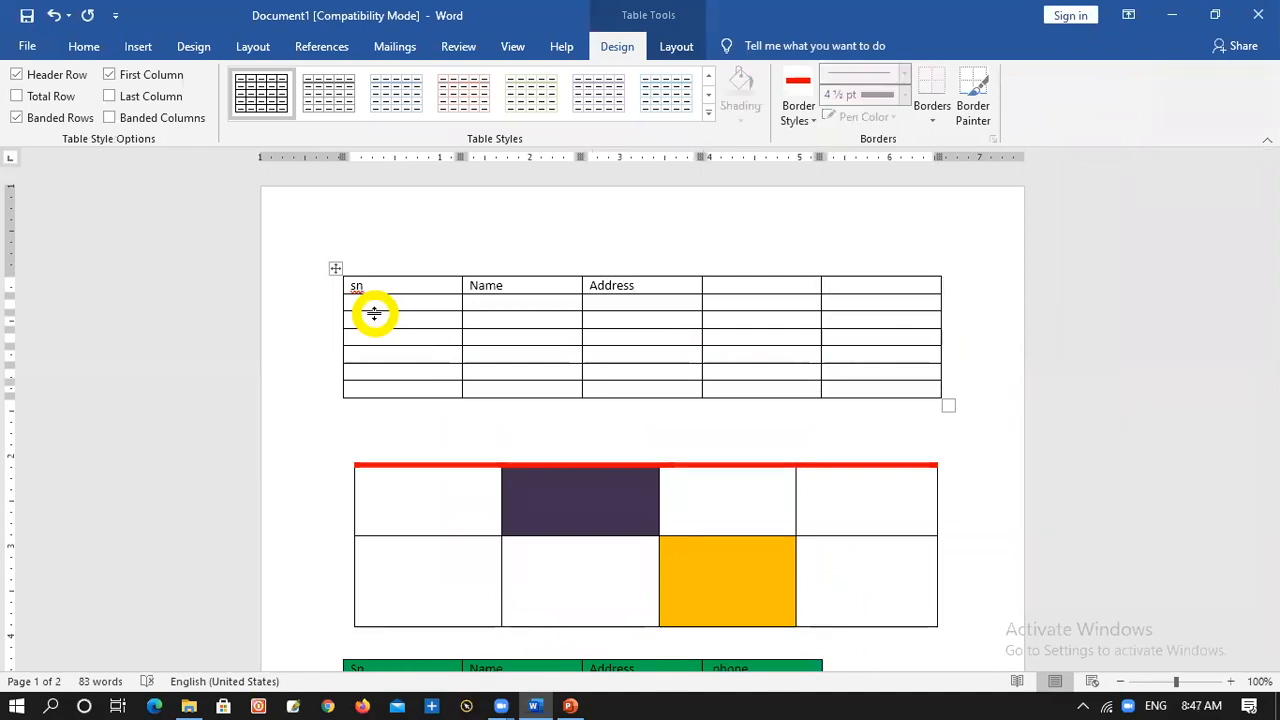
key(Left)
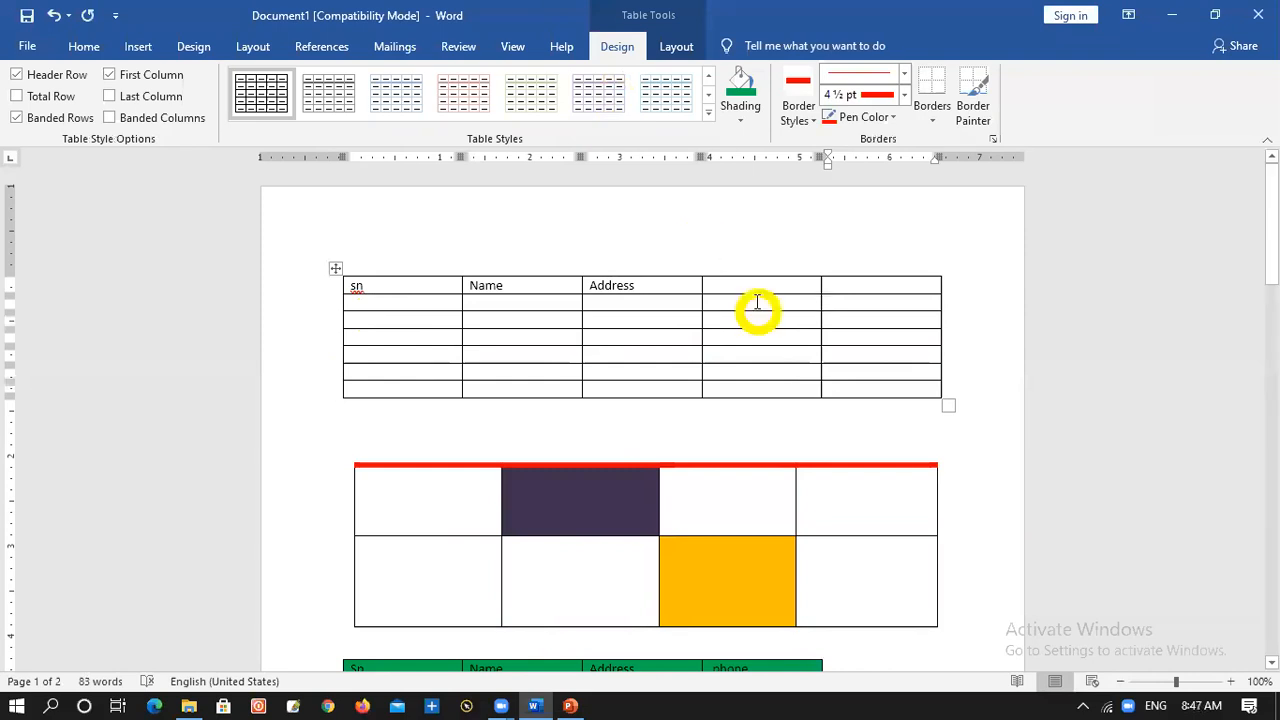
key(Right)
key(Right)
key(Tab)
key(Tab)
key(Tab)
key(Tab)
key(Tab)
key(Tab)
key(Tab)
key(Tab)
key(Tab)
key(Tab)
key(Tab)
key(Tab)
key(Tab)
key(Tab)
key(Tab)
key(Tab)
key(Tab)
key(Tab)
key(Tab)
key(Tab)
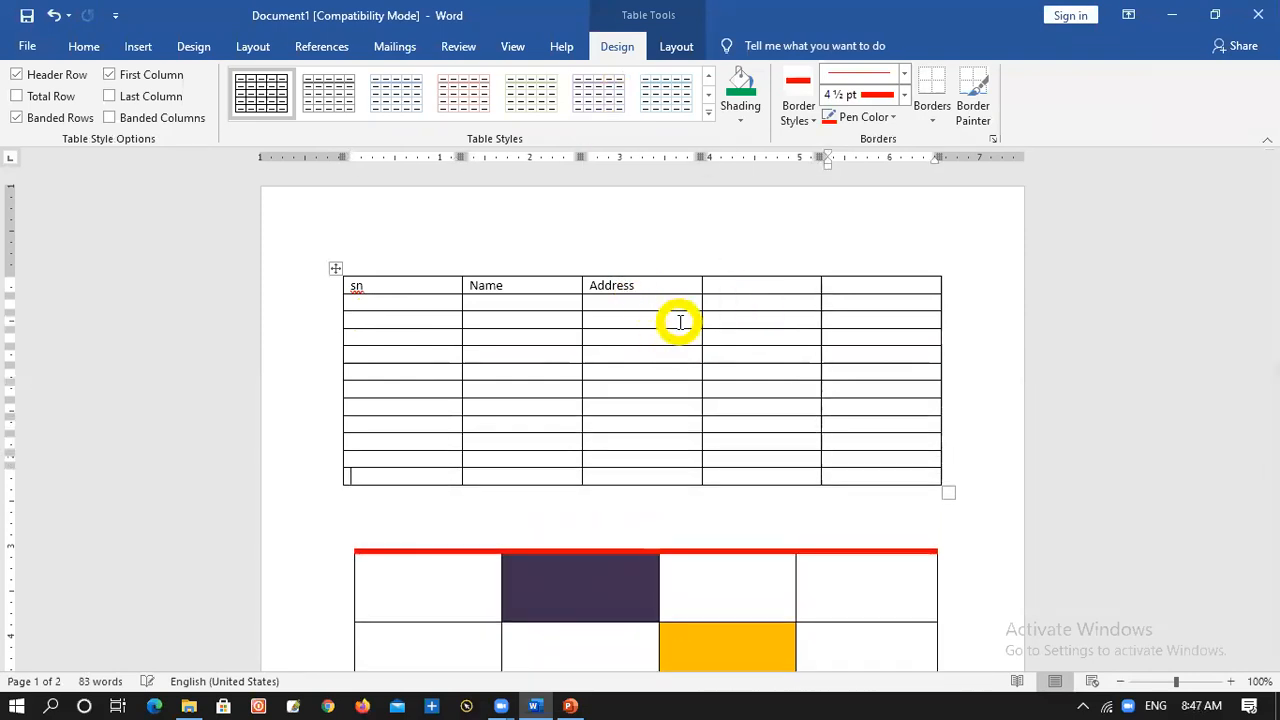
key(Tab)
key(Tab)
key(Tab)
key(Tab)
key(Tab)
key(Tab)
key(Tab)
key(Tab)
key(Tab)
key(Tab)
key(Tab)
key(Tab)
key(Tab)
key(Tab)
key(Tab)
key(Tab)
key(Tab)
key(Tab)
key(Tab)
key(Tab)
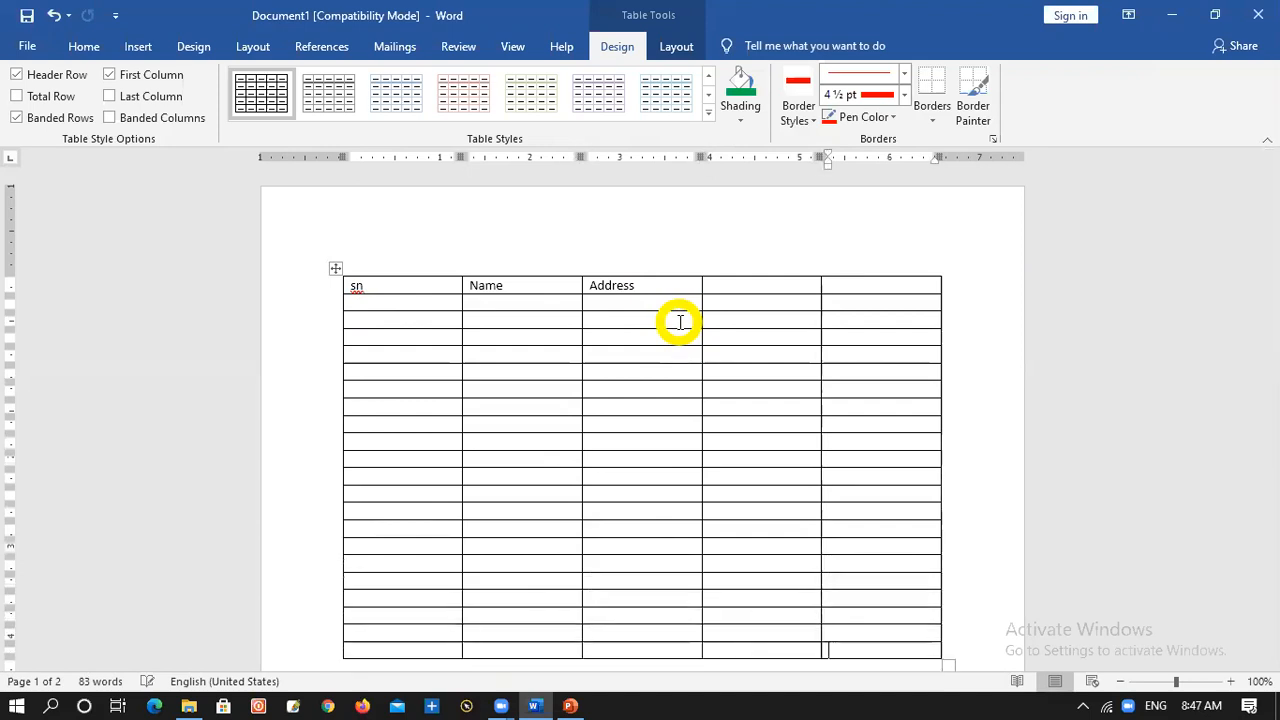
key(Tab)
key(Tab)
key(Tab)
key(Tab)
key(Tab)
key(Tab)
key(Tab)
key(Tab)
key(Tab)
key(Tab)
key(Tab)
key(Tab)
key(Tab)
key(Tab)
key(Tab)
key(Tab)
key(Tab)
key(Tab)
key(Tab)
key(Tab)
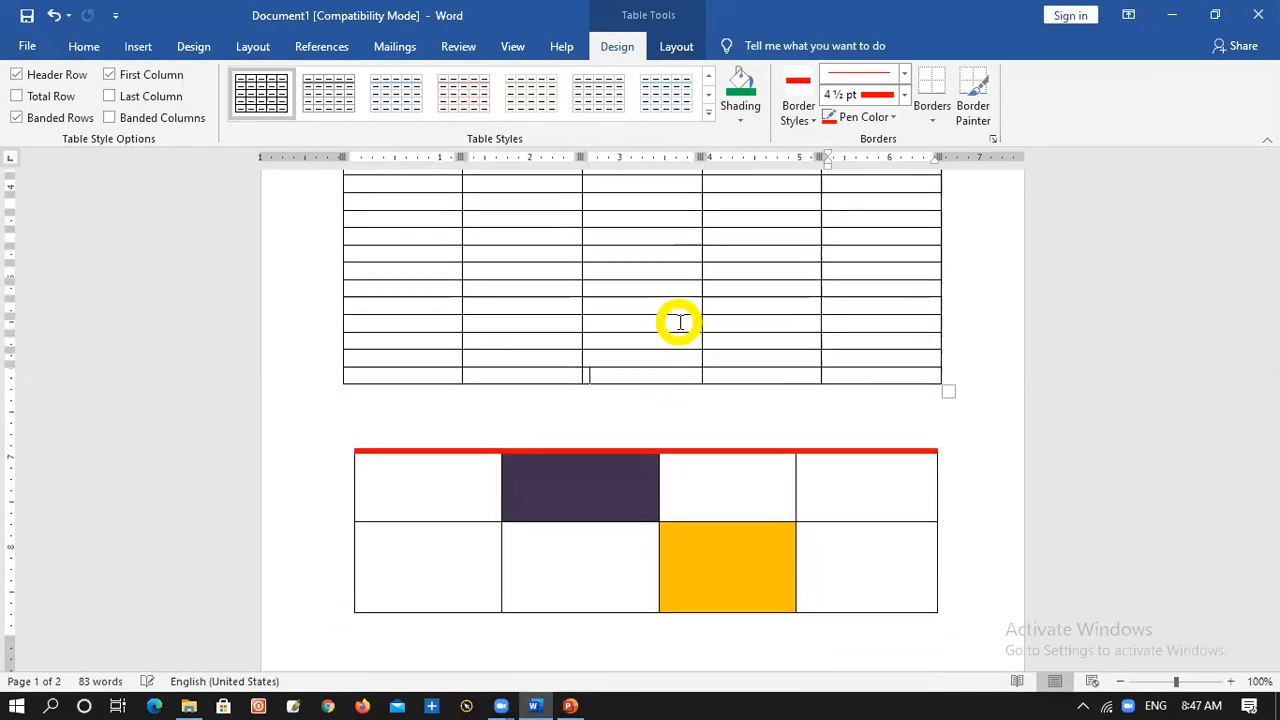
key(Tab)
key(Tab)
key(Tab)
key(Tab)
key(Tab)
key(Tab)
key(Tab)
key(Tab)
key(Tab)
key(Tab)
key(Tab)
key(Tab)
key(Tab)
key(Tab)
key(Tab)
key(Tab)
key(Tab)
key(Tab)
key(Tab)
key(Tab)
key(Tab)
key(Tab)
key(Tab)
key(Tab)
key(Tab)
key(Tab)
key(Tab)
key(Tab)
key(Tab)
key(Tab)
key(Tab)
key(Tab)
key(Tab)
key(Tab)
key(Tab)
key(Tab)
key(Tab)
key(Tab)
key(Tab)
key(Tab)
key(Tab)
key(Tab)
key(Tab)
key(Tab)
key(Tab)
key(Tab)
key(Tab)
key(Tab)
key(Tab)
key(Tab)
key(Tab)
key(Tab)
key(Tab)
key(Tab)
key(Tab)
key(Tab)
key(Tab)
key(Tab)
key(Tab)
key(Tab)
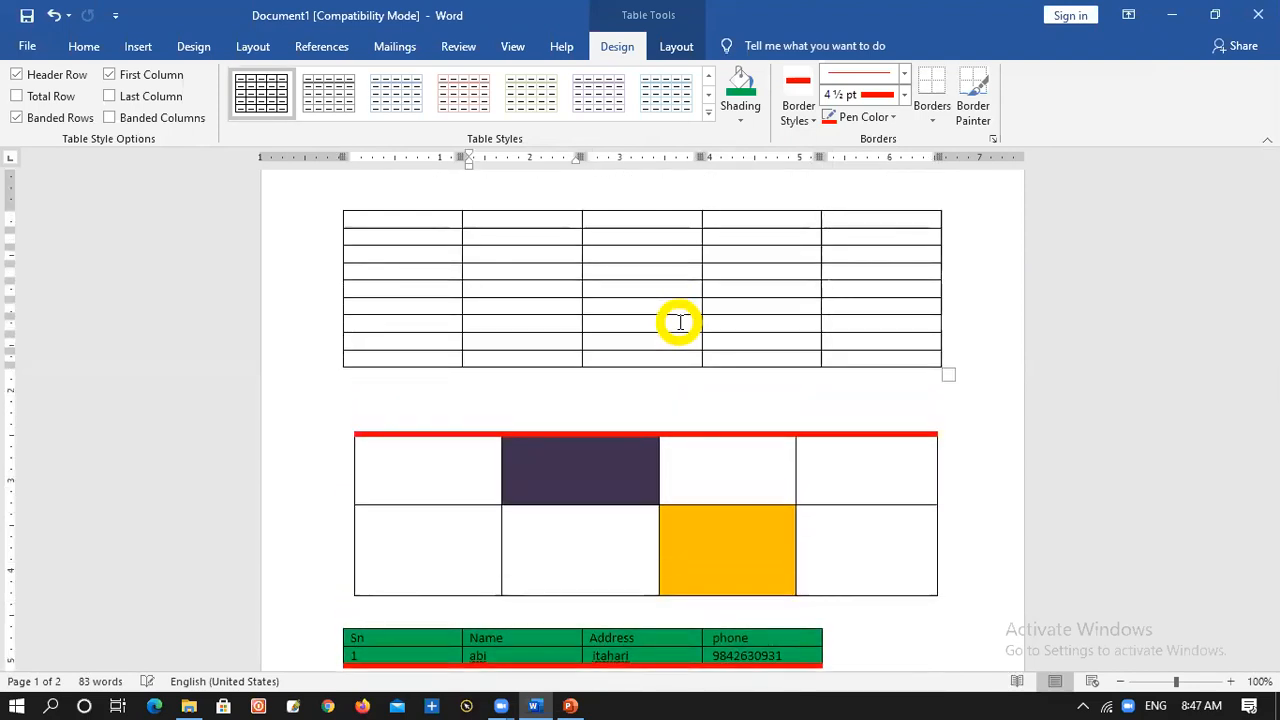
Select the whole sn table, turn on repeating as header row at the top of each page, and check the second page
scroll(460, 236, up, 12)
scroll(561, 464, down, 6)
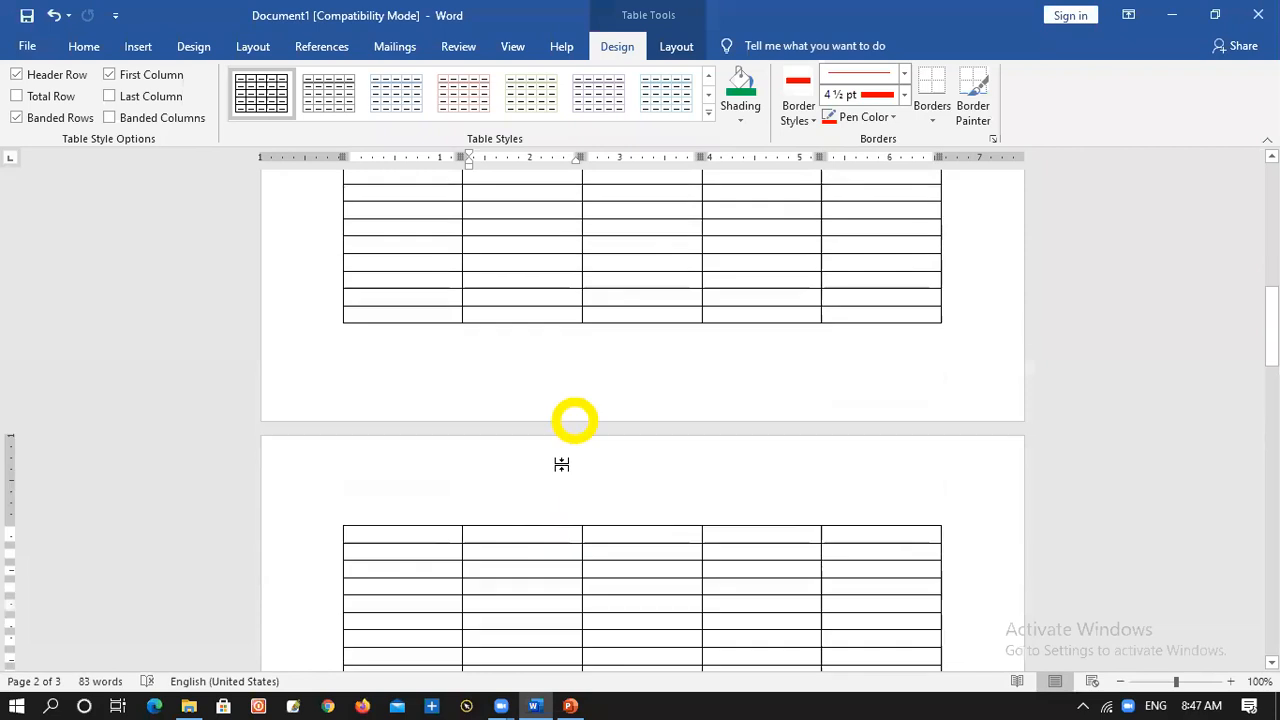
scroll(474, 549, up, 10)
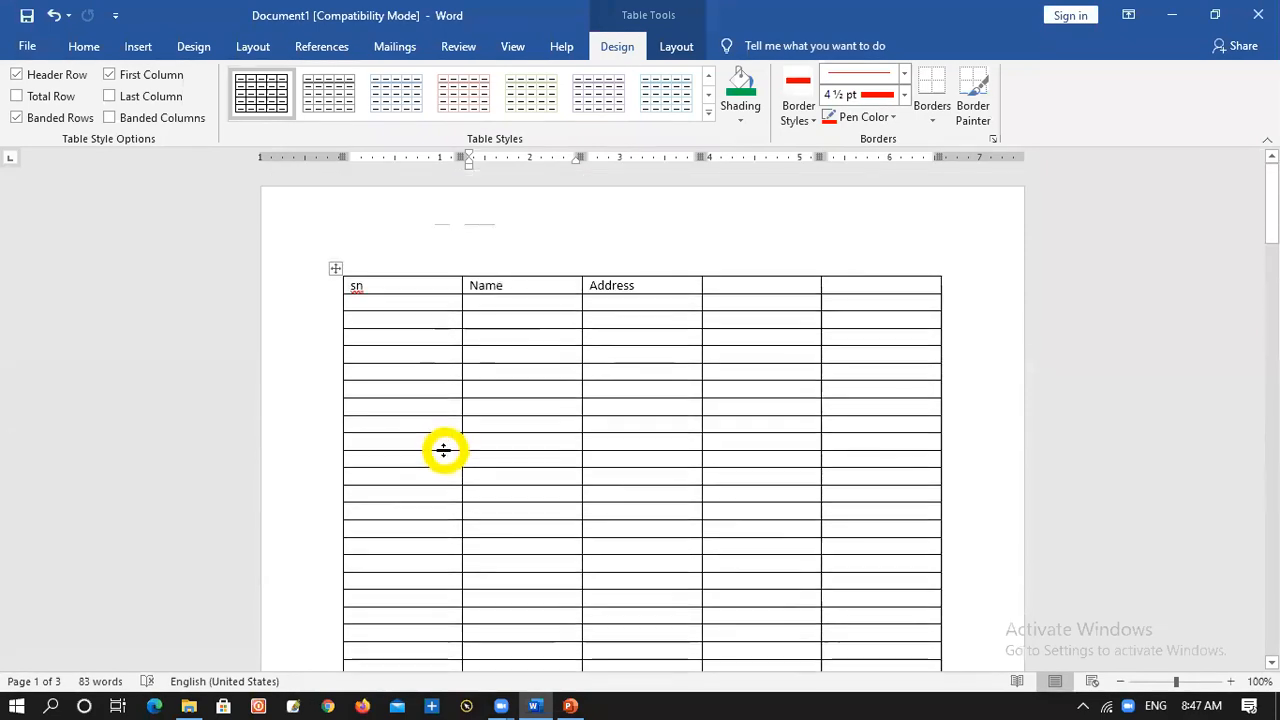
right_click(335, 270)
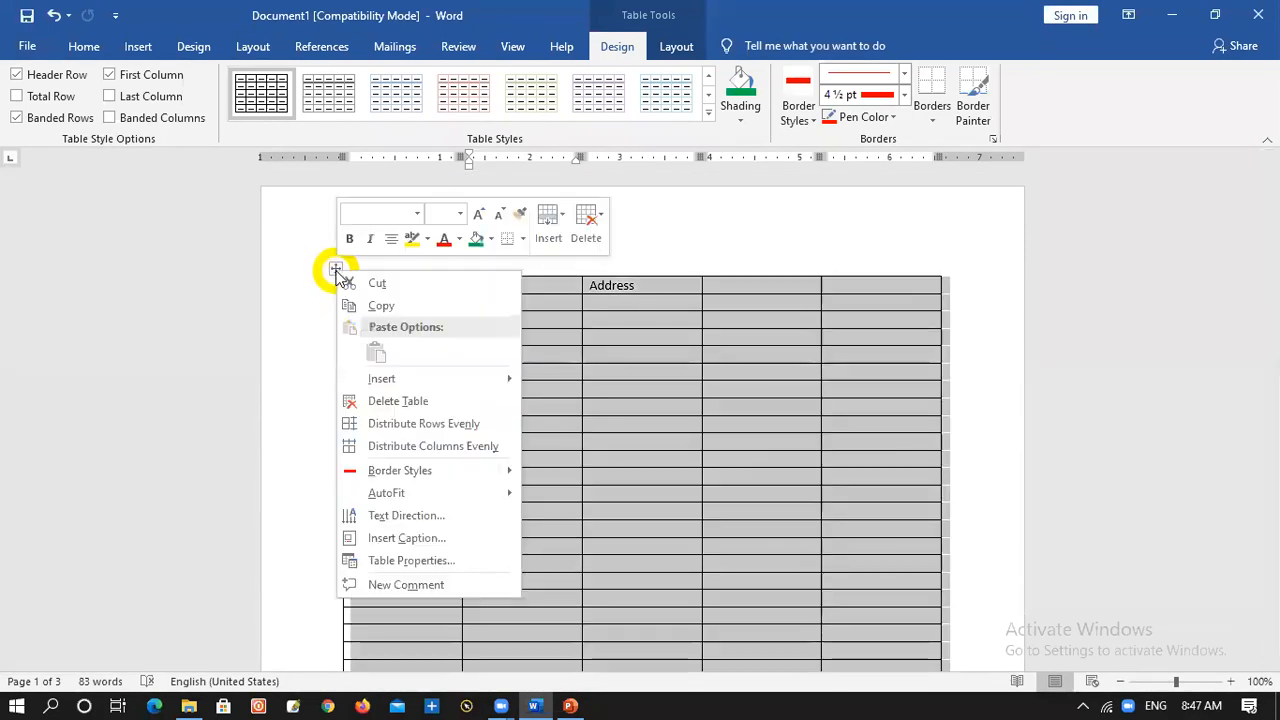
click(412, 563)
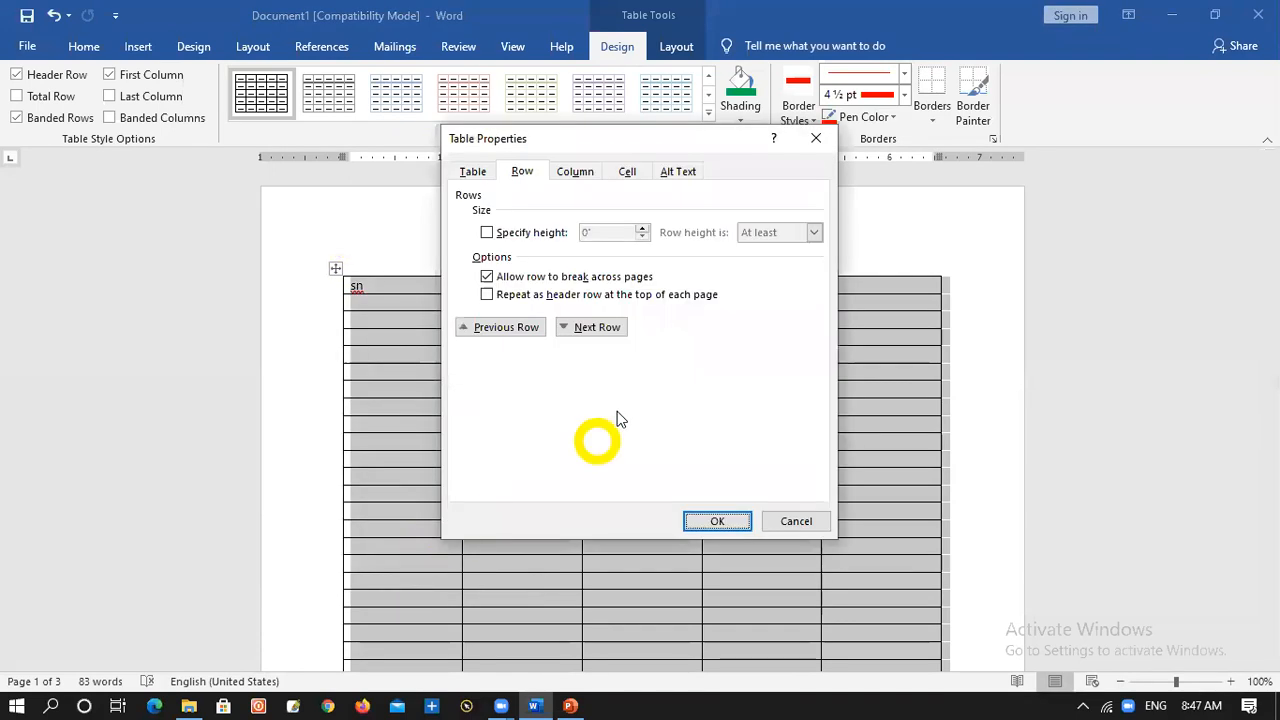
click(487, 294)
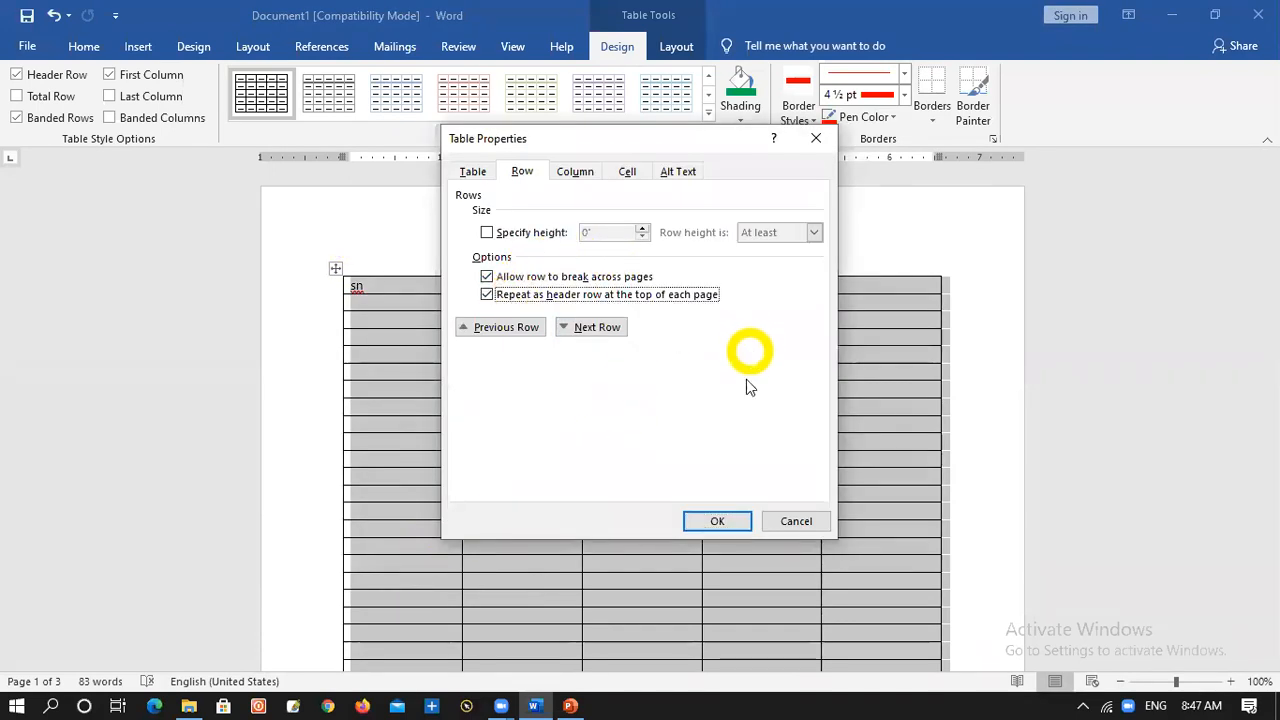
click(720, 521)
scroll(627, 474, down, 15)
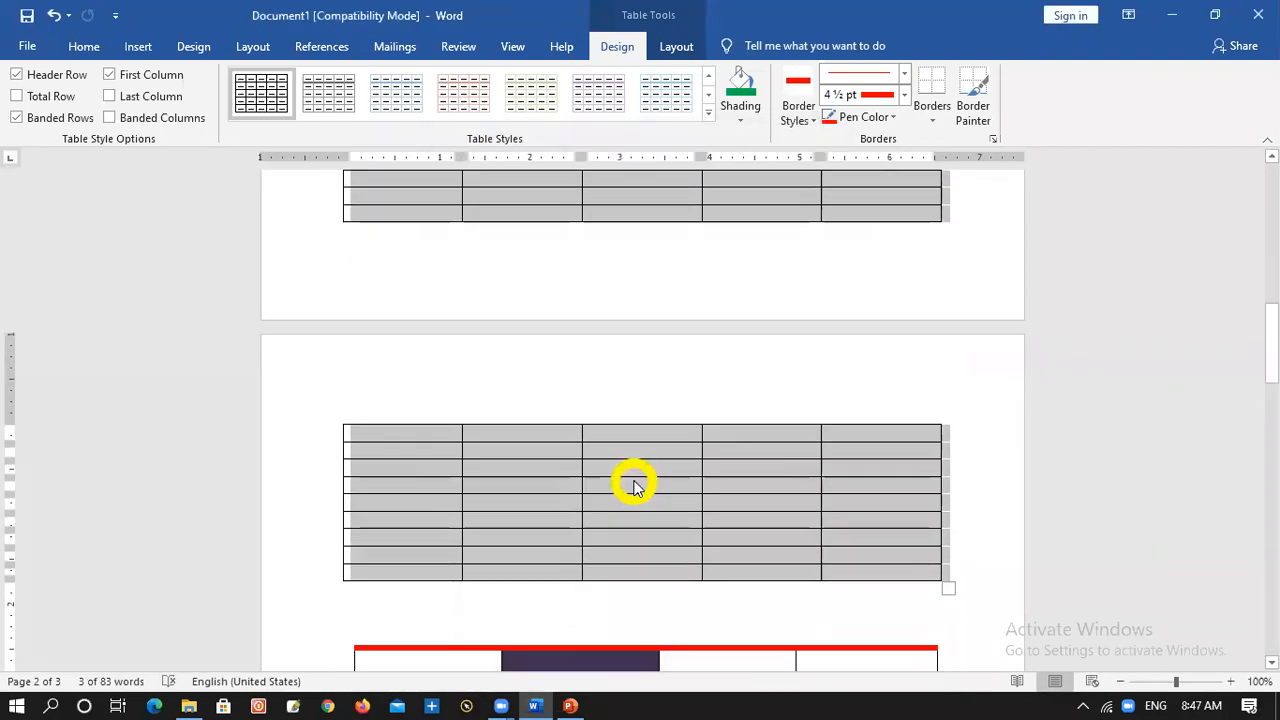
scroll(635, 470, down, 10)
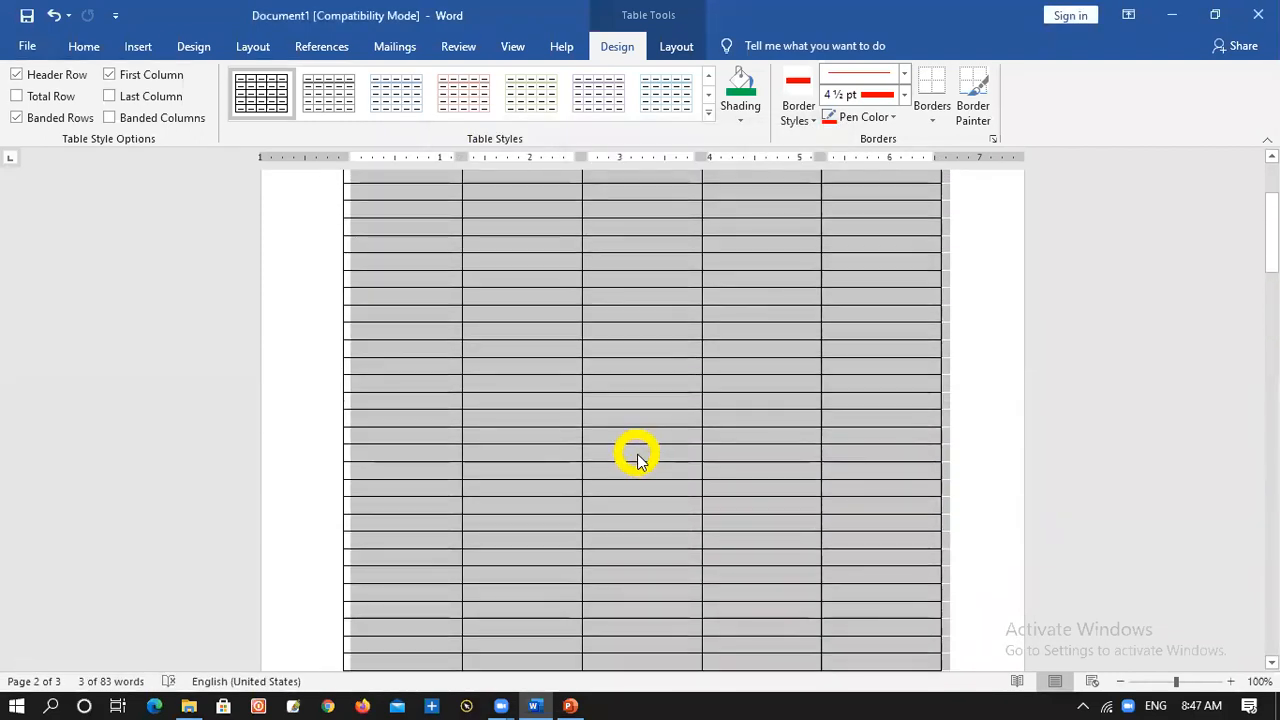
scroll(637, 458, up, 20)
click(535, 272)
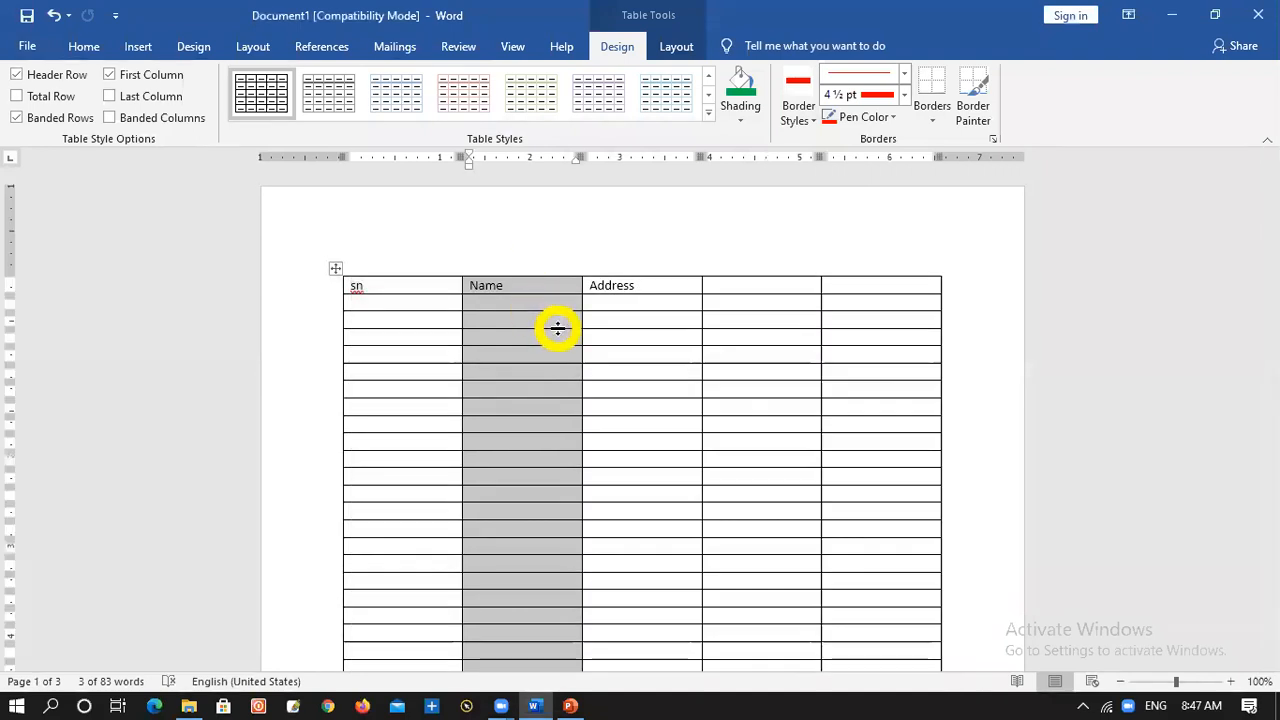
click(686, 285)
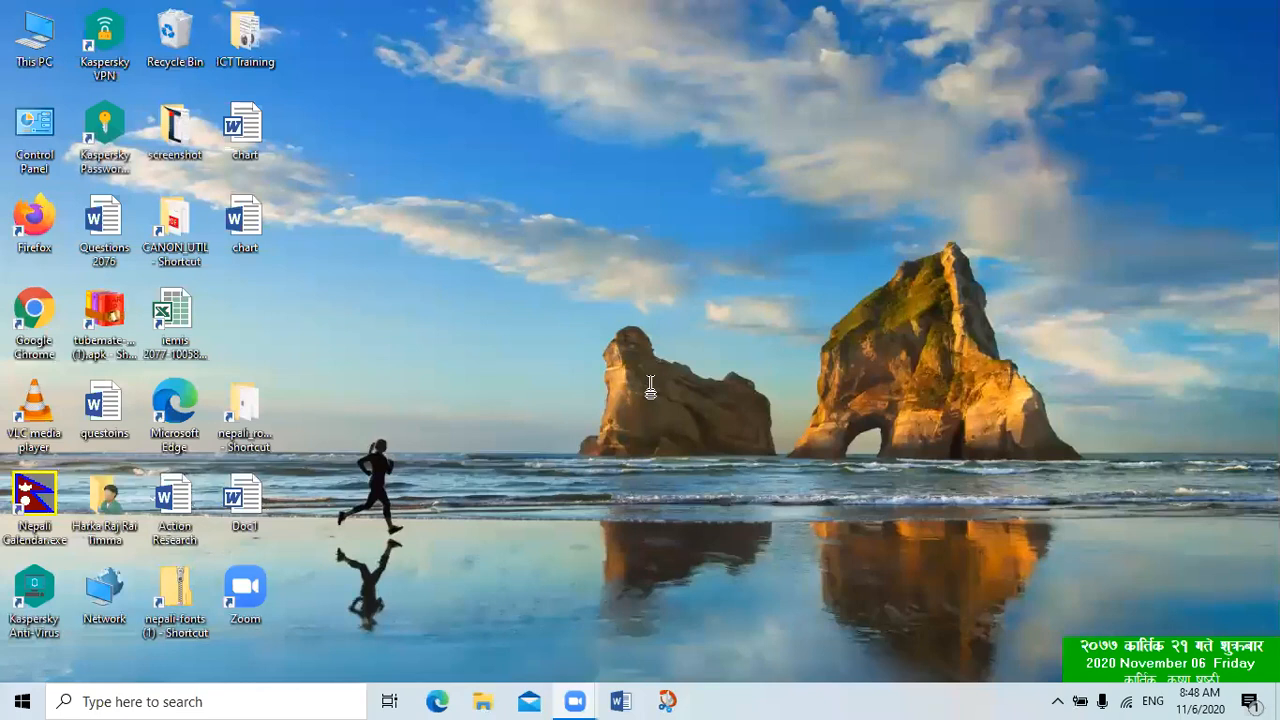
Start Word, dismiss the activation wizard and create a blank document
click(622, 701)
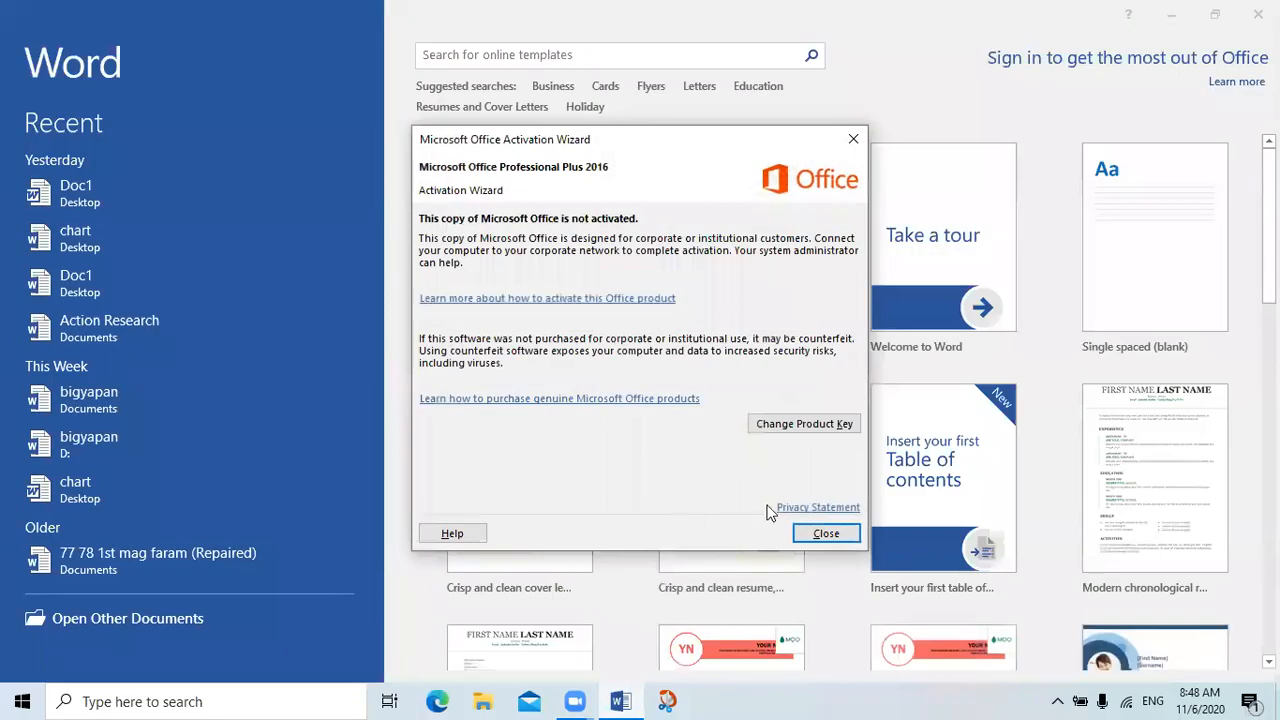
click(810, 530)
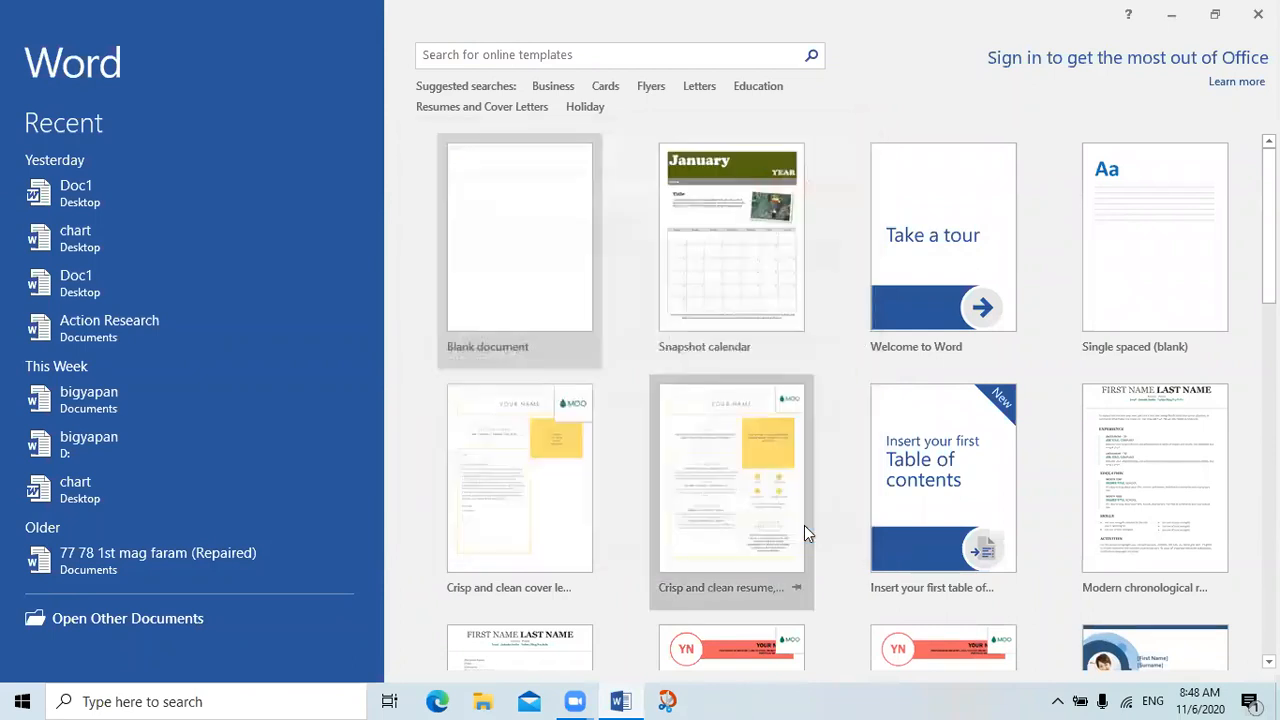
click(505, 224)
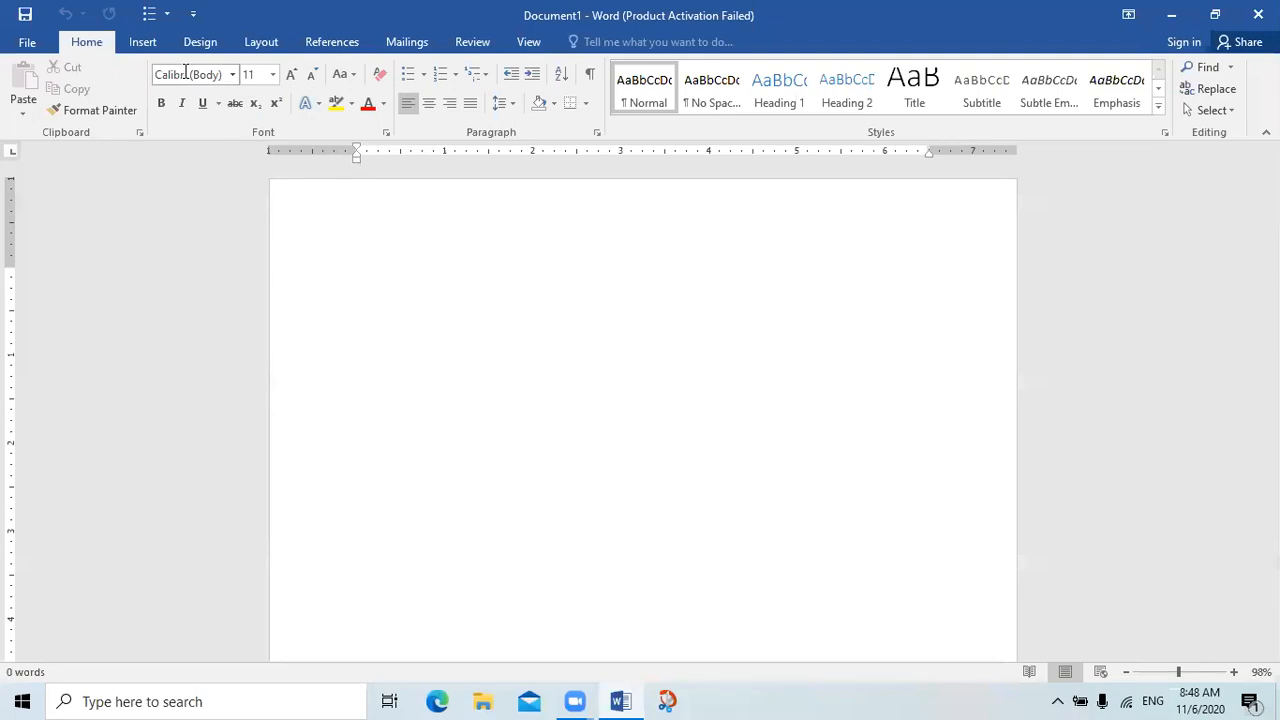
Insert a 10x8 table at the start of the blank document
click(142, 44)
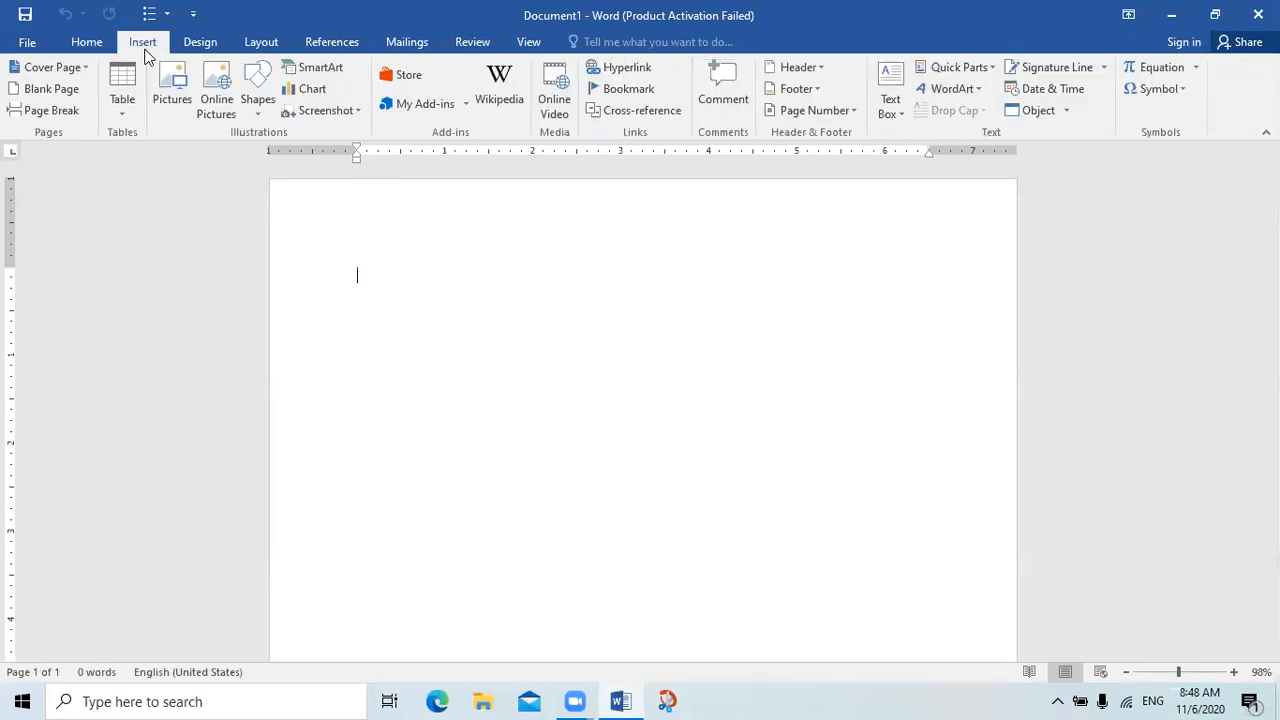
click(118, 90)
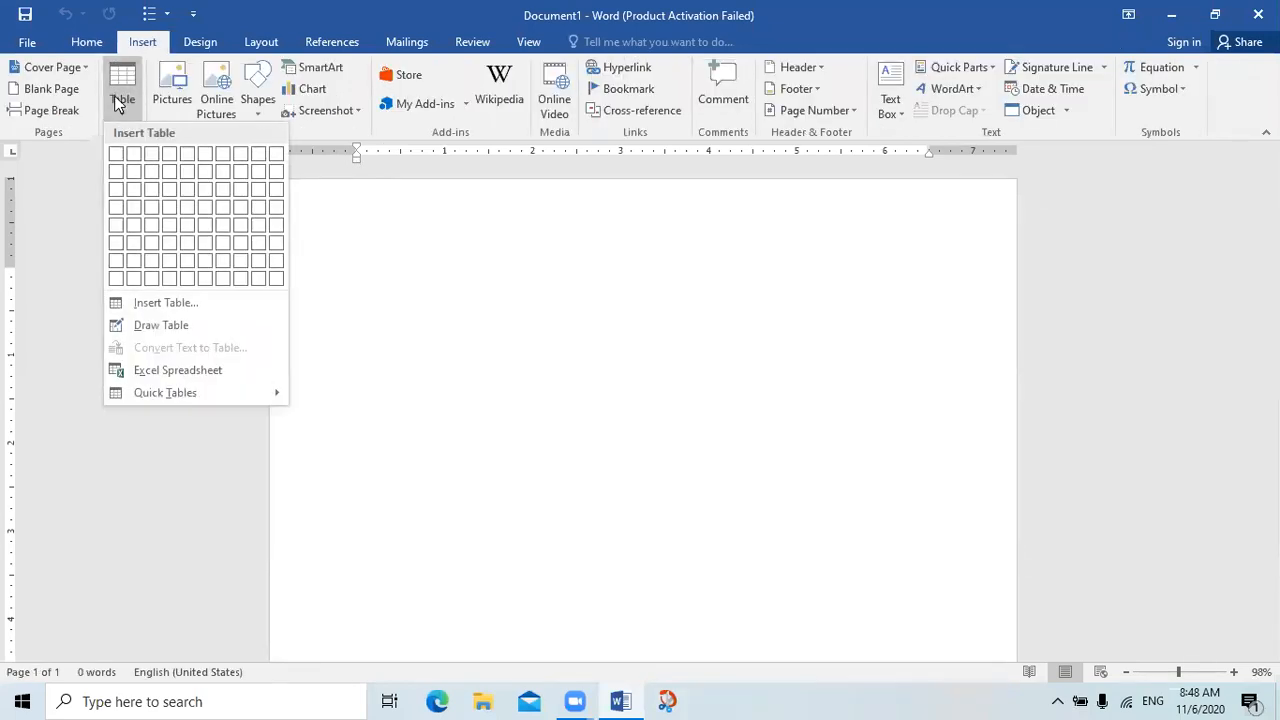
click(276, 279)
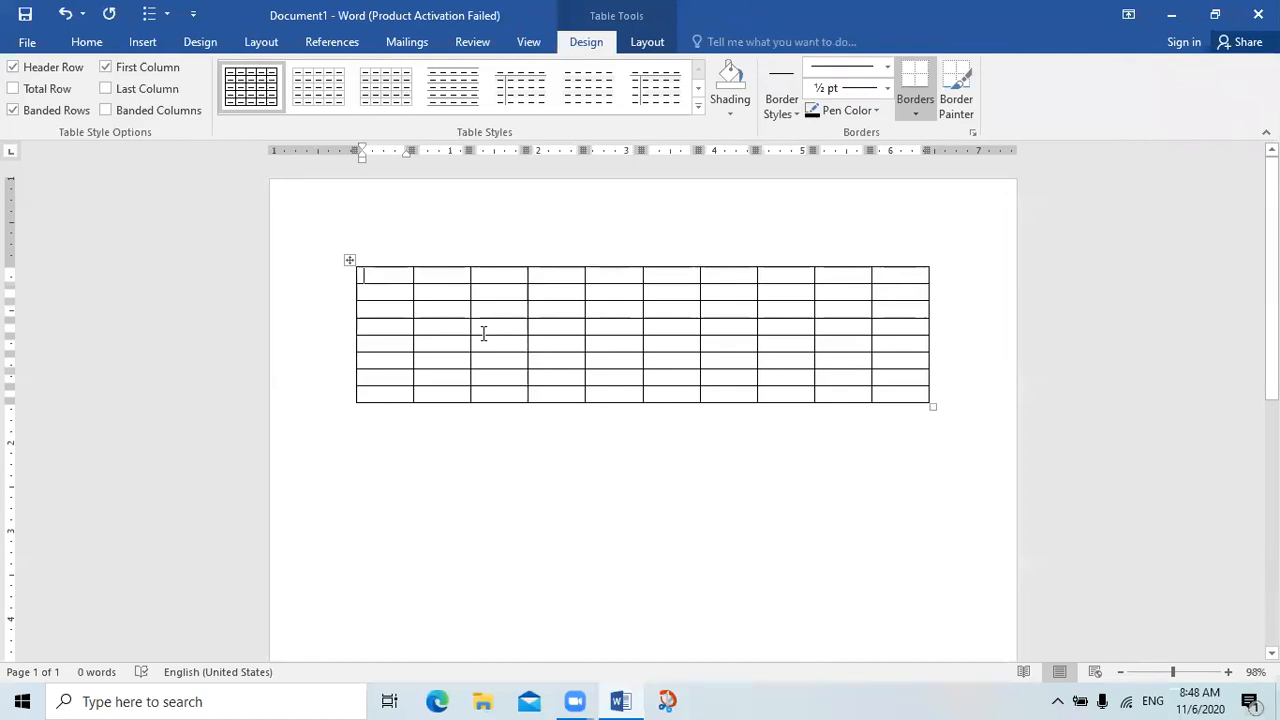
Fill the table's first row, cell by cell, with 1, 2, 3, 4, 5, 6, 7, 7, 8 and 9
key(Tab)
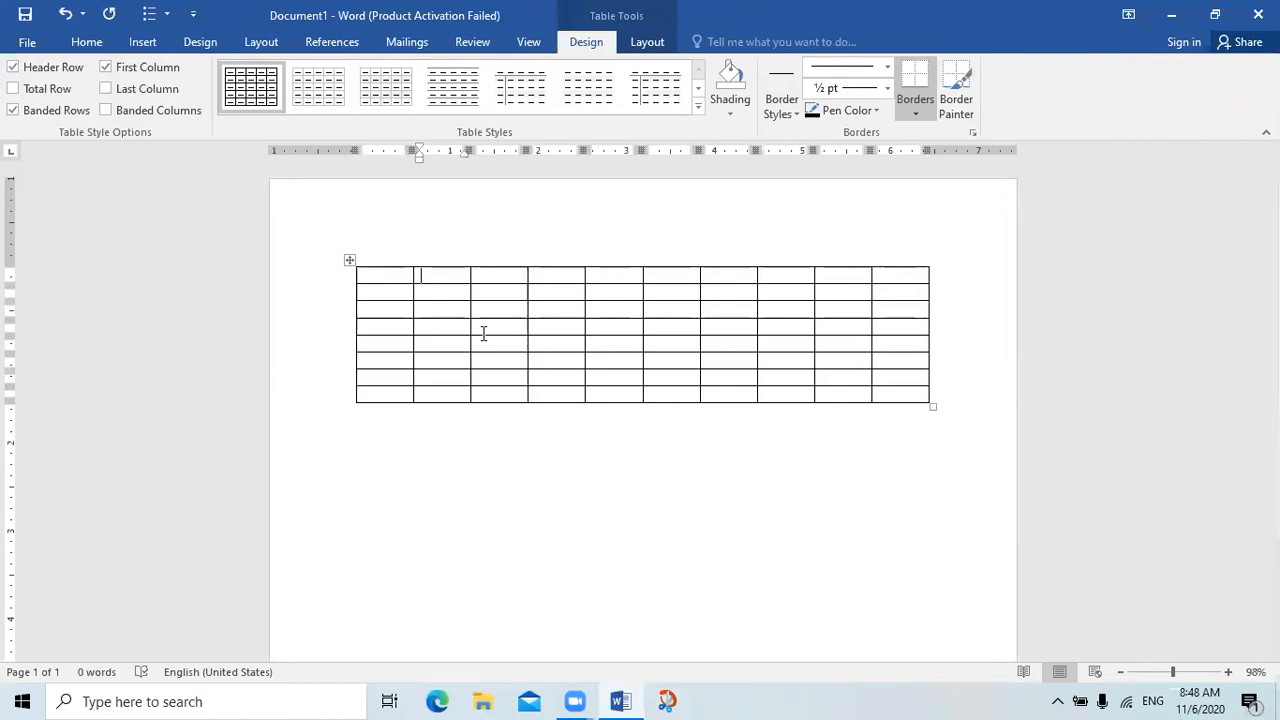
key(Tab)
key(Tab)
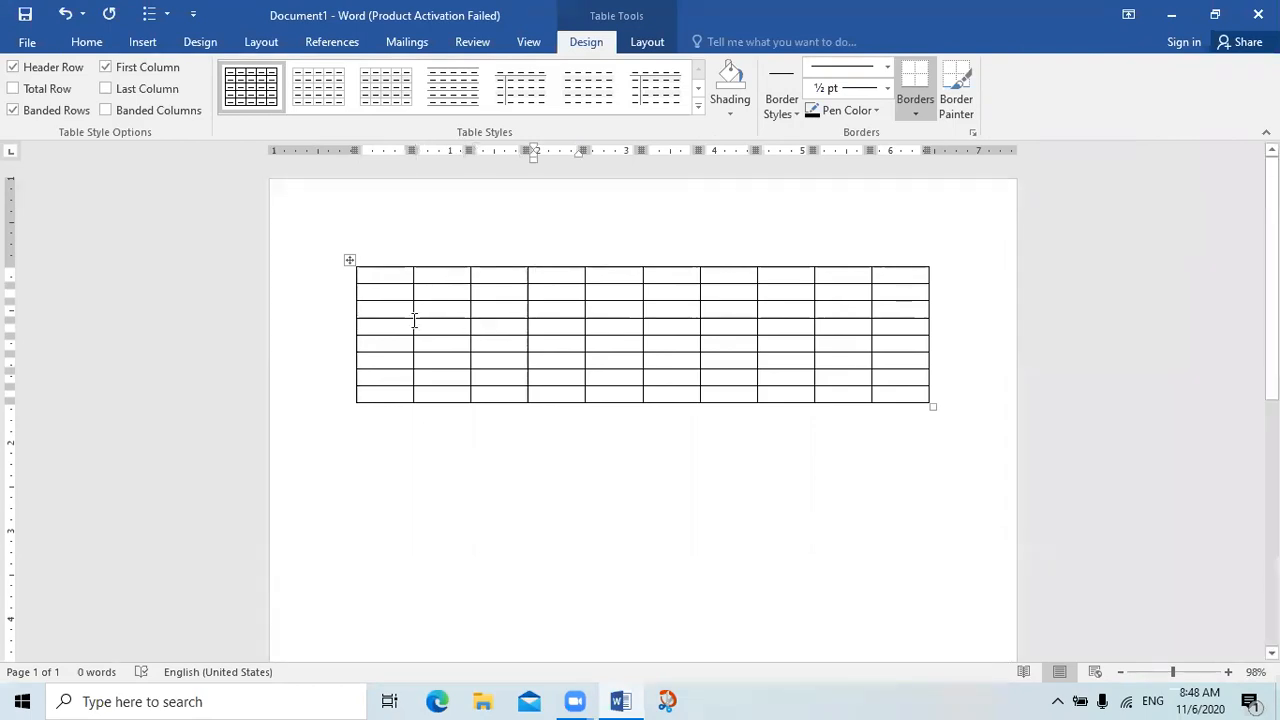
click(379, 274)
text(1)
key(Tab)
text(2)
key(Tab)
text(3)
key(Tab)
text(4)
key(Tab)
text(5)
key(Tab)
text(6)
key(Tab)
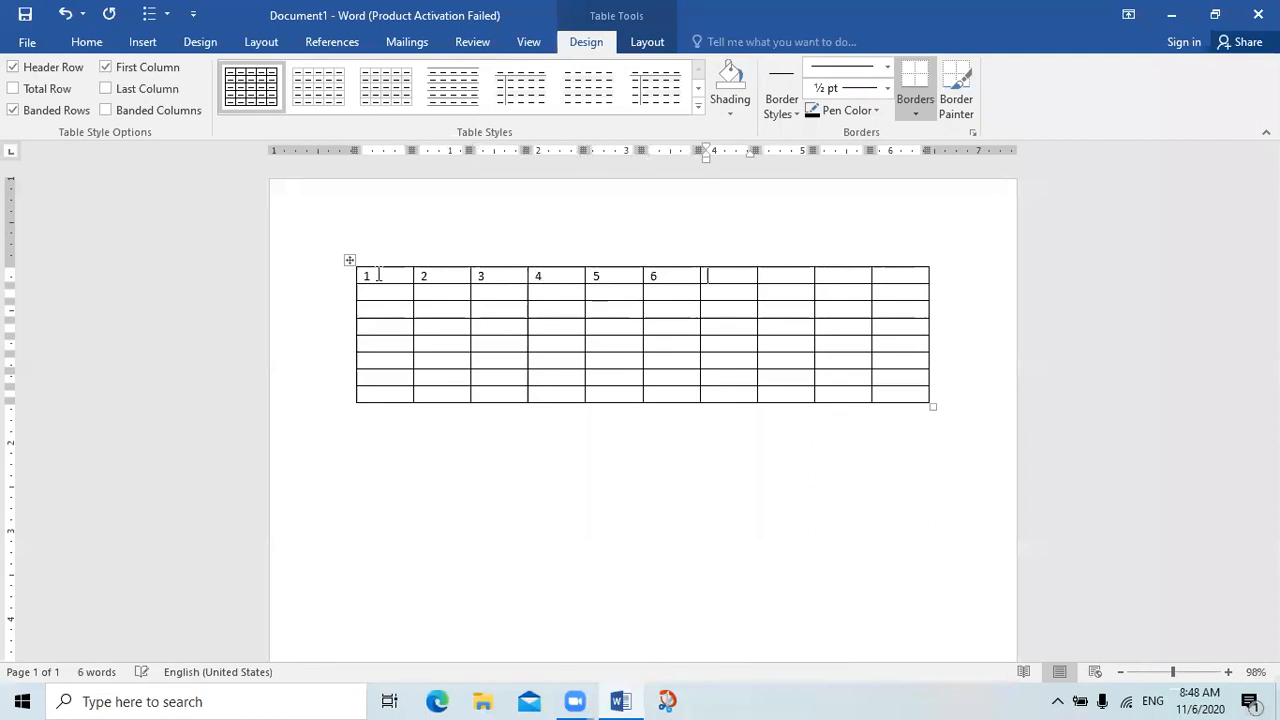
text(7)
key(Tab)
text(7)
key(Tab)
text(7)
key(Tab)
key(Left)
key(Left)
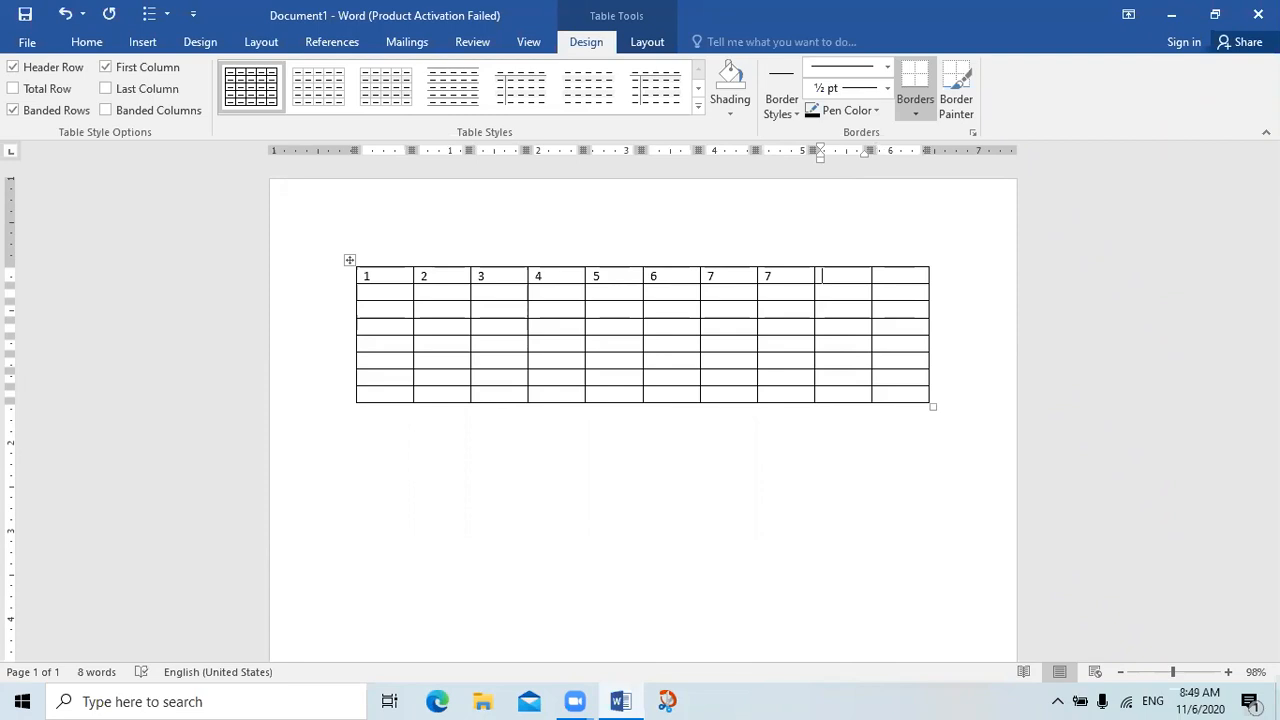
key(Tab)
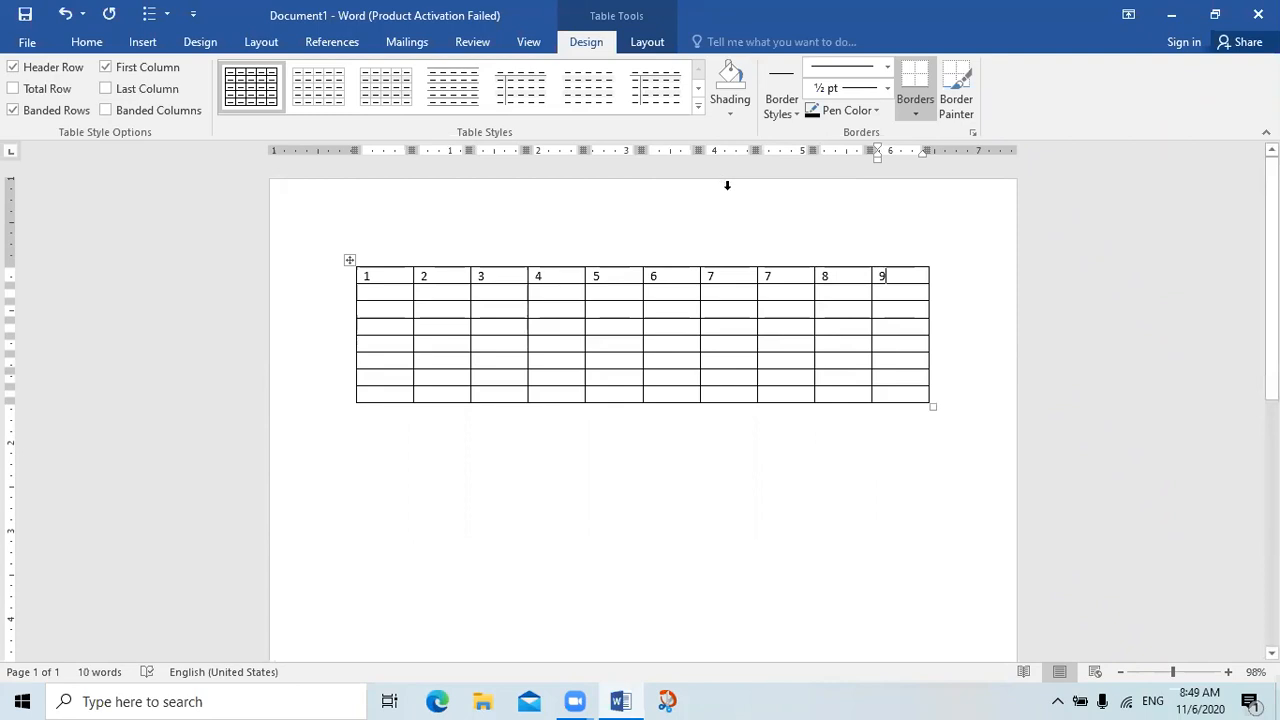
Append empty rows to the end of the numbered table until it continues onto the second page
key(Tab)
key(Tab)
key(Tab)
key(Tab)
key(Tab)
key(Tab)
key(Tab)
key(Tab)
key(Tab)
key(Tab)
key(Tab)
key(Tab)
key(Tab)
key(Tab)
key(Tab)
key(Tab)
key(Tab)
key(Tab)
key(Tab)
key(Tab)
key(Tab)
key(Tab)
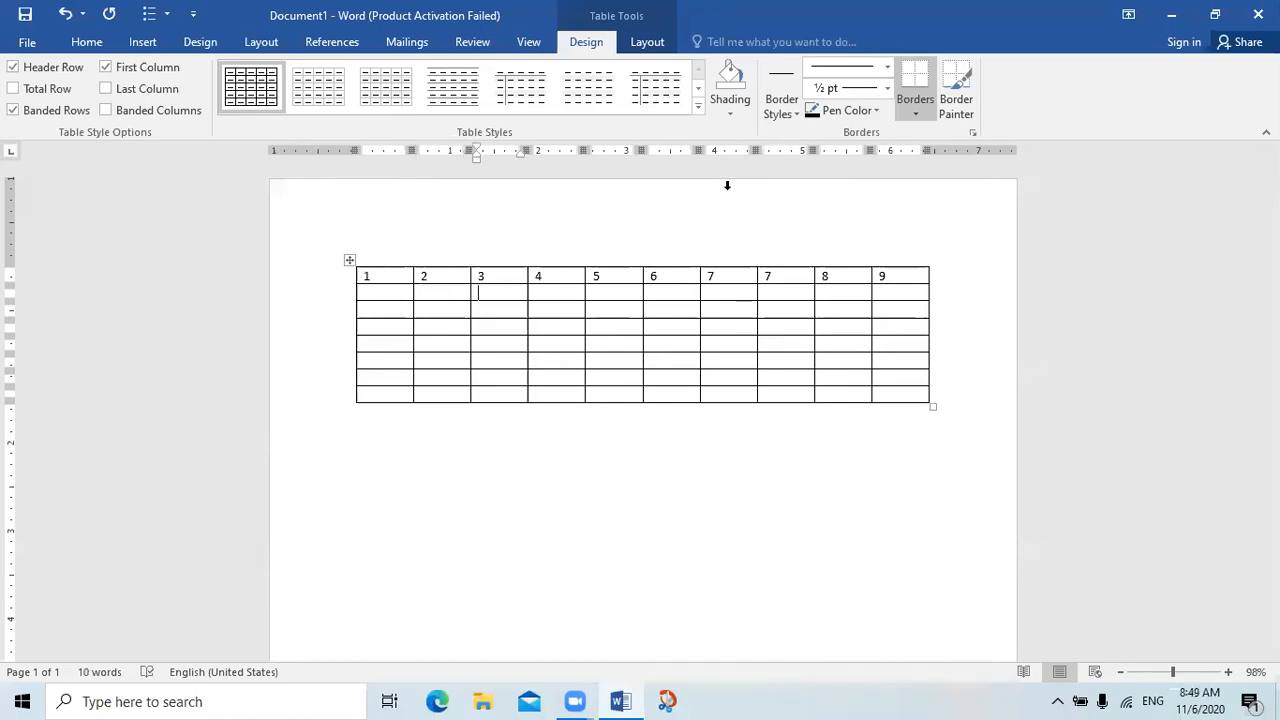
key(Tab)
key(Tab)
key(Tab)
key(Tab)
key(Tab)
key(Tab)
key(Tab)
key(Tab)
key(Tab)
key(Tab)
key(Tab)
key(Tab)
key(Tab)
key(Tab)
key(Tab)
key(Tab)
key(Tab)
key(Tab)
key(Tab)
key(Tab)
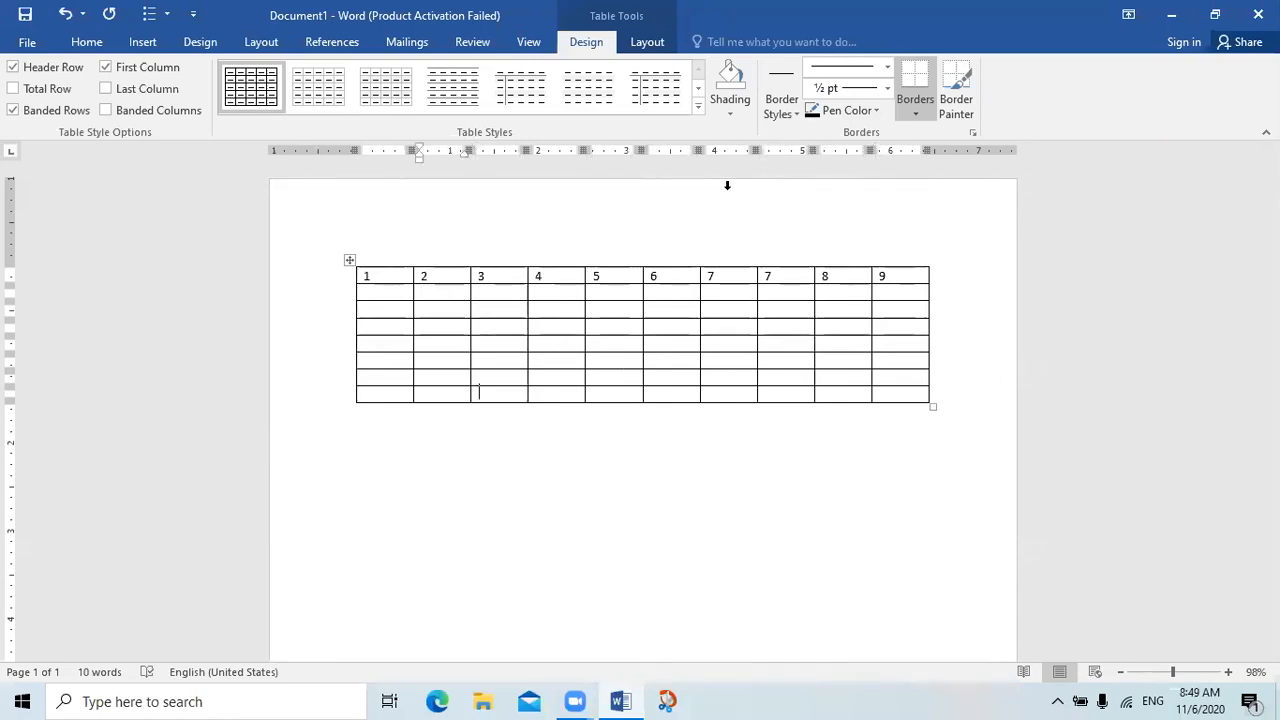
key(Tab)
key(Tab)
key(Tab)
key(Tab)
key(Tab)
key(Tab)
key(Tab)
key(Tab)
key(Tab)
key(Tab)
key(Tab)
key(Tab)
key(Tab)
key(Tab)
key(Tab)
key(Tab)
key(Tab)
key(Tab)
key(Tab)
key(Tab)
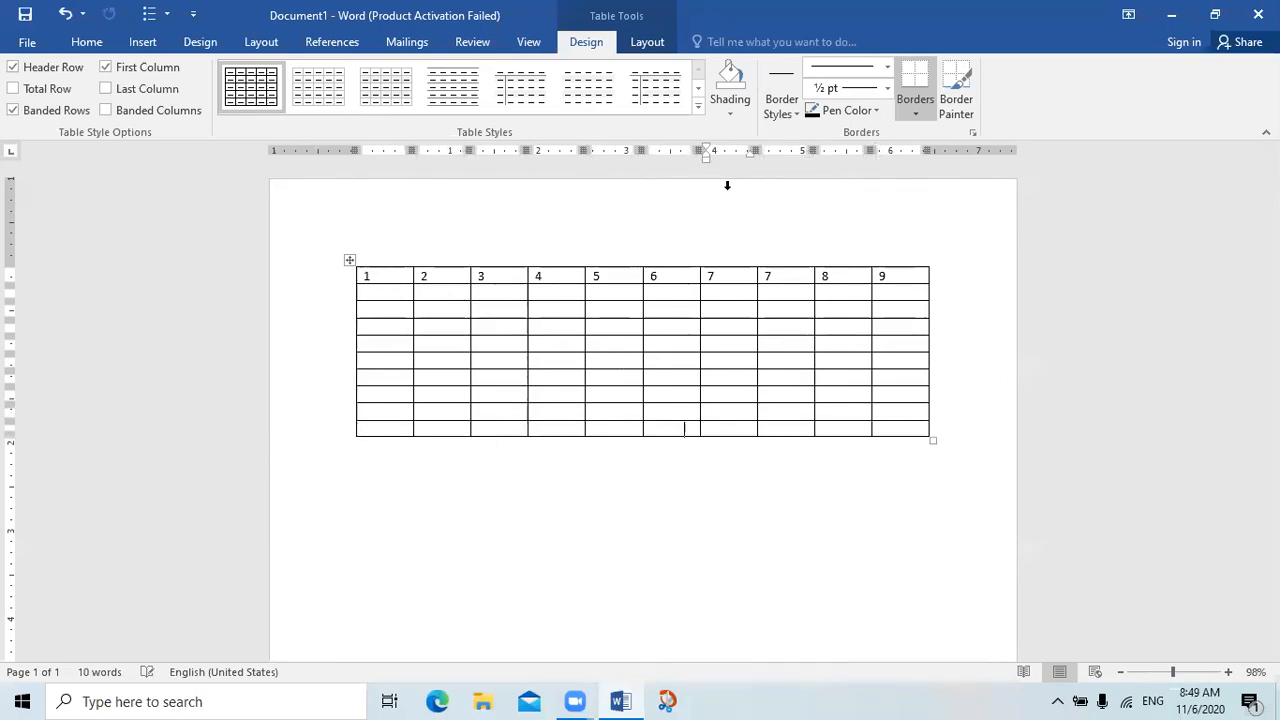
key(Tab)
key(Tab)
key(Tab)
key(Tab)
key(Tab)
key(Tab)
key(Tab)
key(Tab)
key(Tab)
key(Tab)
key(Tab)
key(Tab)
key(Tab)
key(Tab)
key(Tab)
key(Tab)
key(Tab)
key(Tab)
key(Tab)
key(Tab)
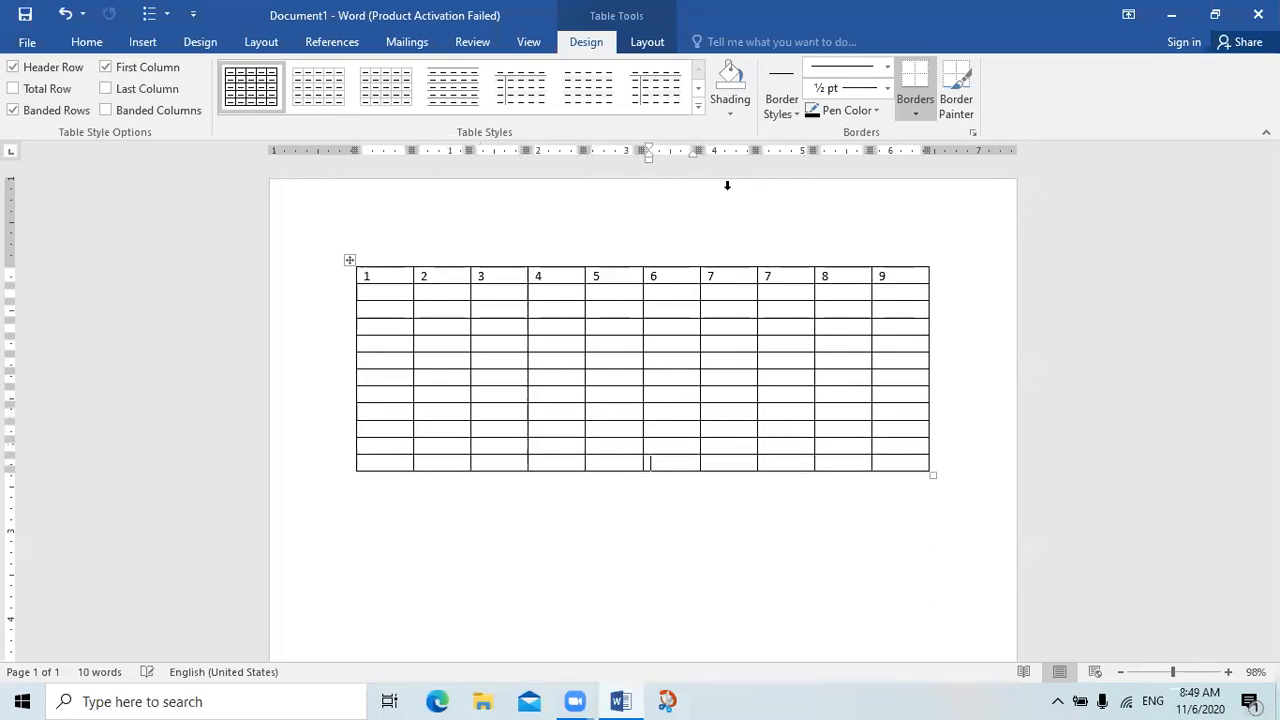
key(Tab)
key(Tab)
key(Tab)
key(Tab)
key(Tab)
key(Tab)
key(Tab)
key(Tab)
key(Tab)
key(Tab)
key(Tab)
key(Tab)
key(Tab)
key(Tab)
key(Tab)
key(Tab)
key(Tab)
key(Tab)
key(Tab)
key(Tab)
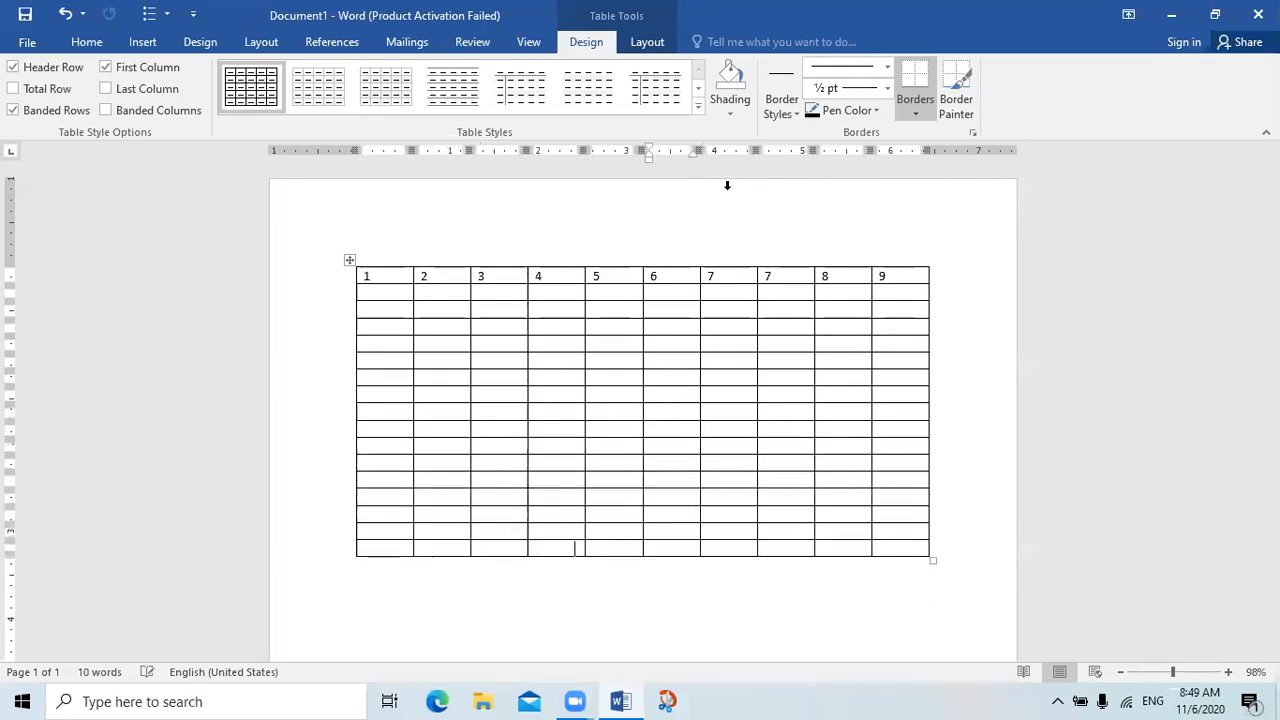
key(Tab)
key(Tab)
key(Tab)
key(Tab)
key(Tab)
key(Tab)
key(Tab)
key(Tab)
key(Tab)
key(Tab)
key(Tab)
key(Tab)
key(Tab)
key(Tab)
key(Tab)
key(Tab)
key(Tab)
key(Tab)
key(Tab)
key(Tab)
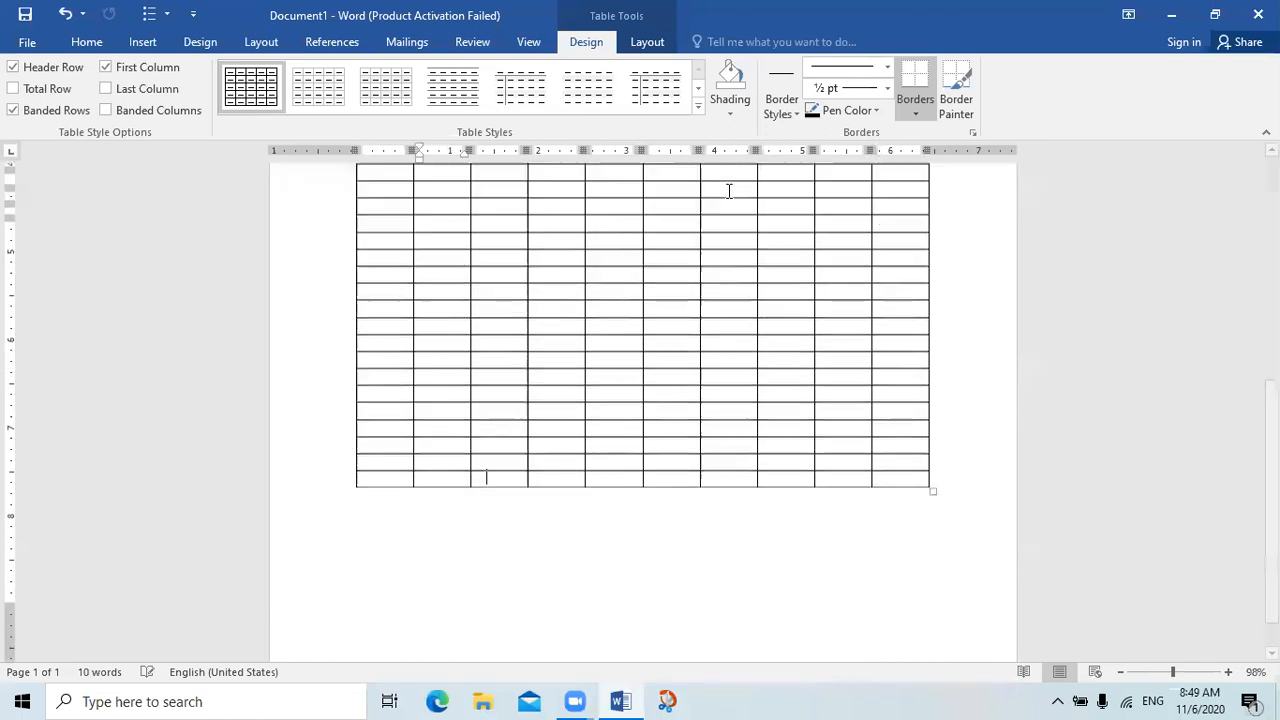
key(Tab)
key(Tab)
key(Tab)
key(Tab)
key(Tab)
key(Tab)
key(Tab)
key(Tab)
key(Tab)
key(Tab)
key(Tab)
key(Tab)
key(Tab)
key(Tab)
key(Tab)
key(Tab)
key(Tab)
key(Tab)
key(Tab)
key(Tab)
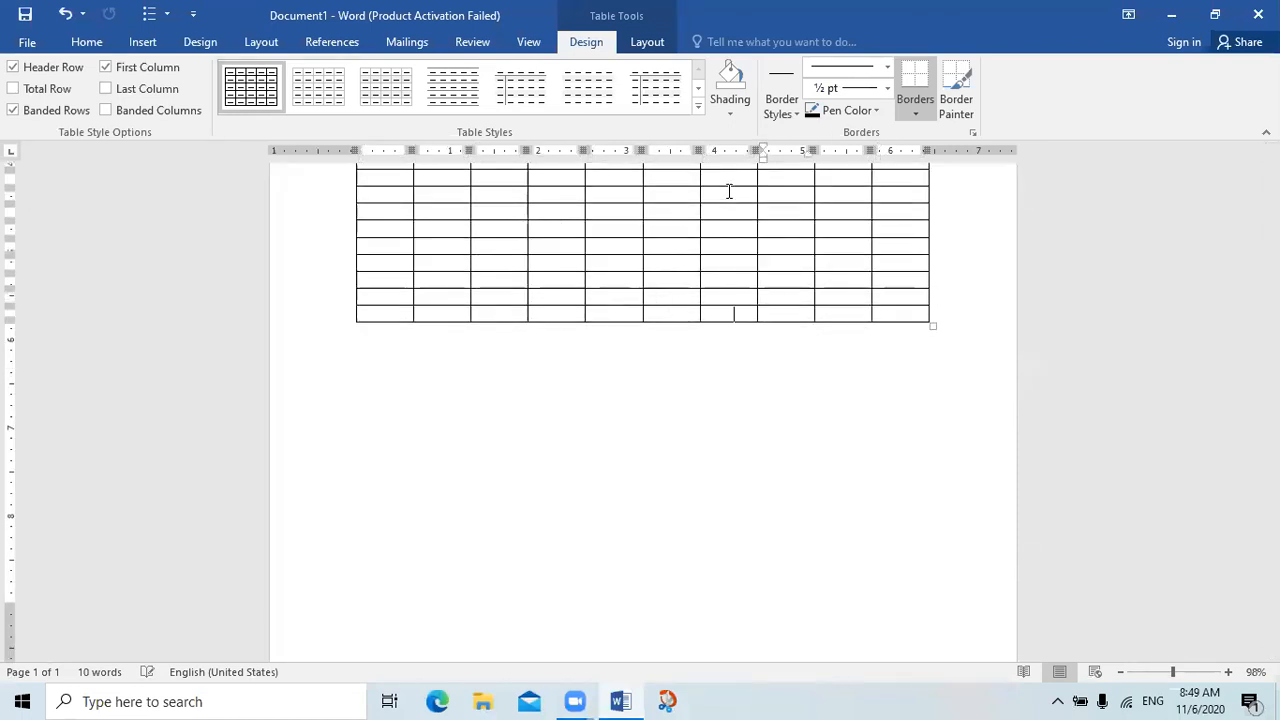
key(Tab)
key(Tab)
key(Tab)
key(Tab)
key(Tab)
key(Tab)
key(Tab)
key(Tab)
key(Tab)
key(Tab)
key(Tab)
key(Tab)
key(Tab)
key(Tab)
key(Tab)
key(Tab)
key(Tab)
key(Tab)
key(Tab)
key(Tab)
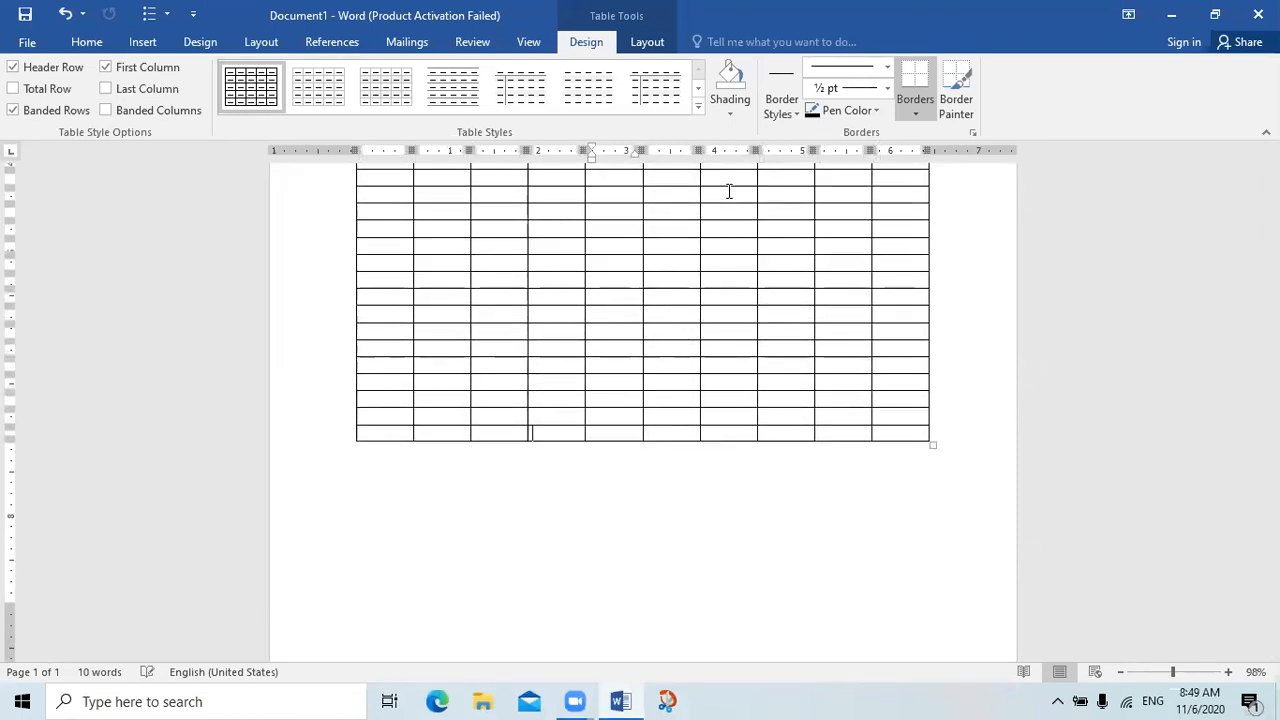
key(Tab)
key(Tab)
key(Tab)
key(Tab)
key(Tab)
key(Tab)
key(Tab)
key(Tab)
key(Tab)
key(Tab)
key(Tab)
key(Tab)
key(Tab)
key(Tab)
key(Tab)
key(Tab)
key(Tab)
key(Tab)
key(Tab)
key(Tab)
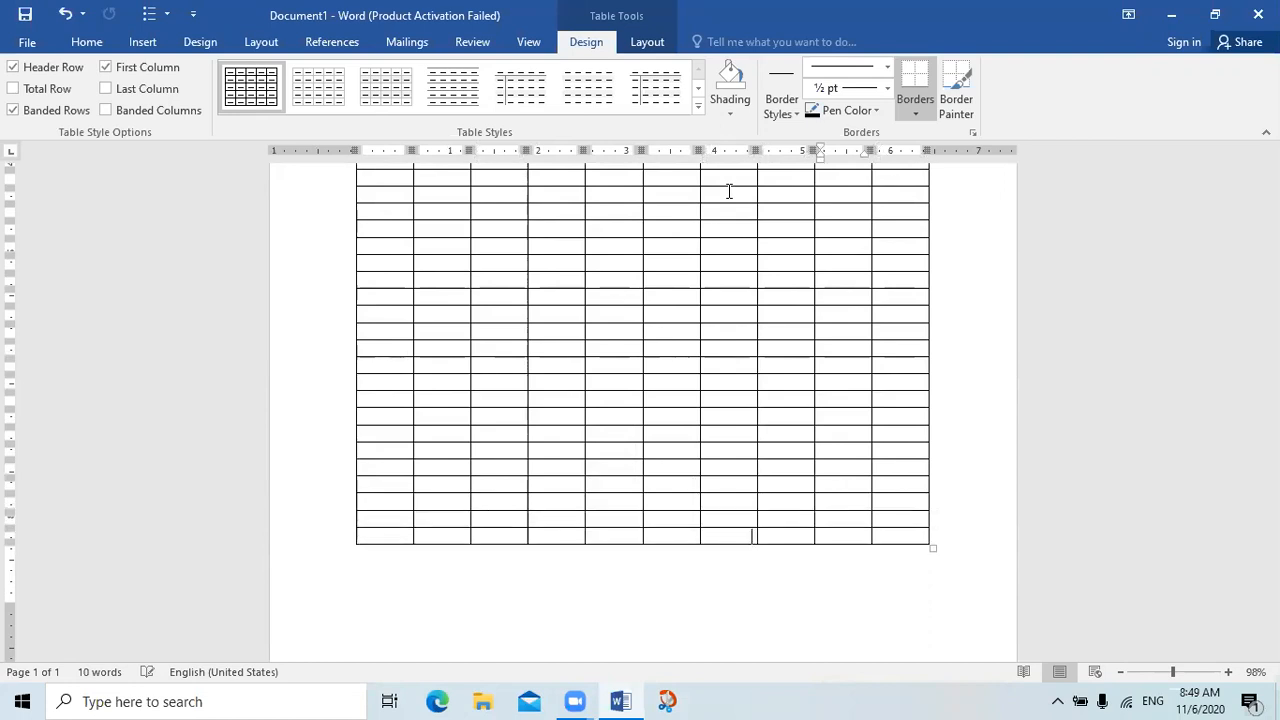
key(Tab)
key(Tab)
key(Tab)
key(Tab)
key(Tab)
key(Tab)
key(Tab)
key(Tab)
key(Tab)
key(Tab)
key(Tab)
key(Tab)
key(Tab)
key(Tab)
key(Tab)
key(Tab)
key(Tab)
key(Tab)
key(Tab)
key(Tab)
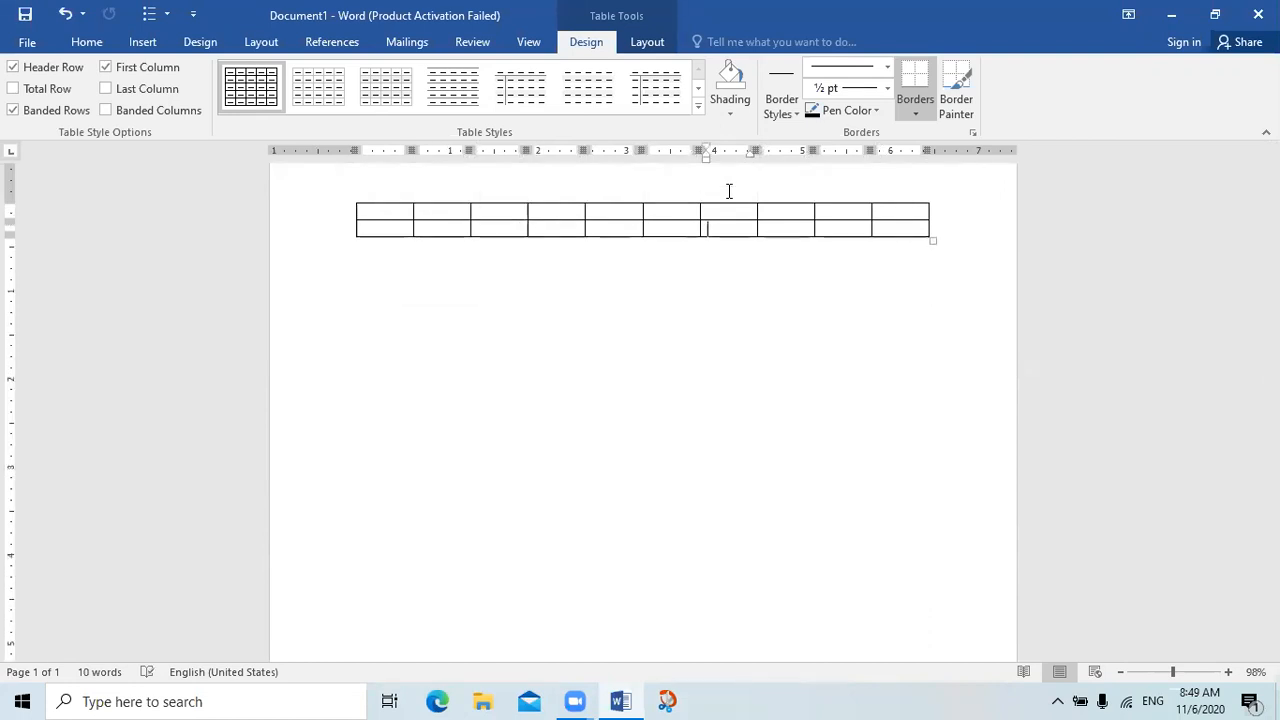
key(Tab)
key(Tab)
key(Tab)
key(Tab)
key(Tab)
key(Tab)
key(Tab)
key(Tab)
key(Tab)
key(Tab)
key(Tab)
key(Tab)
key(Tab)
key(Tab)
key(Tab)
key(Tab)
key(Tab)
key(Tab)
key(Tab)
key(Tab)
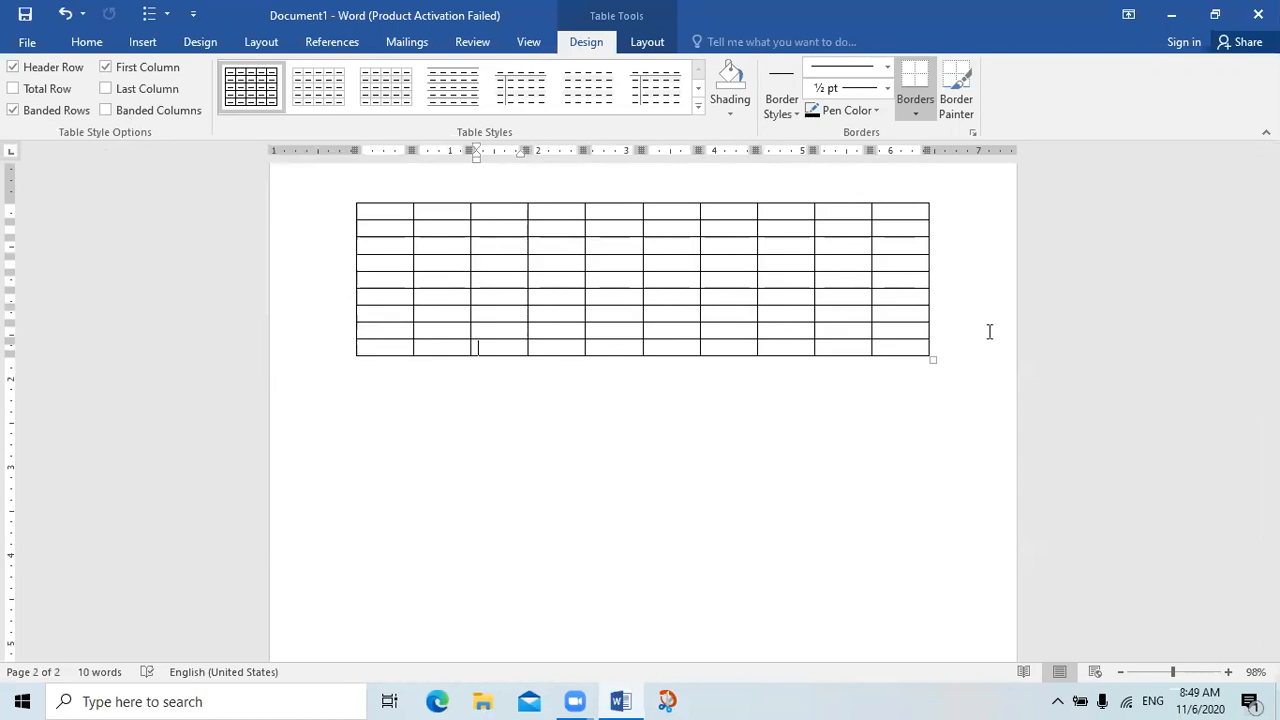
Collapse the ribbon and set only the numbered table's first row to repeat as header row at the top of each page
click(1266, 132)
click(1269, 132)
click(1269, 132)
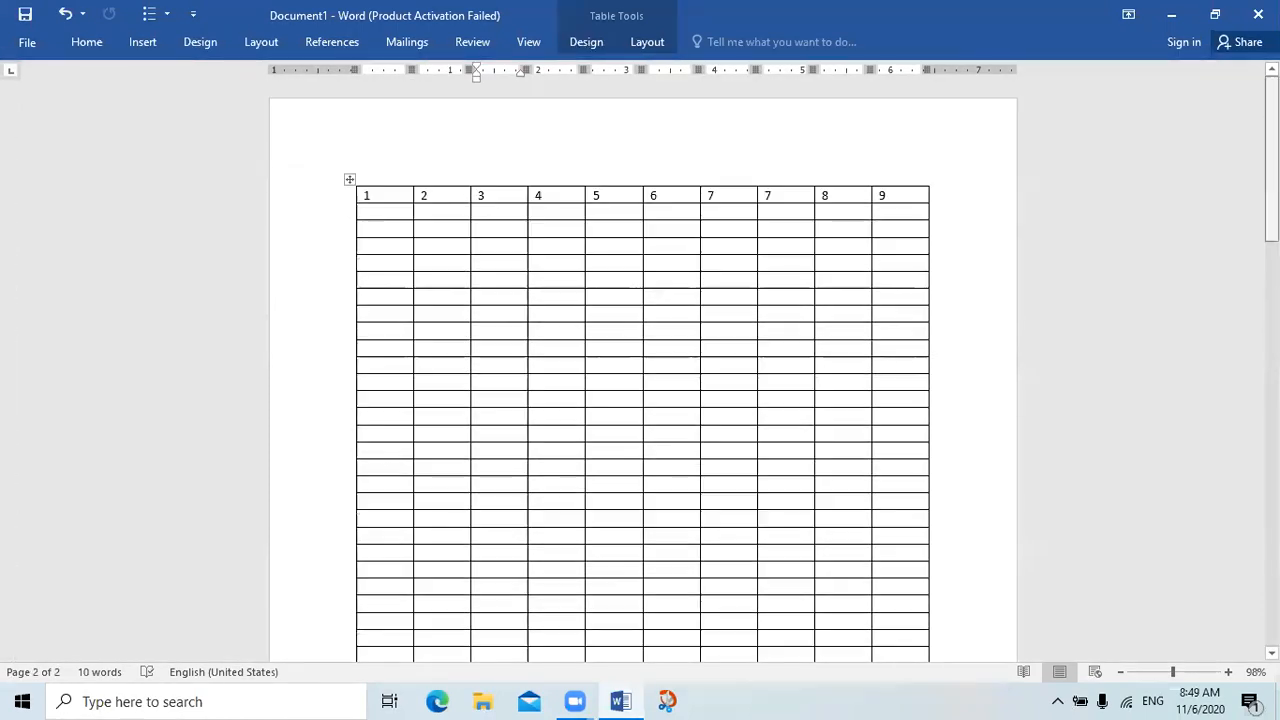
click(372, 197)
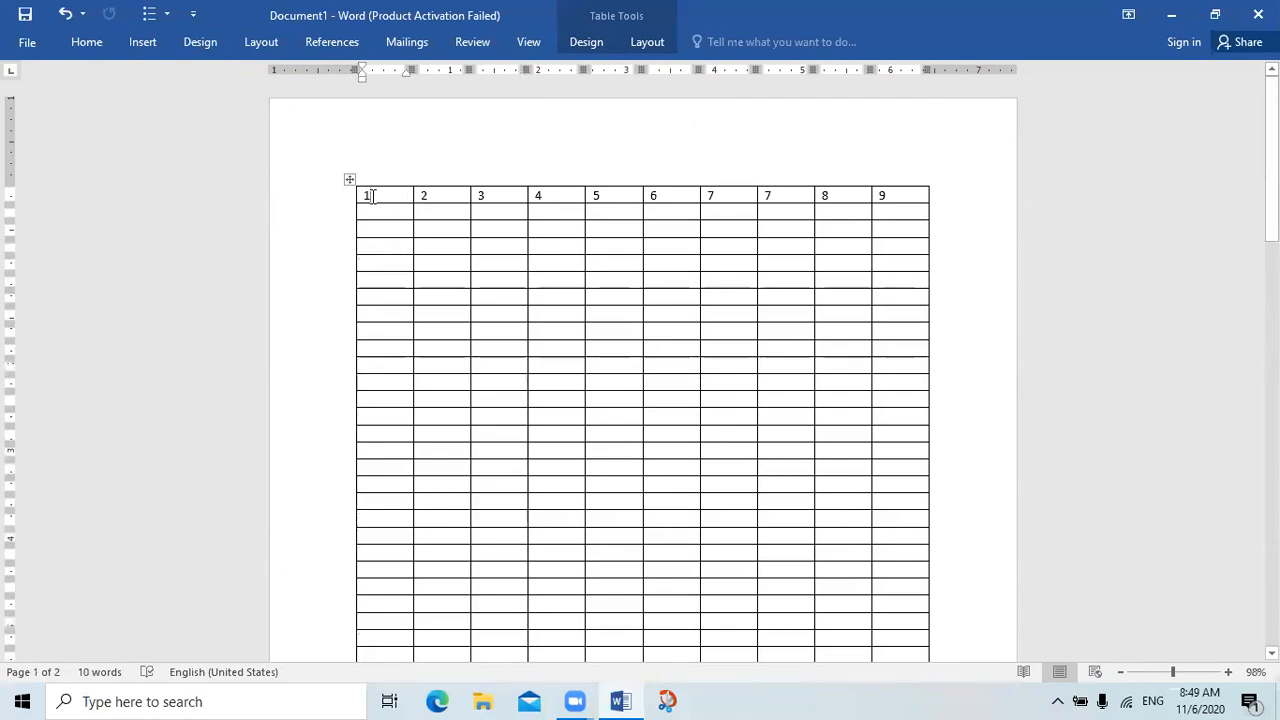
right_click(371, 197)
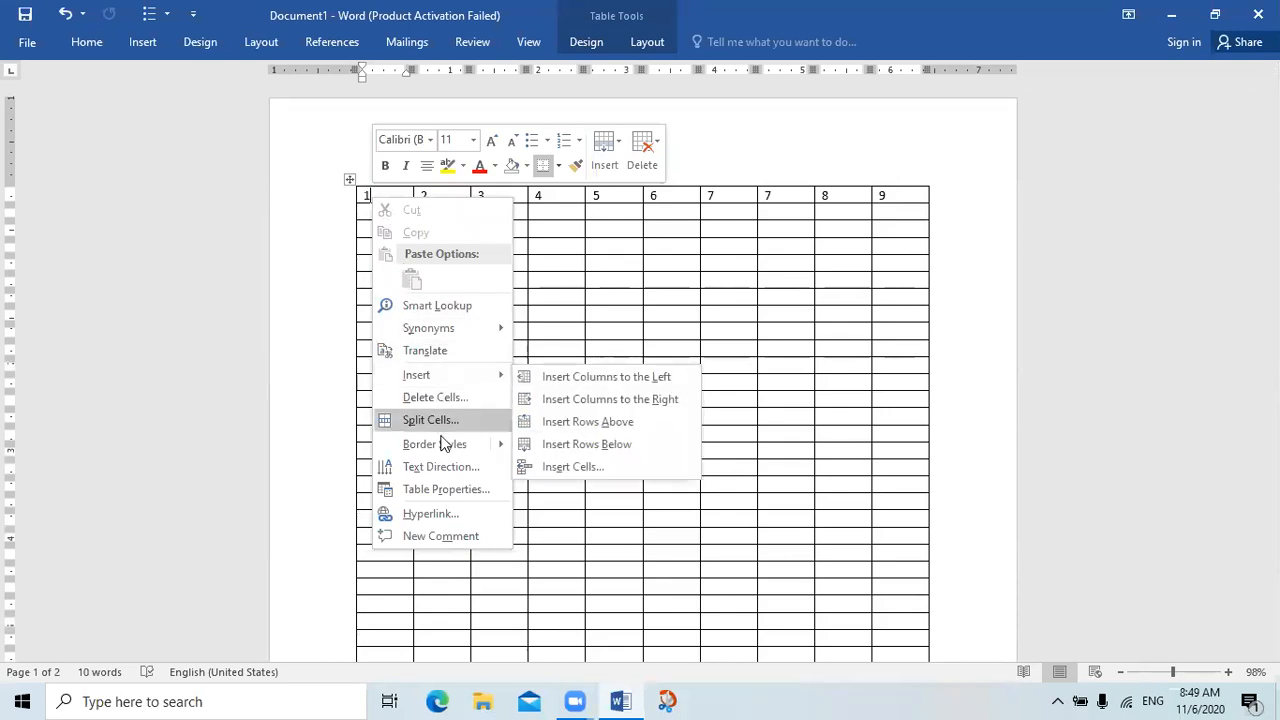
click(446, 488)
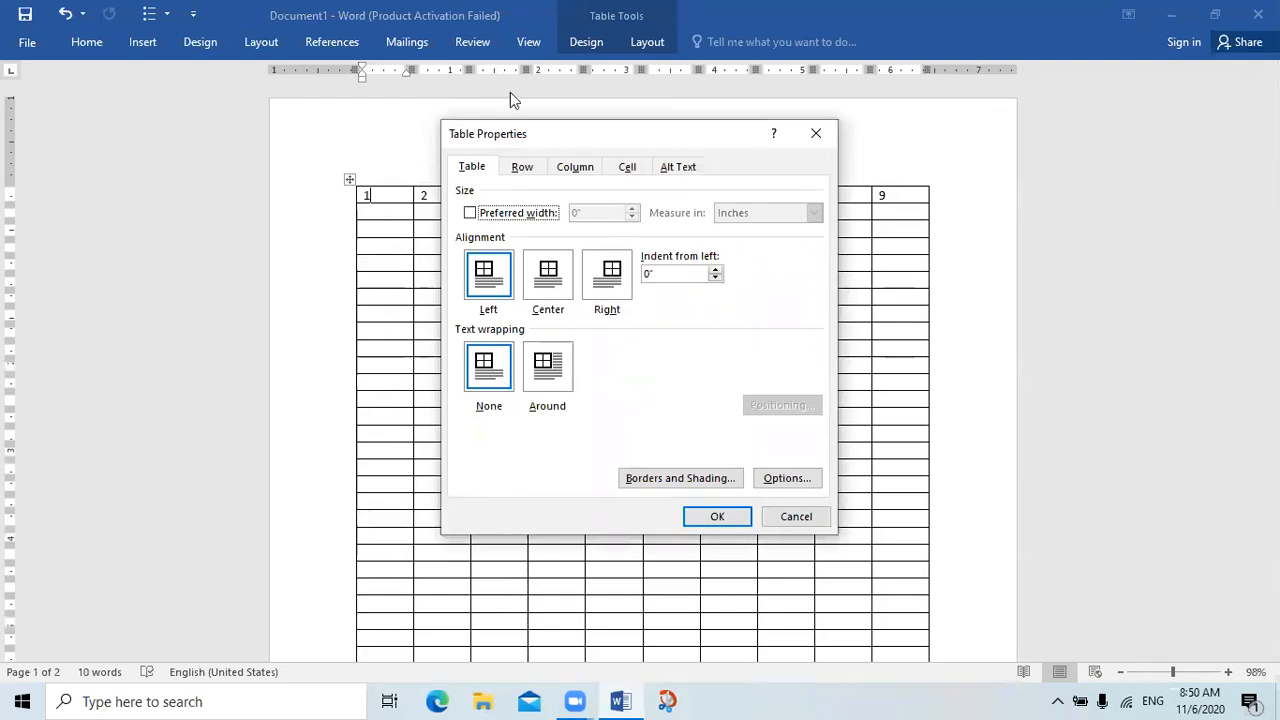
click(522, 168)
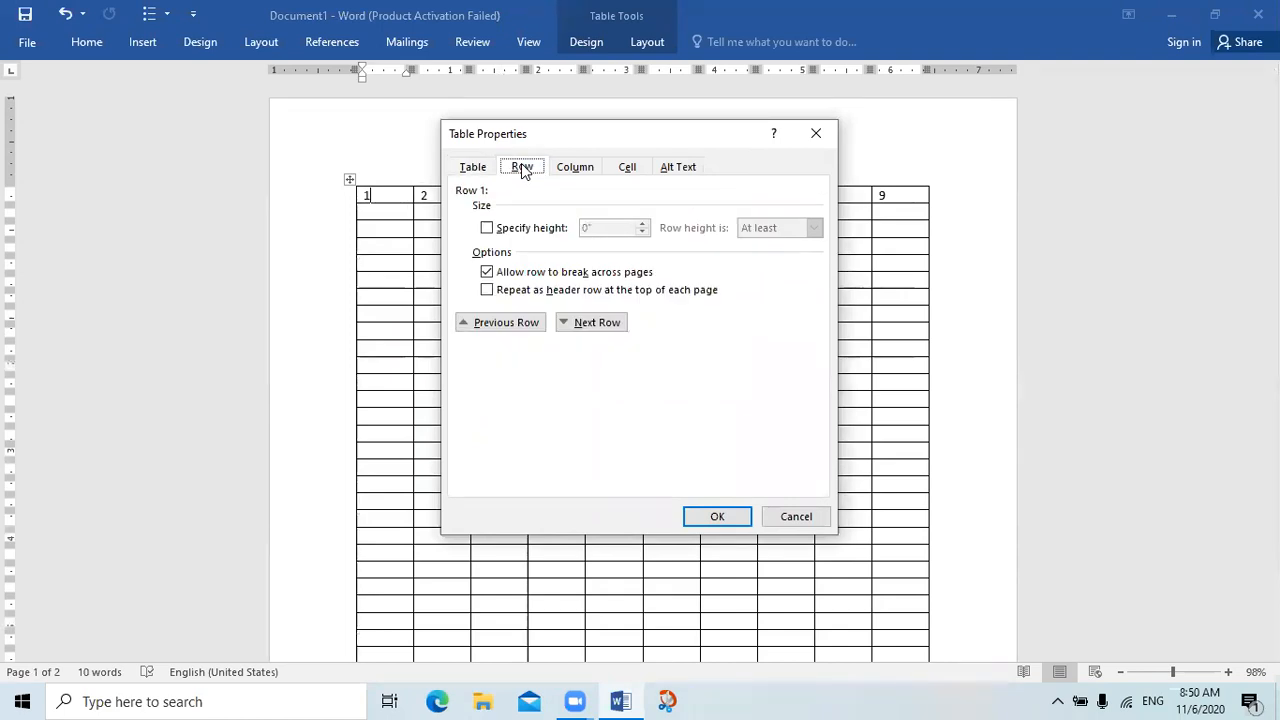
click(489, 293)
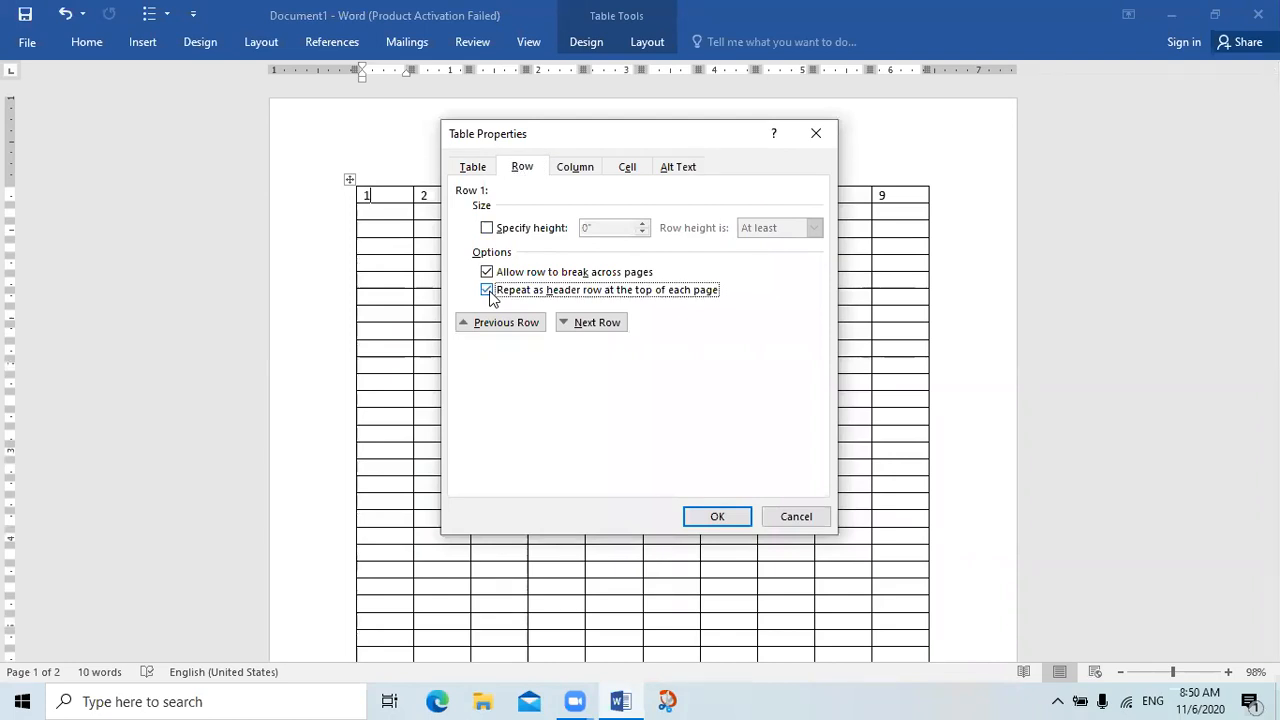
click(716, 518)
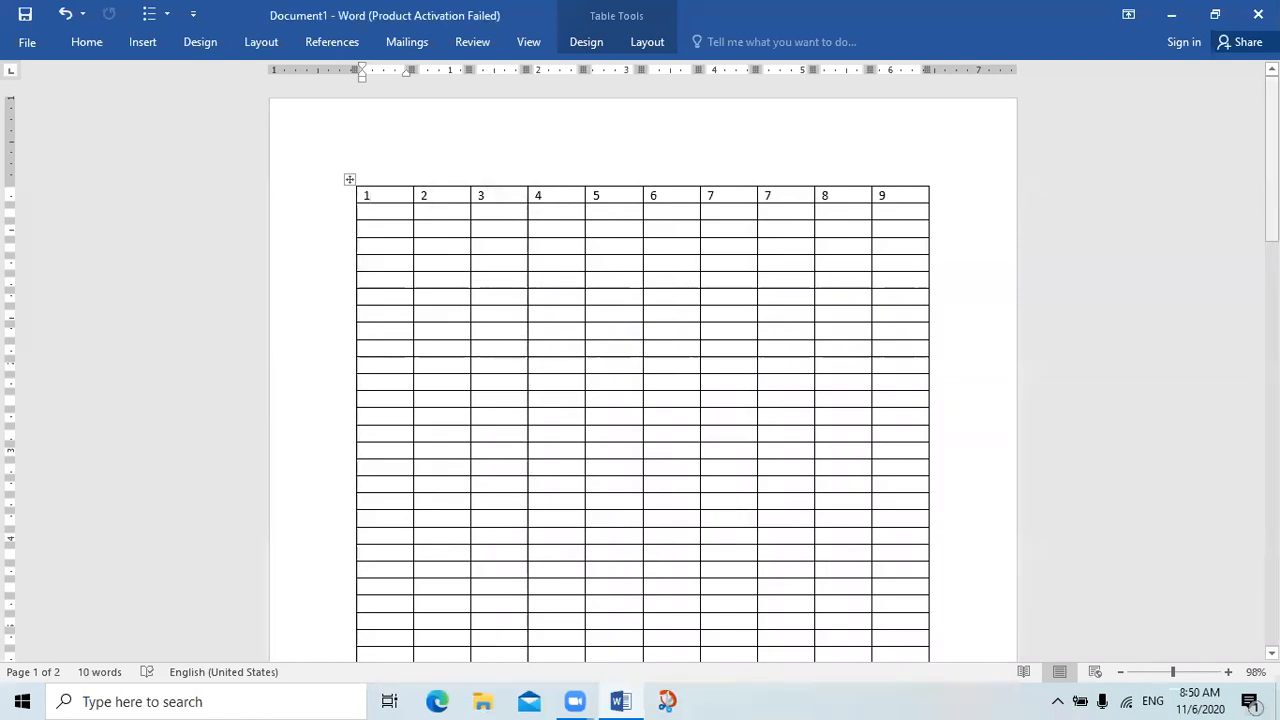
drag(1272, 141, 1272, 352)
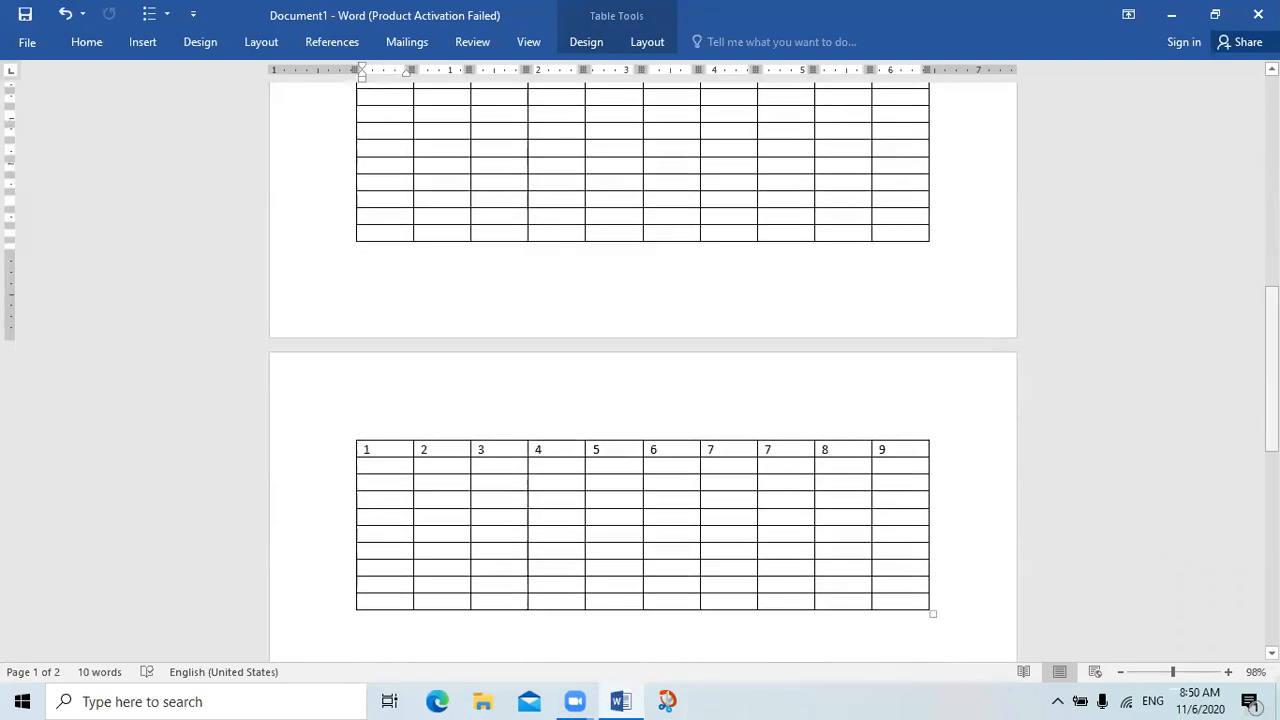
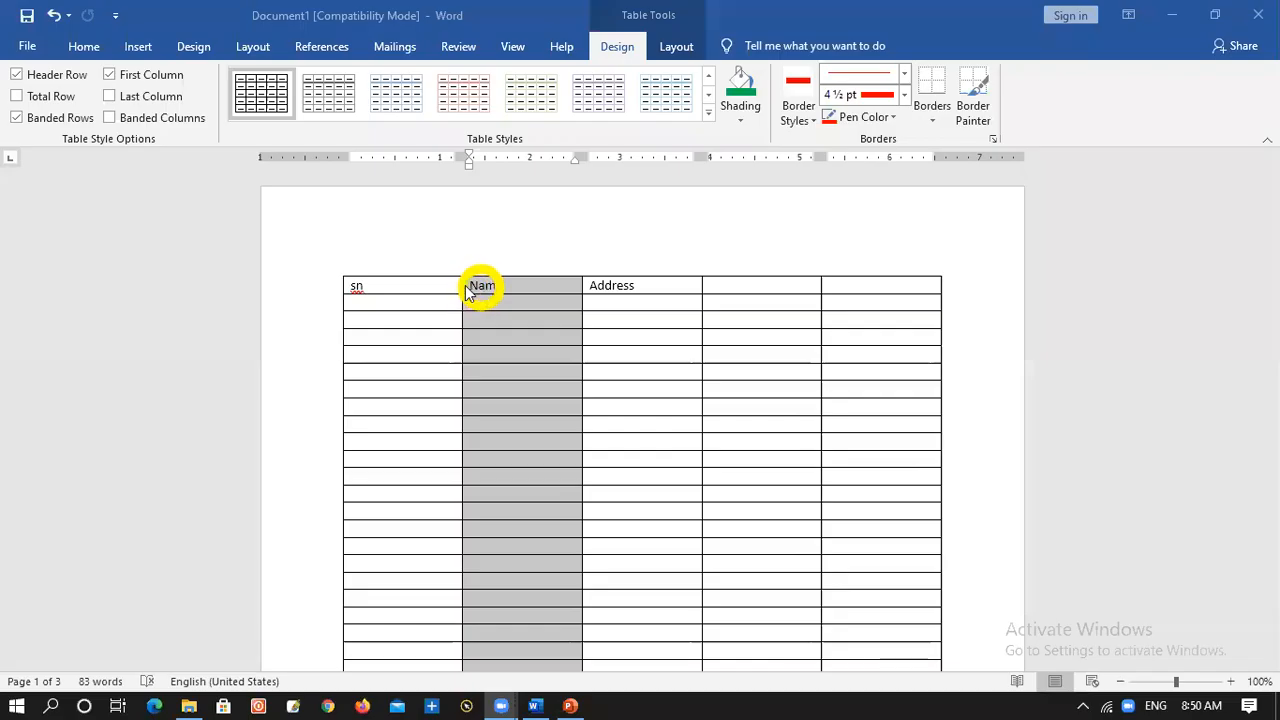
Set the vertical cell alignment of the sn, Name and Address header cells to Center
click(362, 288)
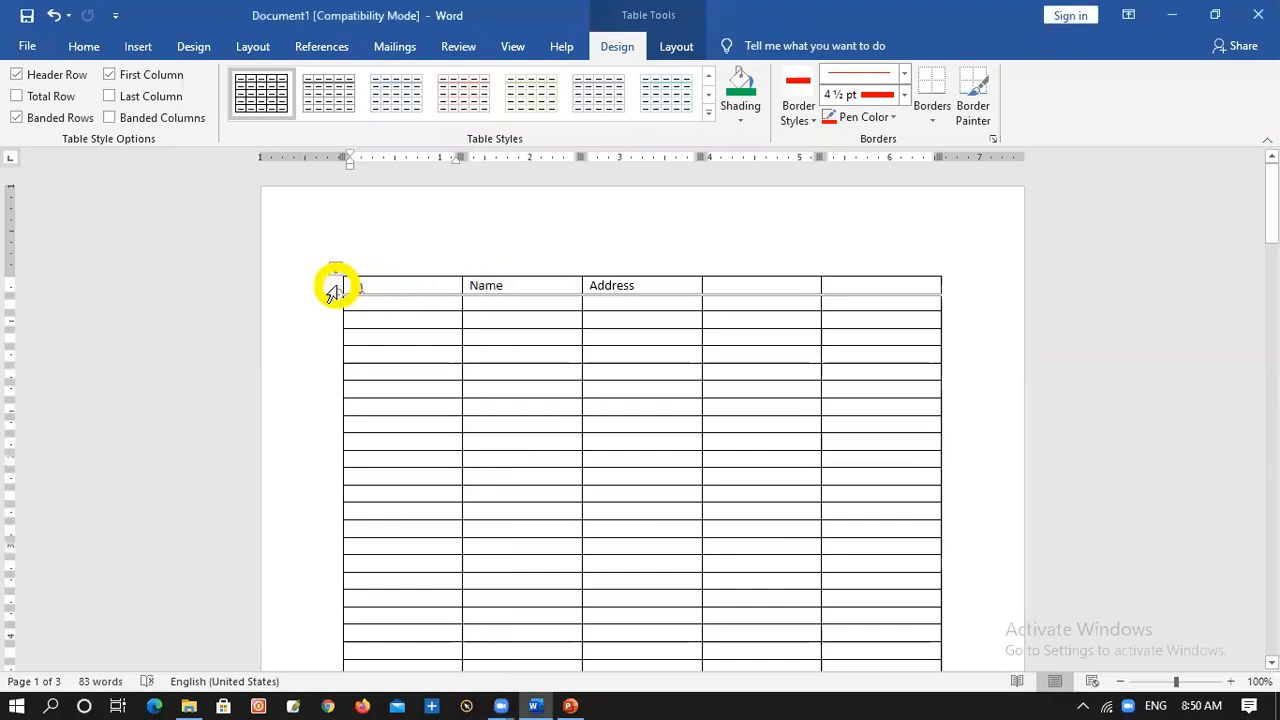
drag(343, 283, 692, 291)
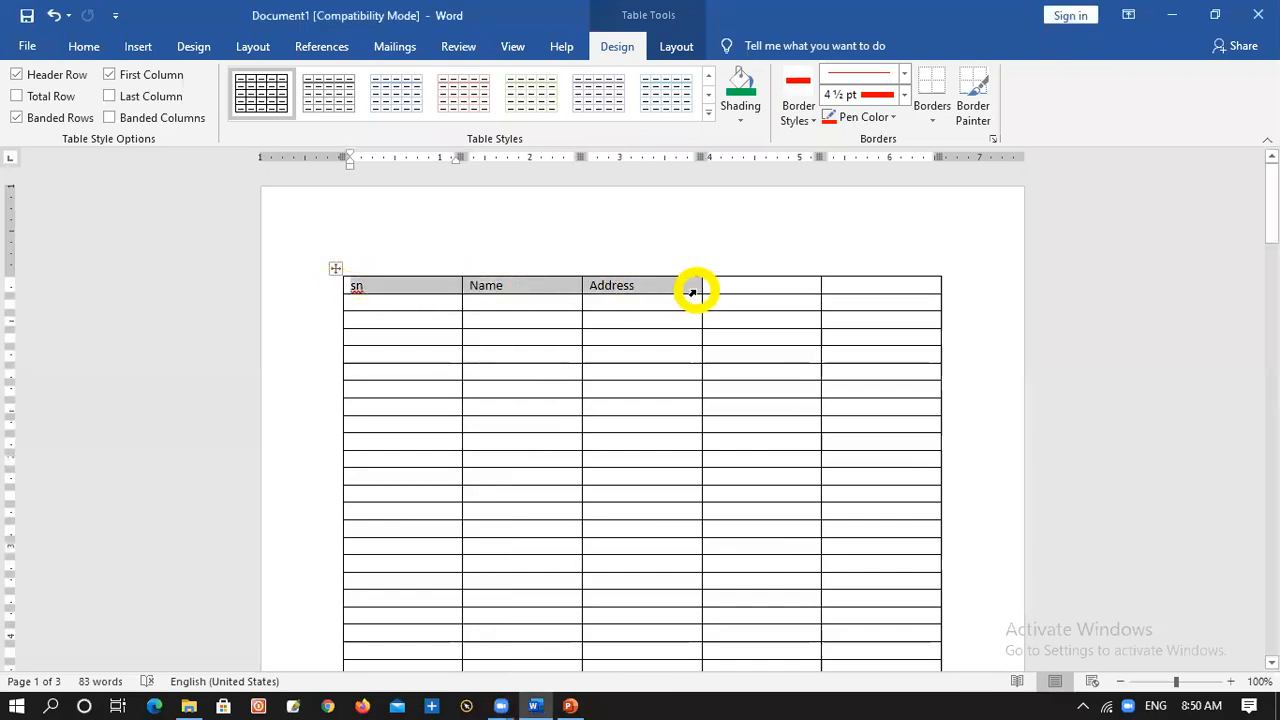
right_click(744, 514)
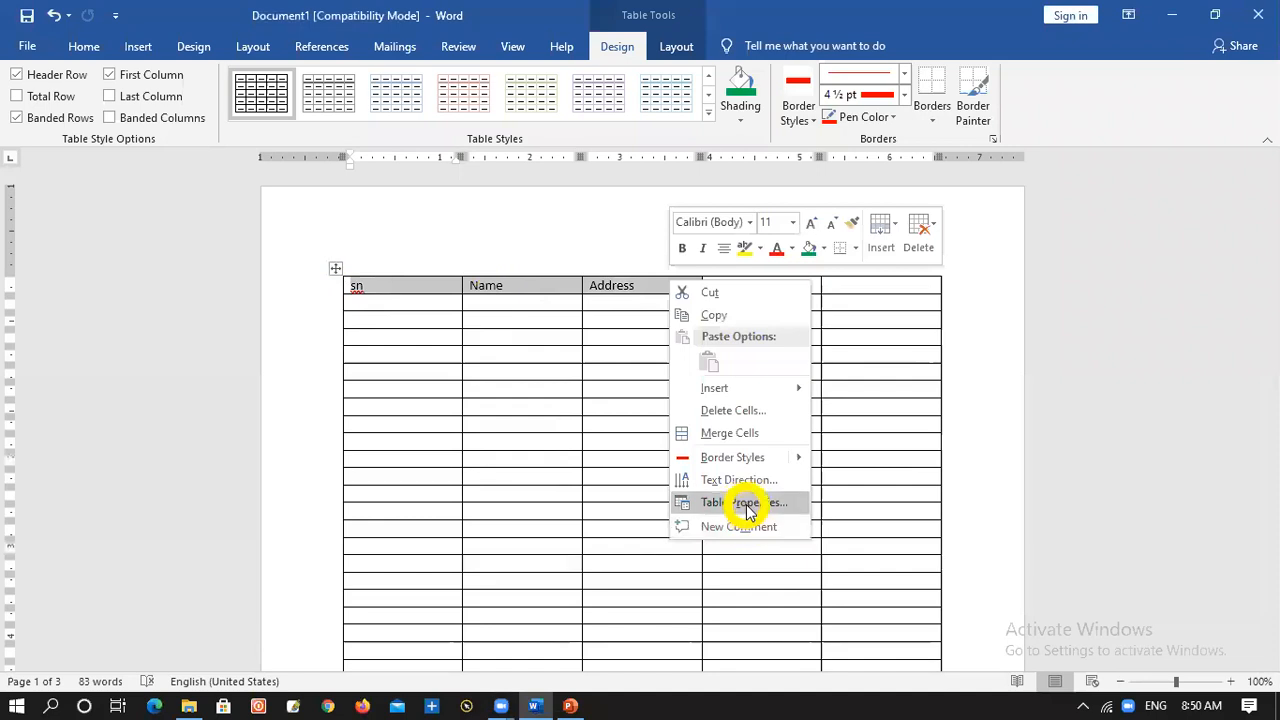
click(740, 506)
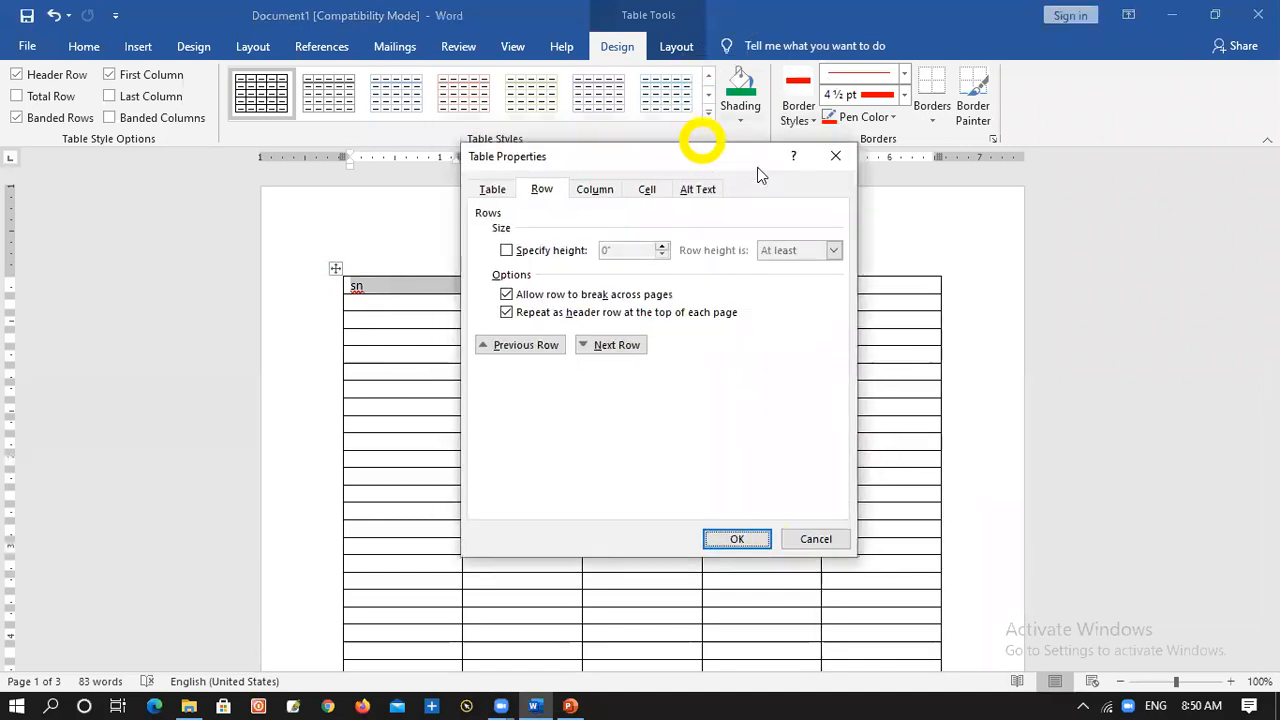
drag(700, 137, 887, 239)
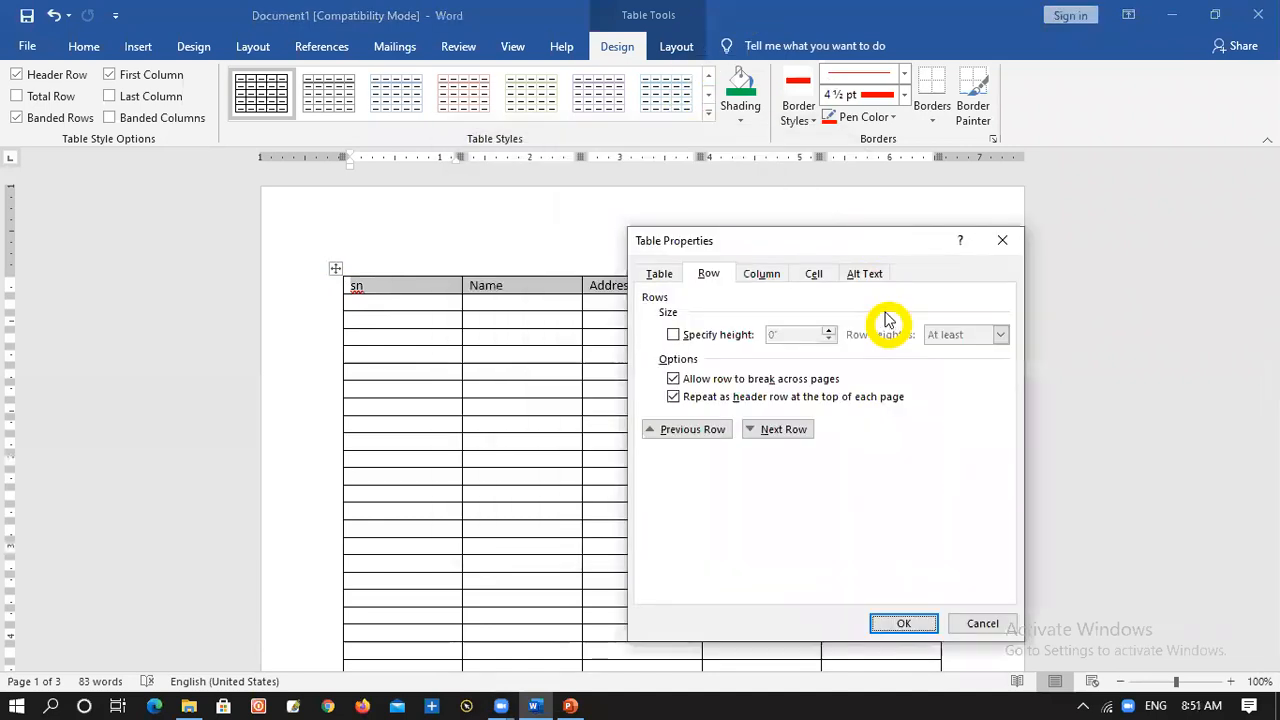
click(818, 279)
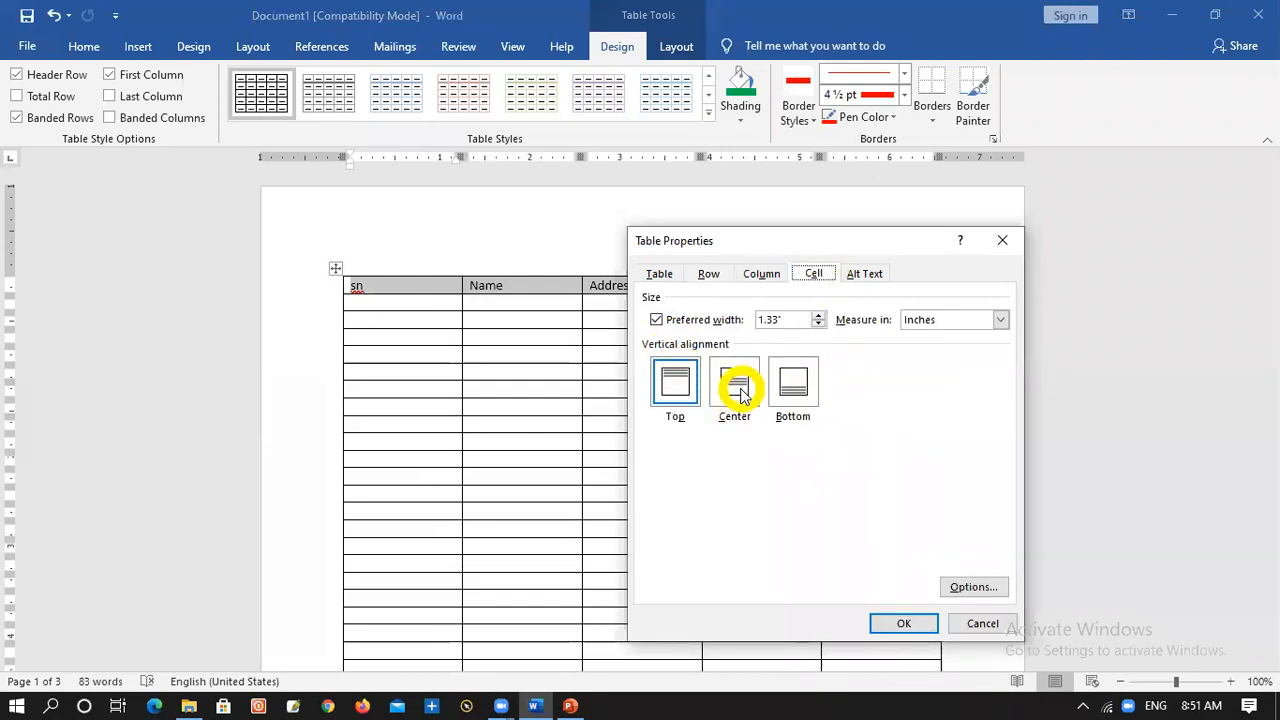
click(903, 622)
scroll(913, 572, down, 3)
scroll(914, 574, down, 5)
scroll(918, 620, up, 5)
scroll(397, 300, up, 3)
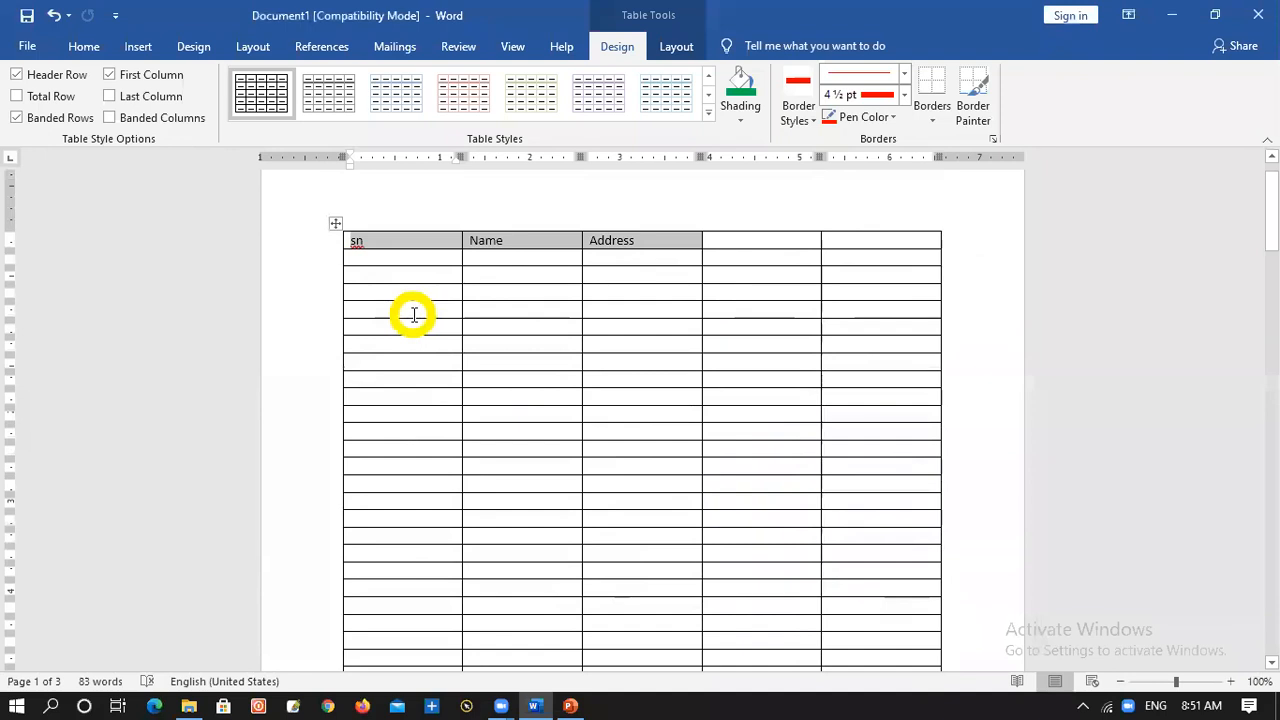
Split the table above its fifth row and enlarge the upper four-row table so its rows are taller
click(412, 316)
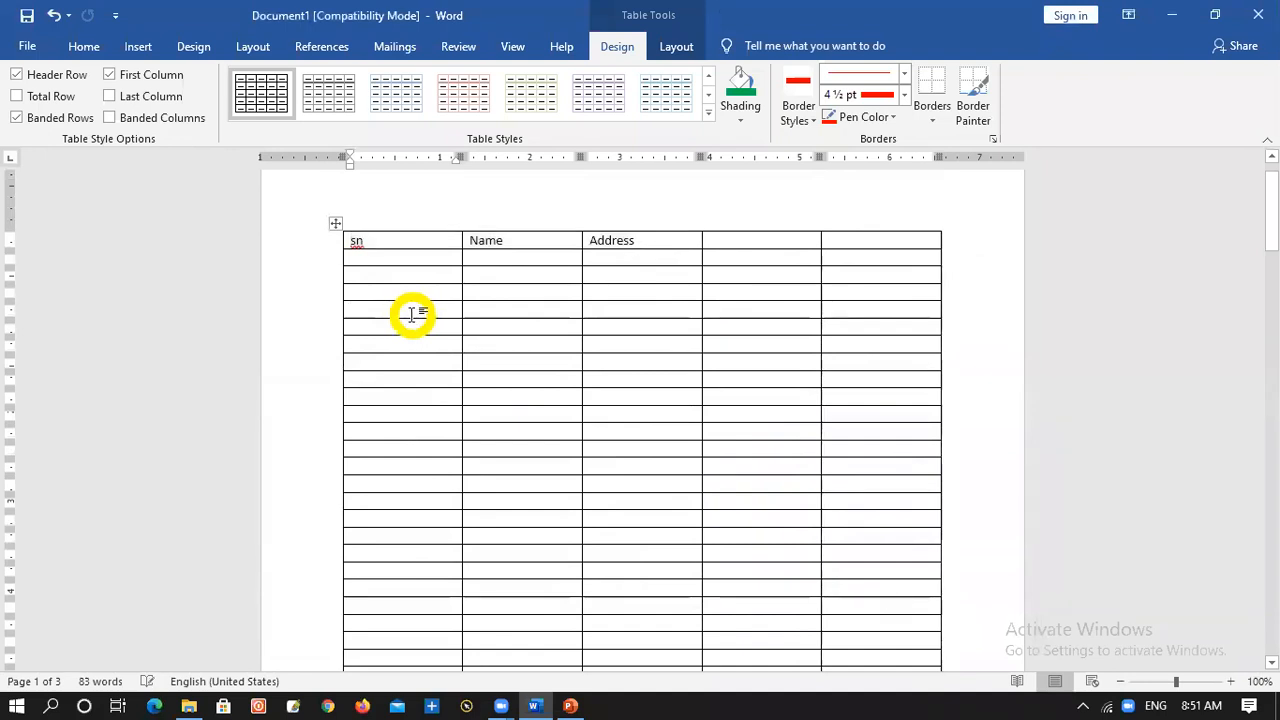
key(ctrl+shift+Return)
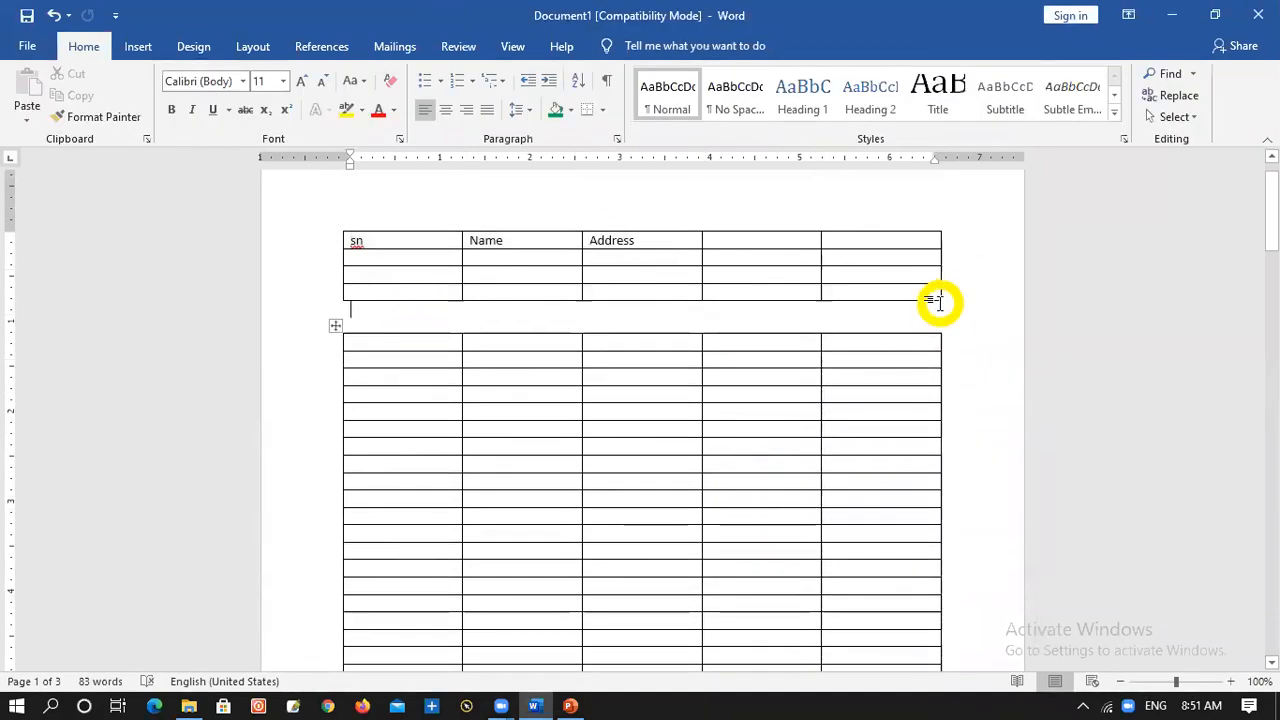
drag(940, 300, 929, 423)
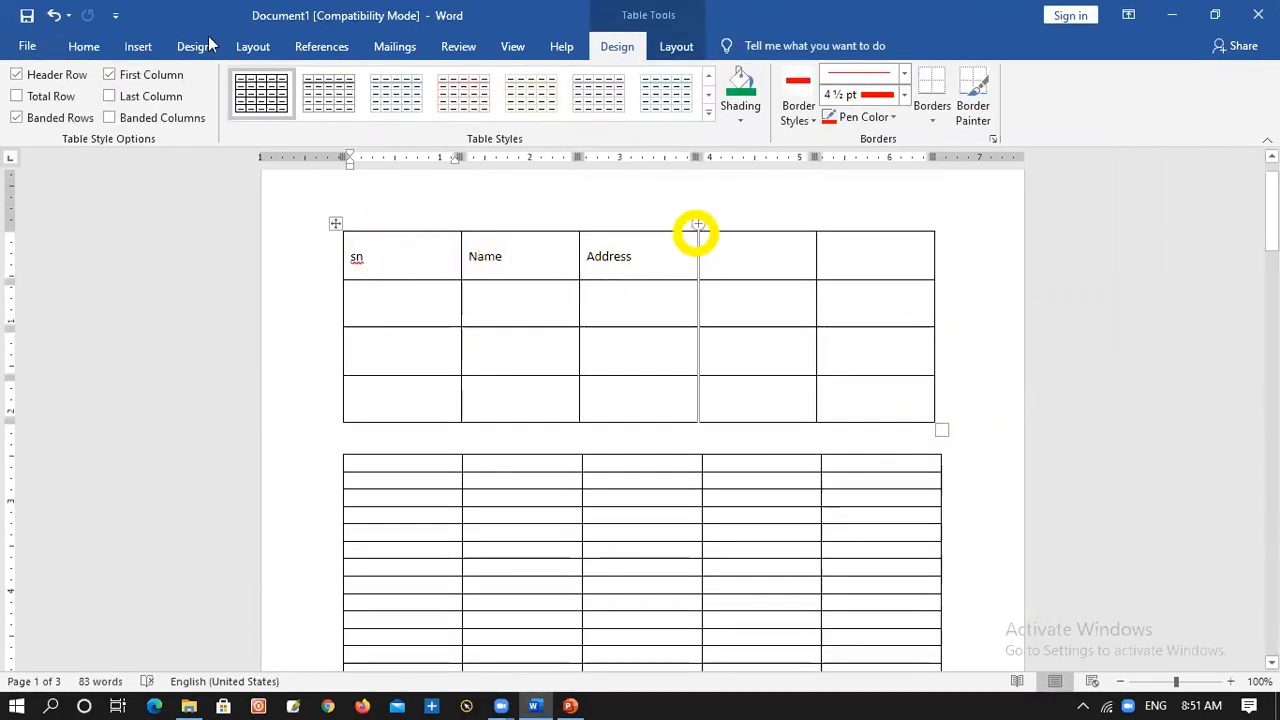
Try centering the sn cell's text and the whole upper table horizontally
click(84, 46)
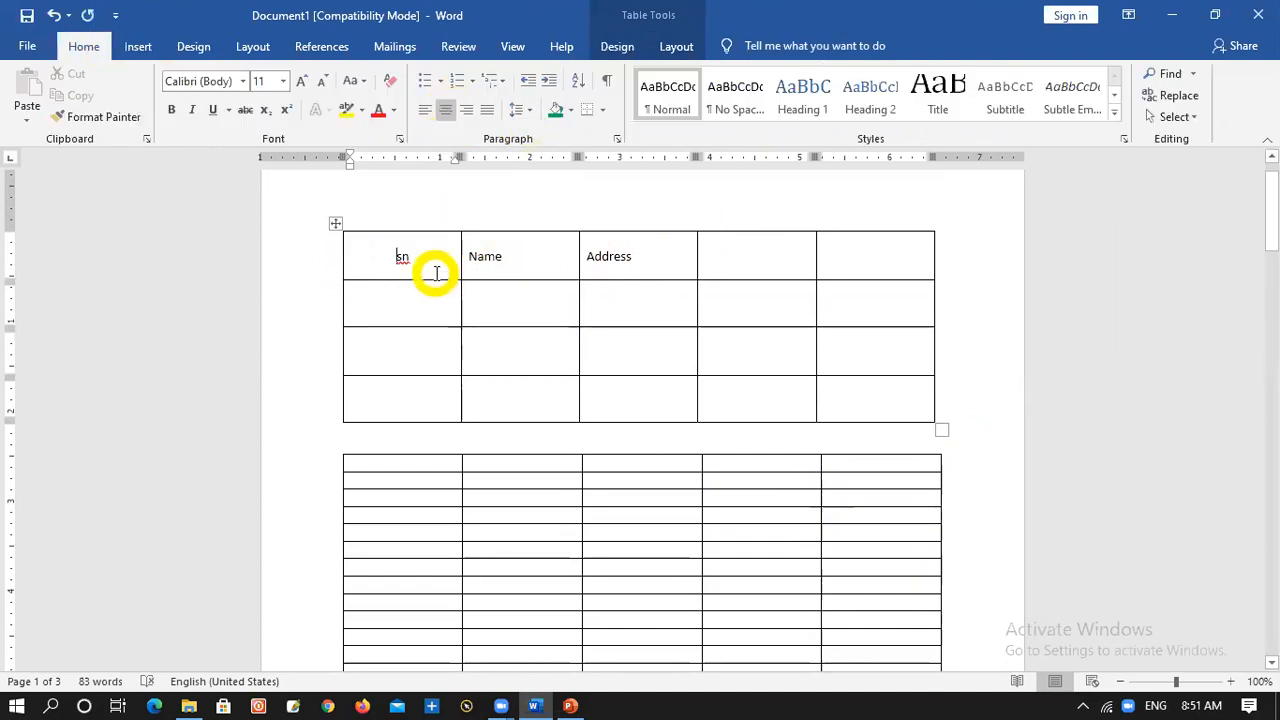
key(ctrl+z)
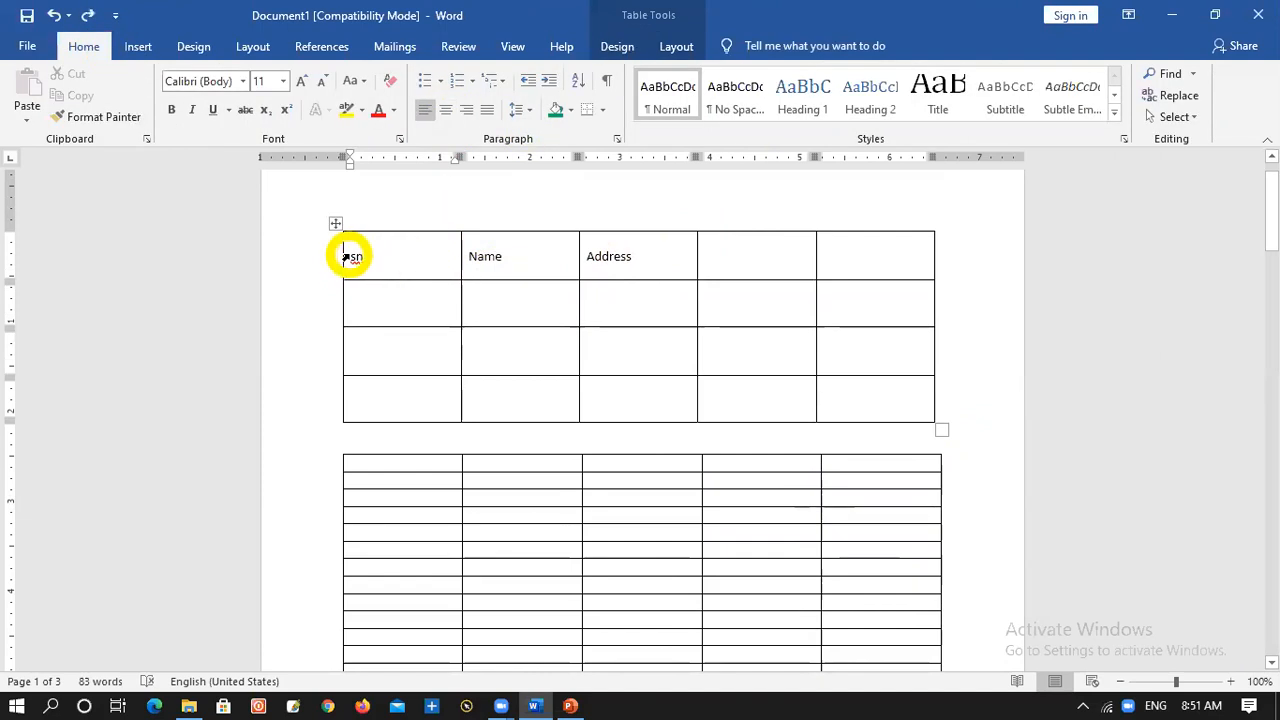
click(349, 254)
click(331, 227)
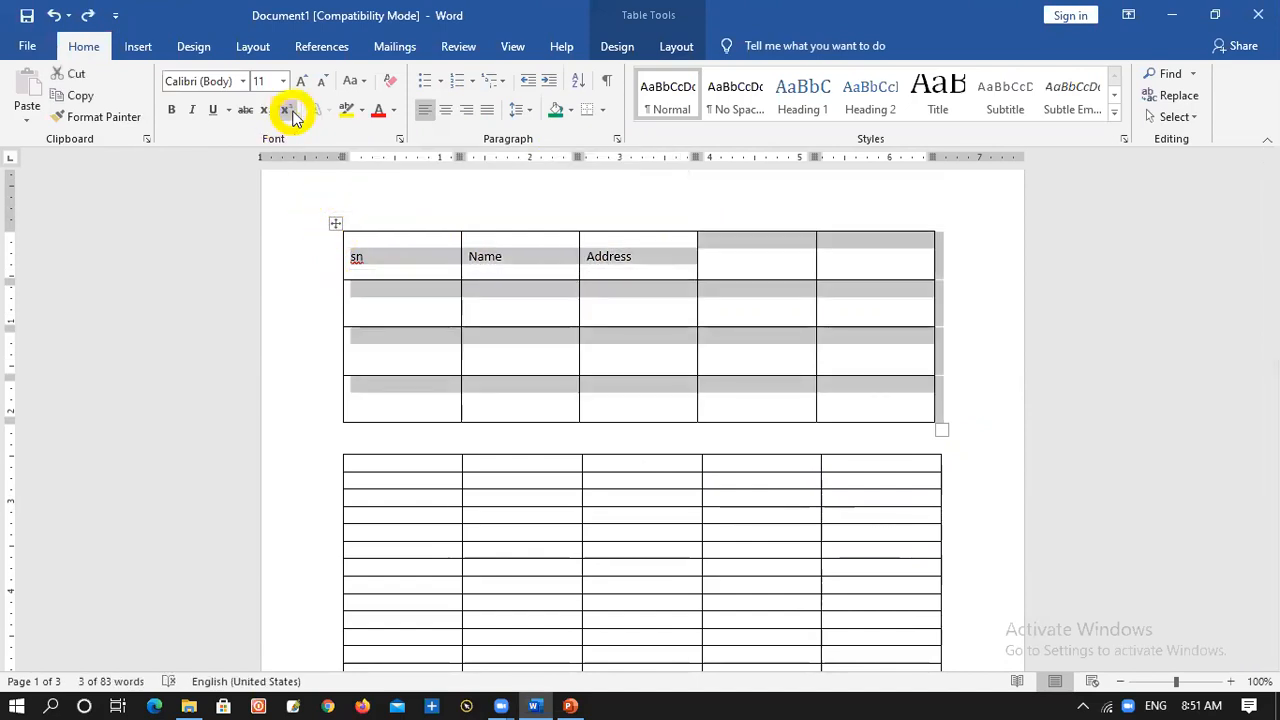
click(447, 118)
click(674, 344)
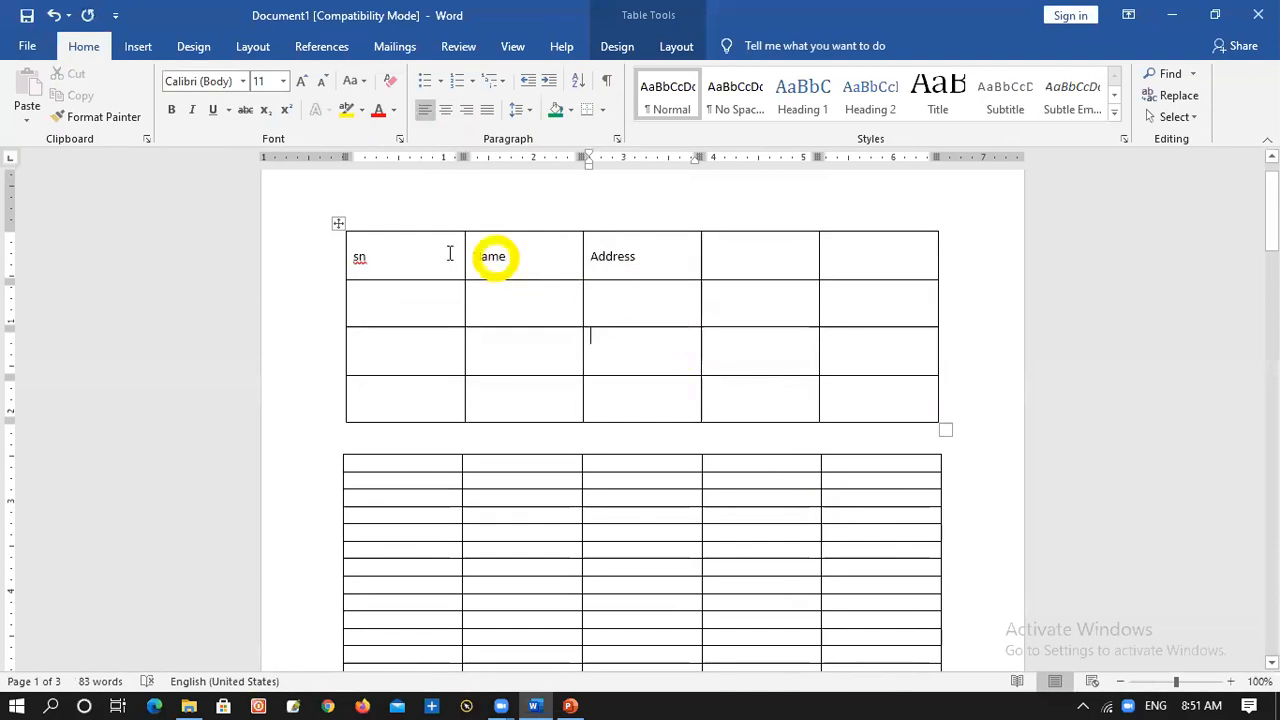
click(338, 224)
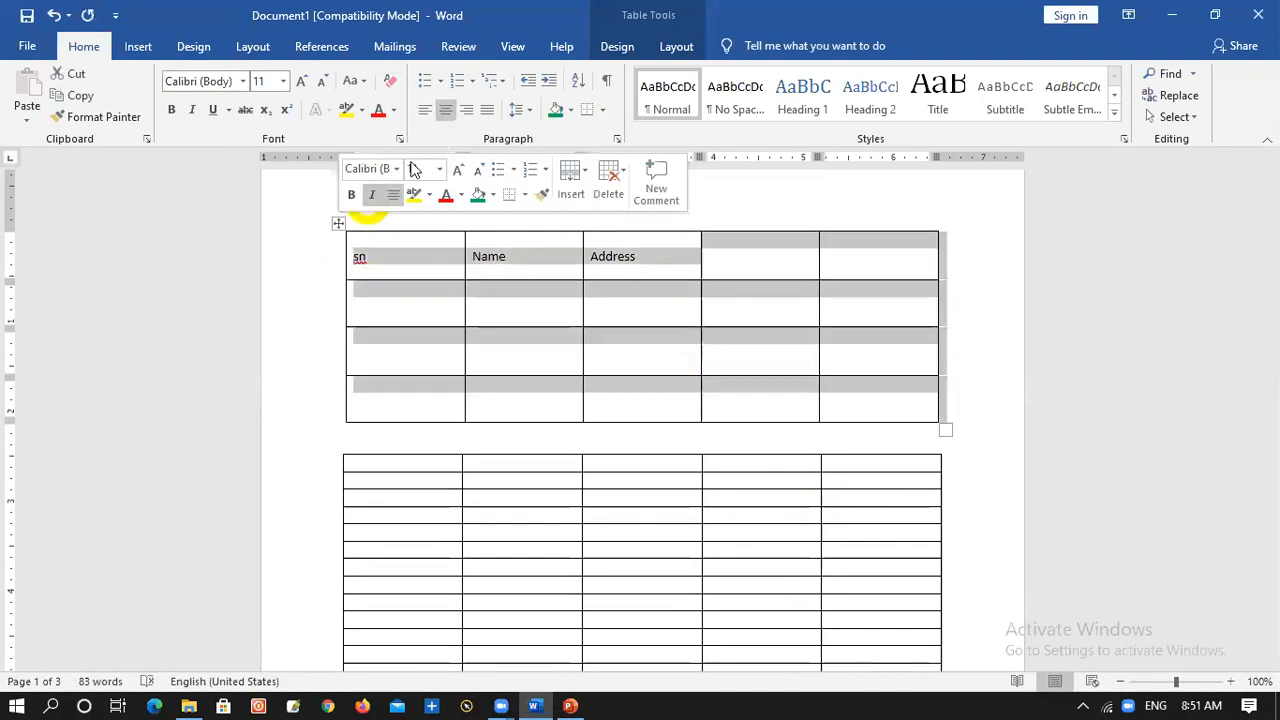
click(446, 112)
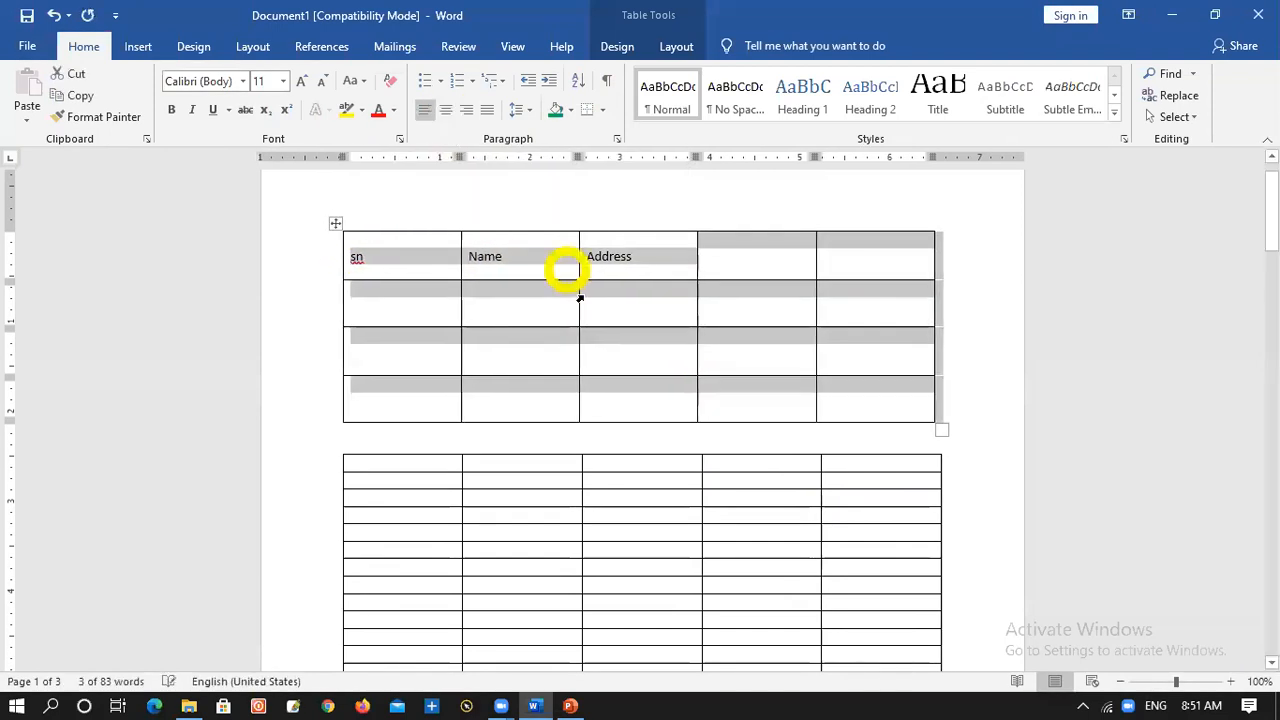
Set the vertical cell alignment to Center, first for the cell below Address and also for the entire upper table
right_click(337, 225)
click(405, 447)
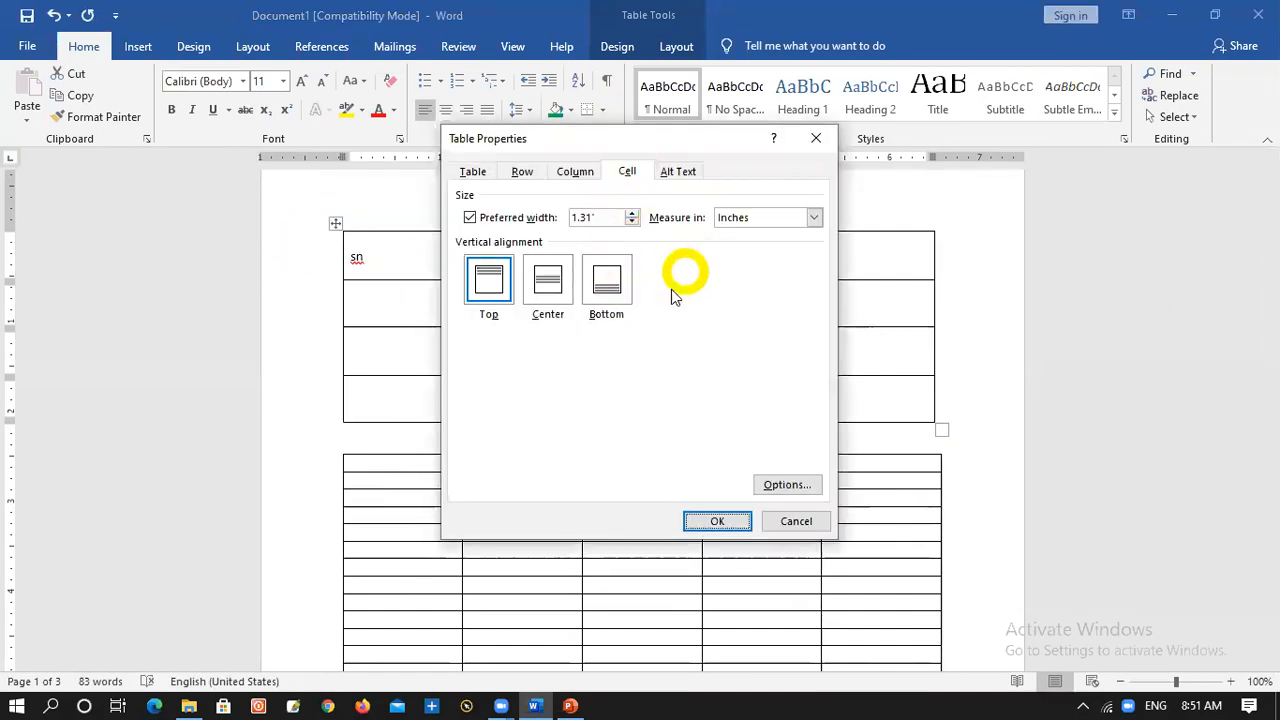
click(718, 521)
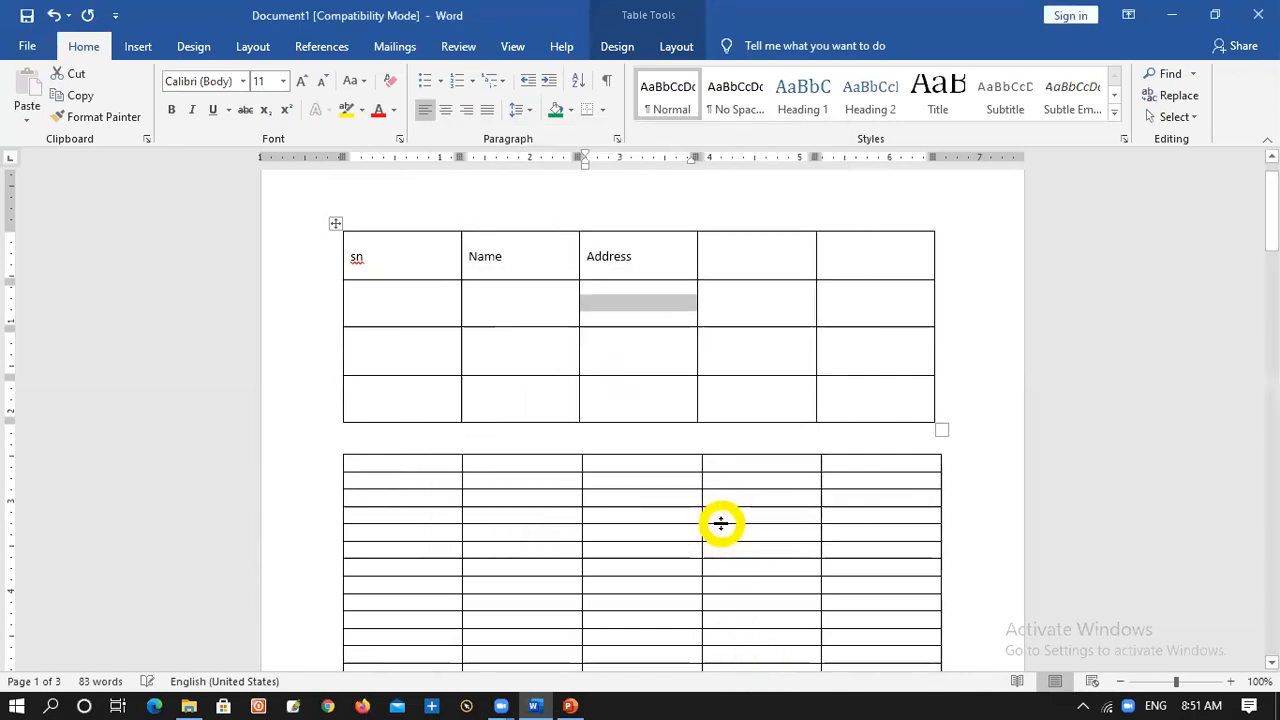
click(333, 220)
right_click(334, 222)
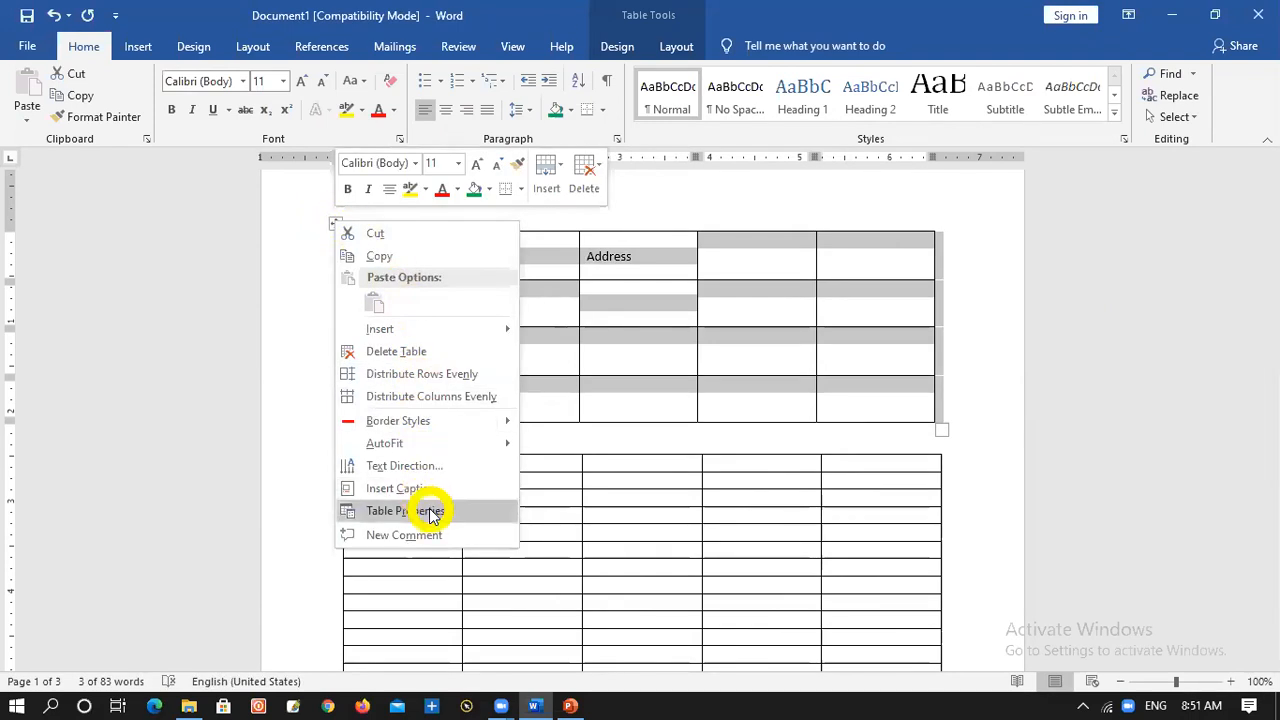
click(405, 511)
click(695, 515)
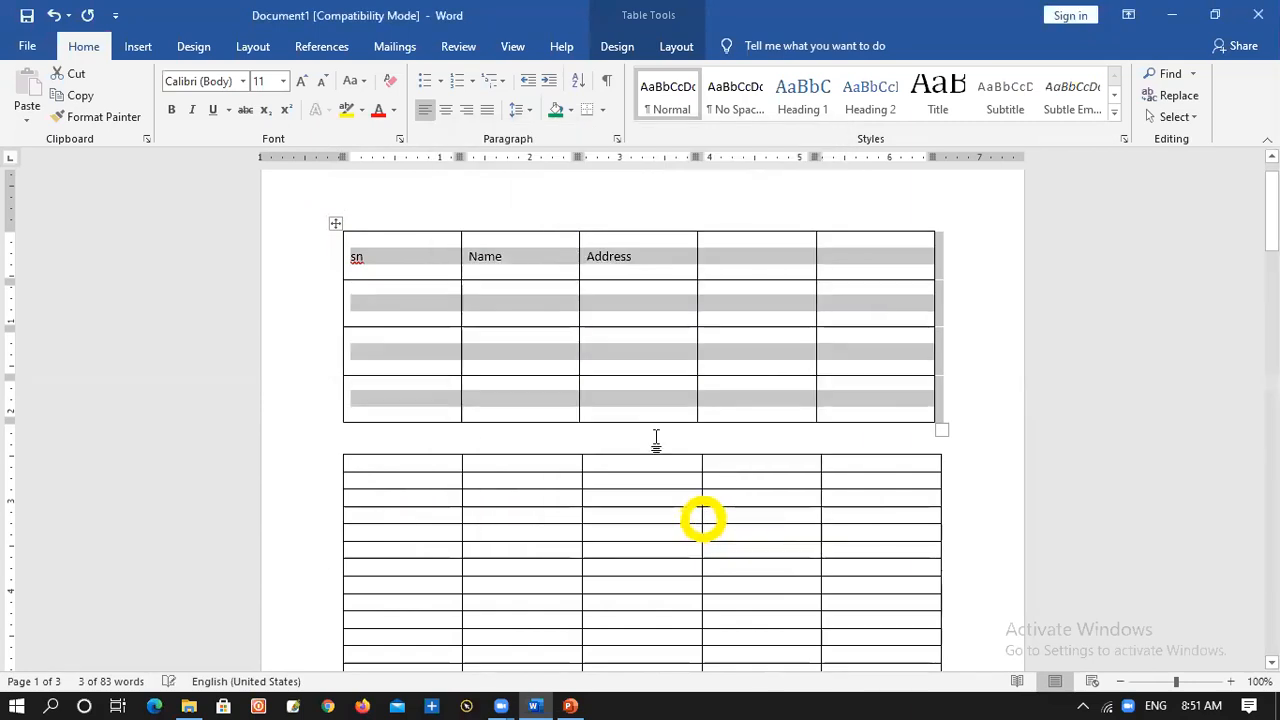
Select the entire upper table and center it horizontally on the page
click(590, 348)
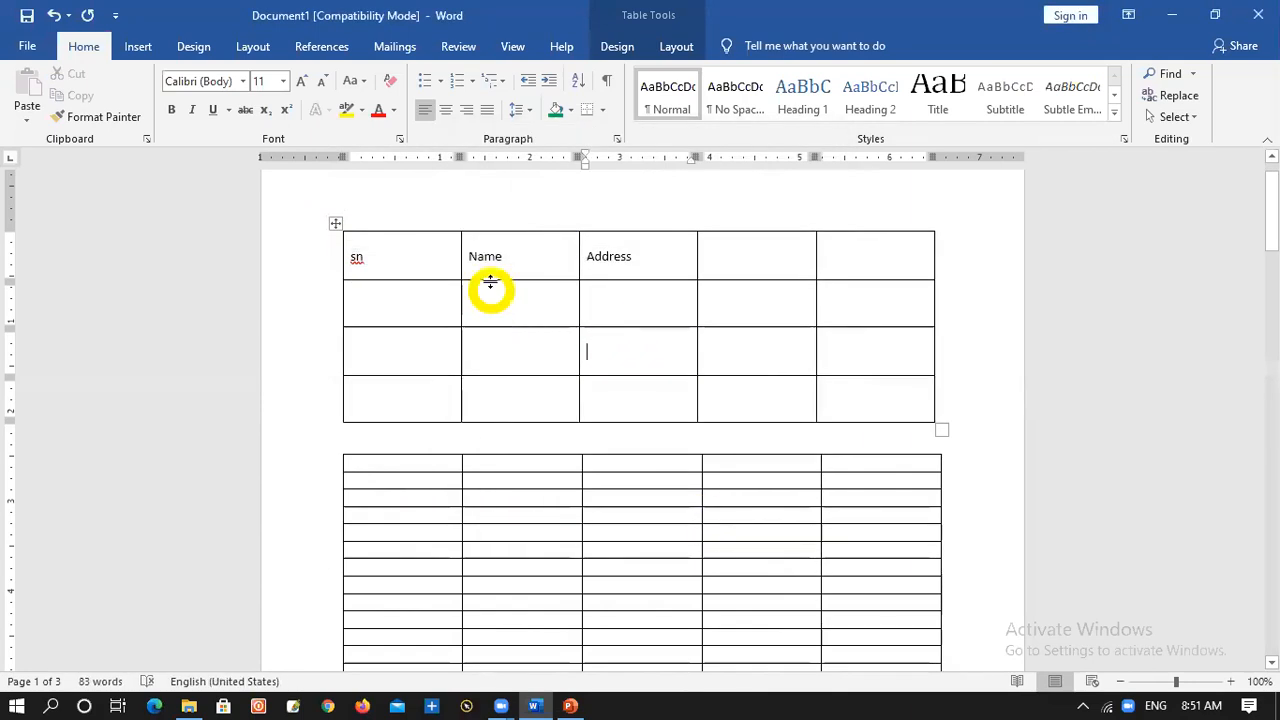
click(342, 256)
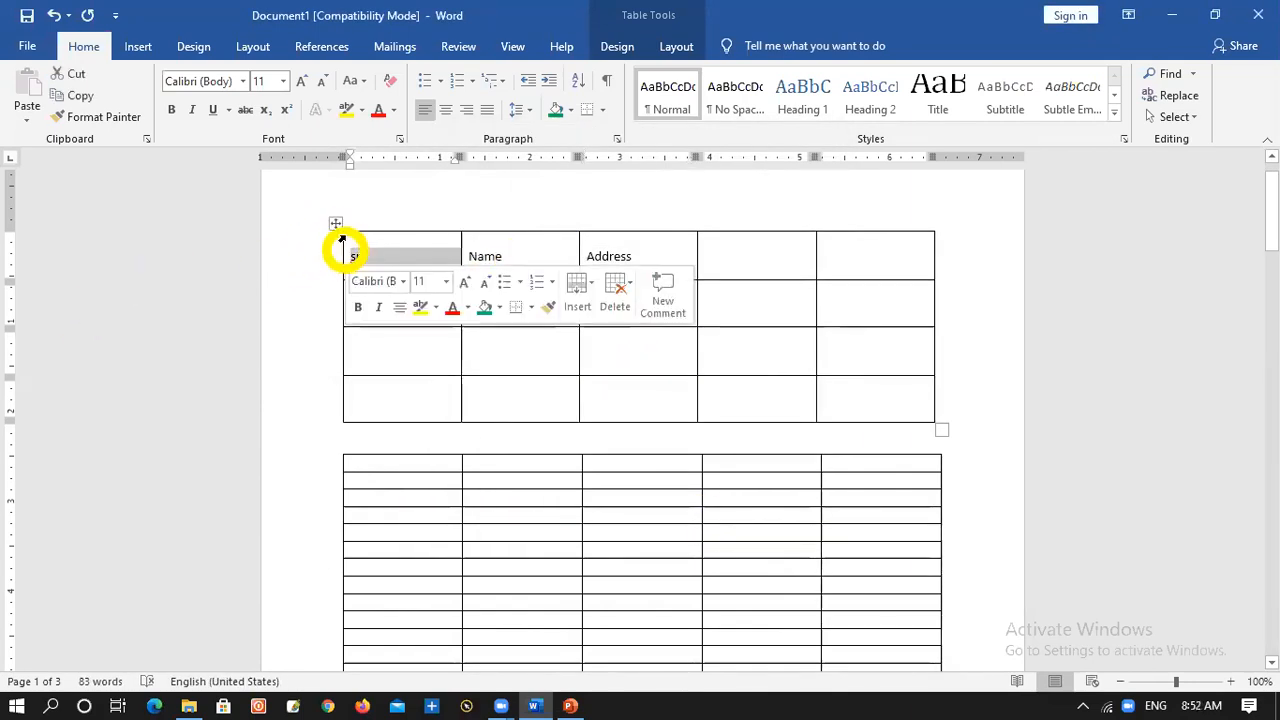
click(335, 224)
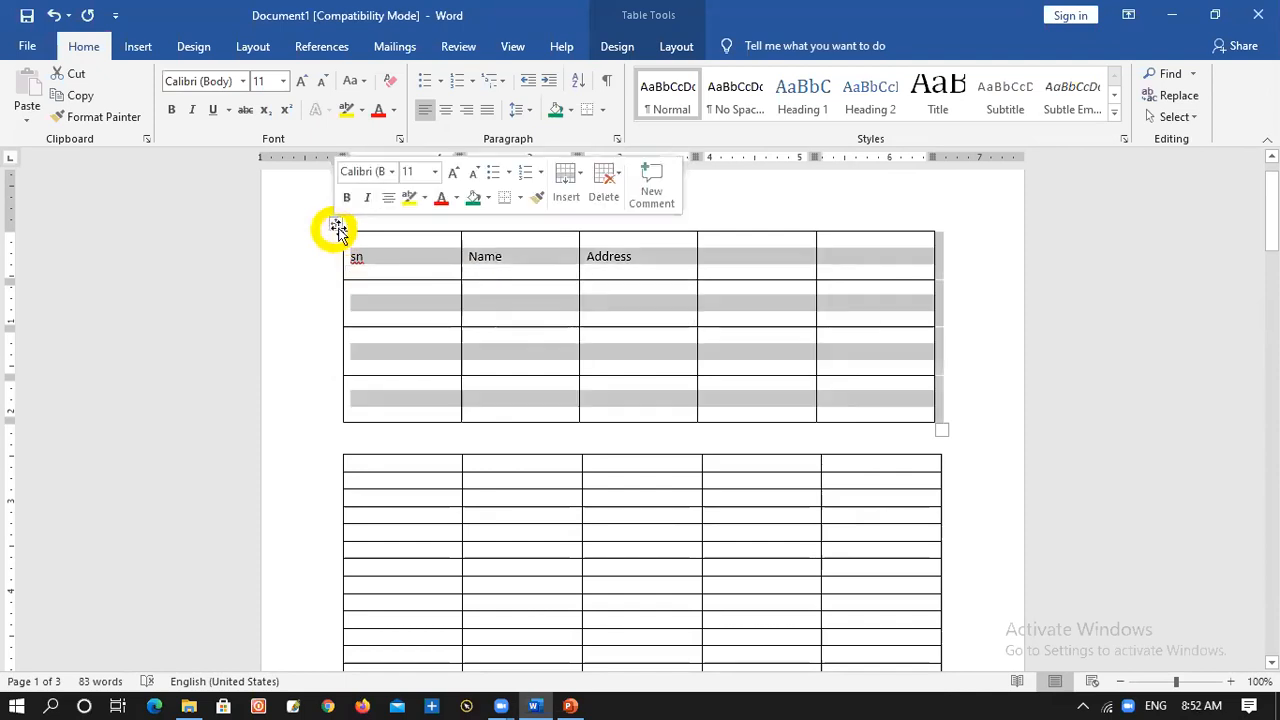
click(444, 111)
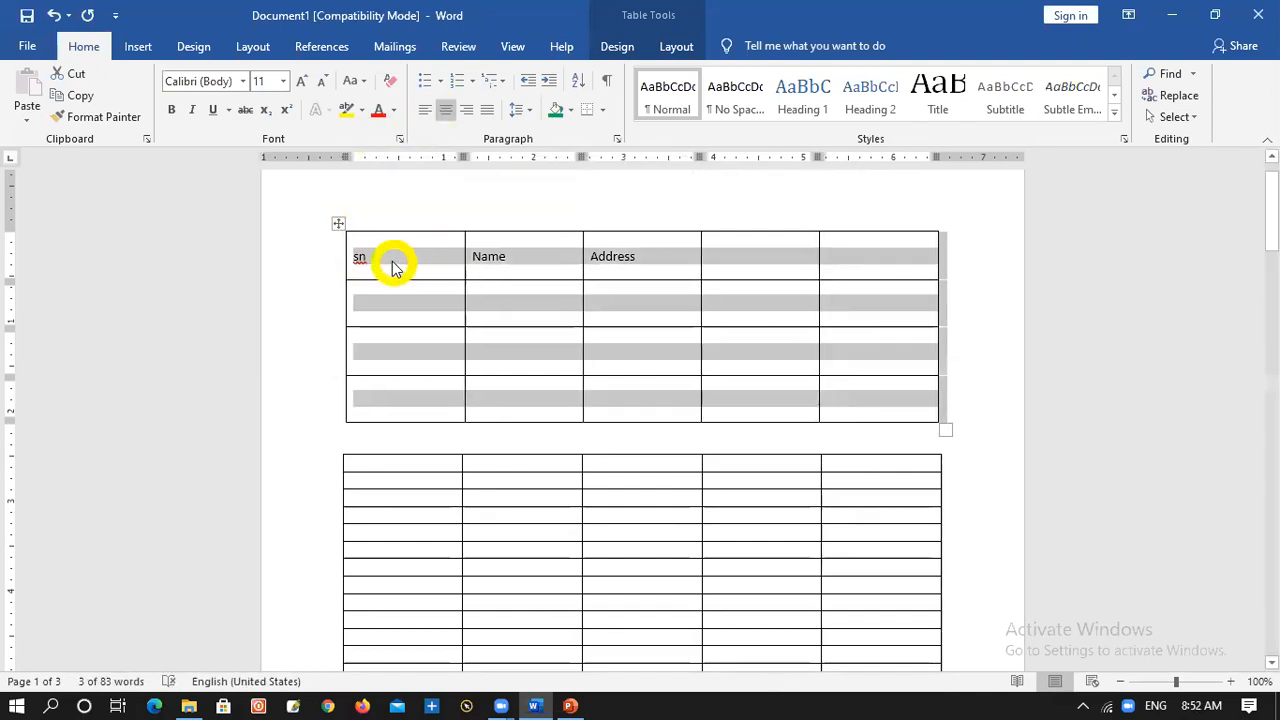
Center the text of the upper table's header row horizontally, starting with the sn cell
click(350, 258)
click(446, 110)
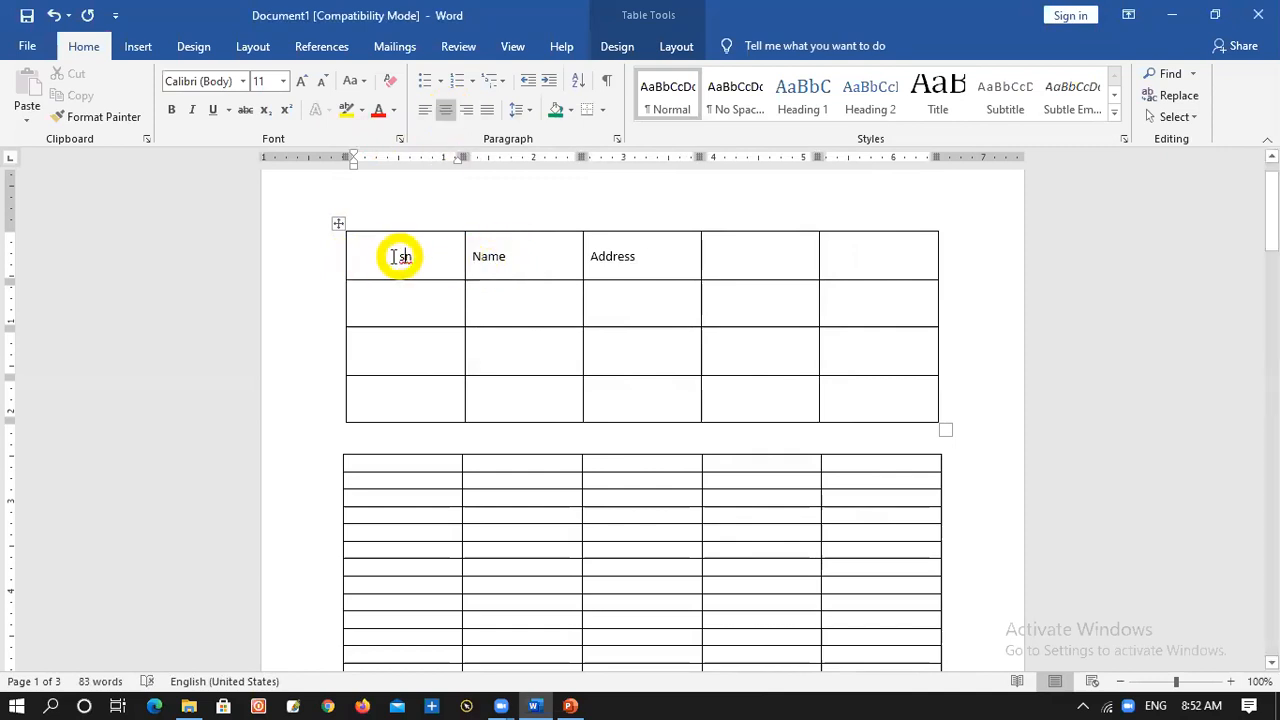
click(343, 260)
double_click(343, 260)
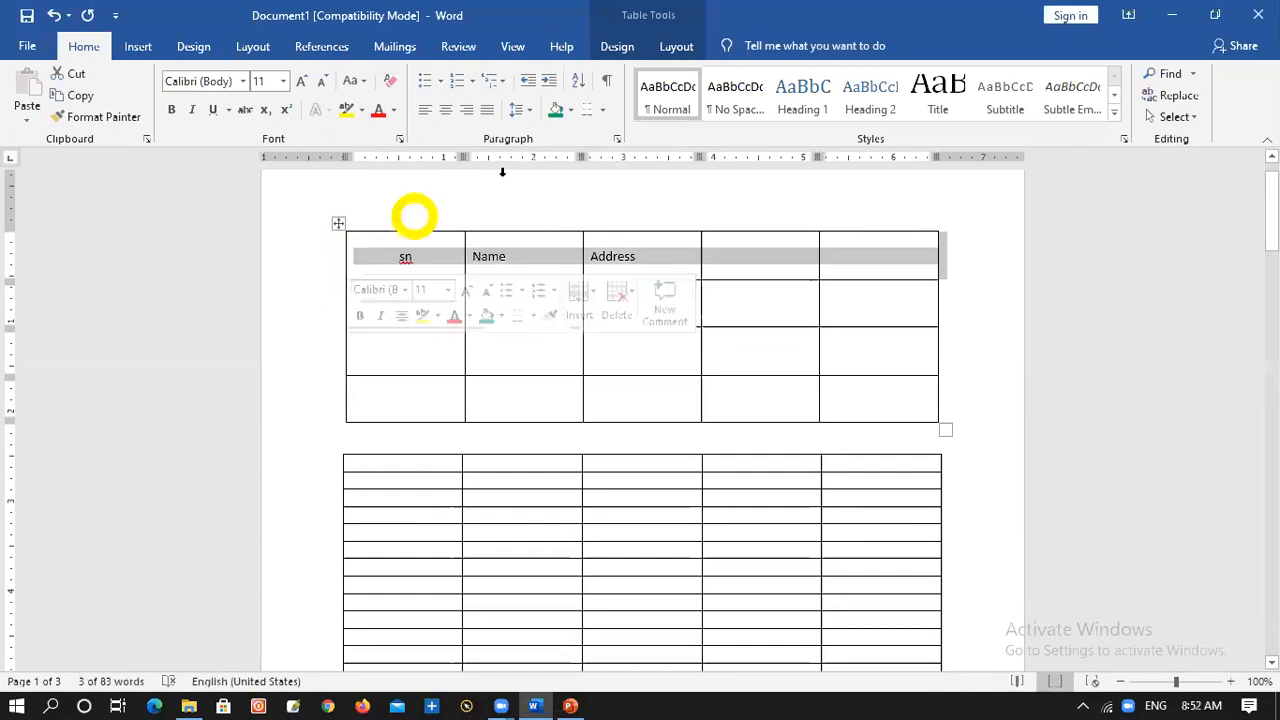
click(448, 110)
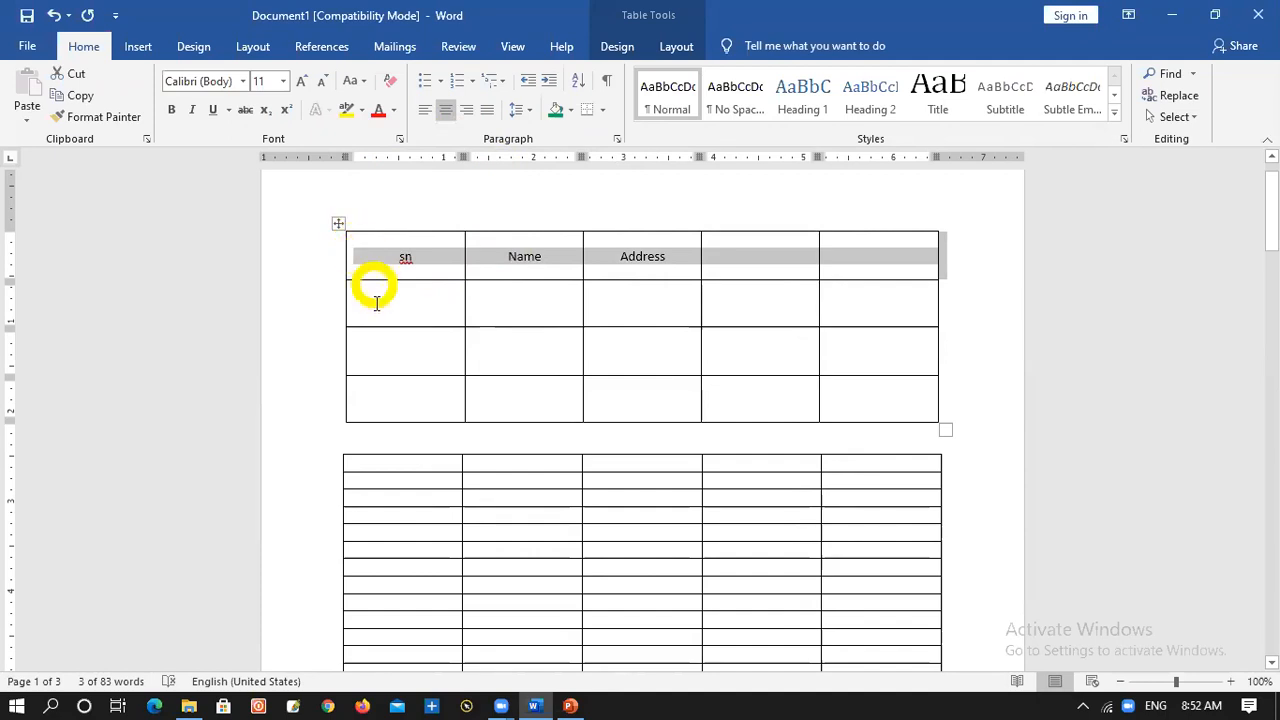
click(516, 340)
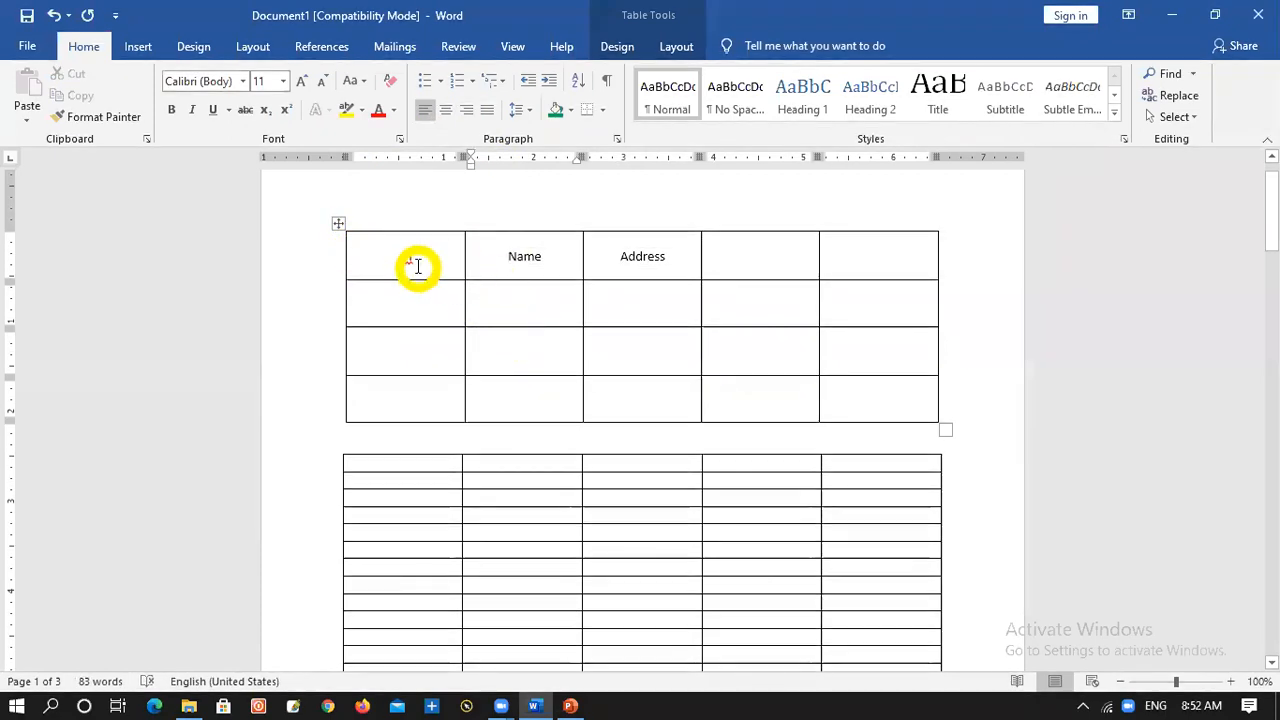
Set the vertical alignment of all cells in the upper table to Top
click(418, 265)
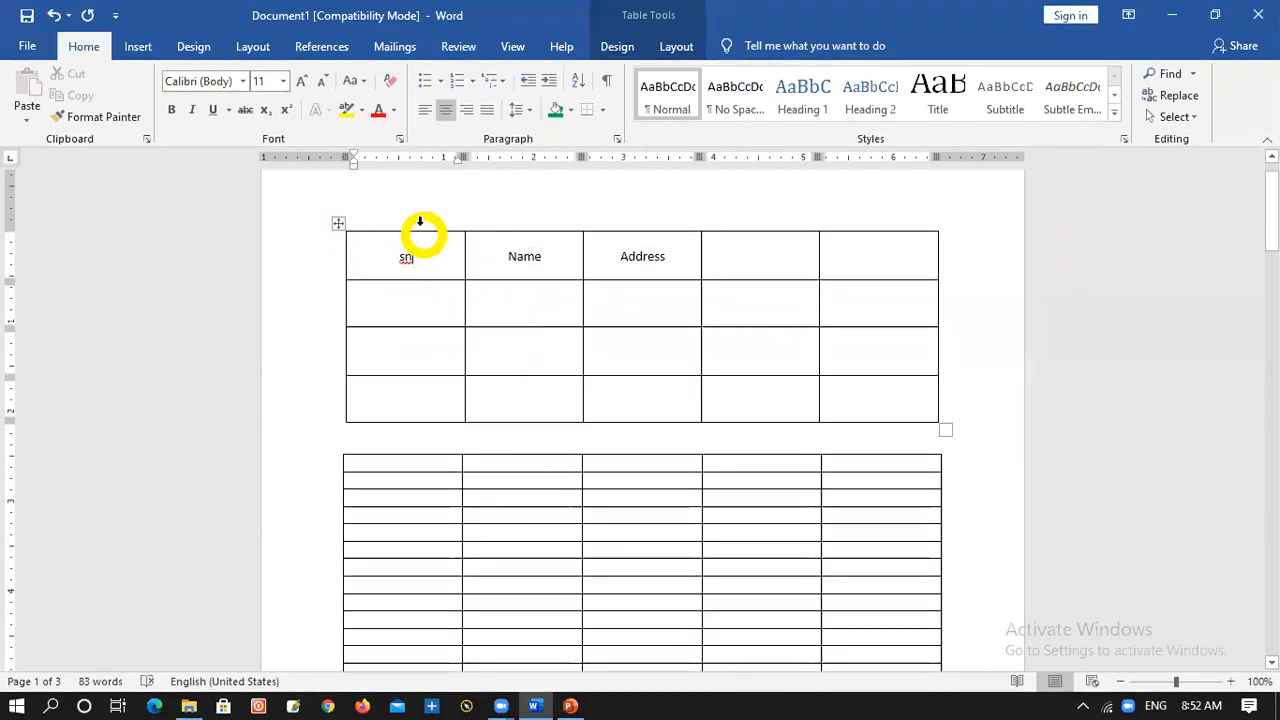
right_click(340, 227)
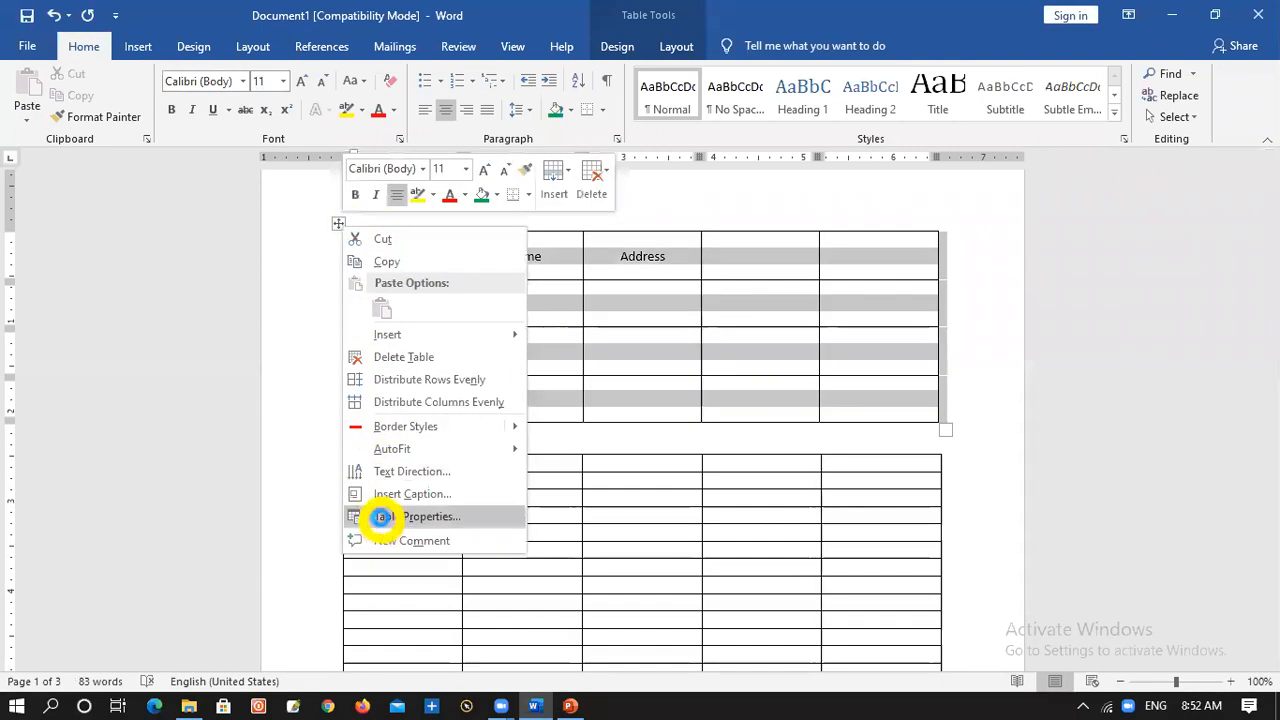
click(383, 516)
click(492, 280)
click(716, 521)
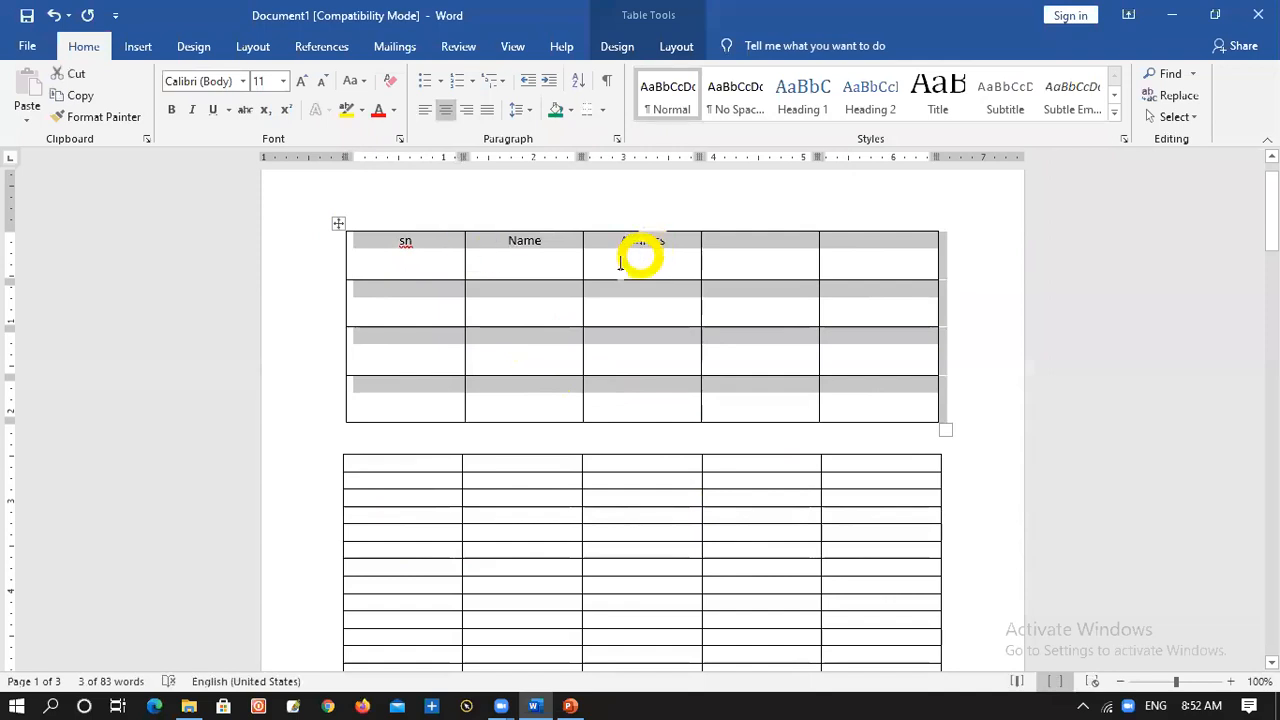
Set the vertical alignment of all cells in the upper table to Bottom
right_click(370, 247)
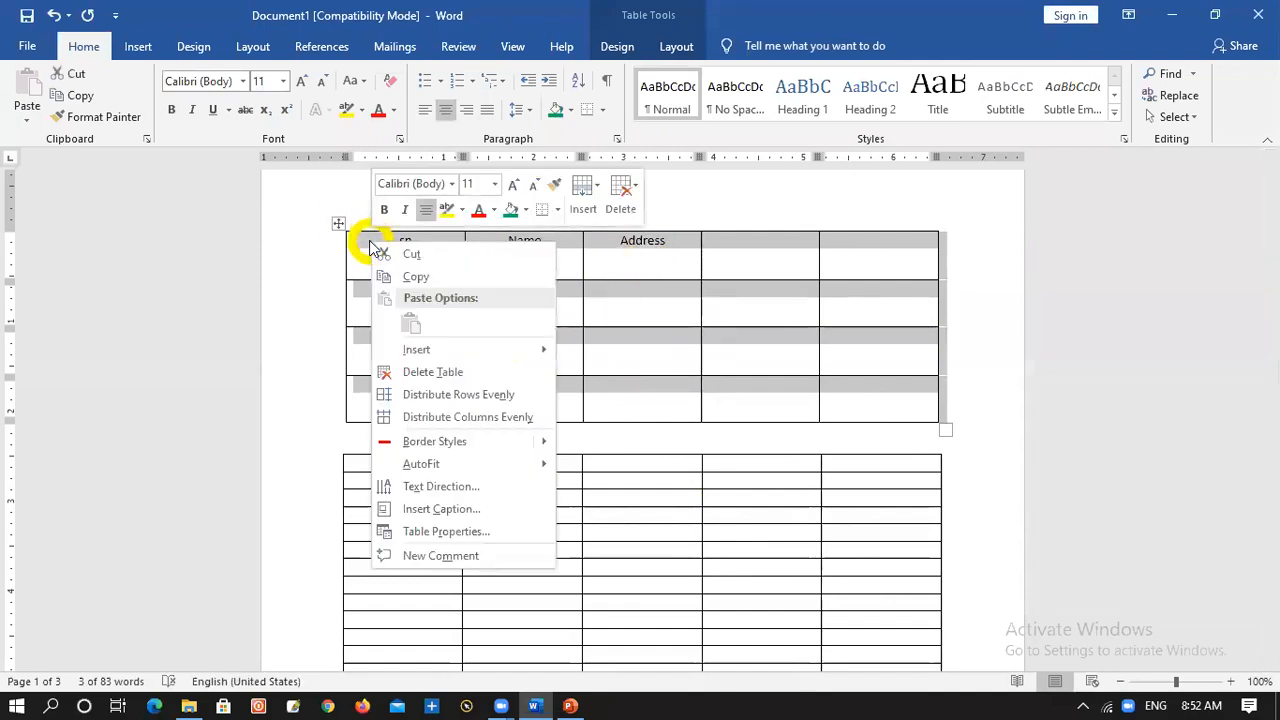
click(457, 531)
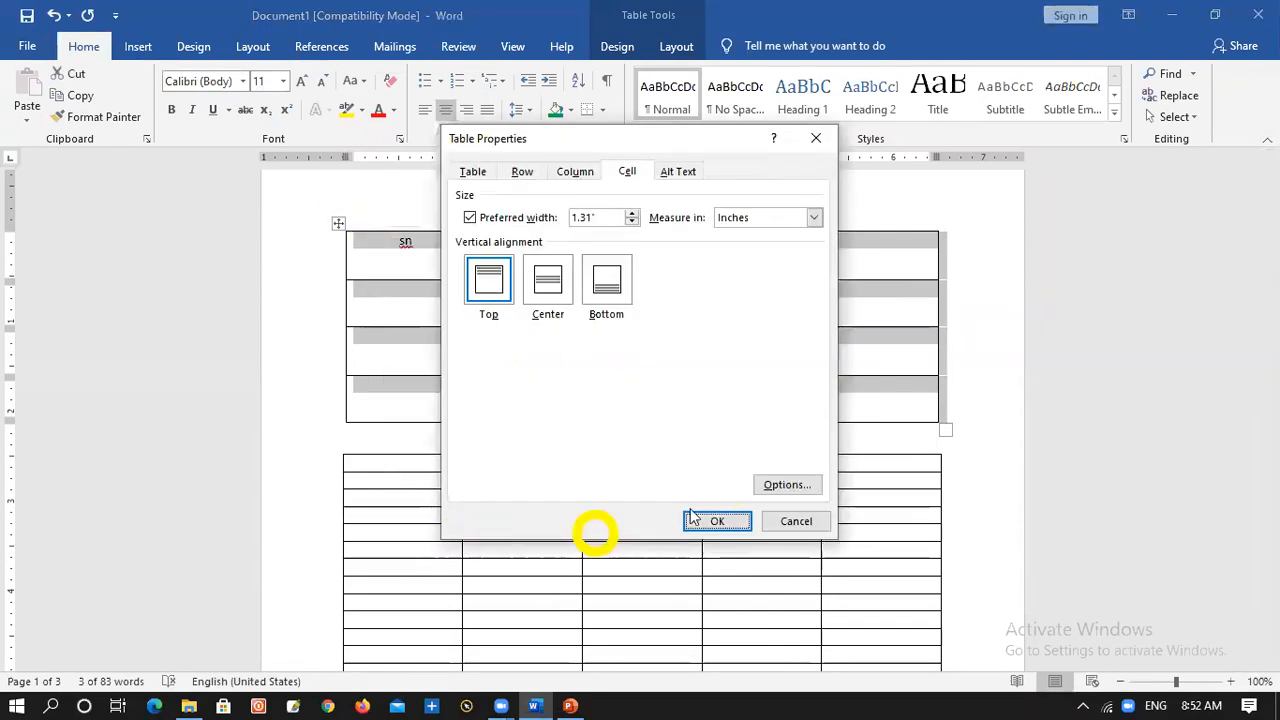
click(606, 282)
click(716, 521)
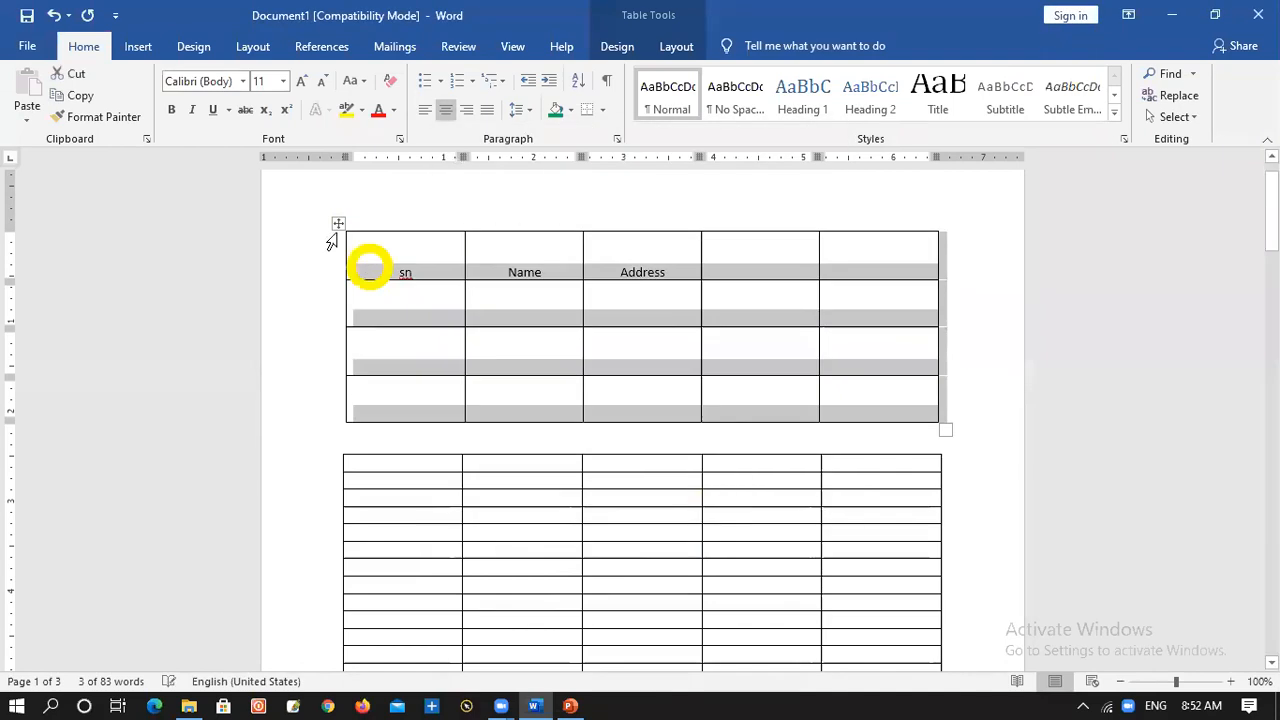
double_click(413, 266)
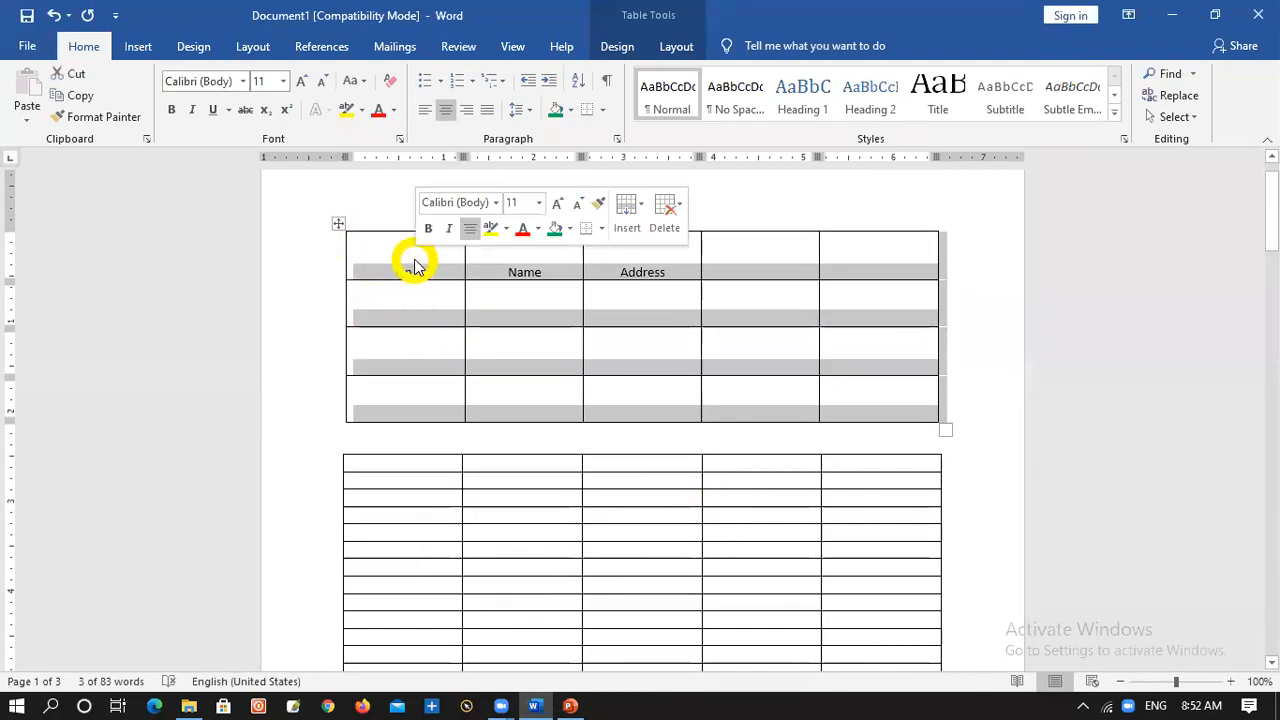
Set the vertical alignment of all cells in the upper table to Center
right_click(415, 265)
click(522, 549)
click(548, 283)
click(717, 521)
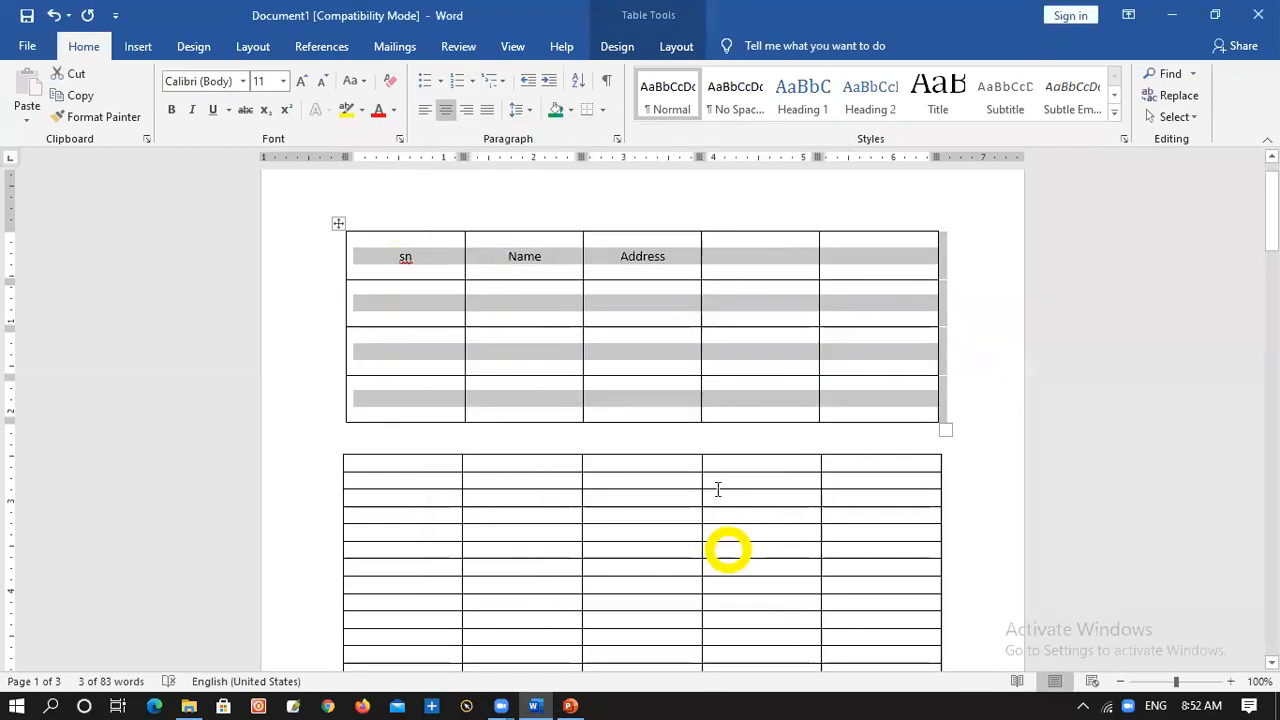
Examine the row, table, column and cell settings in the upper table's properties without changing anything
right_click(406, 252)
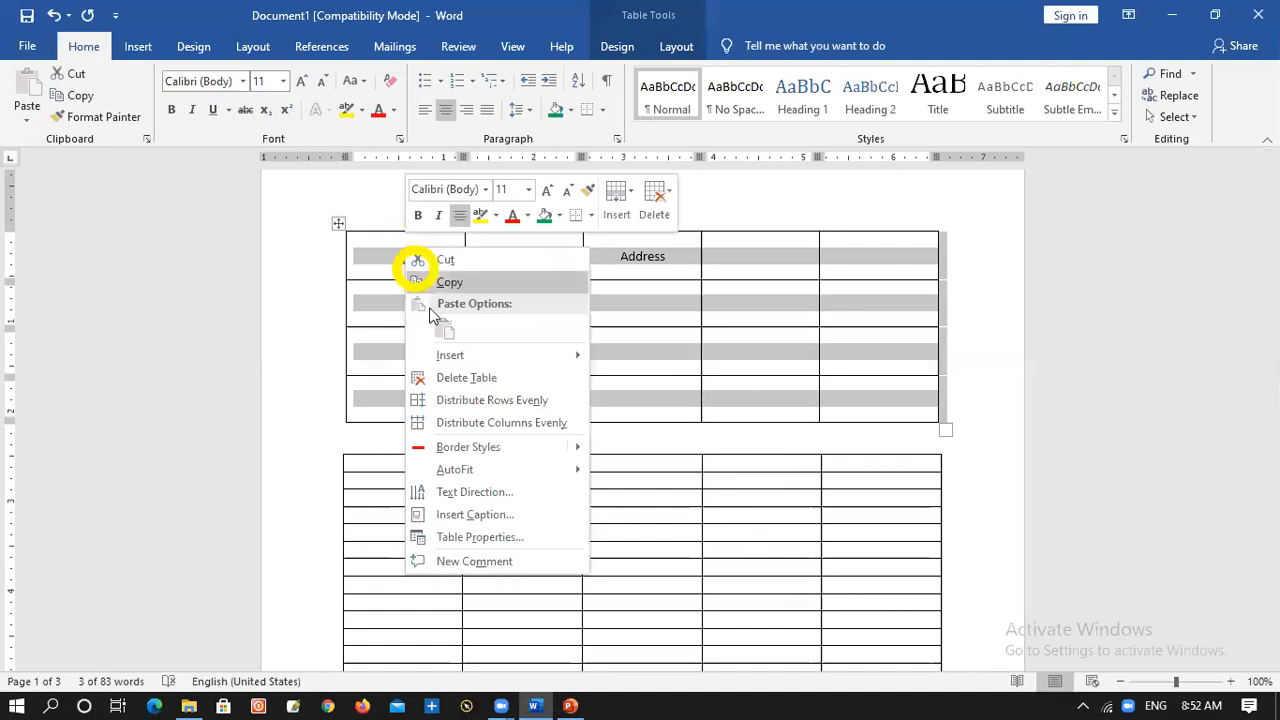
click(478, 537)
click(521, 173)
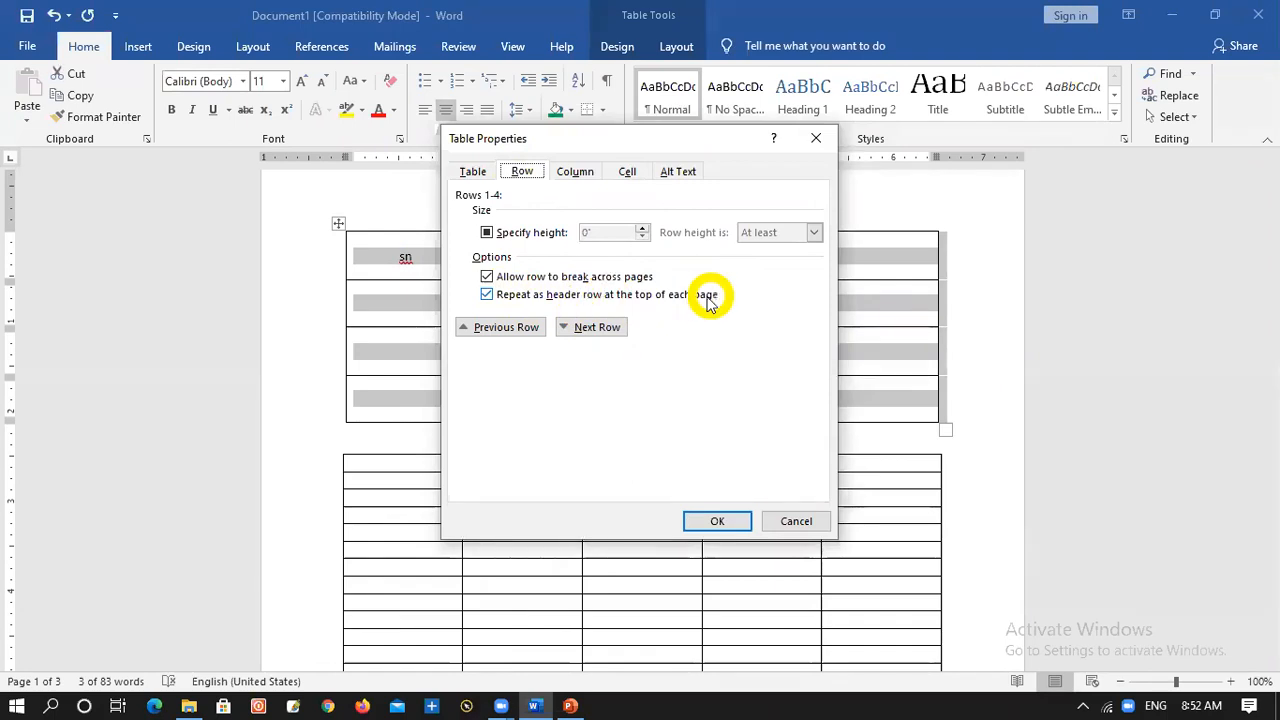
click(471, 172)
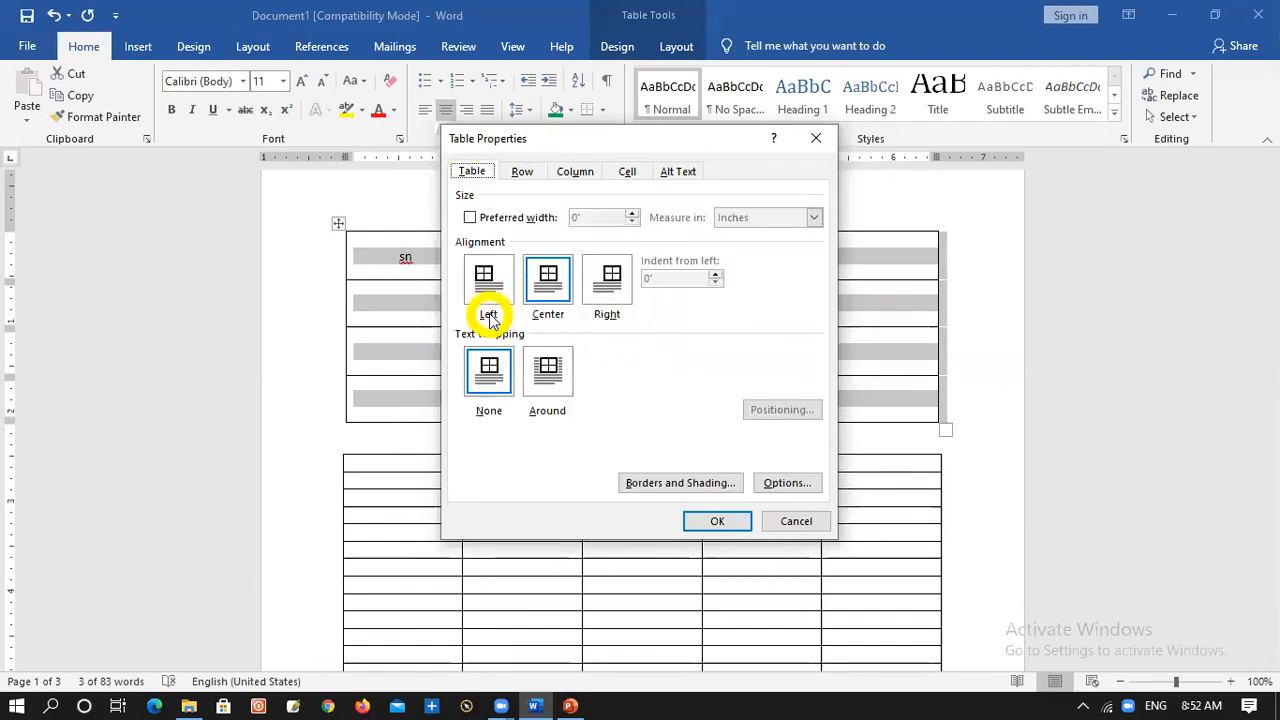
click(524, 170)
click(574, 171)
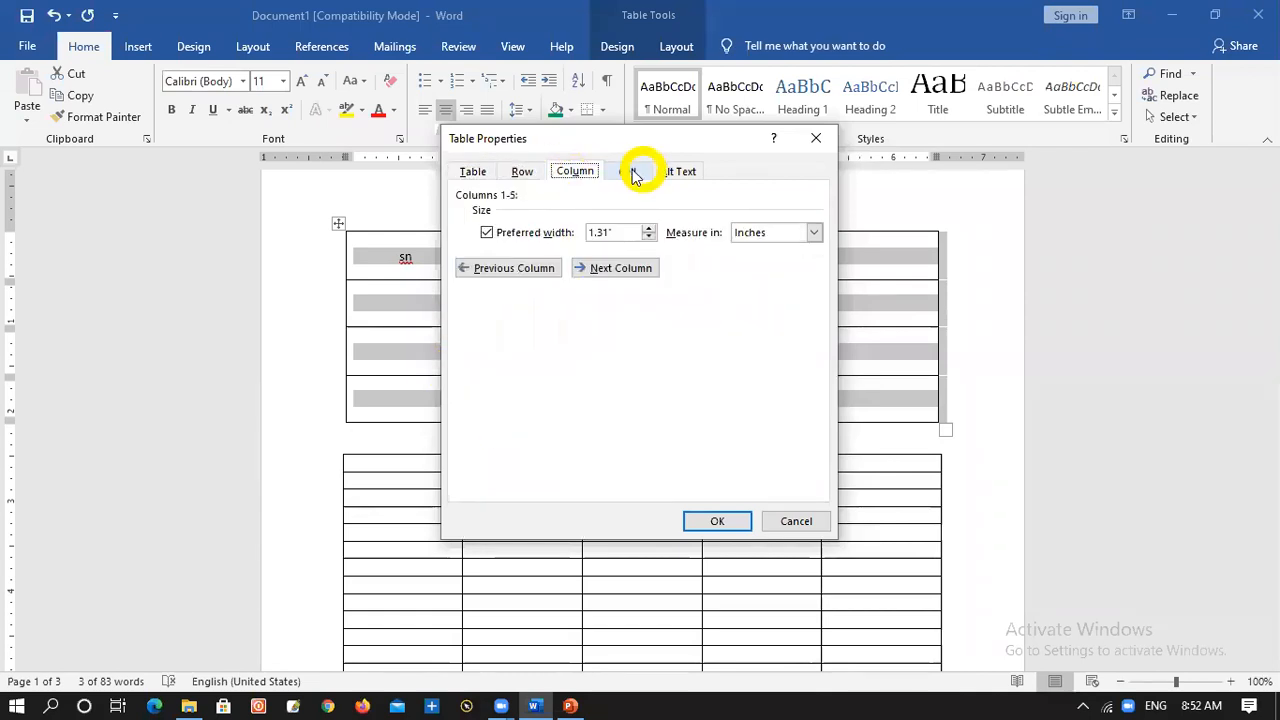
click(635, 174)
click(792, 522)
Split the last cell of the upper table's bottom row into 2 columns and 2 rows
click(873, 410)
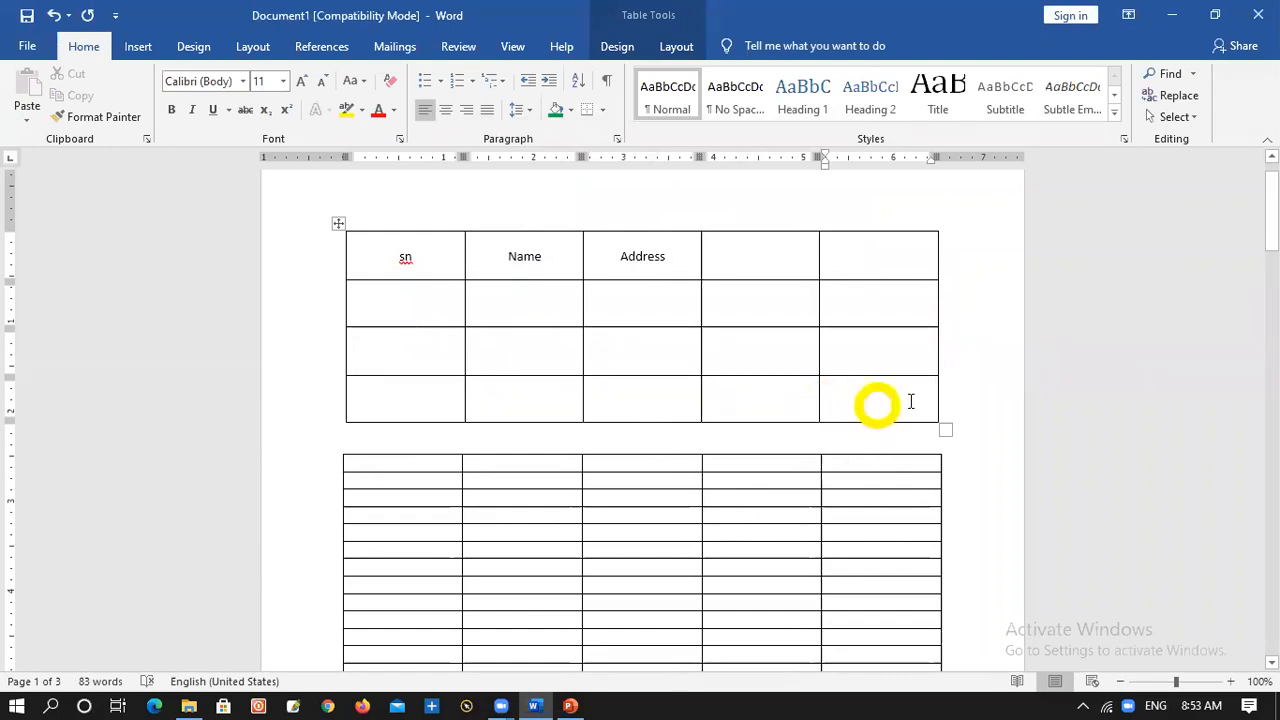
right_click(882, 397)
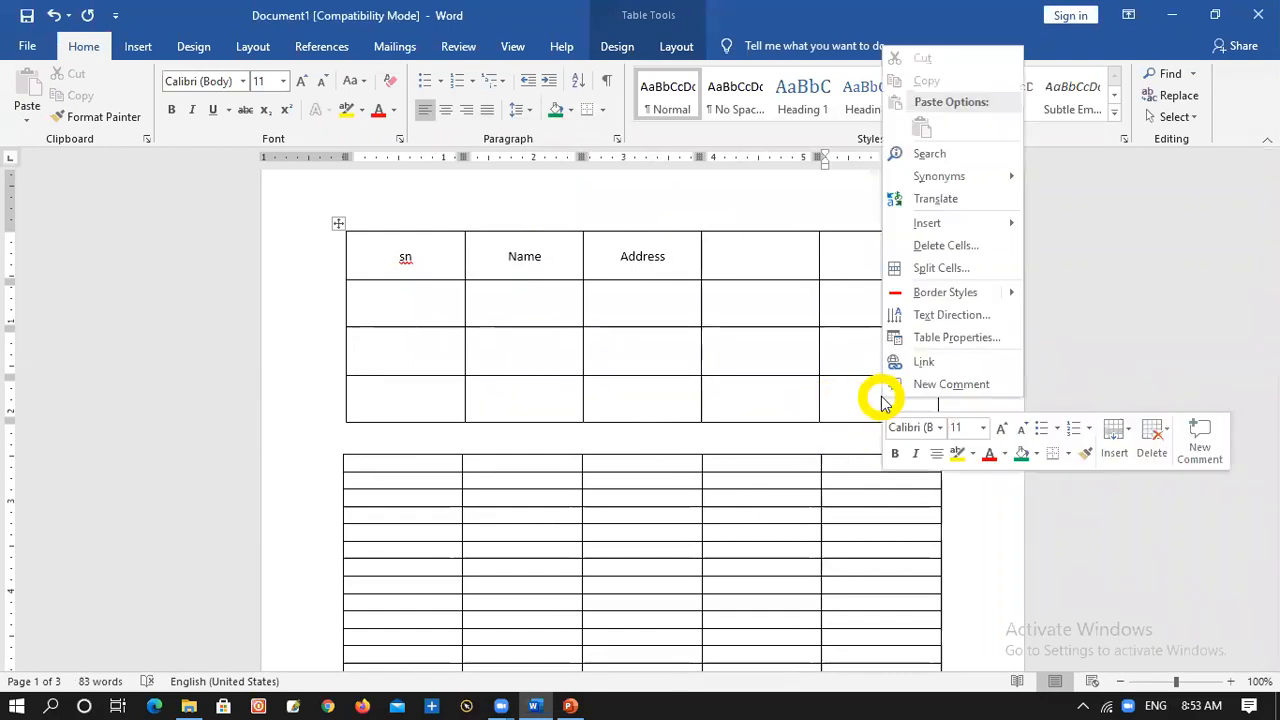
click(945, 270)
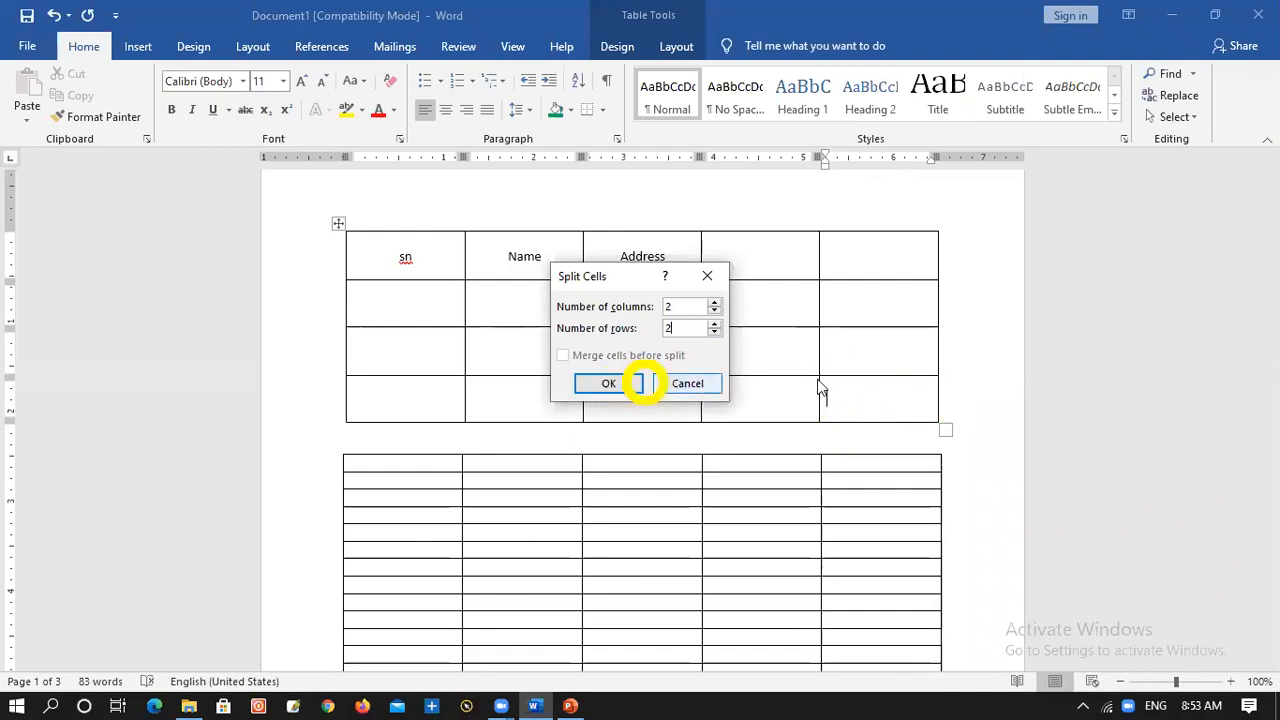
click(612, 384)
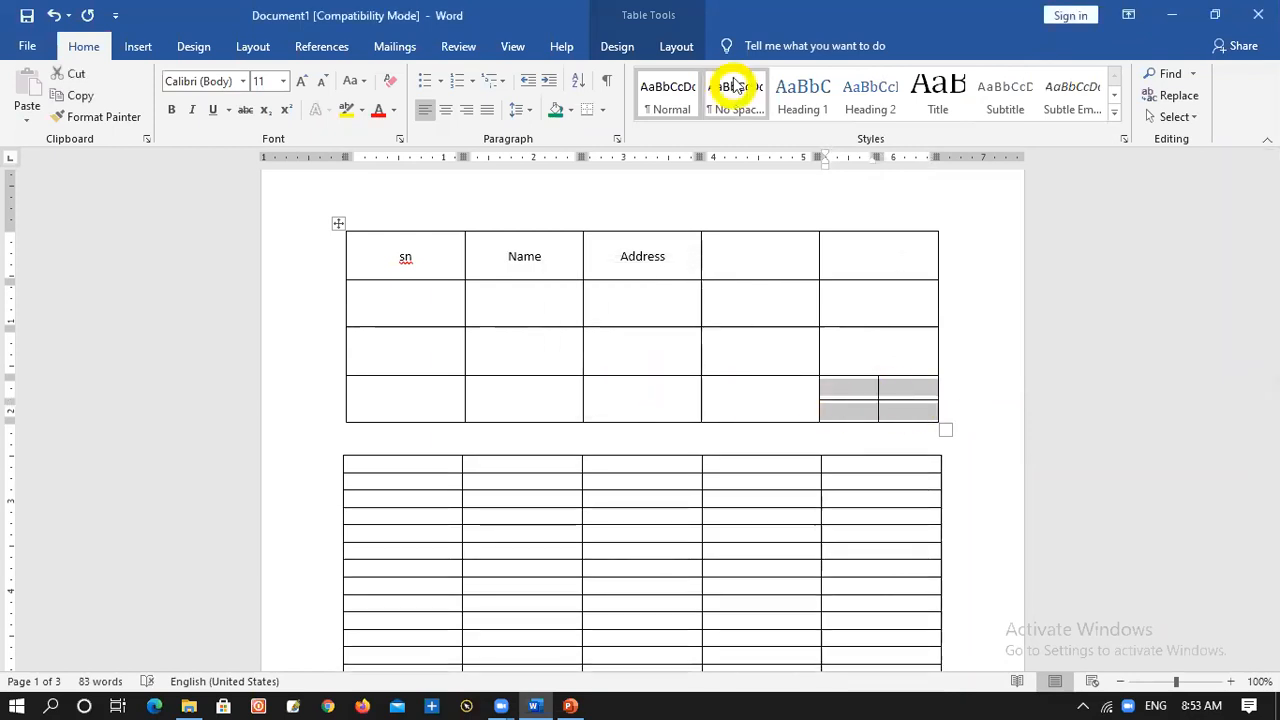
Try merging all four small cells at the end of the upper table's last row, and undo the merge
right_click(879, 395)
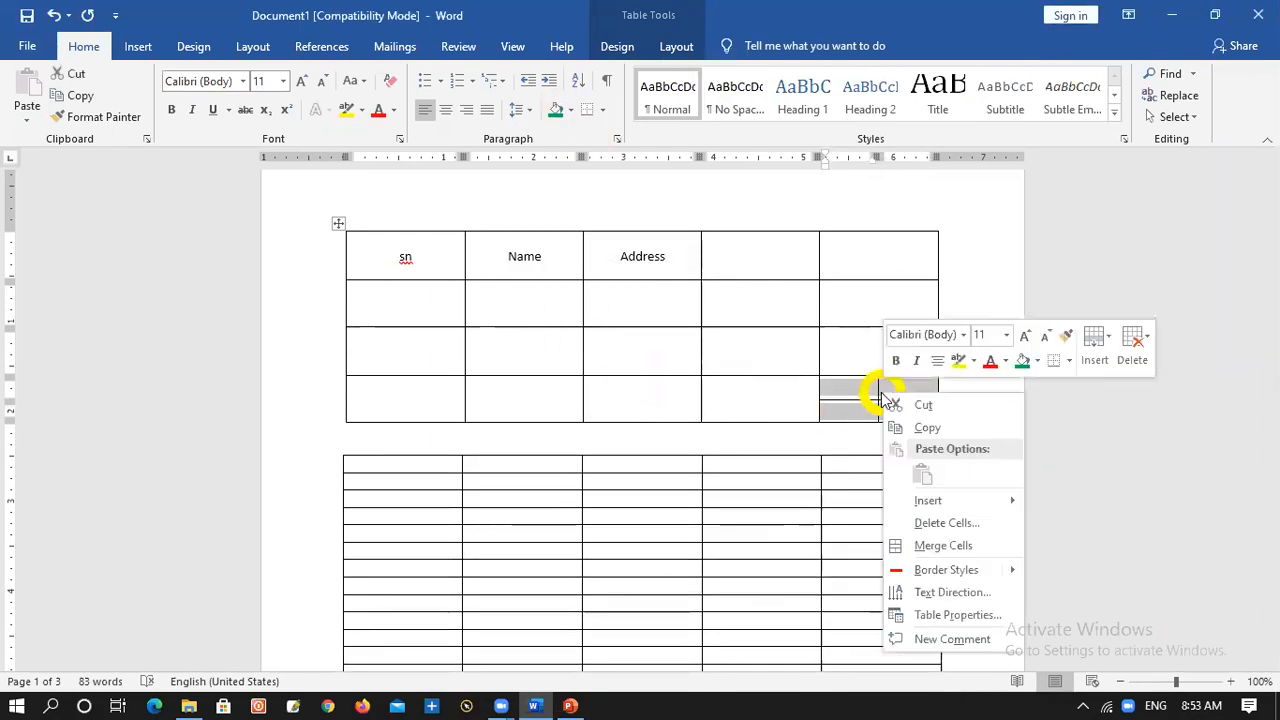
click(928, 546)
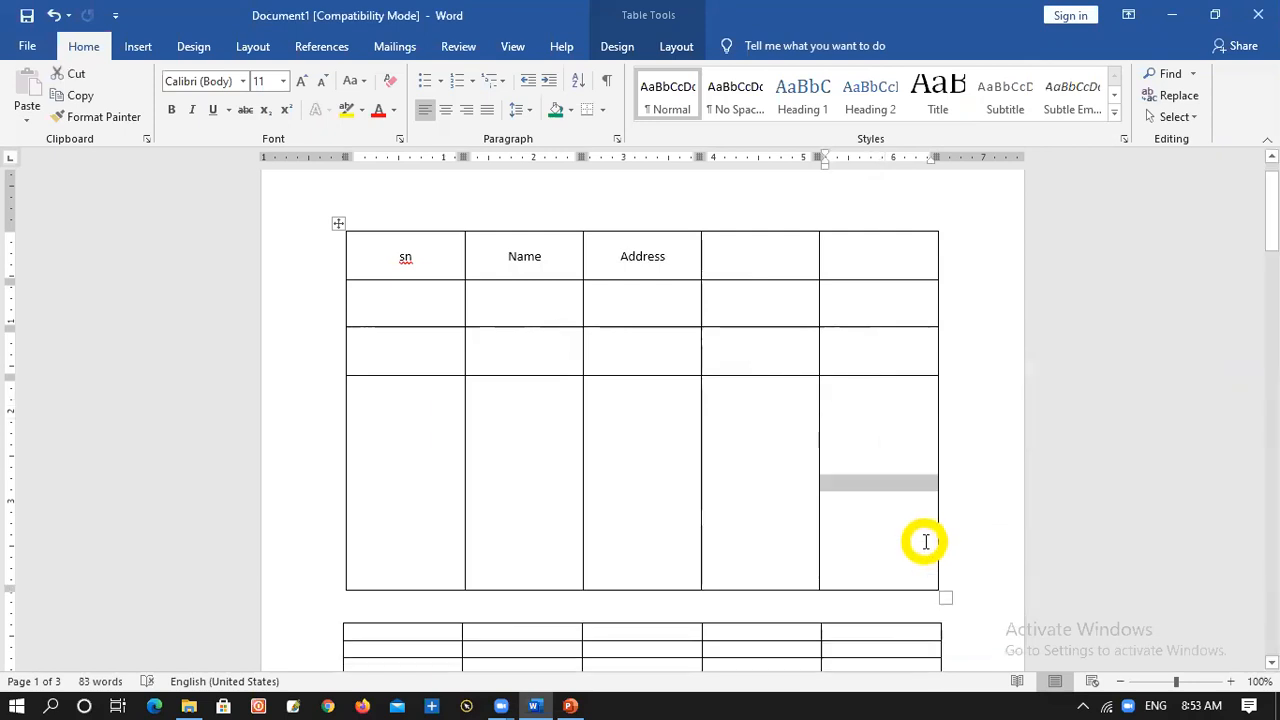
key(ctrl+z)
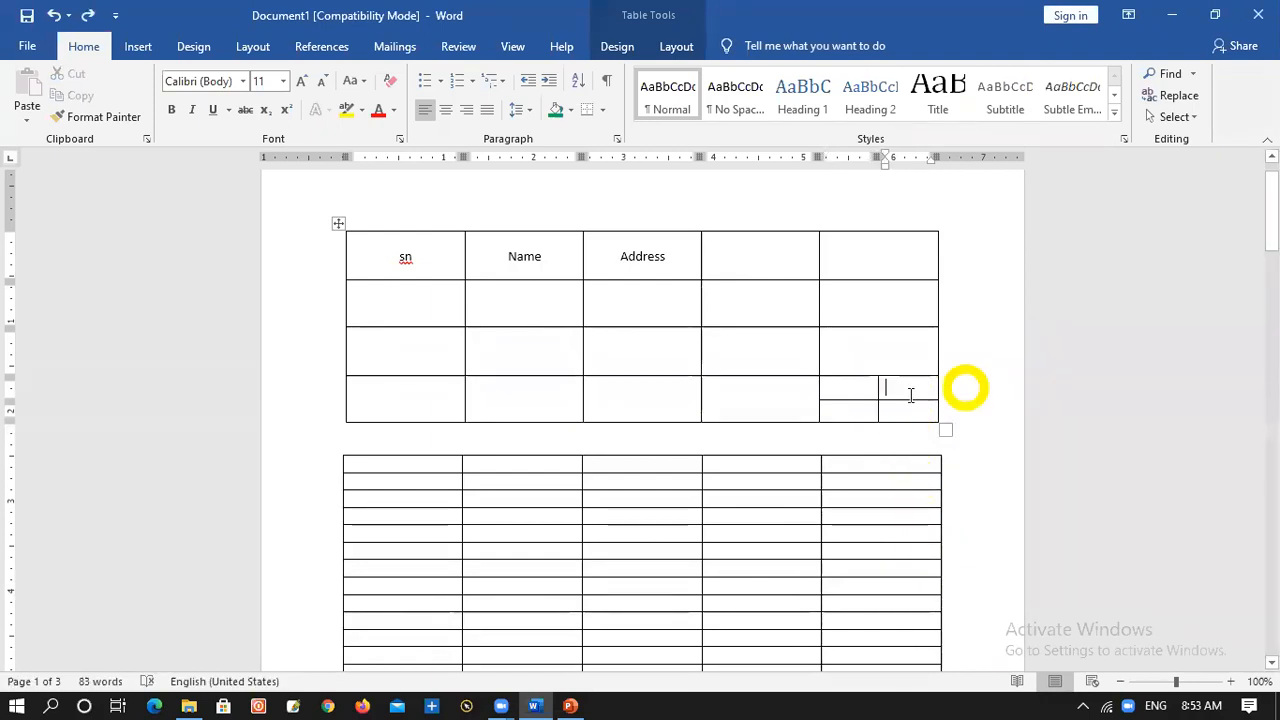
Merge the upper pair and the lower pair of small cells at the end of the upper table's last row
drag(861, 388, 895, 386)
right_click(895, 387)
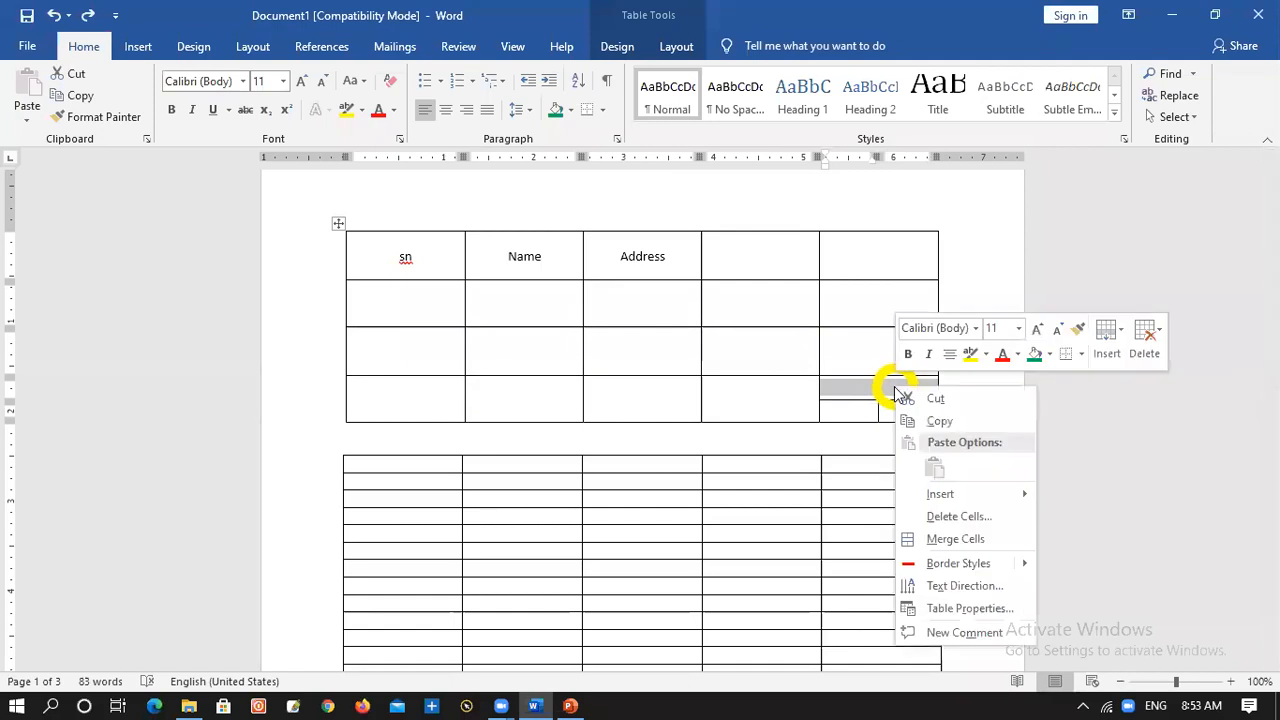
click(953, 537)
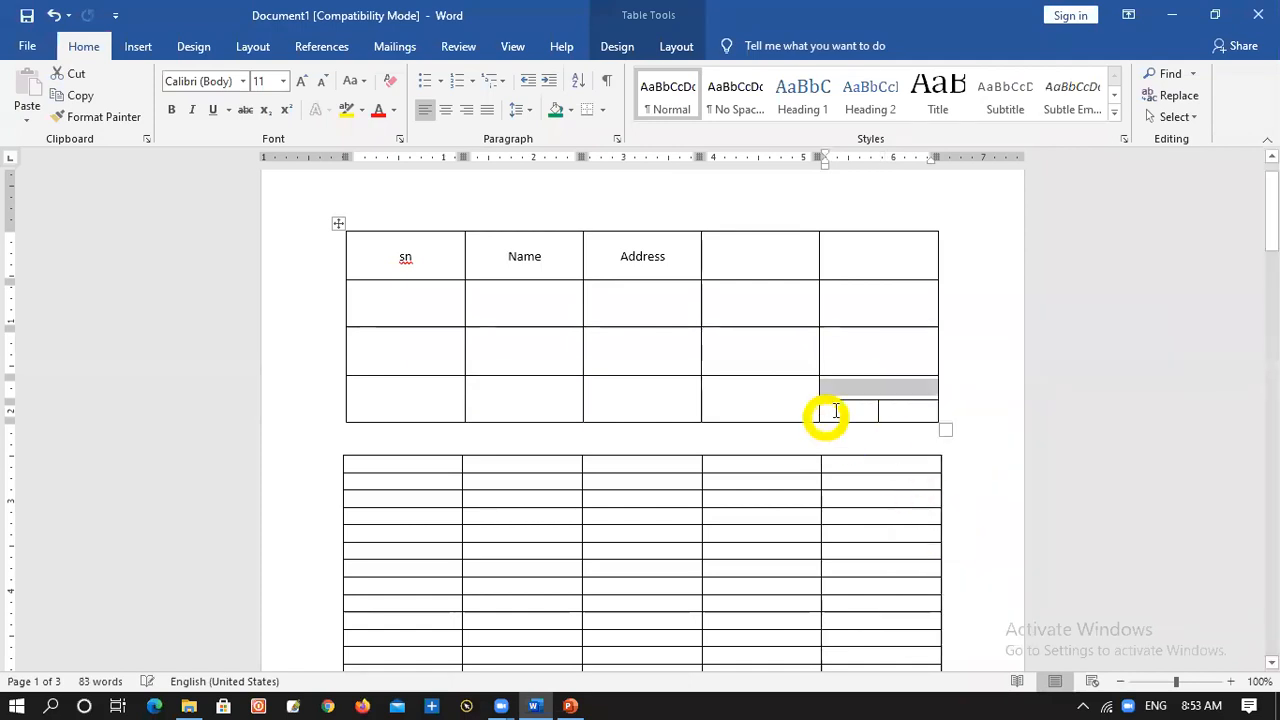
drag(838, 411, 904, 415)
right_click(898, 418)
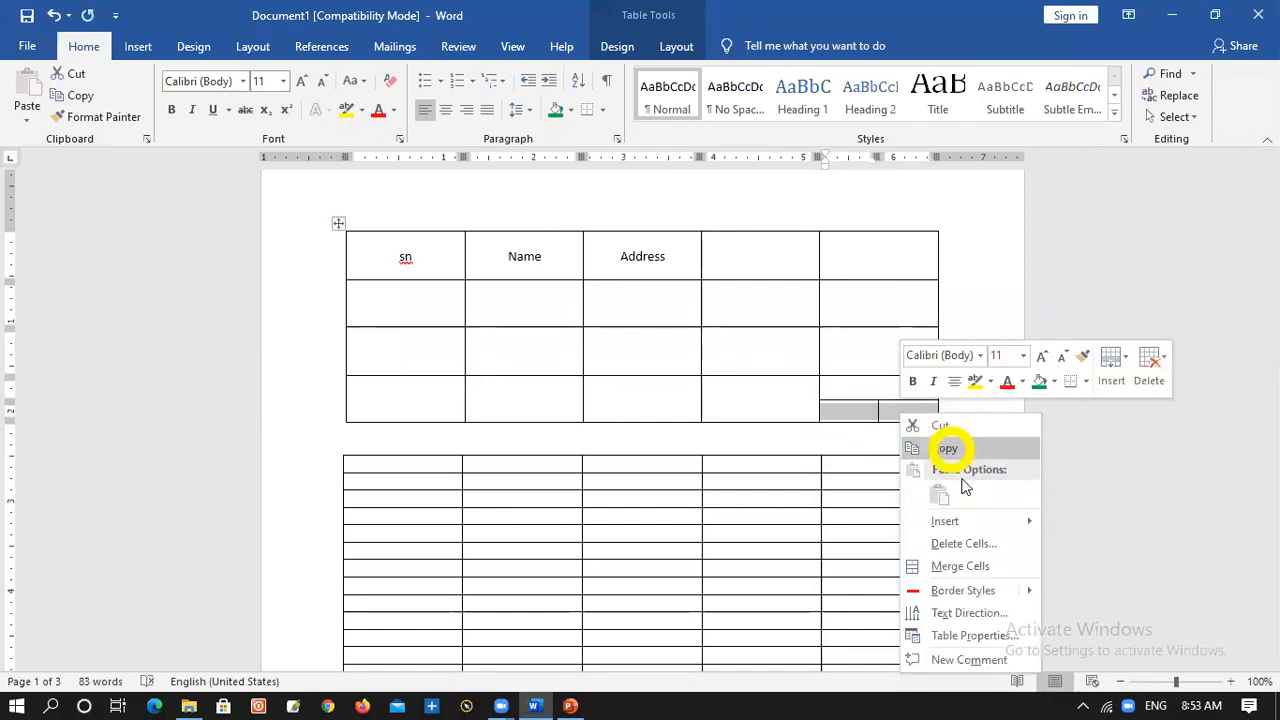
click(979, 567)
Merge the two stacked cells at the end of the upper table's last row and shrink the table's overall height
drag(849, 389, 853, 410)
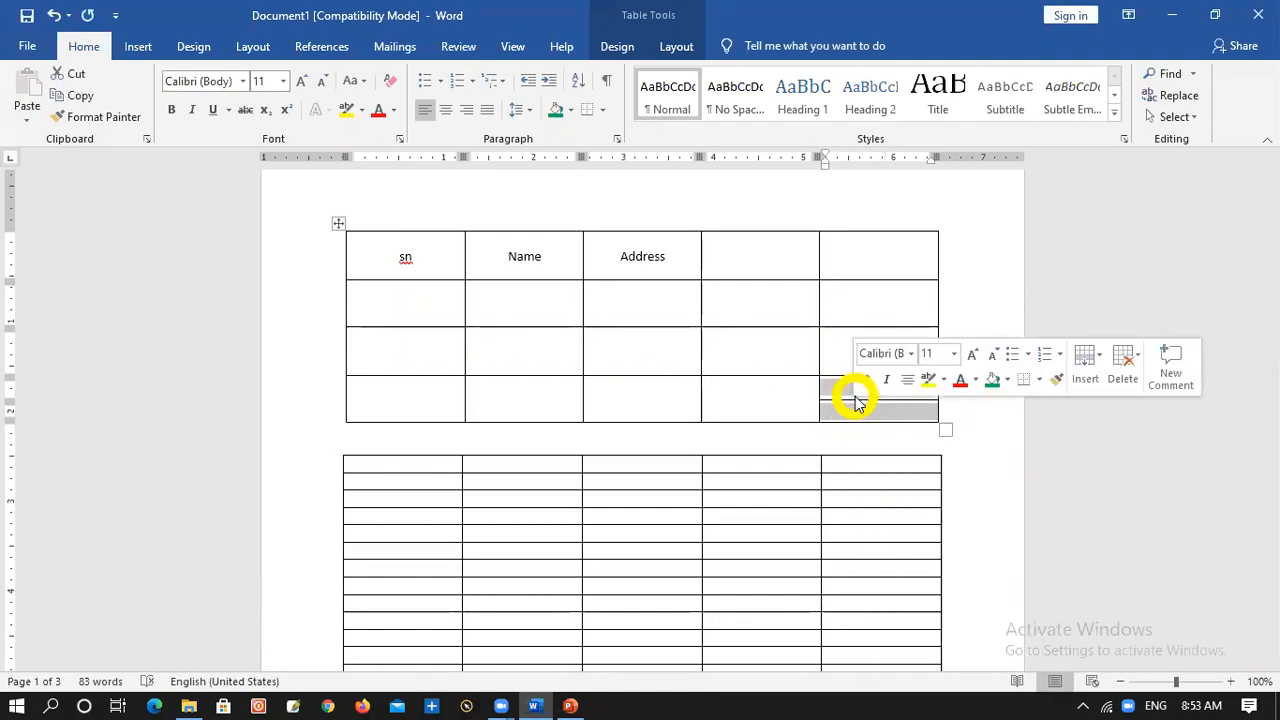
right_click(845, 404)
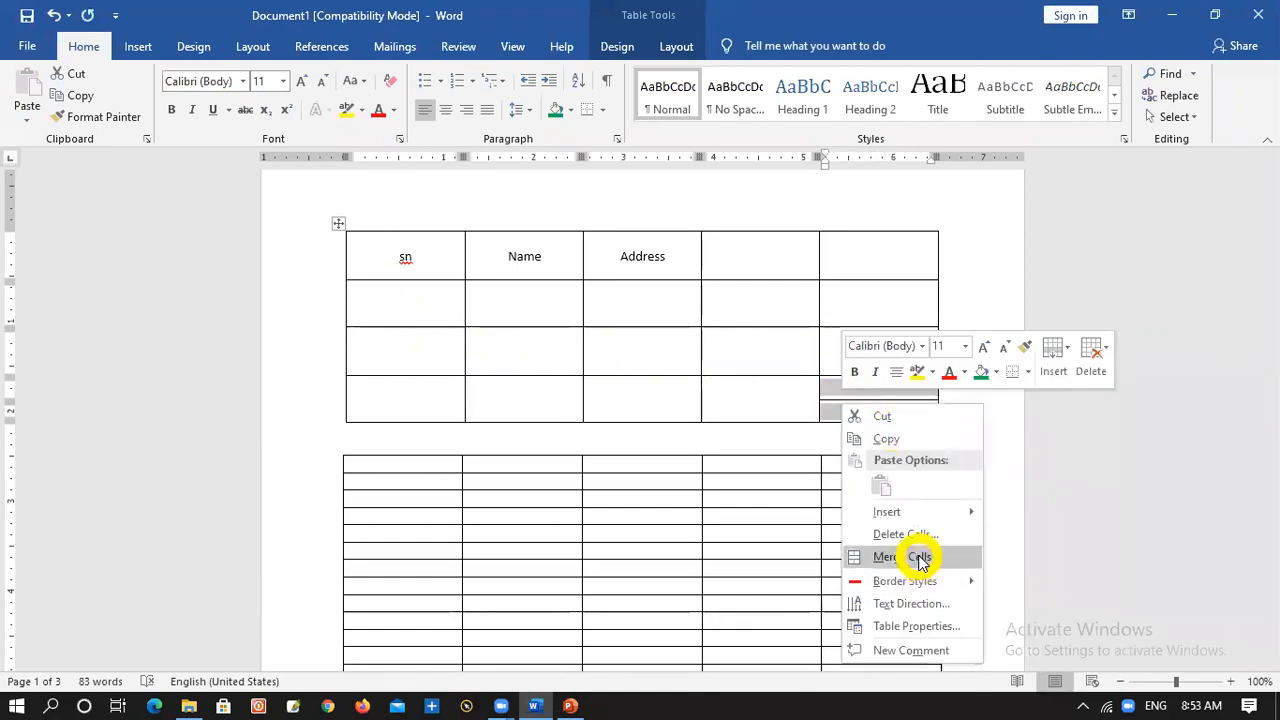
click(918, 558)
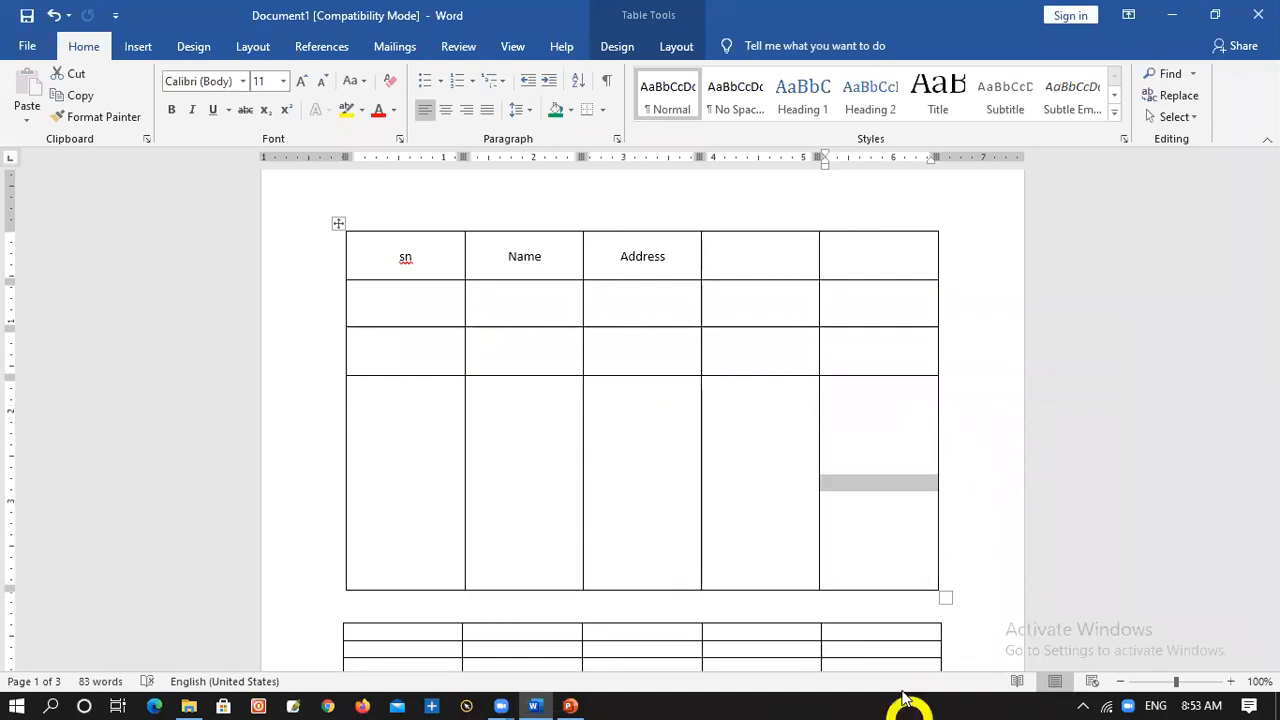
drag(940, 598, 945, 307)
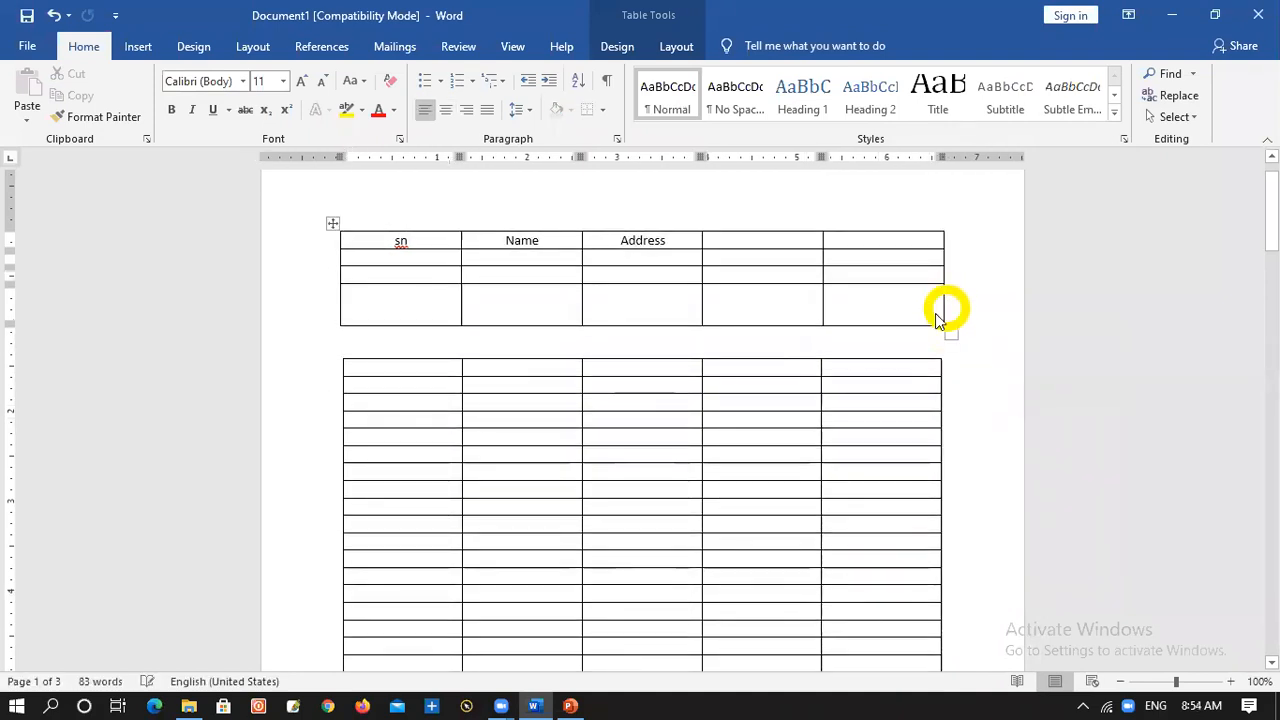
click(871, 347)
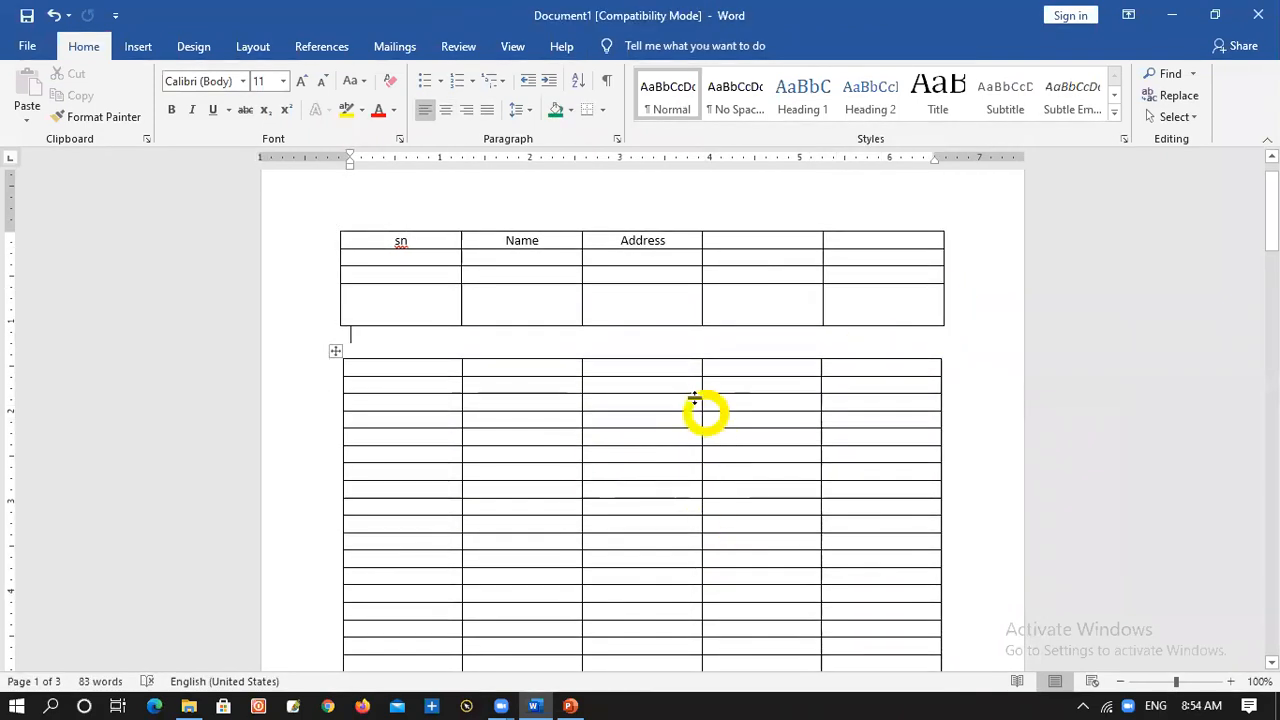
click(613, 277)
right_click(612, 280)
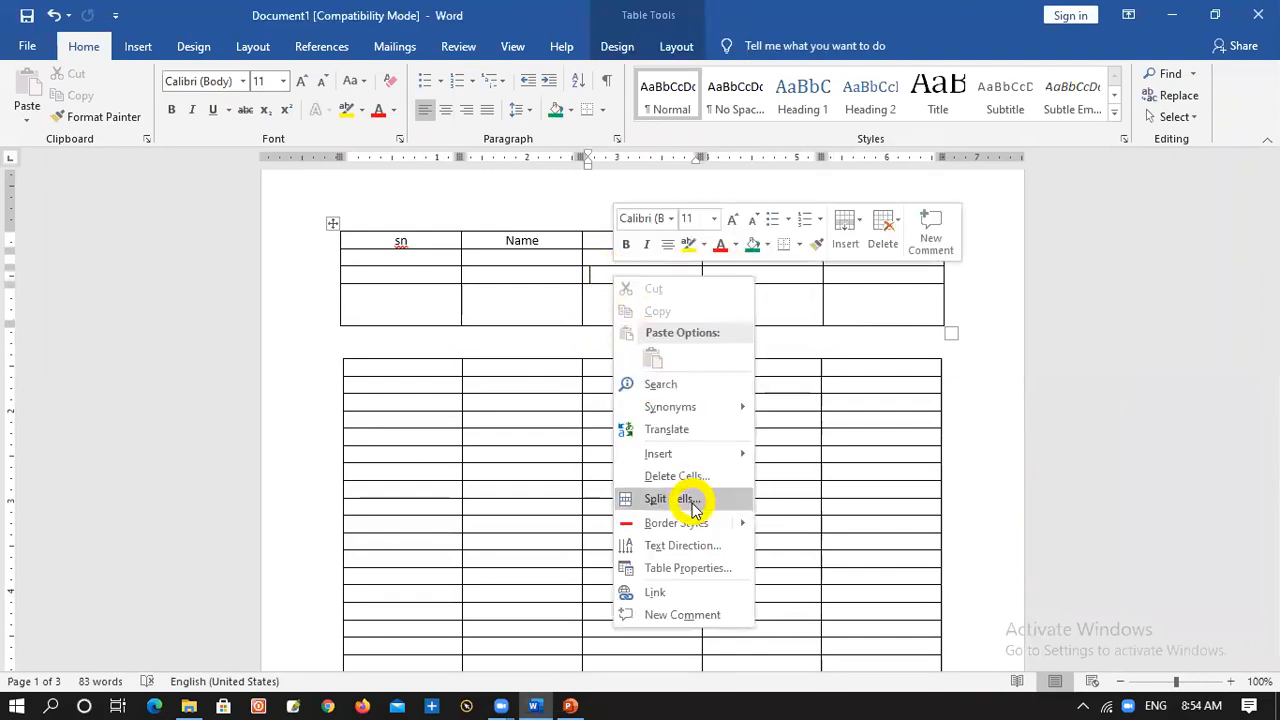
click(851, 434)
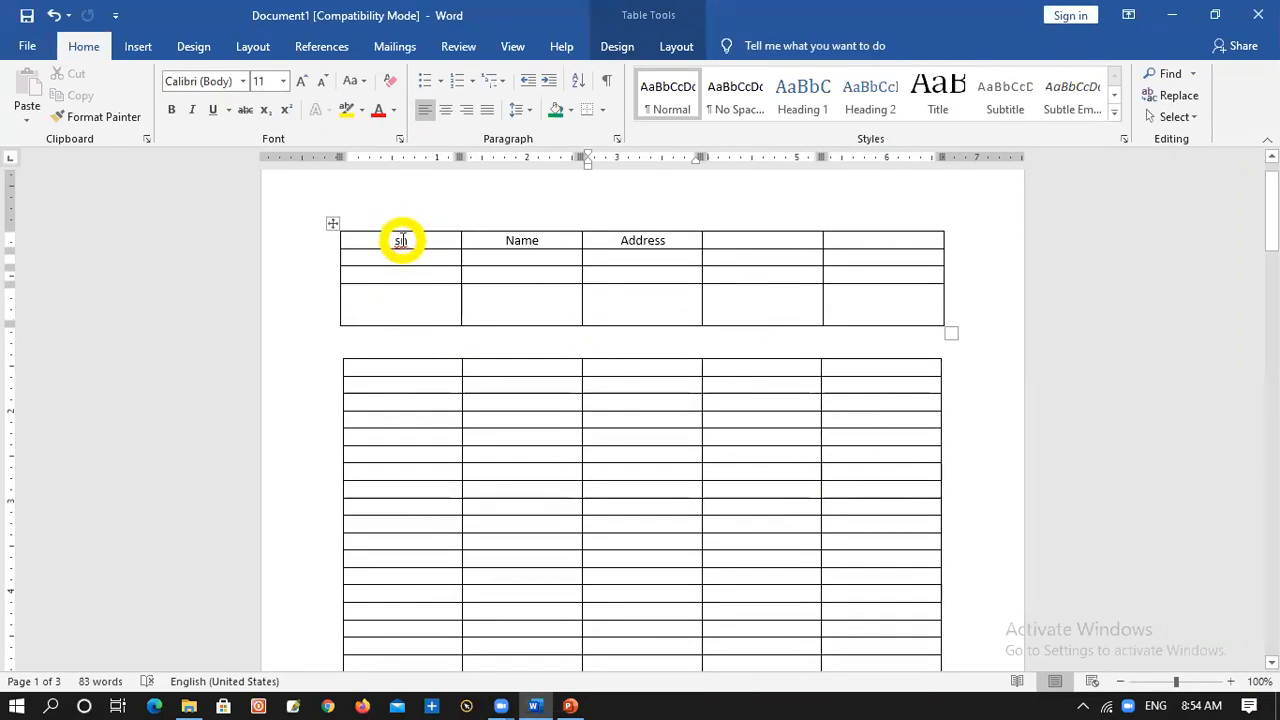
Rotate the text in the sn header cell so it reads vertically from bottom to top
click(406, 241)
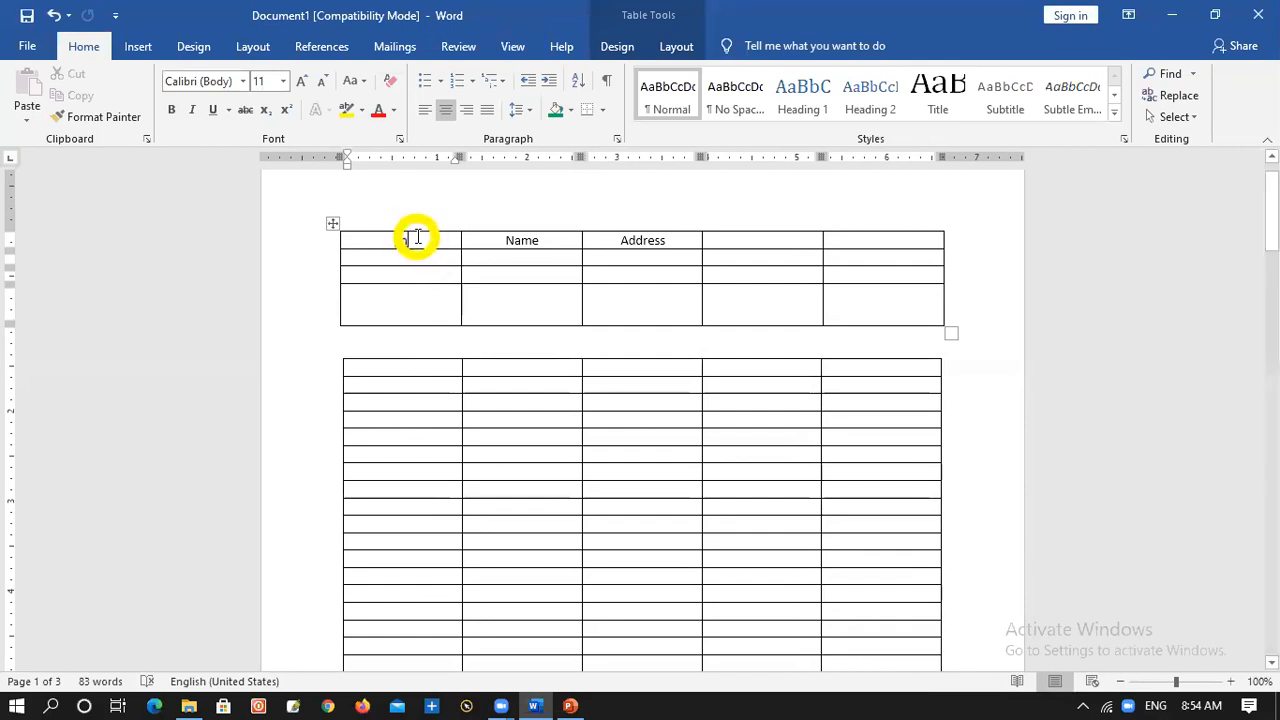
right_click(413, 240)
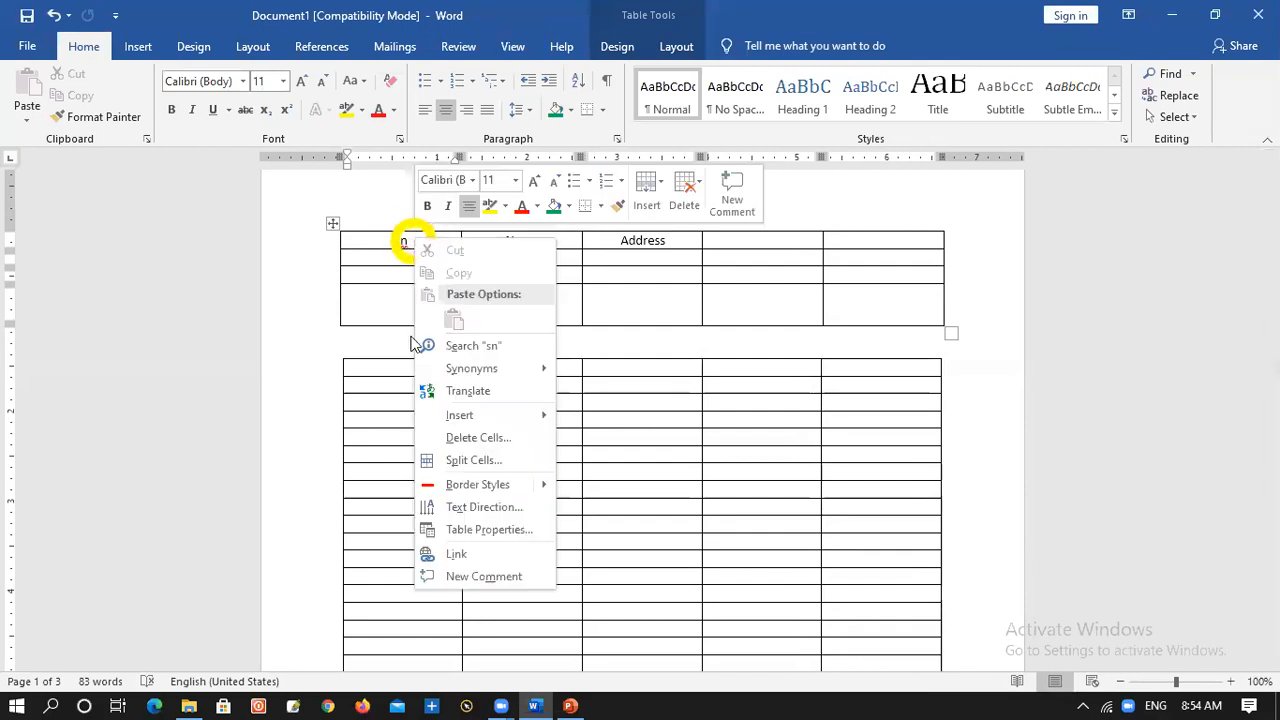
click(485, 506)
click(538, 330)
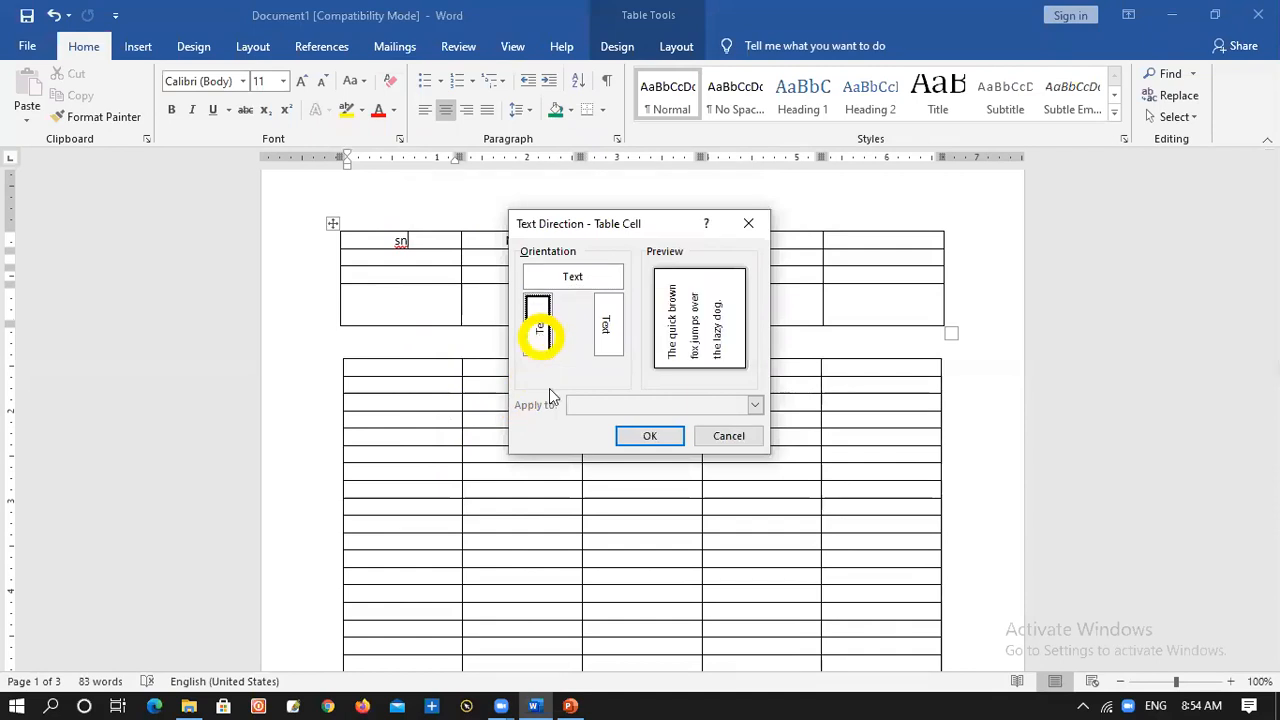
click(640, 436)
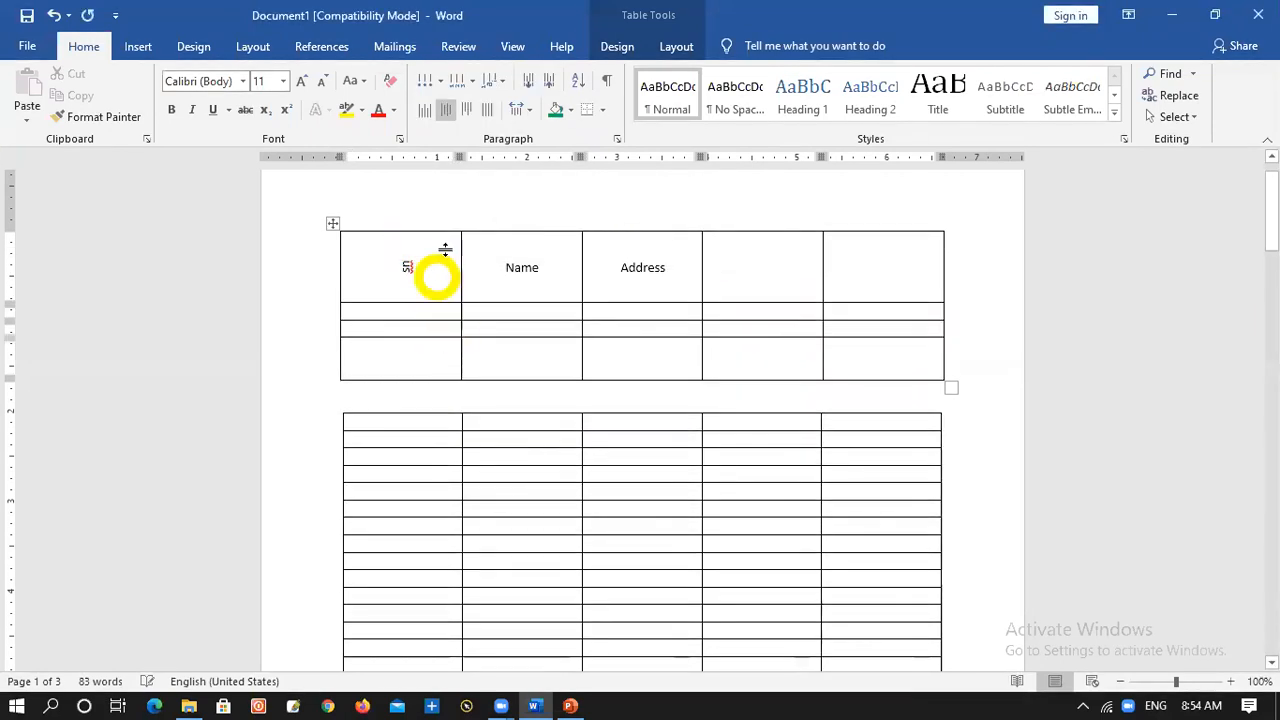
Rotate the text in the Name header cell so it reads vertically from top to bottom
right_click(538, 274)
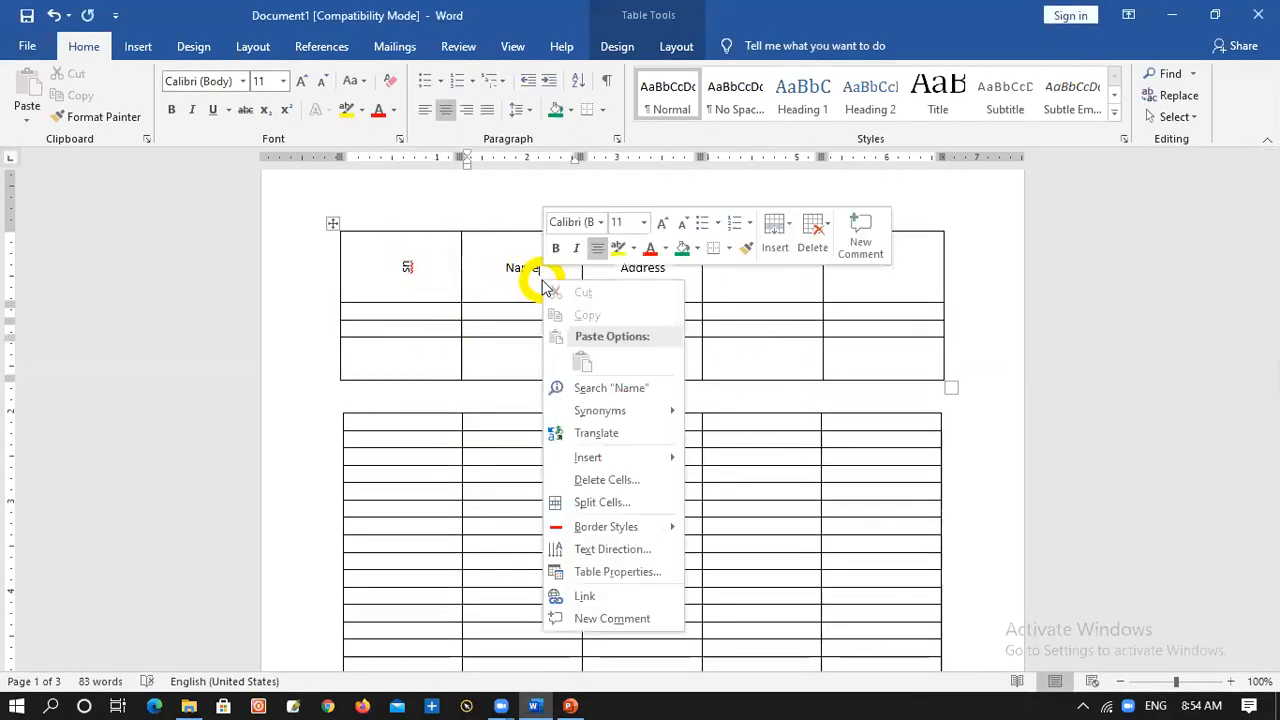
click(597, 549)
click(608, 327)
click(649, 436)
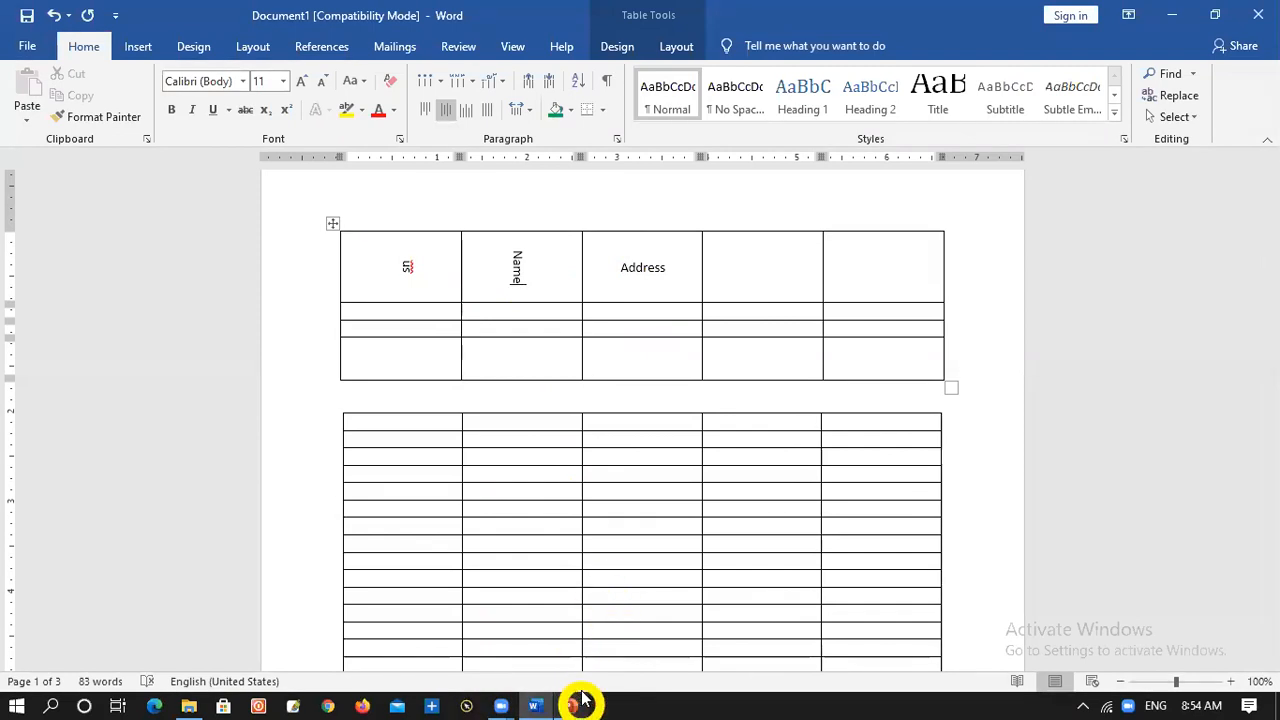
click(502, 705)
click(571, 609)
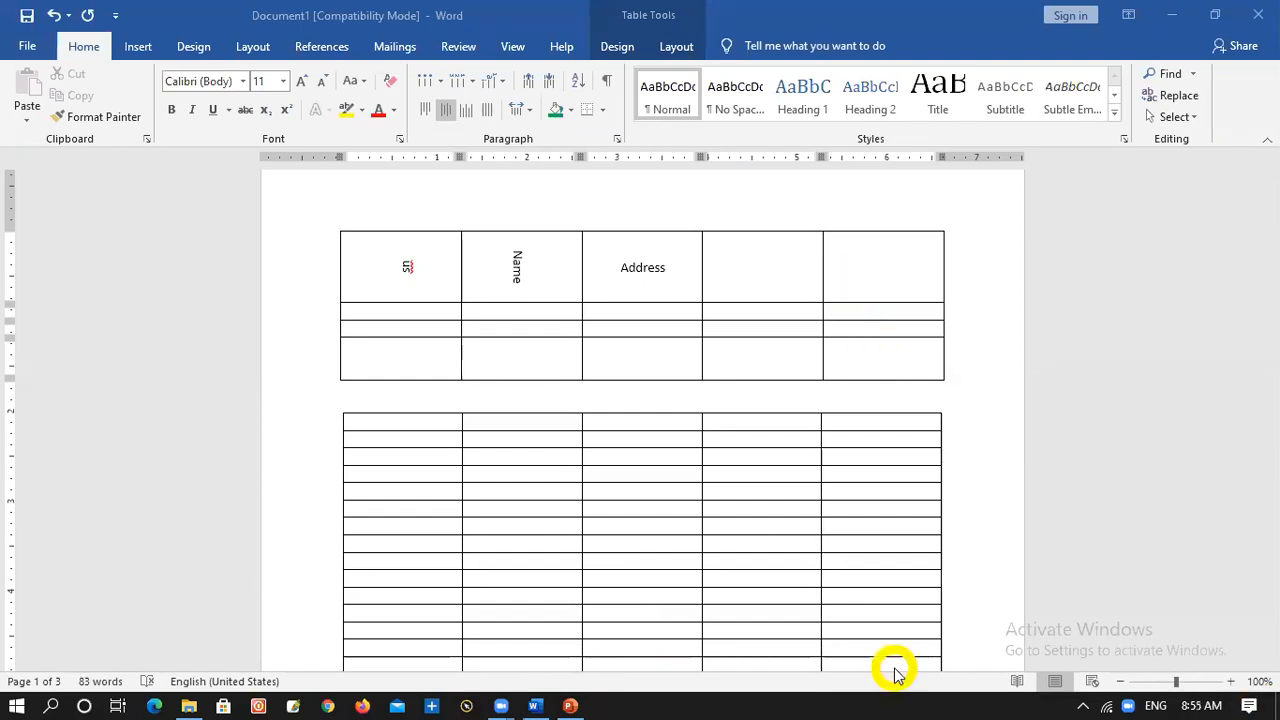
Split the last header cell of the upper table into 2 columns and 1 row
click(869, 263)
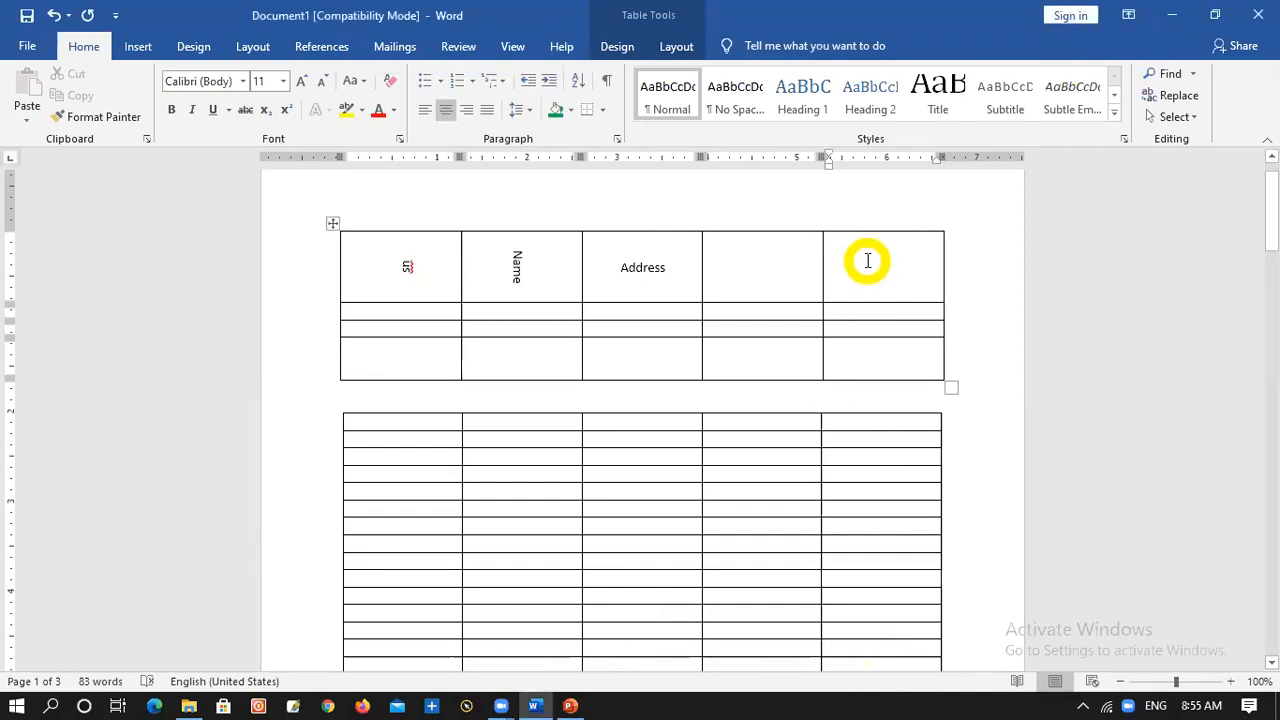
right_click(867, 261)
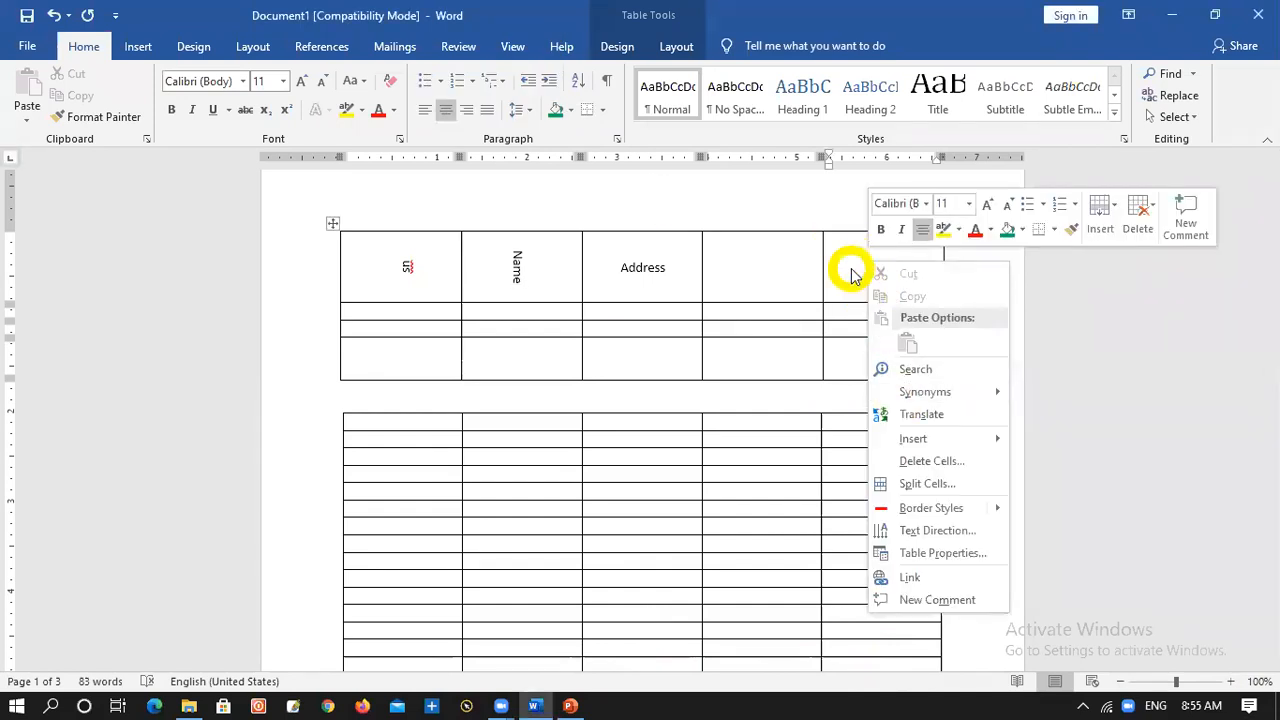
click(855, 270)
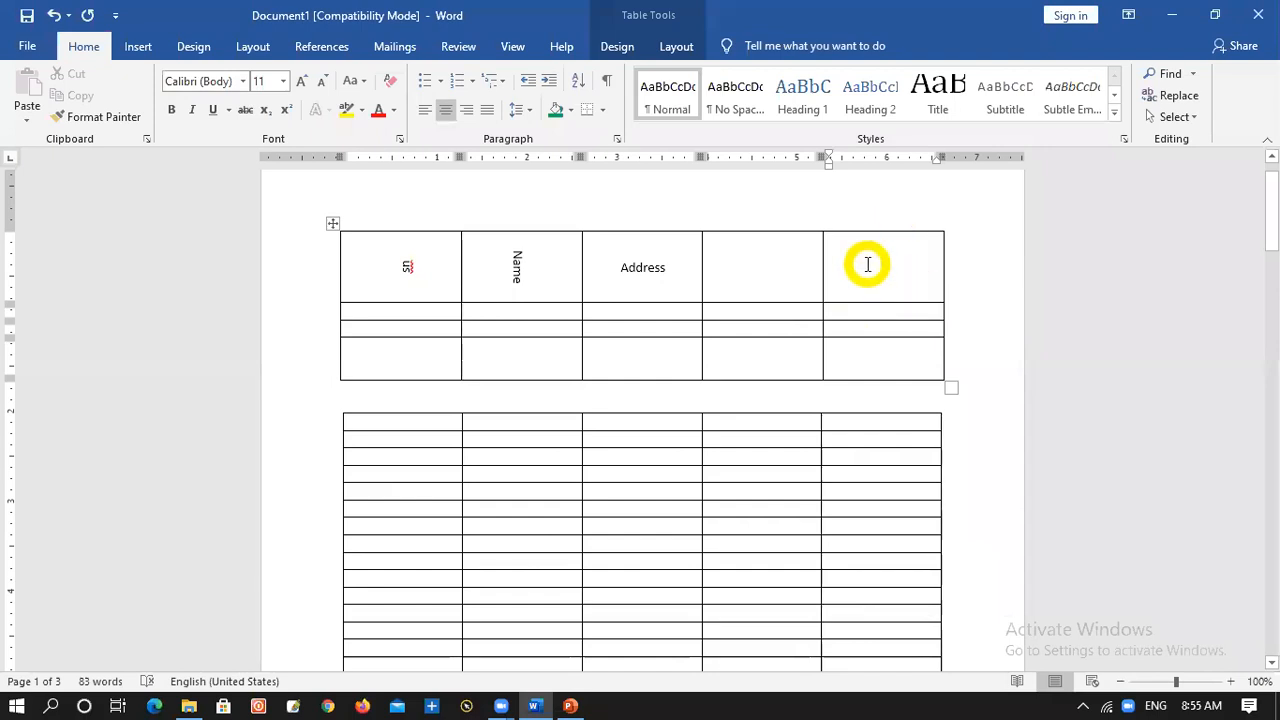
right_click(867, 264)
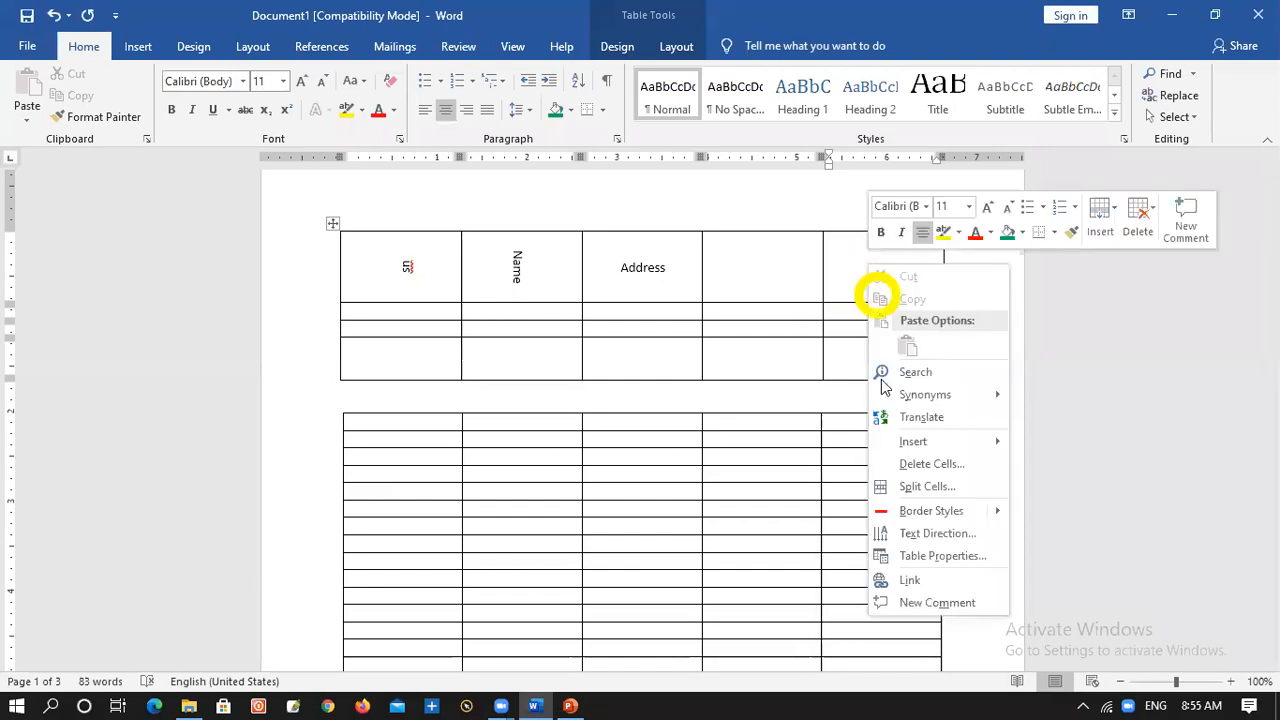
click(938, 490)
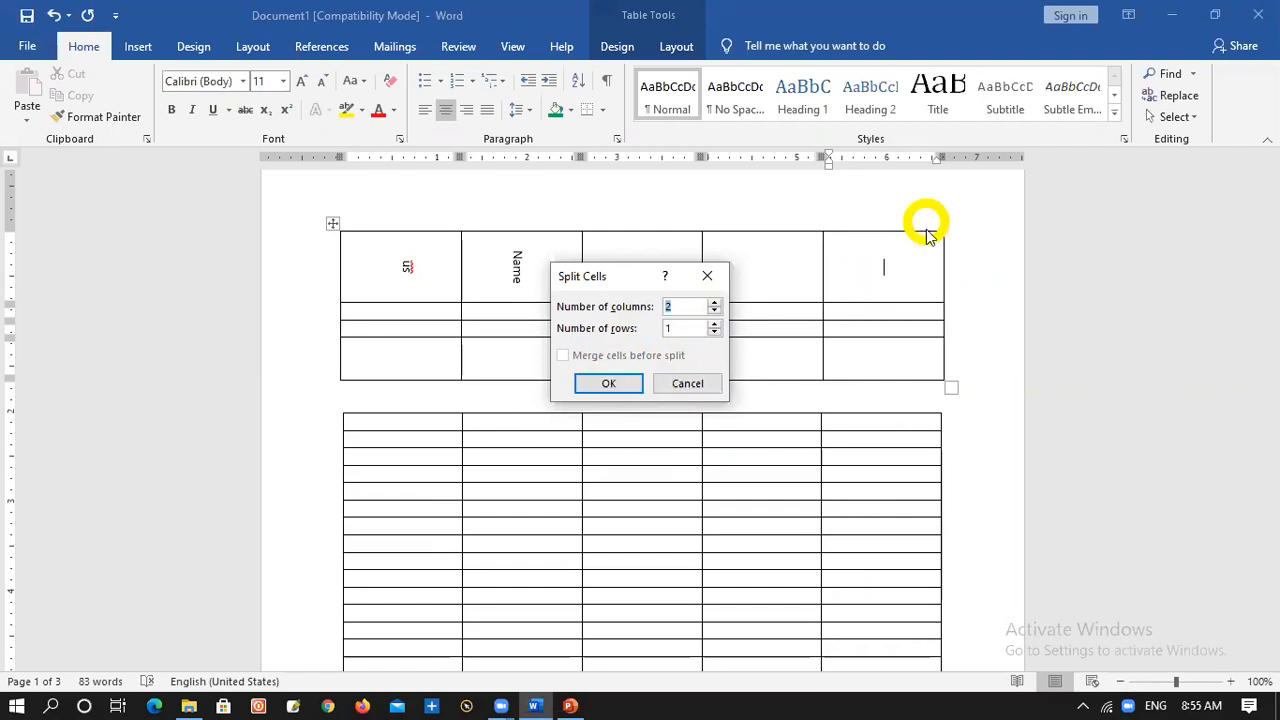
click(617, 383)
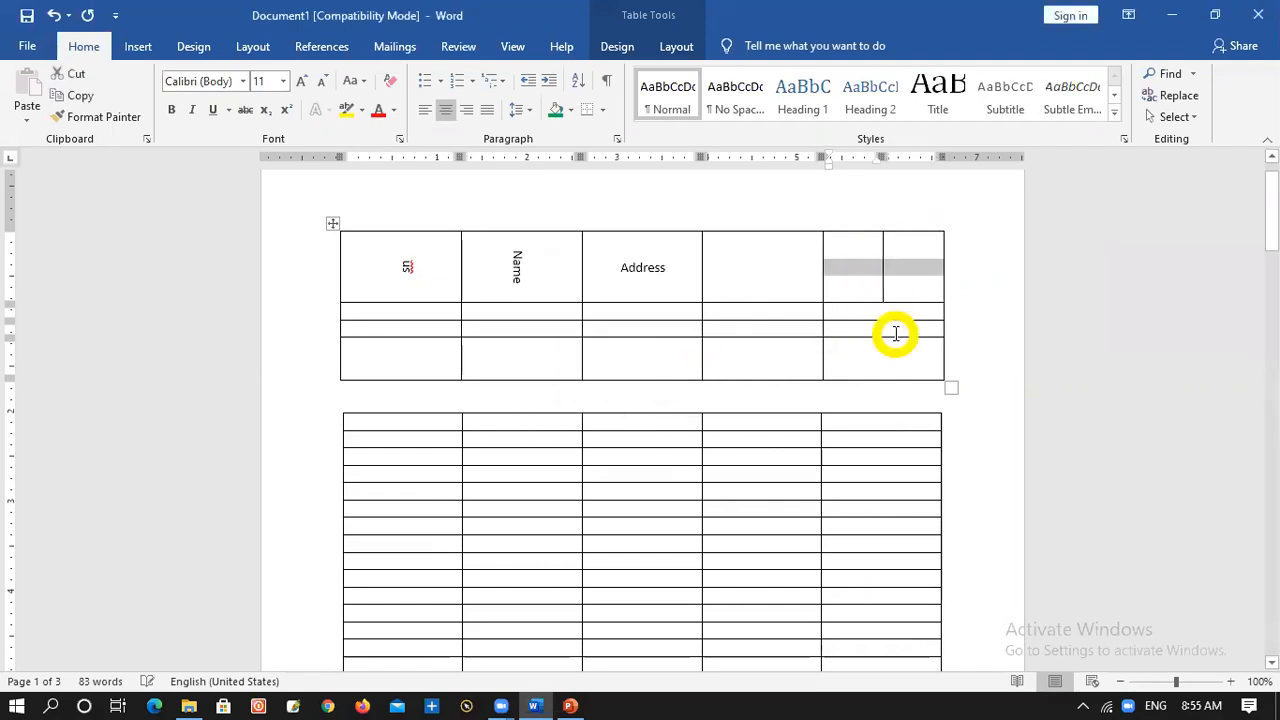
Merge the two halves of the upper table's last header cell and split it again into 2 columns and 2 rows
right_click(876, 270)
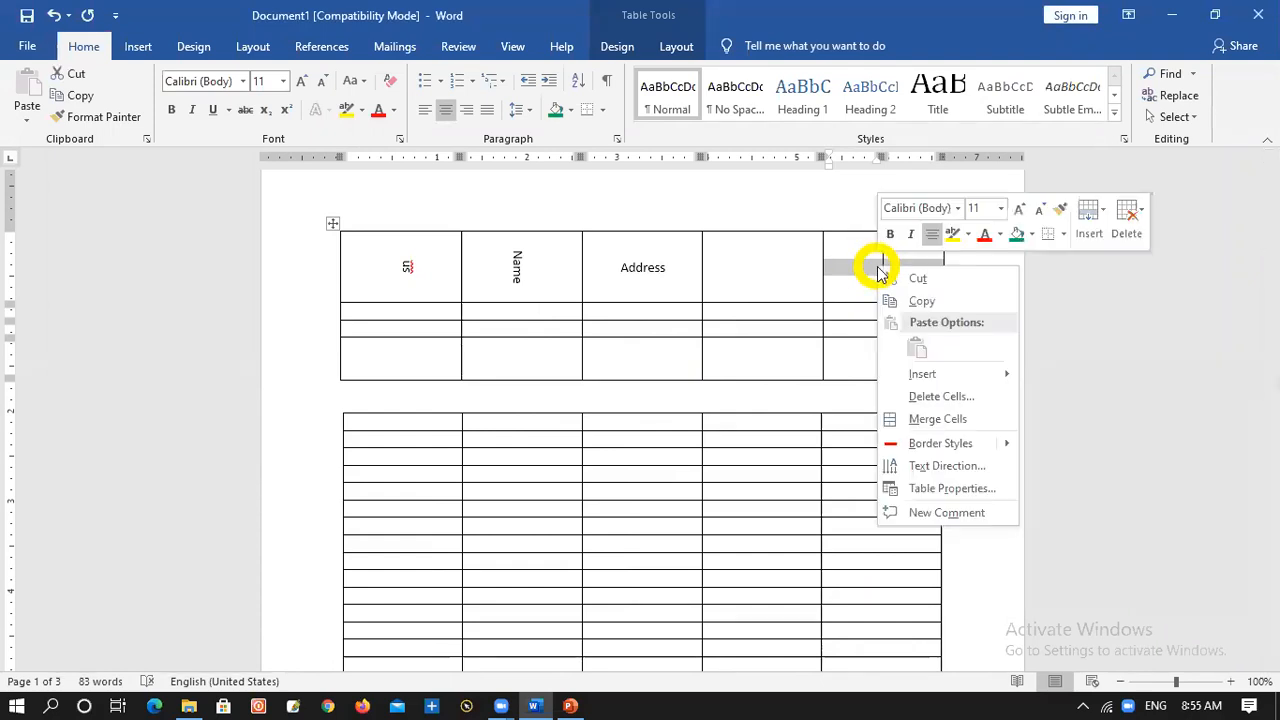
click(923, 414)
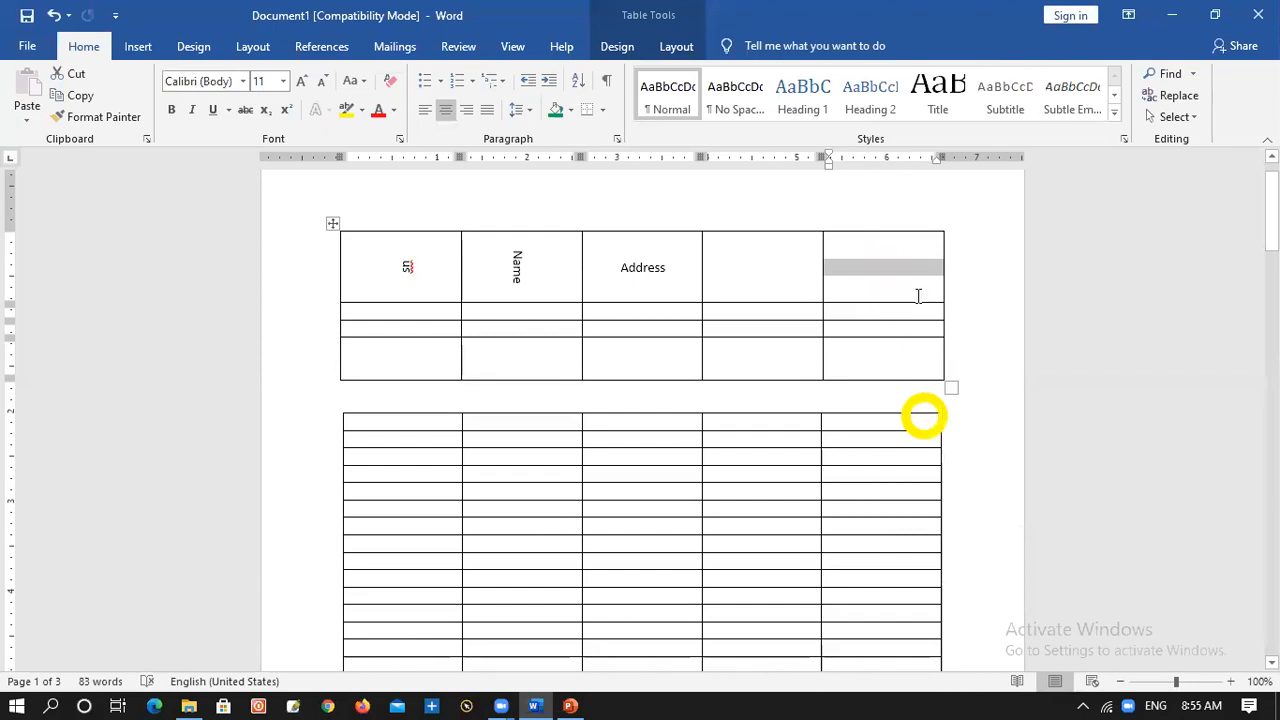
right_click(884, 250)
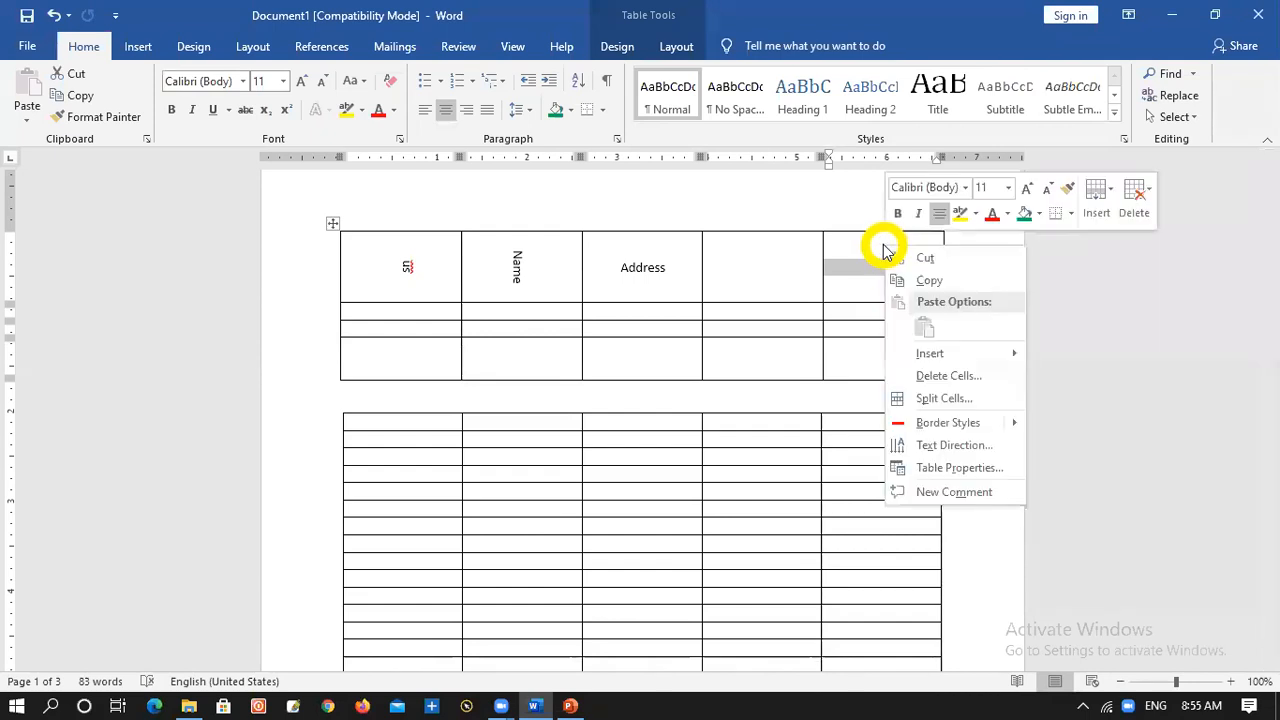
click(929, 399)
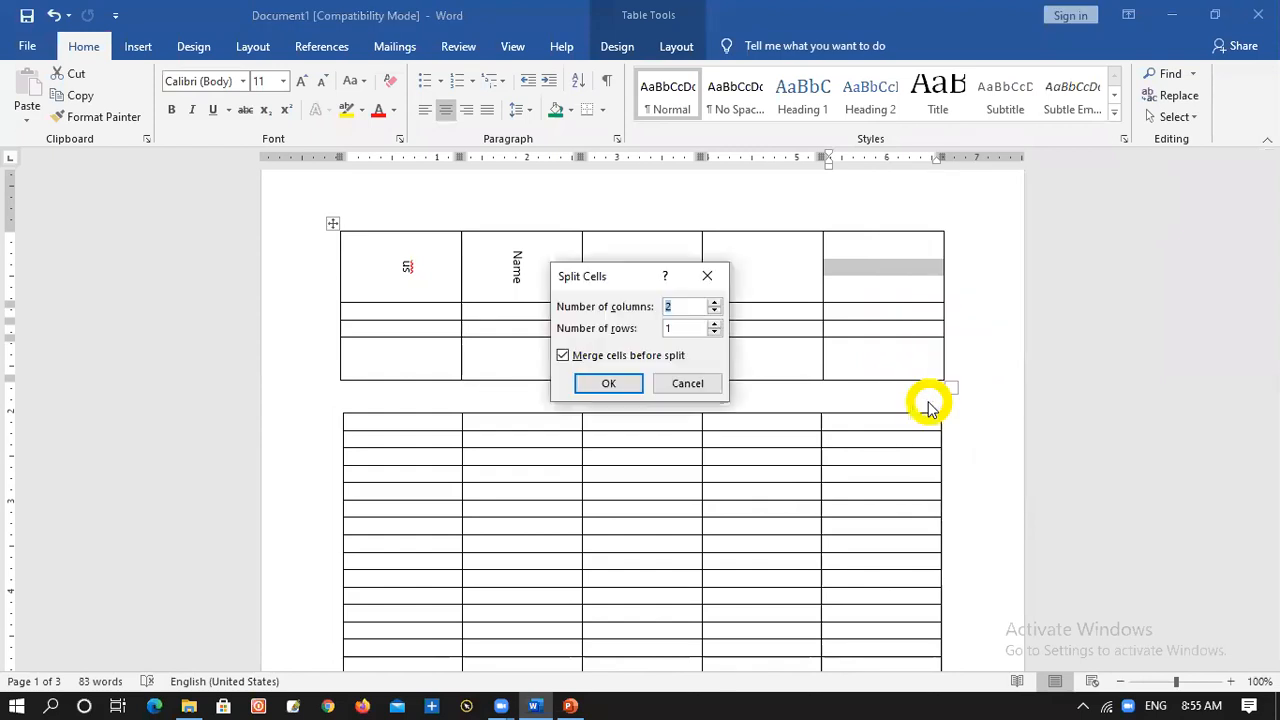
click(715, 324)
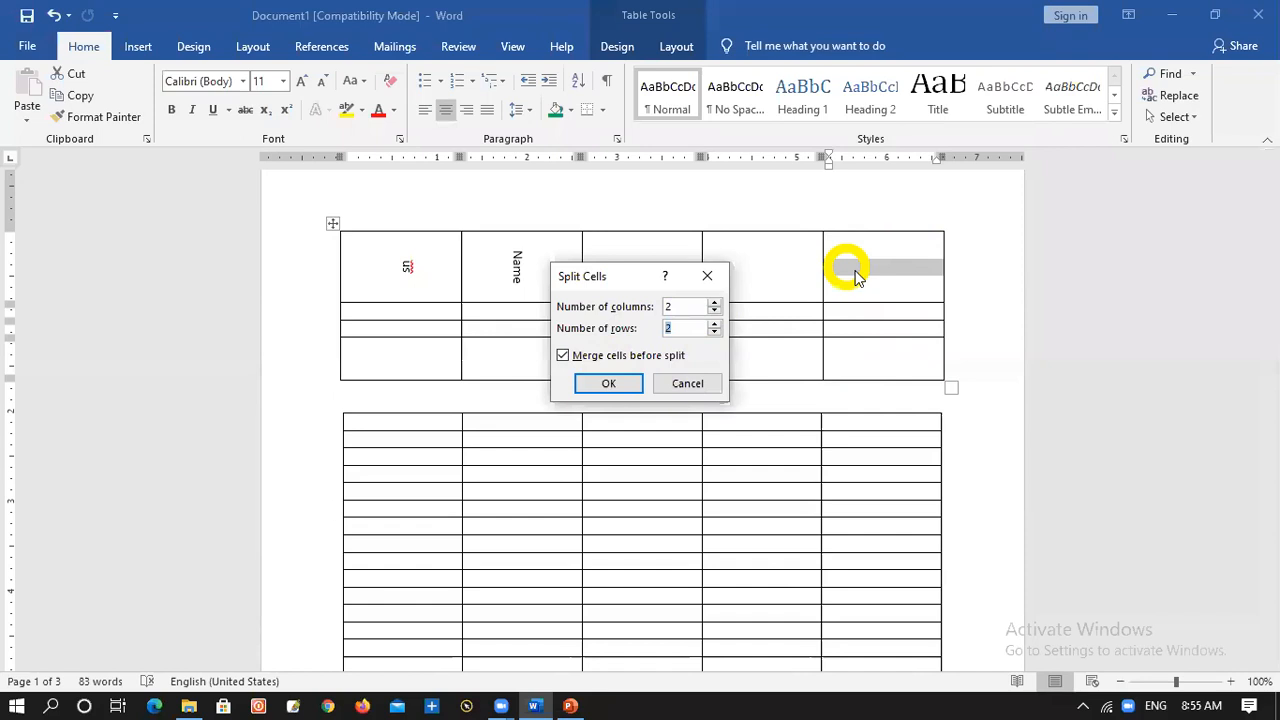
key(Return)
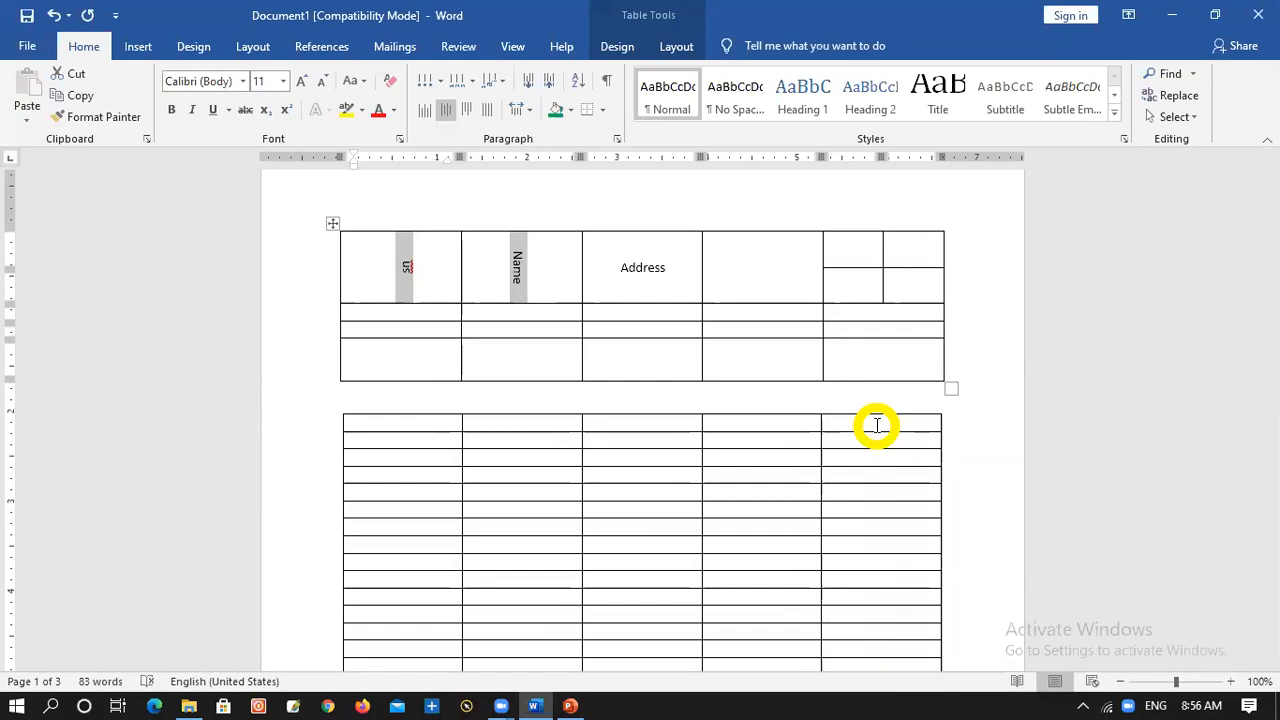
drag(648, 259, 729, 265)
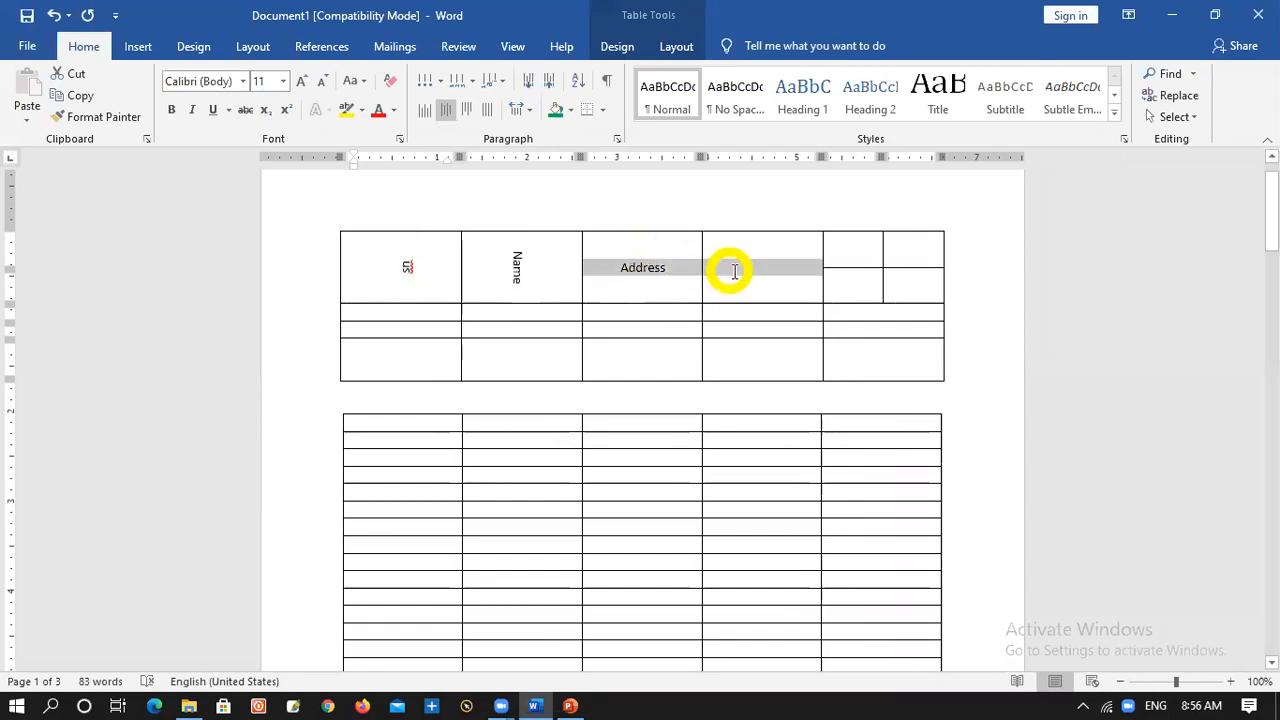
right_click(733, 259)
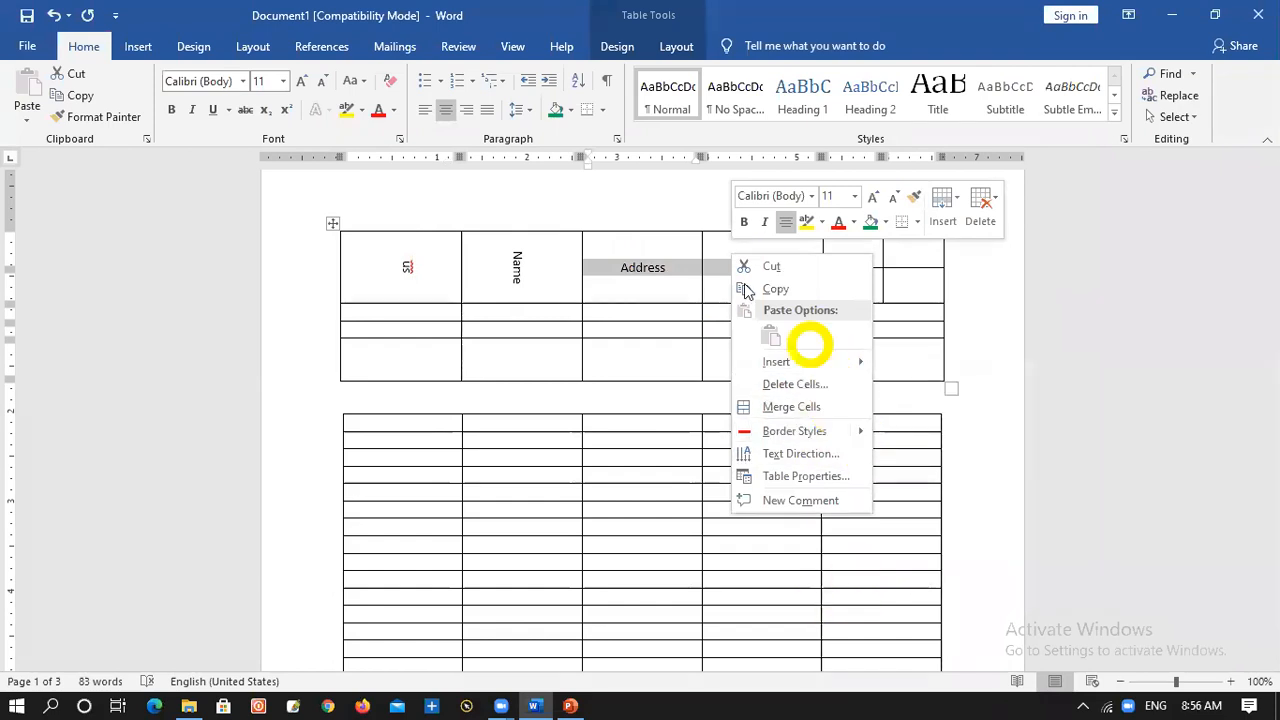
key(Escape)
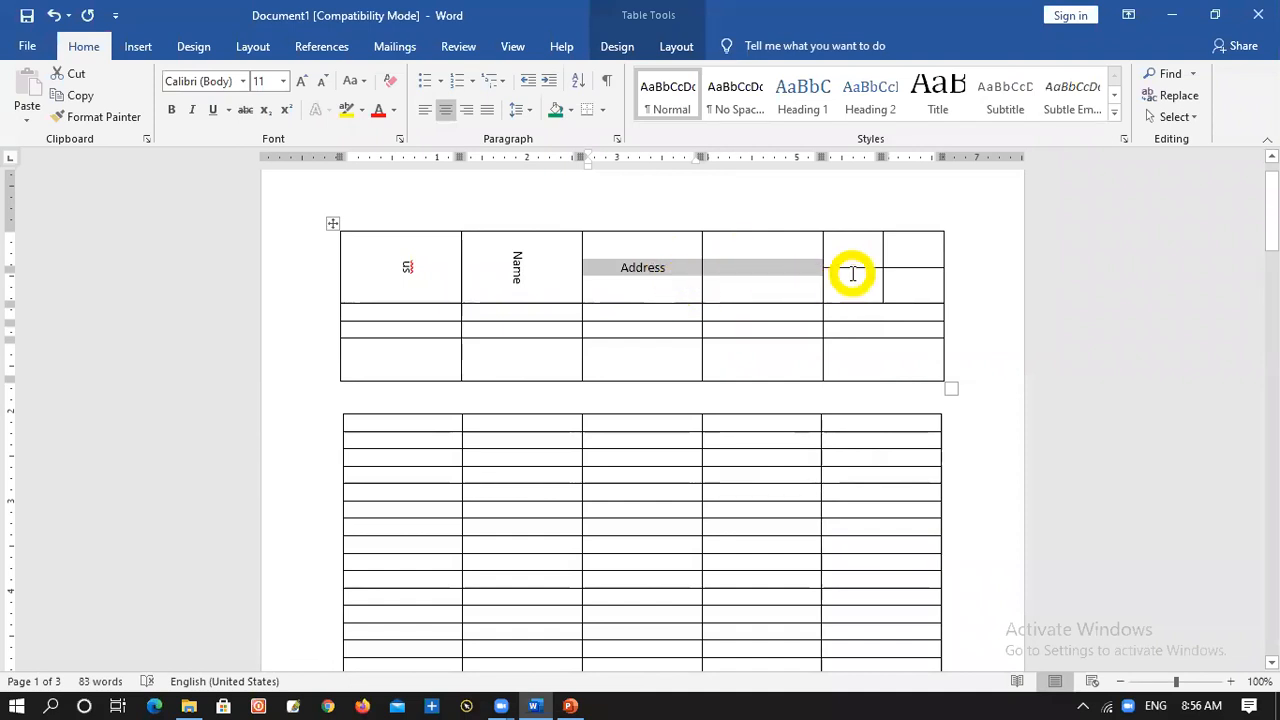
click(766, 276)
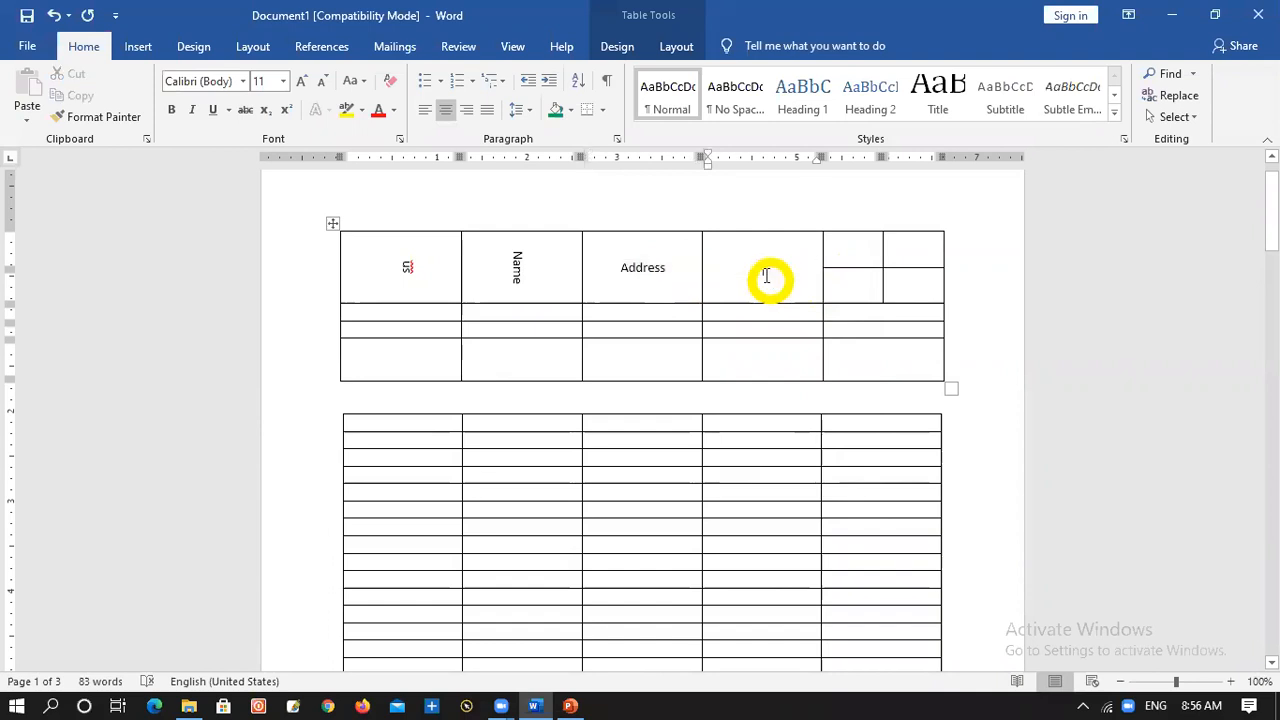
Merge the four small cells at the end of the upper table's header row into one, first each pair side by side
drag(846, 251, 931, 249)
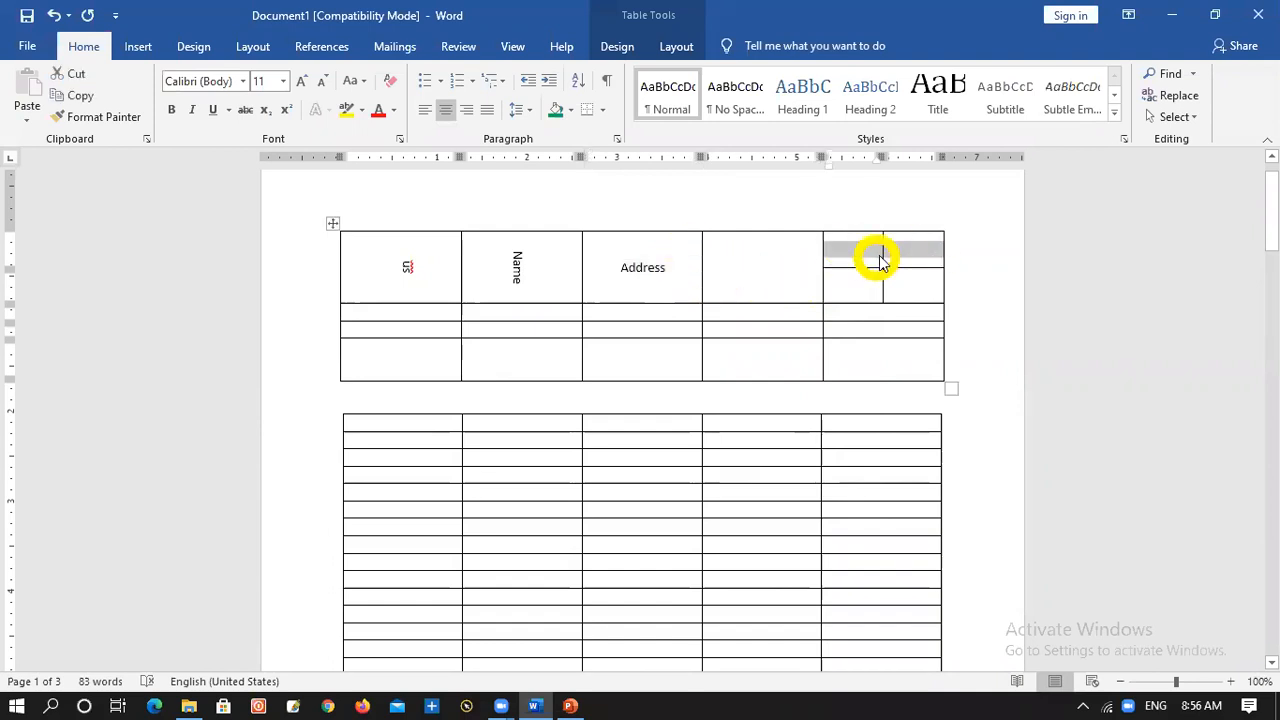
right_click(880, 260)
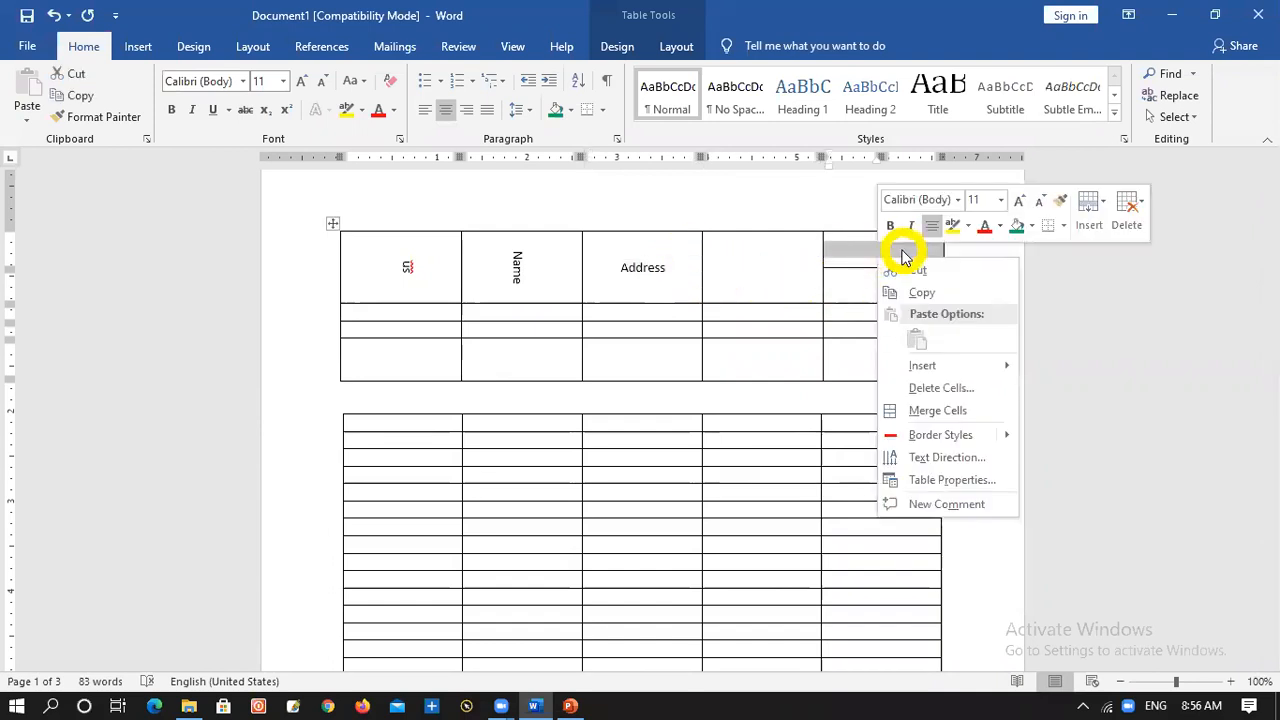
click(940, 411)
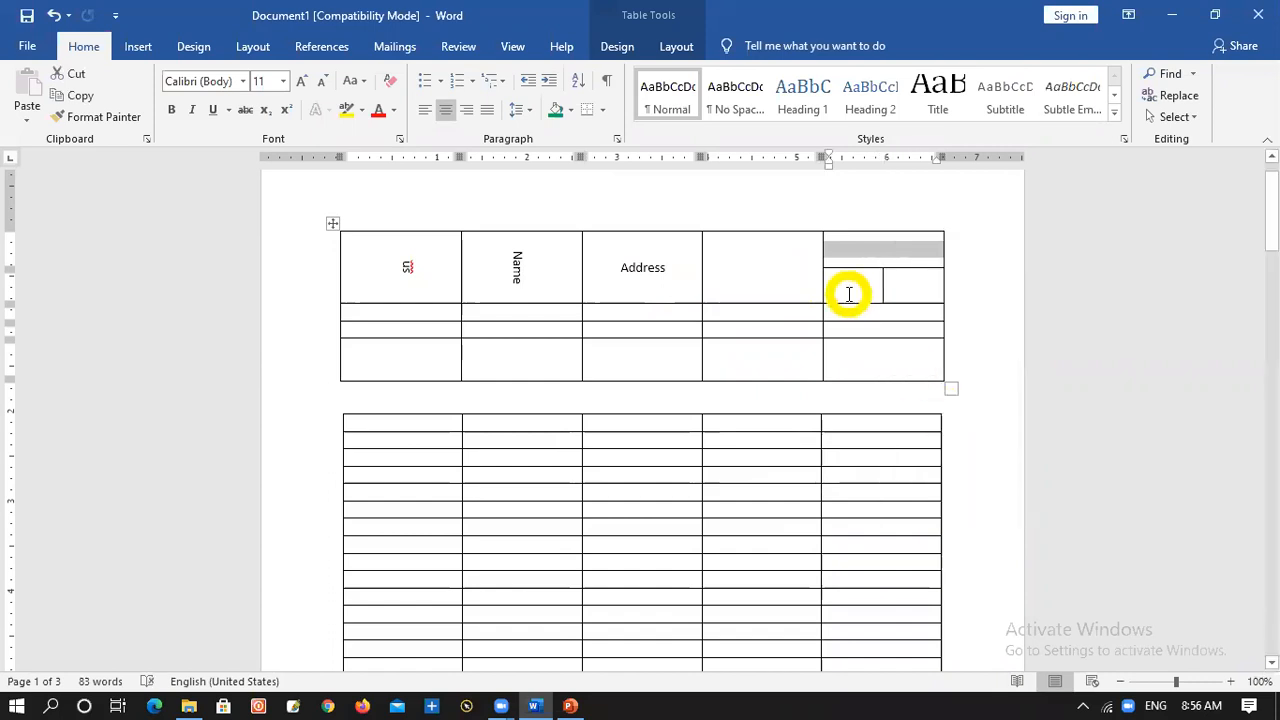
drag(849, 291, 894, 289)
right_click(884, 291)
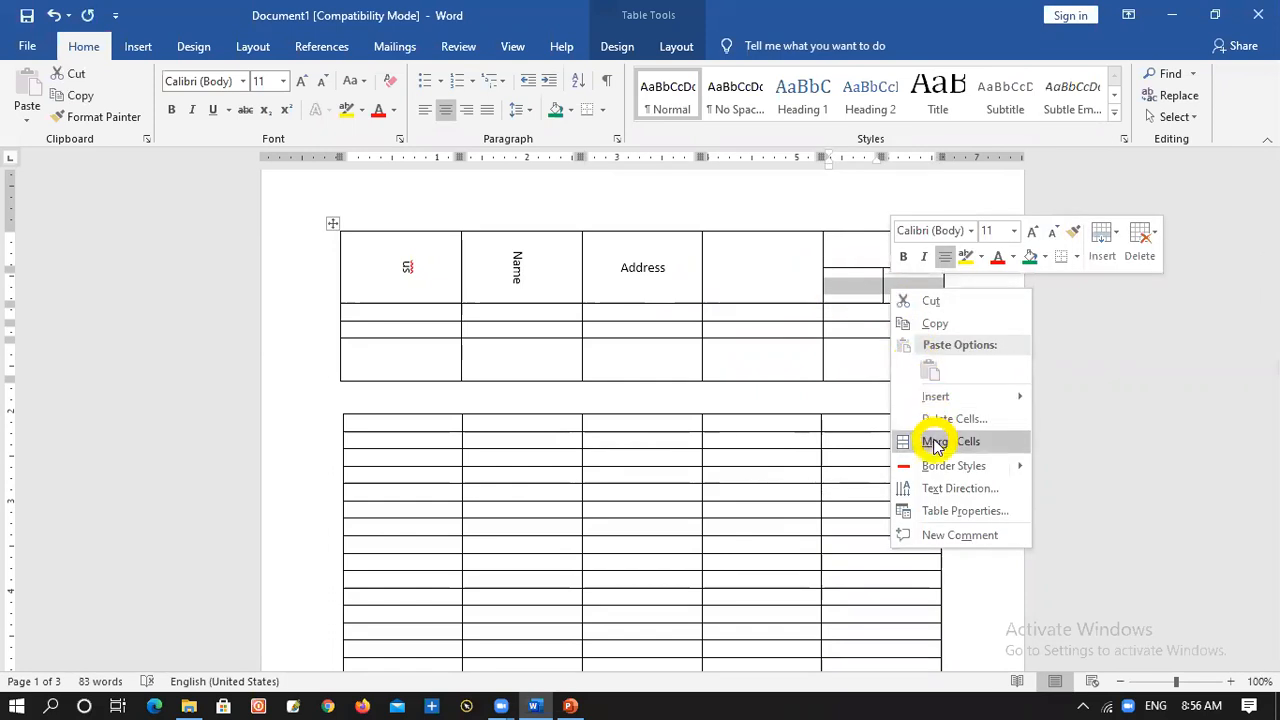
click(936, 443)
drag(869, 248, 878, 275)
right_click(874, 266)
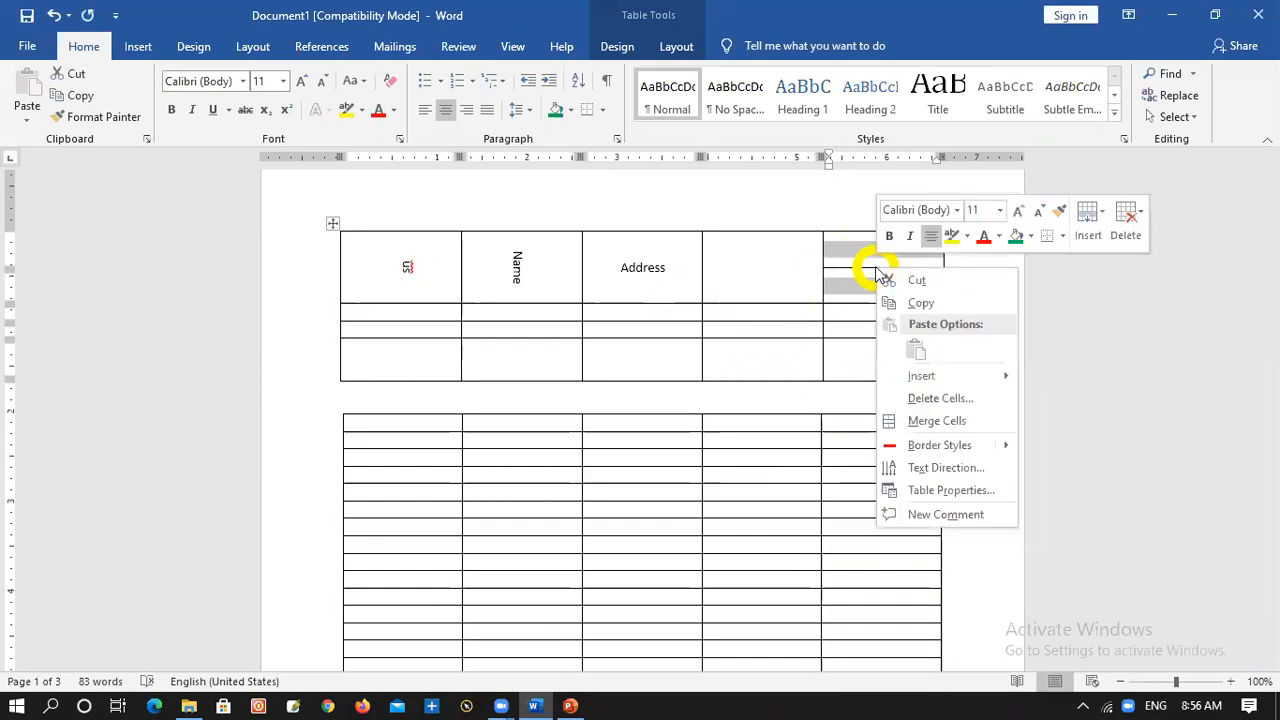
click(912, 421)
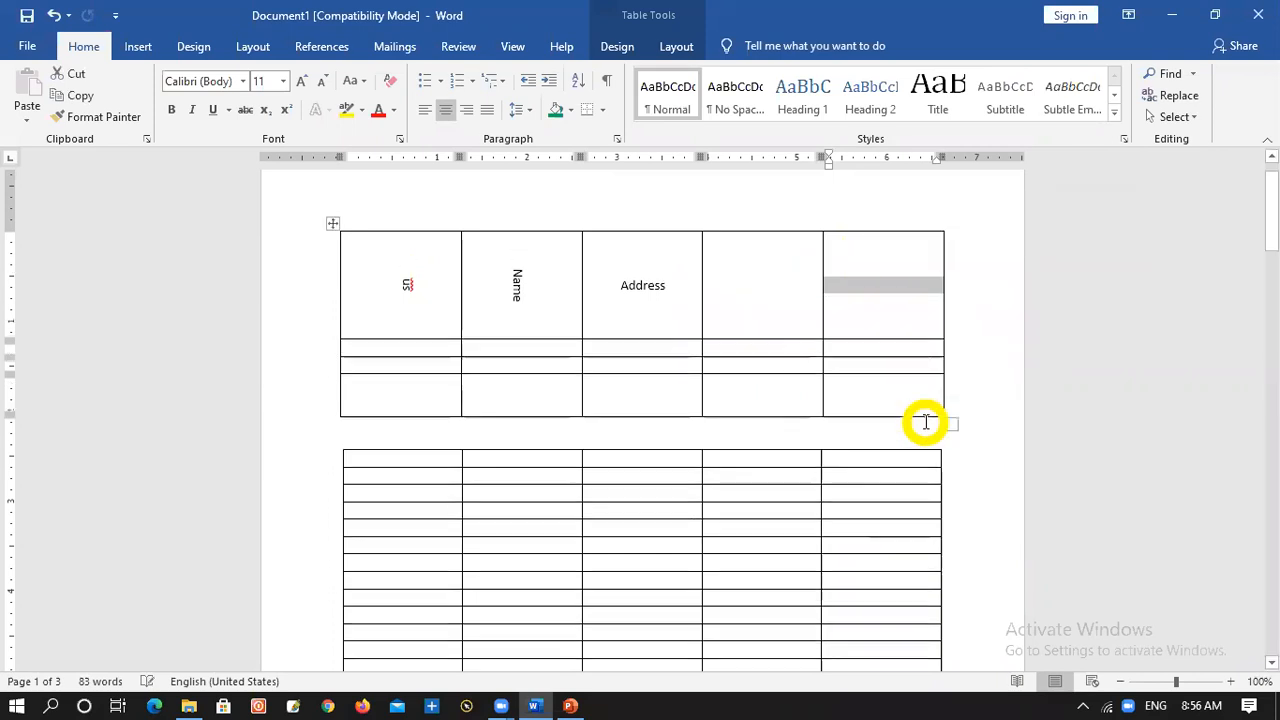
Reduce the height of the upper table's header row, keeping it just tall enough for the vertical Name text on one line
click(903, 328)
drag(777, 338, 793, 268)
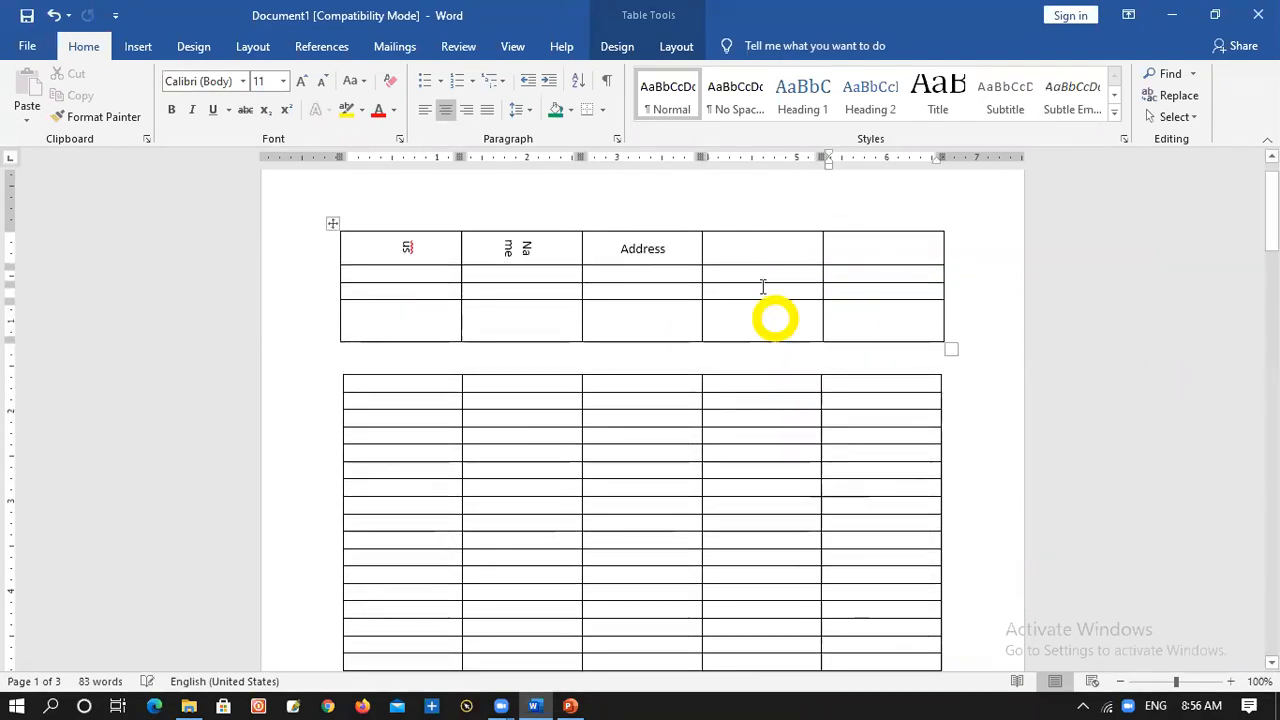
drag(567, 264, 571, 282)
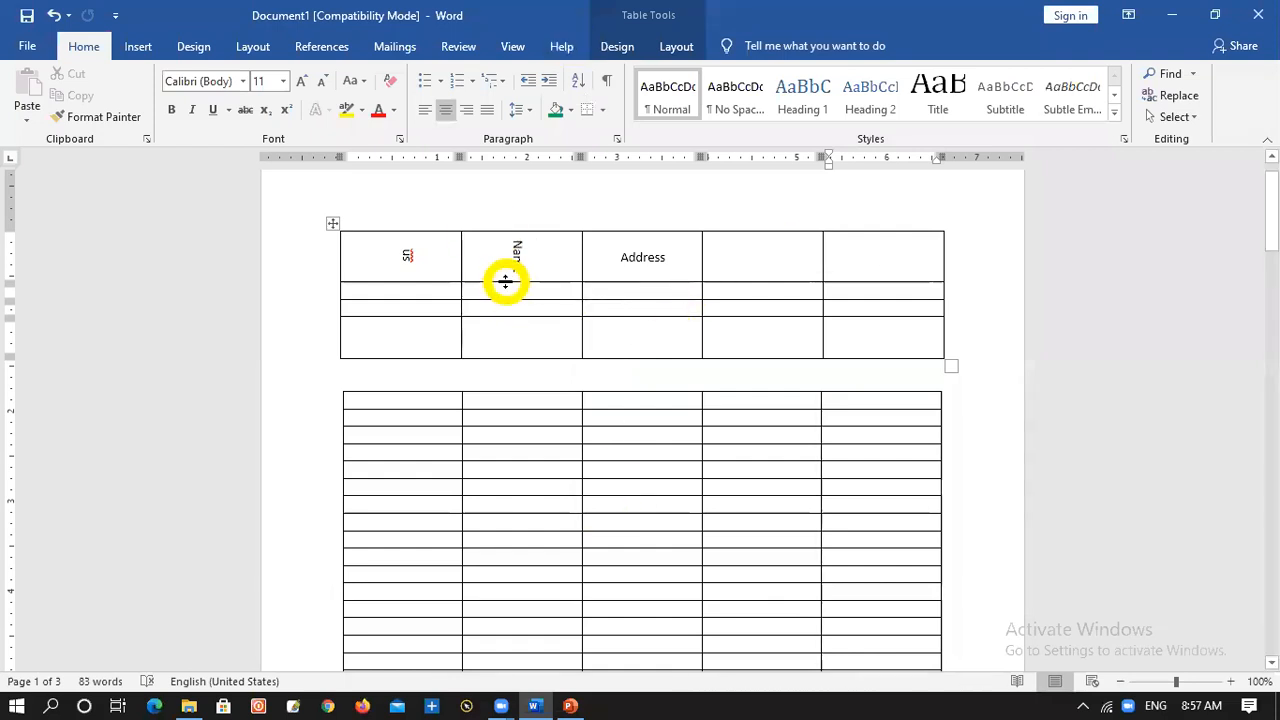
Delete the entire contents of the document and undo the deletion
key(ctrl+a)
key(Delete)
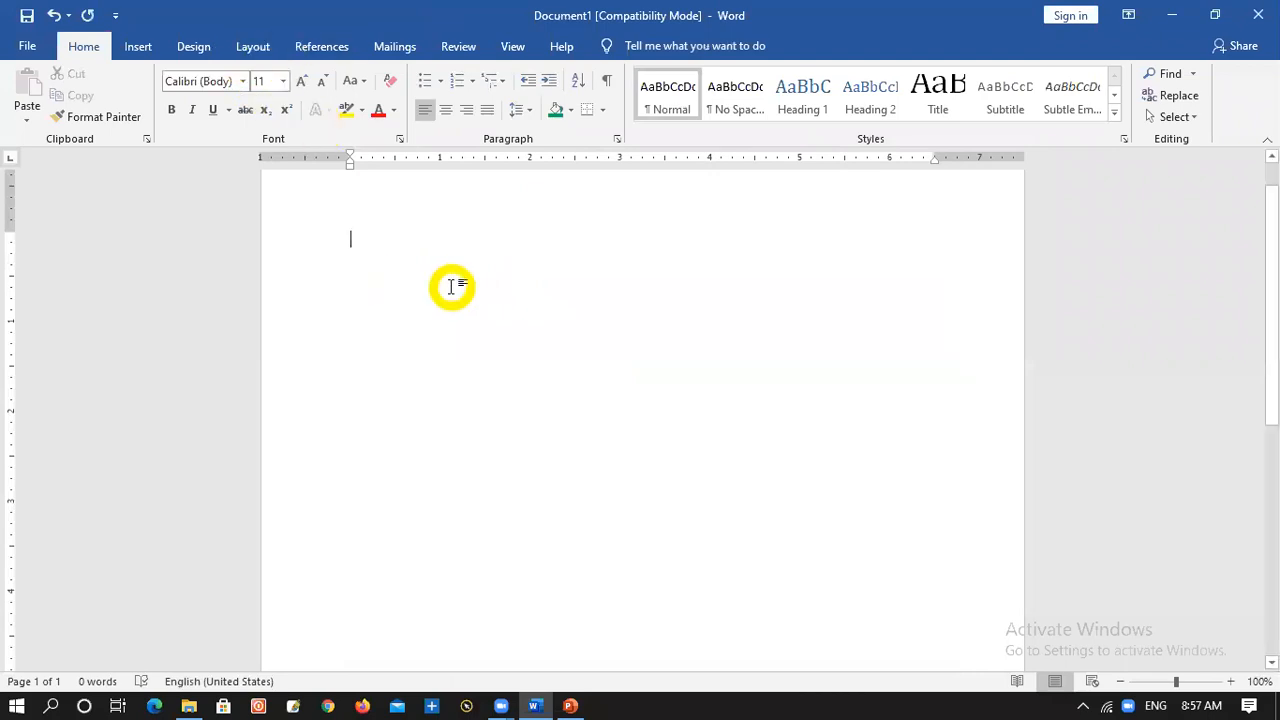
key(ctrl+z)
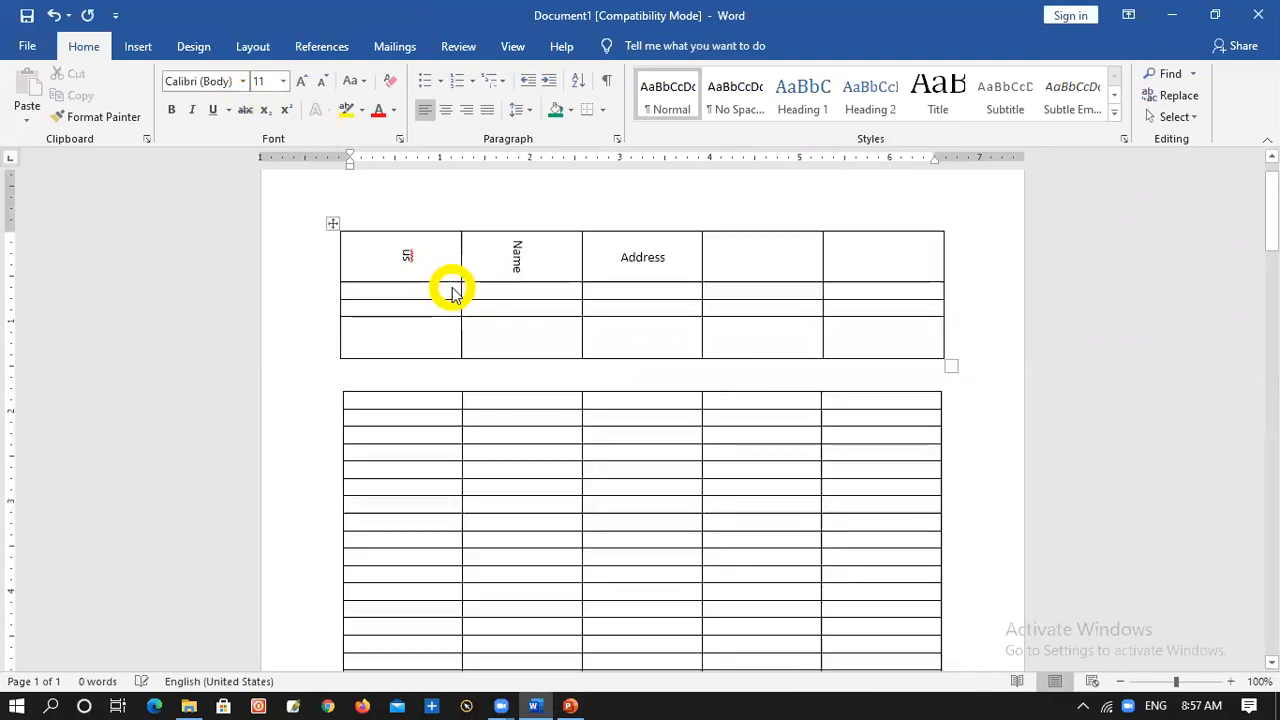
click(900, 452)
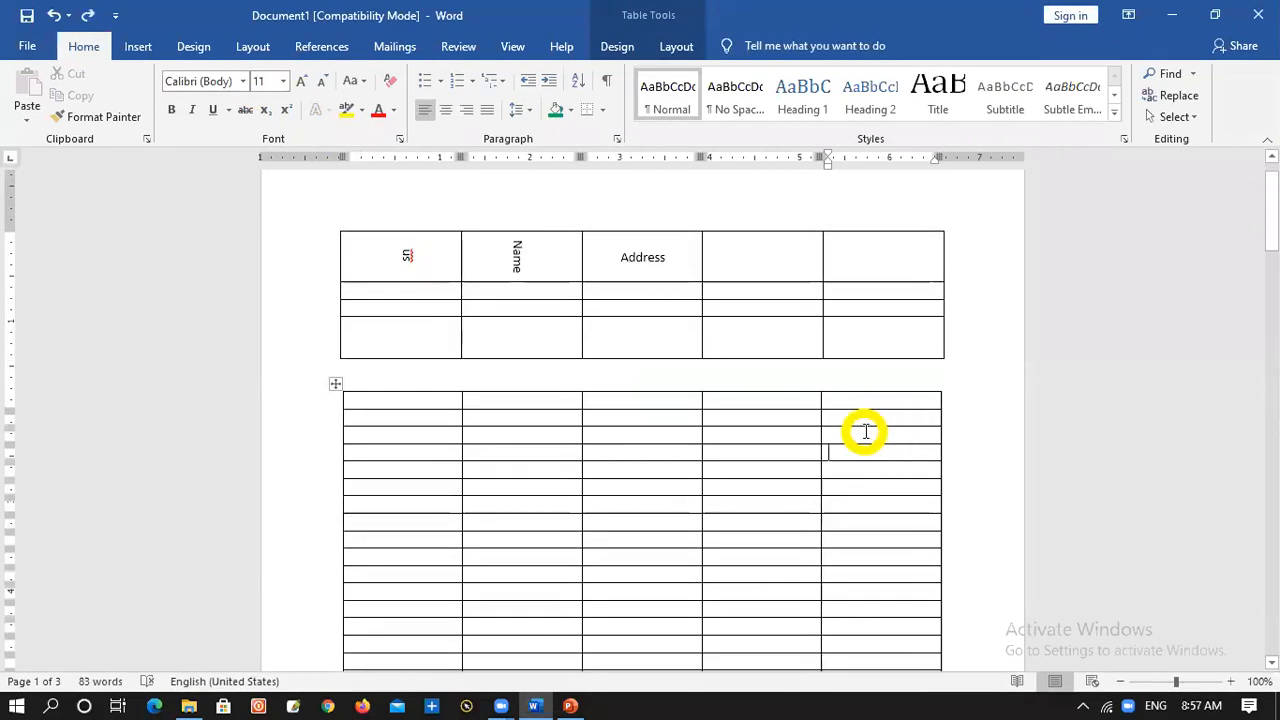
click(515, 260)
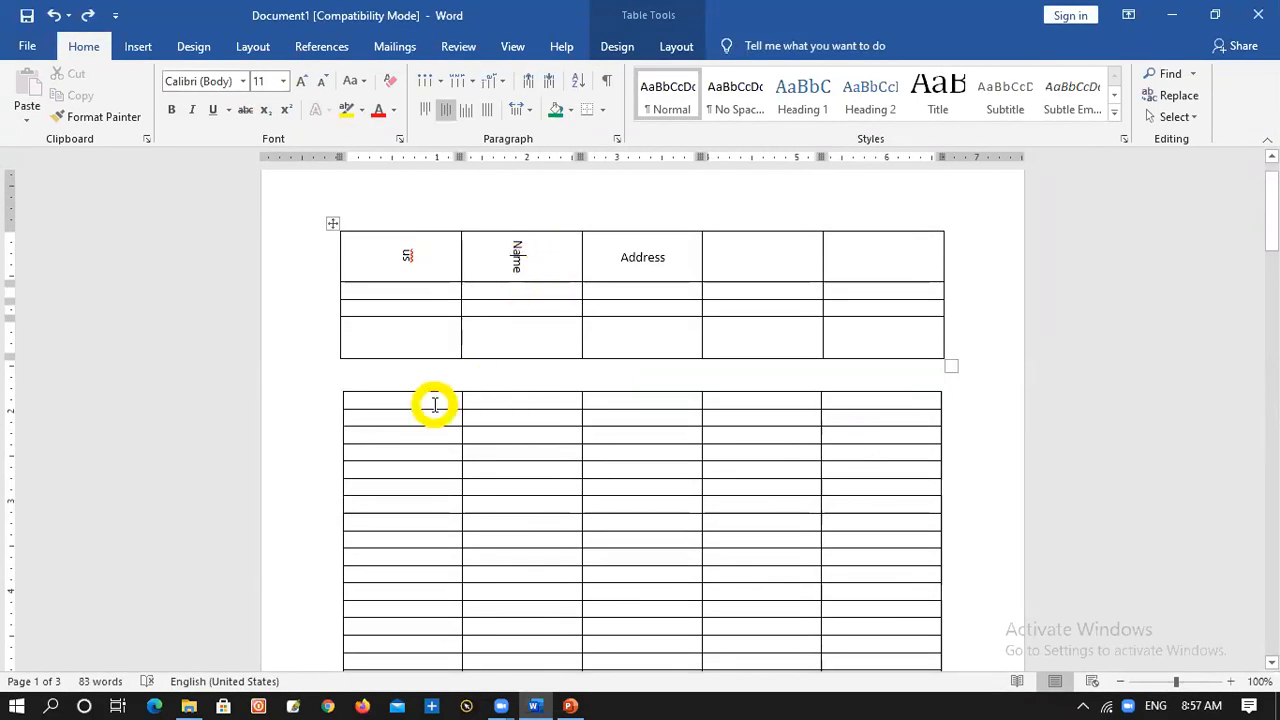
click(430, 401)
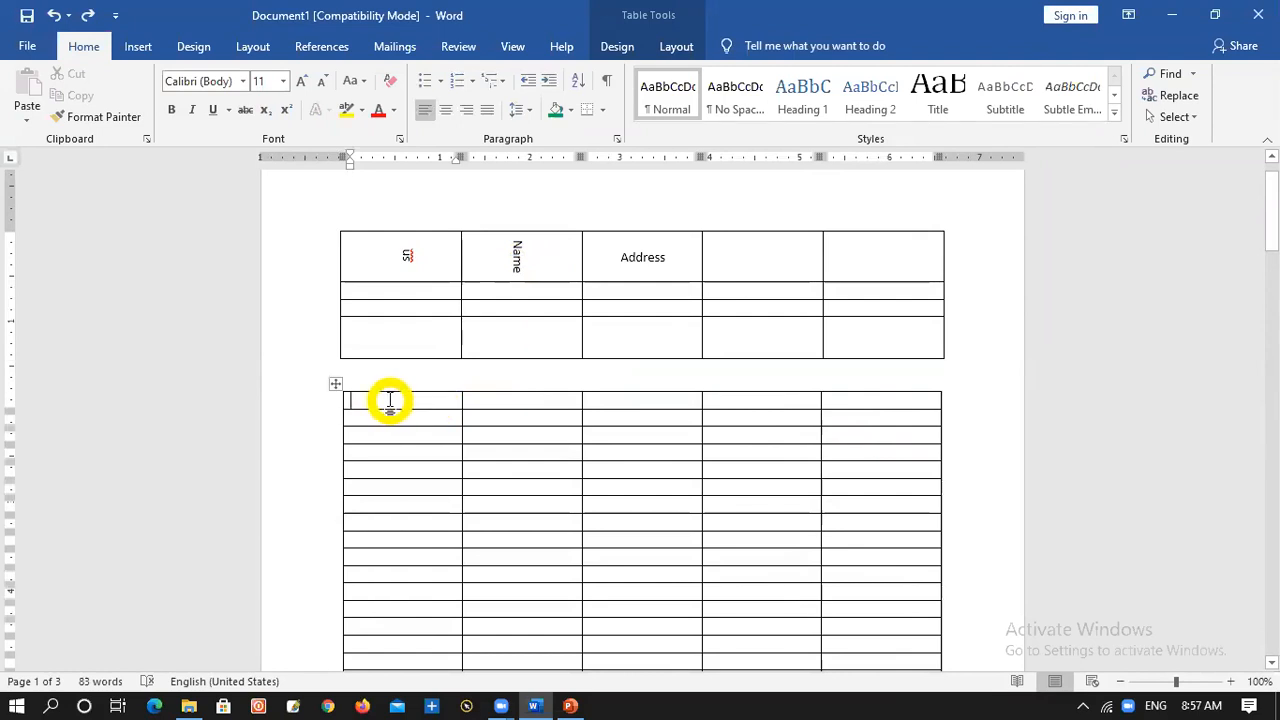
right_click(390, 401)
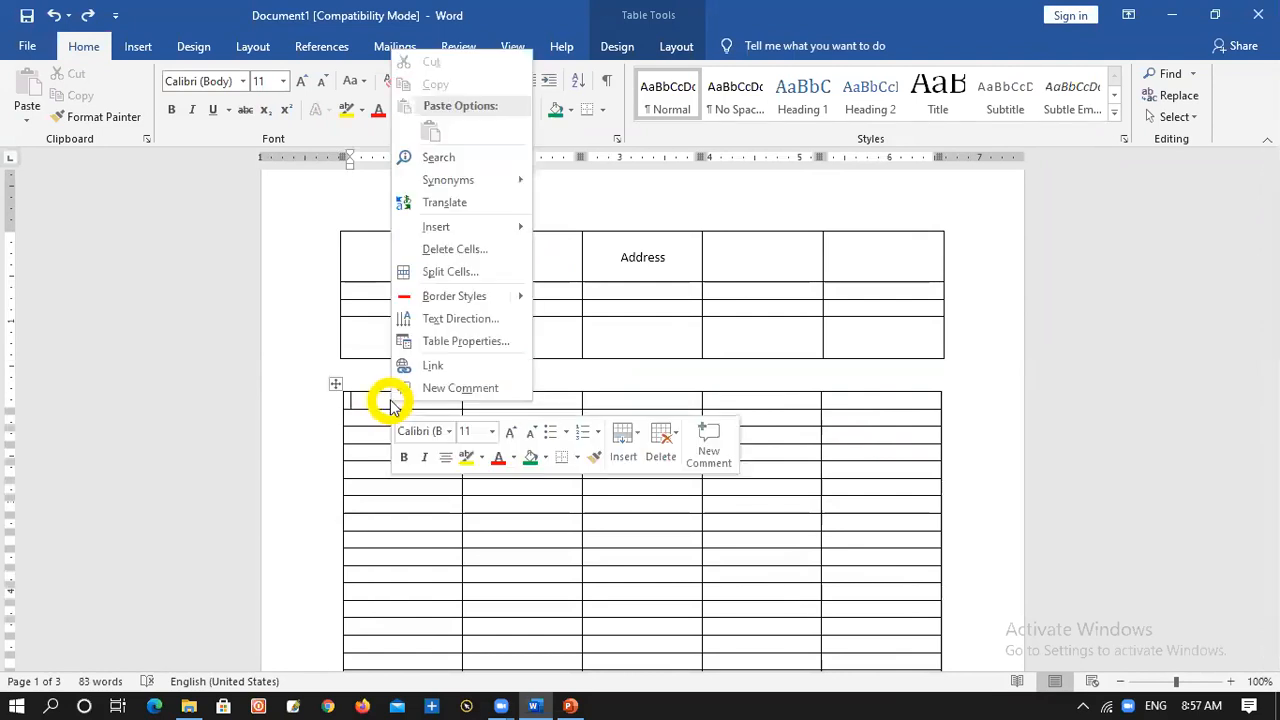
click(462, 320)
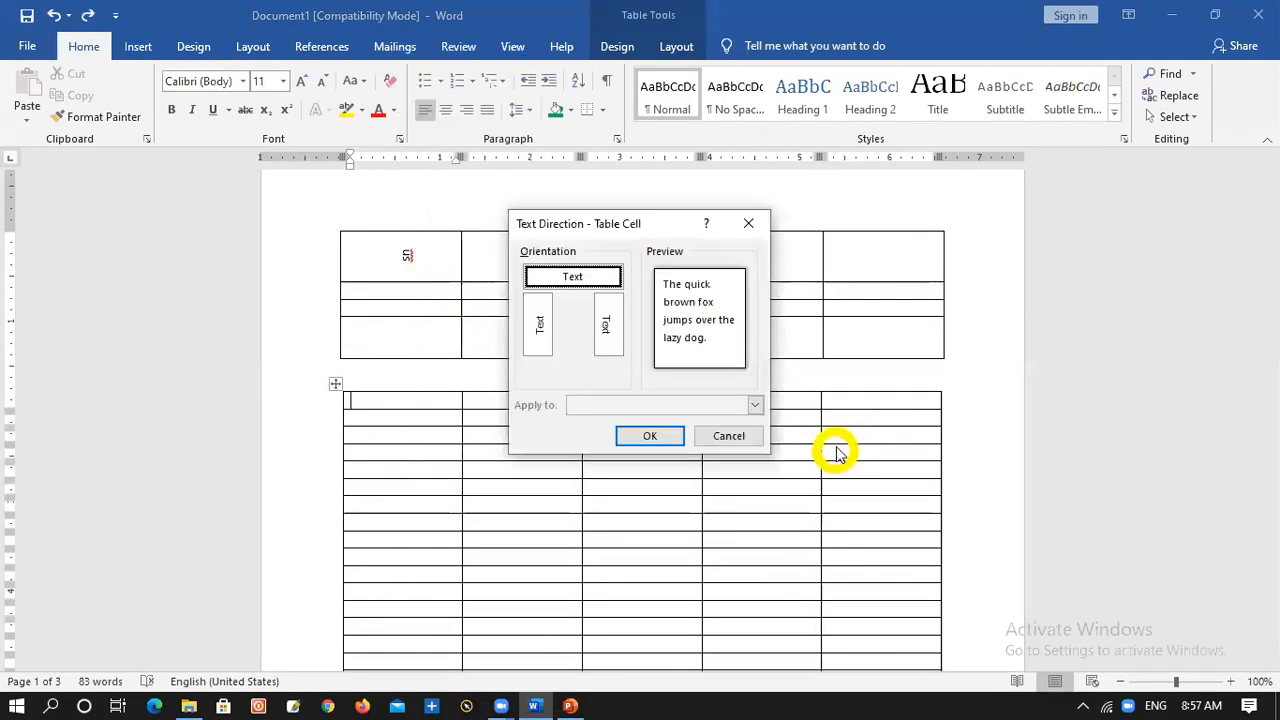
click(746, 435)
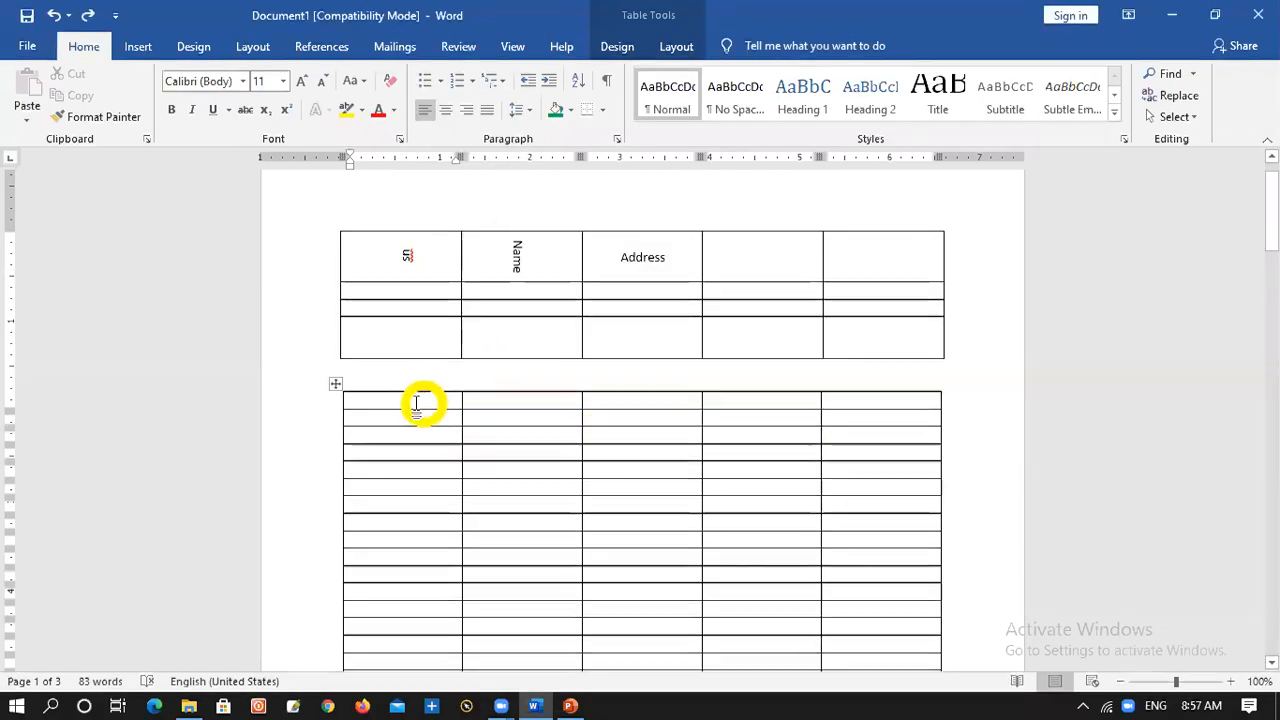
Set the lower table's first header cell to read vertically from bottom to top and enter SN in it
right_click(389, 404)
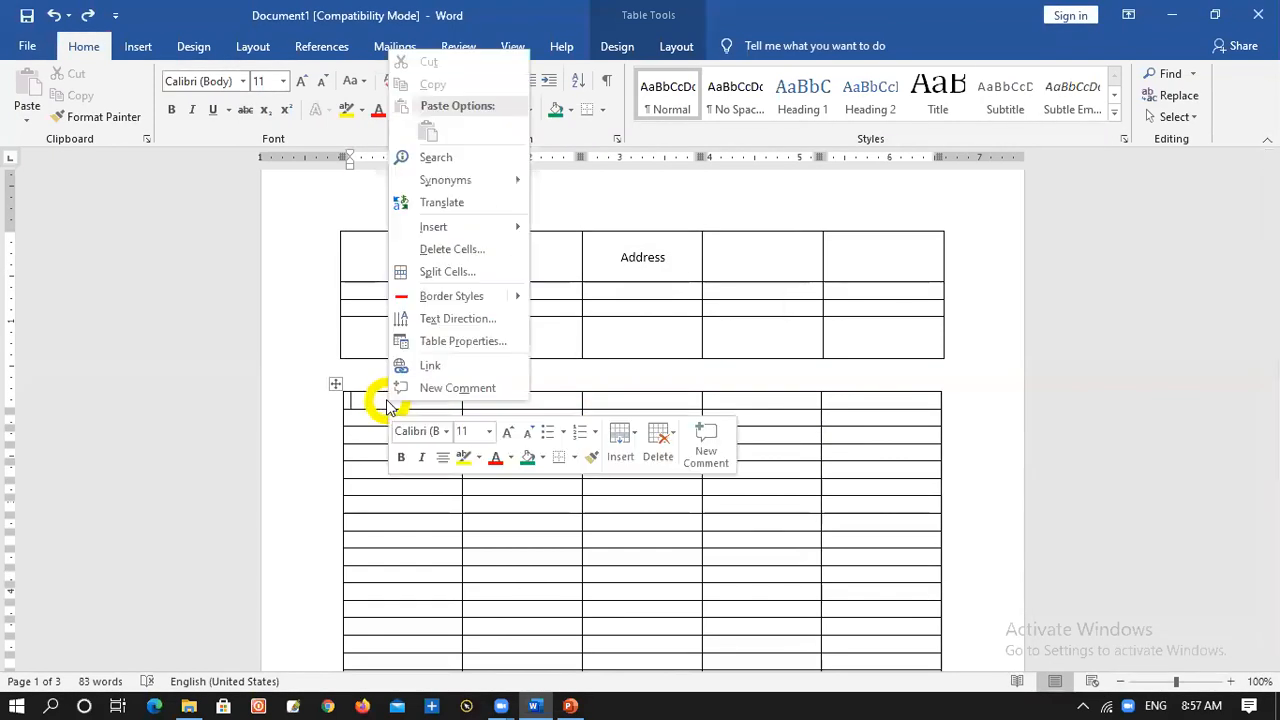
click(445, 320)
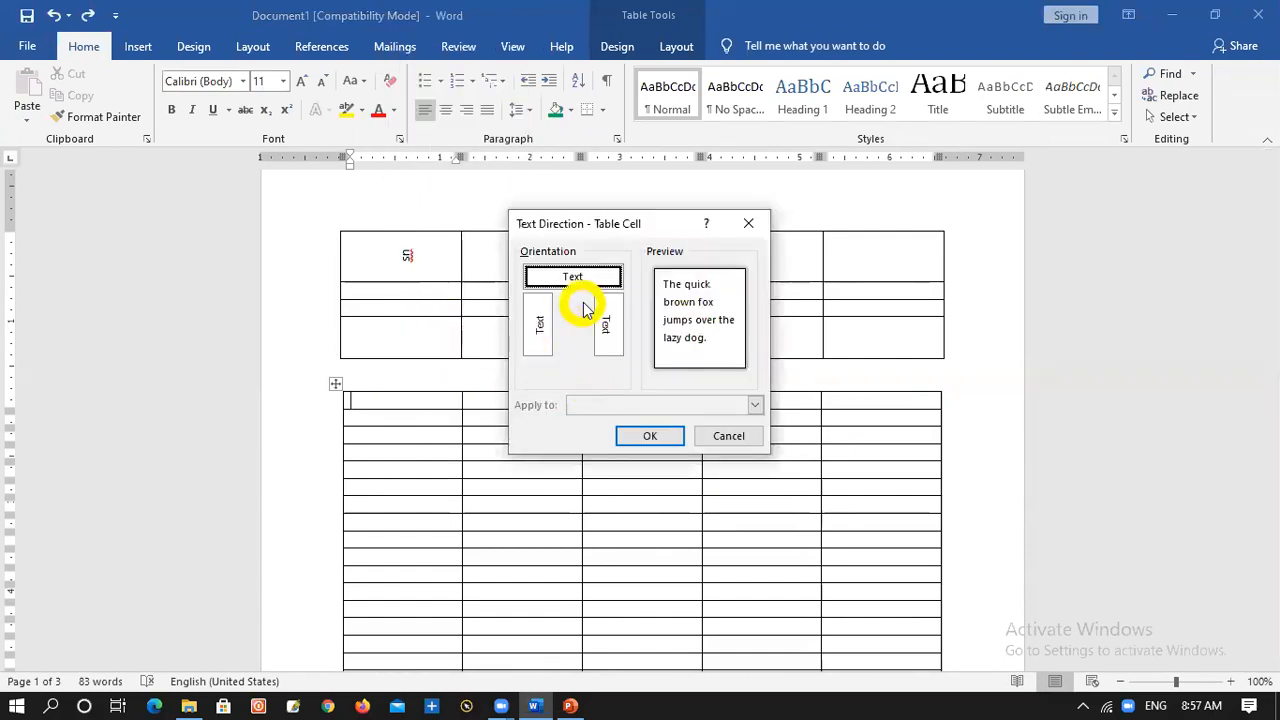
click(540, 330)
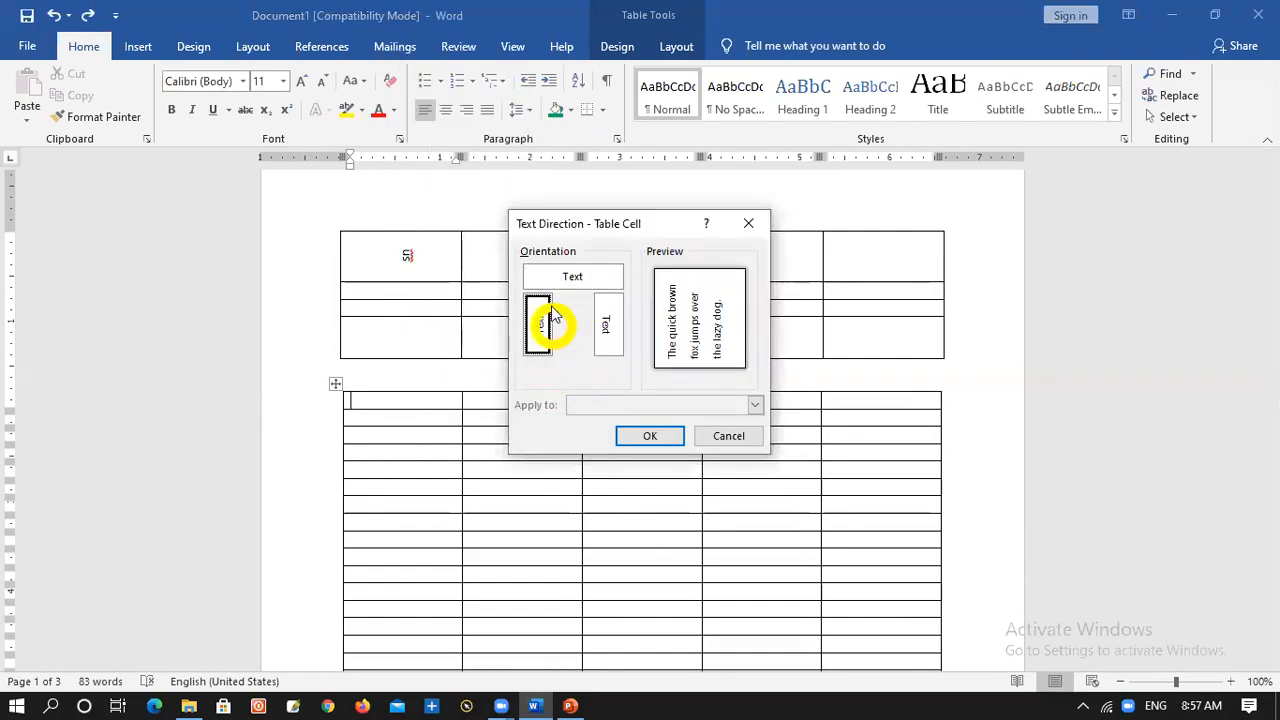
click(652, 436)
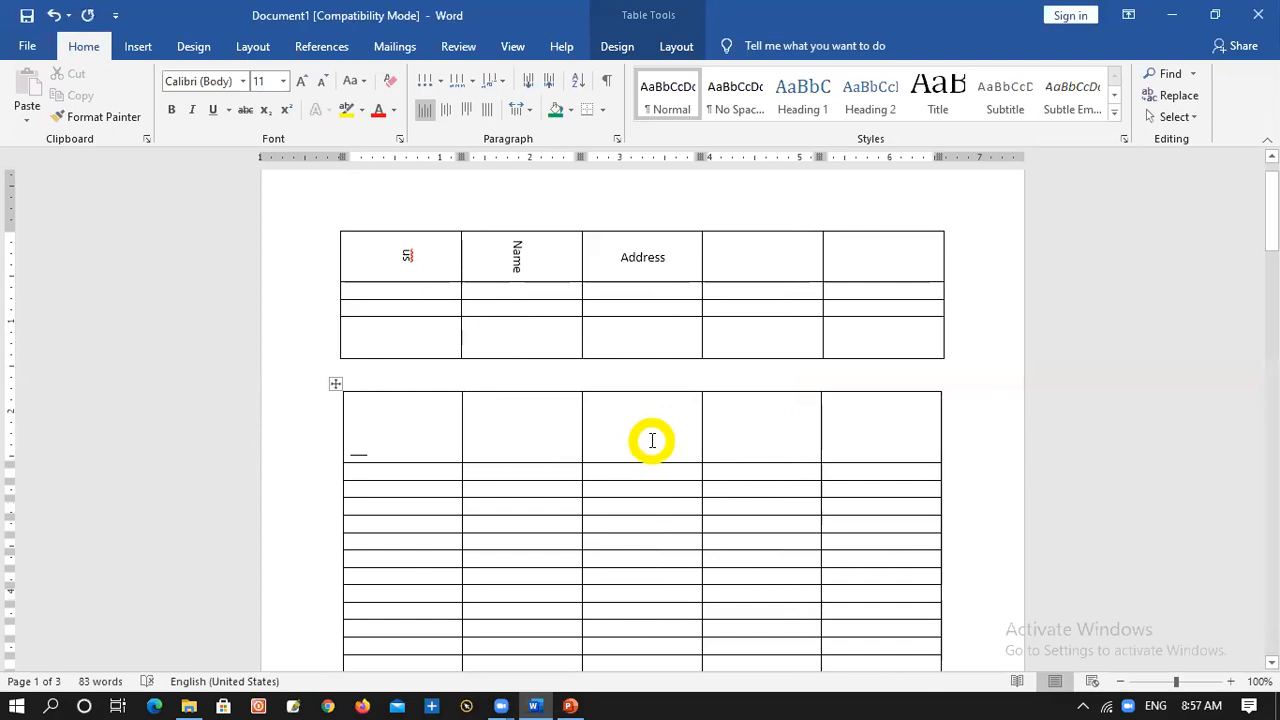
text(SN)
key(Tab)
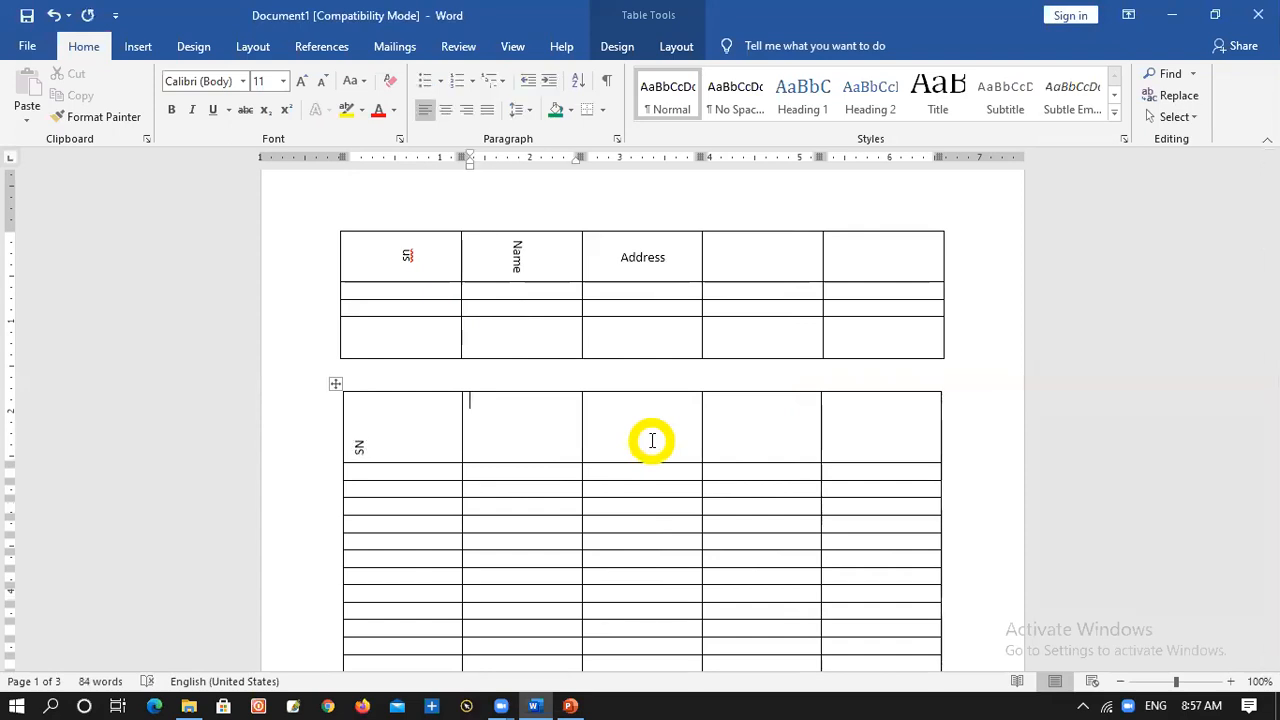
Set the lower table's second header cell to read vertically from bottom to top and enter Name in it
right_click(517, 410)
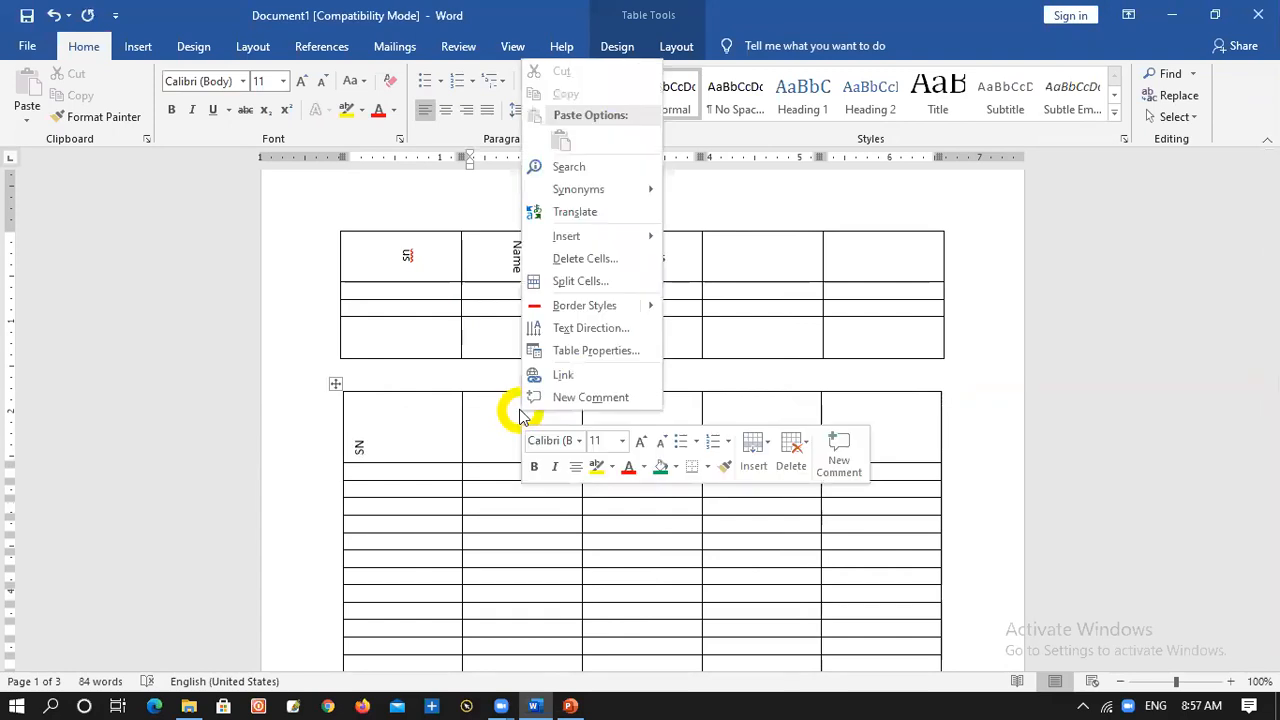
click(570, 328)
click(537, 330)
click(645, 438)
text(Name)
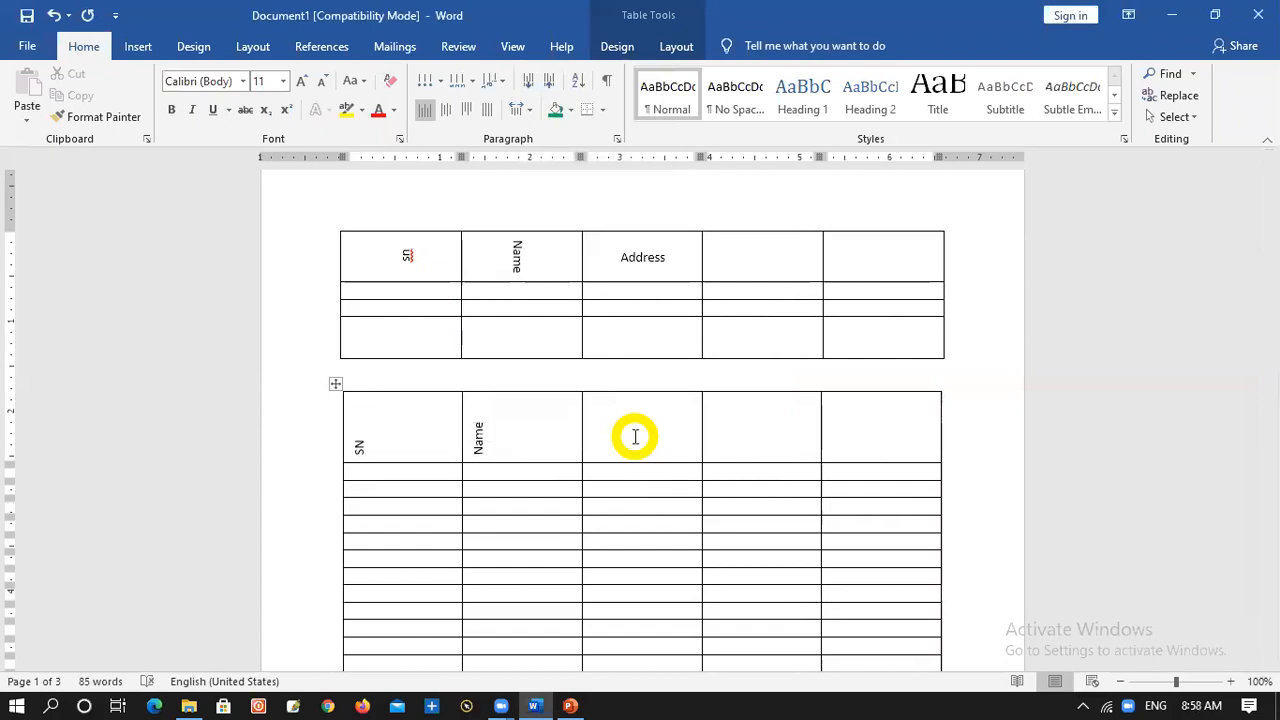
Delete both tables and all other content to leave the document blank
click(626, 468)
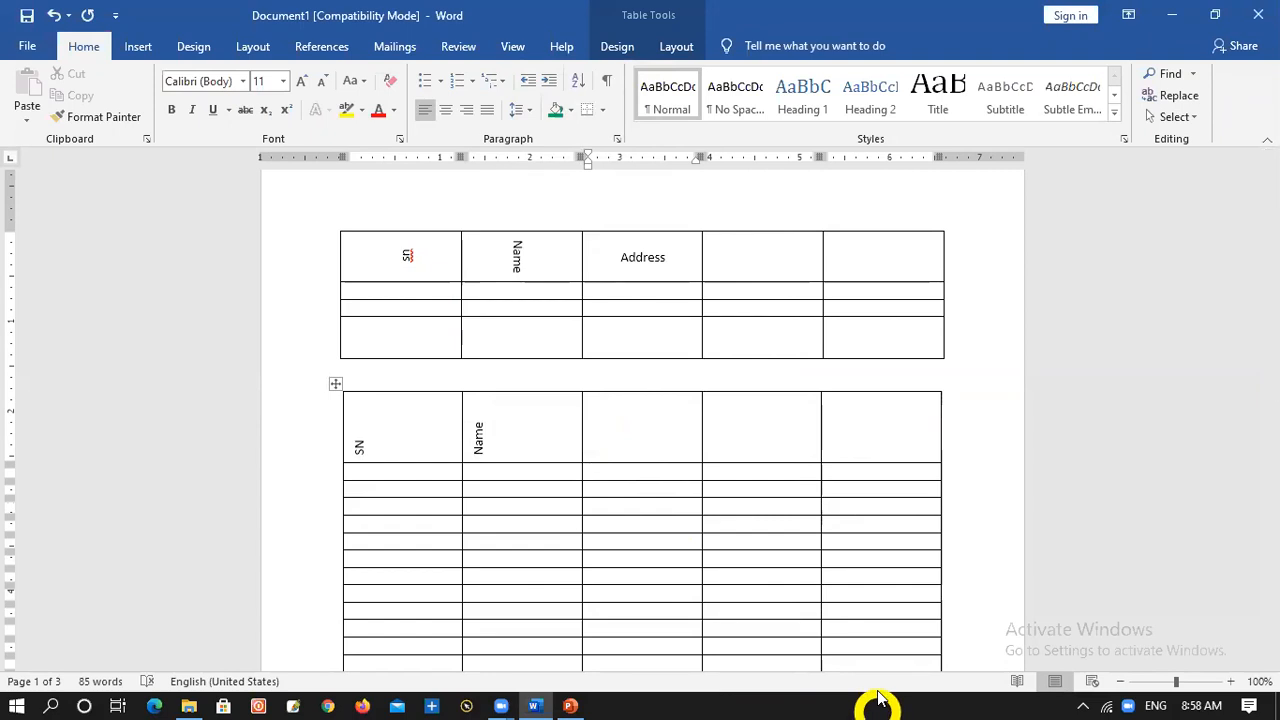
key(ctrl+a)
key(Delete)
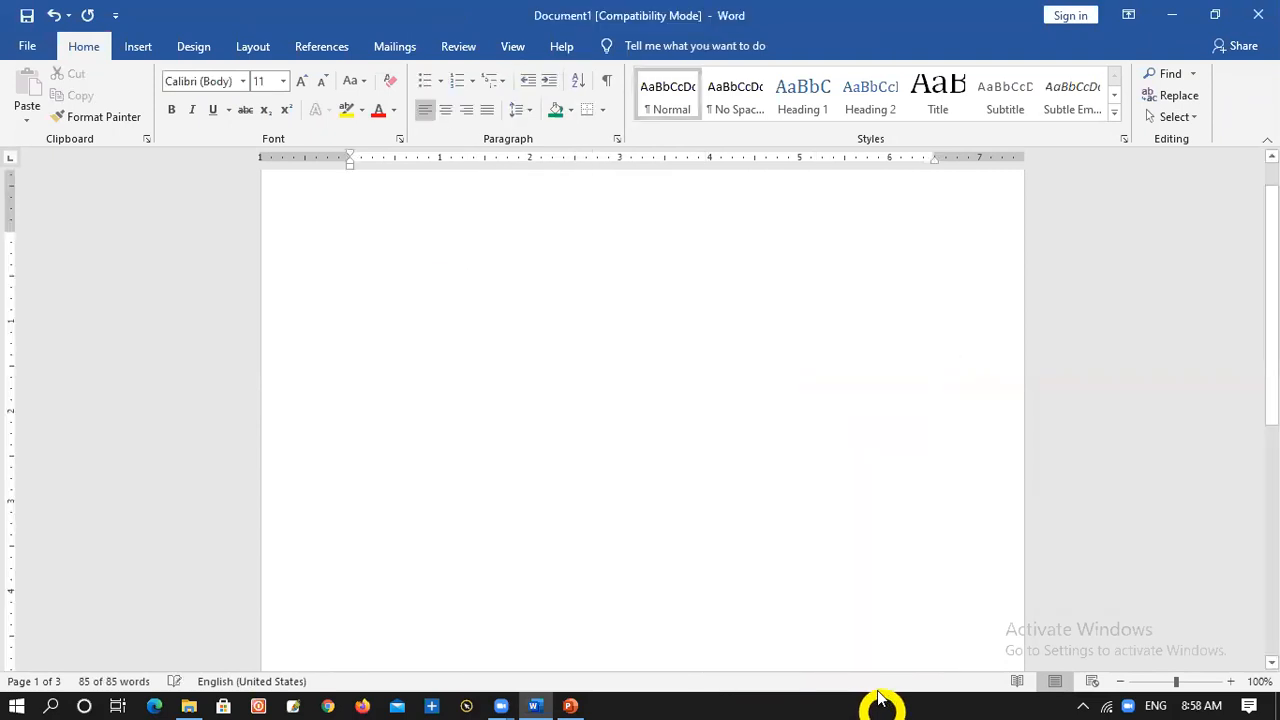
Insert a Circle Picture Hierarchy SmartArt graphic into the blank document
click(142, 47)
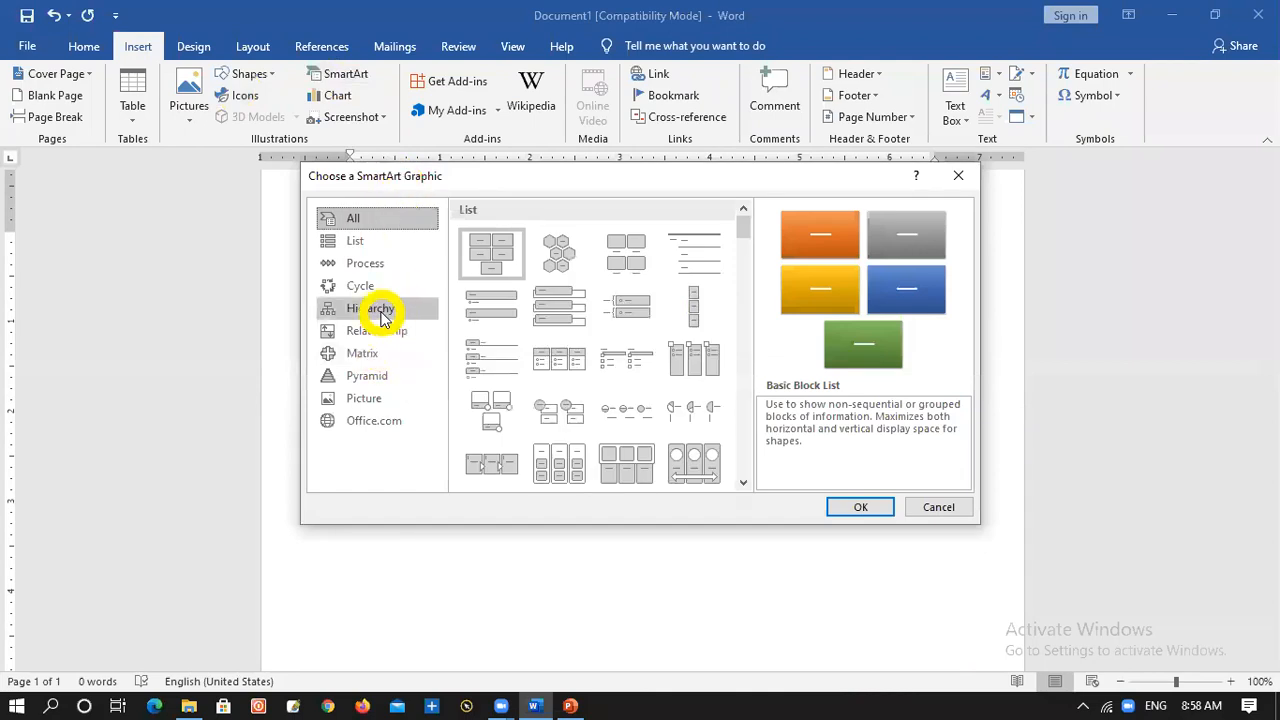
click(381, 313)
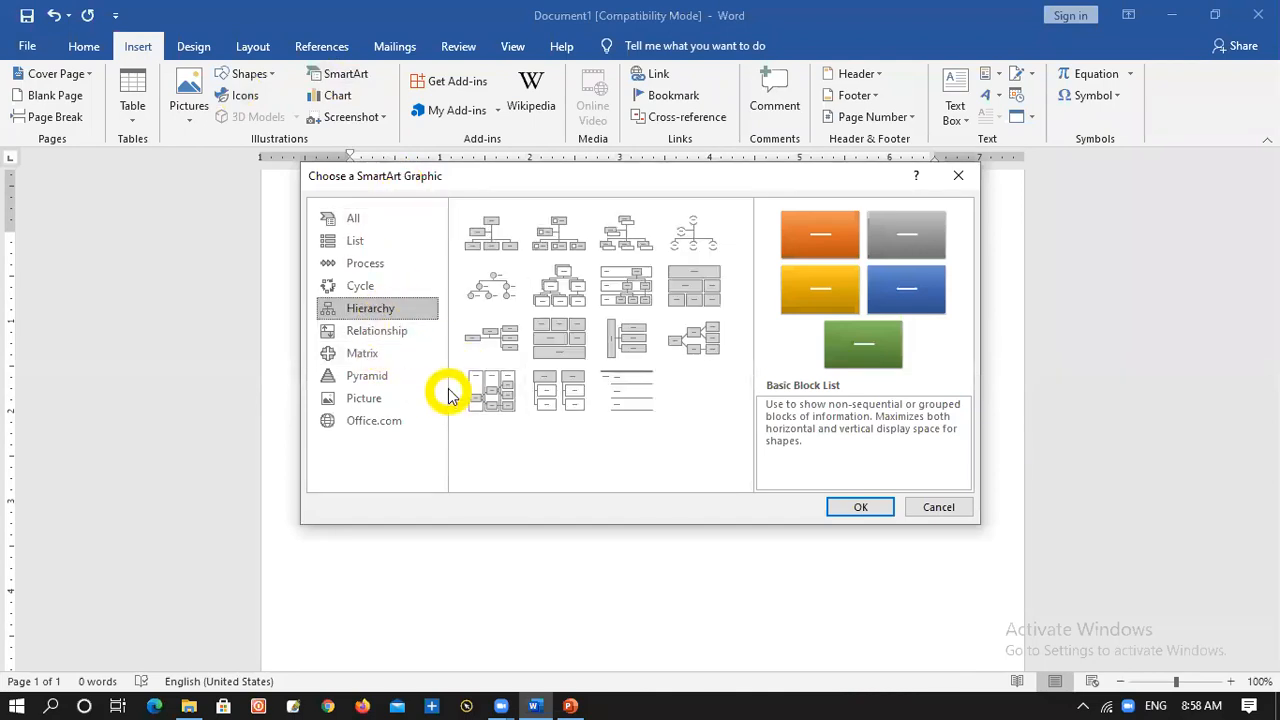
click(492, 300)
click(866, 505)
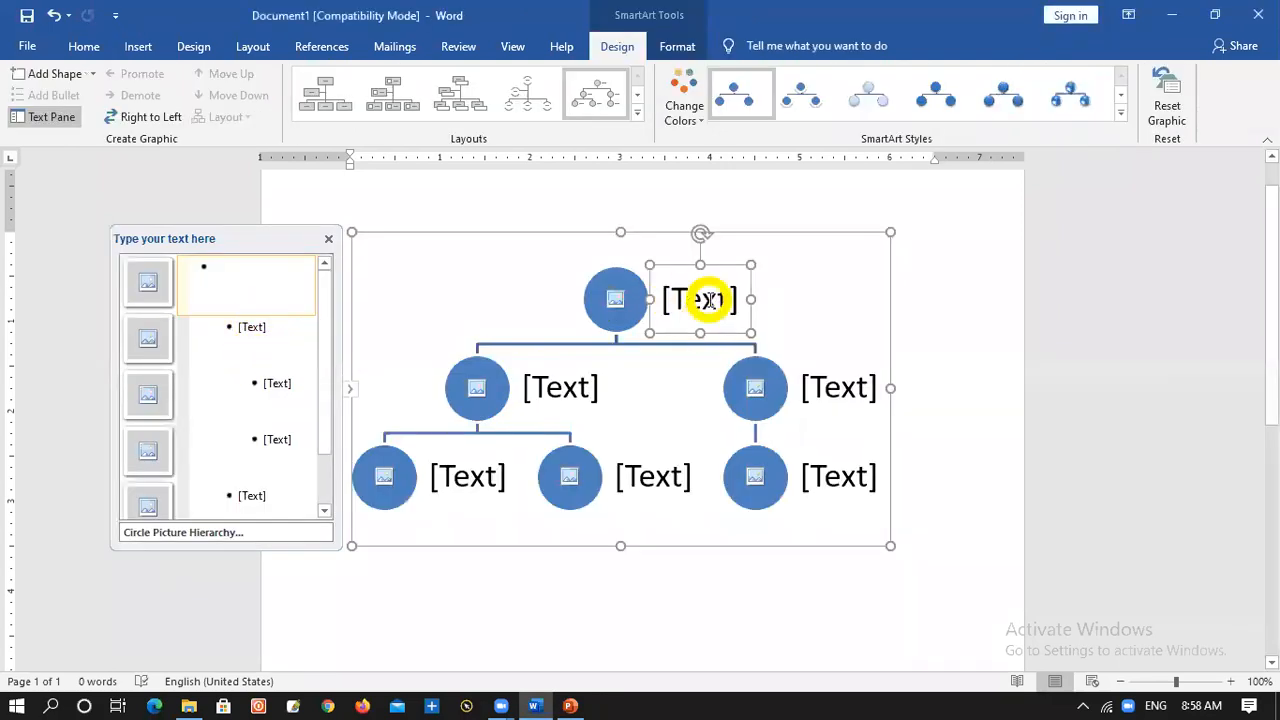
Label the top node of the hierarchy graphic MGMT
click(721, 303)
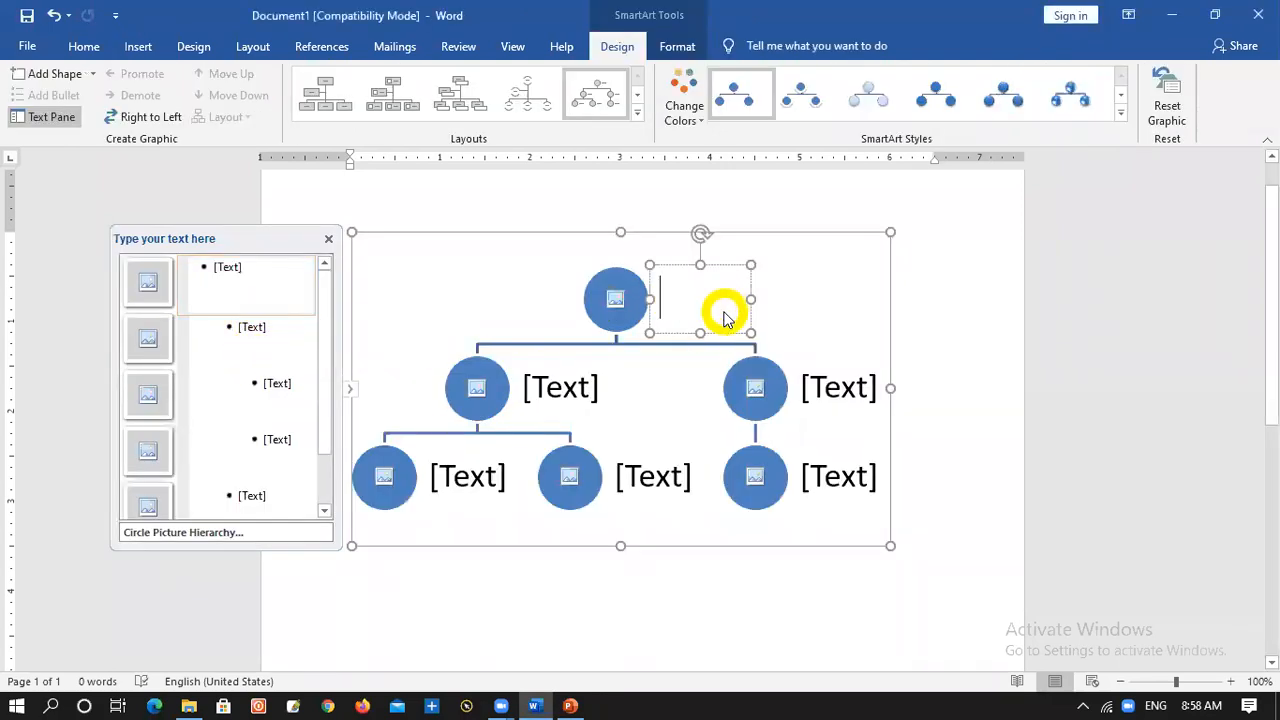
text(Principal)
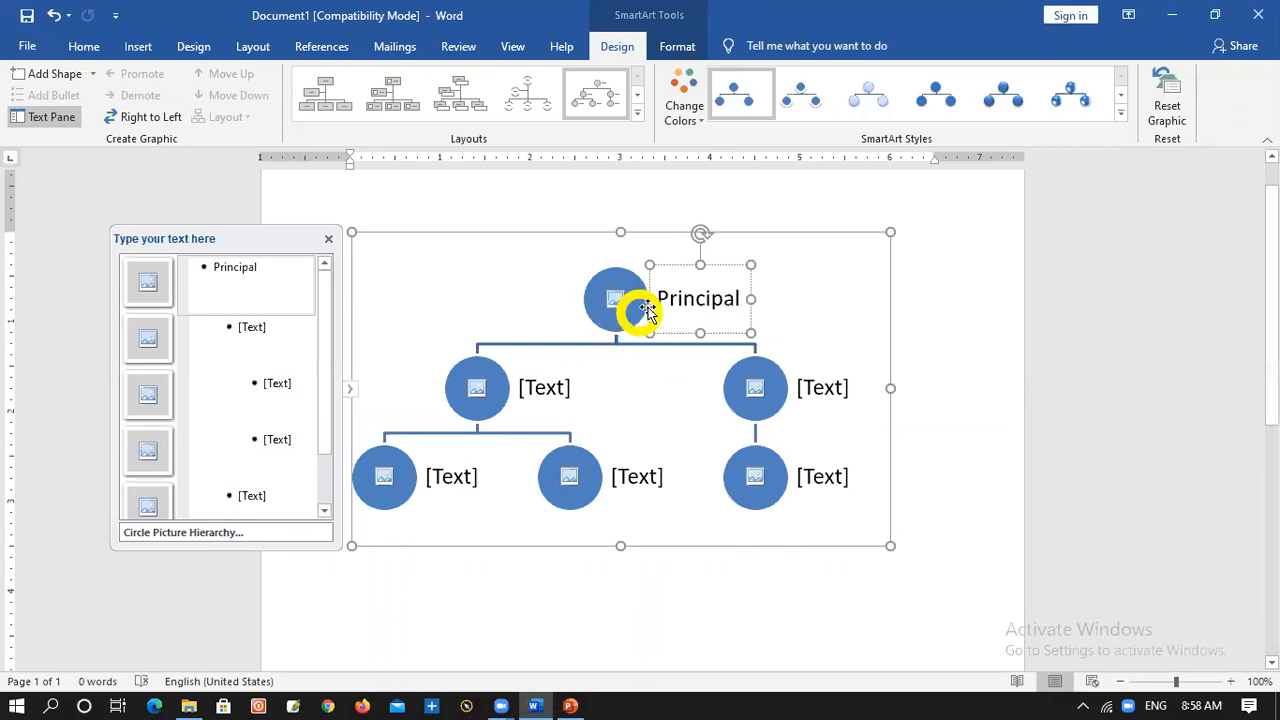
key(BackSpace)
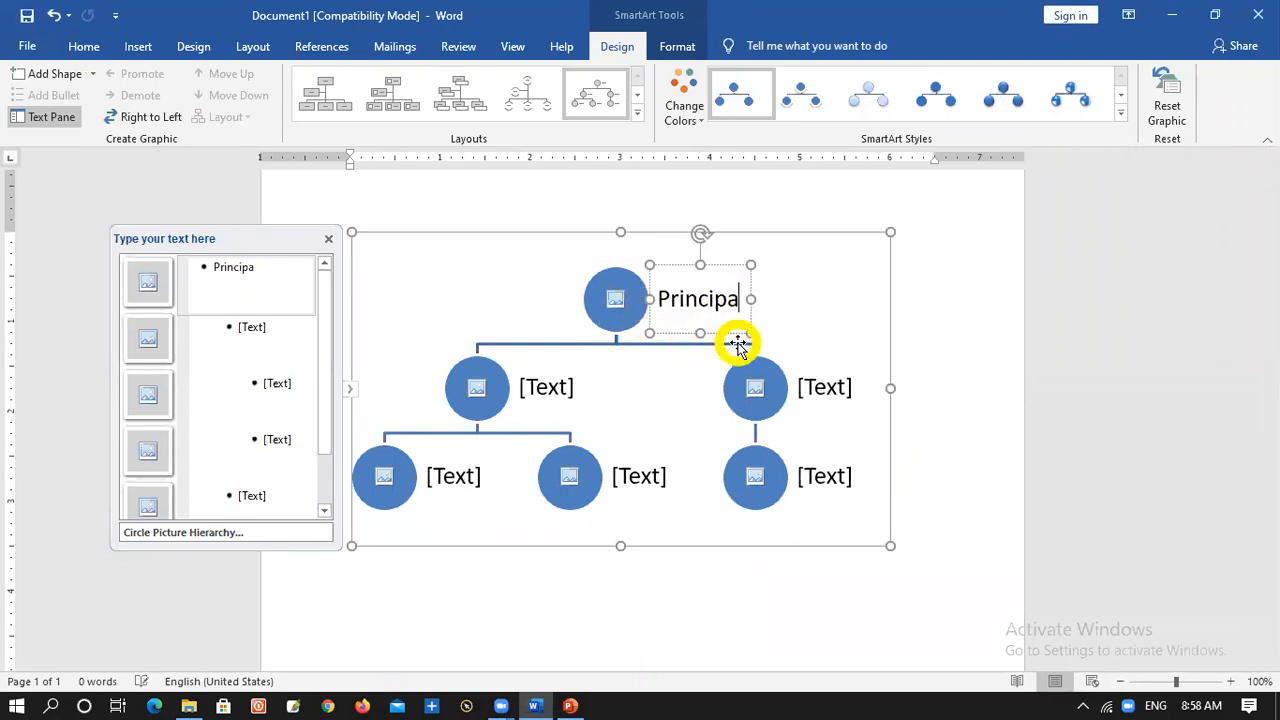
key(BackSpace)
key(BackSpace)
key(BackSpace)
text(MG)
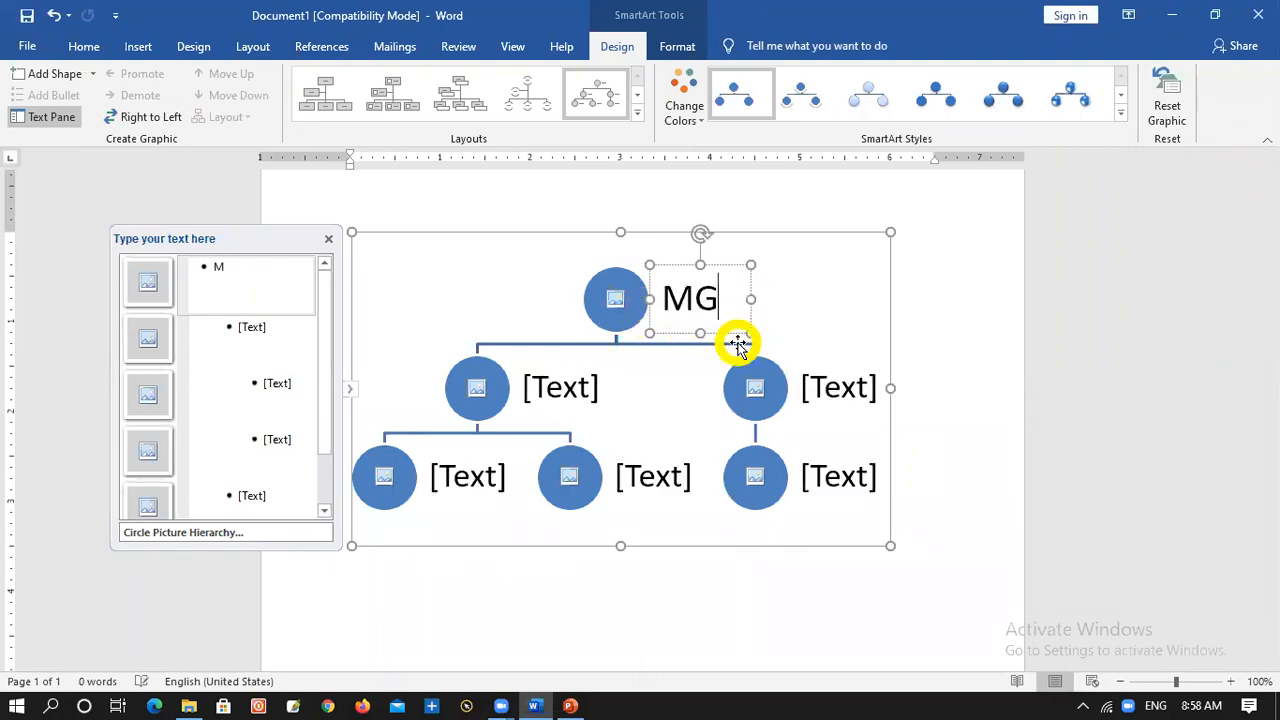
text(MT)
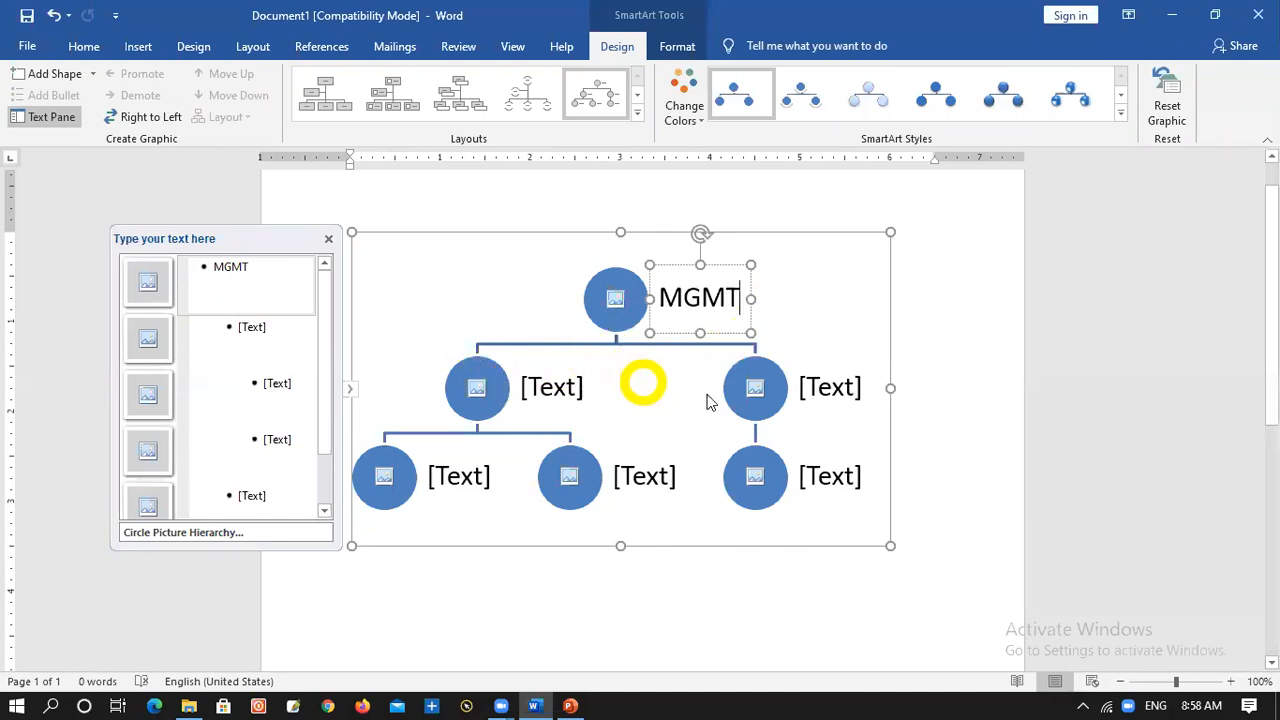
click(783, 385)
right_click(789, 372)
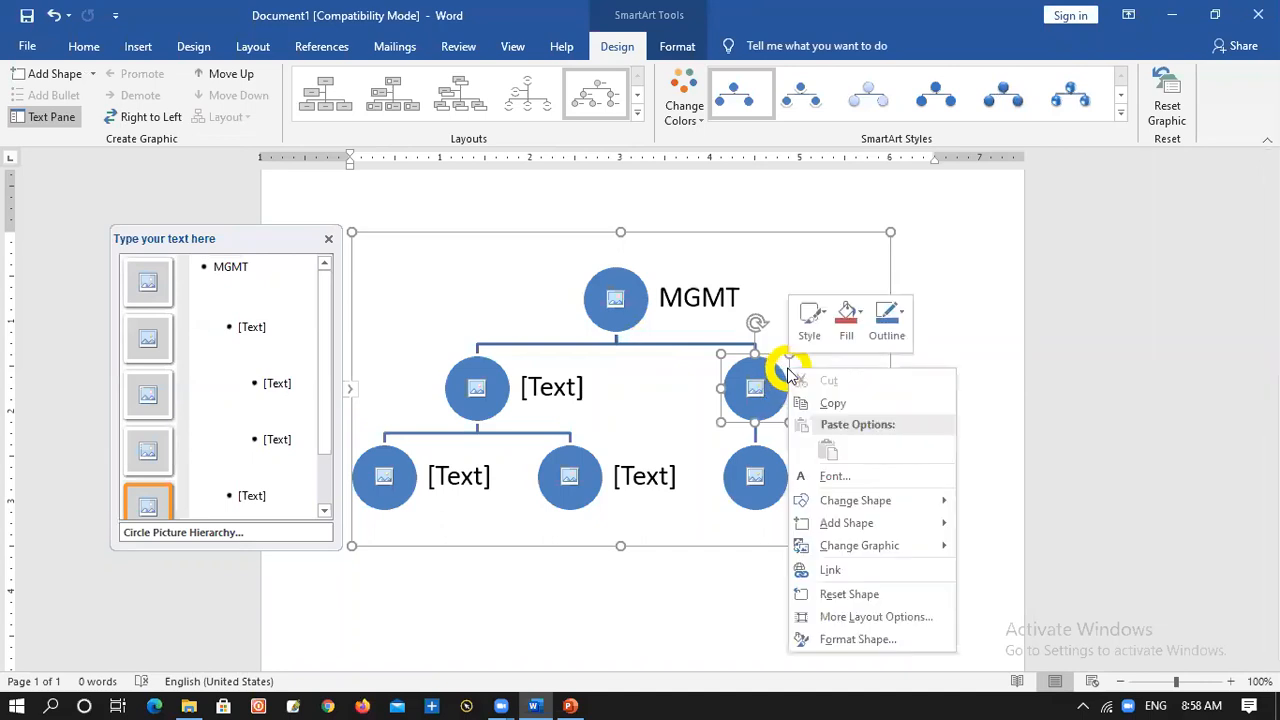
mouse_move(857, 500)
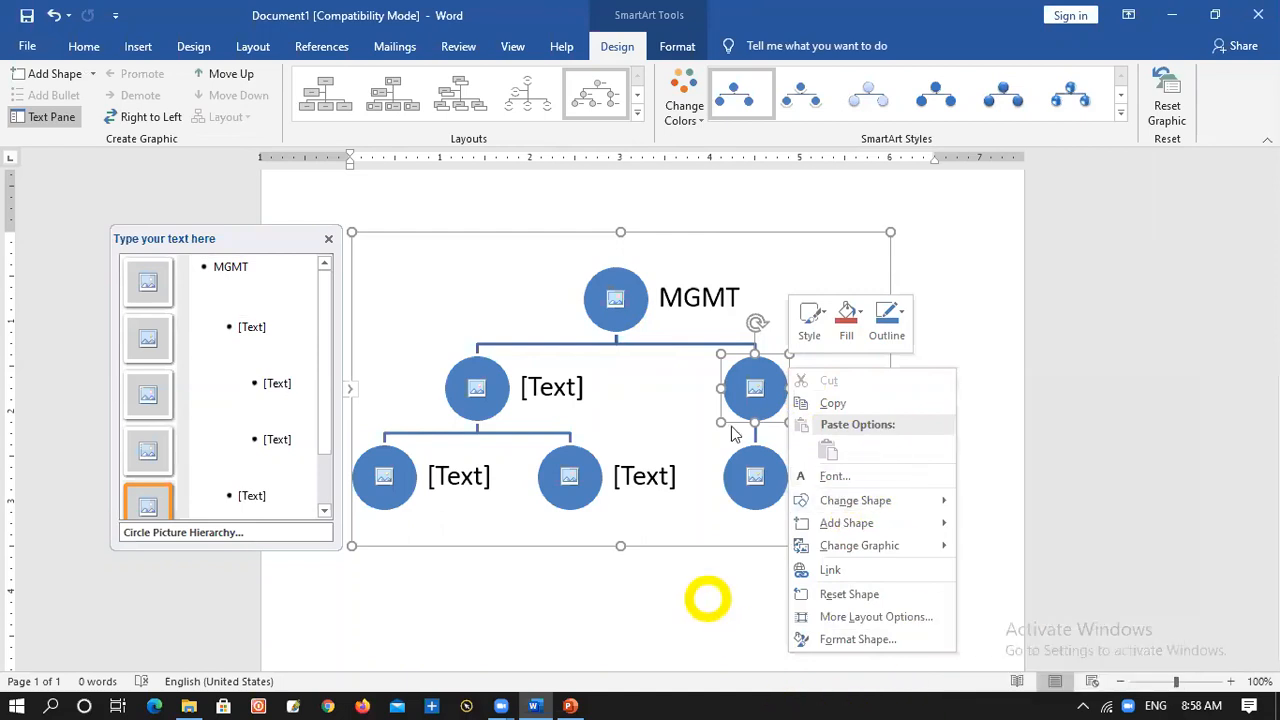
click(730, 375)
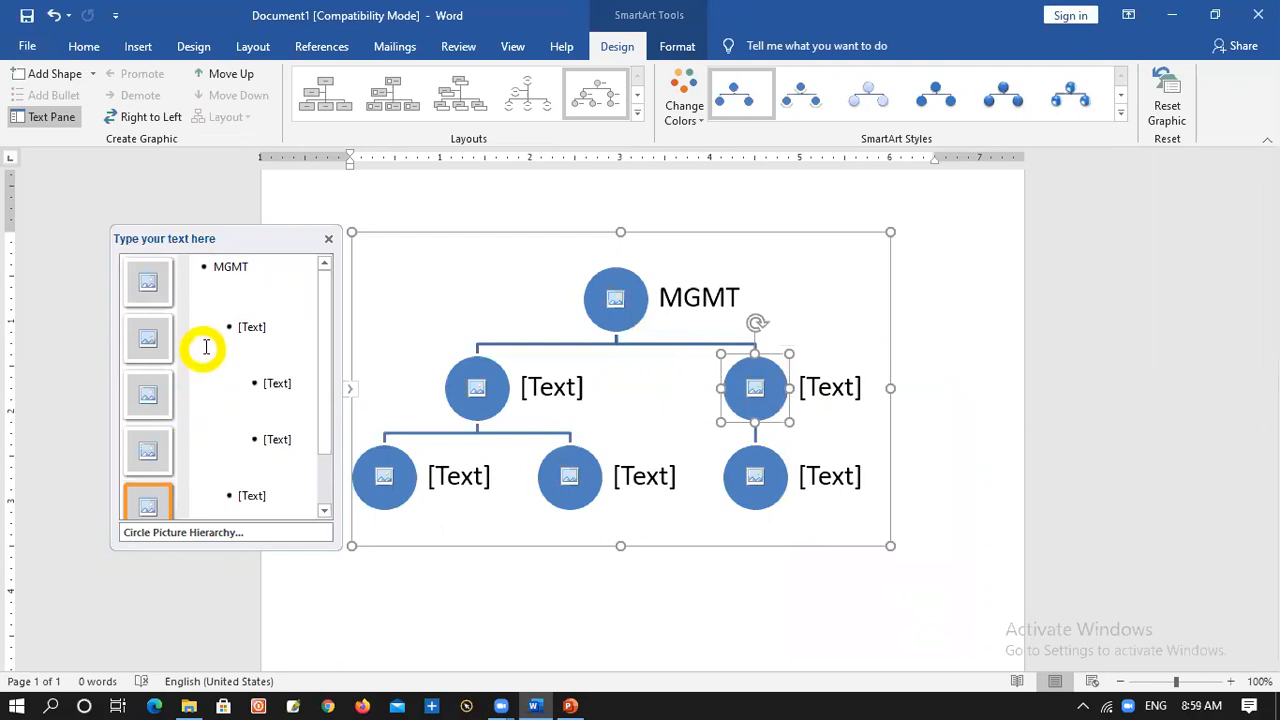
View the picture source options for the first third-level node of the hierarchy, then dismiss them without inserting a picture
click(251, 326)
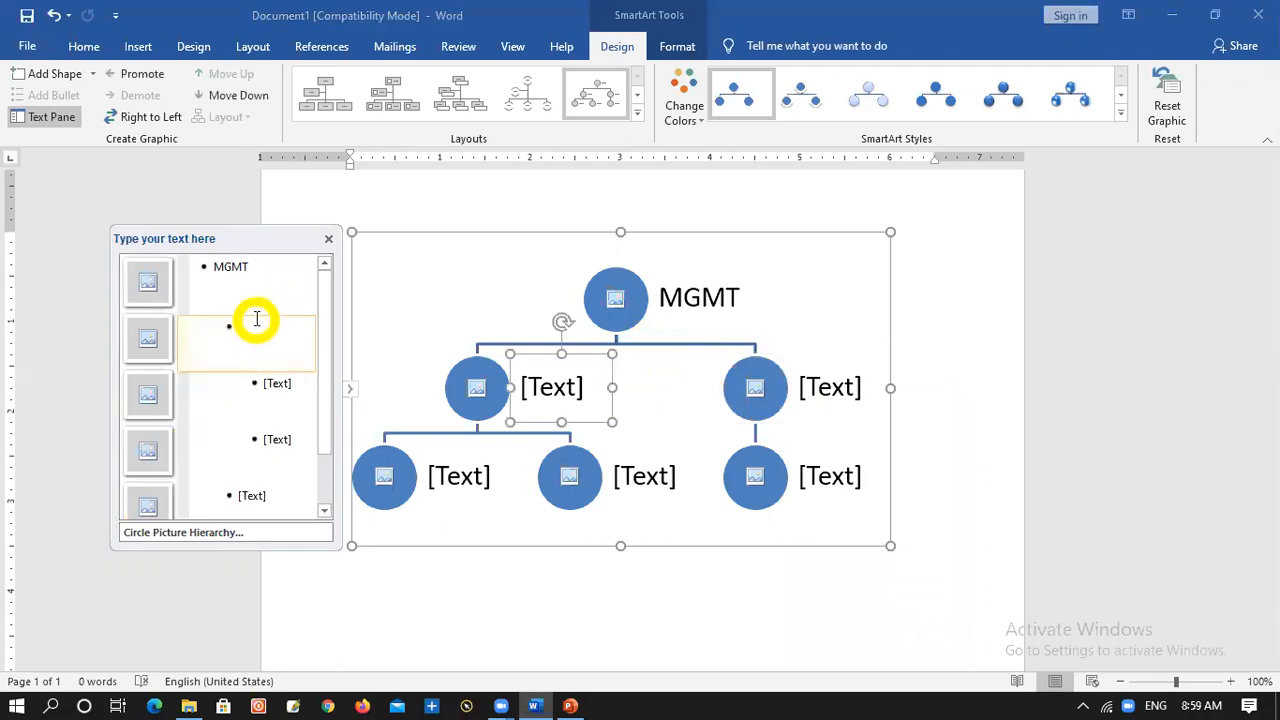
click(280, 385)
click(283, 371)
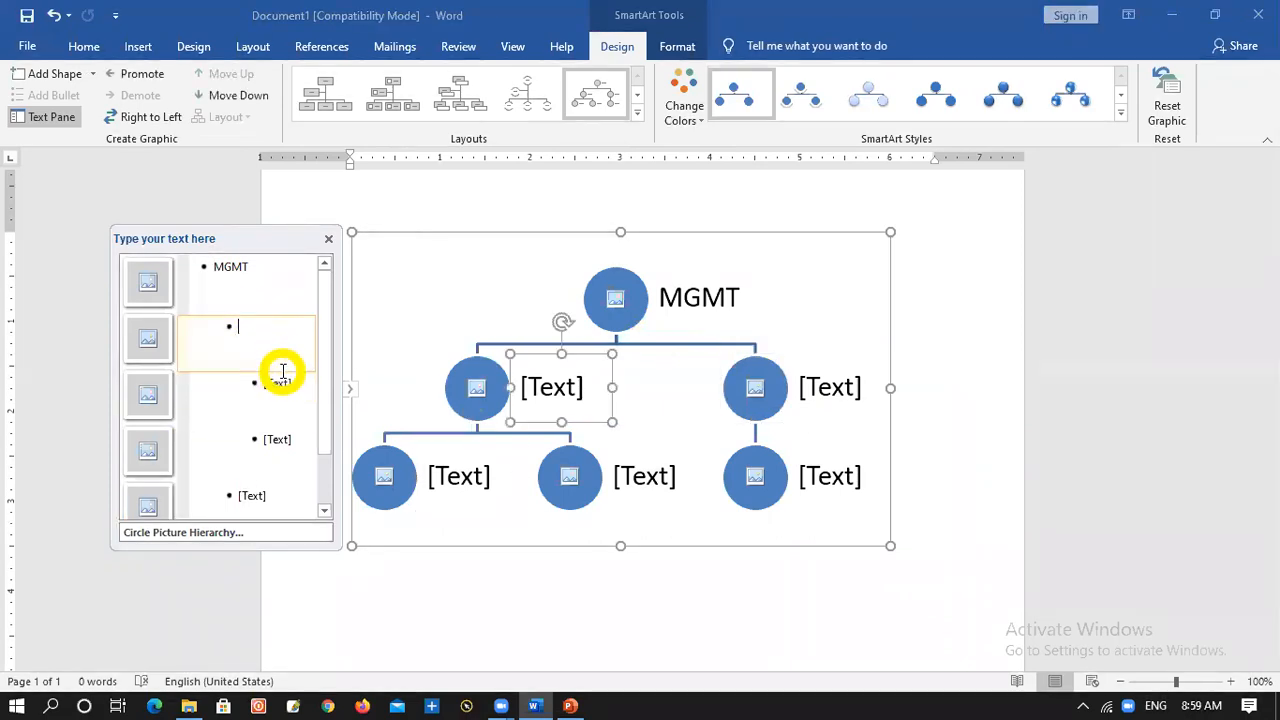
click(286, 370)
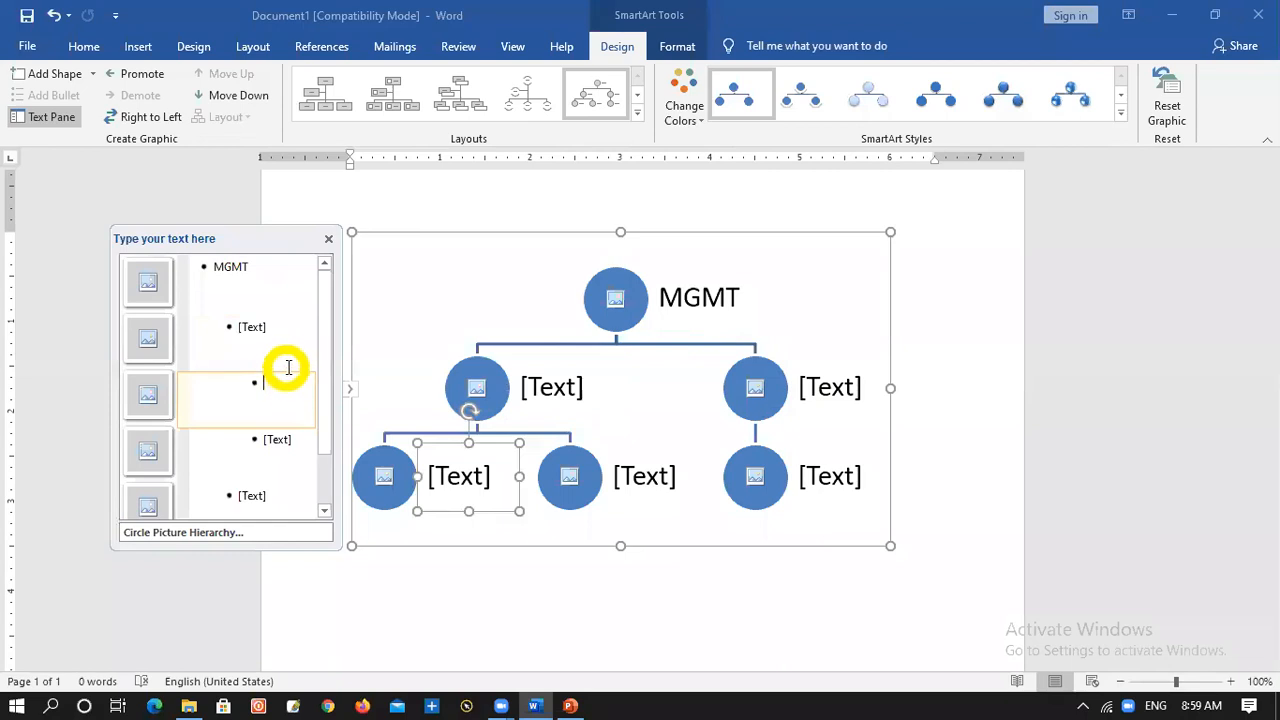
click(148, 396)
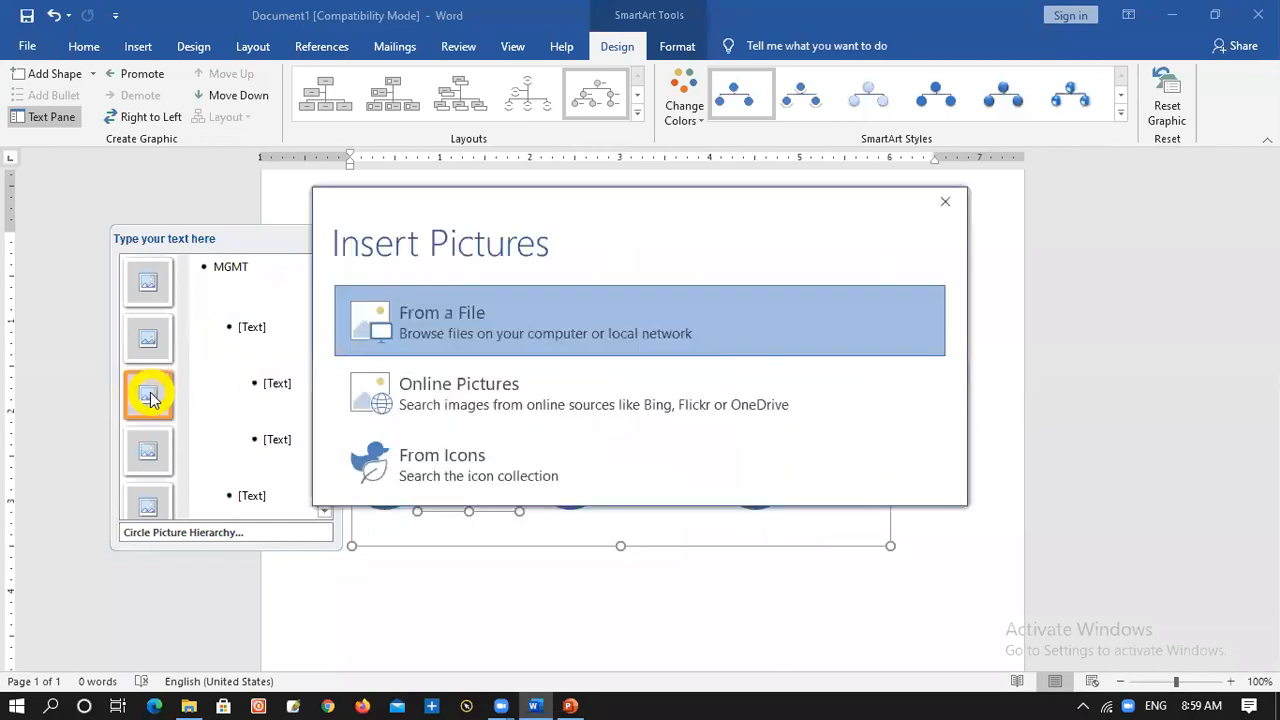
click(945, 201)
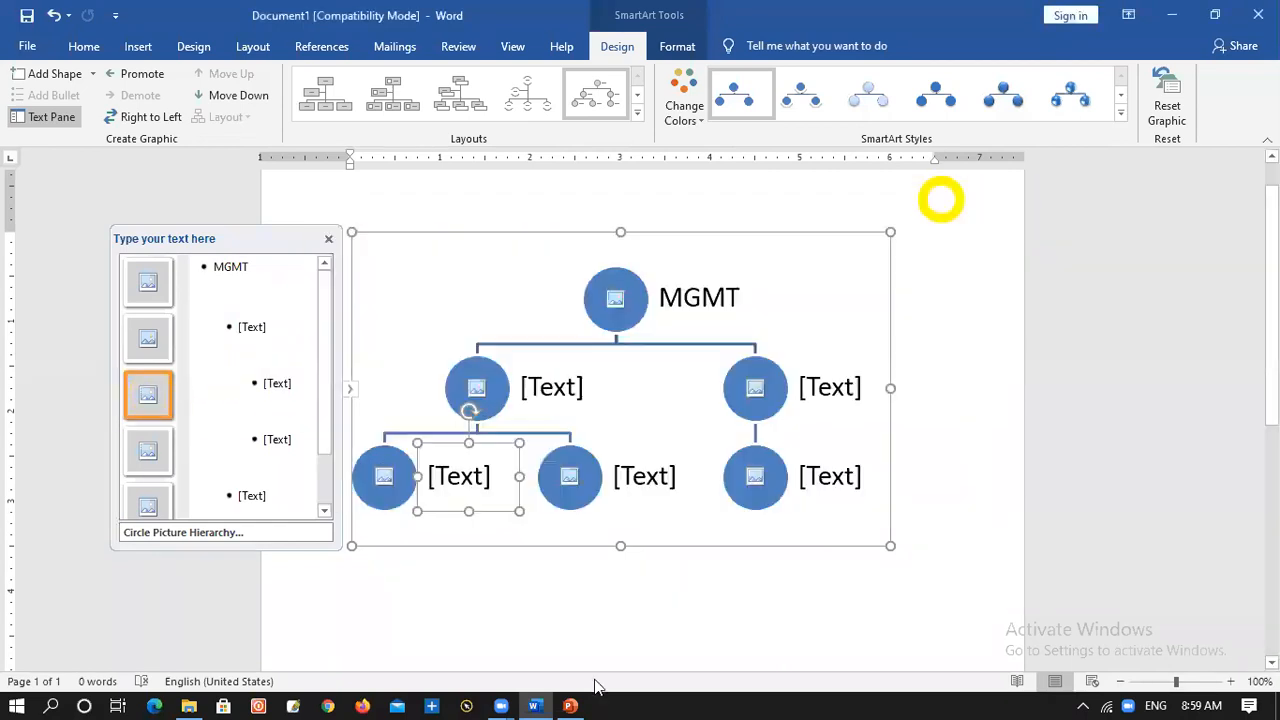
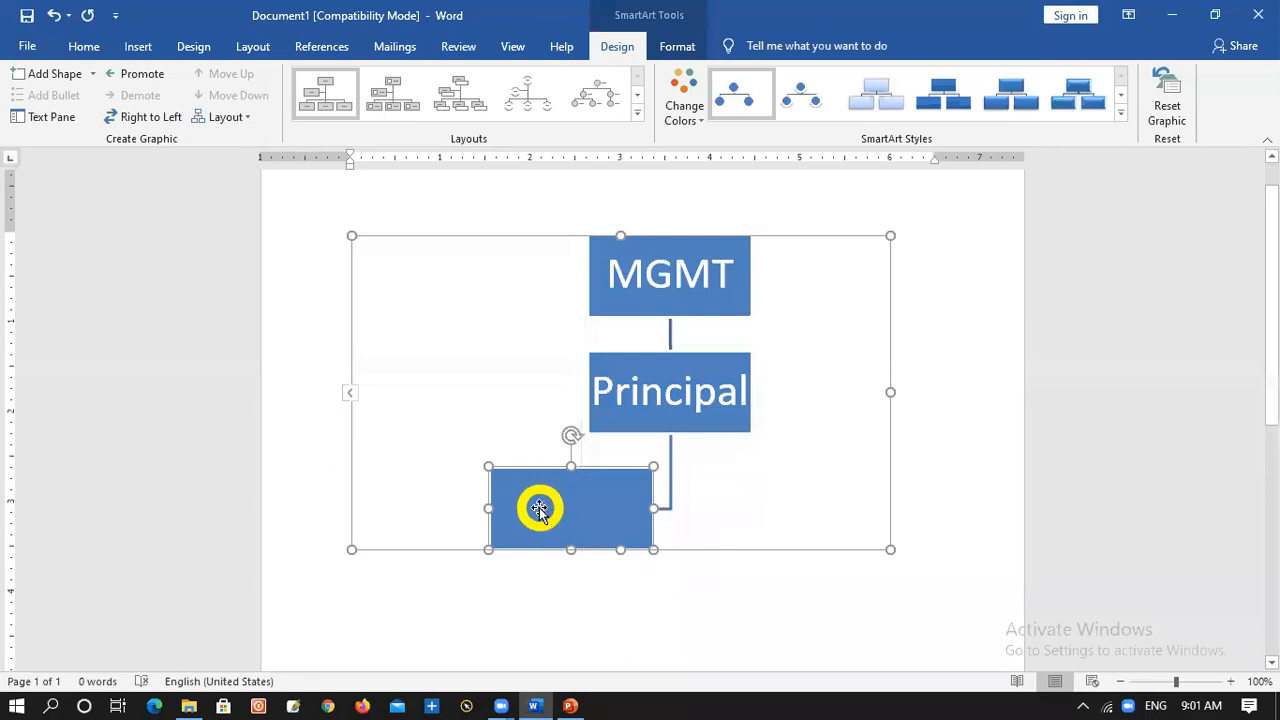
Label the empty node below Principal in the hierarchy graphic Teacher
text(Teacher)
key(BackSpace)
text(er)
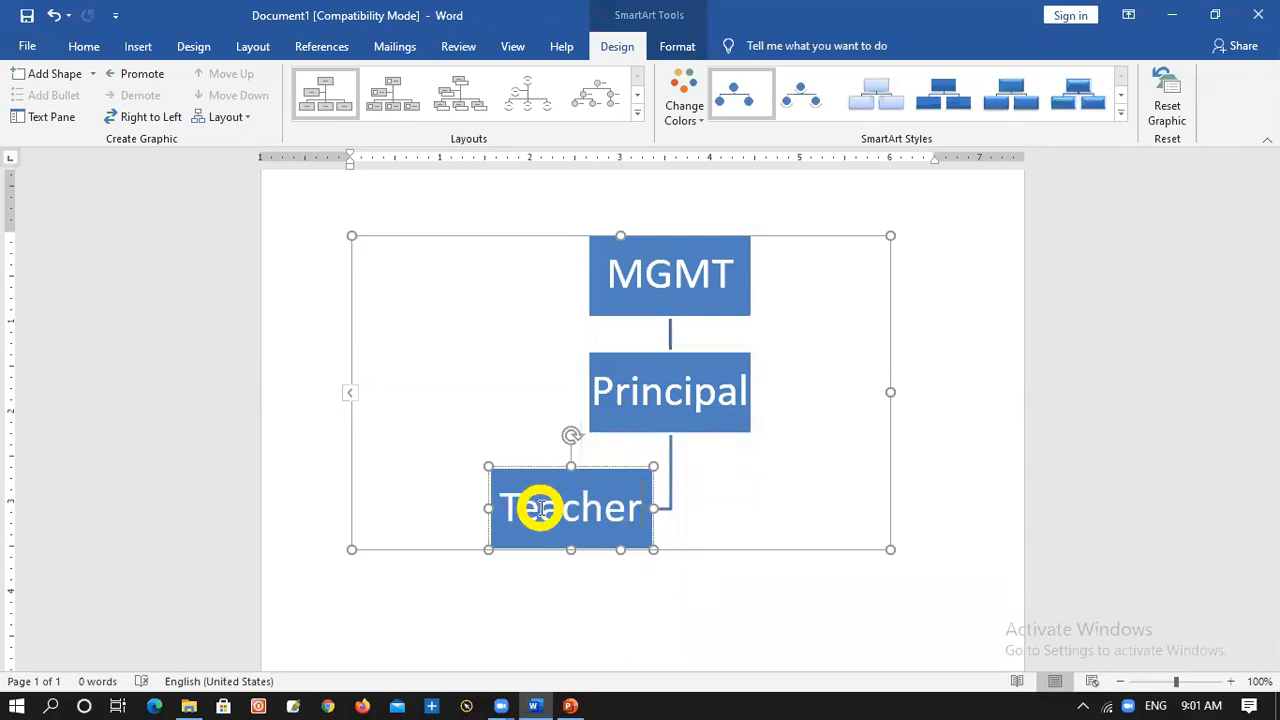
Apply the Both layout to the Principal and Teacher nodes and add a new sibling shape beside Teacher
click(677, 423)
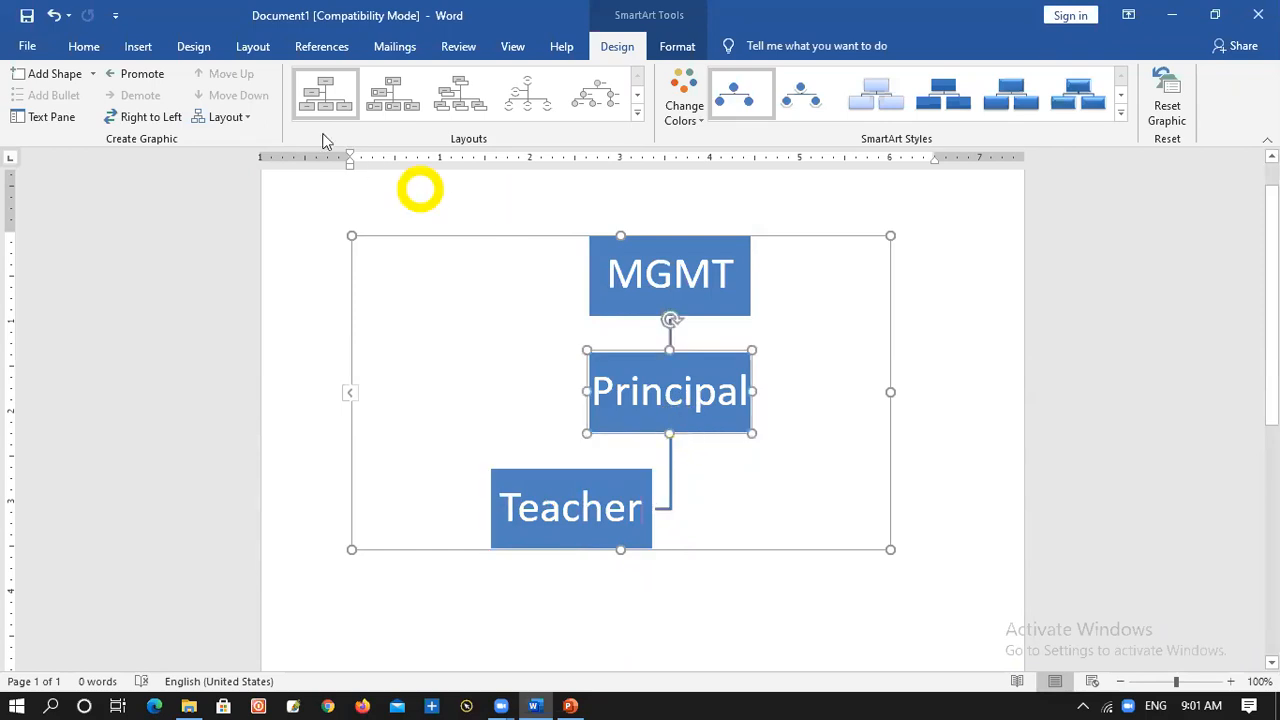
click(238, 118)
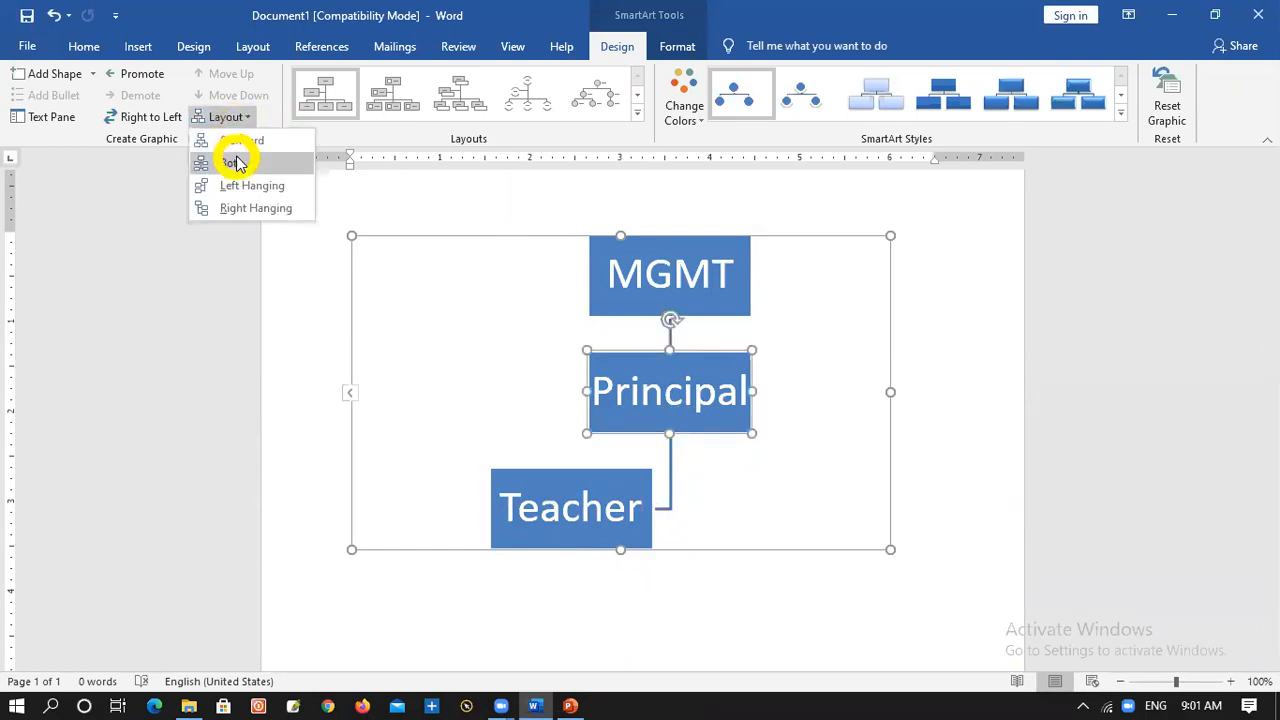
click(238, 163)
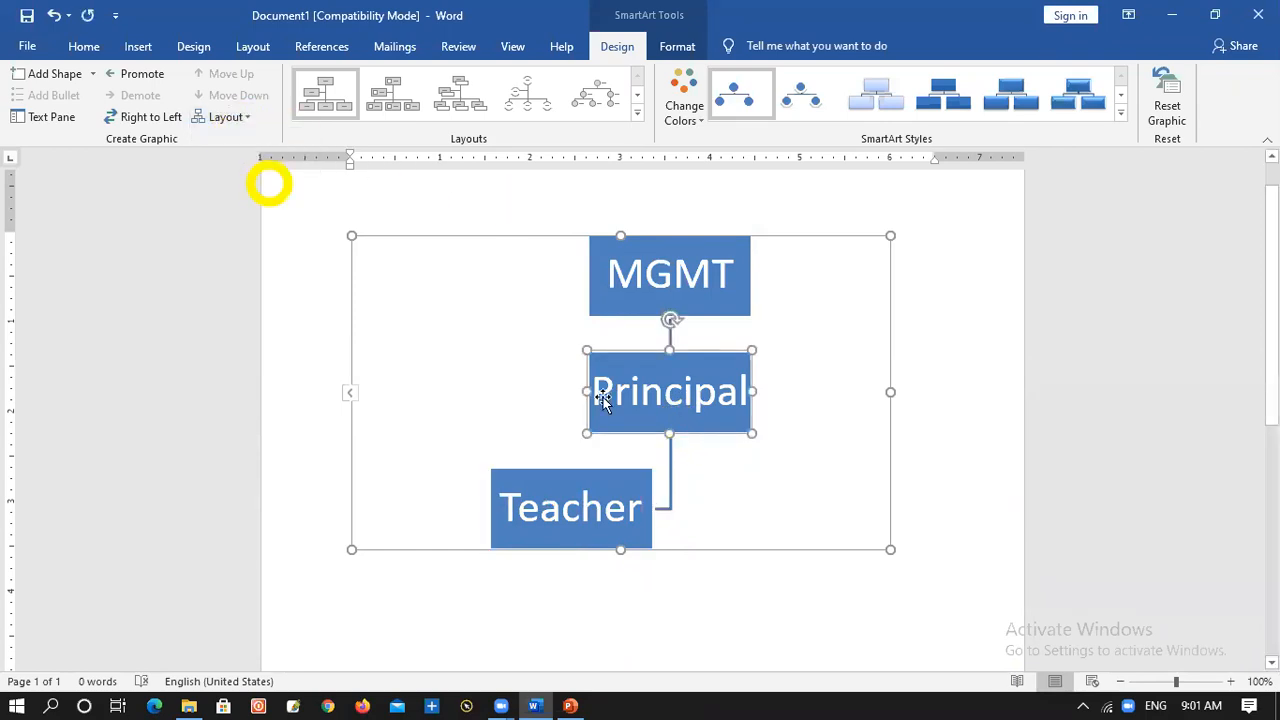
click(548, 500)
click(211, 118)
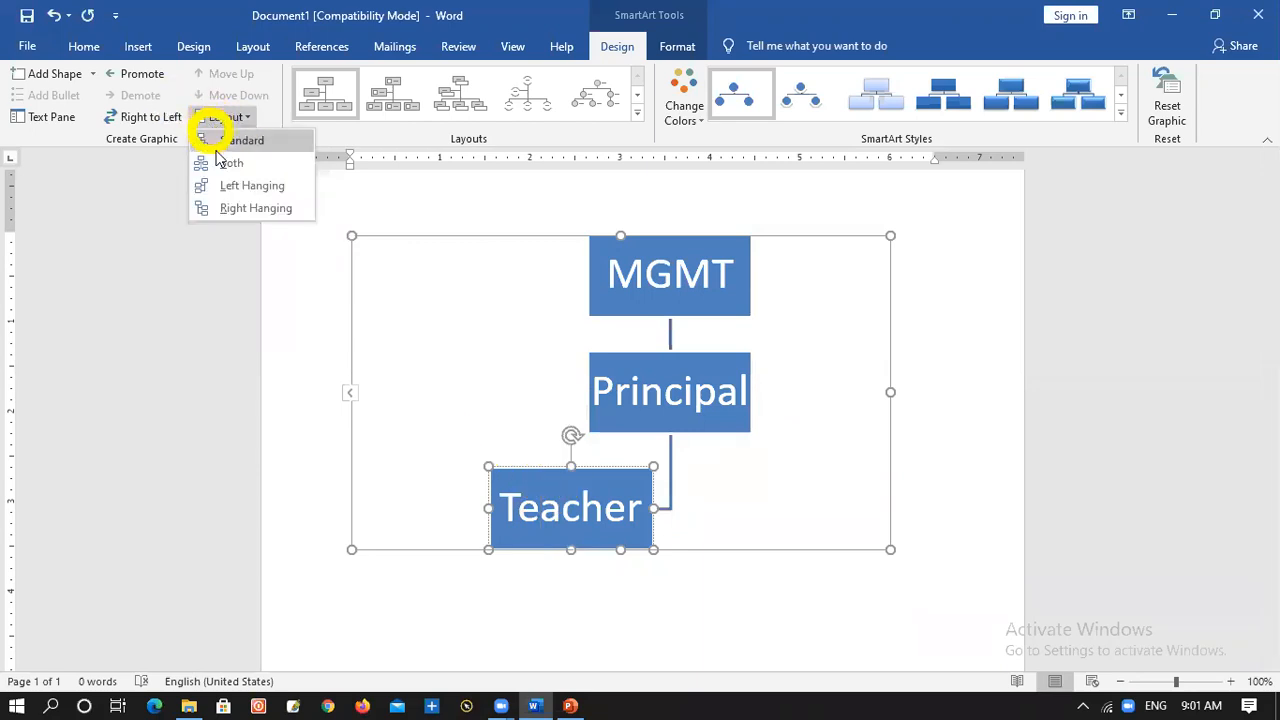
click(221, 164)
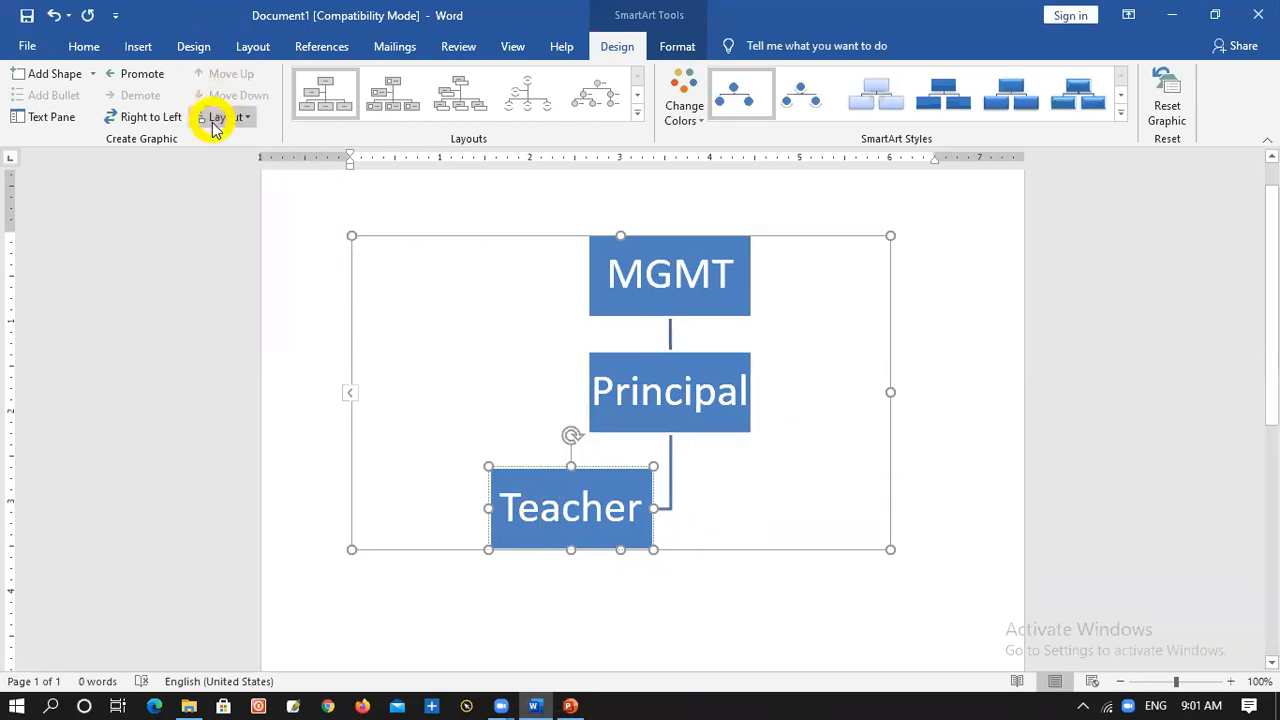
click(60, 75)
Try adding a shape before the empty node beside Teacher, and undo the addition
click(91, 76)
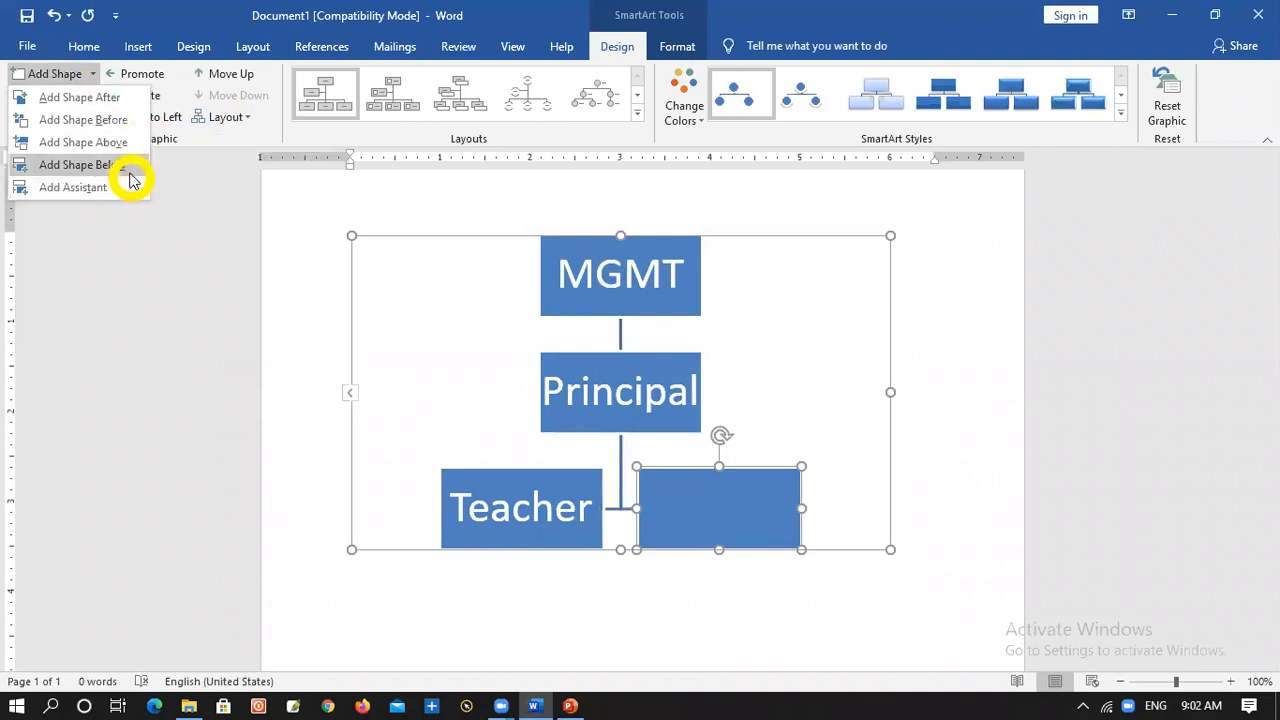
click(112, 120)
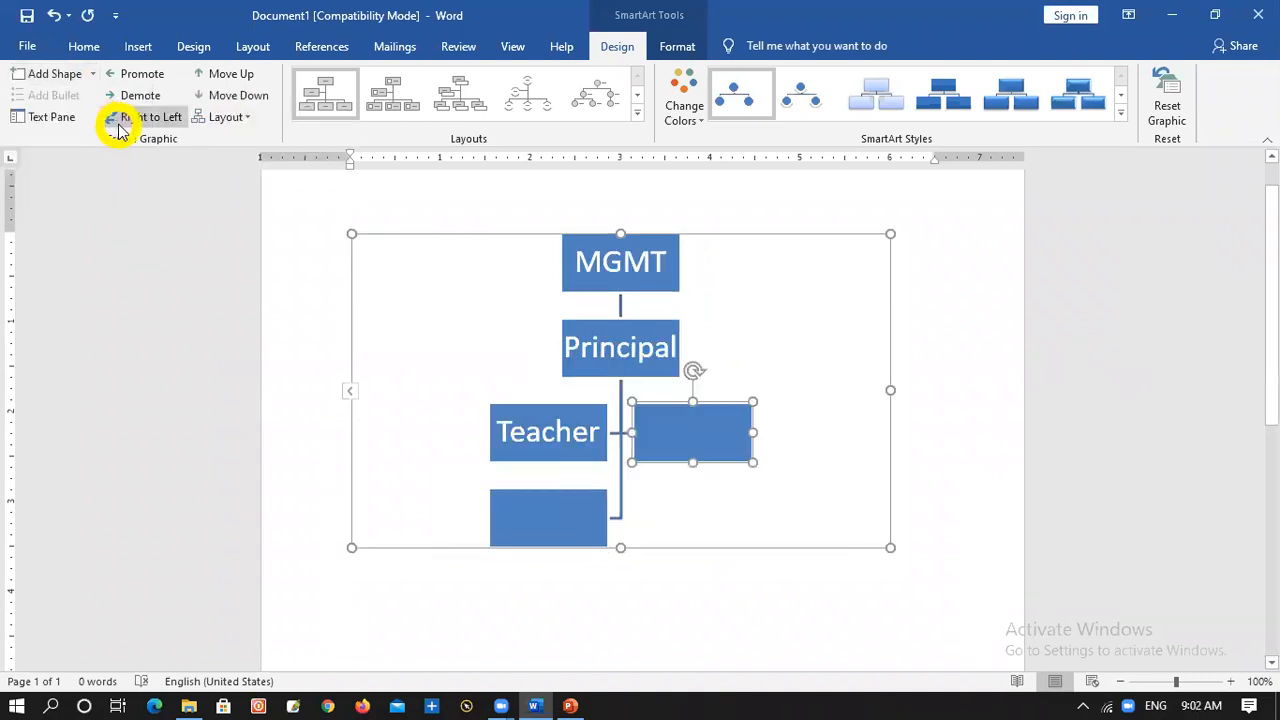
key(ctrl+z)
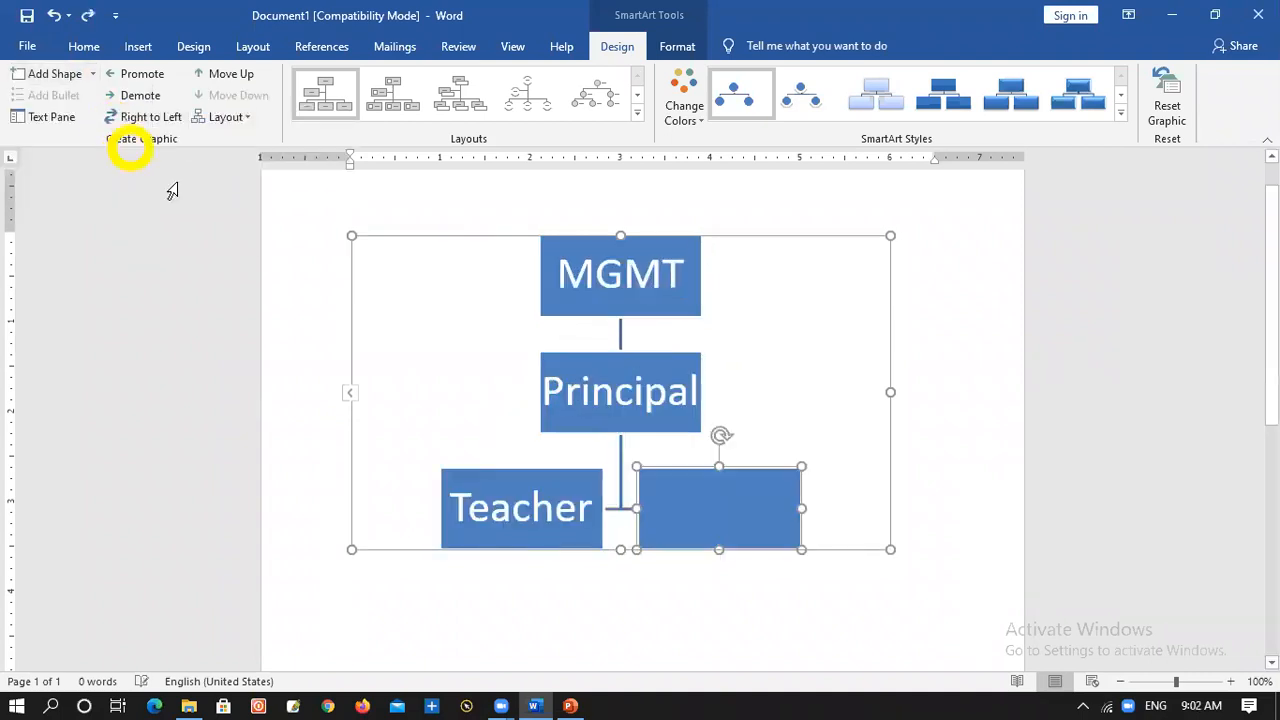
Choose the Standard layout for the empty node beside Teacher and label the node Staff
click(245, 117)
click(236, 140)
click(718, 518)
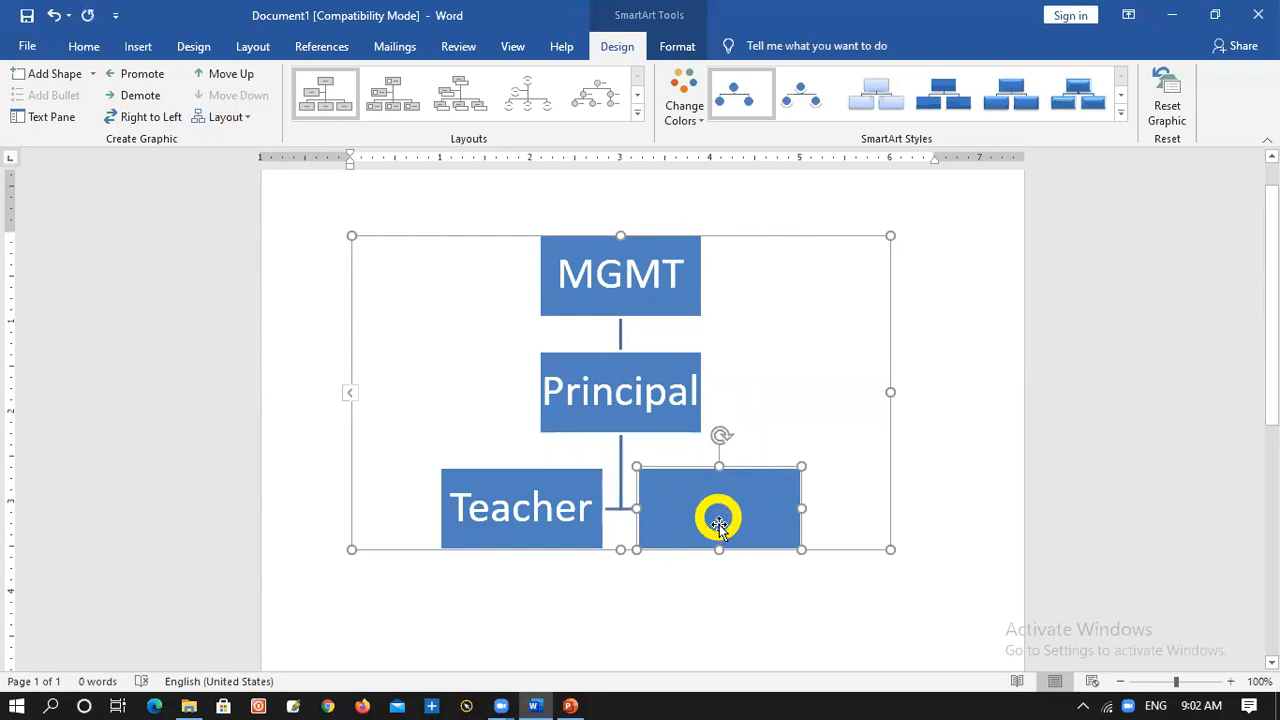
text(Staff)
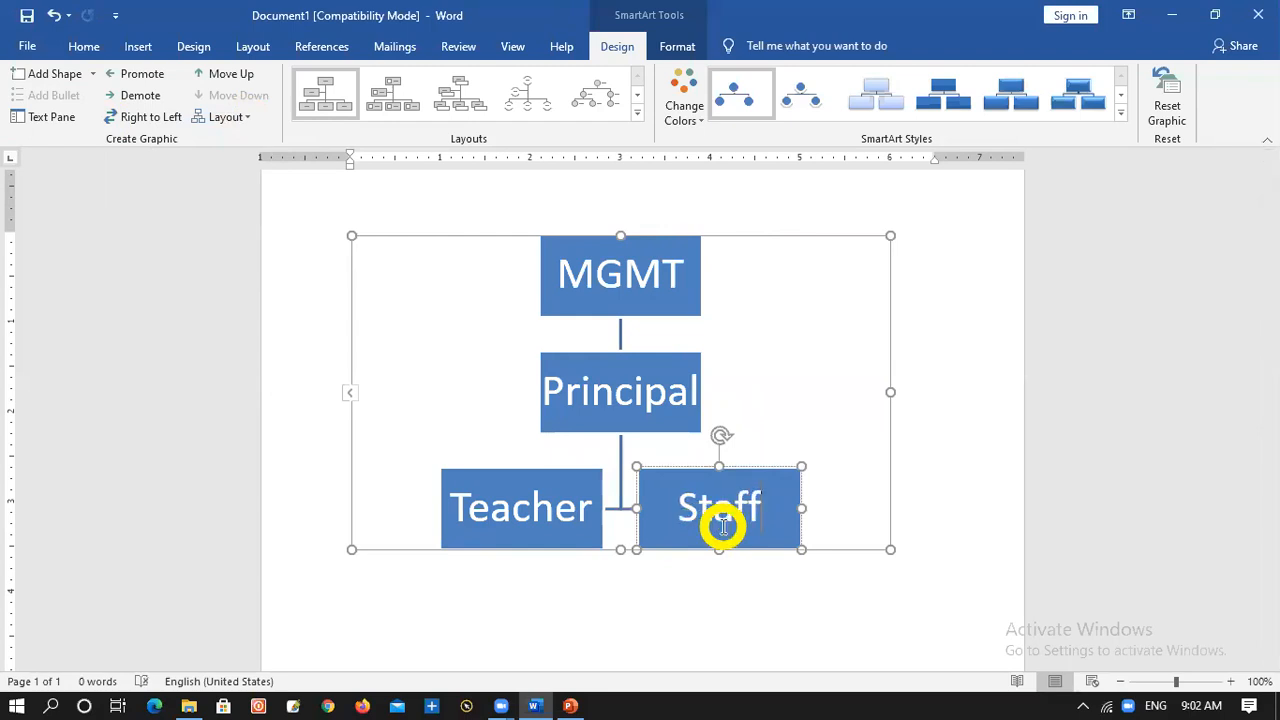
View the alternative hierarchy layouts for the whole graphic, keeping the current one
click(772, 624)
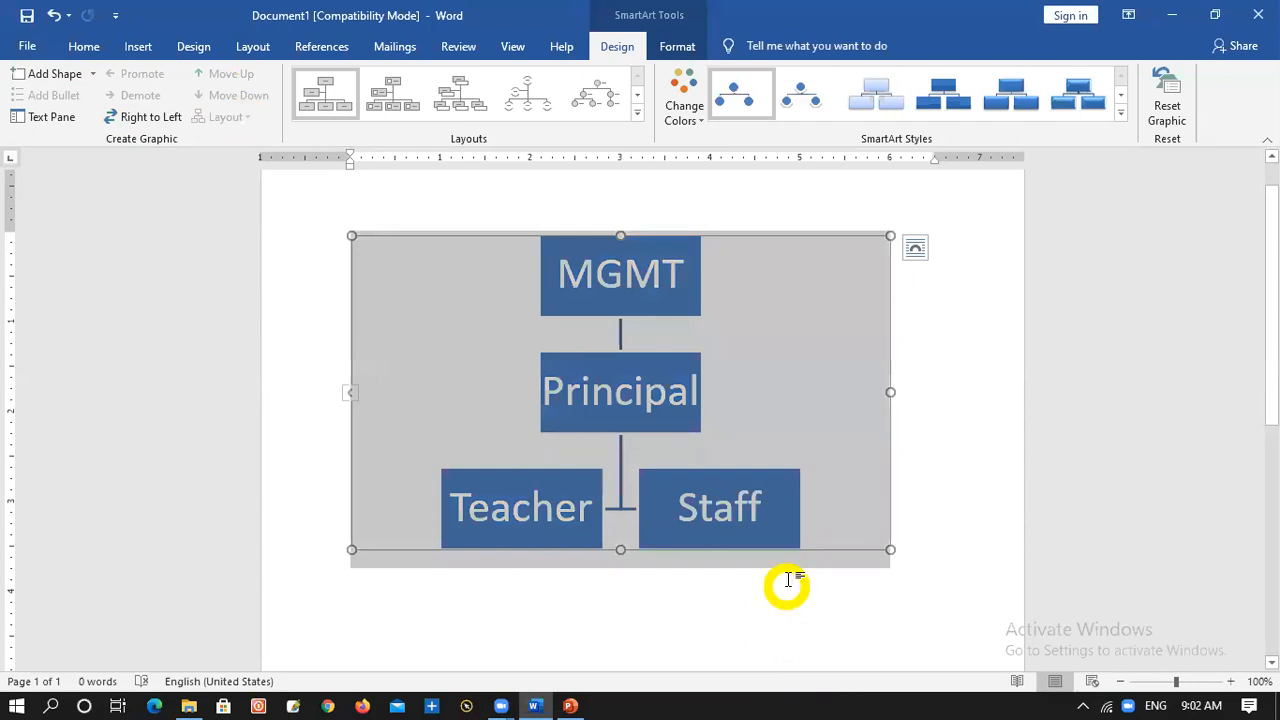
click(637, 112)
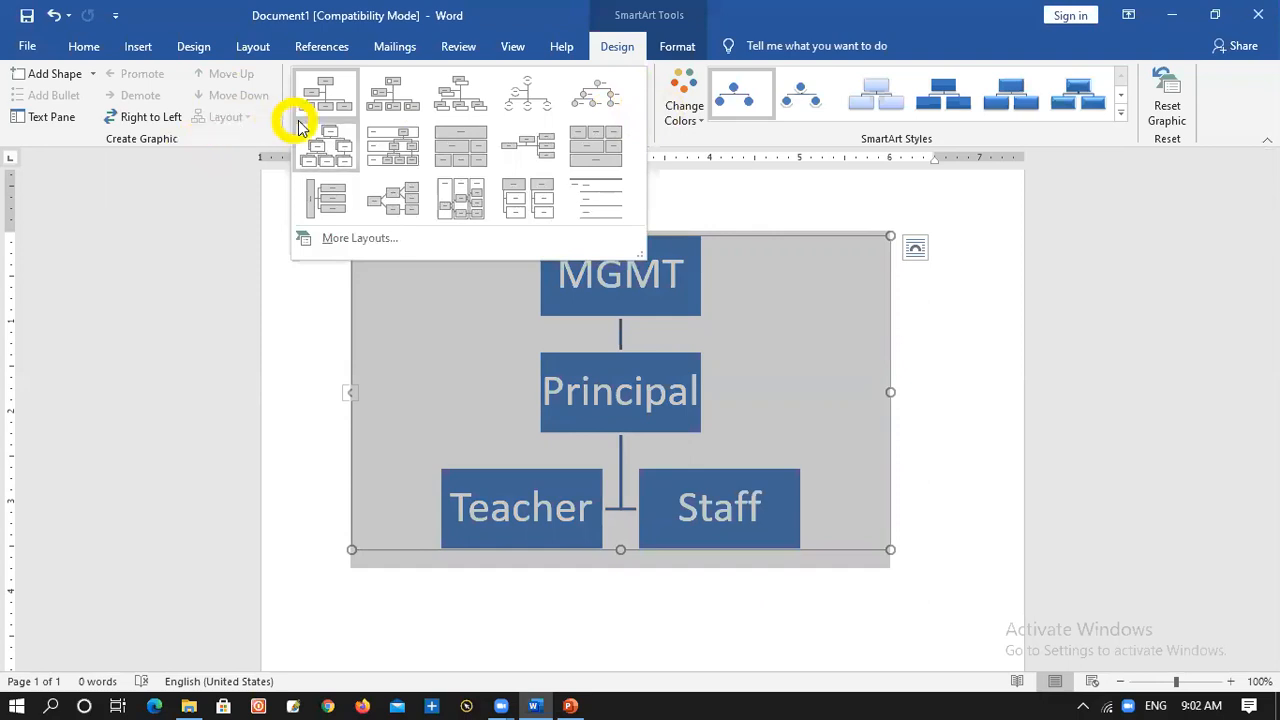
click(648, 253)
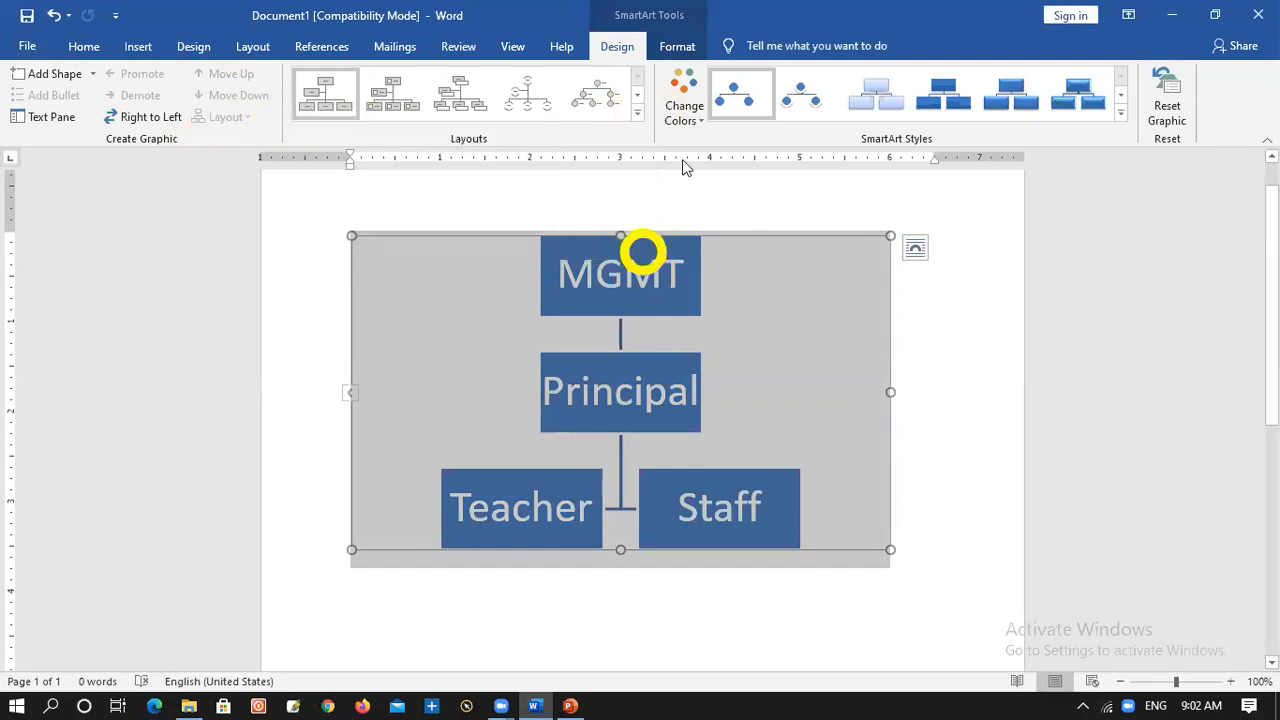
Insert a Cycle SmartArt graphic with five circles joined by arrows below the hierarchy graphic
click(874, 610)
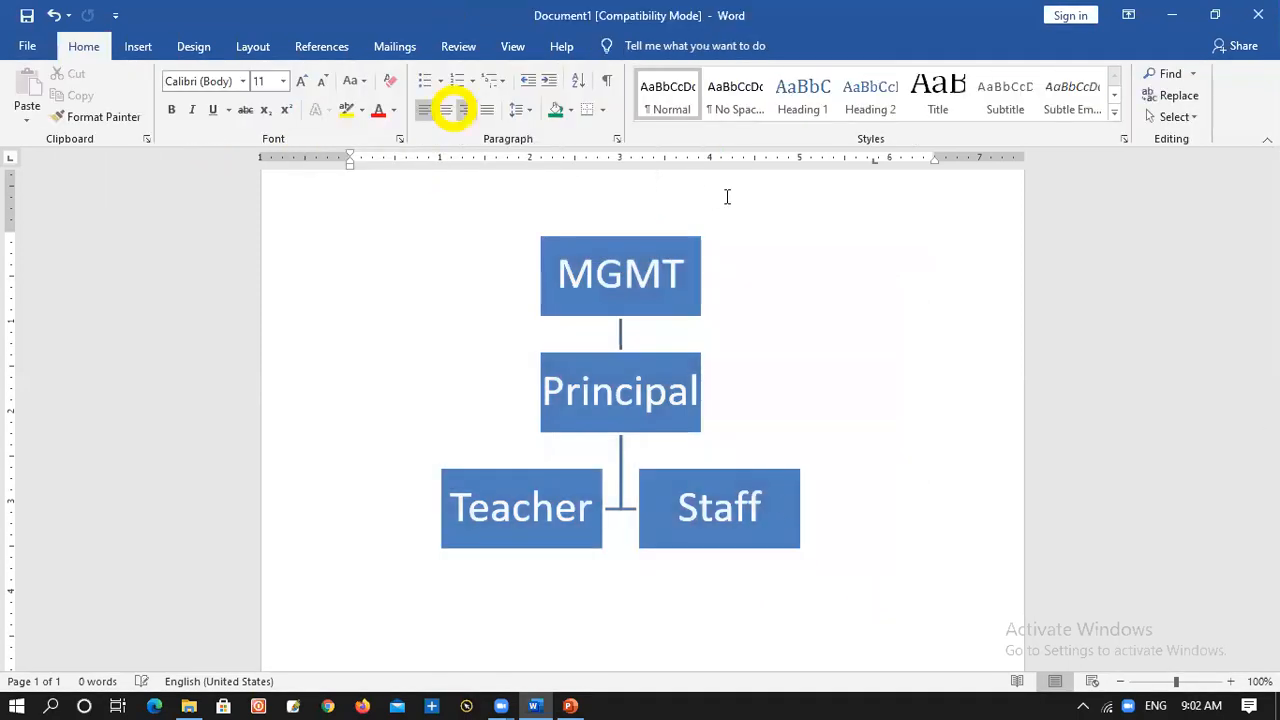
click(137, 47)
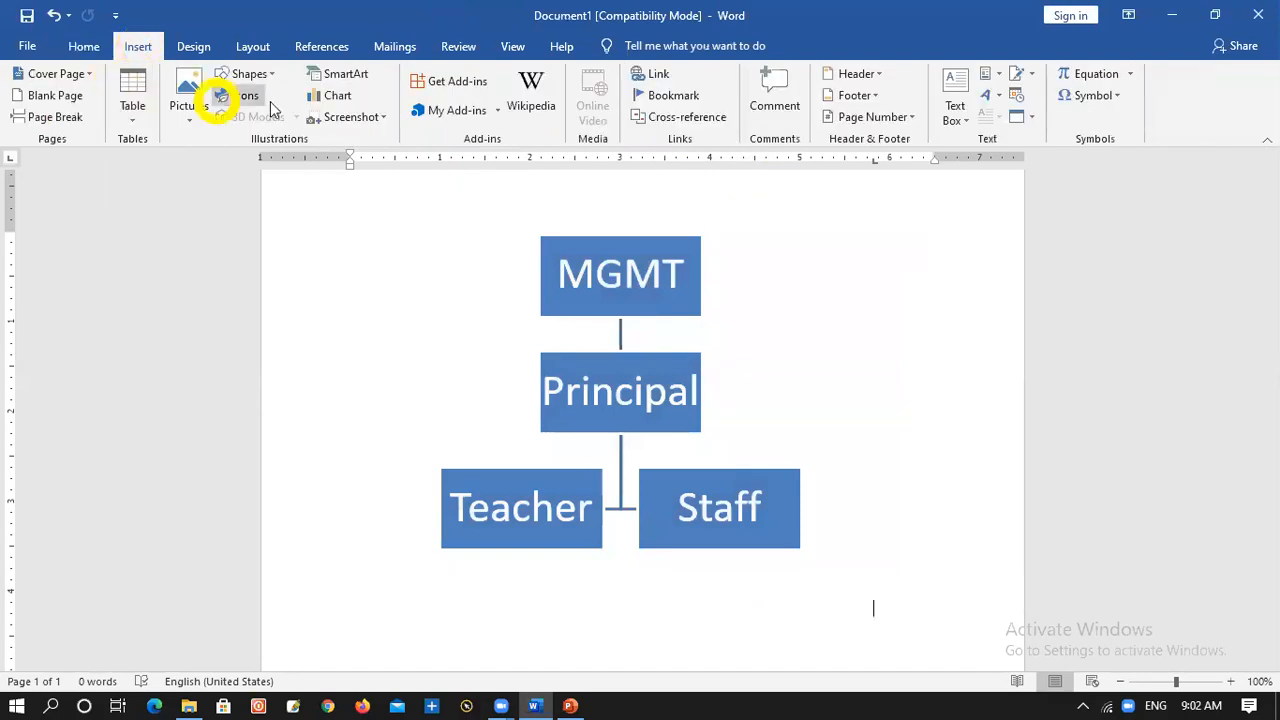
click(325, 74)
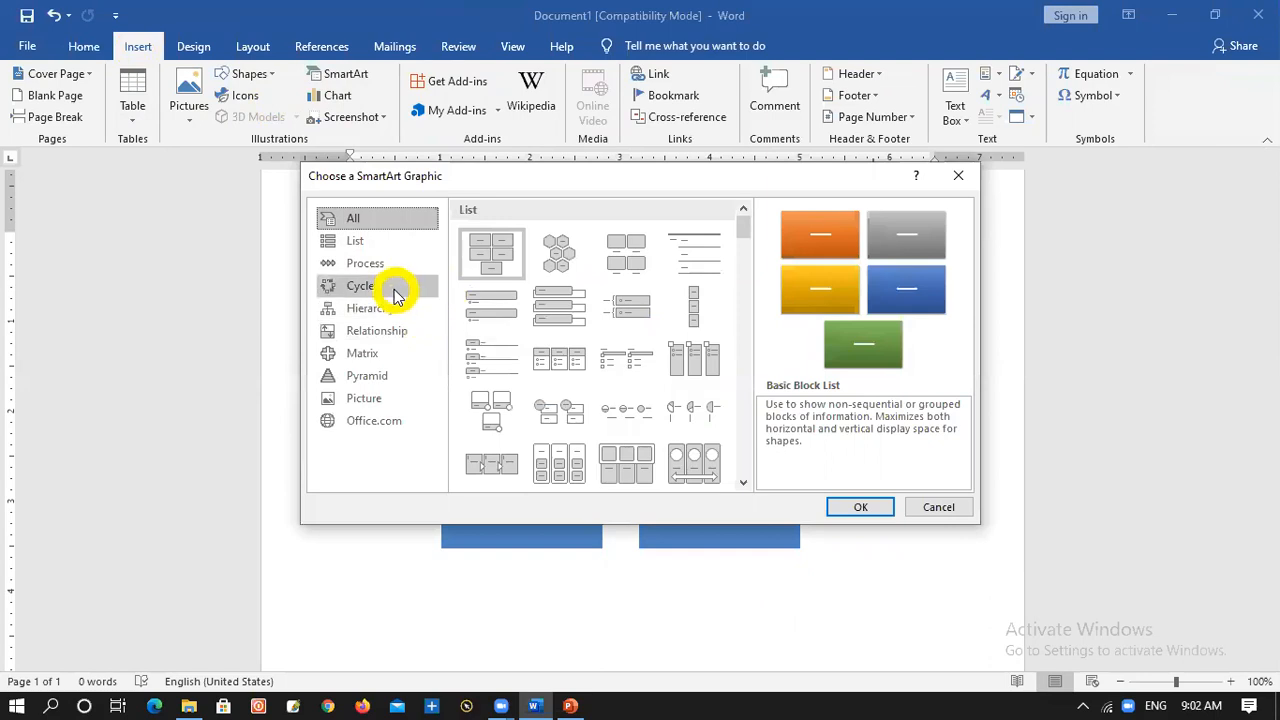
click(395, 291)
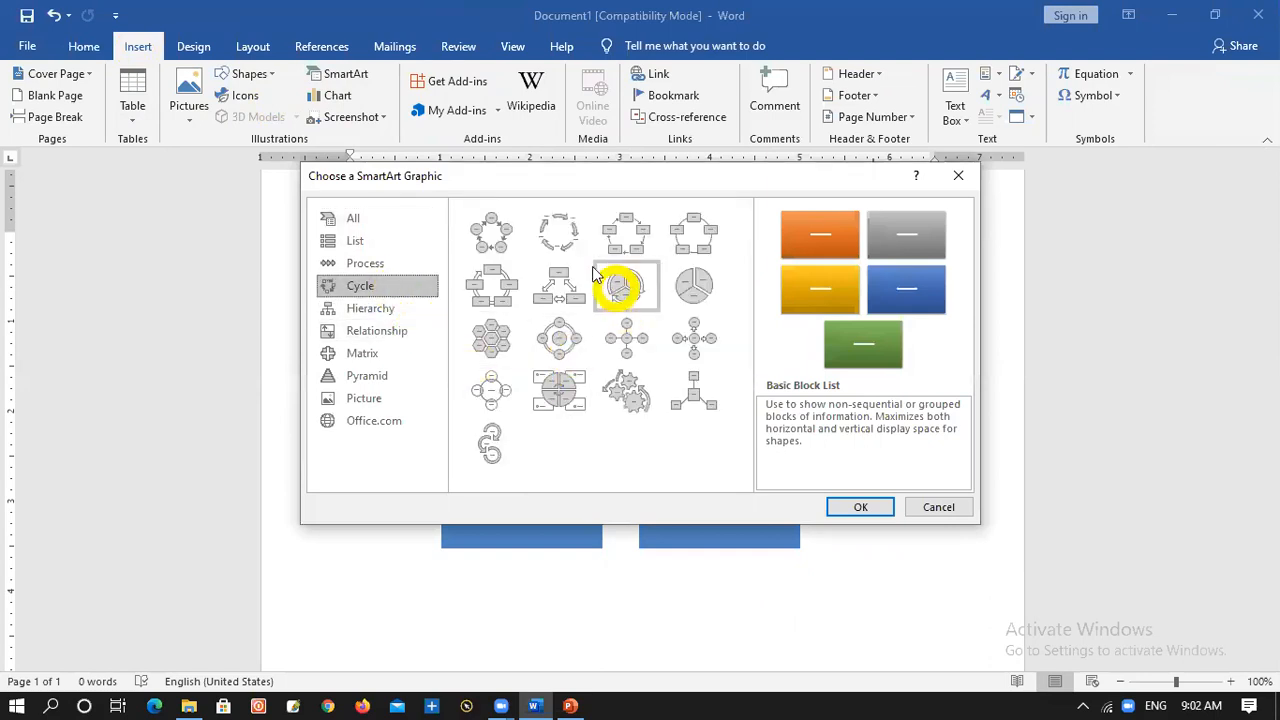
click(508, 236)
click(862, 507)
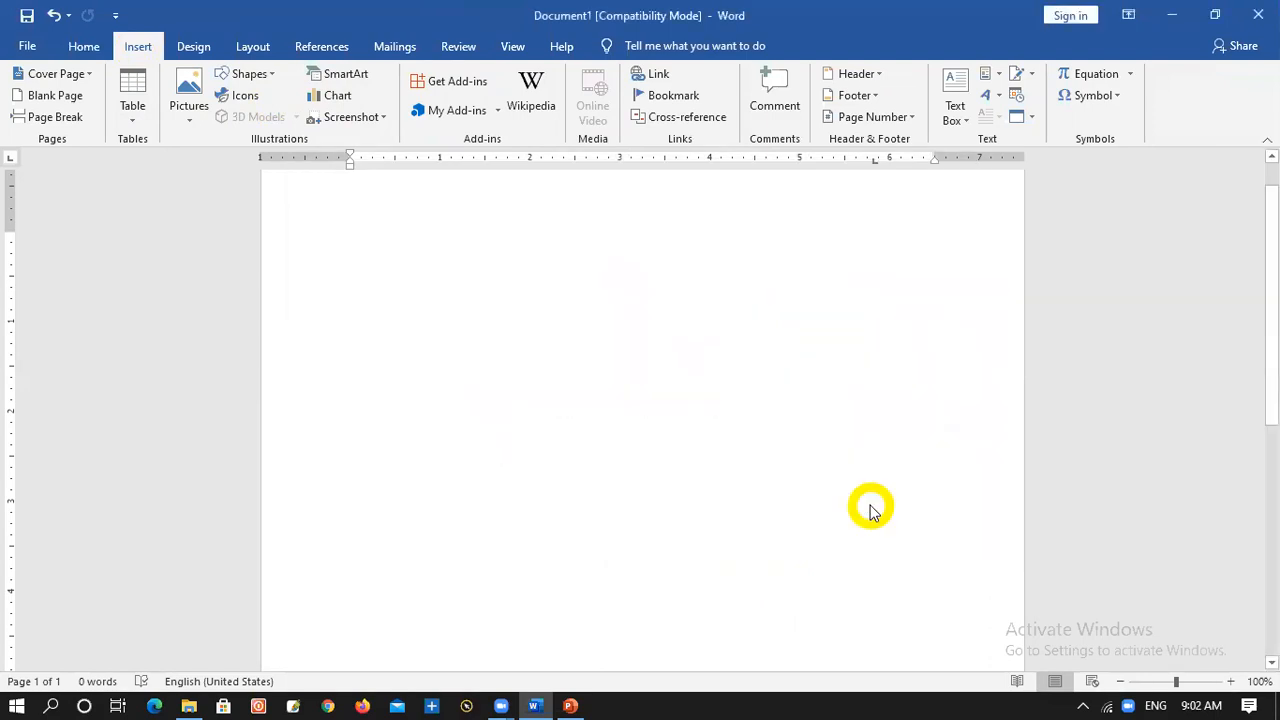
Enter a person's name in the top, upper-right and lower-right circles of the cycle graphic
click(622, 285)
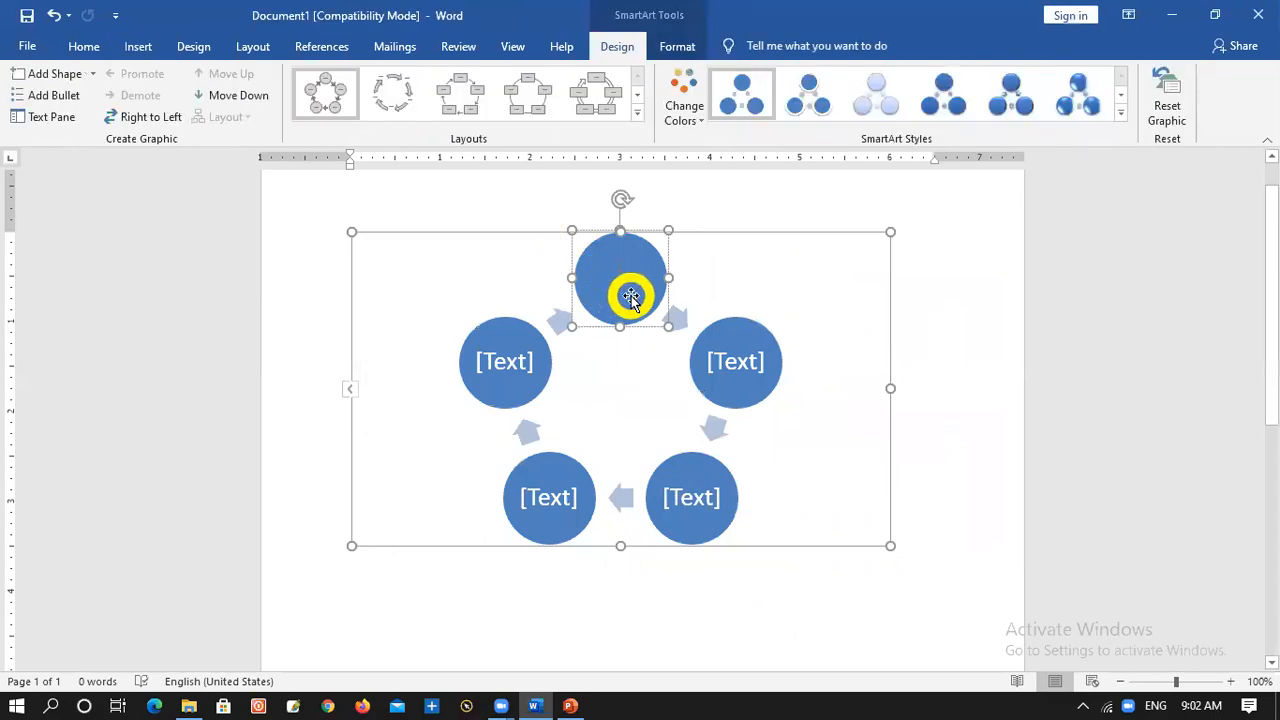
text(Harka Sir)
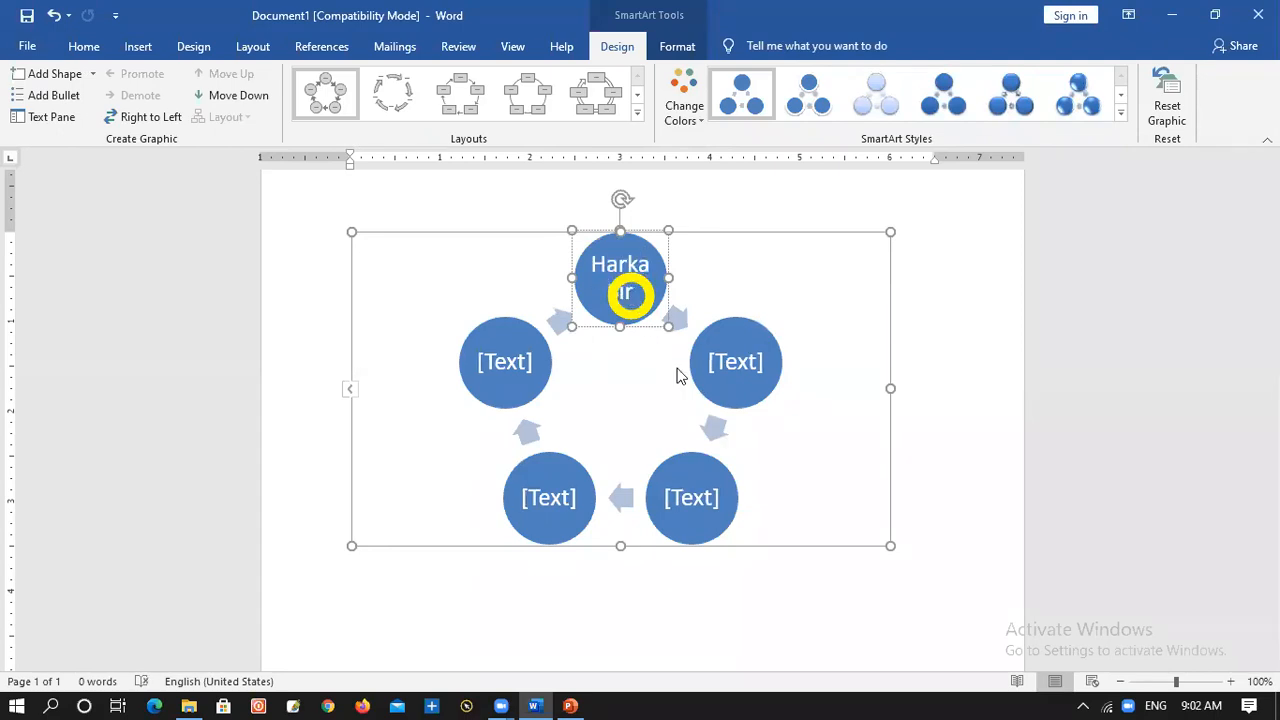
click(737, 372)
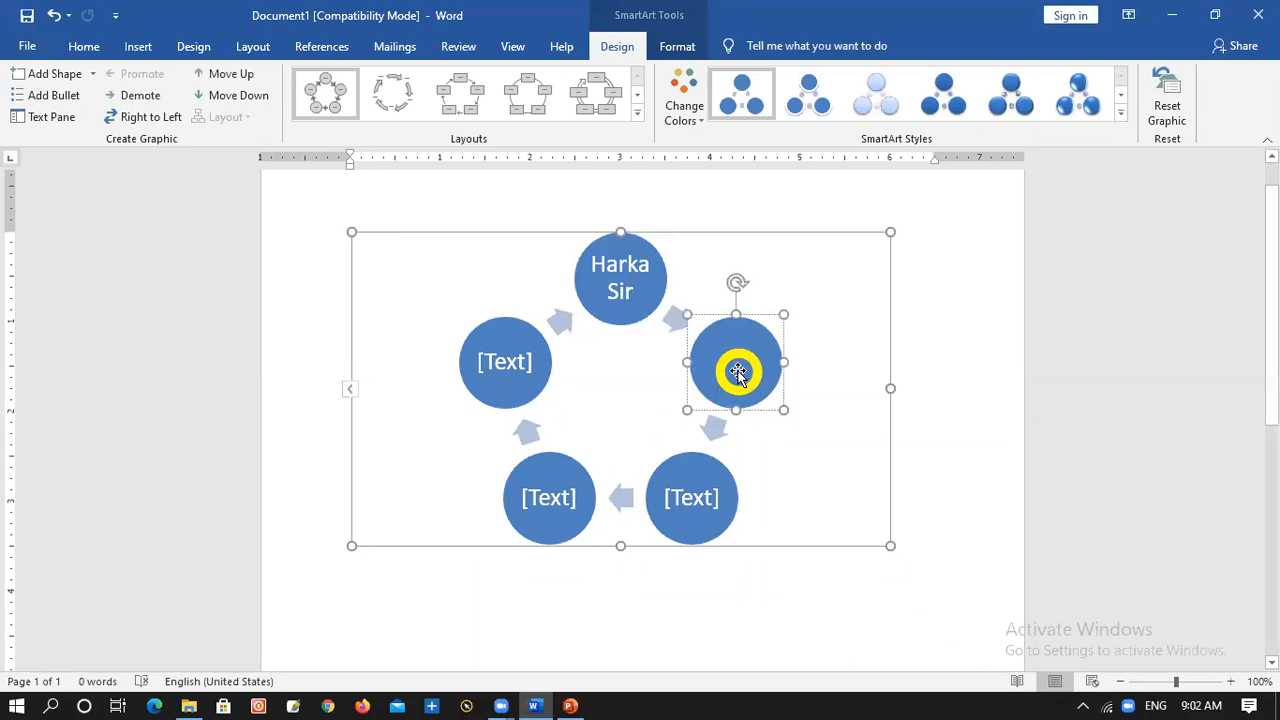
text(Ramesh)
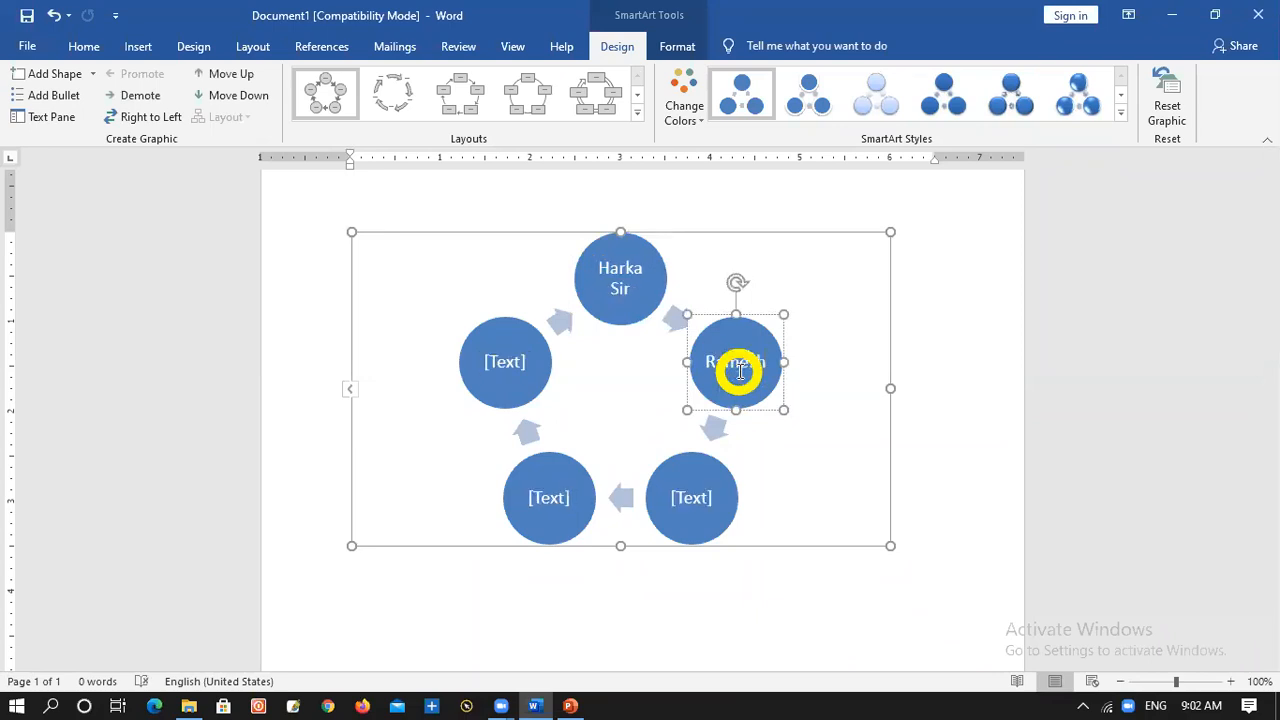
click(684, 492)
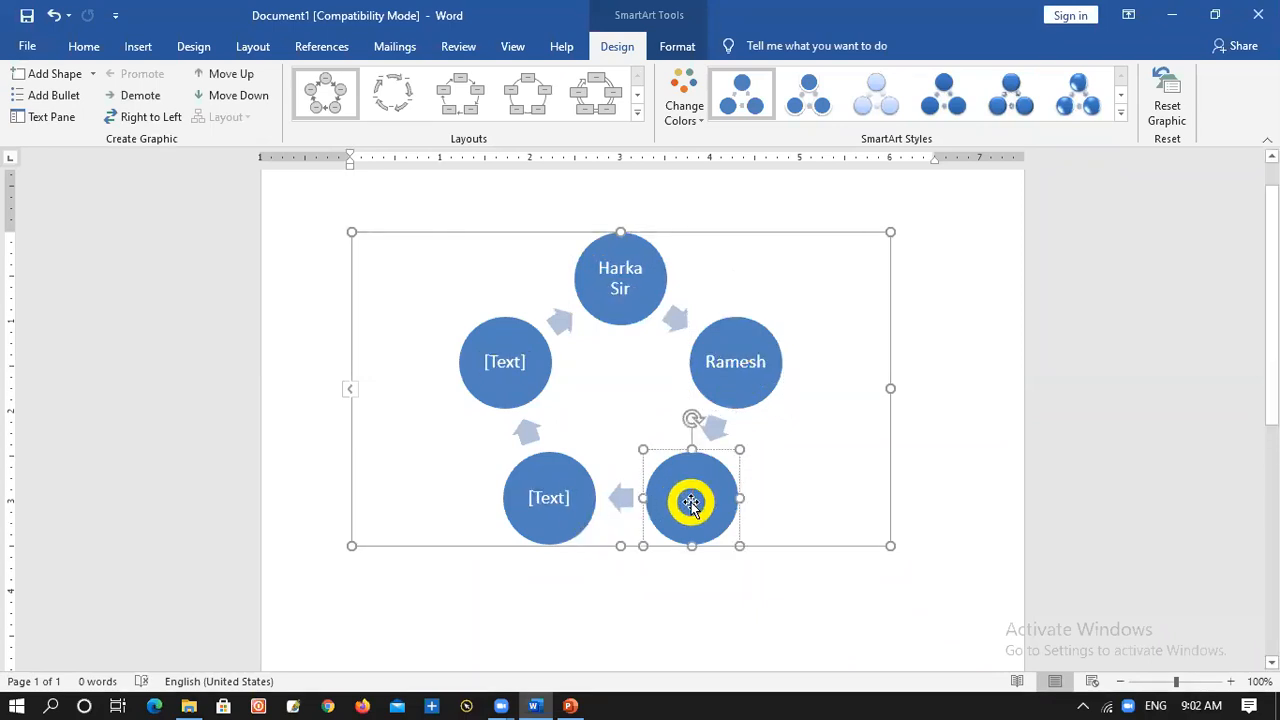
double_click(691, 503)
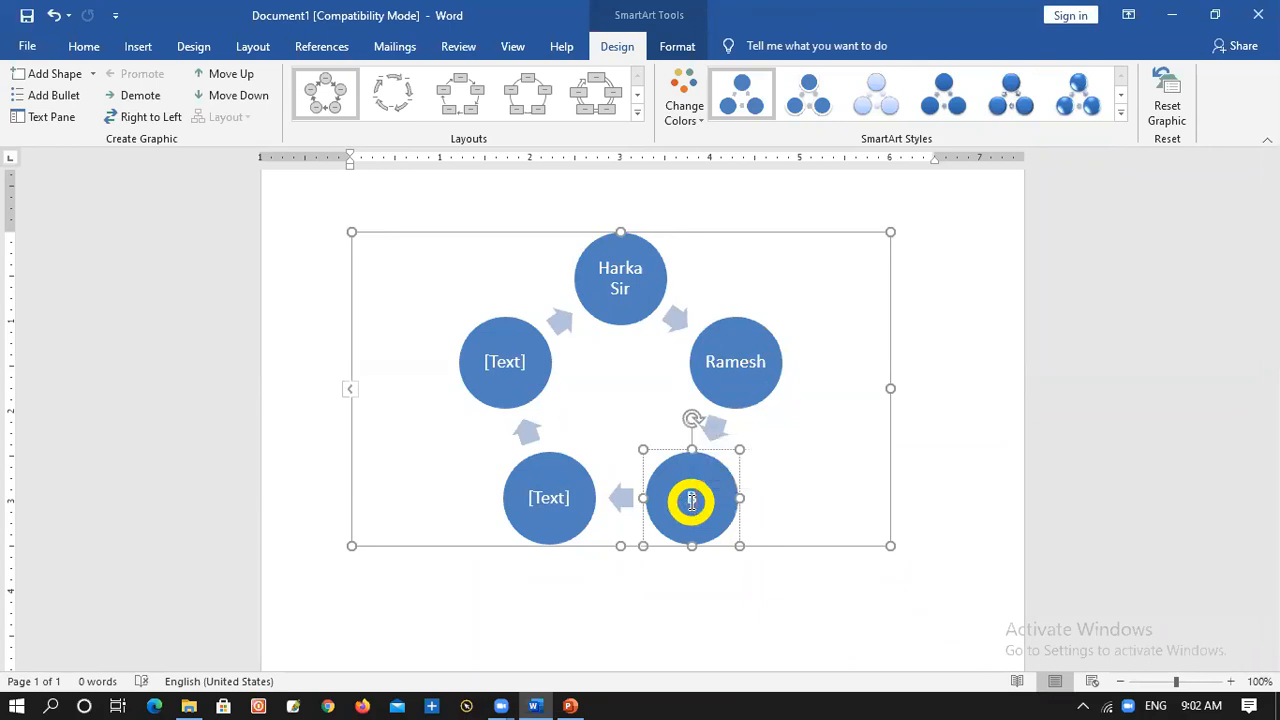
text(Binod)
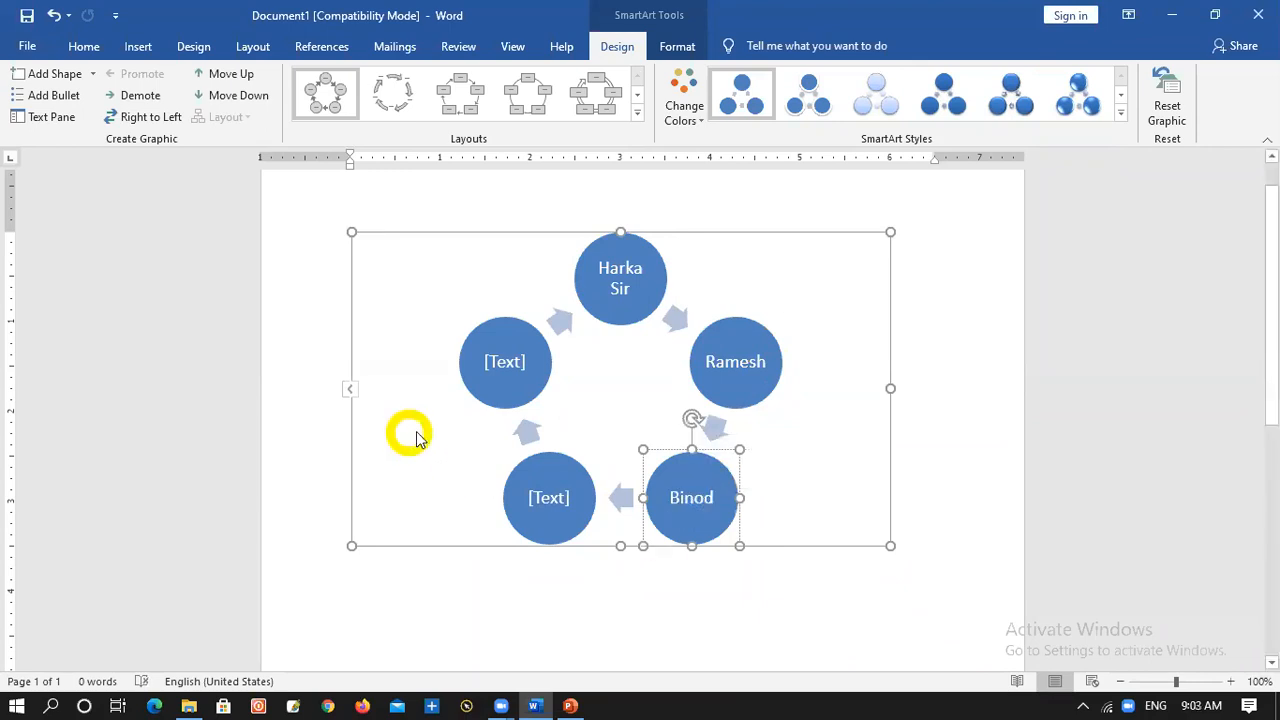
Enter a person's name in the lower-left and upper-left circles of the cycle graphic
click(551, 497)
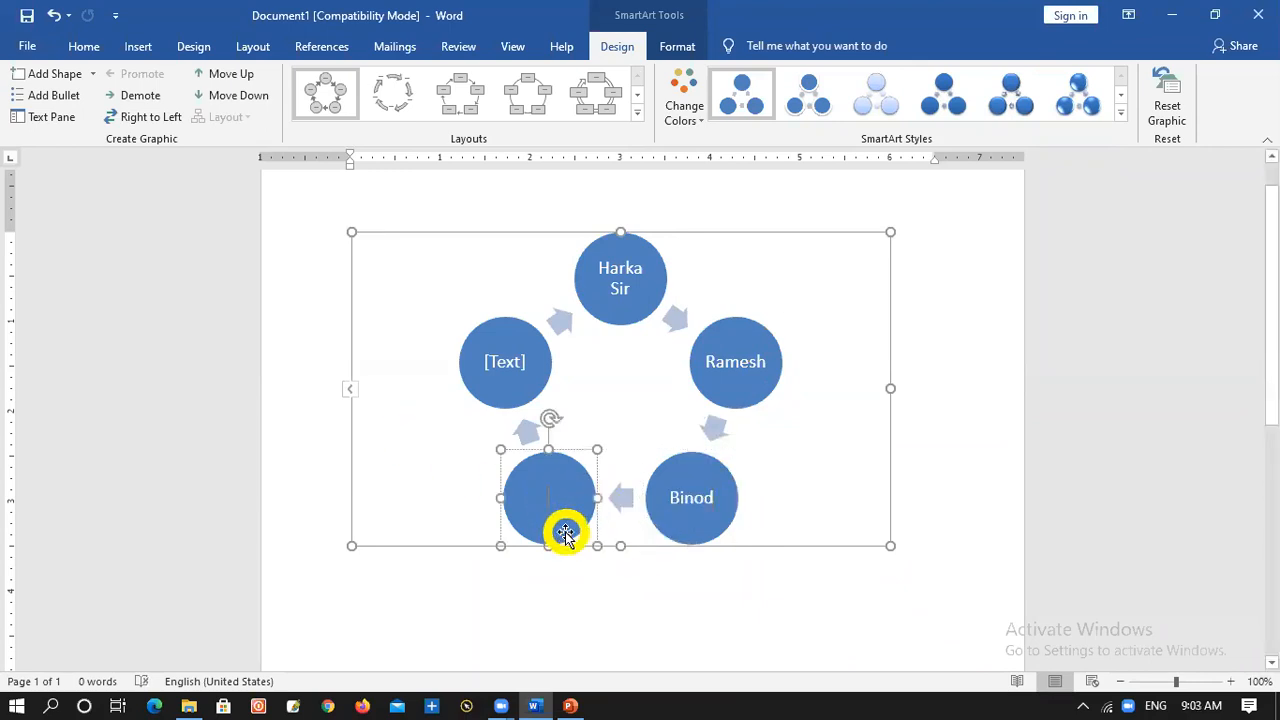
text(Purna)
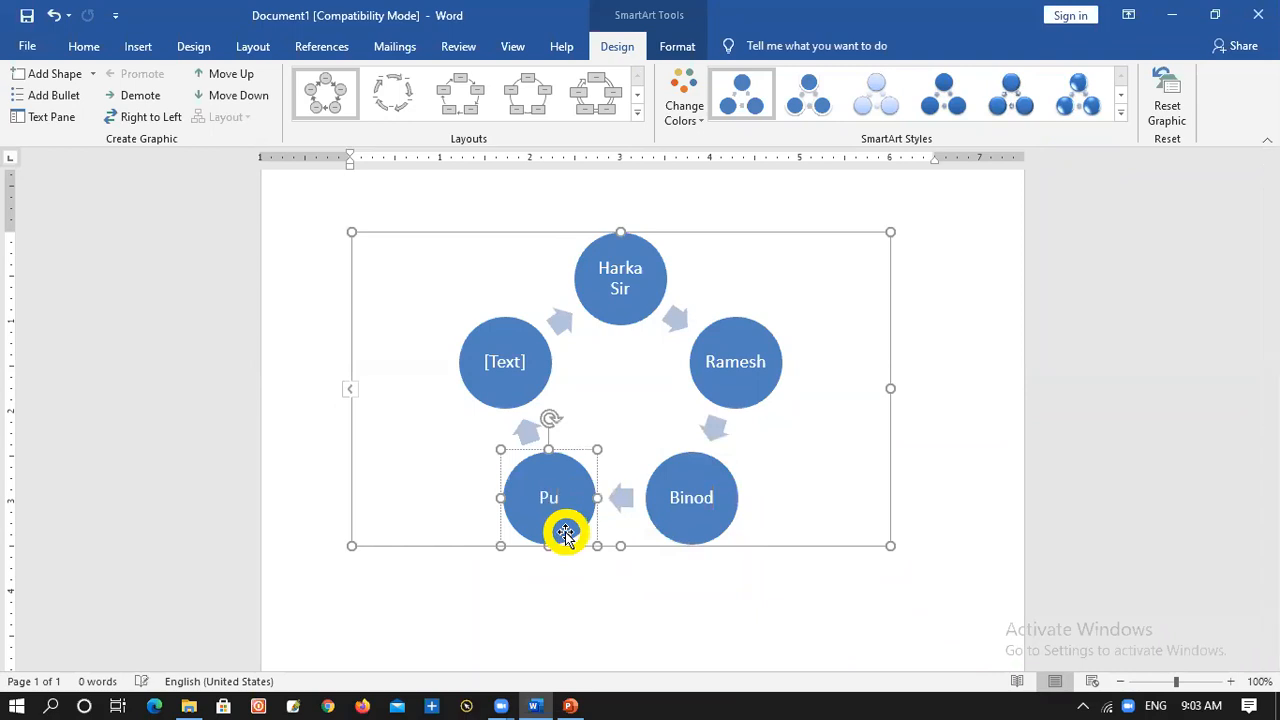
click(503, 366)
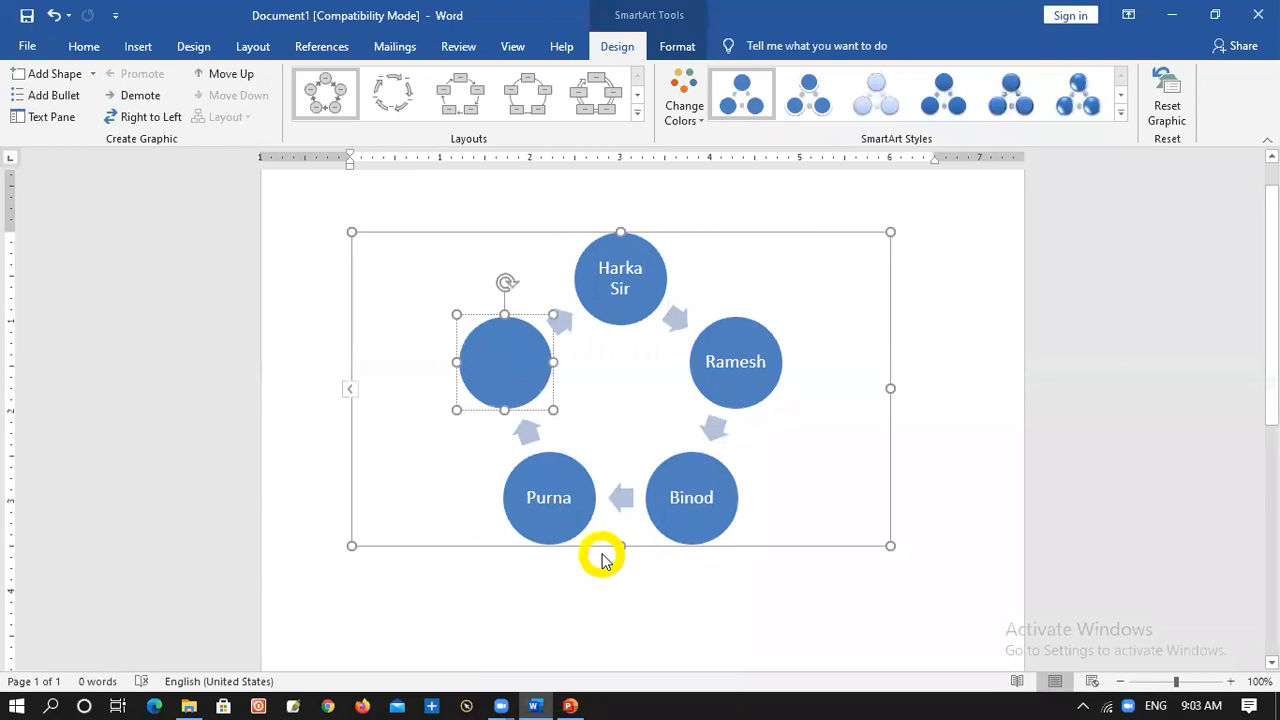
text(Chandra)
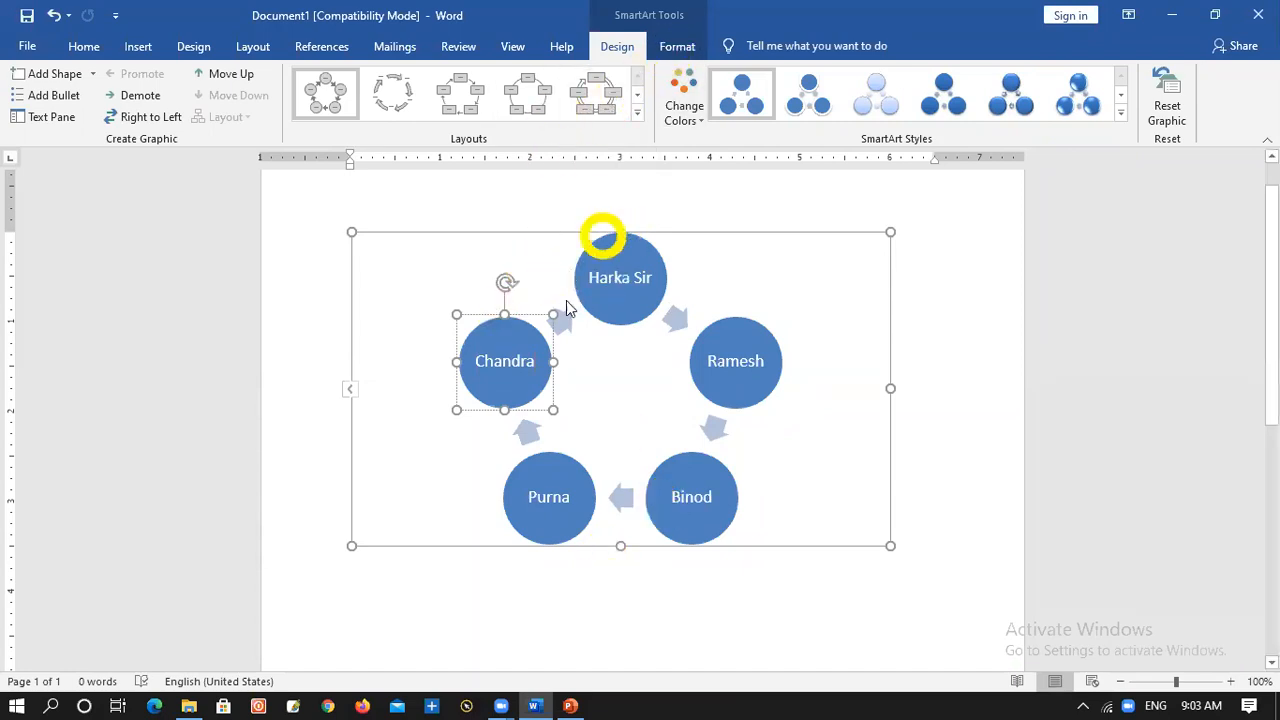
Set the font color of the names in the upper-left and top circles of the cycle graphic to red
drag(526, 363, 426, 351)
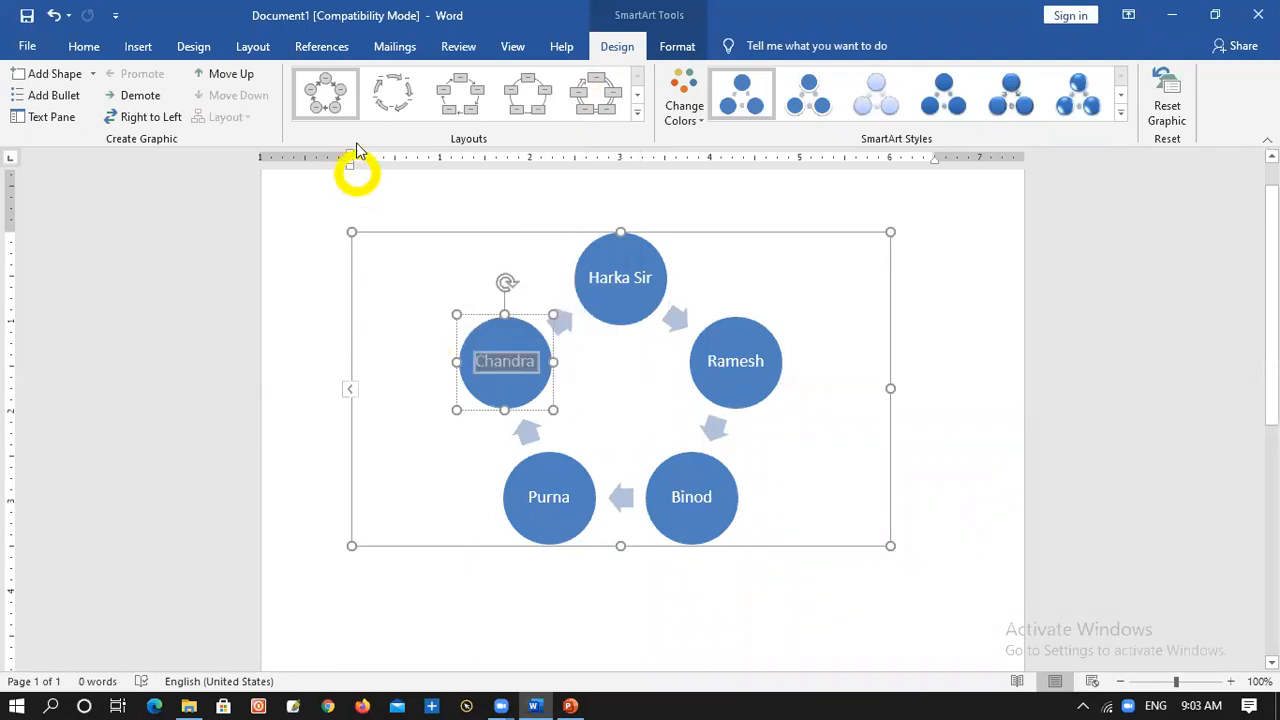
click(92, 46)
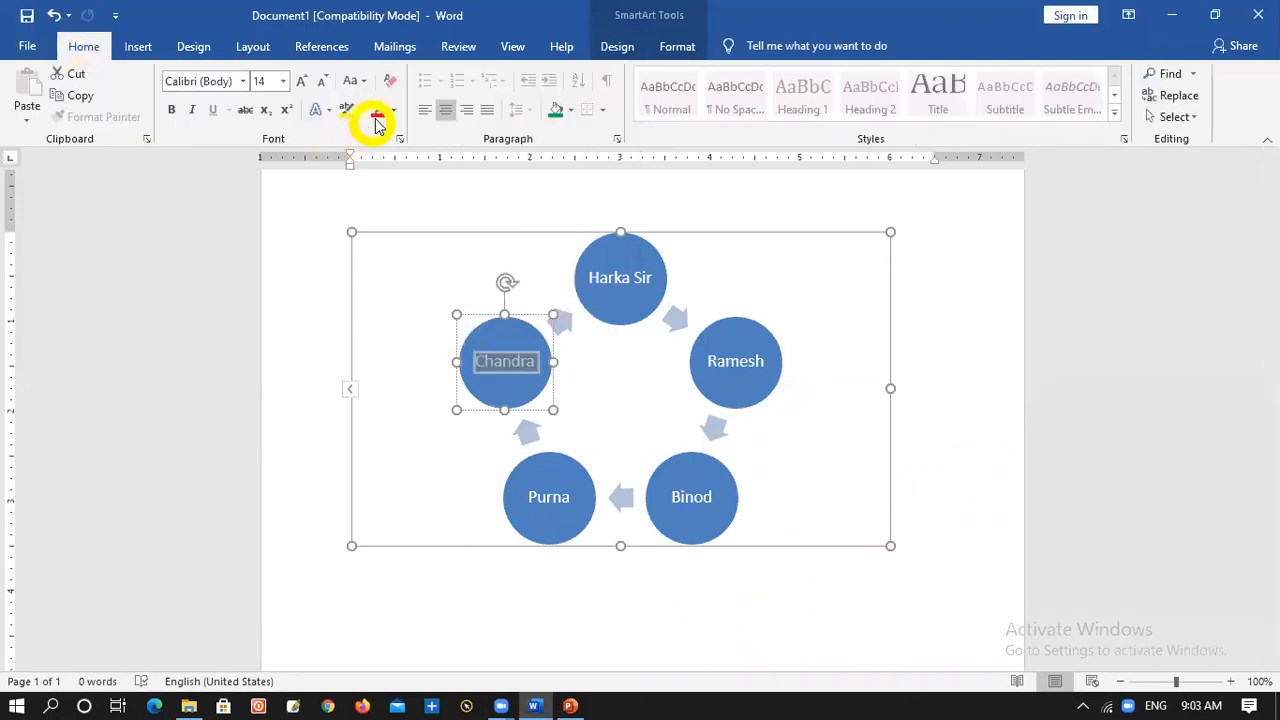
click(378, 110)
click(644, 276)
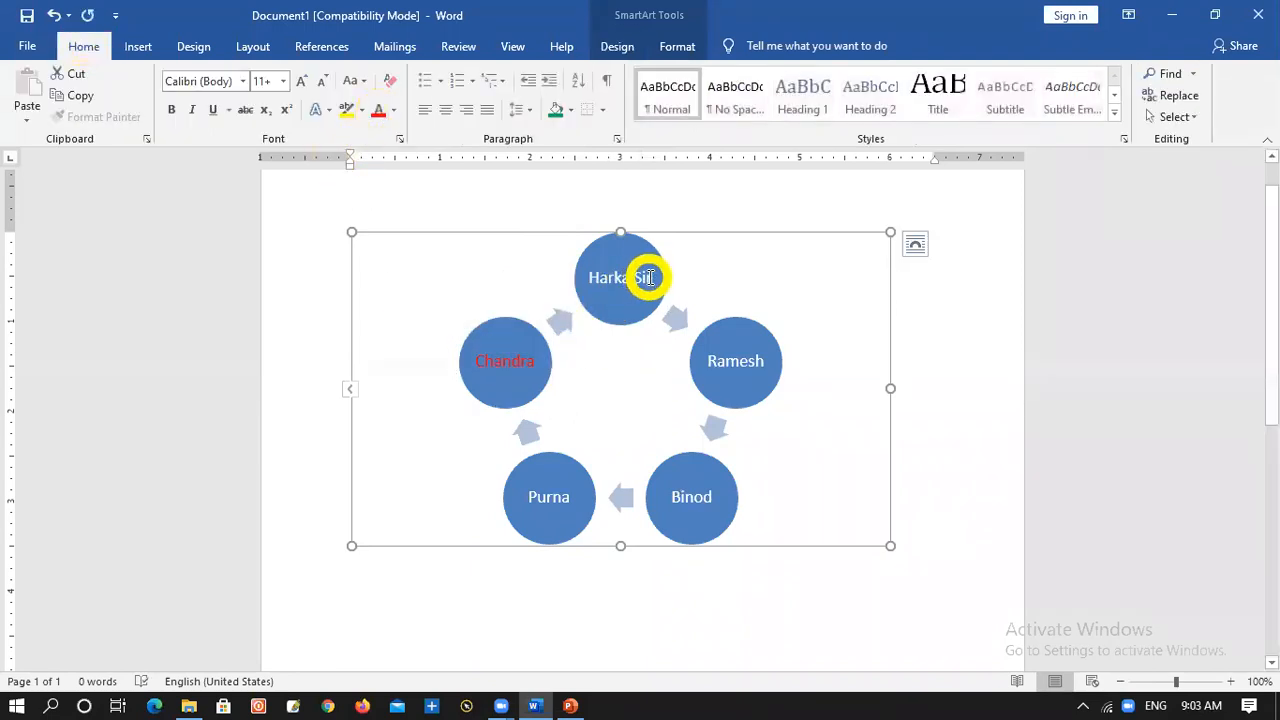
click(648, 277)
drag(650, 277, 555, 278)
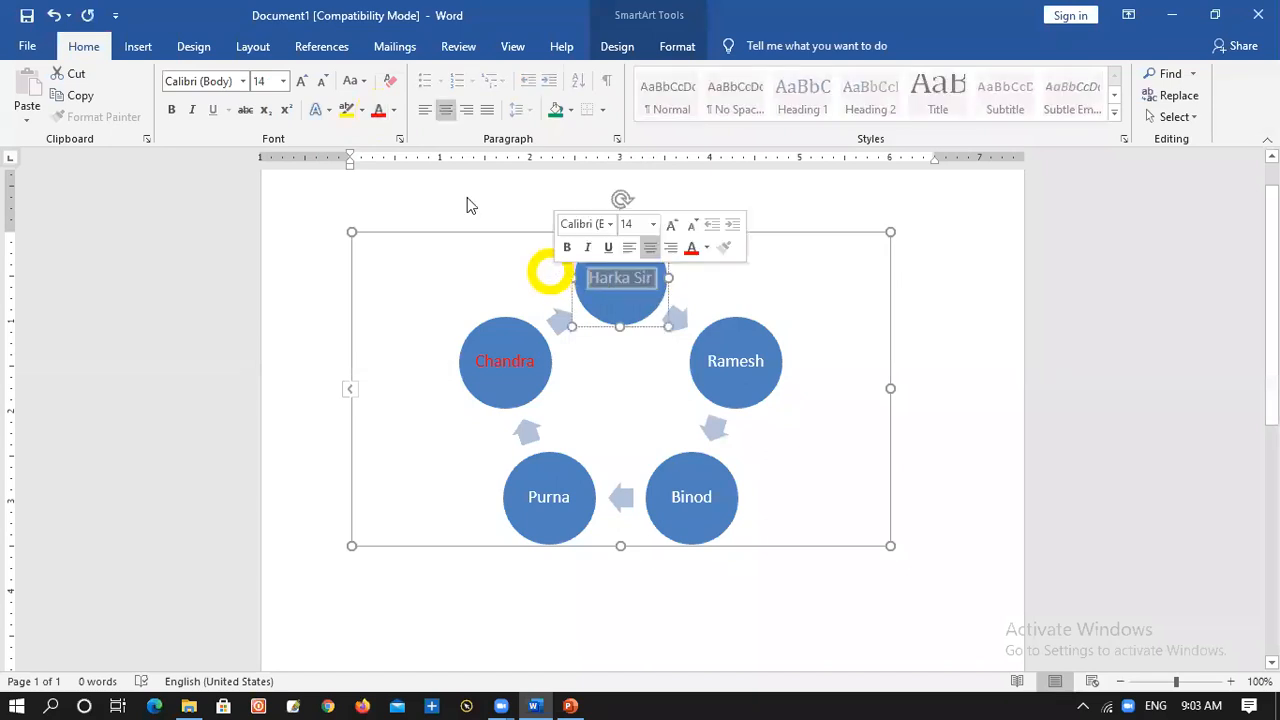
click(376, 112)
click(732, 392)
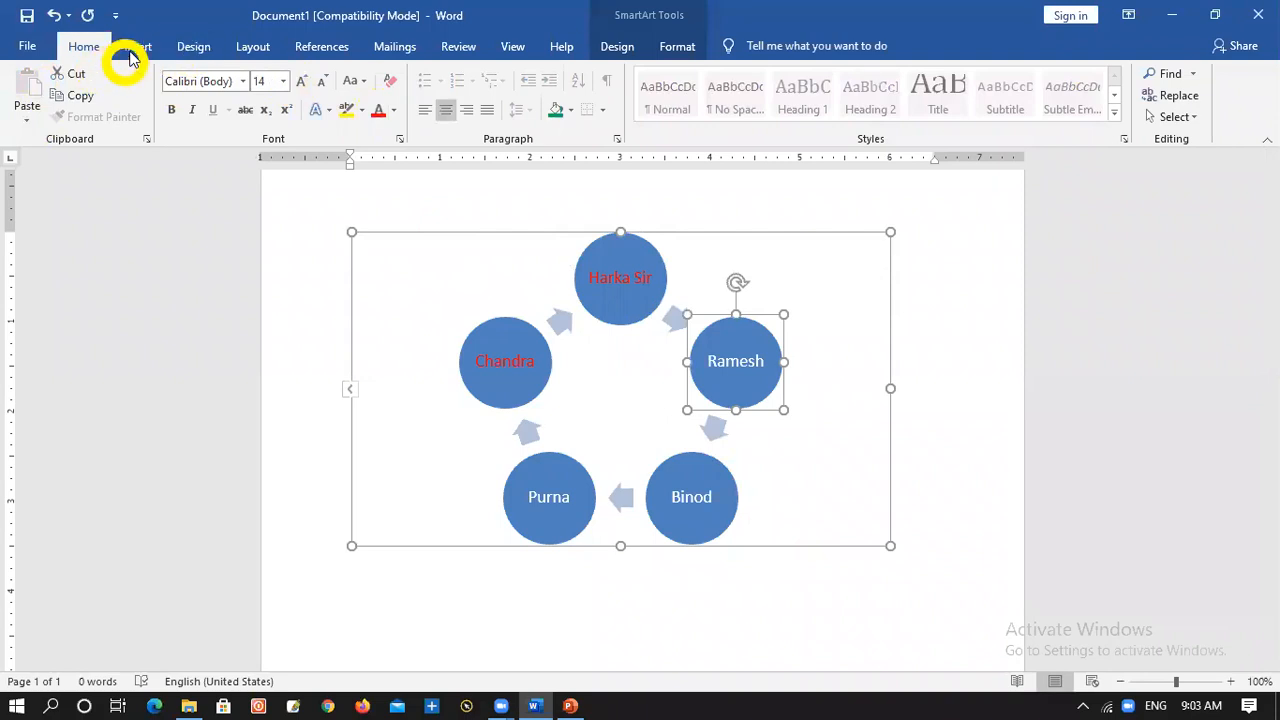
Add a shape before the top circle of the cycle graphic and delete the red-lettered circle that follows the new blank one
click(132, 46)
click(645, 279)
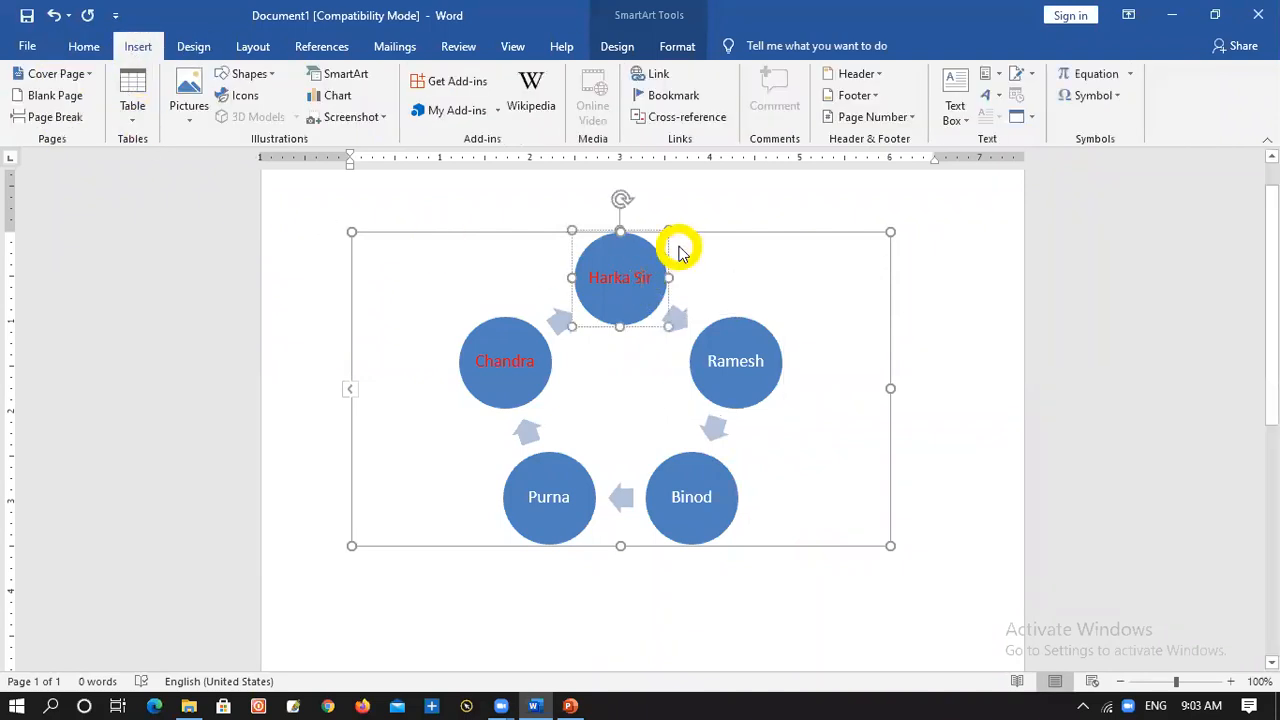
right_click(656, 314)
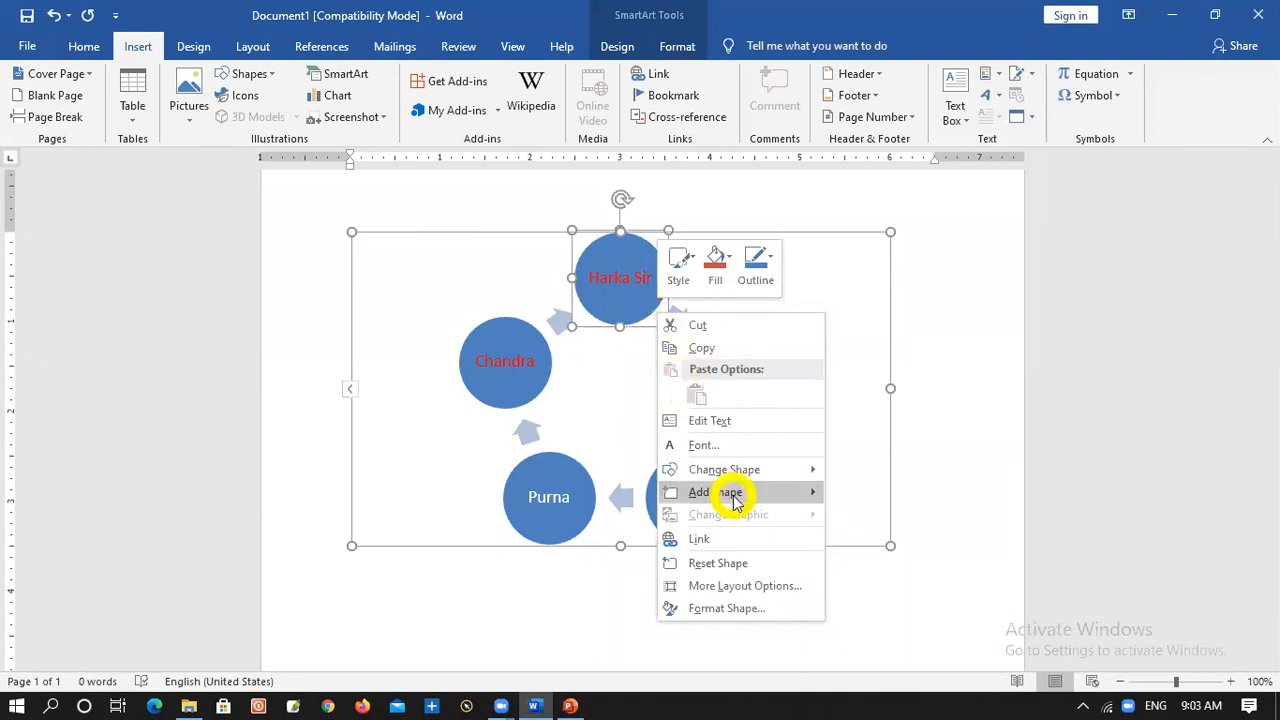
mouse_move(737, 500)
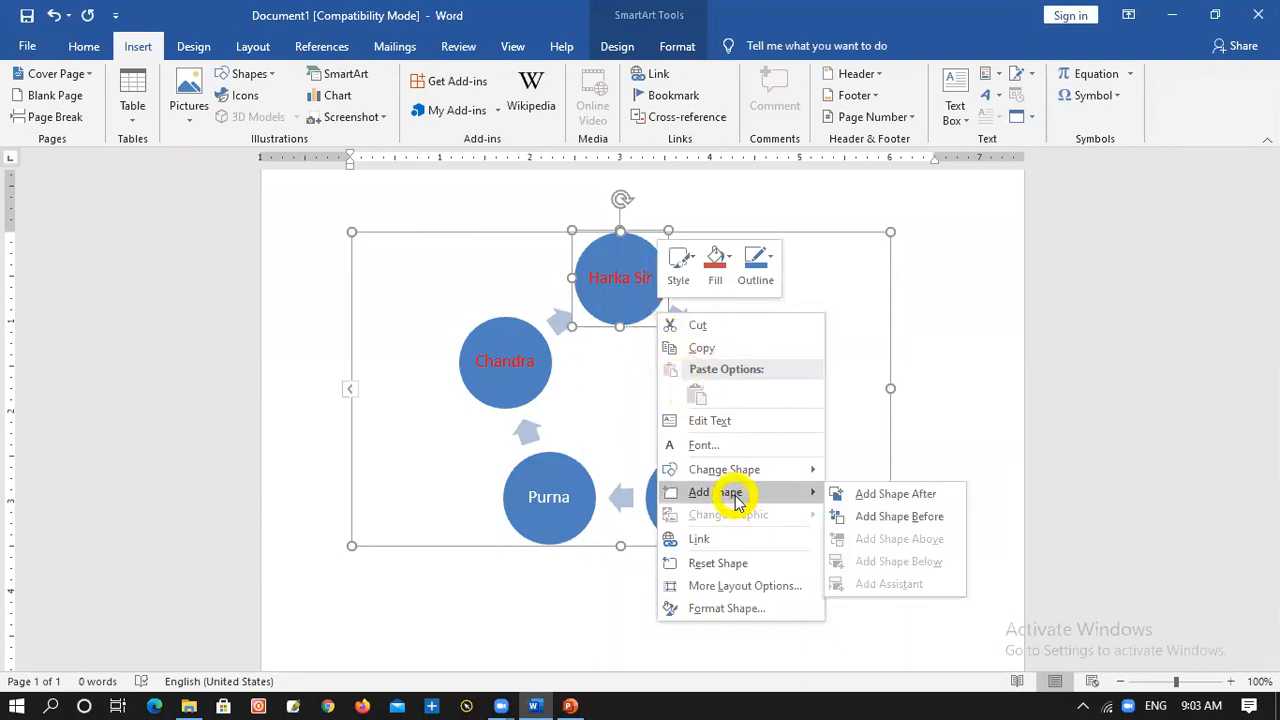
click(913, 517)
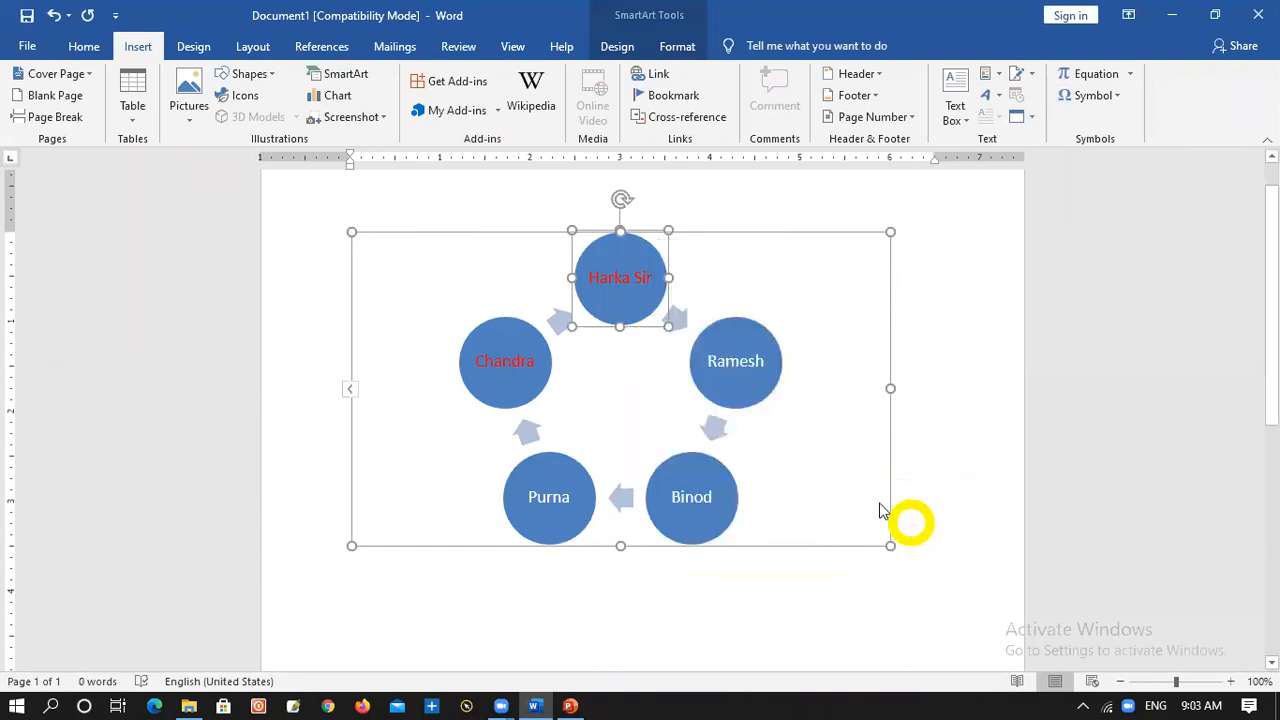
click(737, 357)
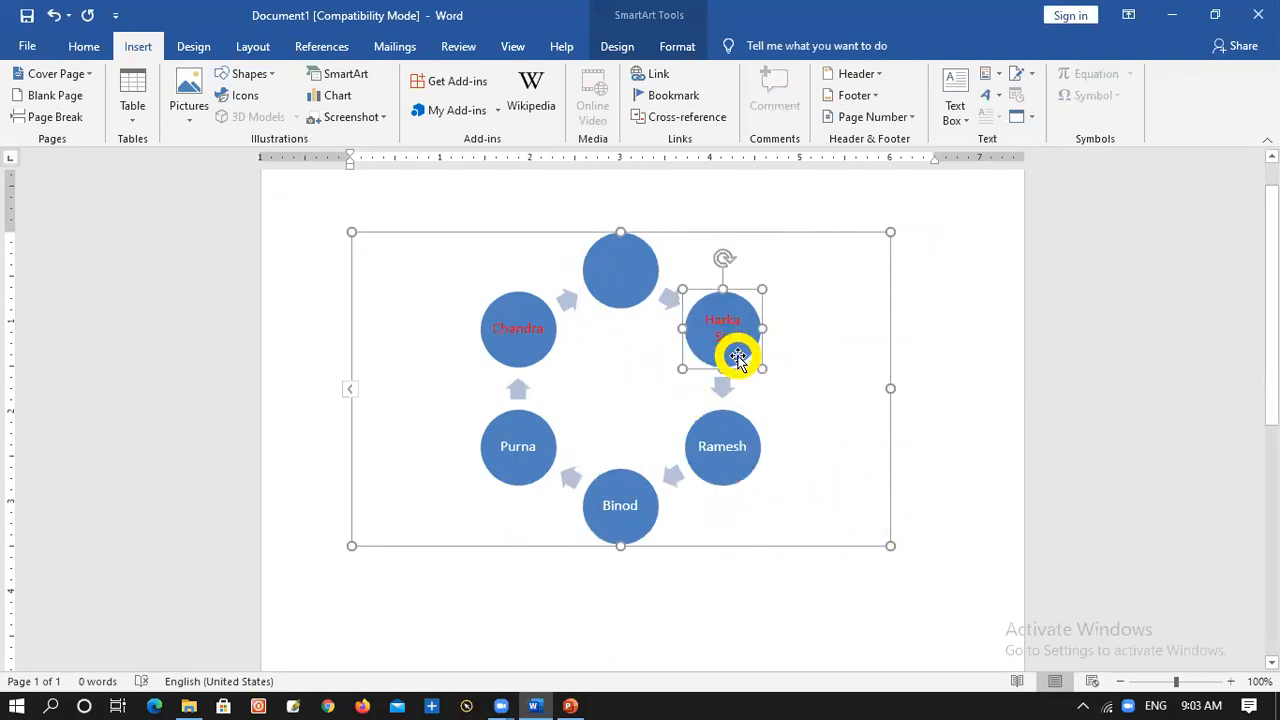
key(Delete)
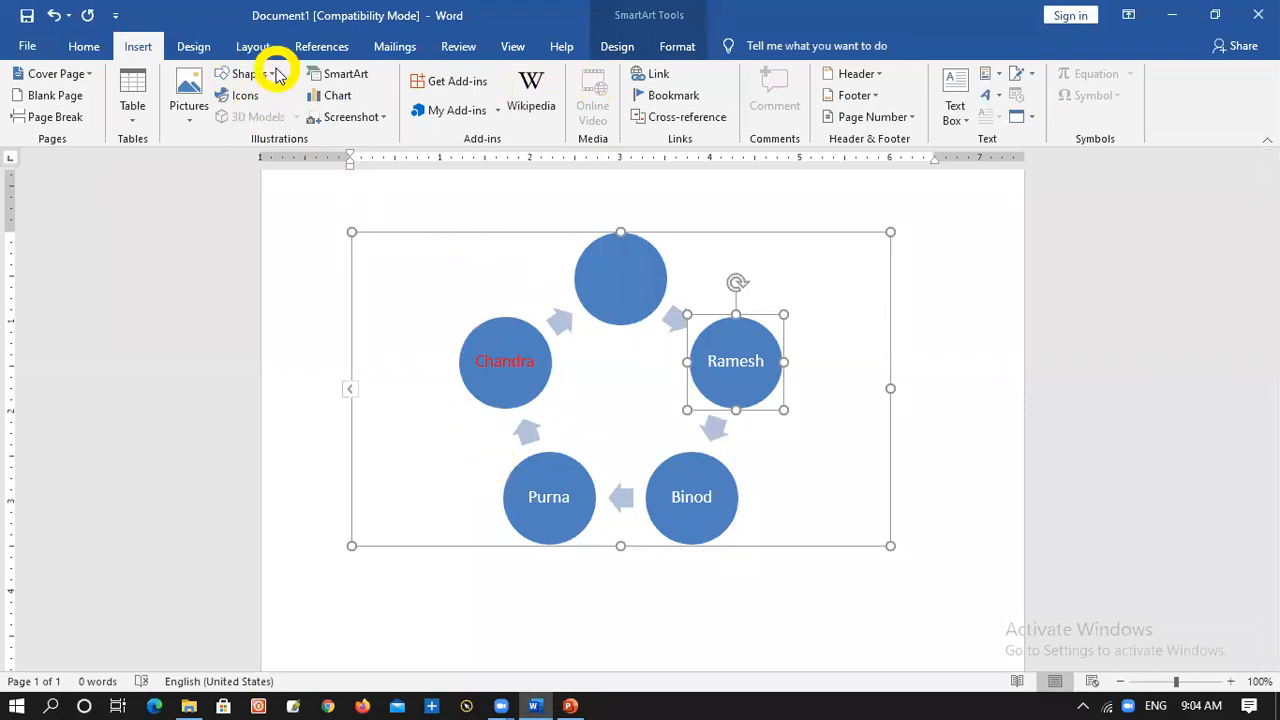
Insert a new Basic Cycle SmartArt graphic with five blank text circles
click(346, 78)
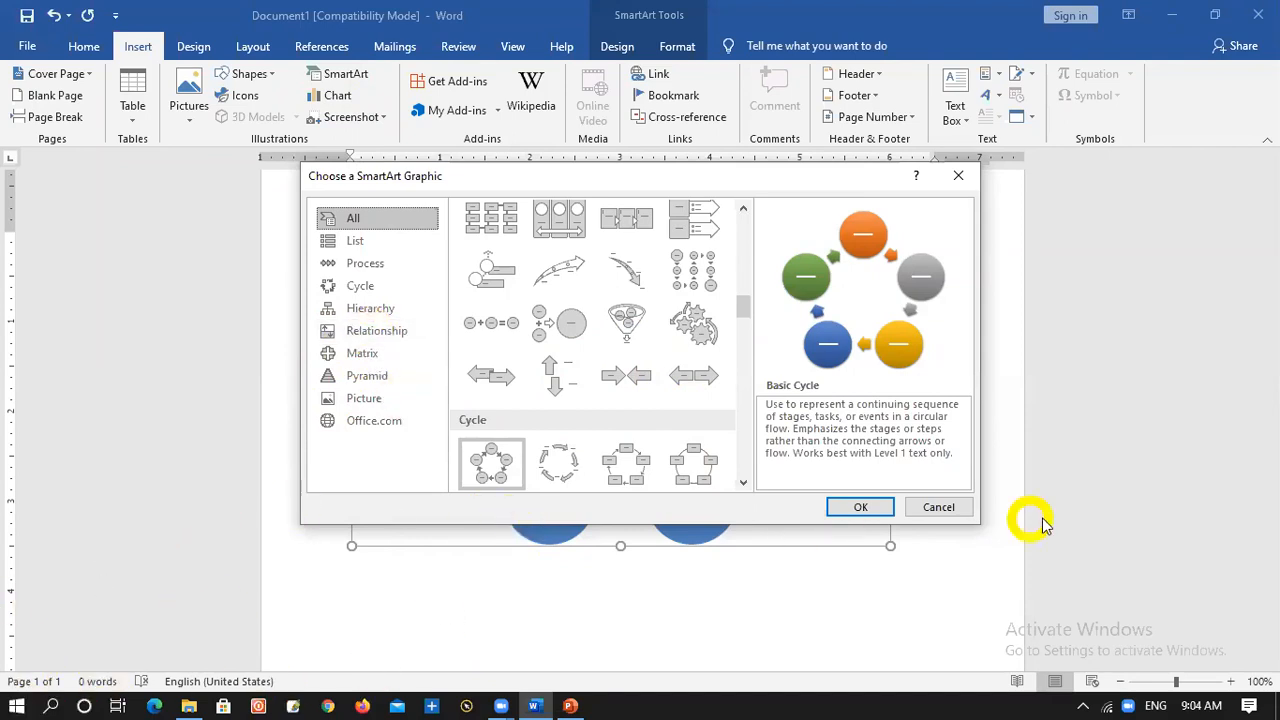
click(861, 507)
mouse_move(191, 699)
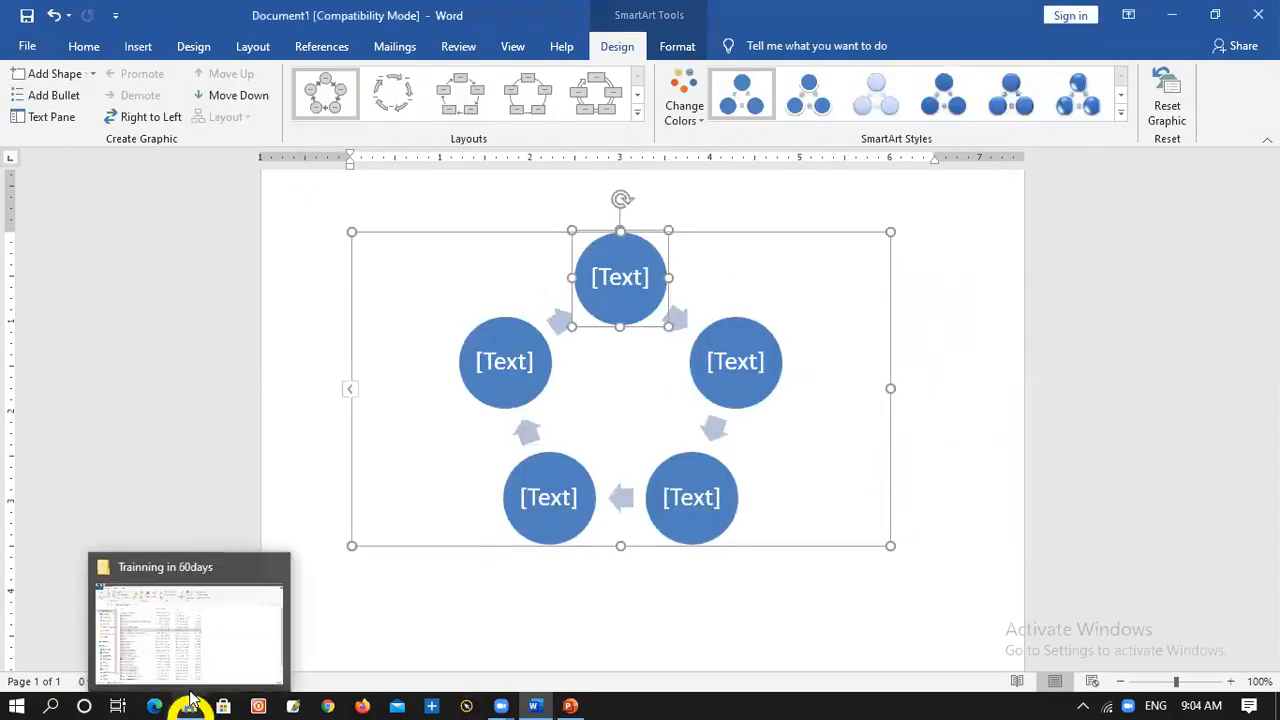